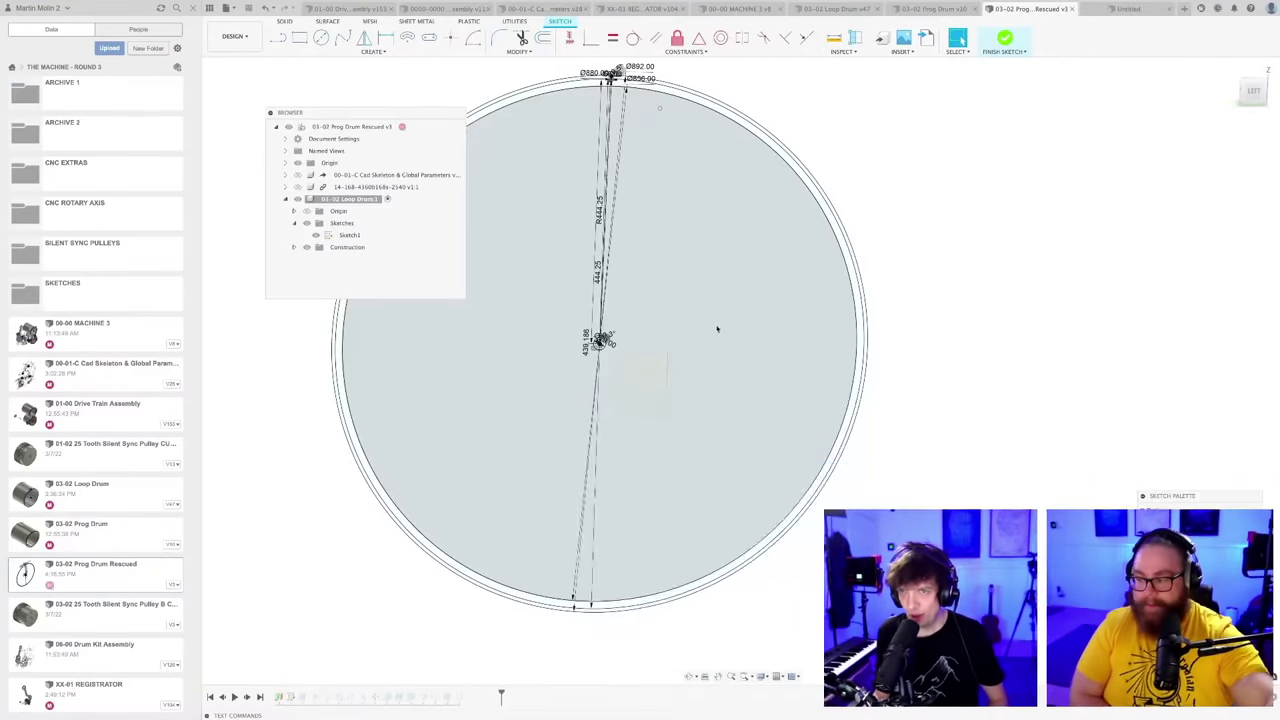
# Step: Open the 01-00 Drive Train Assembly and examine its drums, toothed rims, belts and pulleys from several sides
pyautogui.moveTo(717, 328); pyautogui.dragTo(831, 358, button='middle')
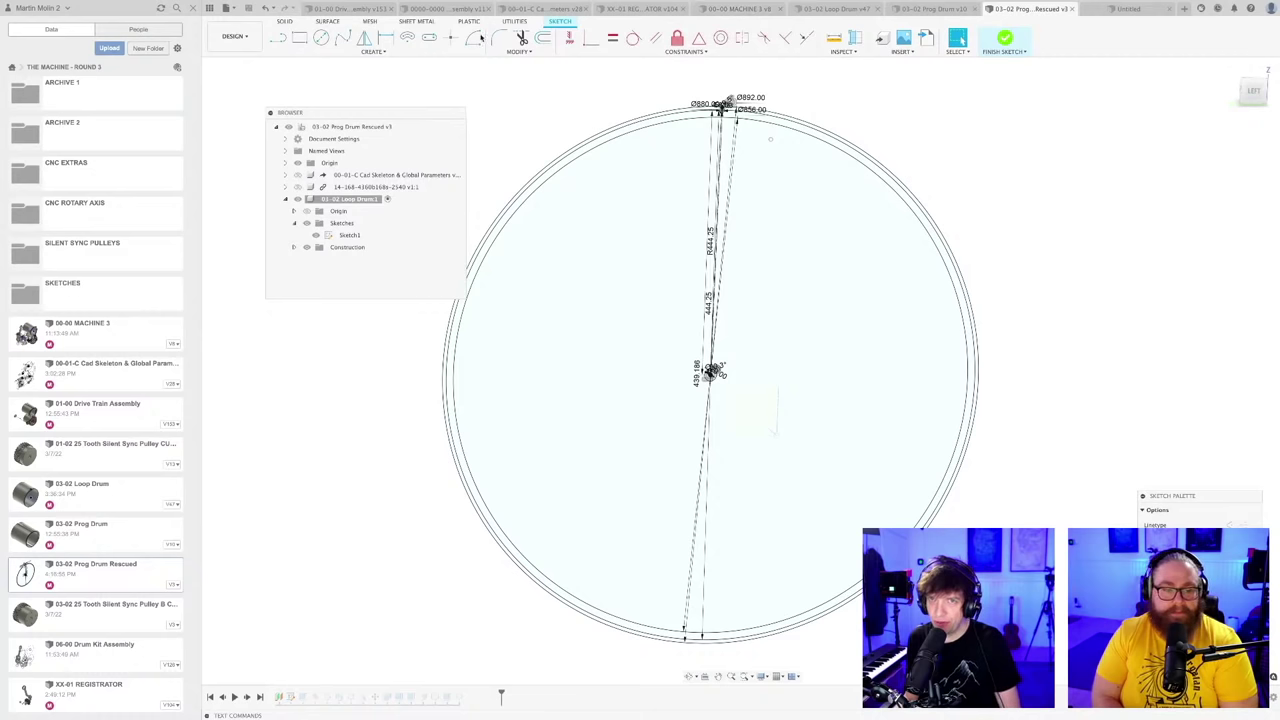
pyautogui.click(357, 11)
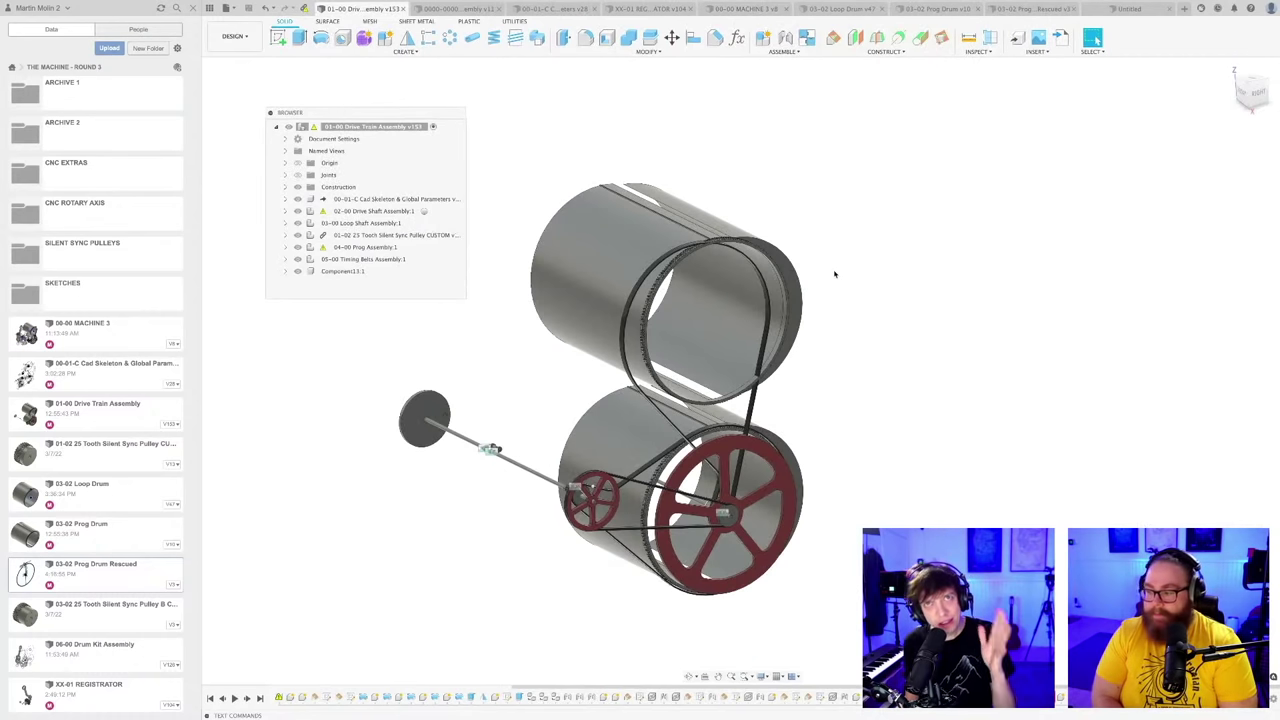
pyautogui.keyDown('shift'); pyautogui.moveTo(808, 271); pyautogui.dragTo(809, 303, button='middle'); pyautogui.keyUp('shift')
pyautogui.scroll(10, 724, 323)
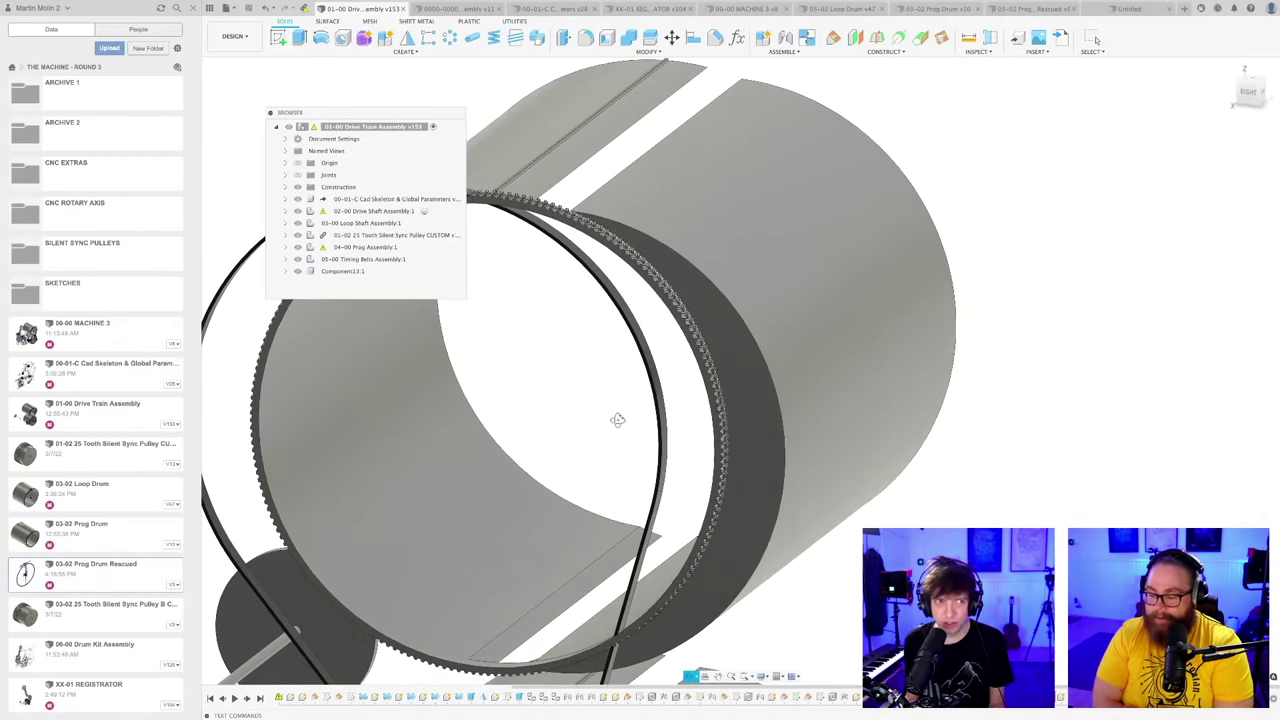
pyautogui.keyDown('shift'); pyautogui.moveTo(617, 420); pyautogui.dragTo(675, 355, button='middle'); pyautogui.keyUp('shift')
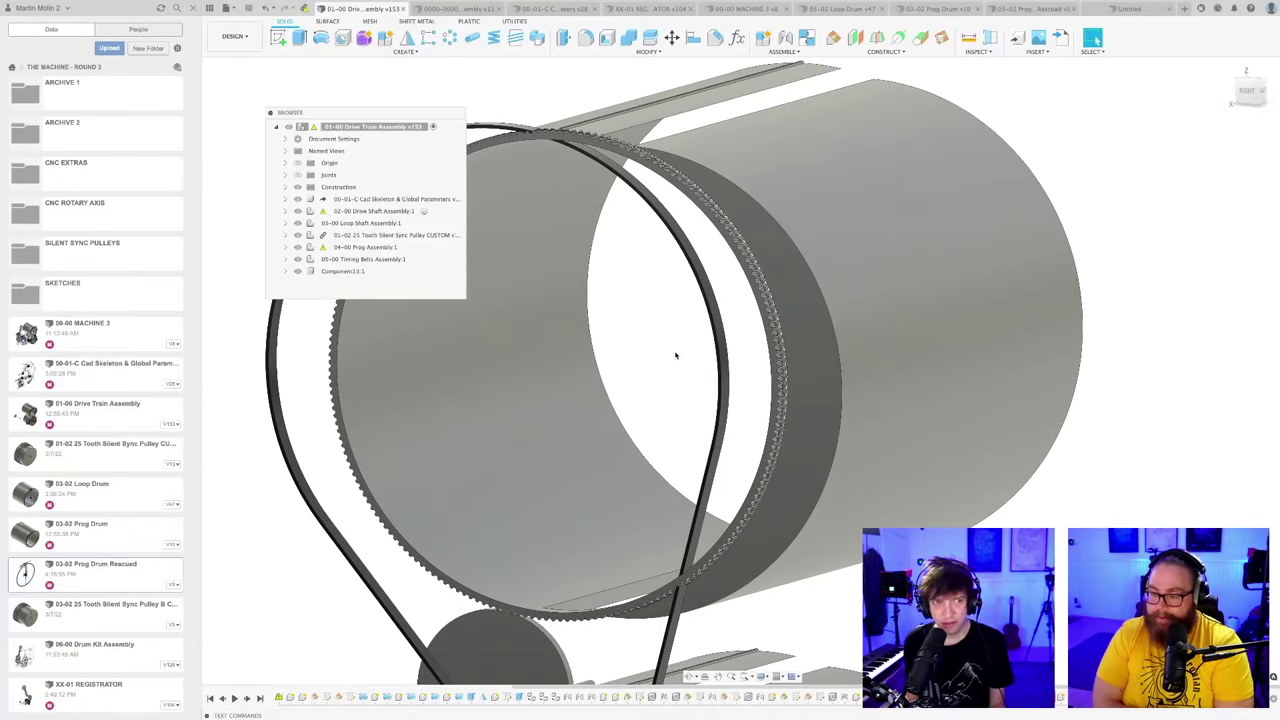
pyautogui.scroll(-7, 675, 355)
pyautogui.moveTo(675, 355); pyautogui.dragTo(623, 286, button='middle')
pyautogui.scroll(-2, 672, 365)
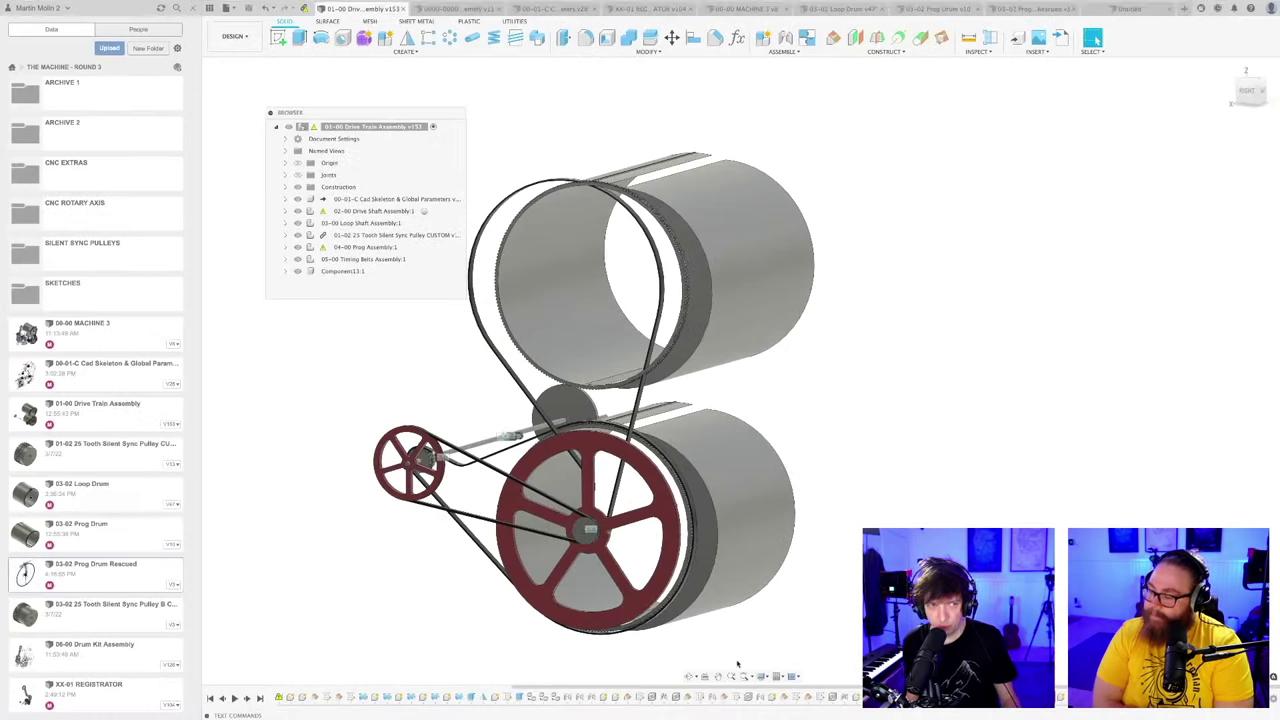
pyautogui.scroll(-1, 780, 373)
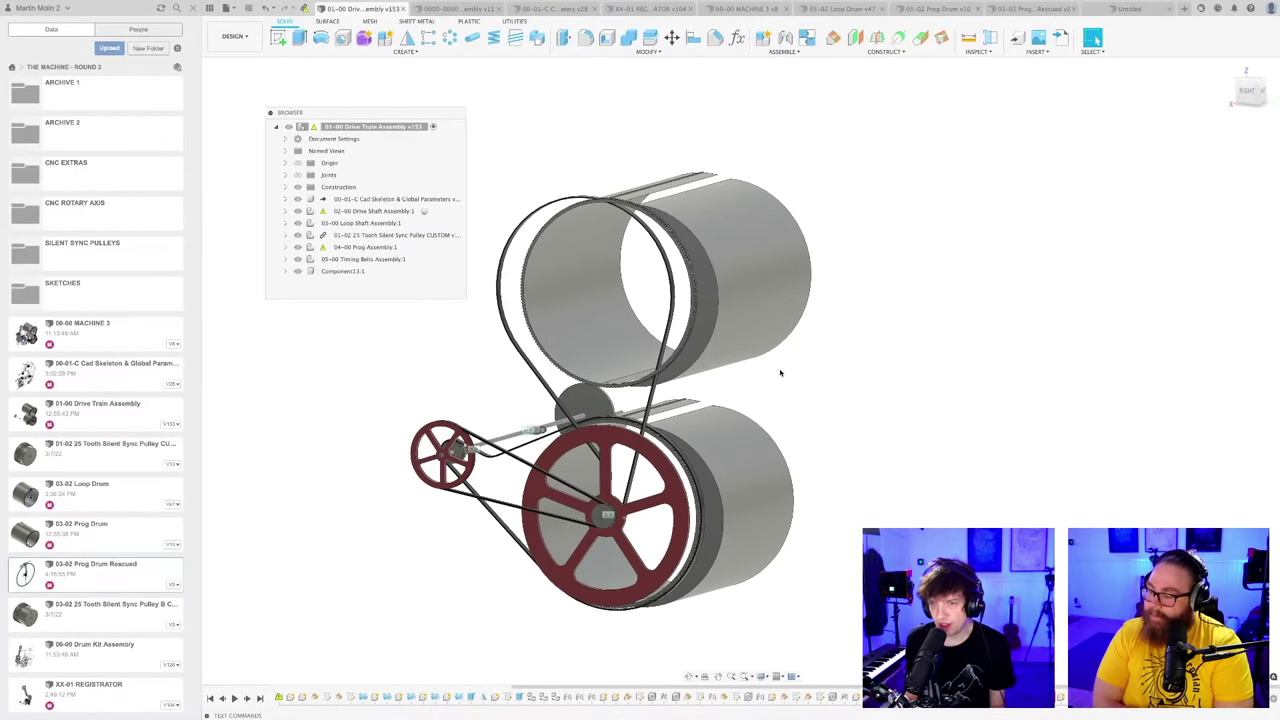
pyautogui.keyDown('shift'); pyautogui.moveTo(784, 378); pyautogui.dragTo(833, 387, button='middle'); pyautogui.keyUp('shift')
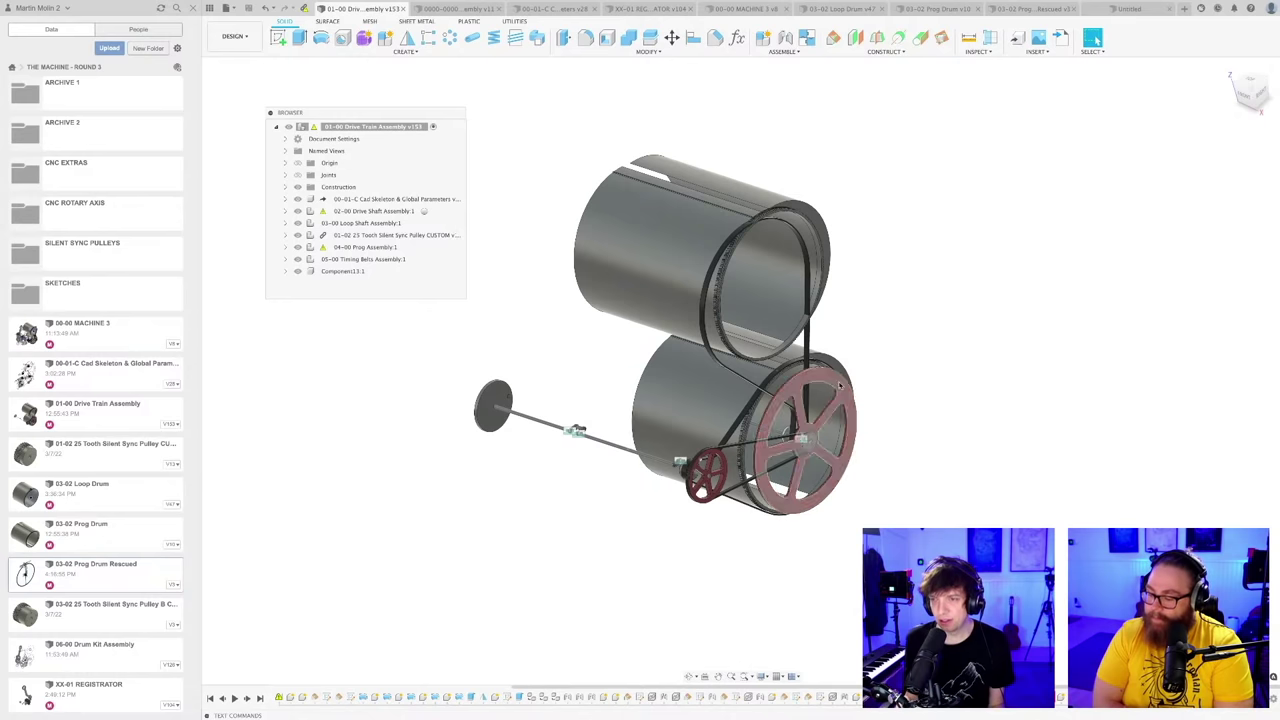
pyautogui.keyDown('shift'); pyautogui.moveTo(851, 342); pyautogui.dragTo(786, 332, button='middle'); pyautogui.keyUp('shift')
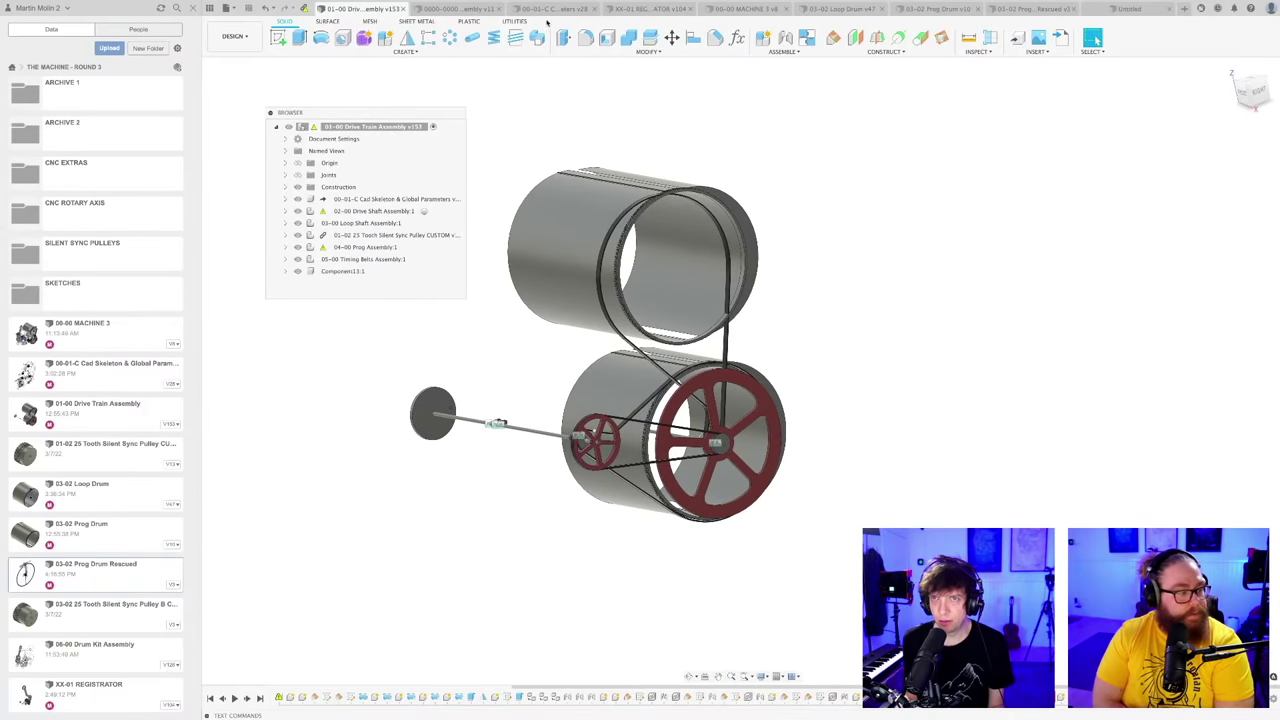
# Step: Review the drum and shaft layout sketch in the 00-01-C Cad Skeleton & Global Parameters design
pyautogui.click(546, 10)
pyautogui.scroll(3, 740, 385)
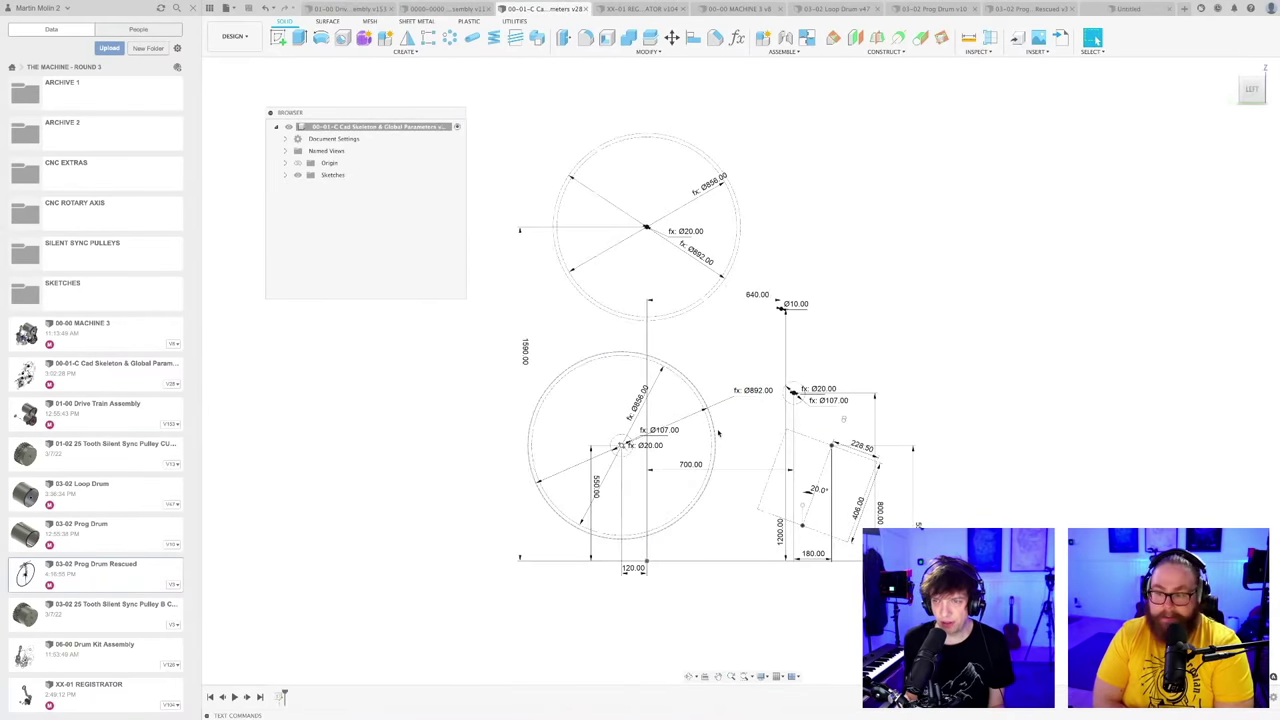
pyautogui.moveTo(739, 382); pyautogui.dragTo(722, 384, button='middle')
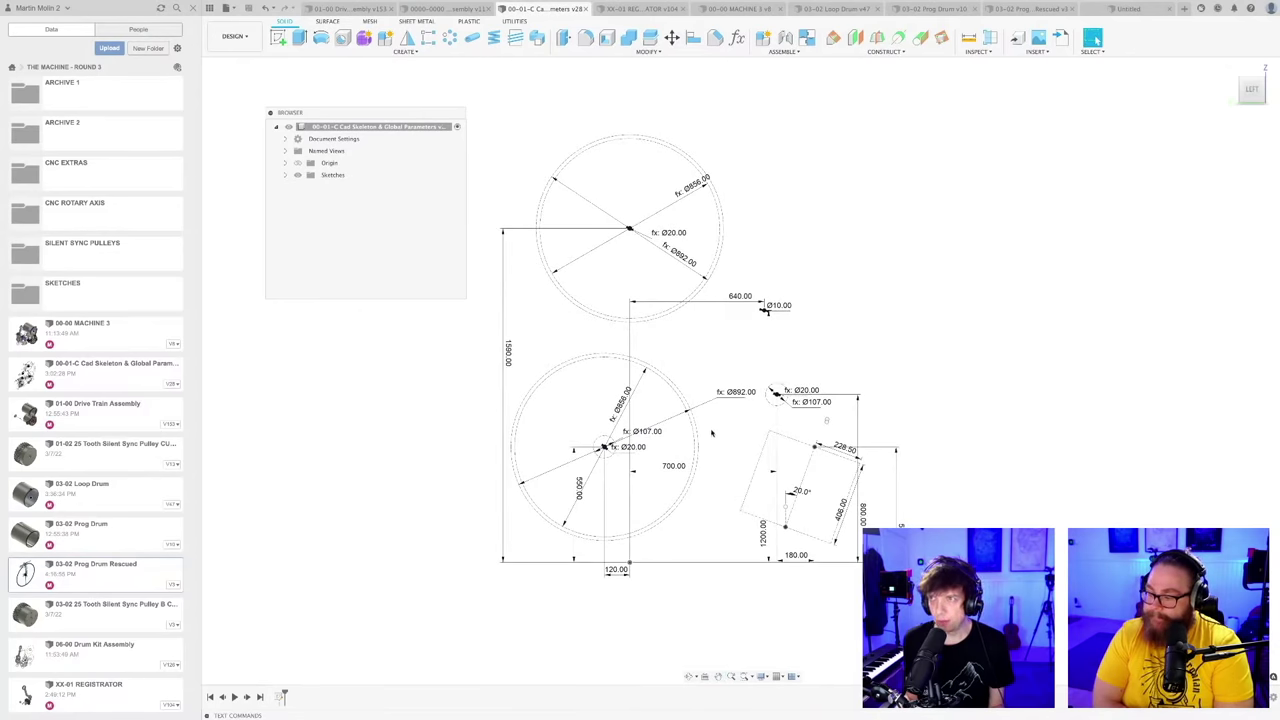
pyautogui.scroll(-1, 712, 432)
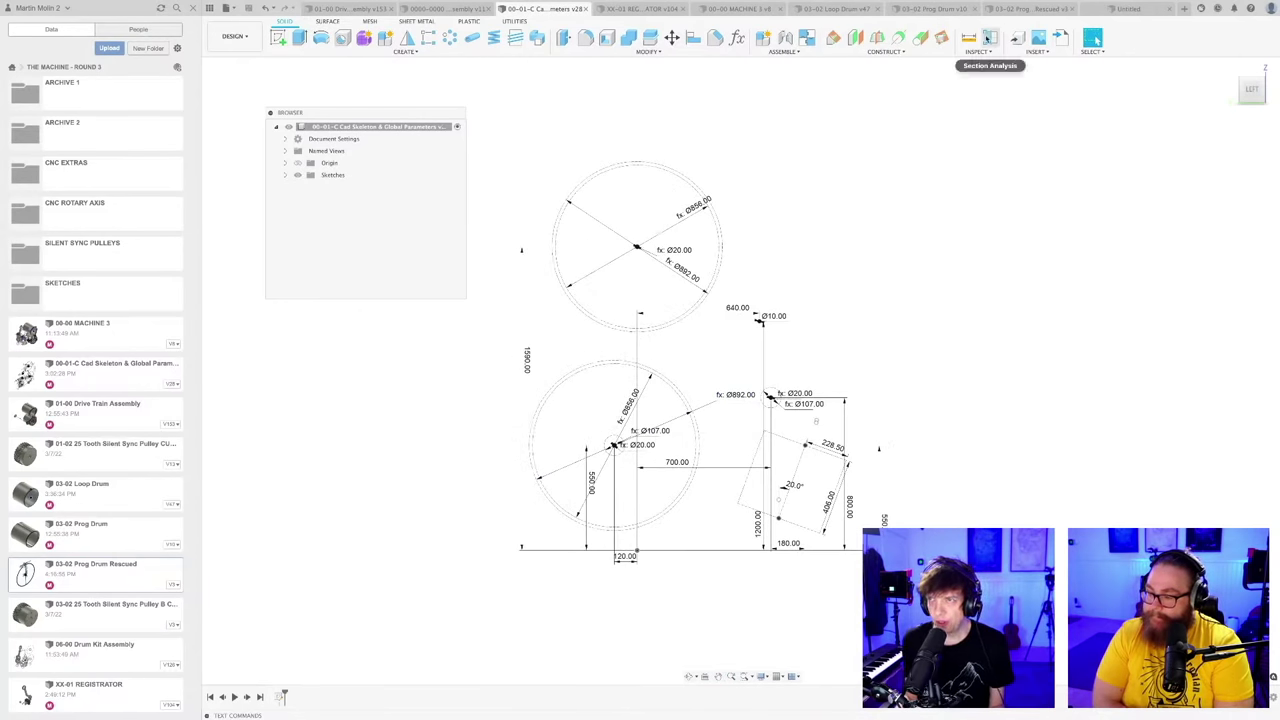
# Step: Inspect the 03-02 Prog Drum design from both ends, including its toothed rim and the gaps along the shell
pyautogui.click(930, 9)
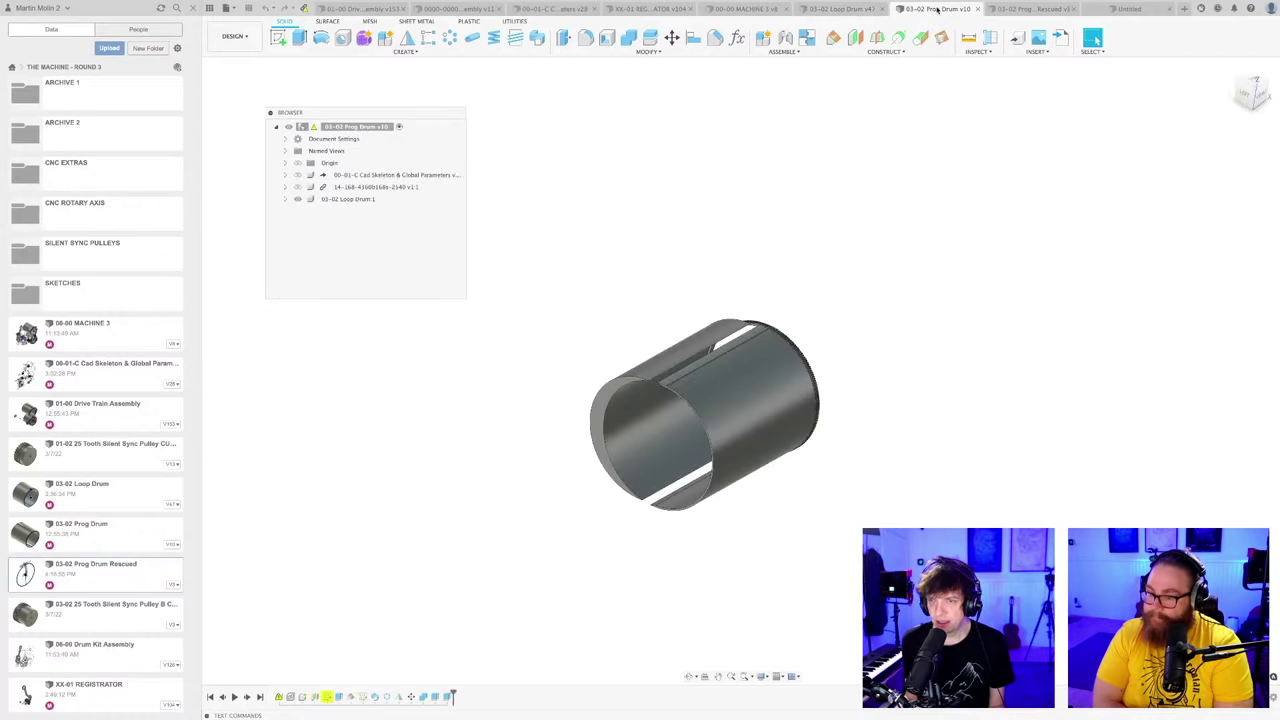
pyautogui.keyDown('shift'); pyautogui.moveTo(796, 457); pyautogui.dragTo(711, 269, button='middle'); pyautogui.keyUp('shift')
pyautogui.scroll(5, 718, 416)
pyautogui.scroll(-3, 711, 271)
pyautogui.keyDown('shift'); pyautogui.moveTo(726, 331); pyautogui.dragTo(934, 514, button='middle'); pyautogui.keyUp('shift')
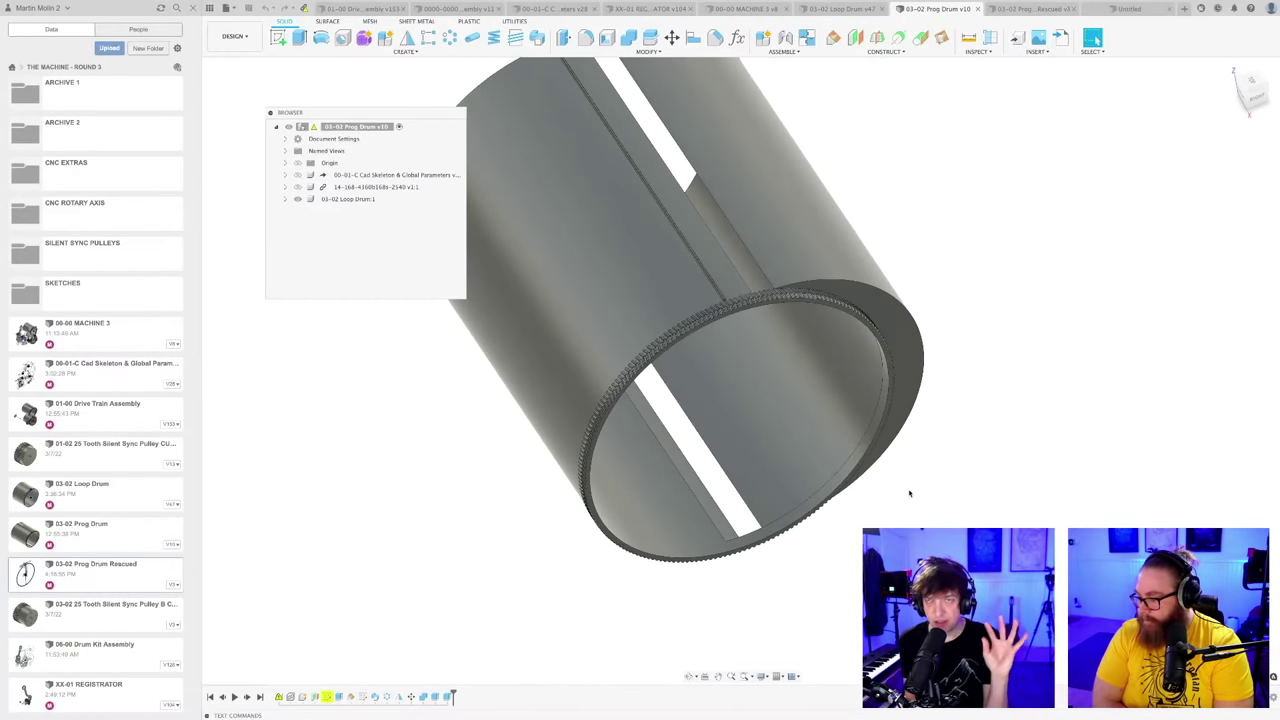
pyautogui.scroll(-5, 895, 485)
pyautogui.keyDown('shift'); pyautogui.moveTo(889, 491); pyautogui.dragTo(812, 455, button='middle'); pyautogui.keyUp('shift')
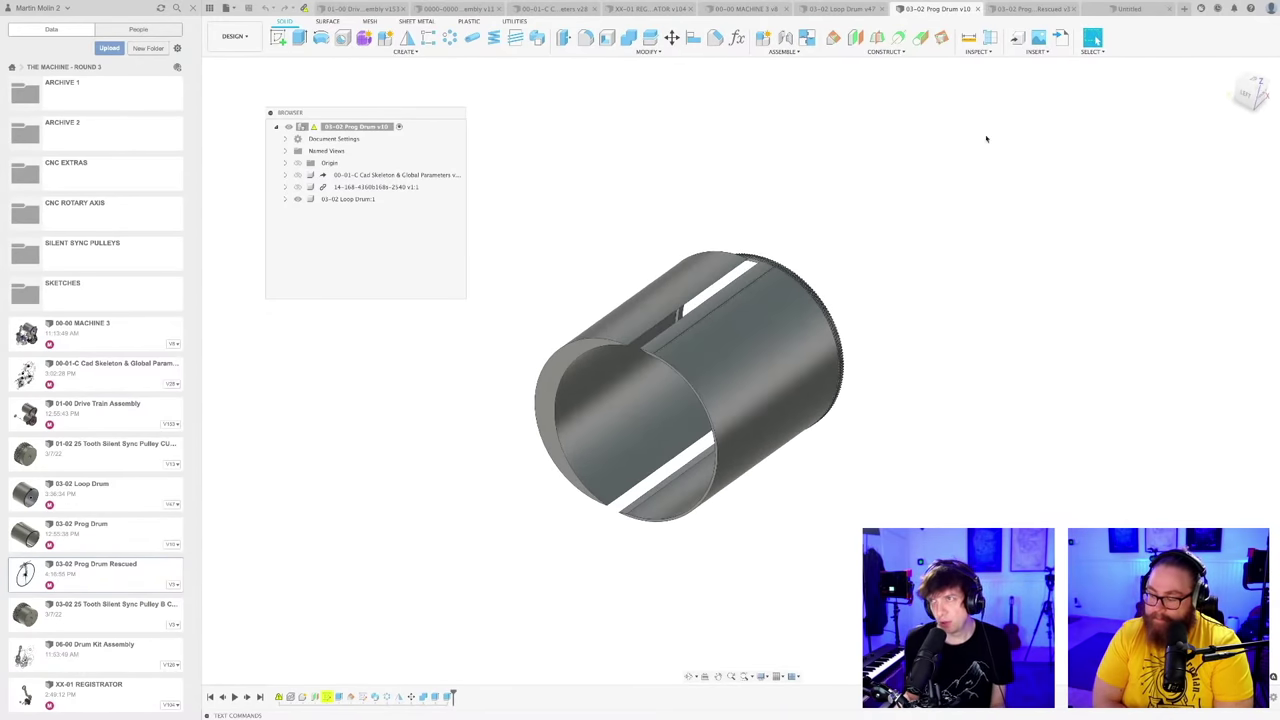
# Step: Look over the drum circle sketch in the 03-02 Prog Drum Rescued design at an angle
pyautogui.click(1038, 9)
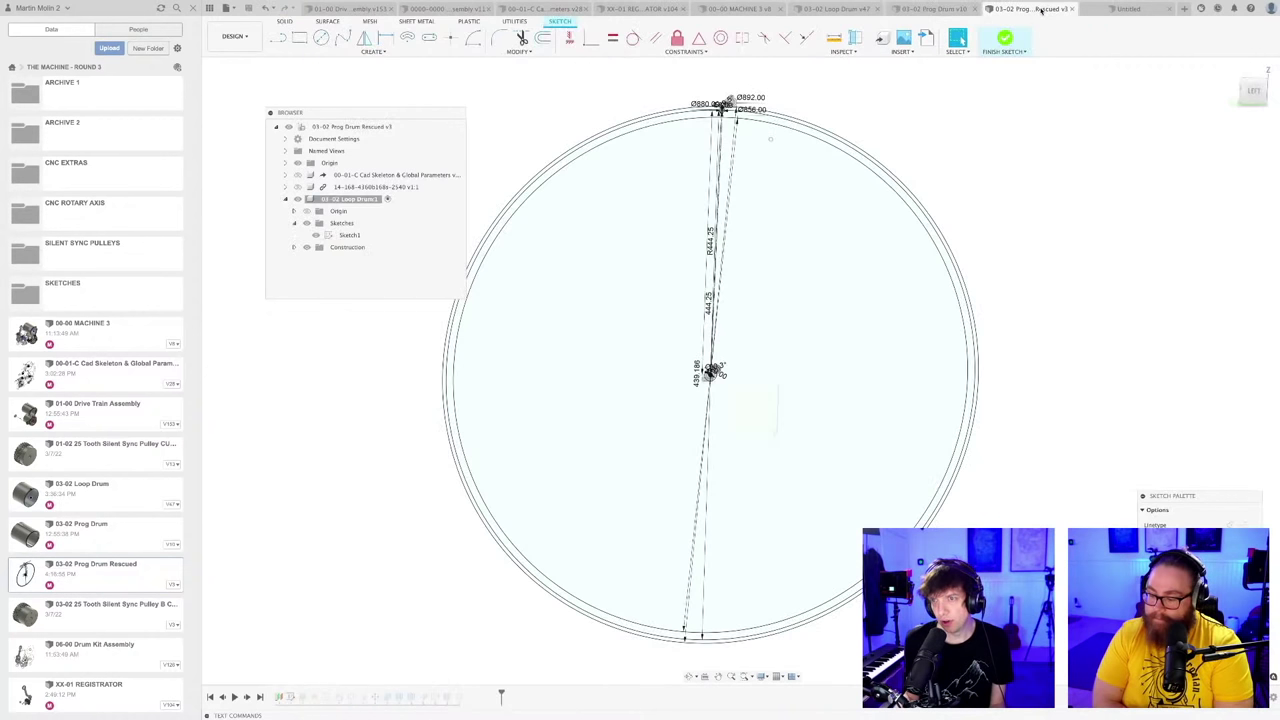
pyautogui.scroll(-3, 790, 290)
pyautogui.moveTo(803, 320)
pyautogui.keyDown('shift'); pyautogui.mouseDown(button='middle')
pyautogui.moveTo(894, 414)
pyautogui.moveTo(817, 379)
pyautogui.mouseUp(button='middle'); pyautogui.keyUp('shift')
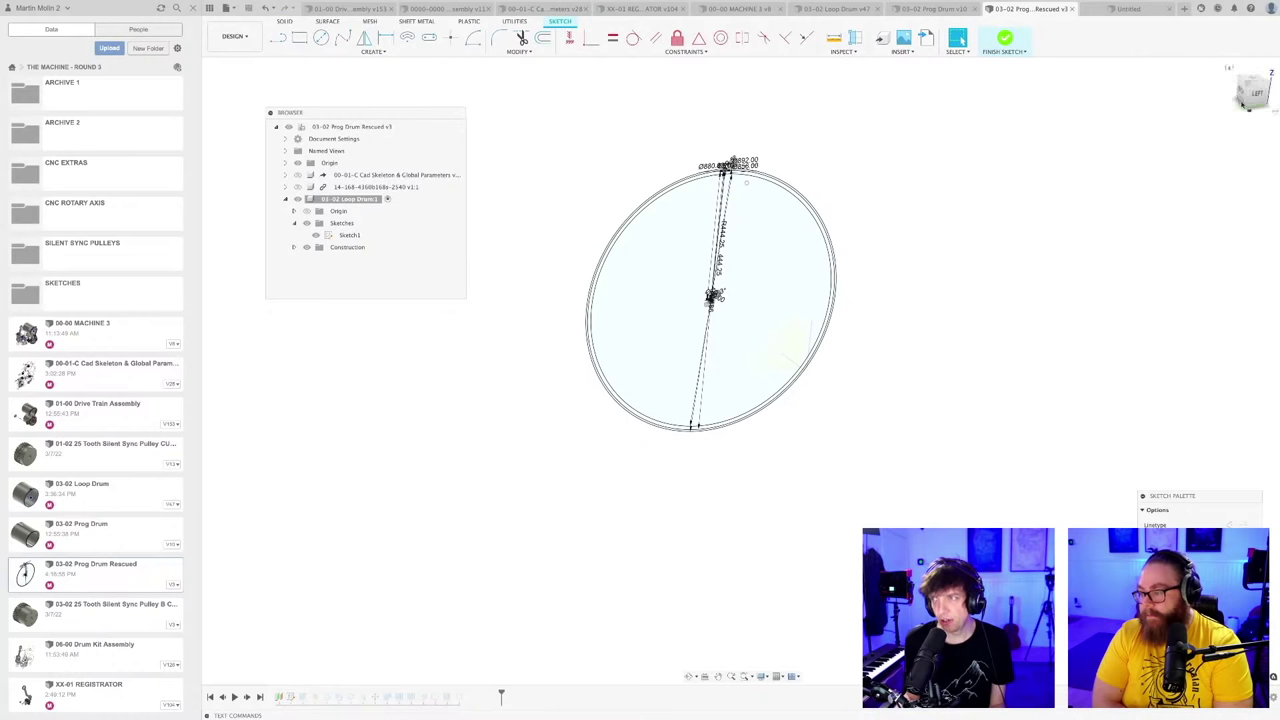
pyautogui.moveTo(850, 318); pyautogui.dragTo(835, 374, button='middle')
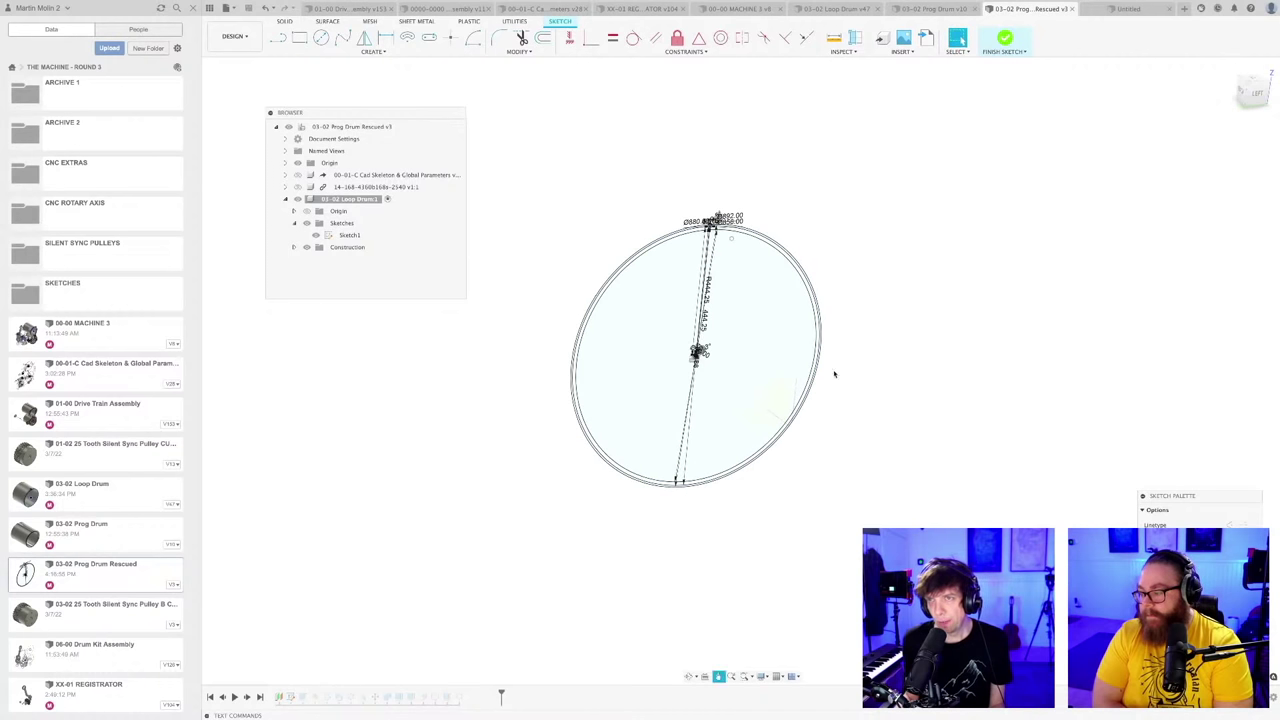
# Step: Return to the 00-01-C Cad Skeleton & Global Parameters design and examine the parametric drum circles and spacing dimensions
pyautogui.click(450, 9)
pyautogui.click(550, 9)
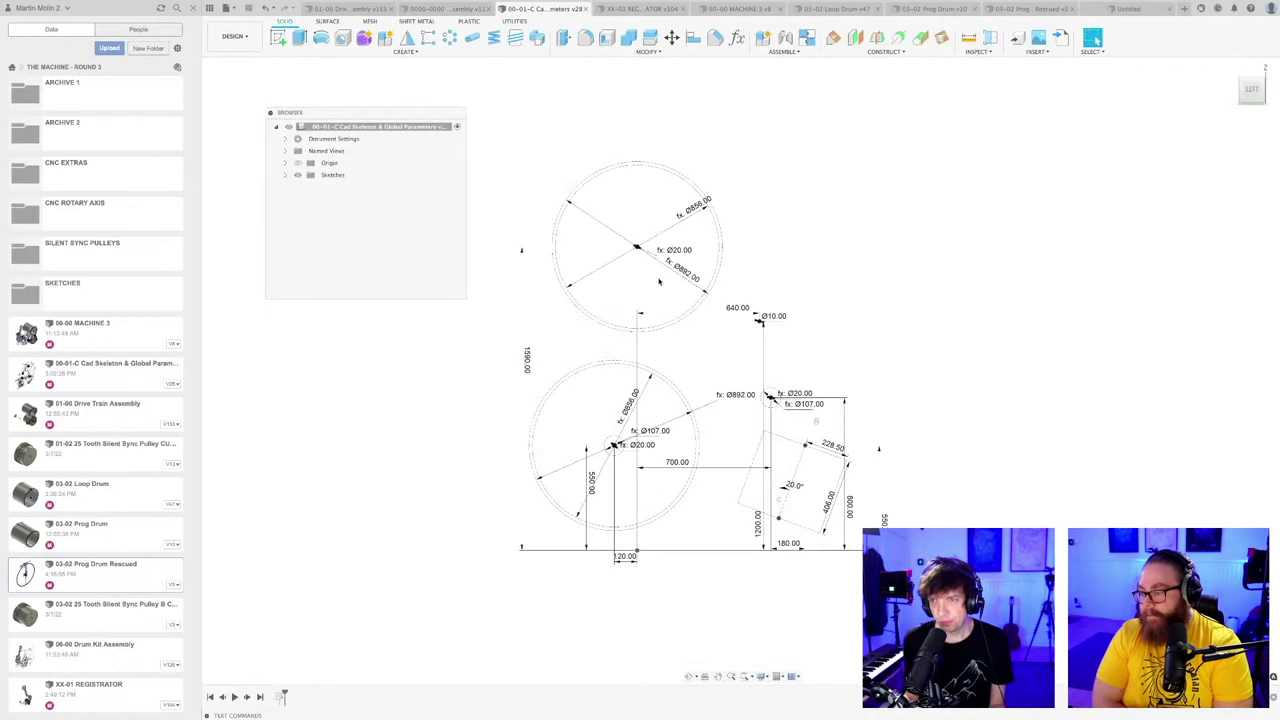
pyautogui.scroll(3, 646, 421)
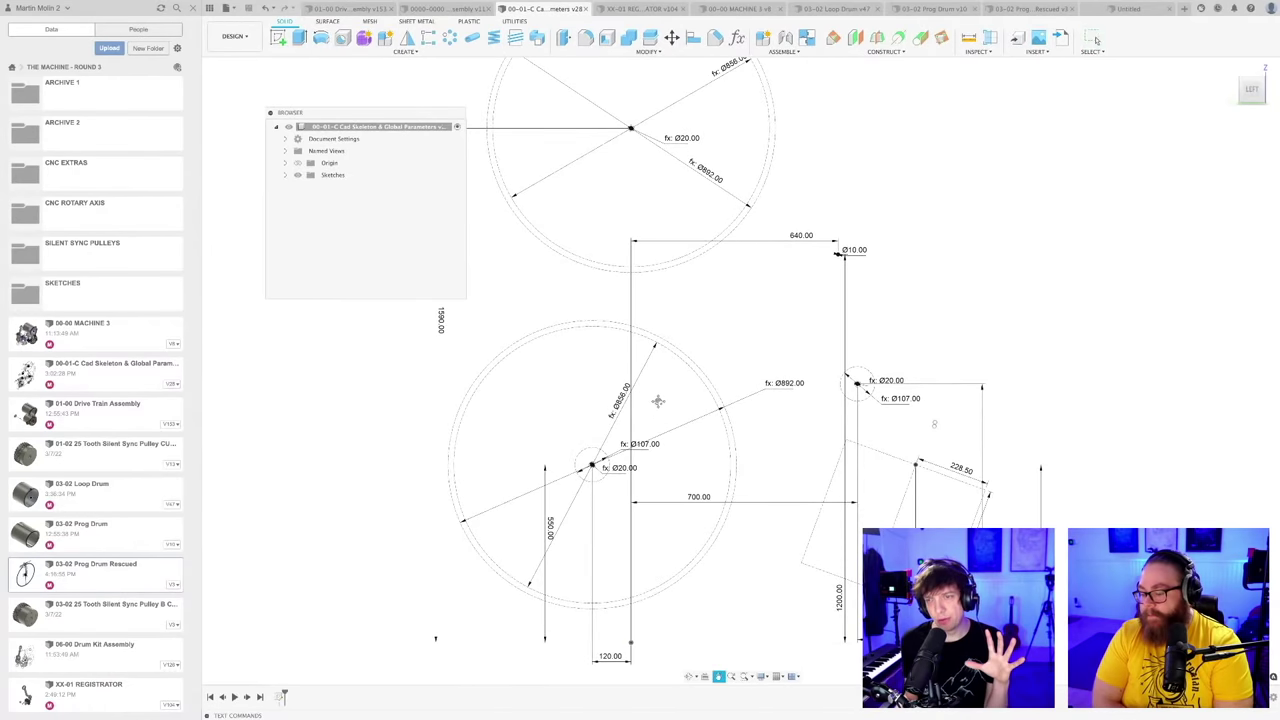
pyautogui.scroll(2, 652, 402)
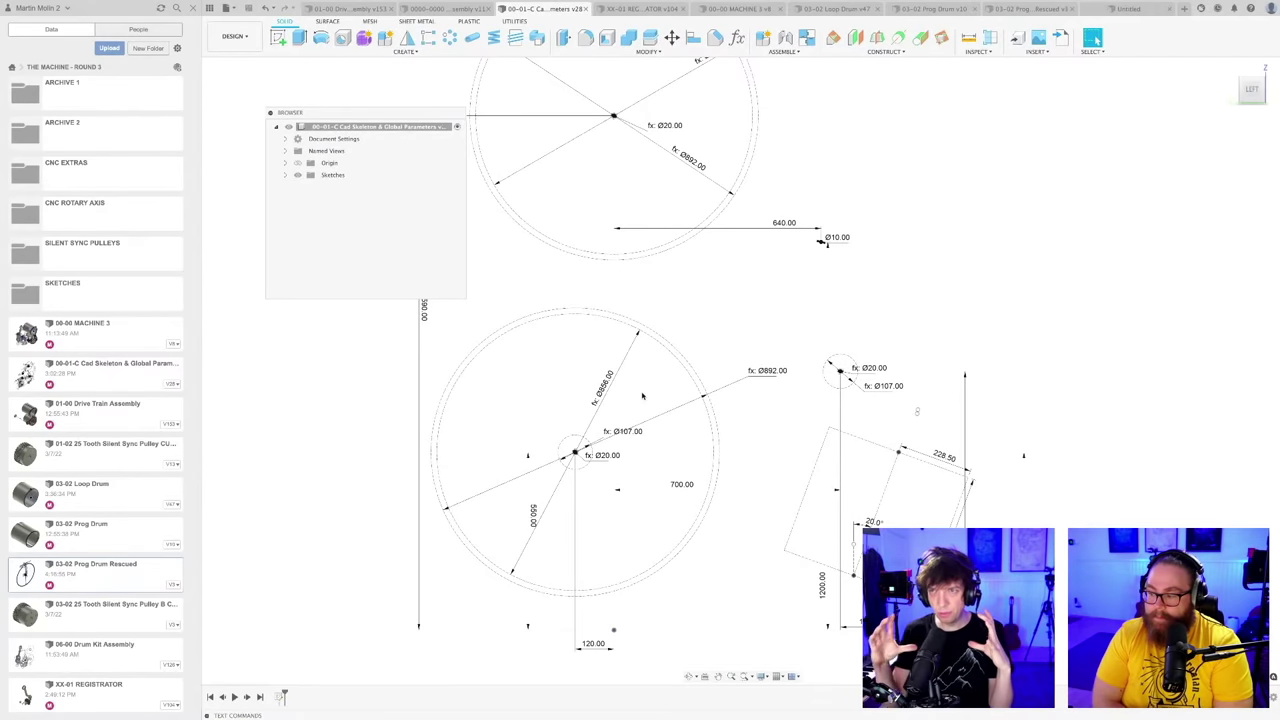
pyautogui.scroll(-4, 714, 352)
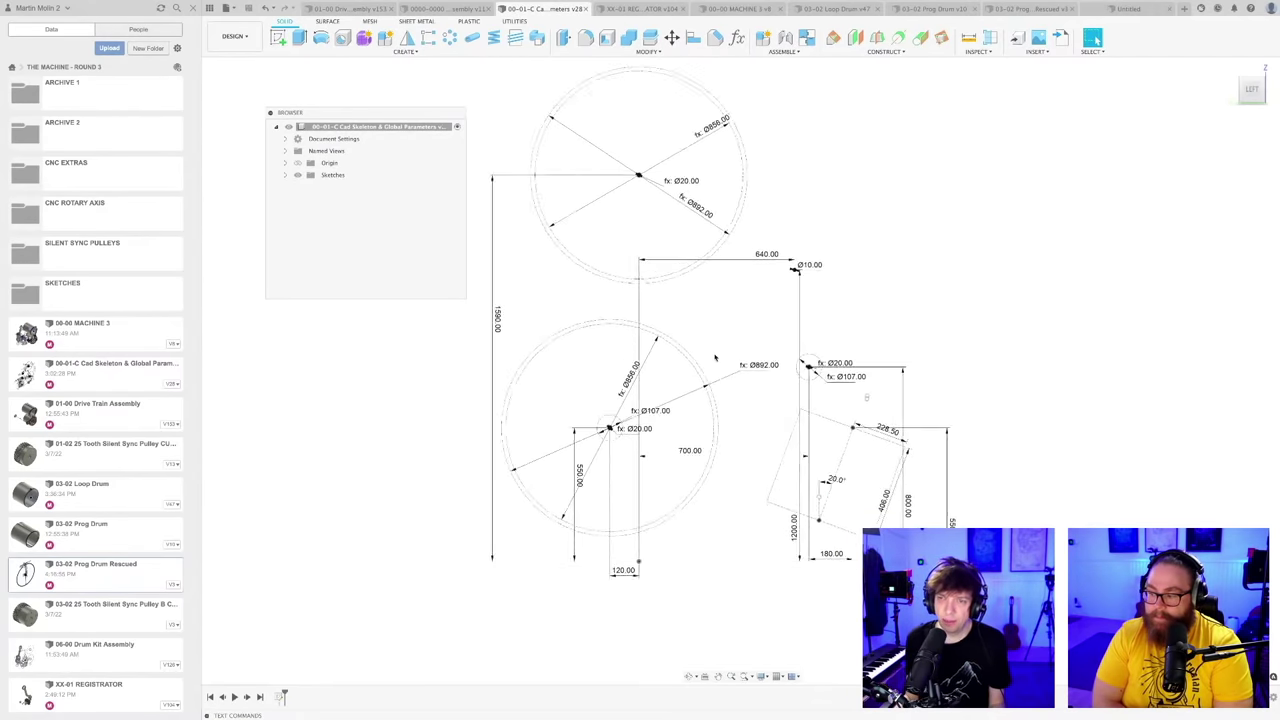
pyautogui.moveTo(724, 354)
pyautogui.keyDown('shift'); pyautogui.mouseDown(button='middle')
pyautogui.moveTo(699, 362)
pyautogui.moveTo(727, 354)
pyautogui.mouseUp(button='middle'); pyautogui.keyUp('shift')
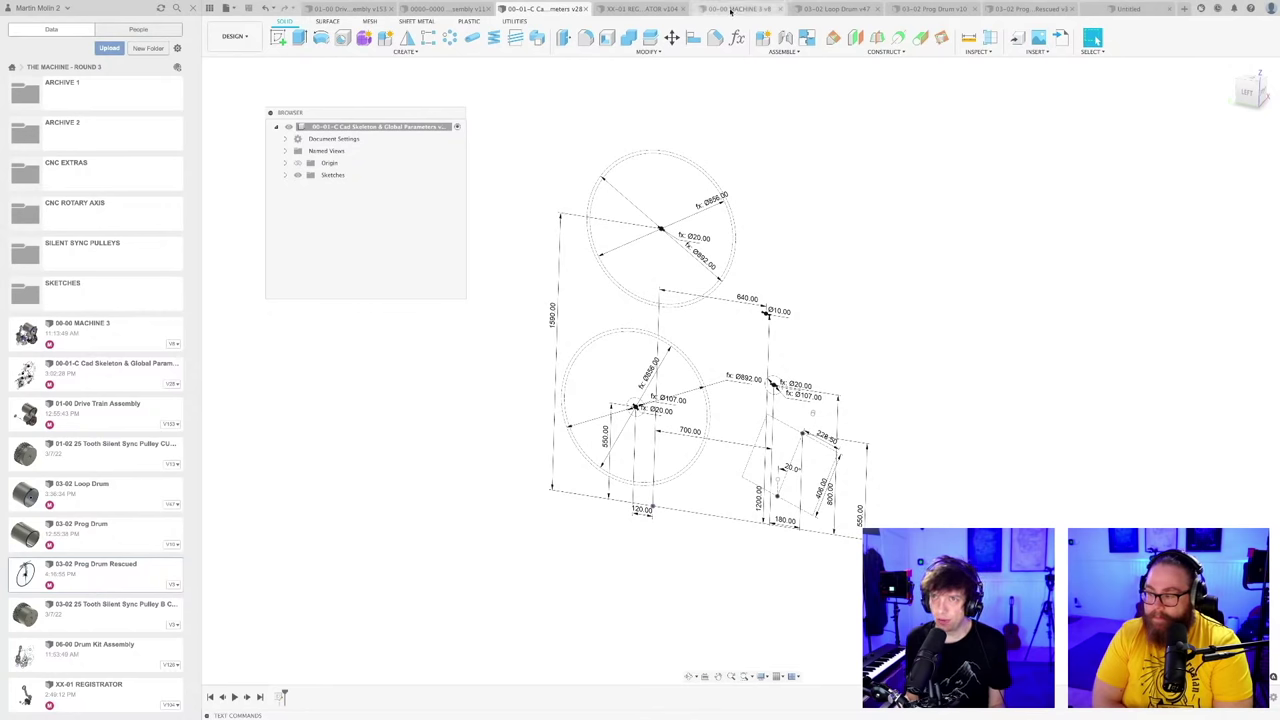
# Step: Open the 00-00 MACHINE 3 design and examine how the drive train fits with the guitar and drum kit
pyautogui.click(735, 9)
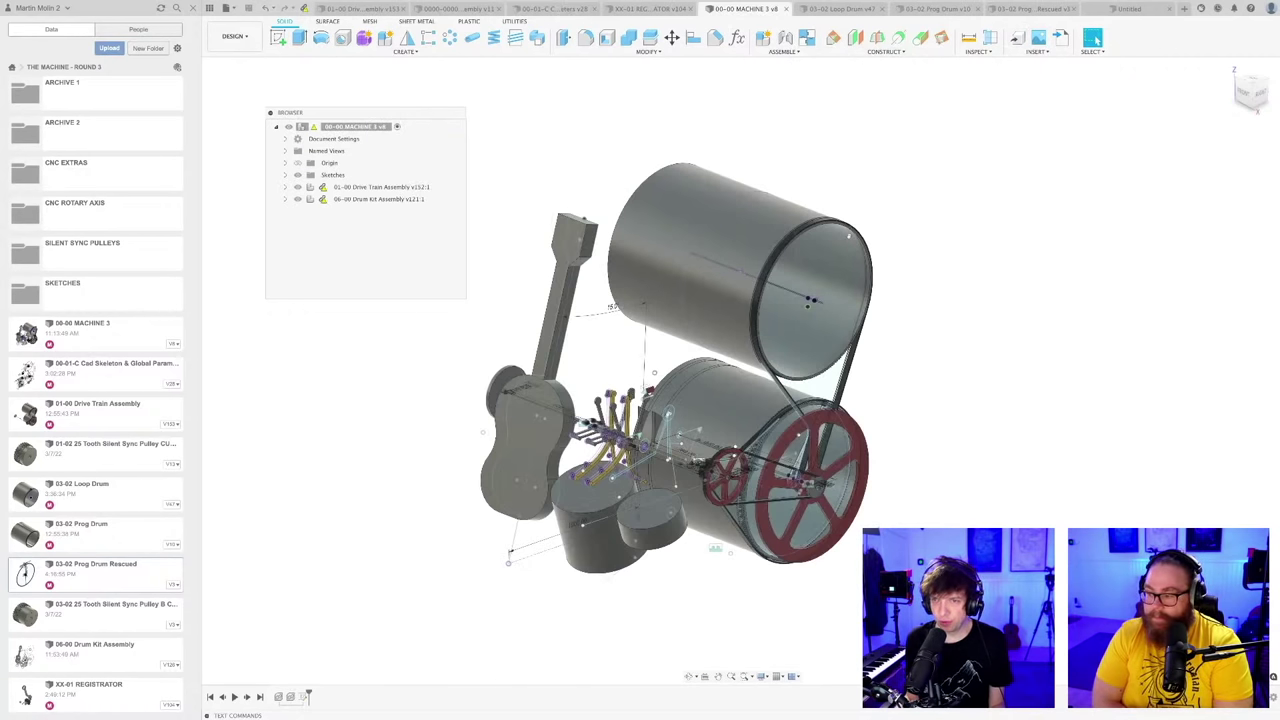
pyautogui.scroll(-3, 872, 560)
pyautogui.moveTo(876, 541); pyautogui.dragTo(822, 510, button='middle')
pyautogui.scroll(3, 809, 504)
pyautogui.scroll(2, 810, 490)
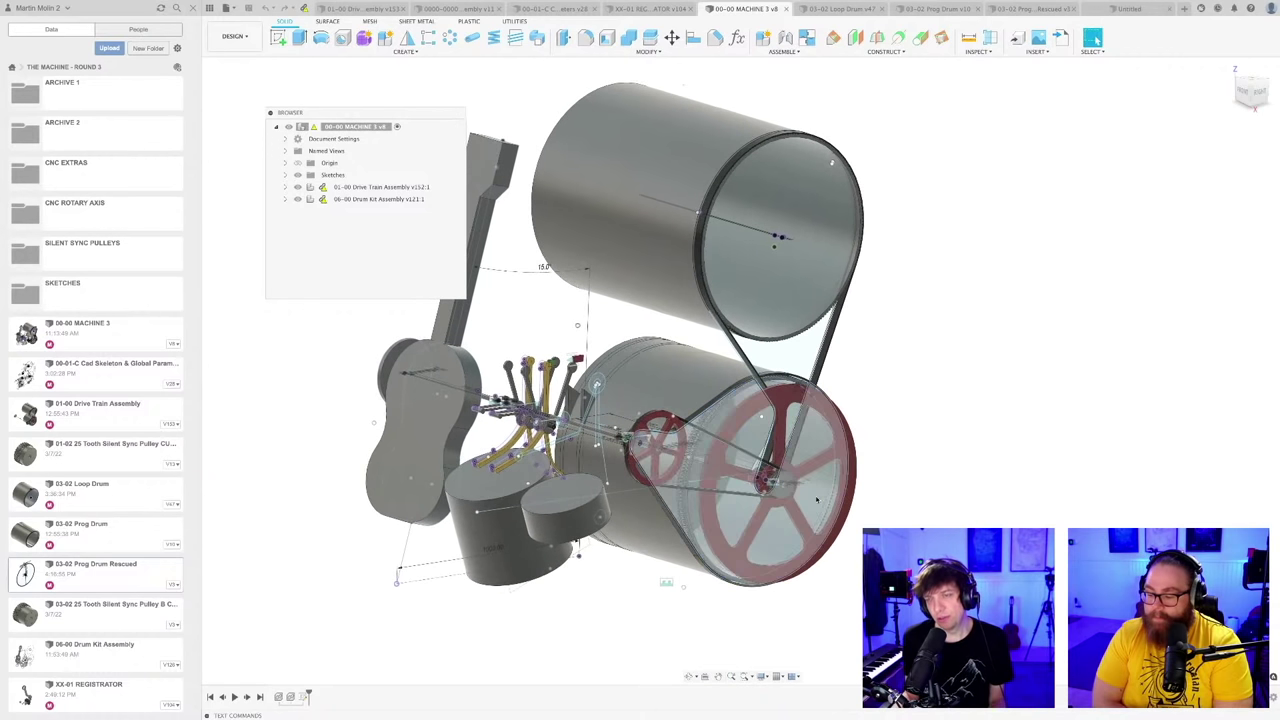
pyautogui.keyDown('shift'); pyautogui.moveTo(833, 367); pyautogui.dragTo(813, 358, button='middle'); pyautogui.keyUp('shift')
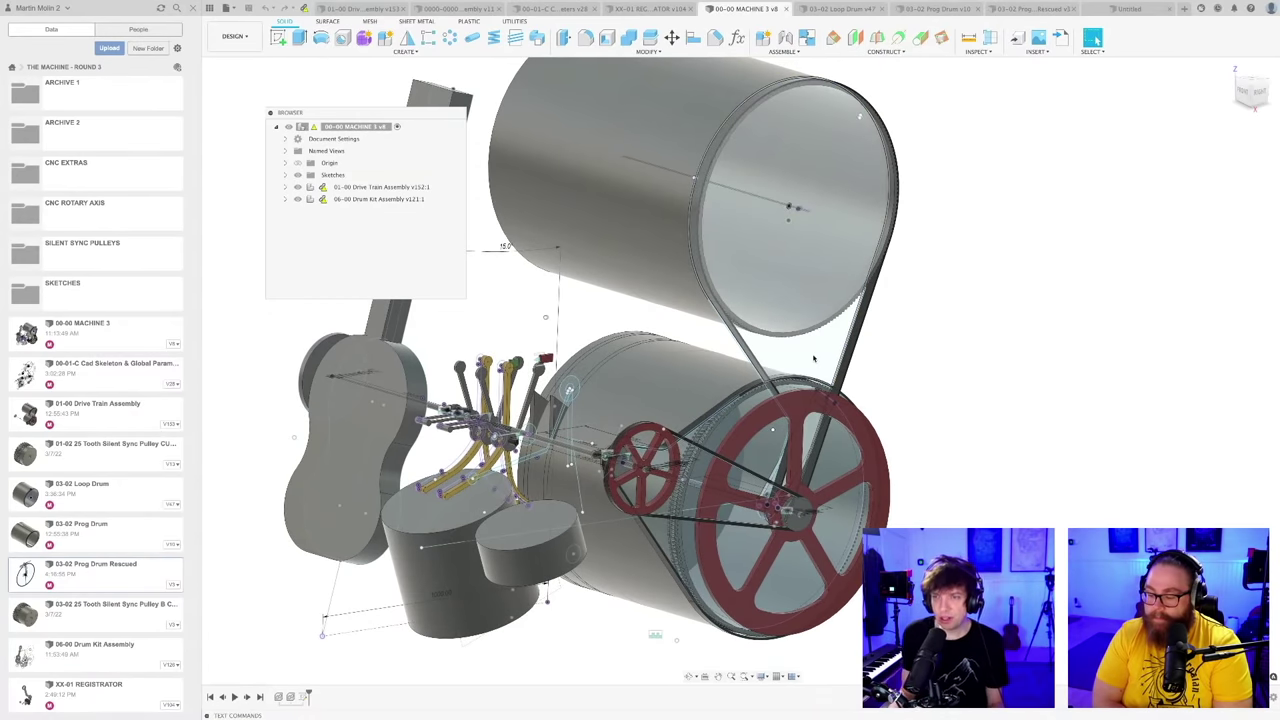
pyautogui.scroll(-2, 814, 358)
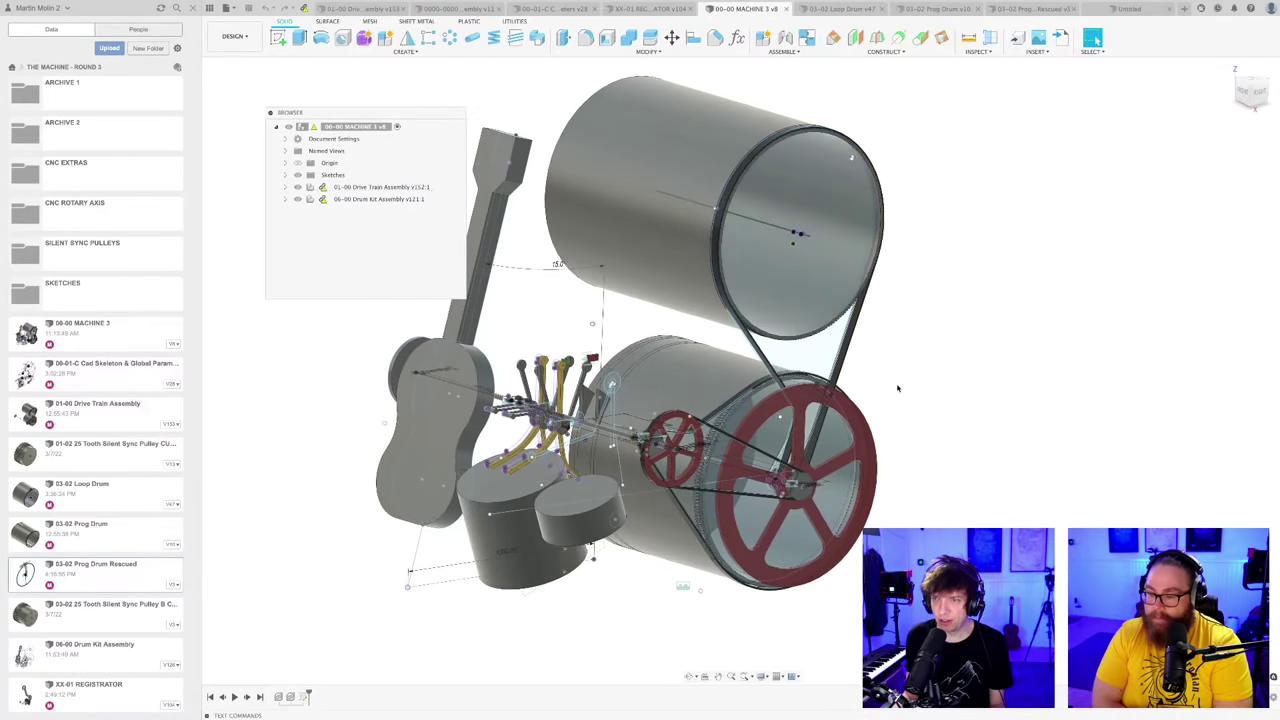
pyautogui.keyDown('shift'); pyautogui.moveTo(897, 389); pyautogui.dragTo(897, 400, button='middle'); pyautogui.keyUp('shift')
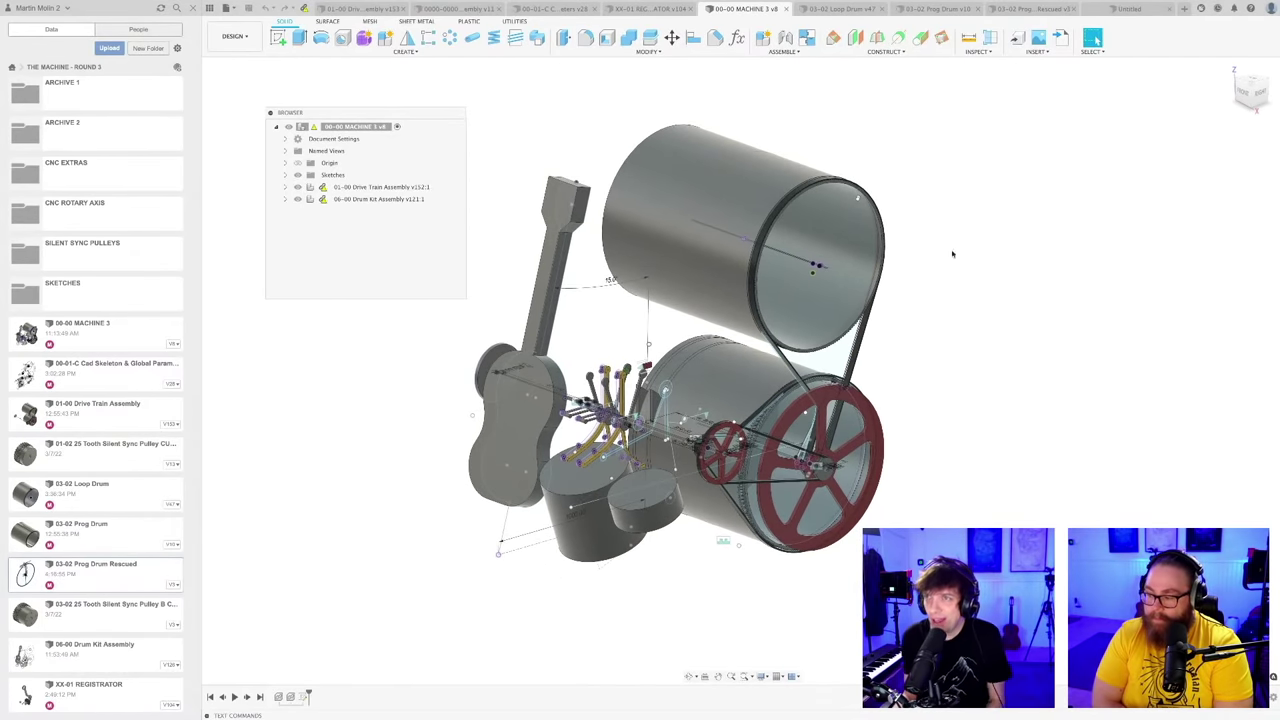
# Step: Inspect the drum body and toothed rim of the 03-02 Loop Drum design from different angles
pyautogui.click(845, 9)
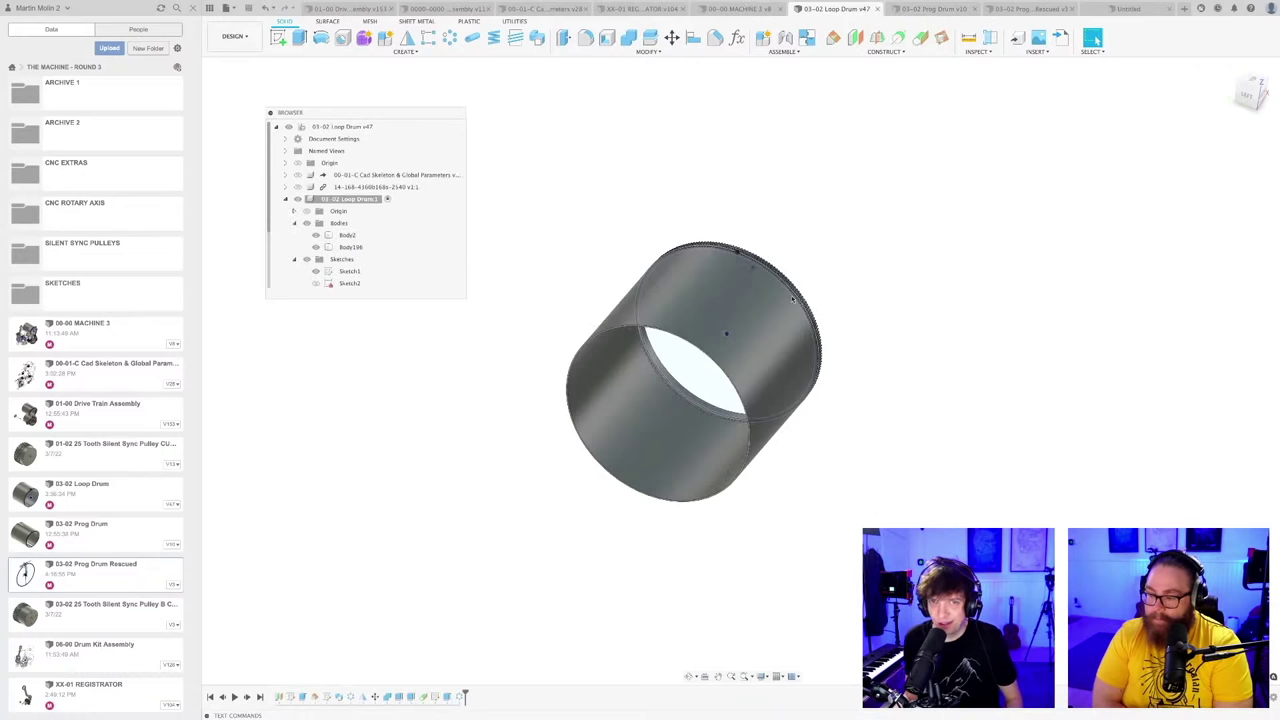
pyautogui.moveTo(854, 436)
pyautogui.keyDown('shift'); pyautogui.mouseDown(button='middle')
pyautogui.moveTo(914, 426)
pyautogui.moveTo(831, 420)
pyautogui.moveTo(843, 414)
pyautogui.moveTo(849, 431)
pyautogui.mouseUp(button='middle'); pyautogui.keyUp('shift')
pyautogui.scroll(2, 830, 419)
pyautogui.scroll(-2, 851, 447)
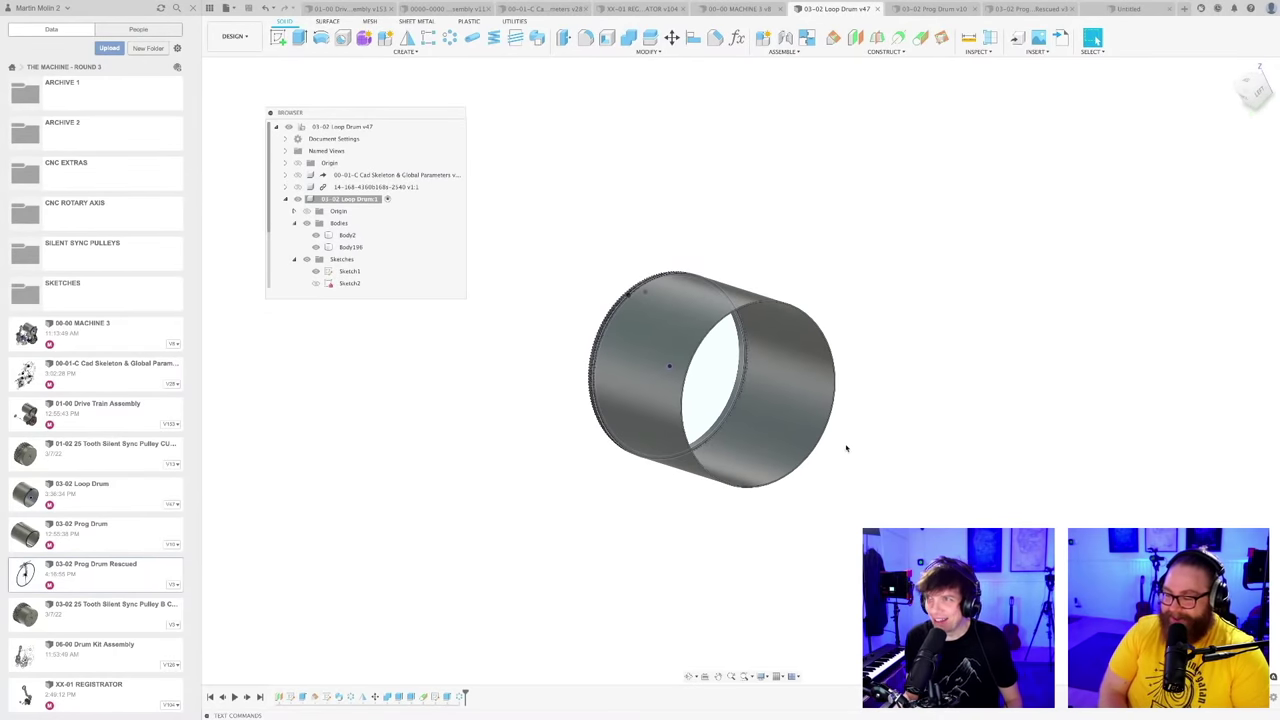
# Step: Go back to the 03-02 Prog Drum design and examine the gaps in its shell from the open end
pyautogui.click(930, 9)
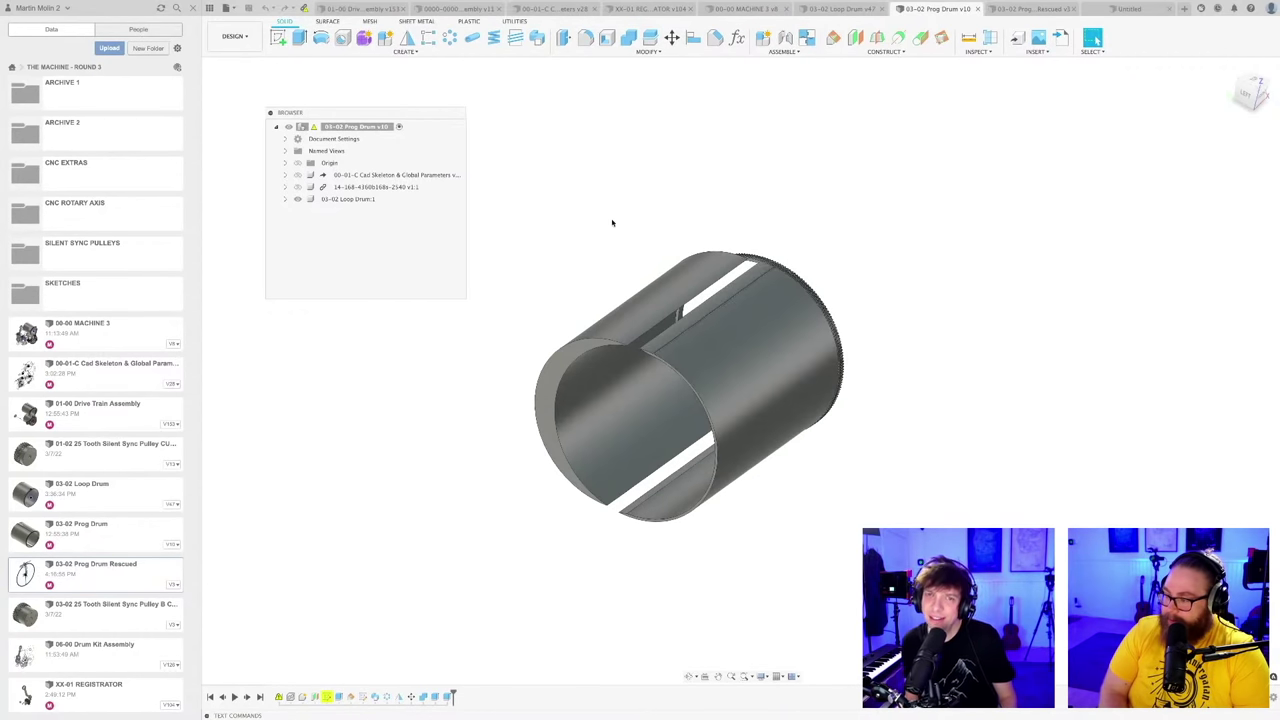
pyautogui.keyDown('shift'); pyautogui.moveTo(617, 214); pyautogui.dragTo(677, 243, button='middle'); pyautogui.keyUp('shift')
pyautogui.press('Escape')
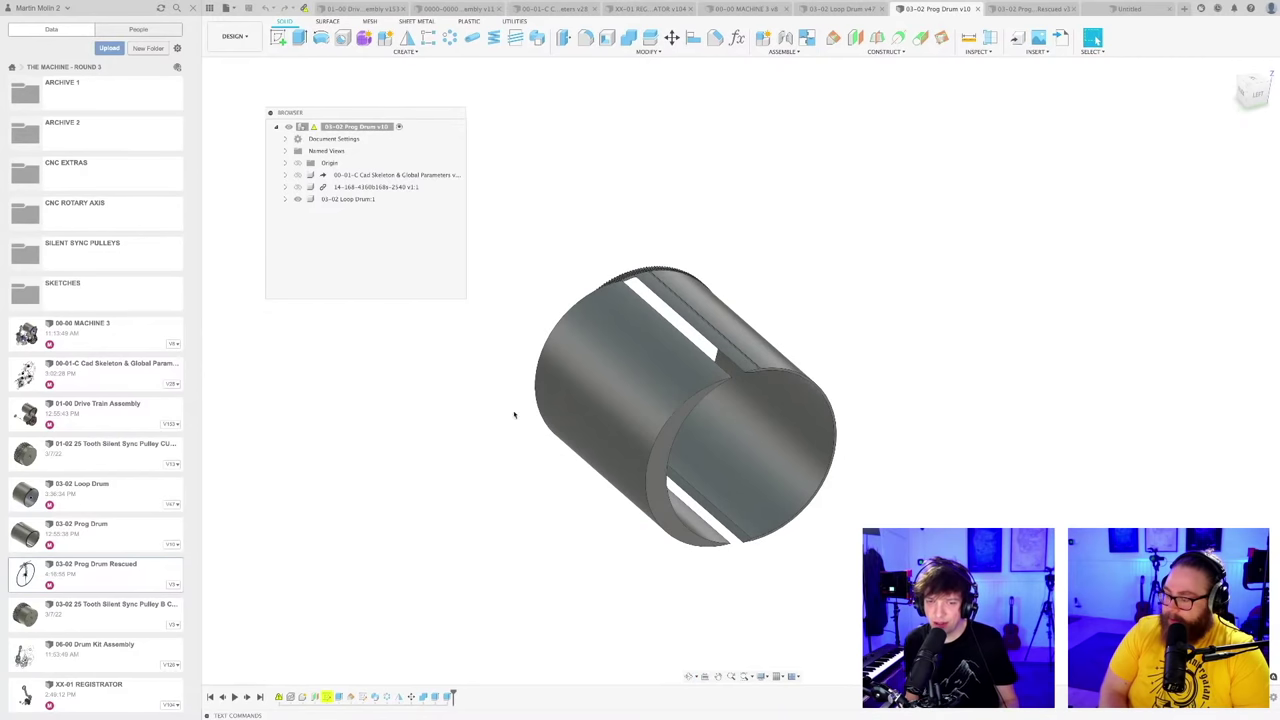
pyautogui.keyDown('shift'); pyautogui.moveTo(453, 486); pyautogui.dragTo(480, 460, button='middle'); pyautogui.keyUp('shift')
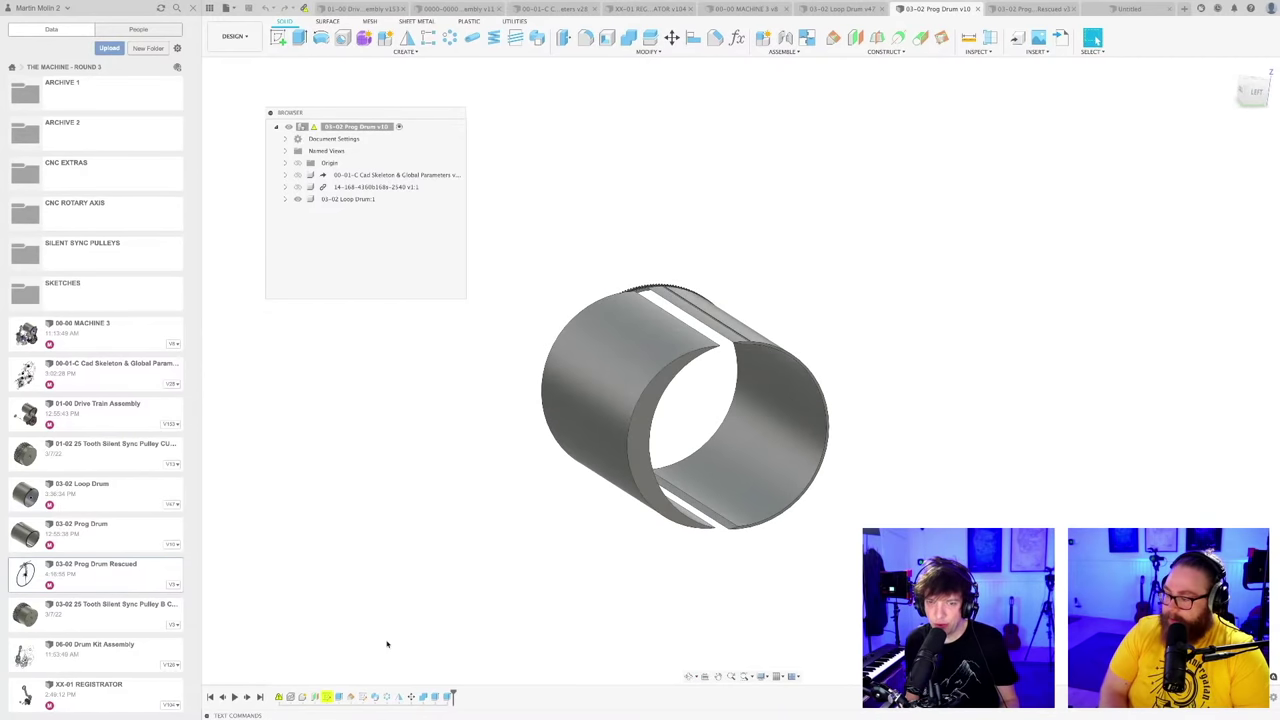
# Step: Open the Prog Drum's flagged timeline sketch for editing and examine the dimensions and constraints of the single tooth profile
pyautogui.doubleClick(326, 697)
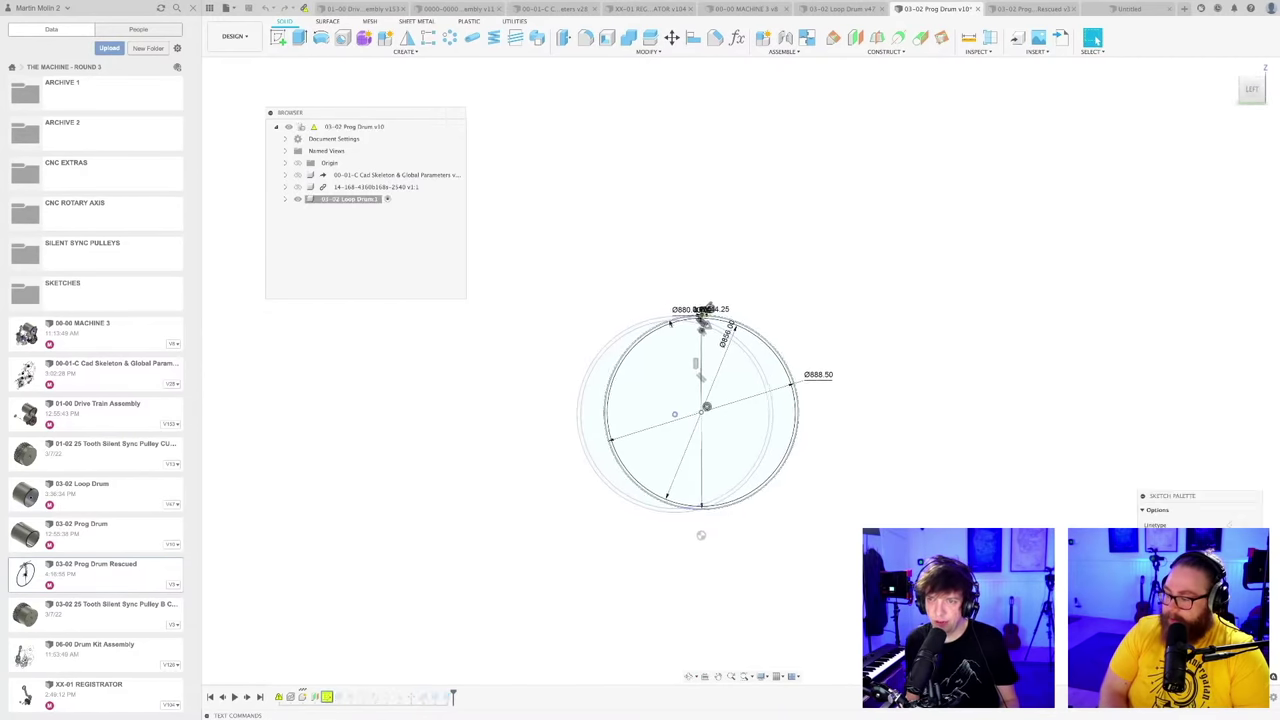
pyautogui.scroll(5, 667, 307)
pyautogui.scroll(6, 662, 306)
pyautogui.moveTo(654, 303)
pyautogui.mouseDown(button='middle')
pyautogui.moveTo(643, 294)
pyautogui.moveTo(797, 443)
pyautogui.mouseUp(button='middle')
pyautogui.scroll(2, 795, 446)
pyautogui.scroll(1, 775, 445)
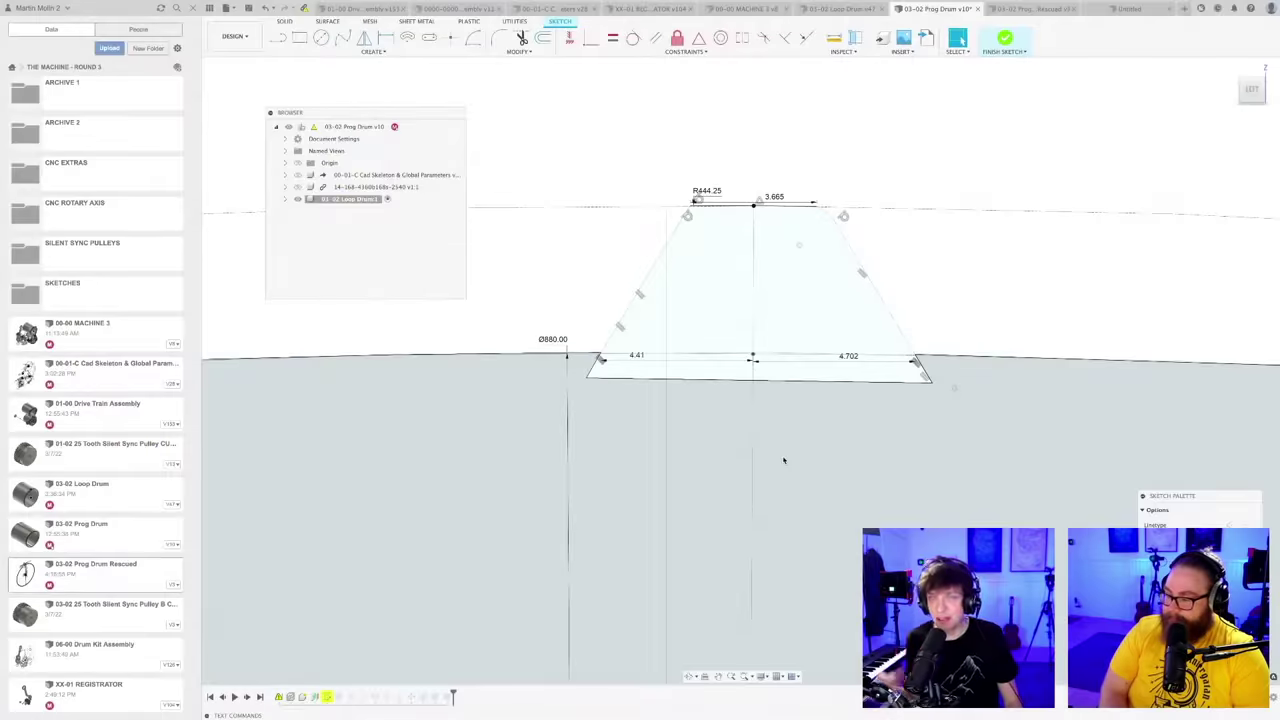
pyautogui.scroll(5, 787, 441)
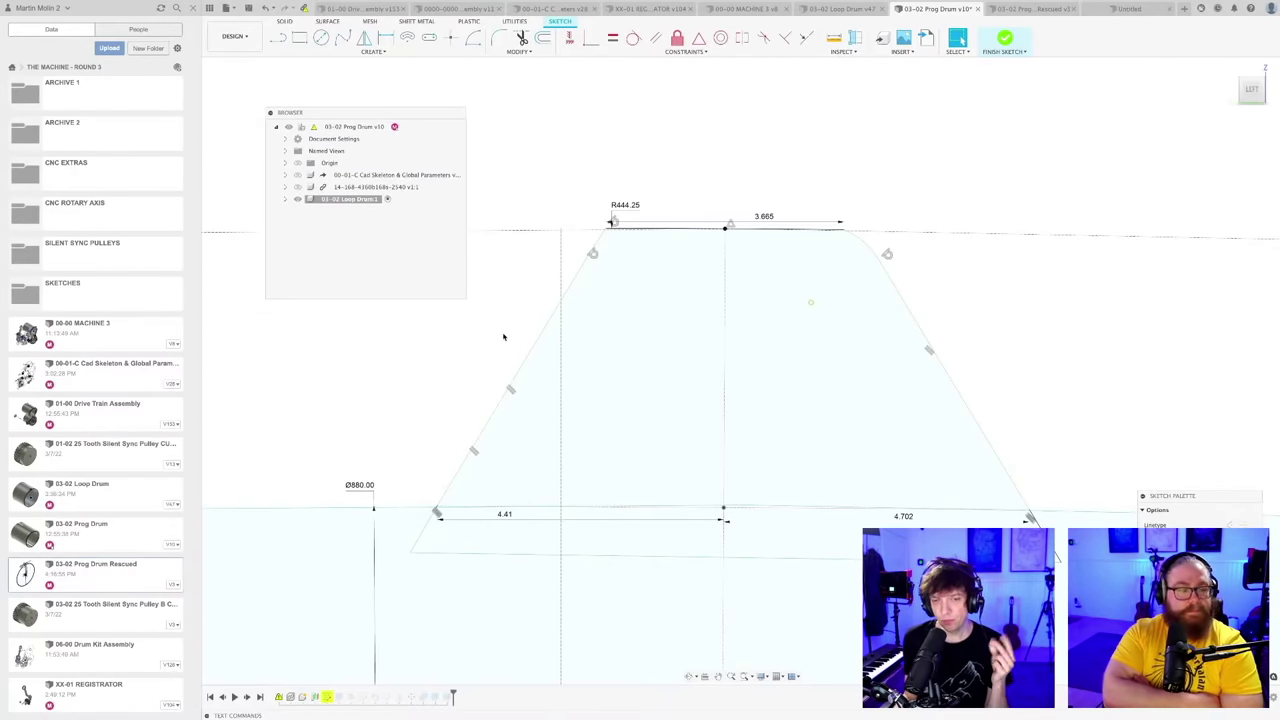
pyautogui.scroll(-3, 503, 337)
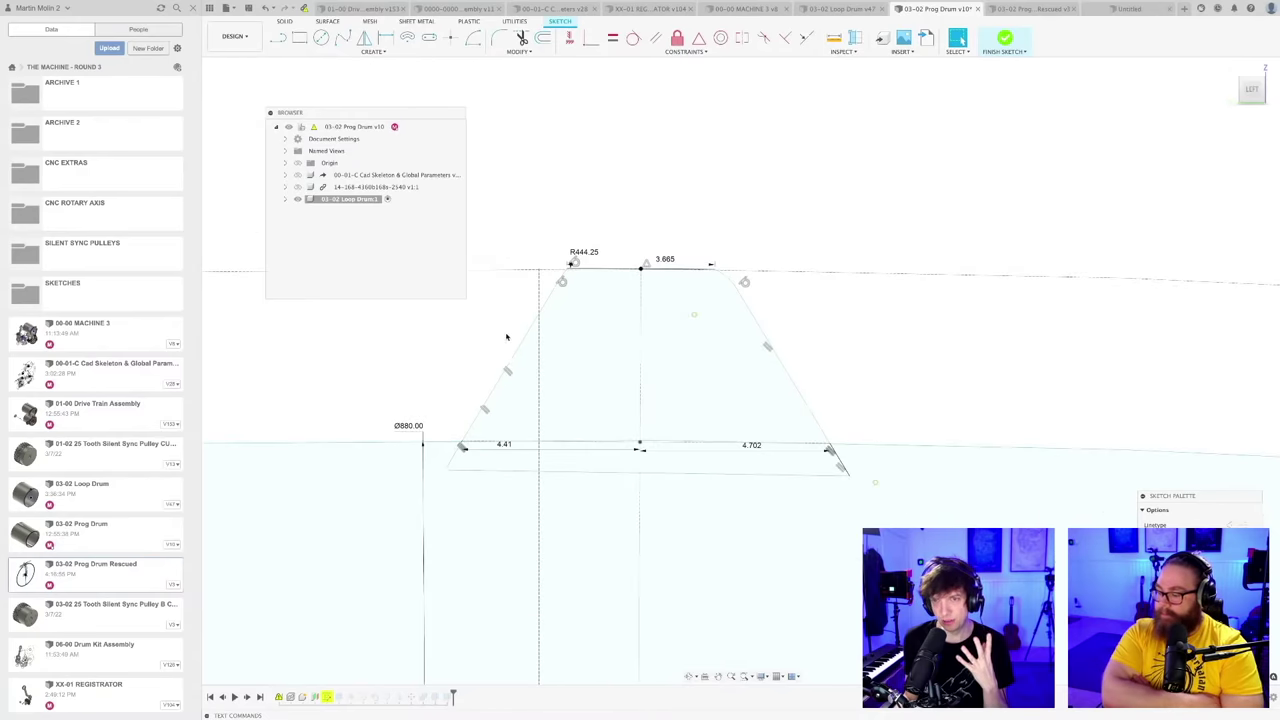
pyautogui.scroll(3, 506, 337)
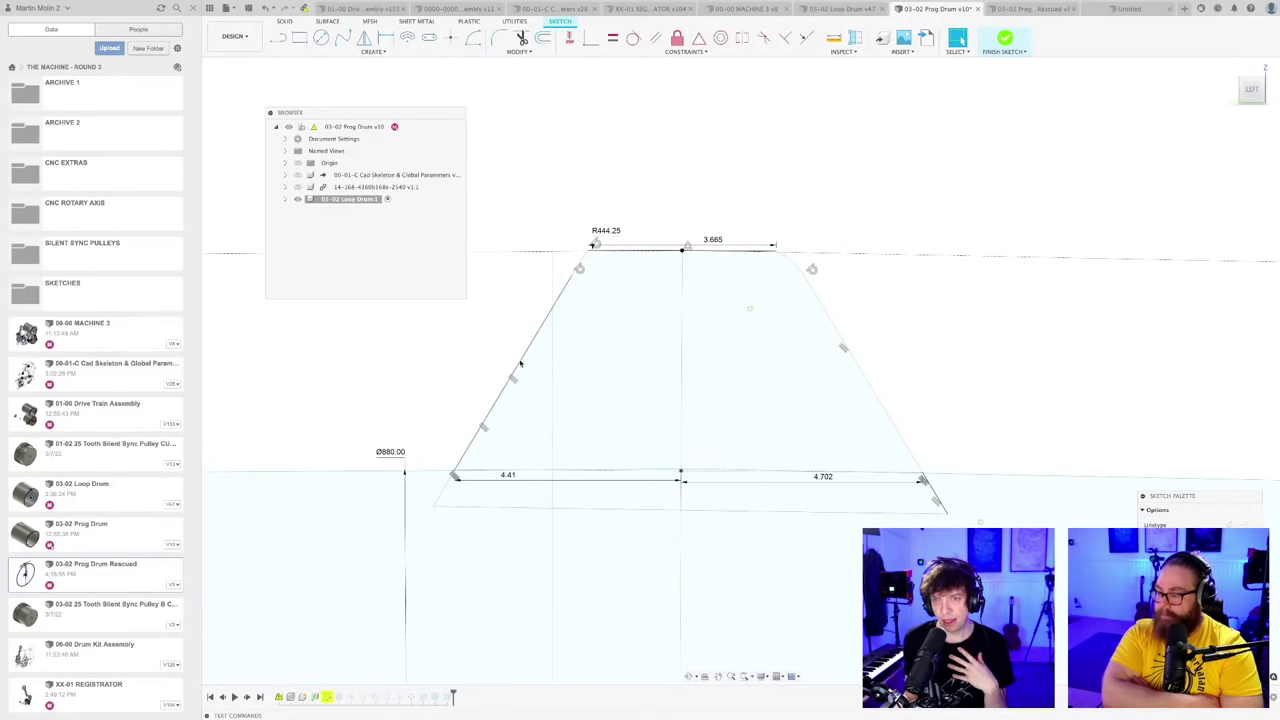
pyautogui.scroll(-3, 520, 363)
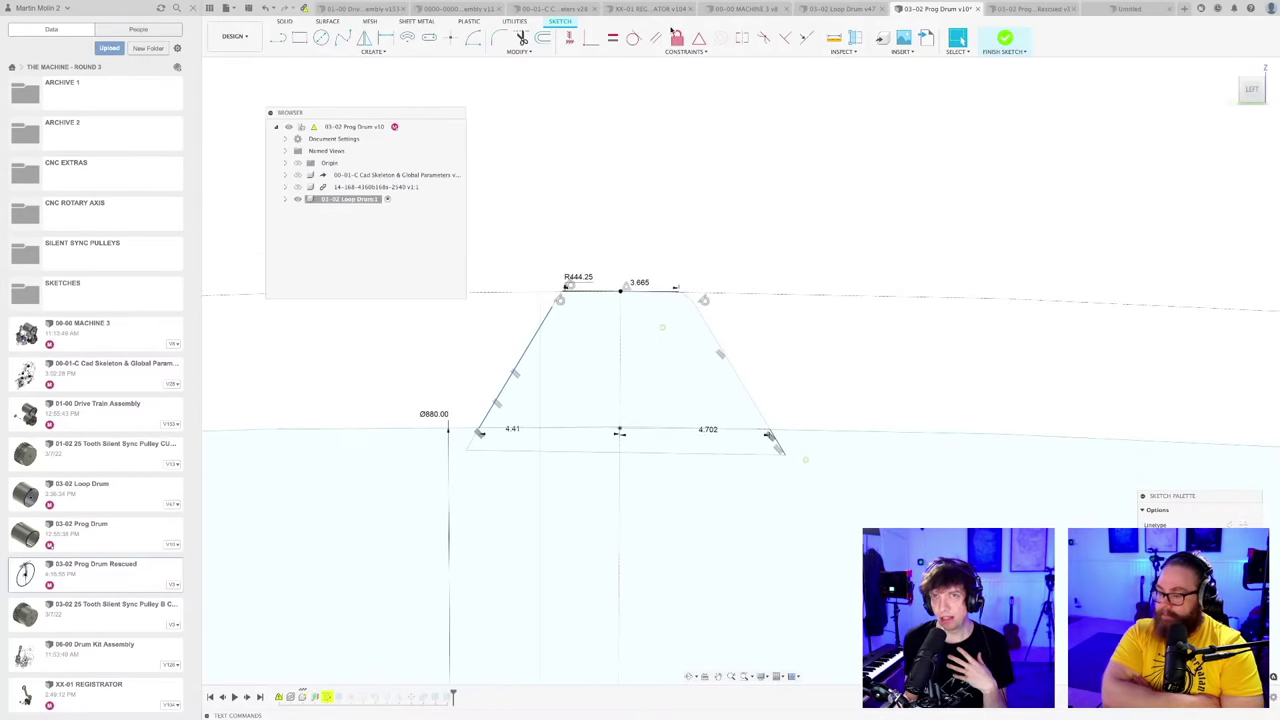
# Step: Switch to the 01-00 Drive Train Assembly design and examine its drums, pulleys and belts from different angles
pyautogui.click(349, 9)
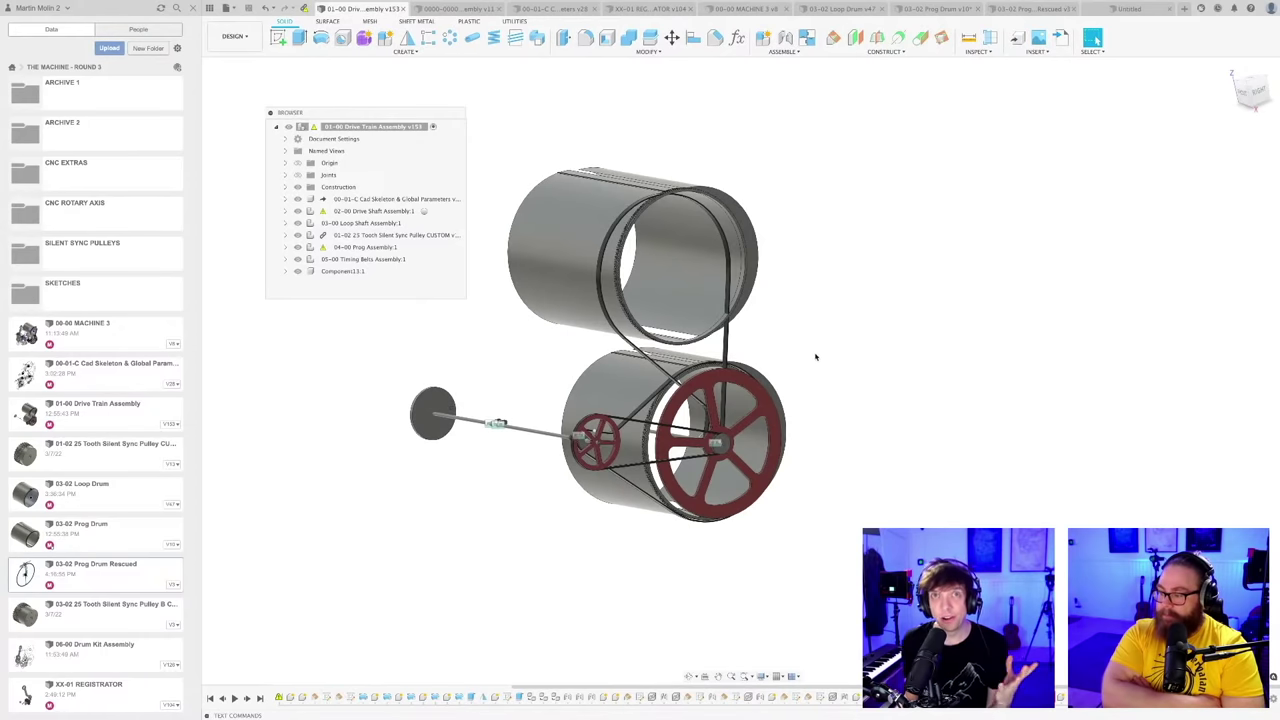
pyautogui.keyDown('shift'); pyautogui.moveTo(823, 353); pyautogui.dragTo(885, 394, button='middle'); pyautogui.keyUp('shift')
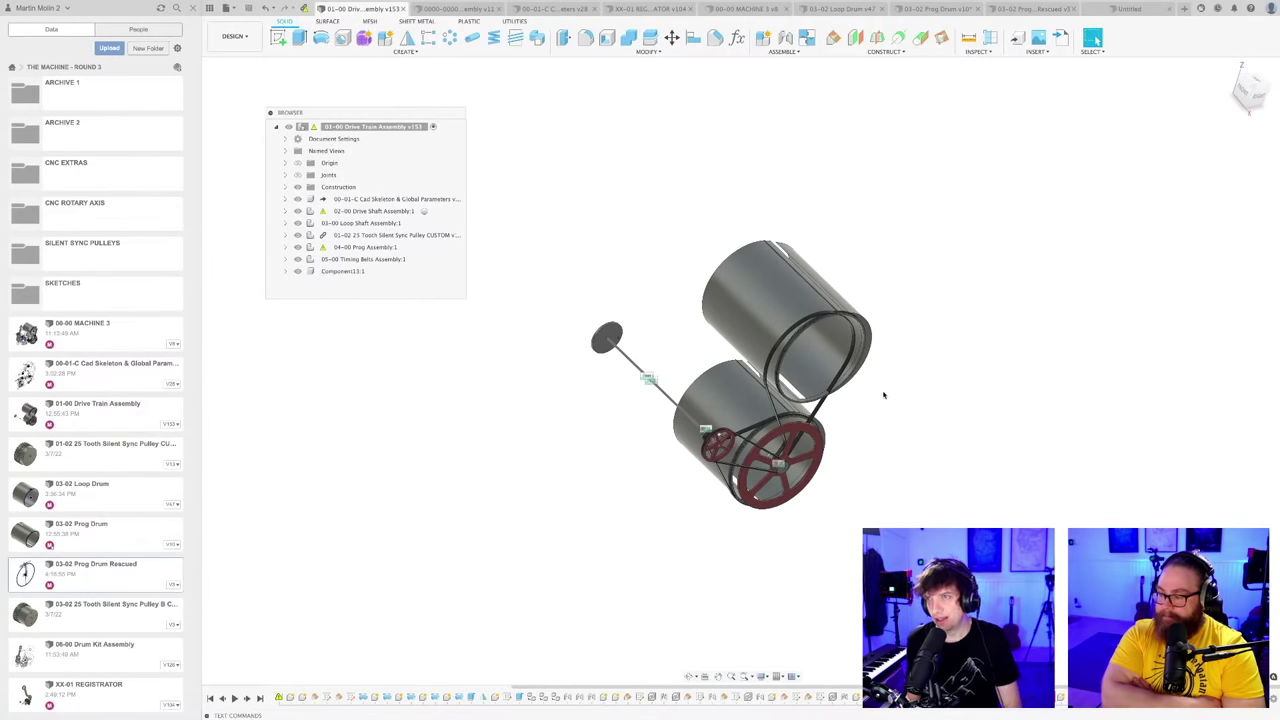
pyautogui.keyDown('shift'); pyautogui.moveTo(901, 326); pyautogui.dragTo(857, 358, button='middle'); pyautogui.keyUp('shift')
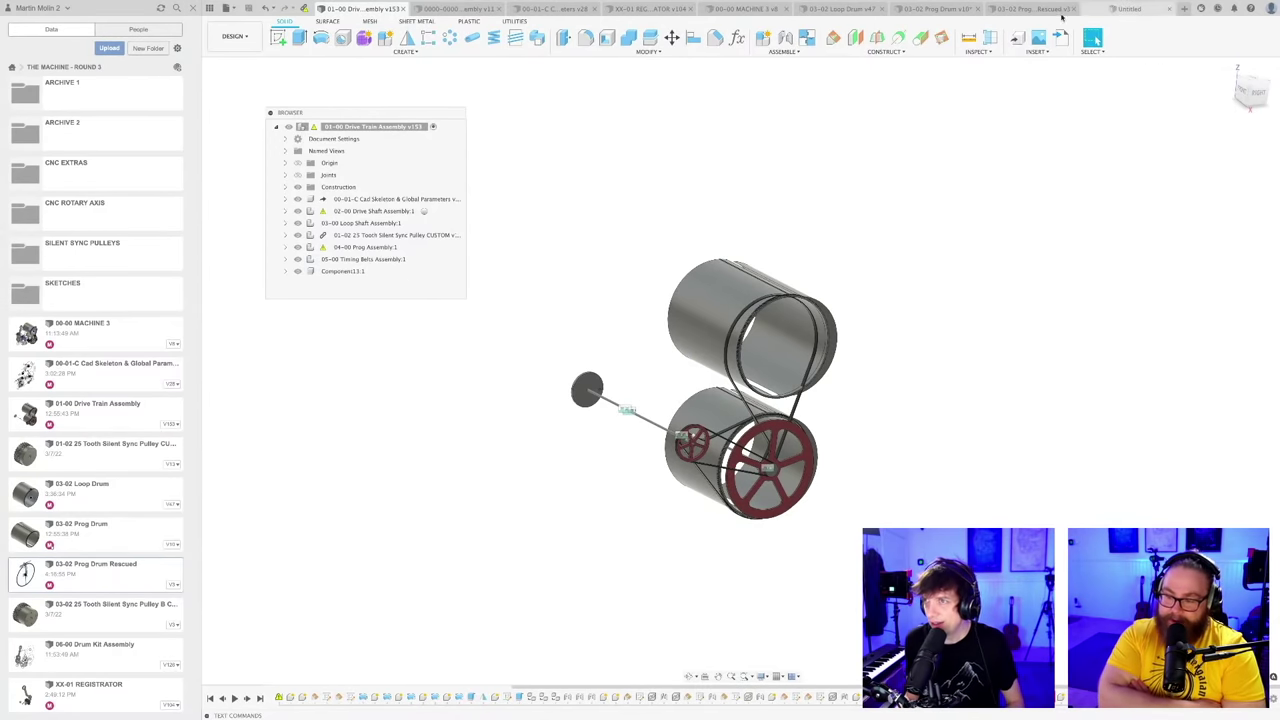
# Step: Return to the 03-02 Prog Drum sketch and examine its full set of circles and diameter dimensions
pyautogui.click(948, 9)
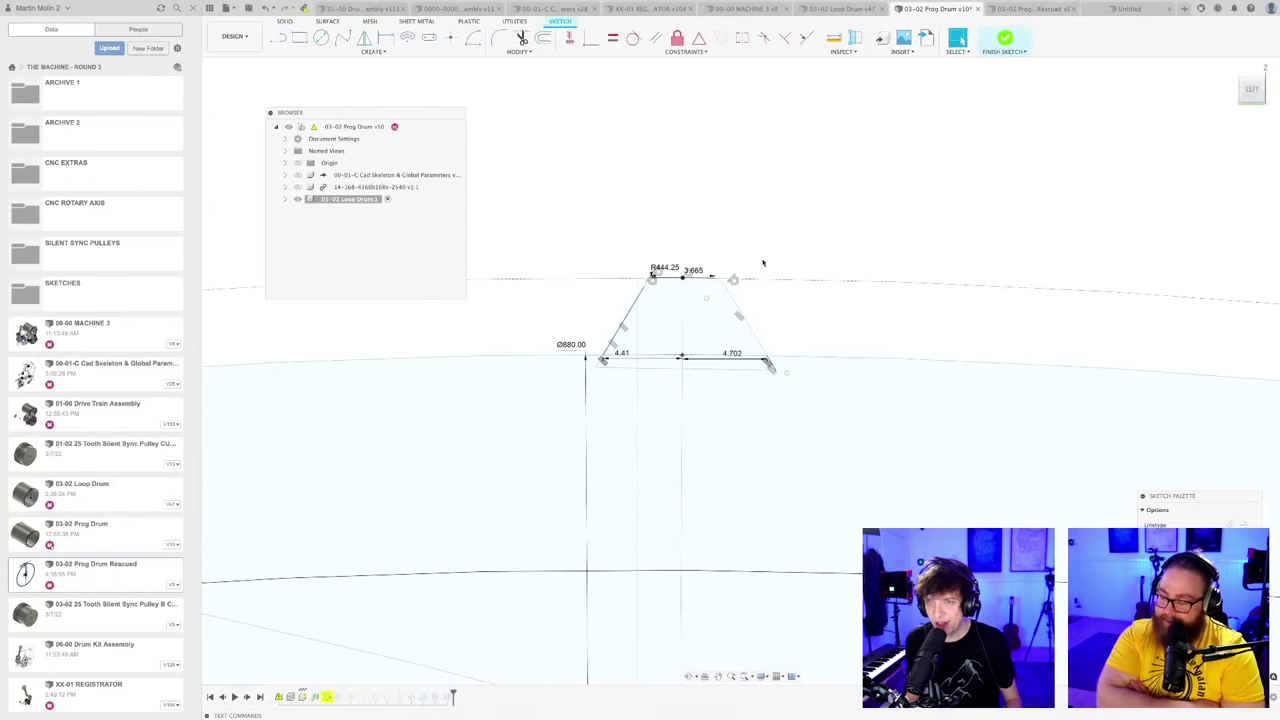
pyautogui.moveTo(763, 256)
pyautogui.keyDown('shift'); pyautogui.mouseDown(button='middle')
pyautogui.moveTo(760, 286)
pyautogui.moveTo(780, 286)
pyautogui.moveTo(757, 166)
pyautogui.moveTo(800, 277)
pyautogui.moveTo(791, 206)
pyautogui.moveTo(796, 335)
pyautogui.moveTo(766, 260)
pyautogui.moveTo(752, 281)
pyautogui.moveTo(757, 266)
pyautogui.mouseUp(button='middle'); pyautogui.keyUp('shift')
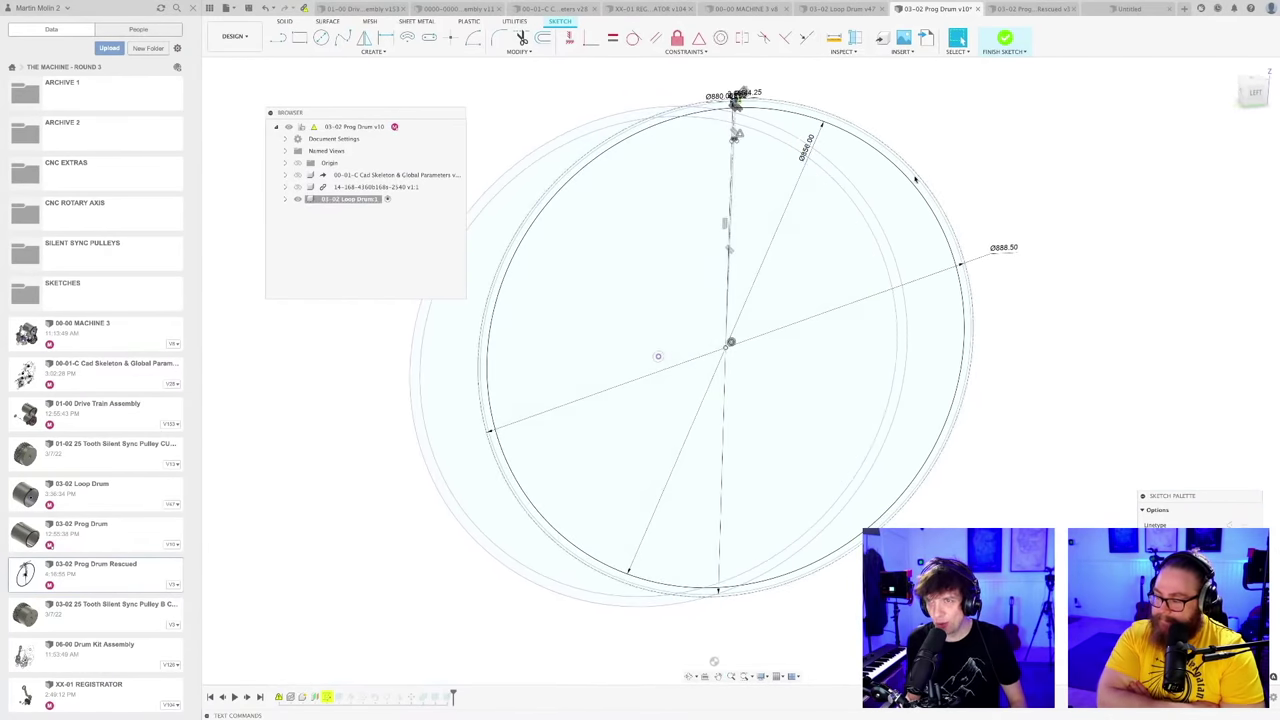
pyautogui.scroll(3, 857, 234)
pyautogui.scroll(-4, 857, 234)
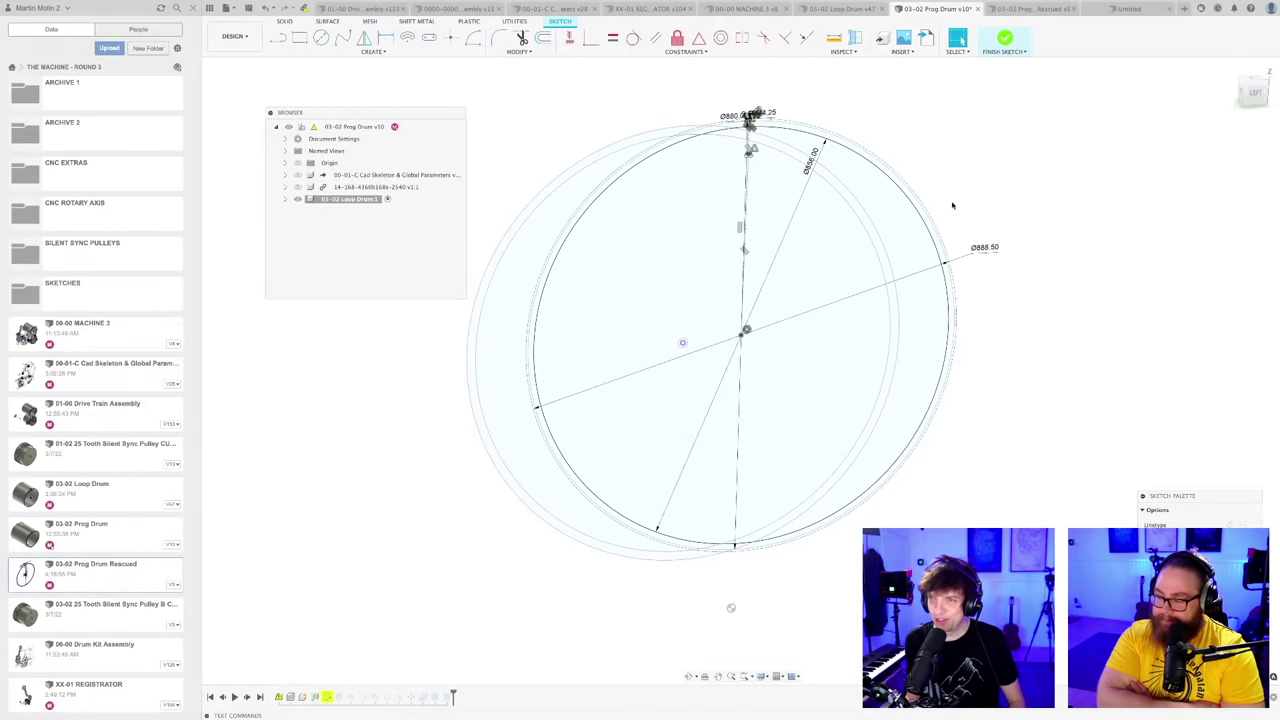
pyautogui.moveTo(948, 184); pyautogui.dragTo(927, 236, button='middle')
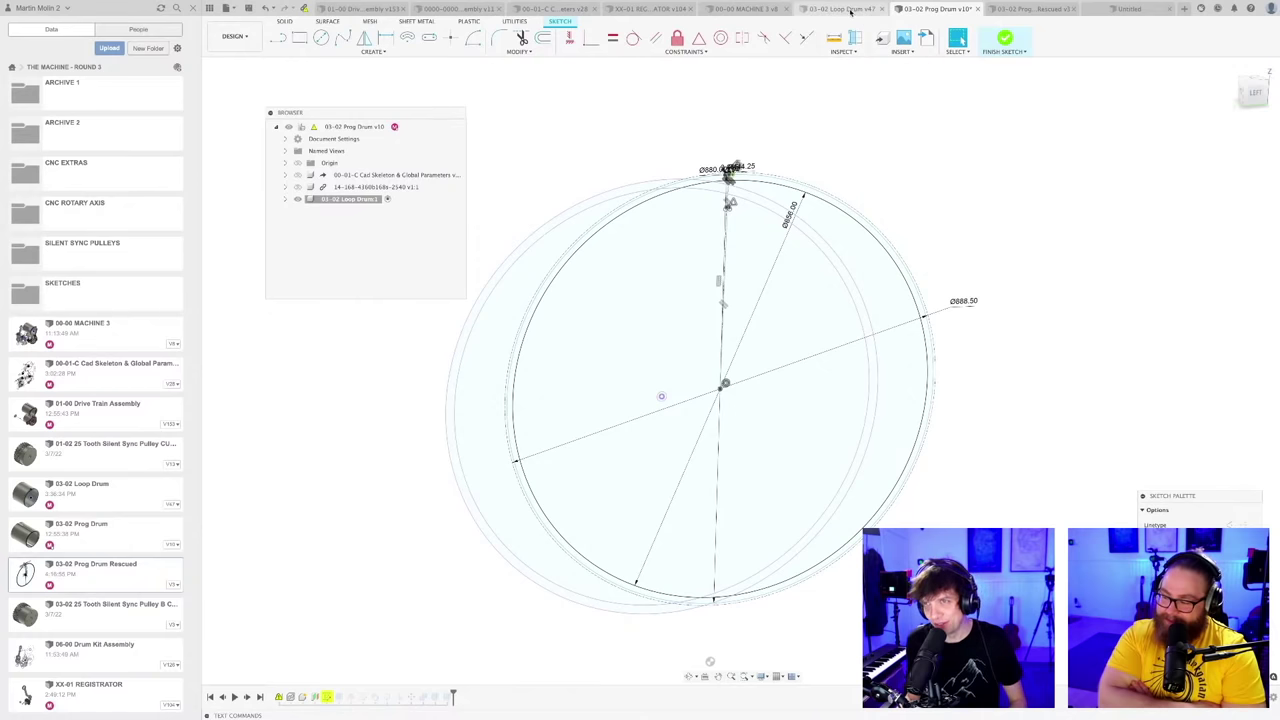
# Step: Switch to the 03-02 Loop Drum design and view the intact drum through its open end
pyautogui.click(748, 9)
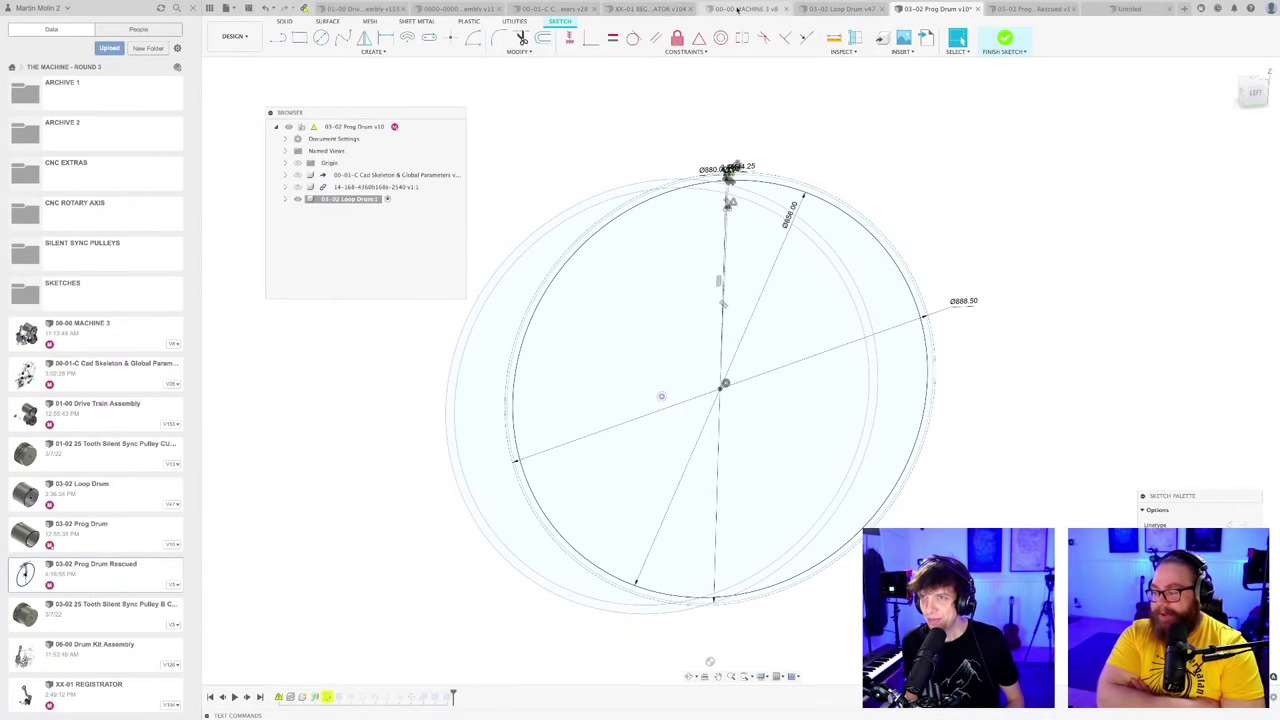
pyautogui.click(840, 9)
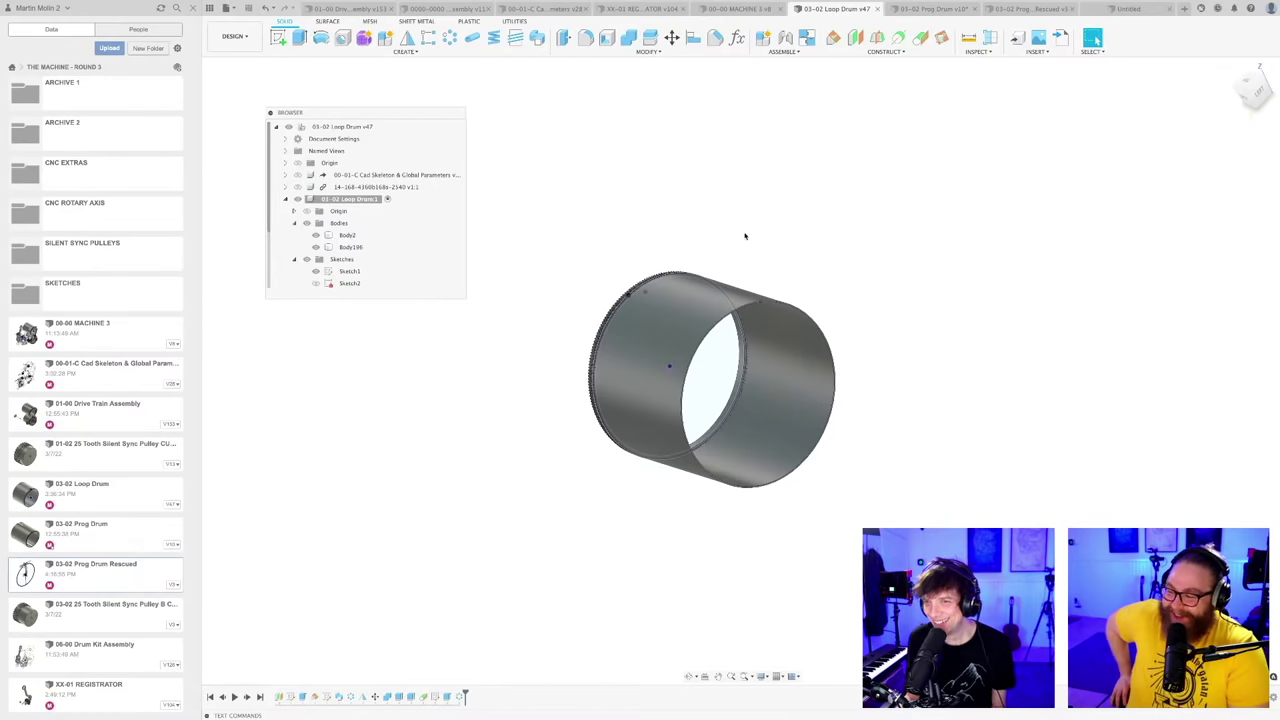
pyautogui.moveTo(746, 237)
pyautogui.keyDown('shift'); pyautogui.mouseDown(button='middle')
pyautogui.moveTo(692, 220)
pyautogui.moveTo(730, 231)
pyautogui.mouseUp(button='middle'); pyautogui.keyUp('shift')
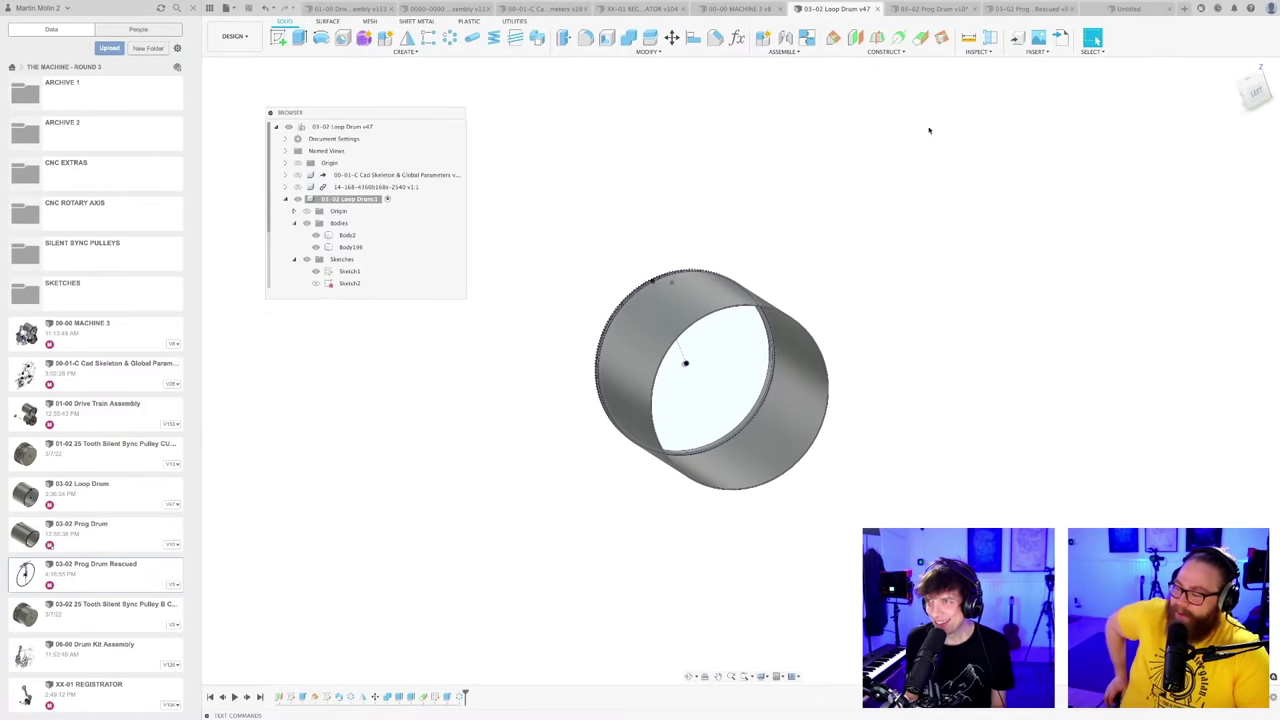
# Step: Switch to the 03-02 Prog Drum Rescued design and examine the circles and diameter dimensions of its open sketch
pyautogui.click(1033, 10)
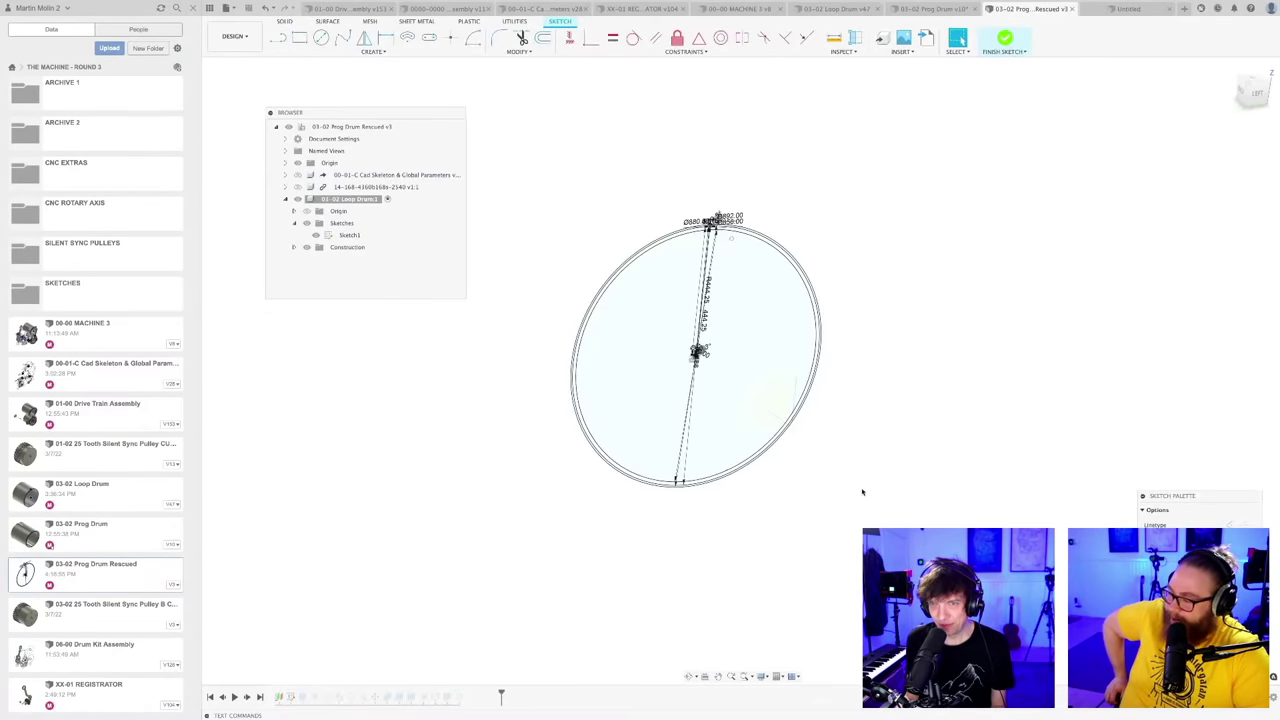
pyautogui.moveTo(790, 466)
pyautogui.keyDown('shift'); pyautogui.mouseDown(button='middle')
pyautogui.moveTo(746, 437)
pyautogui.moveTo(780, 449)
pyautogui.moveTo(706, 363)
pyautogui.mouseUp(button='middle'); pyautogui.keyUp('shift')
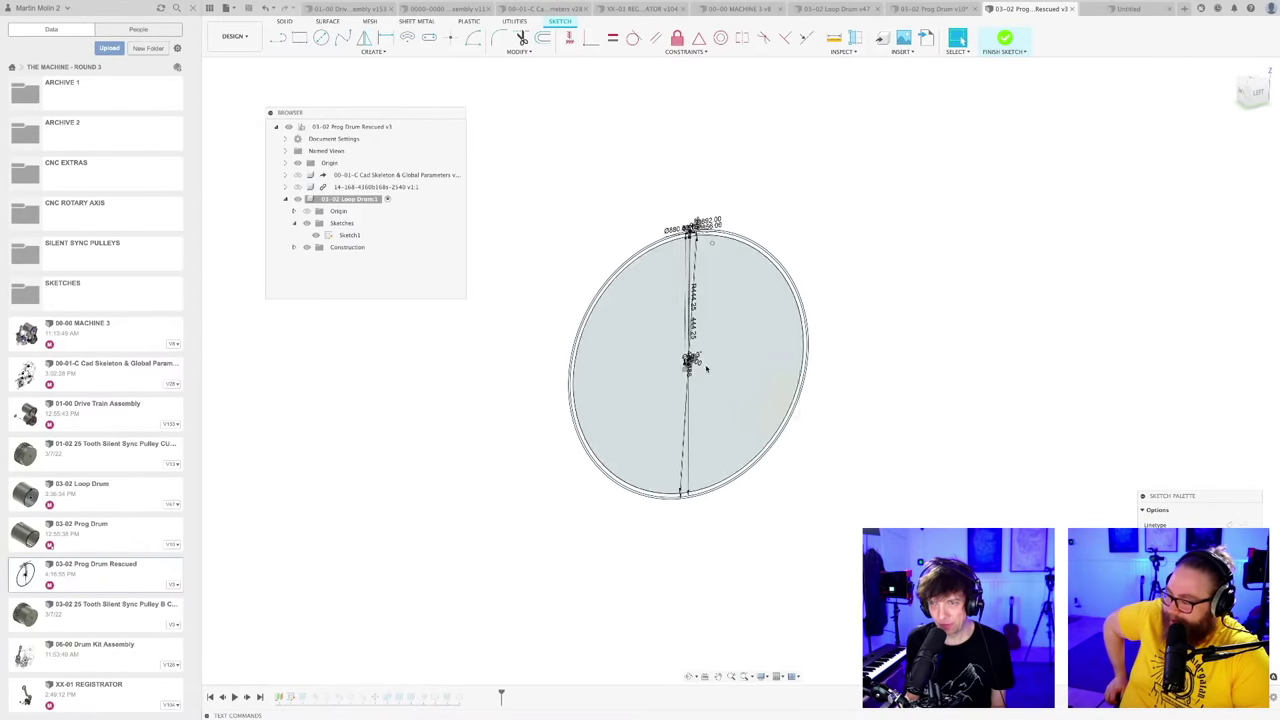
pyautogui.scroll(5, 689, 370)
pyautogui.scroll(-4, 689, 370)
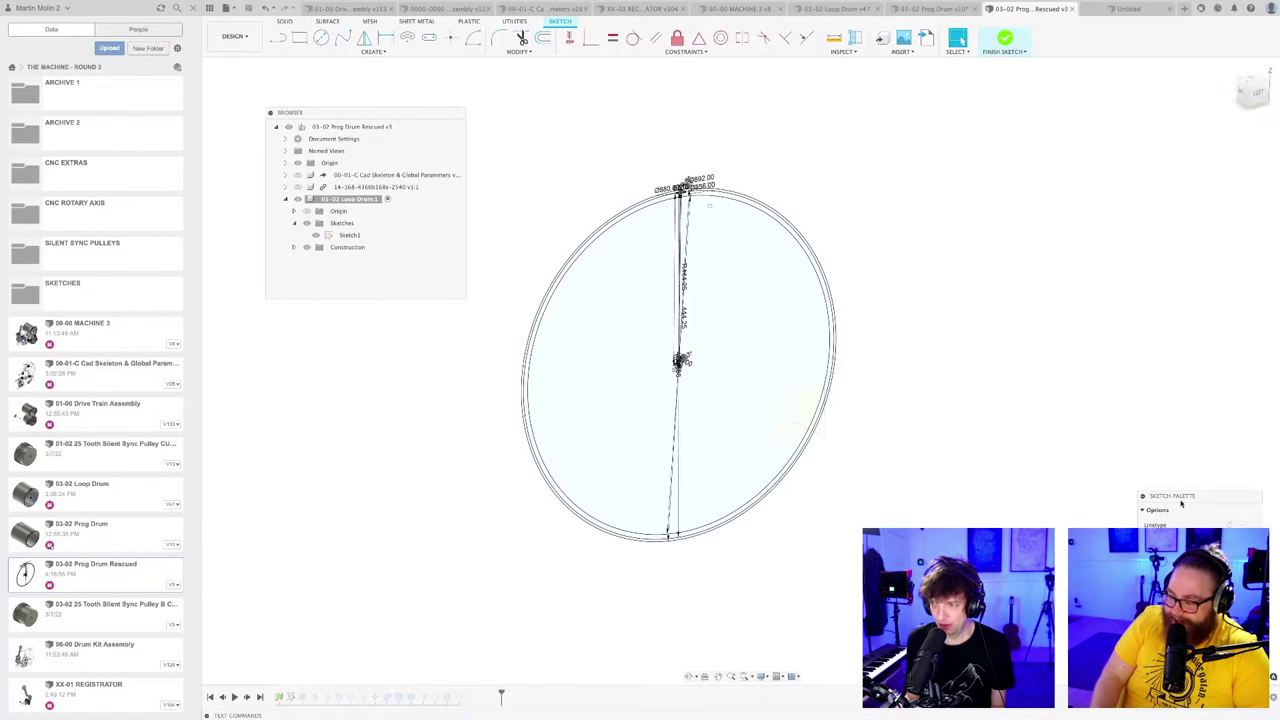
pyautogui.scroll(5, 714, 229)
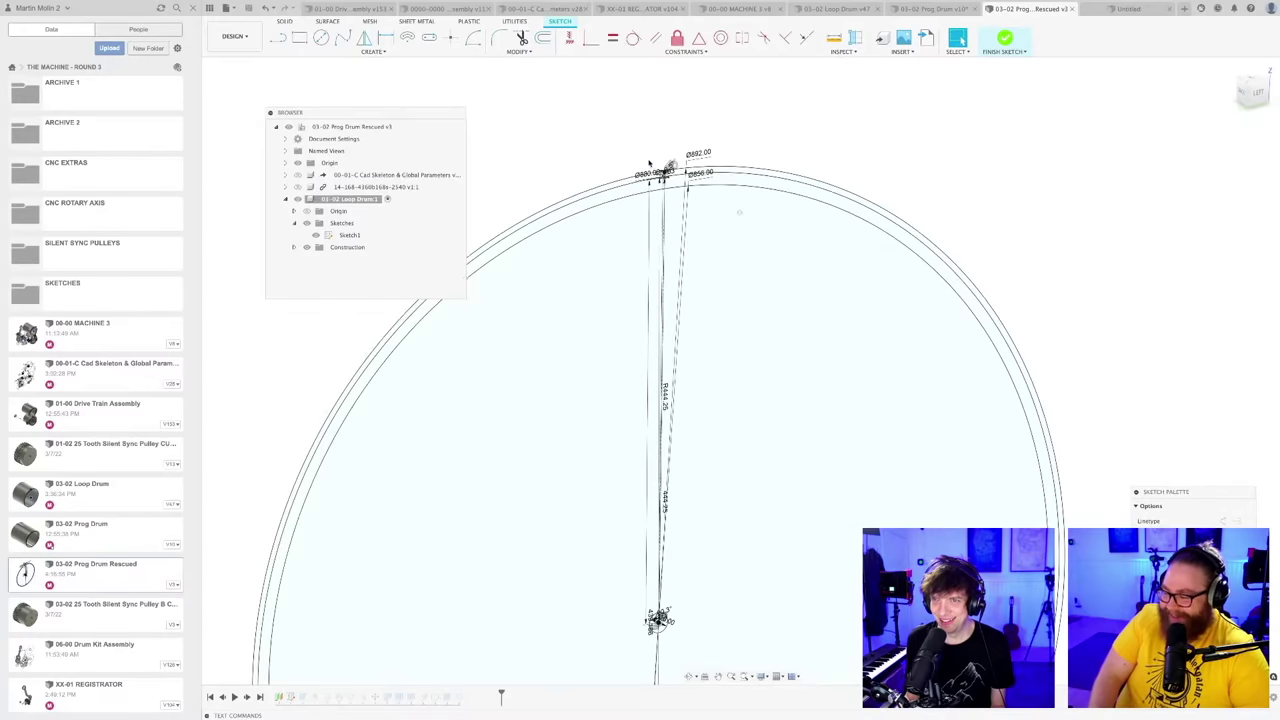
pyautogui.scroll(3, 653, 156)
pyautogui.scroll(-3, 665, 176)
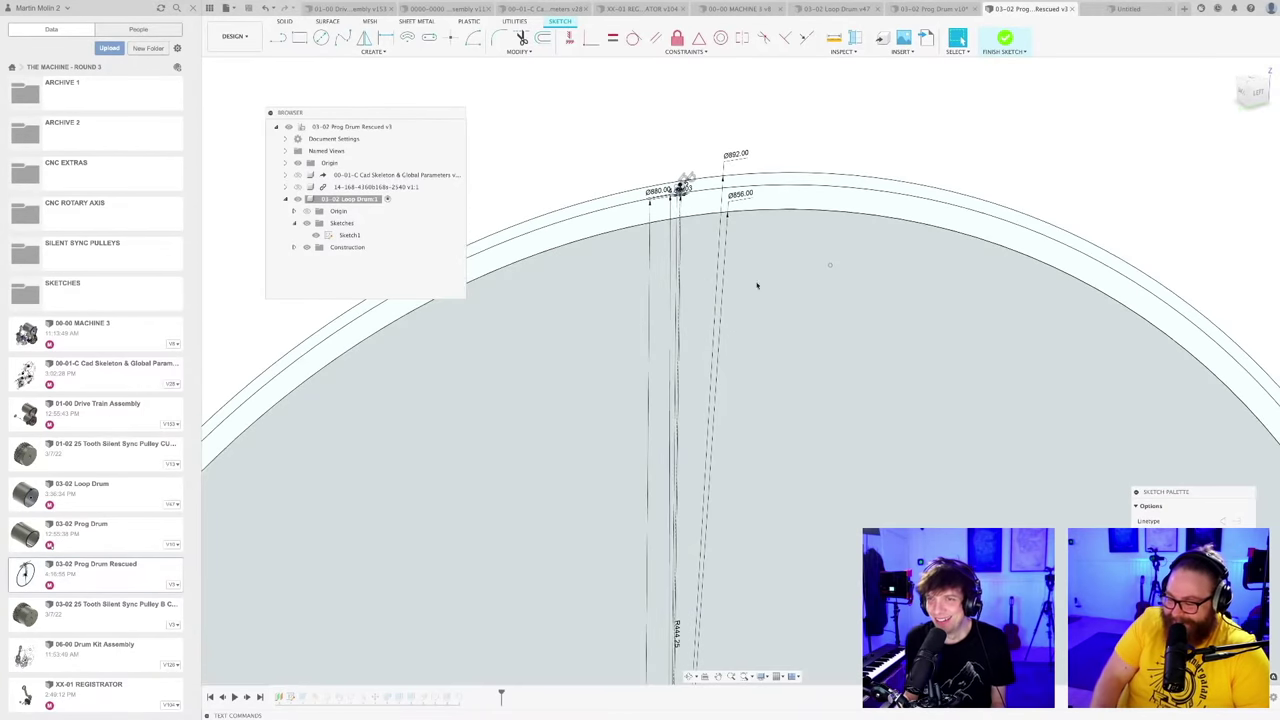
# Step: Inspect the single tooth profile between the outer rim circles of the rescued drum's sketch
pyautogui.keyDown('shift'); pyautogui.moveTo(757, 284); pyautogui.dragTo(712, 283, button='middle'); pyautogui.keyUp('shift')
pyautogui.moveTo(706, 223); pyautogui.dragTo(780, 346, button='middle')
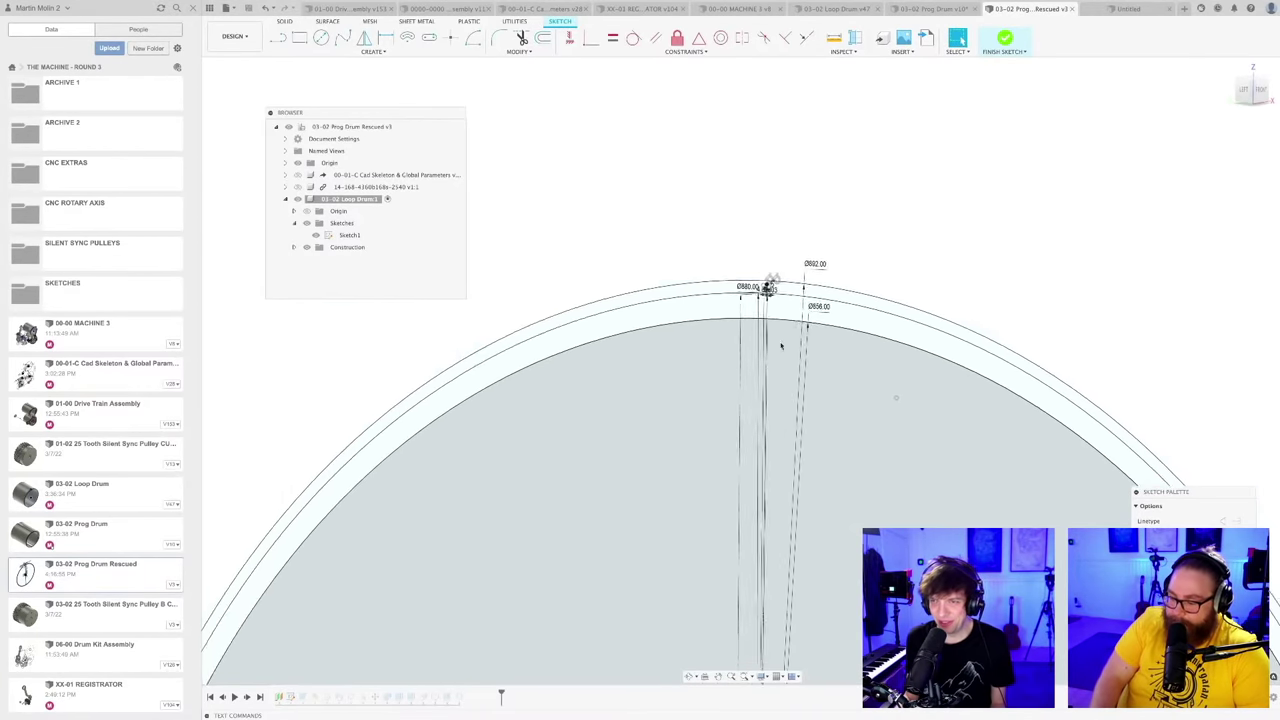
pyautogui.scroll(5, 767, 289)
pyautogui.scroll(5, 760, 322)
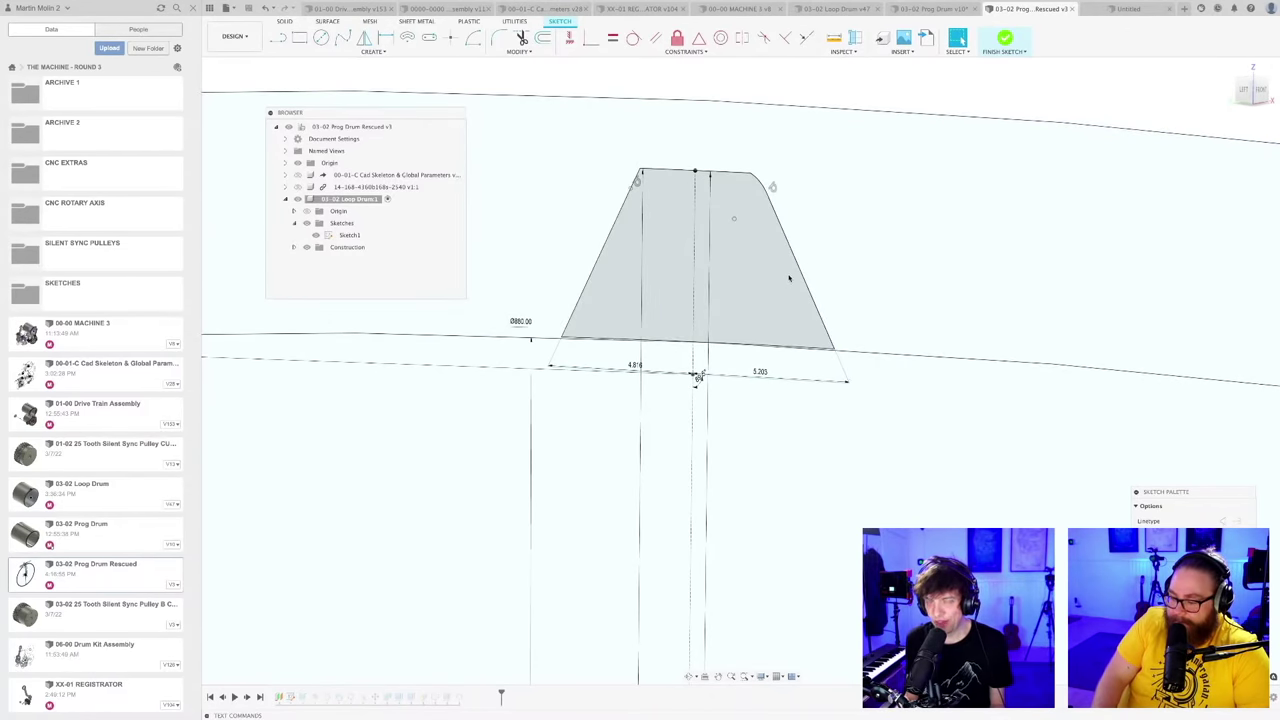
pyautogui.moveTo(829, 407)
pyautogui.keyDown('shift'); pyautogui.mouseDown(button='middle')
pyautogui.moveTo(849, 451)
pyautogui.moveTo(811, 423)
pyautogui.moveTo(814, 571)
pyautogui.moveTo(832, 519)
pyautogui.mouseUp(button='middle'); pyautogui.keyUp('shift')
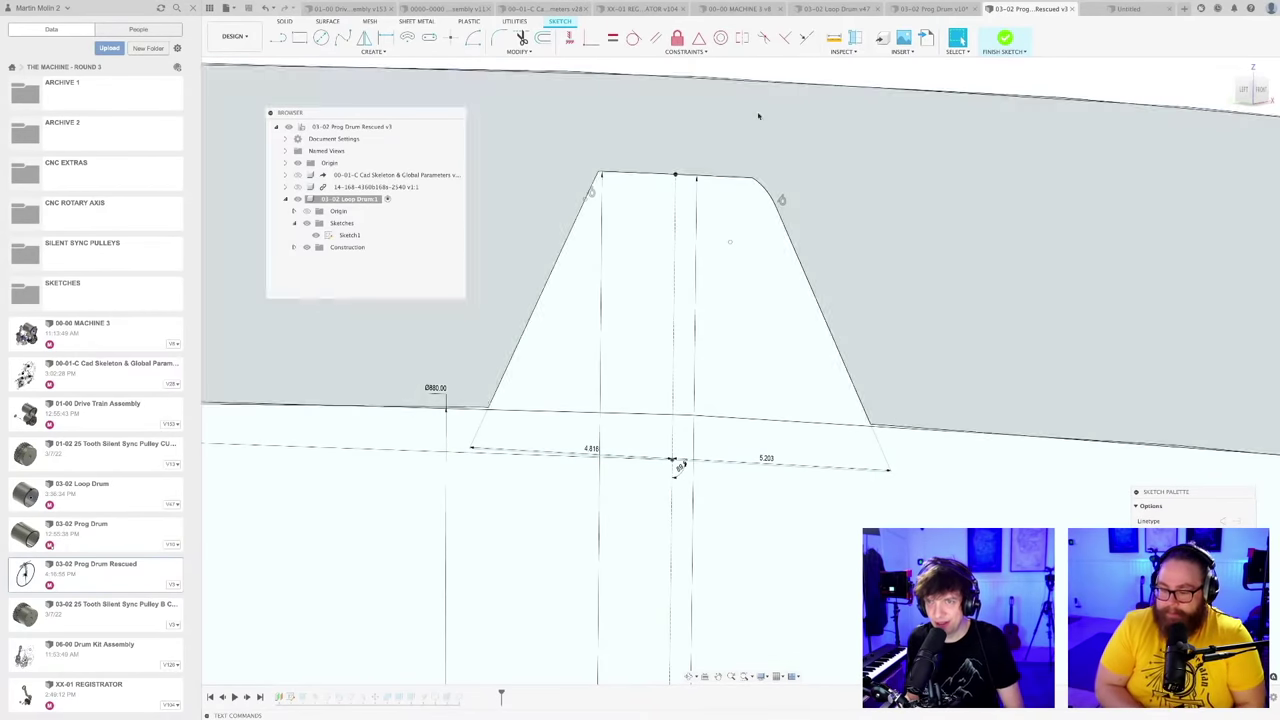
# Step: Remove the constraint at the midpoint of the tooth's base line and save the rescued drum design
pyautogui.scroll(-5, 773, 303)
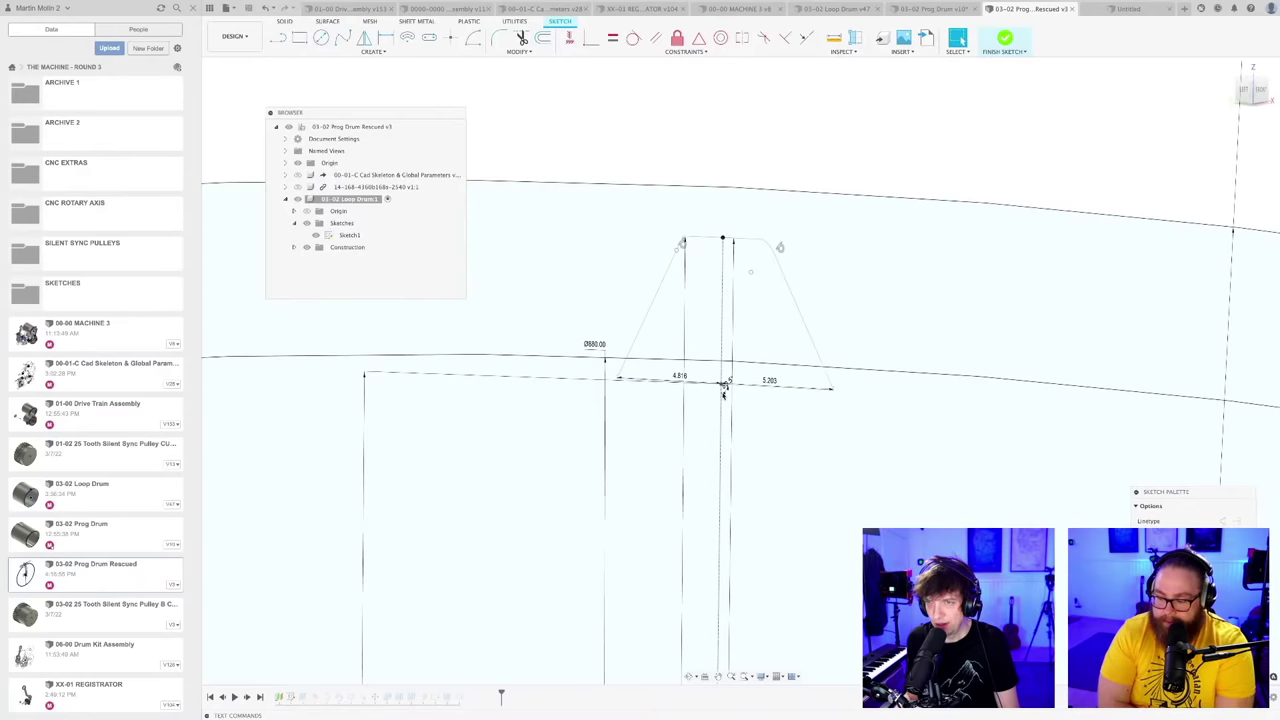
pyautogui.scroll(1, 725, 393)
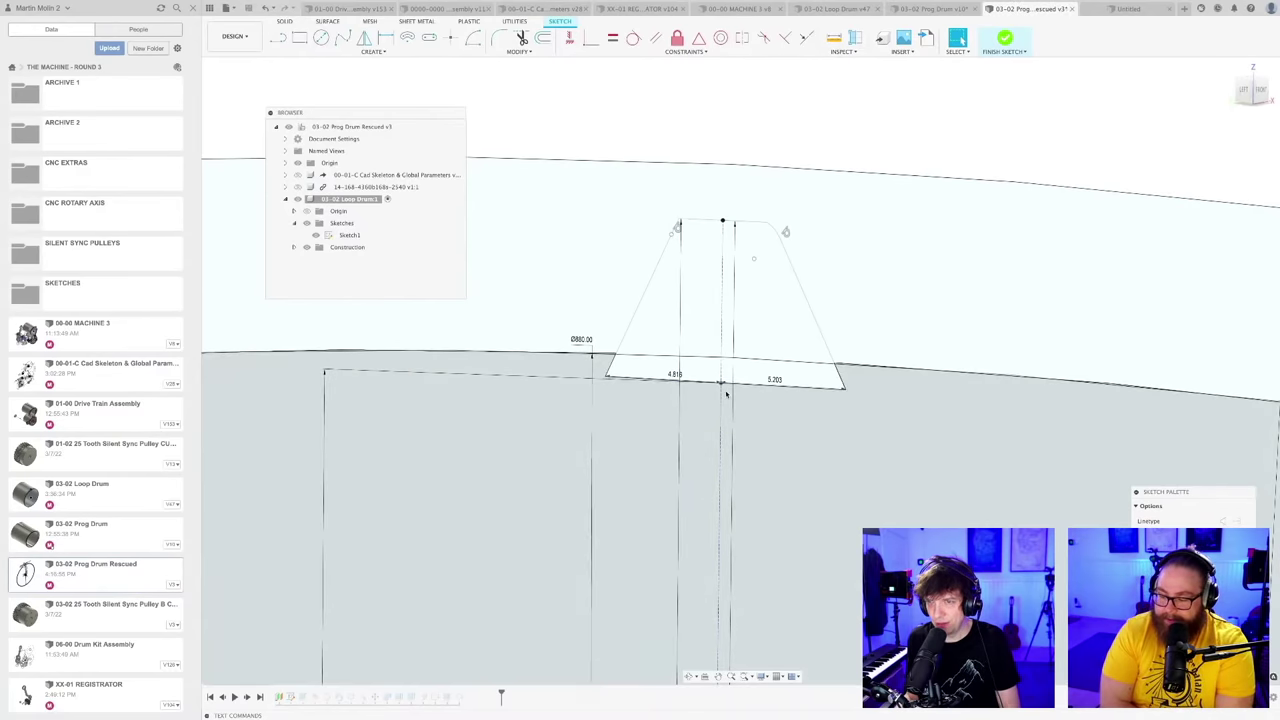
pyautogui.scroll(-4, 729, 396)
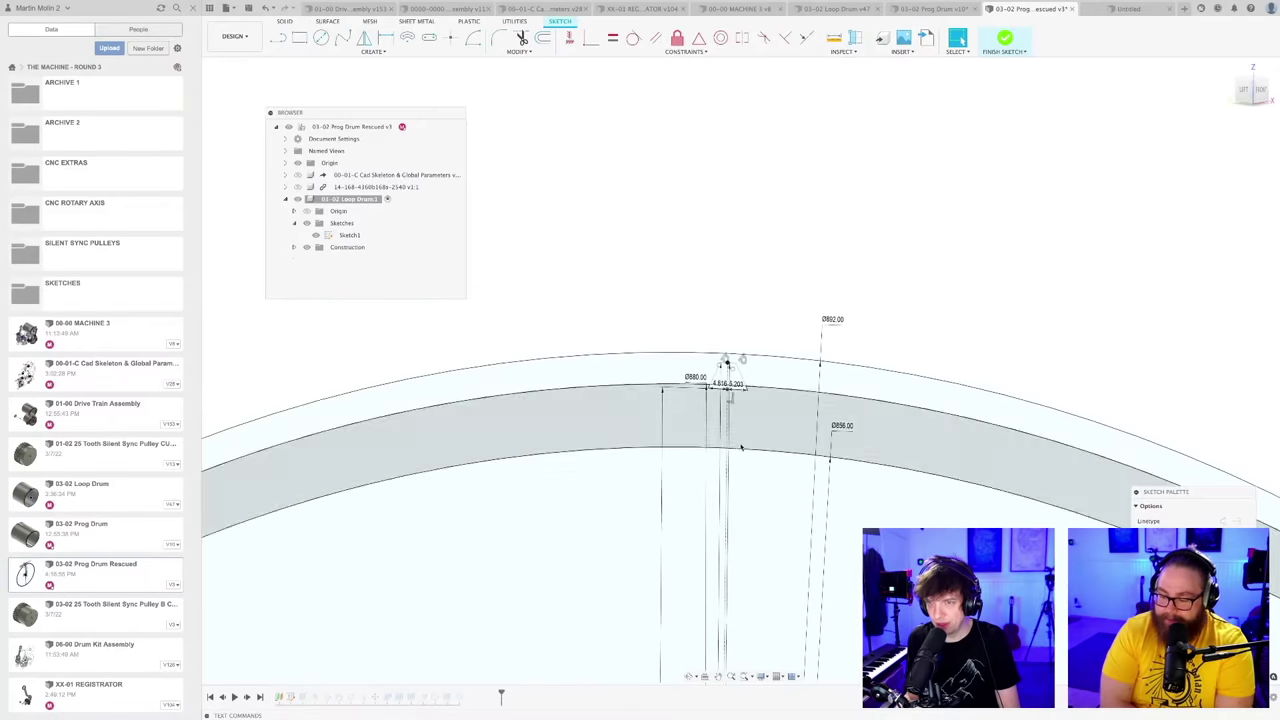
pyautogui.scroll(-4, 731, 216)
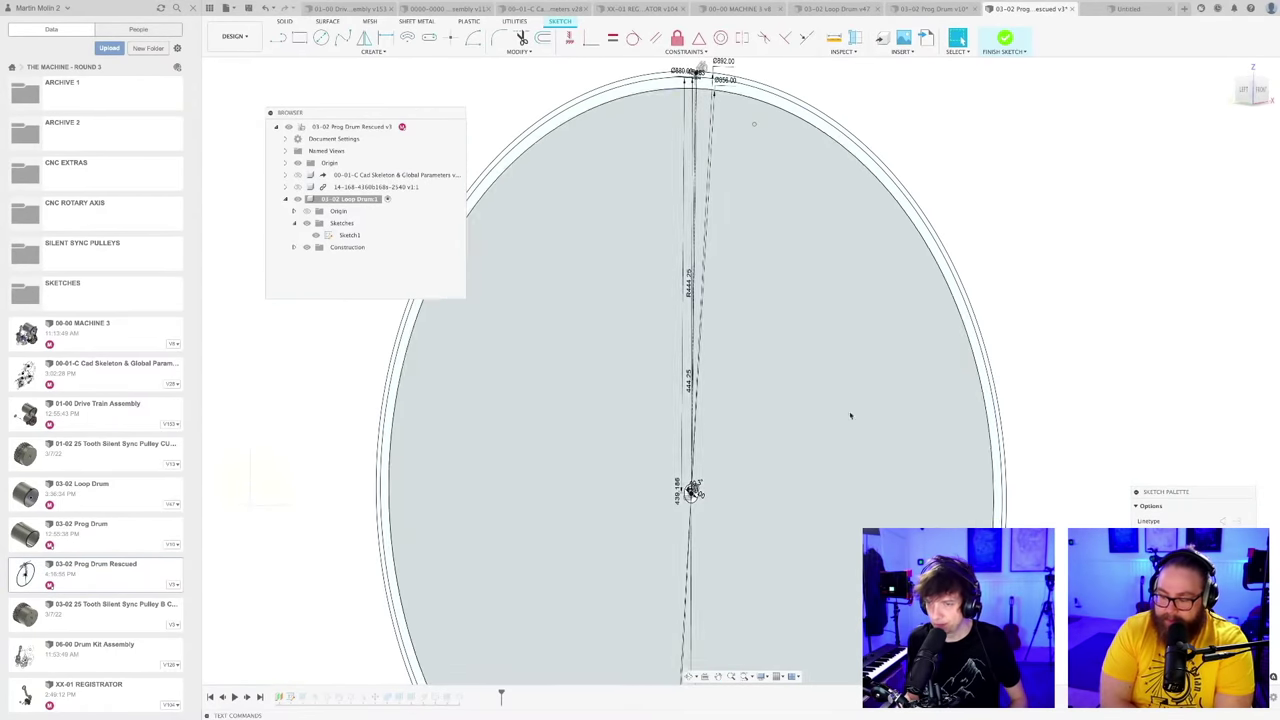
pyautogui.scroll(-3, 717, 408)
pyautogui.moveTo(720, 414)
pyautogui.keyDown('shift'); pyautogui.mouseDown(button='middle')
pyautogui.moveTo(737, 420)
pyautogui.moveTo(769, 359)
pyautogui.mouseUp(button='middle'); pyautogui.keyUp('shift')
pyautogui.press('super+s')
pyautogui.press('Return')
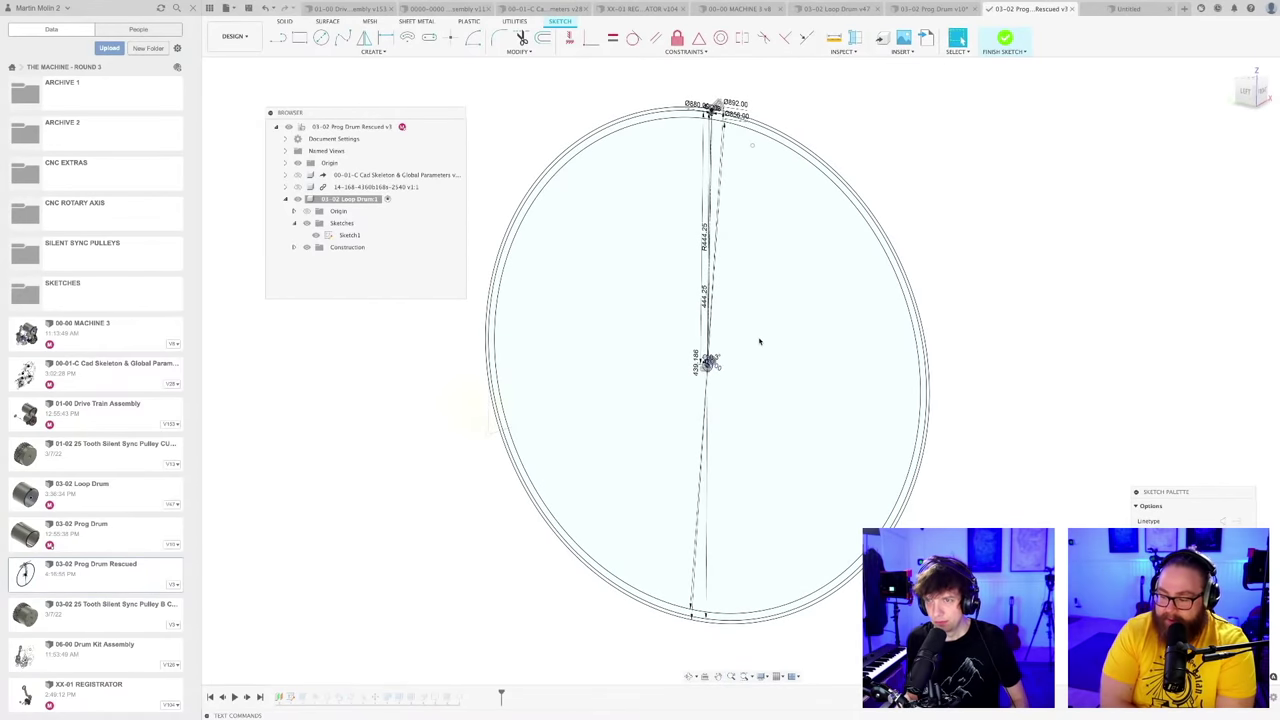
# Step: Delete the 4.816 and 5.203 half-width dimensions from the tooth's base line
pyautogui.scroll(-1, 759, 345)
pyautogui.keyDown('shift'); pyautogui.moveTo(775, 325); pyautogui.dragTo(712, 333, button='middle'); pyautogui.keyUp('shift')
pyautogui.moveTo(712, 333); pyautogui.dragTo(778, 378, button='middle')
pyautogui.scroll(5, 727, 214)
pyautogui.scroll(6, 731, 212)
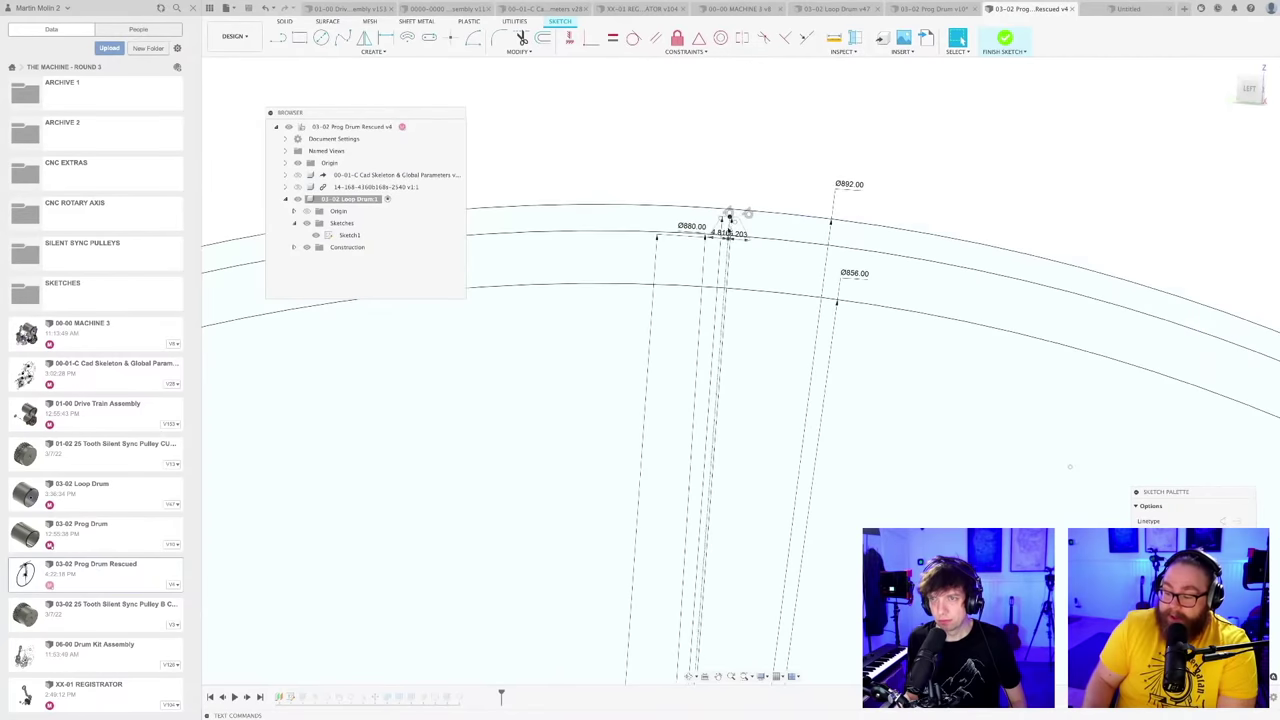
pyautogui.scroll(6, 731, 215)
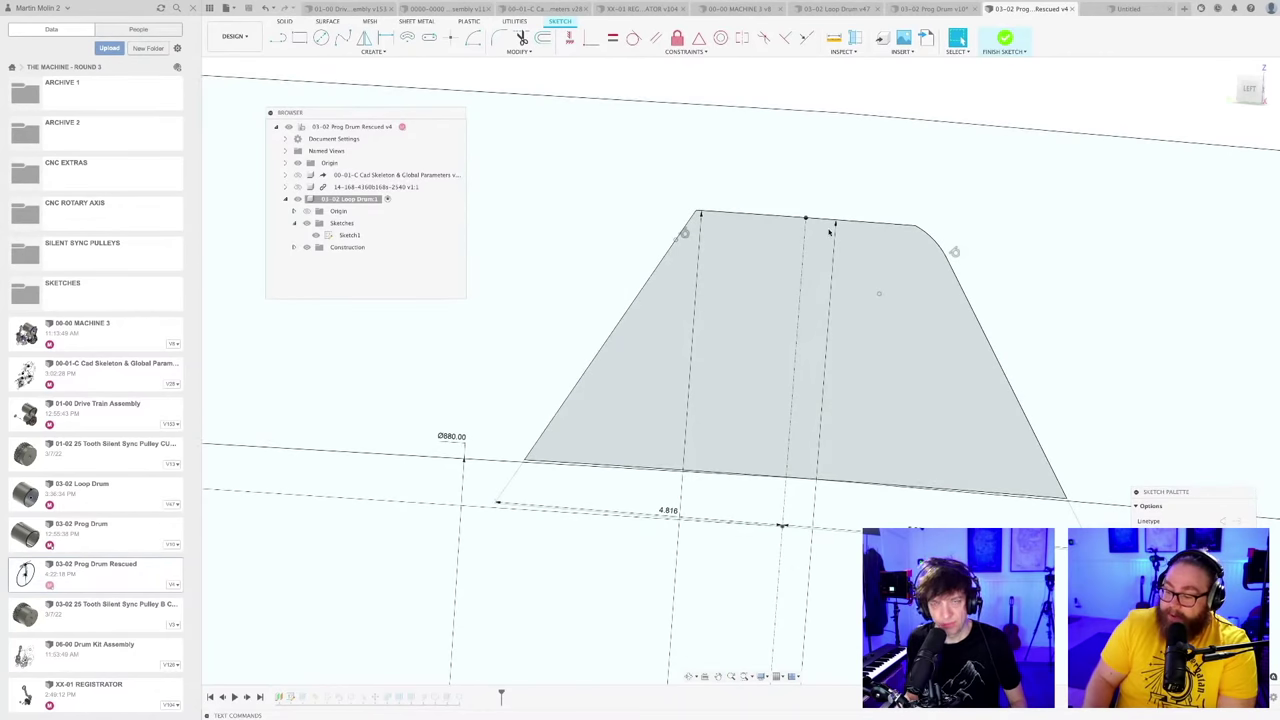
pyautogui.scroll(-2, 829, 232)
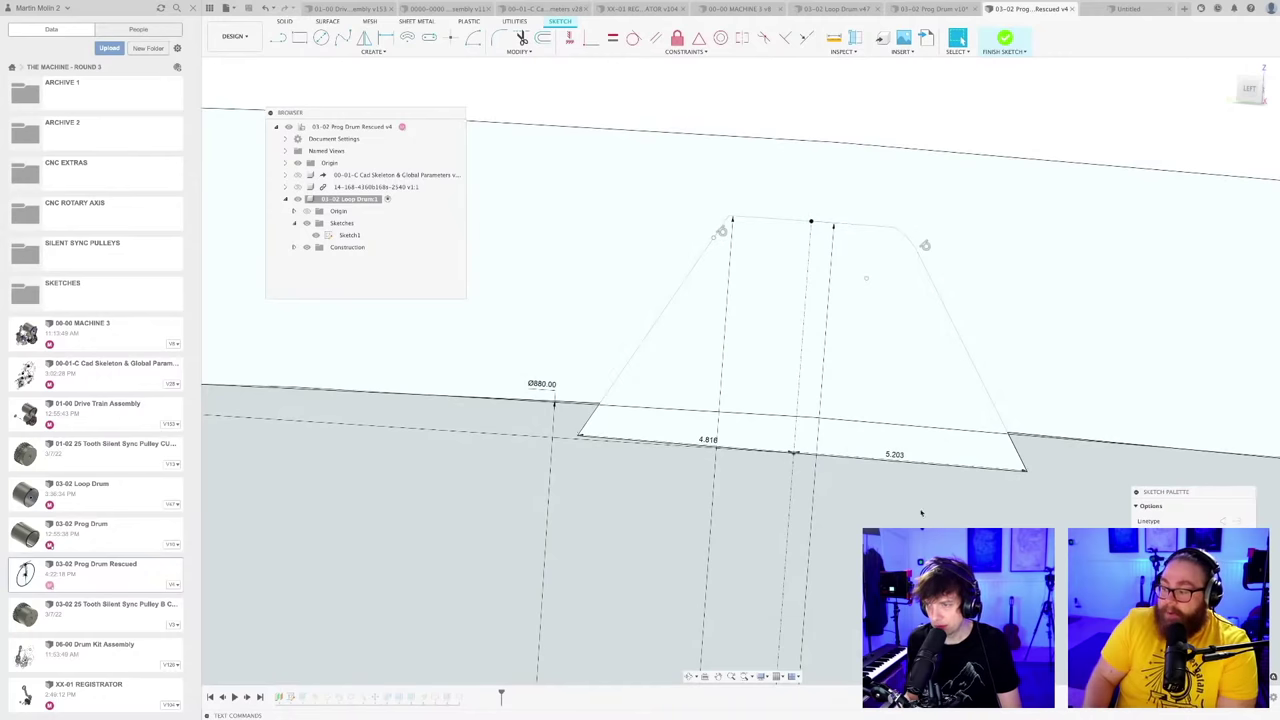
pyautogui.scroll(1, 905, 497)
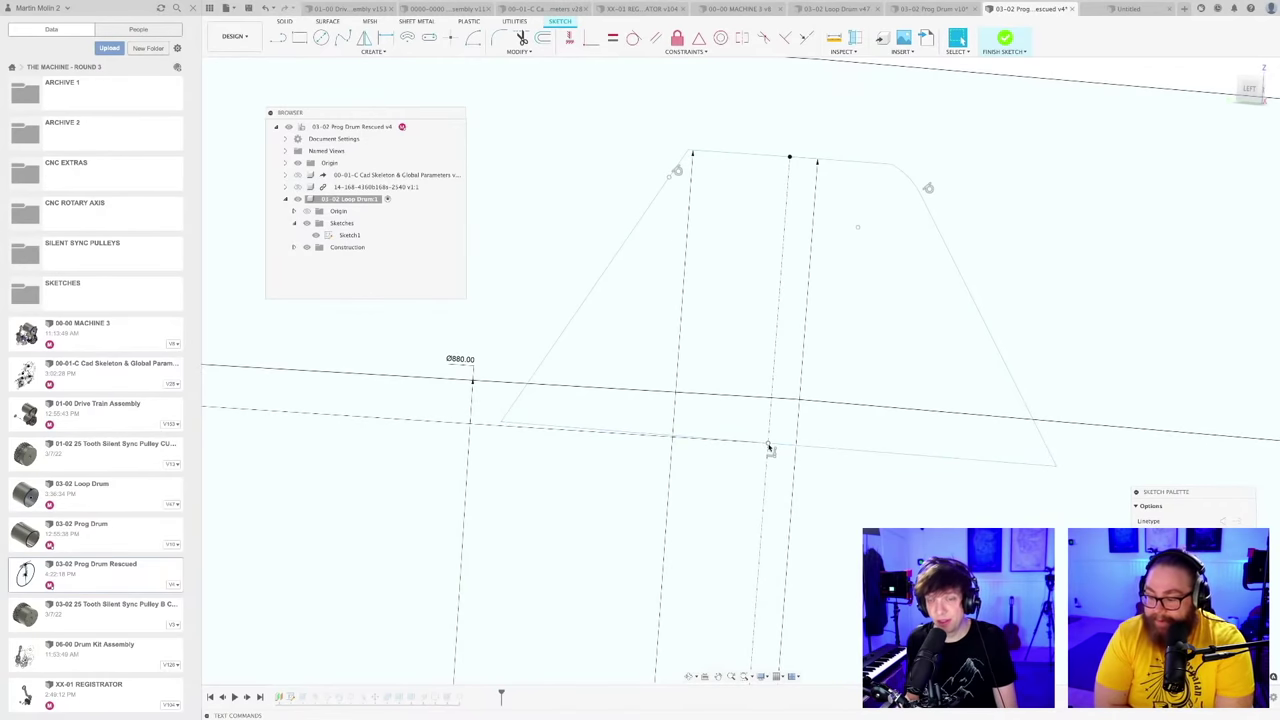
# Step: Examine how the tooth's base line and its midpoint sit relative to the 880 mm circle and centre line
pyautogui.scroll(-1, 770, 452)
pyautogui.scroll(1, 770, 452)
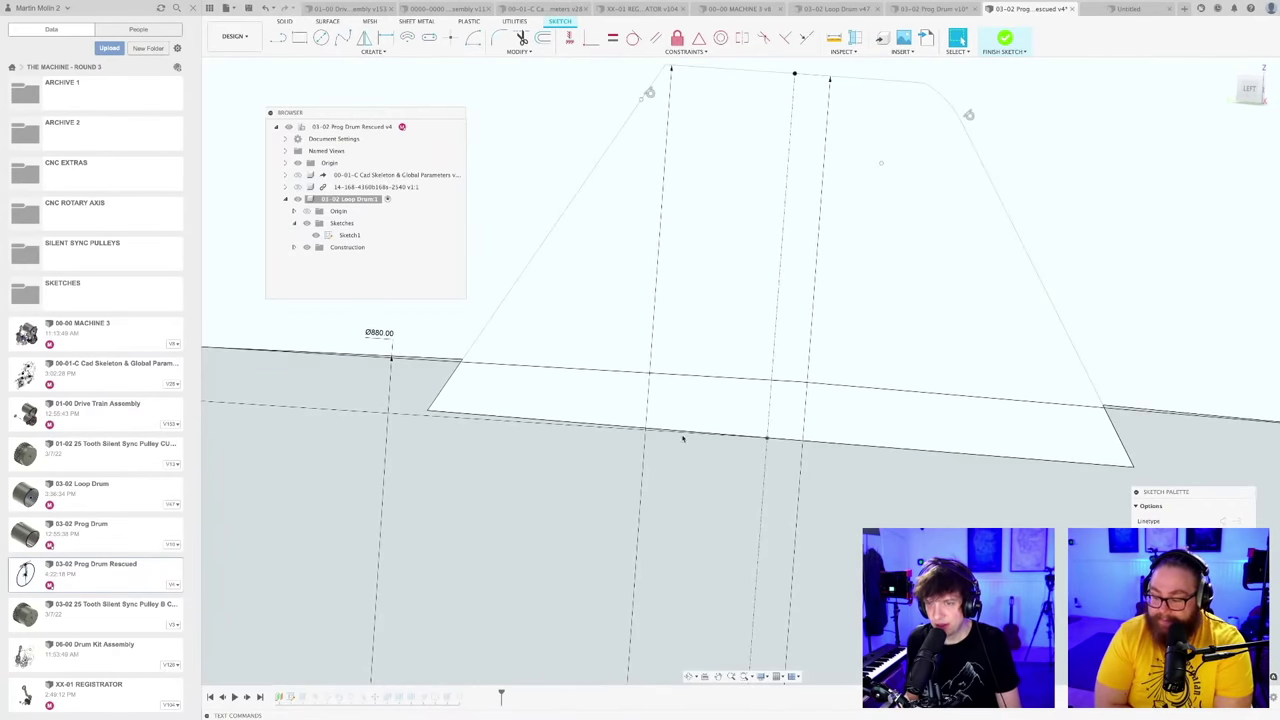
pyautogui.scroll(-5, 745, 462)
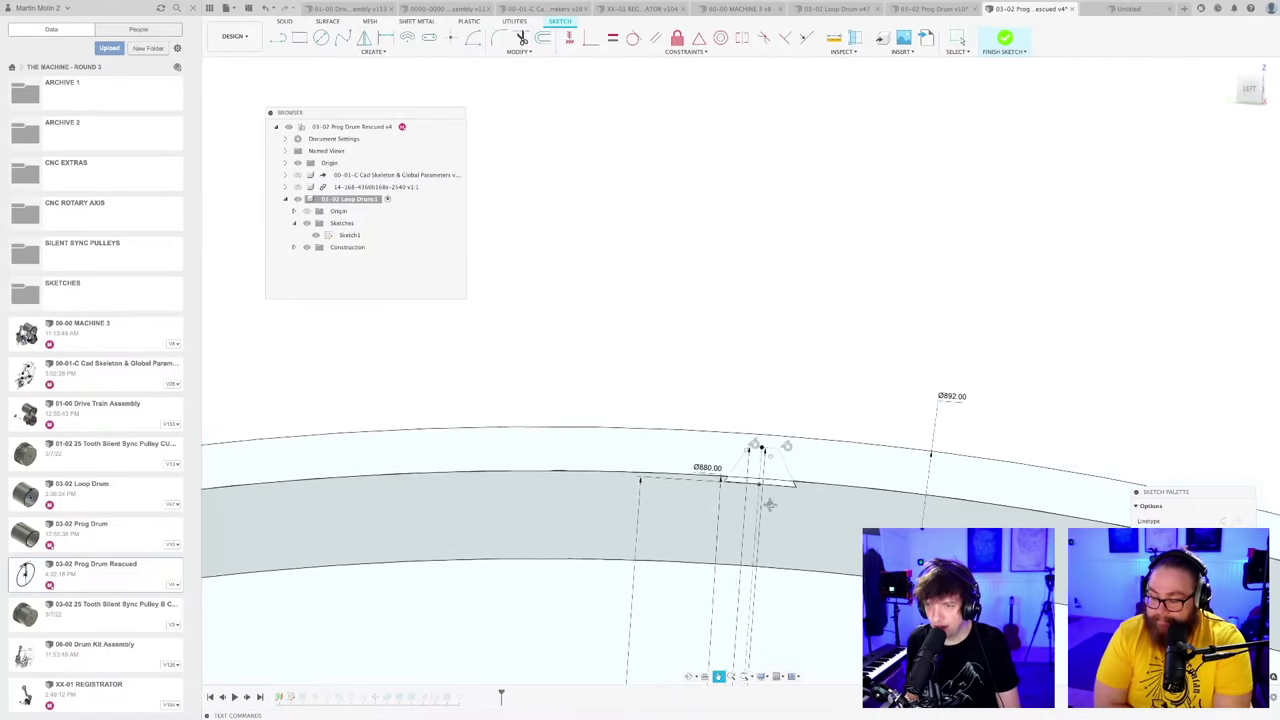
pyautogui.scroll(5, 770, 316)
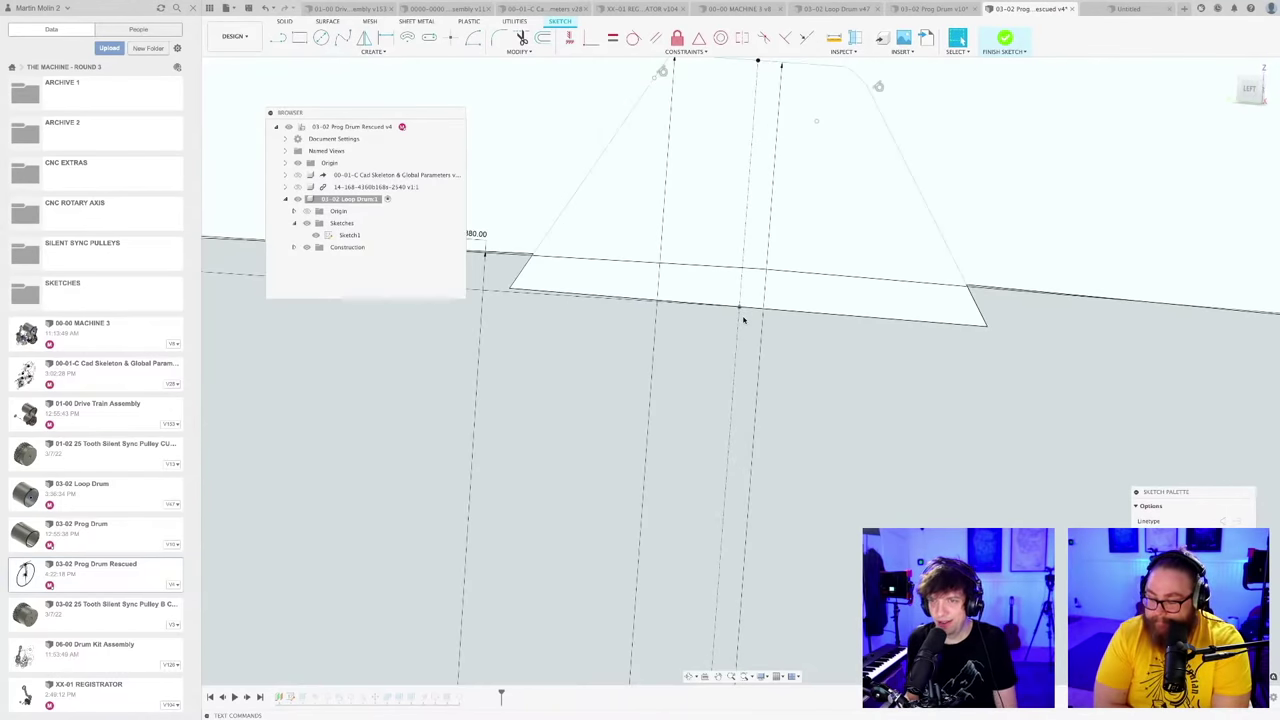
pyautogui.scroll(-3, 743, 318)
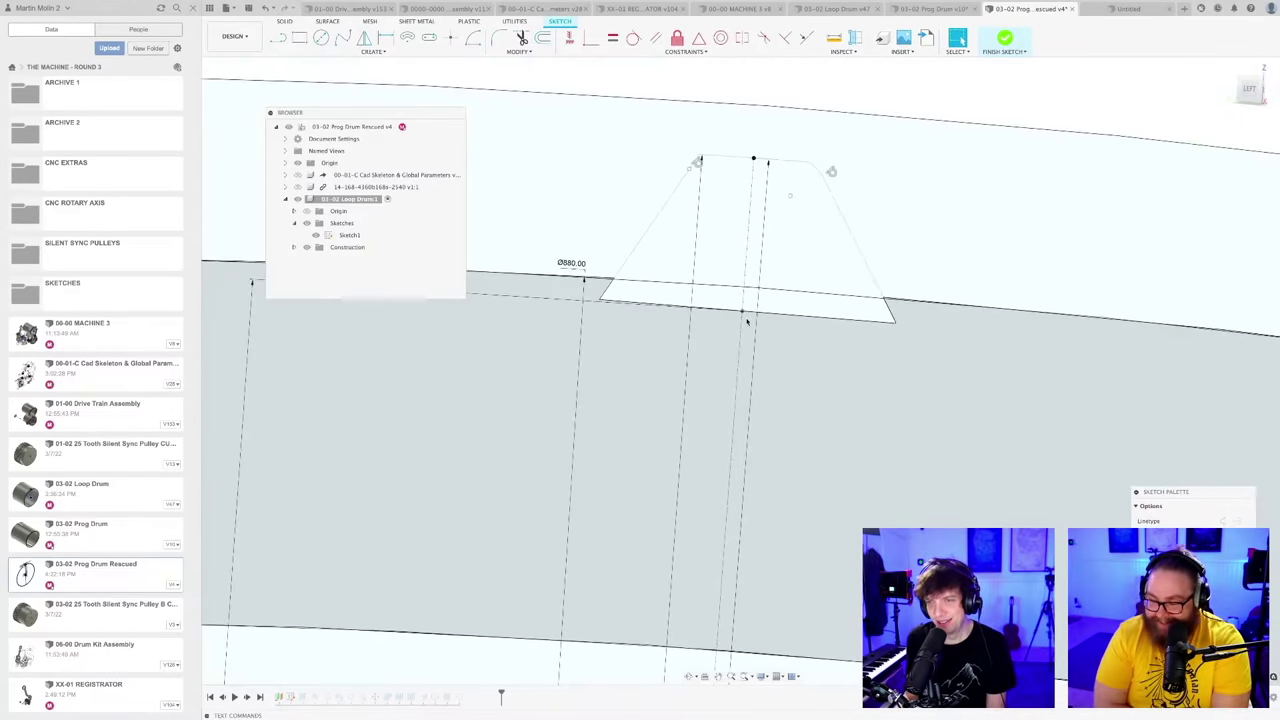
pyautogui.scroll(2, 743, 316)
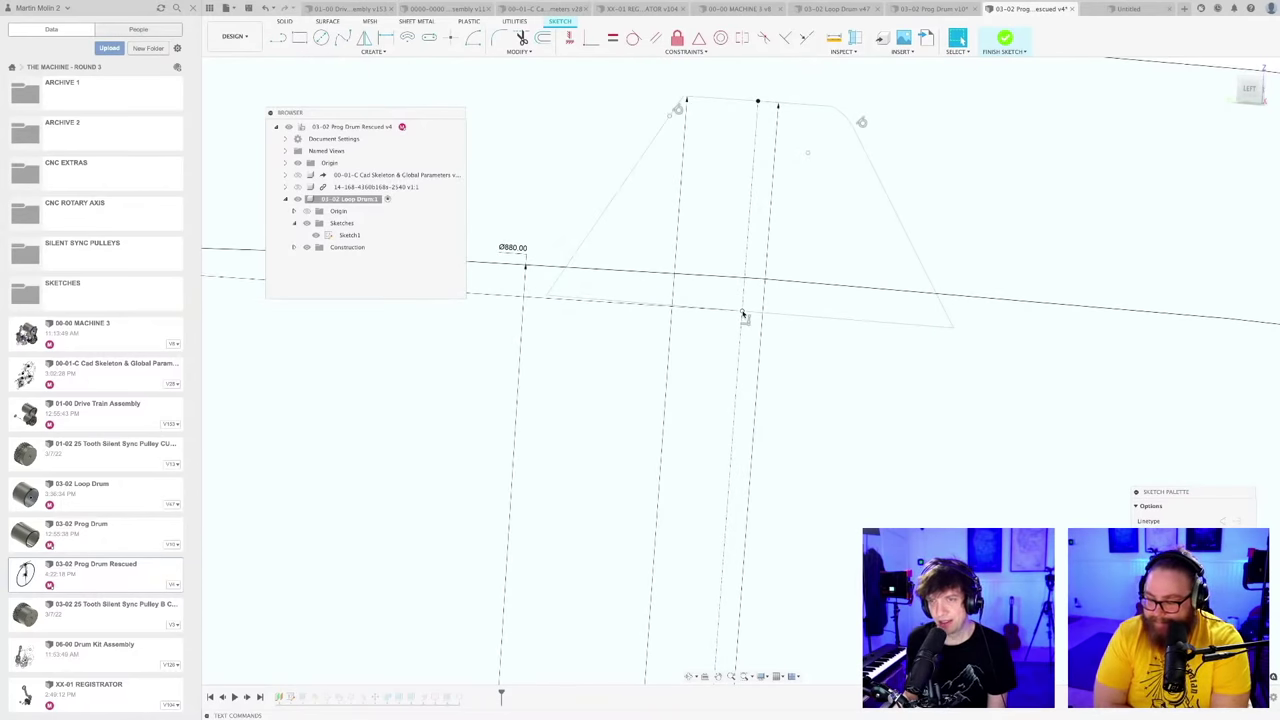
# Step: Examine the tooth profile's position and base line relative to the 856, 880 and 892 mm circles and the drum centre
pyautogui.scroll(-4, 743, 316)
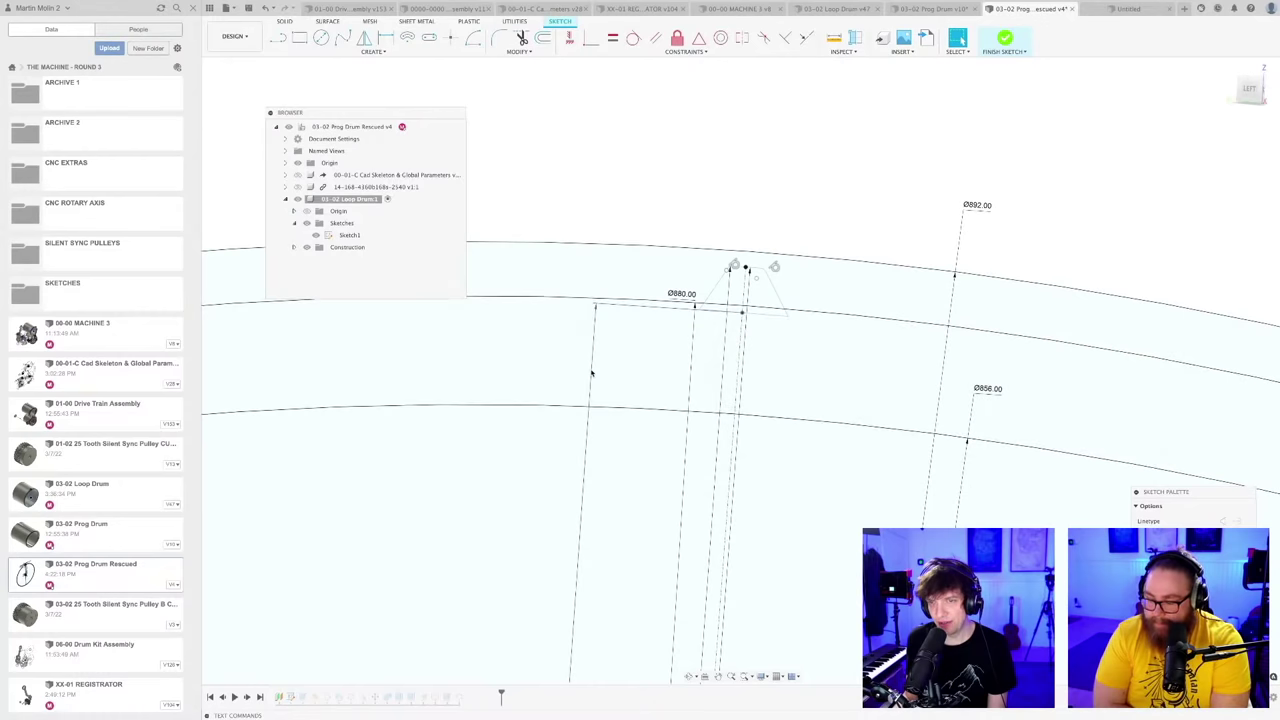
pyautogui.scroll(3, 738, 308)
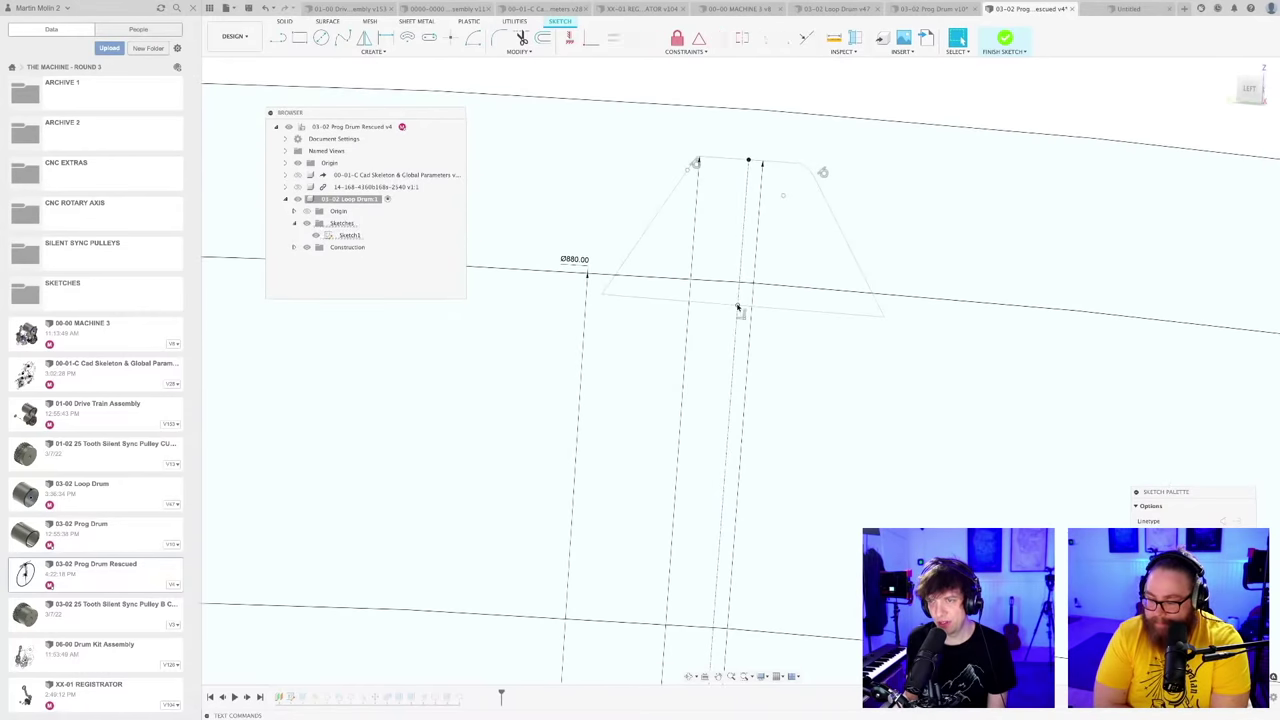
pyautogui.scroll(-5, 740, 312)
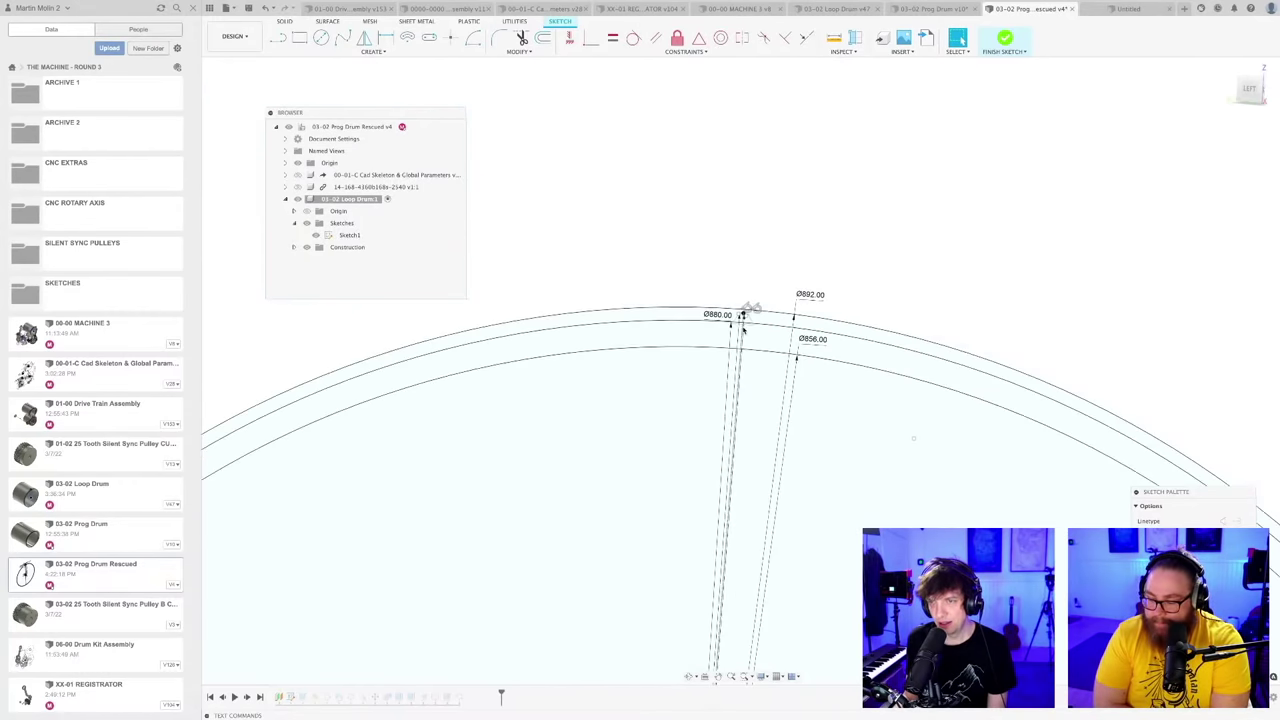
pyautogui.scroll(-5, 743, 330)
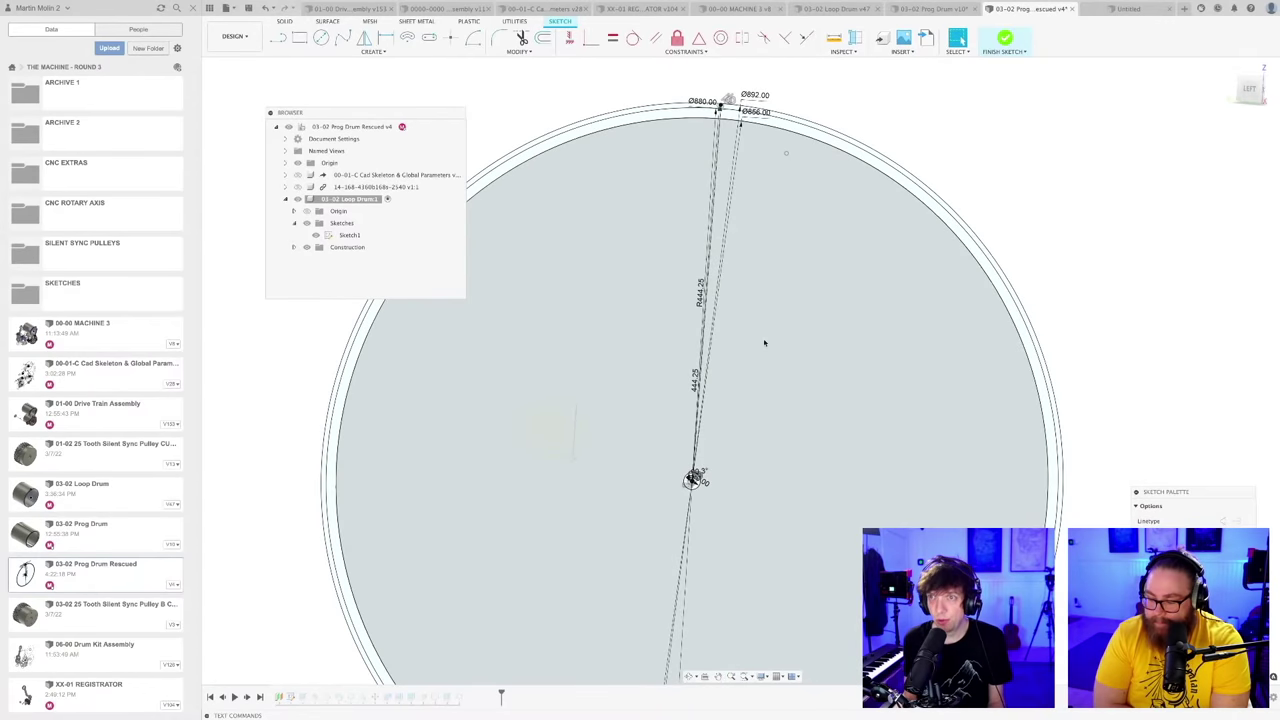
pyautogui.moveTo(764, 343)
pyautogui.keyDown('shift'); pyautogui.mouseDown(button='middle')
pyautogui.moveTo(780, 357)
pyautogui.moveTo(760, 352)
pyautogui.mouseUp(button='middle'); pyautogui.keyUp('shift')
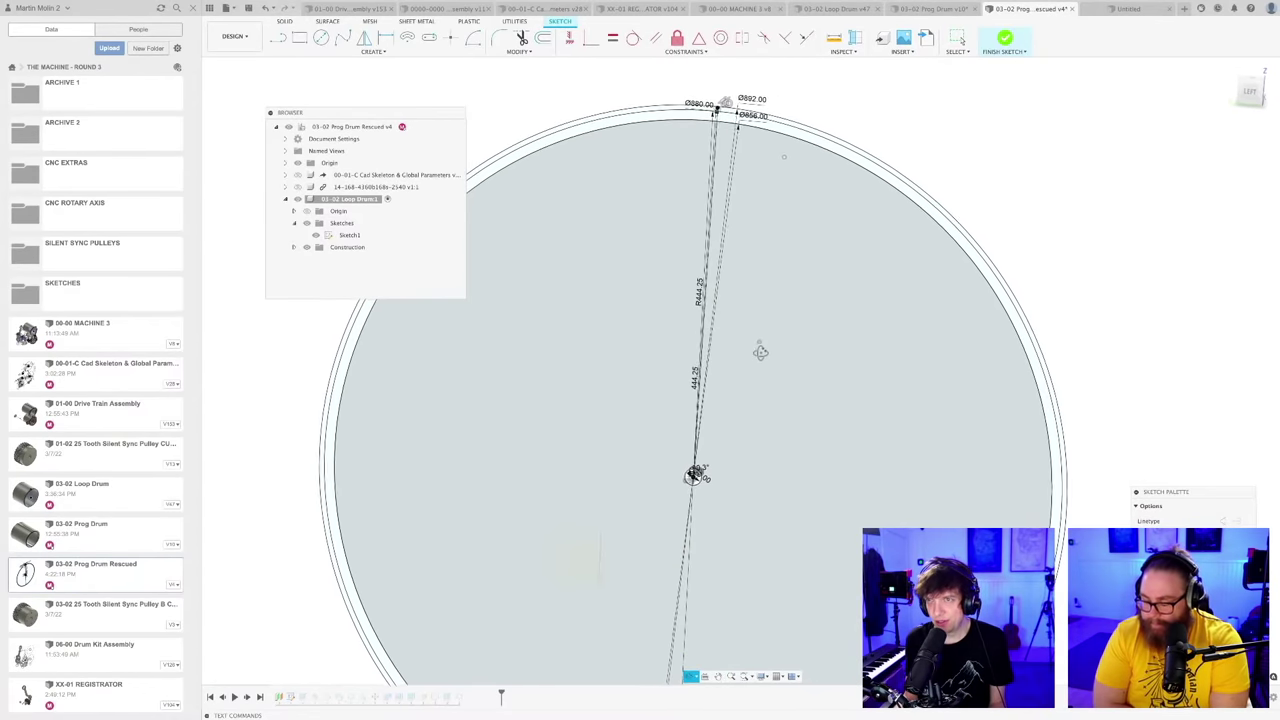
pyautogui.moveTo(716, 232); pyautogui.dragTo(712, 490, button='middle')
pyautogui.scroll(5, 716, 383)
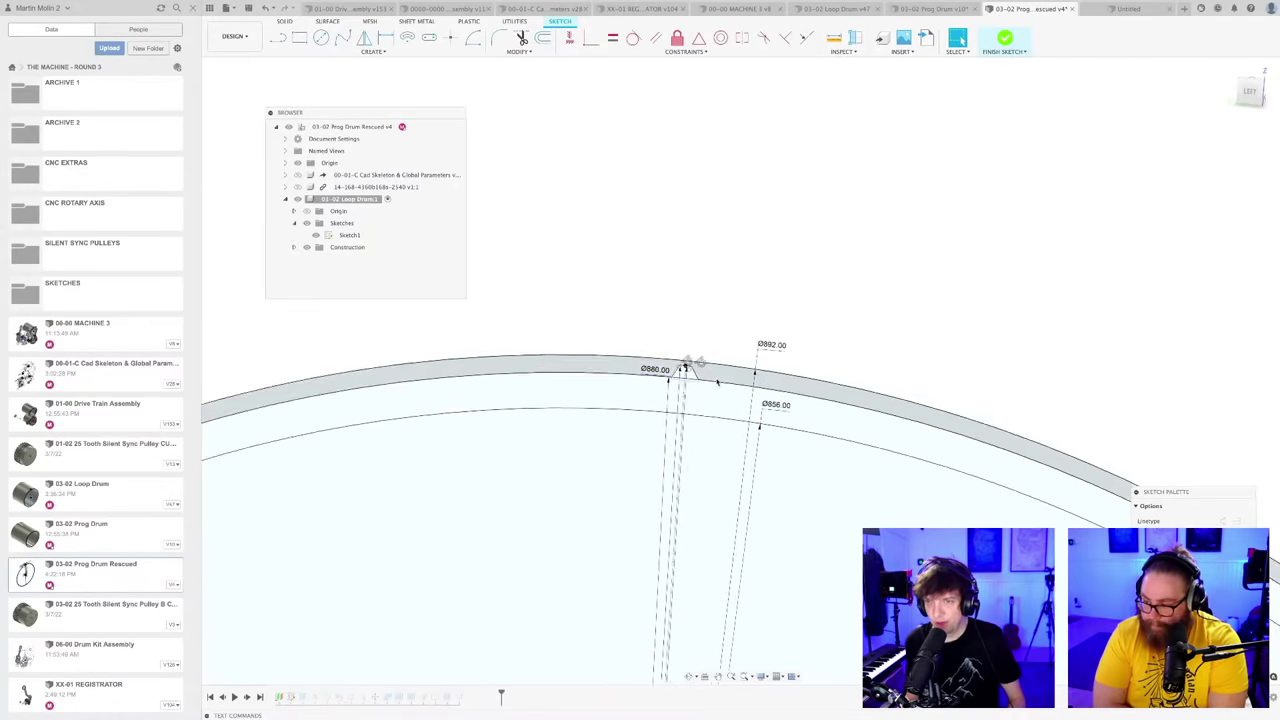
pyautogui.scroll(5, 716, 382)
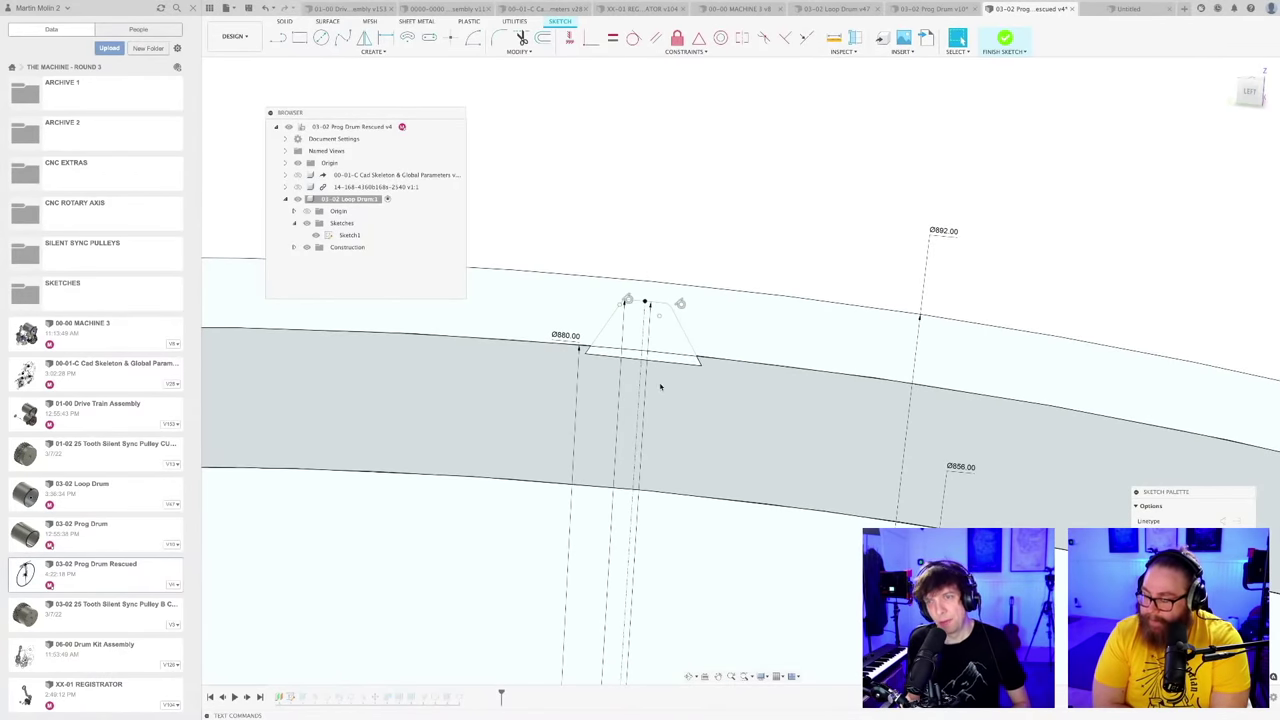
pyautogui.scroll(2, 660, 386)
pyautogui.scroll(1, 668, 210)
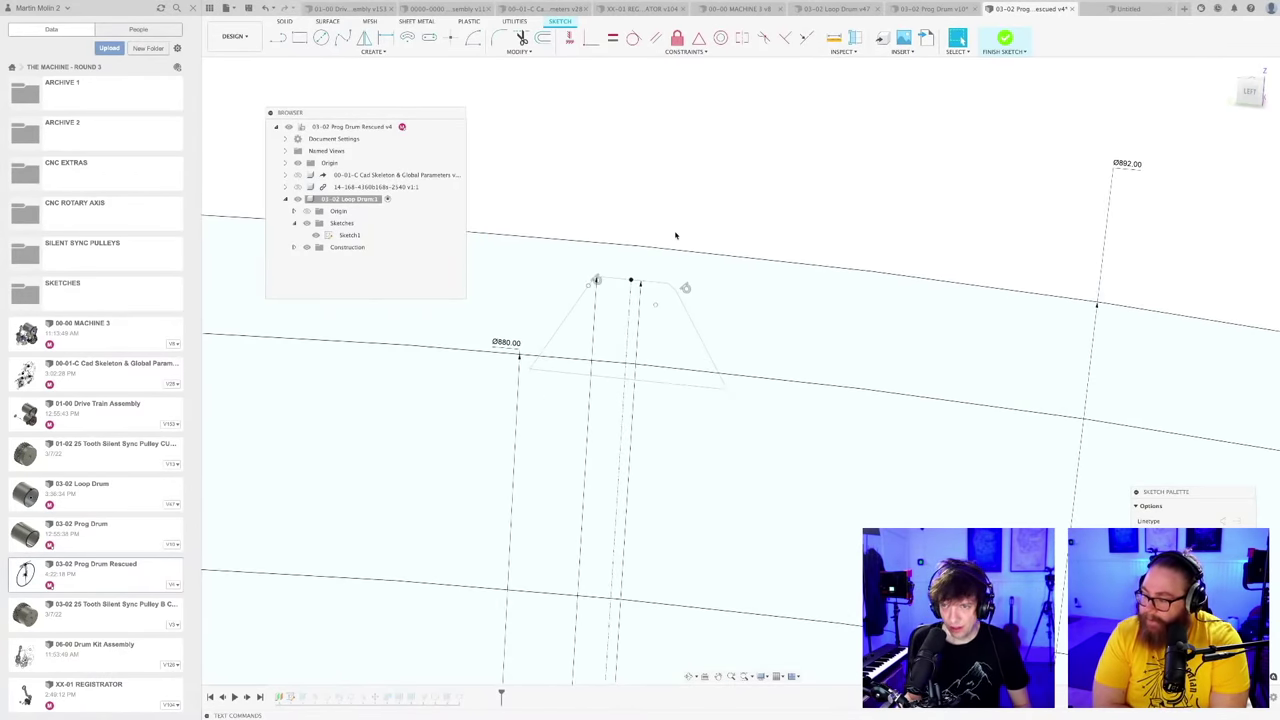
pyautogui.moveTo(675, 235); pyautogui.dragTo(749, 177, button='middle')
pyautogui.scroll(2, 749, 249)
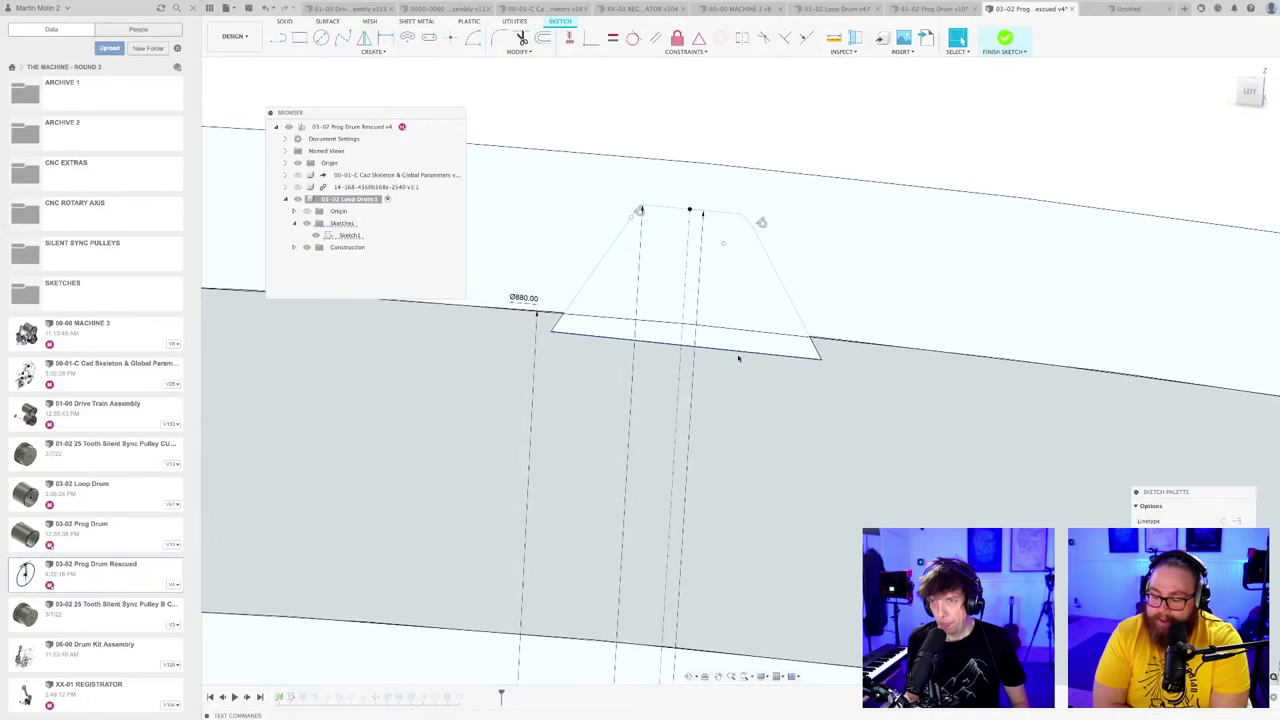
# Step: Toggle the Fix constraint on the tooth's base line
pyautogui.click(737, 350)
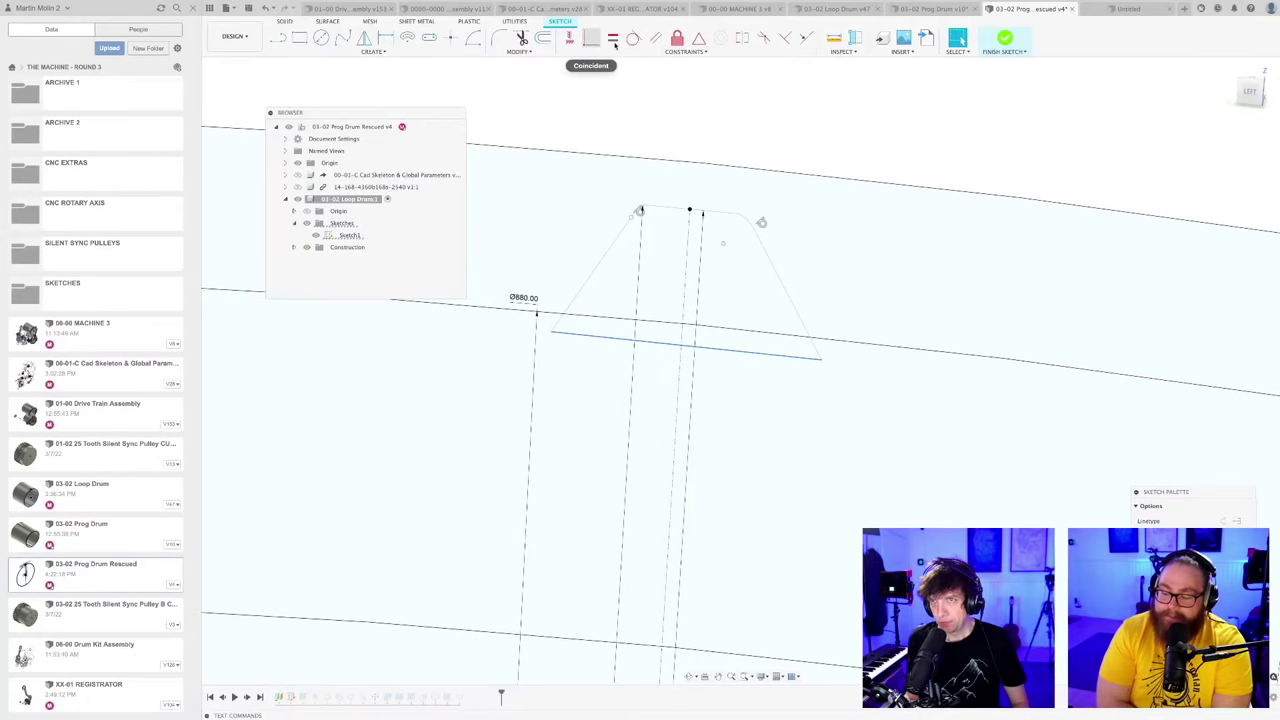
pyautogui.click(676, 41)
pyautogui.press('Escape')
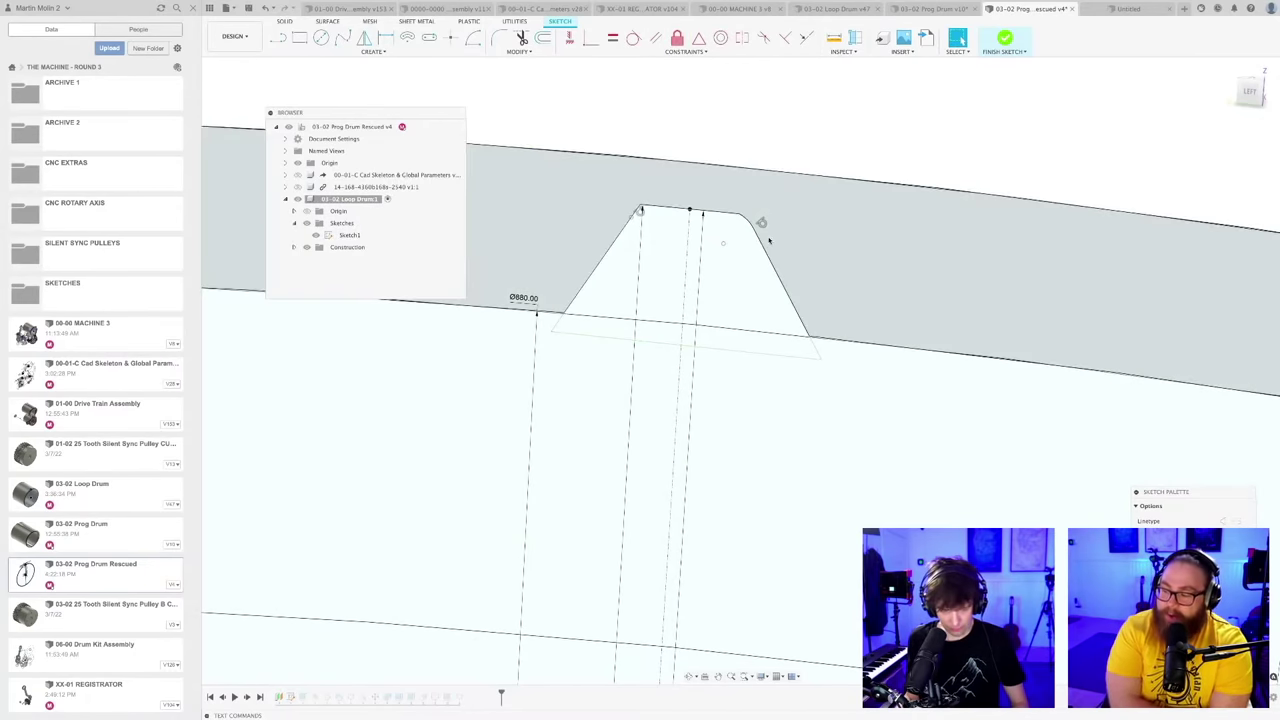
# Step: Try dimensioning the angle between the tooth's base line and right flank plus the flank's length, and discard both dimensions
pyautogui.scroll(-1, 766, 260)
pyautogui.press('l')
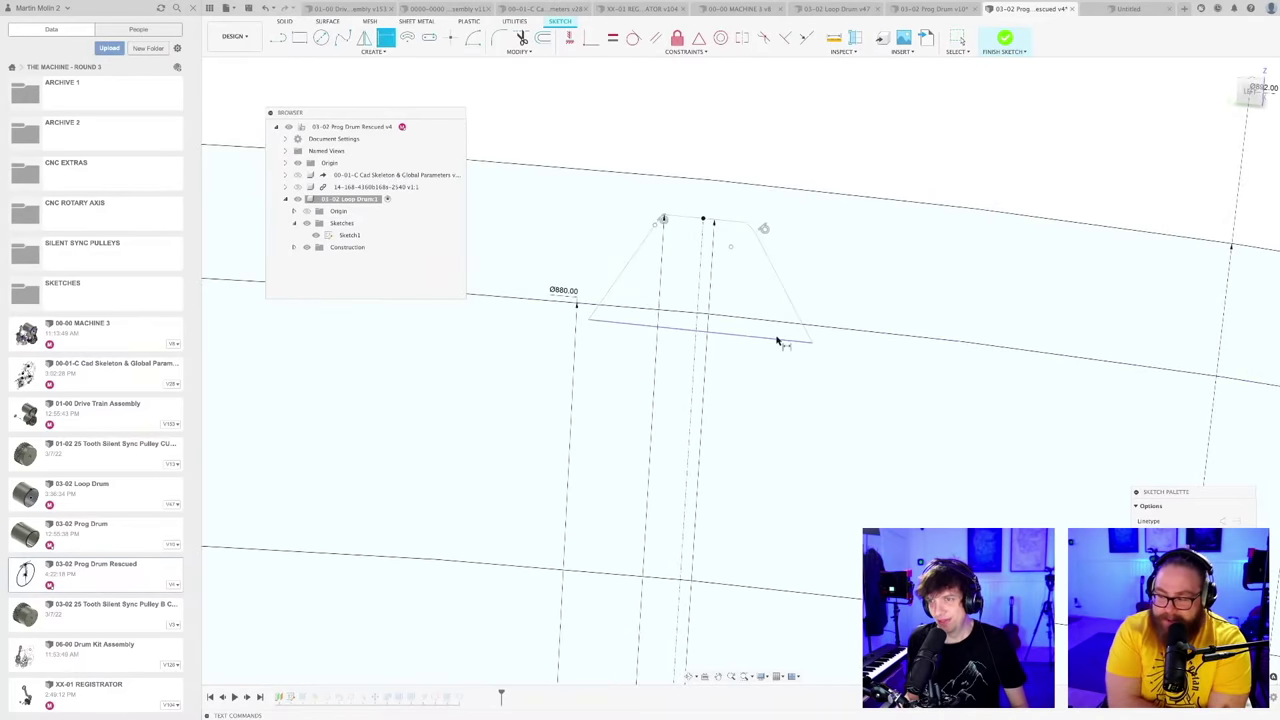
pyautogui.click(777, 340)
pyautogui.click(797, 314)
pyautogui.click(769, 306)
pyautogui.press('Return')
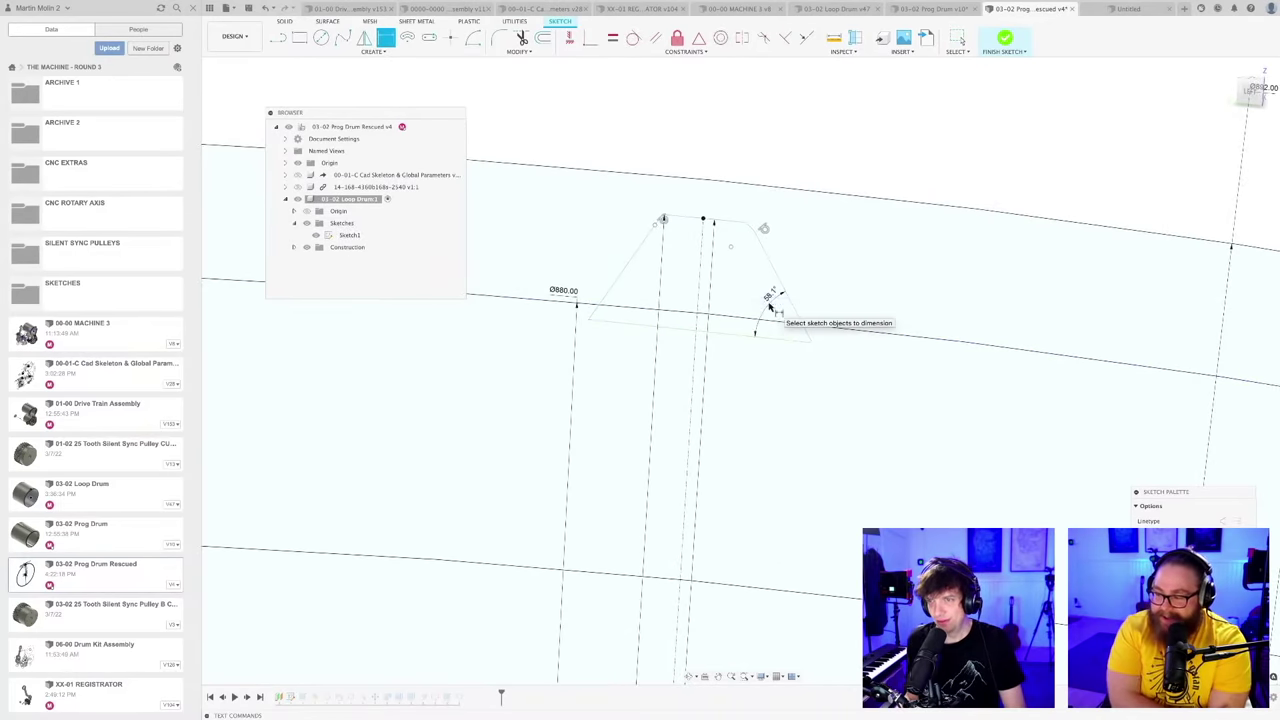
pyautogui.scroll(1, 777, 345)
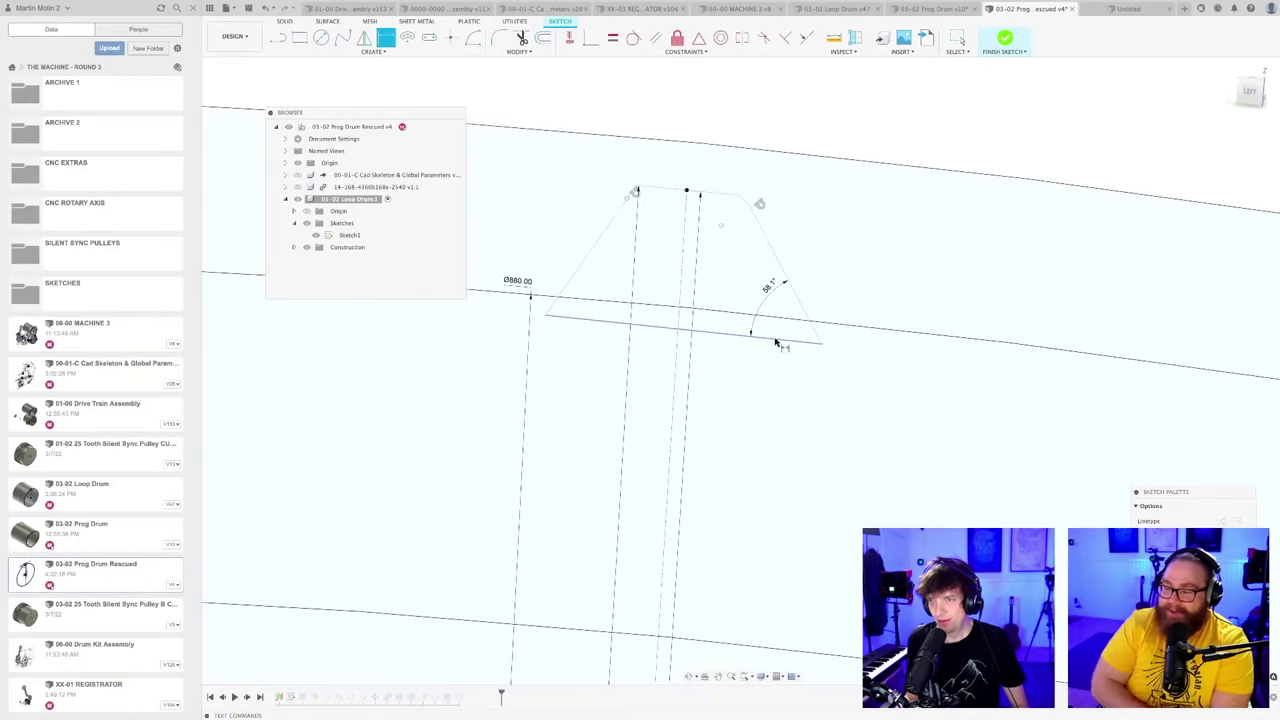
pyautogui.click(803, 290)
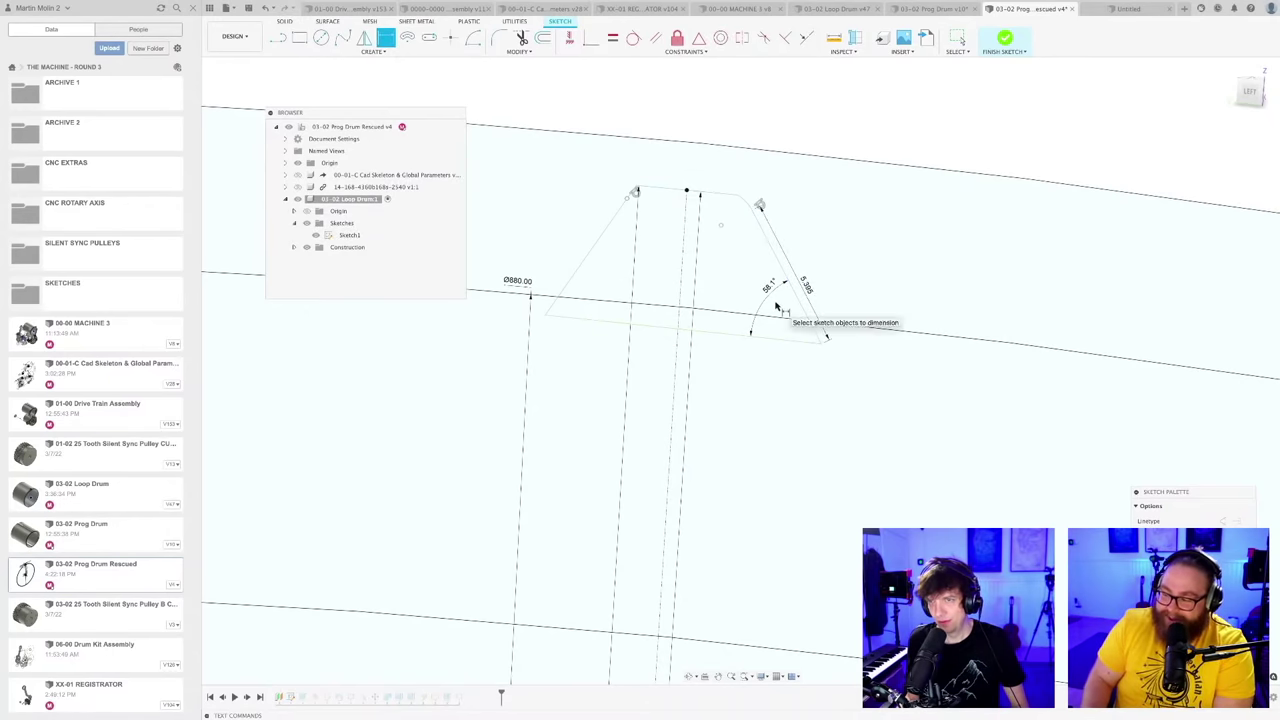
pyautogui.scroll(-1, 776, 300)
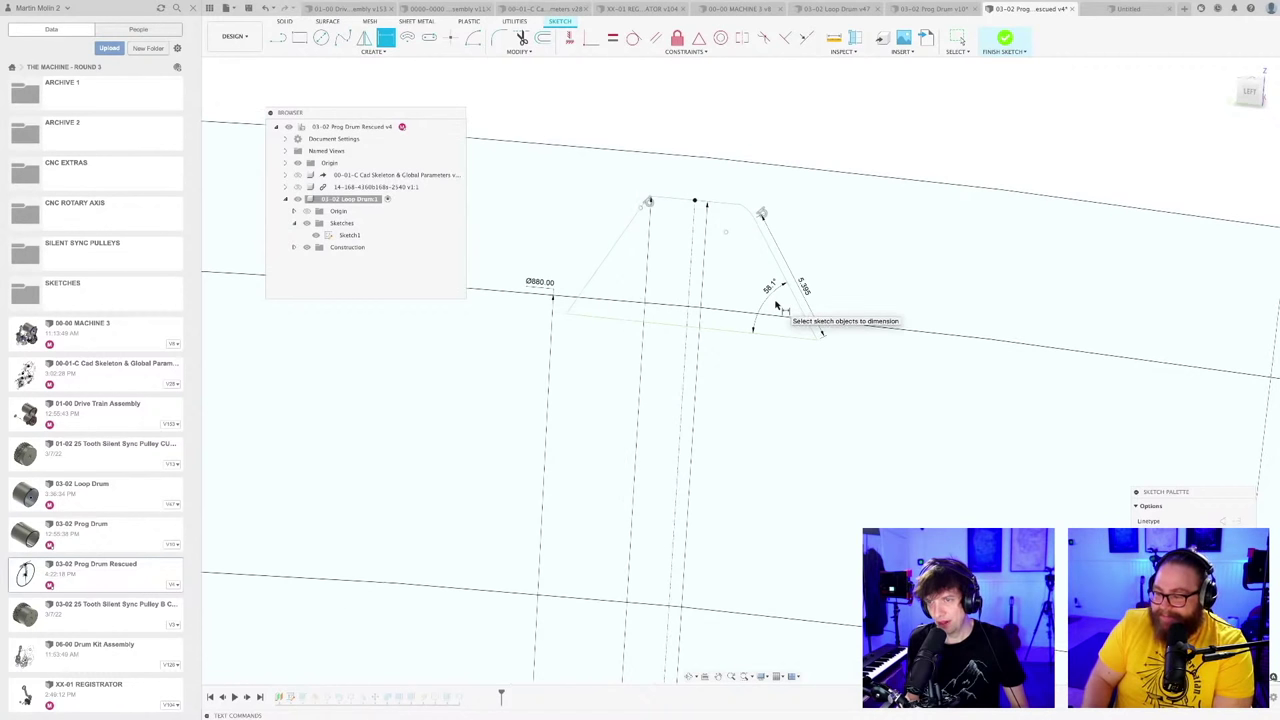
pyautogui.press('Escape')
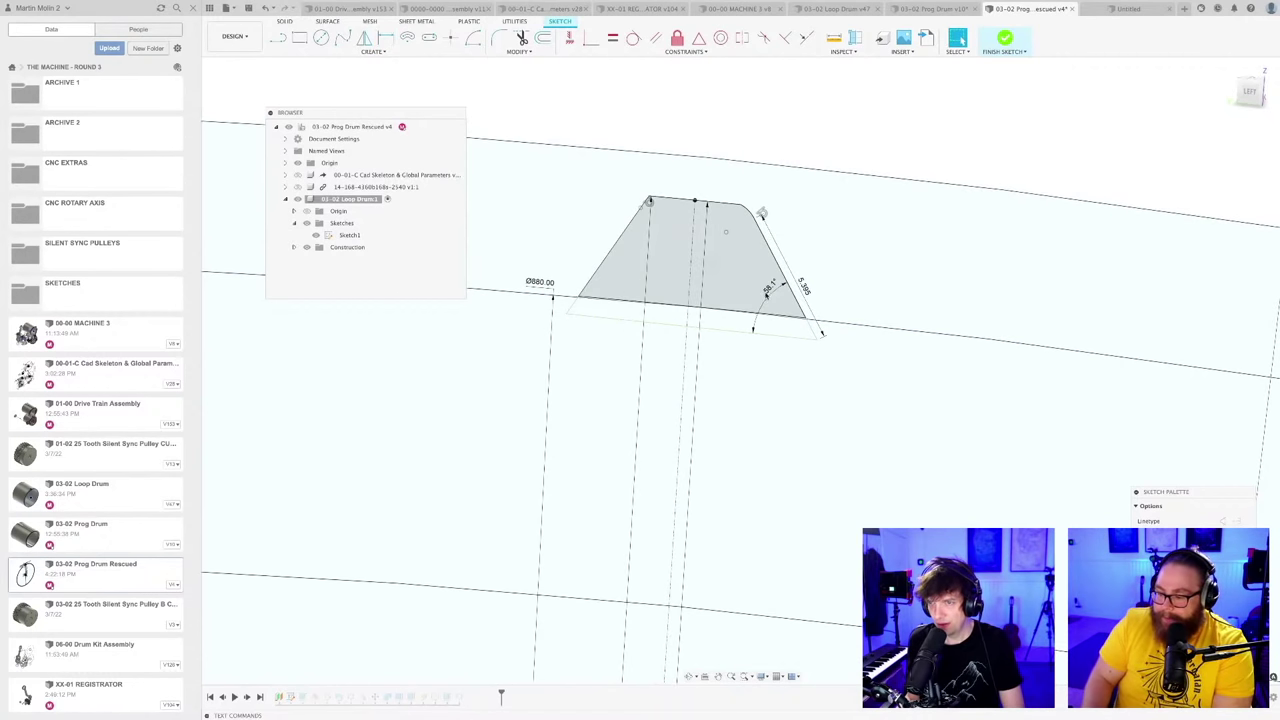
pyautogui.press('Escape')
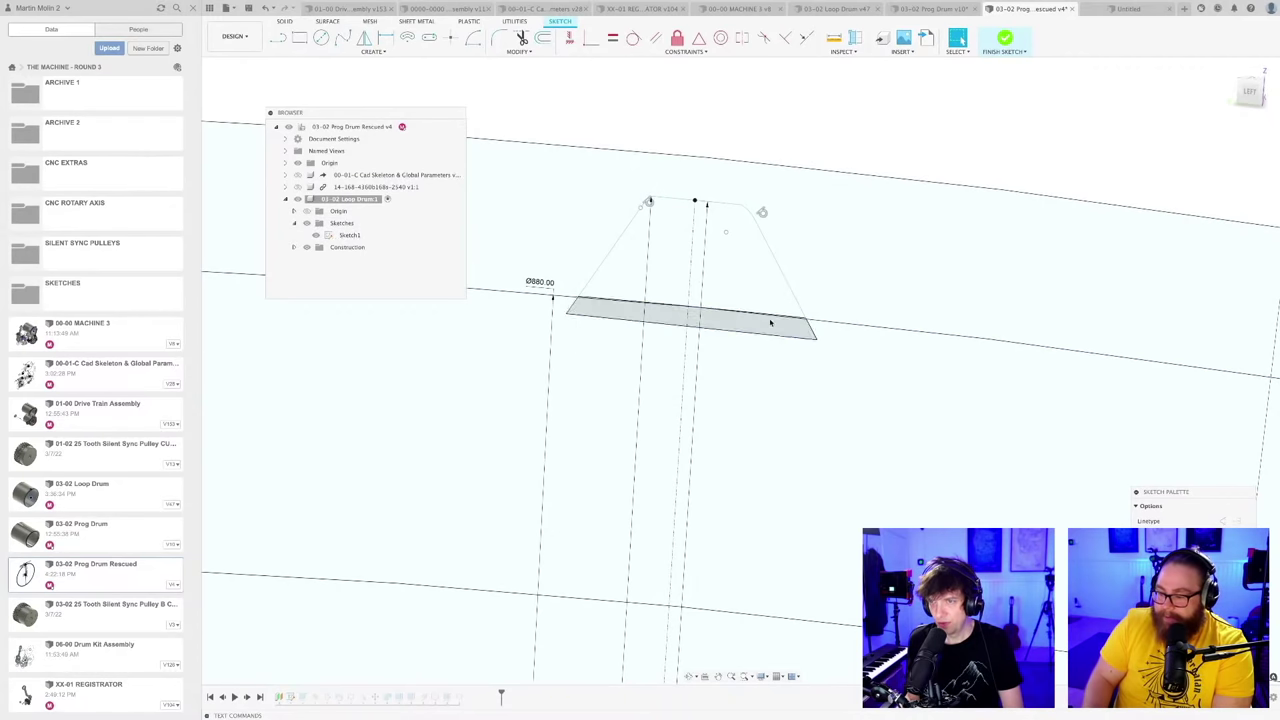
# Step: Save the rescued drum design as a new version
pyautogui.click(678, 38)
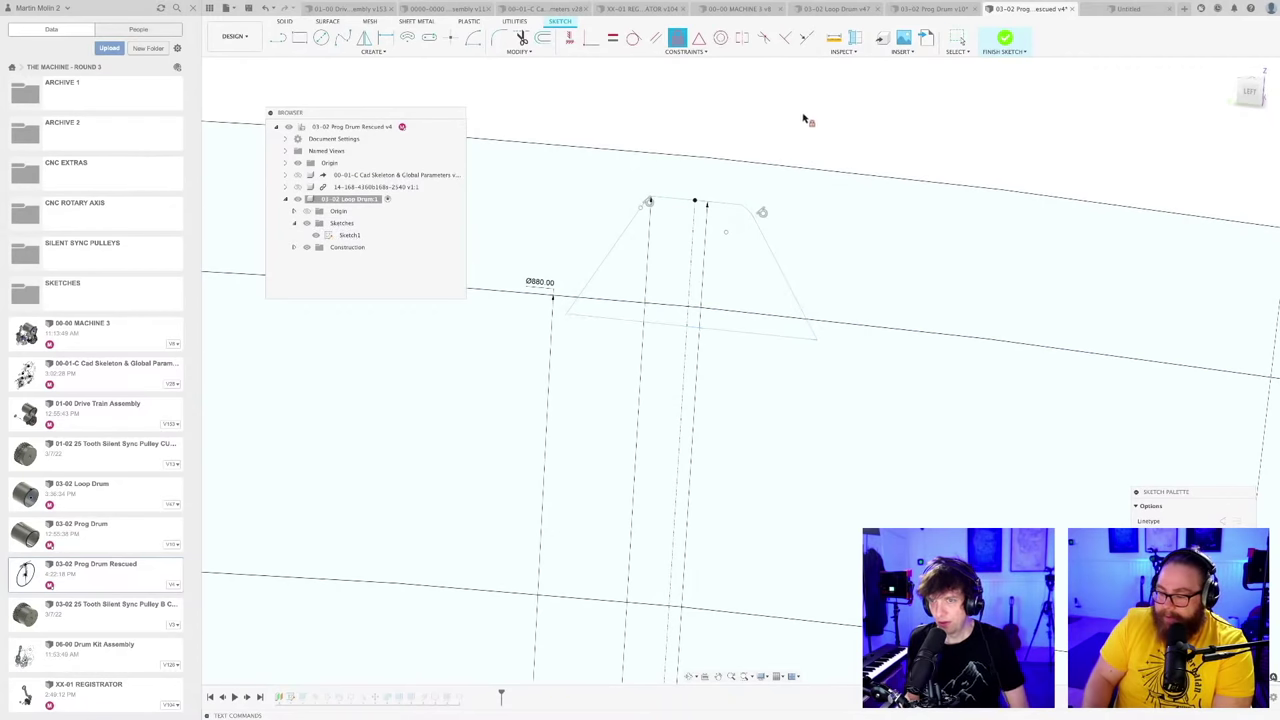
pyautogui.scroll(-2, 787, 140)
pyautogui.press('super+s')
pyautogui.press('Return')
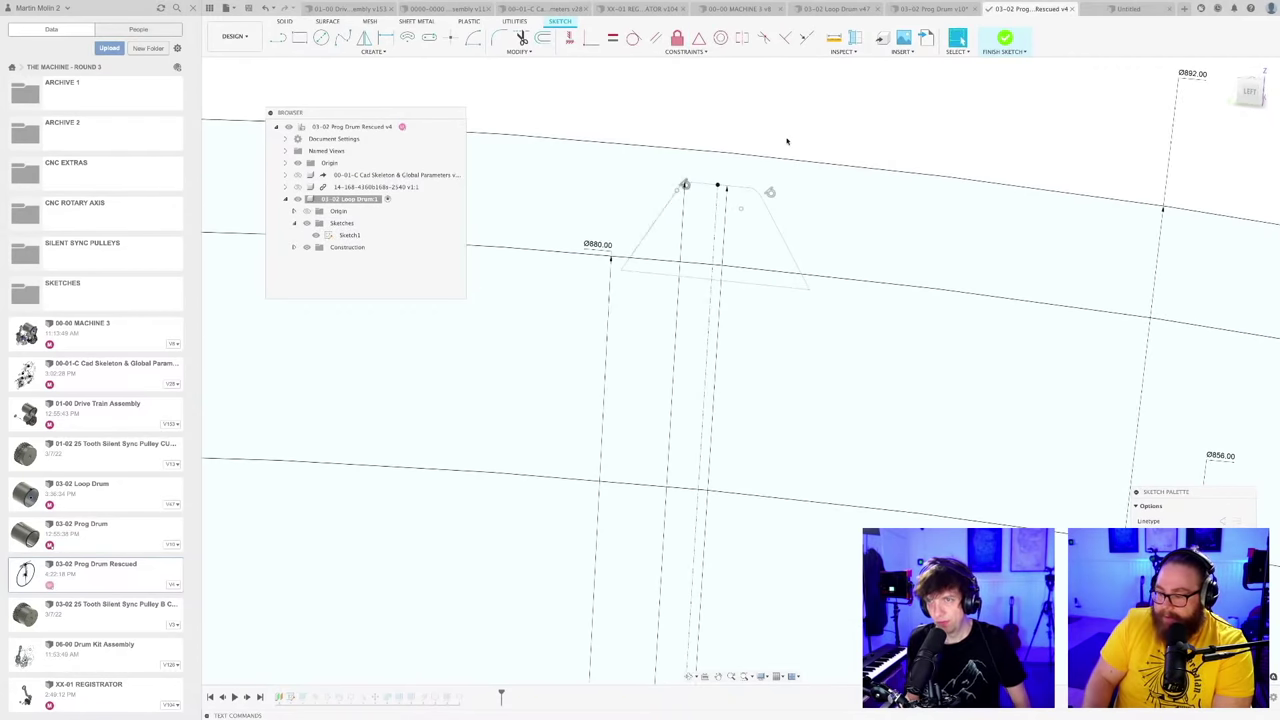
# Step: Try to dimension the arc across the tooth's top and decline the driven dimension
pyautogui.scroll(-1, 787, 141)
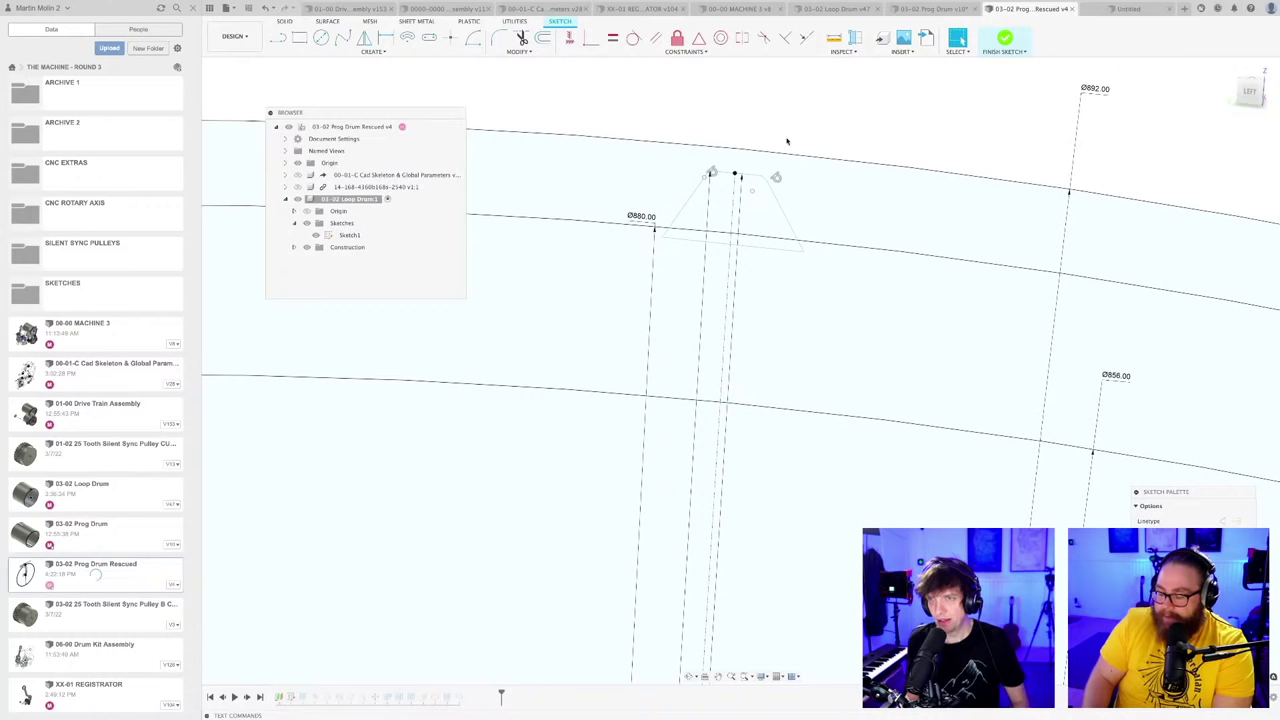
pyautogui.scroll(-2, 786, 140)
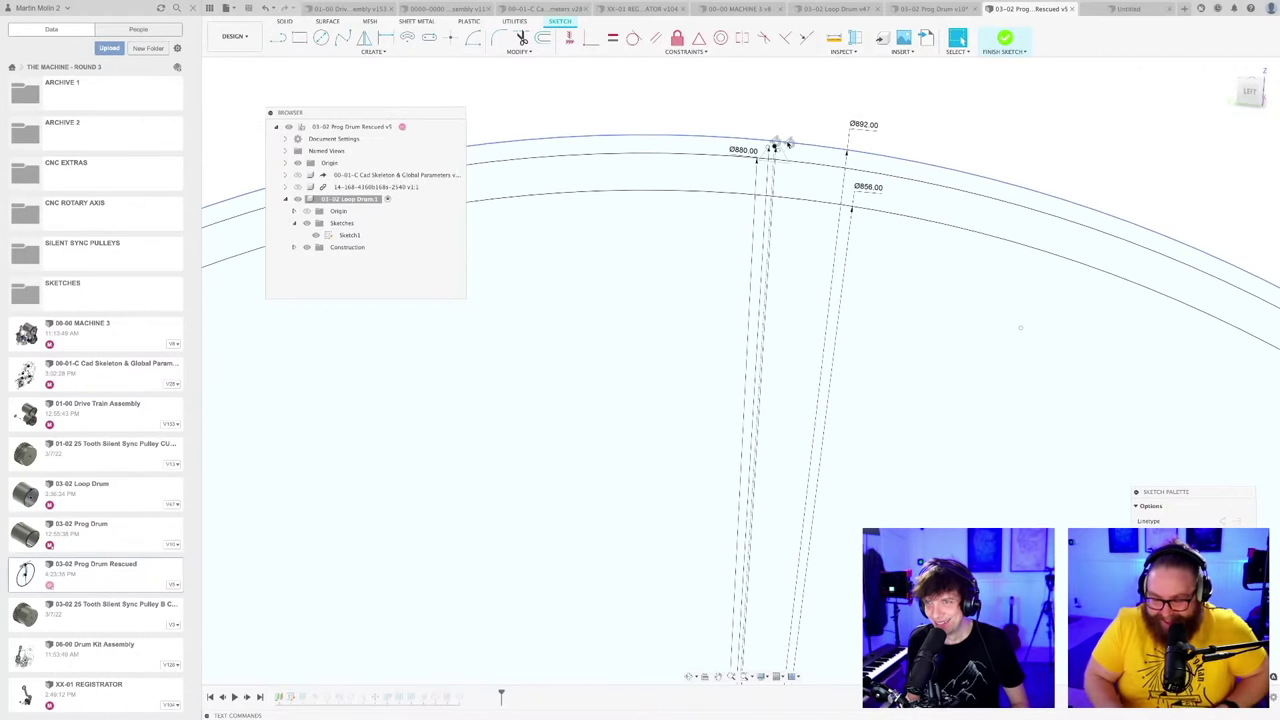
pyautogui.scroll(5, 788, 143)
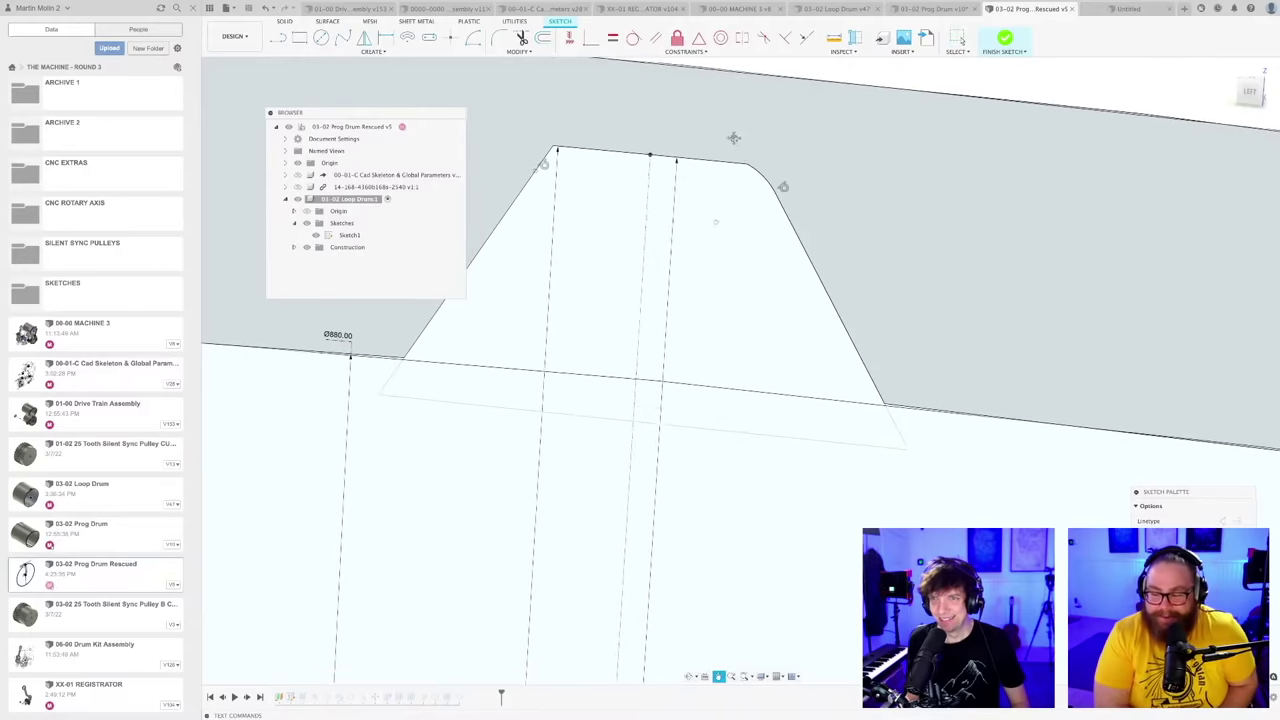
pyautogui.moveTo(733, 137); pyautogui.dragTo(848, 197, button='middle')
pyautogui.moveTo(914, 99); pyautogui.dragTo(849, 172, button='middle')
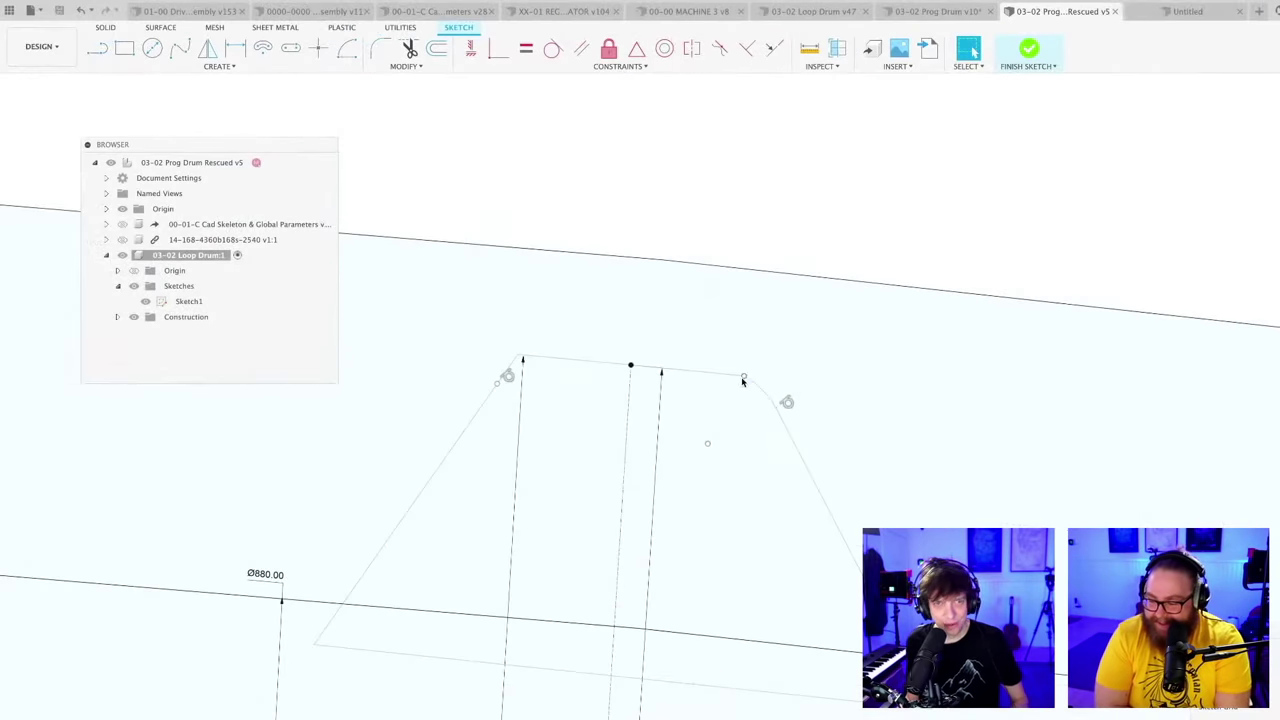
pyautogui.moveTo(750, 359); pyautogui.dragTo(710, 292, button='middle')
pyautogui.press('d')
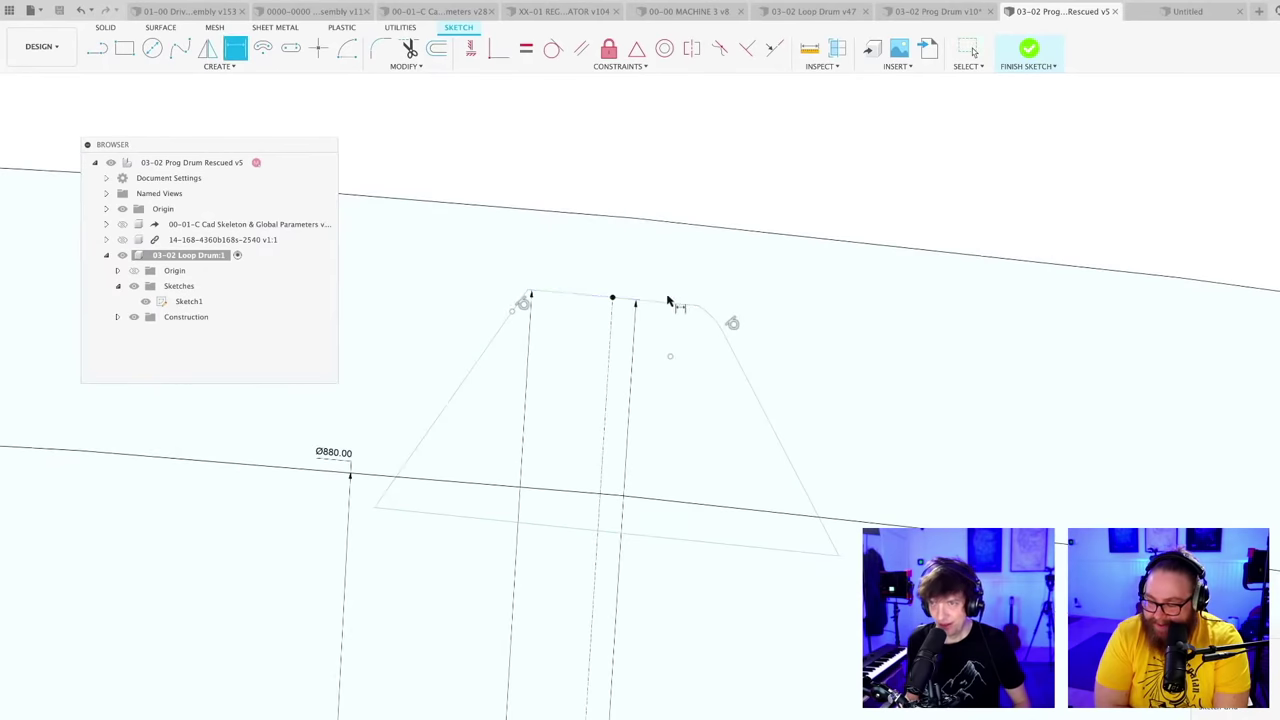
pyautogui.click(653, 303)
pyautogui.click(646, 276)
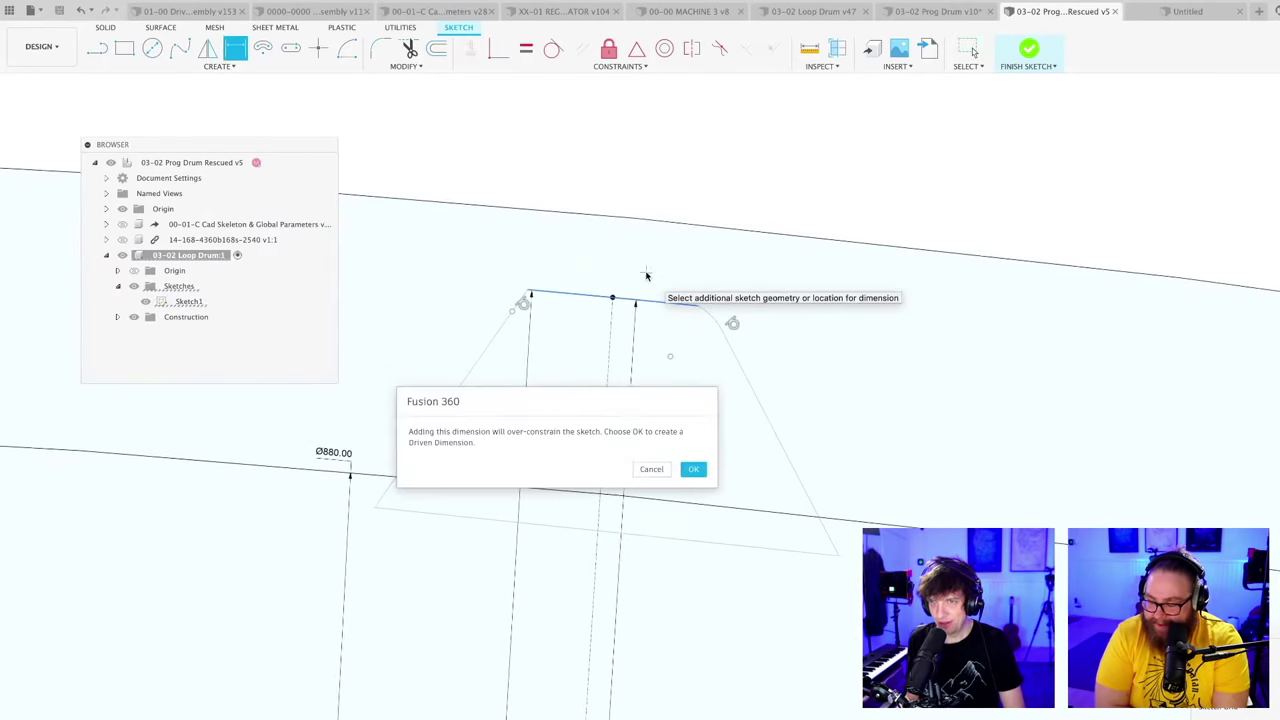
pyautogui.click(652, 470)
pyautogui.scroll(-5, 675, 418)
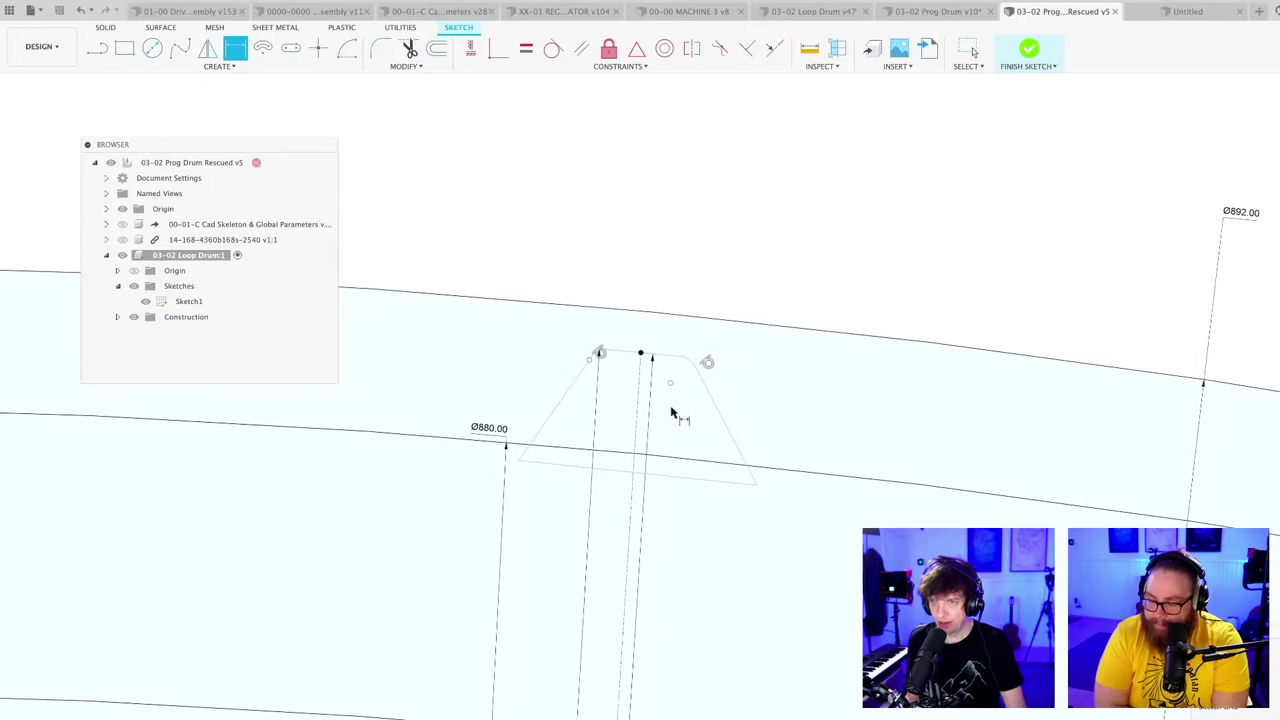
pyautogui.press('Escape')
# Step: Delete the R444.25 and 444.25 dimensions running to the tooth's top and move the 880 mm diameter dimension away from the tooth
pyautogui.moveTo(714, 676); pyautogui.dragTo(669, 417, button='middle')
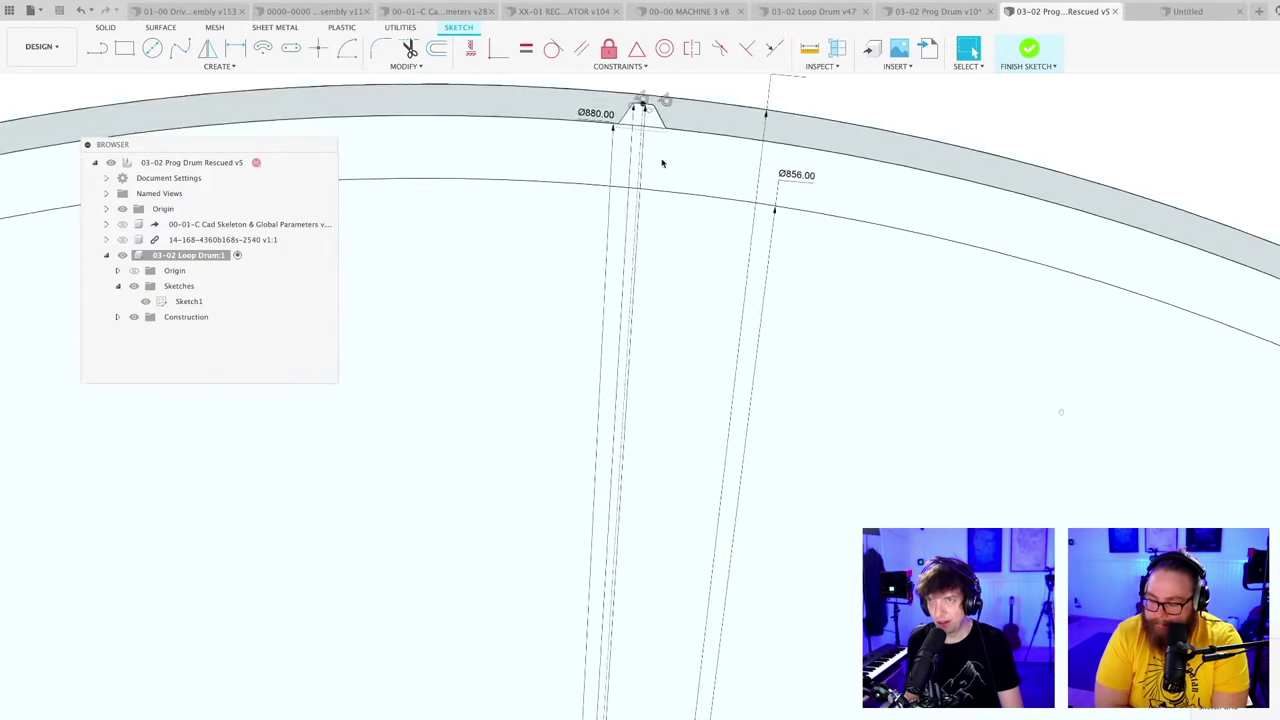
pyautogui.scroll(4, 640, 155)
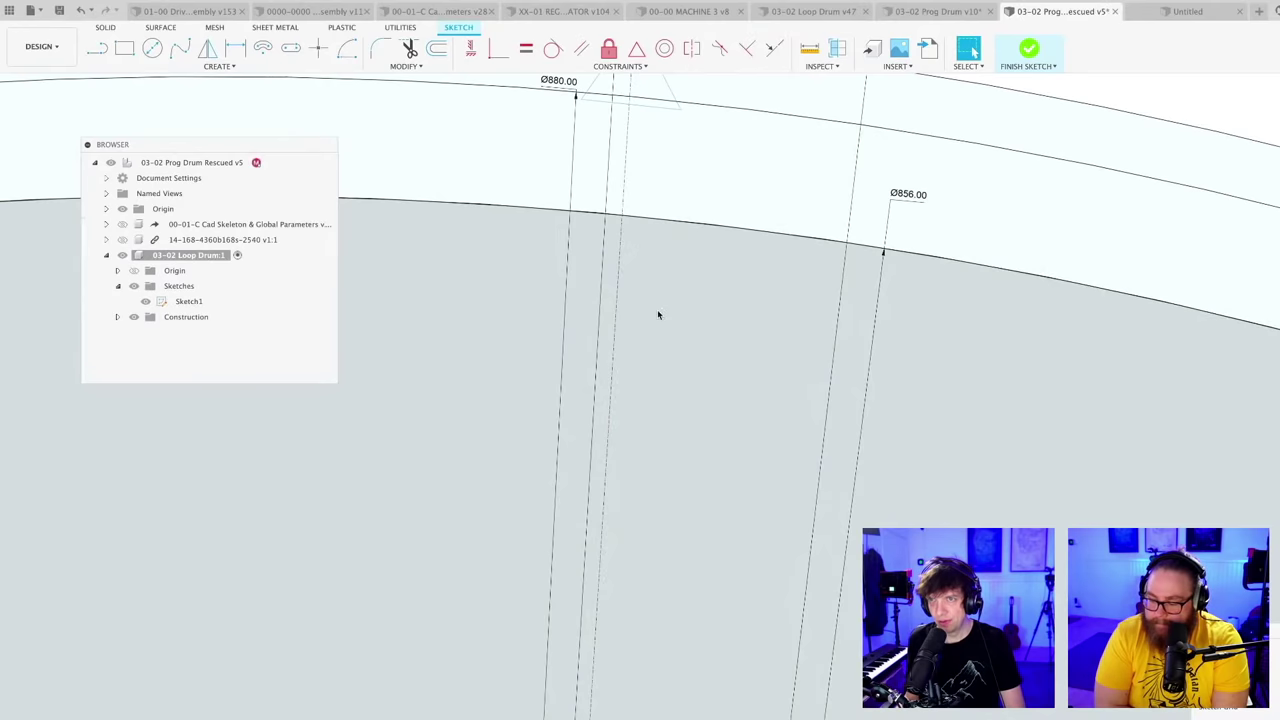
pyautogui.scroll(-3, 657, 309)
pyautogui.moveTo(605, 200); pyautogui.dragTo(476, 200)
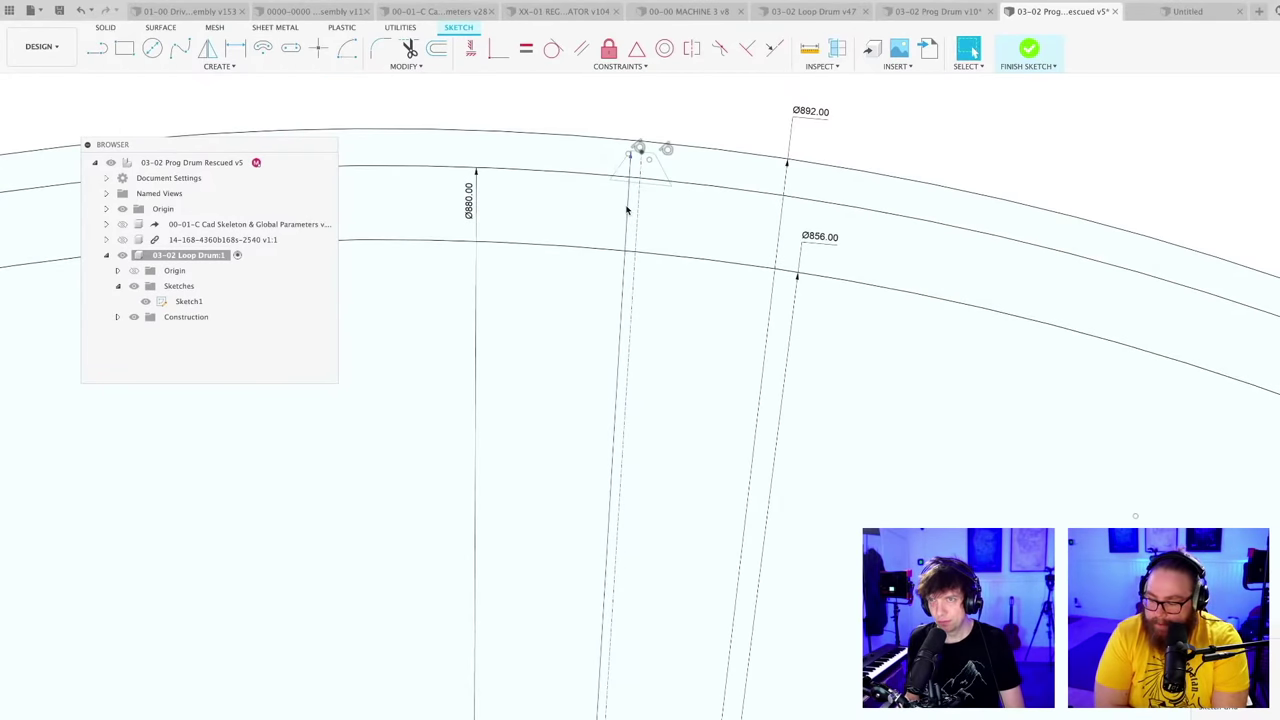
pyautogui.moveTo(627, 209); pyautogui.dragTo(628, 372, button='middle')
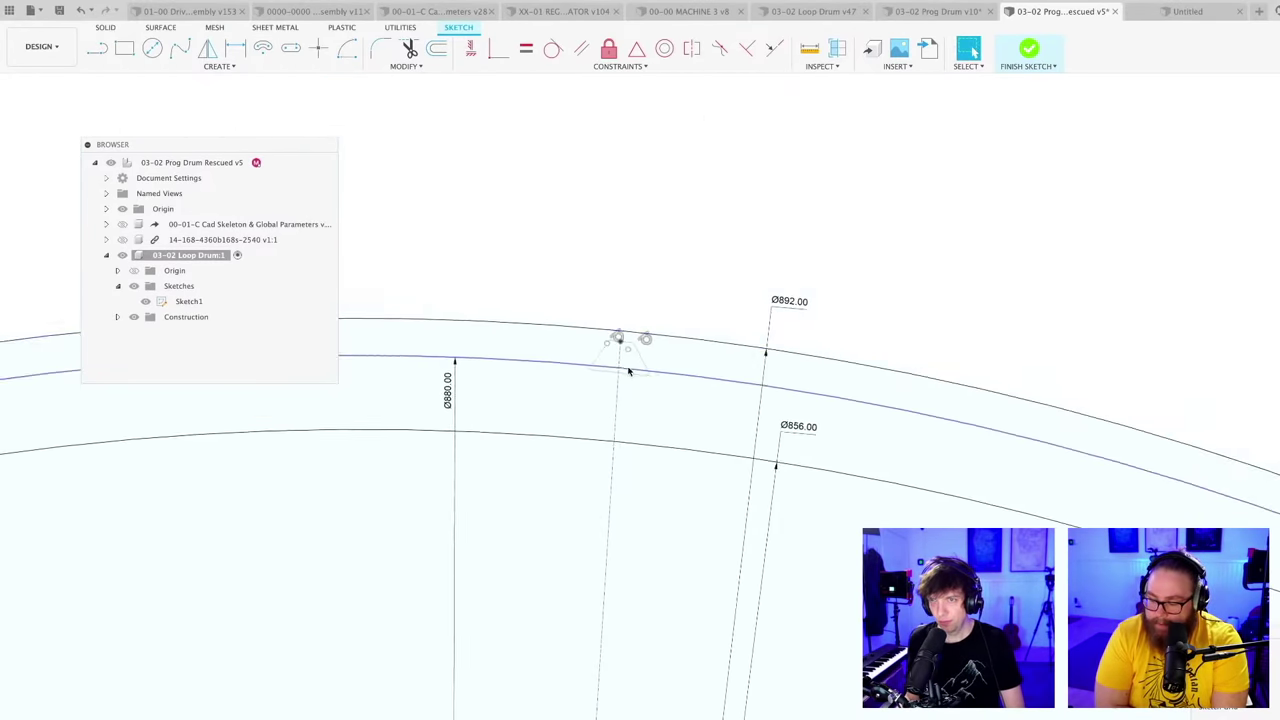
# Step: Add a radius dimension to the arc across the tooth's top
pyautogui.scroll(5, 646, 266)
pyautogui.press('d')
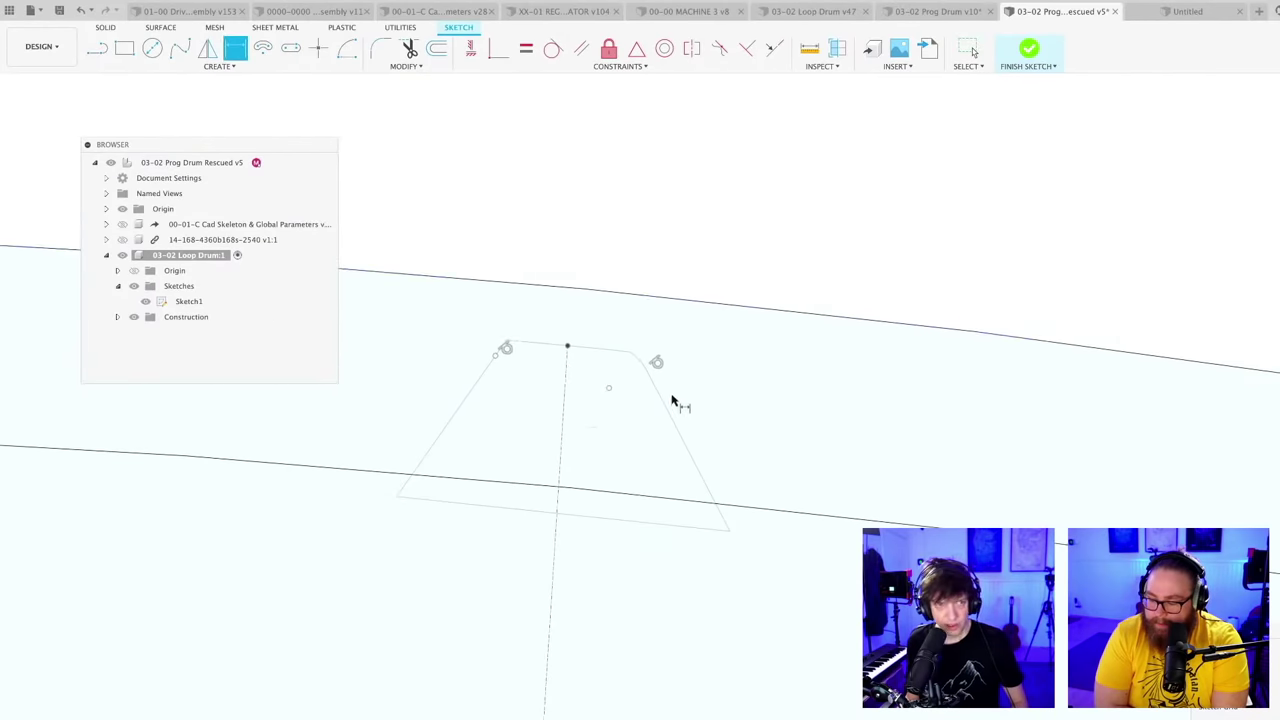
pyautogui.scroll(3, 672, 402)
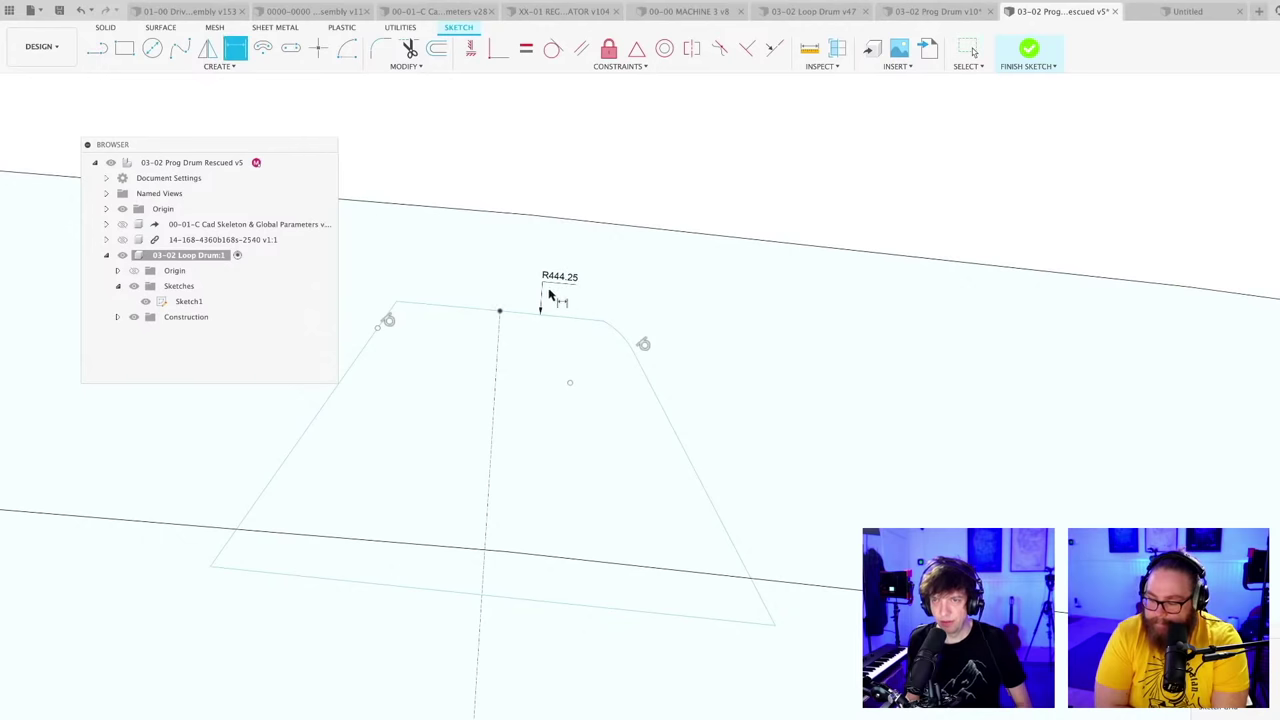
pyautogui.scroll(3, 588, 284)
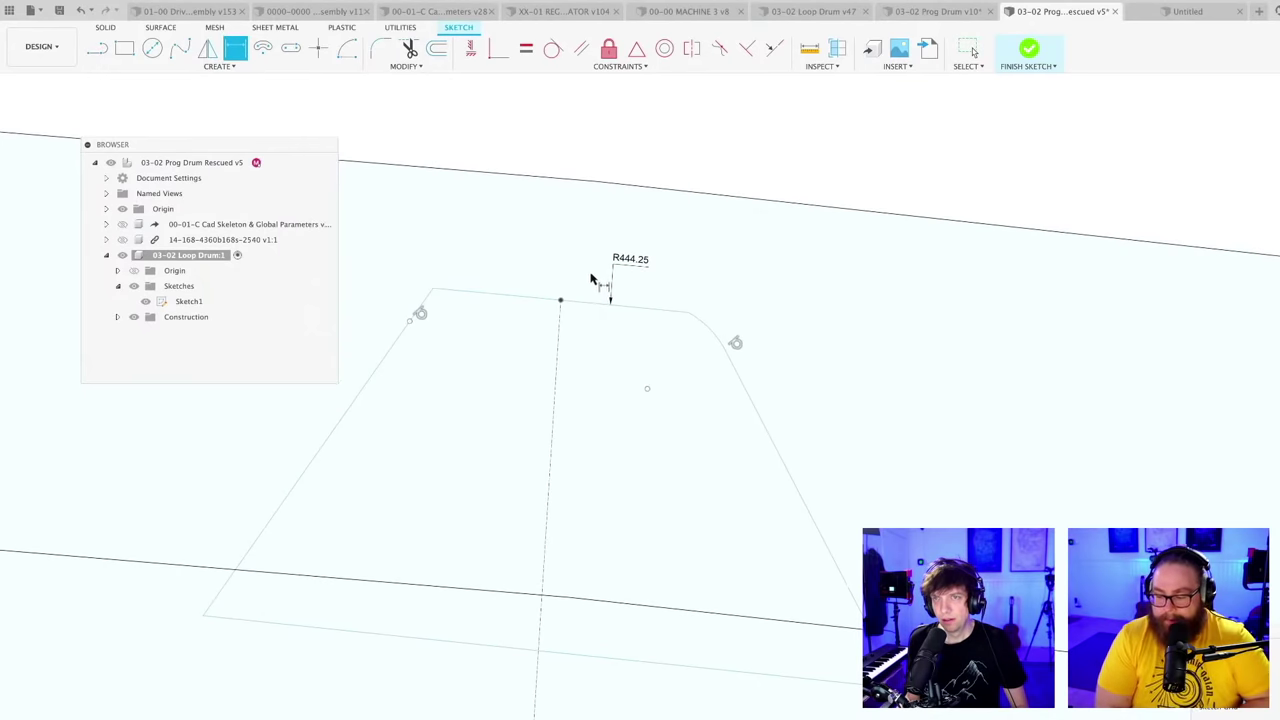
# Step: Try to shift the arc across the tooth's top and undo the move
pyautogui.click(498, 49)
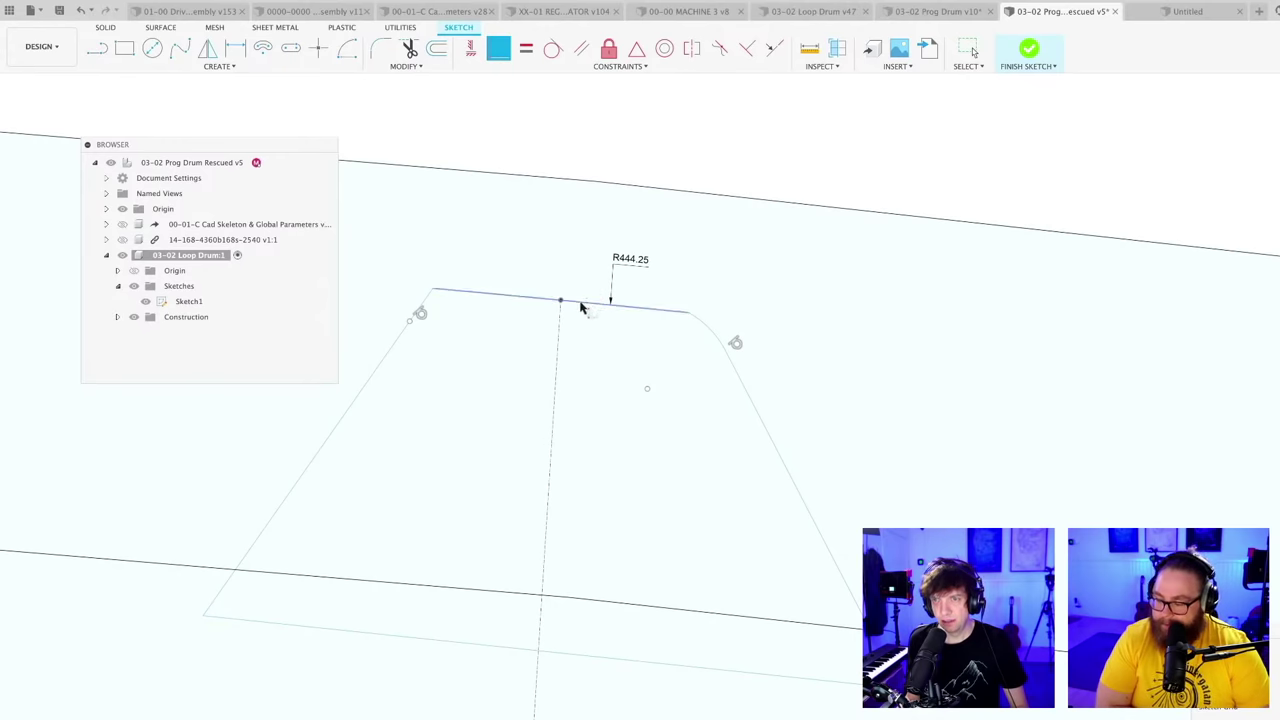
pyautogui.press('Escape')
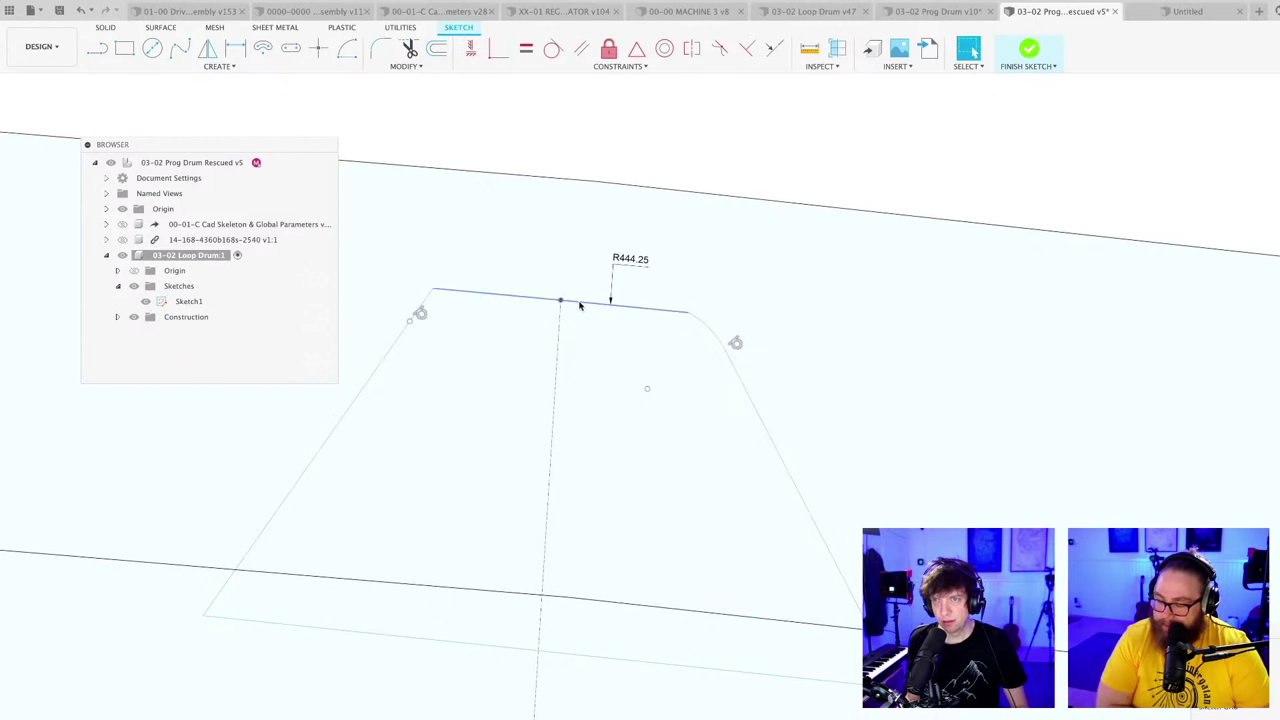
pyautogui.moveTo(580, 305); pyautogui.dragTo(580, 297)
pyautogui.press('super+z')
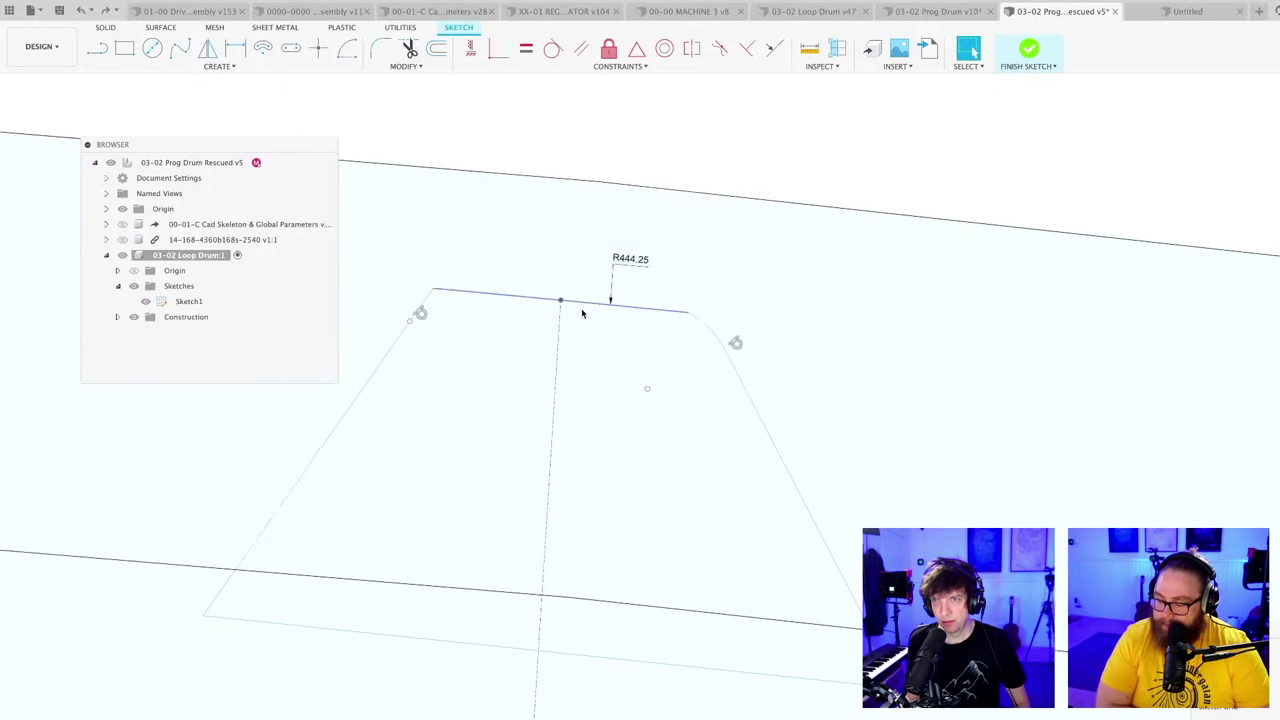
# Step: Add a length dimension along the tooth's construction centreline
pyautogui.scroll(-2, 584, 313)
pyautogui.press('d')
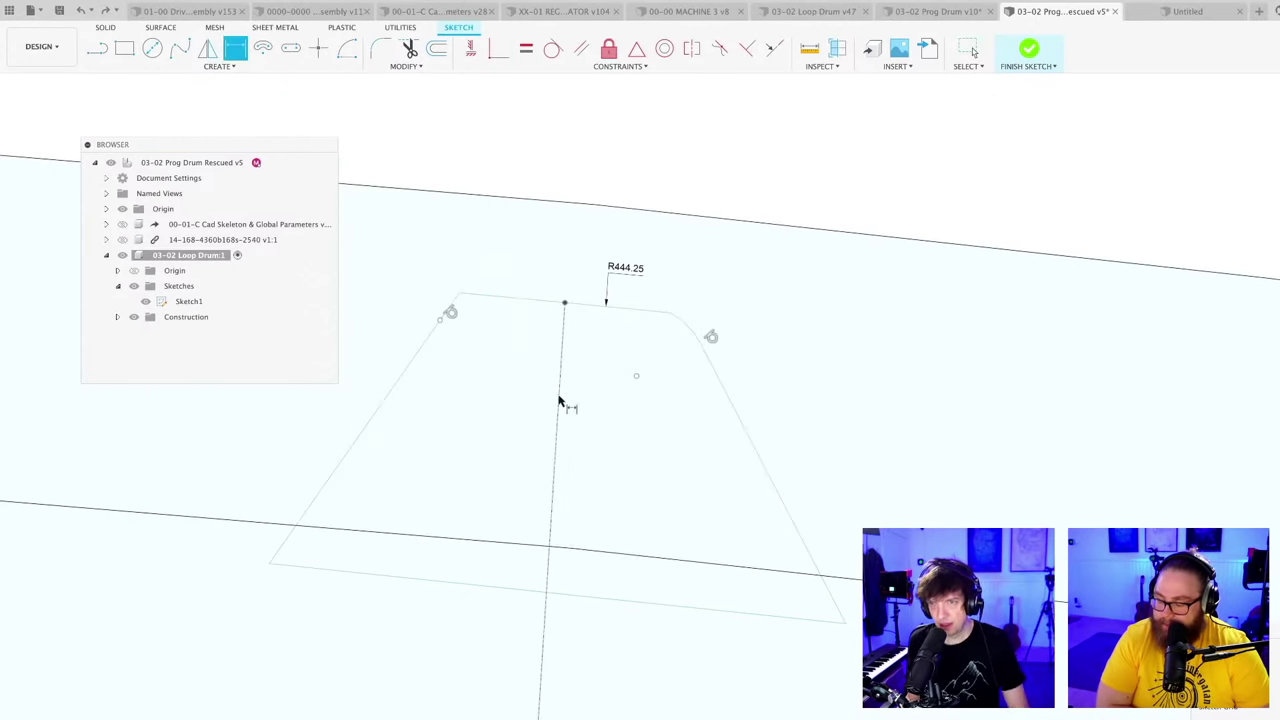
pyautogui.click(560, 402)
pyautogui.click(568, 404)
pyautogui.press('Return')
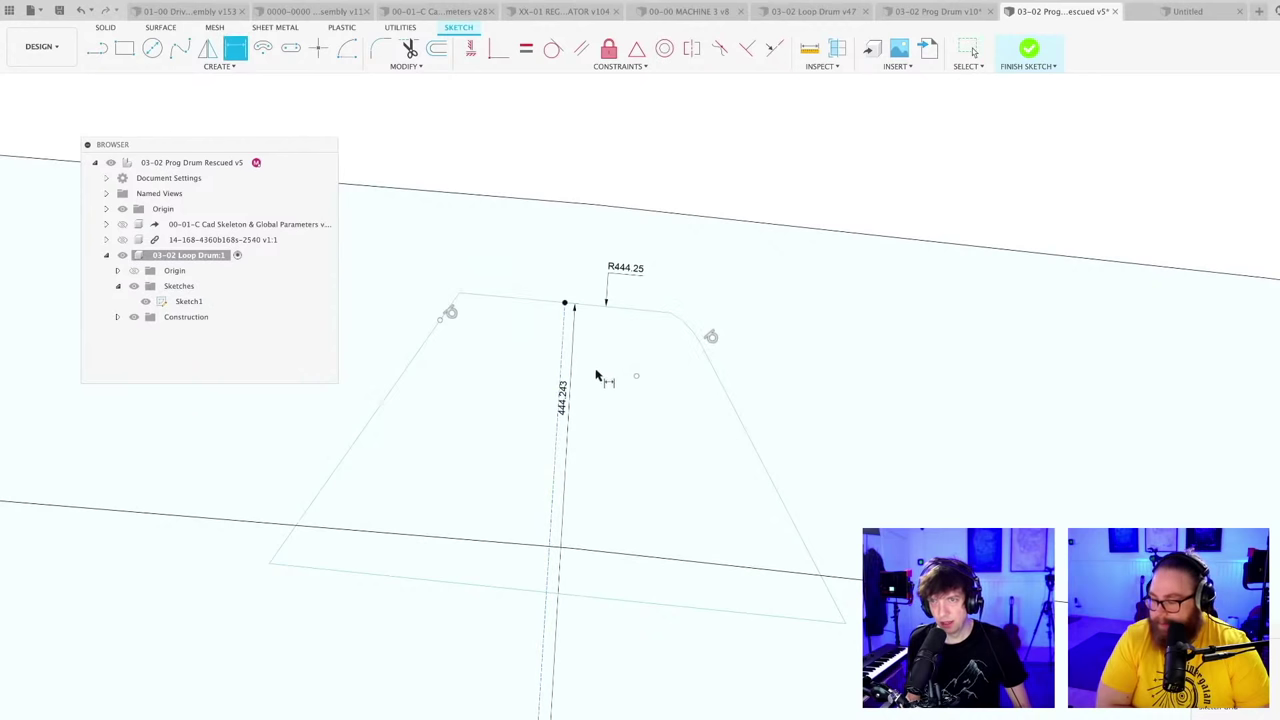
# Step: Dimension both halves of the tooth's top arc from the centreline point to each end
pyautogui.scroll(1, 600, 350)
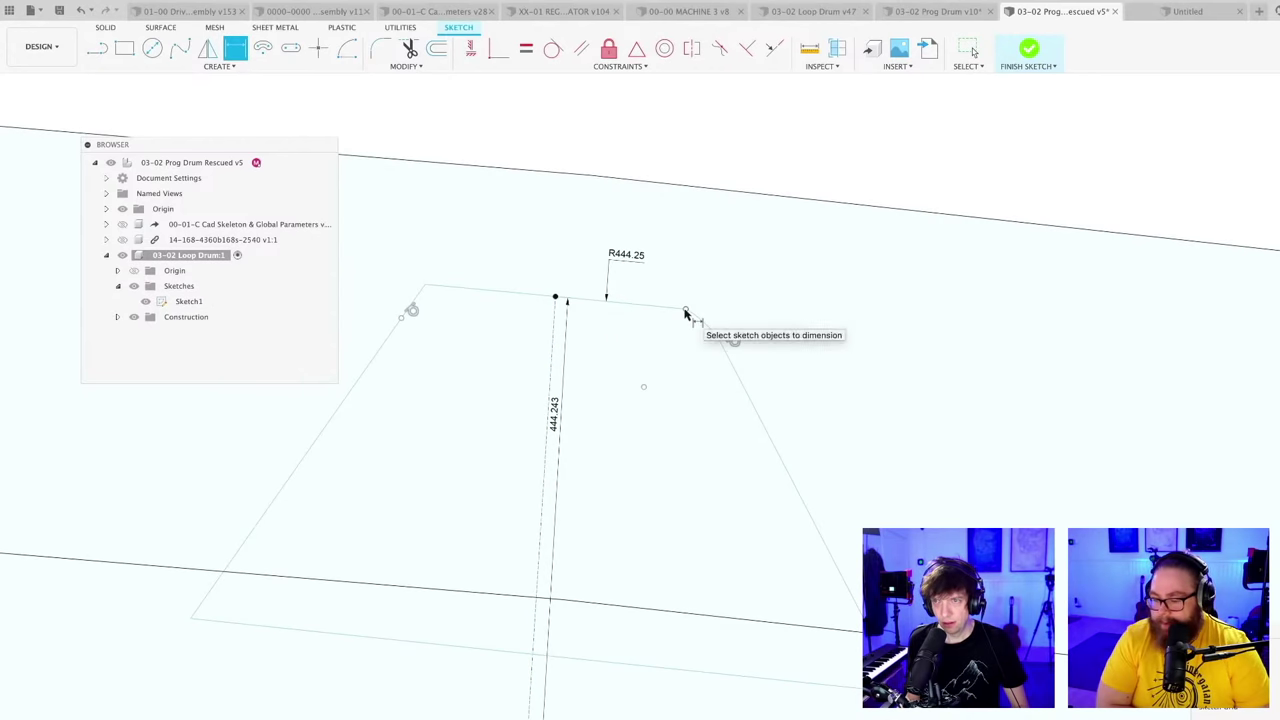
pyautogui.click(685, 311)
pyautogui.click(556, 300)
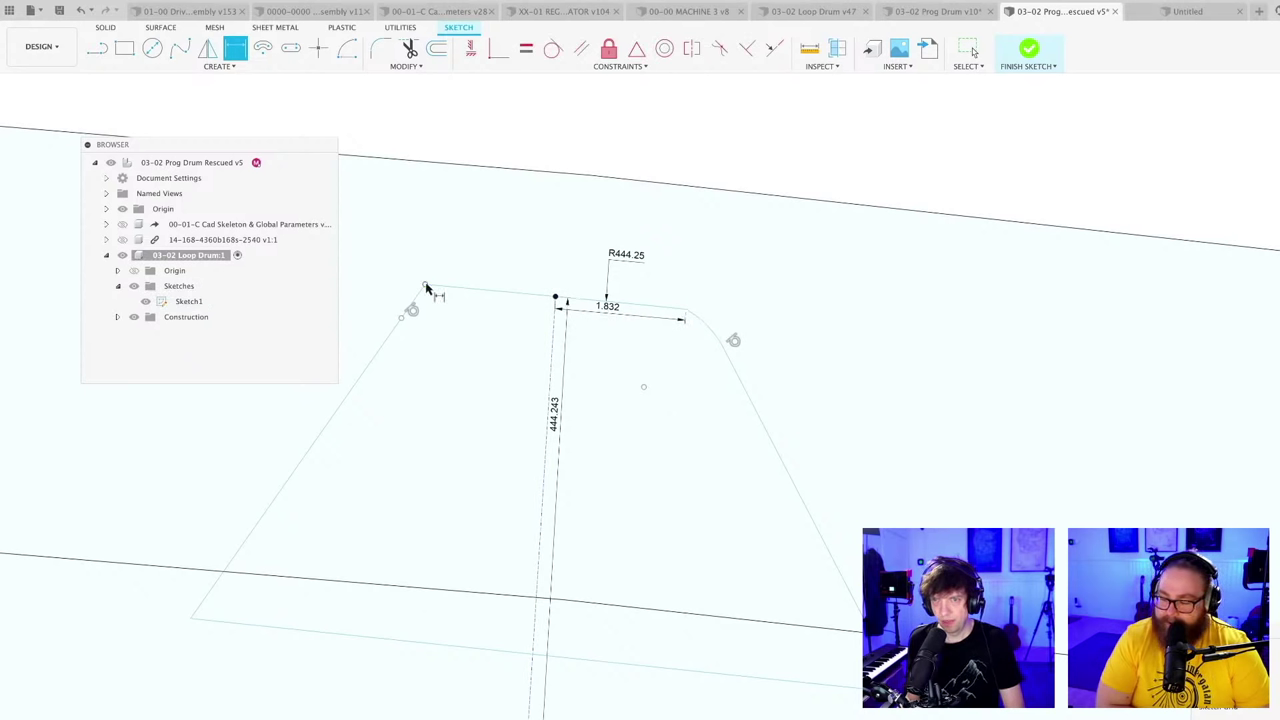
pyautogui.click(426, 286)
pyautogui.click(556, 300)
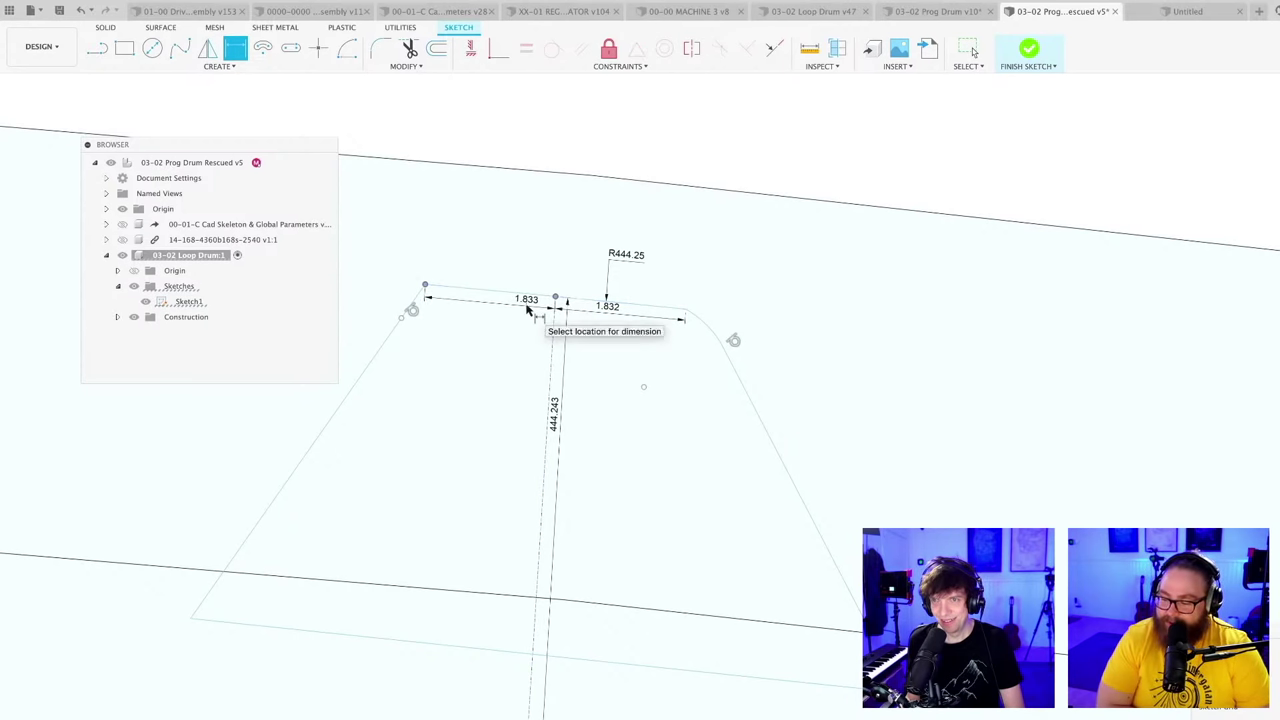
pyautogui.click(532, 305)
pyautogui.press('Return')
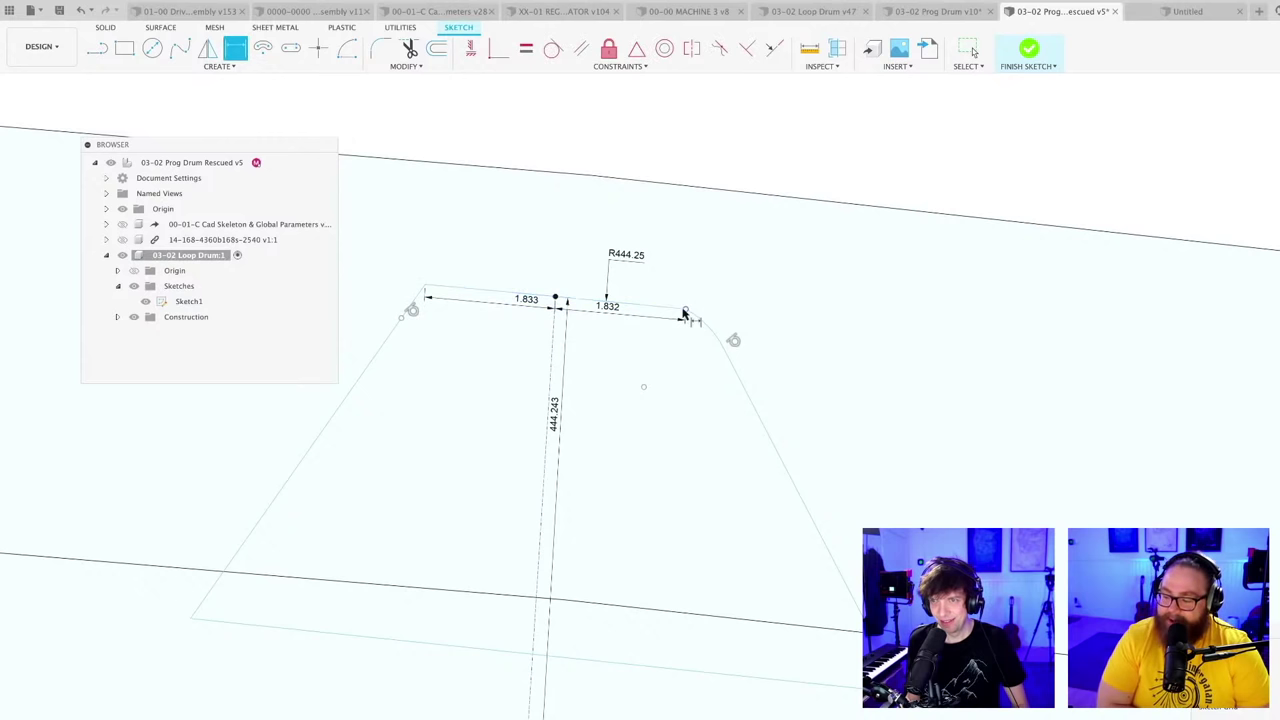
# Step: Try to dimension the full width between the two ends of the tooth's top arc and decline the driven dimension
pyautogui.click(685, 310)
pyautogui.click(424, 287)
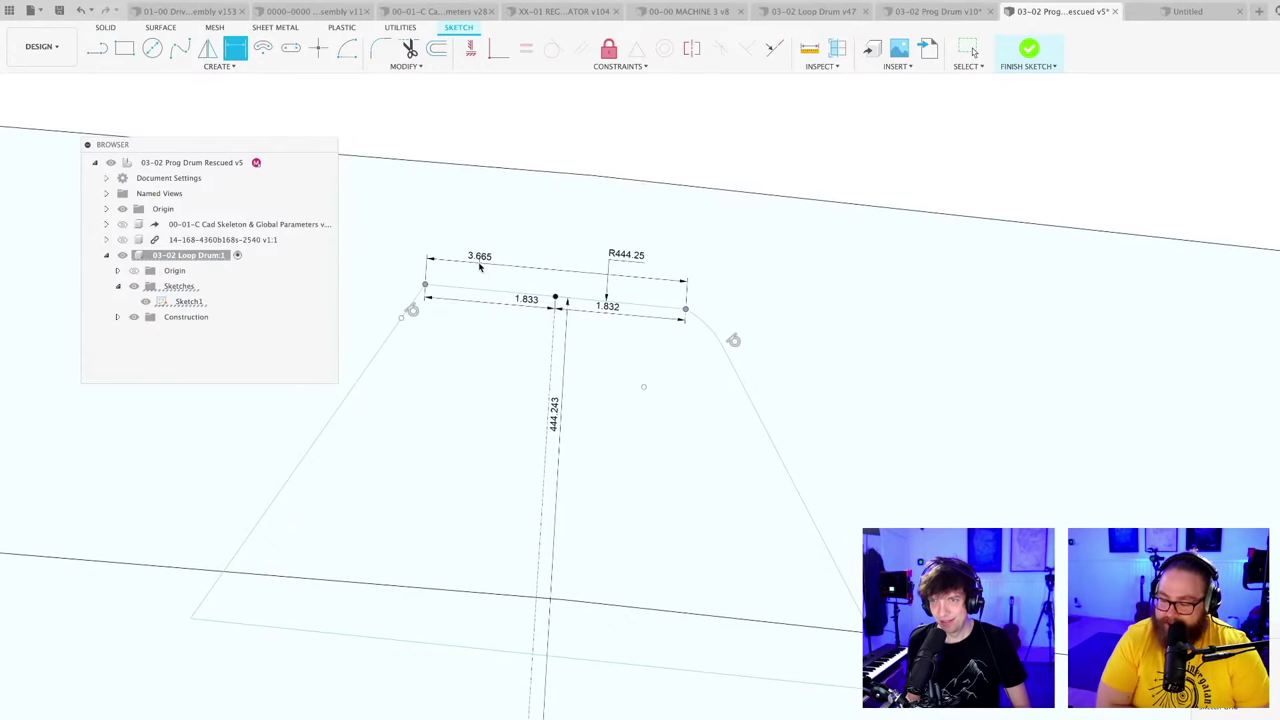
pyautogui.click(479, 266)
pyautogui.click(693, 469)
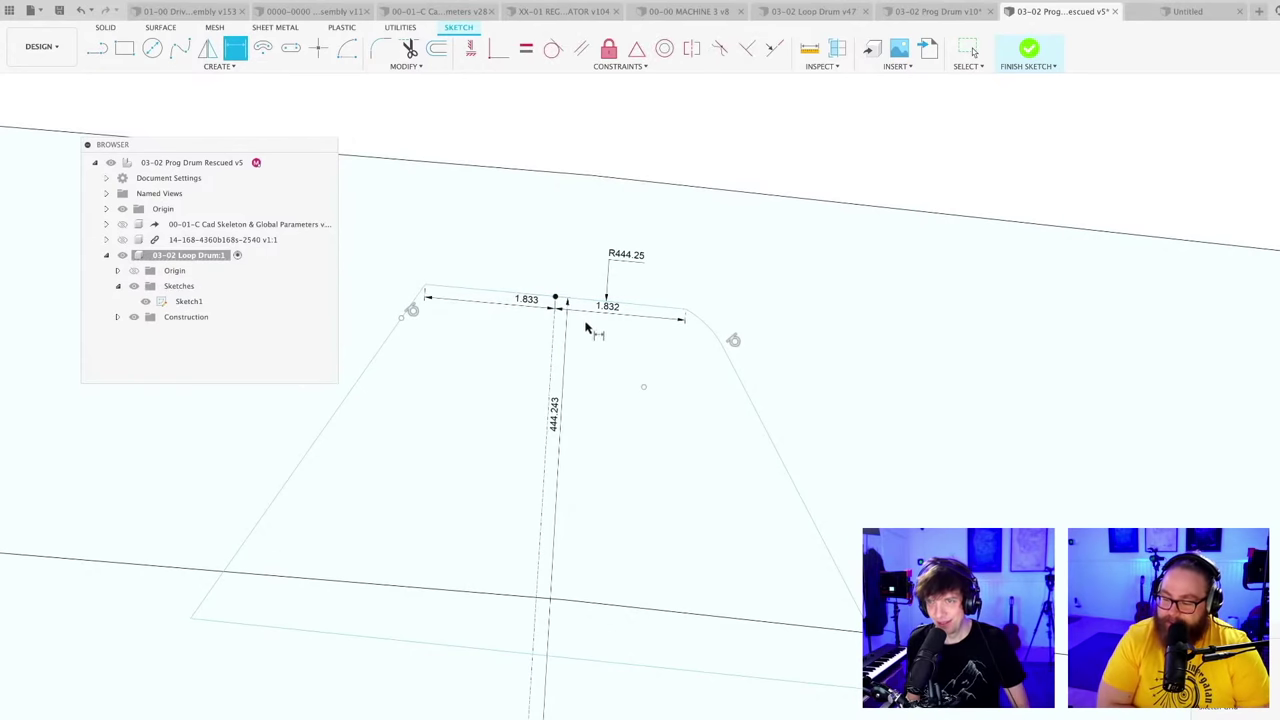
pyautogui.scroll(-3, 649, 337)
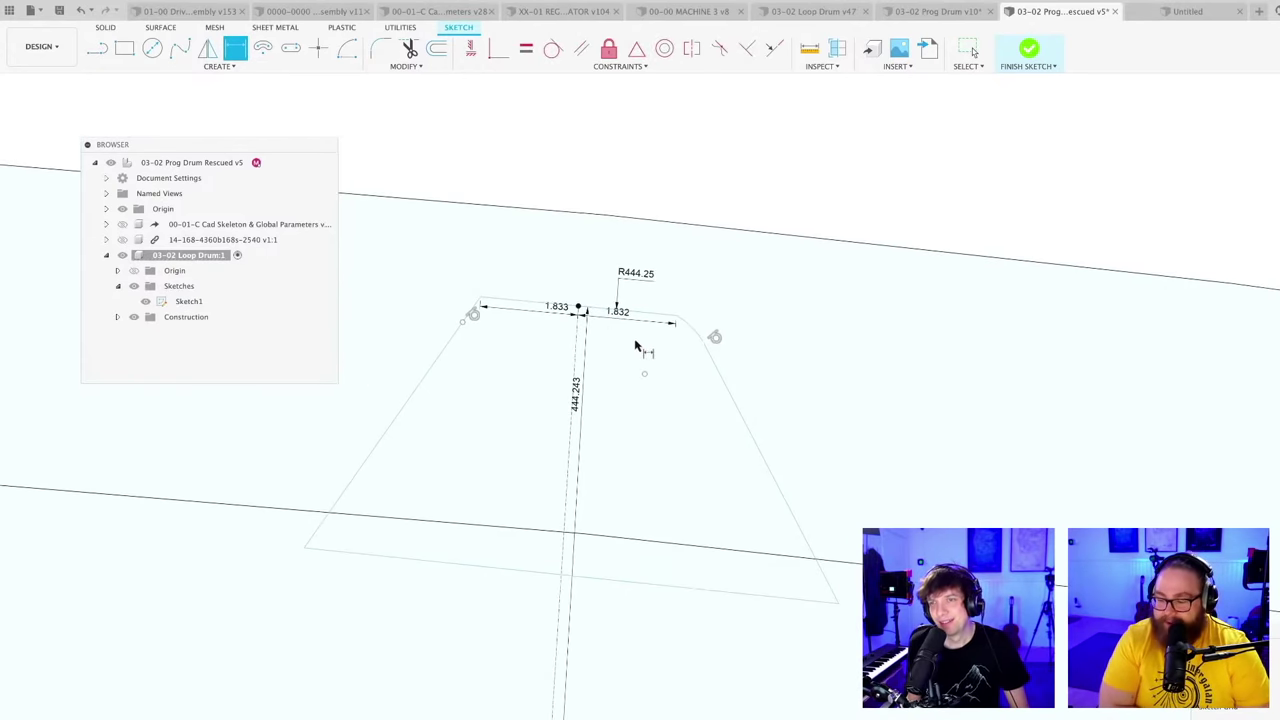
pyautogui.scroll(2, 631, 345)
pyautogui.moveTo(649, 345); pyautogui.dragTo(718, 343, button='middle')
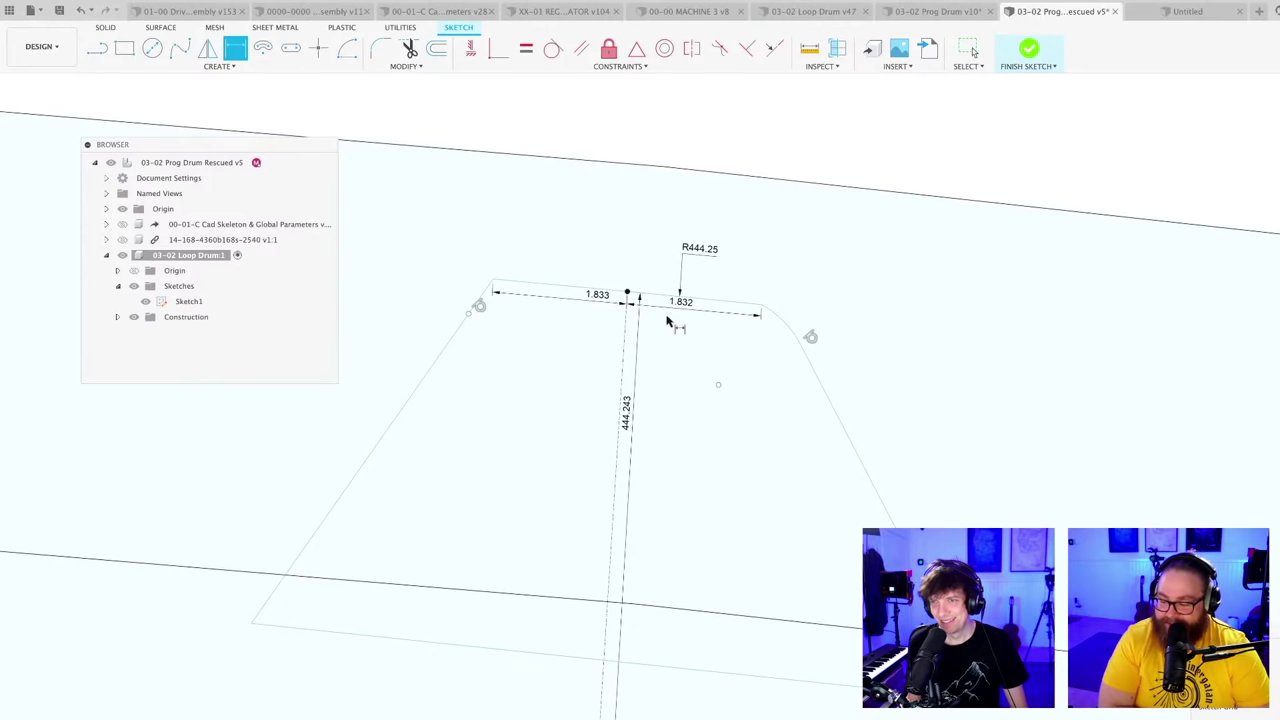
pyautogui.scroll(2, 697, 316)
pyautogui.scroll(-3, 697, 315)
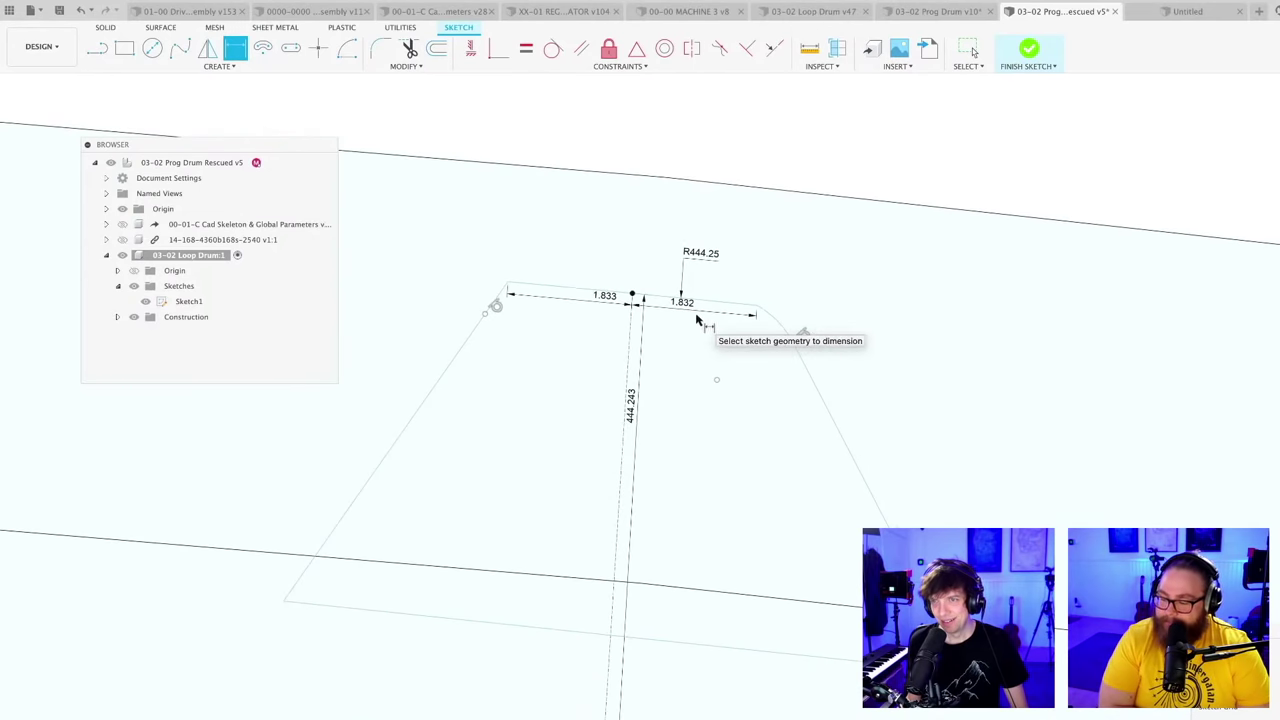
pyautogui.scroll(1, 697, 320)
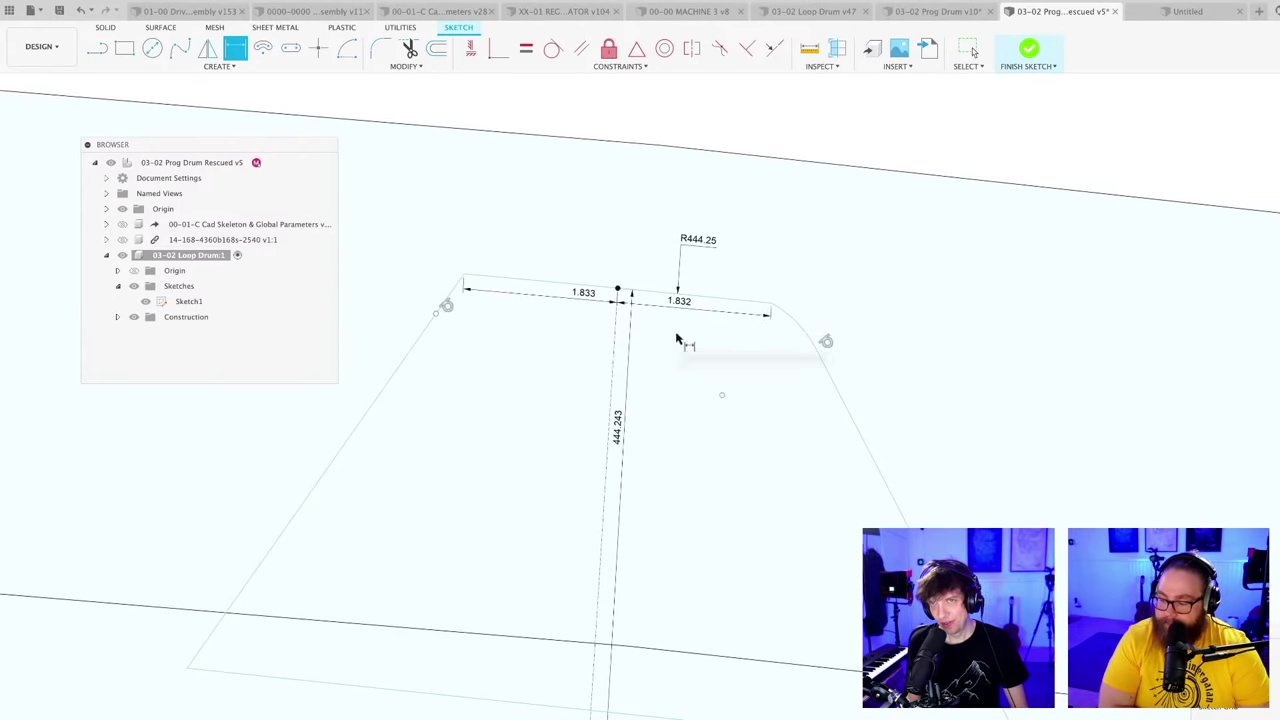
# Step: Place sketch points on the tooth outline's corners and at both ends of its rounded corner
pyautogui.click(318, 48)
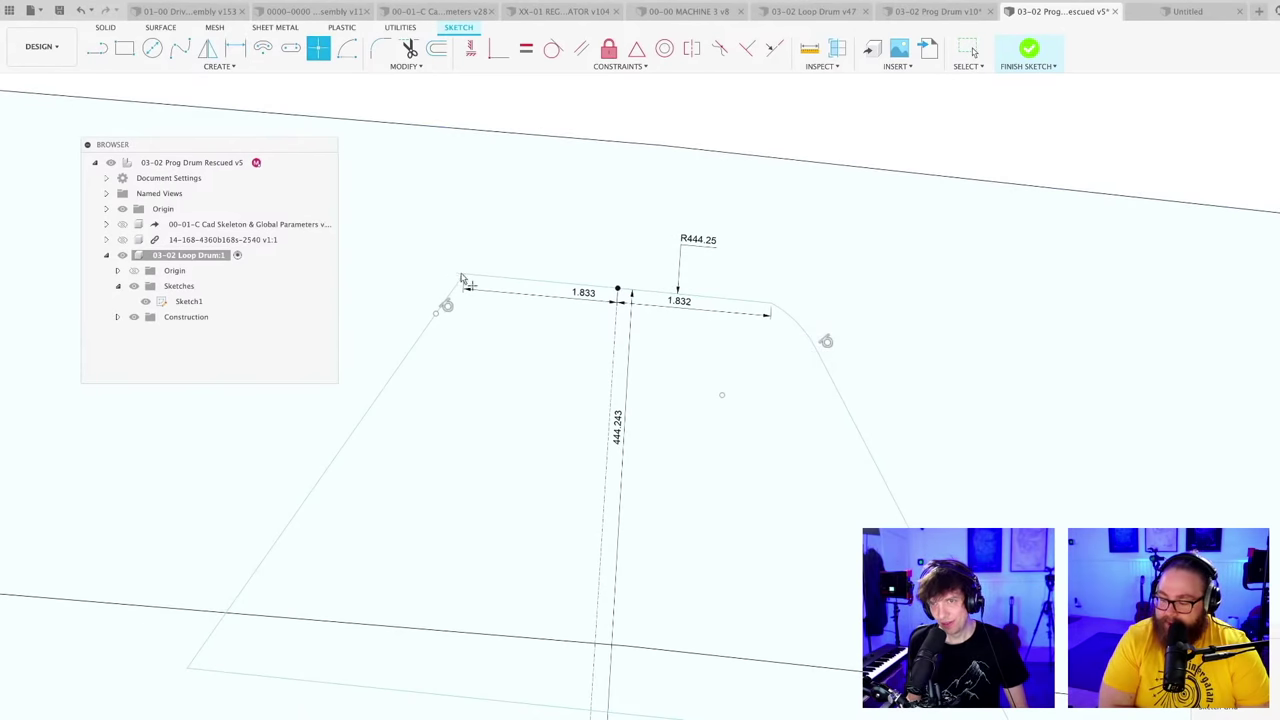
pyautogui.click(817, 352)
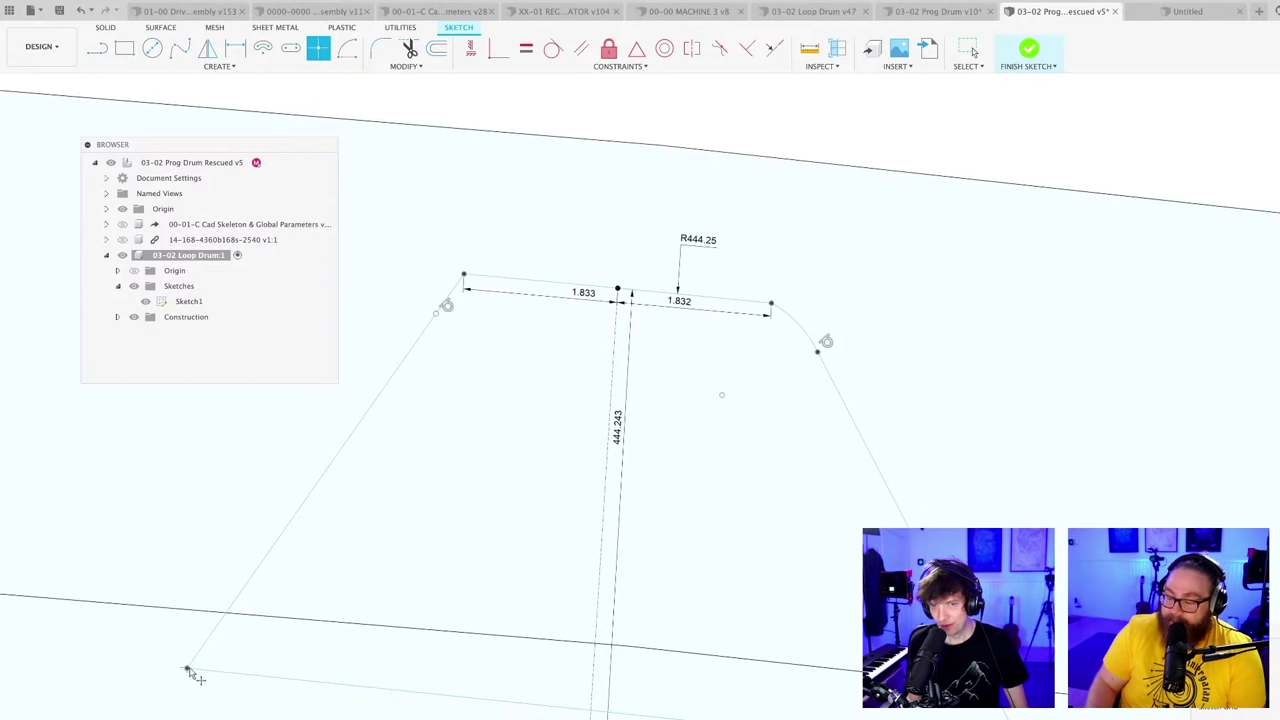
pyautogui.scroll(-2, 543, 523)
pyautogui.press('Escape')
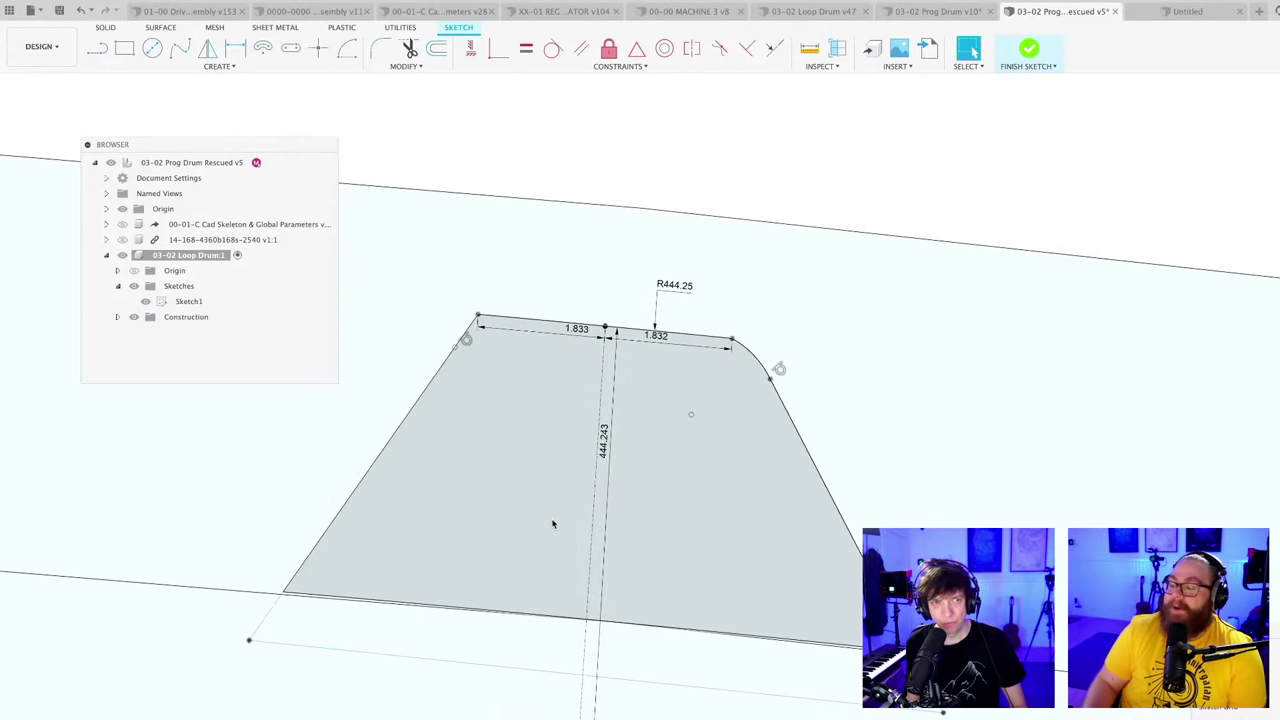
# Step: Delete the arc across the tooth's top
pyautogui.moveTo(554, 520); pyautogui.dragTo(565, 459, button='middle')
pyautogui.scroll(2, 709, 292)
pyautogui.moveTo(651, 404)
pyautogui.mouseDown(button='middle')
pyautogui.moveTo(696, 345)
pyautogui.moveTo(688, 365)
pyautogui.mouseUp(button='middle')
pyautogui.scroll(-2, 694, 356)
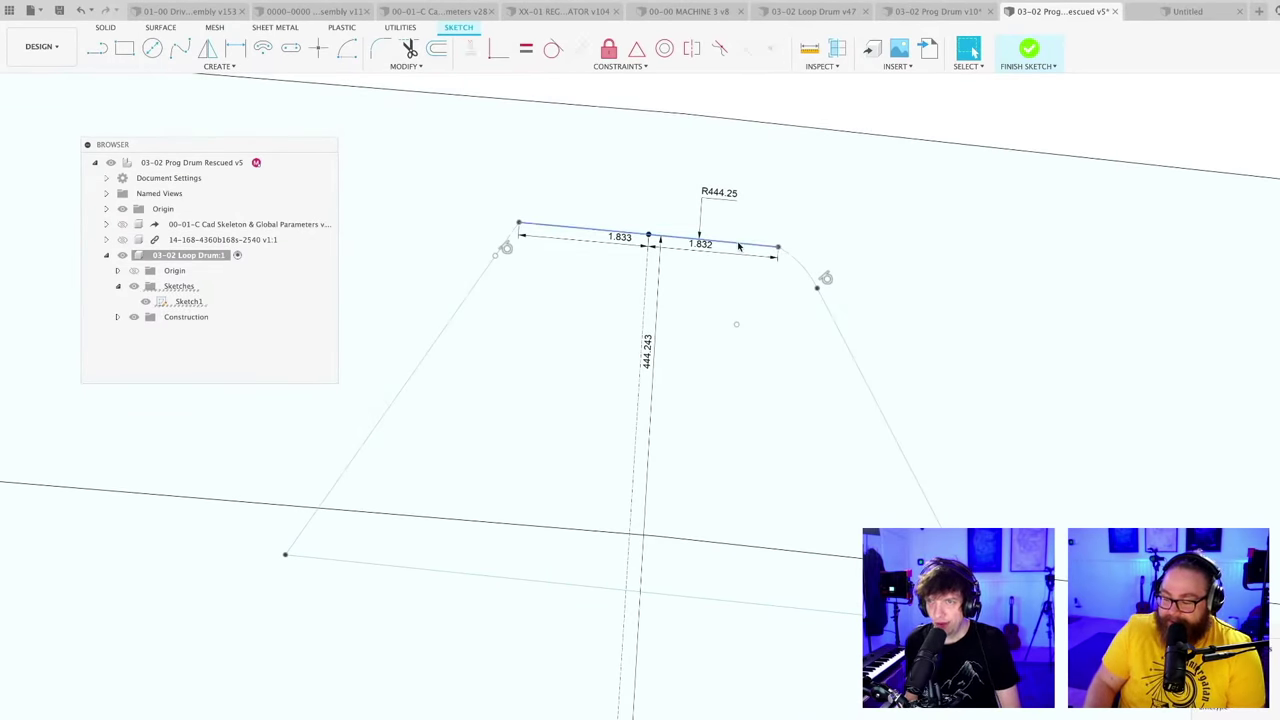
pyautogui.press('Delete')
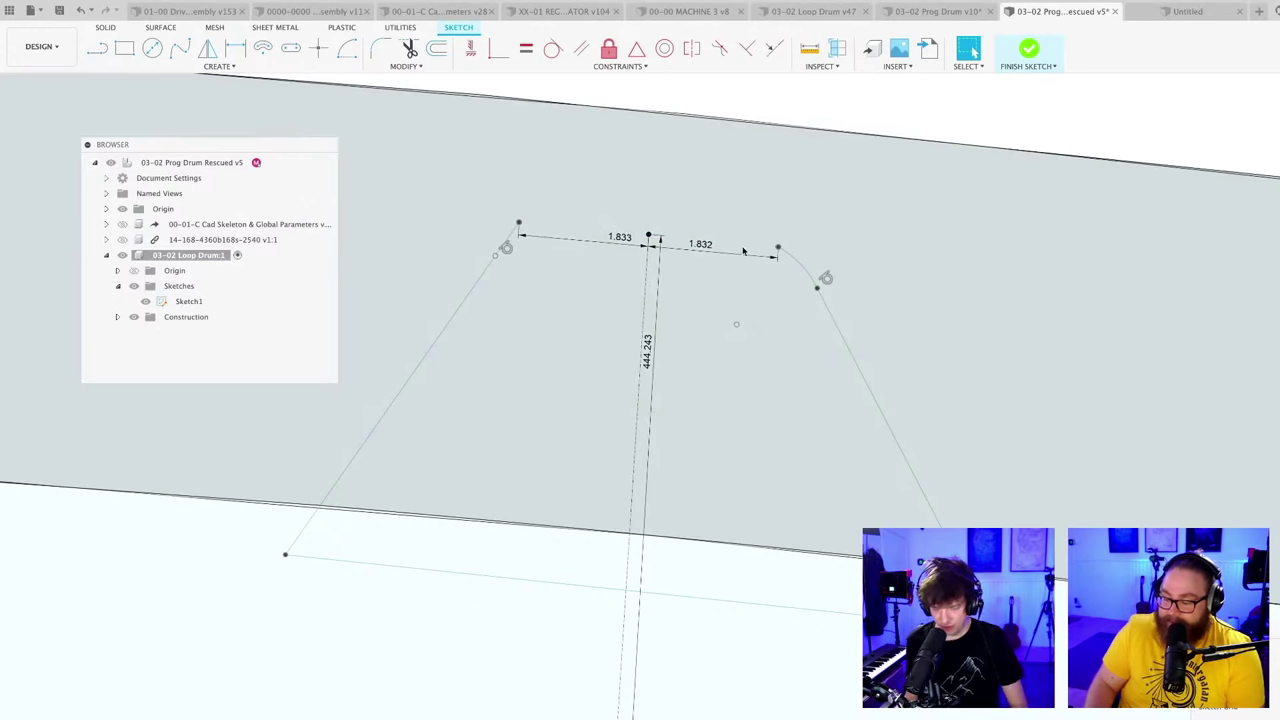
# Step: Draw a straight line across the tooth's top between the rounded corner's upper end and the opposite sharp corner
pyautogui.scroll(1, 760, 255)
pyautogui.press('l')
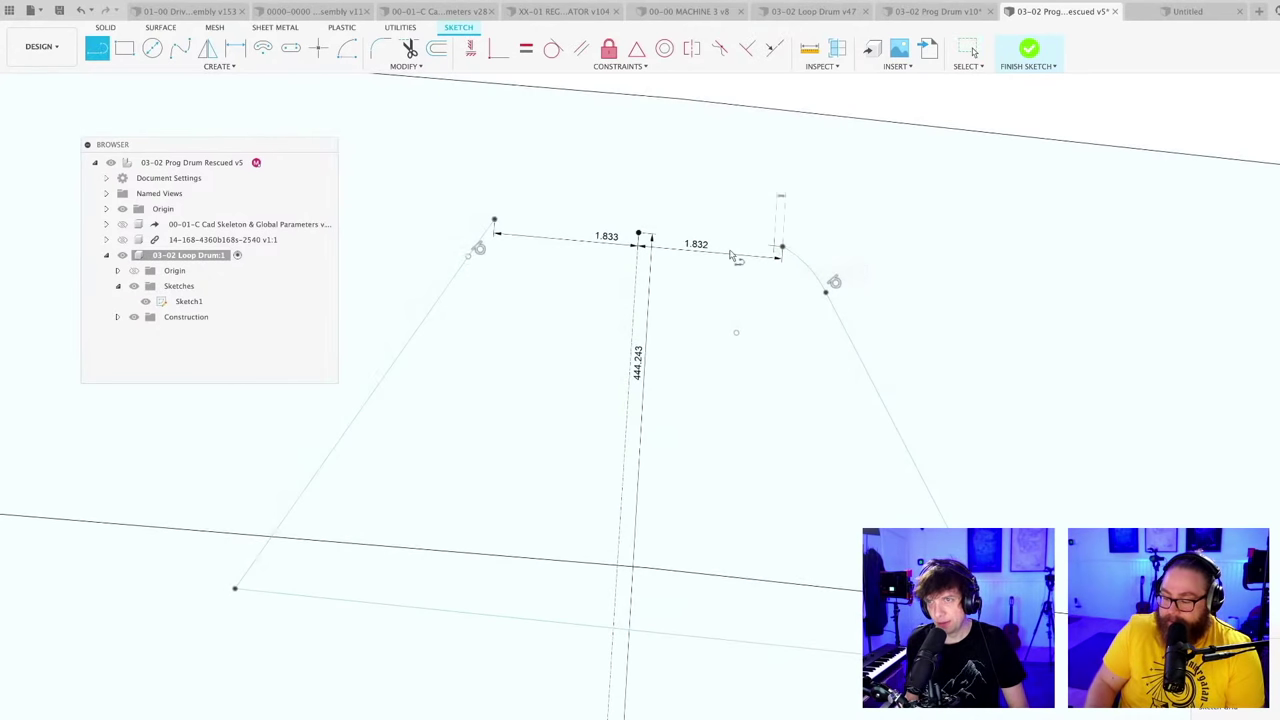
pyautogui.click(782, 246)
pyautogui.click(494, 219)
pyautogui.press('Escape')
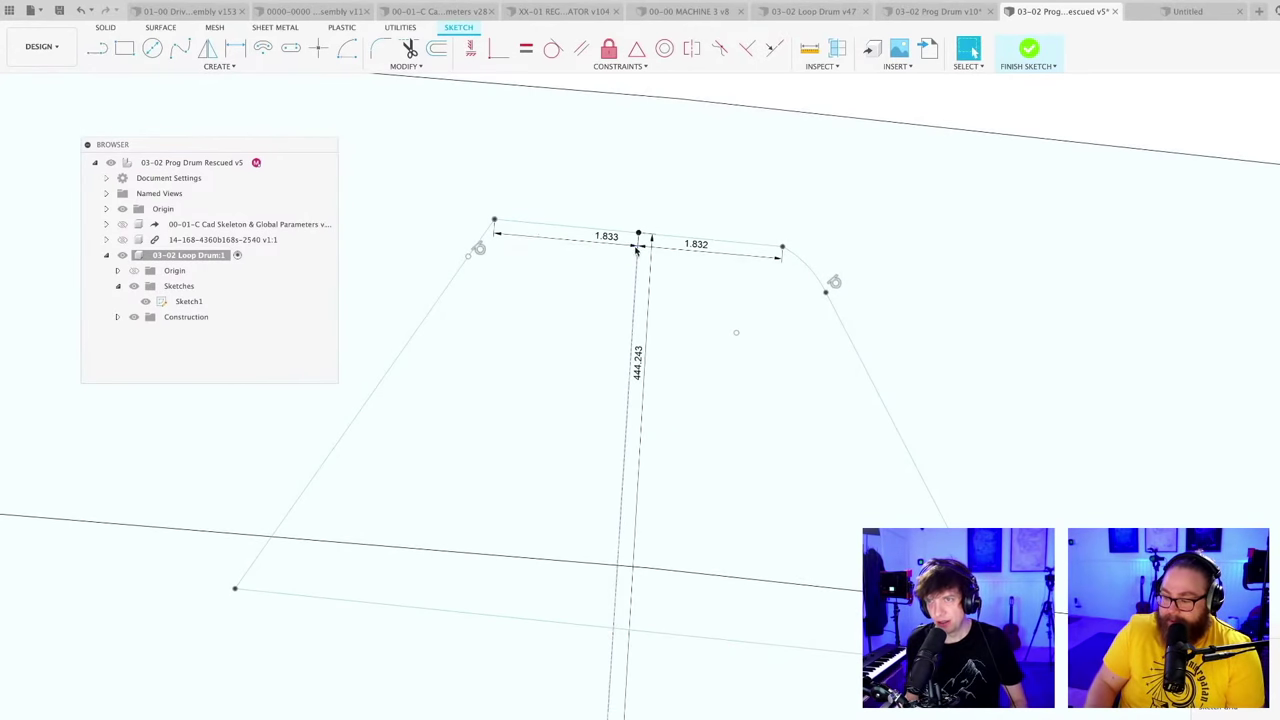
# Step: Delete the length dimension running along the tooth's construction centreline
pyautogui.scroll(5, 636, 248)
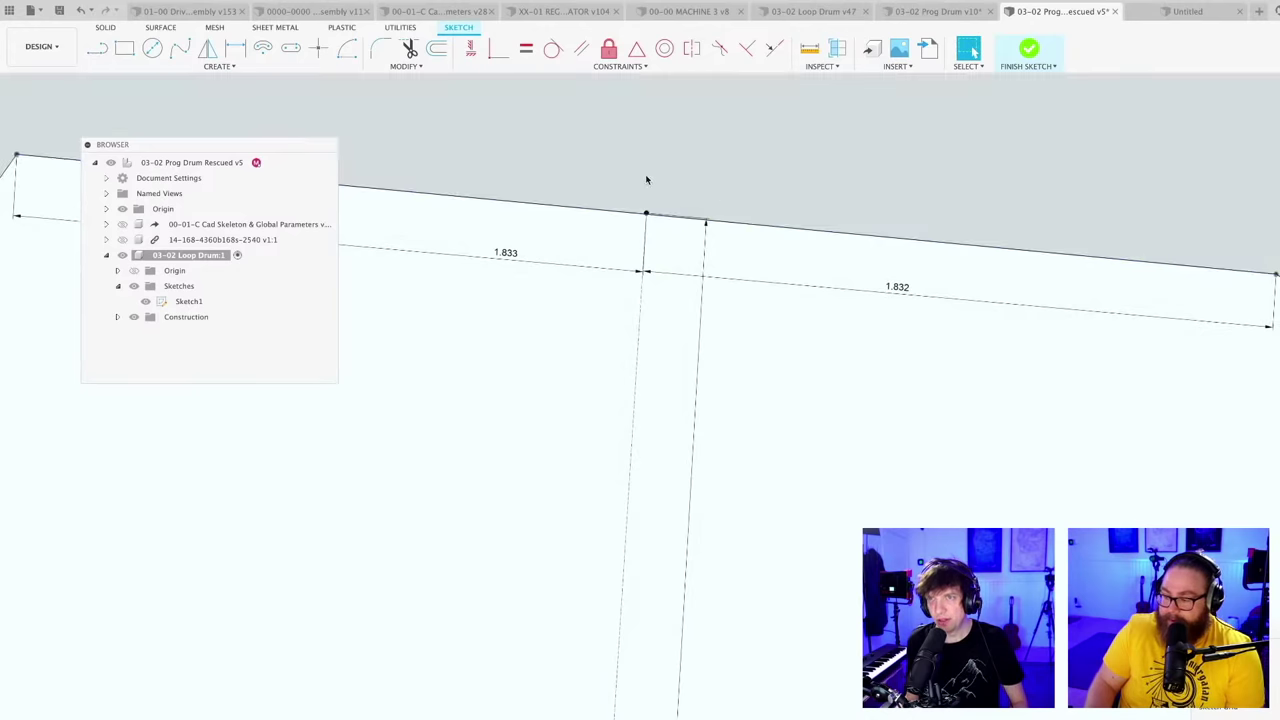
pyautogui.scroll(-3, 646, 180)
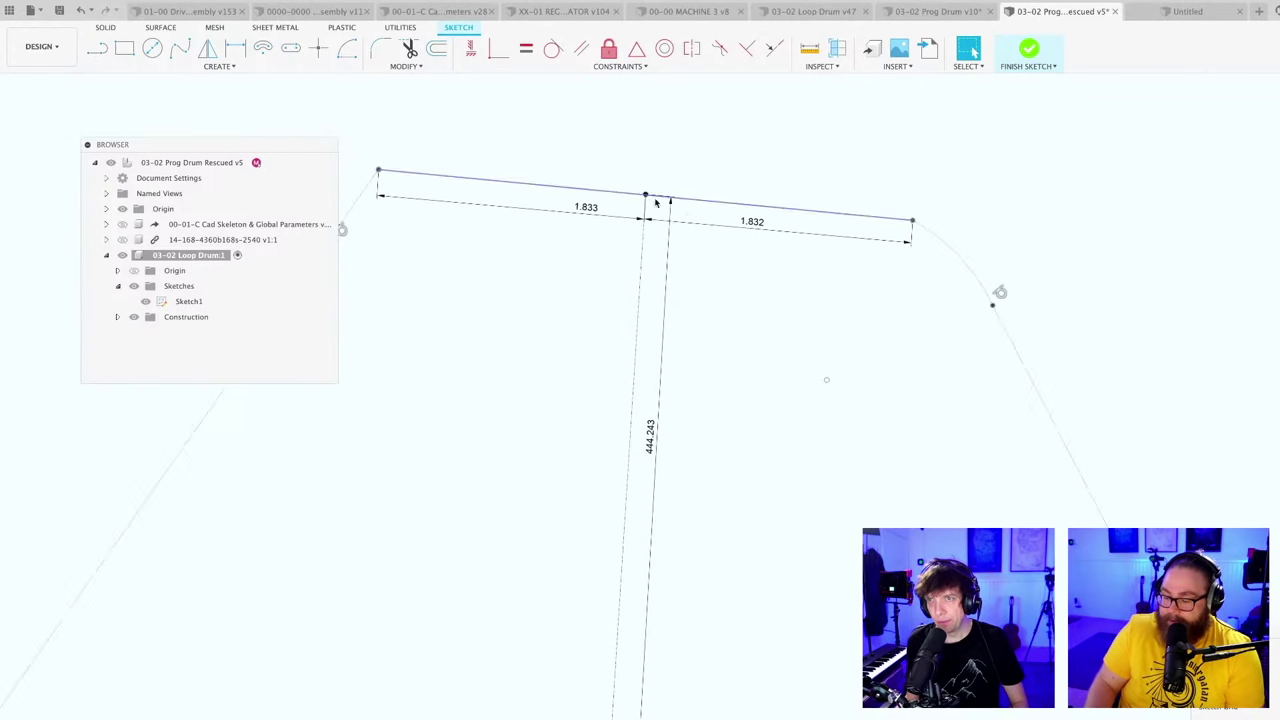
pyautogui.scroll(-2, 680, 263)
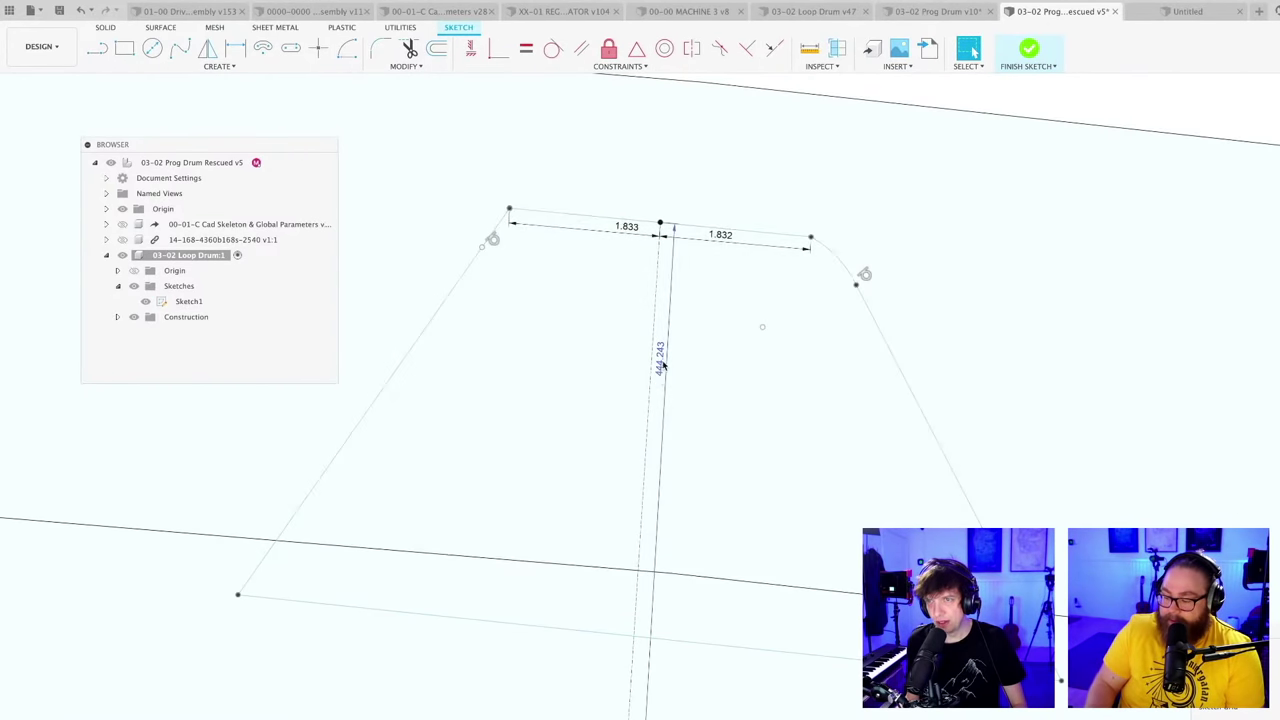
pyautogui.click(661, 365)
pyautogui.press('Delete')
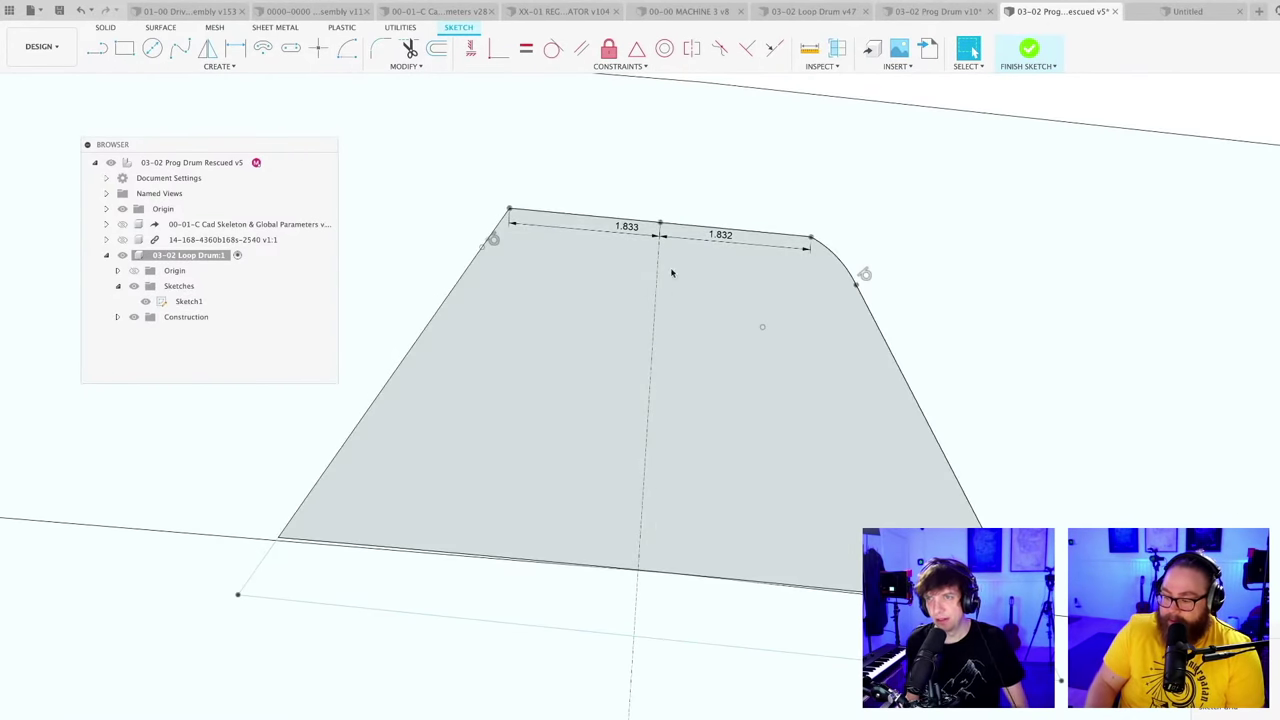
pyautogui.scroll(3, 668, 212)
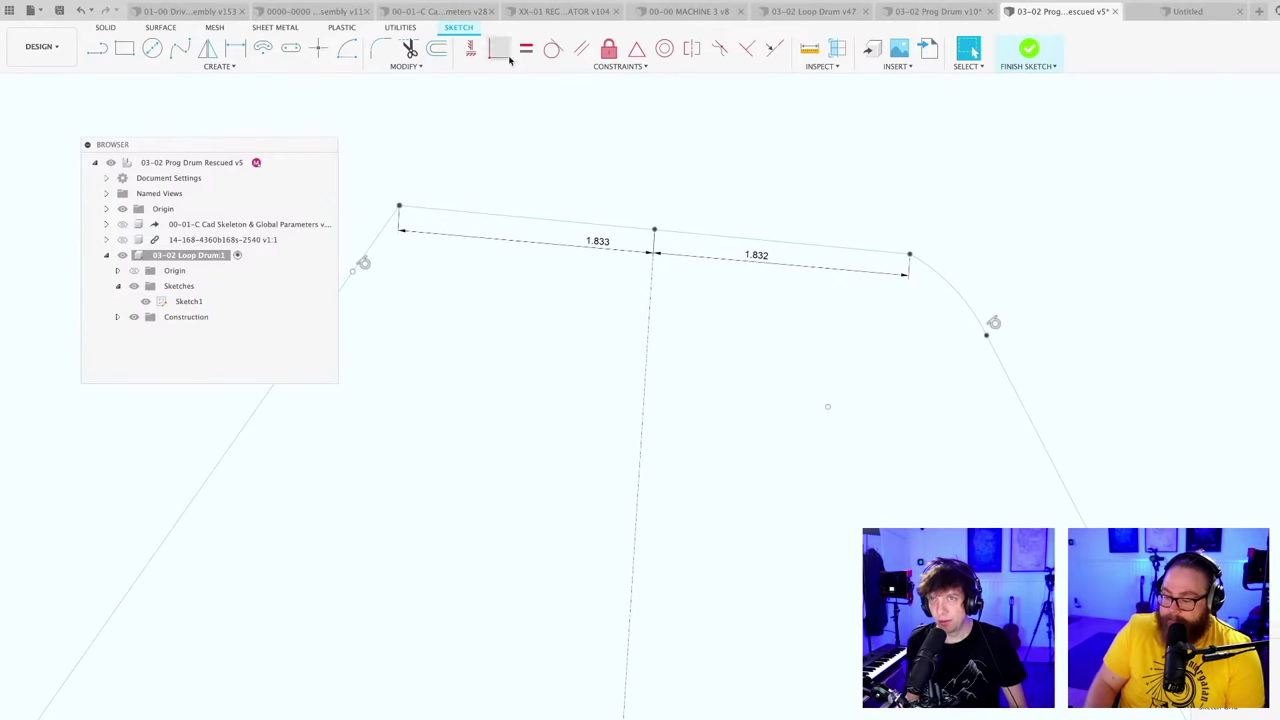
pyautogui.click(502, 52)
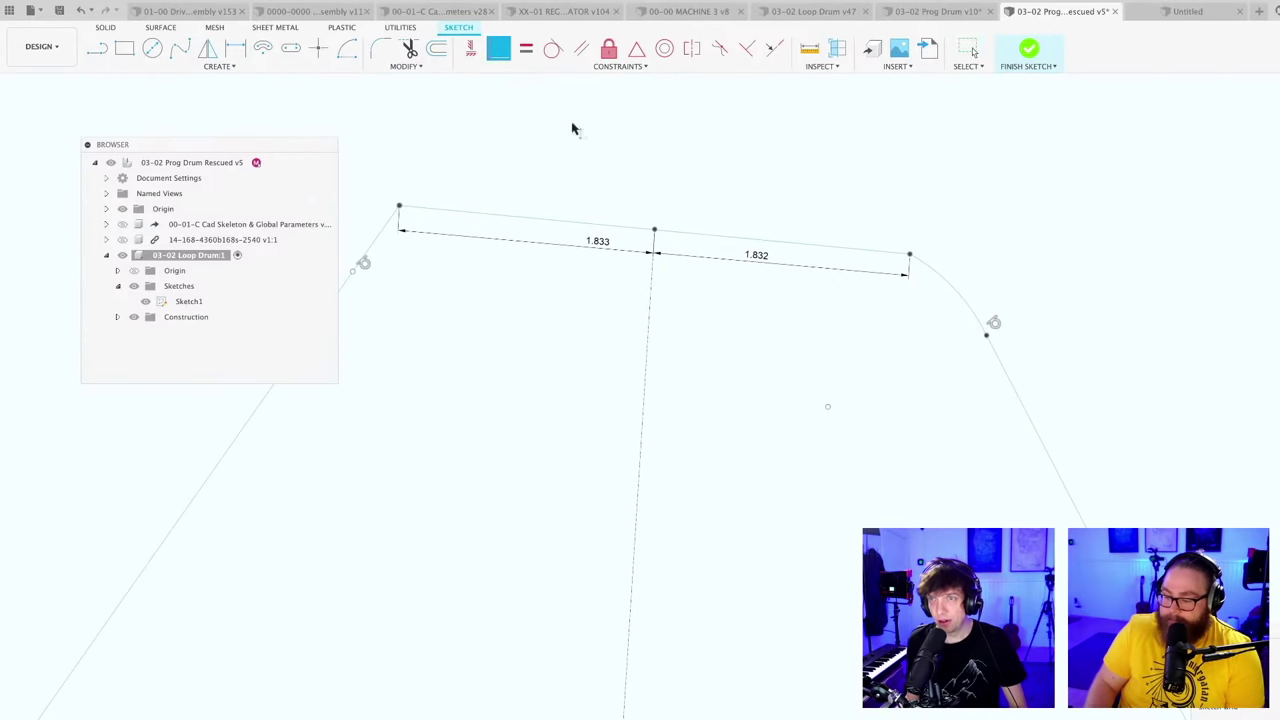
pyautogui.scroll(2, 657, 234)
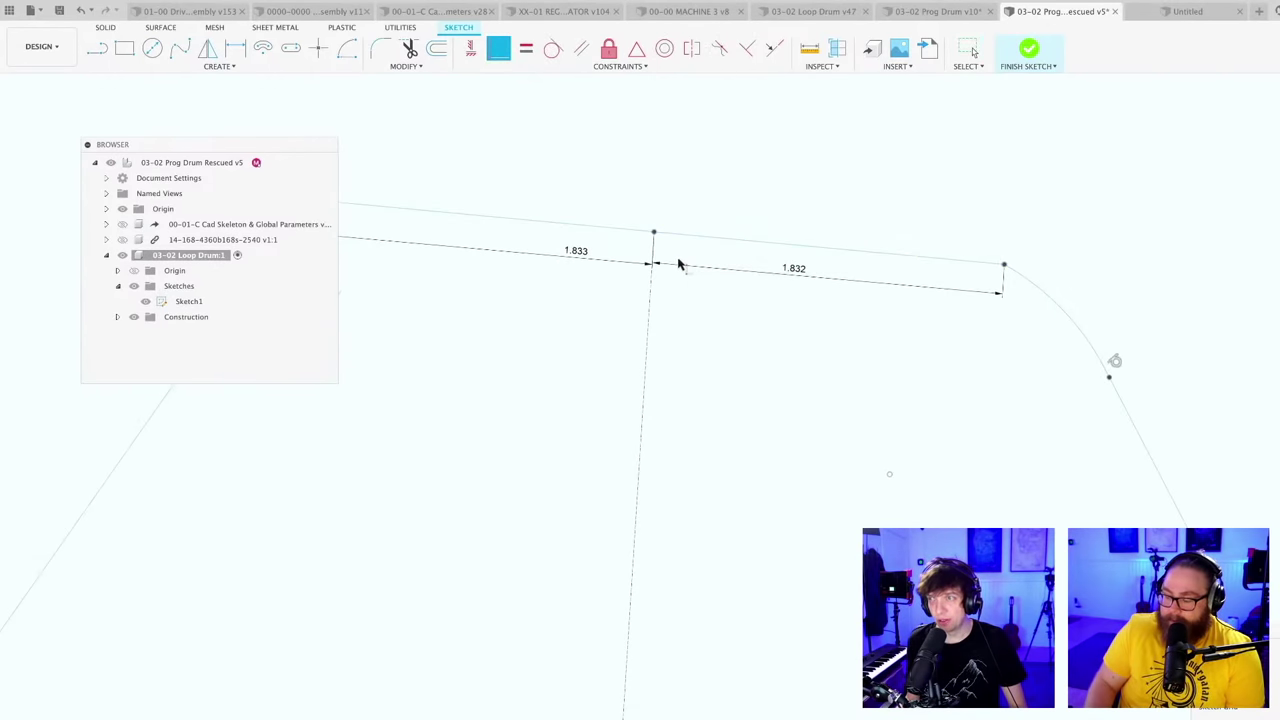
pyautogui.scroll(-2, 677, 272)
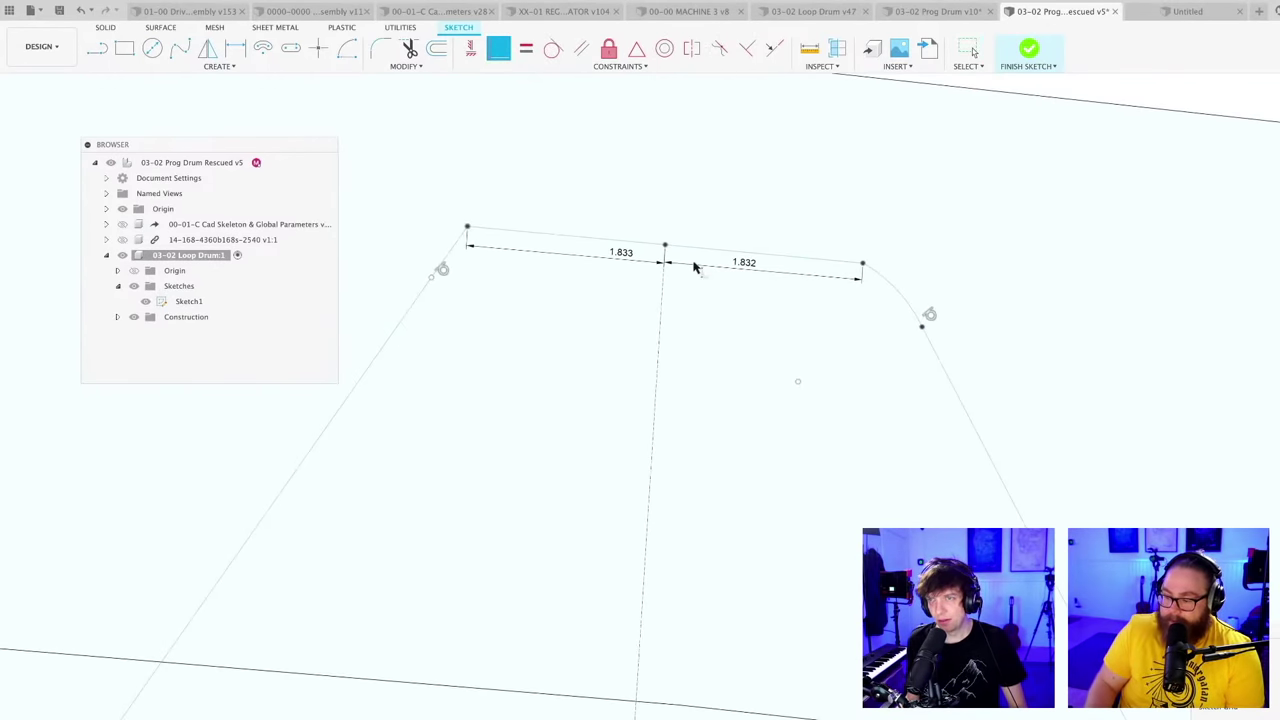
pyautogui.press('Escape')
# Step: Delete the 1.832 and 1.833 dimensions on the two halves of the tooth's top
pyautogui.press('Delete')
pyautogui.click(620, 254)
pyautogui.press('Delete')
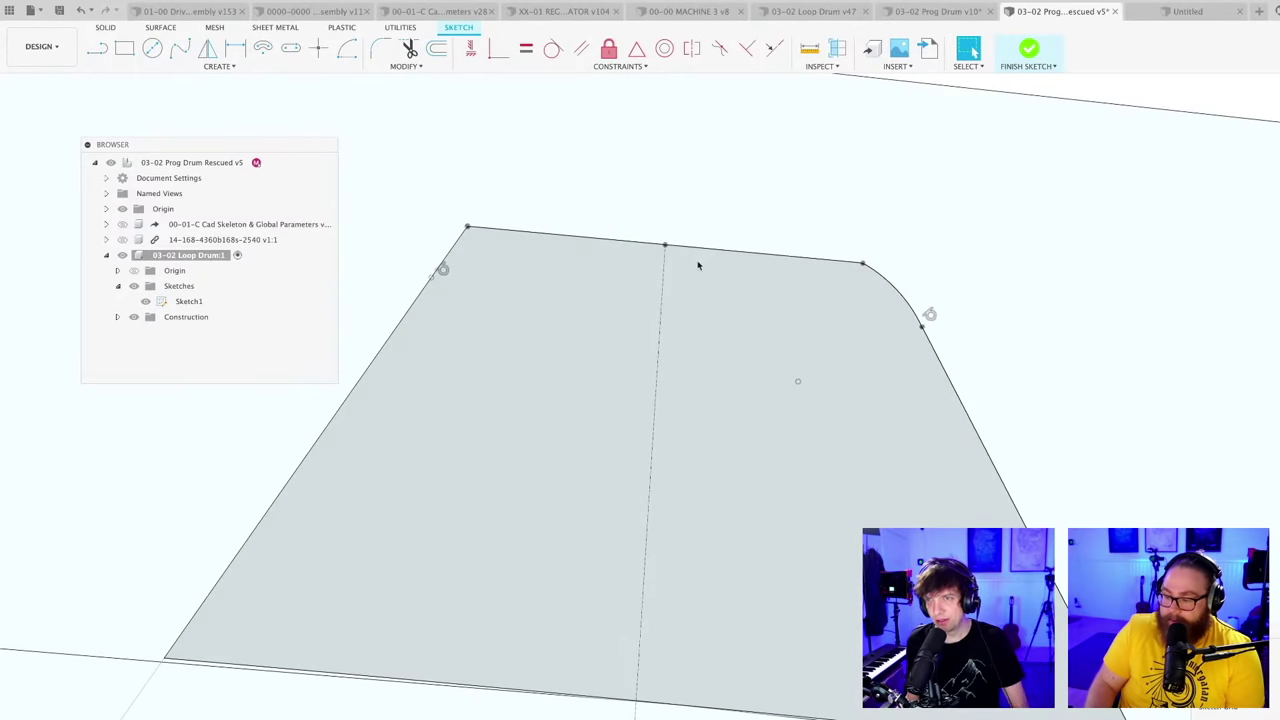
# Step: Add an angle dimension between the construction centreline and the straight line across the tooth's top
pyautogui.press('d')
pyautogui.click(665, 277)
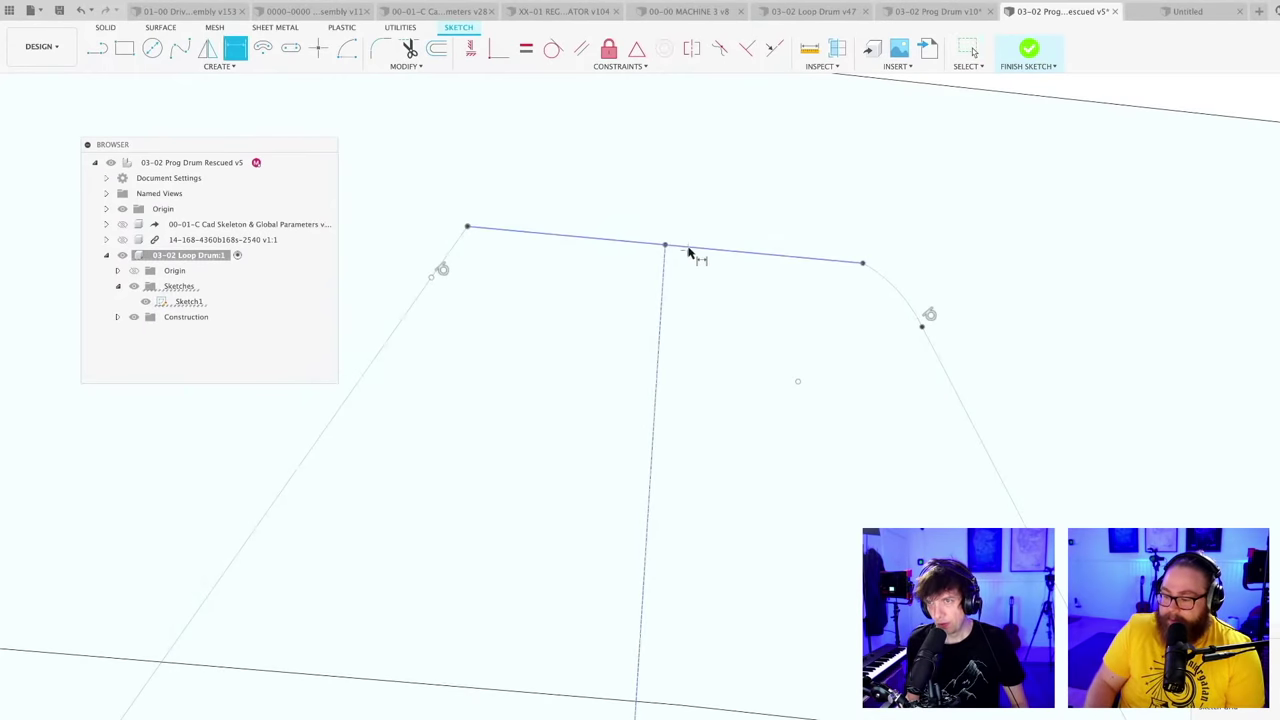
pyautogui.click(689, 252)
pyautogui.click(688, 273)
pyautogui.press('Return')
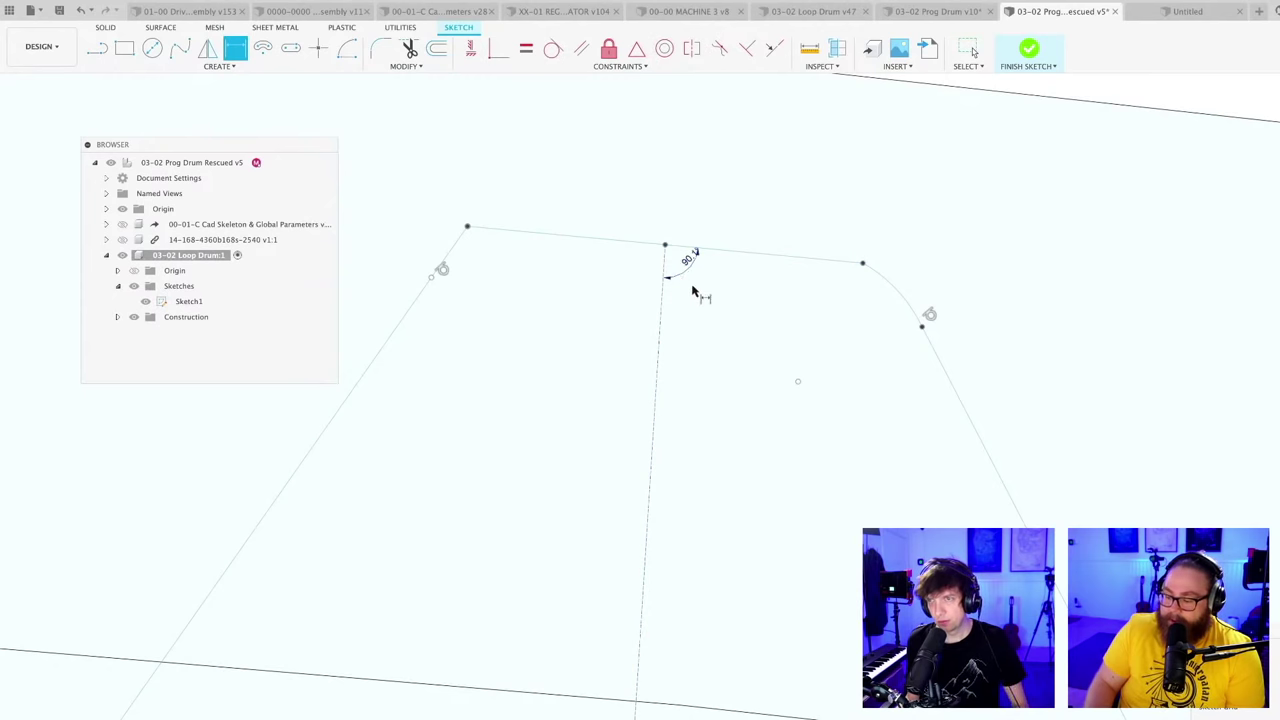
# Step: Dimension the part of the tooth's top line from the centreline point to the rounded corner
pyautogui.click(843, 269)
pyautogui.click(667, 247)
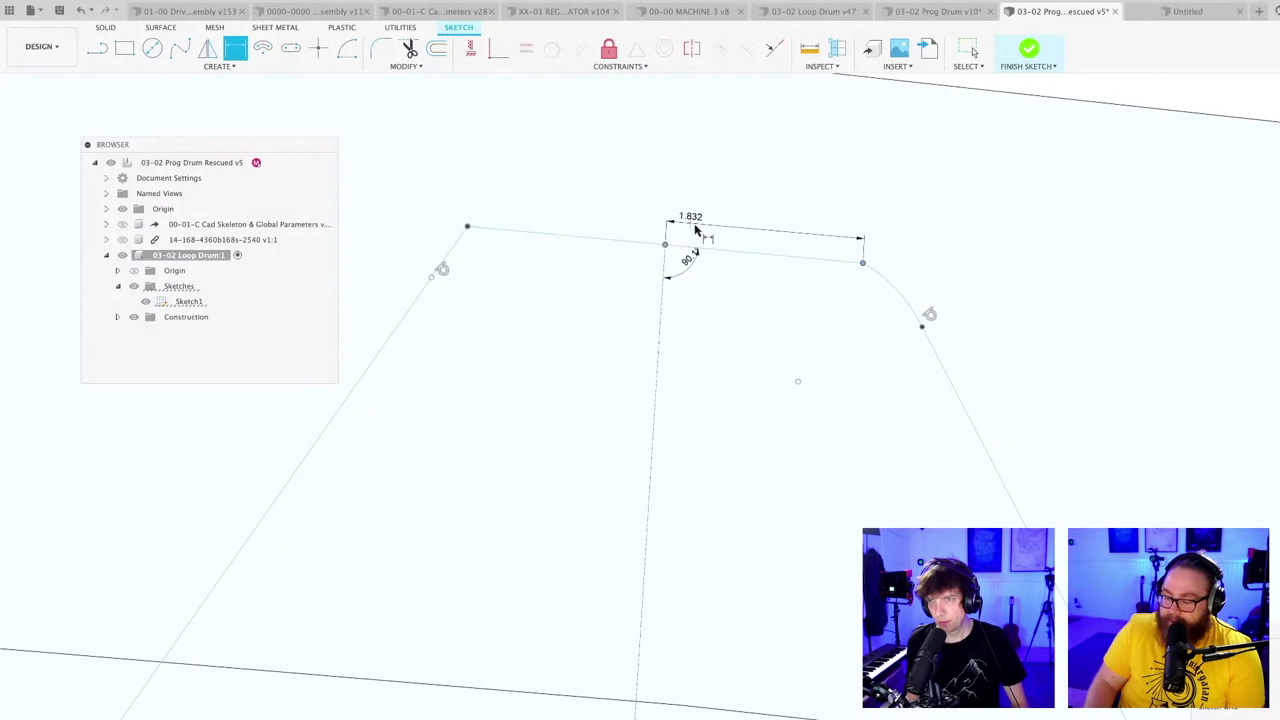
pyautogui.click(700, 238)
pyautogui.press('Escape')
# Step: Dimension the remaining half of the tooth's top line, from the opposite corner point to the centreline point
pyautogui.press('d')
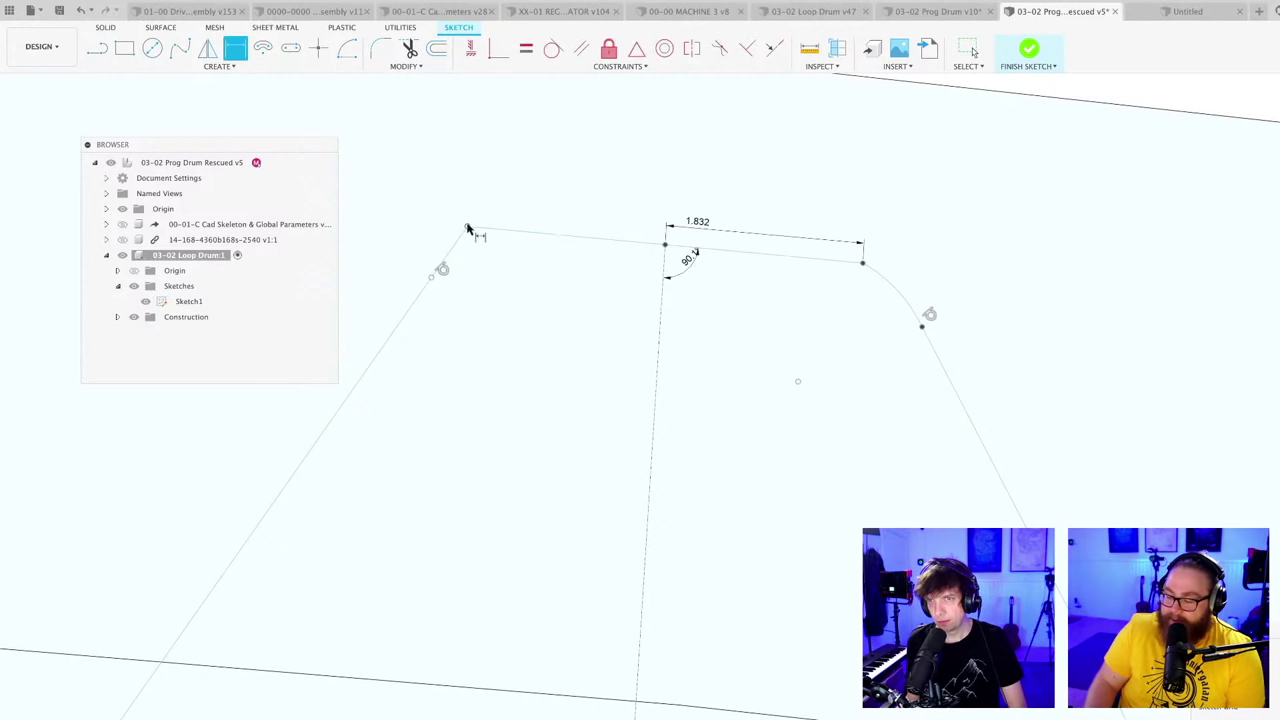
pyautogui.click(467, 228)
pyautogui.click(665, 245)
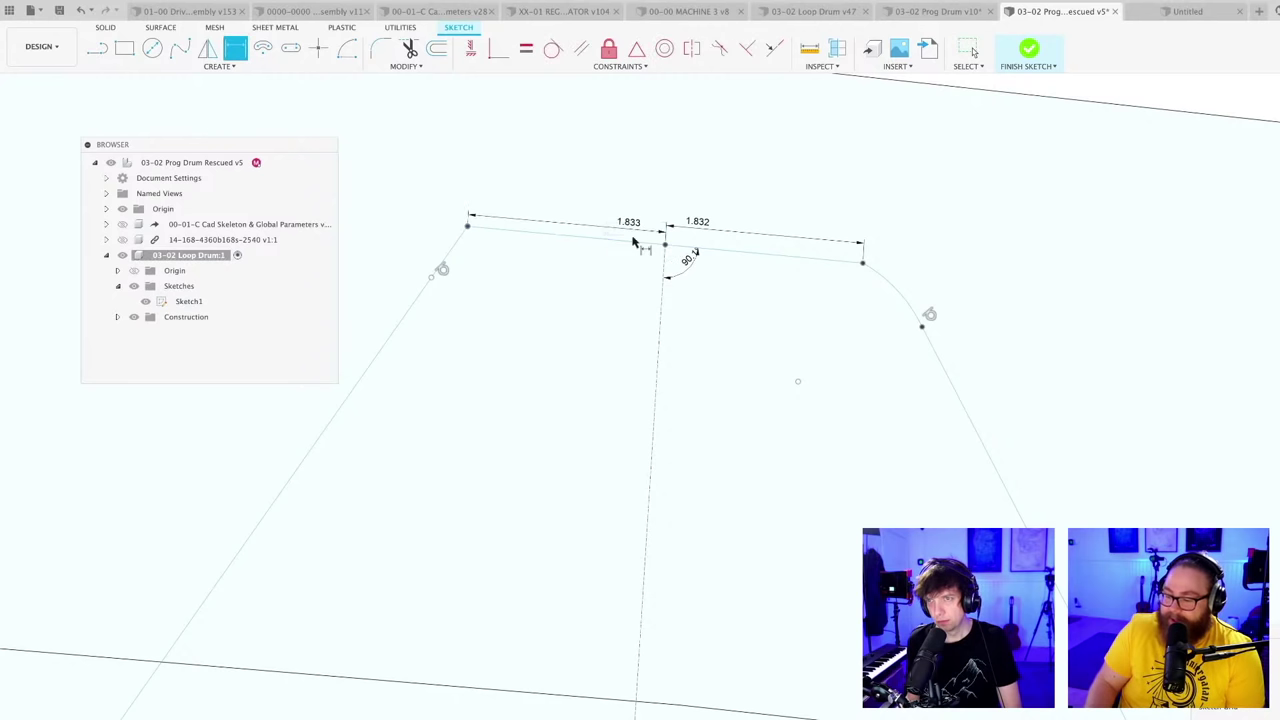
pyautogui.scroll(-4, 680, 285)
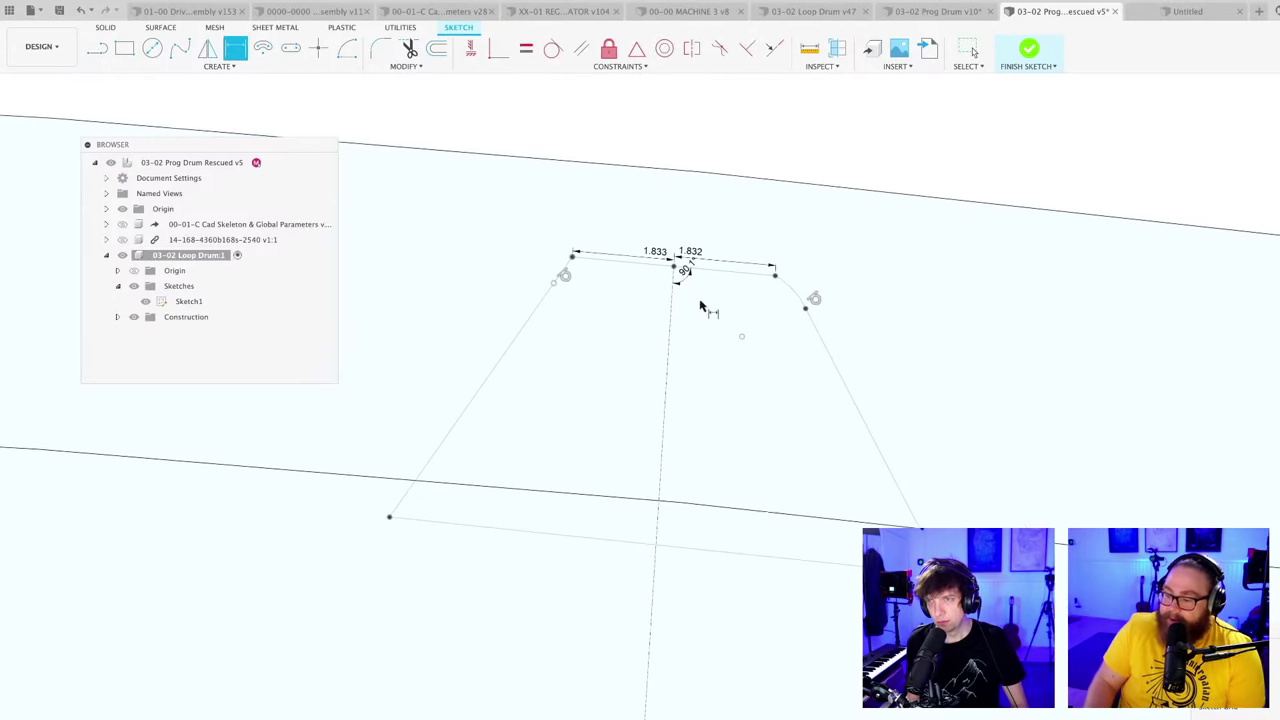
pyautogui.scroll(3, 699, 331)
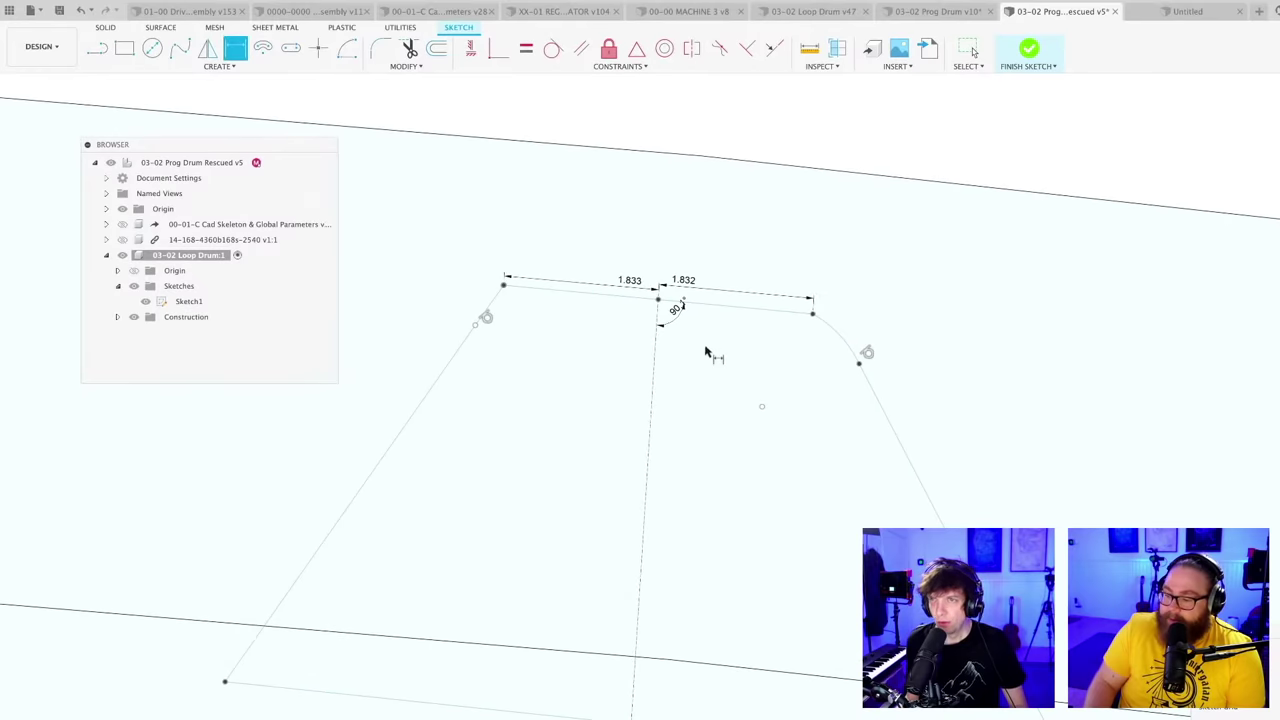
pyautogui.moveTo(710, 358); pyautogui.dragTo(720, 385, button='middle')
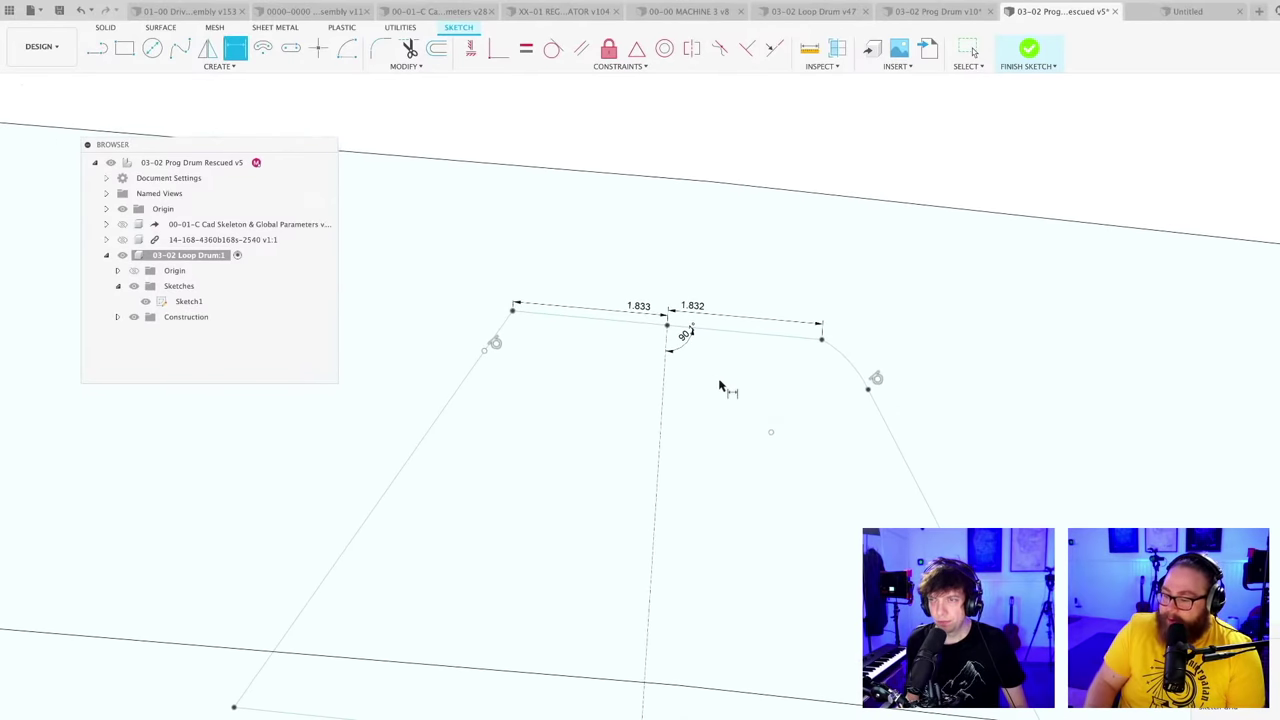
pyautogui.scroll(1, 720, 387)
pyautogui.scroll(-2, 719, 386)
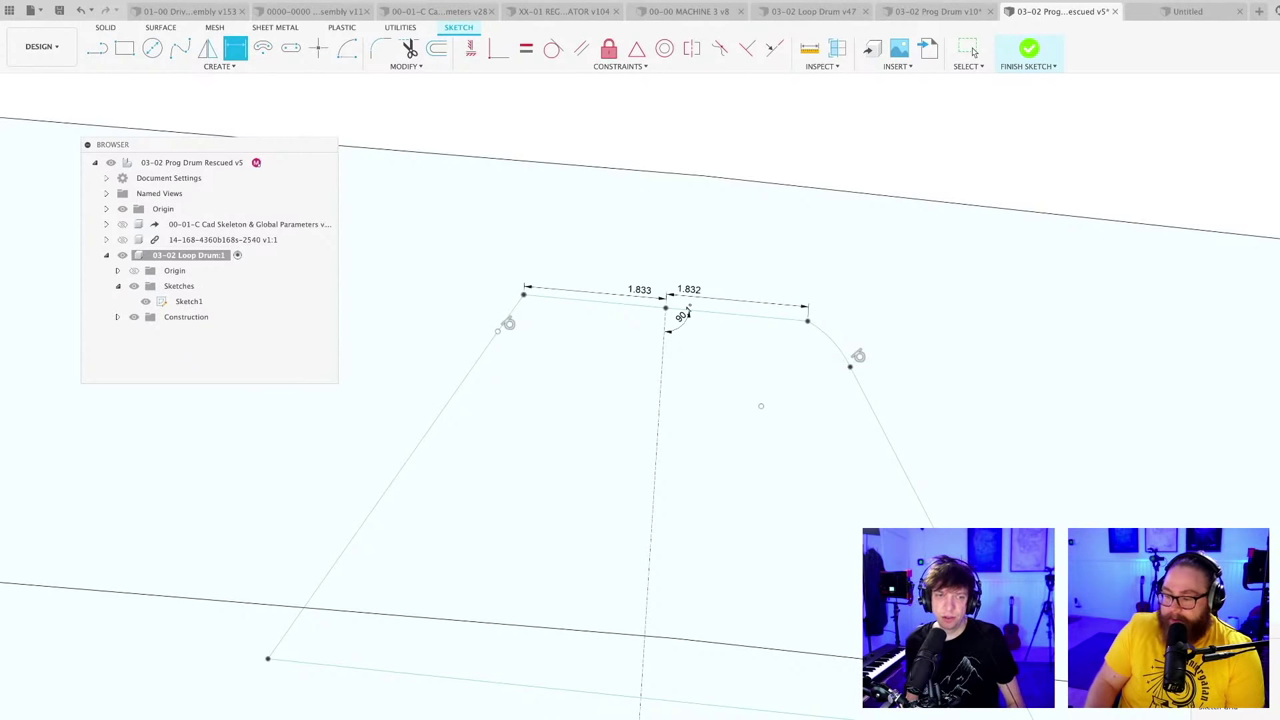
pyautogui.press('Escape')
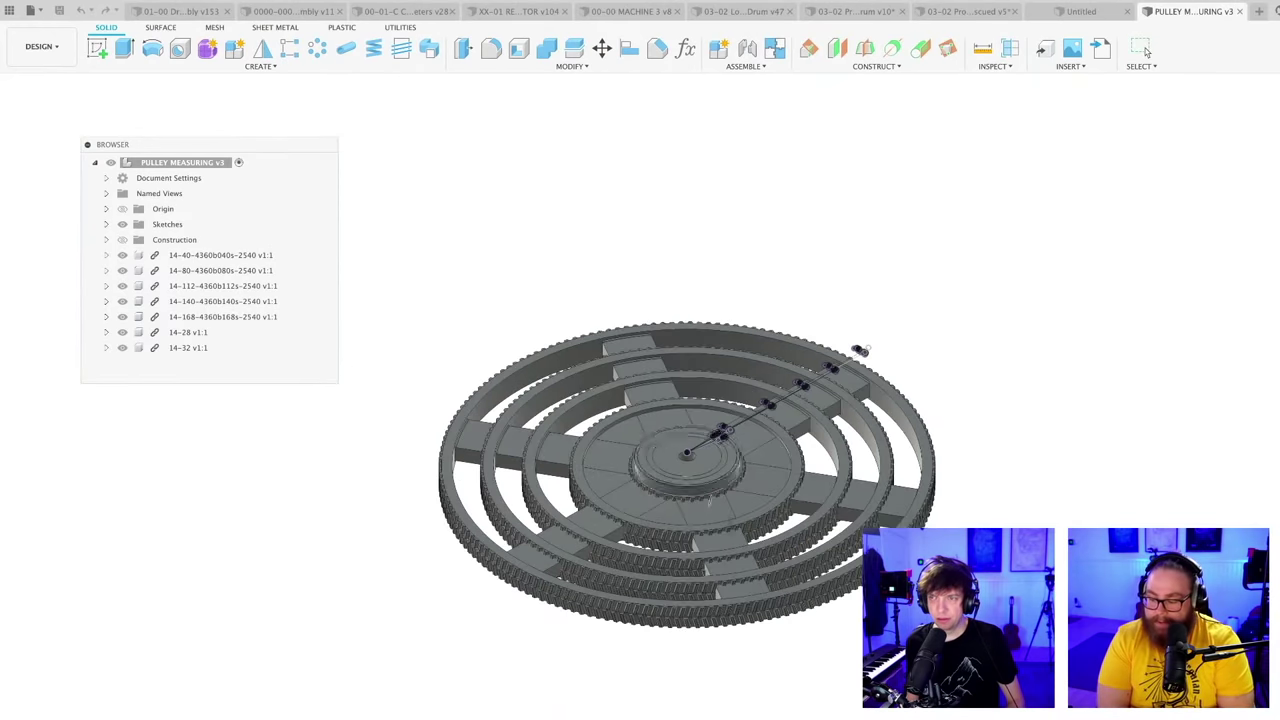
# Step: Examine the tooth profile sketches on the pulley rims in the PULLEY MEASURING design
pyautogui.keyDown('shift'); pyautogui.moveTo(709, 500); pyautogui.dragTo(749, 529, button='middle'); pyautogui.keyUp('shift')
pyautogui.moveTo(797, 474); pyautogui.dragTo(717, 530, button='middle')
pyautogui.scroll(3, 740, 354)
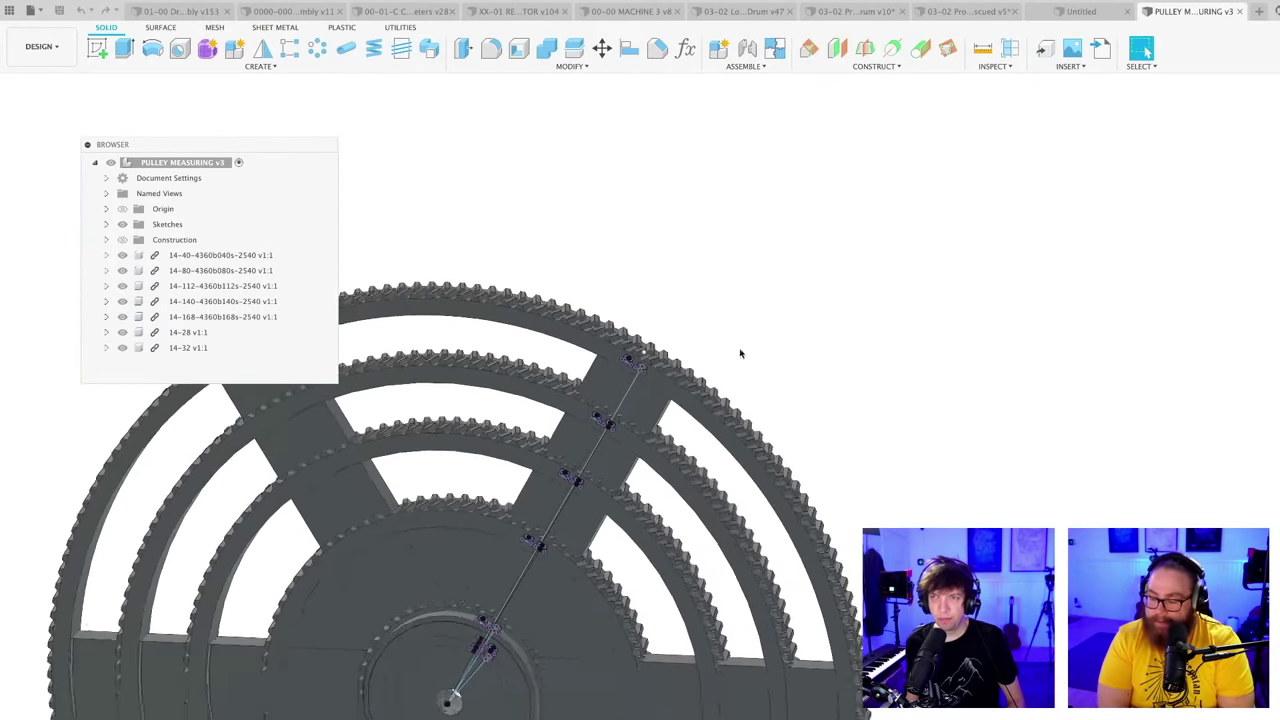
pyautogui.scroll(8, 740, 353)
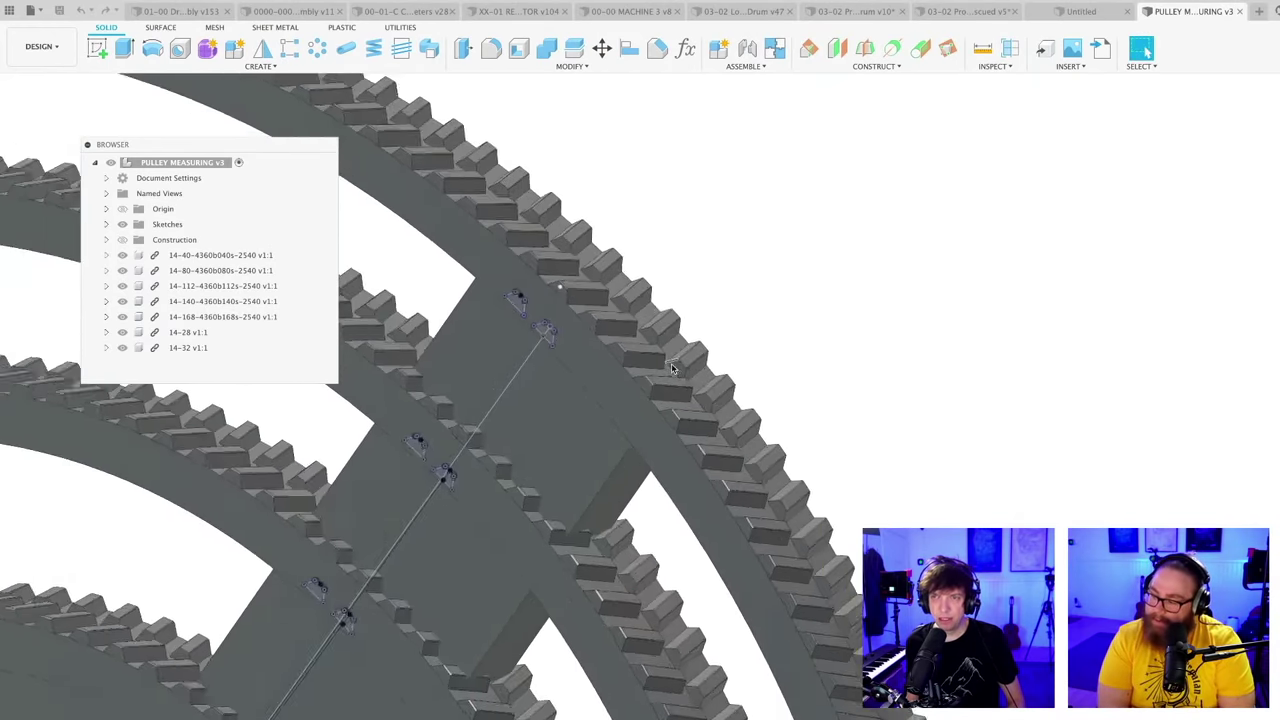
pyautogui.scroll(4, 672, 369)
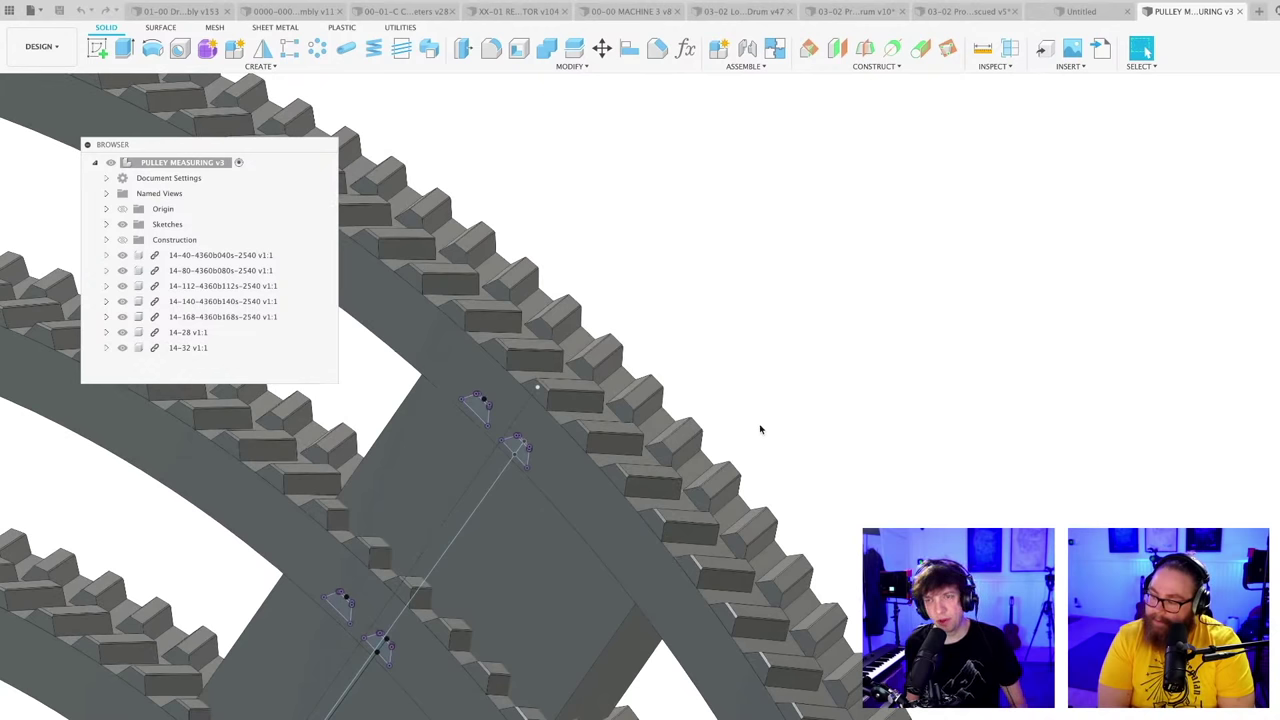
pyautogui.scroll(-8, 760, 430)
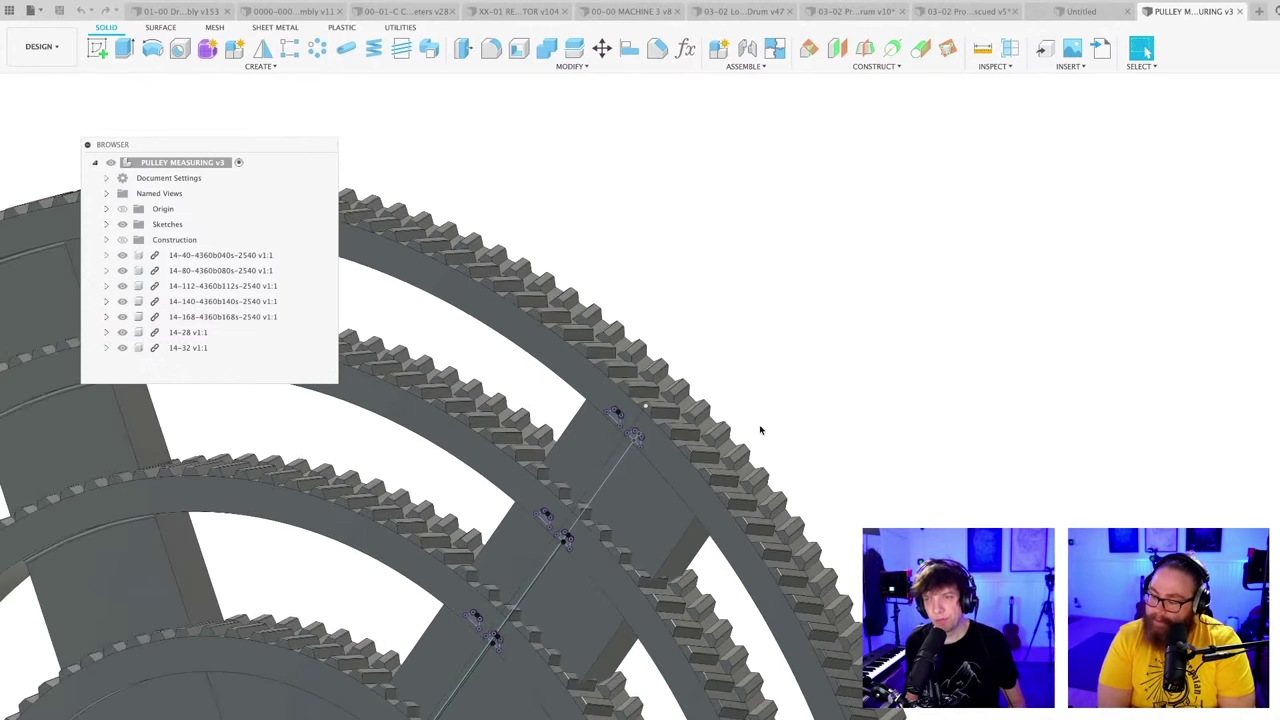
pyautogui.scroll(6, 757, 469)
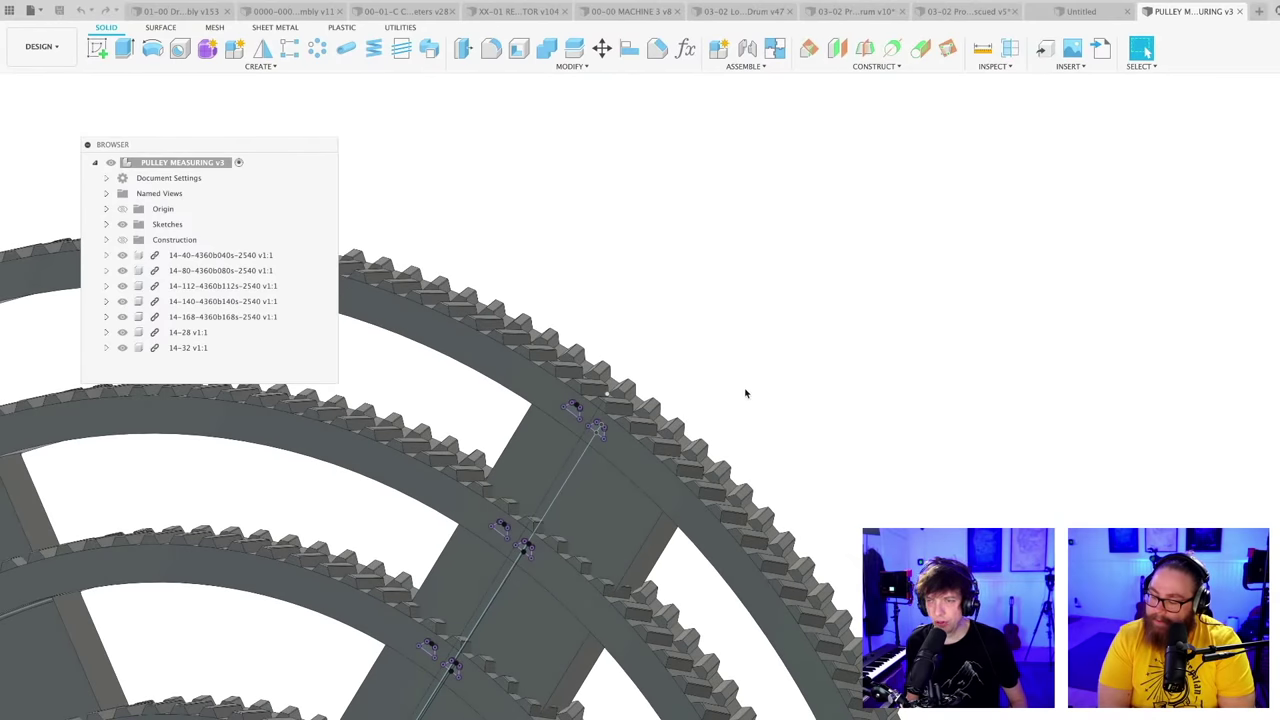
pyautogui.scroll(-6, 745, 399)
pyautogui.moveTo(744, 402); pyautogui.dragTo(718, 332, button='middle')
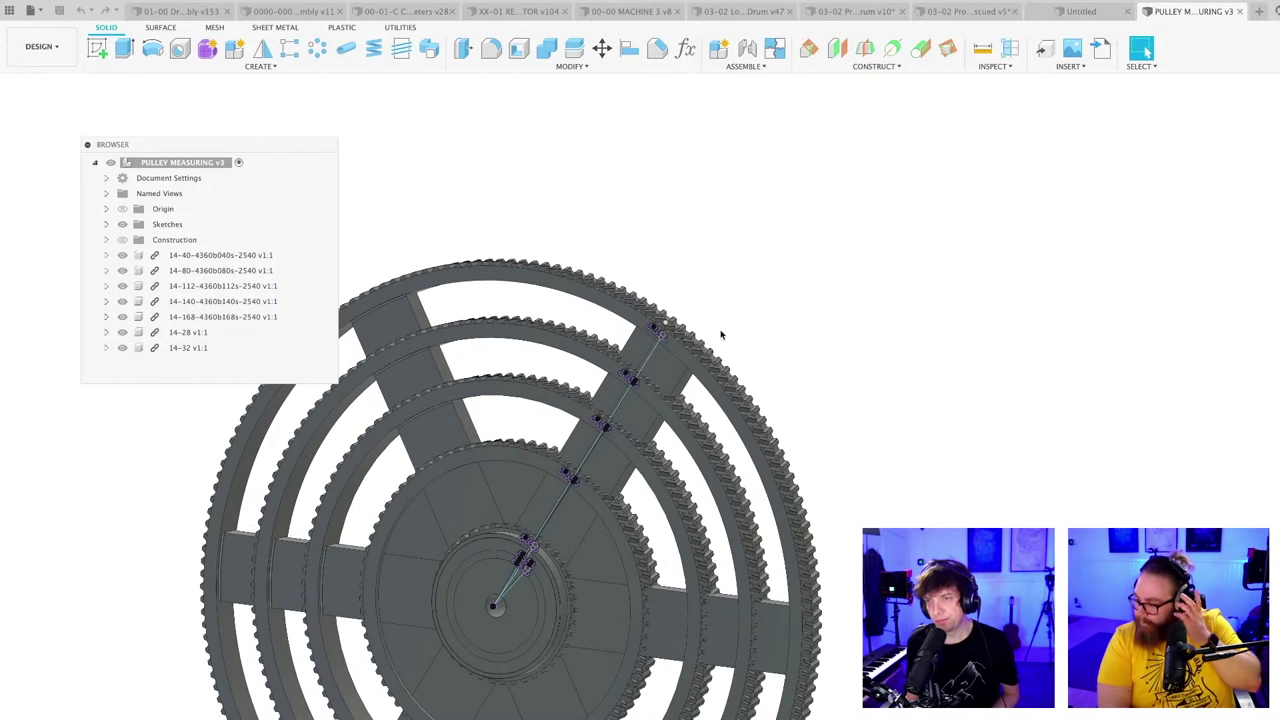
pyautogui.scroll(3, 718, 345)
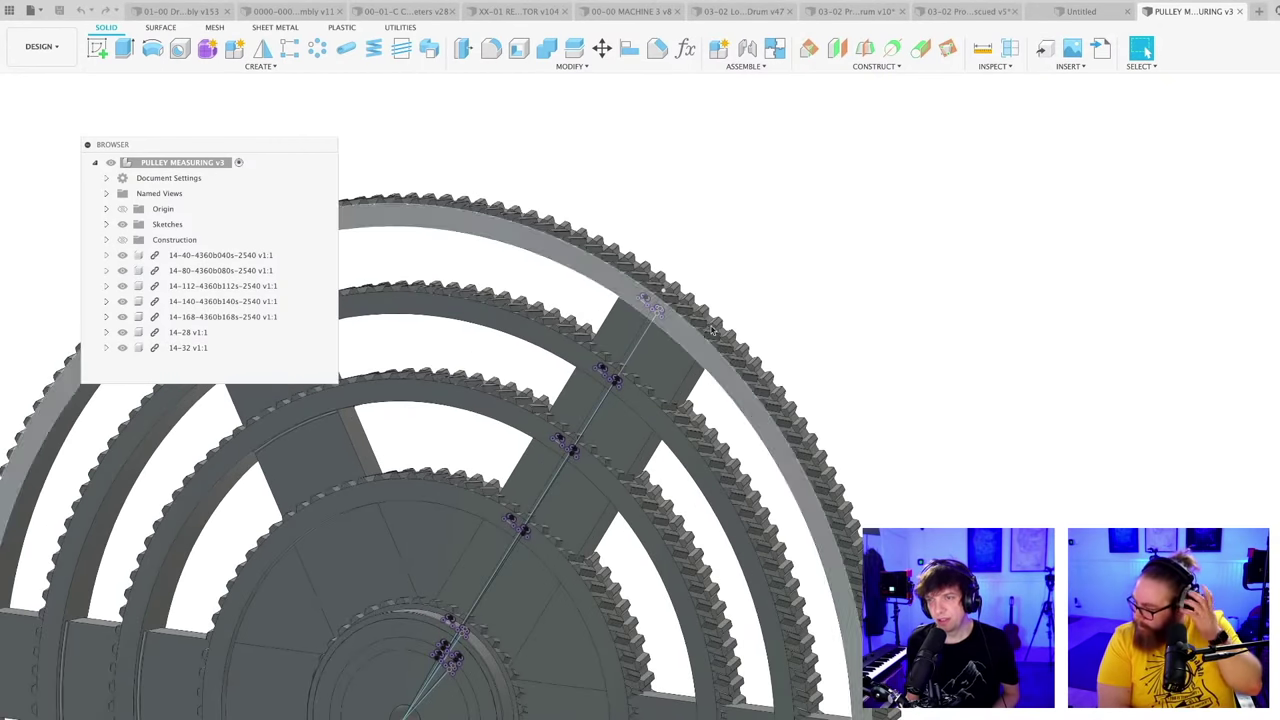
pyautogui.scroll(5, 700, 355)
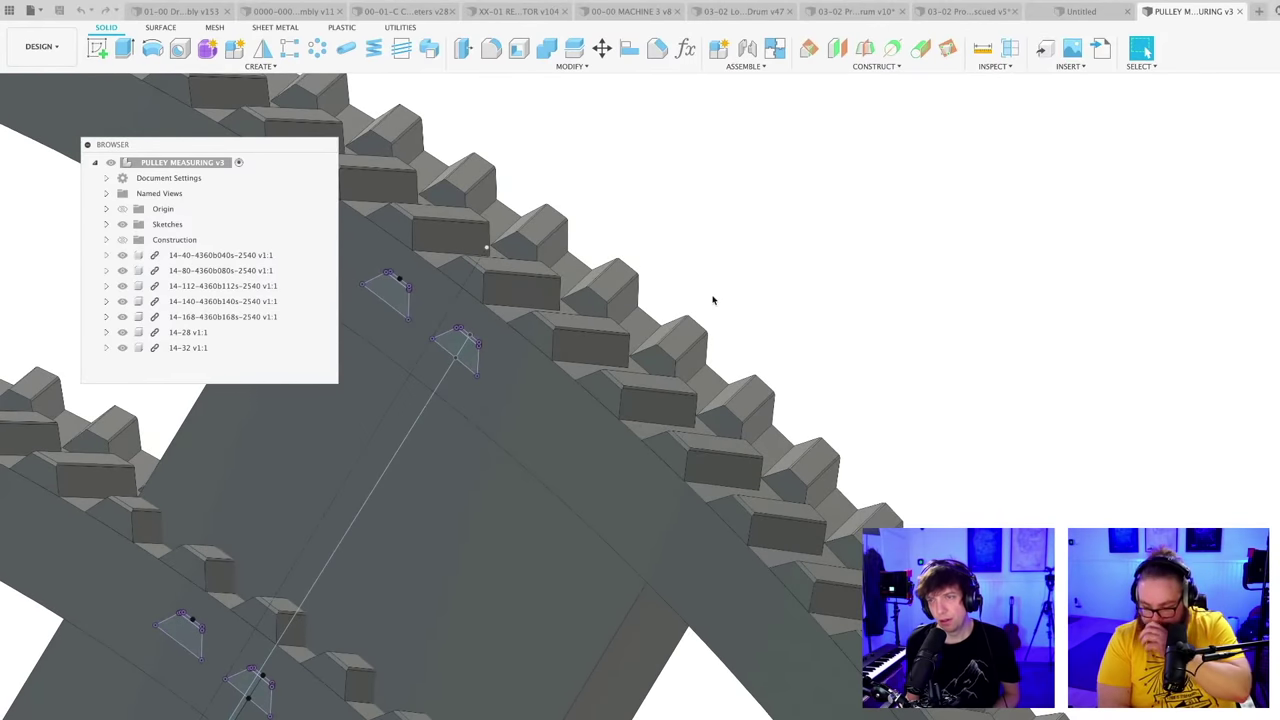
pyautogui.moveTo(710, 300); pyautogui.dragTo(670, 395, button='middle')
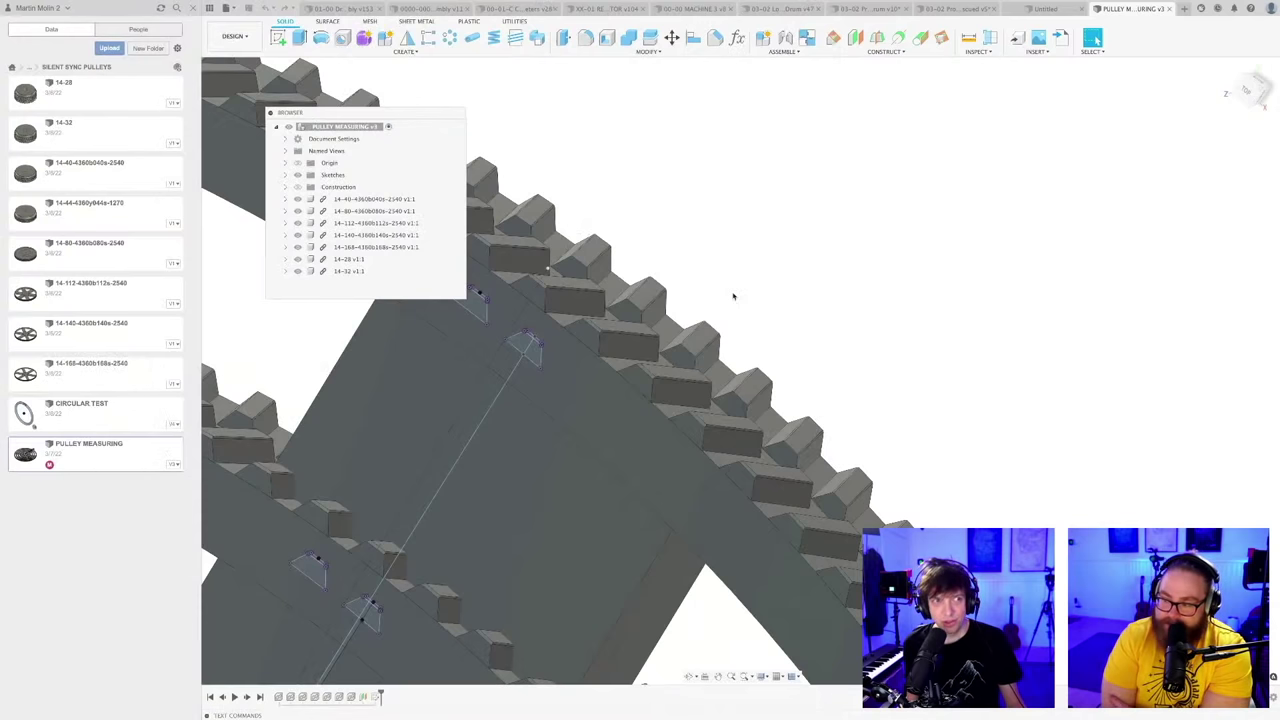
pyautogui.scroll(-10, 735, 292)
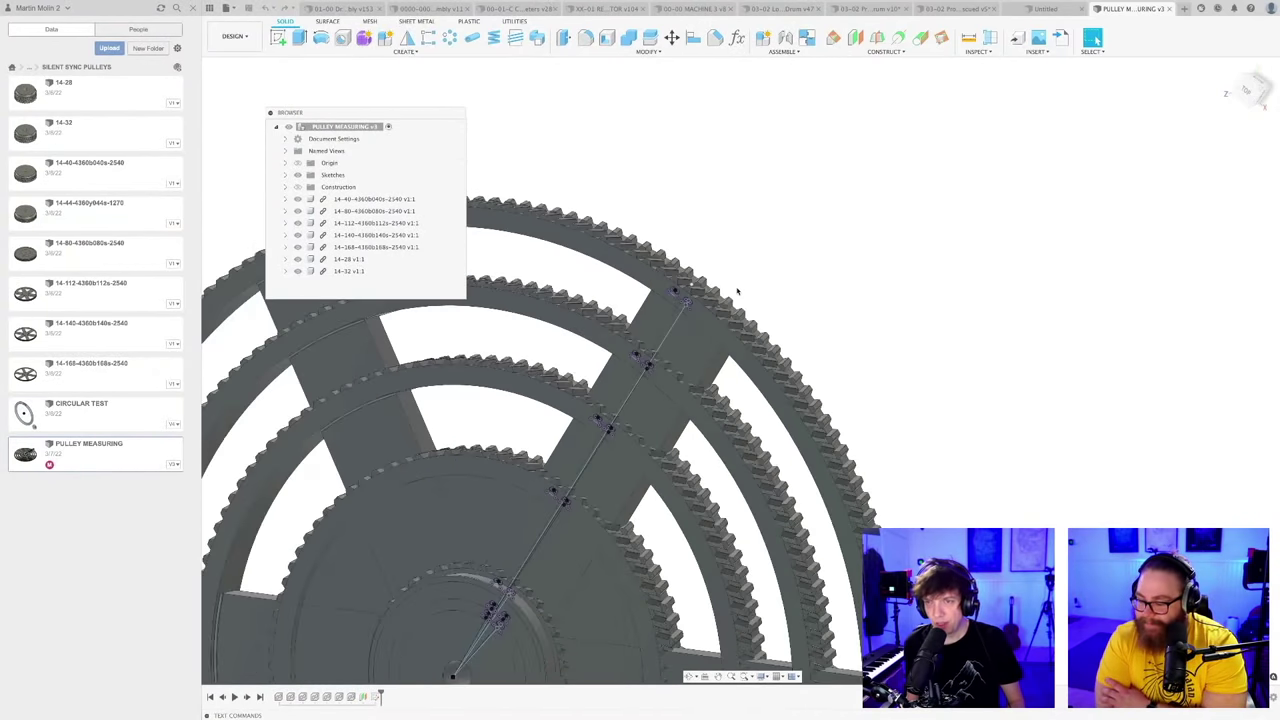
pyautogui.moveTo(773, 267); pyautogui.dragTo(938, 139, button='middle')
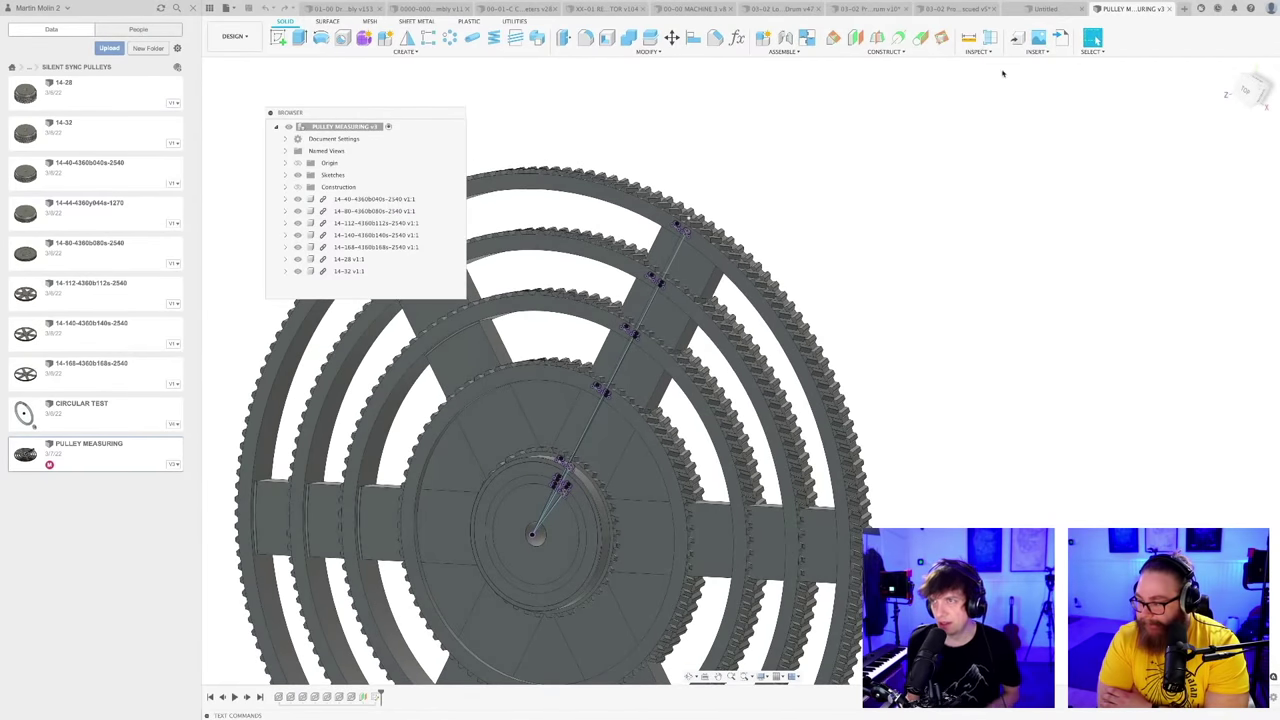
# Step: Switch back to the 03-02 Prog Drum Rescued design and delete the tooth's angle dimension and both top-line length dimensions
pyautogui.click(872, 9)
pyautogui.click(840, 9)
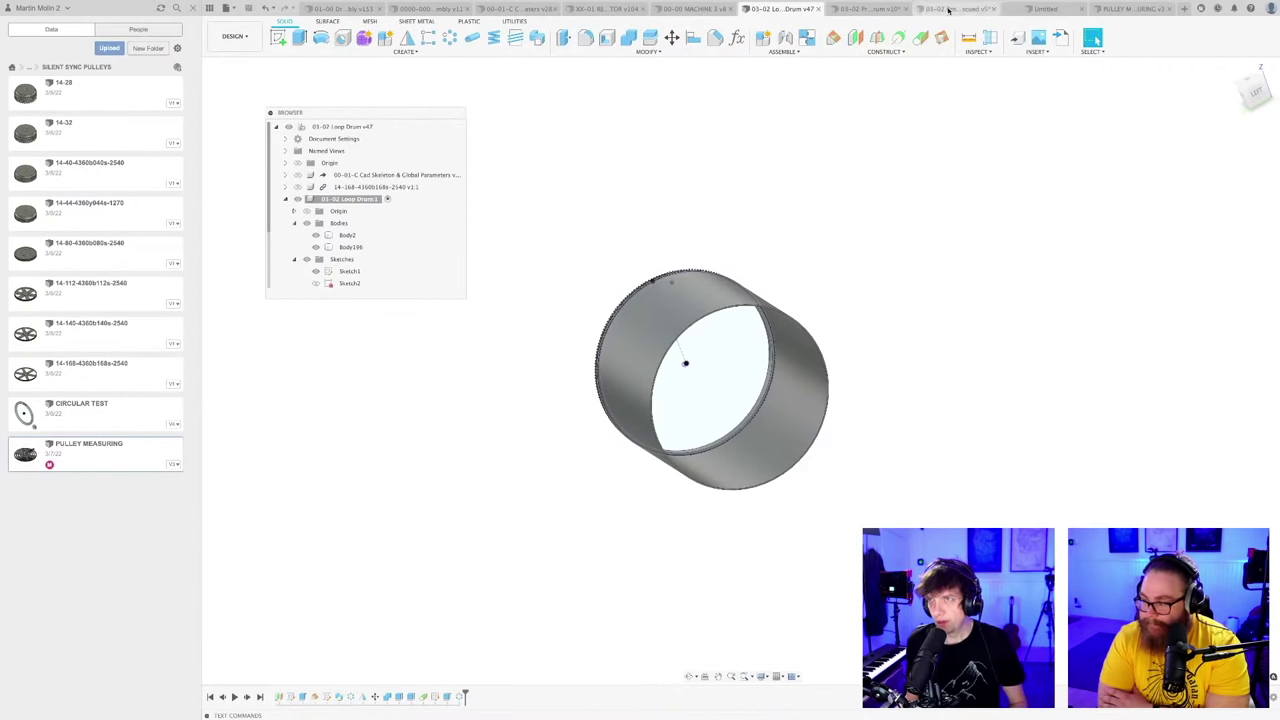
pyautogui.click(948, 9)
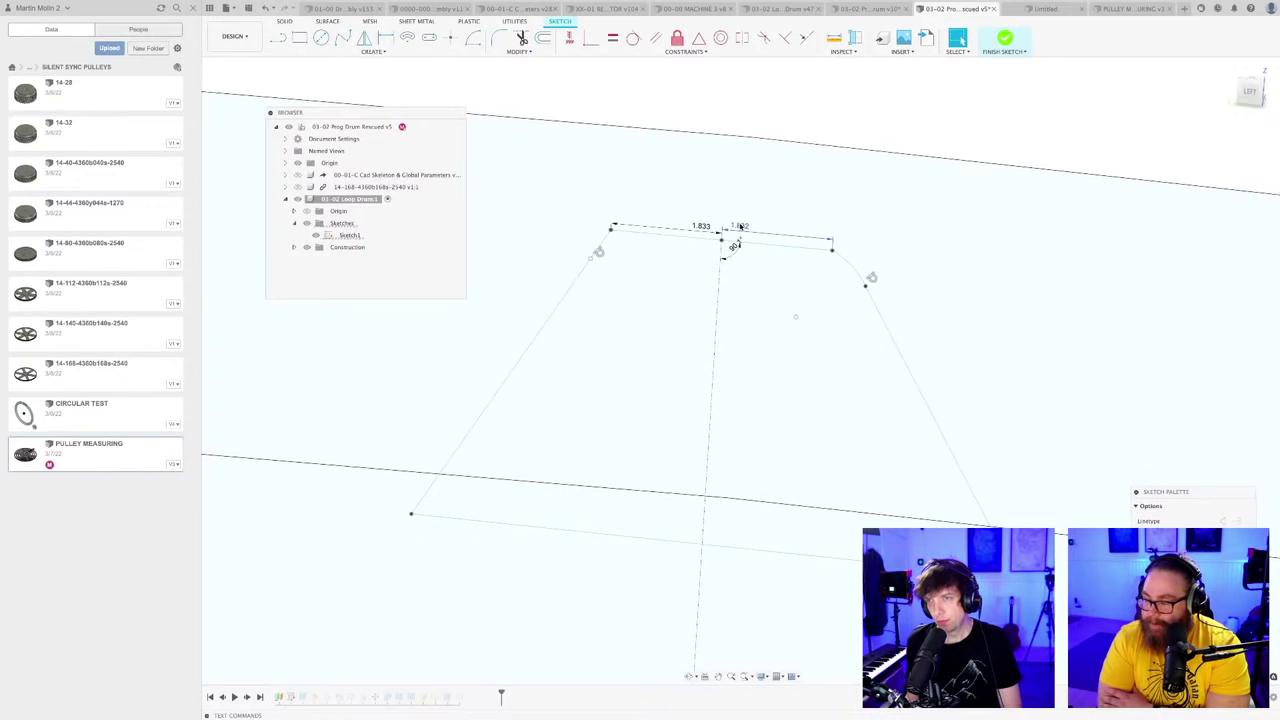
pyautogui.click(740, 227)
pyautogui.press('Delete')
pyautogui.click(733, 246)
pyautogui.press('Delete')
pyautogui.click(698, 228)
pyautogui.press('Delete')
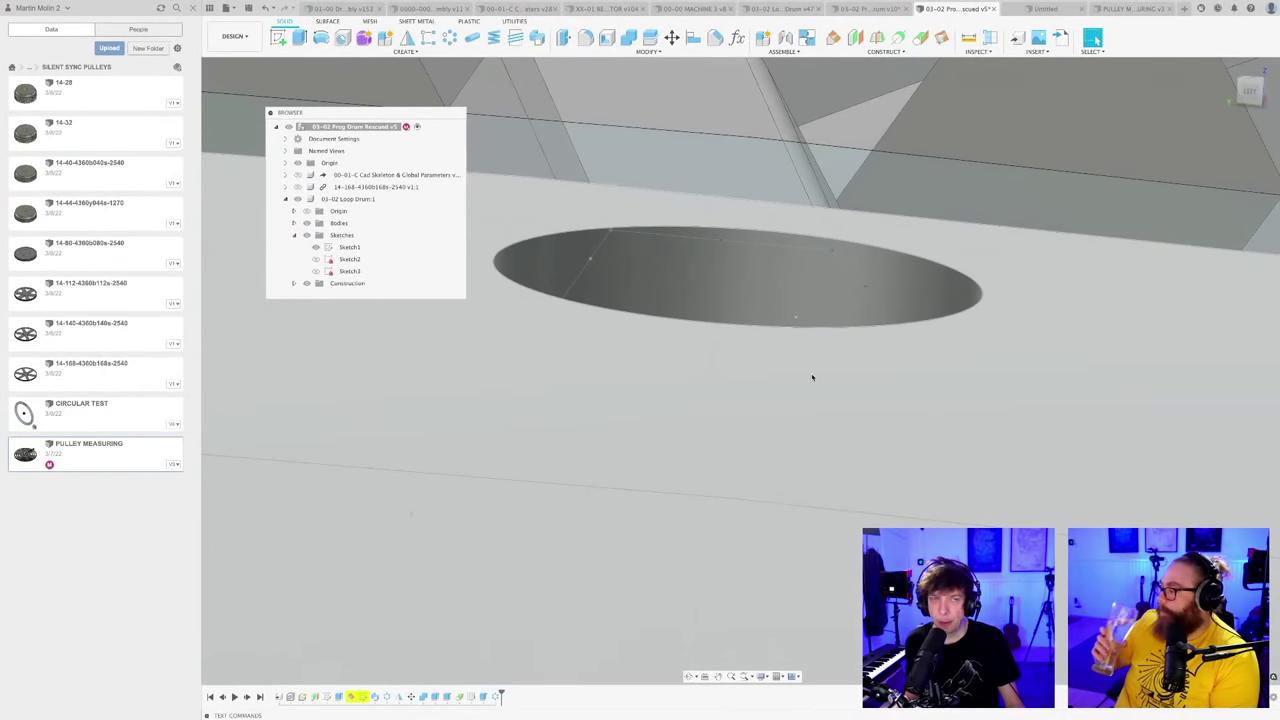
# Step: Reopen Sketch1 of the 03-02 Loop Drum component for editing
pyautogui.scroll(-5, 760, 370)
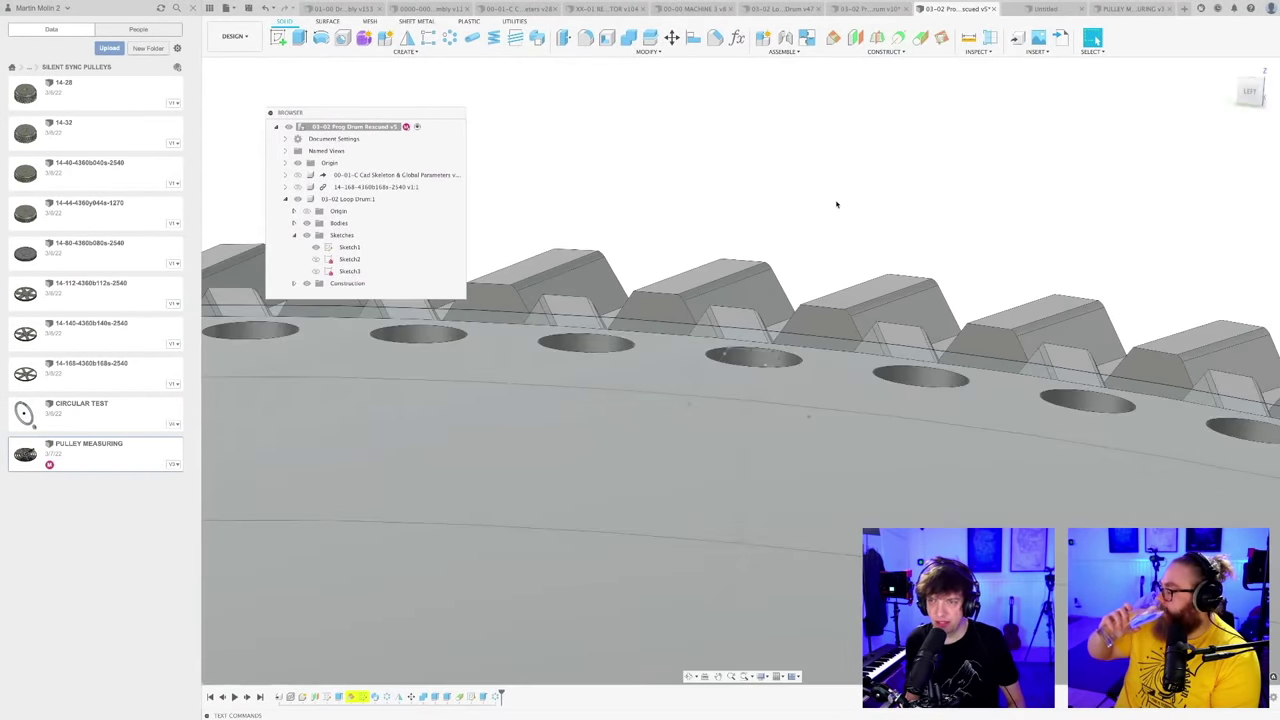
pyautogui.scroll(-4, 835, 207)
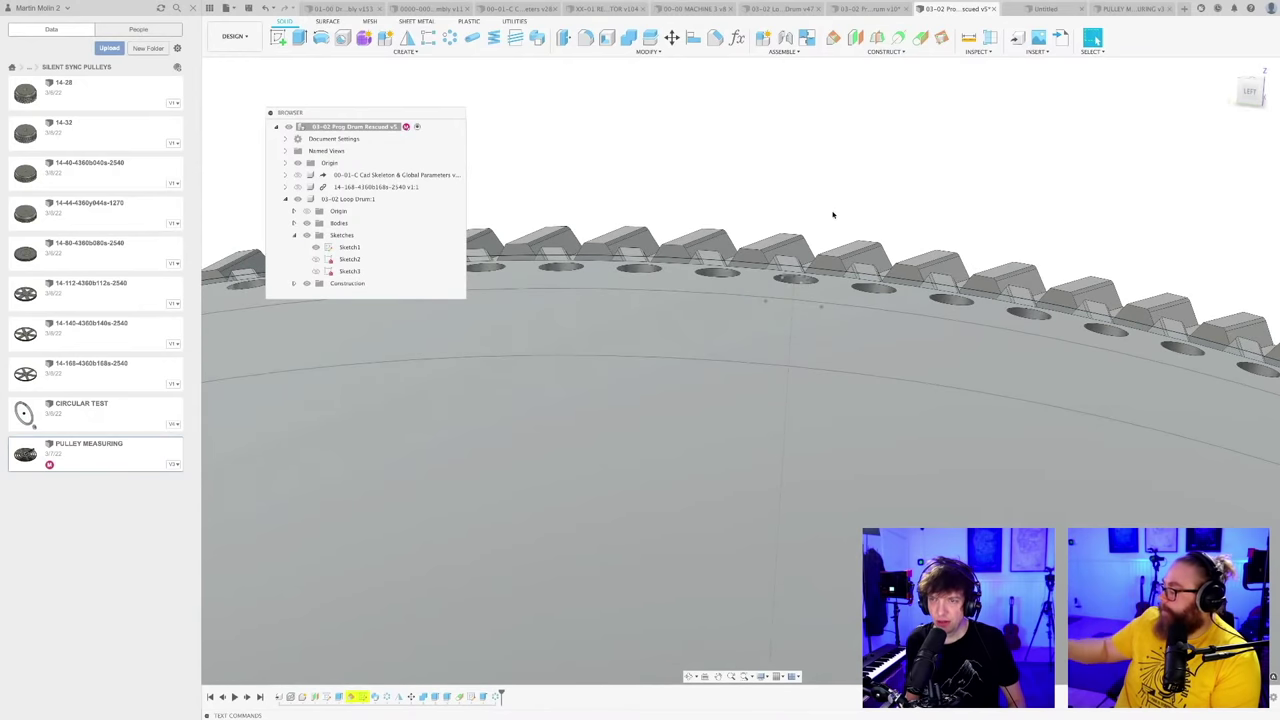
pyautogui.scroll(-5, 833, 214)
pyautogui.scroll(-6, 826, 270)
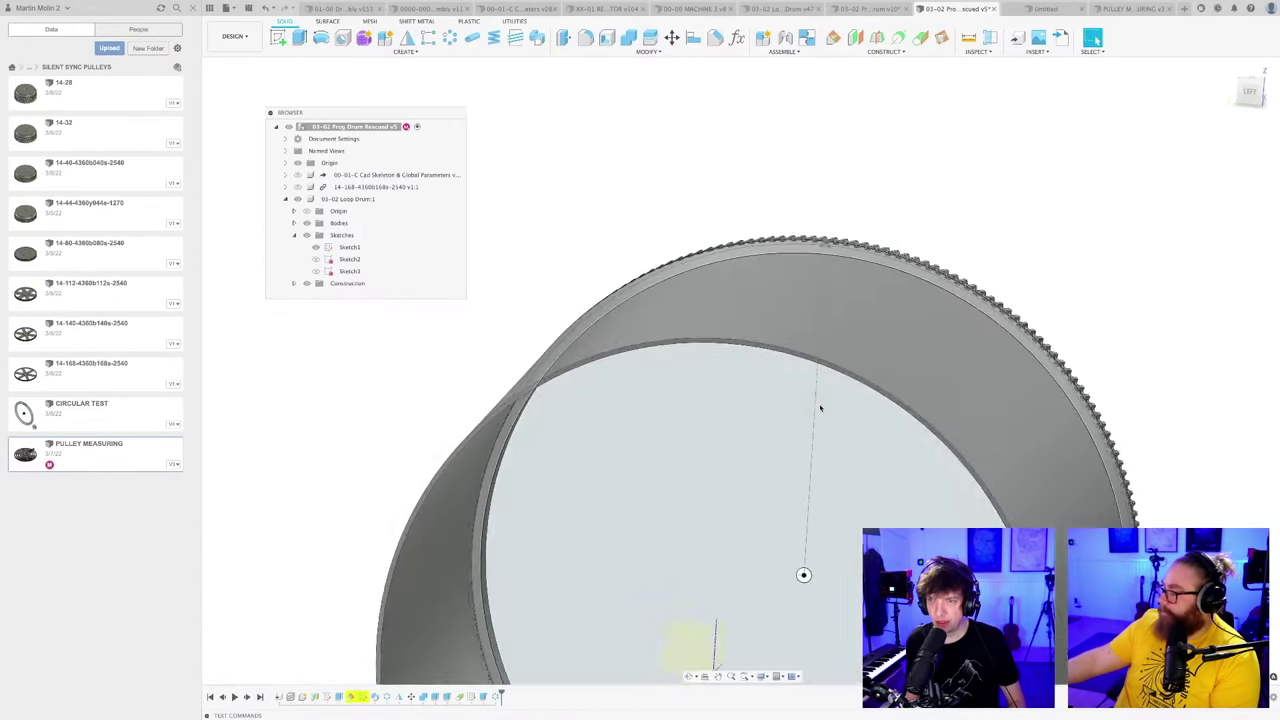
pyautogui.moveTo(820, 431); pyautogui.dragTo(700, 430, button='middle')
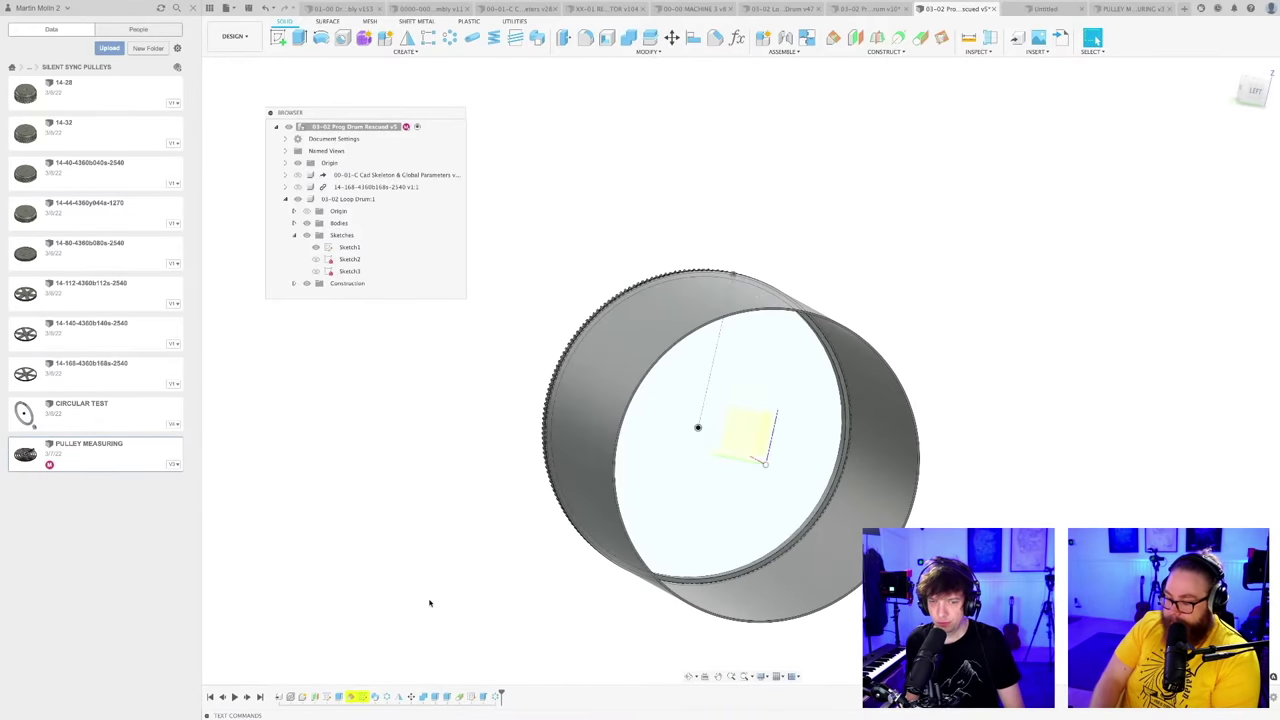
pyautogui.doubleClick(327, 697)
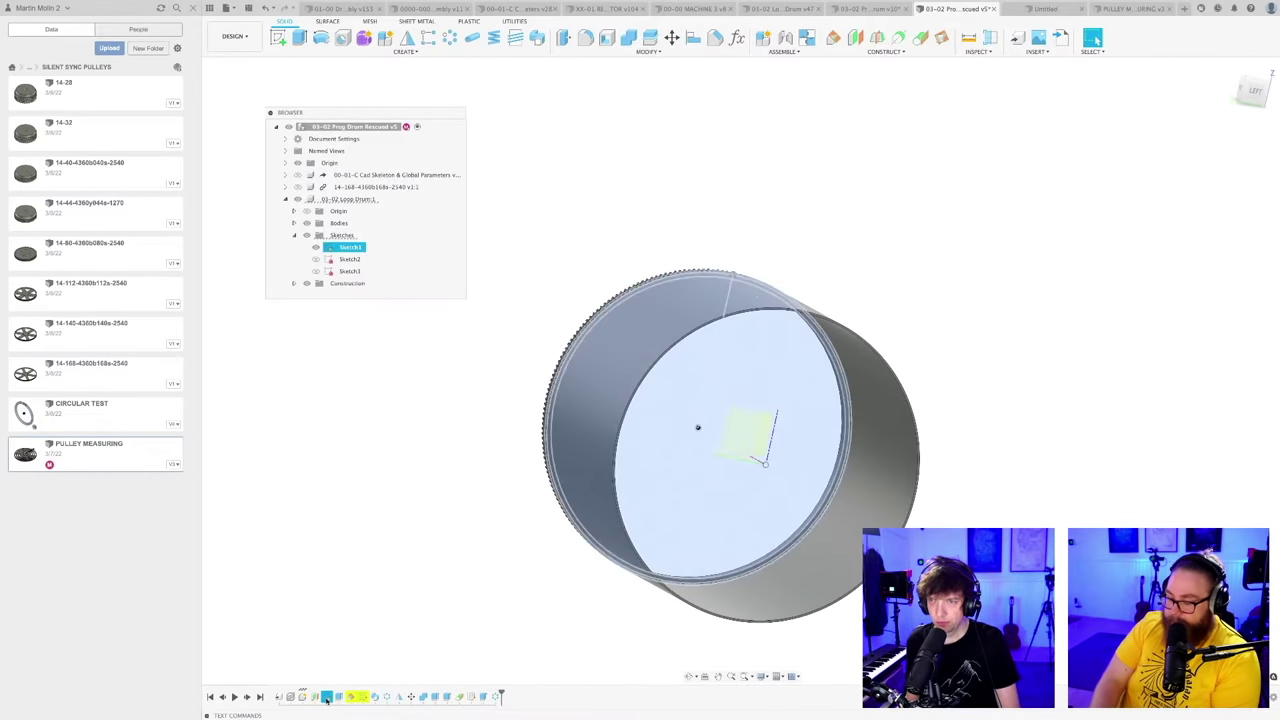
# Step: Apply the Fix constraint to the tooth outline's top, side and base lines and its corner geometry
pyautogui.scroll(5, 734, 337)
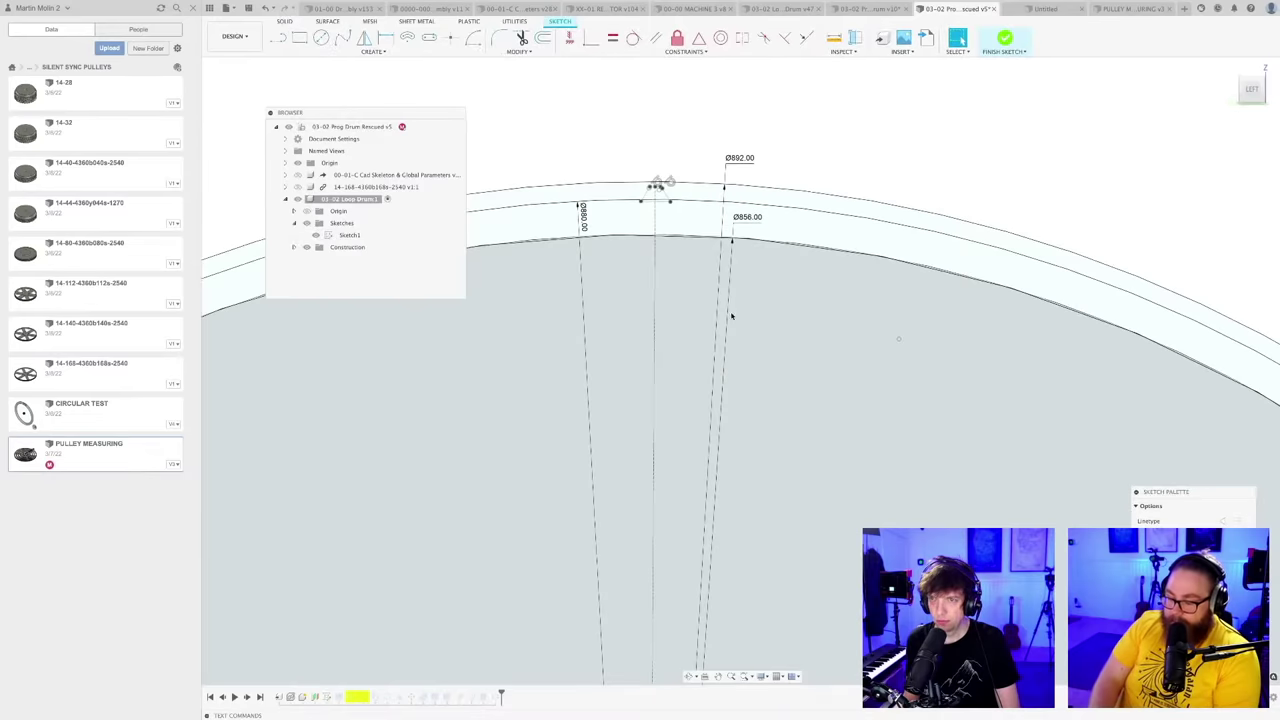
pyautogui.scroll(5, 685, 208)
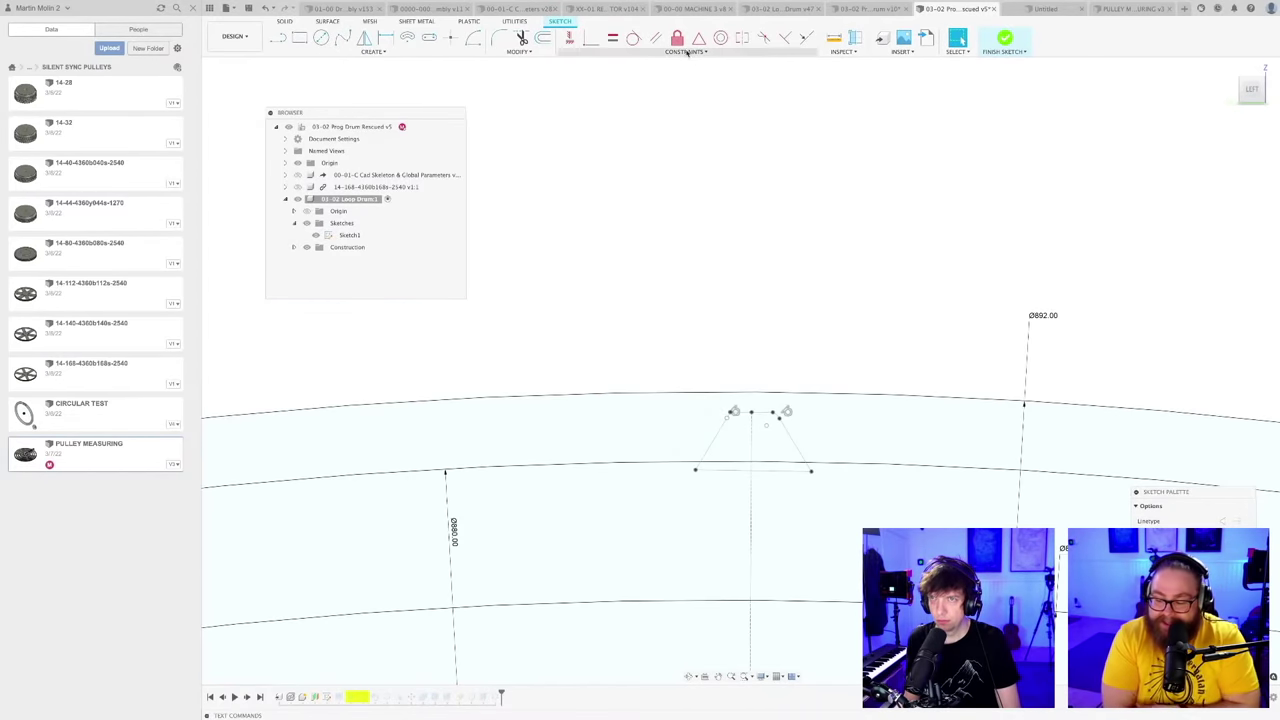
pyautogui.click(677, 38)
pyautogui.scroll(2, 748, 428)
pyautogui.click(750, 396)
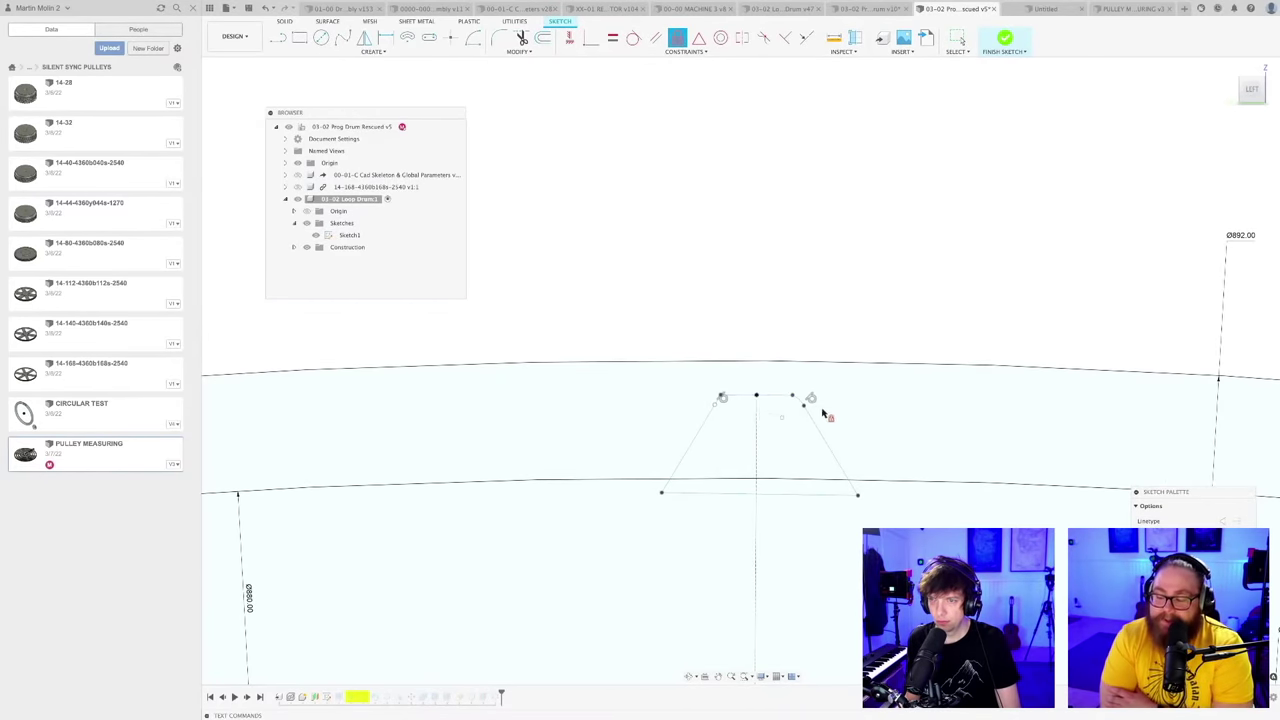
pyautogui.scroll(3, 815, 415)
pyautogui.click(840, 500)
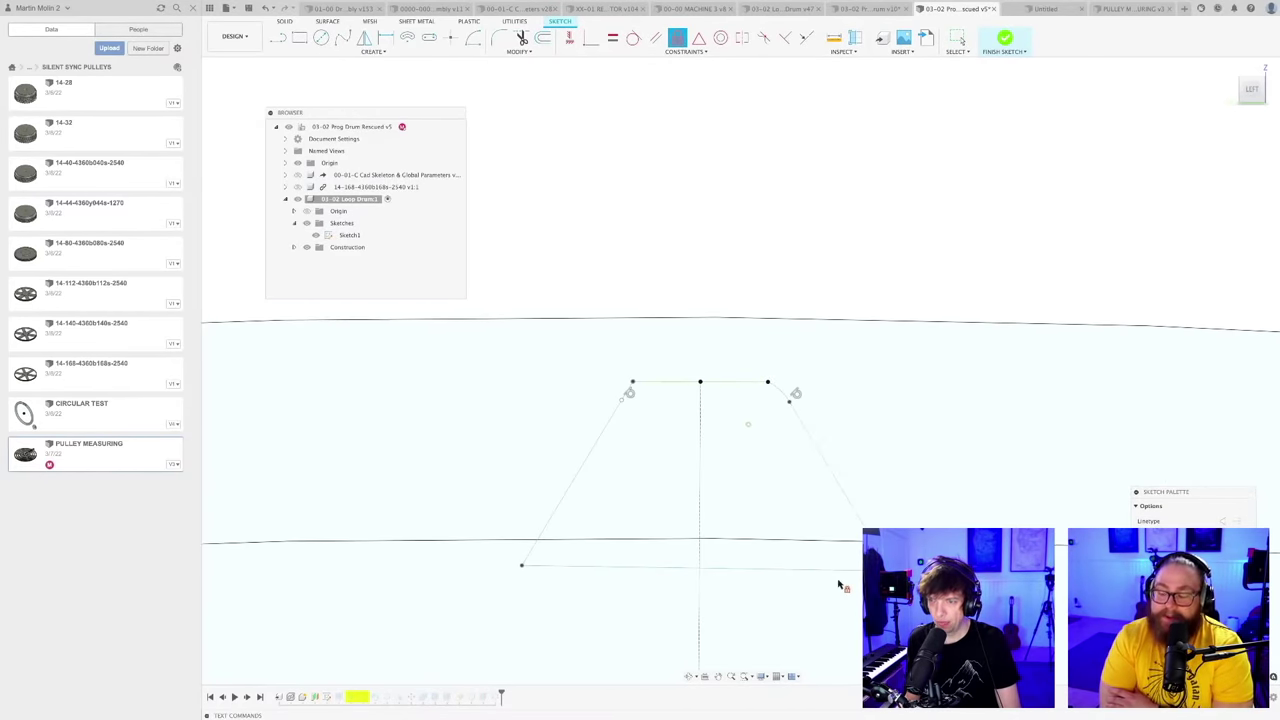
pyautogui.click(541, 568)
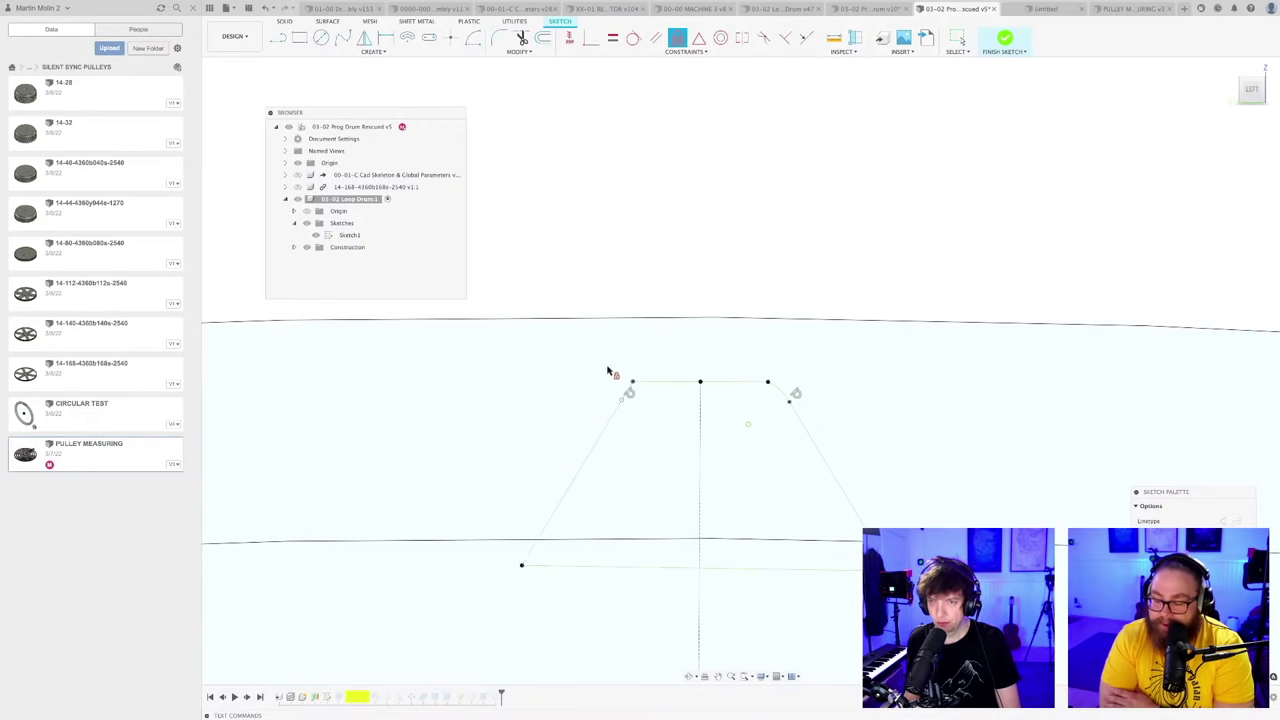
pyautogui.scroll(3, 612, 375)
pyautogui.scroll(-3, 723, 428)
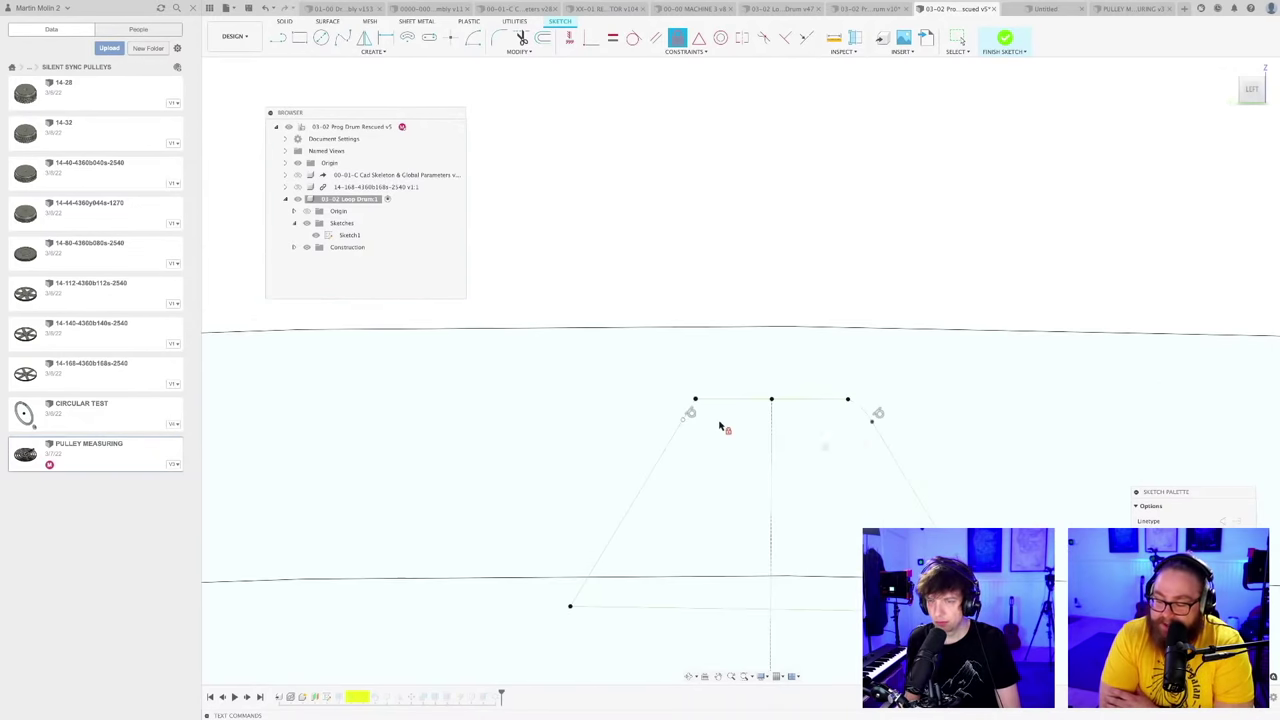
pyautogui.press('Escape')
pyautogui.scroll(-5, 719, 468)
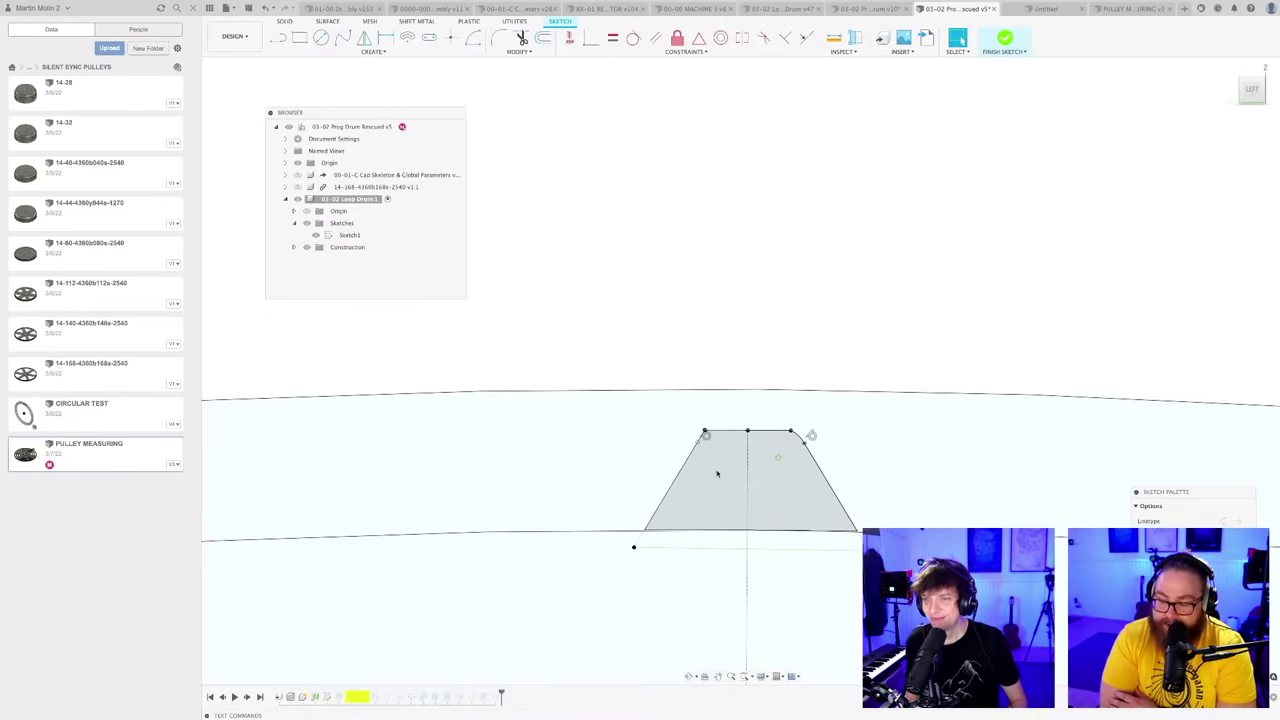
pyautogui.scroll(-5, 717, 489)
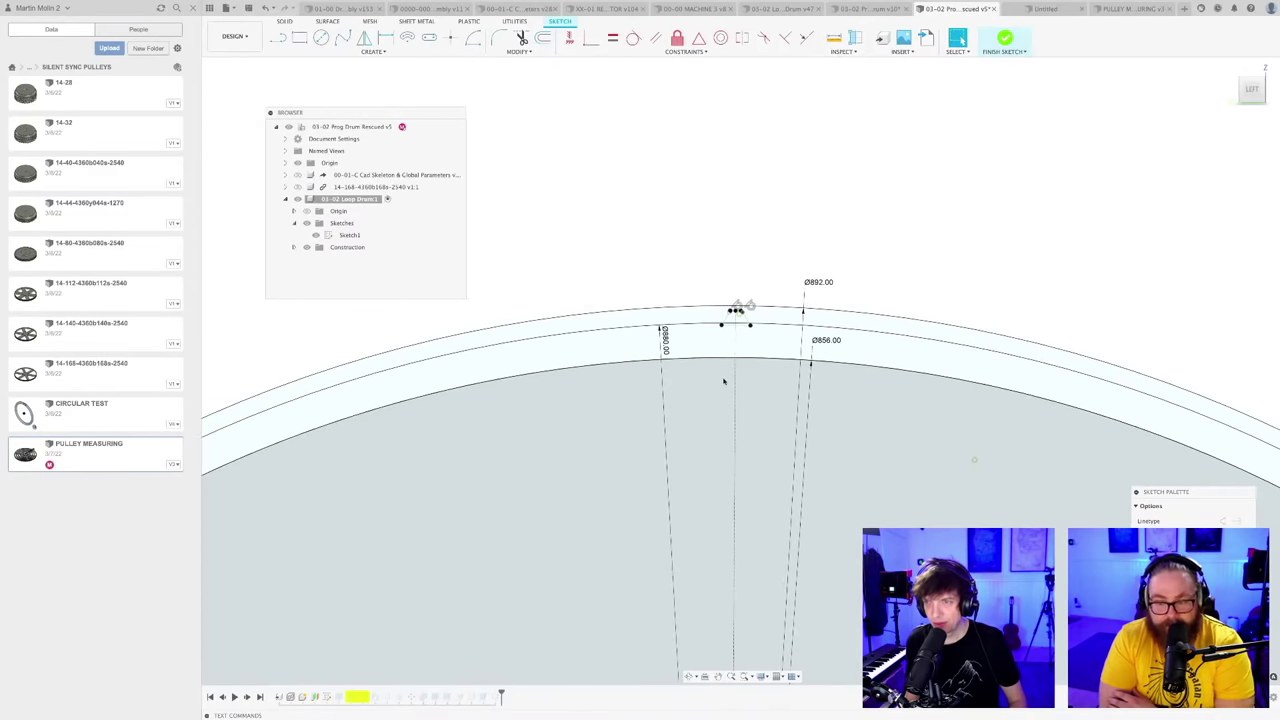
pyautogui.scroll(-5, 728, 384)
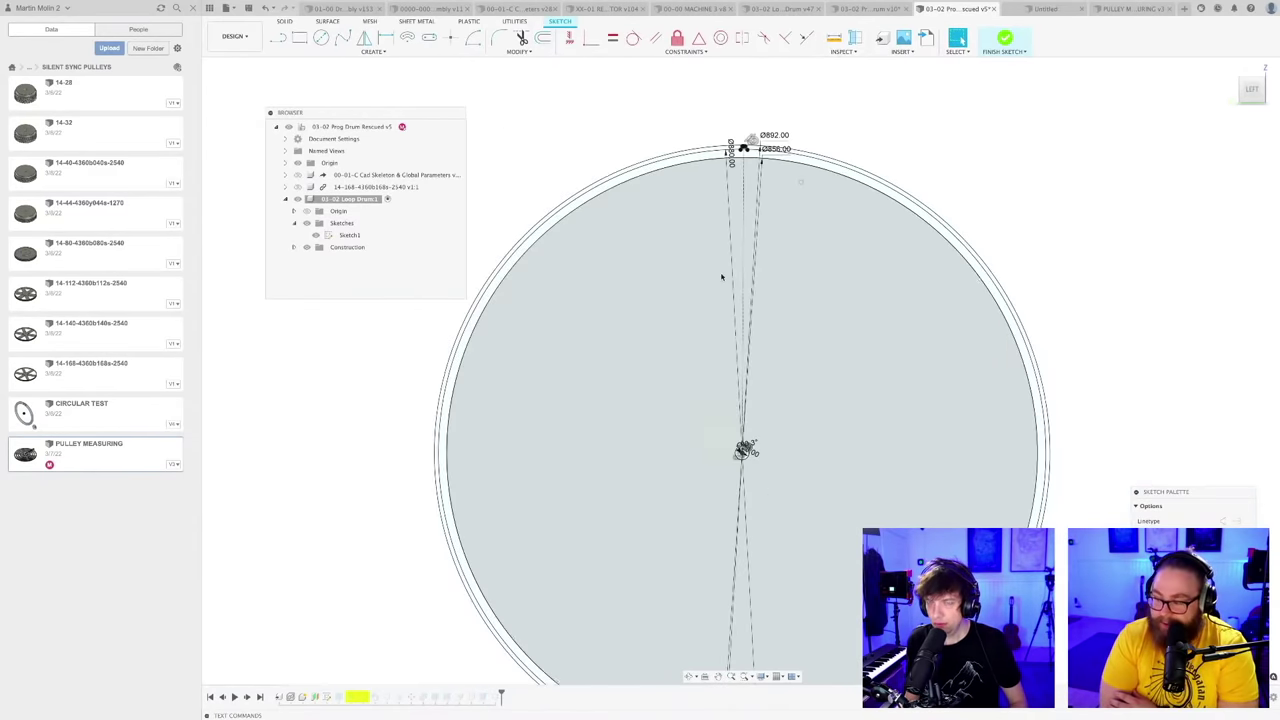
# Step: Finish editing Sketch1 with the full drum rebuilt and save the 03-02 Prog Drum Rescued design
pyautogui.moveTo(703, 450)
pyautogui.mouseDown(button='middle')
pyautogui.moveTo(757, 417)
pyautogui.moveTo(786, 417)
pyautogui.moveTo(729, 409)
pyautogui.mouseUp(button='middle')
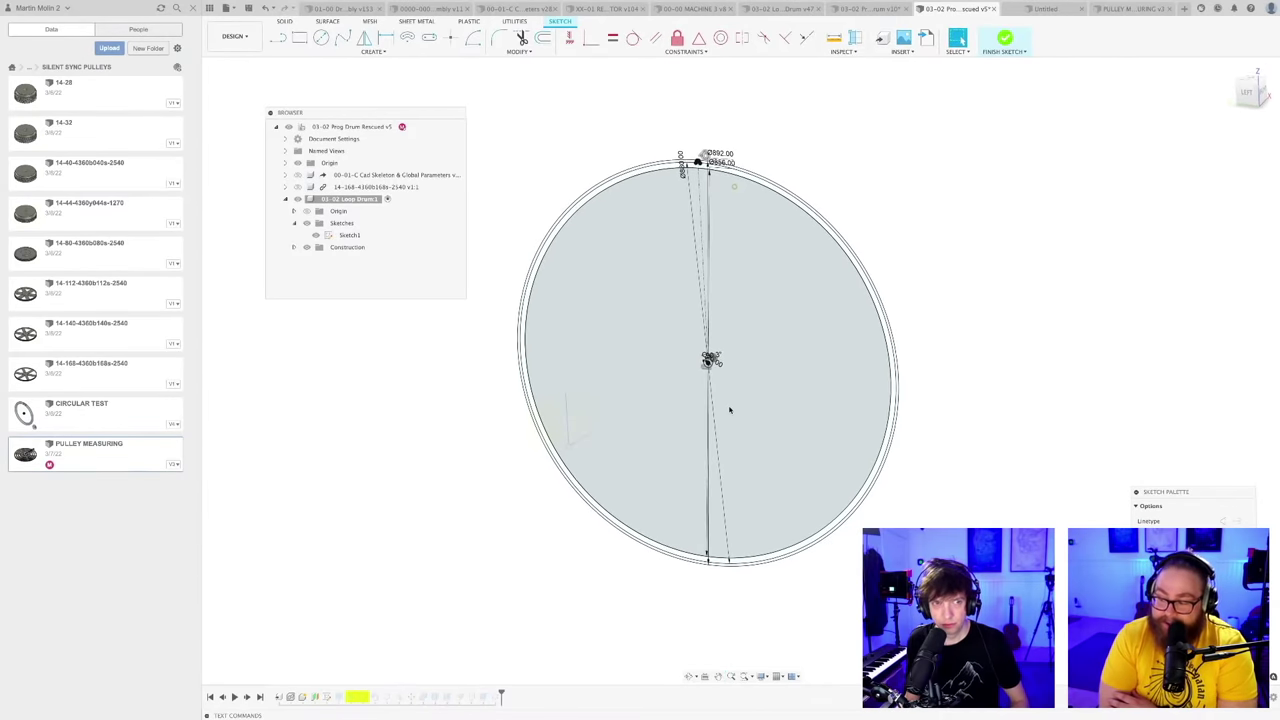
pyautogui.moveTo(1172, 496)
pyautogui.mouseDown()
pyautogui.moveTo(1186, 429)
pyautogui.moveTo(1174, 391)
pyautogui.moveTo(1203, 389)
pyautogui.moveTo(1196, 437)
pyautogui.mouseUp()
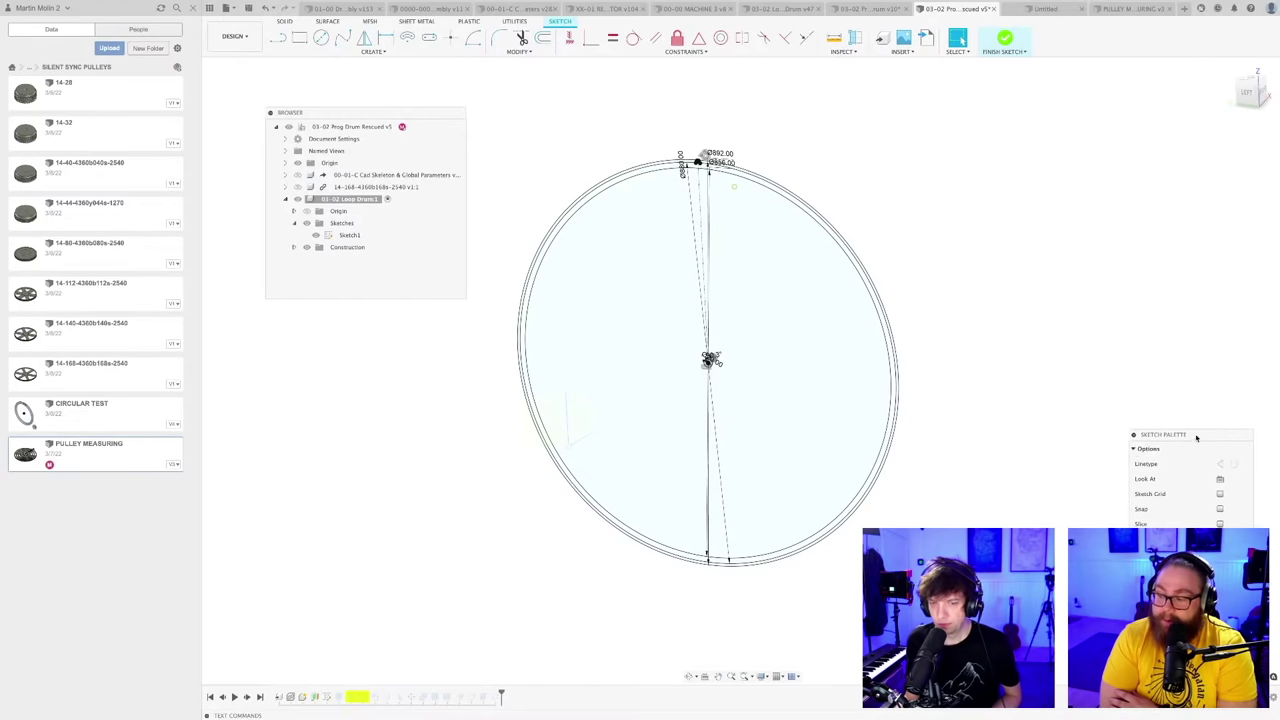
pyautogui.moveTo(752, 613)
pyautogui.keyDown('shift'); pyautogui.mouseDown(button='middle')
pyautogui.moveTo(741, 596)
pyautogui.moveTo(749, 605)
pyautogui.mouseUp(button='middle'); pyautogui.keyUp('shift')
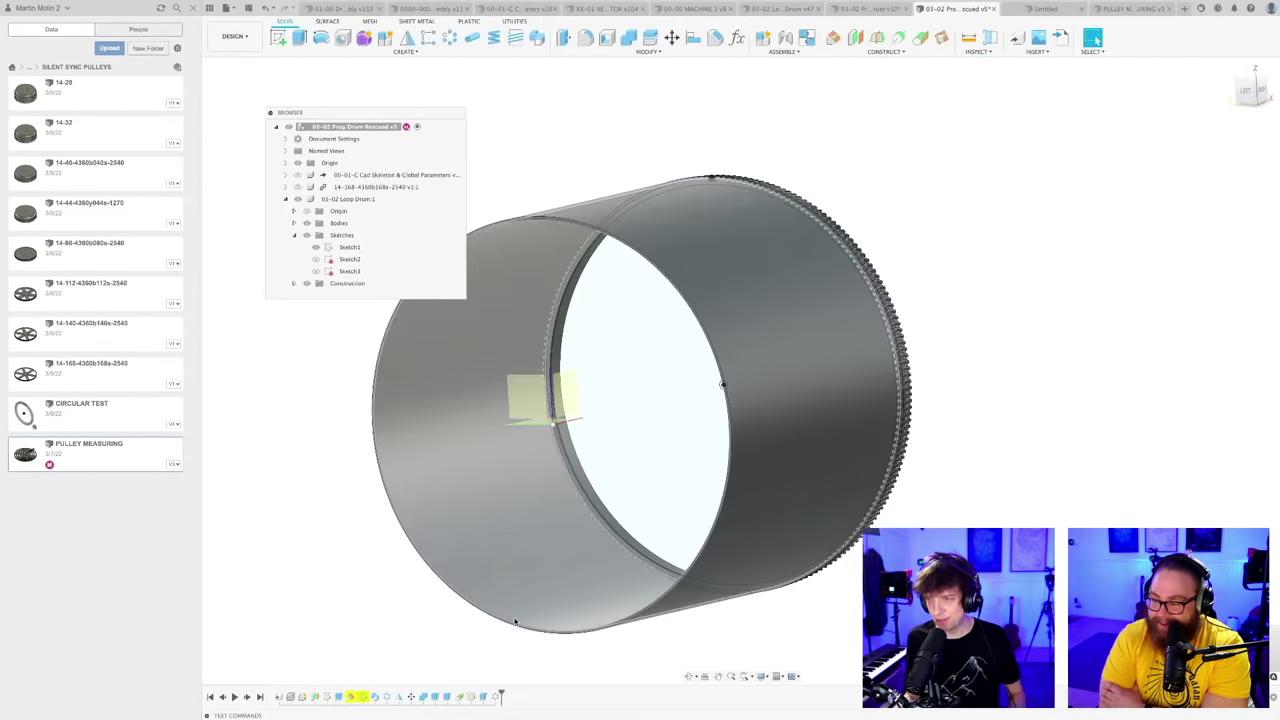
pyautogui.scroll(-3, 900, 567)
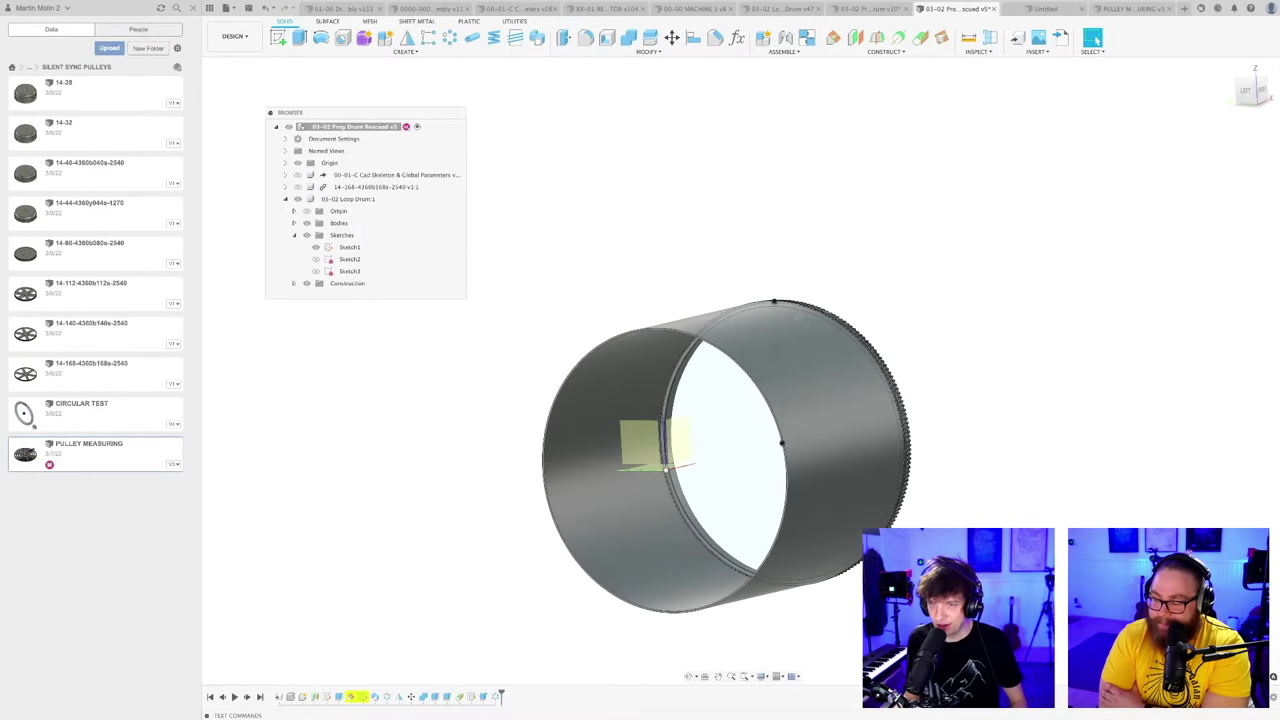
pyautogui.moveTo(889, 598); pyautogui.dragTo(882, 517, button='middle')
pyautogui.press('super+s')
pyautogui.press('Return')
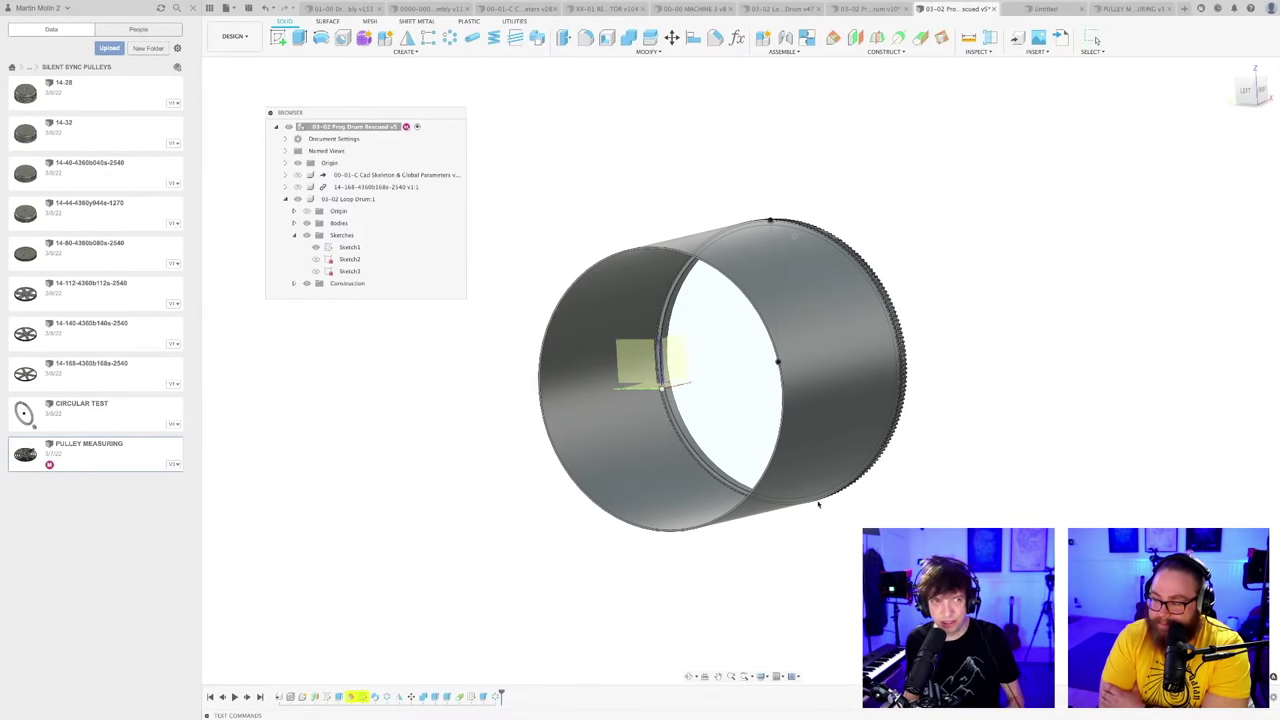
pyautogui.scroll(-2, 817, 541)
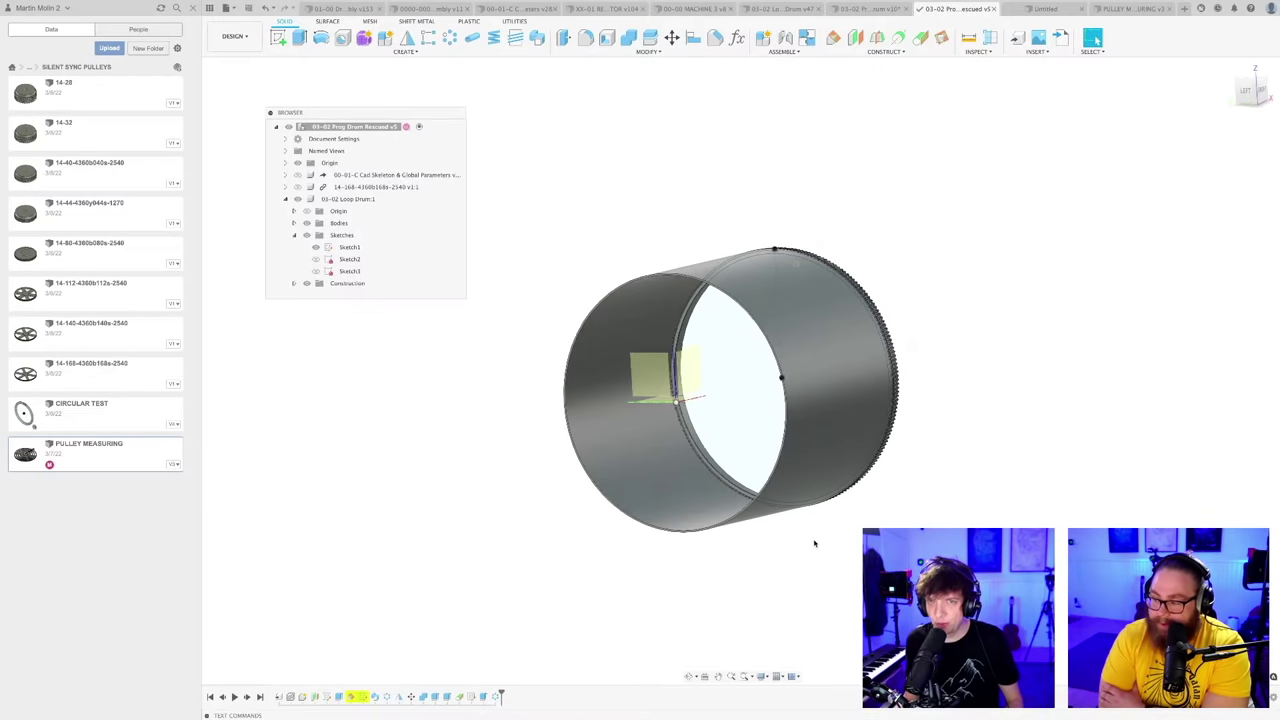
# Step: Roll the timeline back to just after the first failing feature, the construction plane ahead of Sketch2
pyautogui.moveTo(814, 554)
pyautogui.keyDown('shift'); pyautogui.mouseDown(button='middle')
pyautogui.moveTo(900, 585)
pyautogui.moveTo(990, 560)
pyautogui.moveTo(817, 537)
pyautogui.moveTo(850, 505)
pyautogui.moveTo(829, 500)
pyautogui.mouseUp(button='middle'); pyautogui.keyUp('shift')
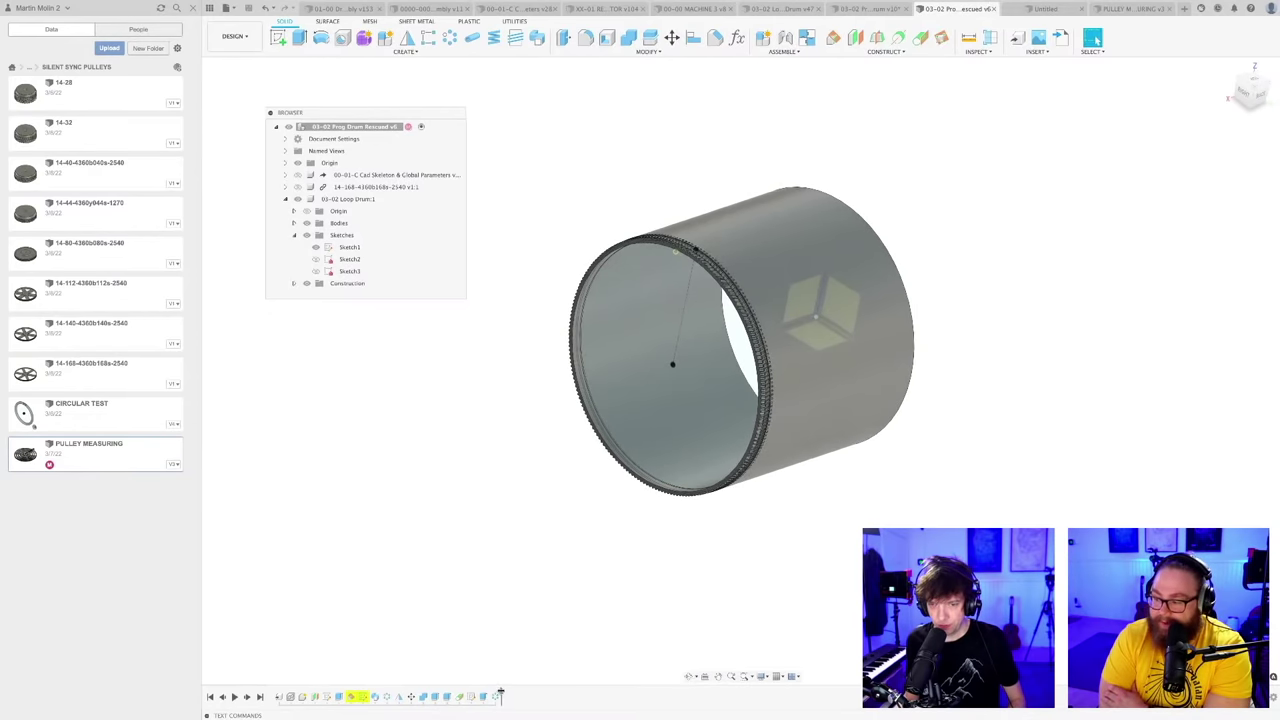
pyautogui.moveTo(500, 694); pyautogui.dragTo(344, 688)
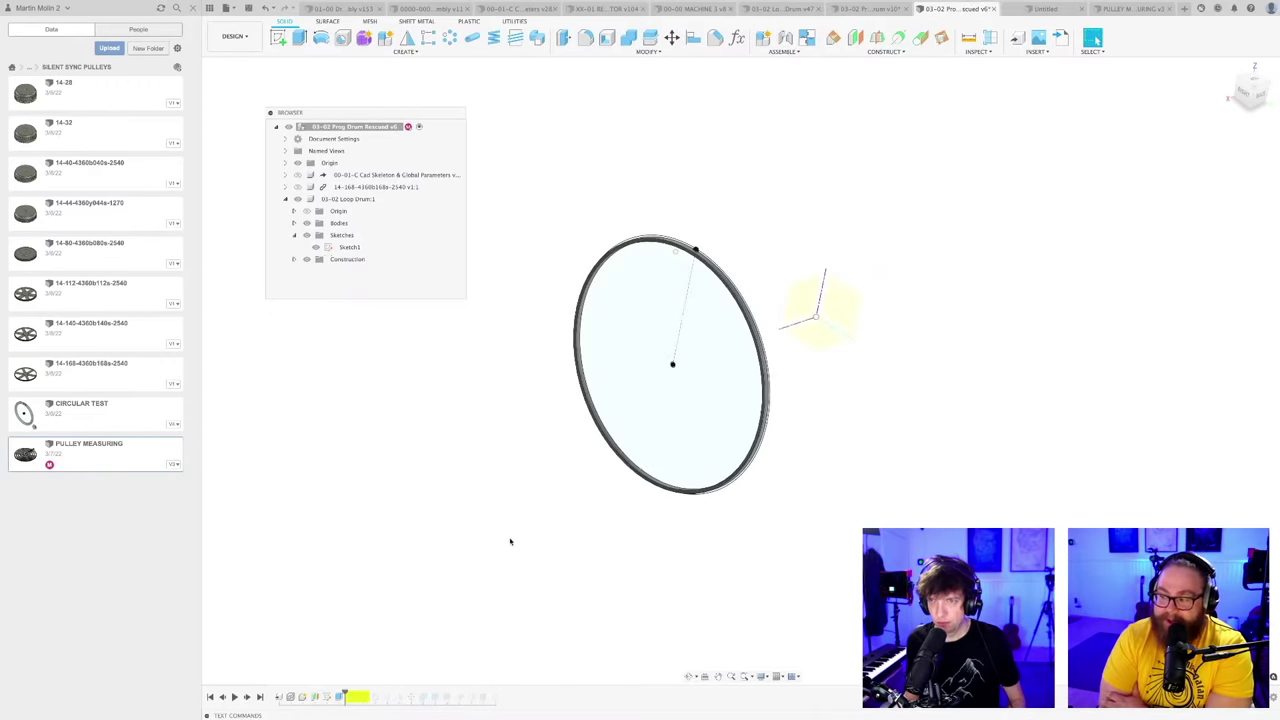
pyautogui.moveTo(511, 540)
pyautogui.keyDown('shift'); pyautogui.mouseDown(button='middle')
pyautogui.moveTo(523, 551)
pyautogui.moveTo(500, 514)
pyautogui.moveTo(444, 546)
pyautogui.moveTo(431, 569)
pyautogui.moveTo(546, 531)
pyautogui.moveTo(460, 543)
pyautogui.moveTo(513, 545)
pyautogui.moveTo(450, 612)
pyautogui.mouseUp(button='middle'); pyautogui.keyUp('shift')
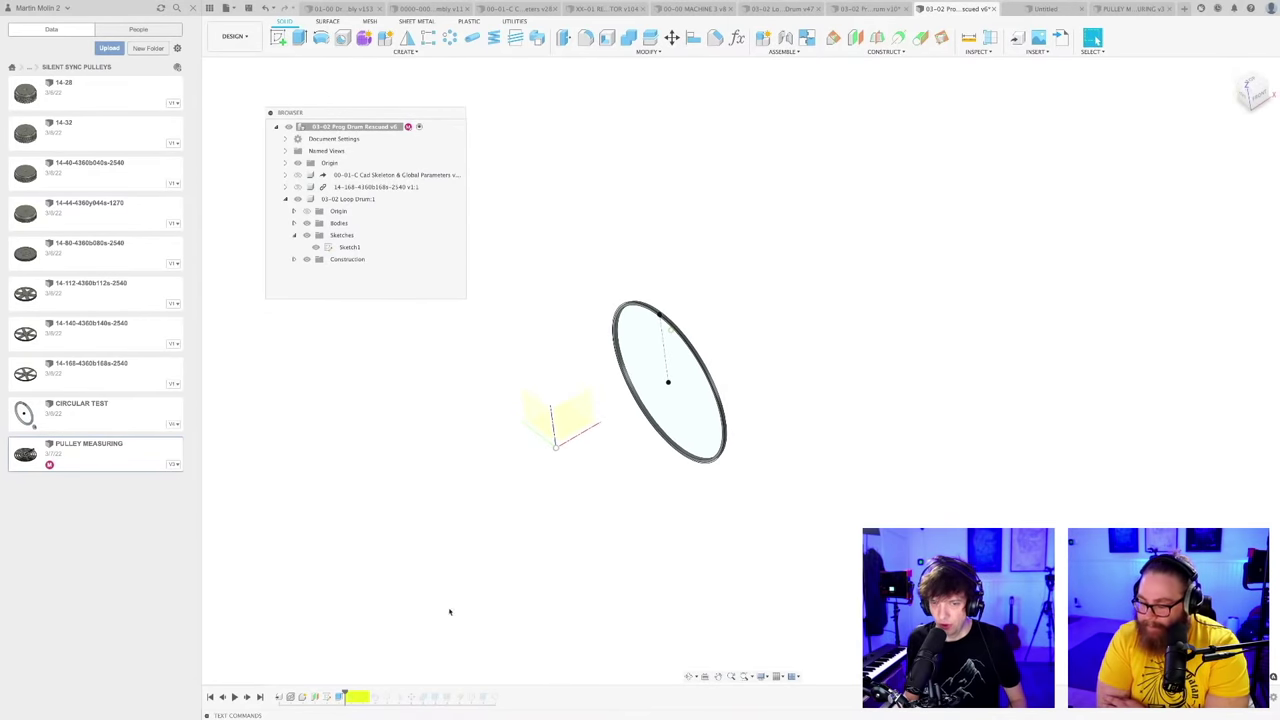
pyautogui.scroll(3, 631, 457)
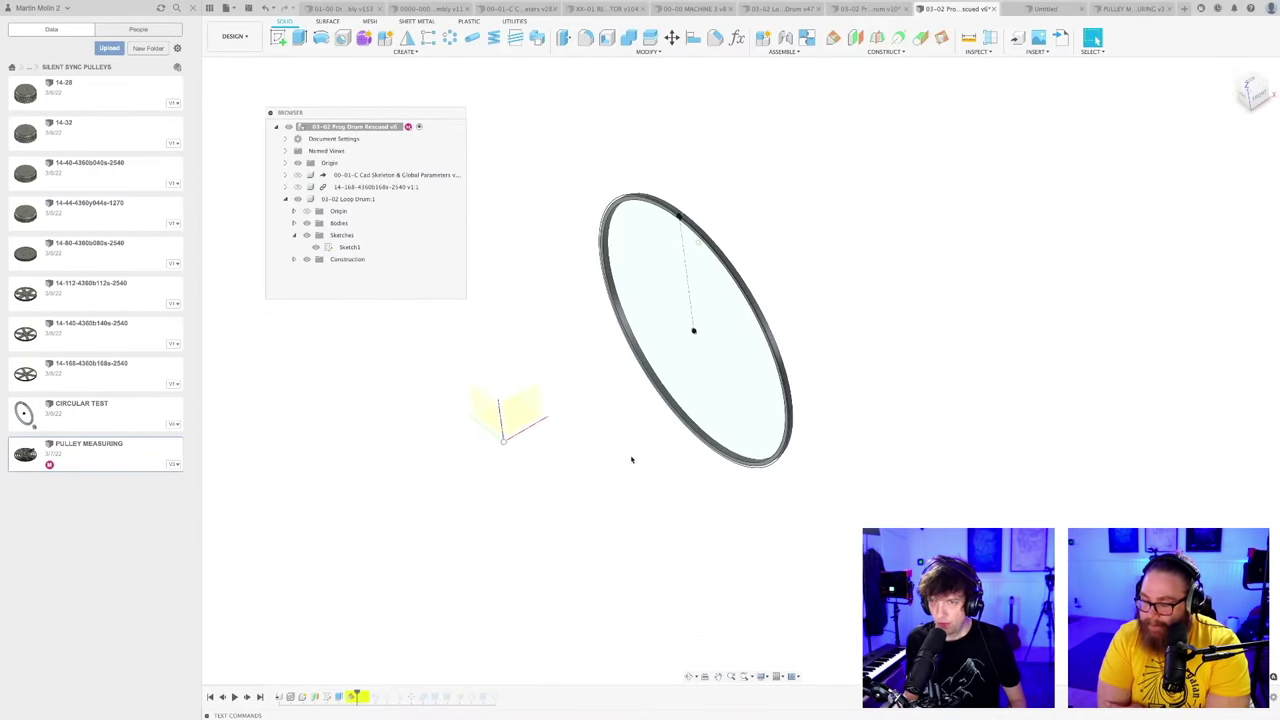
pyautogui.moveTo(631, 457); pyautogui.dragTo(606, 532, button='middle')
pyautogui.scroll(10, 633, 334)
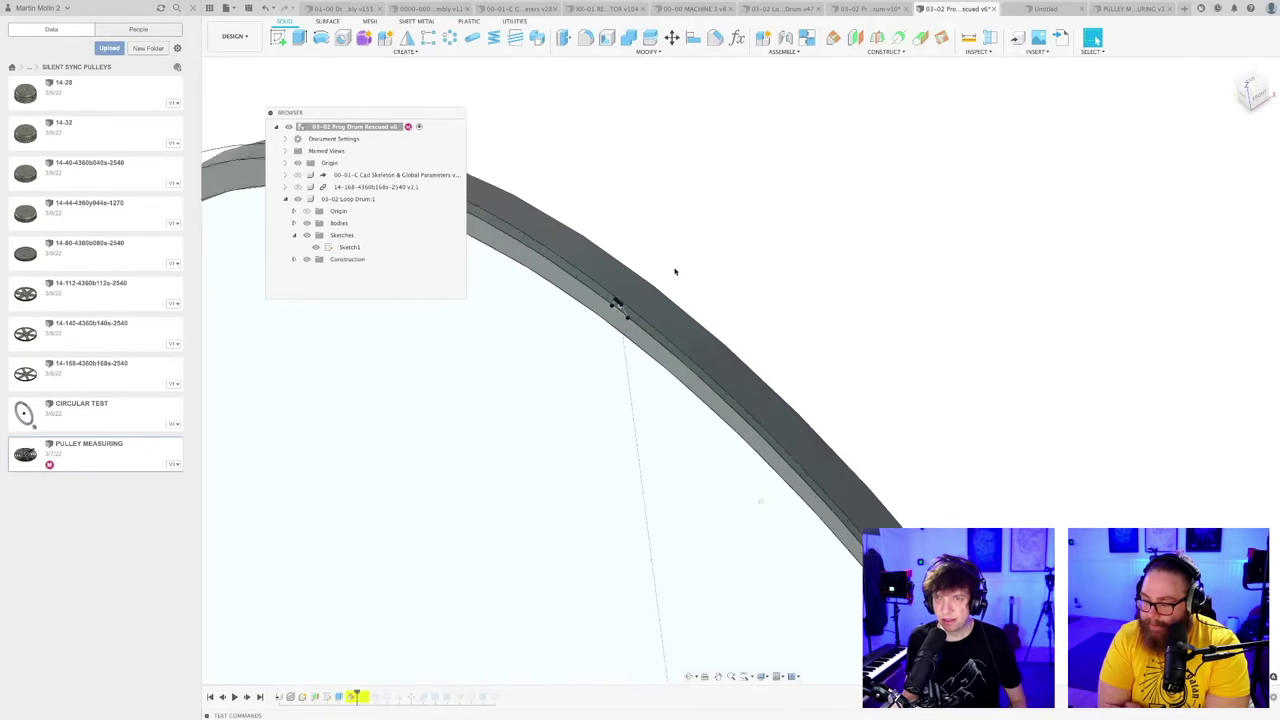
pyautogui.moveTo(724, 275); pyautogui.dragTo(814, 361, button='middle')
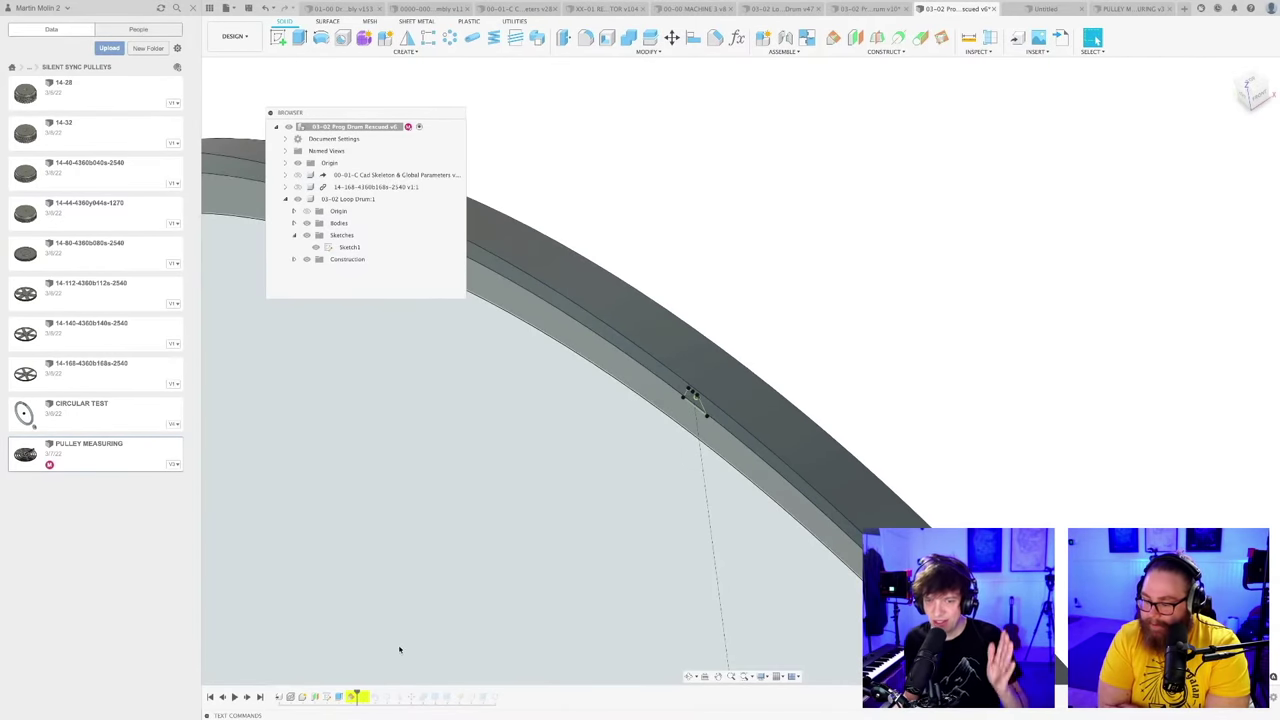
# Step: Edit the failing angled construction plane to reference the tooth profile's base line at 0.0 deg
pyautogui.rightClick(357, 697)
pyautogui.click(375, 601)
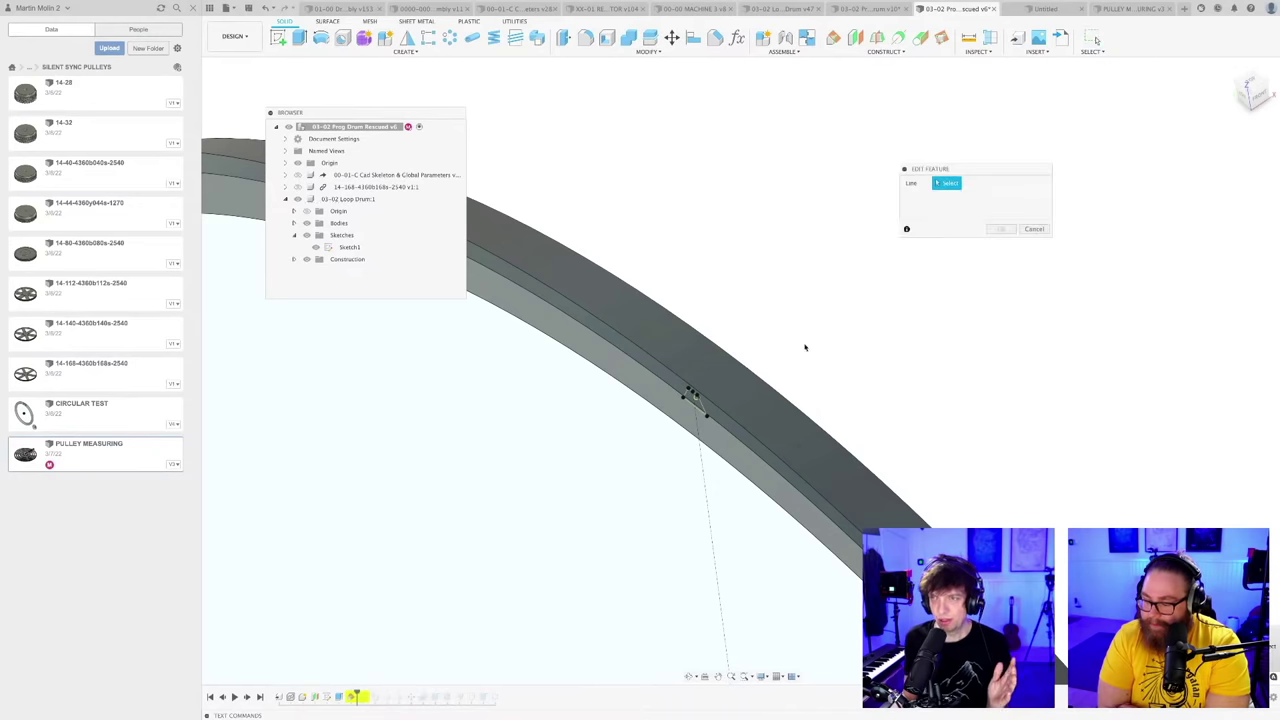
pyautogui.scroll(3, 690, 398)
pyautogui.click(665, 402)
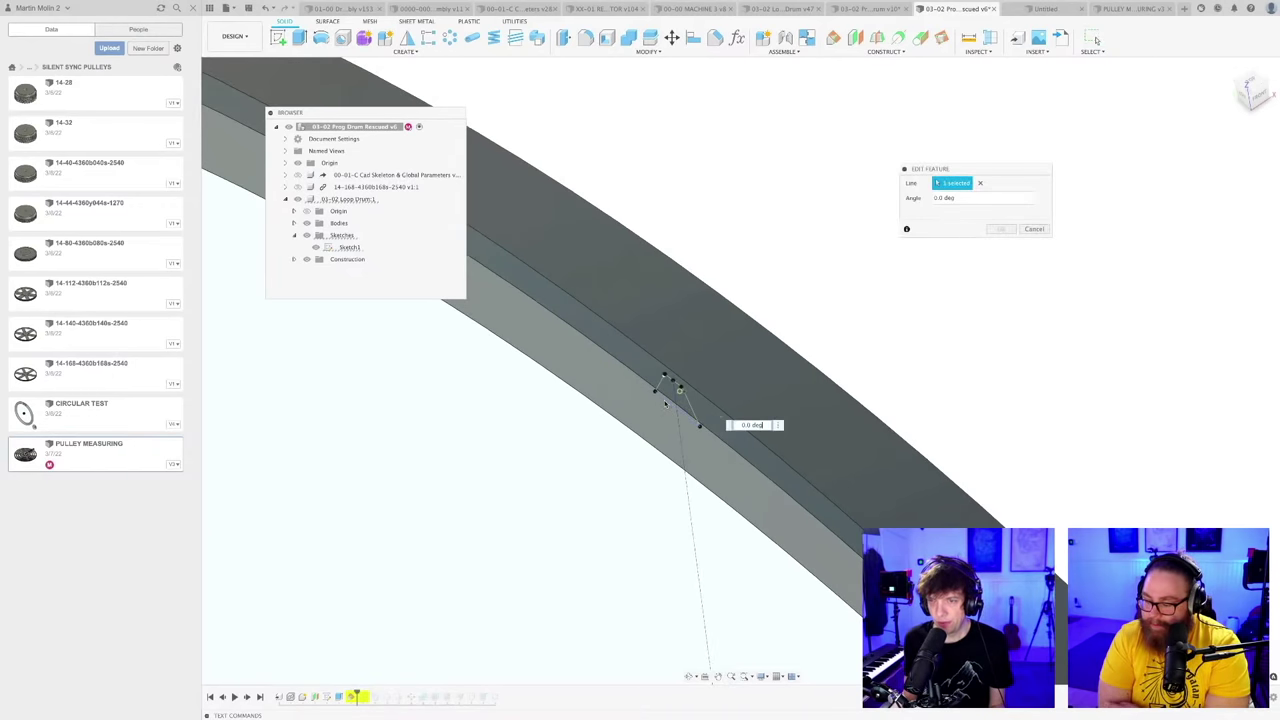
pyautogui.press('Escape')
pyautogui.scroll(-8, 737, 313)
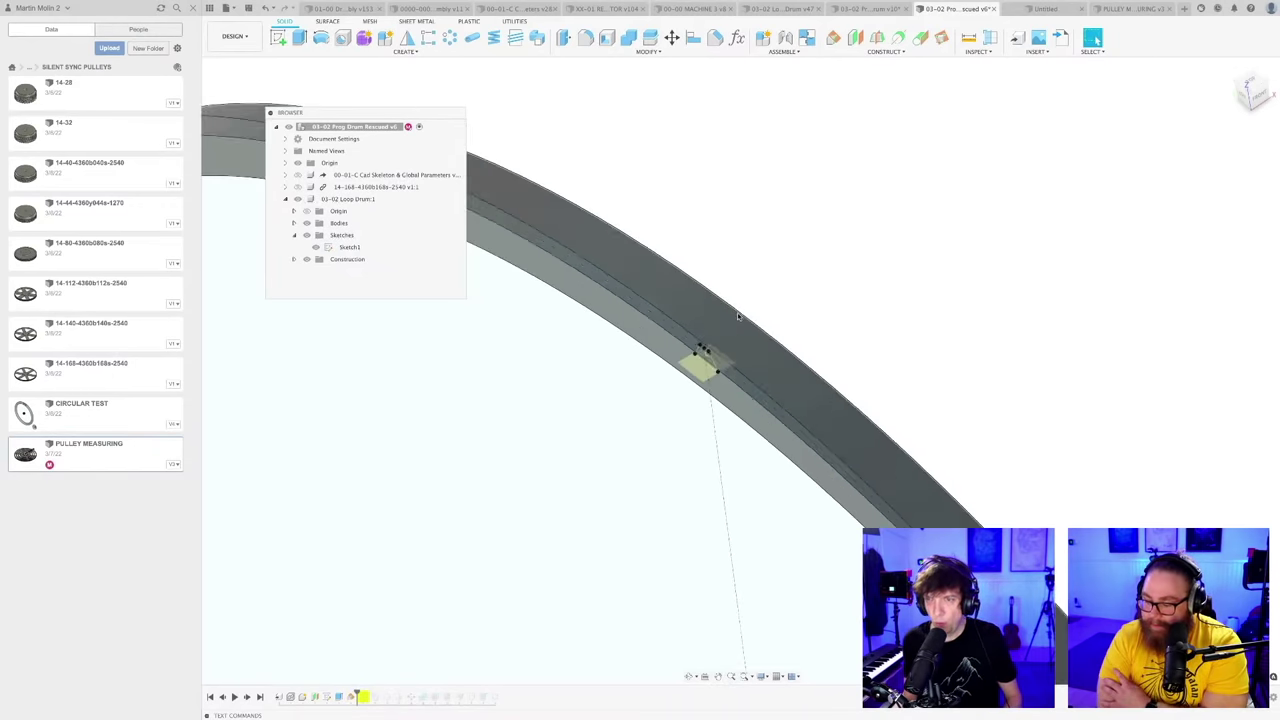
# Step: Roll the timeline forward past Sketch2 and inspect its geometry on the drum rim
pyautogui.moveTo(761, 369); pyautogui.dragTo(745, 270, button='middle')
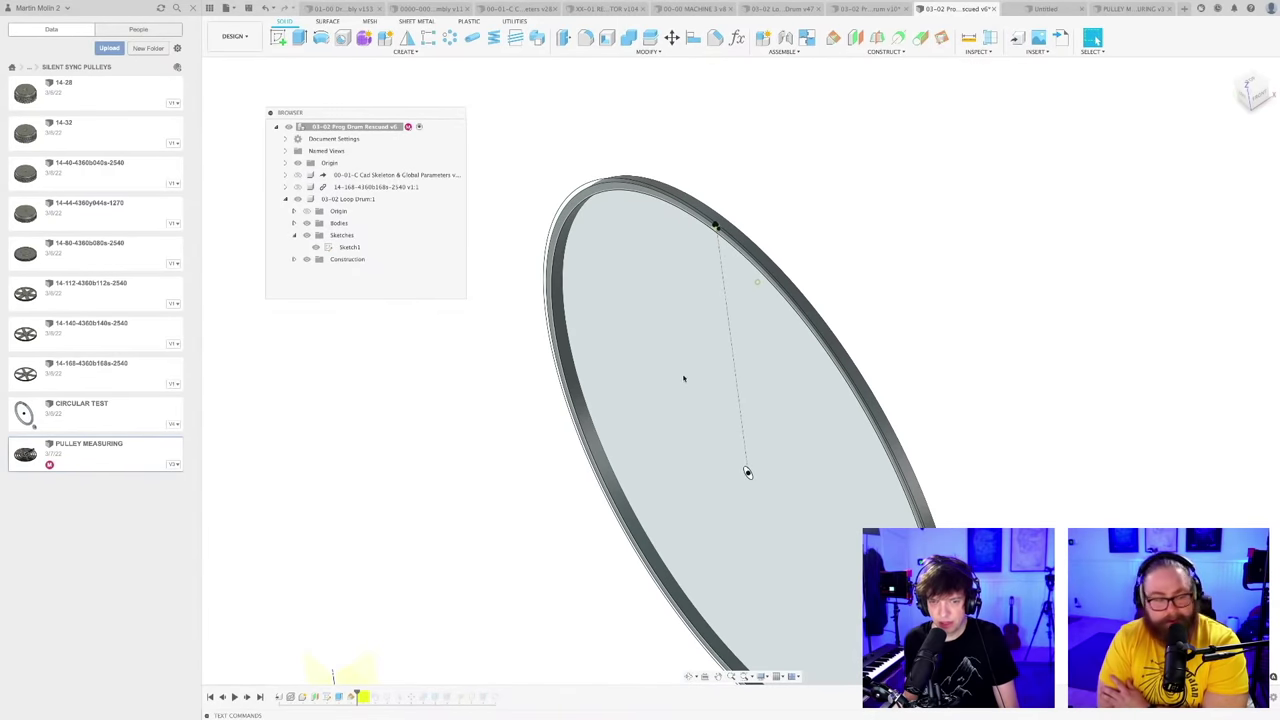
pyautogui.moveTo(683, 378); pyautogui.dragTo(673, 344, button='middle')
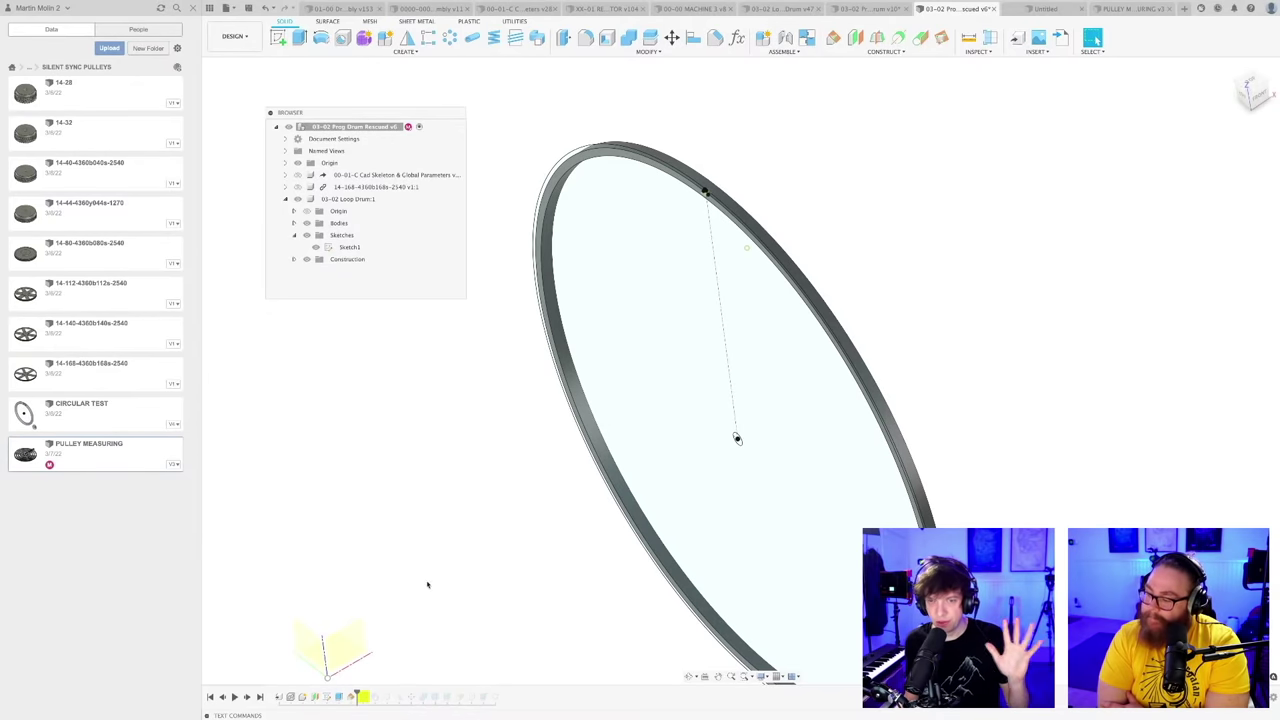
pyautogui.moveTo(357, 693); pyautogui.dragTo(369, 694)
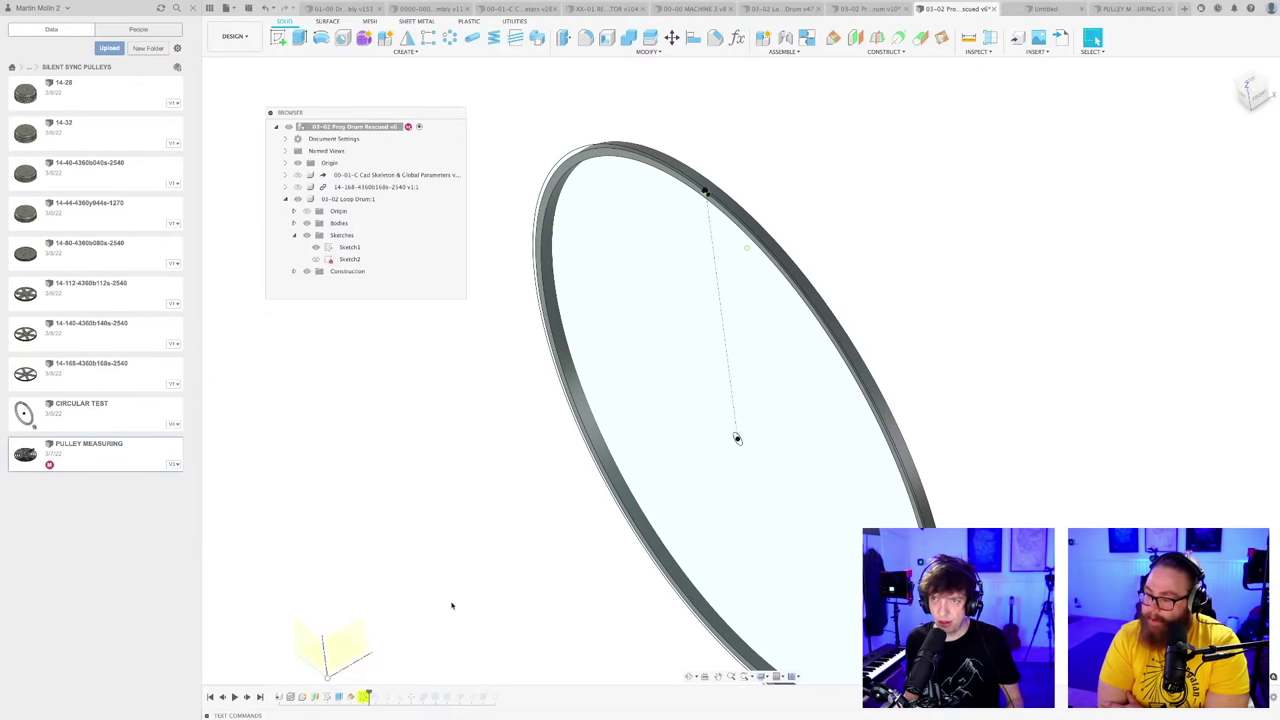
pyautogui.scroll(6, 690, 250)
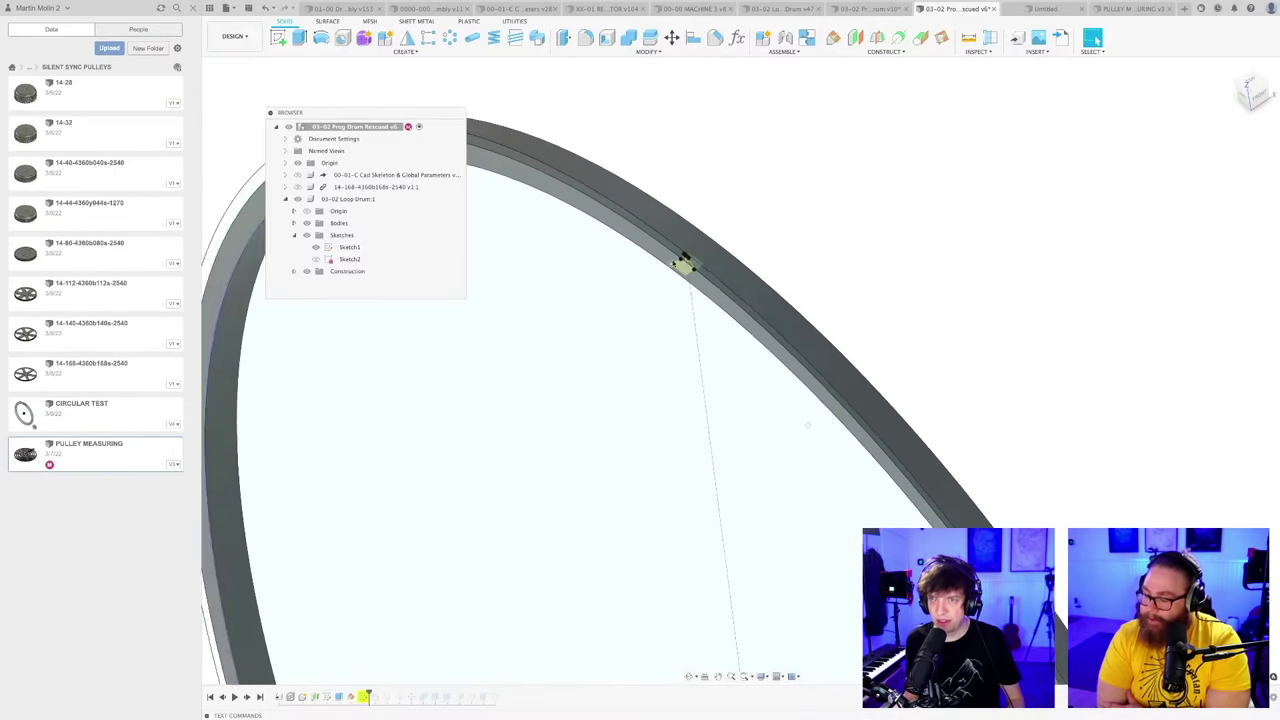
pyautogui.scroll(-3, 689, 290)
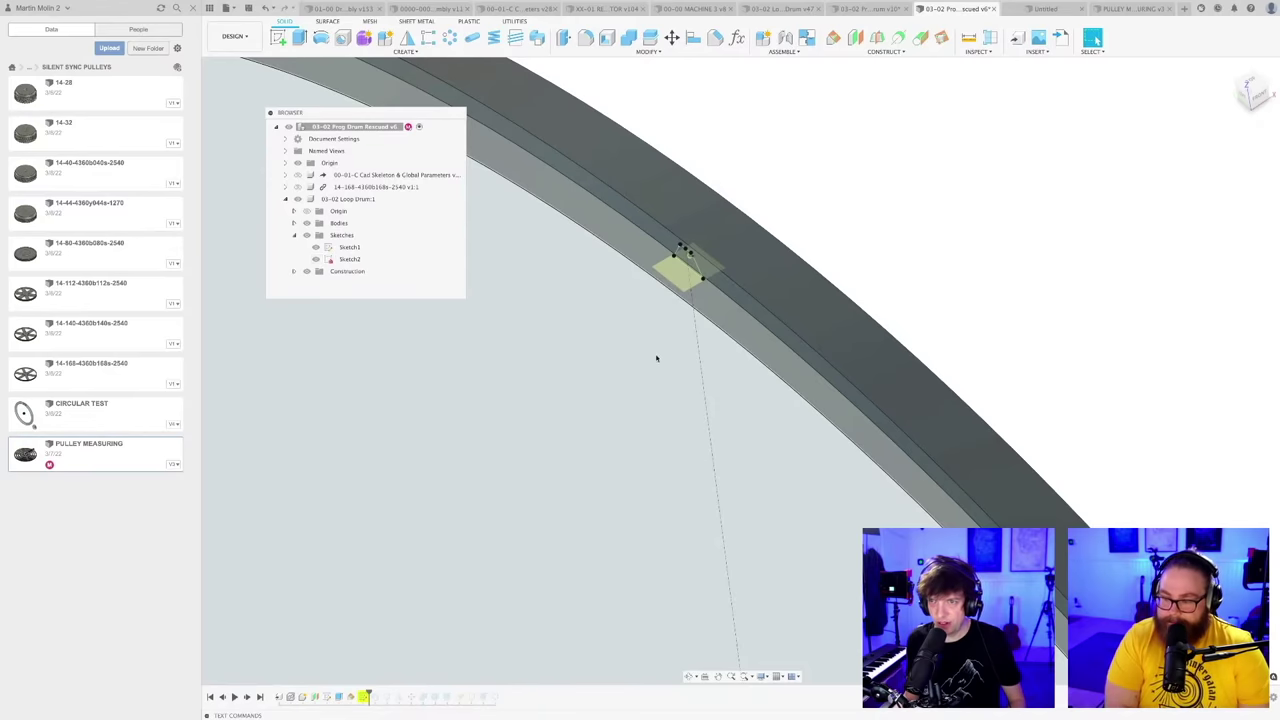
pyautogui.scroll(-3, 657, 358)
pyautogui.scroll(-4, 640, 400)
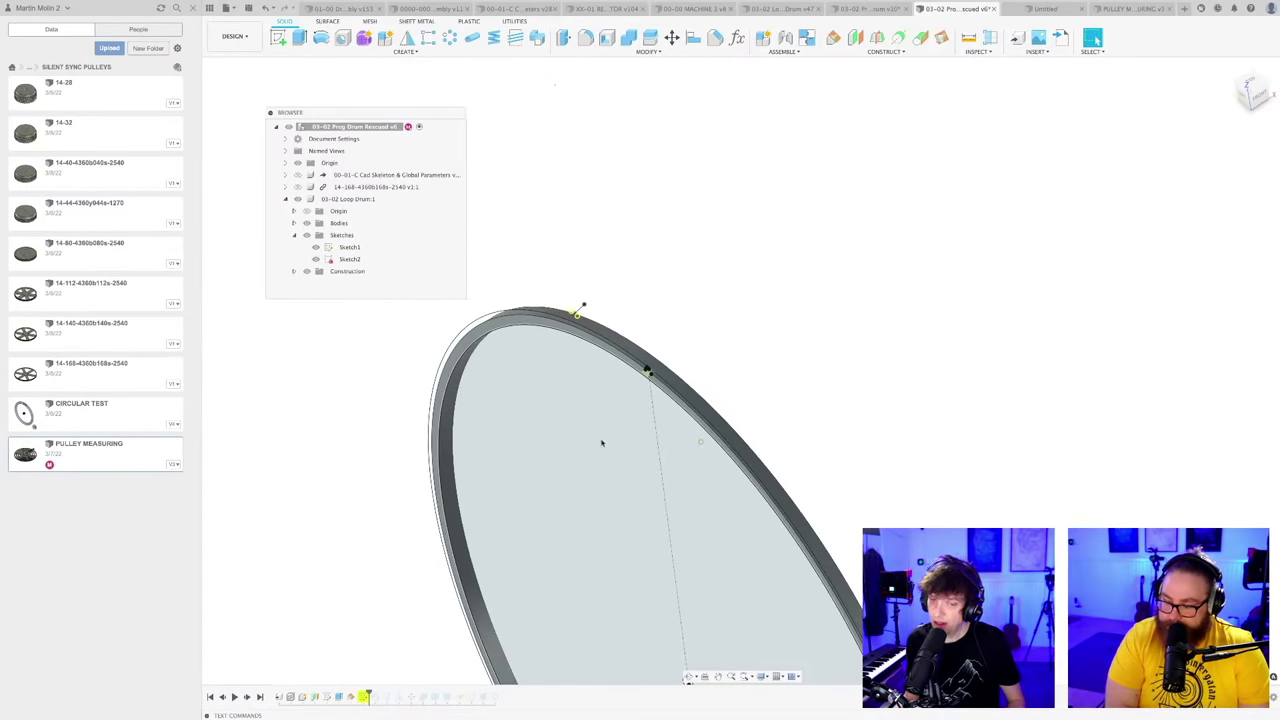
# Step: Open Sketch2 of the 03-02 Loop Drum component for editing
pyautogui.rightClick(365, 695)
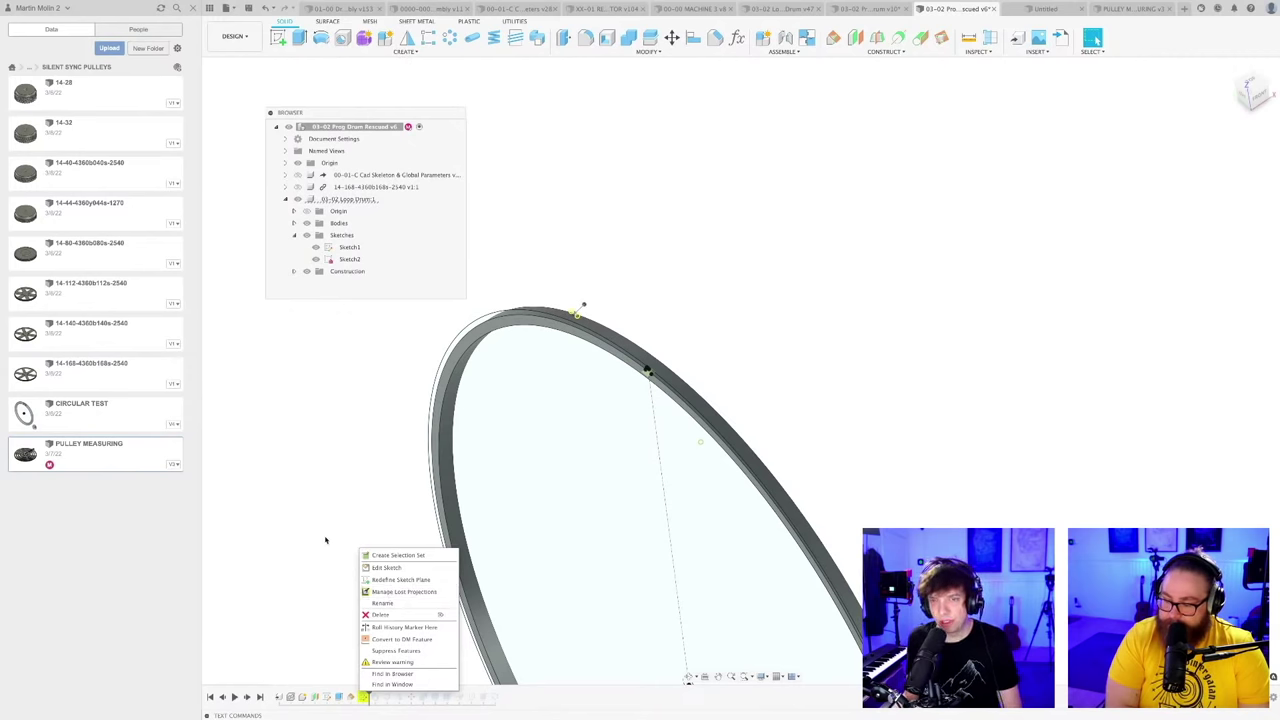
pyautogui.click(672, 340)
pyautogui.scroll(3, 666, 348)
pyautogui.moveTo(666, 354)
pyautogui.keyDown('shift'); pyautogui.mouseDown(button='middle')
pyautogui.moveTo(640, 362)
pyautogui.moveTo(668, 358)
pyautogui.mouseUp(button='middle'); pyautogui.keyUp('shift')
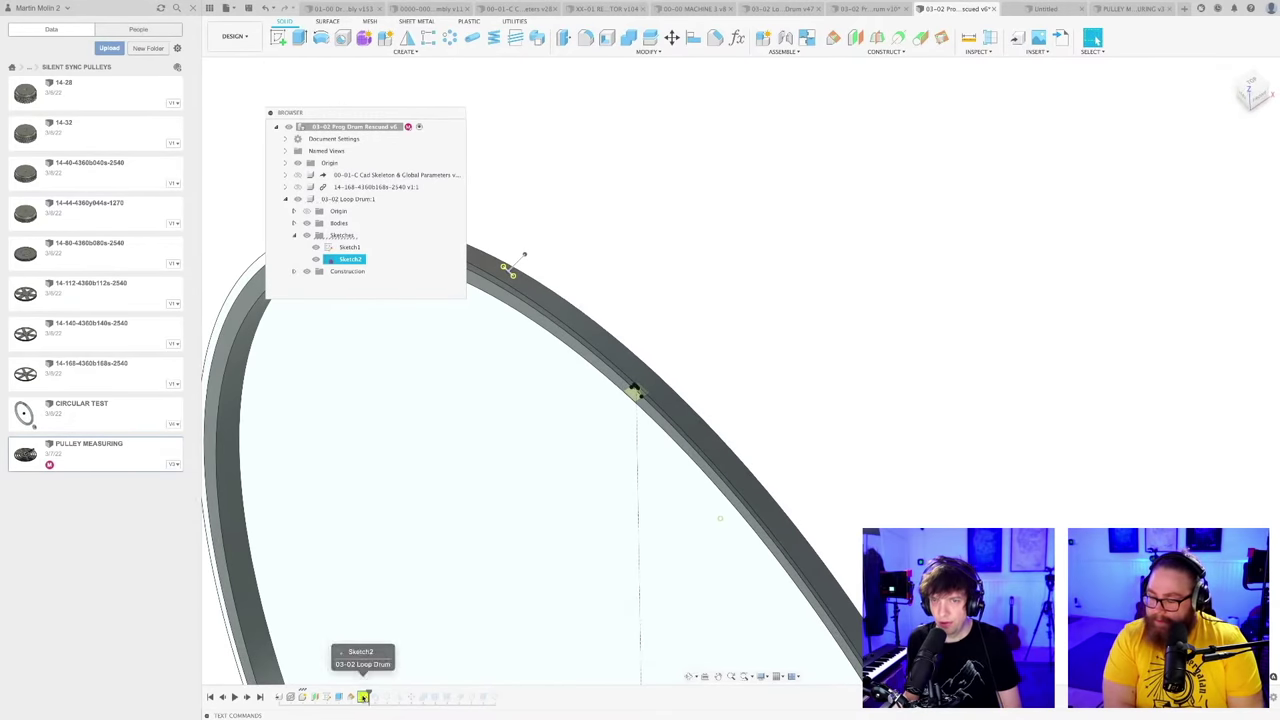
pyautogui.doubleClick(362, 701)
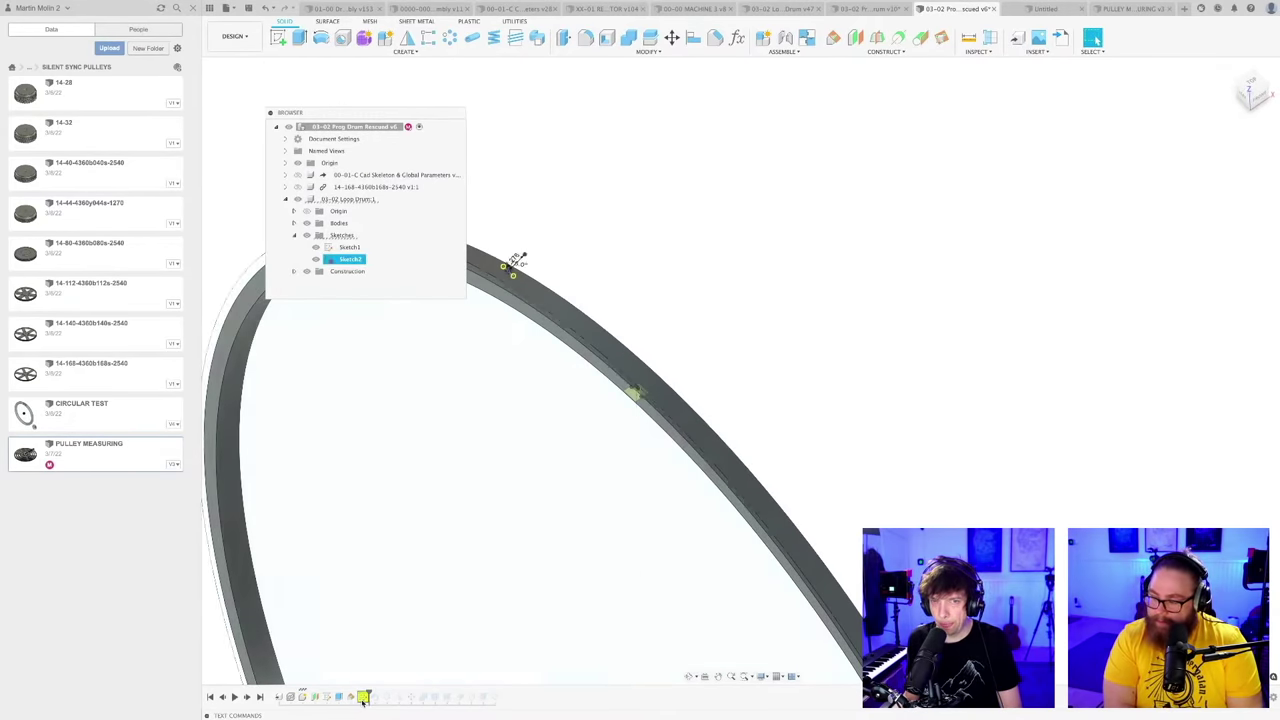
pyautogui.scroll(2, 717, 189)
pyautogui.moveTo(717, 189)
pyautogui.keyDown('shift'); pyautogui.mouseDown(button='middle')
pyautogui.moveTo(704, 207)
pyautogui.moveTo(737, 180)
pyautogui.moveTo(706, 191)
pyautogui.moveTo(684, 263)
pyautogui.mouseUp(button='middle'); pyautogui.keyUp('shift')
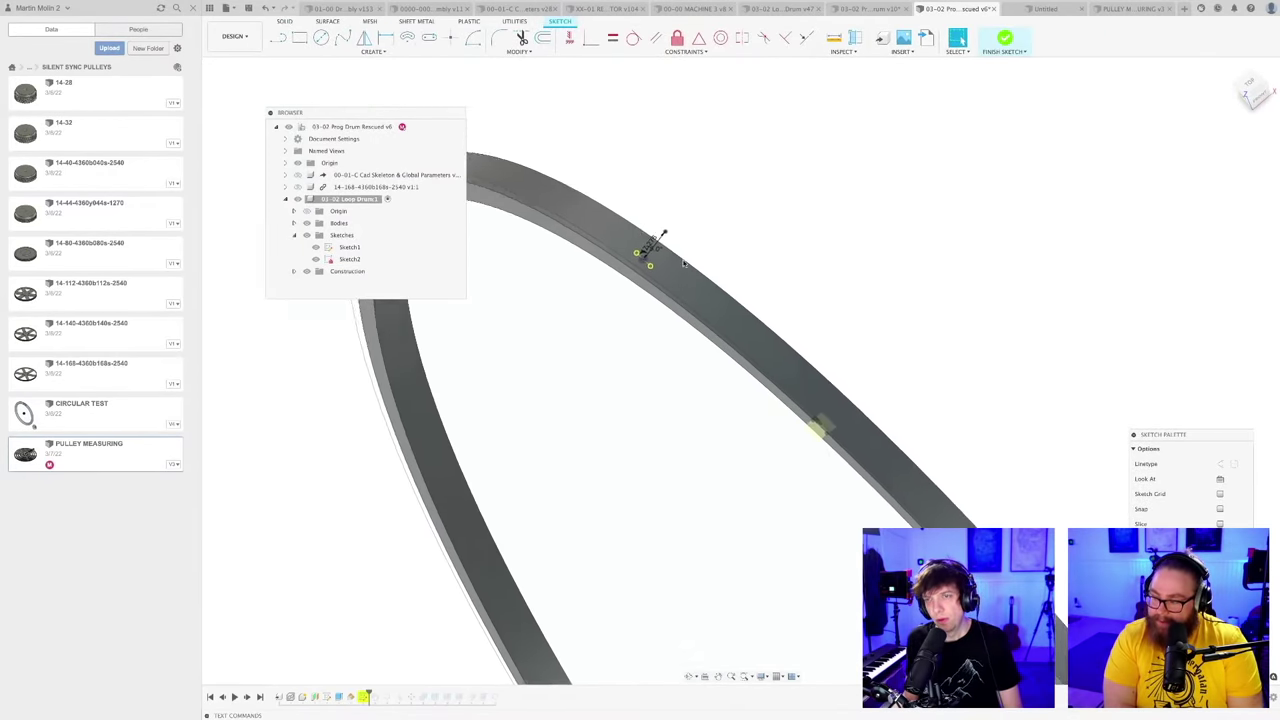
pyautogui.scroll(5, 684, 263)
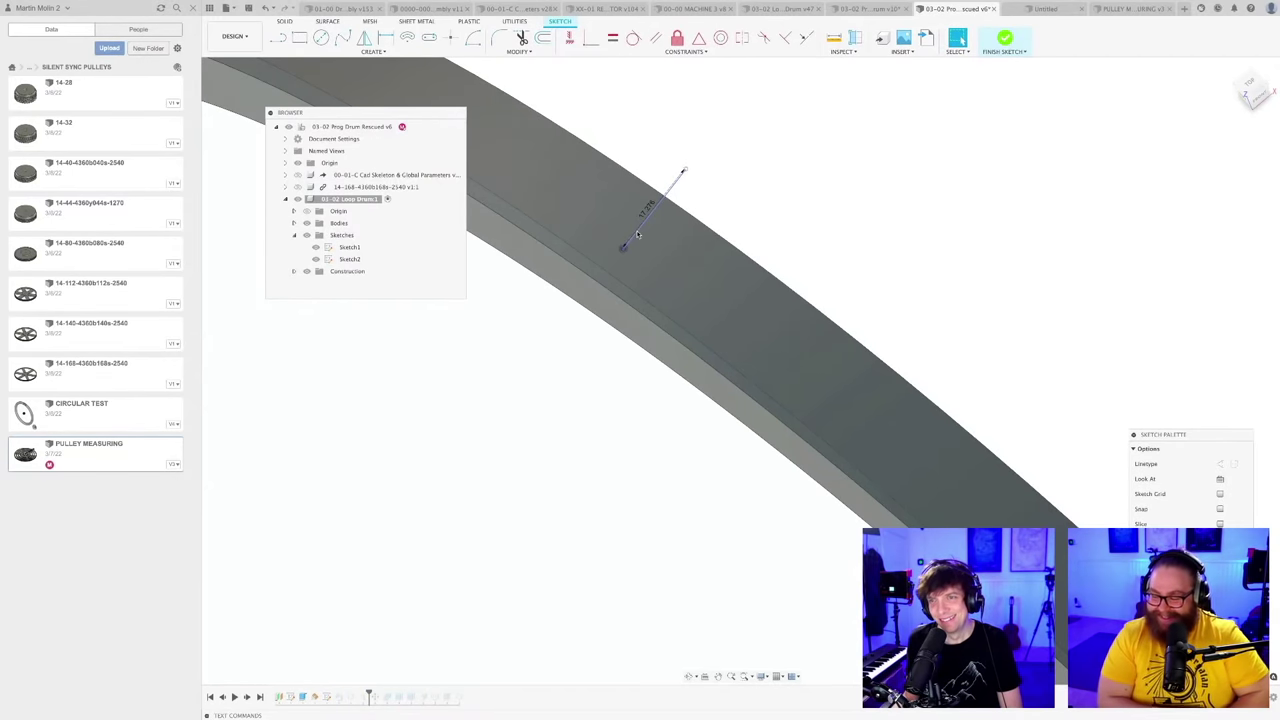
# Step: Test-move the dimensioned line in Sketch2, undo that move, and delete the constraint pinning its lower endpoint
pyautogui.moveTo(637, 234); pyautogui.dragTo(640, 236)
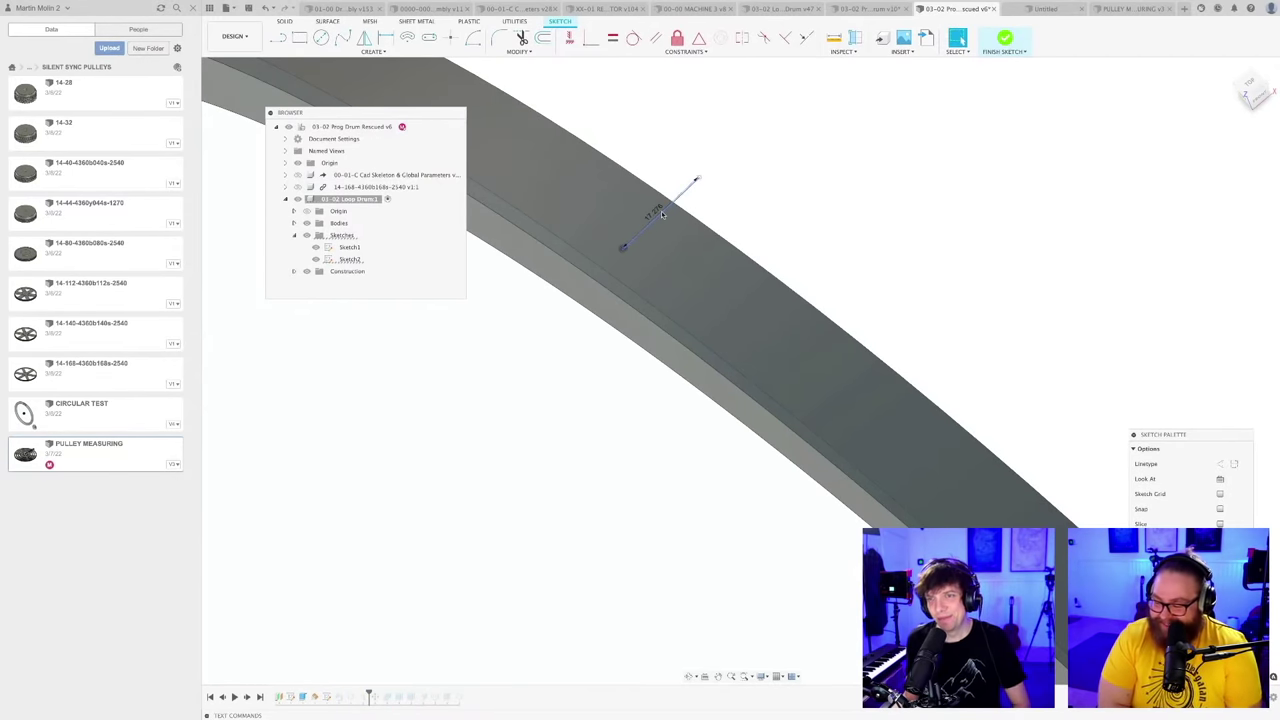
pyautogui.press('super+z')
pyautogui.scroll(3, 626, 249)
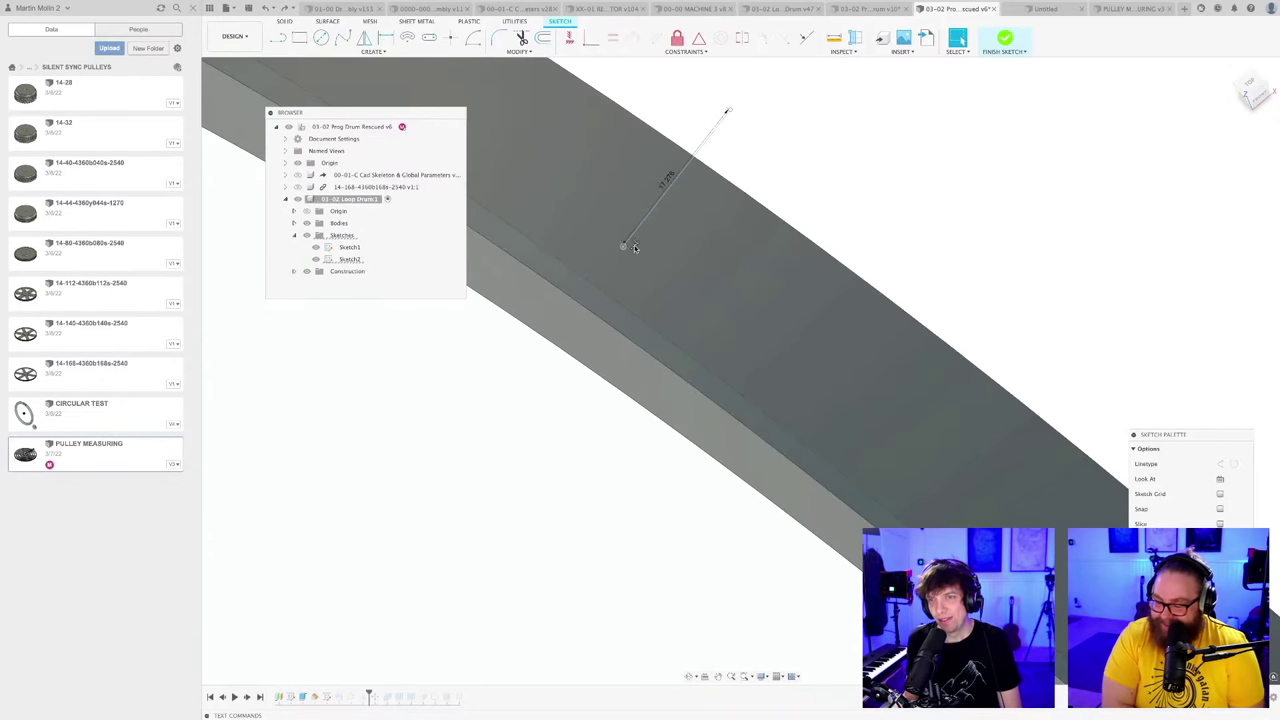
pyautogui.press('Delete')
pyautogui.scroll(-2, 634, 249)
# Step: Move the freed Sketch2 line along the rim until it sits beside the tooth profile
pyautogui.moveTo(638, 237); pyautogui.dragTo(686, 278)
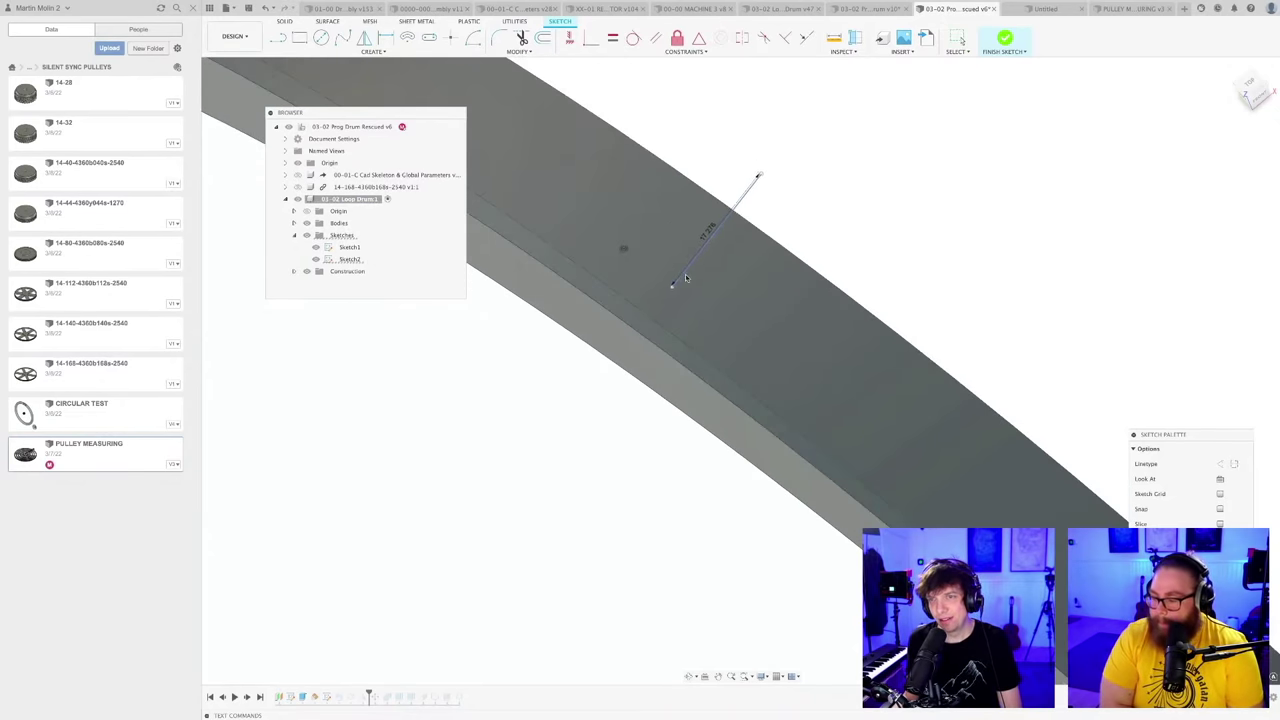
pyautogui.scroll(-3, 626, 287)
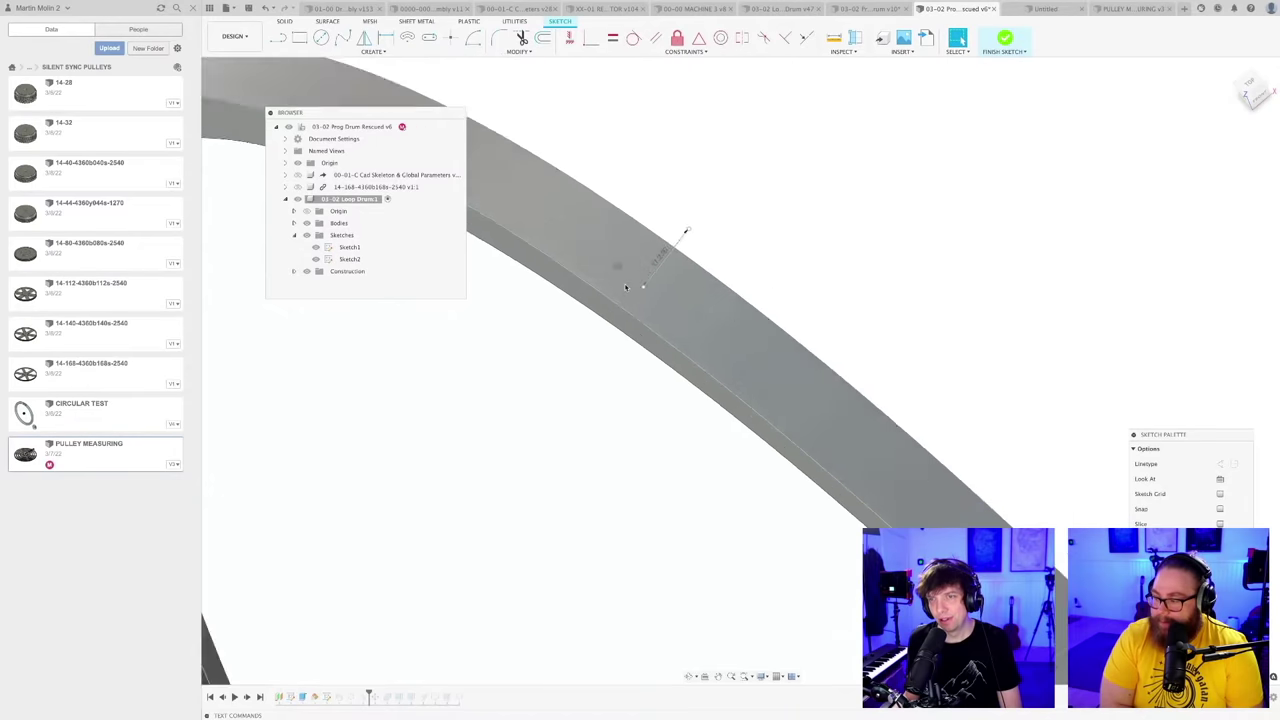
pyautogui.scroll(-4, 626, 287)
pyautogui.scroll(4, 783, 441)
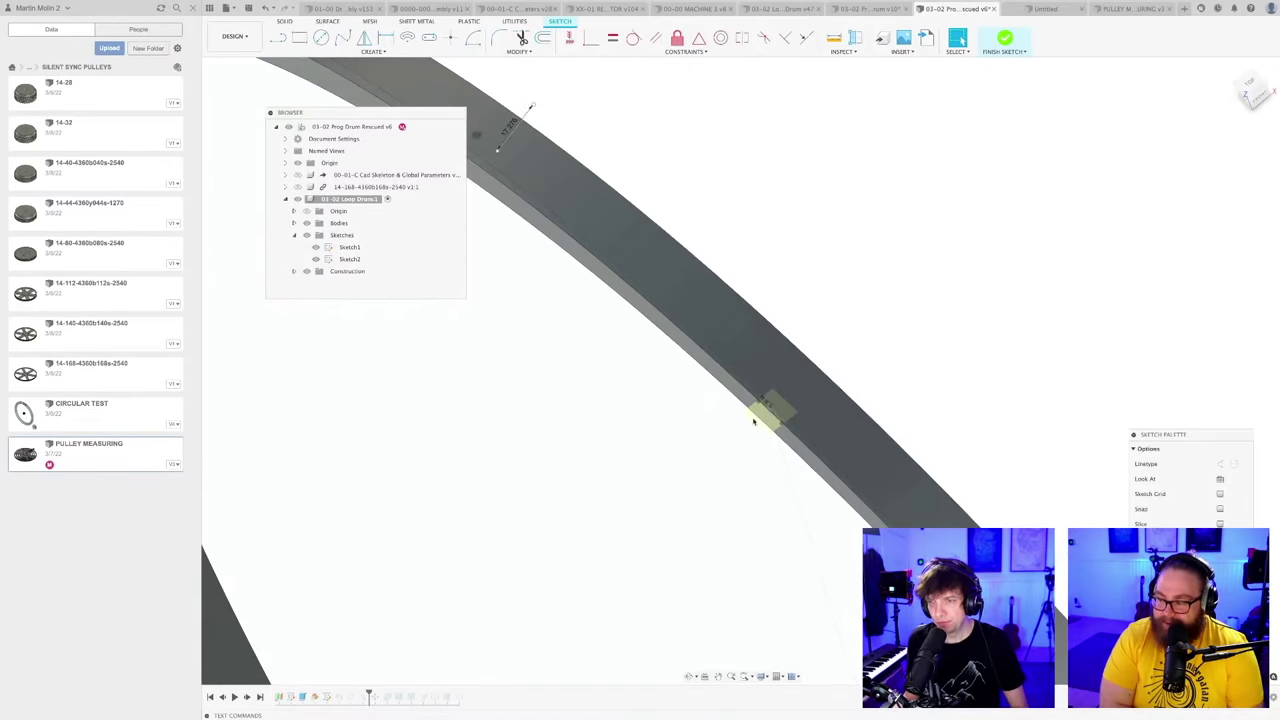
pyautogui.moveTo(755, 432)
pyautogui.keyDown('shift'); pyautogui.mouseDown(button='middle')
pyautogui.moveTo(790, 428)
pyautogui.moveTo(755, 431)
pyautogui.mouseUp(button='middle'); pyautogui.keyUp('shift')
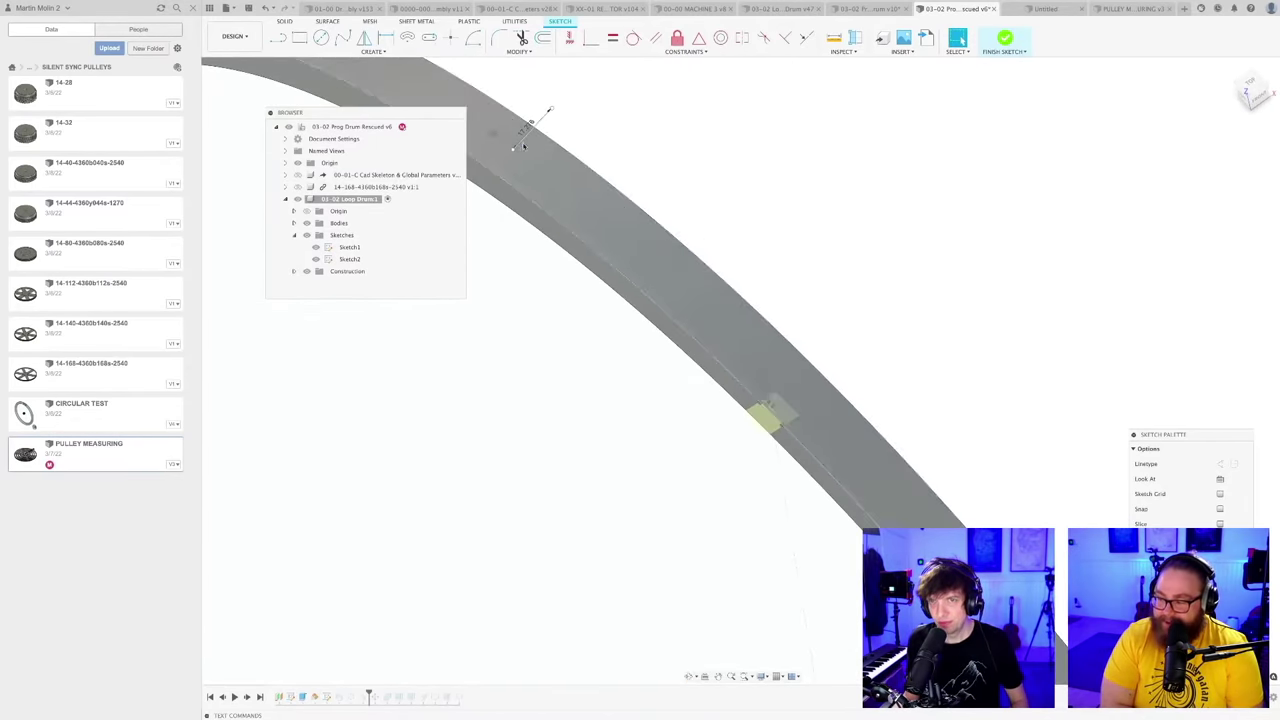
pyautogui.moveTo(523, 146)
pyautogui.mouseDown()
pyautogui.moveTo(576, 172)
pyautogui.moveTo(801, 378)
pyautogui.mouseUp()
pyautogui.scroll(3, 776, 424)
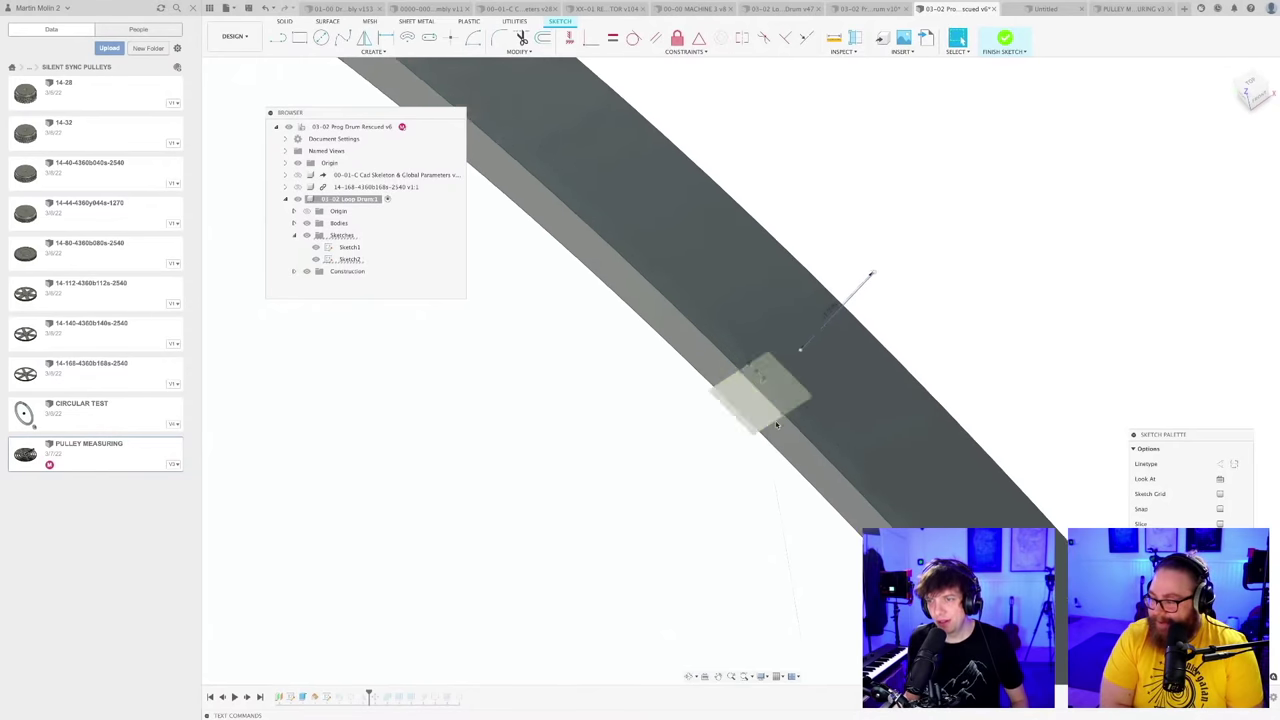
# Step: Move the lower endpoint of the Sketch2 line down to the base edge of the tooth profile
pyautogui.keyDown('shift'); pyautogui.moveTo(765, 415); pyautogui.dragTo(756, 389, button='middle'); pyautogui.keyUp('shift')
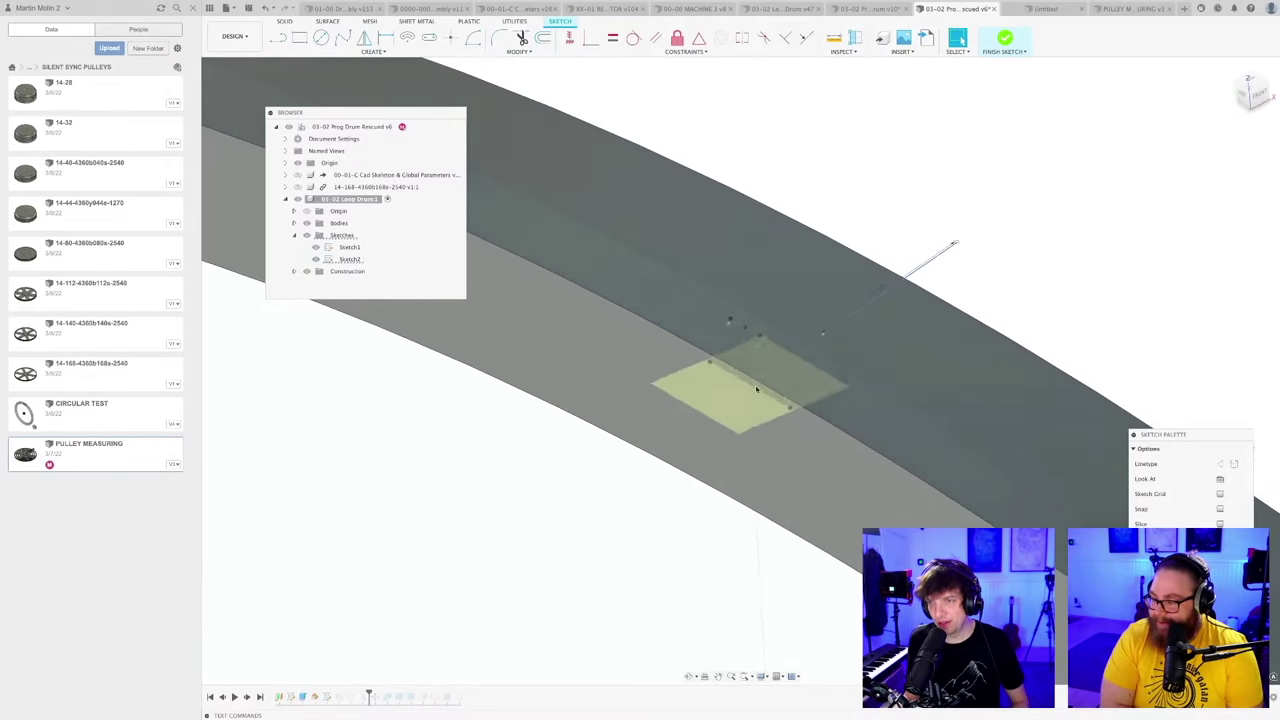
pyautogui.scroll(2, 758, 390)
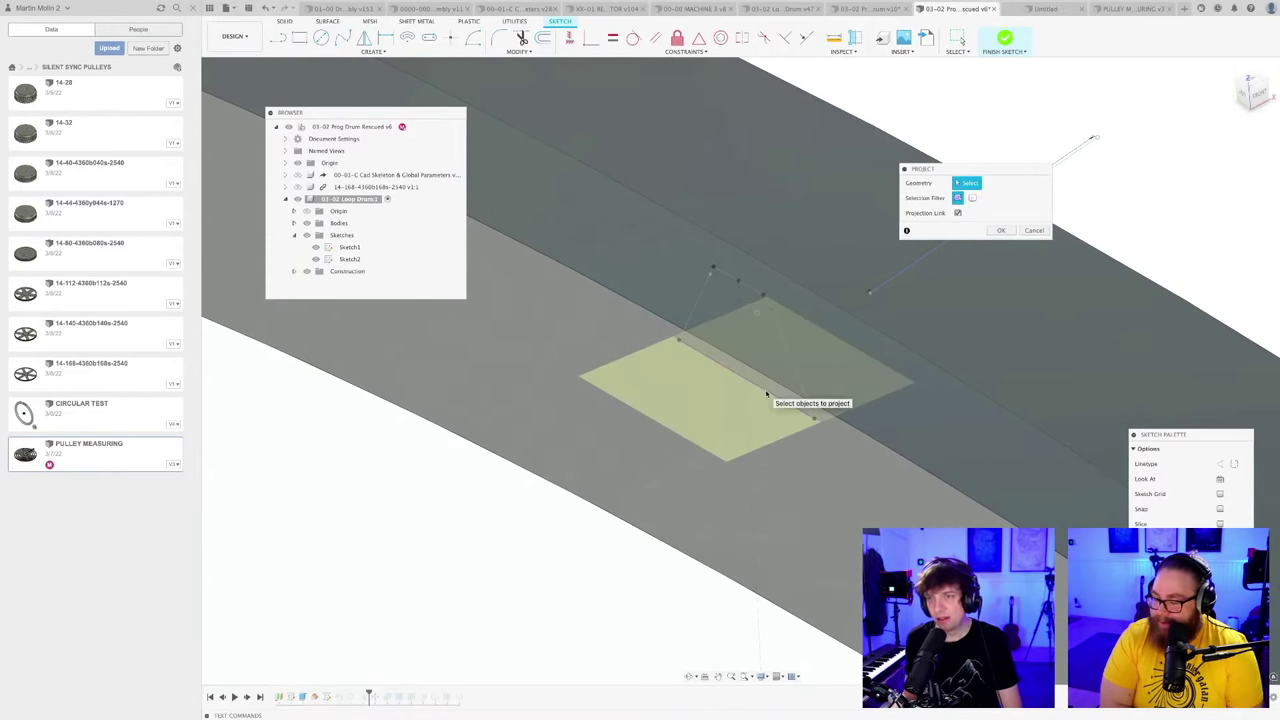
pyautogui.scroll(-2, 752, 419)
pyautogui.scroll(2, 752, 419)
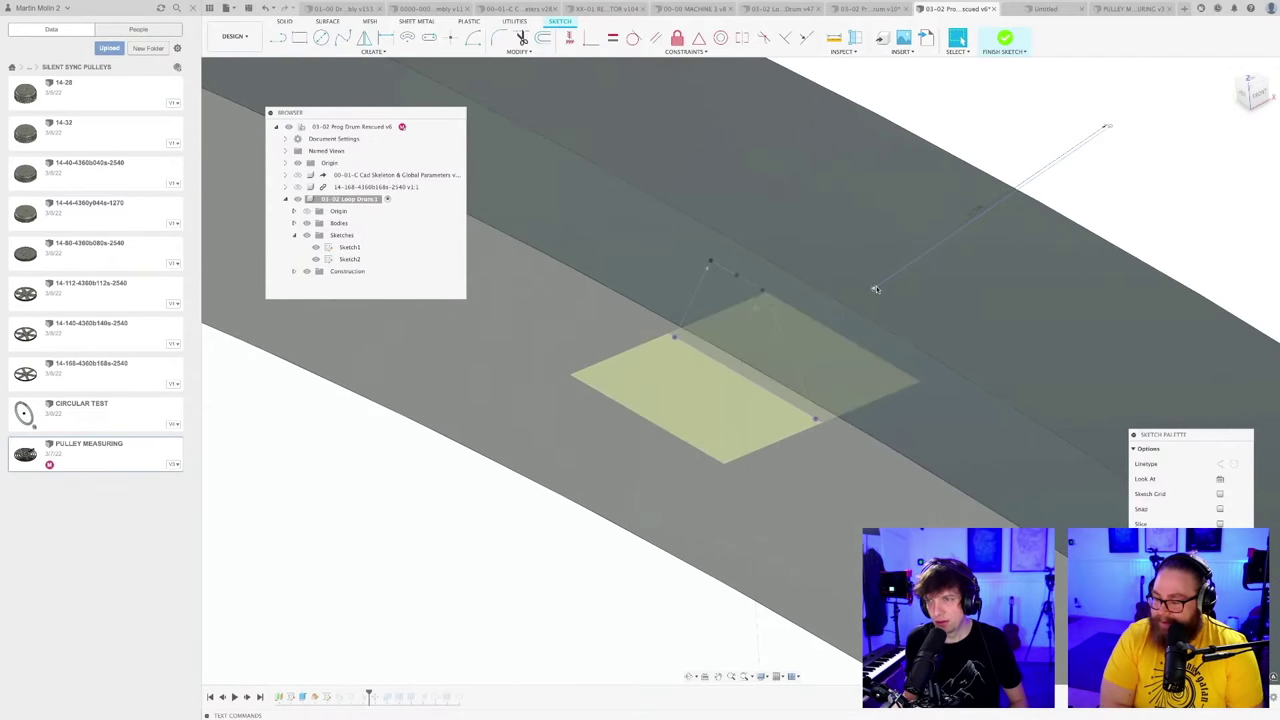
pyautogui.moveTo(873, 287); pyautogui.dragTo(787, 349)
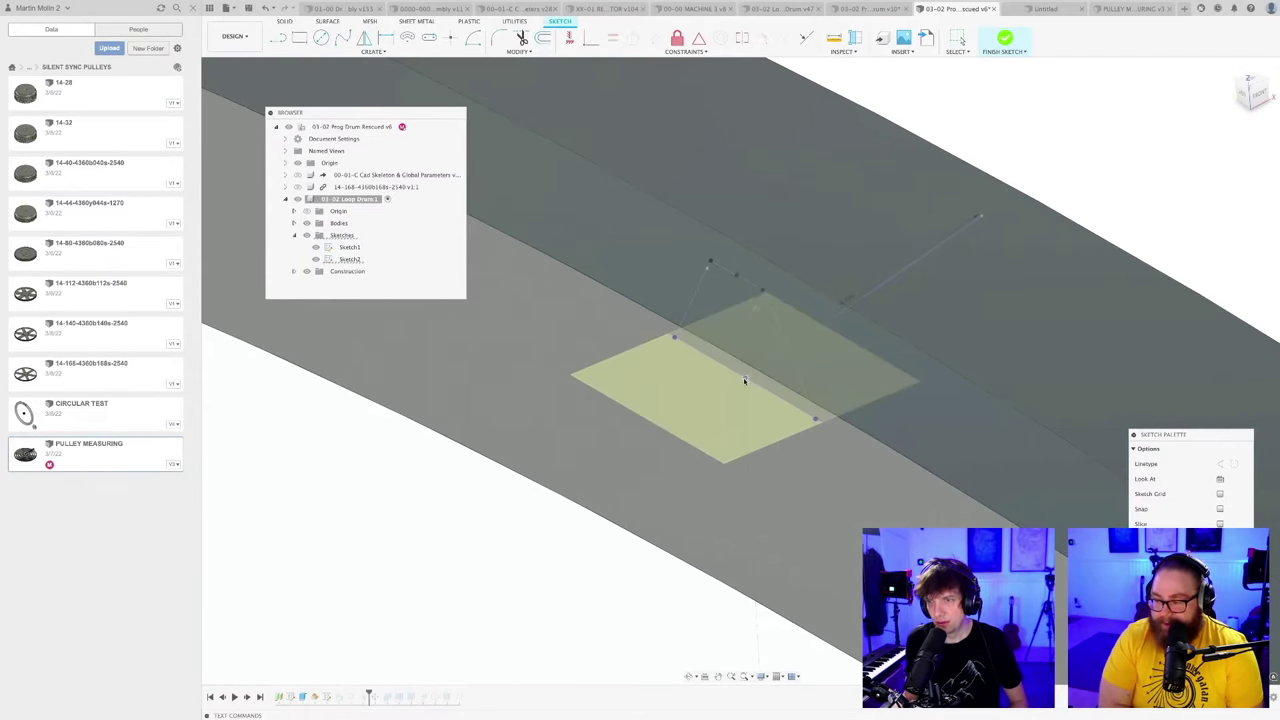
pyautogui.click(754, 384)
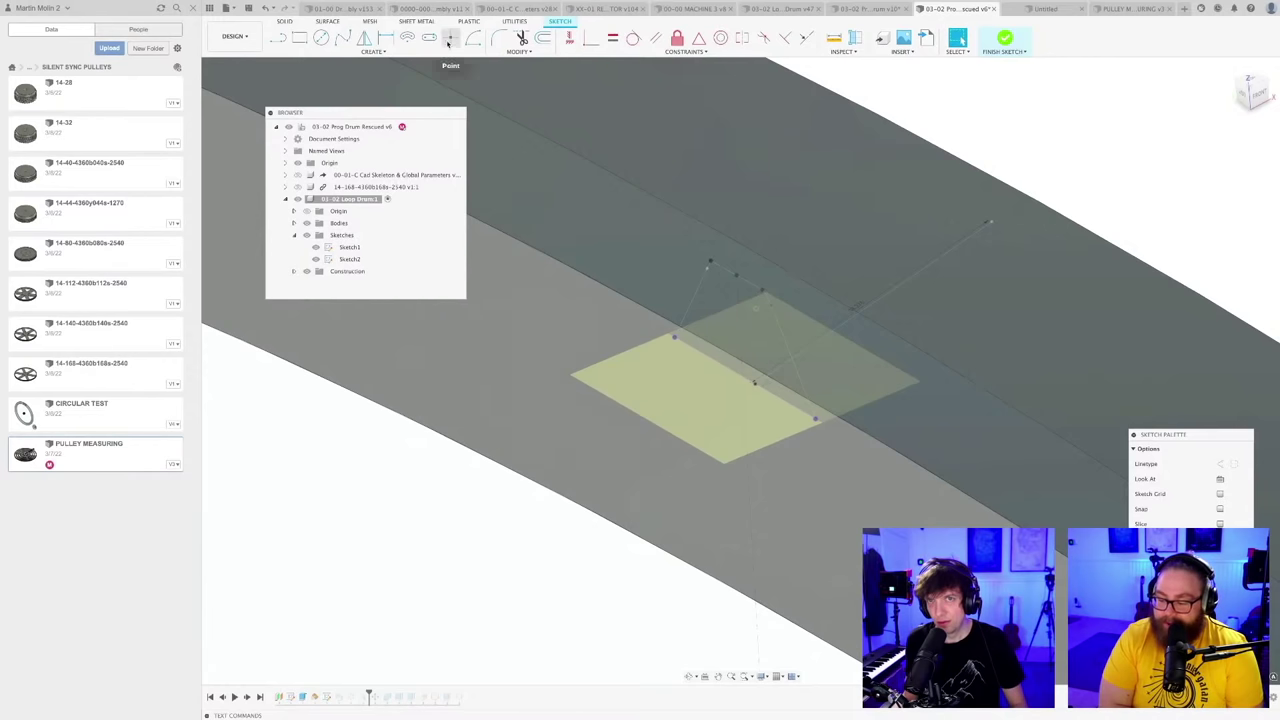
pyautogui.scroll(2, 745, 380)
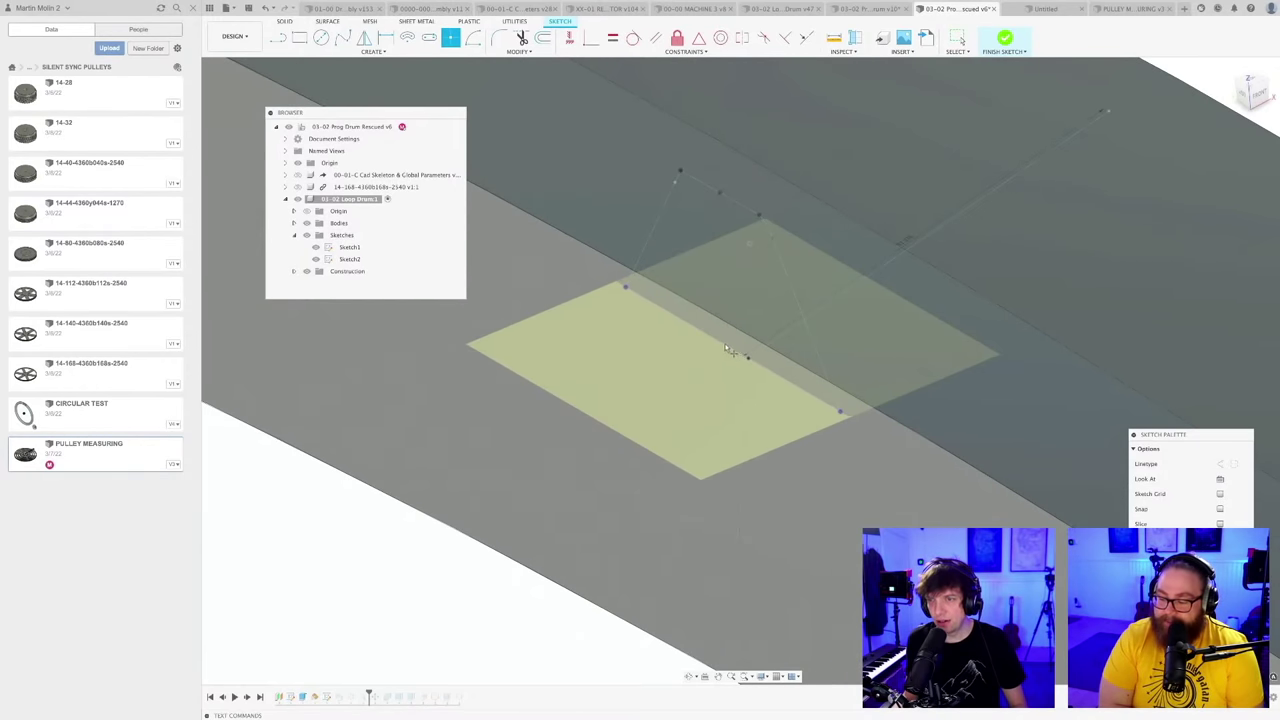
pyautogui.scroll(2, 728, 348)
pyautogui.scroll(2, 729, 348)
pyautogui.press('Escape')
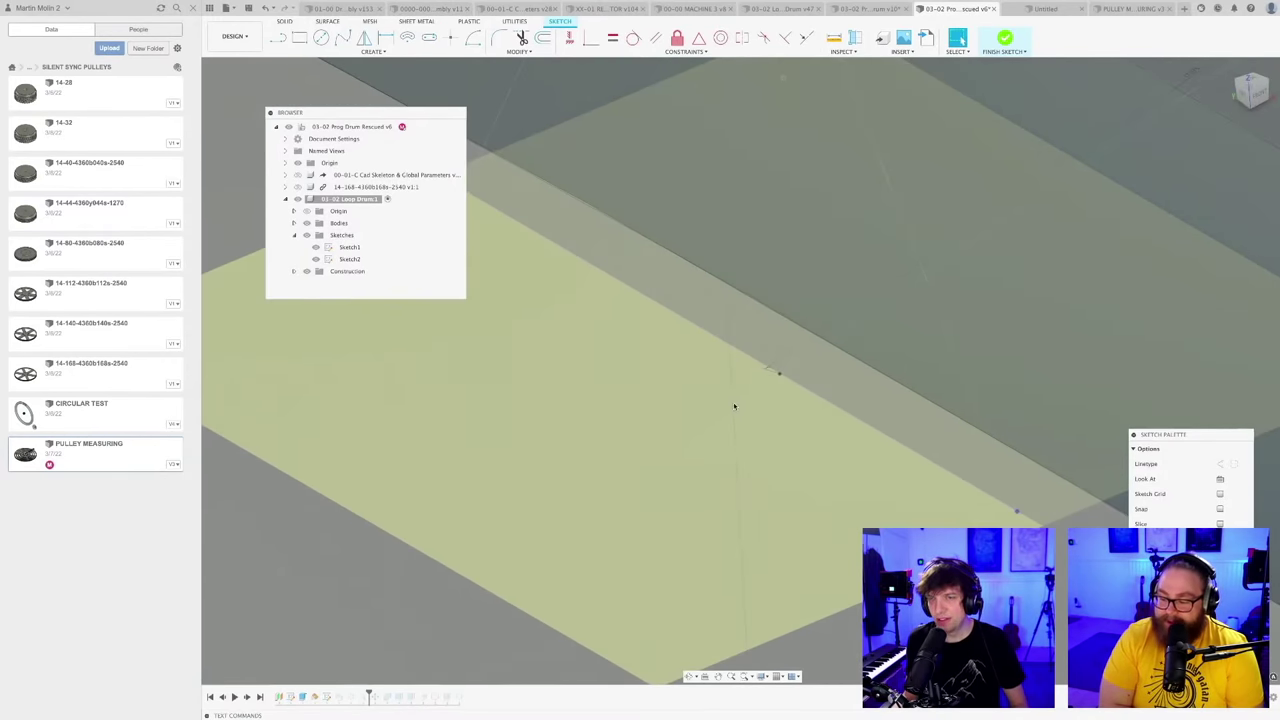
# Step: Project the tooth profile's base line into Sketch2 as reference geometry
pyautogui.scroll(-2, 728, 404)
pyautogui.scroll(-3, 728, 404)
pyautogui.keyDown('shift'); pyautogui.moveTo(726, 437); pyautogui.dragTo(723, 408, button='middle'); pyautogui.keyUp('shift')
pyautogui.scroll(3, 725, 403)
pyautogui.scroll(-2, 721, 408)
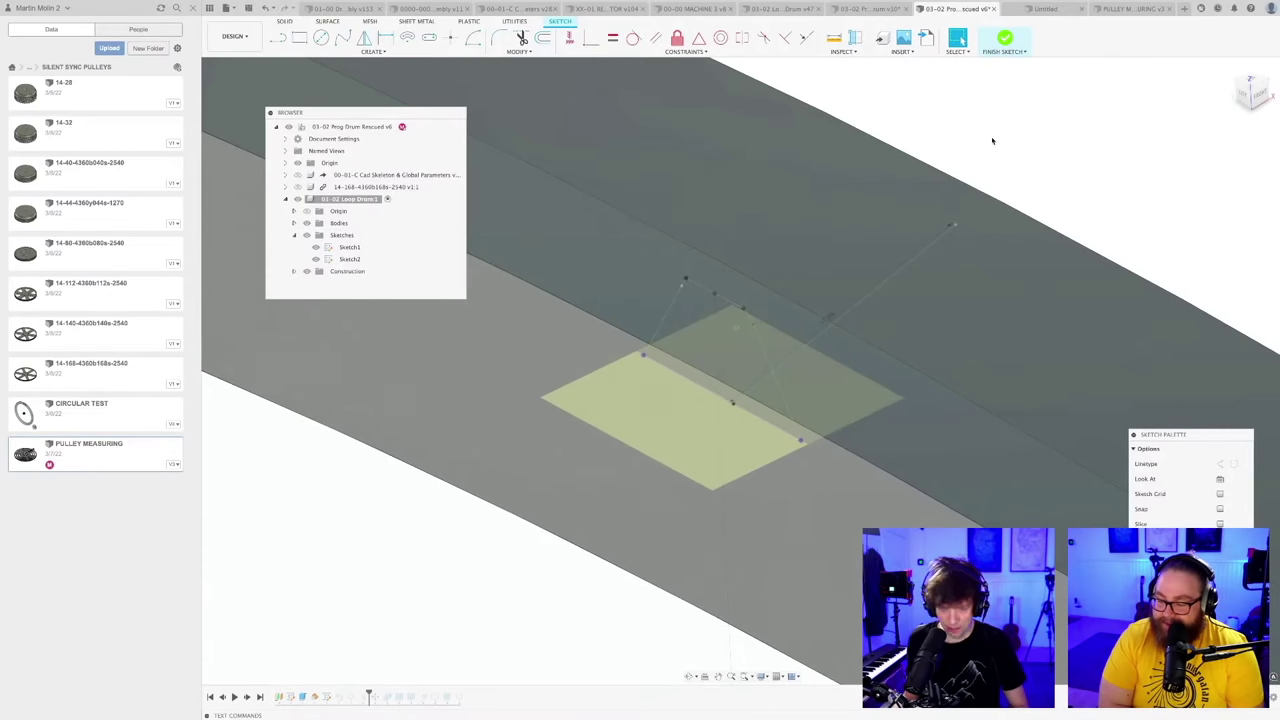
pyautogui.press('p')
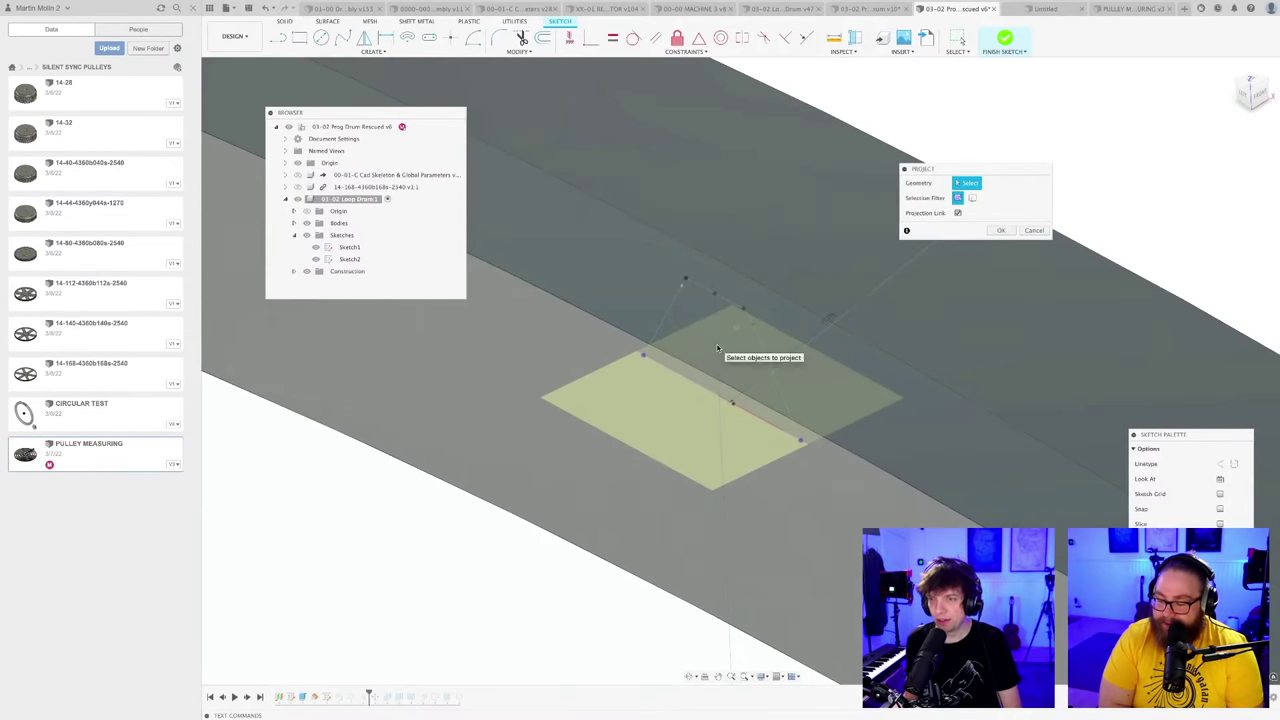
pyautogui.press('Escape')
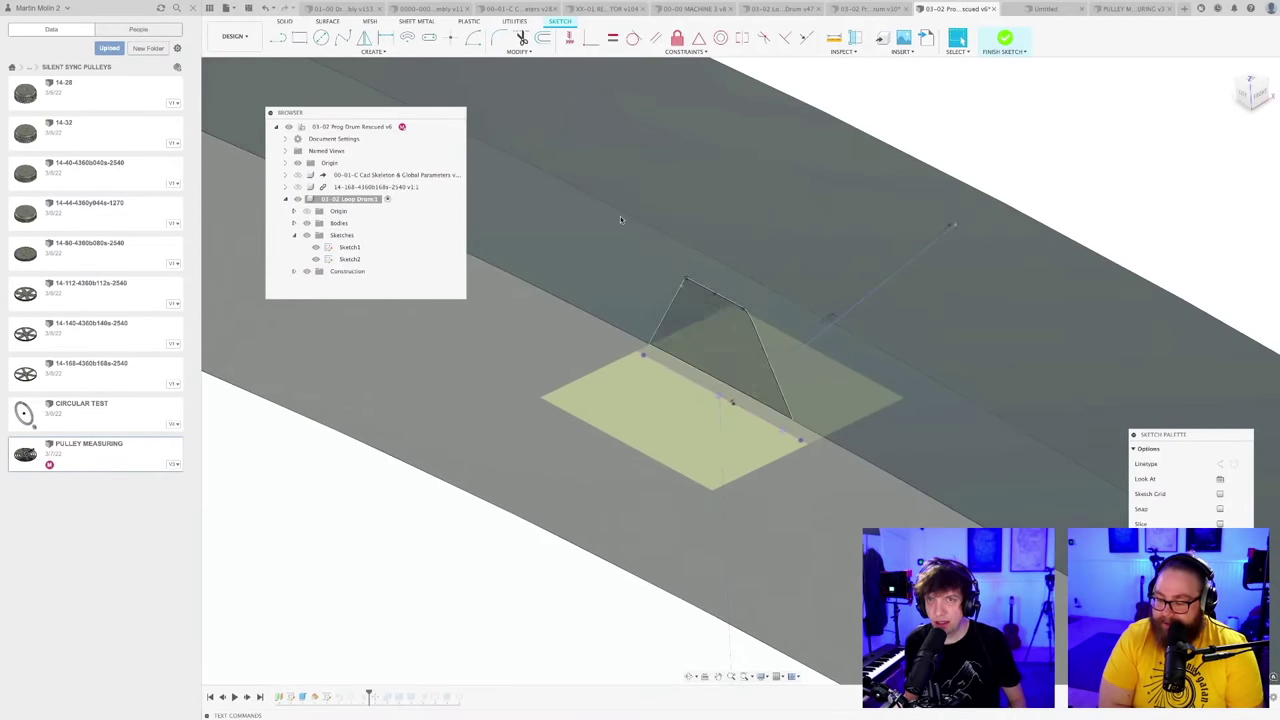
pyautogui.scroll(3, 735, 405)
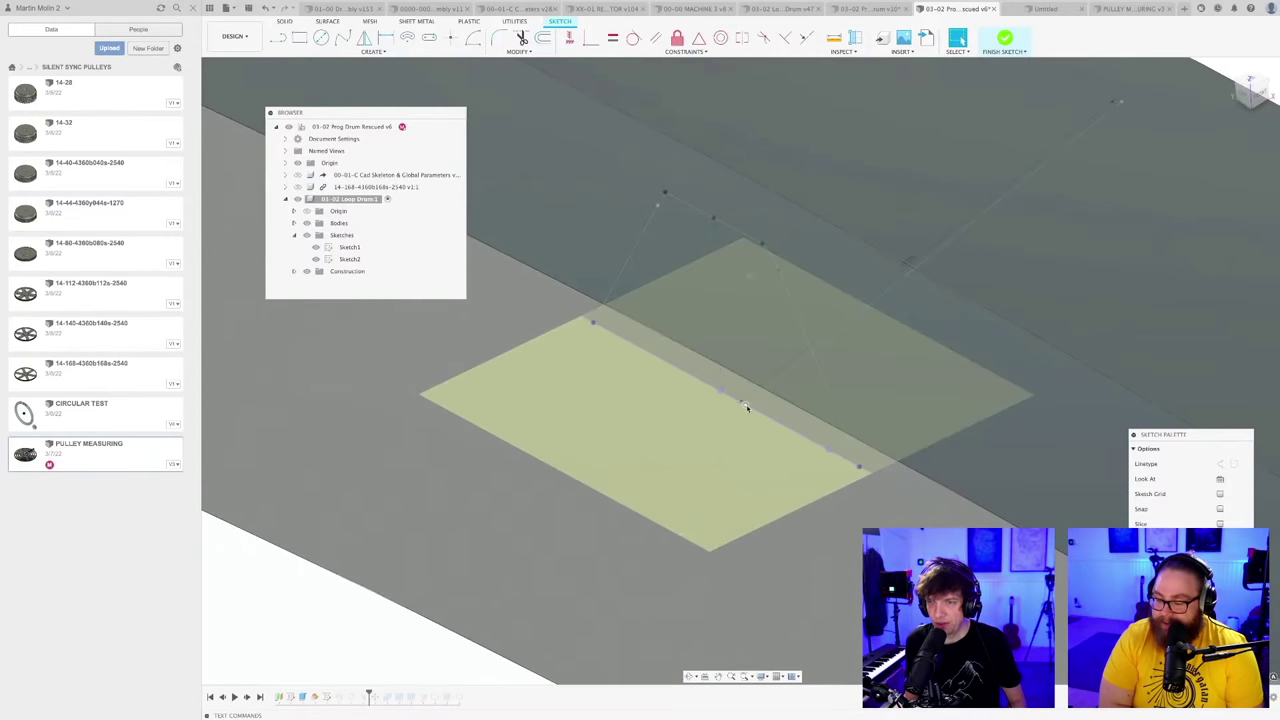
# Step: Make the Sketch2 line's lower endpoint coincident with the midpoint of the projected tooth base line
pyautogui.moveTo(742, 404)
pyautogui.mouseDown()
pyautogui.moveTo(726, 399)
pyautogui.moveTo(754, 417)
pyautogui.moveTo(760, 406)
pyautogui.mouseUp()
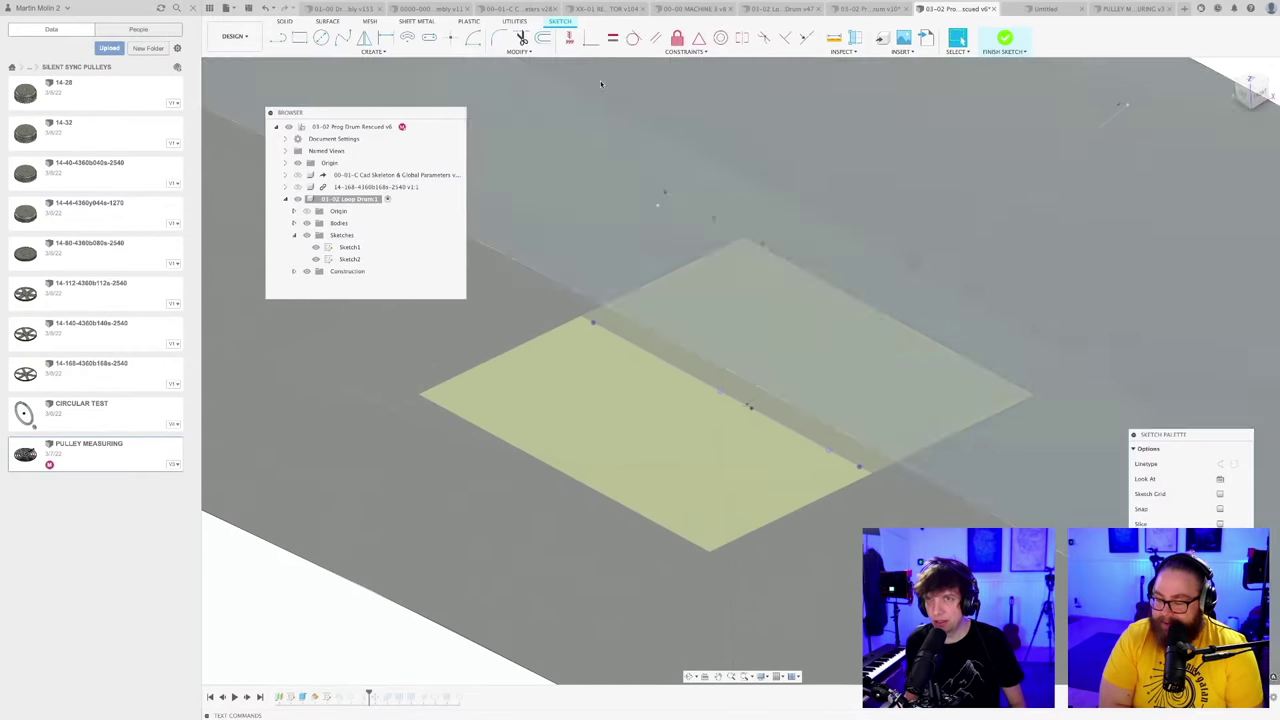
pyautogui.click(591, 37)
pyautogui.scroll(4, 751, 400)
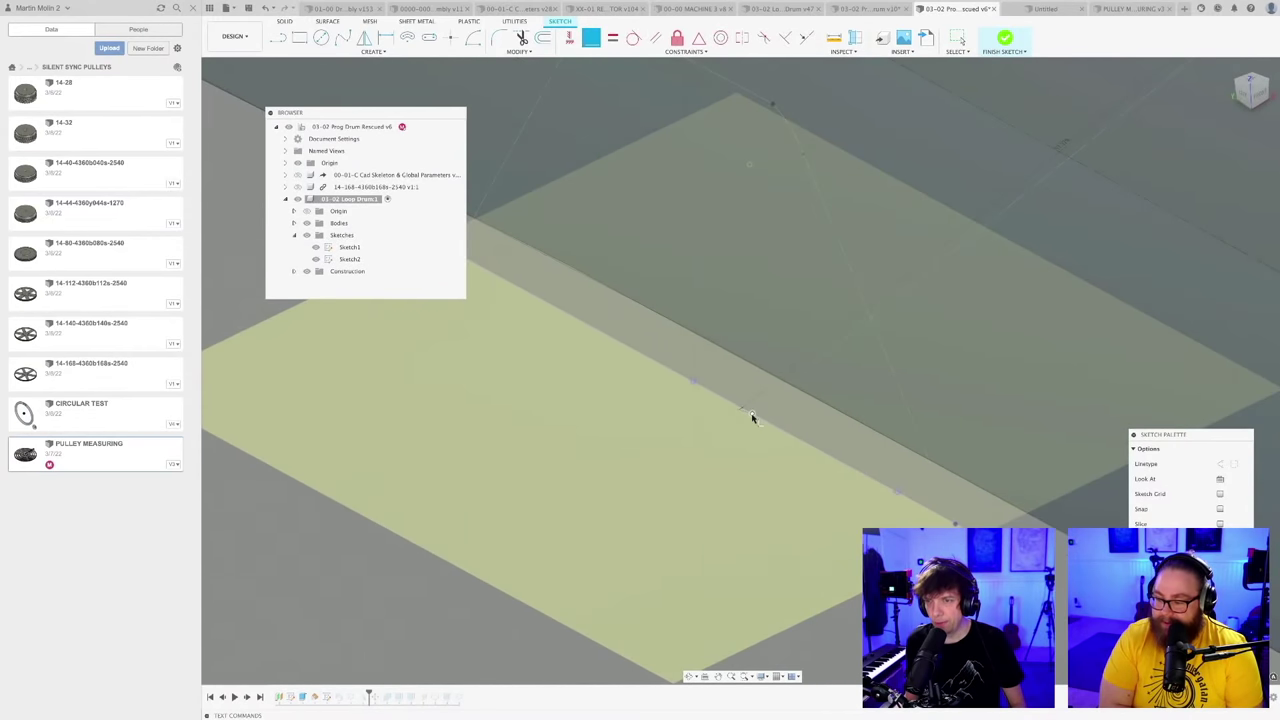
pyautogui.click(752, 415)
pyautogui.click(692, 383)
pyautogui.scroll(-3, 731, 400)
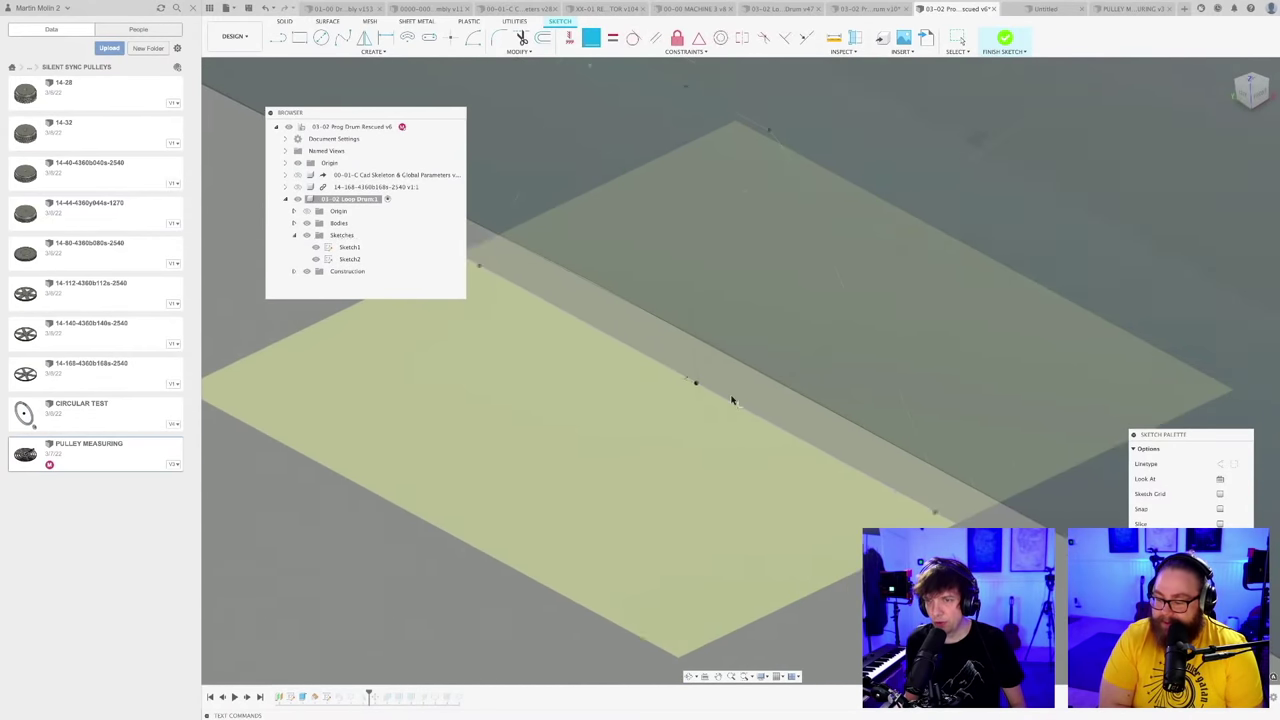
pyautogui.moveTo(737, 400)
pyautogui.keyDown('shift'); pyautogui.mouseDown(button='middle')
pyautogui.moveTo(777, 409)
pyautogui.moveTo(771, 371)
pyautogui.moveTo(697, 391)
pyautogui.moveTo(700, 374)
pyautogui.moveTo(732, 397)
pyautogui.mouseUp(button='middle'); pyautogui.keyUp('shift')
pyautogui.scroll(-15, 729, 409)
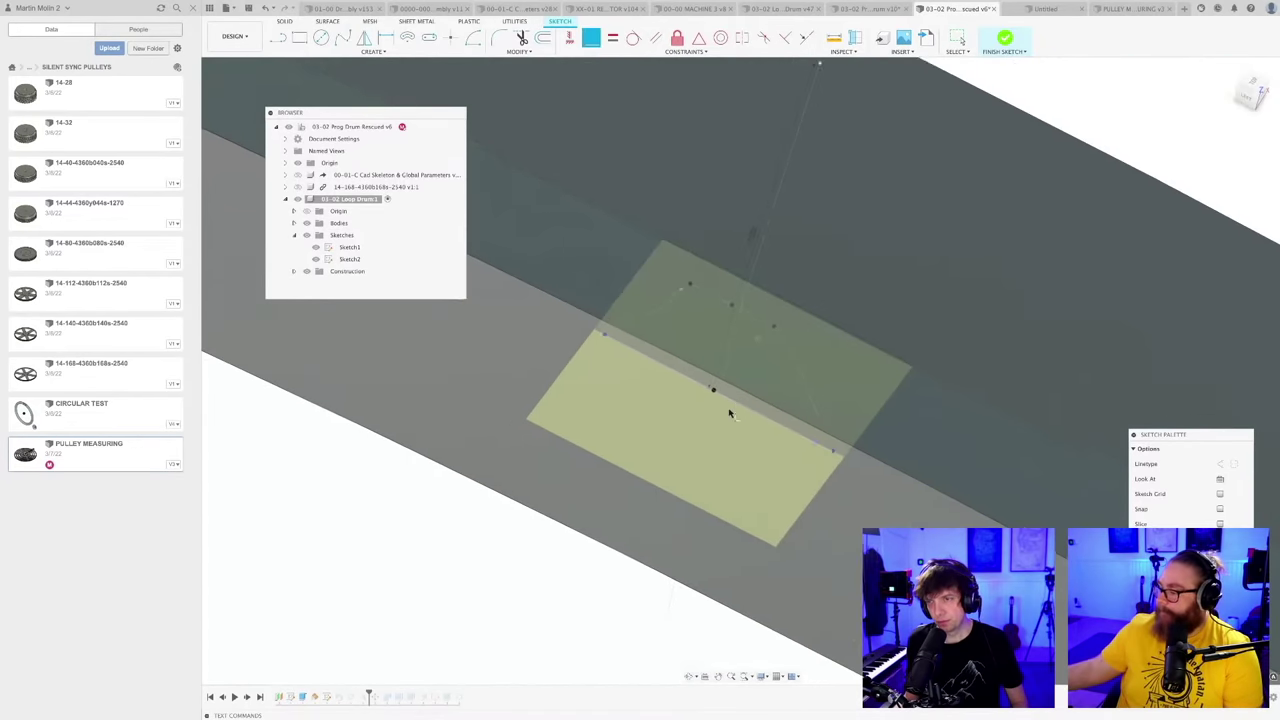
pyautogui.keyDown('shift'); pyautogui.moveTo(727, 459); pyautogui.dragTo(825, 542, button='middle'); pyautogui.keyUp('shift')
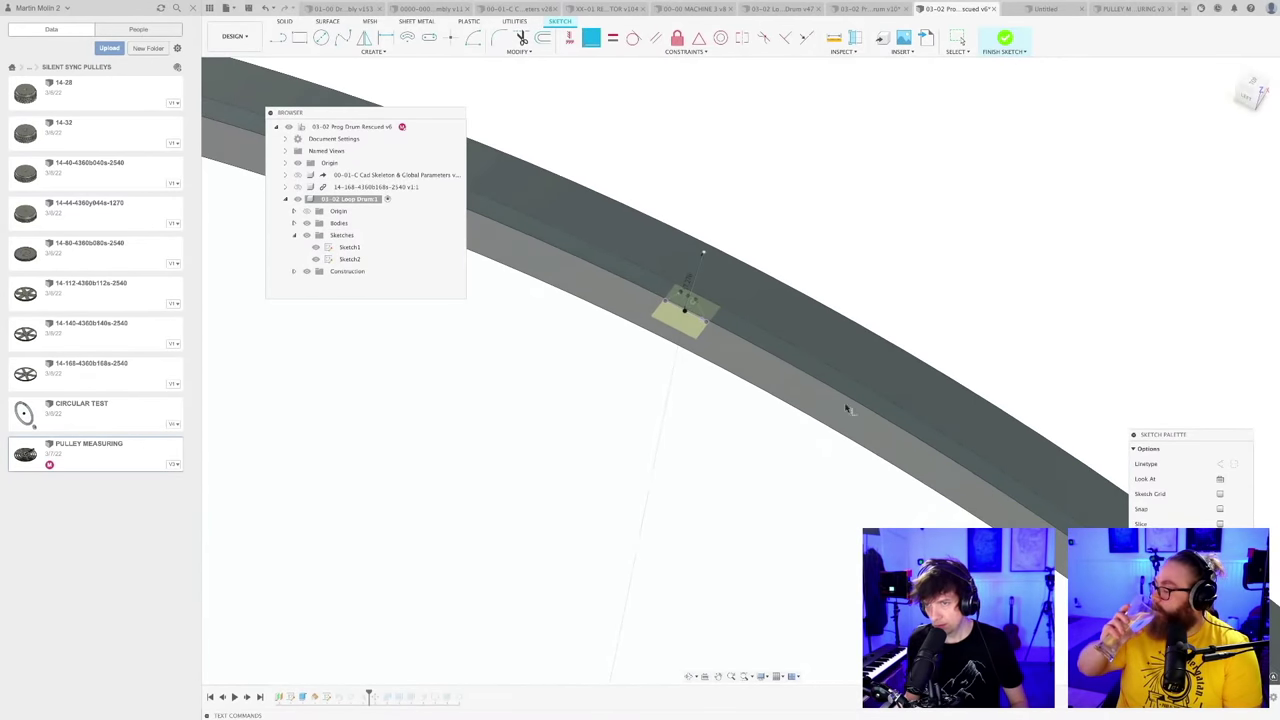
pyautogui.scroll(10, 660, 330)
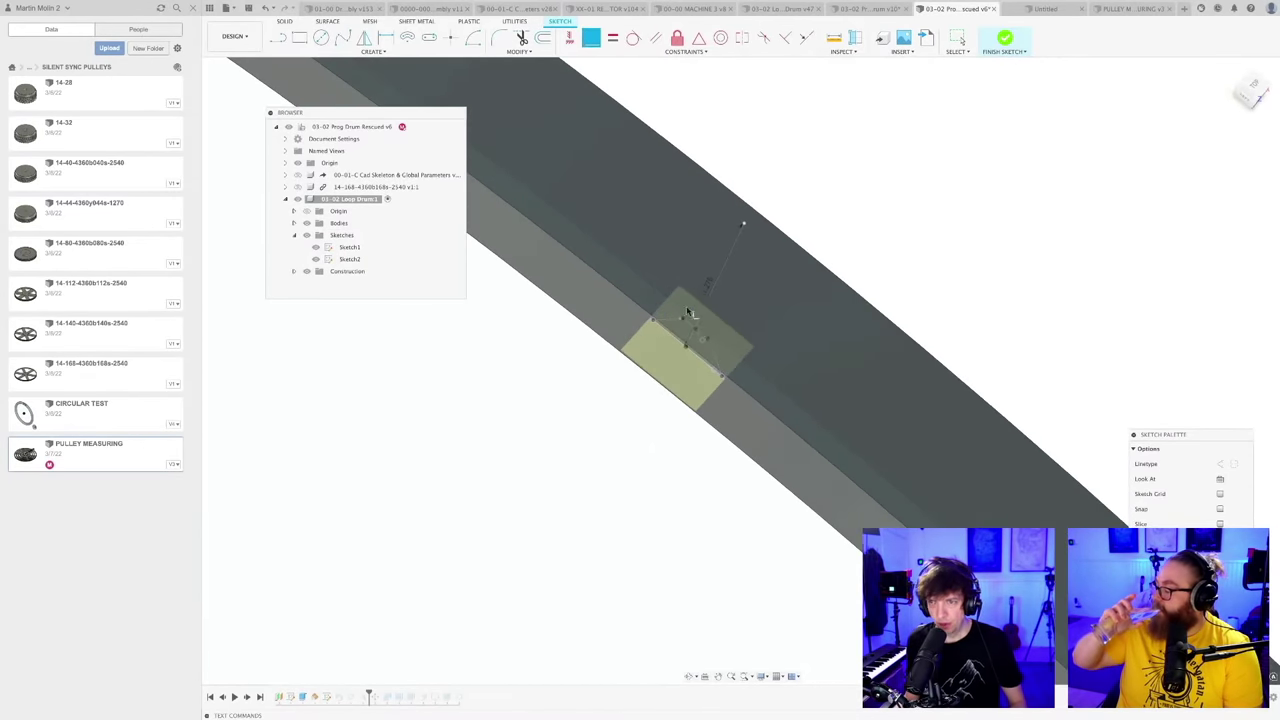
pyautogui.scroll(2, 710, 332)
pyautogui.press('r')
pyautogui.press('Escape')
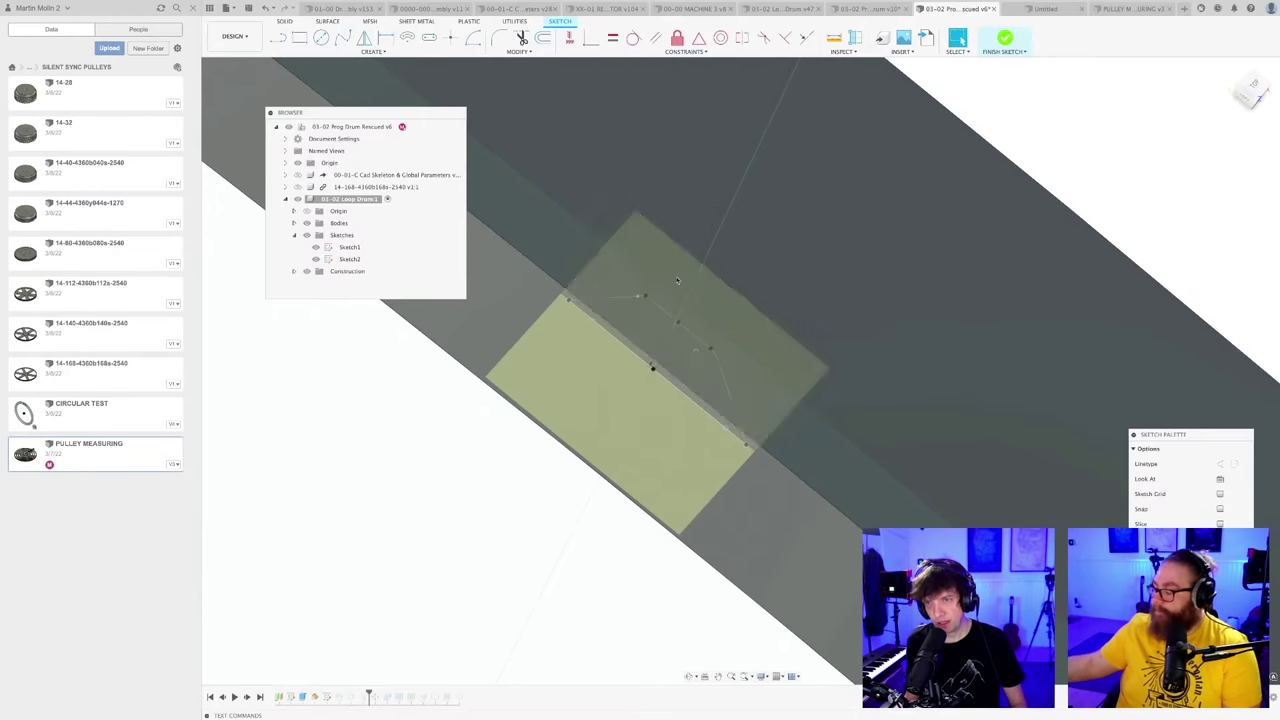
pyautogui.scroll(-2, 624, 460)
pyautogui.press('f')
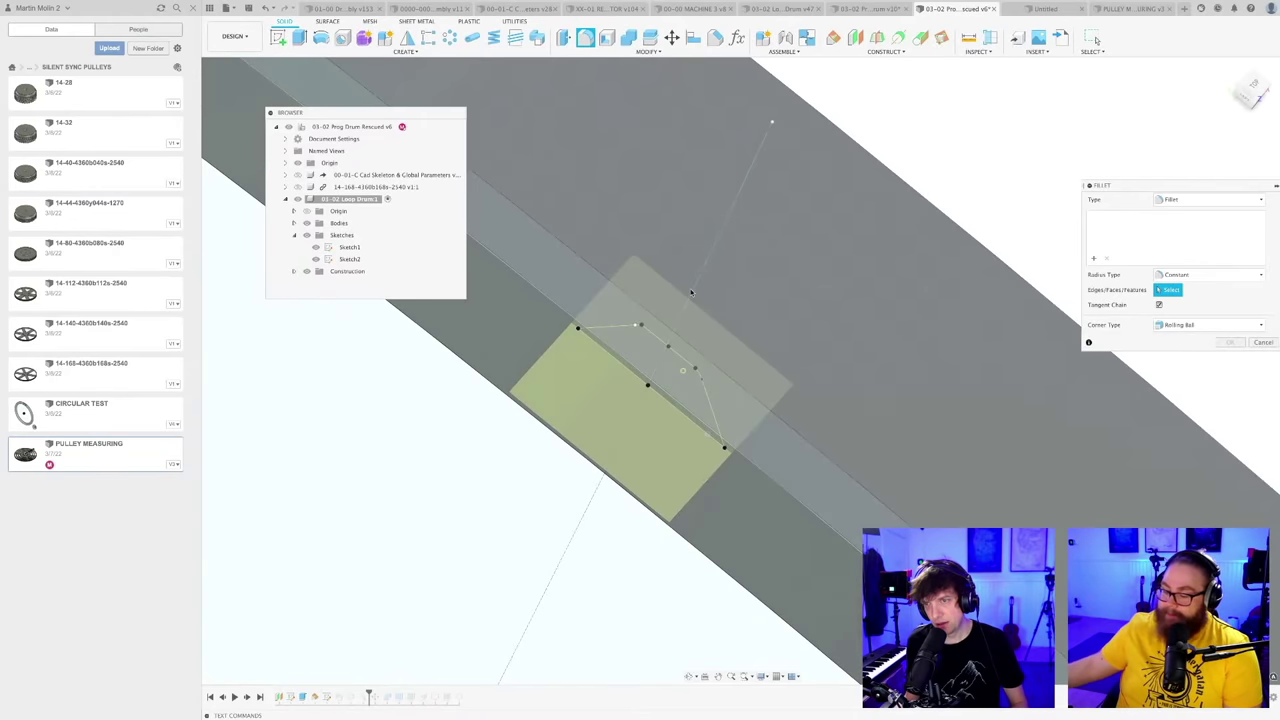
pyautogui.press('Escape')
pyautogui.scroll(-2, 691, 292)
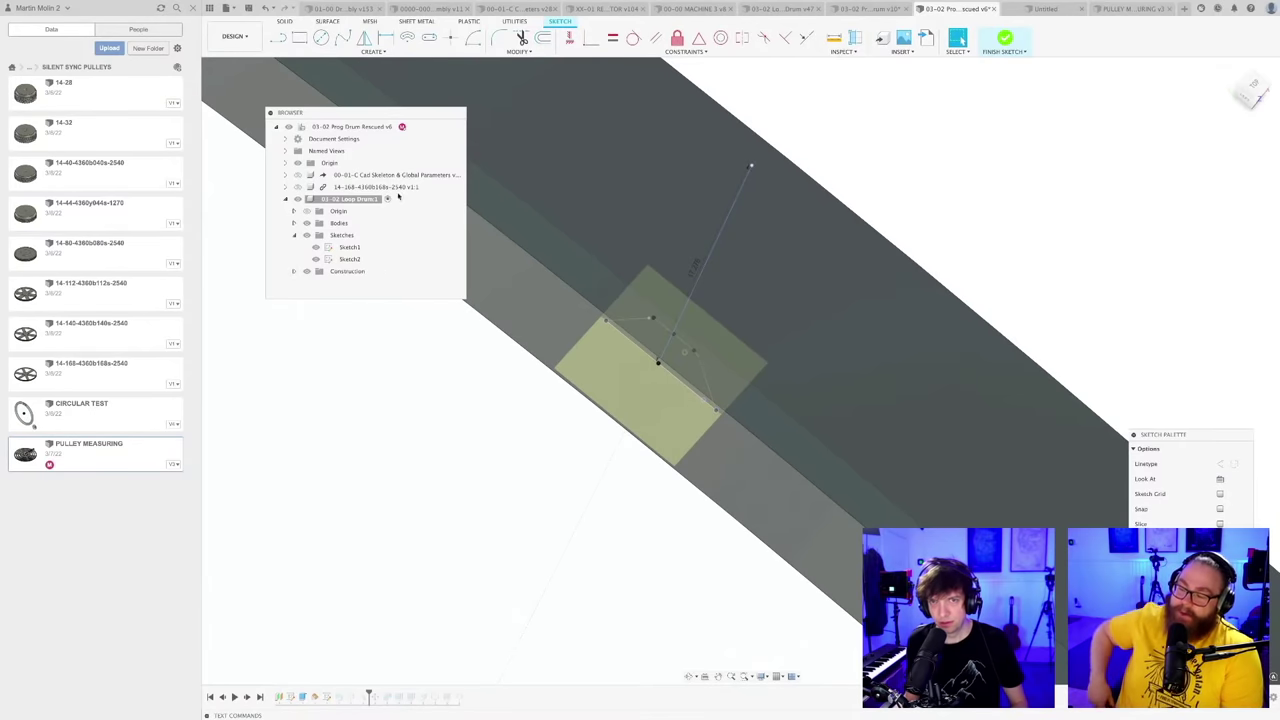
# Step: Hide the Loop Drum bodies and add a 75° angular dimension between the Sketch2 line and the tooth base line
pyautogui.click(306, 223)
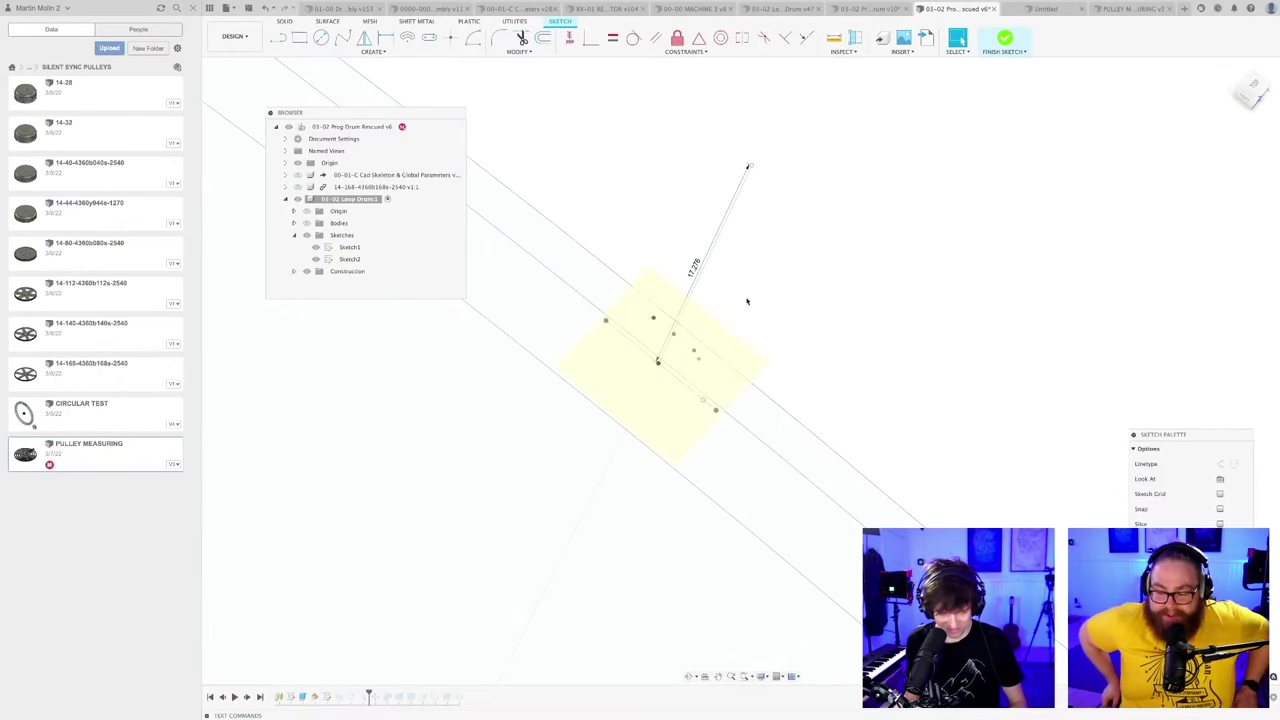
pyautogui.press('l')
pyautogui.click(675, 283)
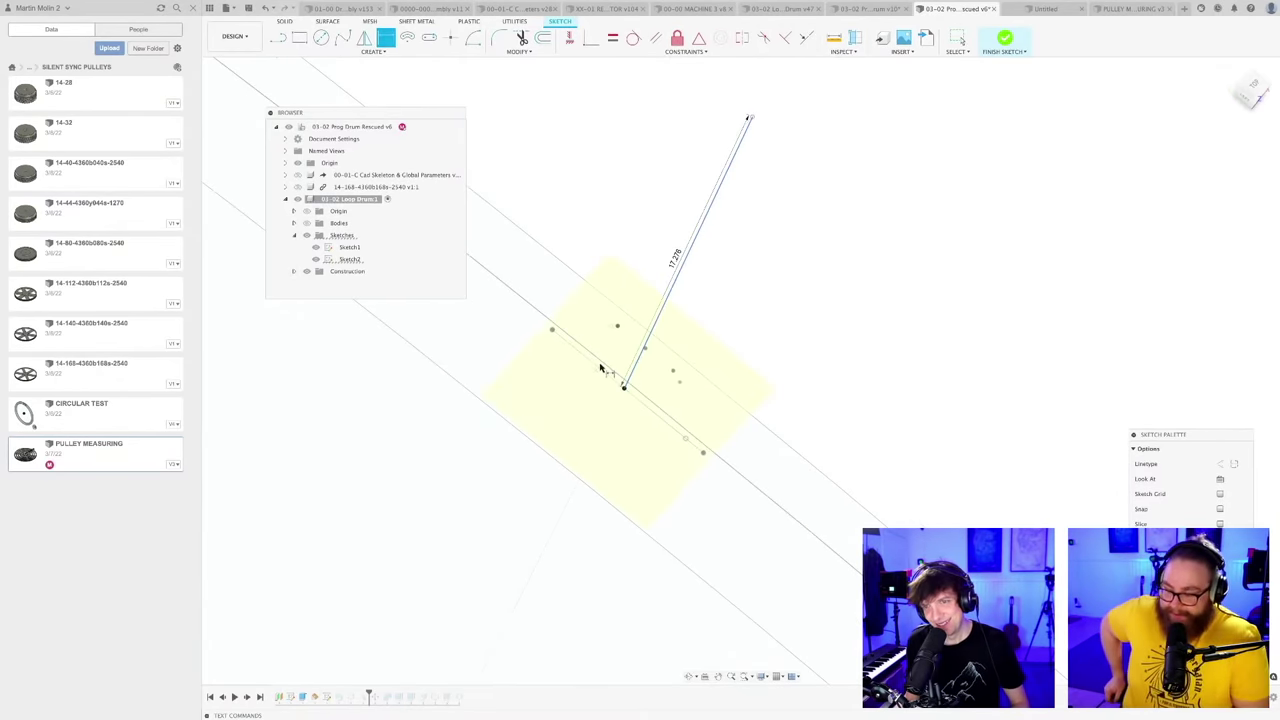
pyautogui.click(598, 368)
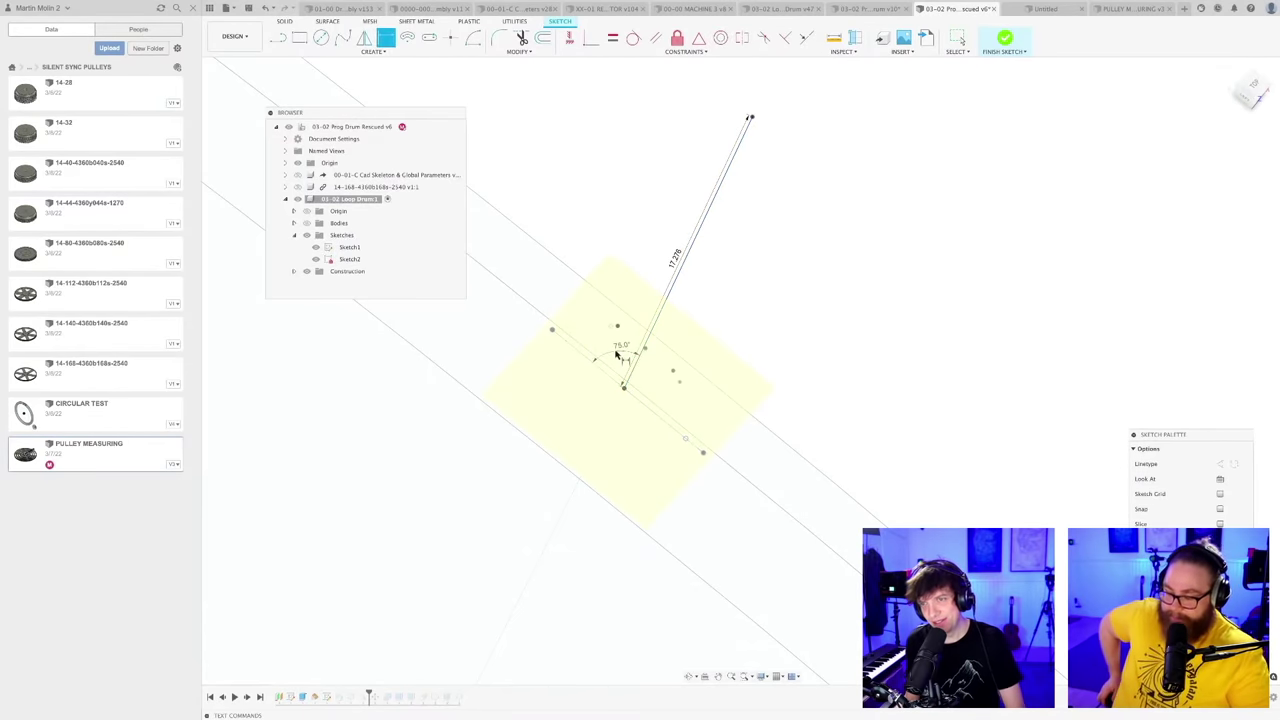
pyautogui.press('Escape')
pyautogui.scroll(-5, 797, 363)
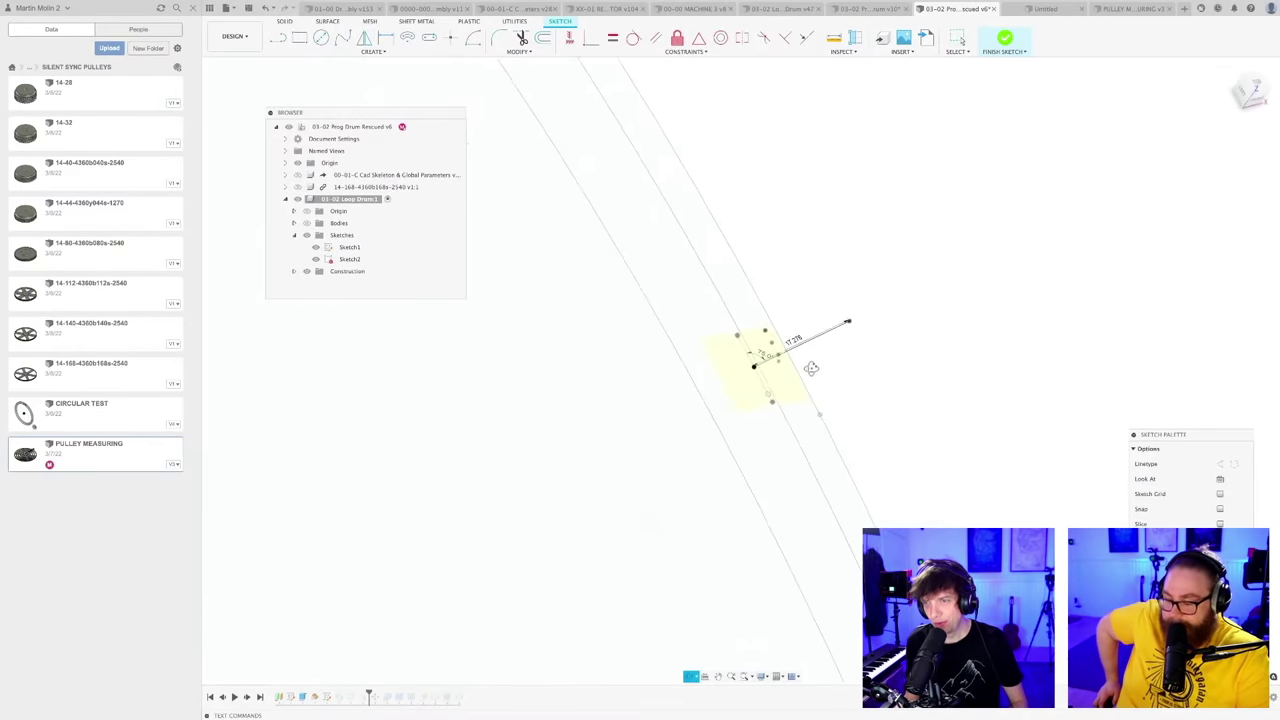
pyautogui.scroll(-5, 847, 390)
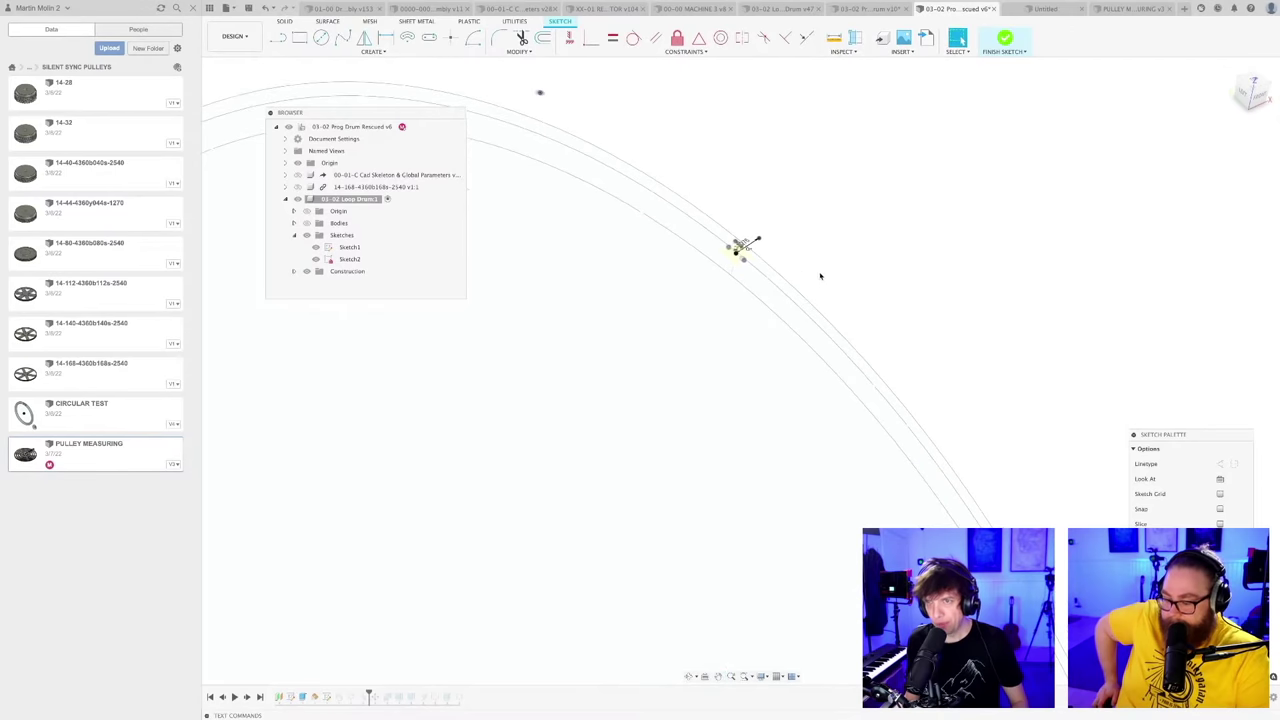
# Step: Save the design as a new version and finish editing Sketch2
pyautogui.press('super+s')
pyautogui.press('Return')
pyautogui.scroll(2, 830, 280)
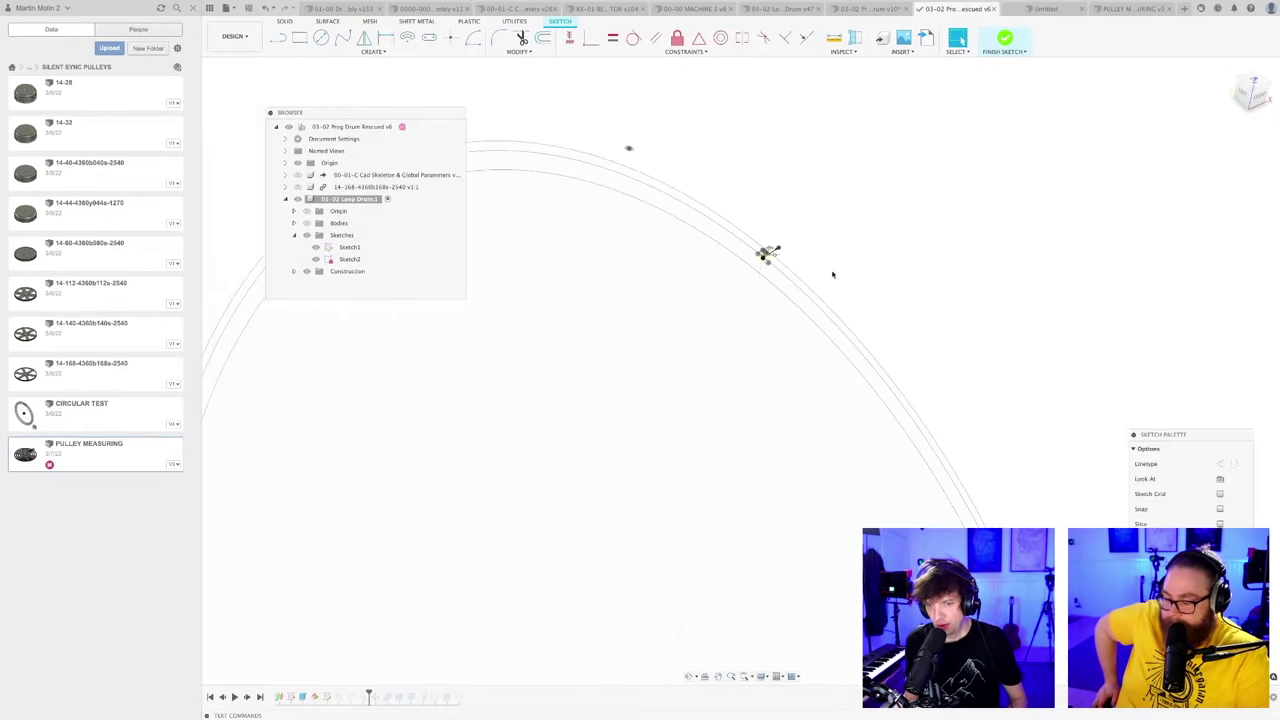
pyautogui.moveTo(834, 274)
pyautogui.keyDown('shift'); pyautogui.mouseDown(button='middle')
pyautogui.moveTo(851, 286)
pyautogui.moveTo(768, 292)
pyautogui.moveTo(777, 260)
pyautogui.moveTo(766, 266)
pyautogui.moveTo(808, 237)
pyautogui.moveTo(809, 263)
pyautogui.moveTo(794, 271)
pyautogui.moveTo(800, 237)
pyautogui.moveTo(745, 256)
pyautogui.mouseUp(button='middle'); pyautogui.keyUp('shift')
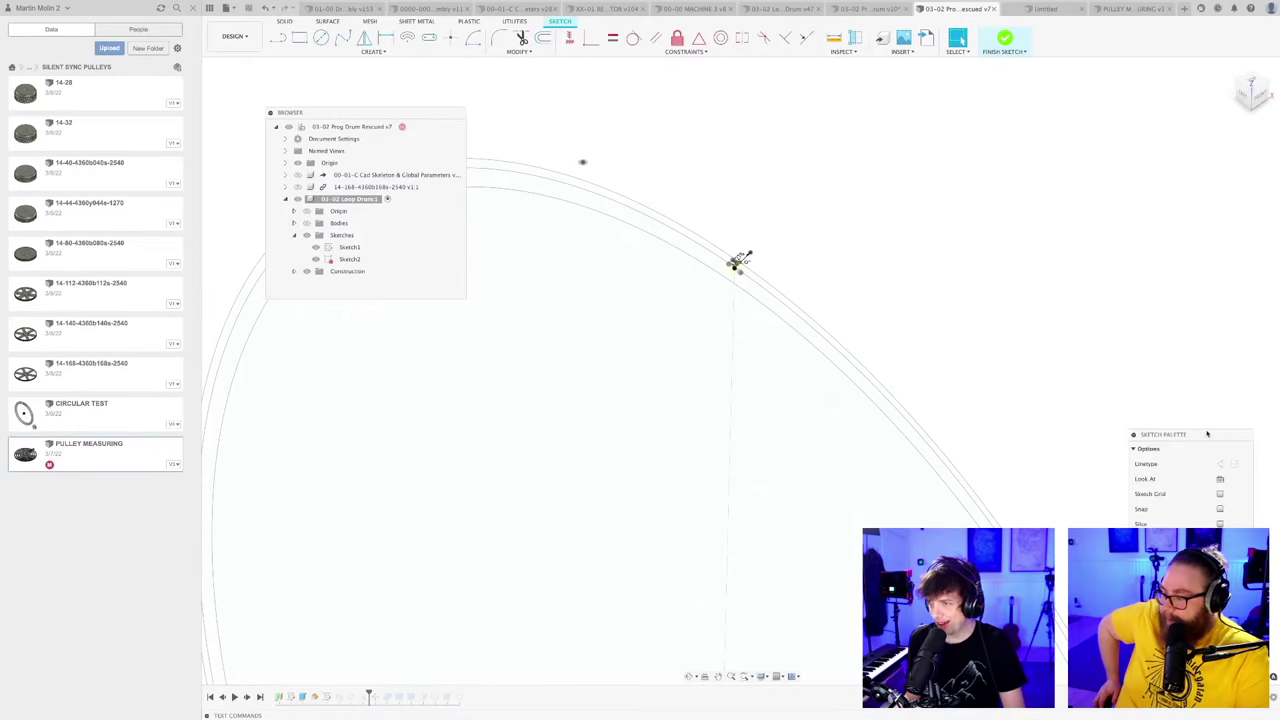
pyautogui.moveTo(1207, 434); pyautogui.dragTo(1134, 218)
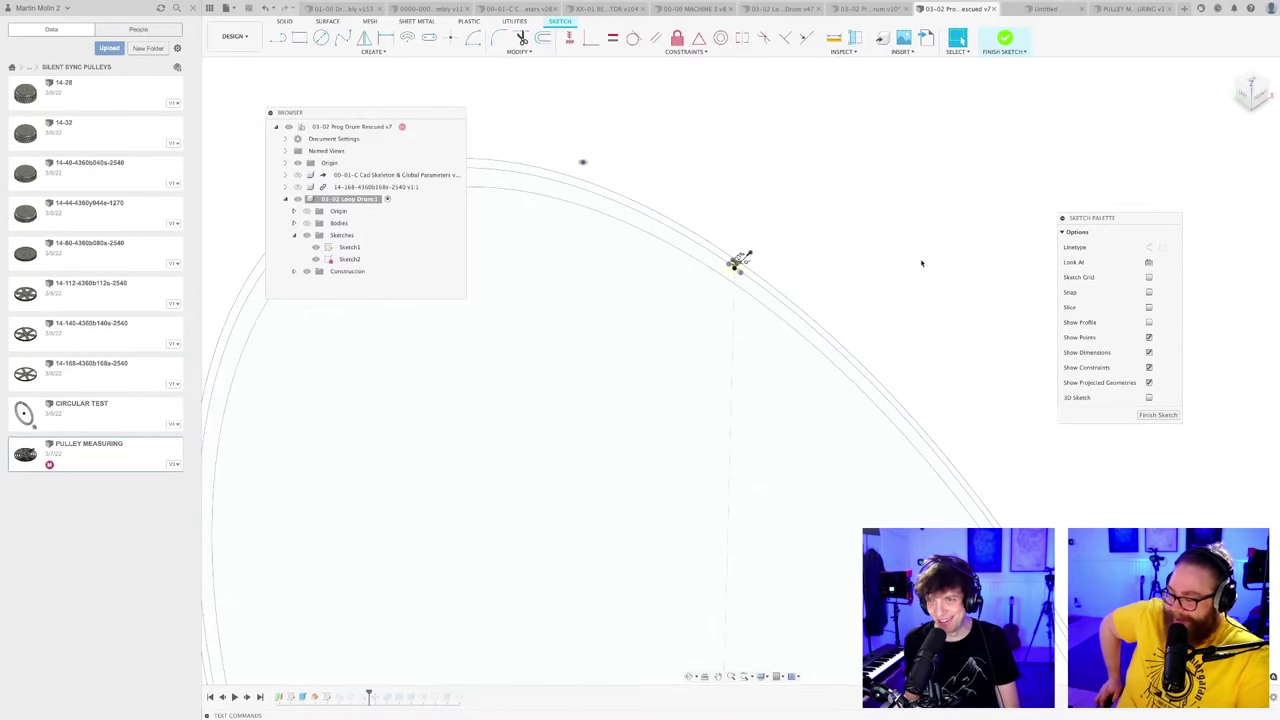
pyautogui.click(1158, 414)
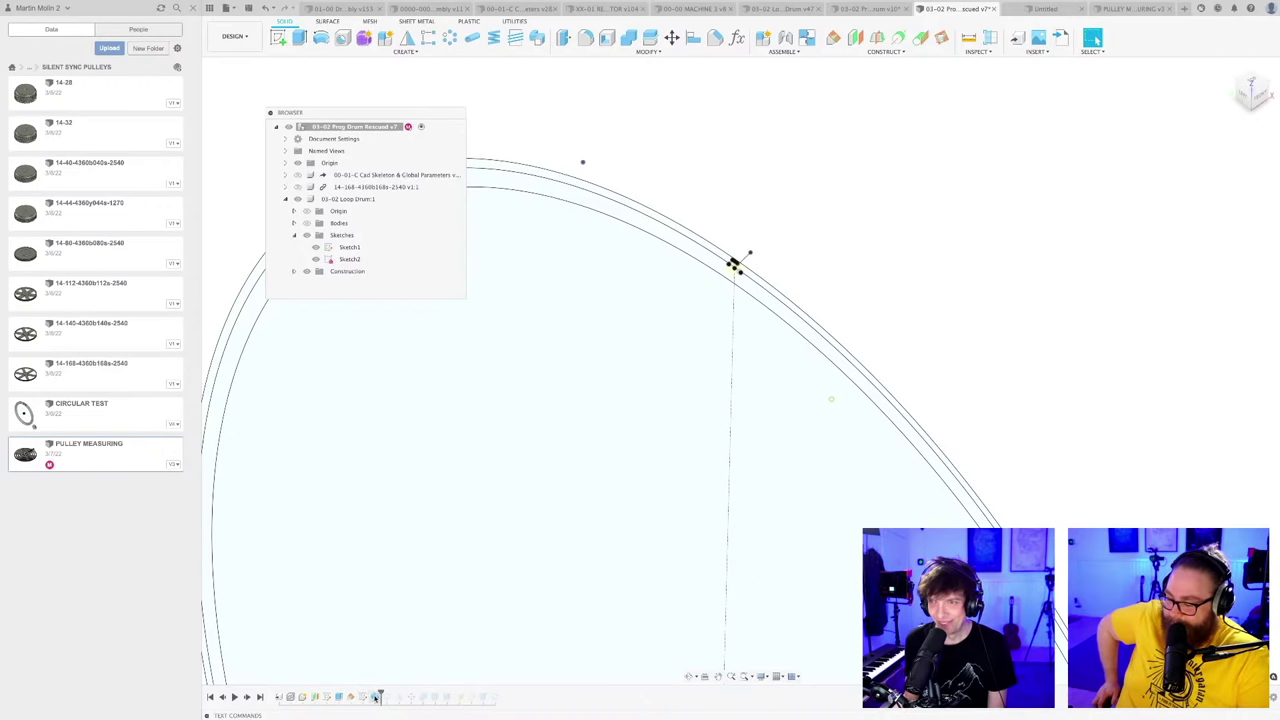
# Step: Show the Loop Drum bodies again and inspect the single extruded tooth on the drum rim
pyautogui.rightClick(376, 698)
pyautogui.click(936, 266)
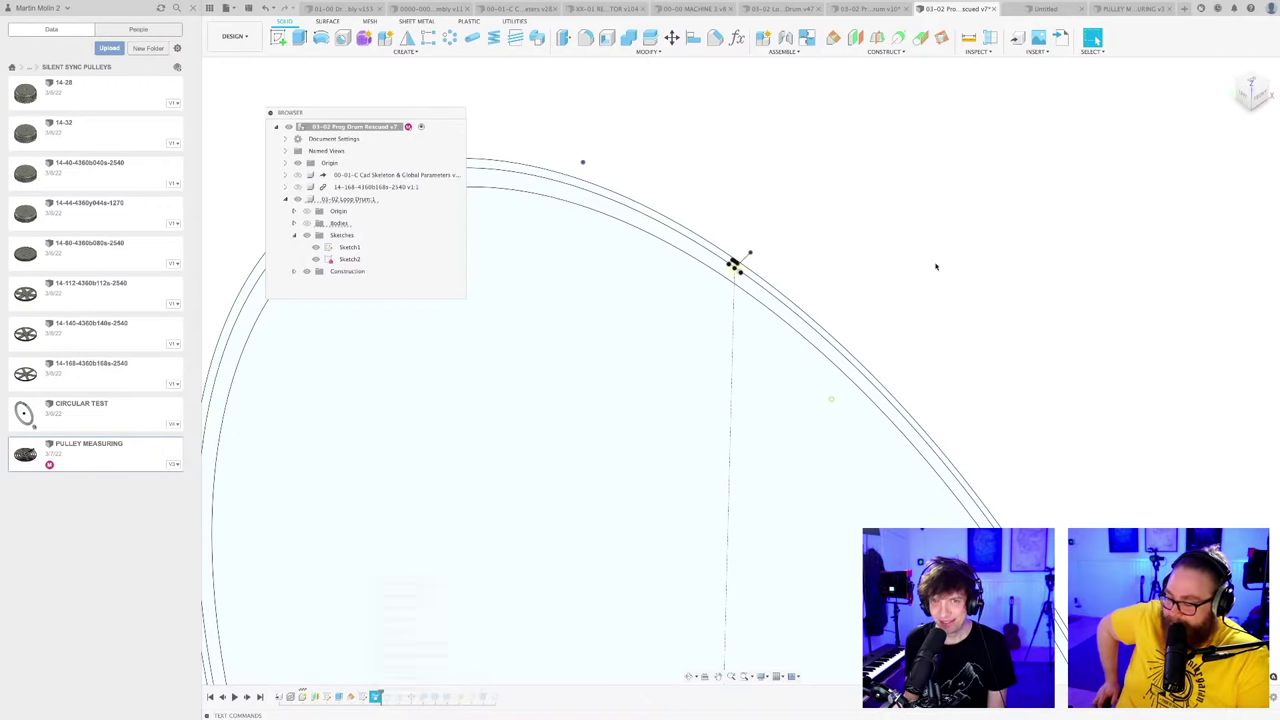
pyautogui.click(306, 223)
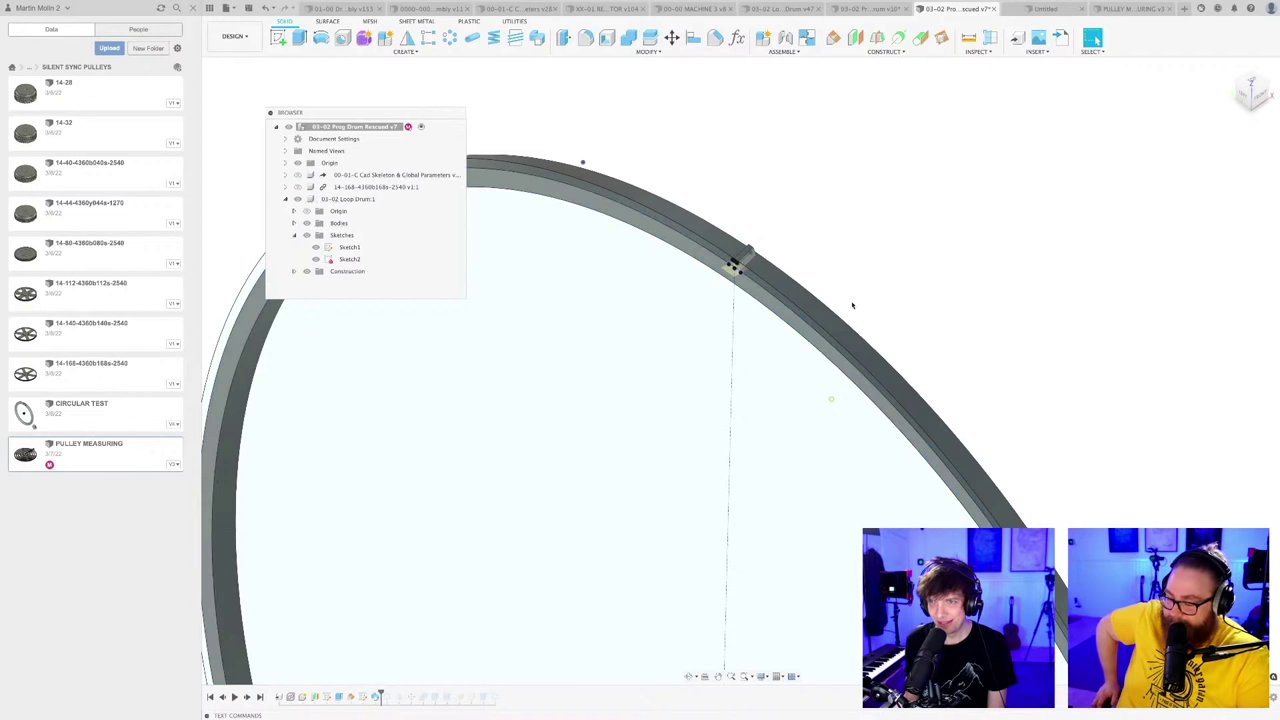
pyautogui.scroll(3, 764, 269)
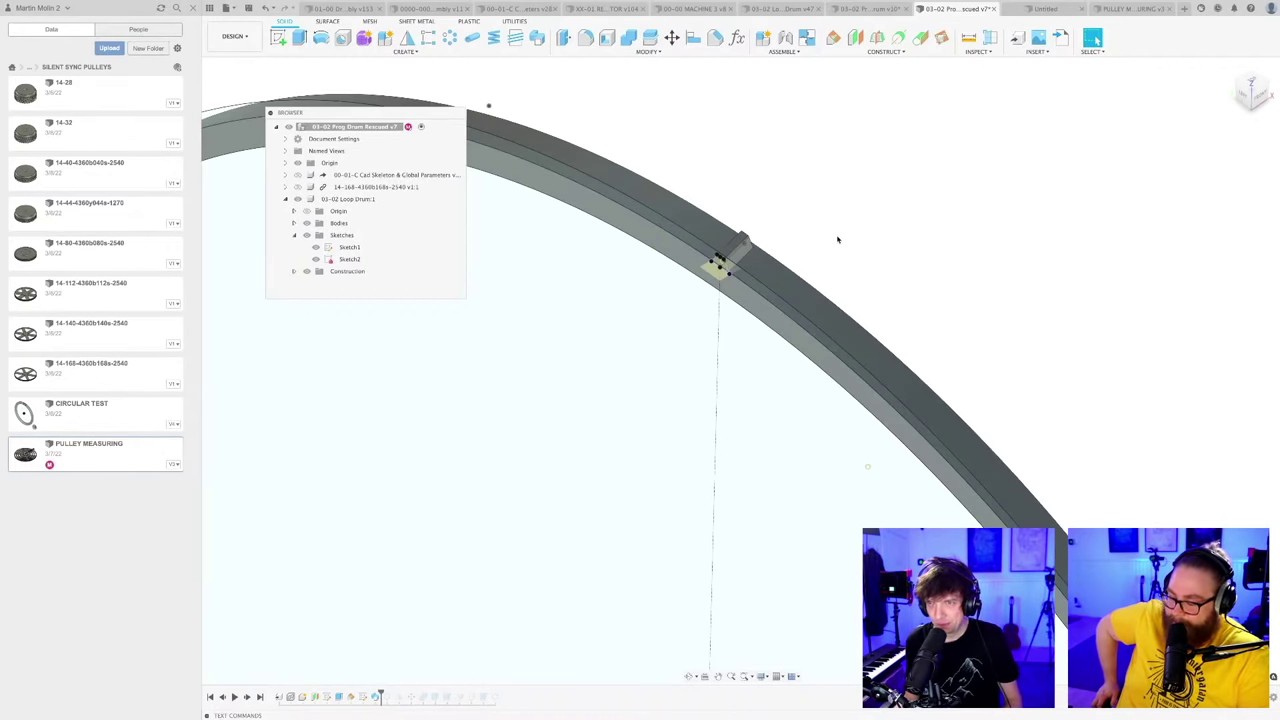
pyautogui.scroll(-5, 838, 240)
pyautogui.moveTo(894, 268)
pyautogui.mouseDown(button='middle')
pyautogui.moveTo(838, 288)
pyautogui.moveTo(800, 262)
pyautogui.moveTo(840, 220)
pyautogui.moveTo(660, 589)
pyautogui.mouseUp(button='middle')
pyautogui.scroll(8, 738, 254)
pyautogui.scroll(-5, 830, 226)
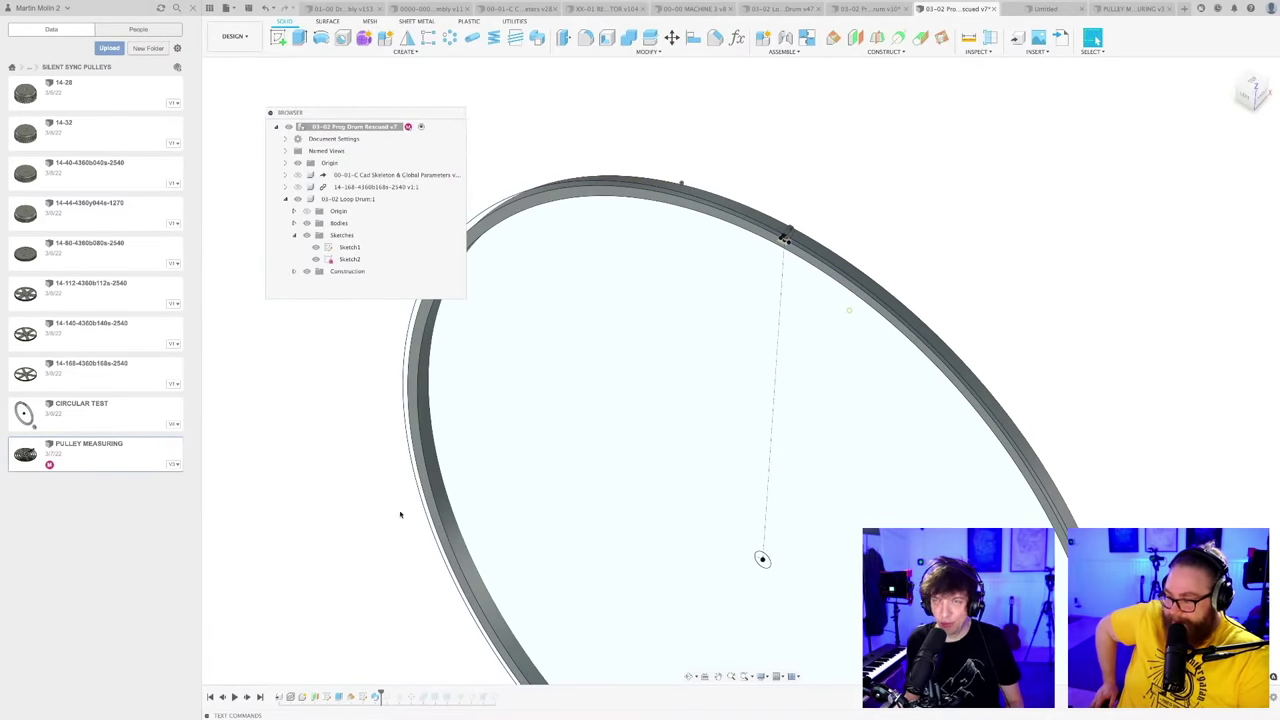
# Step: Roll the timeline forward from the tooth extrusion towards the C-Pattern1 feature, with the whole drum in view
pyautogui.scroll(-3, 449, 439)
pyautogui.moveTo(454, 446)
pyautogui.mouseDown(button='middle')
pyautogui.moveTo(520, 321)
pyautogui.moveTo(508, 388)
pyautogui.moveTo(816, 412)
pyautogui.mouseUp(button='middle')
pyautogui.scroll(-2, 508, 390)
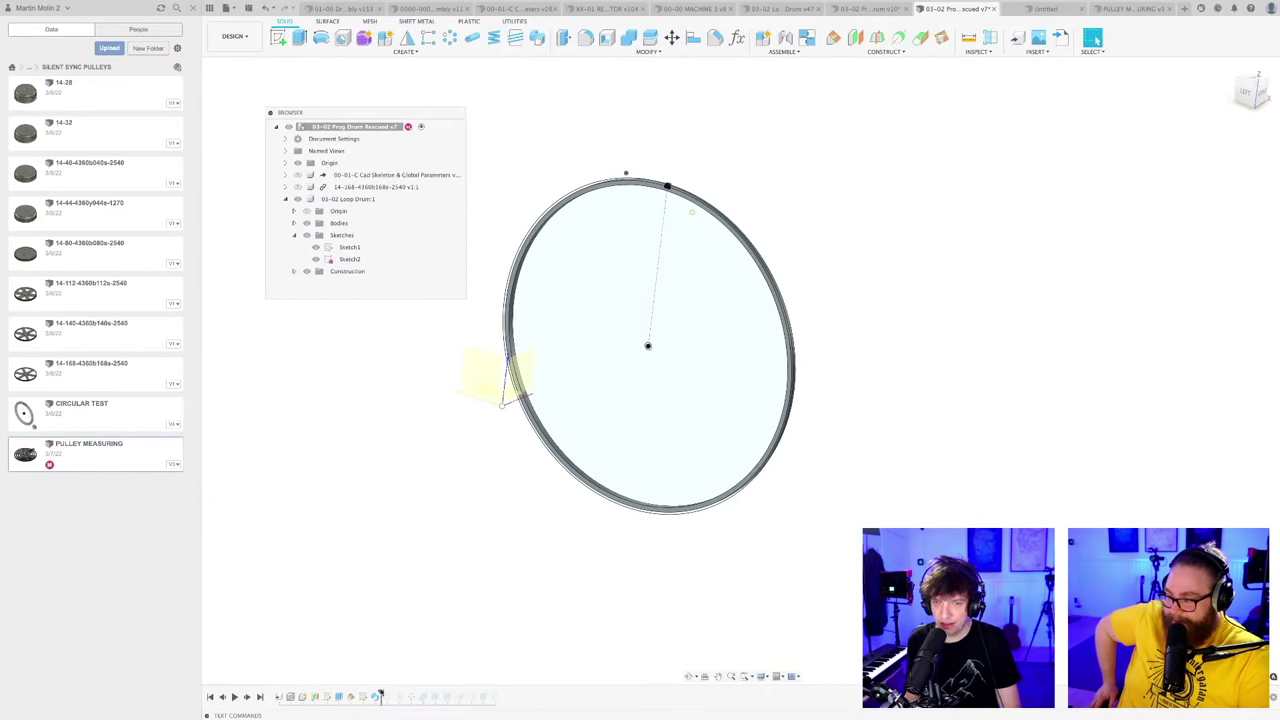
pyautogui.moveTo(381, 692); pyautogui.dragTo(402, 695)
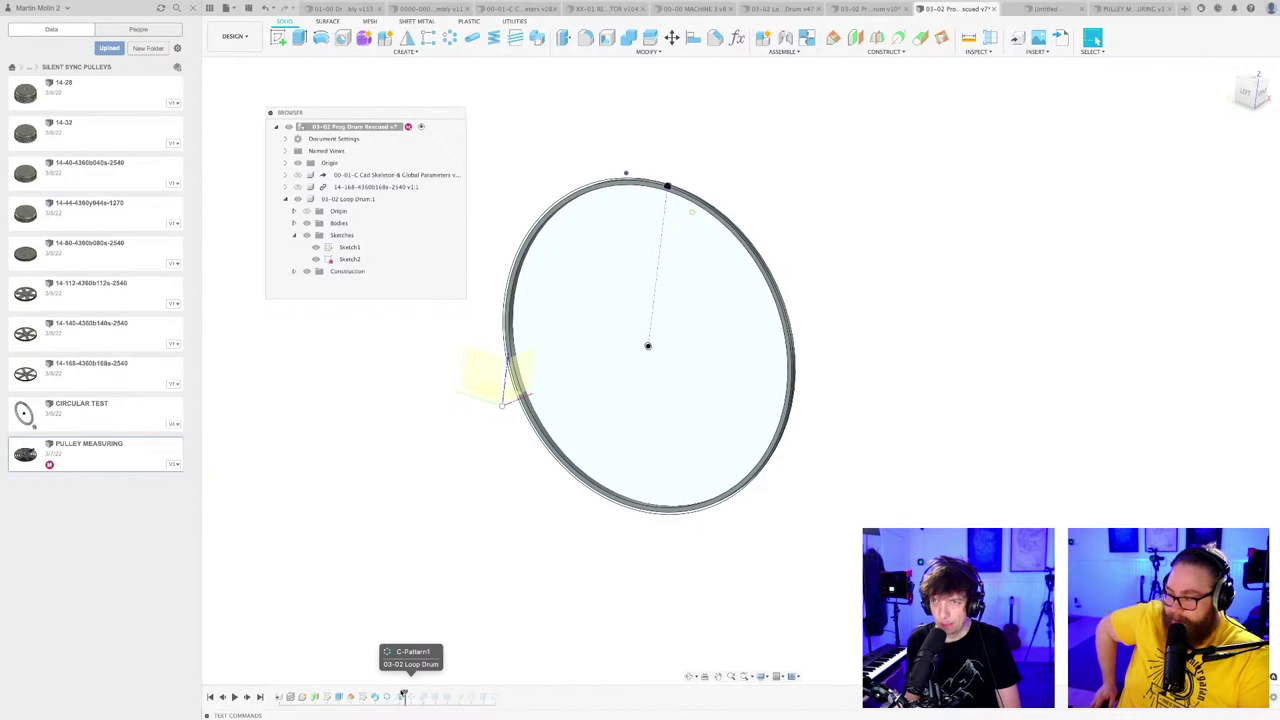
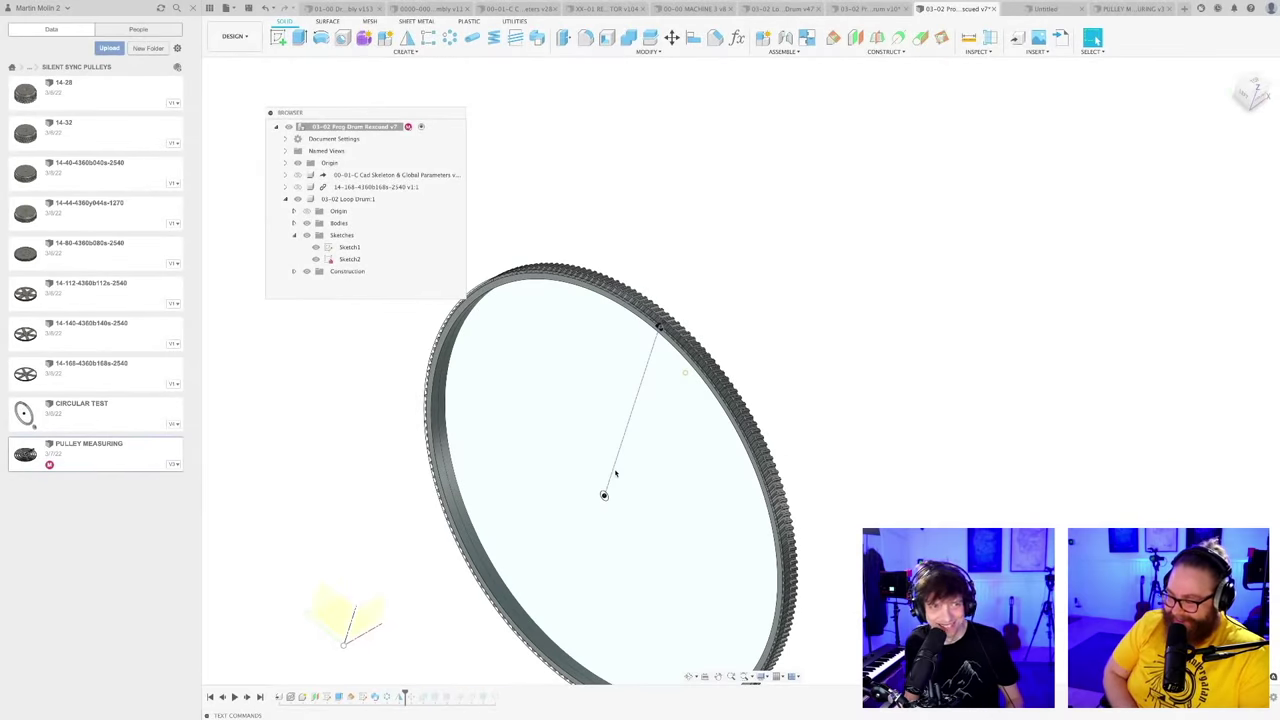
# Step: Roll the timeline forward two more features beyond the tooth pattern and save the design as a new version
pyautogui.moveTo(627, 470); pyautogui.dragTo(661, 330, button='middle')
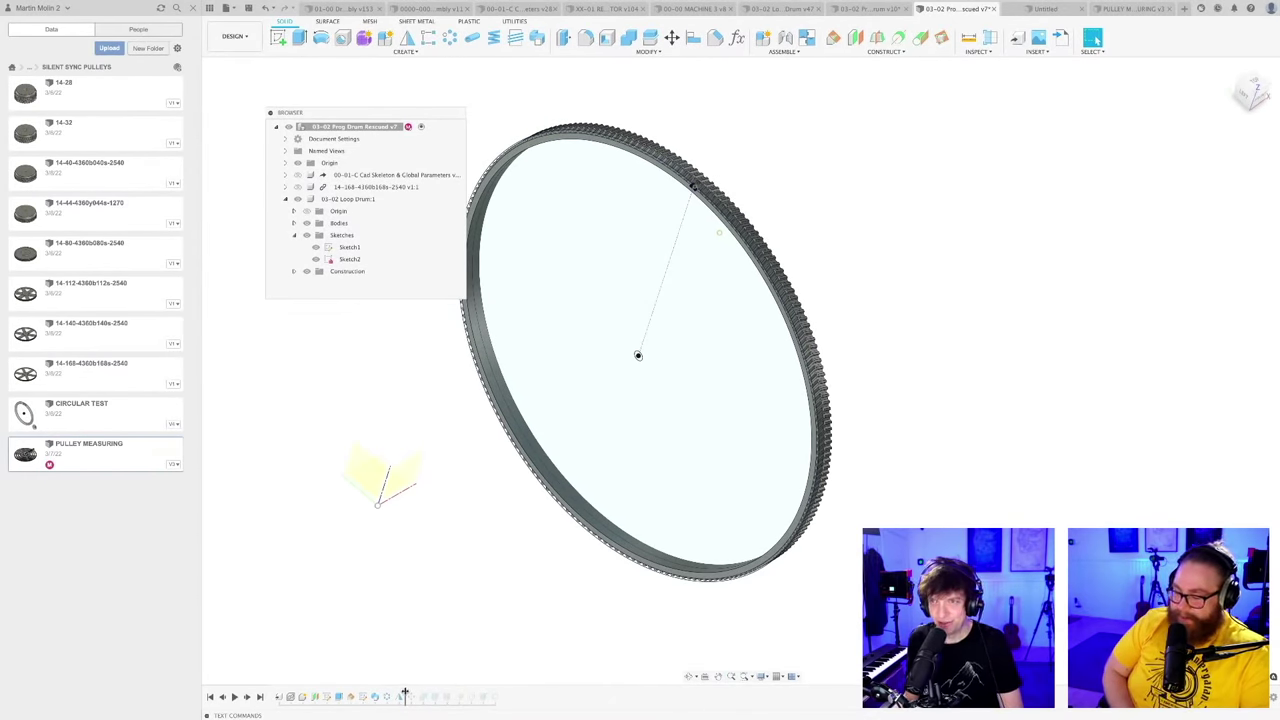
pyautogui.moveTo(404, 692); pyautogui.dragTo(428, 692)
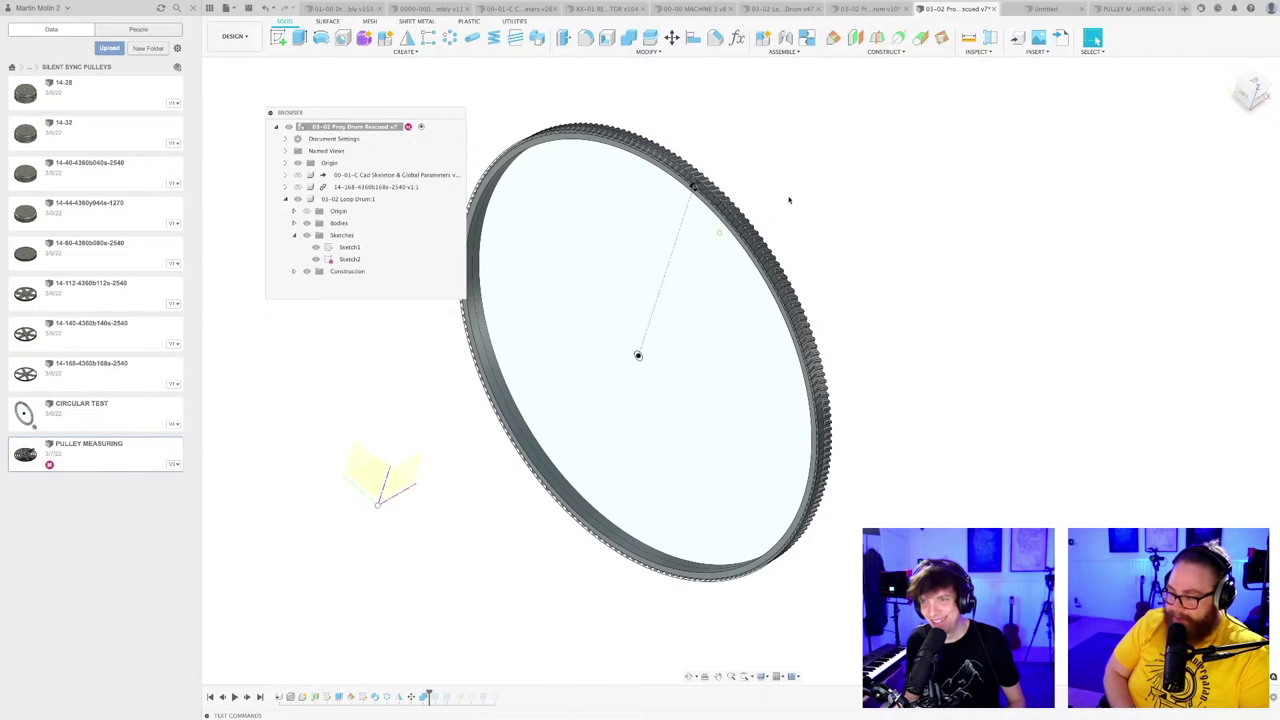
pyautogui.scroll(5, 755, 218)
pyautogui.scroll(-5, 755, 218)
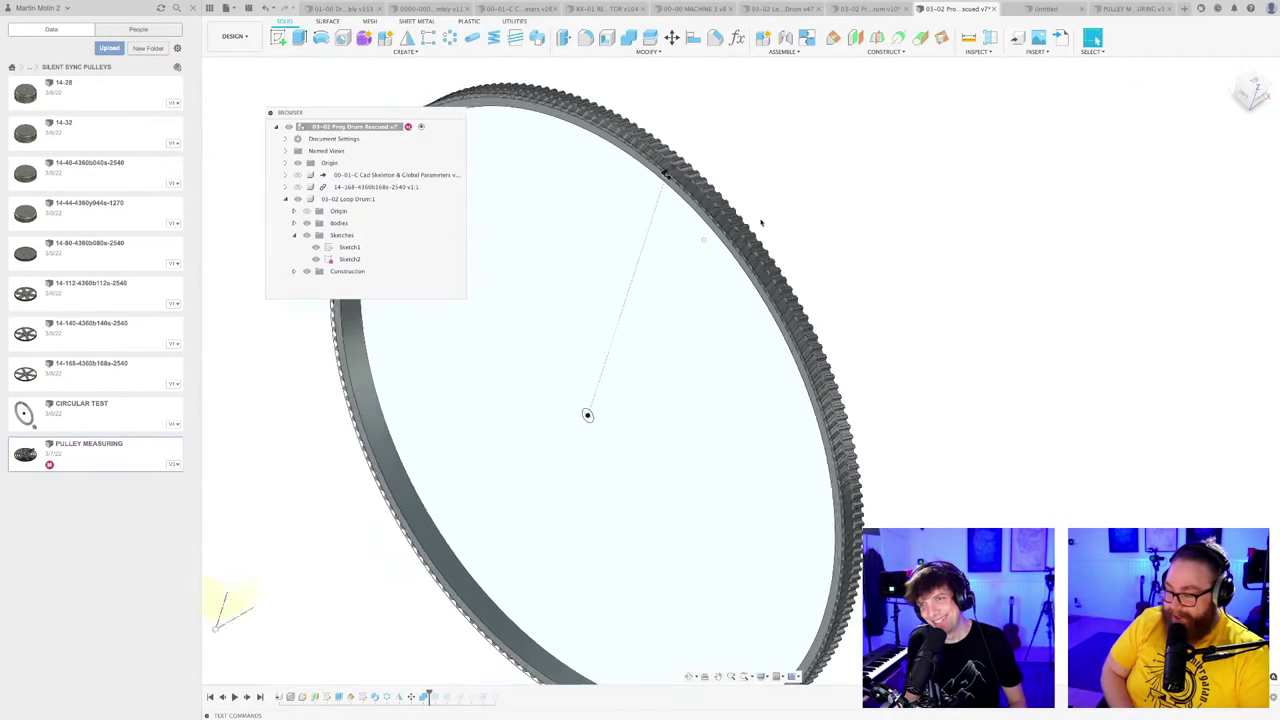
pyautogui.keyDown('shift'); pyautogui.moveTo(595, 477); pyautogui.dragTo(884, 490, button='middle'); pyautogui.keyUp('shift')
pyautogui.hotkey('ctrl', 's')
pyautogui.press('Return')
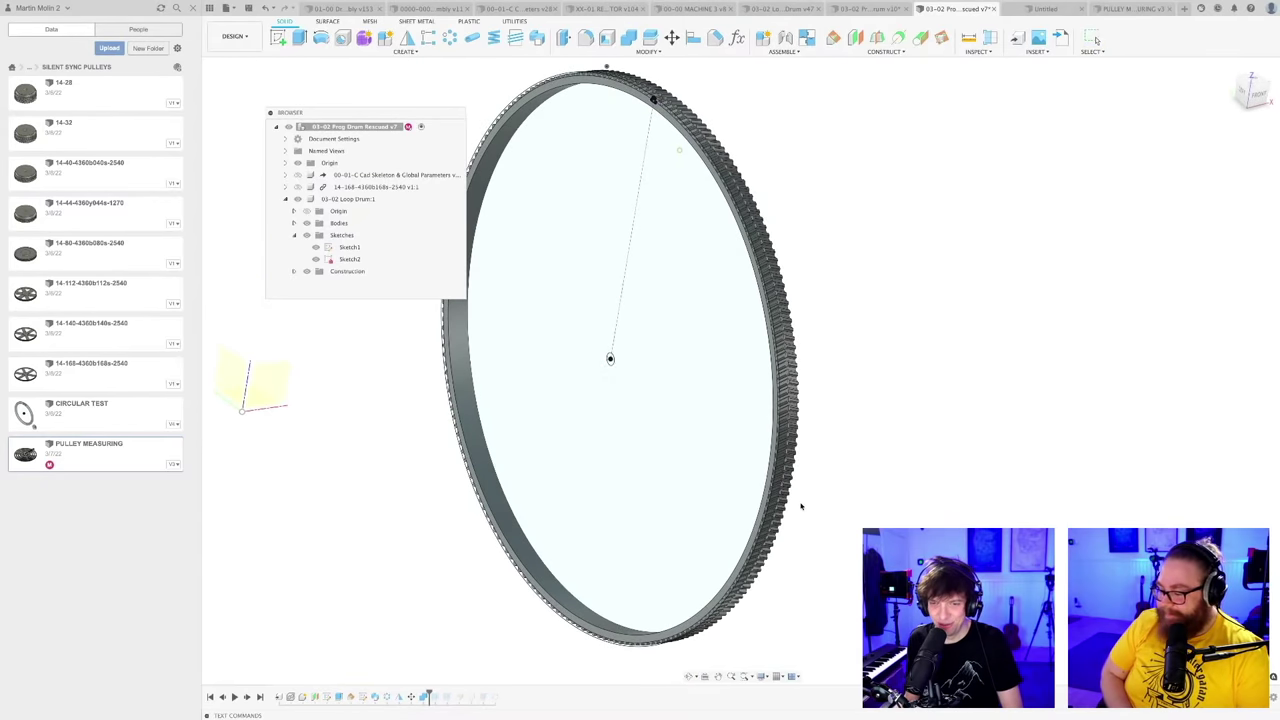
# Step: Roll the timeline forward another two features to restore the long drum cylinder, and inspect it from several sides
pyautogui.scroll(-2, 483, 643)
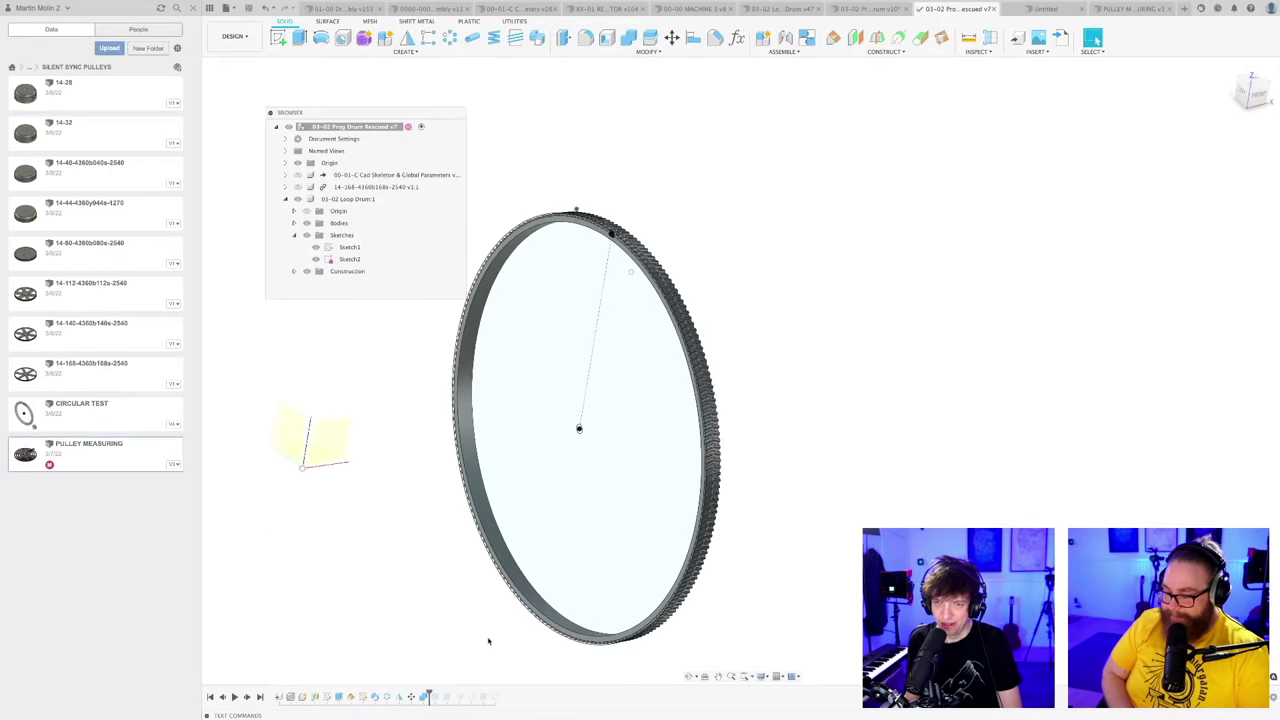
pyautogui.moveTo(428, 694); pyautogui.dragTo(451, 694)
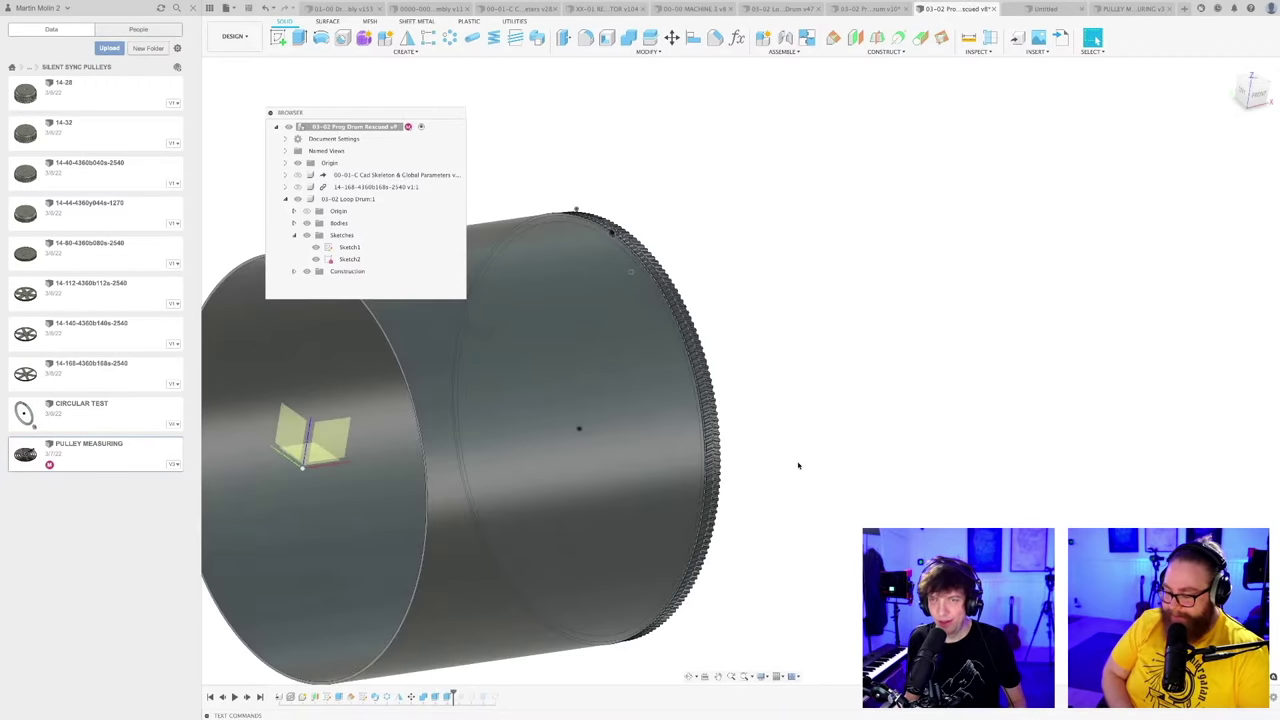
pyautogui.scroll(-2, 799, 465)
pyautogui.keyDown('shift'); pyautogui.moveTo(803, 474); pyautogui.dragTo(775, 514, button='middle'); pyautogui.keyUp('shift')
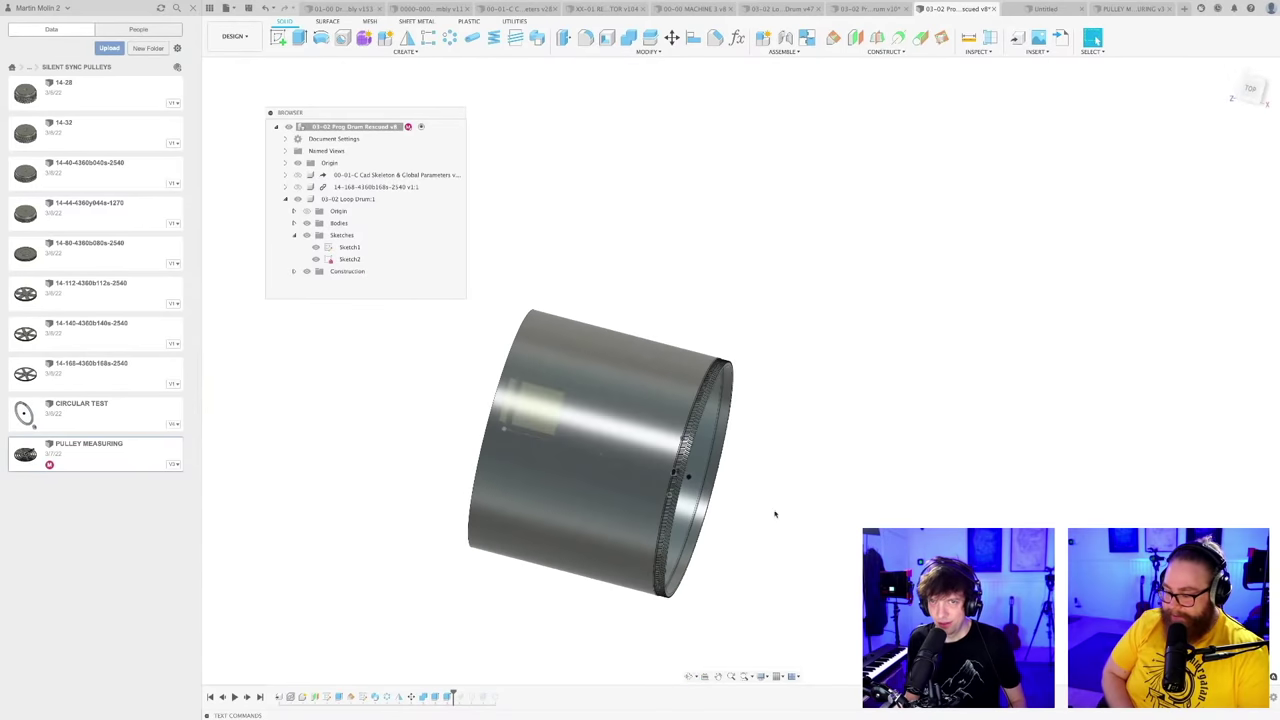
pyautogui.keyDown('shift'); pyautogui.moveTo(454, 664); pyautogui.dragTo(620, 497, button='middle'); pyautogui.keyUp('shift')
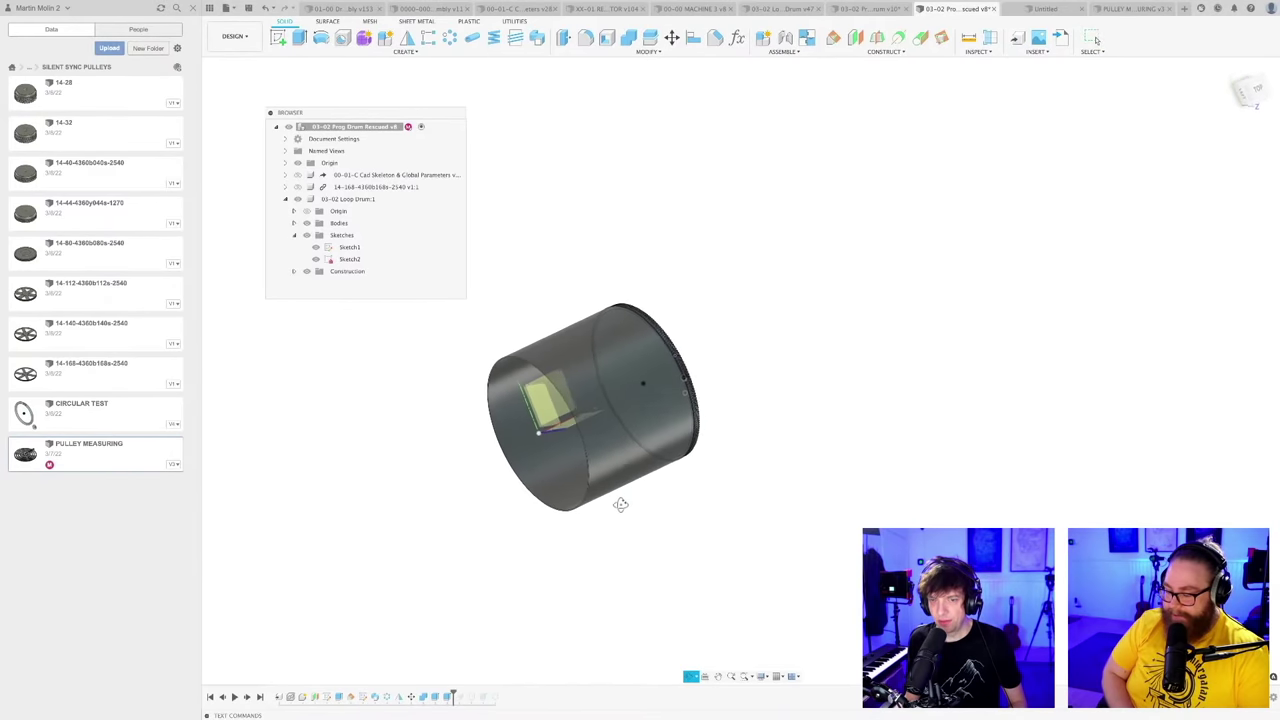
pyautogui.click(457, 696)
pyautogui.keyDown('shift'); pyautogui.click(496, 698); pyautogui.keyUp('shift')
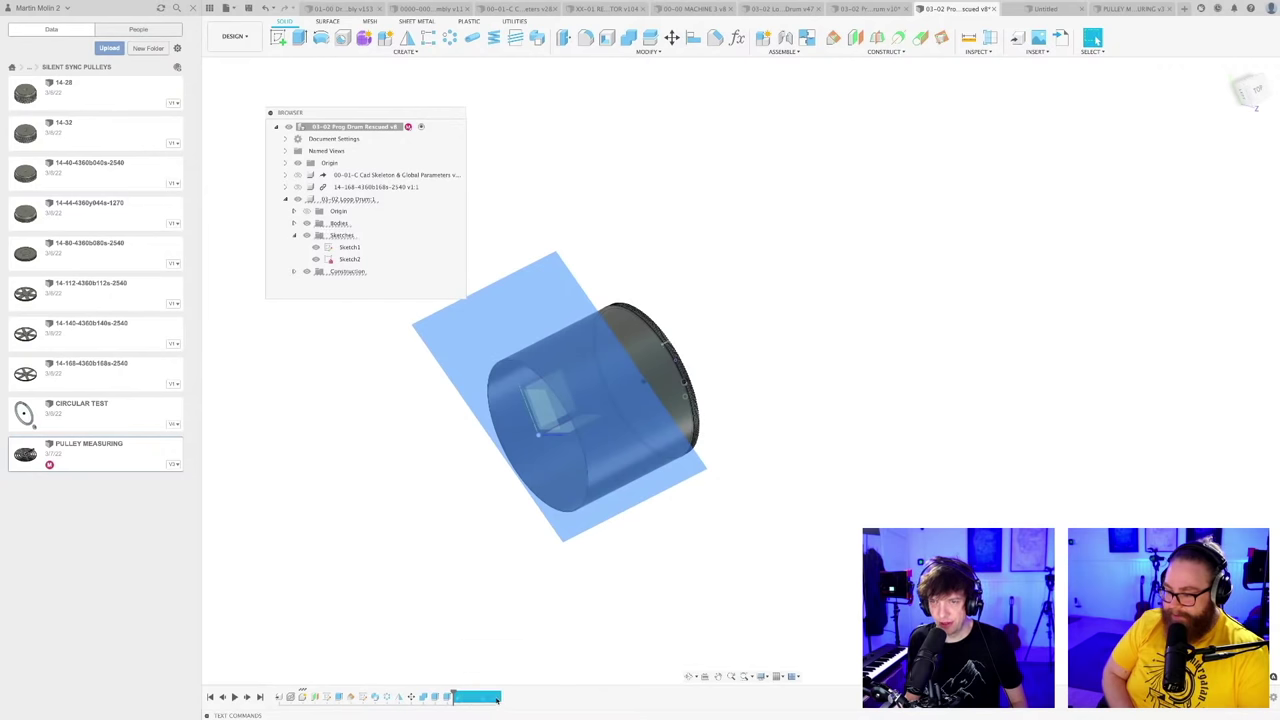
pyautogui.press('Delete')
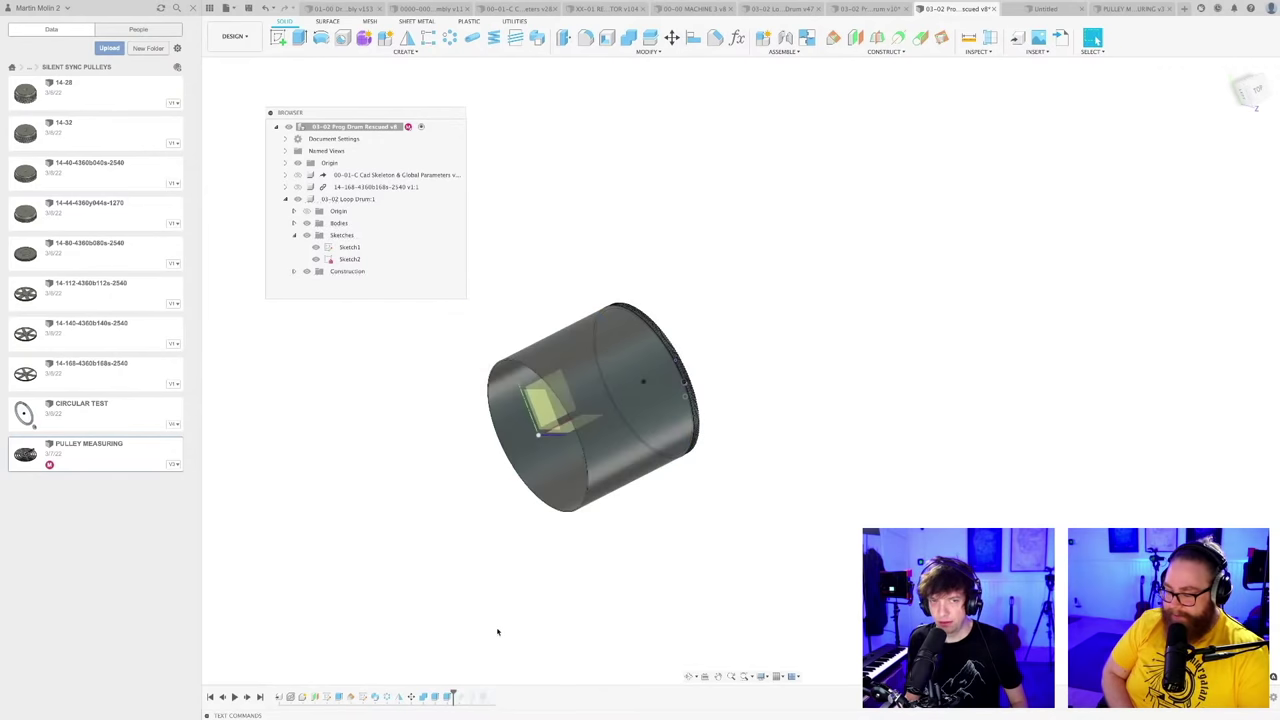
# Step: Save 03-02 Prog Drum Rescued as a new version with the timeline still rolled back before its last features
pyautogui.keyDown('shift'); pyautogui.moveTo(510, 594); pyautogui.dragTo(499, 599, button='middle'); pyautogui.keyUp('shift')
pyautogui.press('super+s')
pyautogui.press('Return')
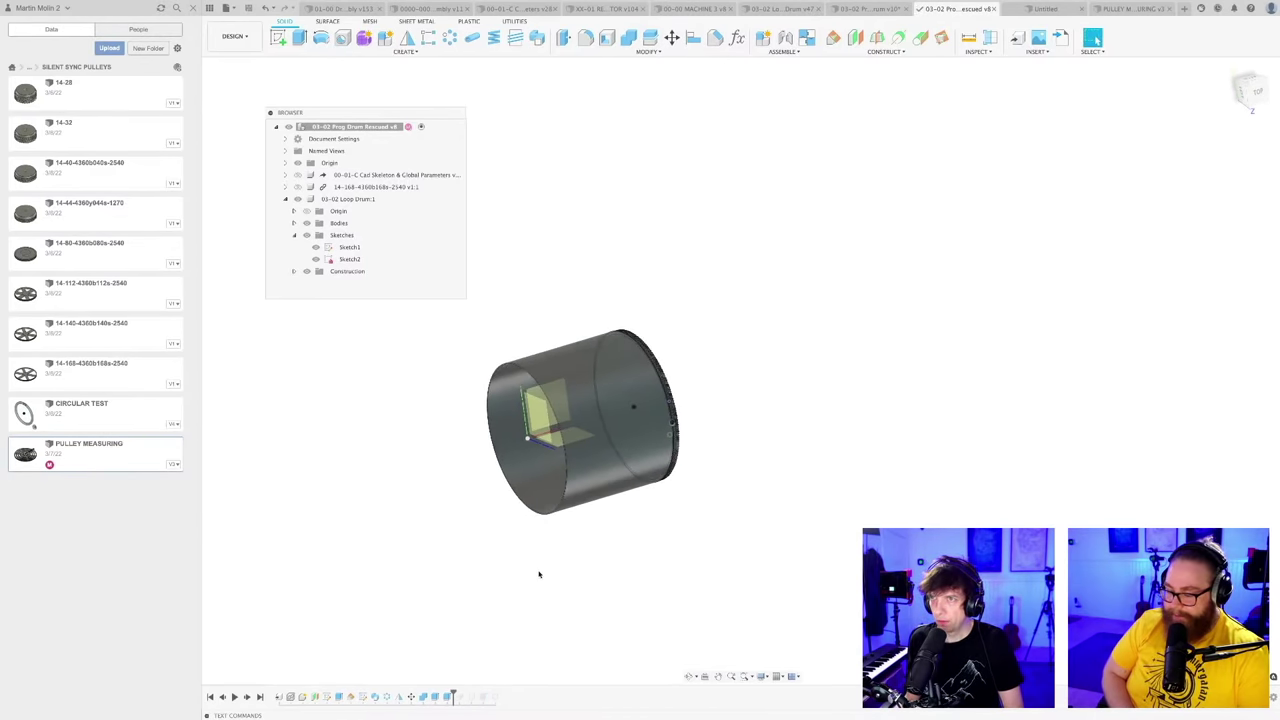
# Step: Close the 03-02 Loop Drum document without saving its changes and open the THE MACHINE - ROUND 3 folder
pyautogui.click(788, 10)
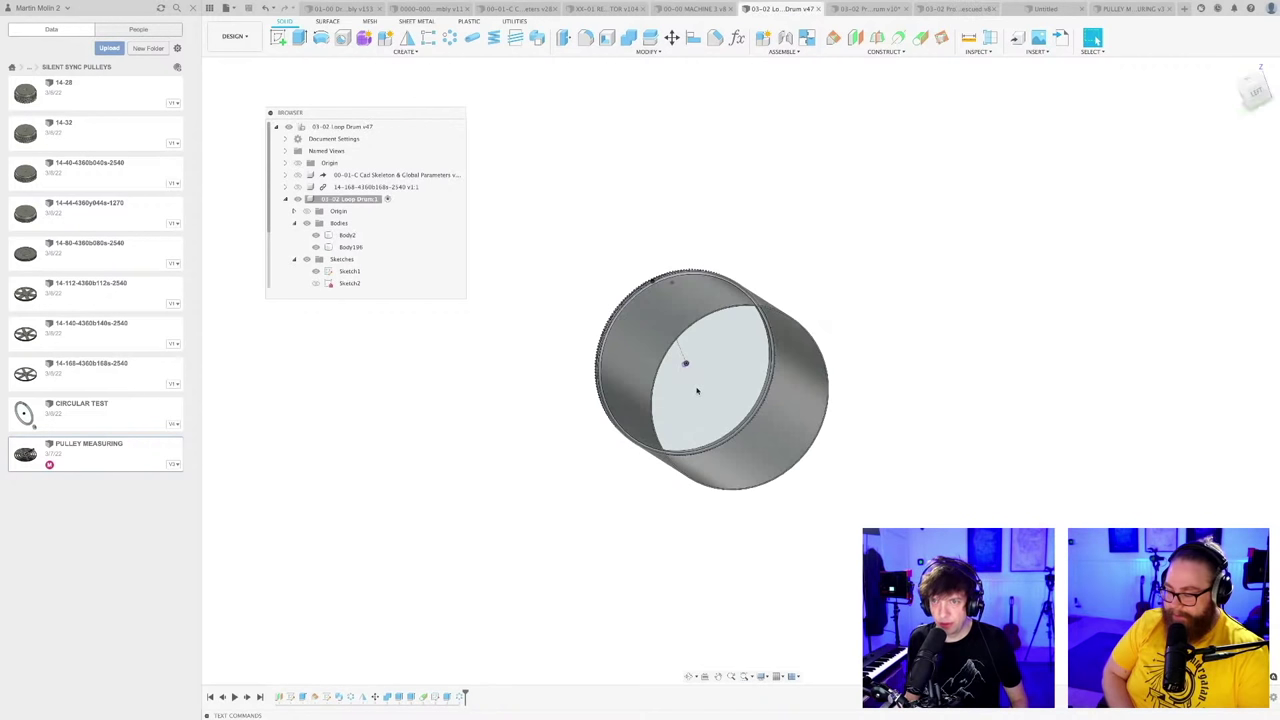
pyautogui.keyDown('shift'); pyautogui.moveTo(729, 520); pyautogui.dragTo(640, 500, button='middle'); pyautogui.keyUp('shift')
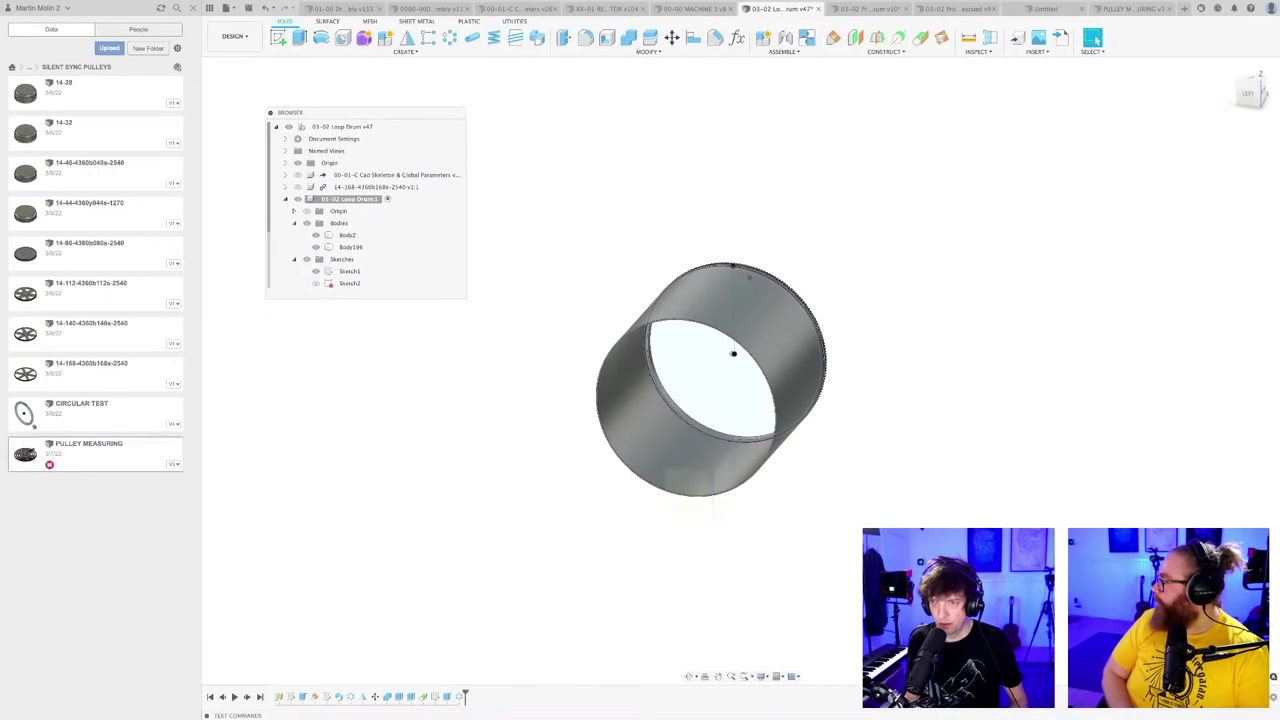
pyautogui.keyDown('shift'); pyautogui.moveTo(940, 545); pyautogui.dragTo(815, 420, button='middle'); pyautogui.keyUp('shift')
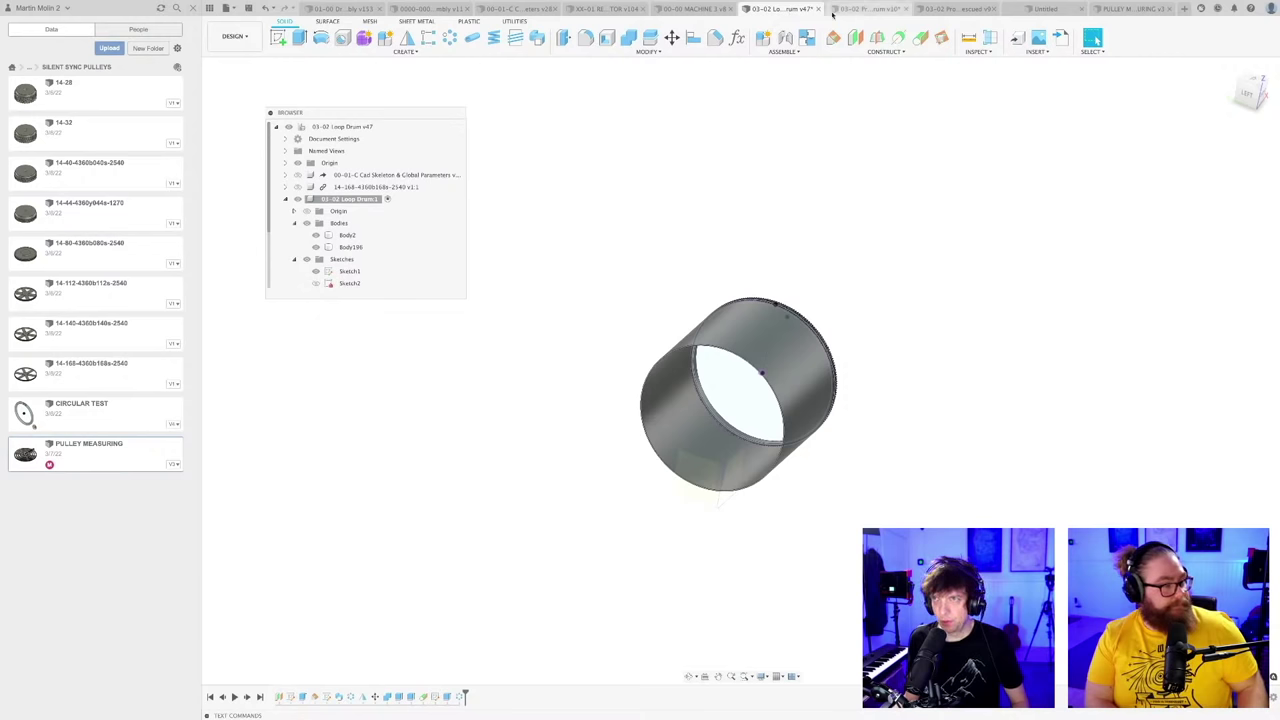
pyautogui.click(818, 9)
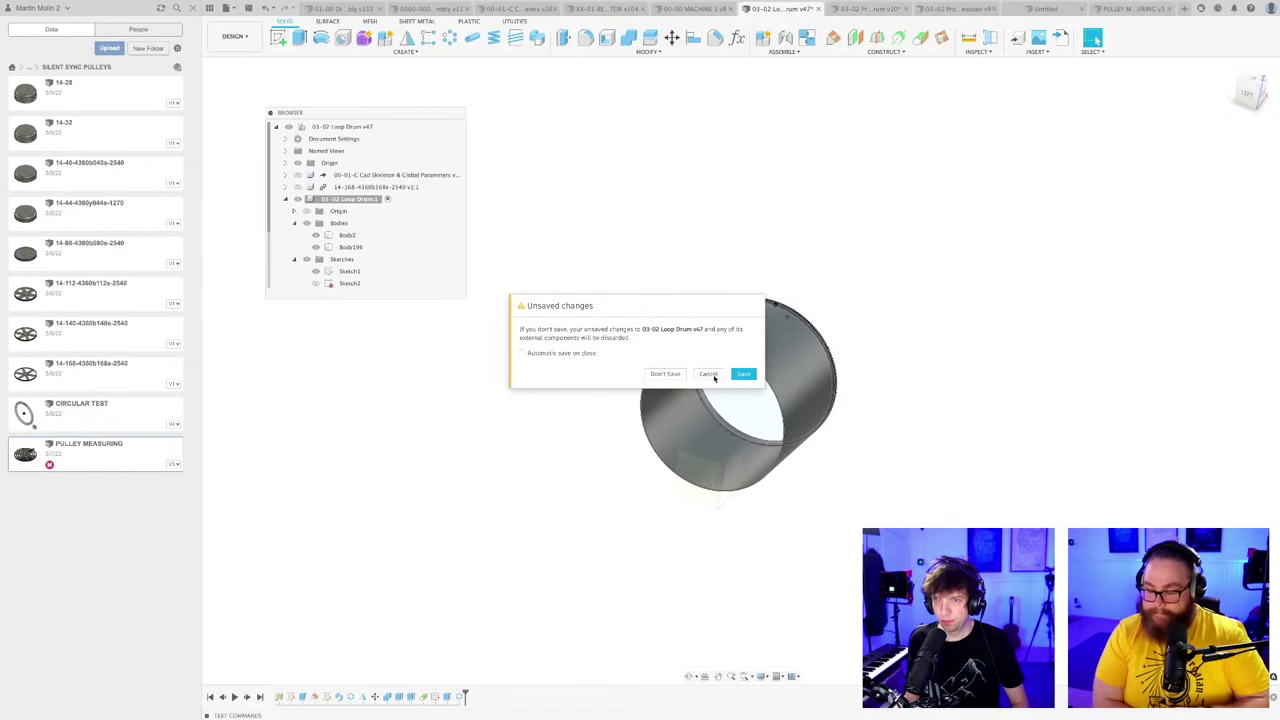
pyautogui.click(666, 374)
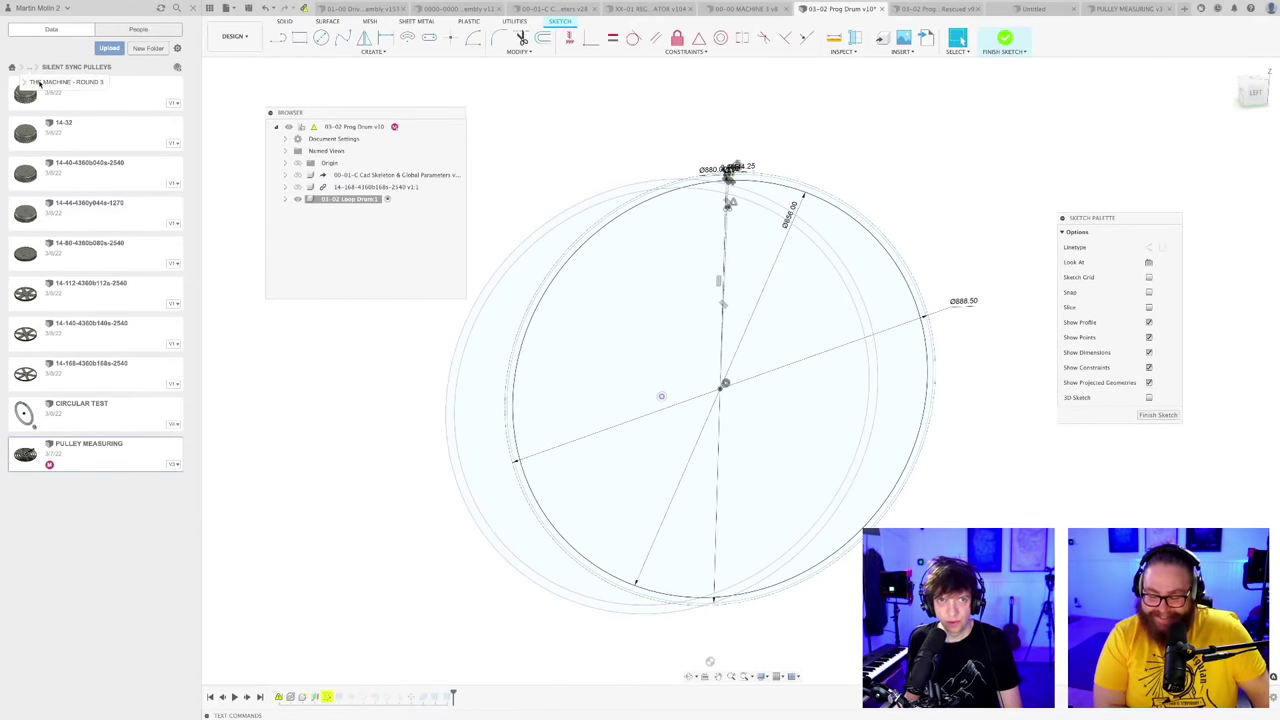
pyautogui.click(40, 84)
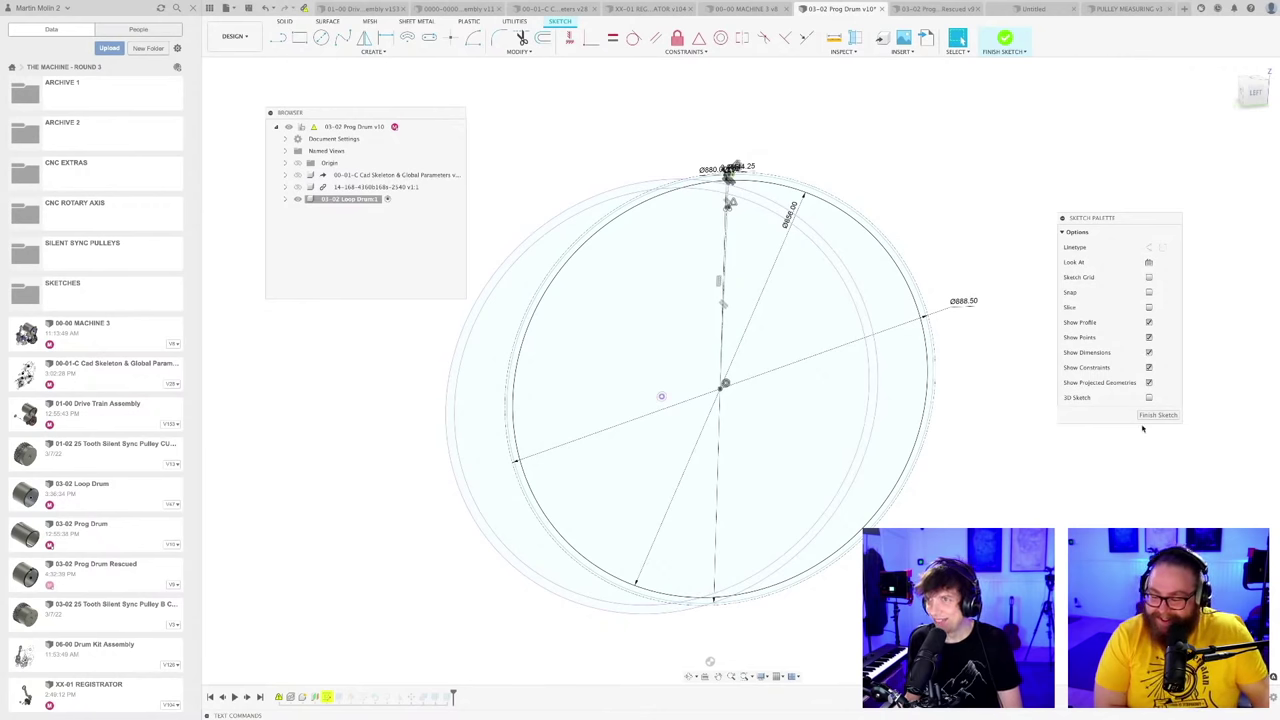
# Step: Finish the open sketch in 03-02 Prog Drum and save that design as a new version, keeping the document open
pyautogui.click(1157, 415)
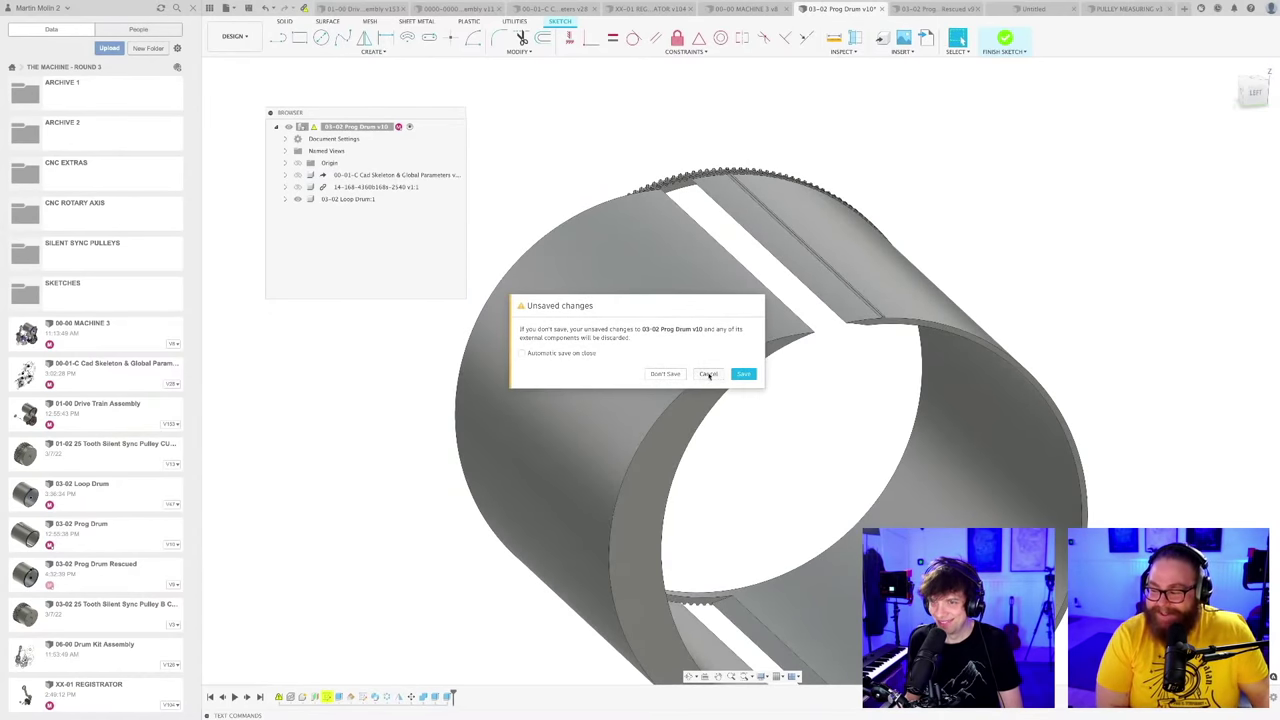
pyautogui.click(708, 374)
pyautogui.scroll(-3, 887, 231)
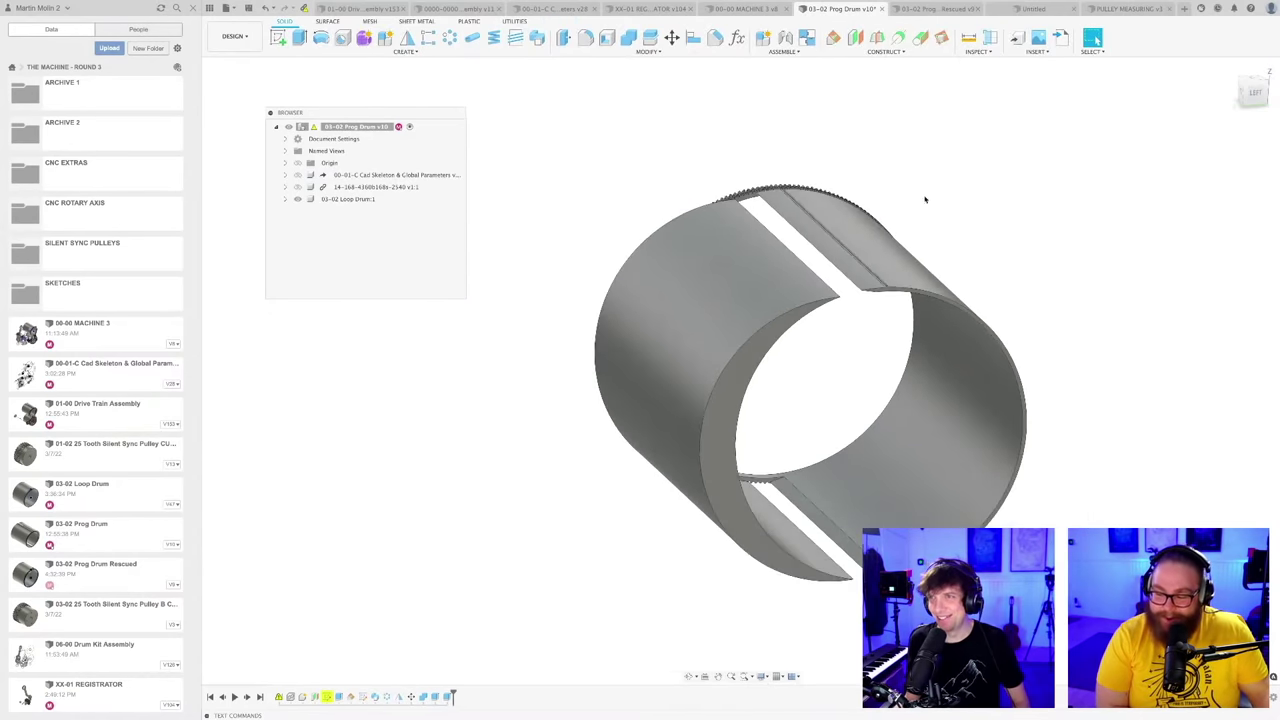
pyautogui.press('super+s')
pyautogui.press('Return')
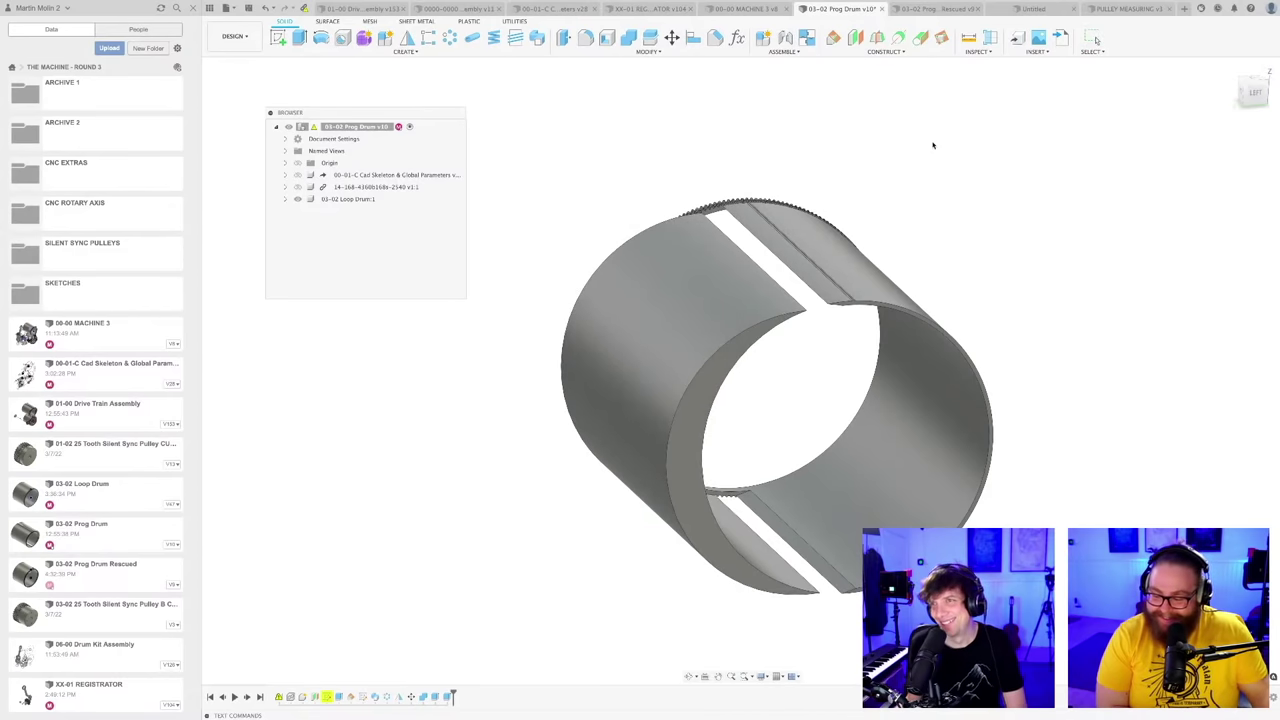
# Step: Inspect the broken, slotted drum in 03-02 Prog Drum from several angles and close that document
pyautogui.click(947, 8)
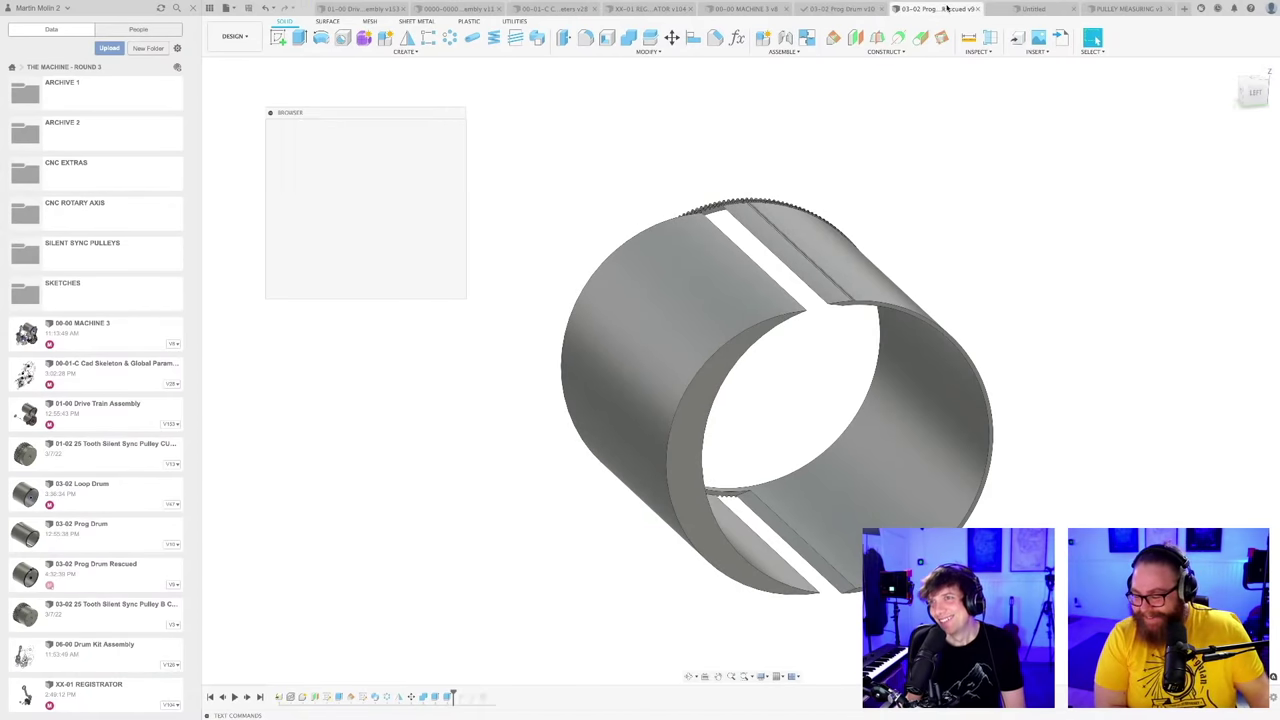
pyautogui.click(838, 8)
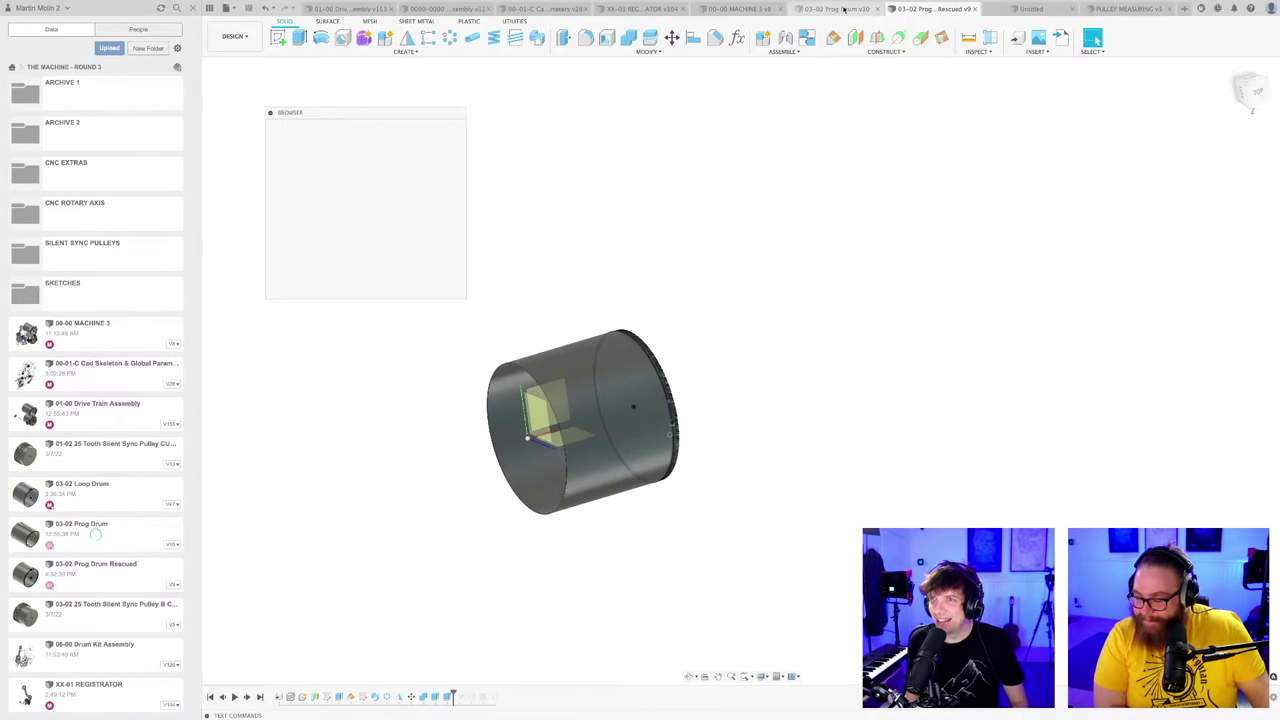
pyautogui.keyDown('shift'); pyautogui.moveTo(817, 256); pyautogui.dragTo(879, 334, button='middle'); pyautogui.keyUp('shift')
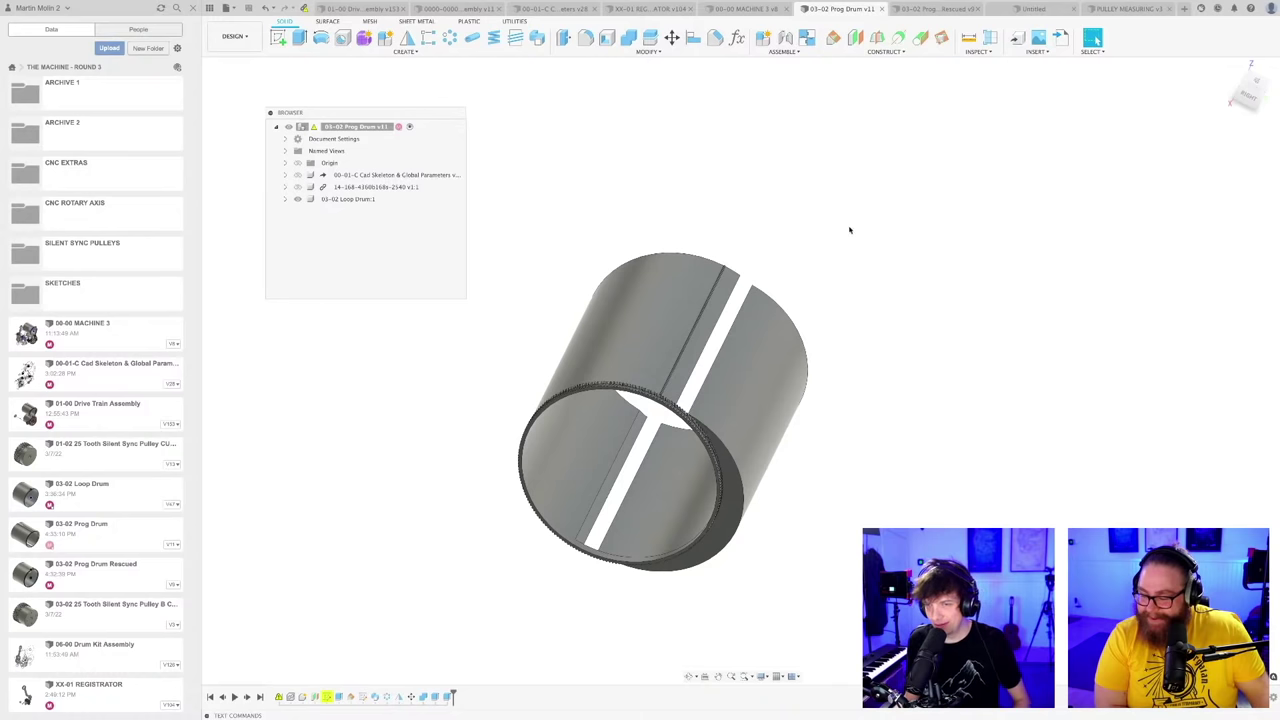
pyautogui.moveTo(850, 230)
pyautogui.keyDown('shift'); pyautogui.mouseDown(button='middle')
pyautogui.moveTo(832, 231)
pyautogui.moveTo(840, 212)
pyautogui.mouseUp(button='middle'); pyautogui.keyUp('shift')
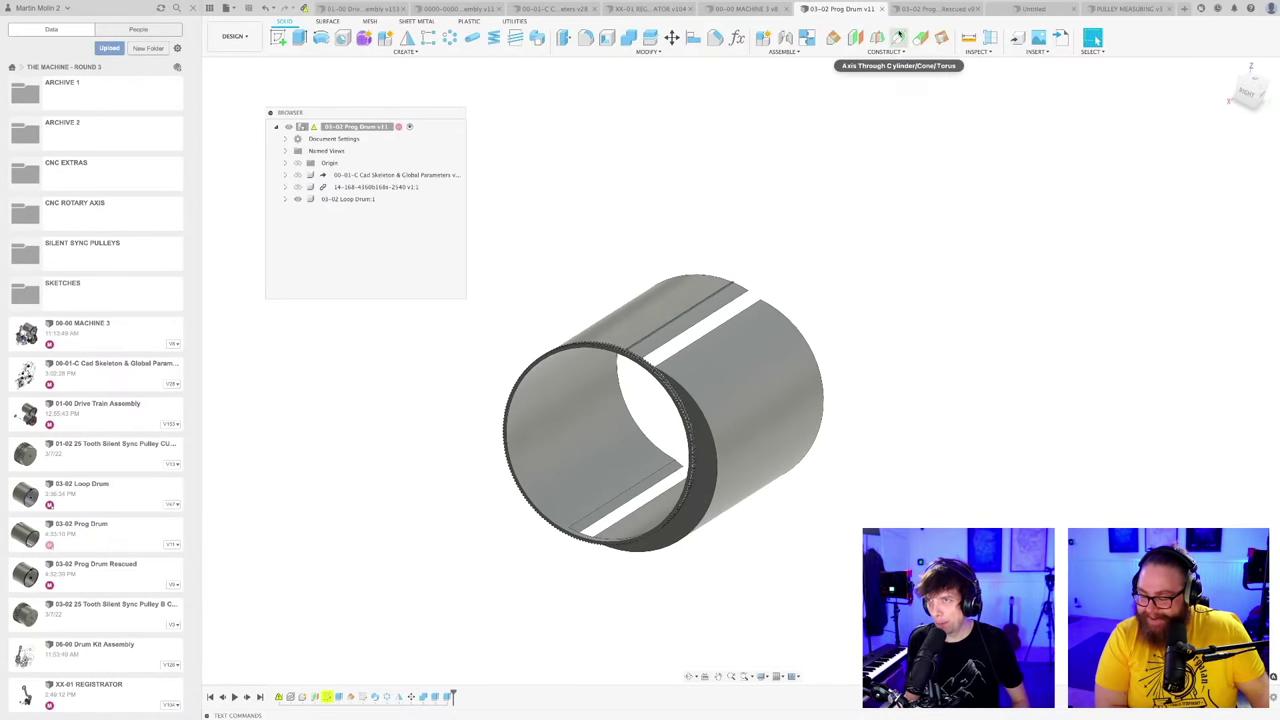
pyautogui.keyDown('shift'); pyautogui.moveTo(863, 254); pyautogui.dragTo(848, 165, button='middle'); pyautogui.keyUp('shift')
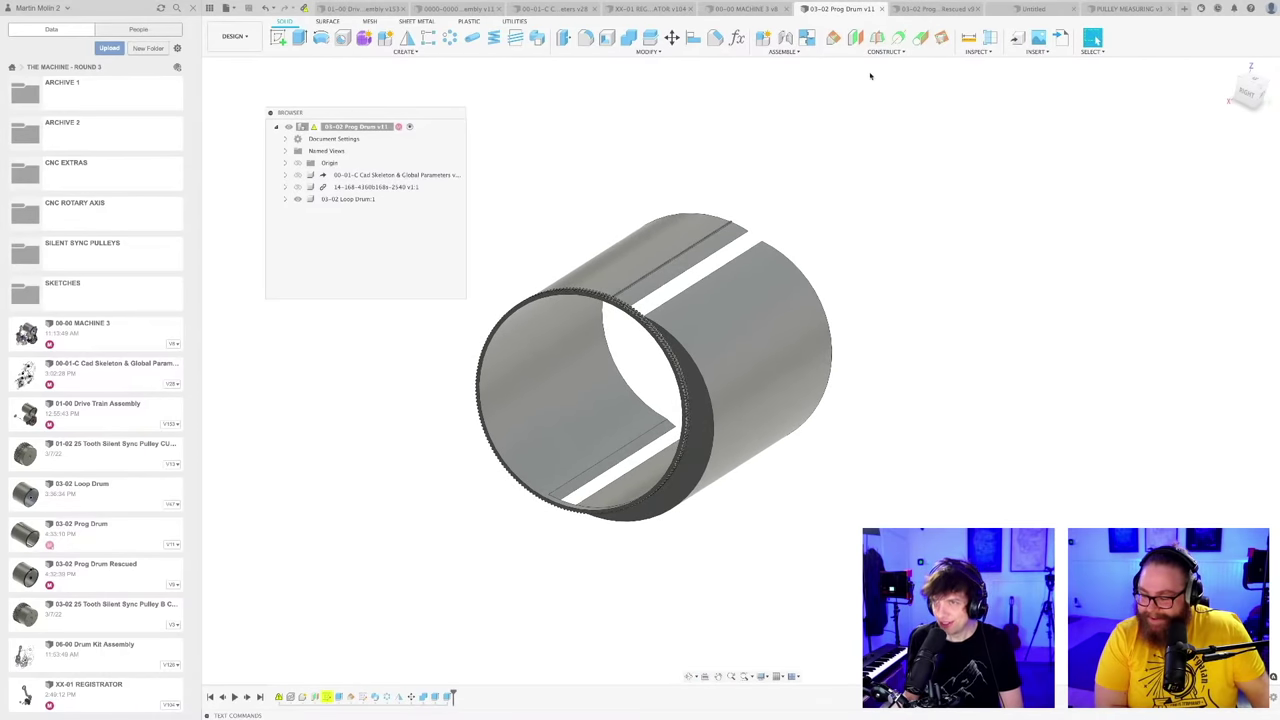
pyautogui.click(882, 9)
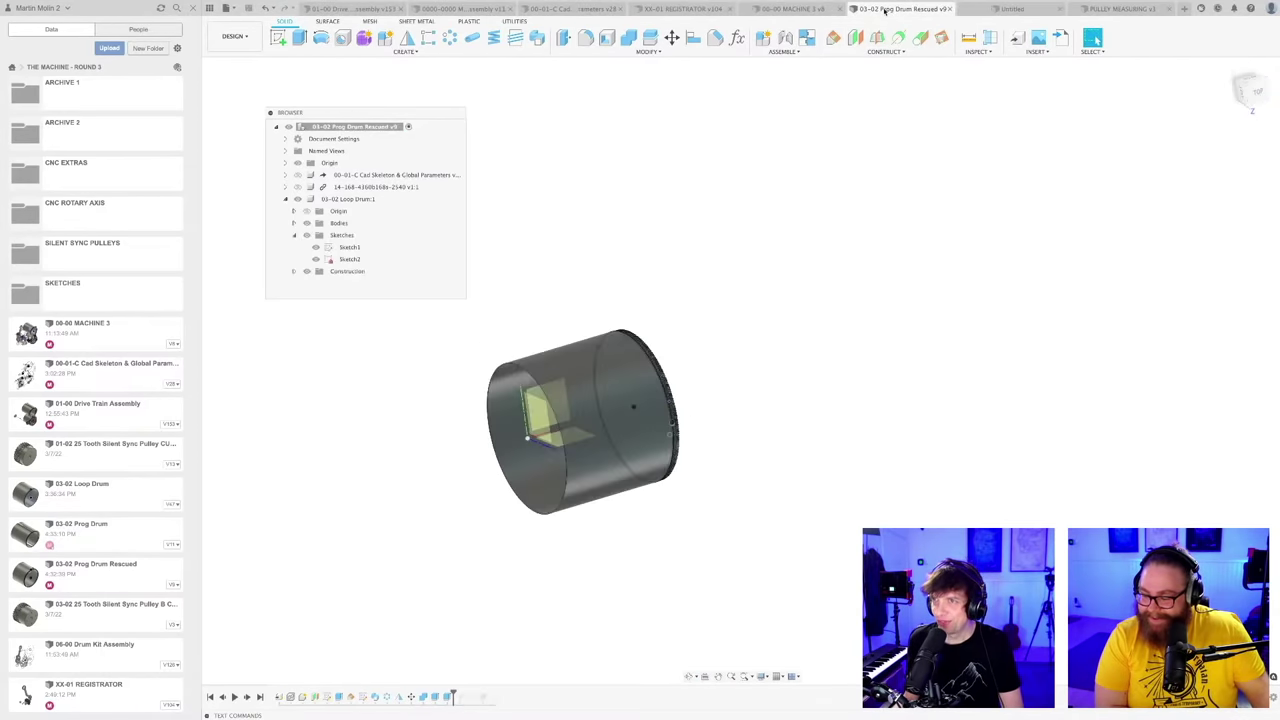
# Step: Roll the 03-02 Prog Drum Rescued timeline forward to its end and inspect the drum and its toothed rim
pyautogui.keyDown('shift'); pyautogui.moveTo(814, 240); pyautogui.dragTo(740, 291, button='middle'); pyautogui.keyUp('shift')
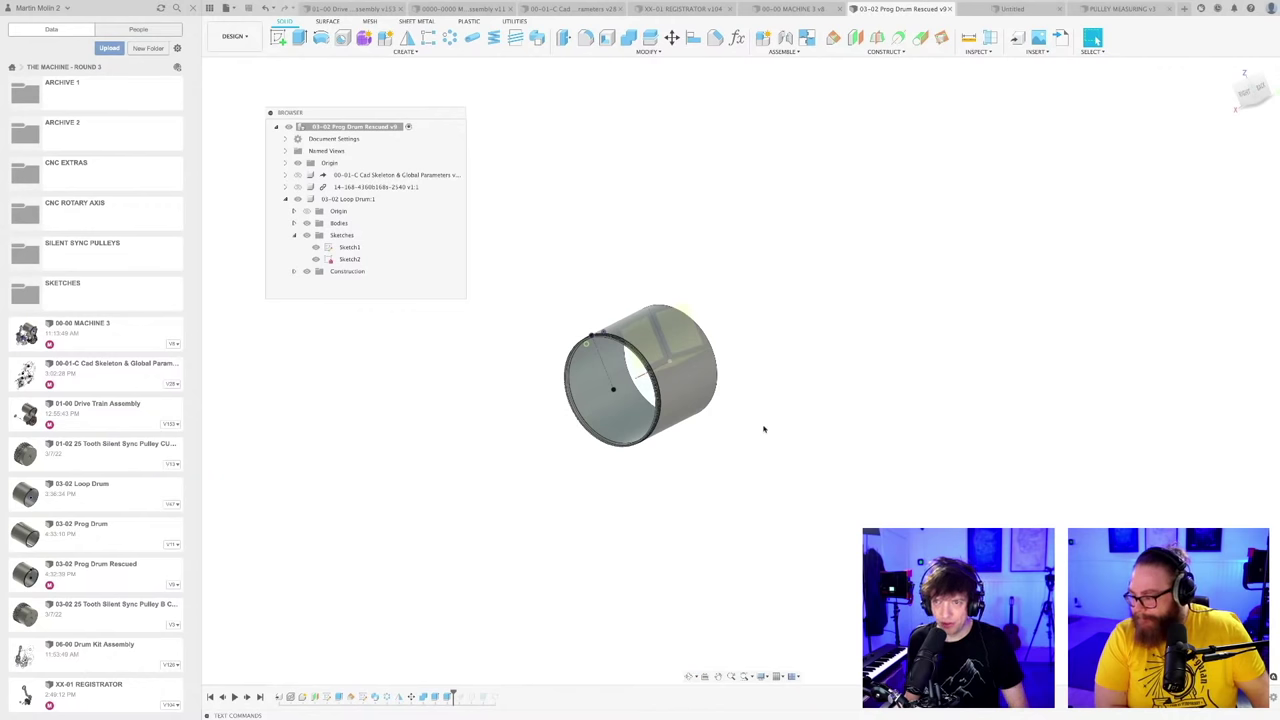
pyautogui.keyDown('shift'); pyautogui.moveTo(761, 430); pyautogui.dragTo(722, 404, button='middle'); pyautogui.keyUp('shift')
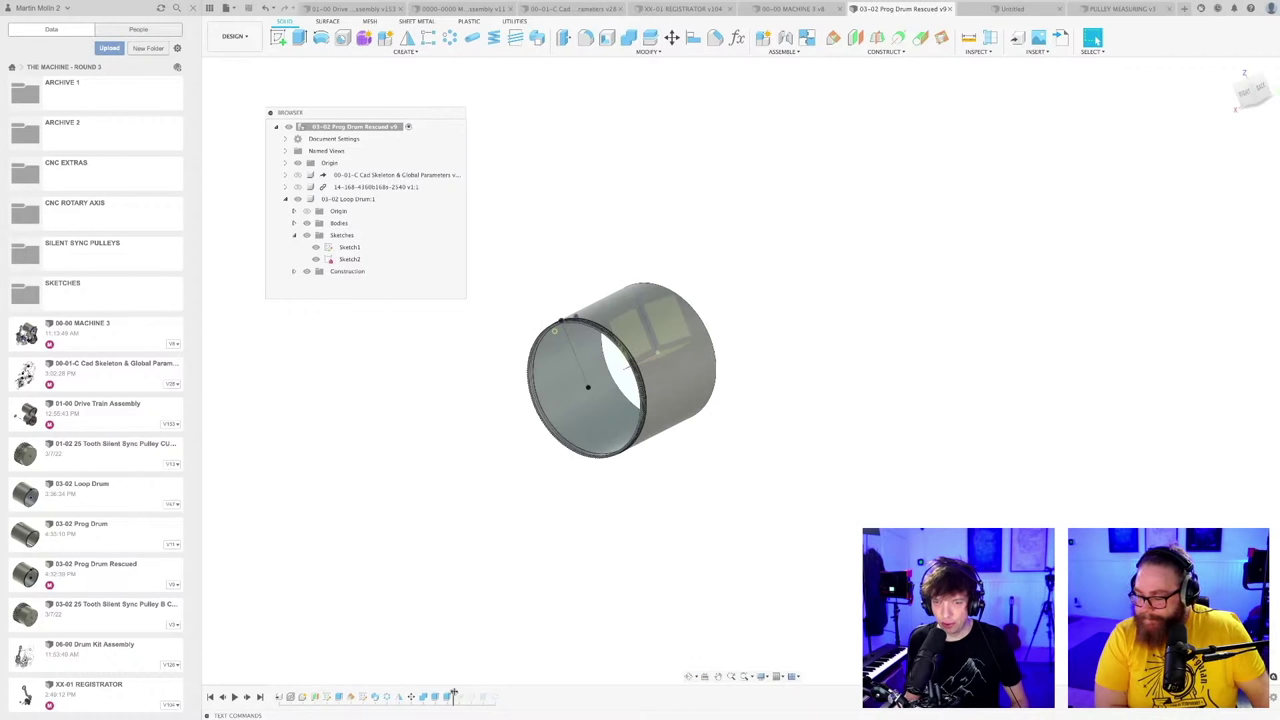
pyautogui.moveTo(452, 693); pyautogui.dragTo(500, 692)
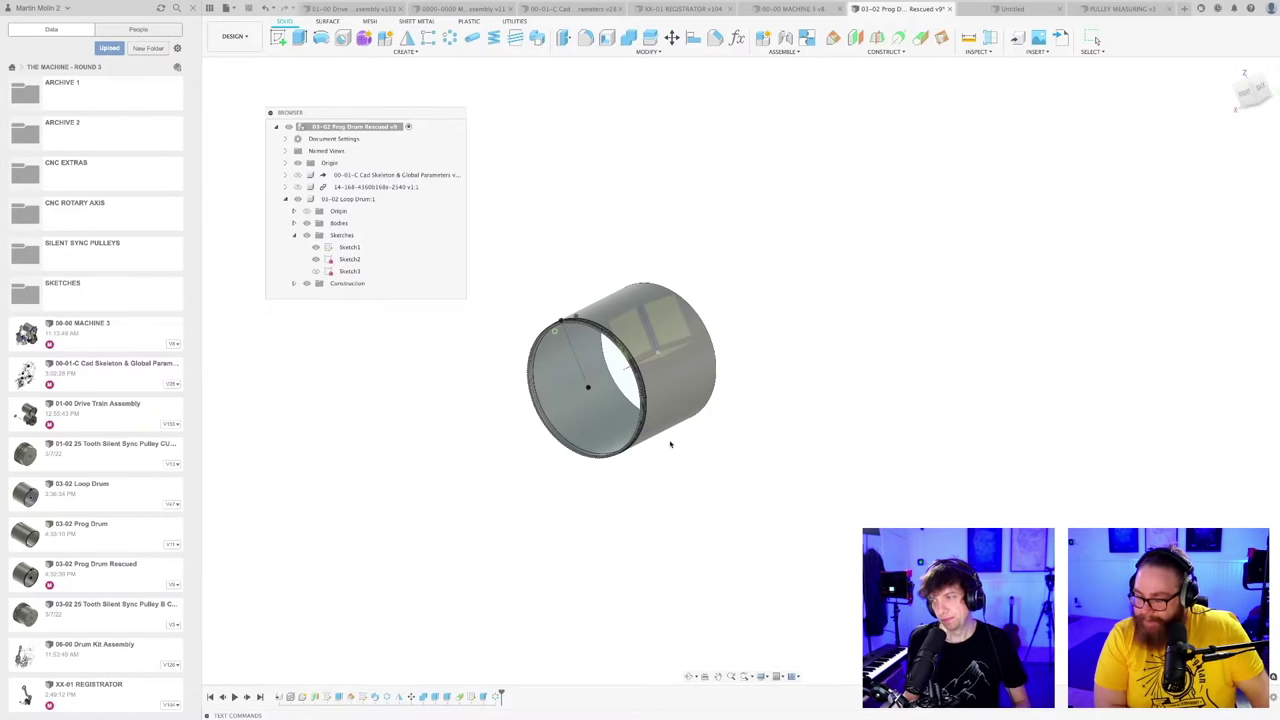
pyautogui.scroll(2, 645, 498)
pyautogui.keyDown('shift'); pyautogui.moveTo(642, 490); pyautogui.dragTo(786, 434, button='middle'); pyautogui.keyUp('shift')
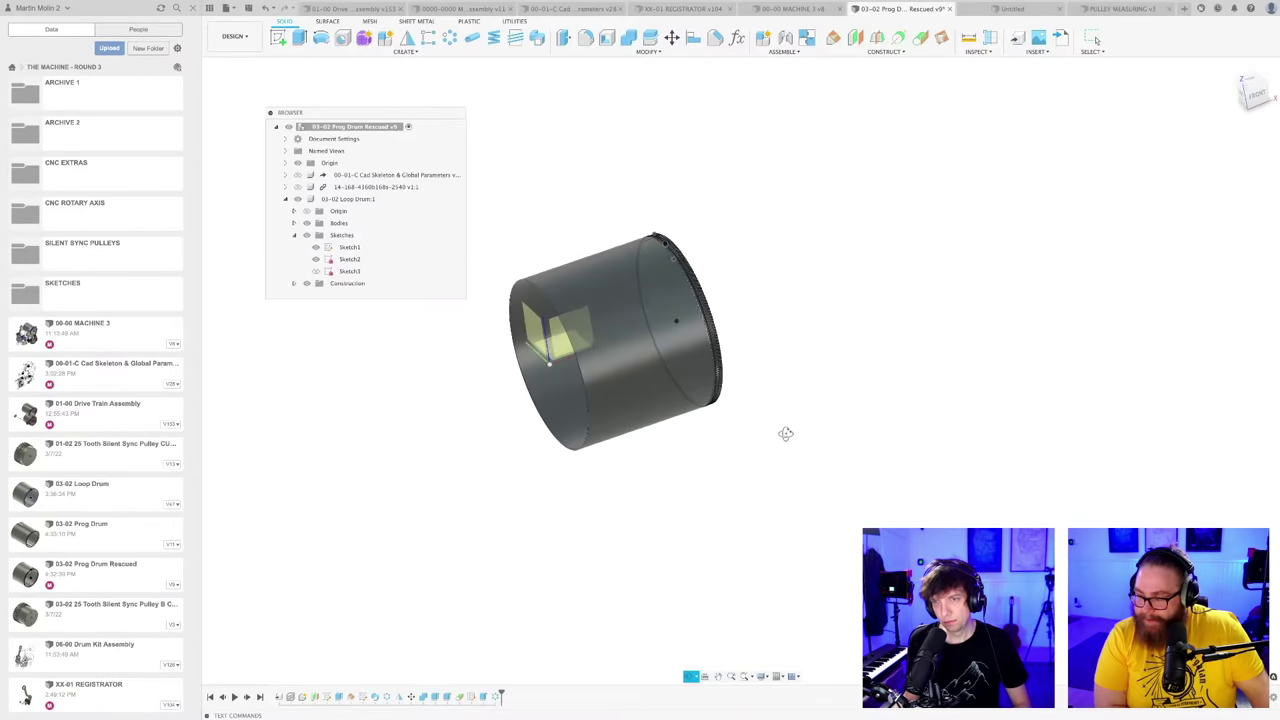
pyautogui.scroll(6, 678, 240)
pyautogui.keyDown('shift'); pyautogui.moveTo(676, 273); pyautogui.dragTo(677, 300, button='middle'); pyautogui.keyUp('shift')
pyautogui.scroll(-6, 675, 303)
pyautogui.keyDown('shift'); pyautogui.moveTo(630, 383); pyautogui.dragTo(809, 380, button='middle'); pyautogui.keyUp('shift')
# Step: Hide the design's top-level origin planes and try to save 03-02 Prog Drum Rescued as a new version
pyautogui.press('super+s')
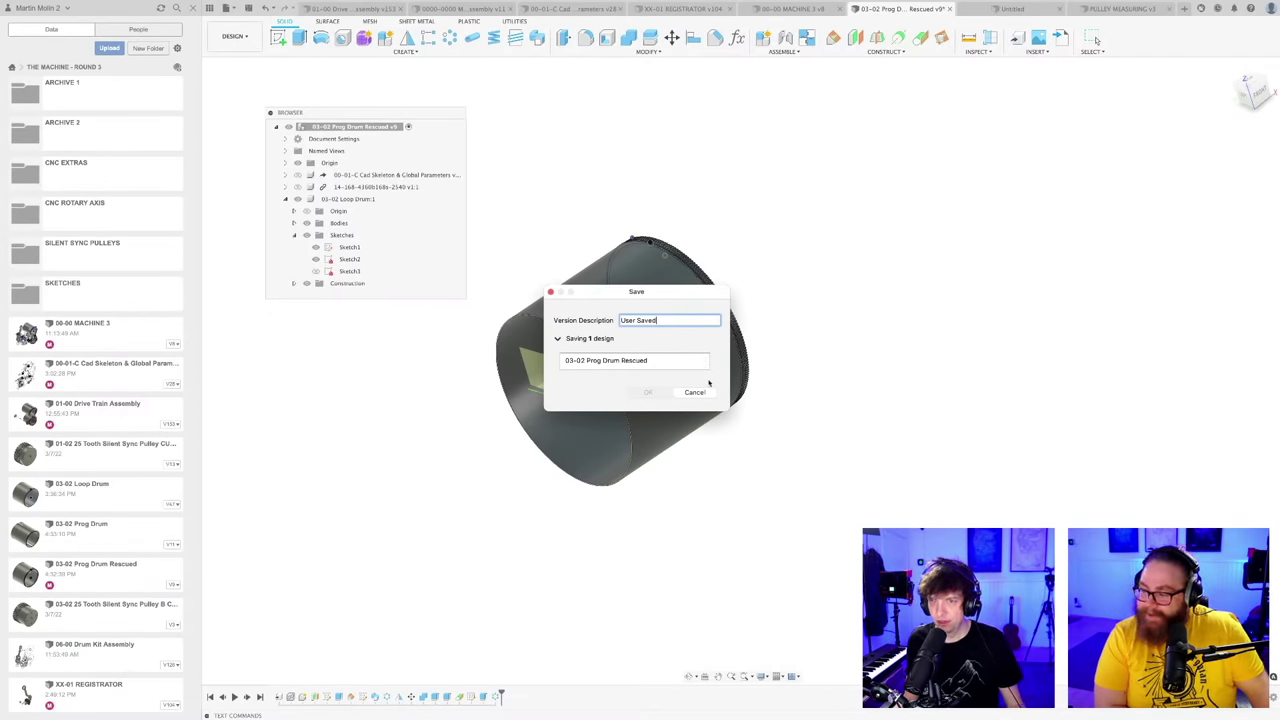
pyautogui.click(695, 392)
pyautogui.keyDown('shift'); pyautogui.moveTo(743, 414); pyautogui.dragTo(729, 480, button='middle'); pyautogui.keyUp('shift')
pyautogui.scroll(4, 729, 480)
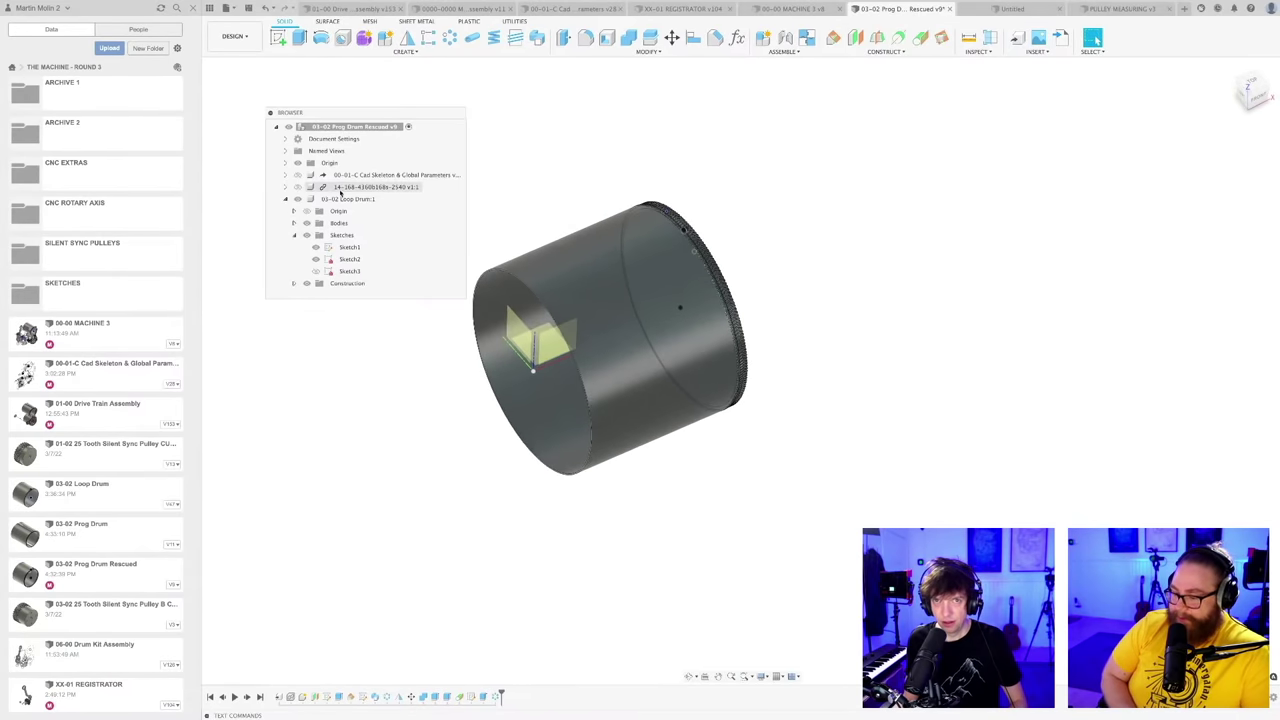
pyautogui.click(297, 163)
pyautogui.press('super+s')
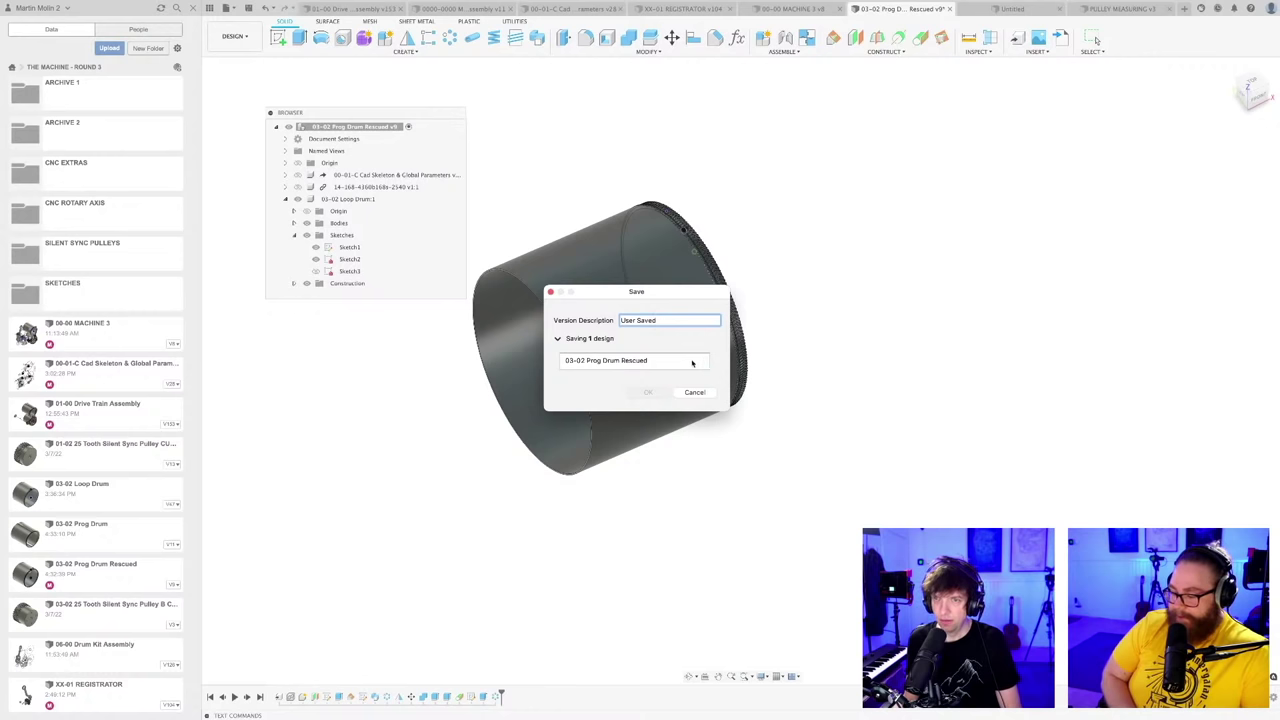
pyautogui.click(695, 393)
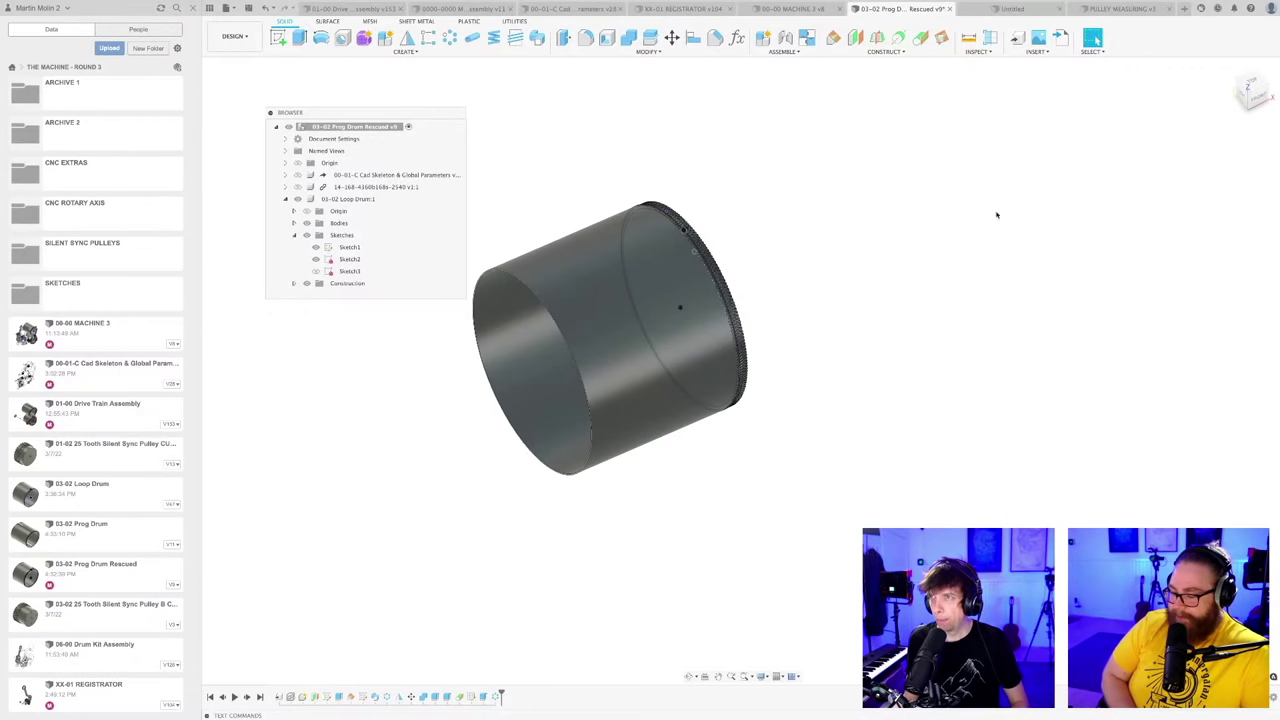
# Step: Close the Untitled and PULLEY MEASURING documents and save 03-02 Prog Drum Rescued as a new version with the description User Saved
pyautogui.click(1010, 10)
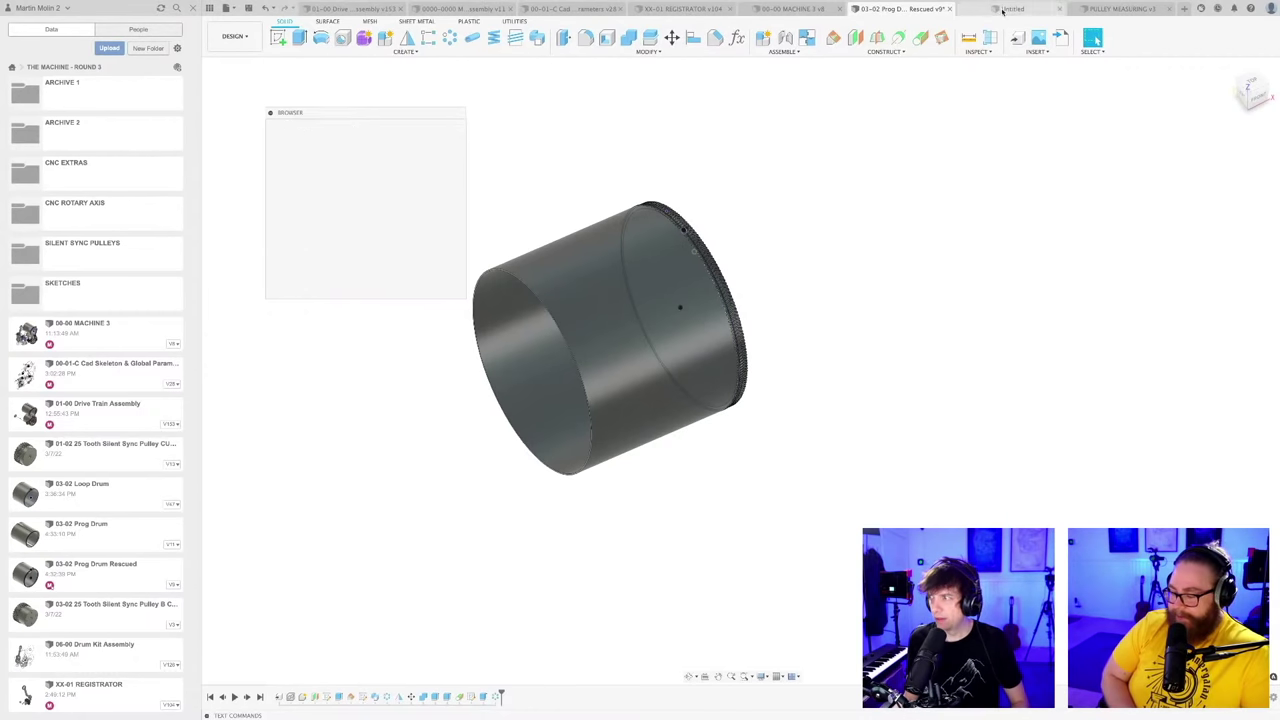
pyautogui.click(1061, 10)
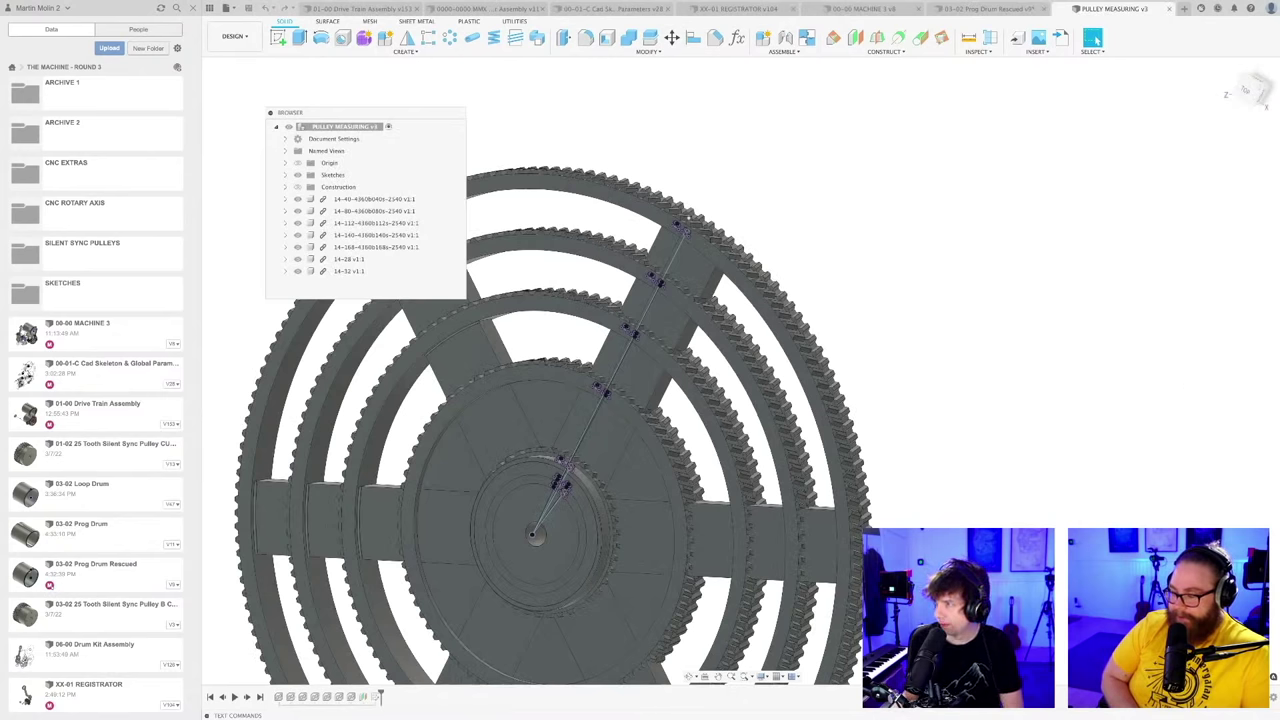
pyautogui.click(1170, 9)
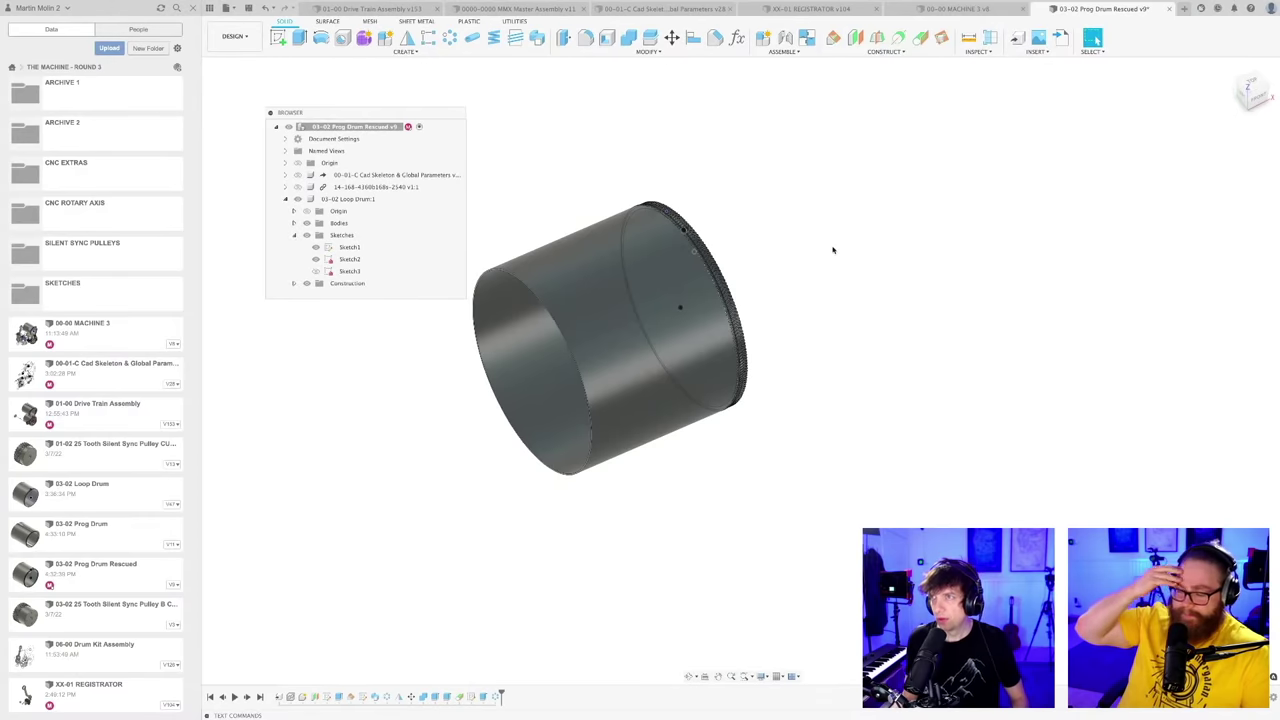
pyautogui.press('super+s')
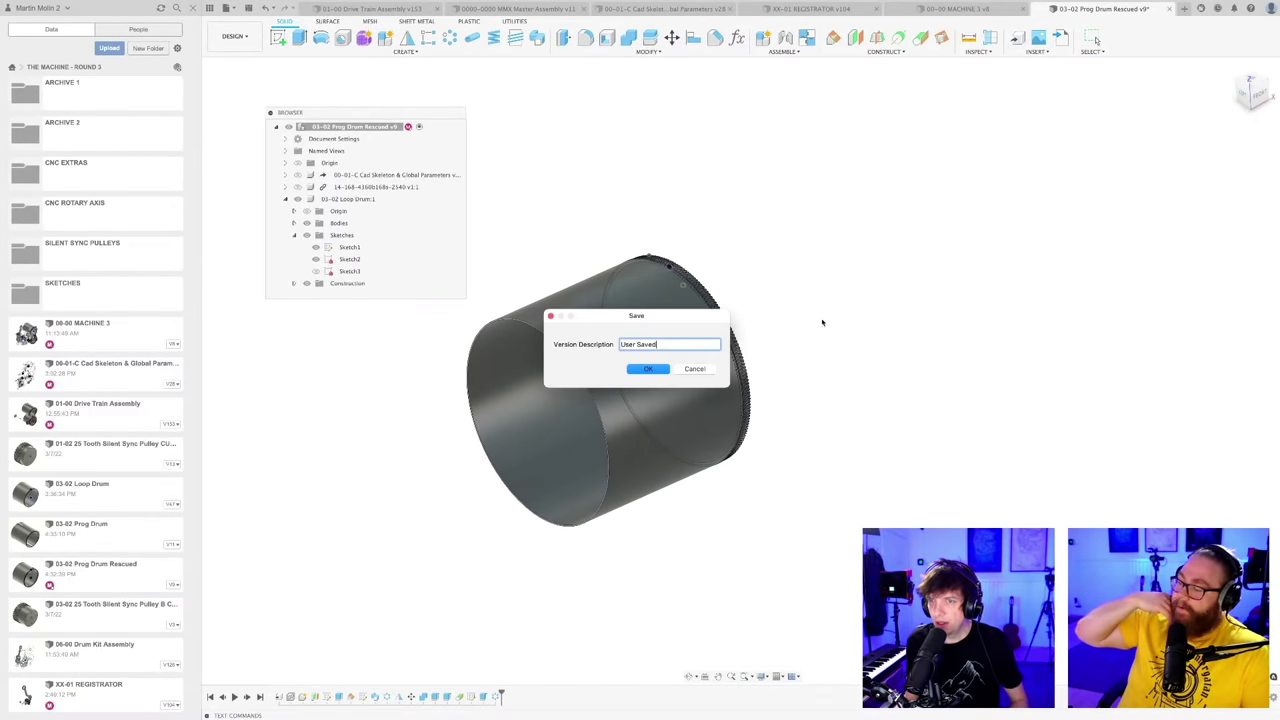
pyautogui.press('Return')
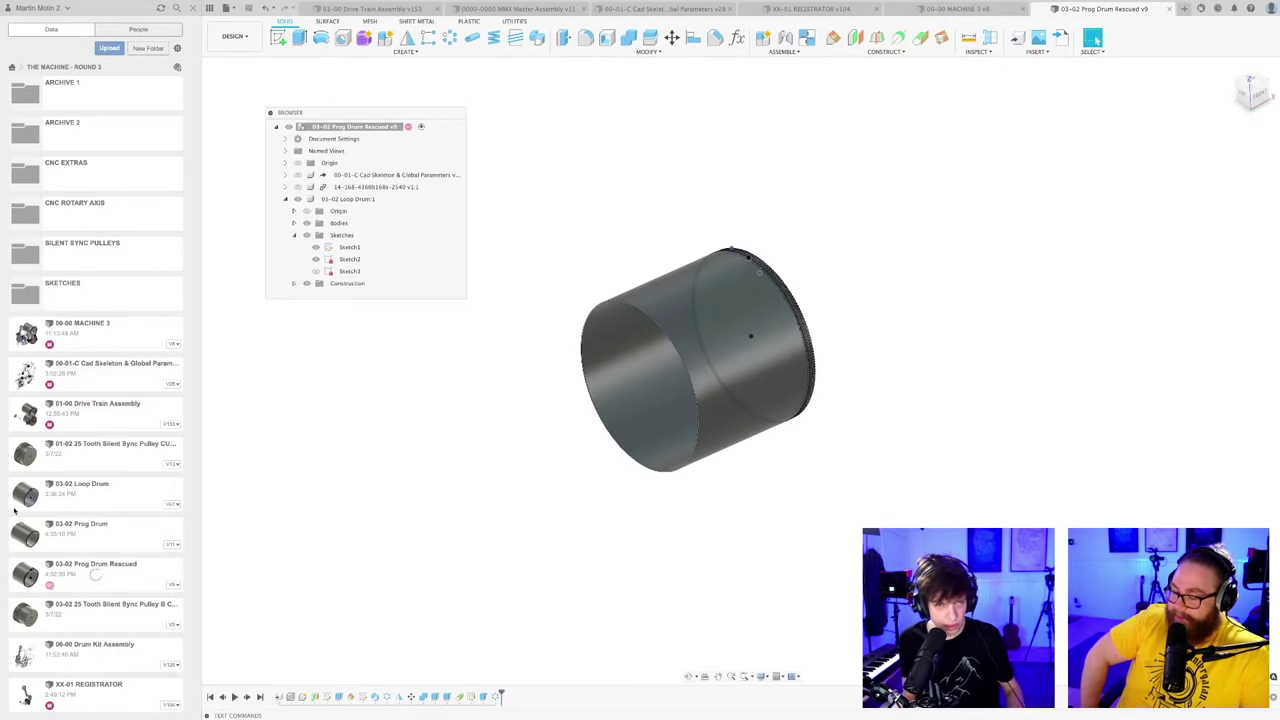
# Step: Move the 03-02 Loop Drum and 03-02 Prog Drum designs together into the ARCHIVE 2 folder
pyautogui.moveTo(2, 501)
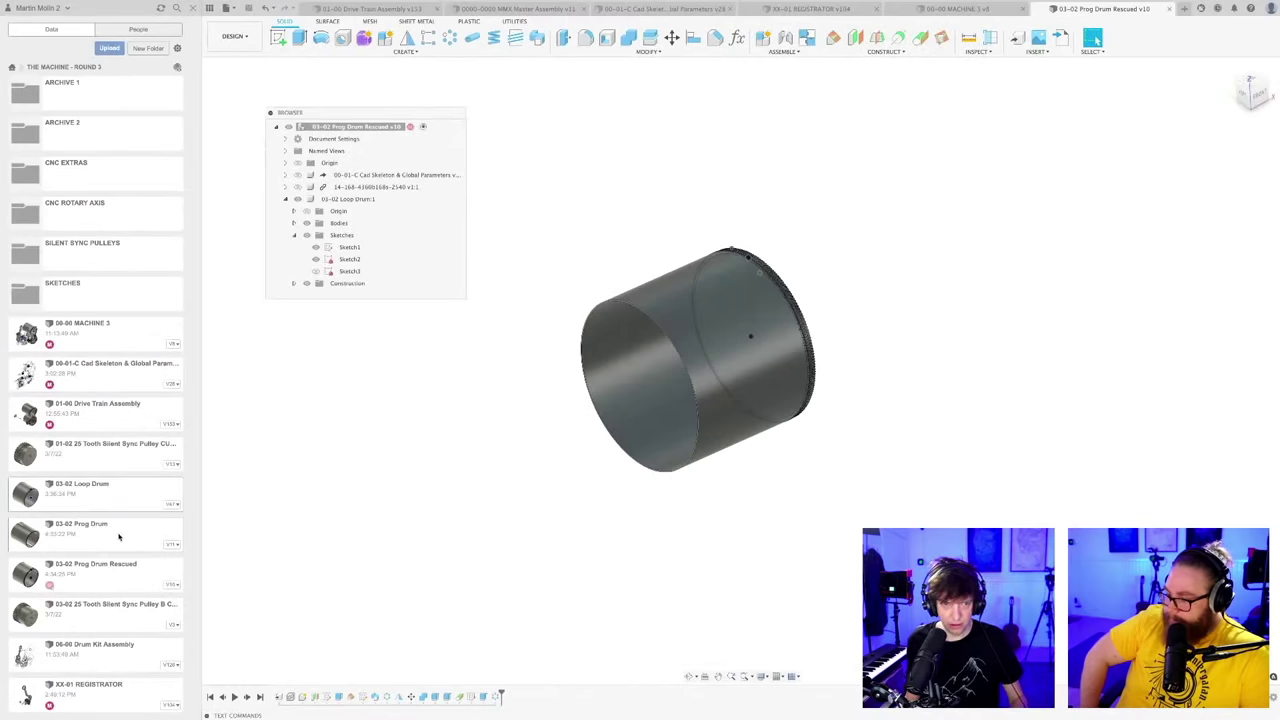
pyautogui.rightClick(118, 537)
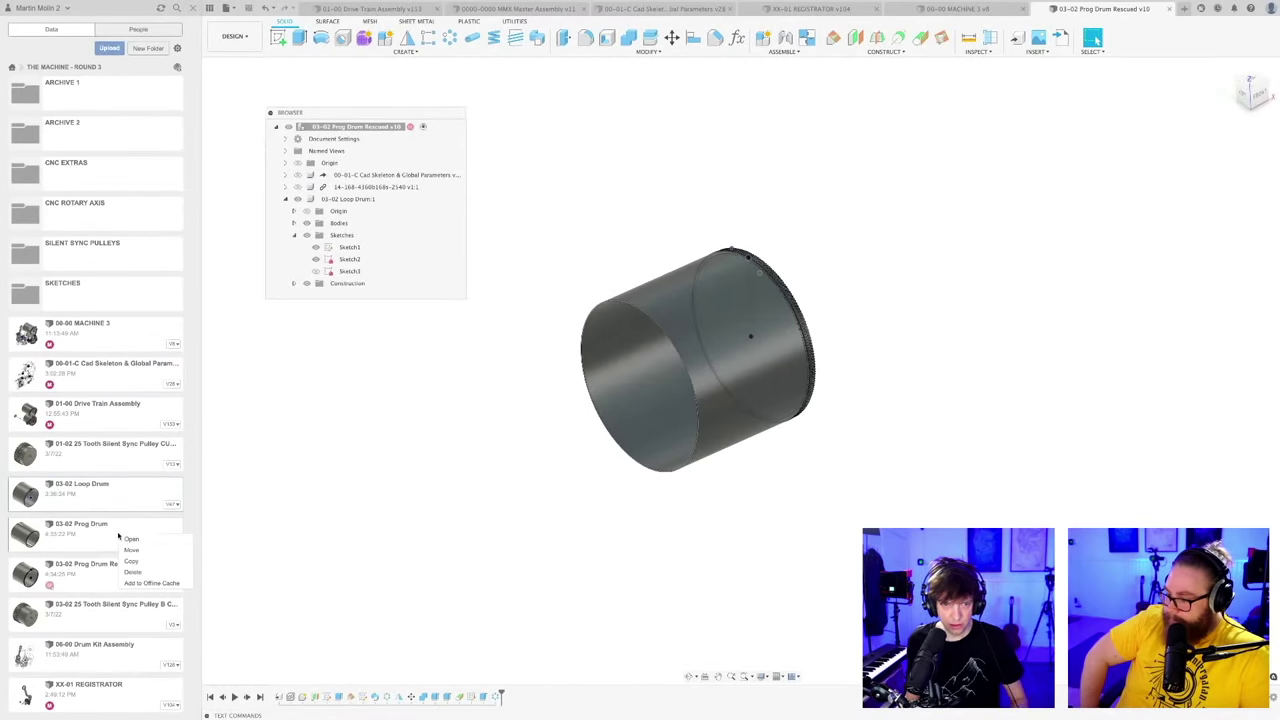
pyautogui.click(131, 550)
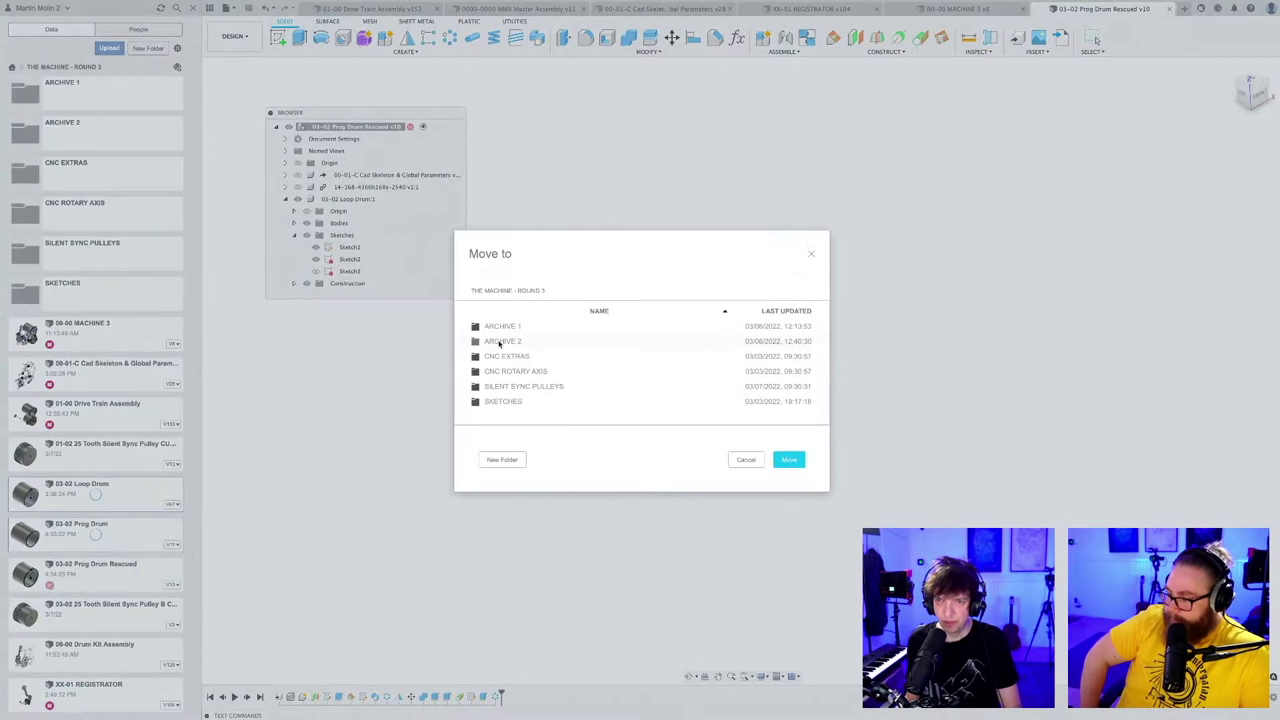
pyautogui.click(787, 461)
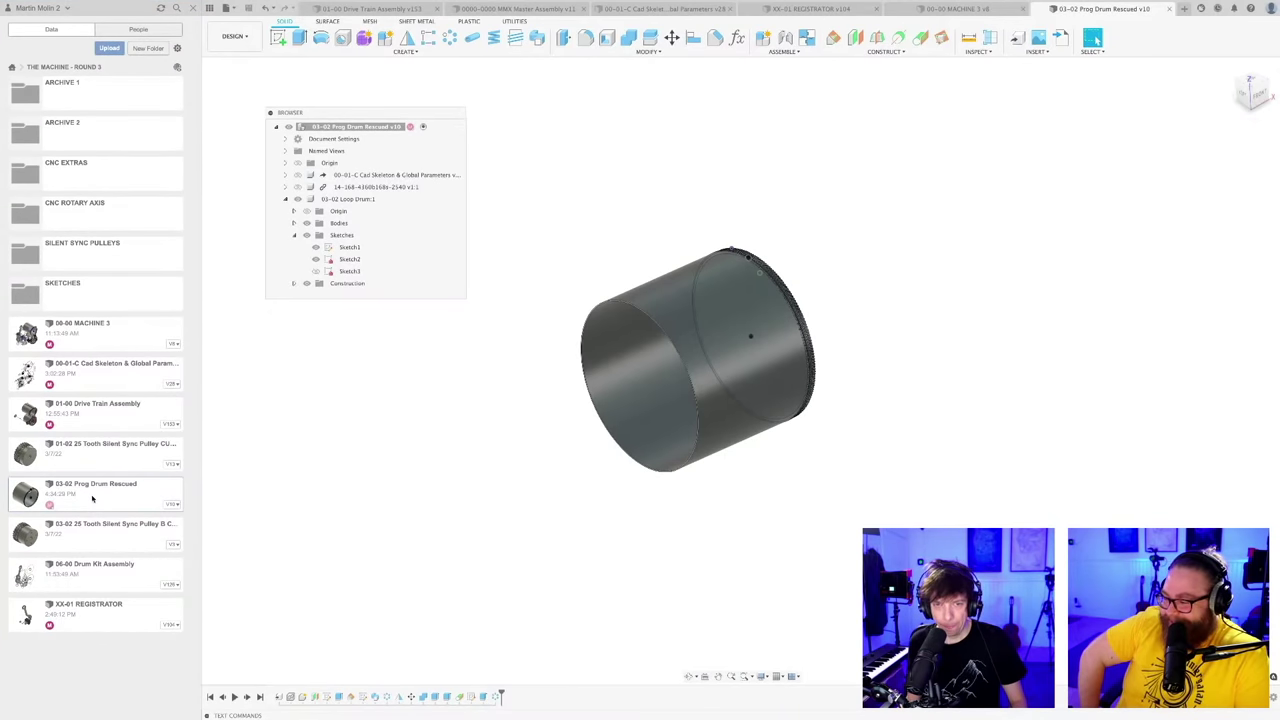
# Step: Try to copy the 03-02 Prog Drum Rescued design from the project's file list
pyautogui.rightClick(90, 497)
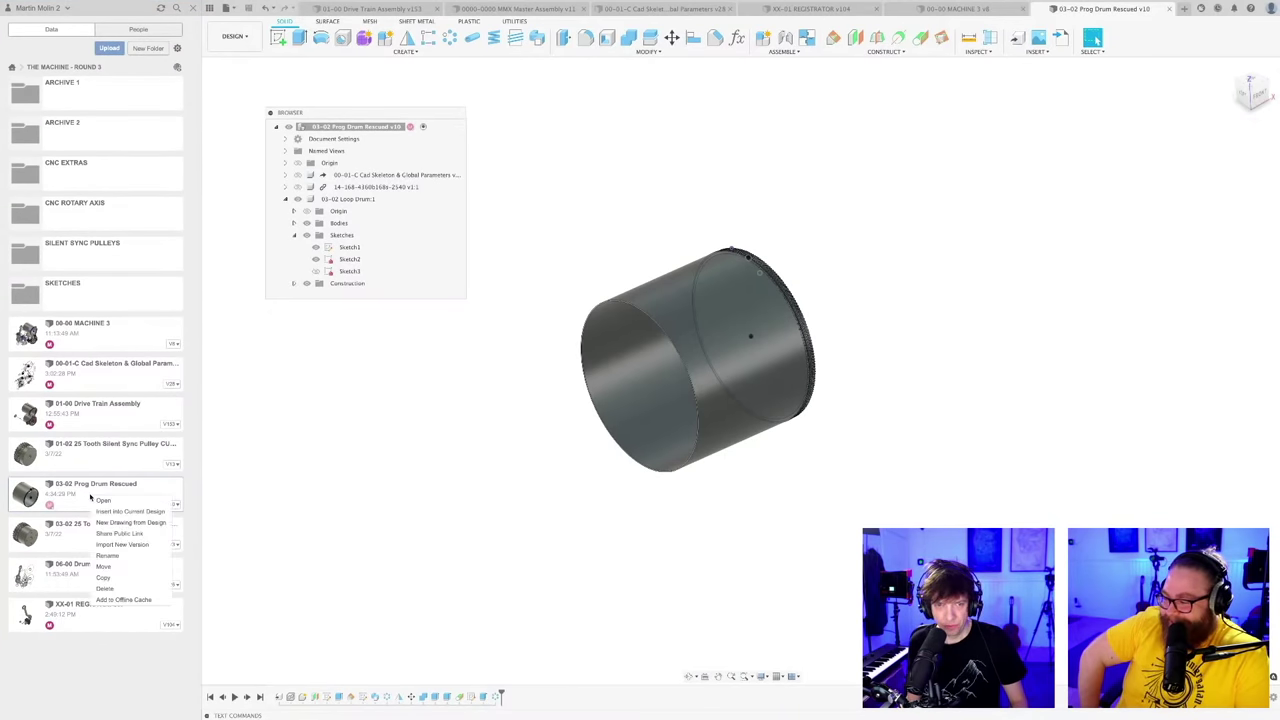
pyautogui.click(105, 578)
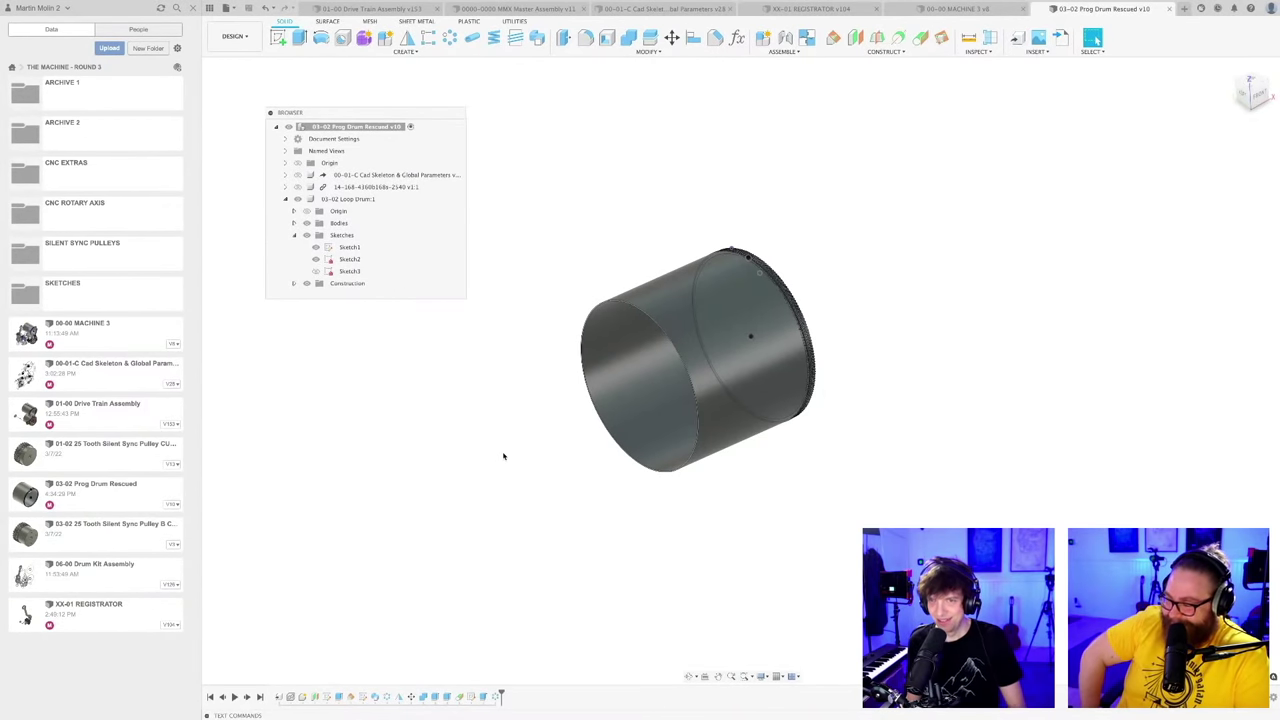
# Step: Examine the rescued drum's shell, open interior and toothed rim up close and from several angles
pyautogui.scroll(-2, 504, 456)
pyautogui.moveTo(504, 455)
pyautogui.mouseDown(button='middle')
pyautogui.moveTo(490, 453)
pyautogui.moveTo(502, 442)
pyautogui.mouseUp(button='middle')
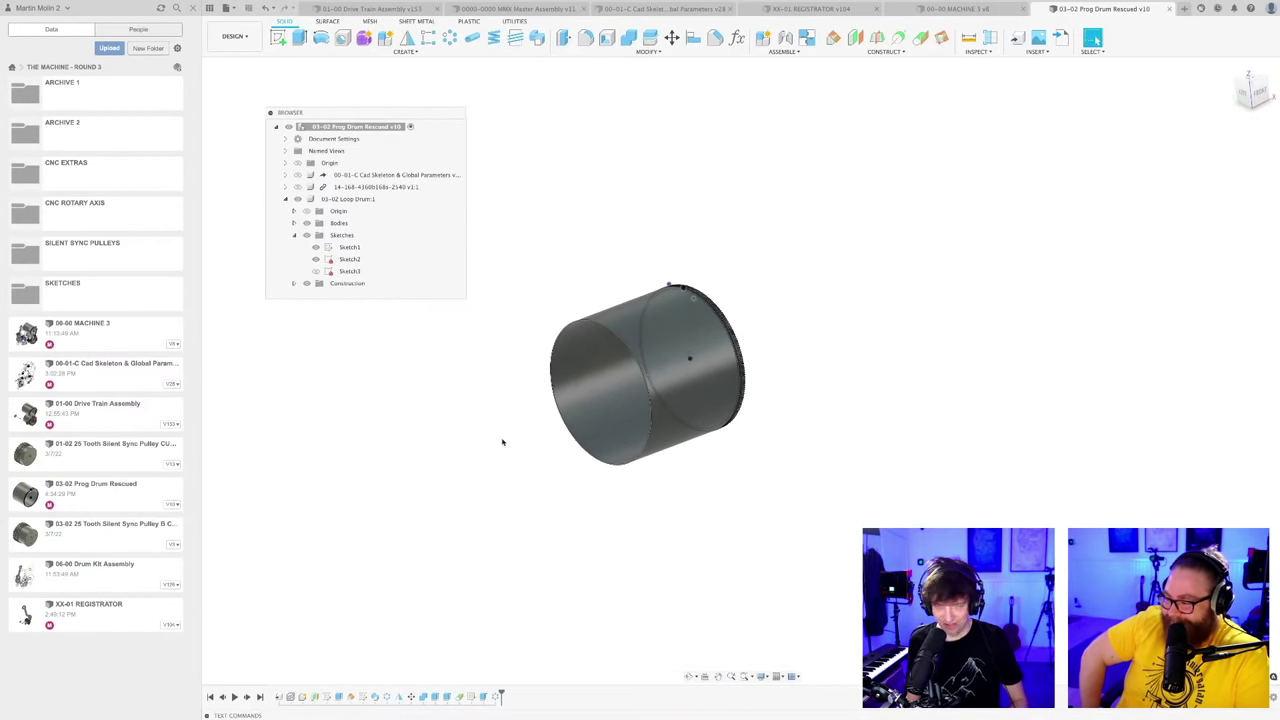
pyautogui.scroll(2, 528, 441)
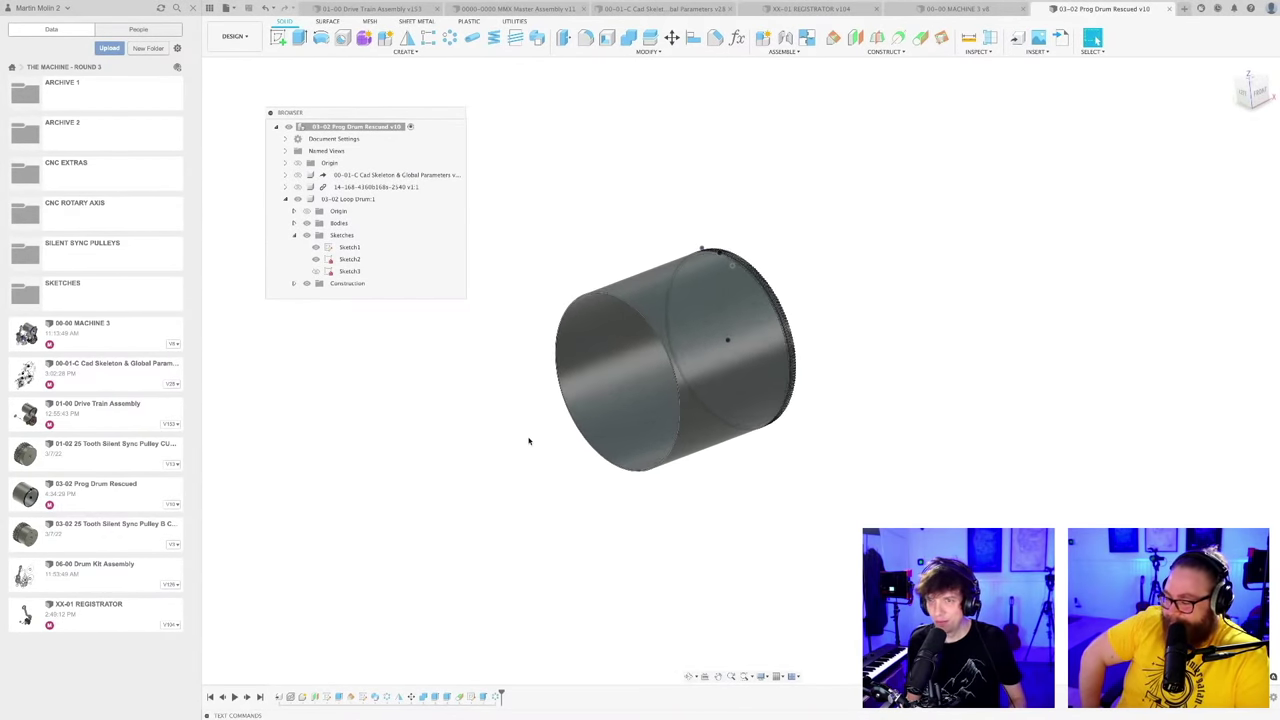
pyautogui.scroll(-3, 529, 441)
pyautogui.scroll(1, 533, 439)
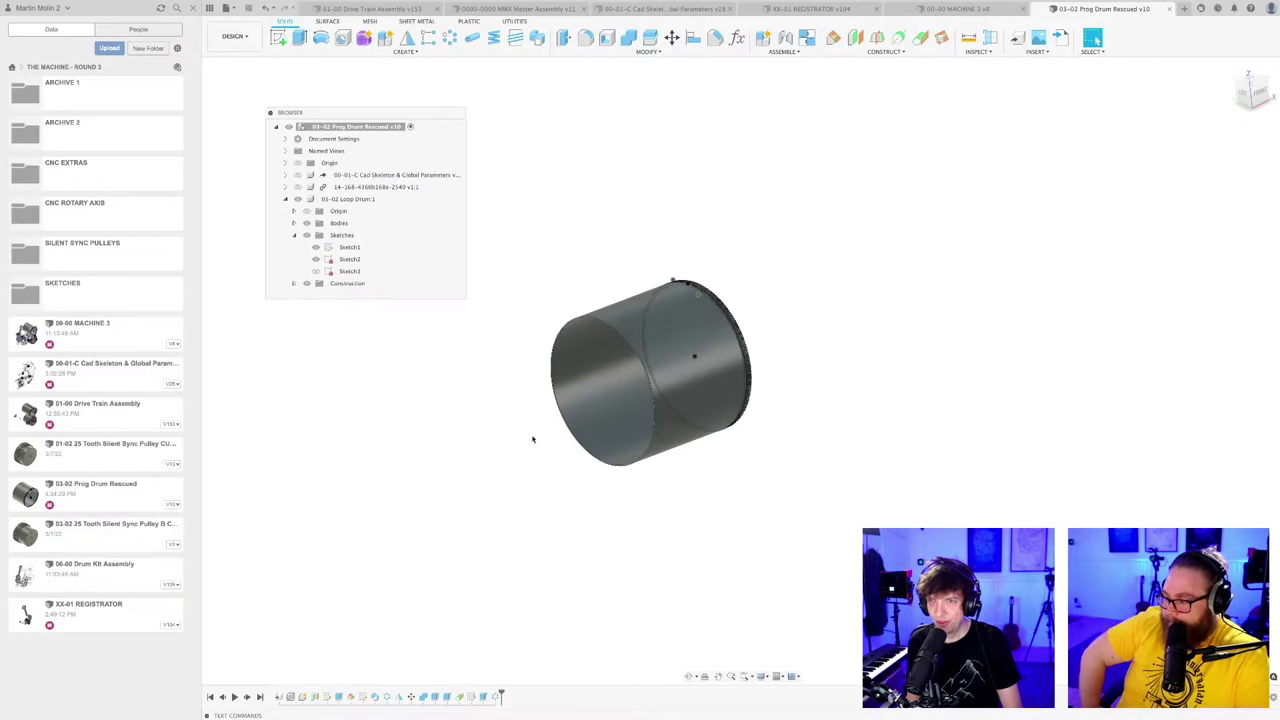
pyautogui.keyDown('shift'); pyautogui.moveTo(533, 439); pyautogui.dragTo(600, 428, button='middle'); pyautogui.keyUp('shift')
pyautogui.scroll(3, 587, 449)
pyautogui.scroll(4, 723, 307)
pyautogui.scroll(3, 723, 307)
pyautogui.keyDown('shift'); pyautogui.moveTo(723, 307); pyautogui.dragTo(757, 471, button='middle'); pyautogui.keyUp('shift')
pyautogui.scroll(-3, 737, 364)
pyautogui.scroll(-2, 738, 363)
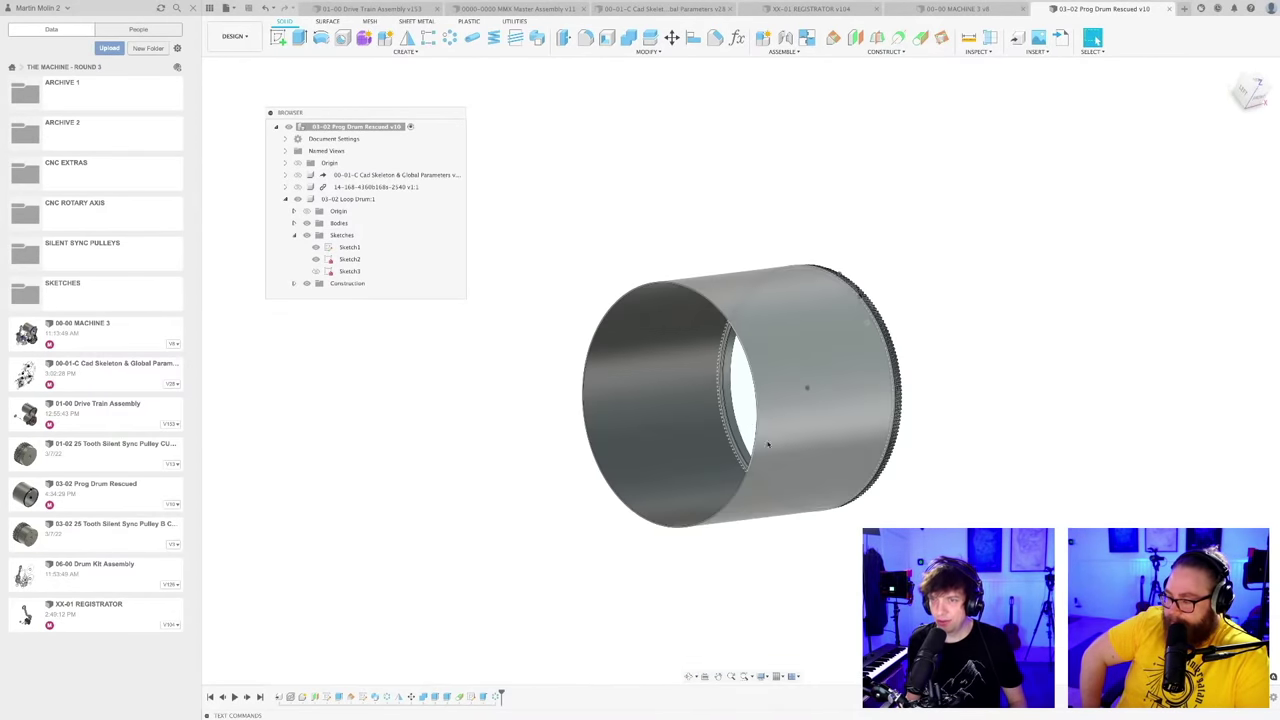
pyautogui.keyDown('shift'); pyautogui.moveTo(738, 363); pyautogui.dragTo(736, 493, button='middle'); pyautogui.keyUp('shift')
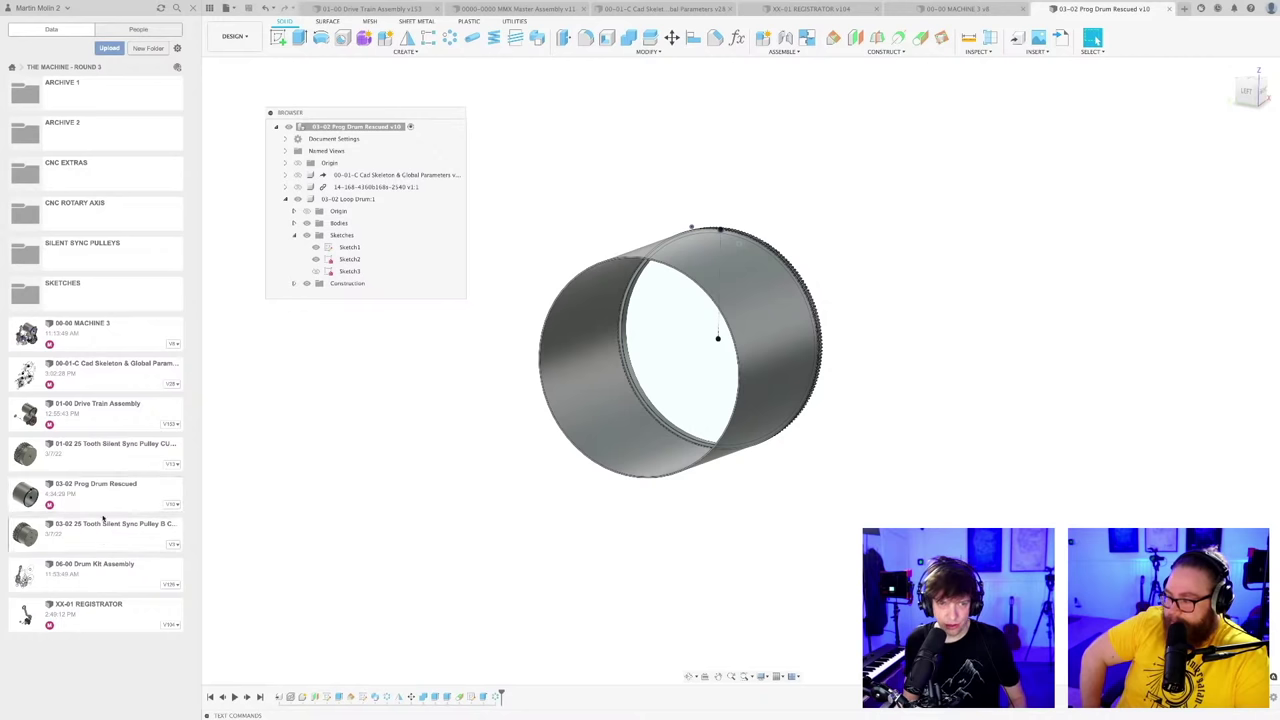
# Step: Try to copy 03-02 Prog Drum Rescued into the THE MACHINE - ROUND 3 folder while the design is open
pyautogui.rightClick(100, 505)
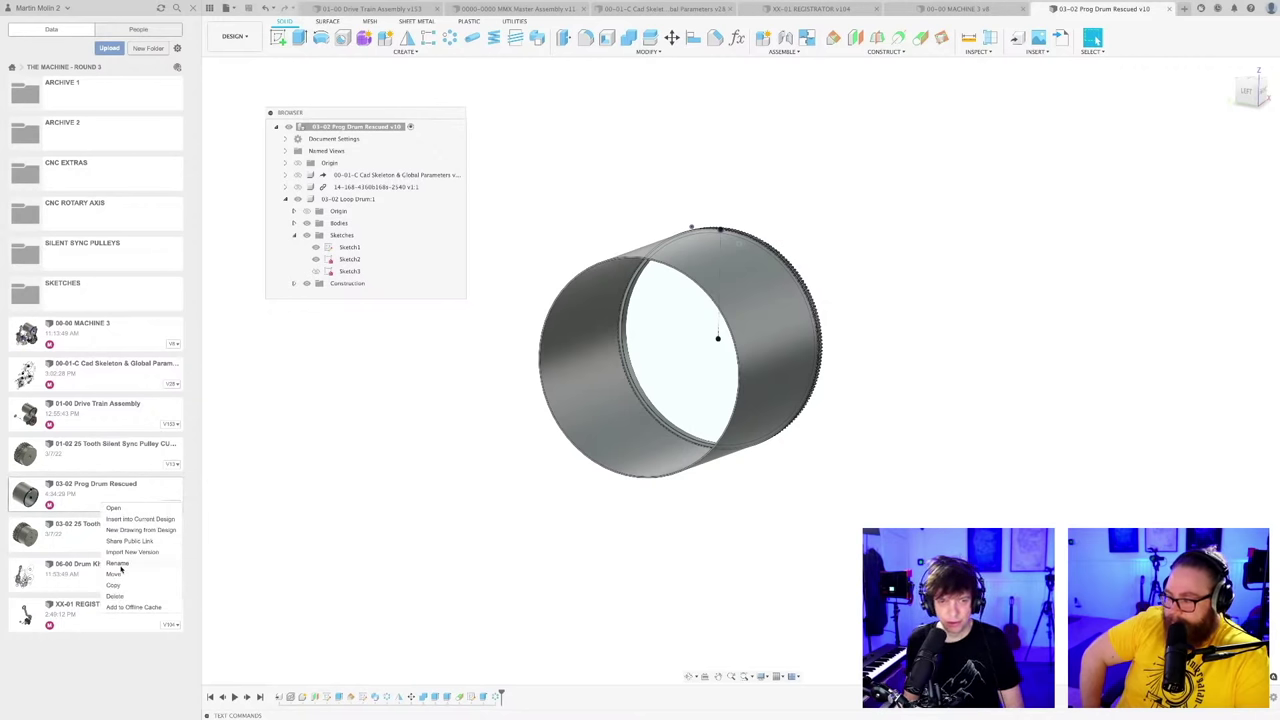
pyautogui.click(119, 587)
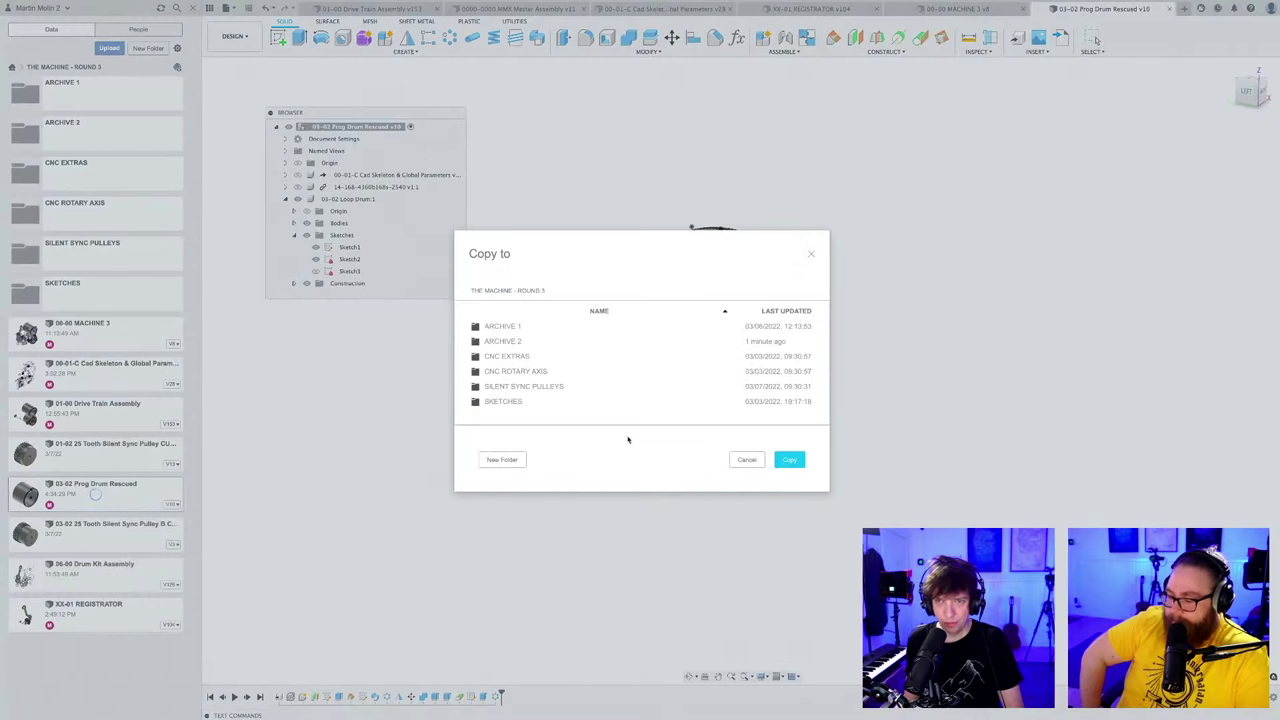
pyautogui.click(789, 459)
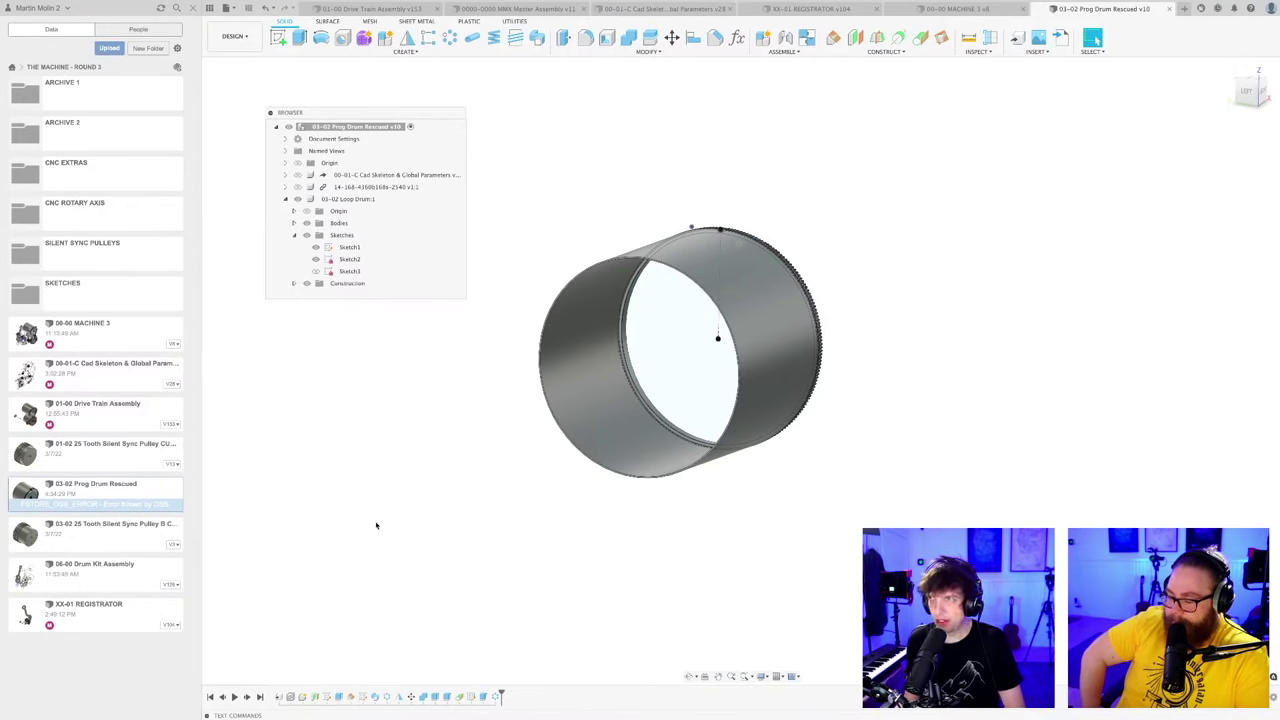
# Step: Close the 03-02 Prog Drum Rescued document and look over the full 00-00 MACHINE 3 assembly
pyautogui.scroll(-1, 376, 525)
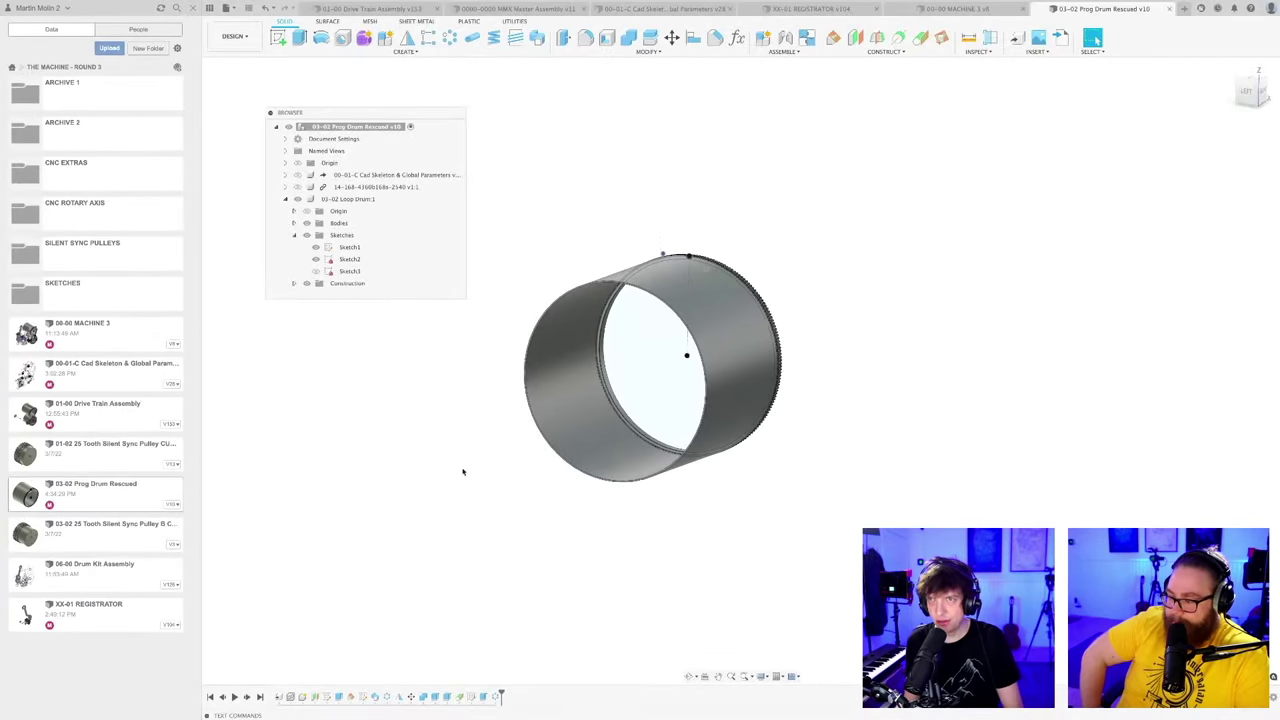
pyautogui.scroll(-2, 500, 465)
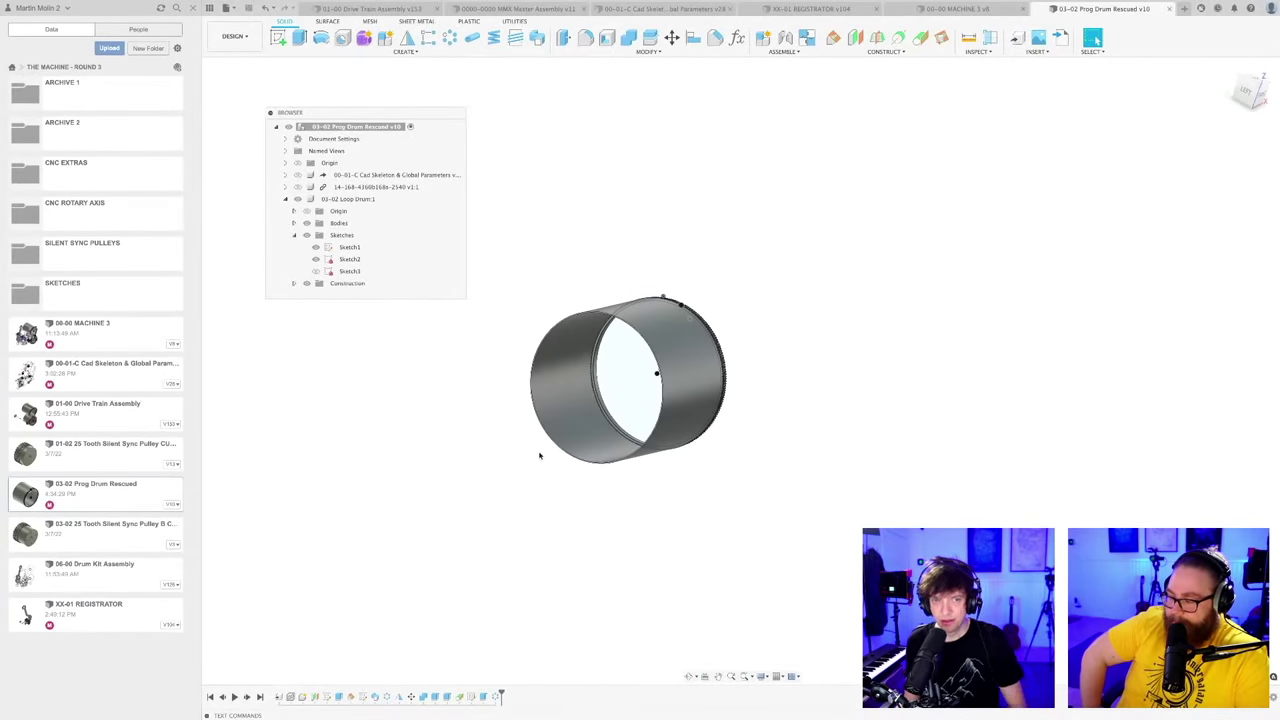
pyautogui.keyDown('shift'); pyautogui.moveTo(537, 457); pyautogui.dragTo(573, 463, button='middle'); pyautogui.keyUp('shift')
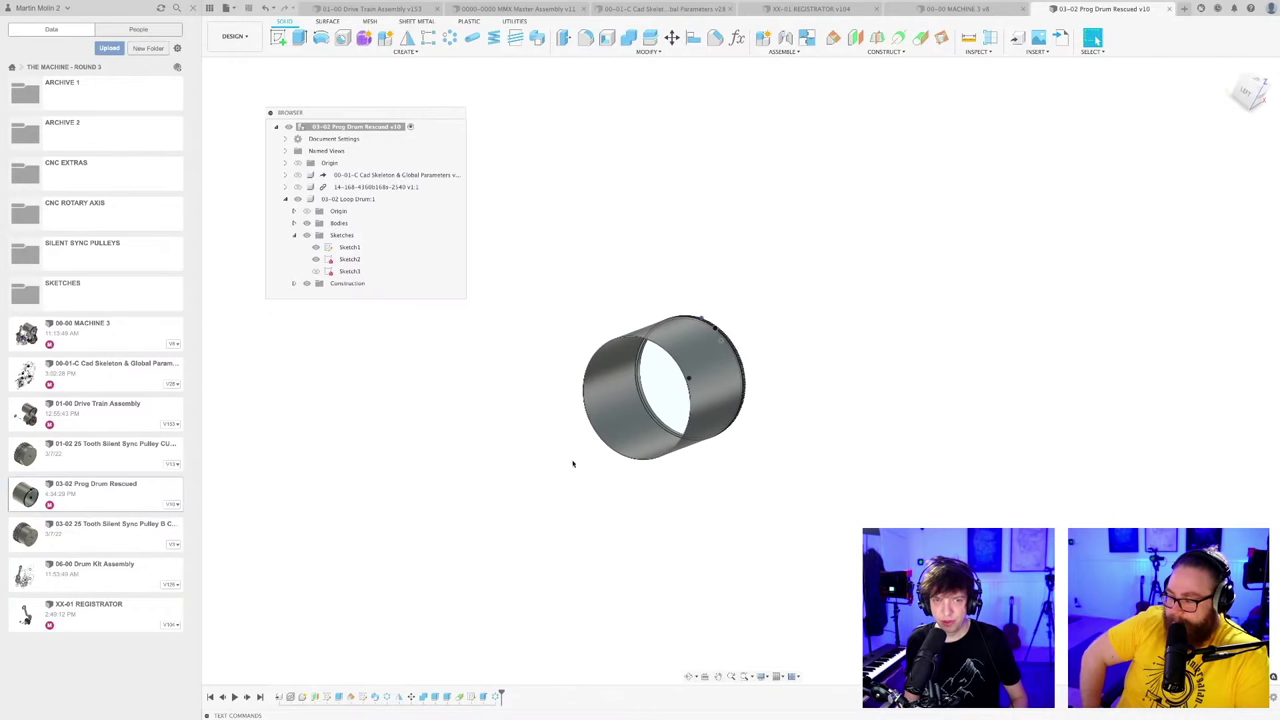
pyautogui.click(958, 9)
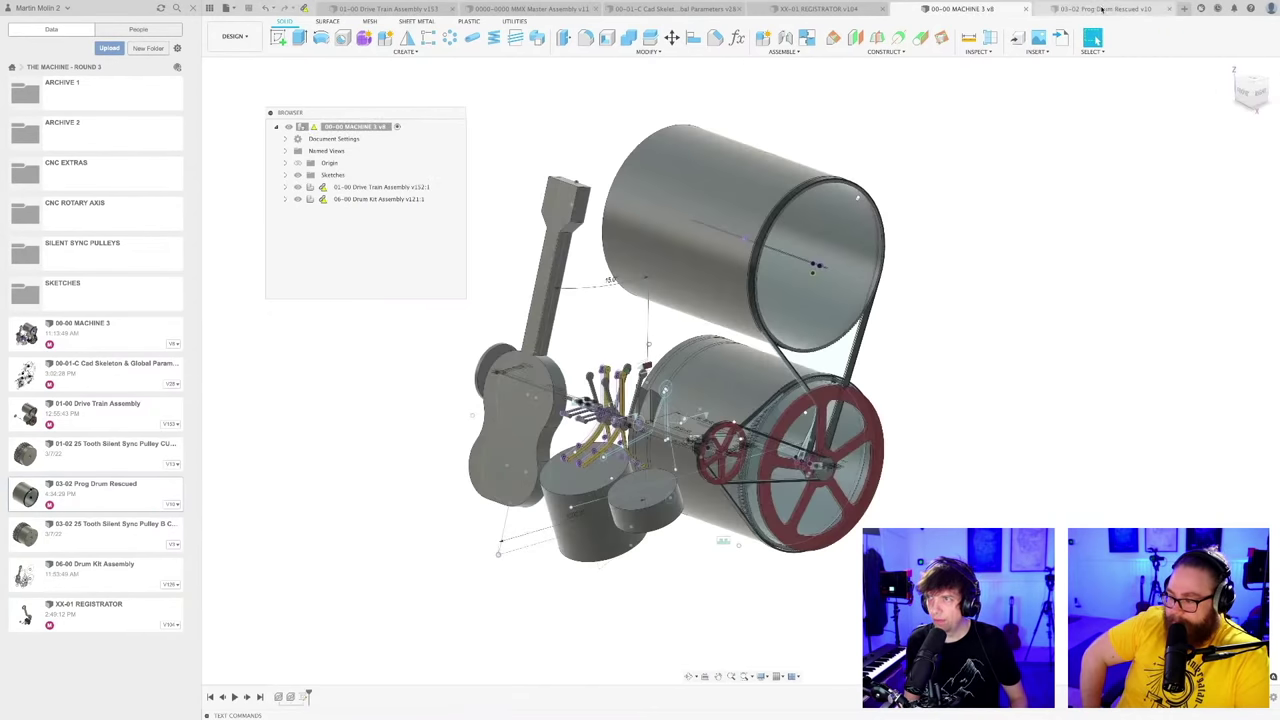
pyautogui.click(1101, 9)
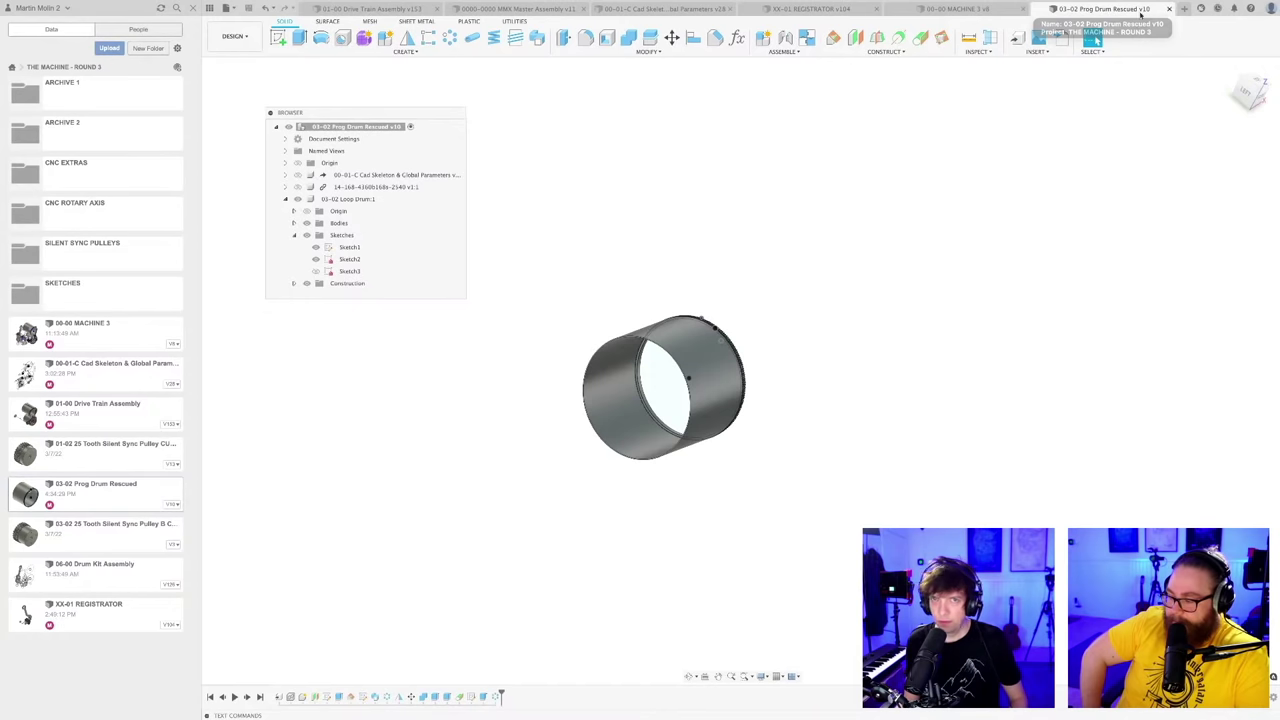
pyautogui.click(1169, 9)
pyautogui.scroll(-4, 589, 281)
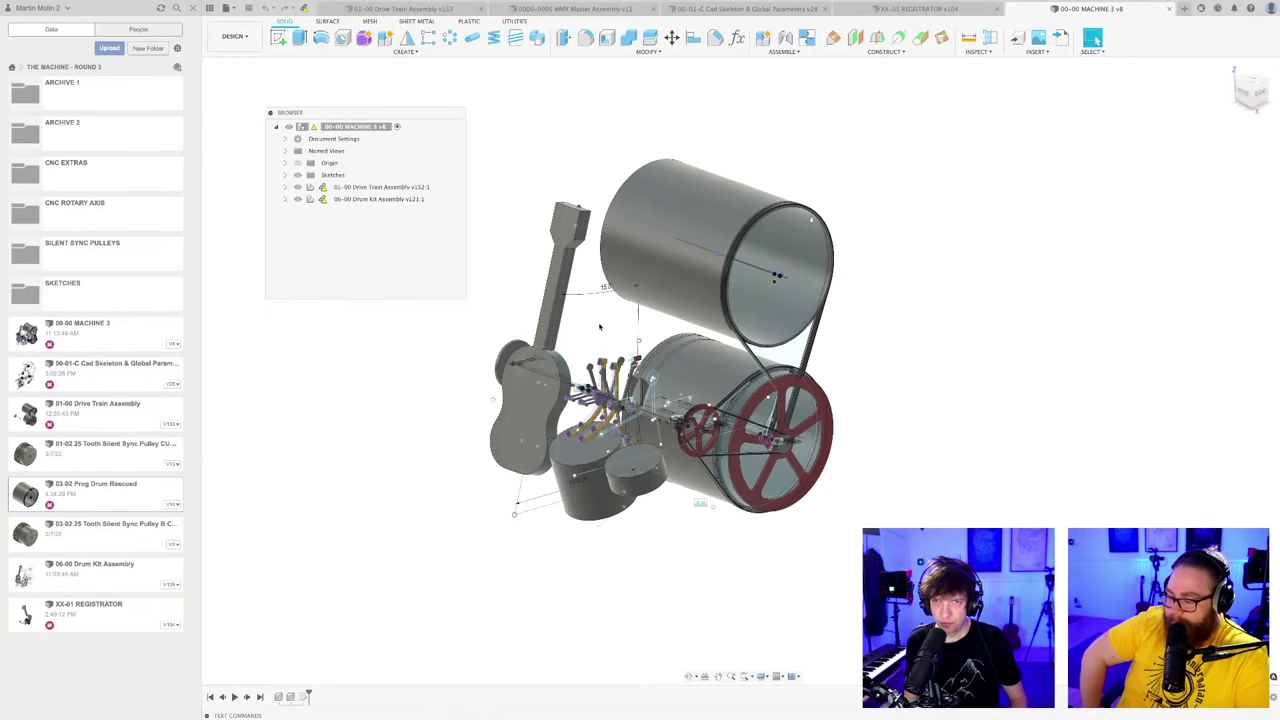
pyautogui.moveTo(592, 330)
pyautogui.mouseDown(button='middle')
pyautogui.moveTo(572, 332)
pyautogui.moveTo(611, 346)
pyautogui.mouseUp(button='middle')
pyautogui.scroll(3, 580, 335)
pyautogui.scroll(-1, 593, 330)
pyautogui.scroll(-1, 593, 330)
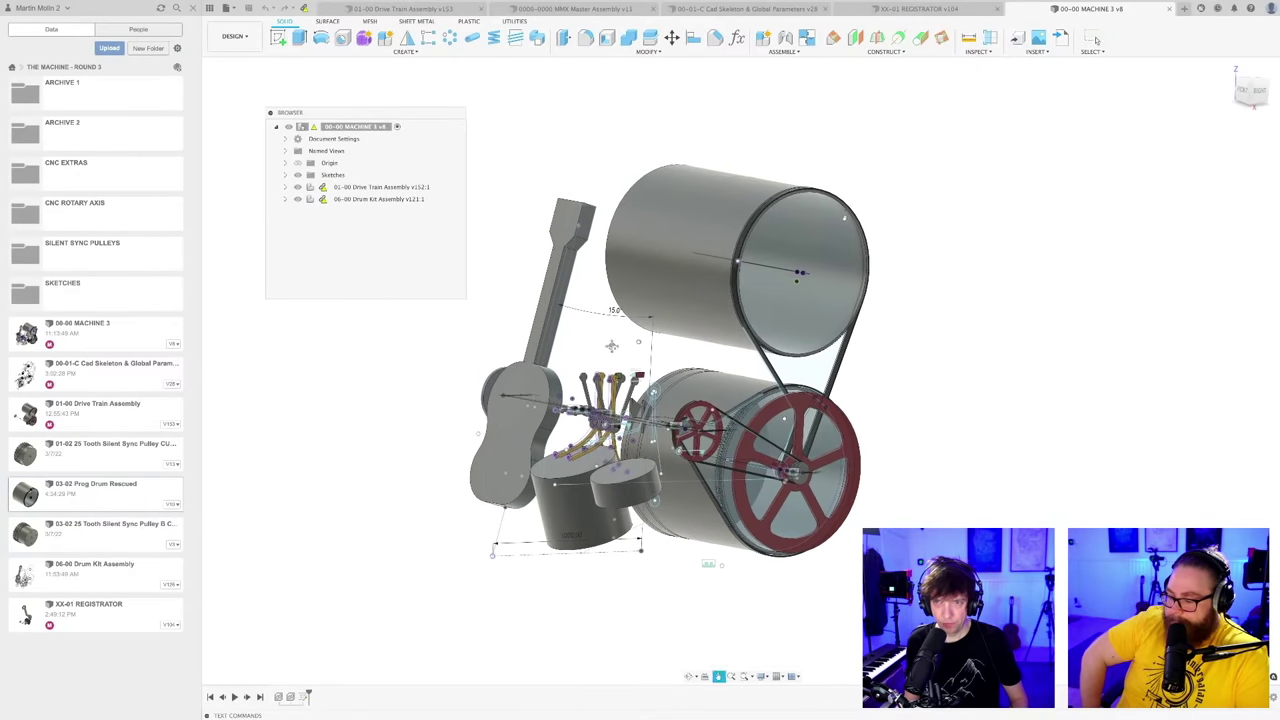
# Step: Try to copy 03-02 Prog Drum Rescued into THE MACHINE - ROUND 3 with its document closed
pyautogui.rightClick(93, 501)
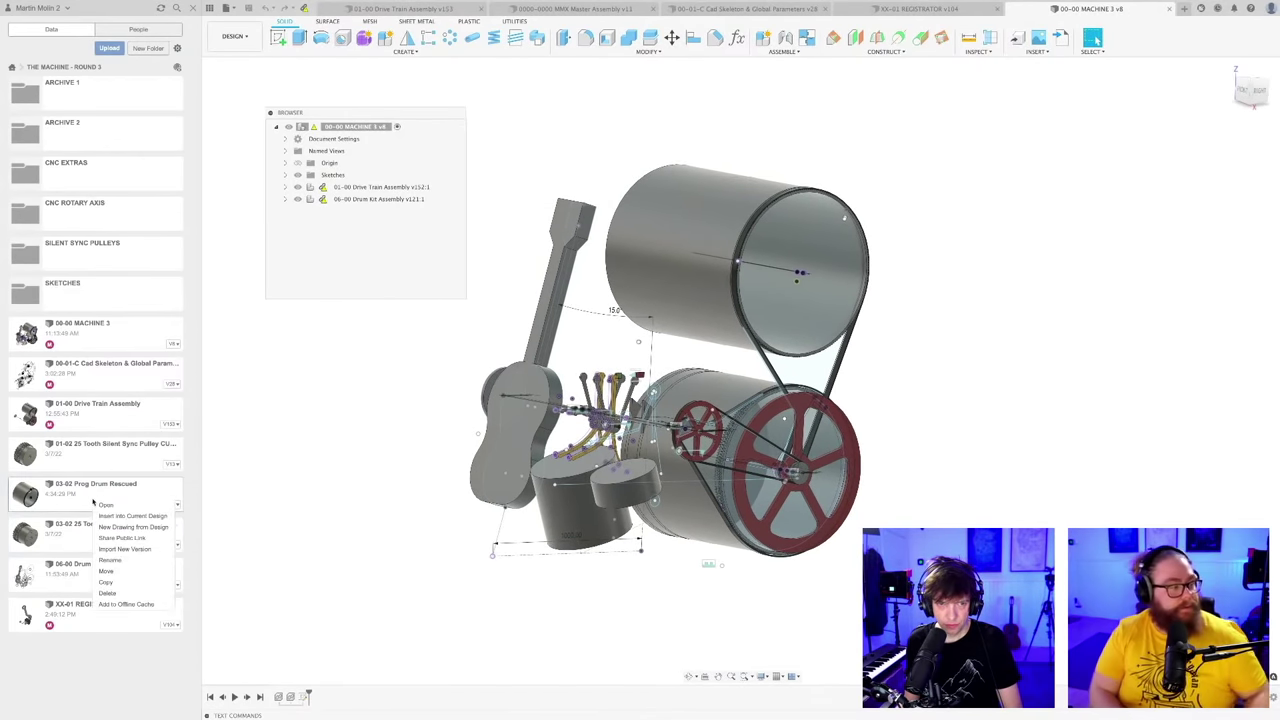
pyautogui.click(106, 582)
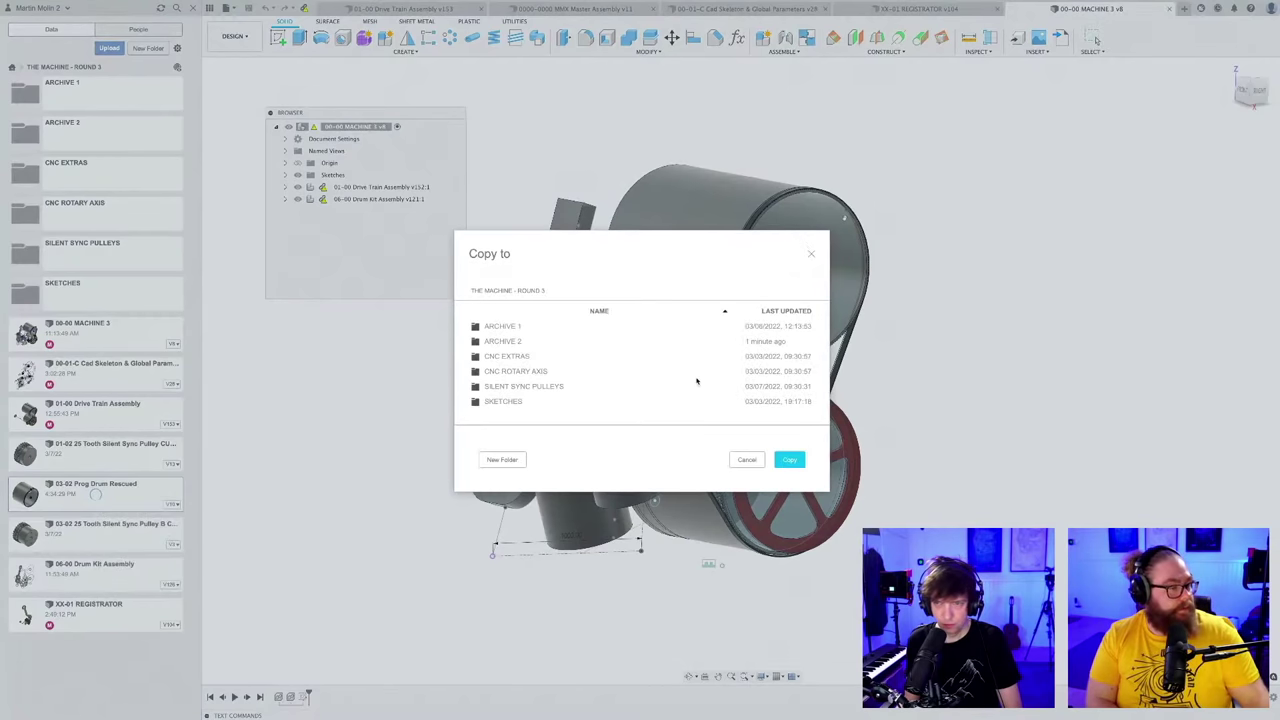
pyautogui.click(789, 459)
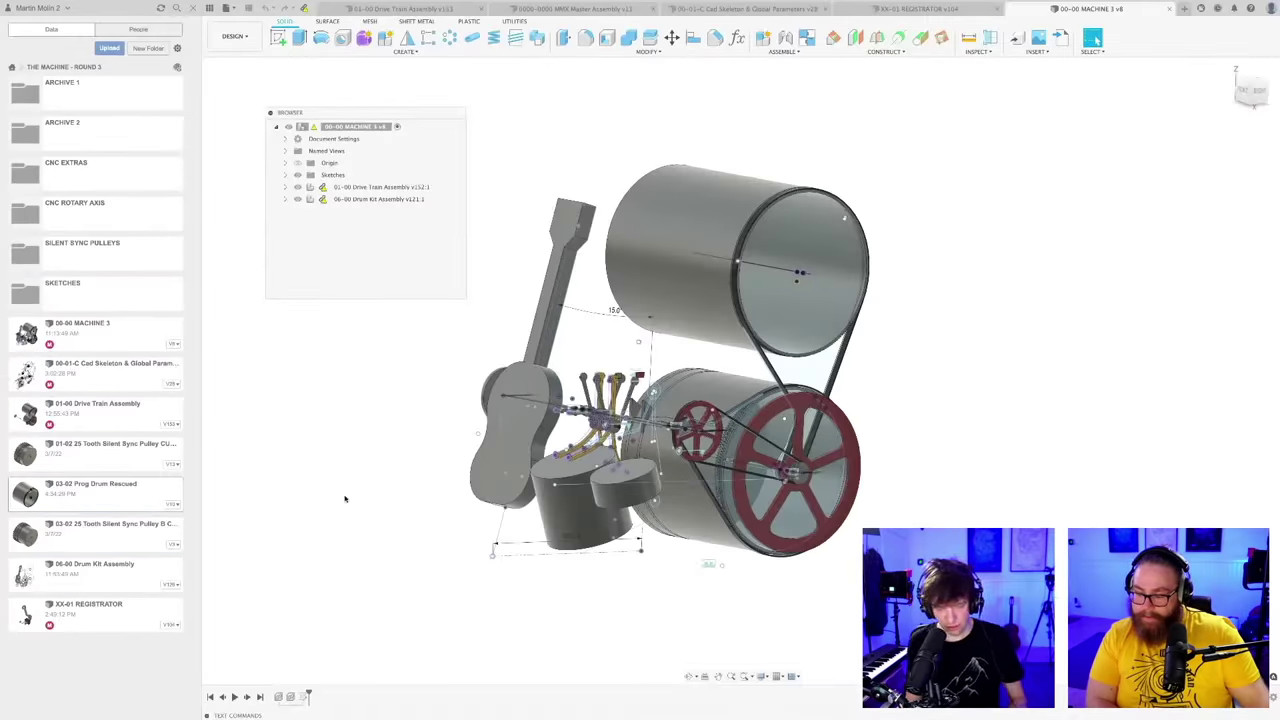
# Step: Switch to the 00-01-C Cad Skeleton & Global Parameters document and retry copying 03-02 Prog Drum Rescued into THE MACHINE - ROUND 3
pyautogui.keyDown('shift'); pyautogui.moveTo(338, 495); pyautogui.dragTo(492, 500, button='middle'); pyautogui.keyUp('shift')
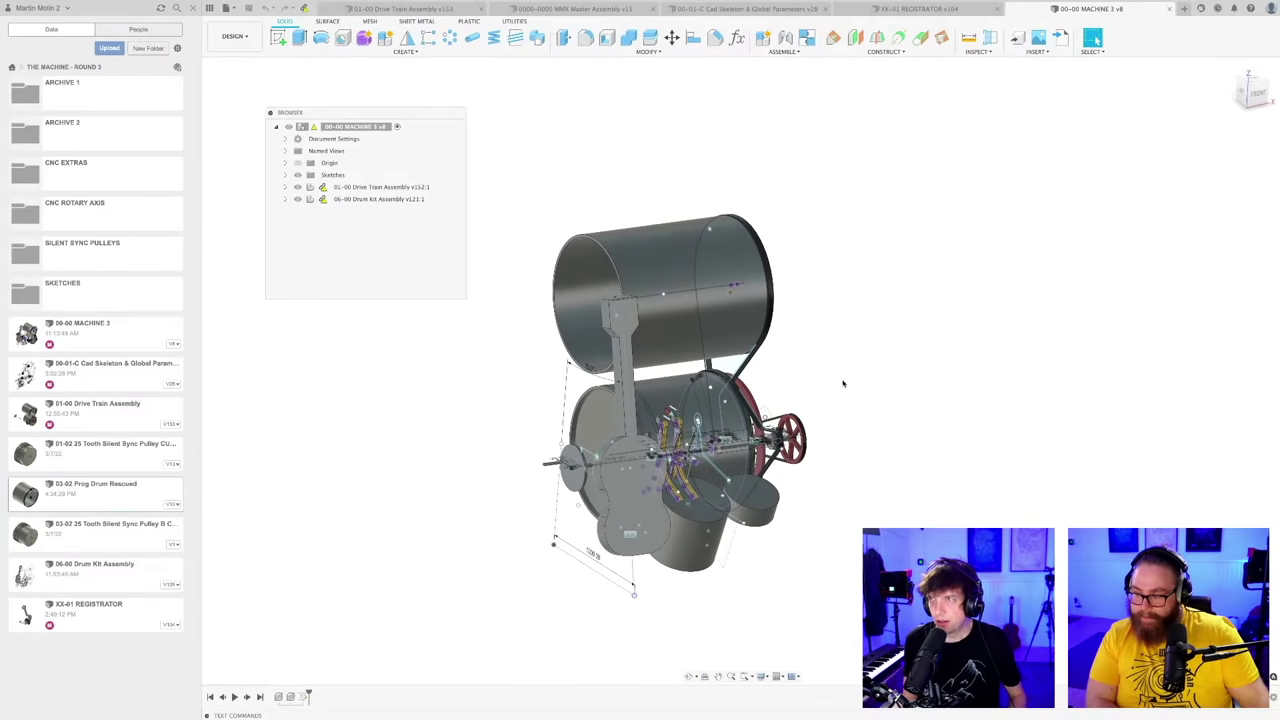
pyautogui.keyDown('shift'); pyautogui.moveTo(843, 383); pyautogui.dragTo(818, 380, button='middle'); pyautogui.keyUp('shift')
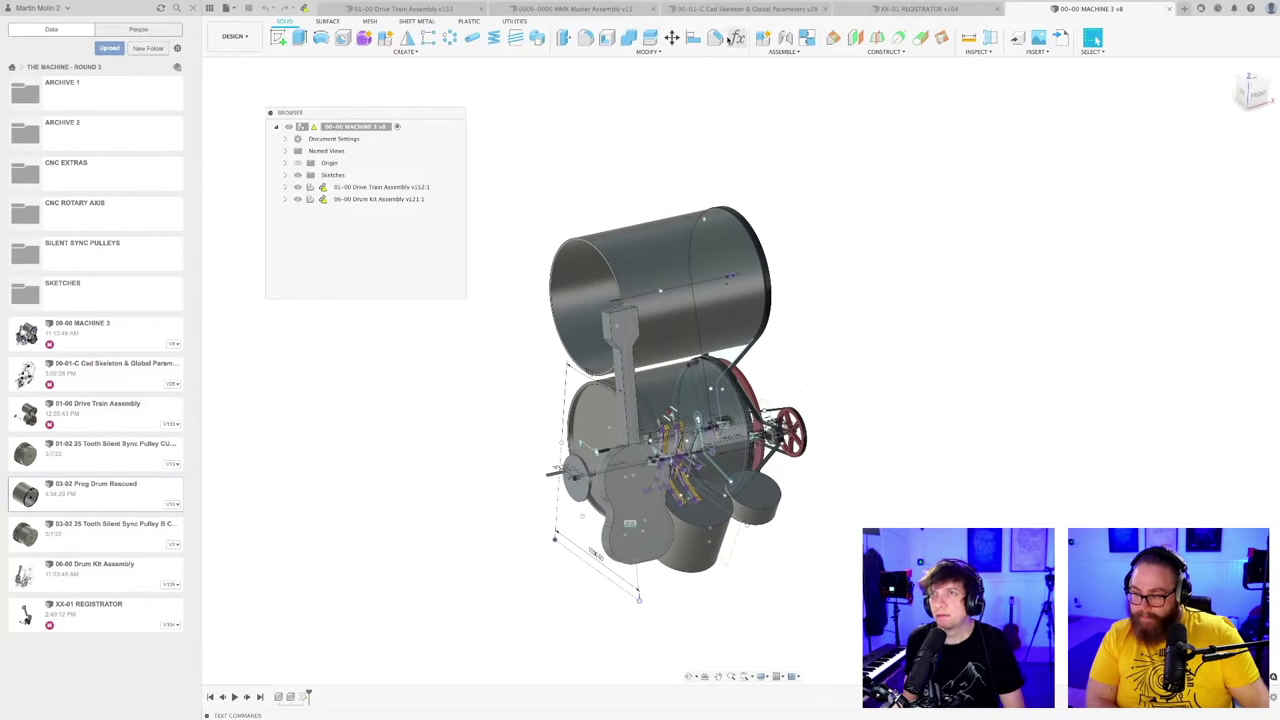
pyautogui.click(730, 9)
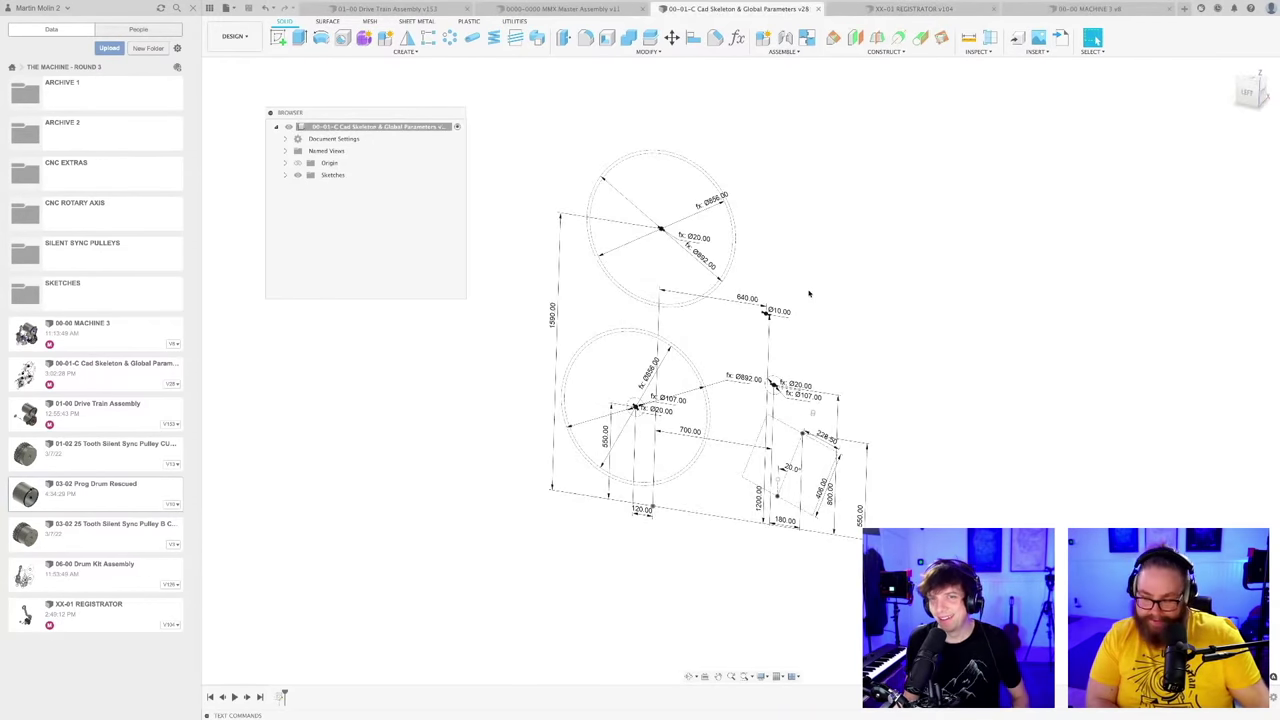
pyautogui.rightClick(121, 507)
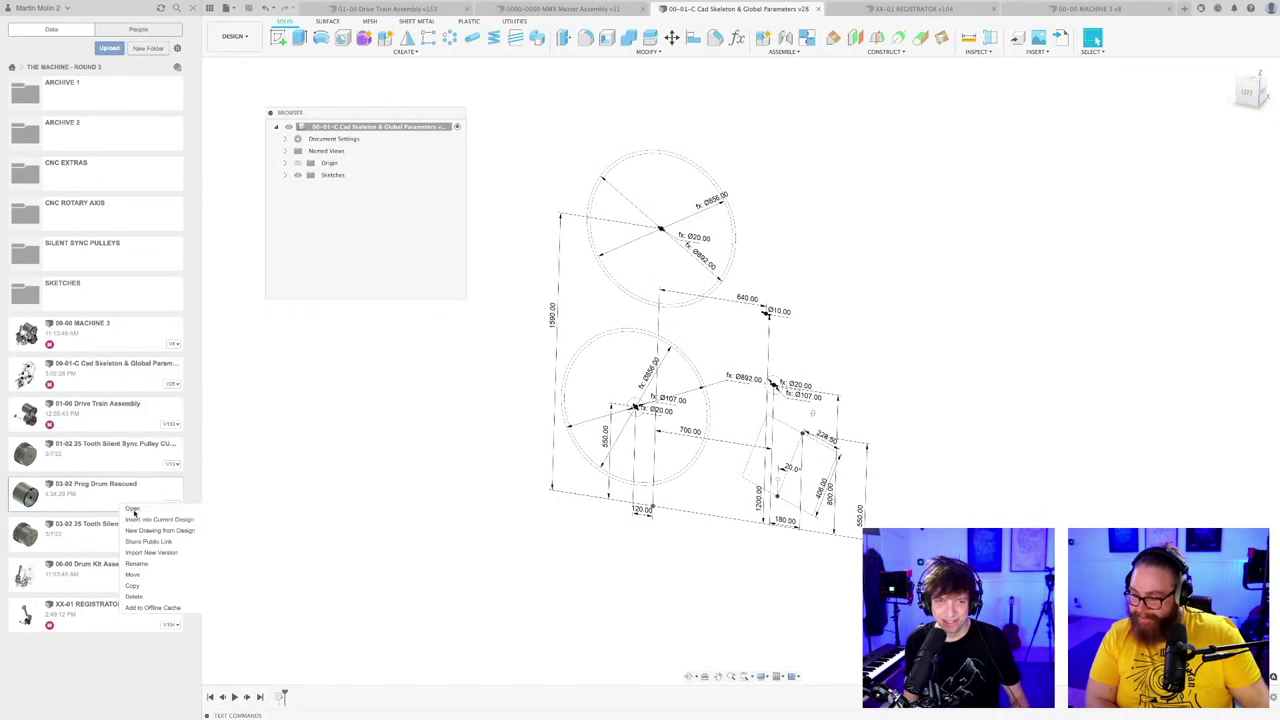
pyautogui.click(134, 585)
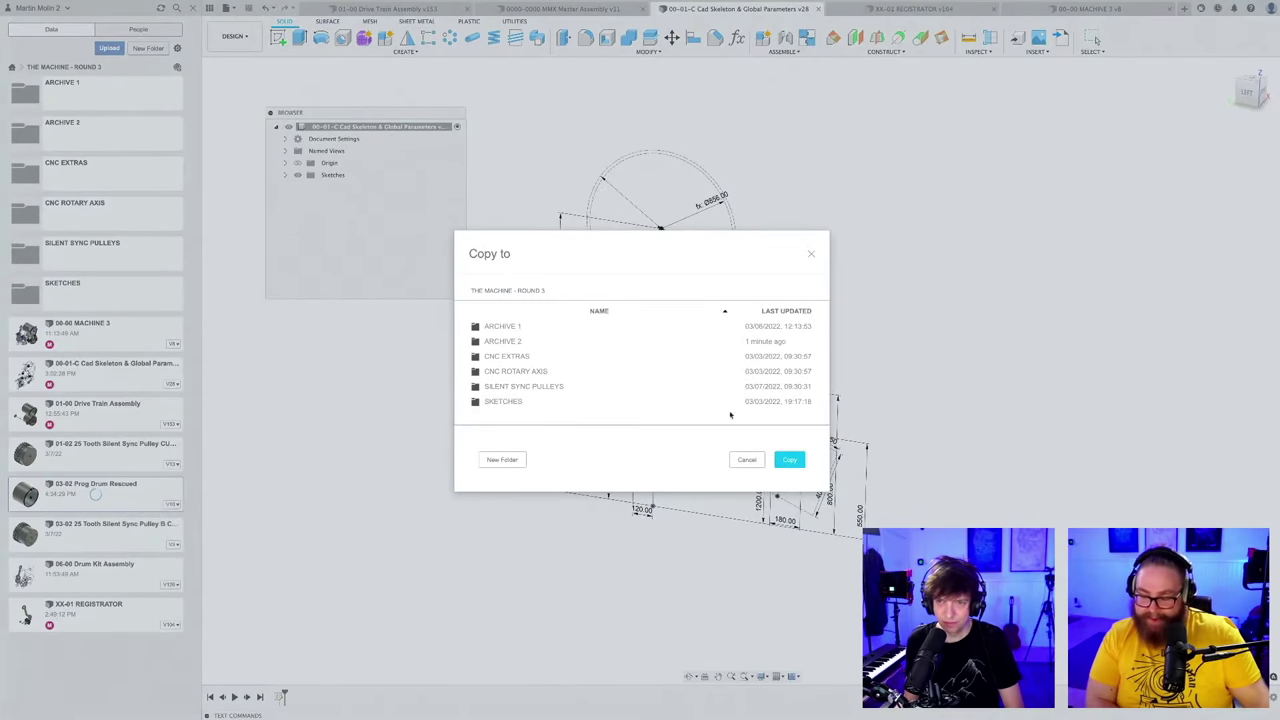
pyautogui.click(789, 459)
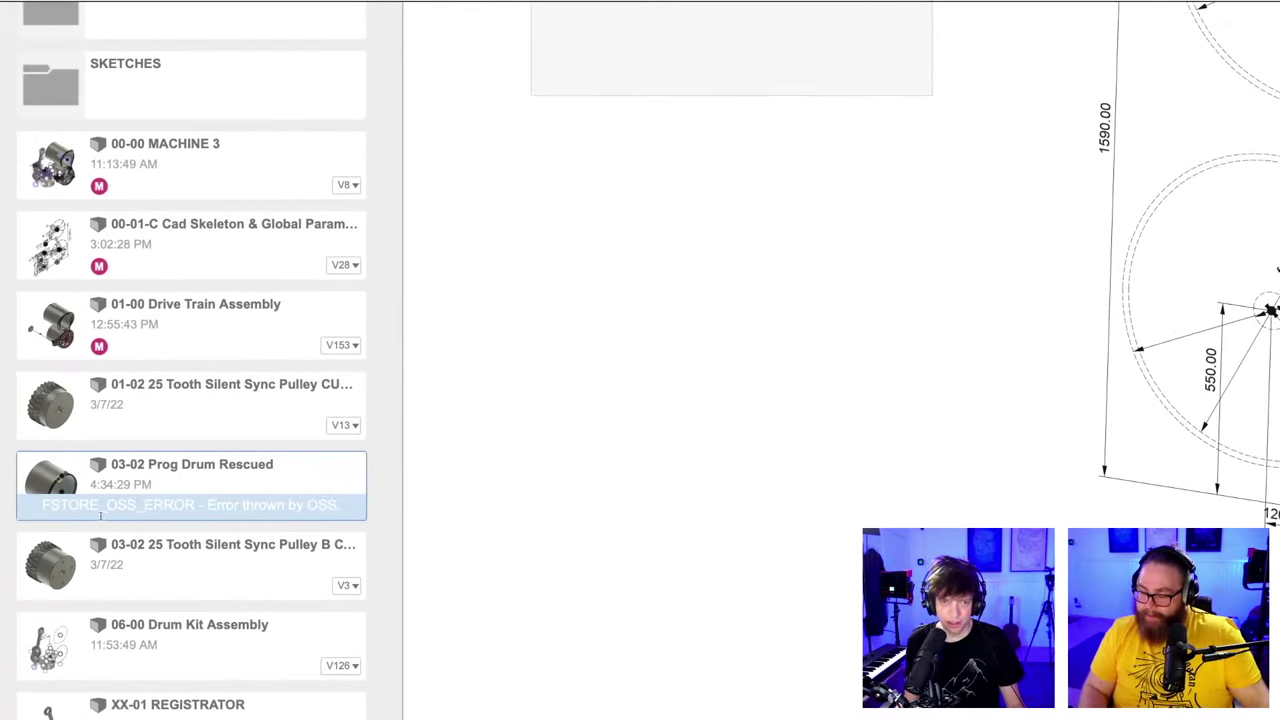
pyautogui.scroll(-3, 912, 410)
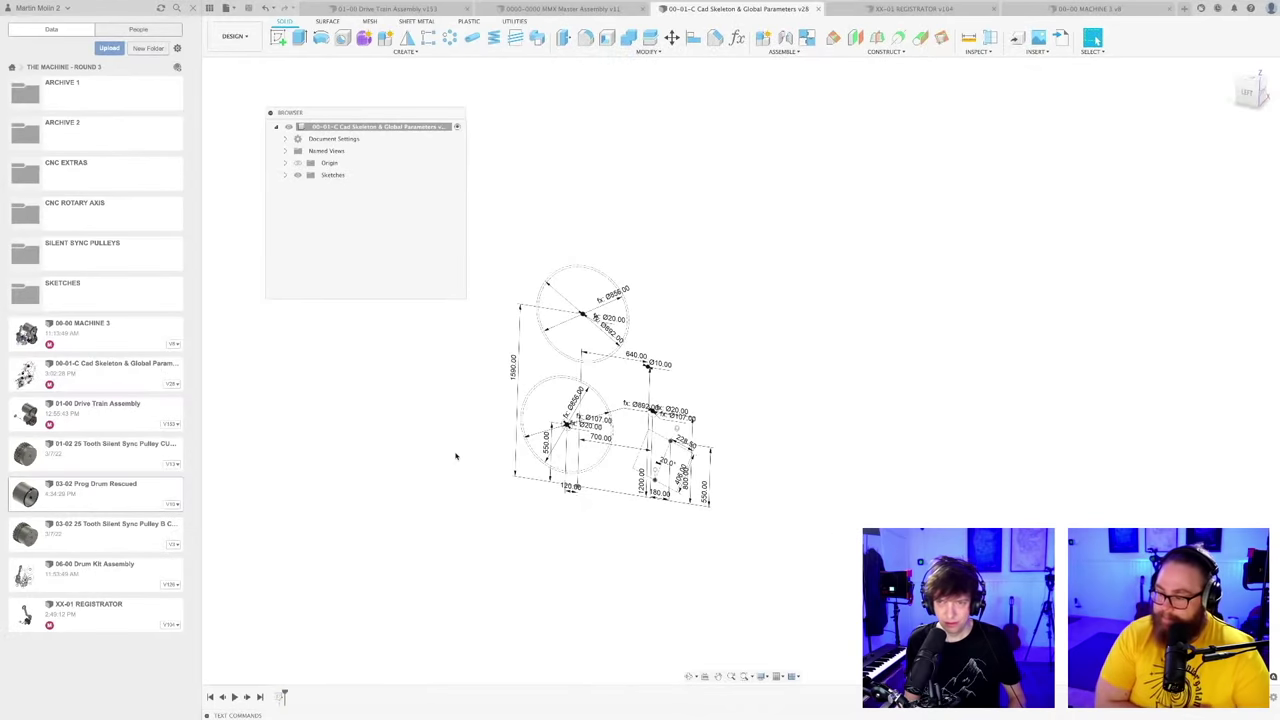
pyautogui.scroll(-1, 478, 454)
pyautogui.scroll(-1, 793, 364)
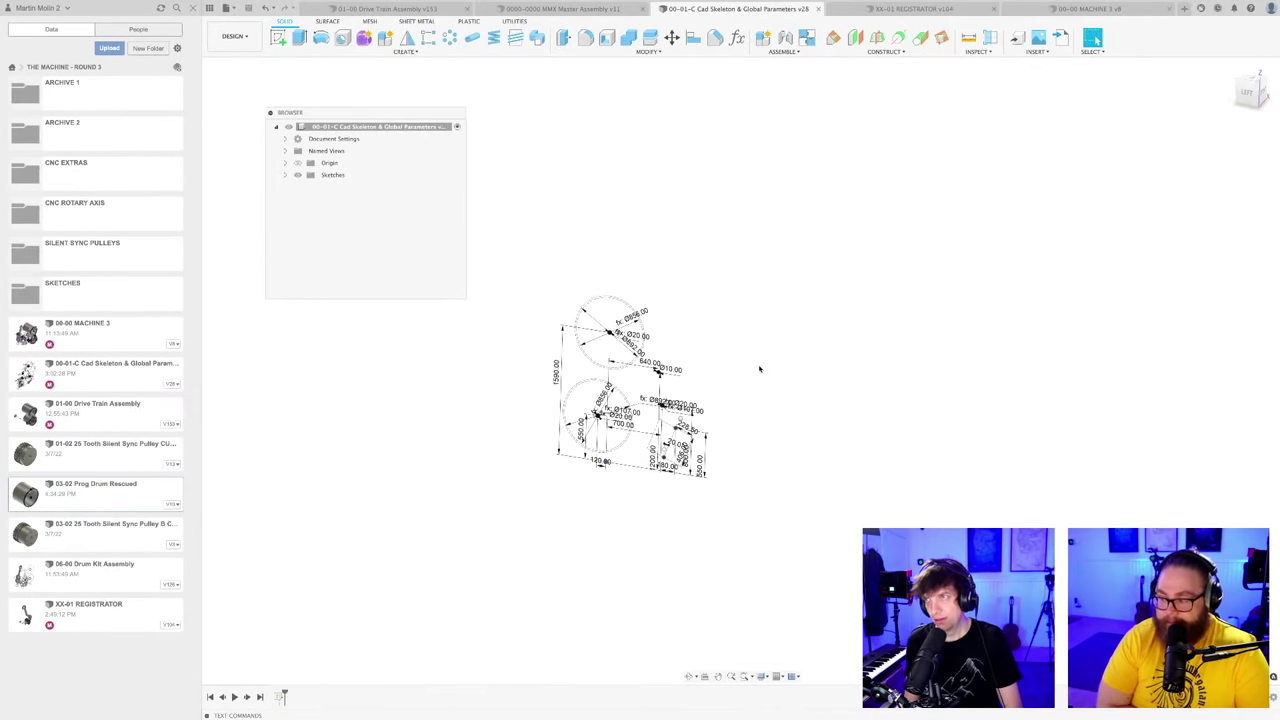
pyautogui.scroll(-2, 762, 372)
pyautogui.moveTo(737, 394)
pyautogui.keyDown('shift'); pyautogui.mouseDown(button='middle')
pyautogui.moveTo(716, 413)
pyautogui.moveTo(730, 410)
pyautogui.mouseUp(button='middle'); pyautogui.keyUp('shift')
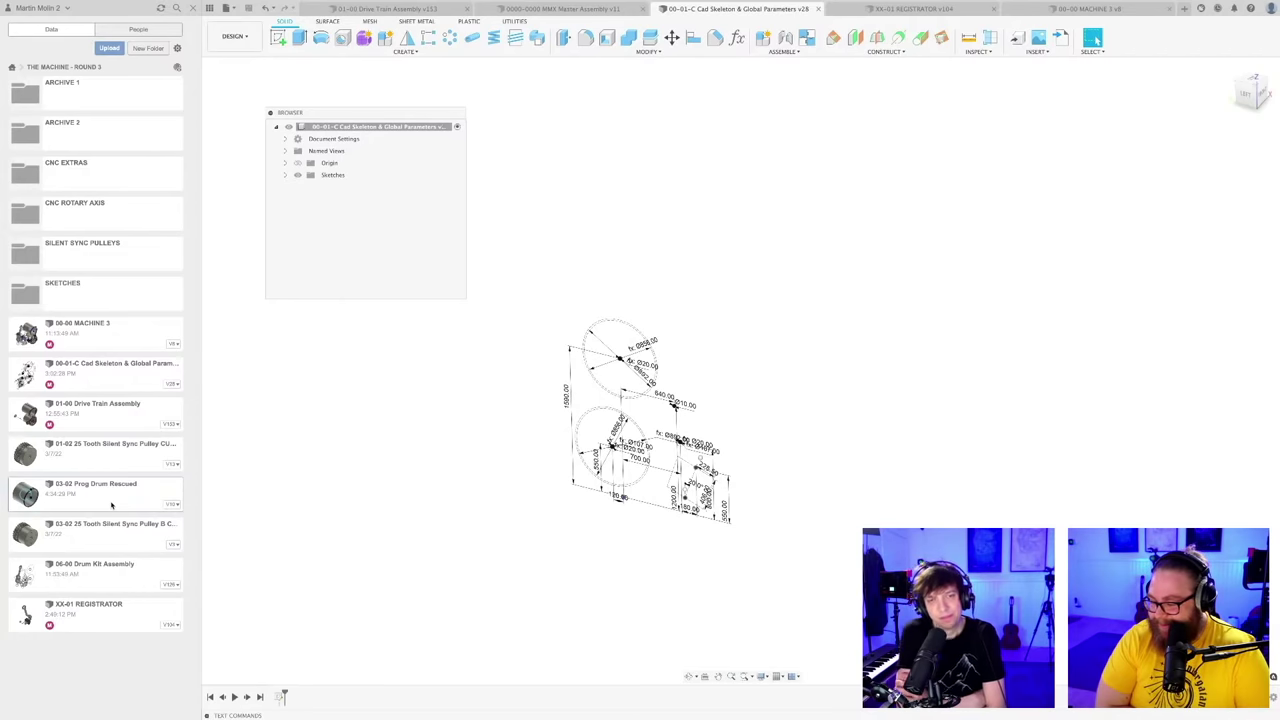
# Step: Open 03-02 Prog Drum Rescued and save it as a new design named 03-02 Prog Drum Rescued 2 in THE MACHINE - ROUND 3
pyautogui.doubleClick(111, 505)
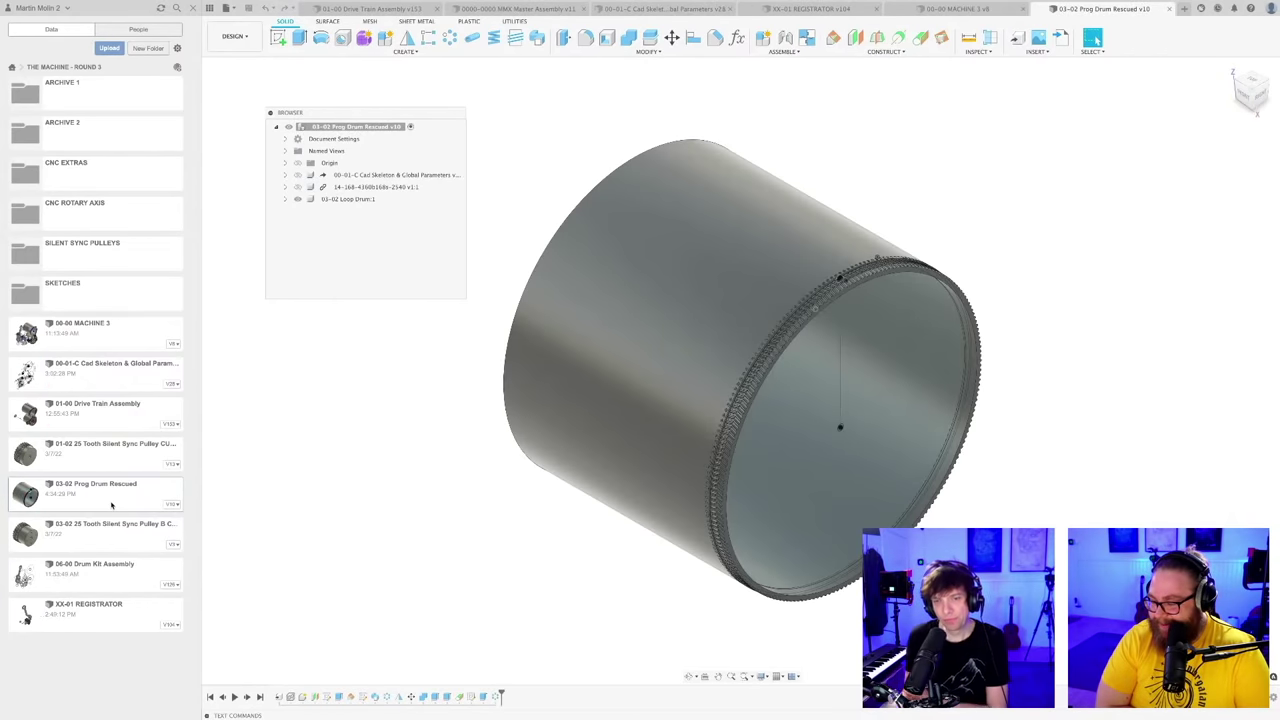
pyautogui.moveTo(384, 111); pyautogui.dragTo(340, 81)
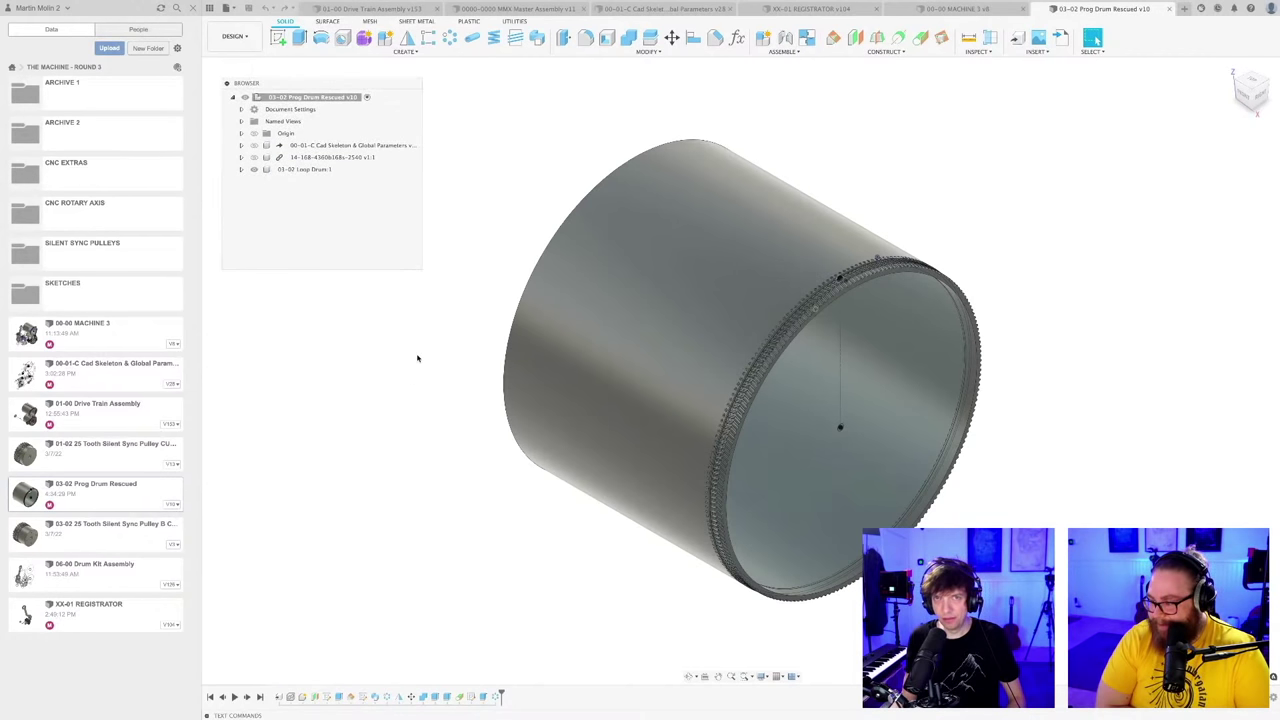
pyautogui.scroll(-2, 410, 350)
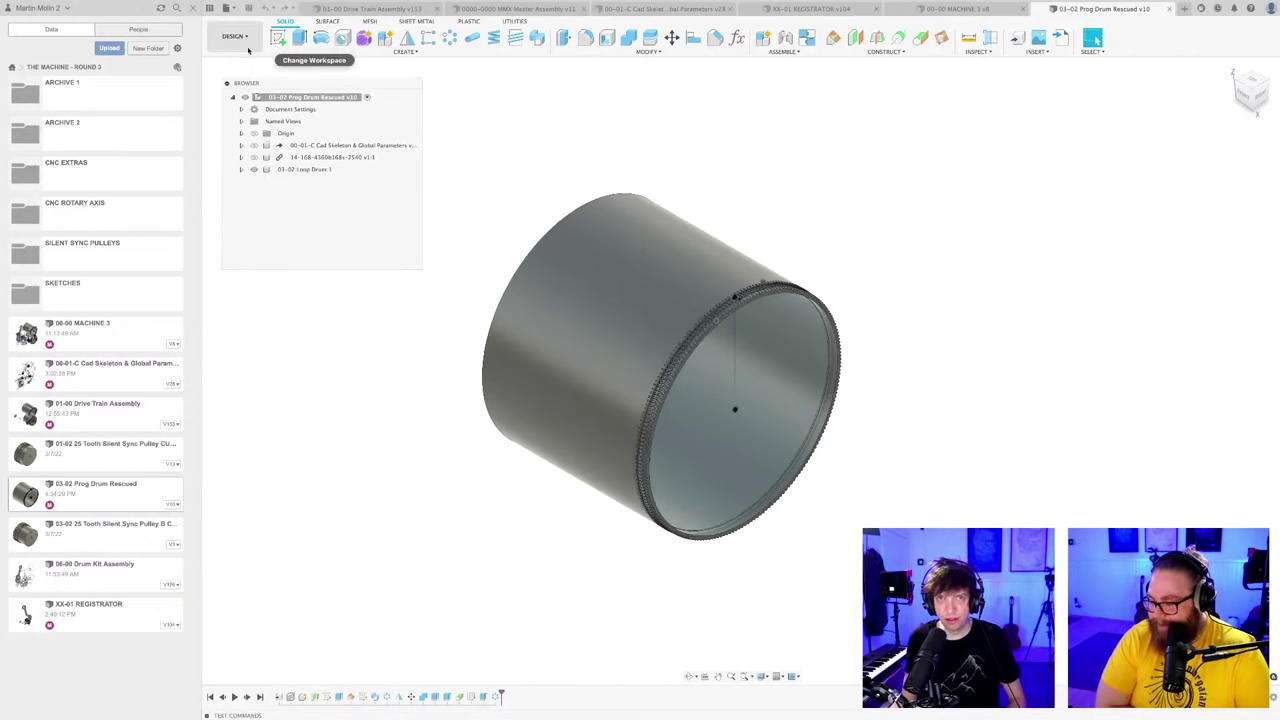
pyautogui.click(229, 8)
pyautogui.click(244, 121)
pyautogui.hotkey('ctrl', 's')
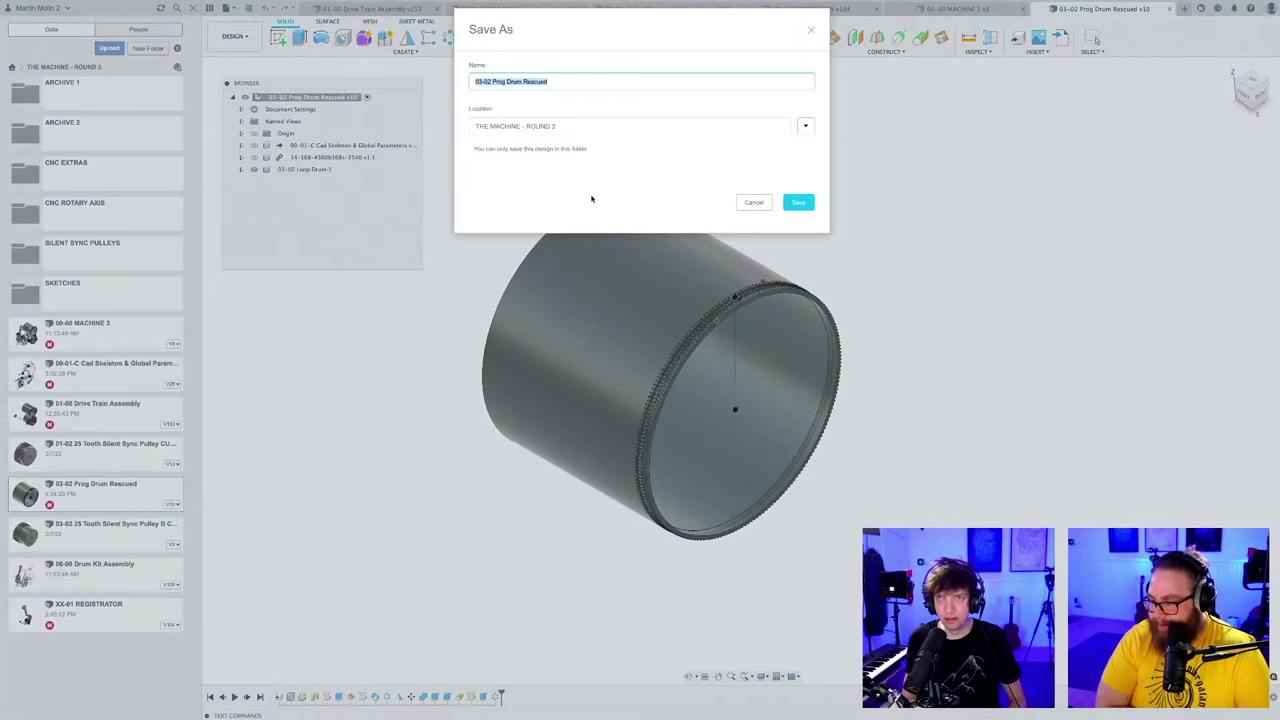
pyautogui.click(556, 83)
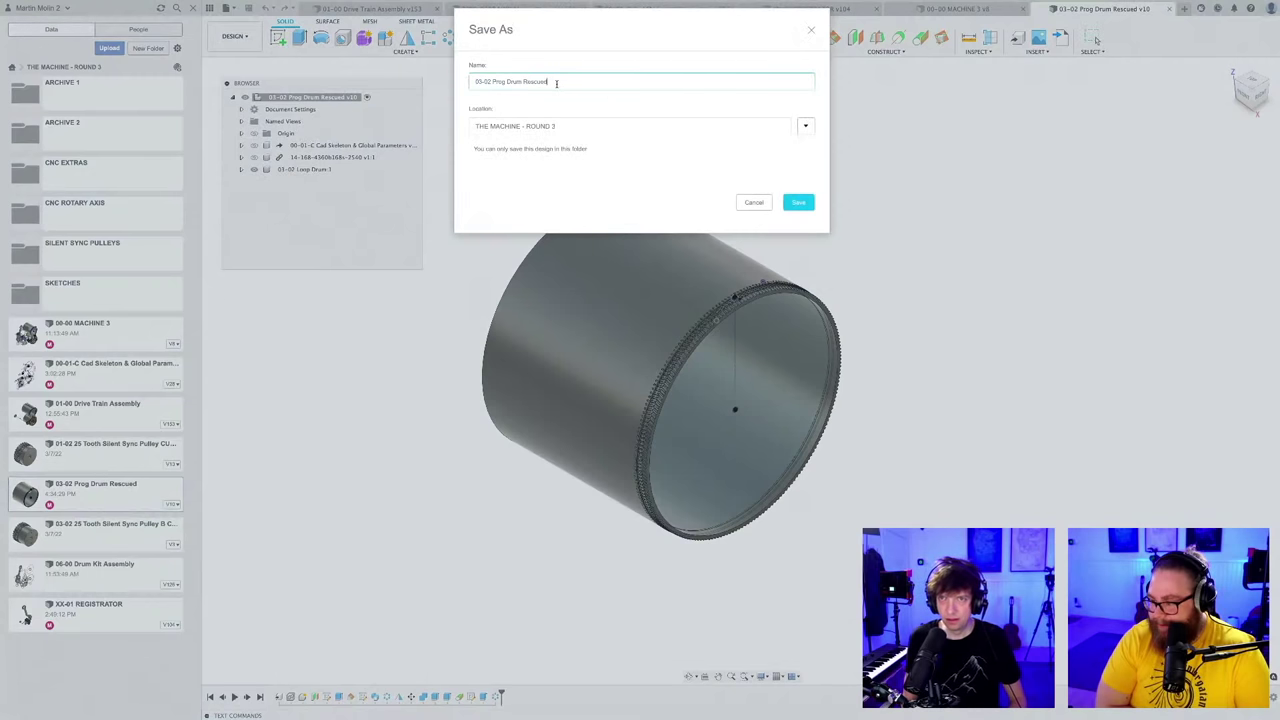
pyautogui.write('2')
pyautogui.press('Return')
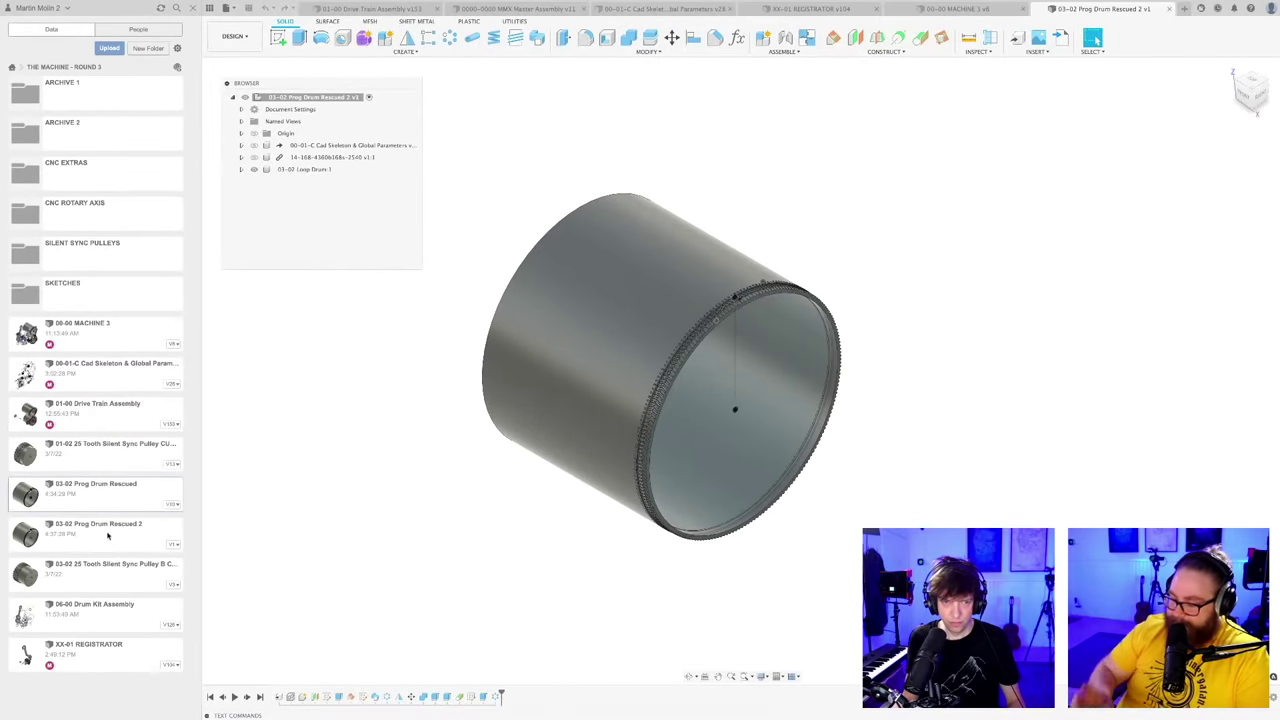
# Step: Try to copy 03-02 Prog Drum Rescued 2 from the project folder
pyautogui.rightClick(197, 544)
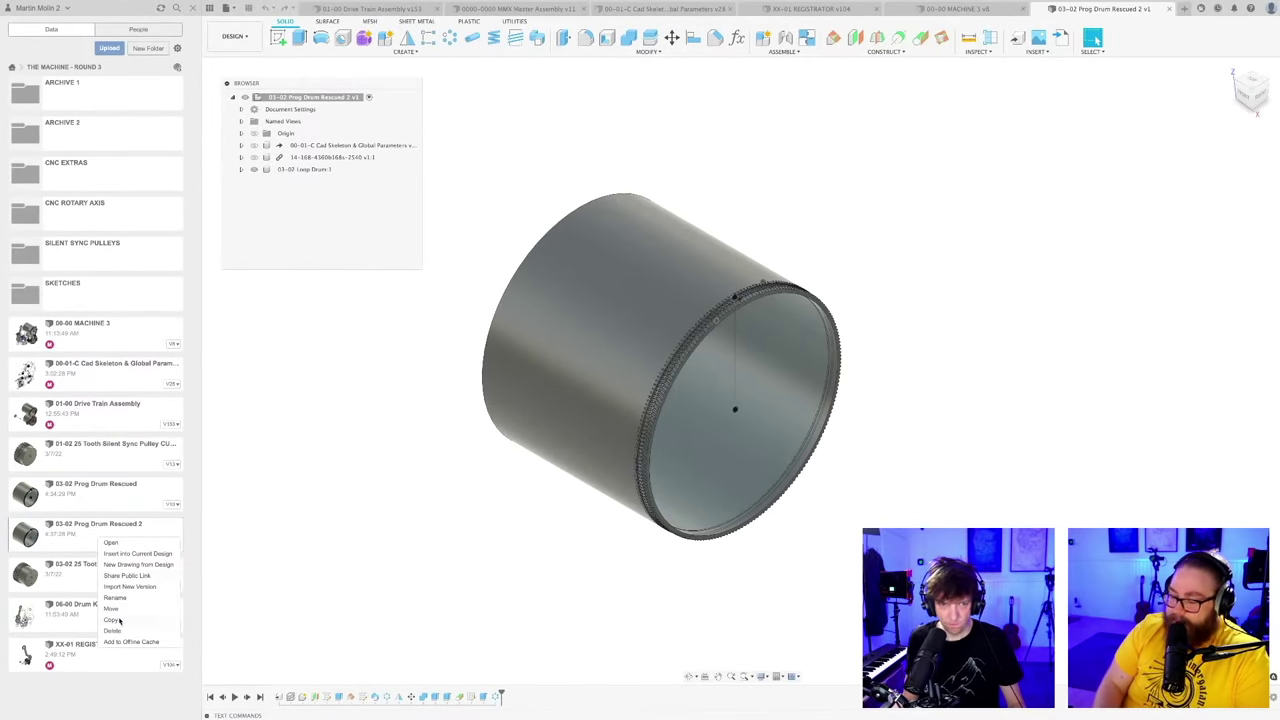
pyautogui.click(119, 621)
pyautogui.press('Return')
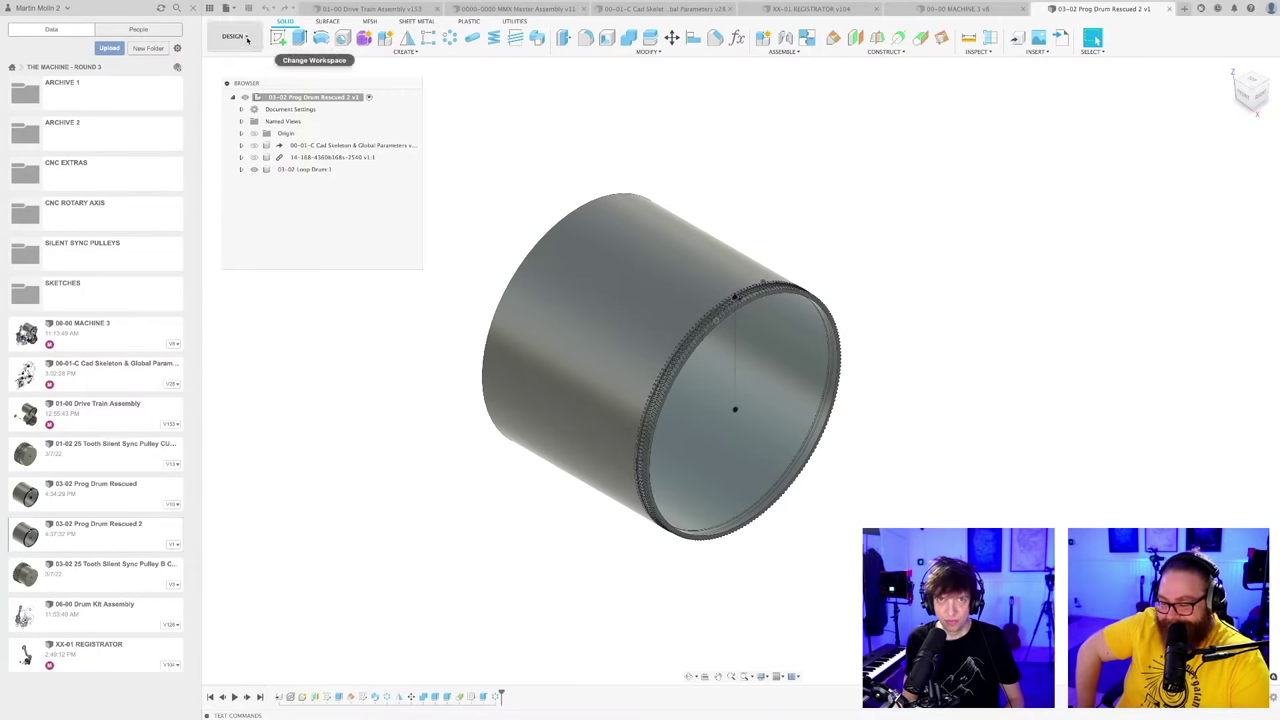
# Step: Save the open drum design as a new design named 03-02 Loop Drum Rescued 2 in THE MACHINE - ROUND 3
pyautogui.click(229, 8)
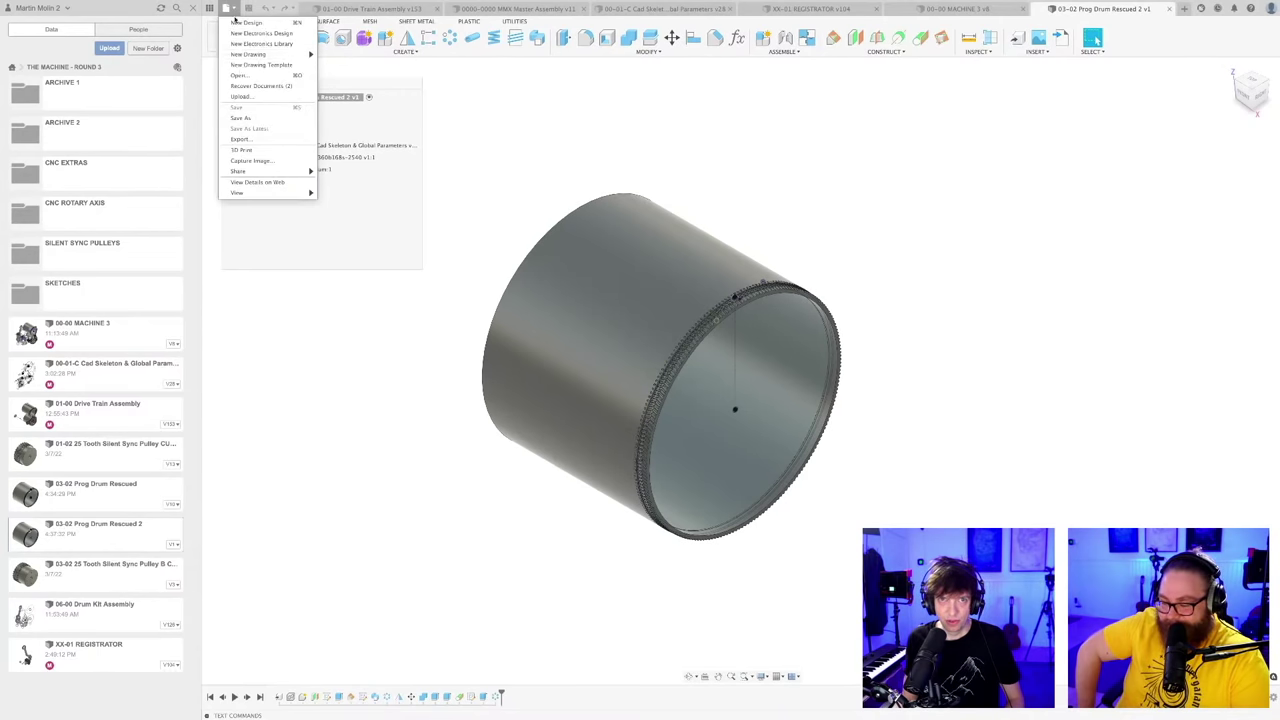
pyautogui.click(241, 118)
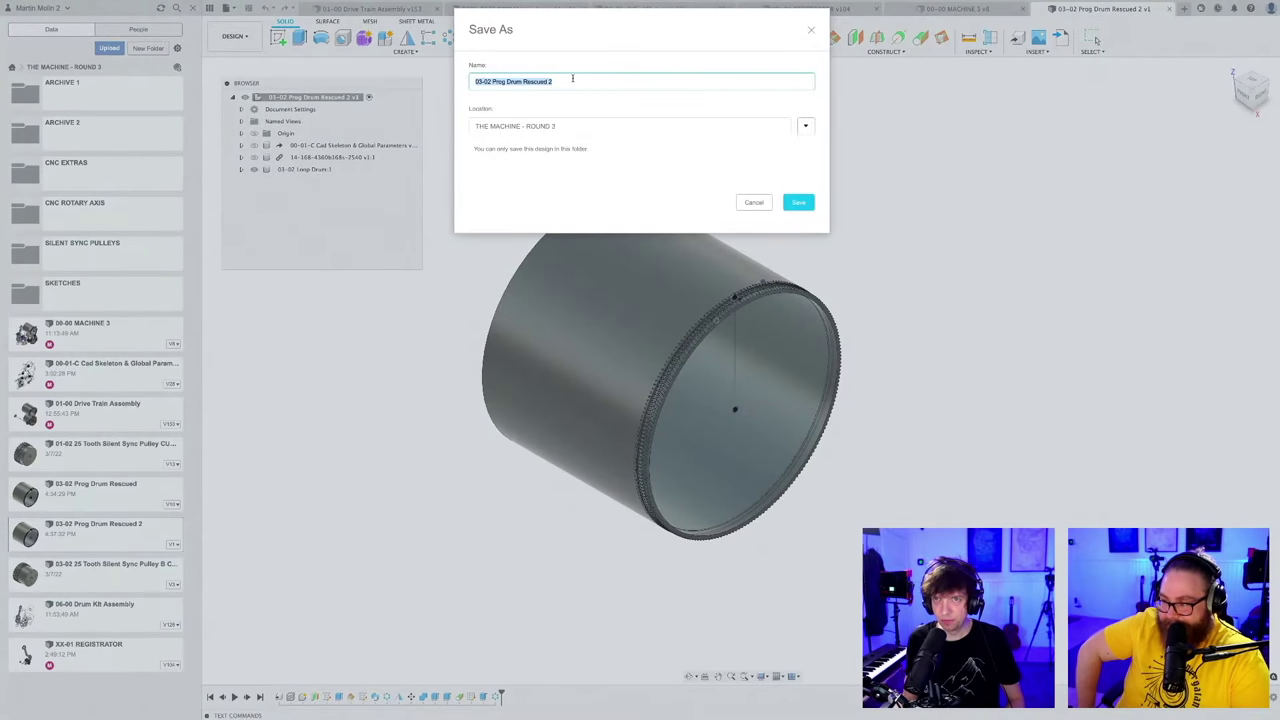
pyautogui.click(505, 81)
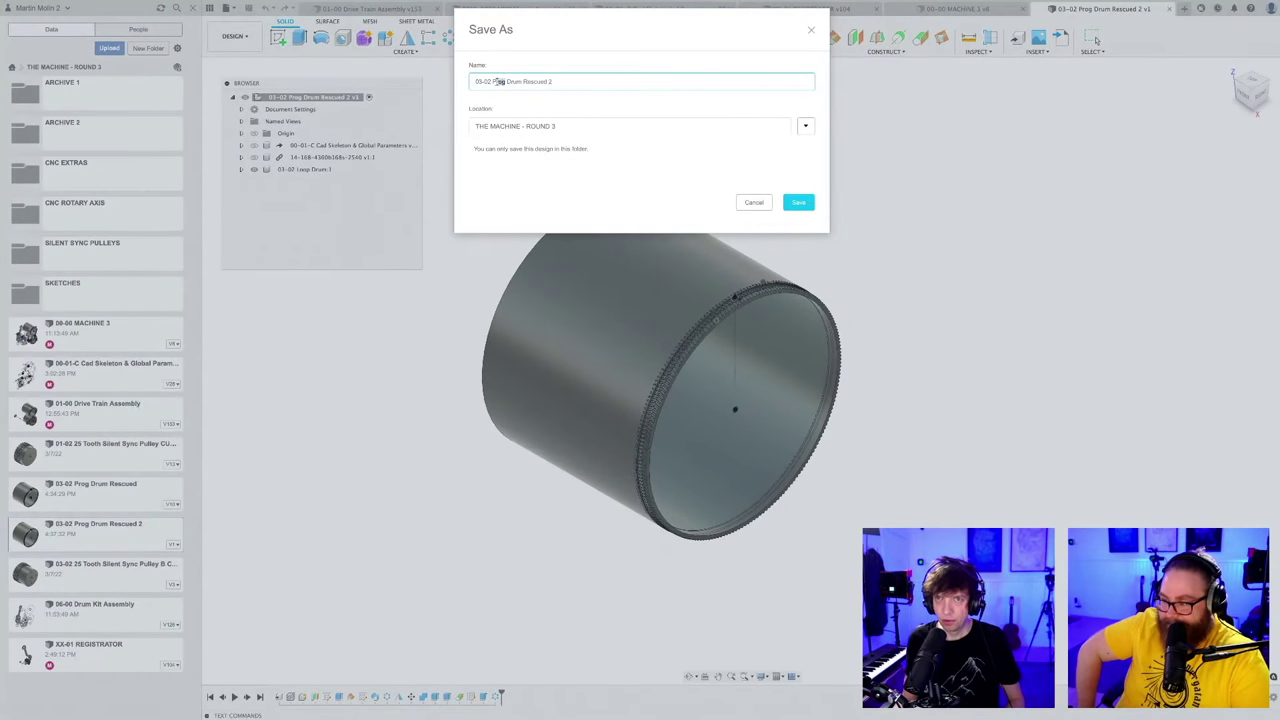
pyautogui.write('Loop')
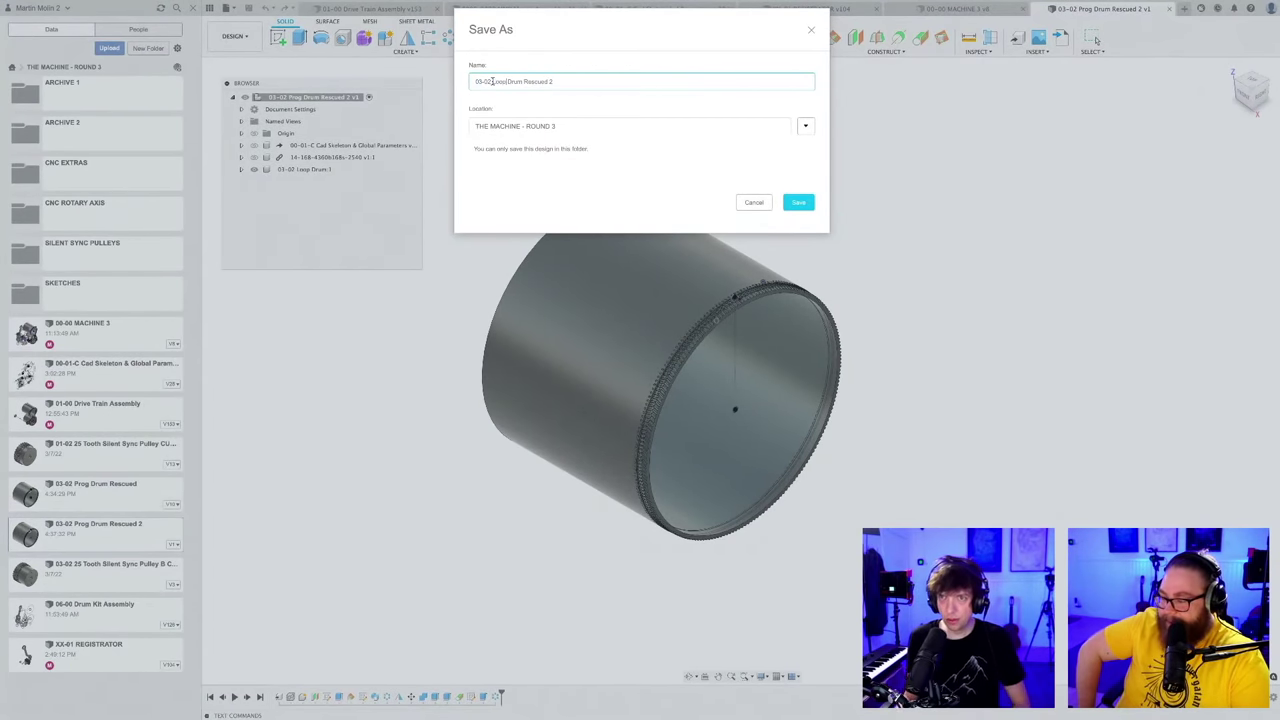
pyautogui.click(798, 202)
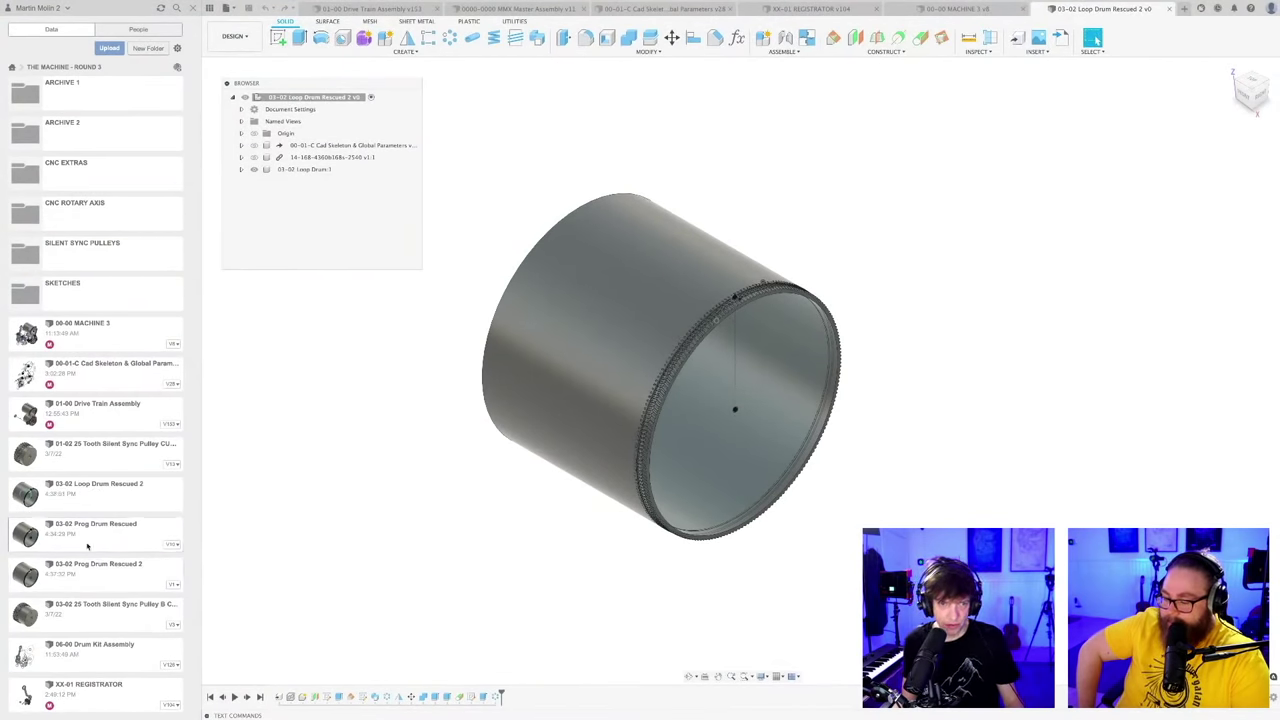
# Step: Move the original 03-02 Prog Drum Rescued design into the ARCHIVE 2 folder
pyautogui.rightClick(90, 541)
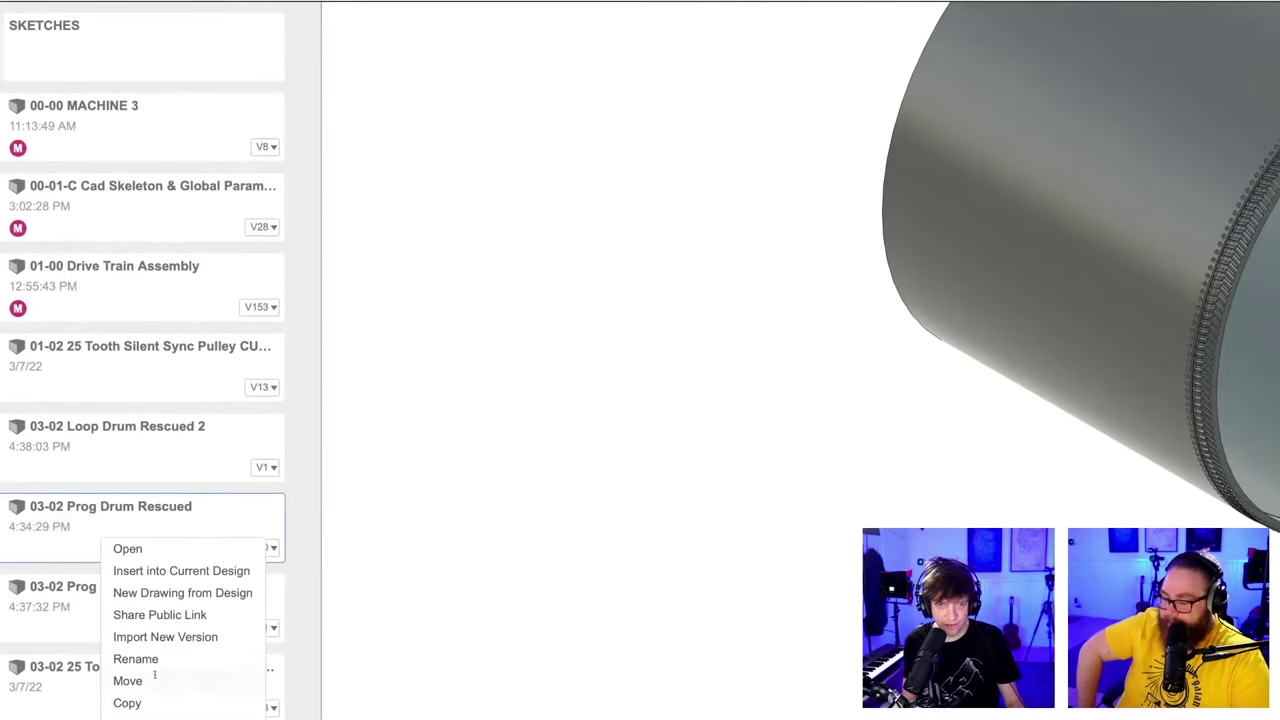
pyautogui.click(150, 681)
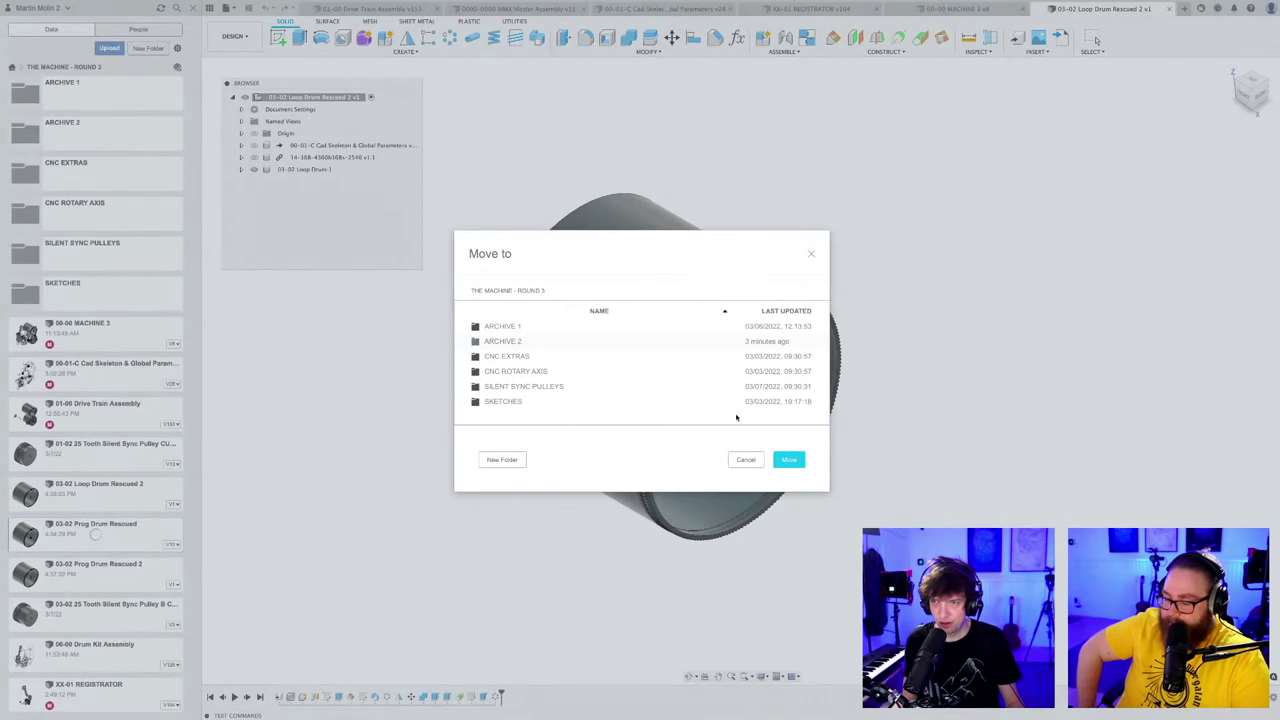
pyautogui.click(788, 459)
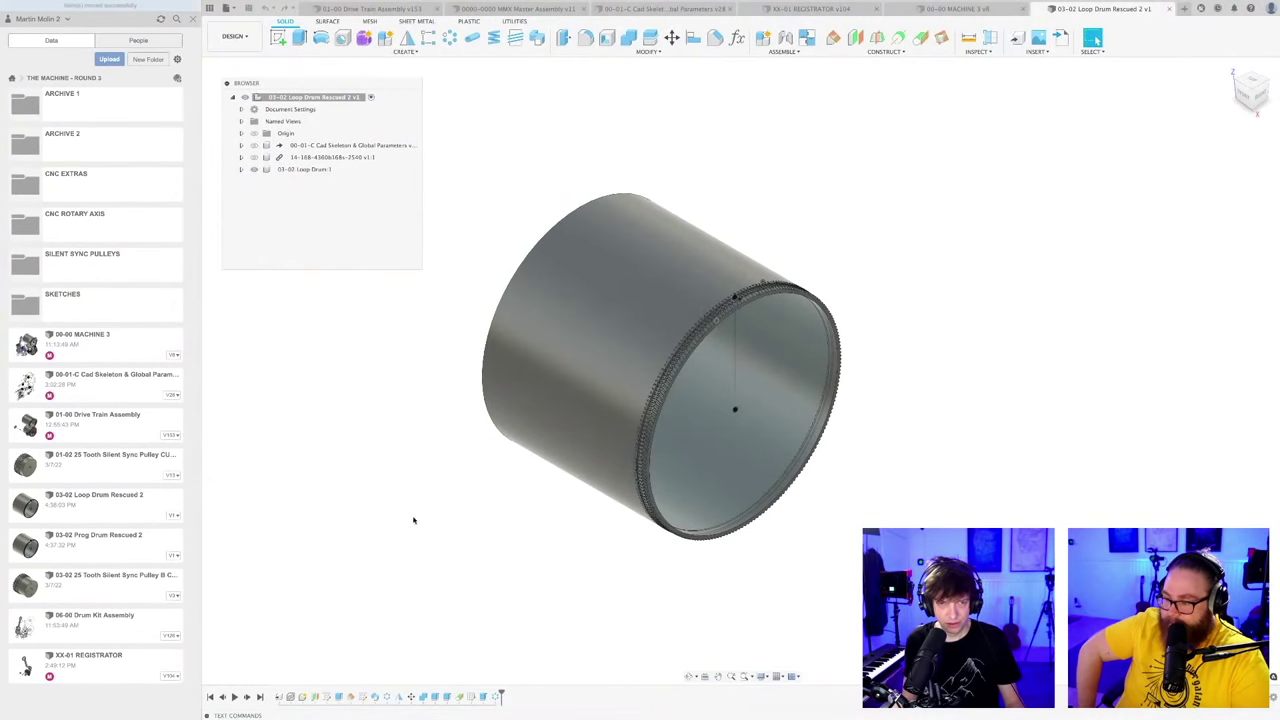
# Step: Switch to the 01-00 Drive Train Assembly document and look over its two drums, pulleys and belts
pyautogui.scroll(-3, 488, 505)
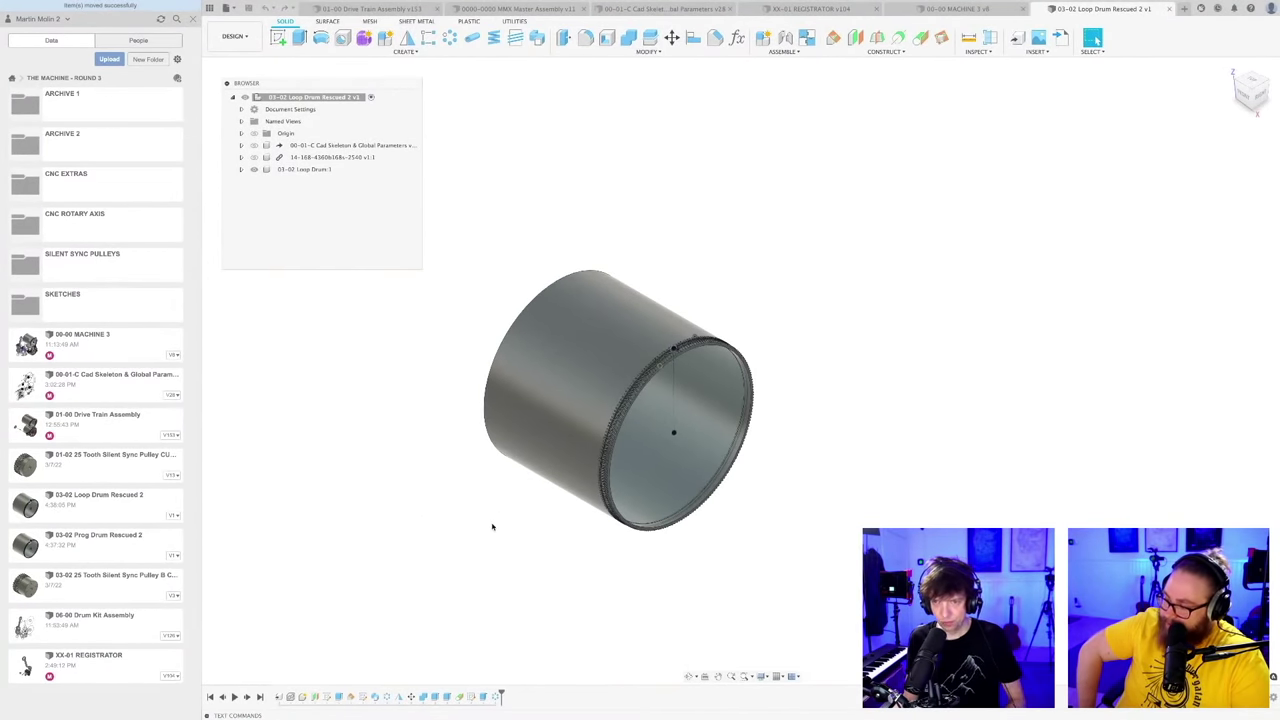
pyautogui.scroll(-2, 488, 520)
pyautogui.moveTo(477, 511); pyautogui.dragTo(507, 520, button='middle')
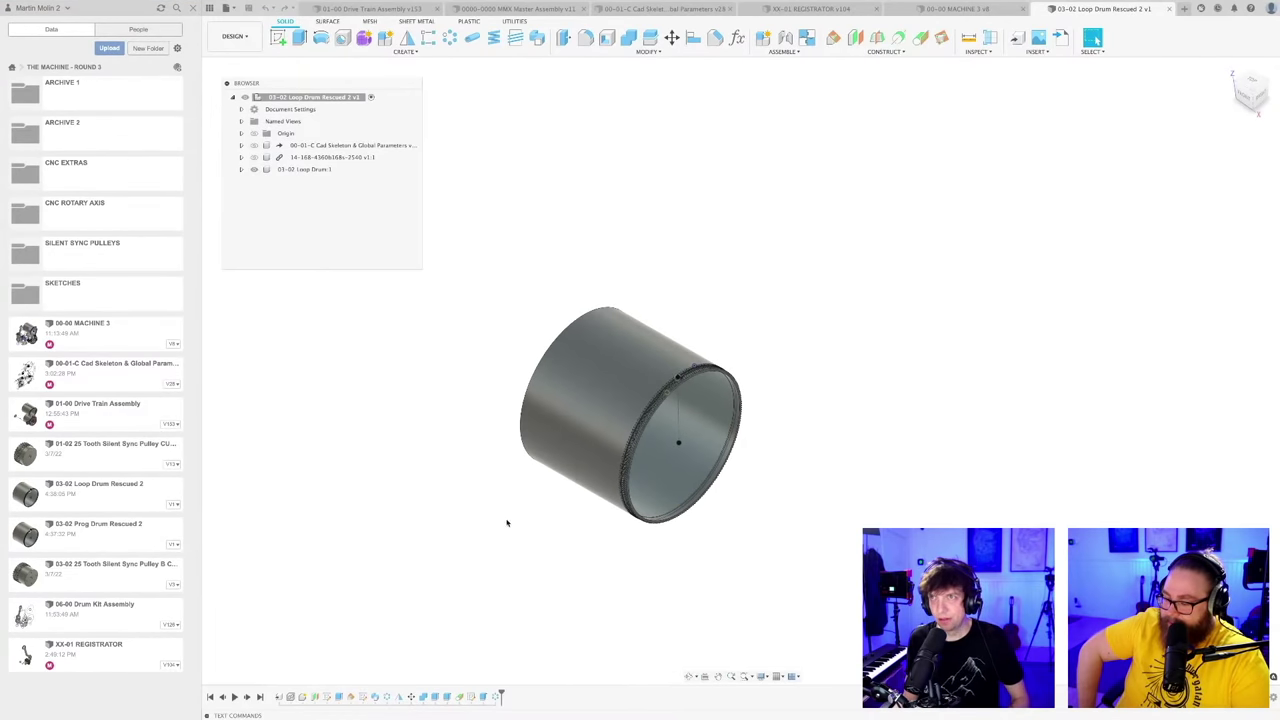
pyautogui.hotkey('ctrl', 'Tab')
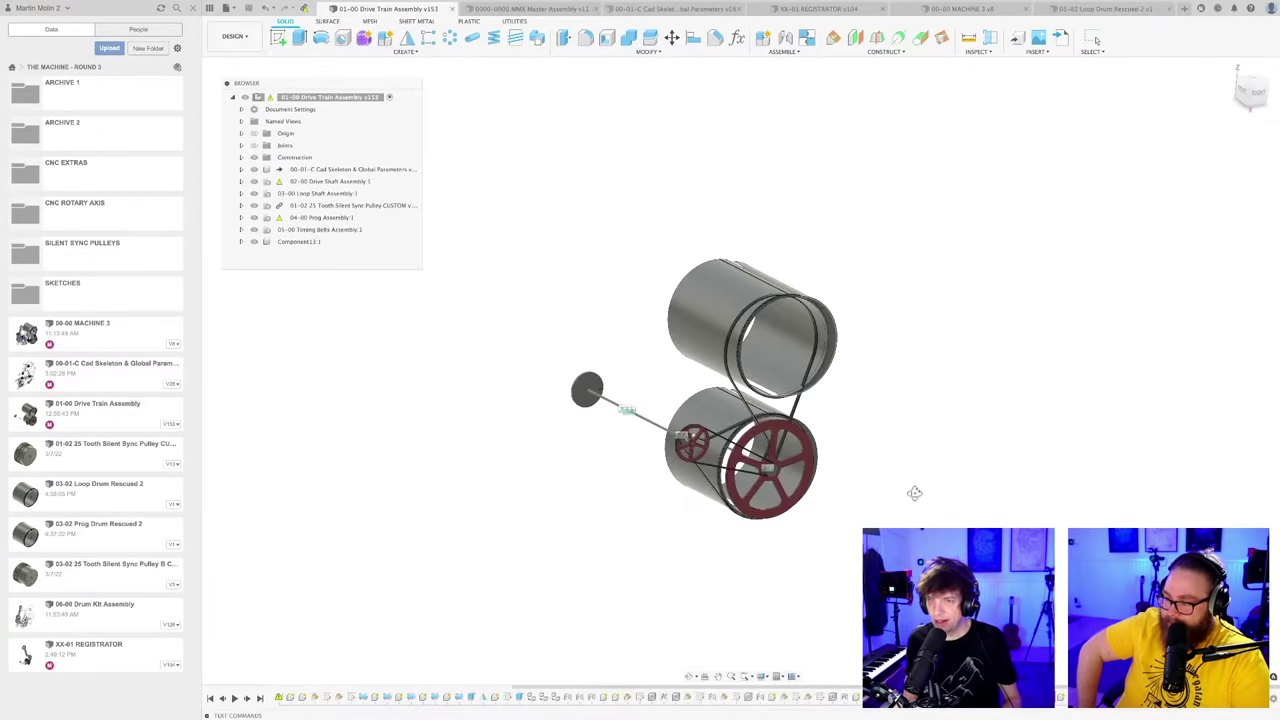
pyautogui.scroll(5, 900, 483)
pyautogui.keyDown('shift'); pyautogui.moveTo(835, 415); pyautogui.dragTo(816, 416, button='middle'); pyautogui.keyUp('shift')
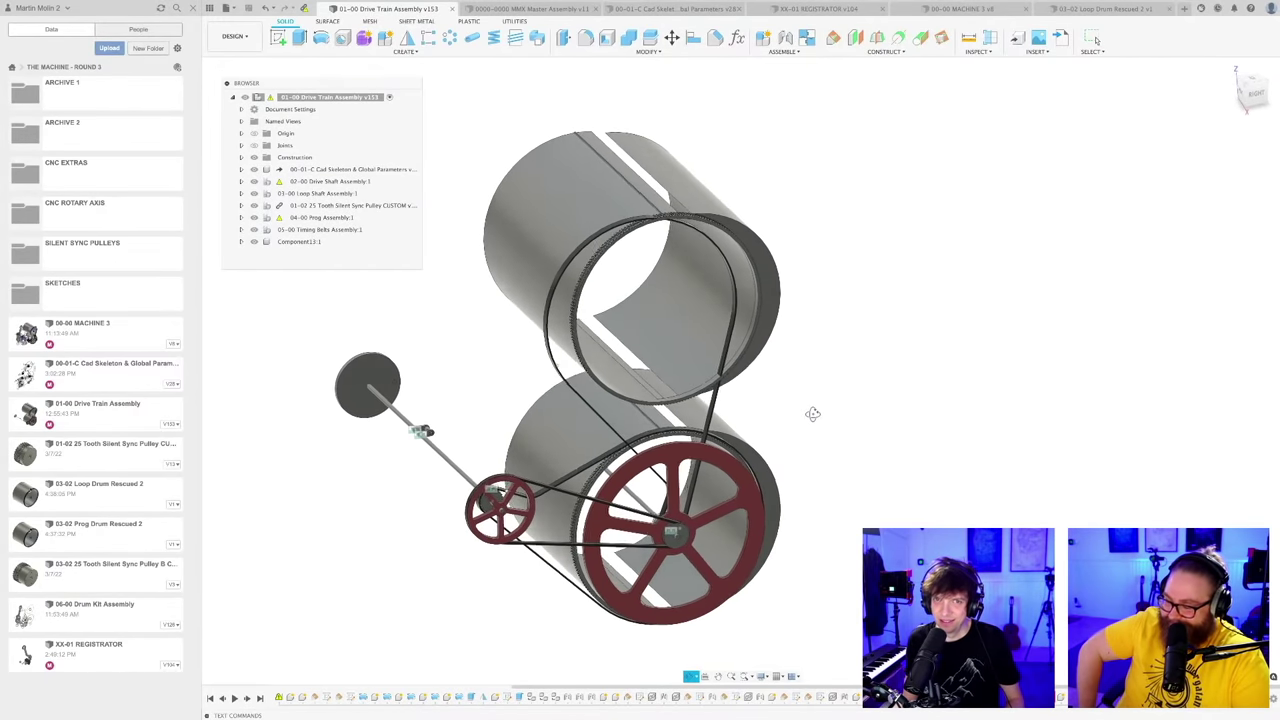
pyautogui.scroll(2, 815, 420)
pyautogui.keyDown('shift'); pyautogui.moveTo(814, 420); pyautogui.dragTo(808, 446, button='middle'); pyautogui.keyUp('shift')
pyautogui.scroll(-4, 830, 415)
# Step: Delete the old 03-02 Prog Drum component from 04-00 Prog Assembly
pyautogui.click(630, 287)
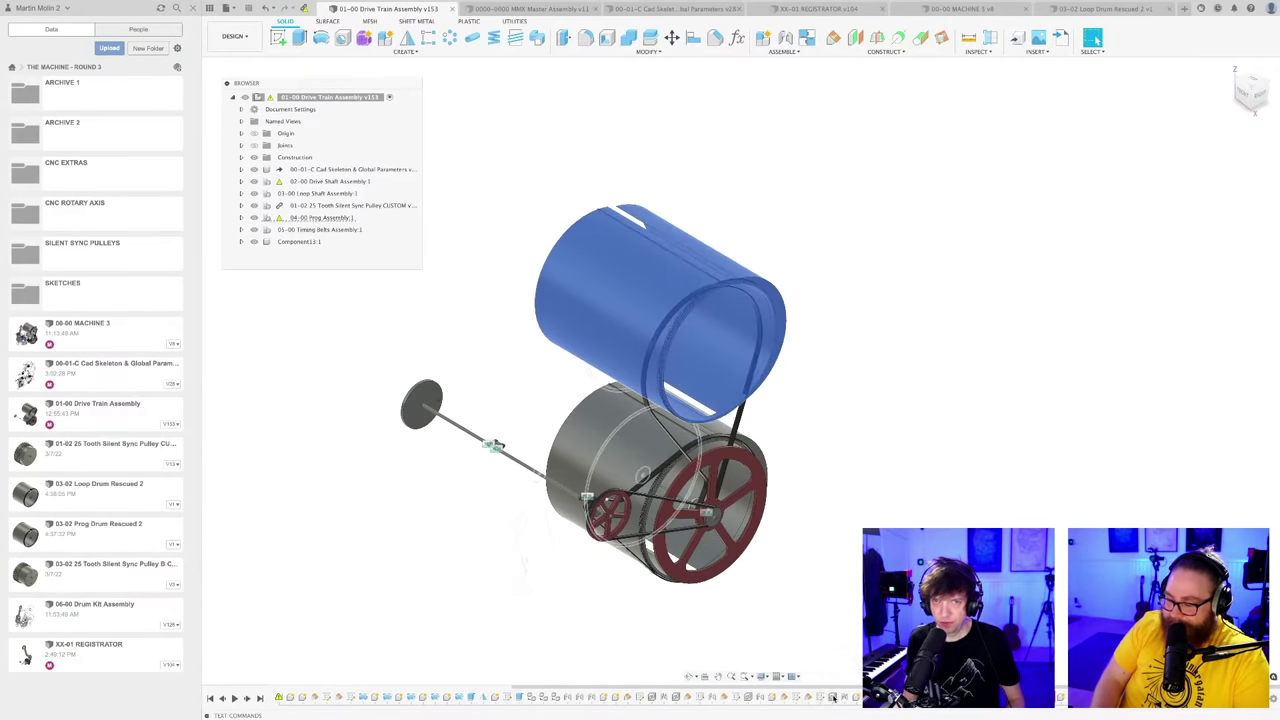
pyautogui.click(240, 217)
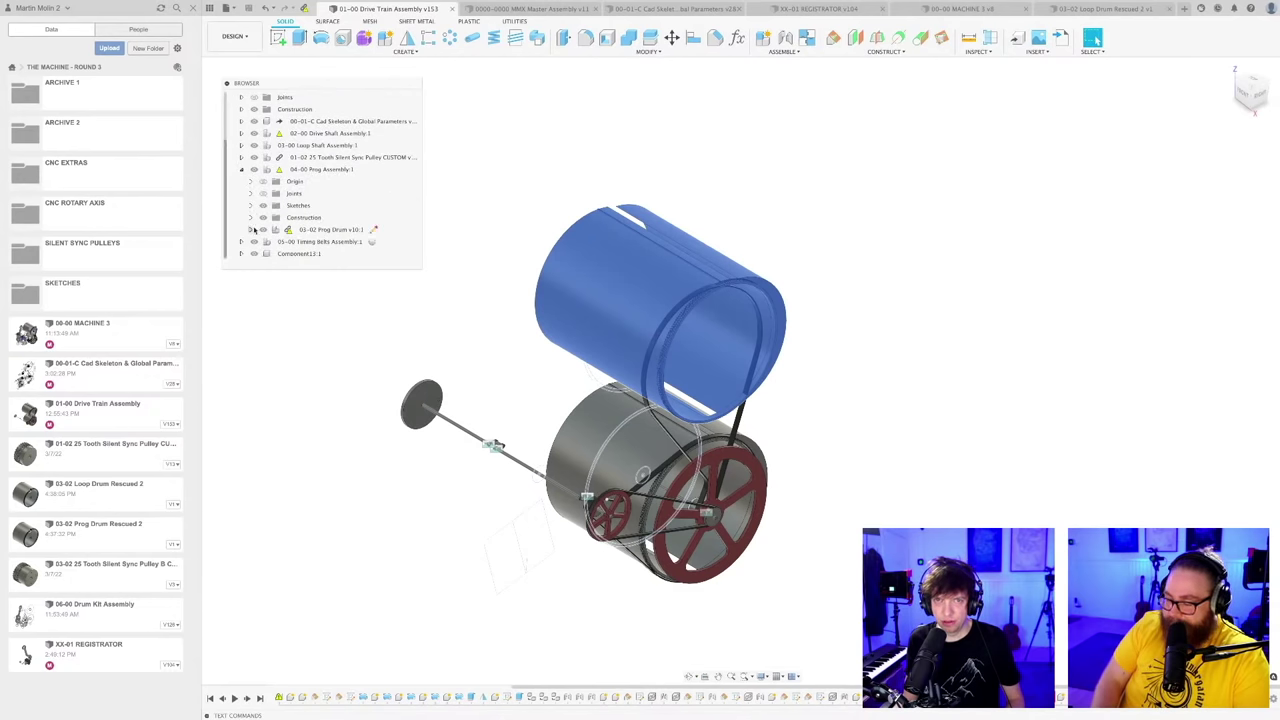
pyautogui.click(310, 230)
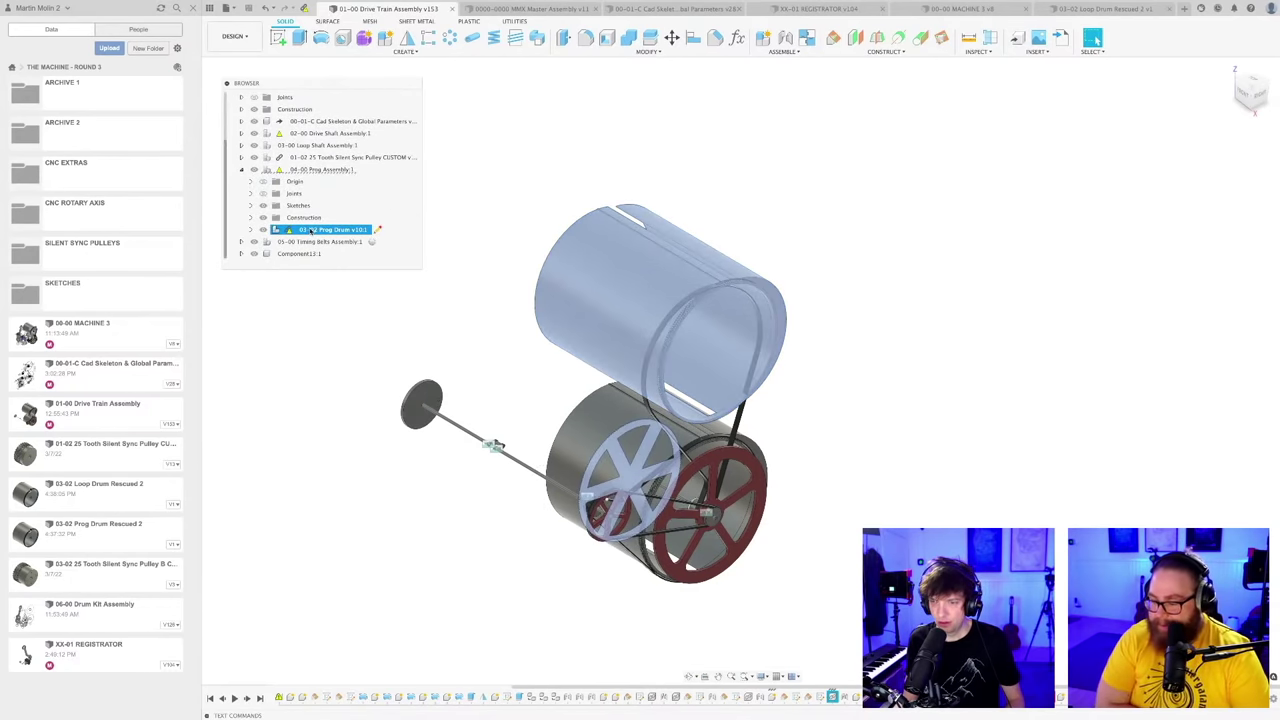
pyautogui.rightClick(310, 230)
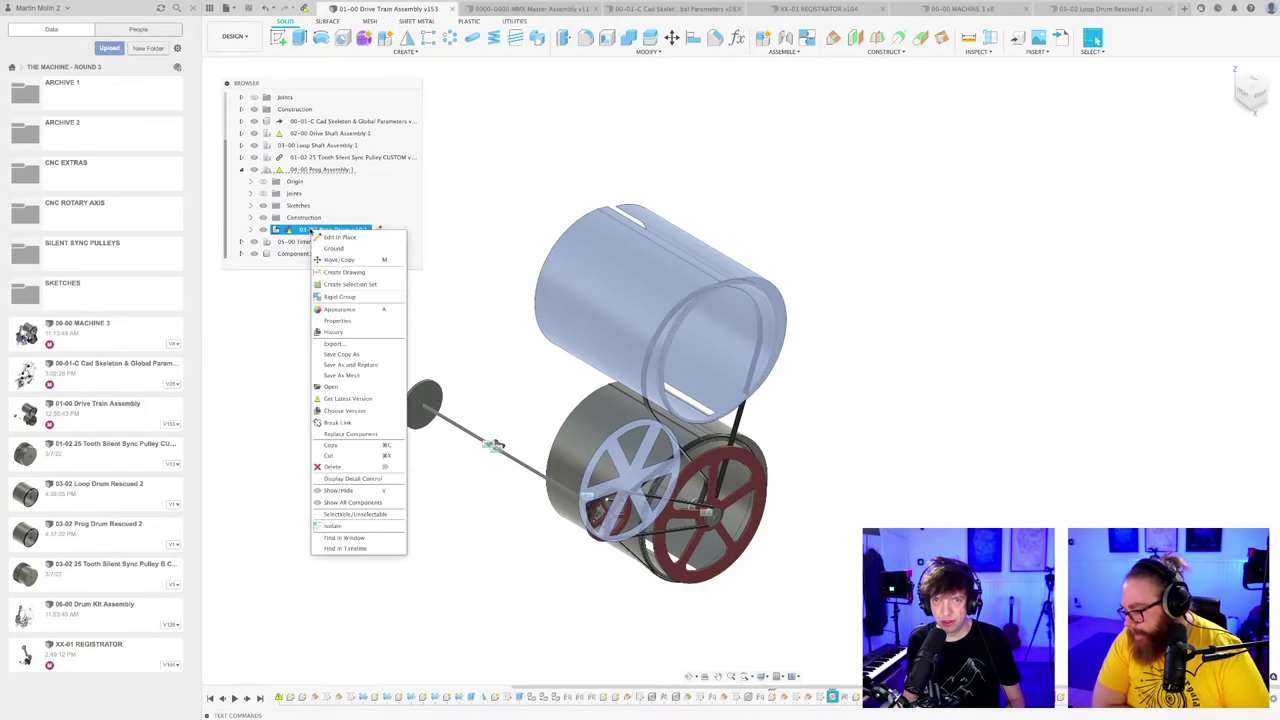
pyautogui.click(360, 466)
pyautogui.click(575, 369)
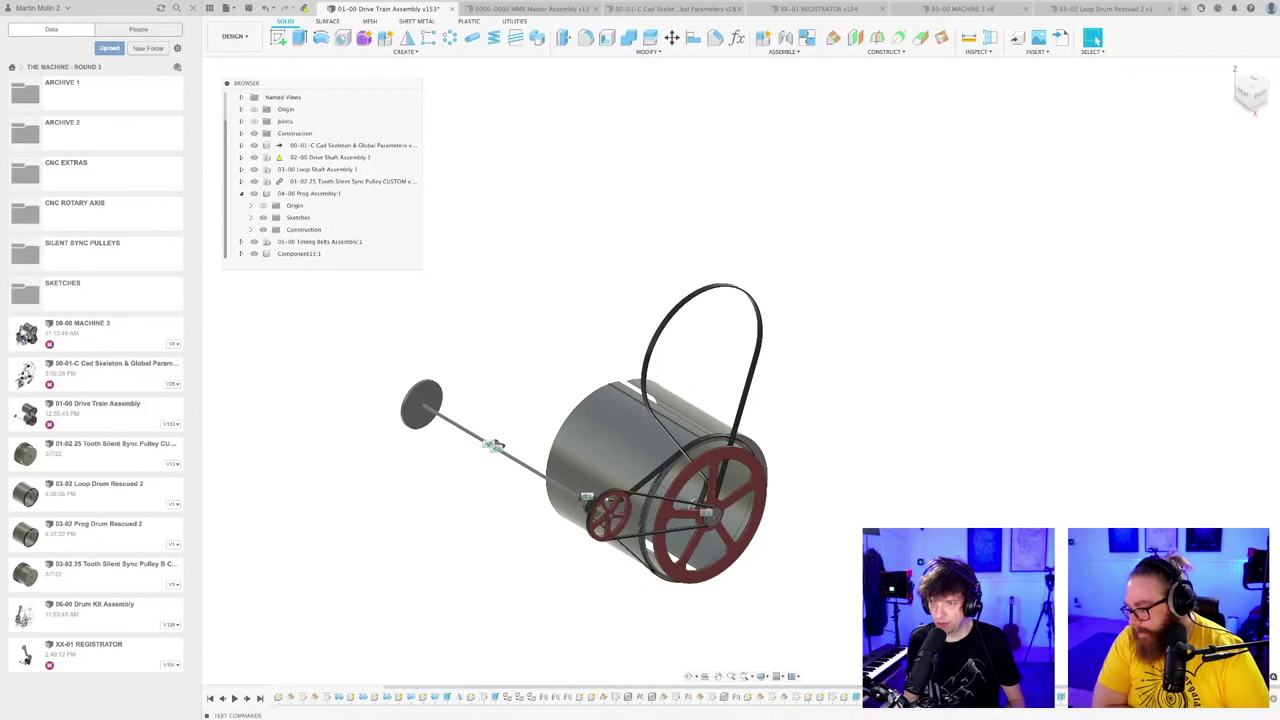
# Step: Locate and select the old 03-02 Loop Drum component inside 02-00 Drive Shaft Assembly
pyautogui.scroll(5, 591, 407)
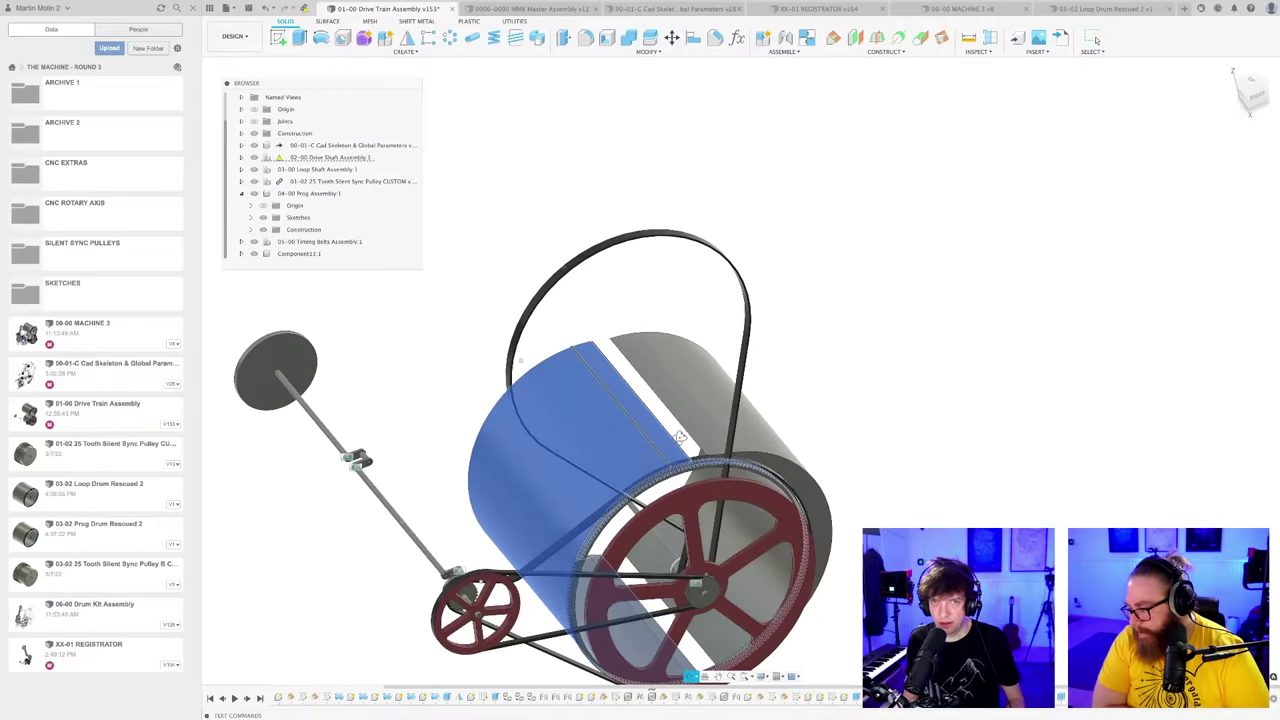
pyautogui.click(591, 407)
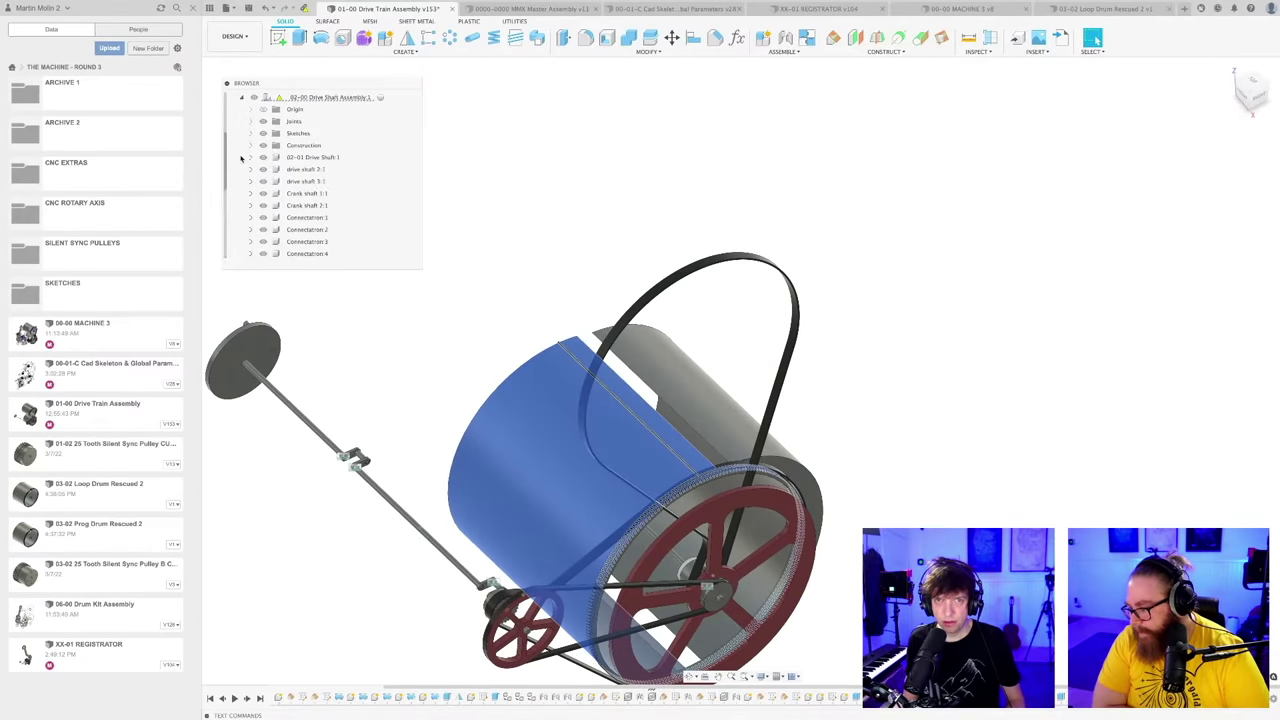
pyautogui.rightClick(330, 193)
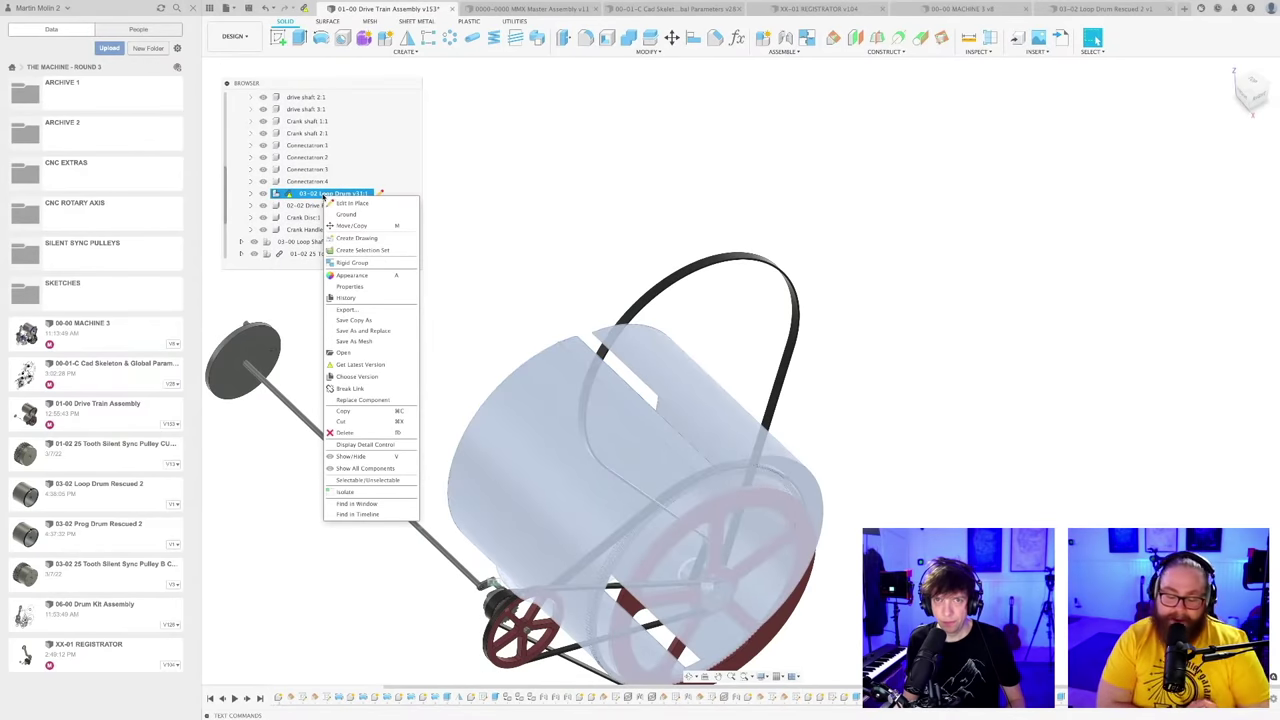
# Step: Delete the linked 03-02 Loop Drum component from the Drive Train Assembly, including the features that reference it
pyautogui.click(344, 432)
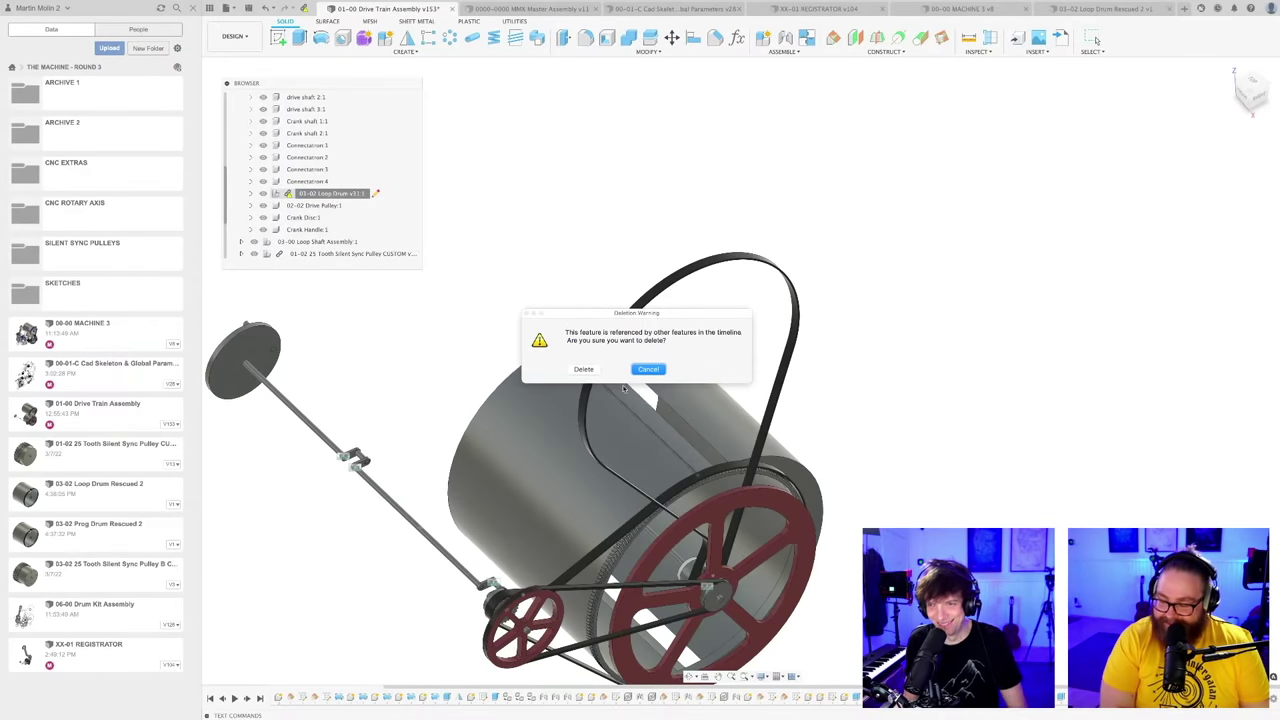
pyautogui.click(585, 369)
pyautogui.scroll(-3, 851, 391)
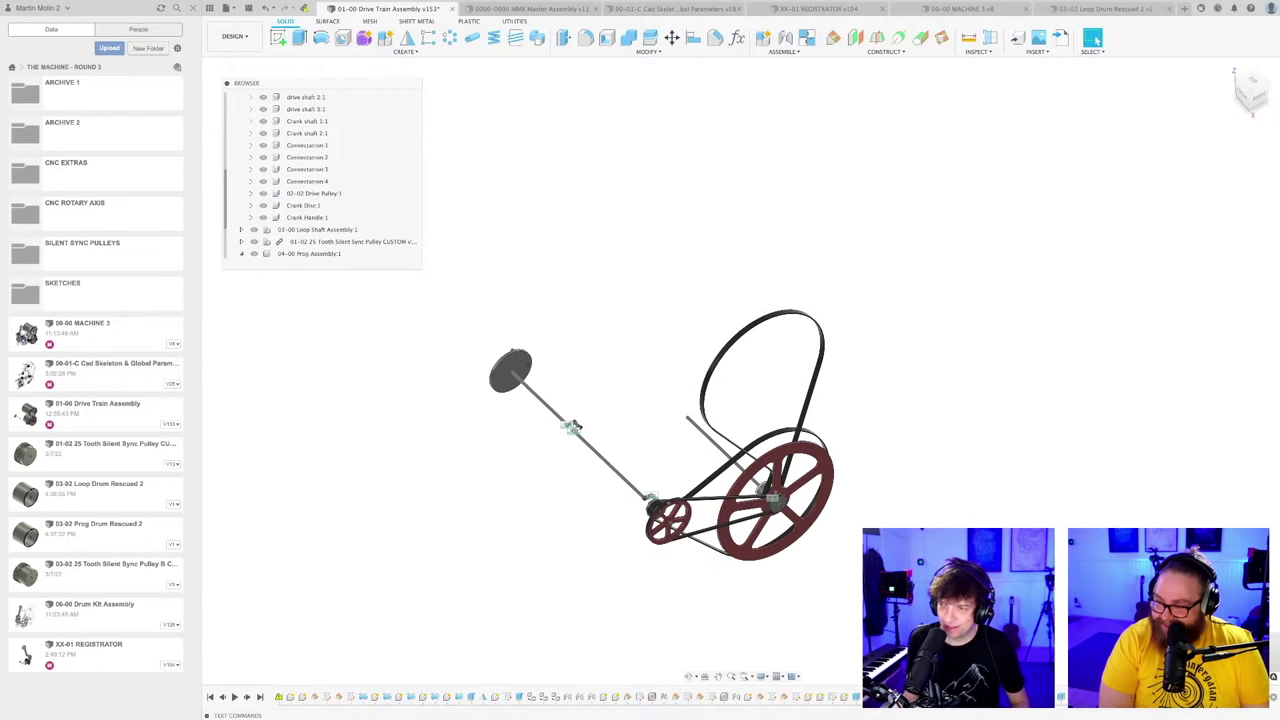
pyautogui.scroll(-3, 903, 604)
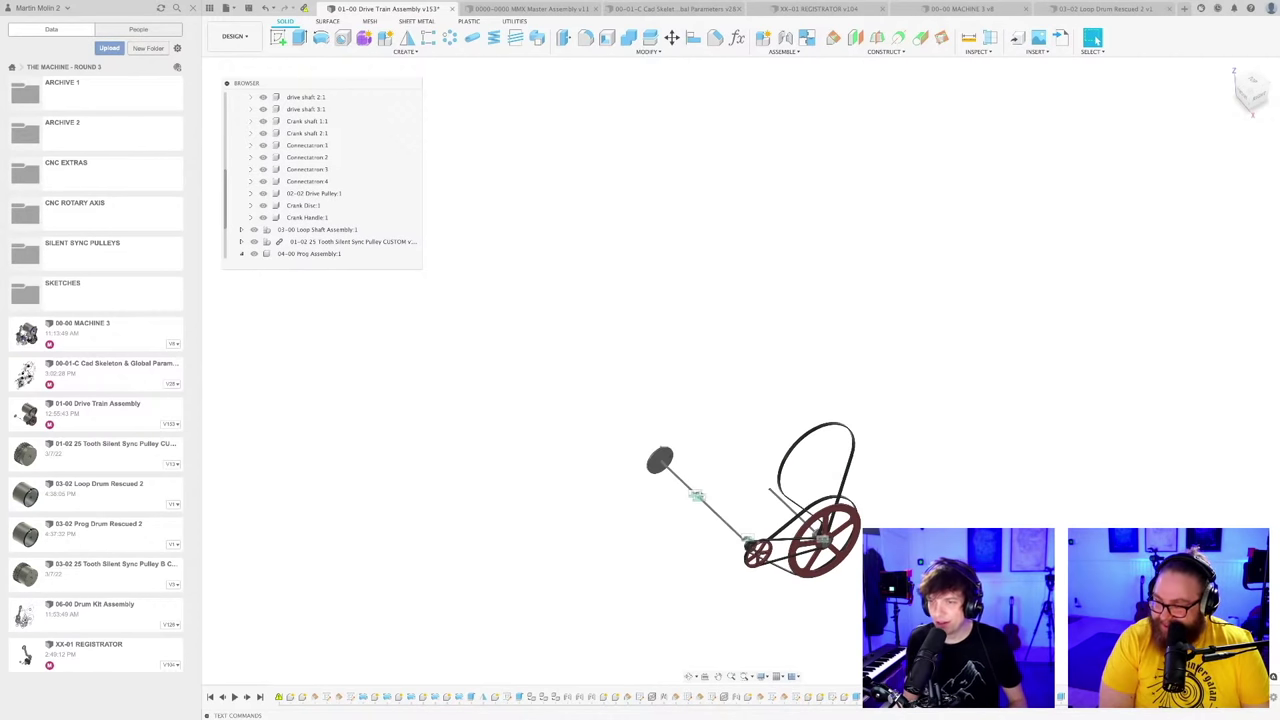
pyautogui.moveTo(903, 604); pyautogui.dragTo(791, 574, button='middle')
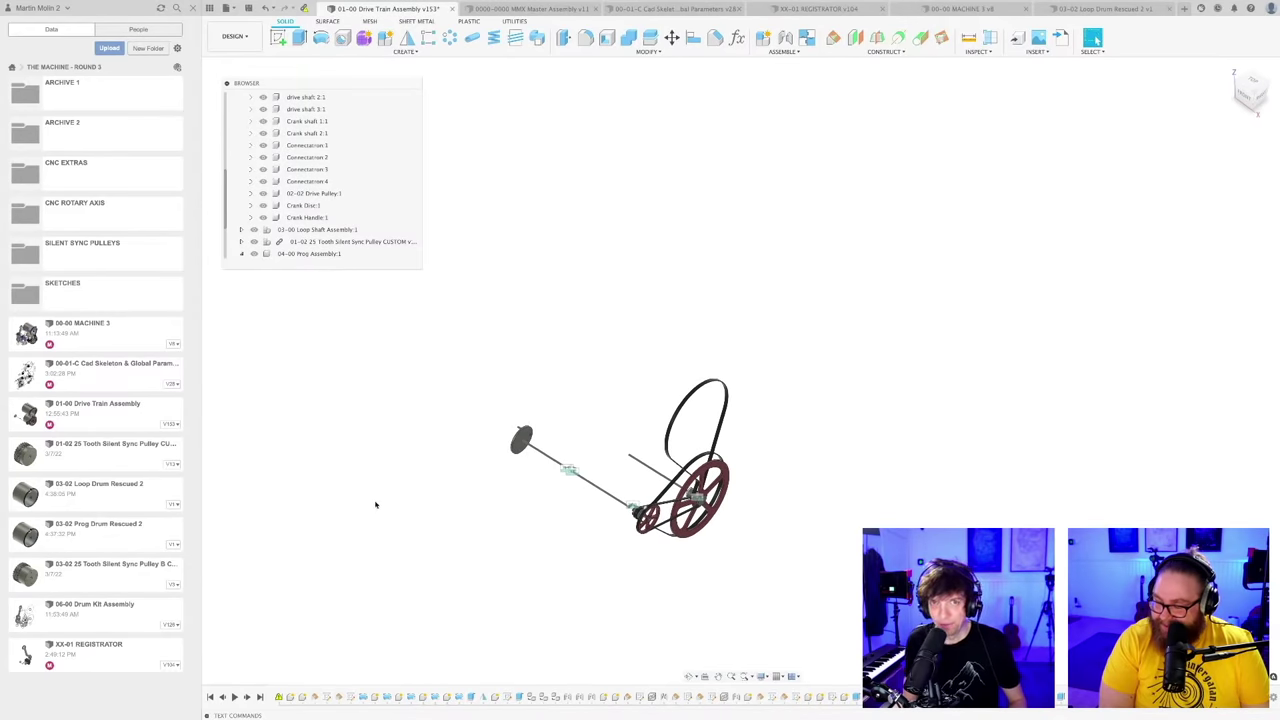
# Step: Try to save the 01-00 Drive Train Assembly as a new version
pyautogui.press('super+s')
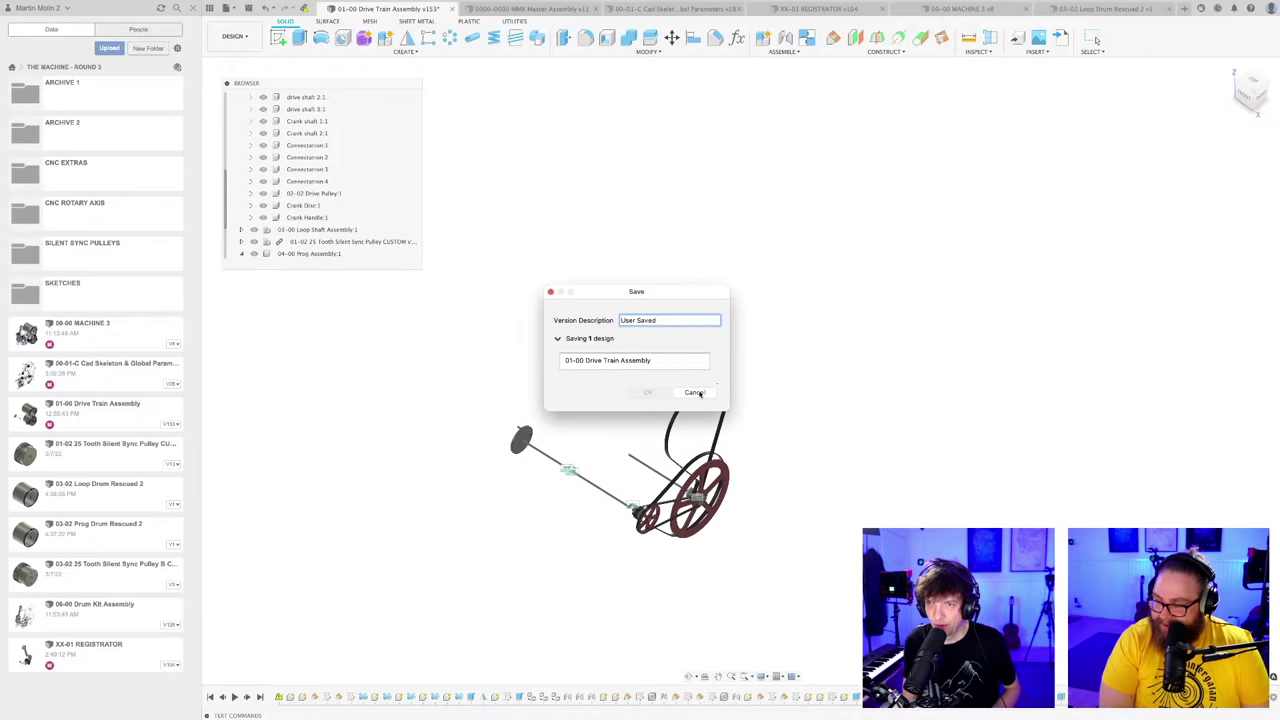
pyautogui.press('super+s')
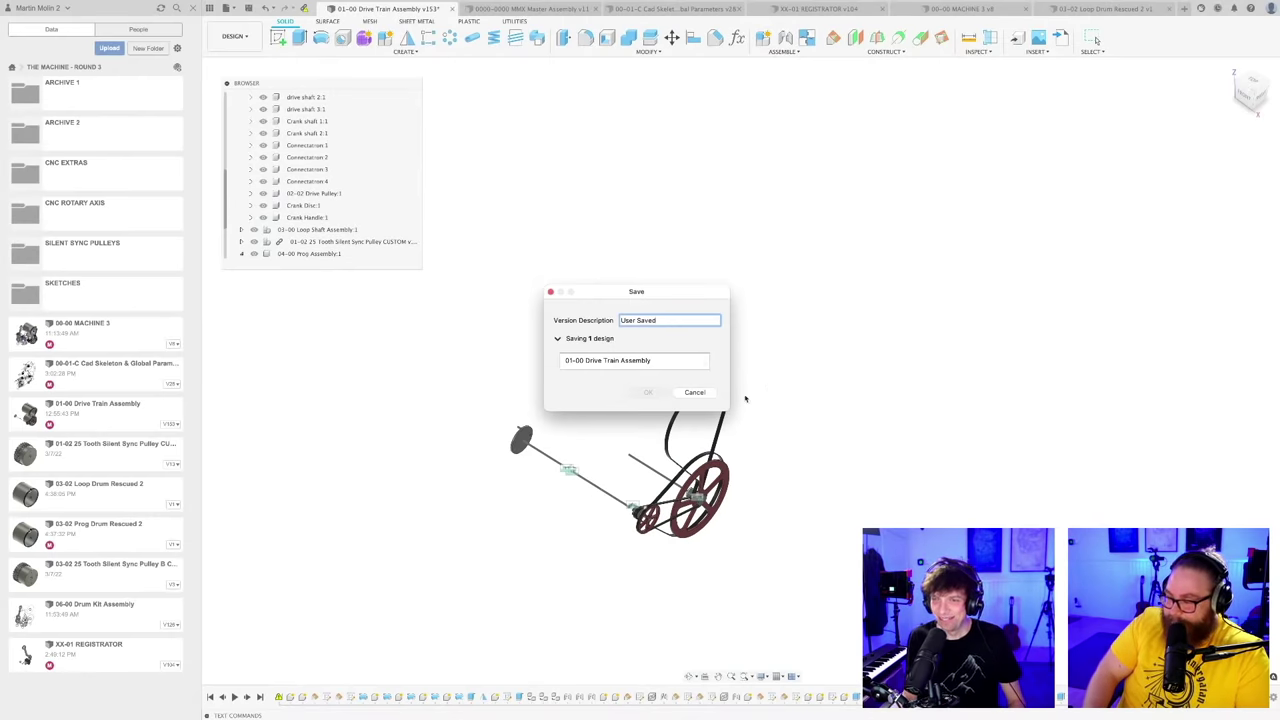
pyautogui.press('Return')
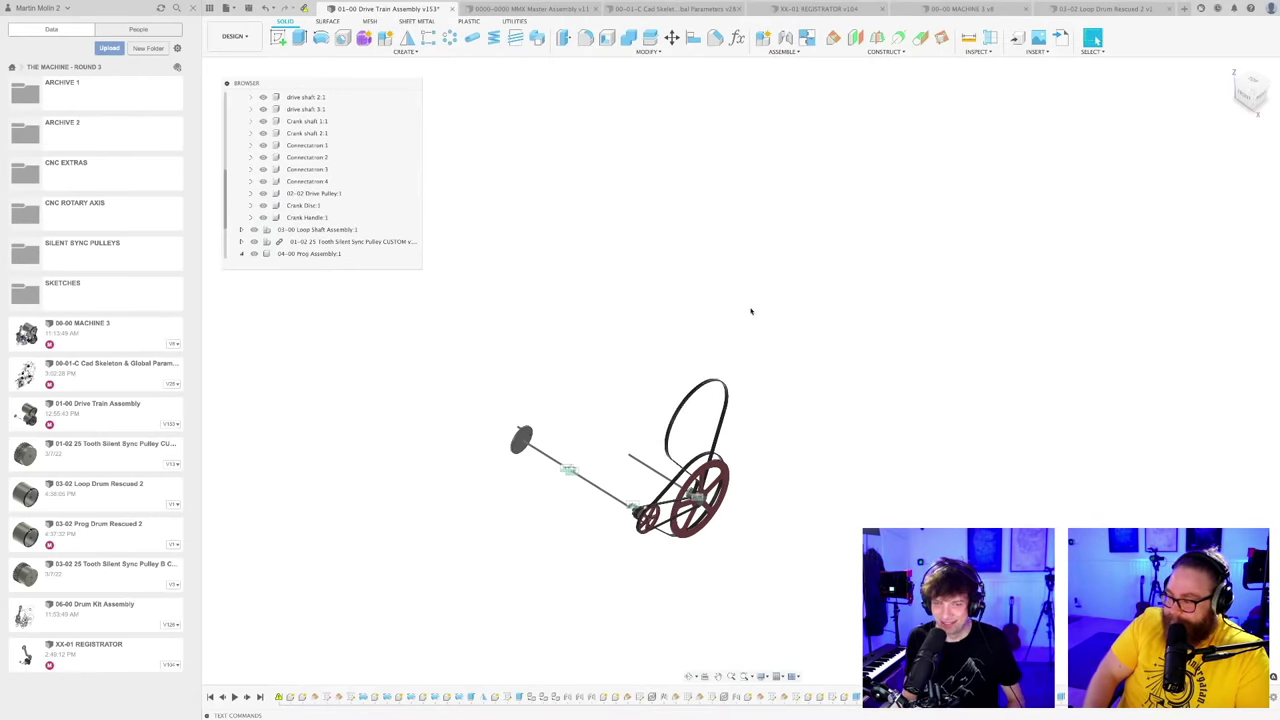
pyautogui.scroll(-1, 640, 334)
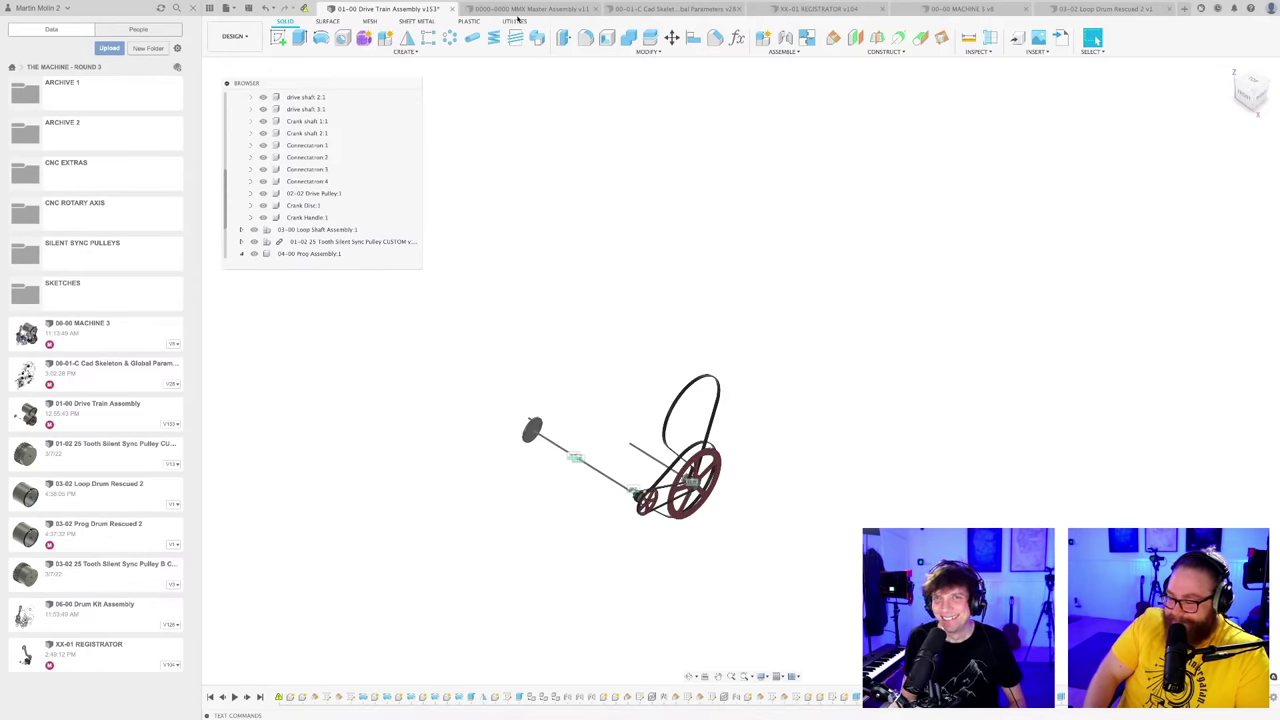
pyautogui.click(515, 10)
pyautogui.click(392, 11)
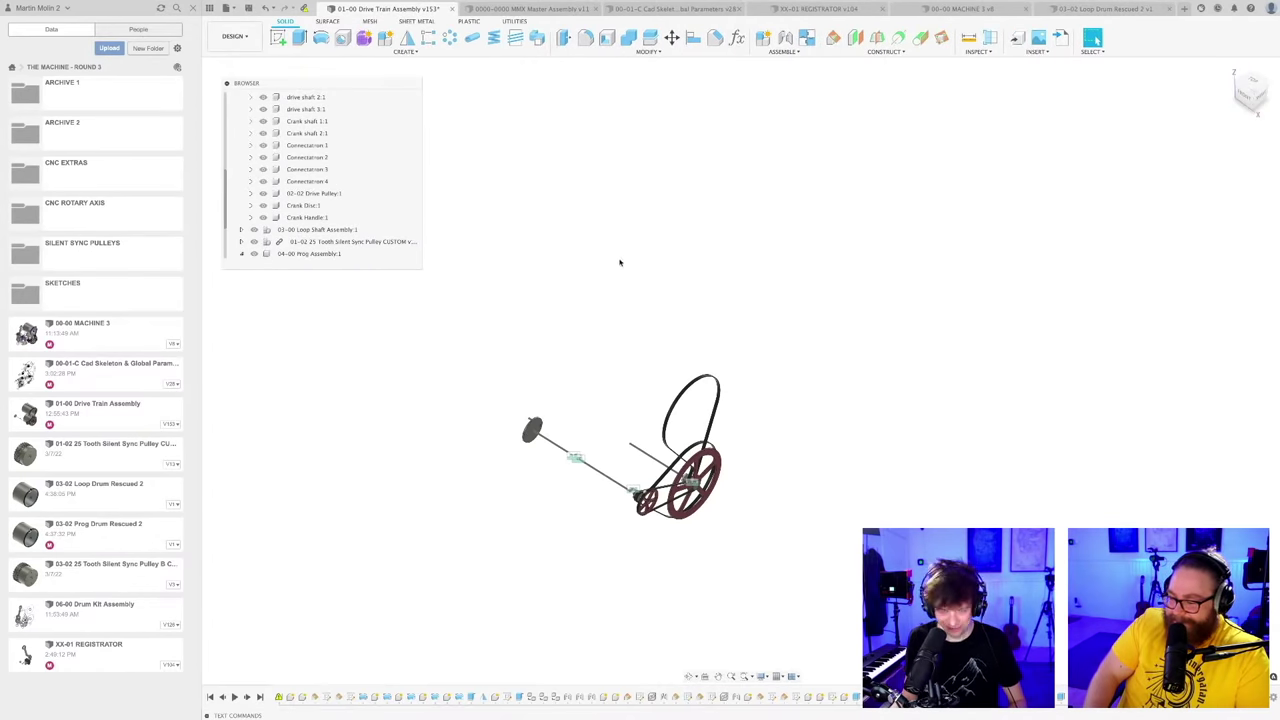
pyautogui.press('super+s')
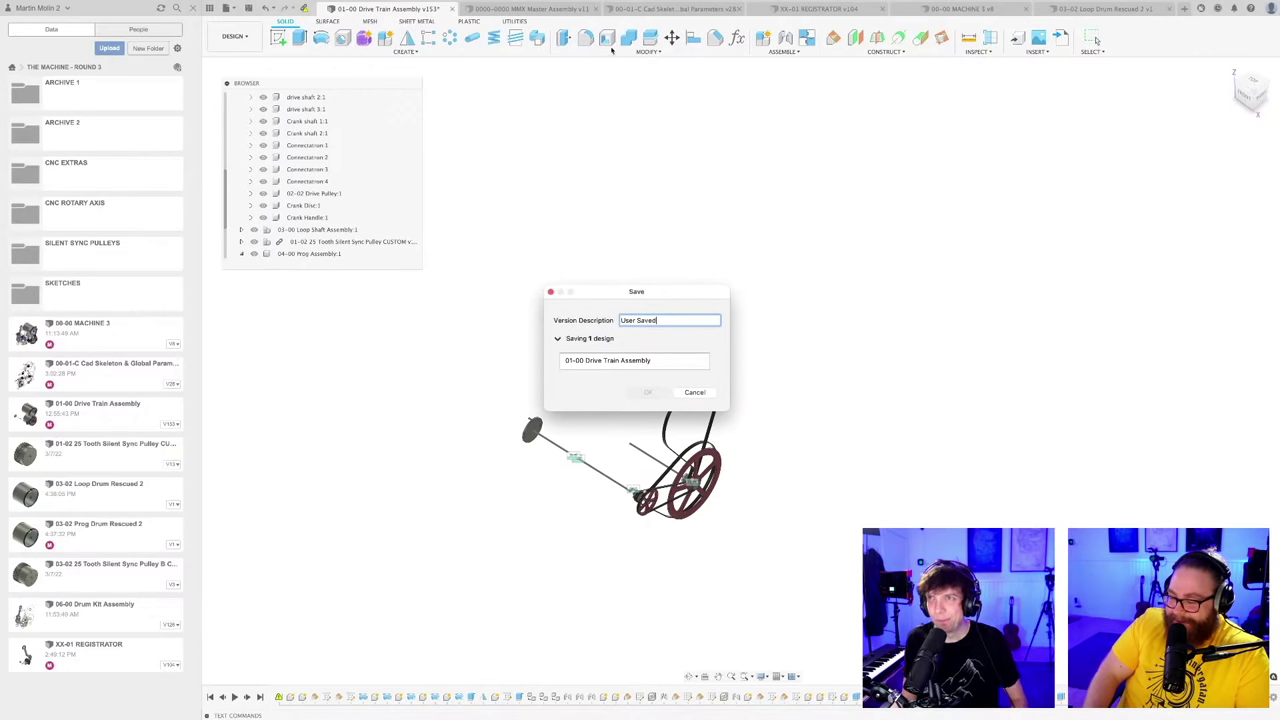
pyautogui.click(694, 392)
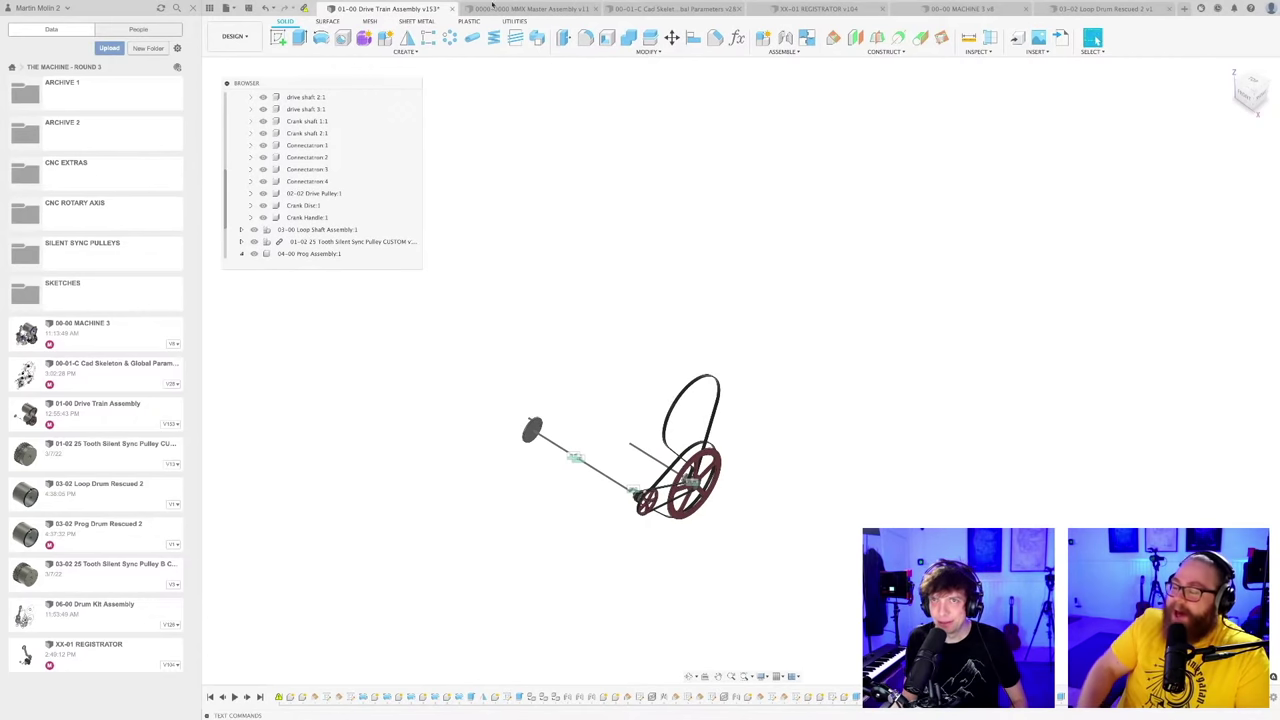
# Step: Compare the registrator lever in the 0000-0000 MMX Master Assembly with the arm, roller and shaft of the XX-01 REGISTRATOR design
pyautogui.click(512, 9)
pyautogui.moveTo(672, 390)
pyautogui.keyDown('shift'); pyautogui.mouseDown(button='middle')
pyautogui.moveTo(666, 317)
pyautogui.moveTo(686, 380)
pyautogui.mouseUp(button='middle'); pyautogui.keyUp('shift')
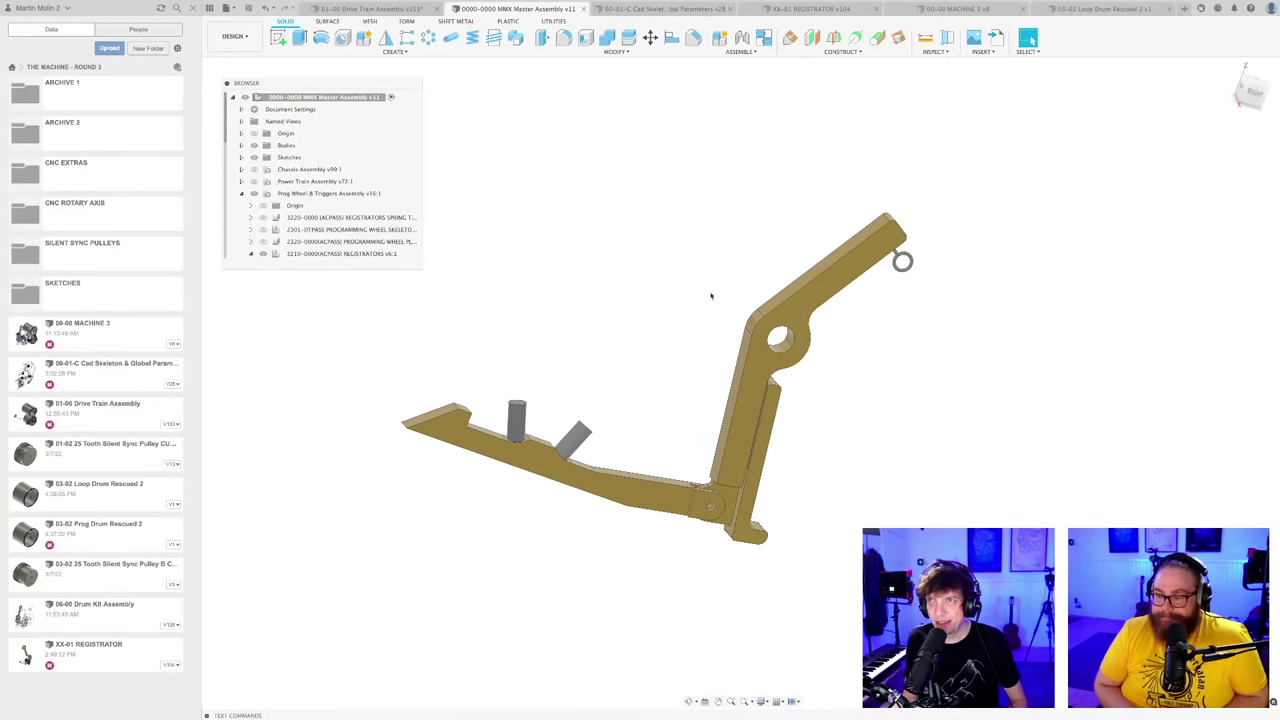
pyautogui.click(806, 9)
pyautogui.keyDown('shift'); pyautogui.moveTo(798, 432); pyautogui.dragTo(1097, 40, button='middle'); pyautogui.keyUp('shift')
pyautogui.keyDown('shift'); pyautogui.moveTo(817, 457); pyautogui.dragTo(750, 490, button='middle'); pyautogui.keyUp('shift')
pyautogui.scroll(2, 683, 527)
pyautogui.moveTo(677, 517)
pyautogui.keyDown('shift'); pyautogui.mouseDown(button='middle')
pyautogui.moveTo(655, 489)
pyautogui.moveTo(720, 500)
pyautogui.moveTo(700, 517)
pyautogui.moveTo(688, 506)
pyautogui.mouseUp(button='middle'); pyautogui.keyUp('shift')
pyautogui.scroll(3, 602, 452)
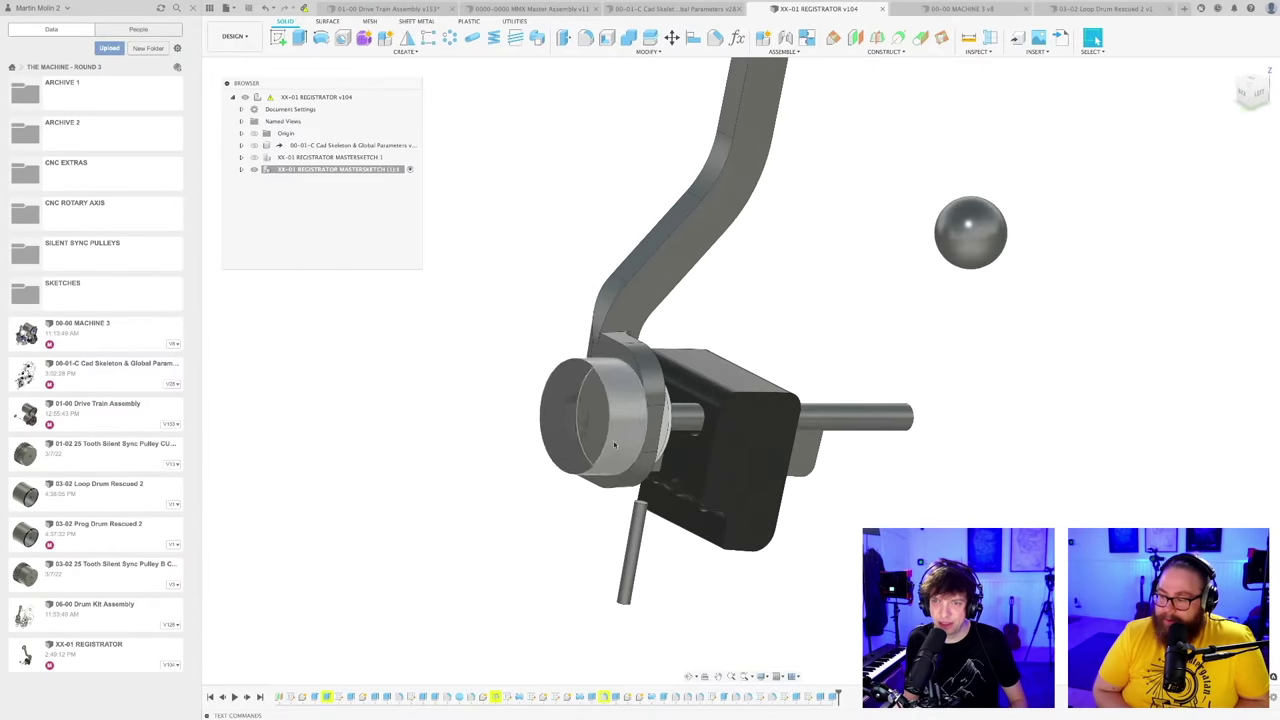
pyautogui.click(583, 434)
pyautogui.scroll(-3, 595, 440)
pyautogui.keyDown('shift'); pyautogui.moveTo(705, 355); pyautogui.dragTo(675, 427, button='middle'); pyautogui.keyUp('shift')
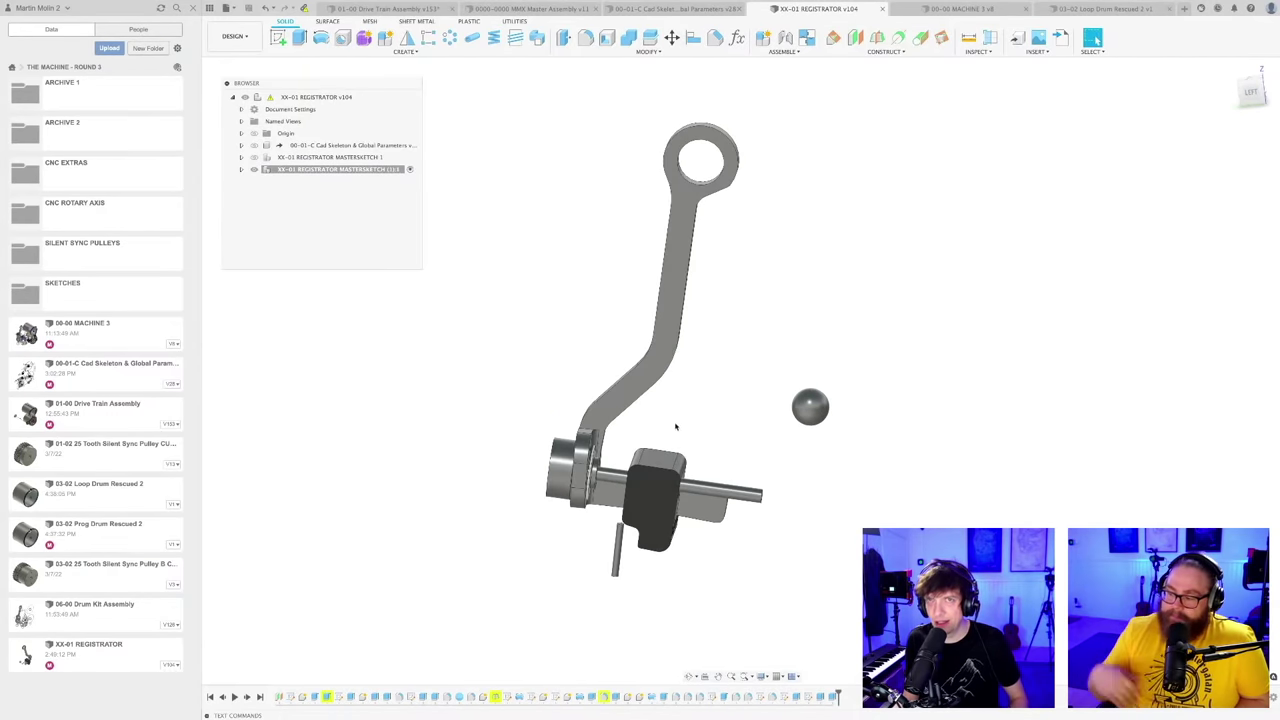
pyautogui.click(522, 8)
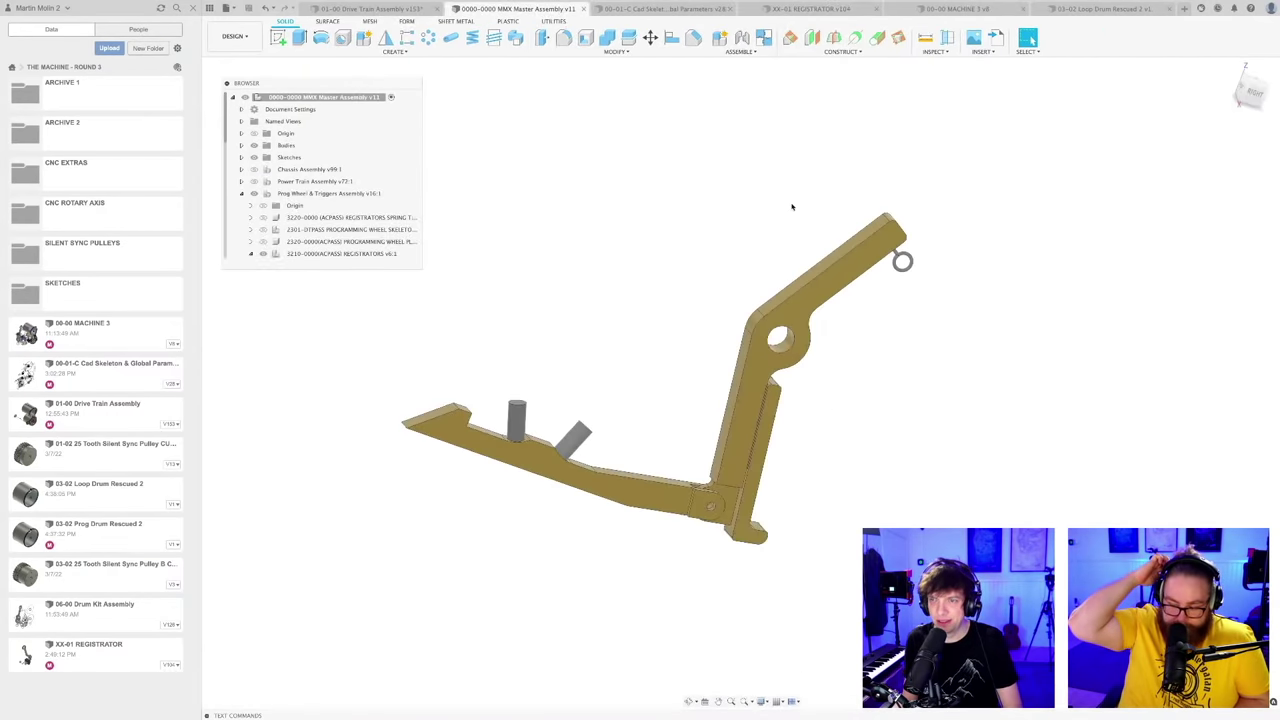
pyautogui.click(812, 9)
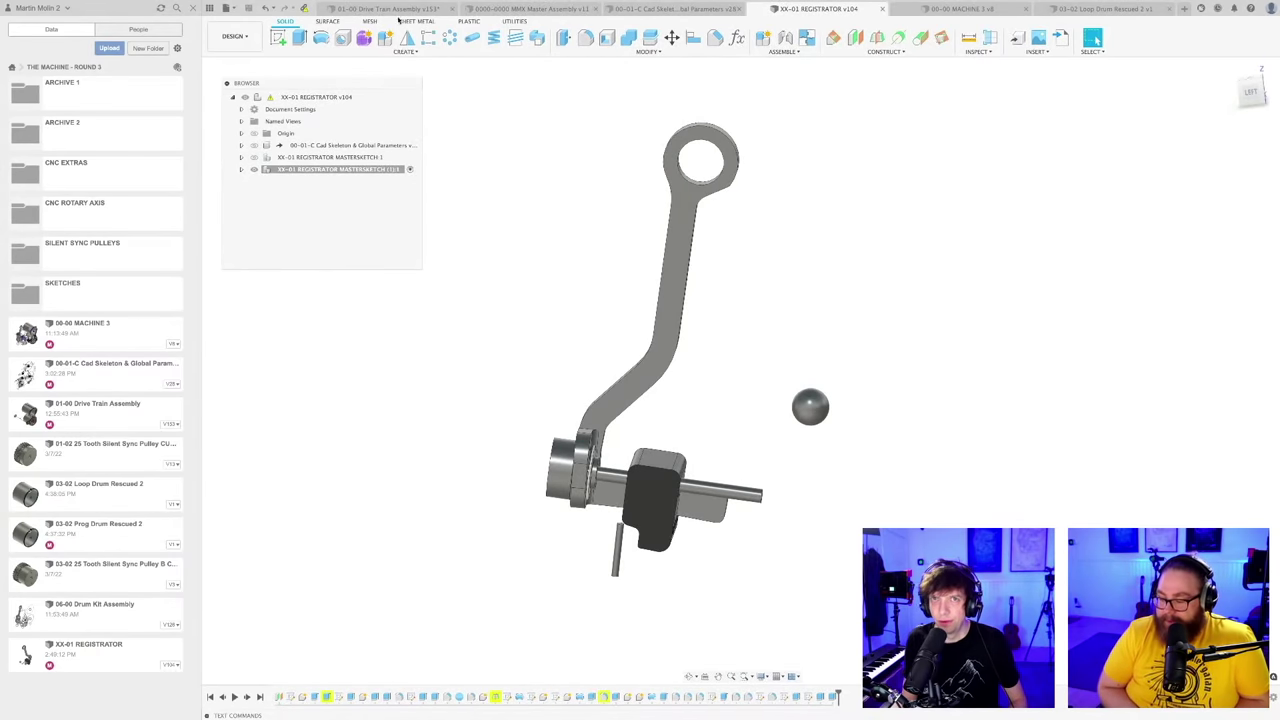
# Step: Close the 03-02 Loop Drum Rescued 2 document
pyautogui.click(1100, 9)
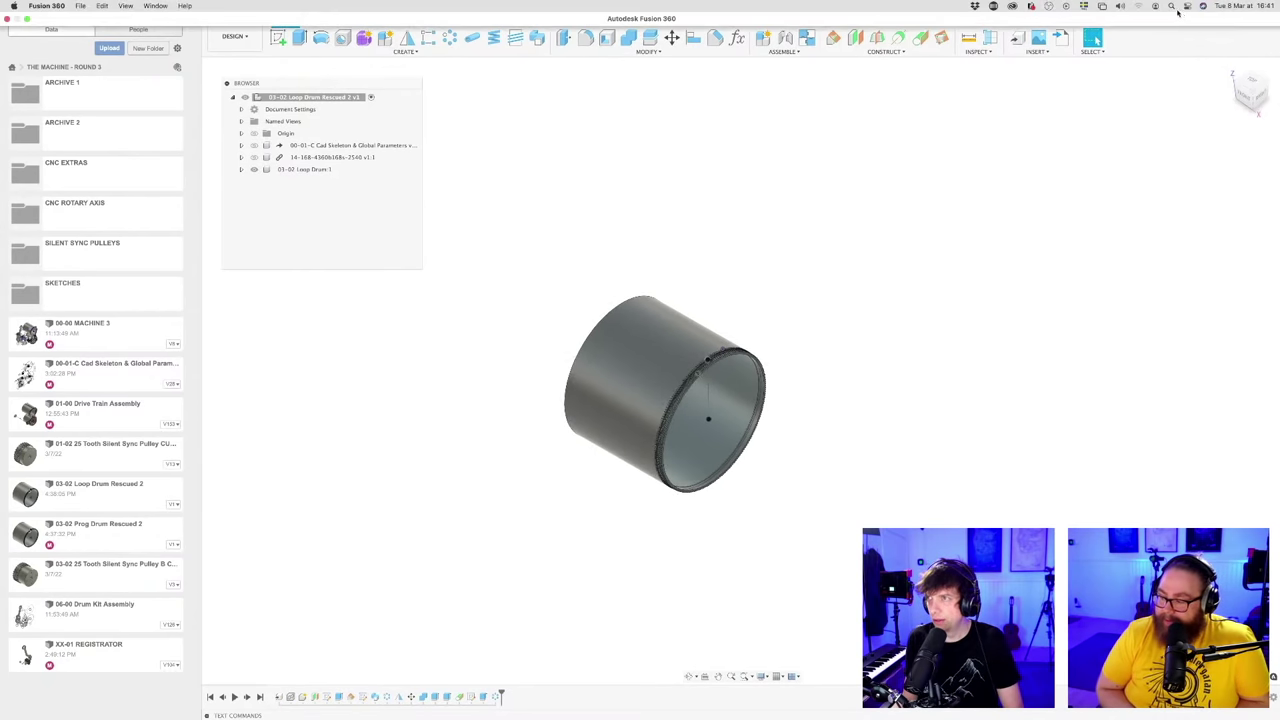
pyautogui.click(1170, 9)
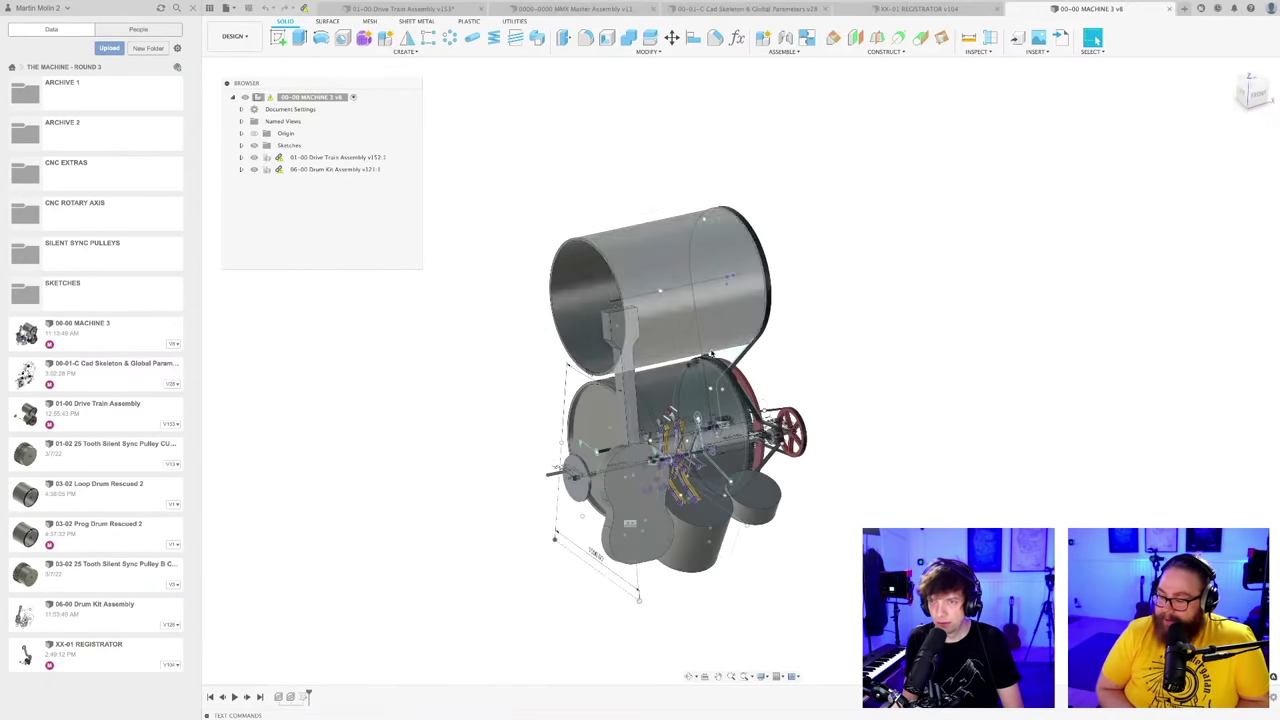
pyautogui.keyDown('shift'); pyautogui.moveTo(828, 280); pyautogui.dragTo(822, 197, button='middle'); pyautogui.keyUp('shift')
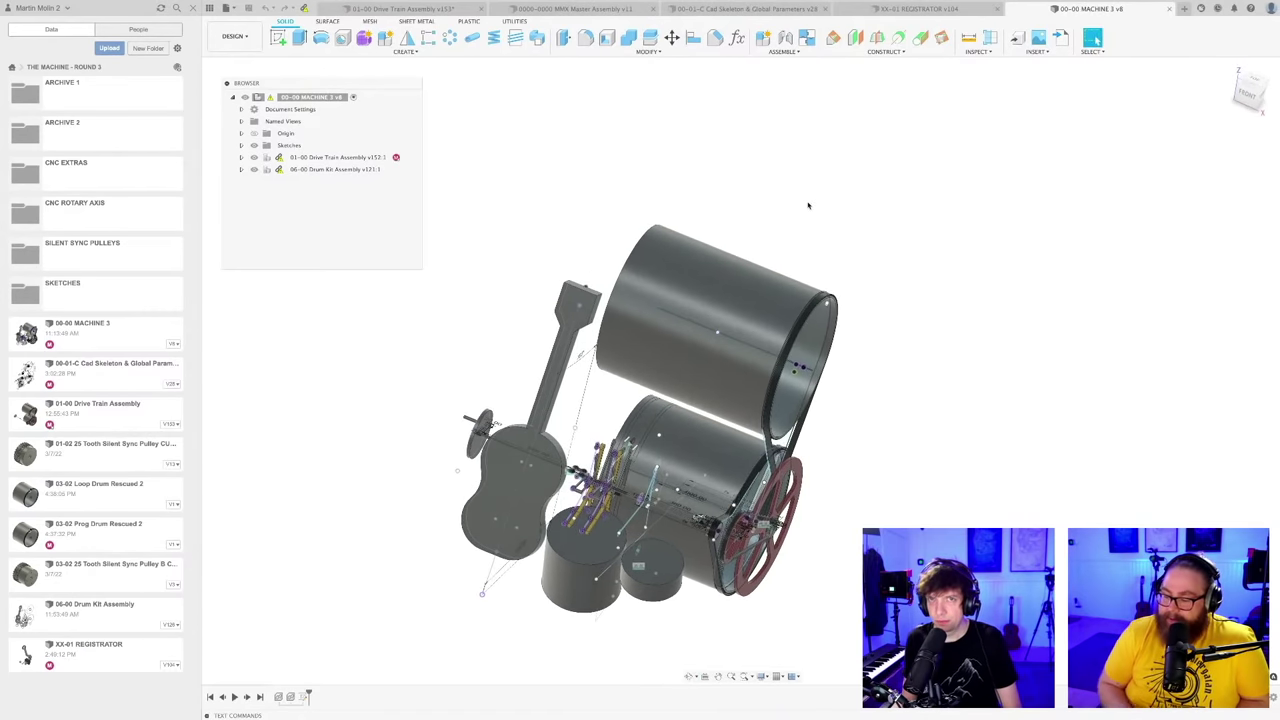
# Step: Save the 01-00 Drive Train Assembly with the version description User Saved
pyautogui.click(393, 9)
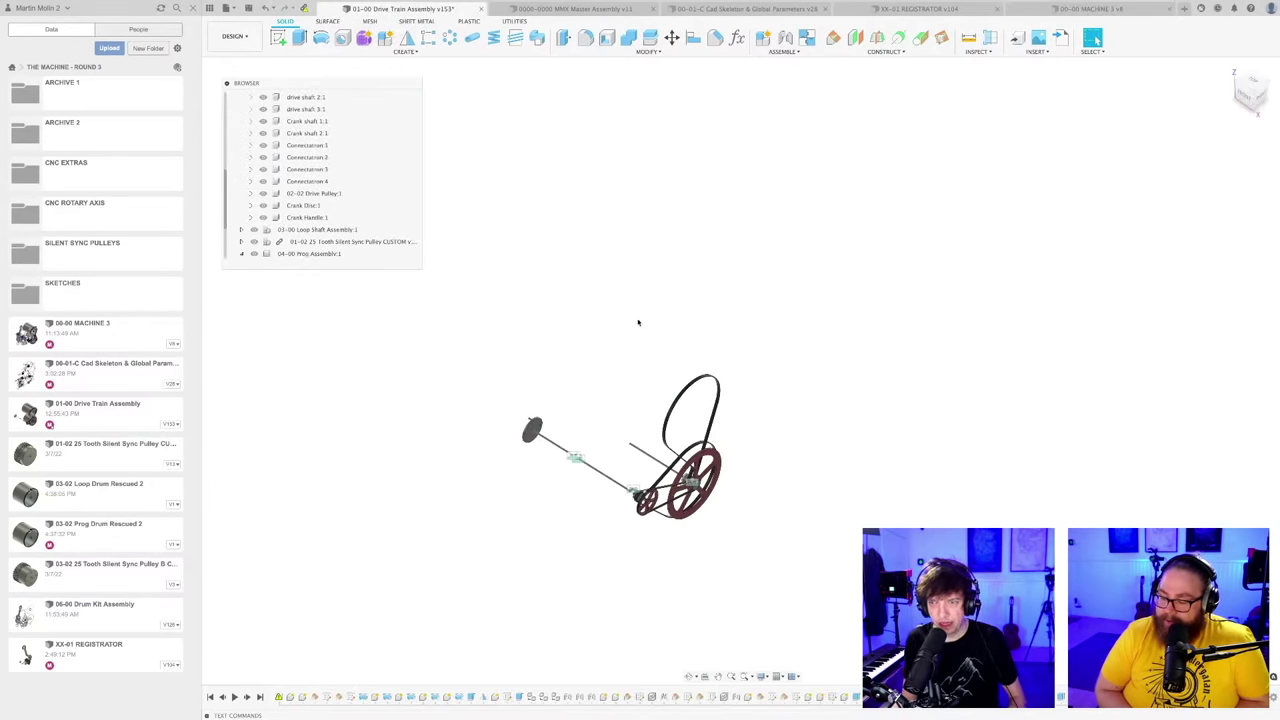
pyautogui.press('super+s')
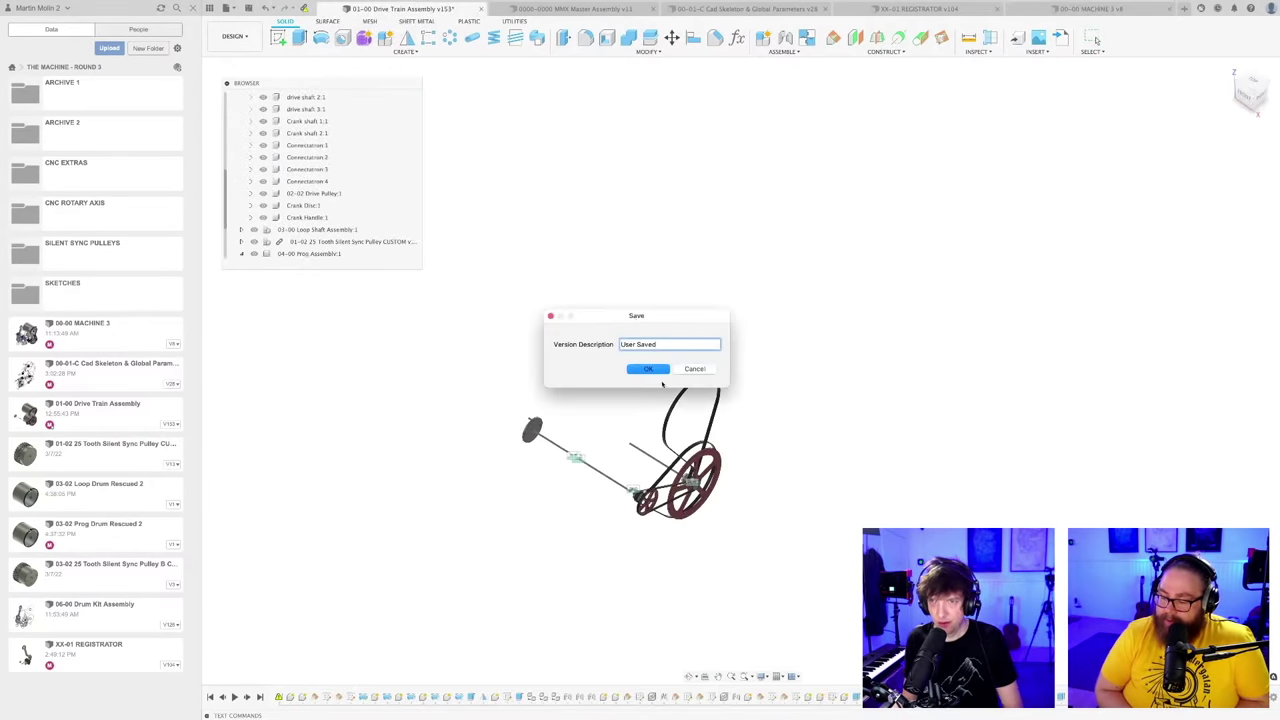
pyautogui.click(650, 369)
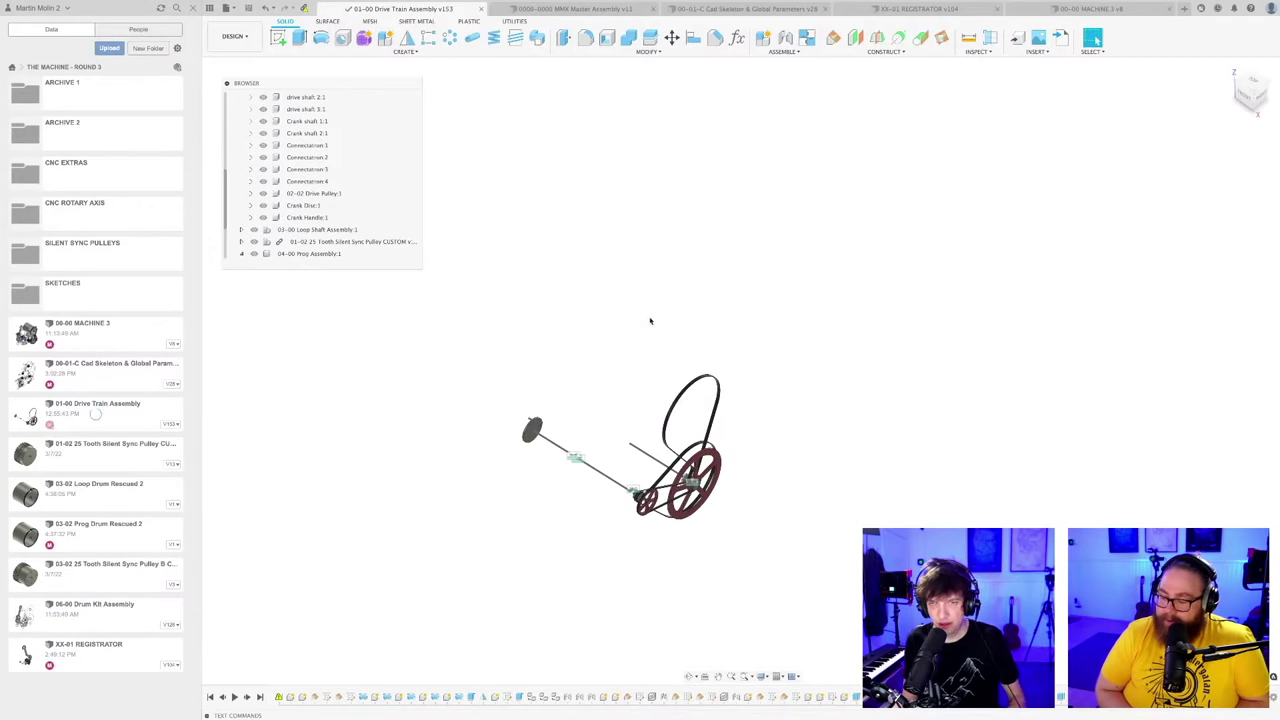
pyautogui.scroll(-1, 642, 316)
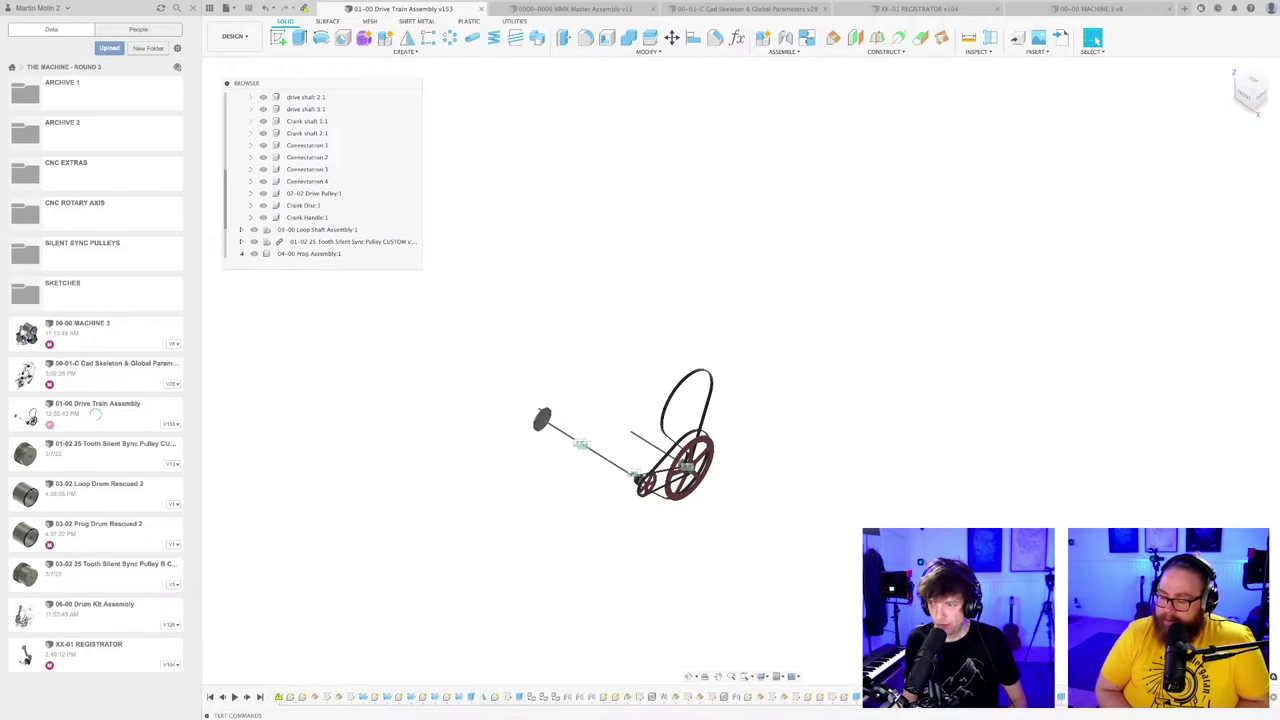
# Step: Roll the Drive Train Assembly's history back to before the drive pulley, crank disc and crank handle, and enlarge the component tree
pyautogui.keyDown('shift'); pyautogui.moveTo(623, 409); pyautogui.dragTo(581, 411, button='middle'); pyautogui.keyUp('shift')
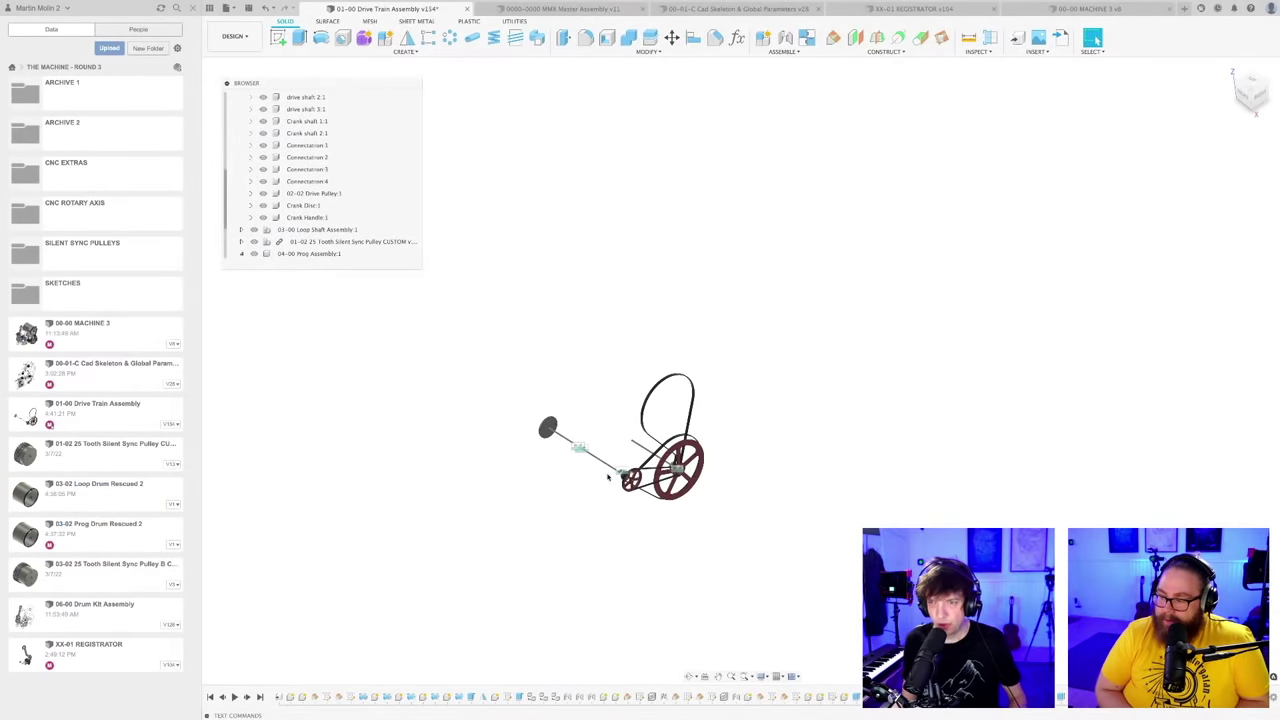
pyautogui.keyDown('shift'); pyautogui.moveTo(743, 521); pyautogui.dragTo(737, 502, button='middle'); pyautogui.keyUp('shift')
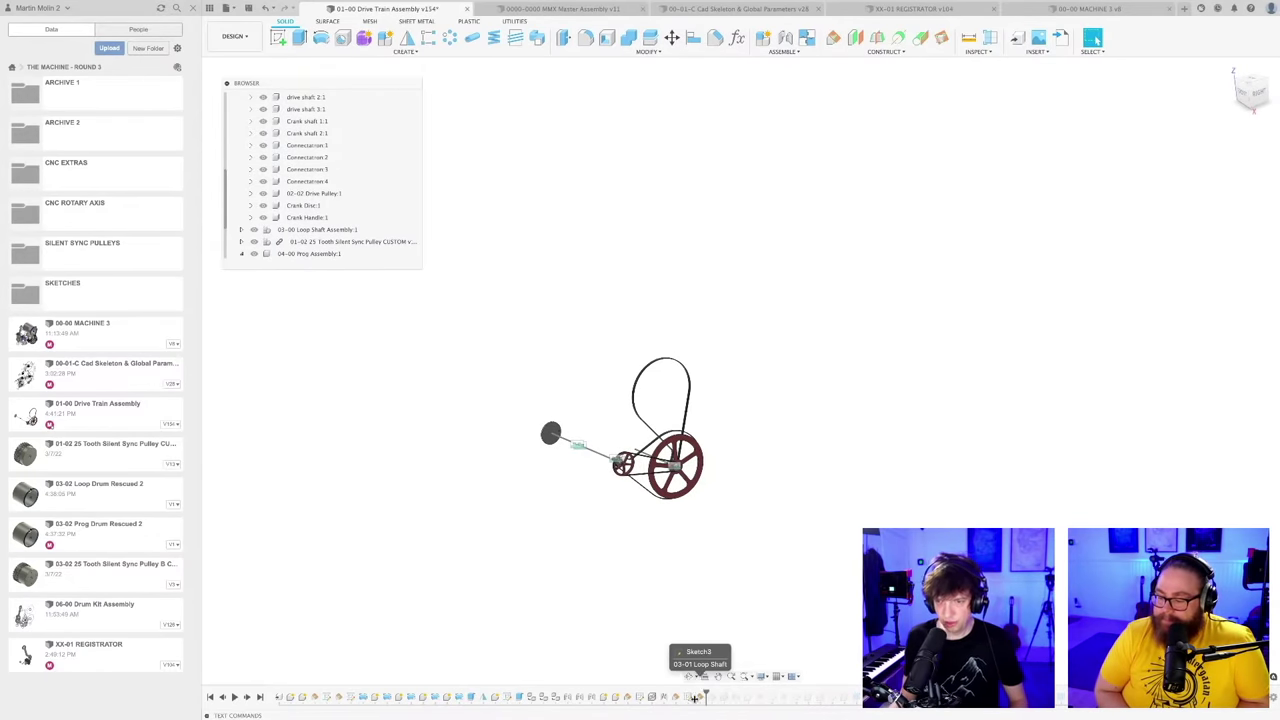
pyautogui.moveTo(646, 693); pyautogui.dragTo(855, 695)
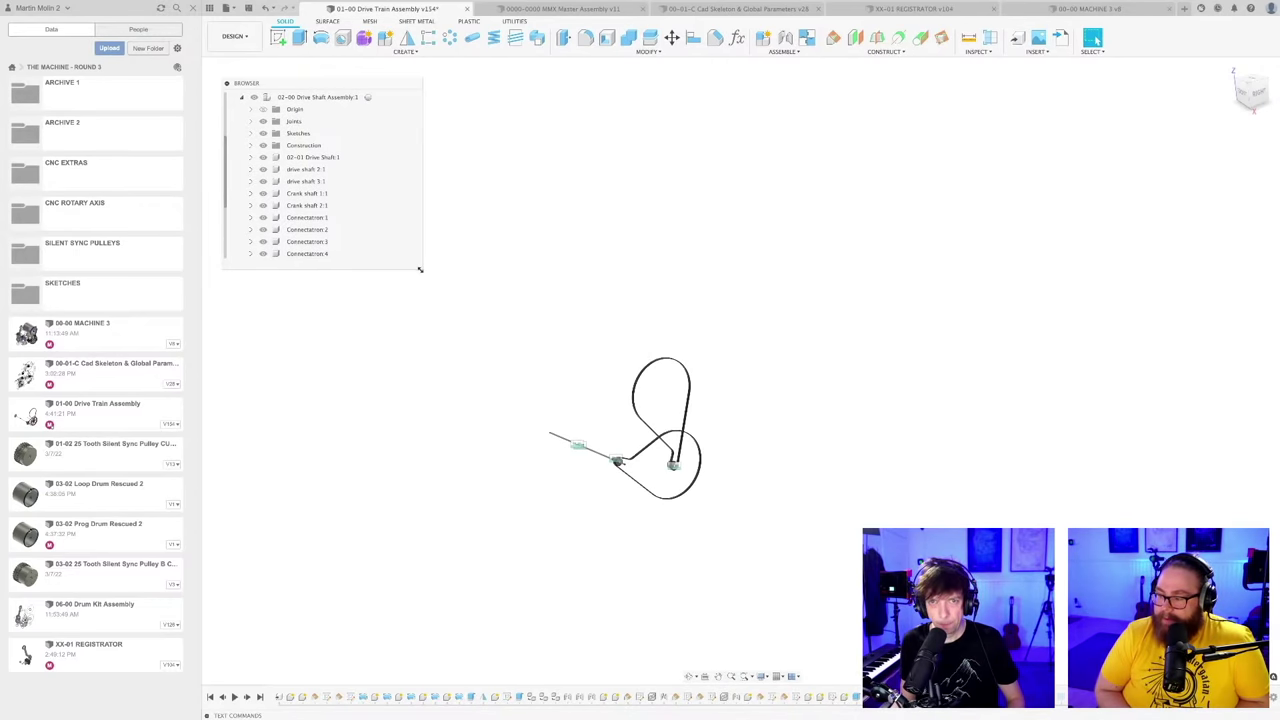
pyautogui.moveTo(420, 269); pyautogui.dragTo(451, 512)
pyautogui.keyDown('shift'); pyautogui.moveTo(796, 560); pyautogui.dragTo(740, 506, button='middle'); pyautogui.keyUp('shift')
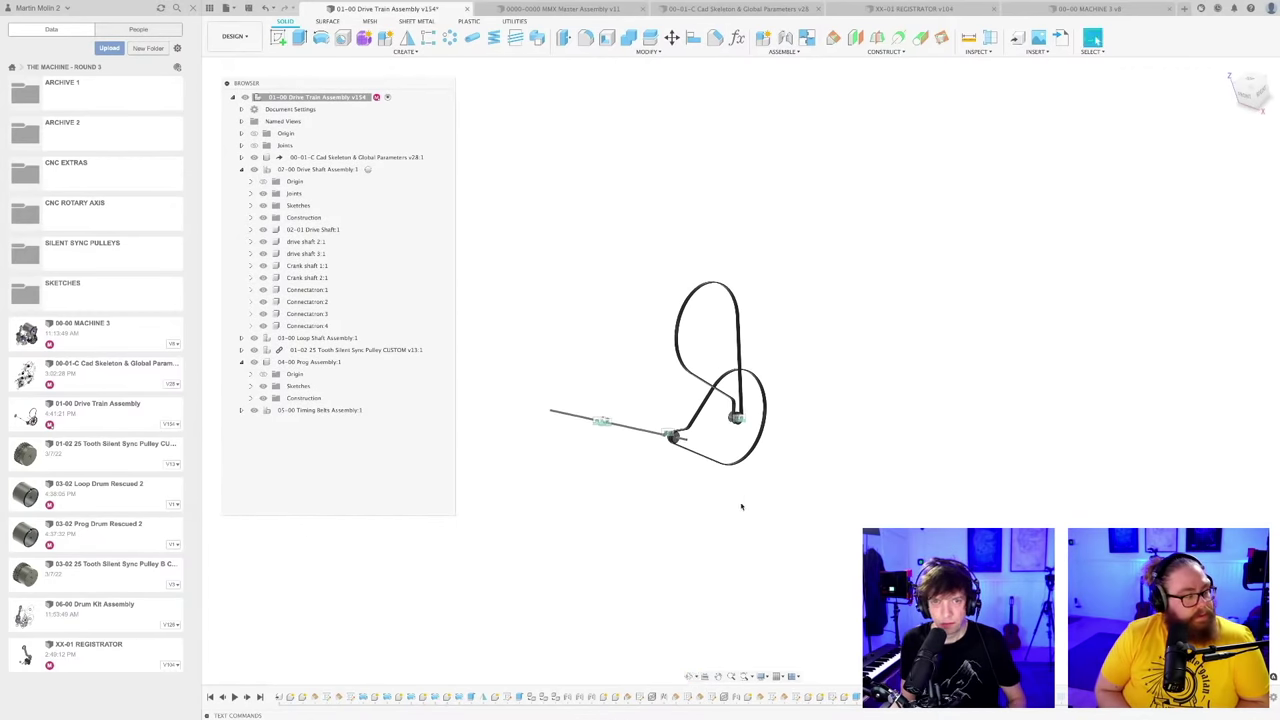
# Step: Activate the 03-00 Loop Shaft Assembly component and expand the 03-01 Loop Shaft part to list its sketches
pyautogui.click(355, 338)
pyautogui.click(372, 338)
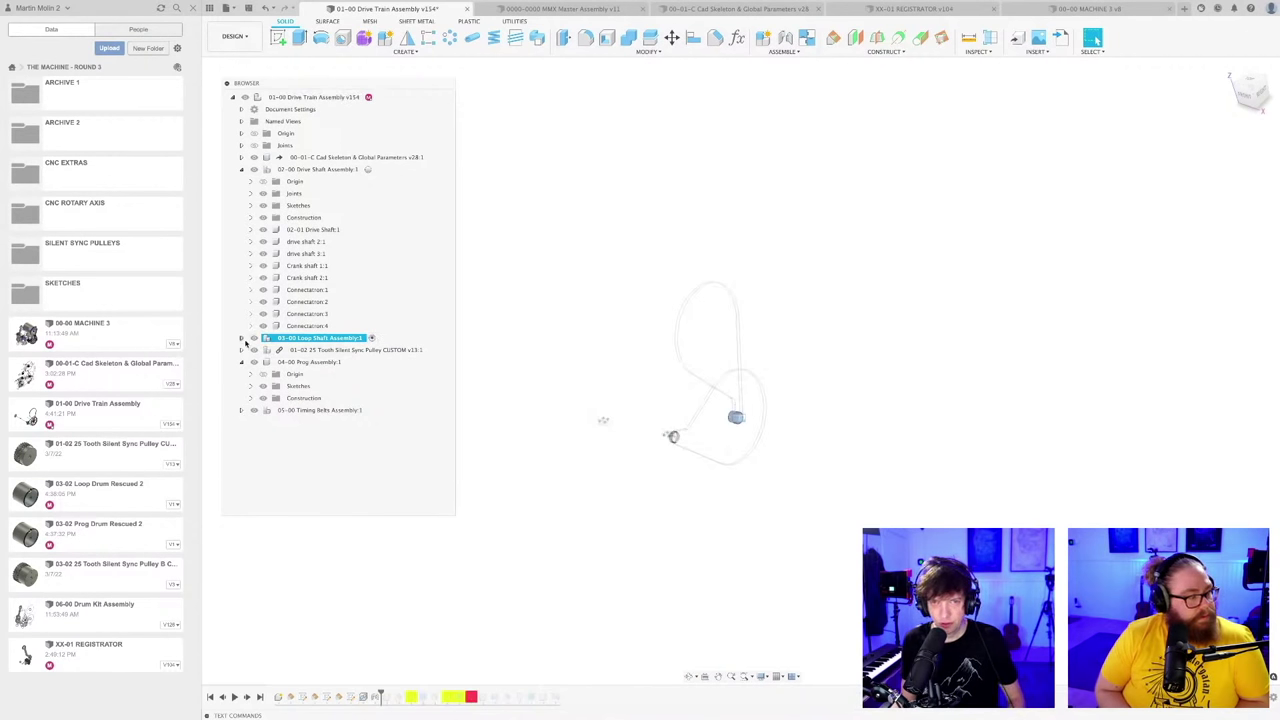
pyautogui.click(241, 338)
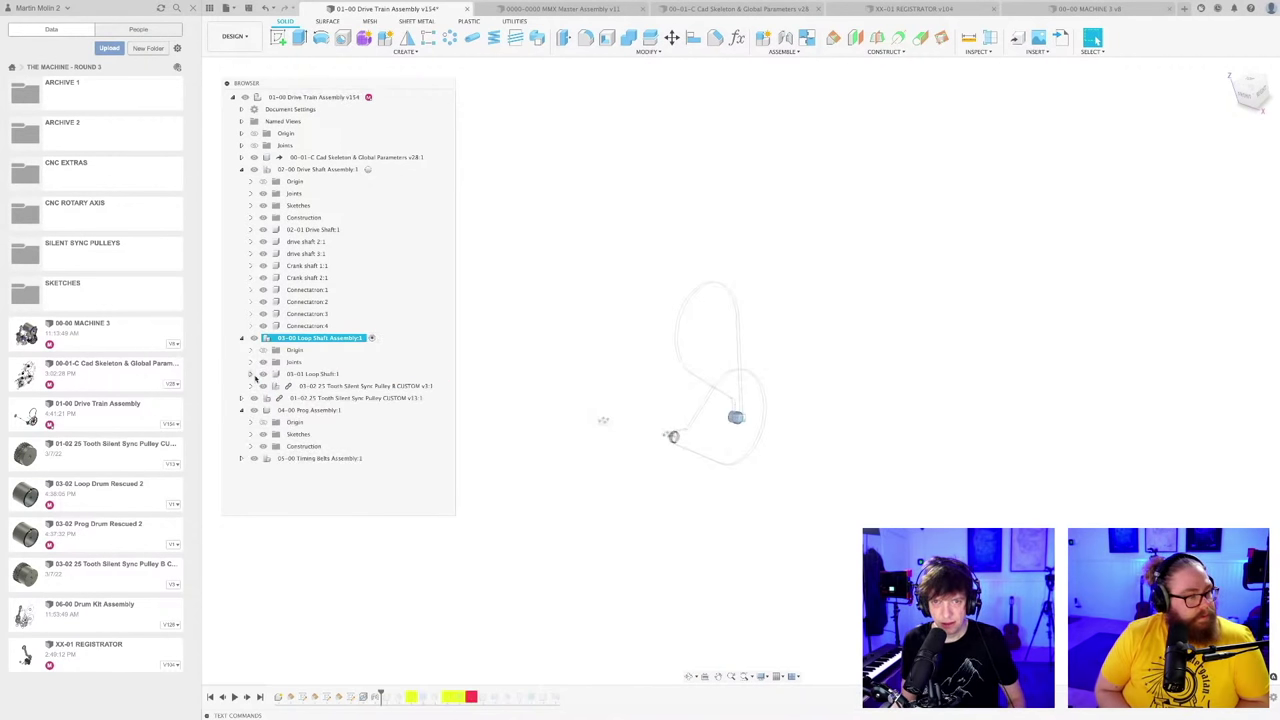
pyautogui.click(251, 374)
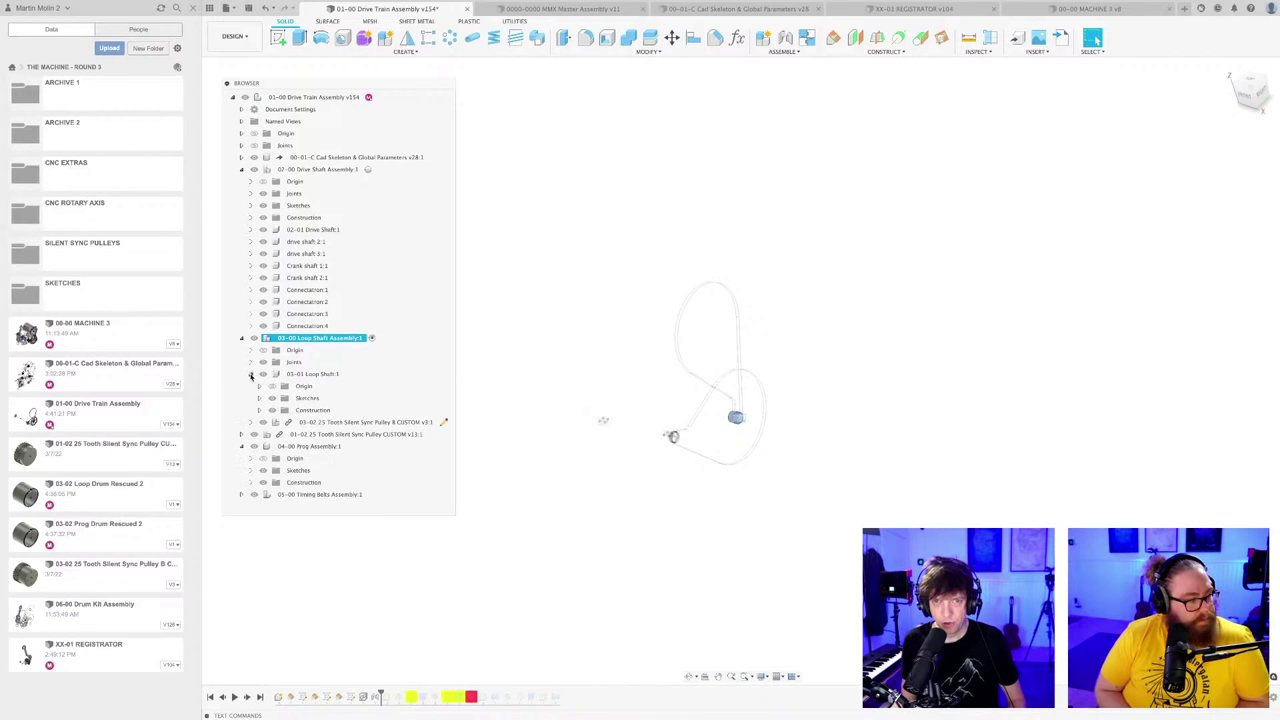
pyautogui.click(259, 398)
pyautogui.click(312, 410)
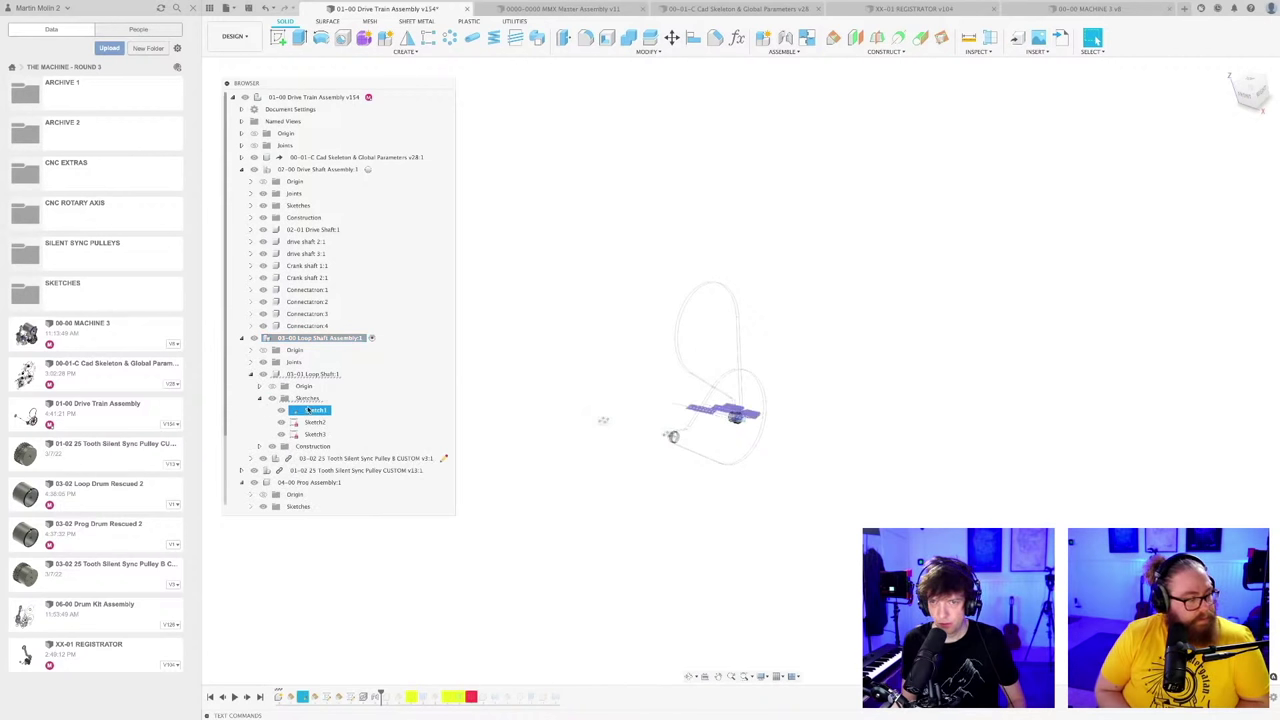
pyautogui.click(748, 531)
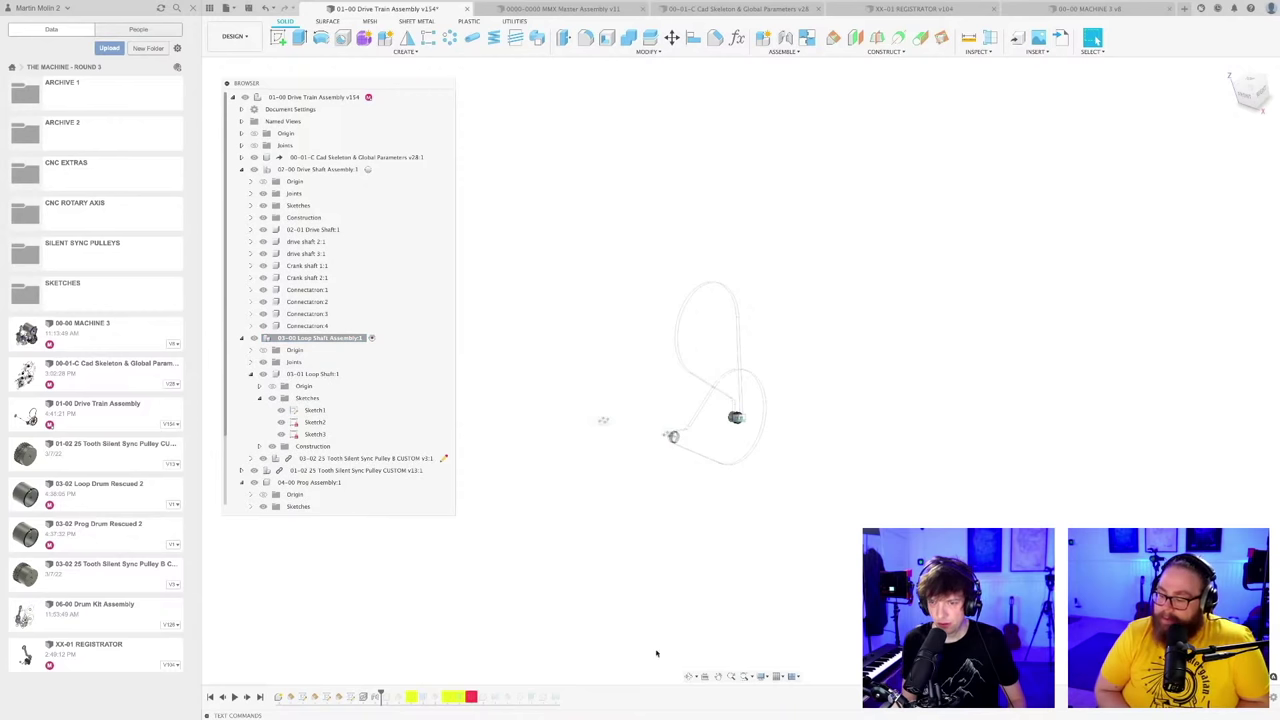
# Step: Turn on the display of sketches in the object visibility settings so the loop shaft sketches are shown
pyautogui.click(762, 677)
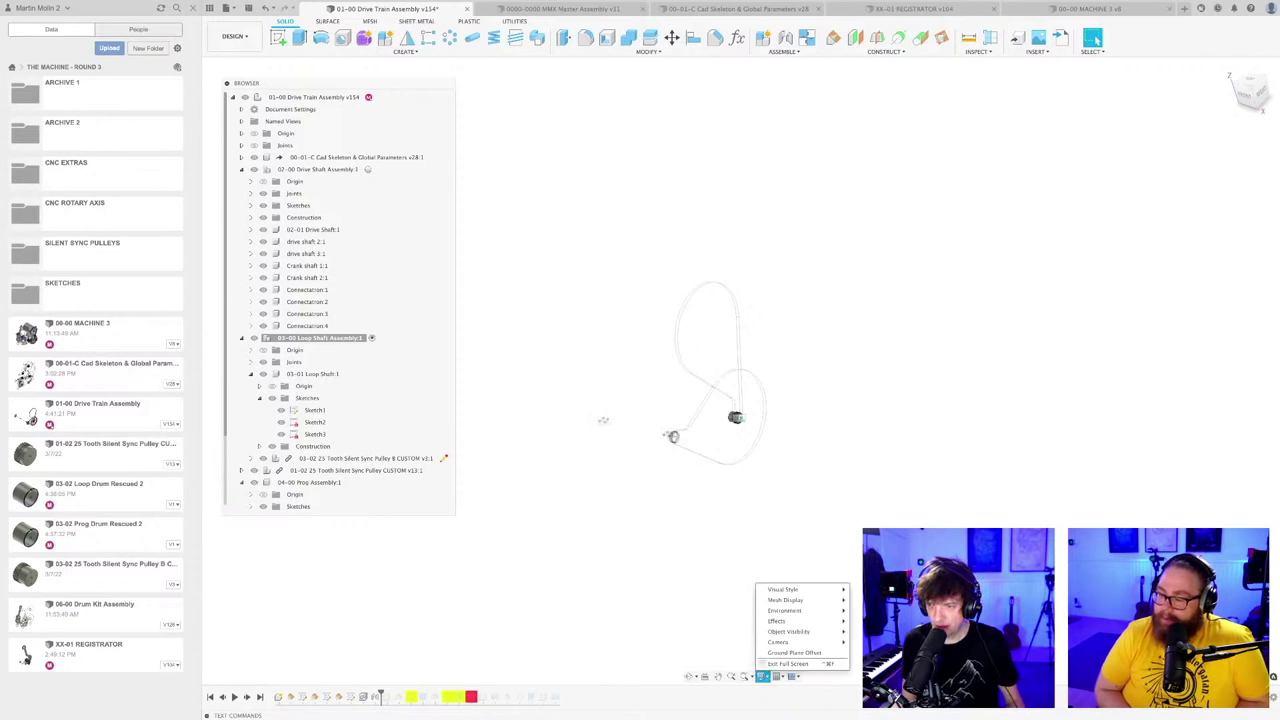
pyautogui.moveTo(845, 632)
pyautogui.click(855, 687)
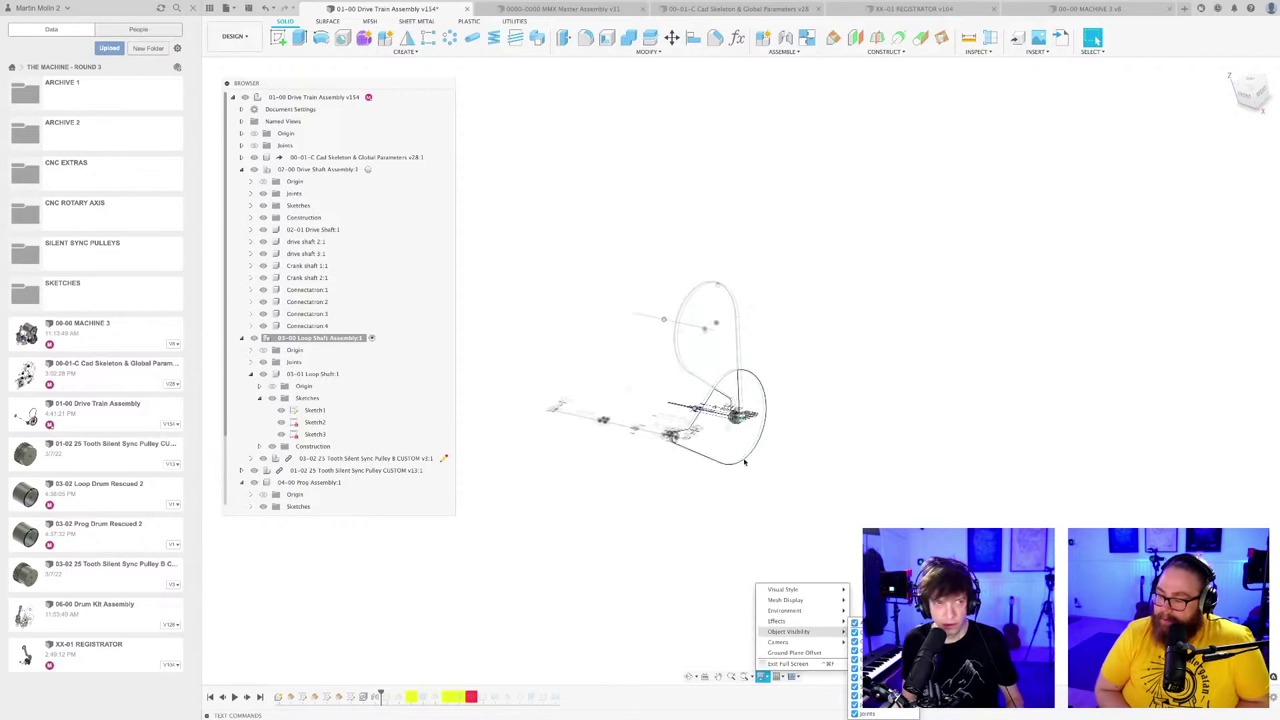
pyautogui.scroll(2, 754, 477)
pyautogui.moveTo(754, 477)
pyautogui.mouseDown(button='middle')
pyautogui.moveTo(805, 448)
pyautogui.moveTo(803, 466)
pyautogui.mouseUp(button='middle')
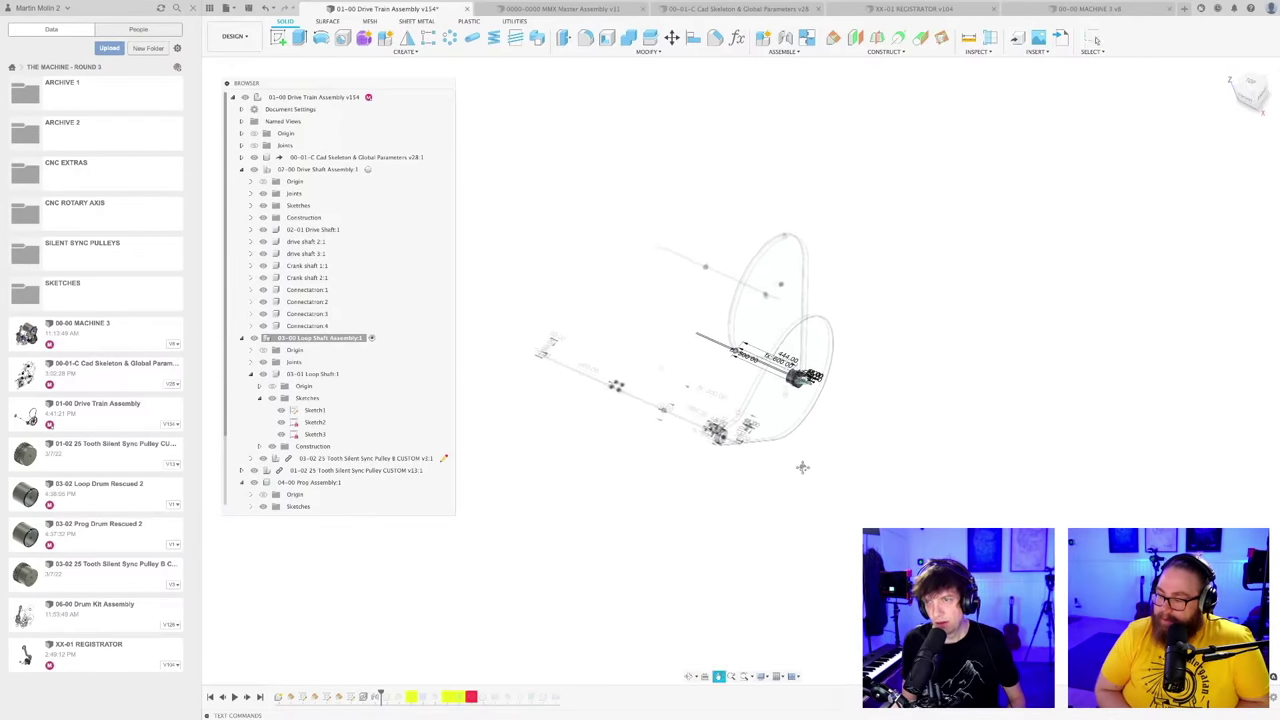
# Step: Isolate the 03-00 Loop Shaft Assembly so only its components and sketches are shown
pyautogui.scroll(4, 798, 355)
pyautogui.keyDown('shift'); pyautogui.moveTo(798, 365); pyautogui.dragTo(788, 411, button='middle'); pyautogui.keyUp('shift')
pyautogui.moveTo(803, 460)
pyautogui.keyDown('shift'); pyautogui.mouseDown(button='middle')
pyautogui.moveTo(846, 414)
pyautogui.moveTo(840, 434)
pyautogui.moveTo(783, 406)
pyautogui.moveTo(765, 421)
pyautogui.mouseUp(button='middle'); pyautogui.keyUp('shift')
pyautogui.scroll(10, 855, 460)
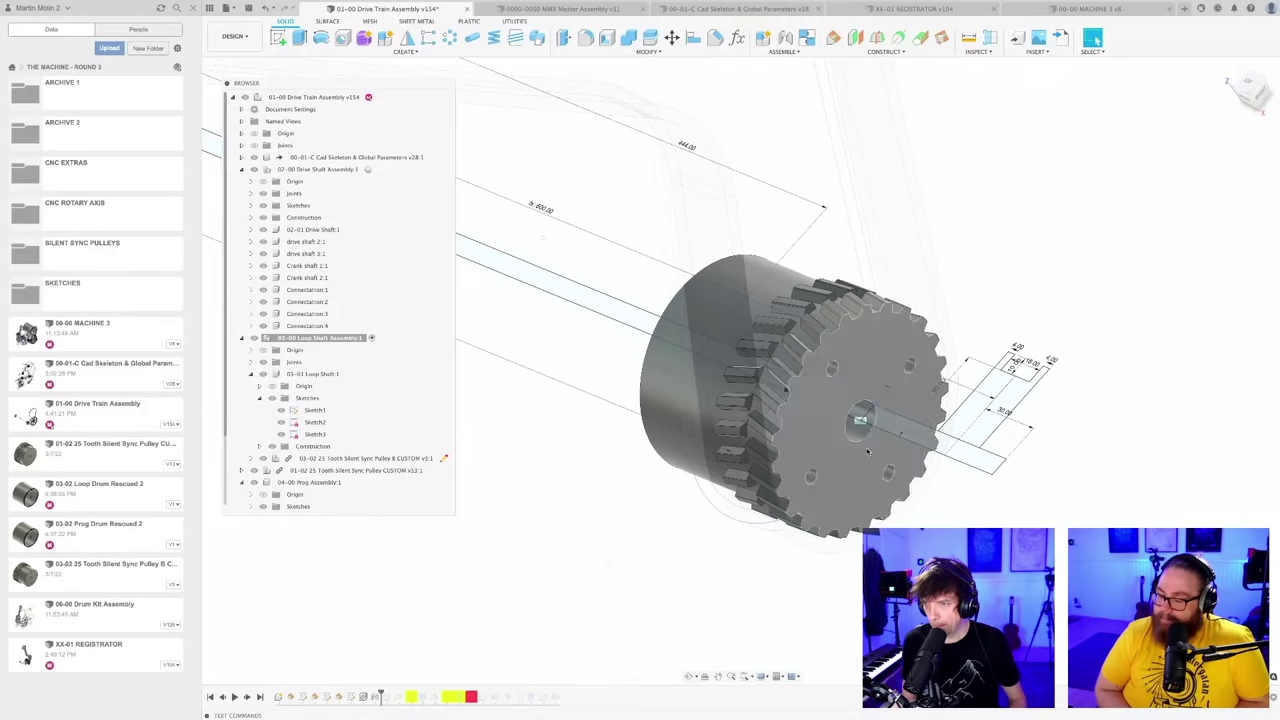
pyautogui.scroll(-8, 855, 460)
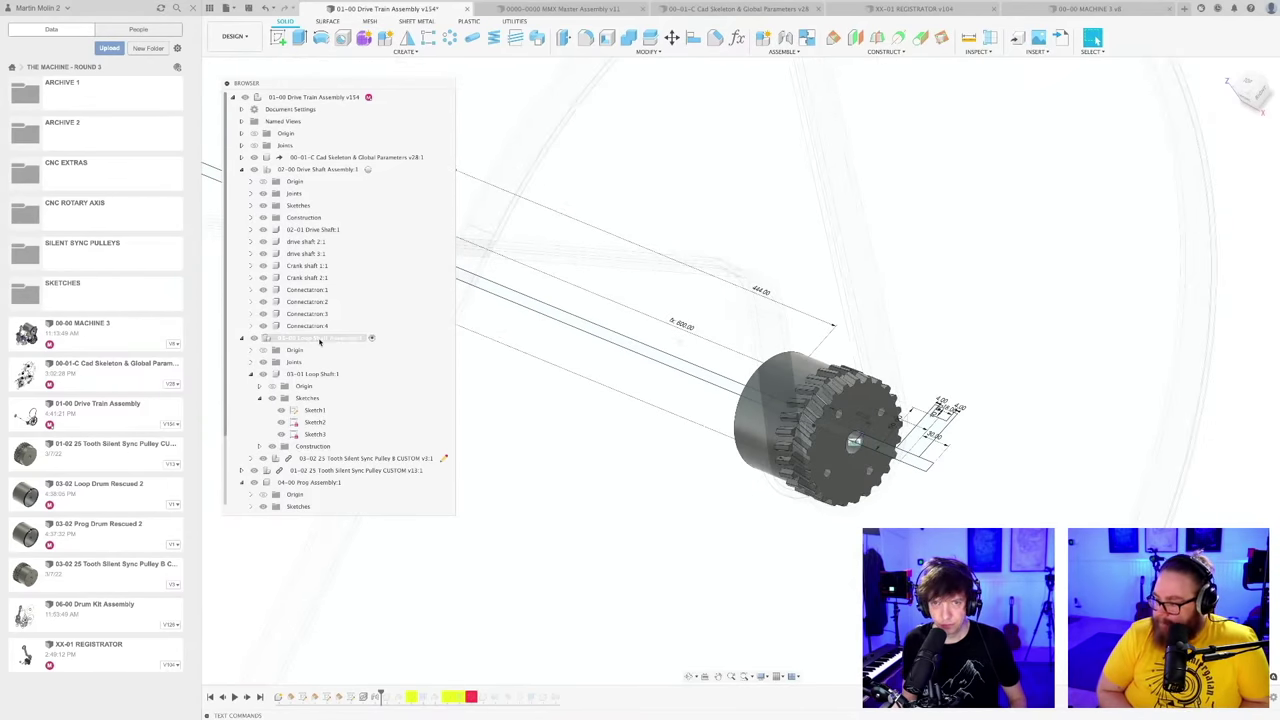
pyautogui.rightClick(318, 338)
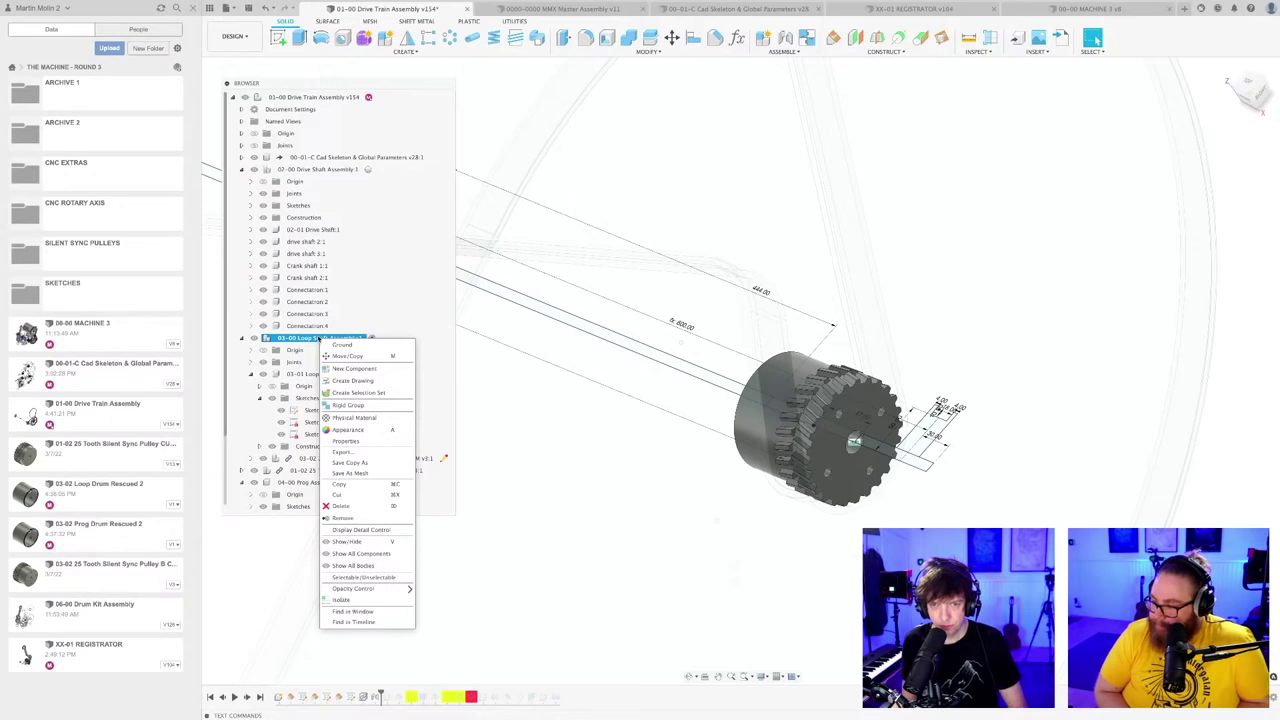
pyautogui.click(342, 600)
pyautogui.click(695, 520)
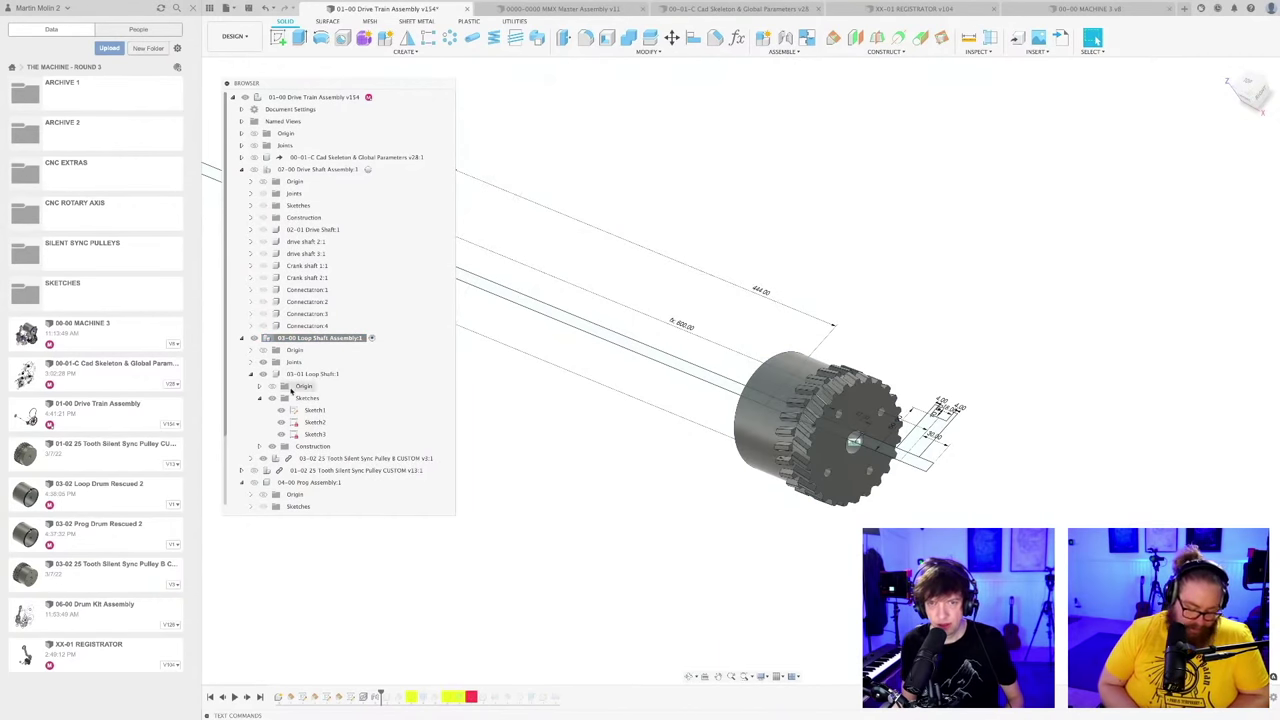
# Step: Hide the 03-02 25 Tooth Silent Sync Pulley B CUSTOM and examine the loop shaft sketches and their dimensions from several angles
pyautogui.click(266, 458)
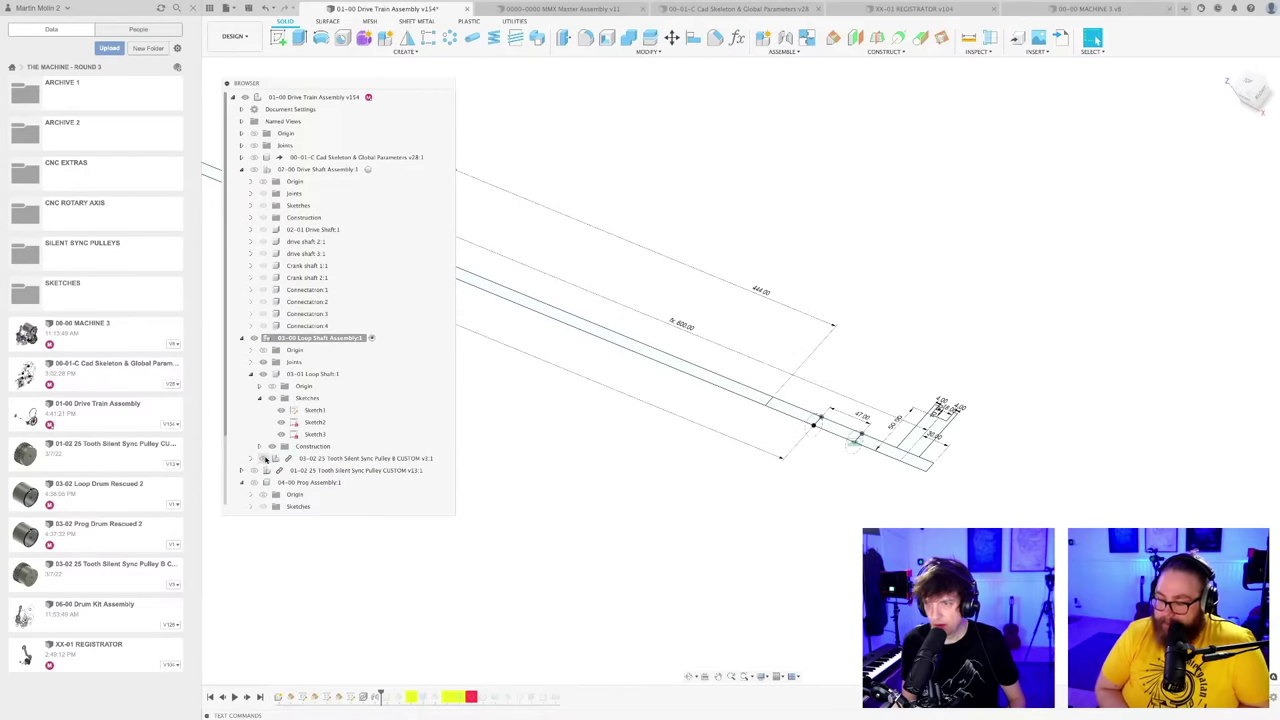
pyautogui.keyDown('shift'); pyautogui.moveTo(738, 517); pyautogui.dragTo(821, 505, button='middle'); pyautogui.keyUp('shift')
pyautogui.scroll(2, 875, 484)
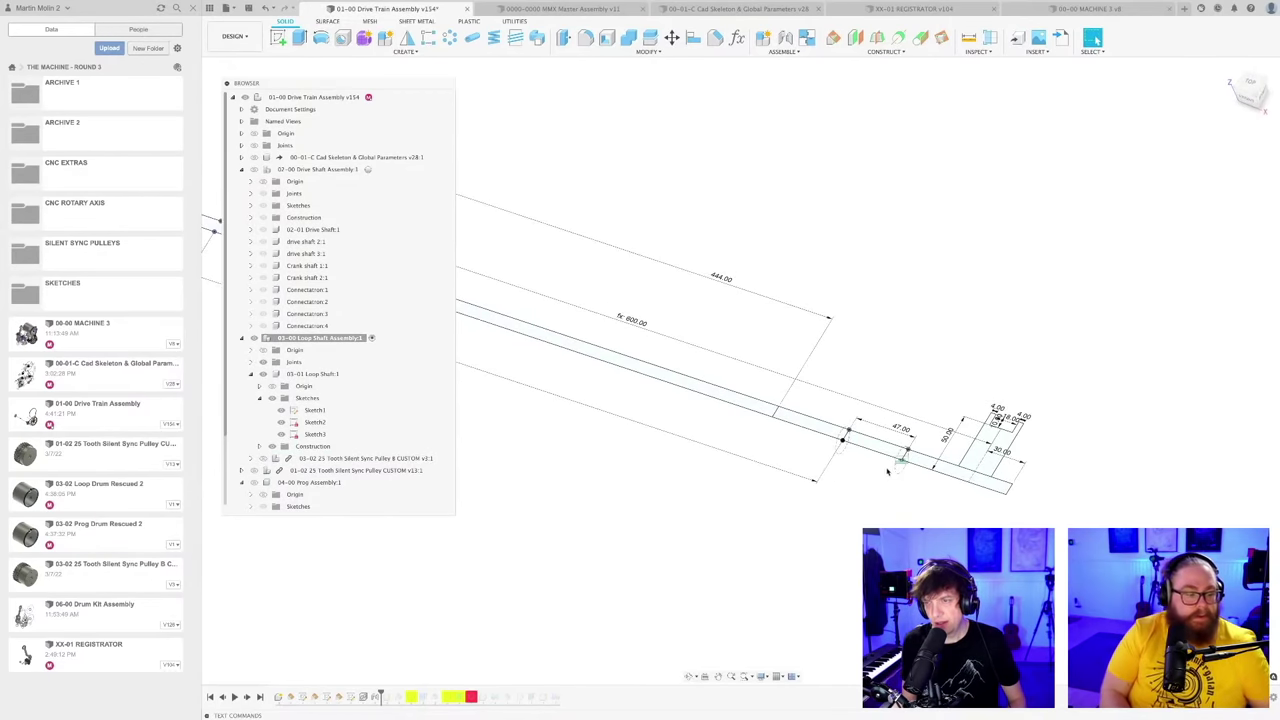
pyautogui.scroll(-3, 887, 471)
pyautogui.keyDown('shift'); pyautogui.moveTo(874, 477); pyautogui.dragTo(866, 497, button='middle'); pyautogui.keyUp('shift')
pyautogui.scroll(3, 815, 461)
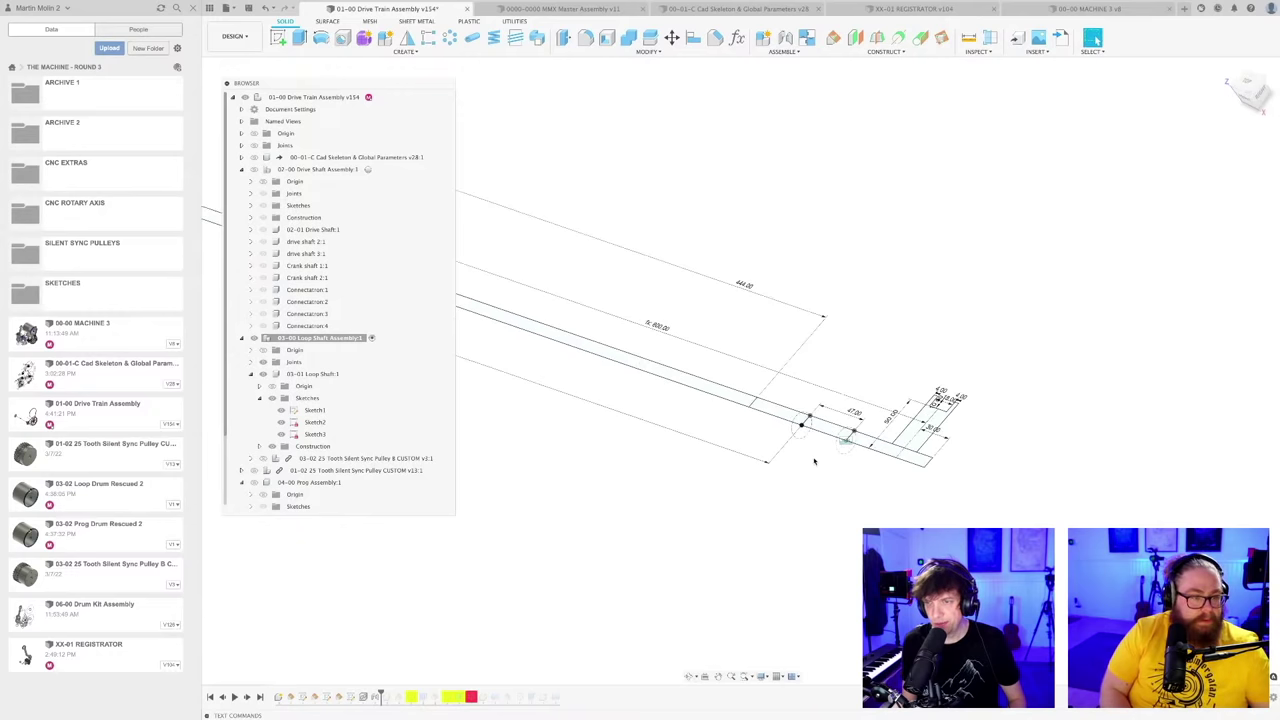
pyautogui.scroll(2, 797, 429)
pyautogui.scroll(3, 794, 455)
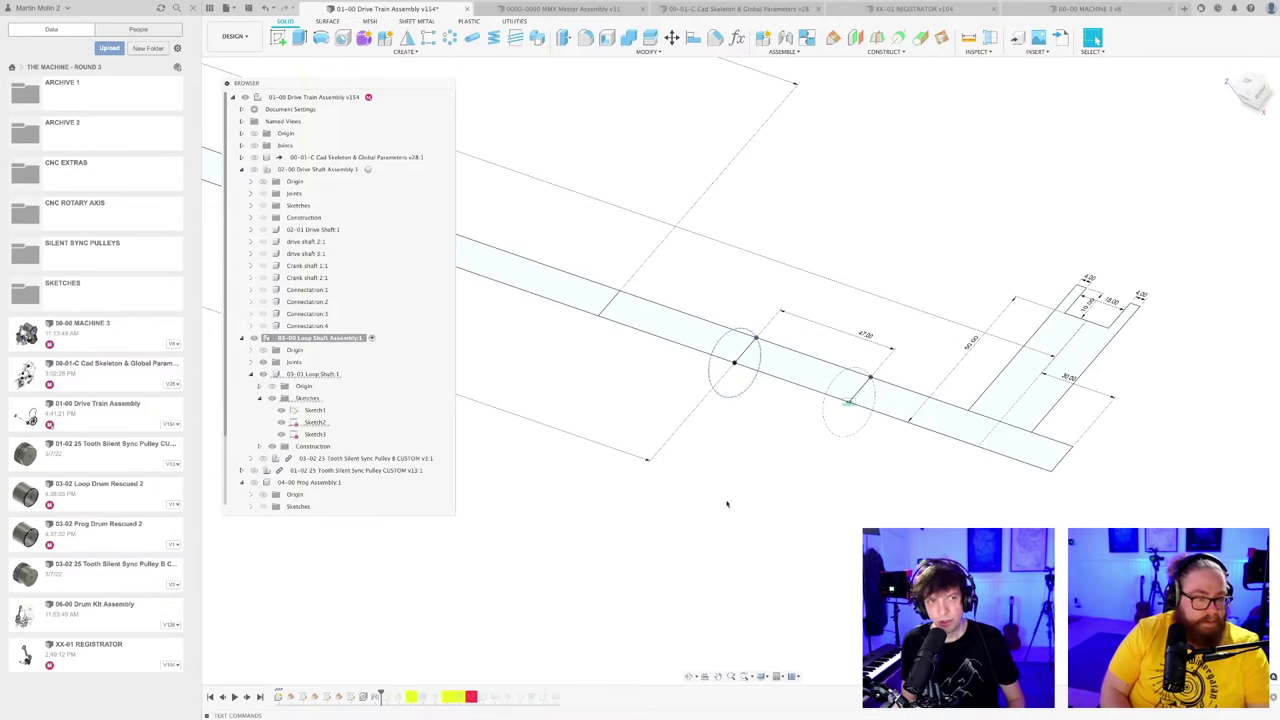
pyautogui.scroll(-6, 734, 497)
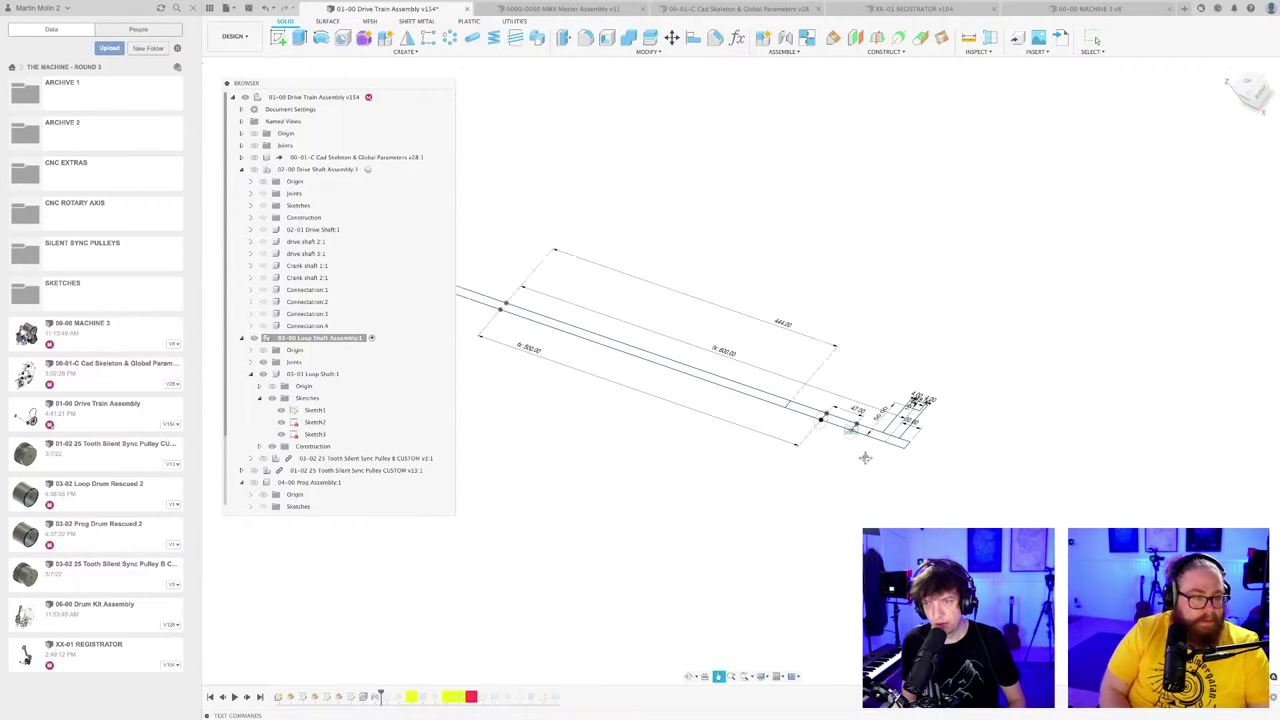
pyautogui.keyDown('shift'); pyautogui.moveTo(901, 472); pyautogui.dragTo(978, 493, button='middle'); pyautogui.keyUp('shift')
pyautogui.moveTo(939, 383)
pyautogui.mouseDown(button='middle')
pyautogui.moveTo(847, 442)
pyautogui.moveTo(817, 442)
pyautogui.mouseUp(button='middle')
pyautogui.scroll(3, 817, 442)
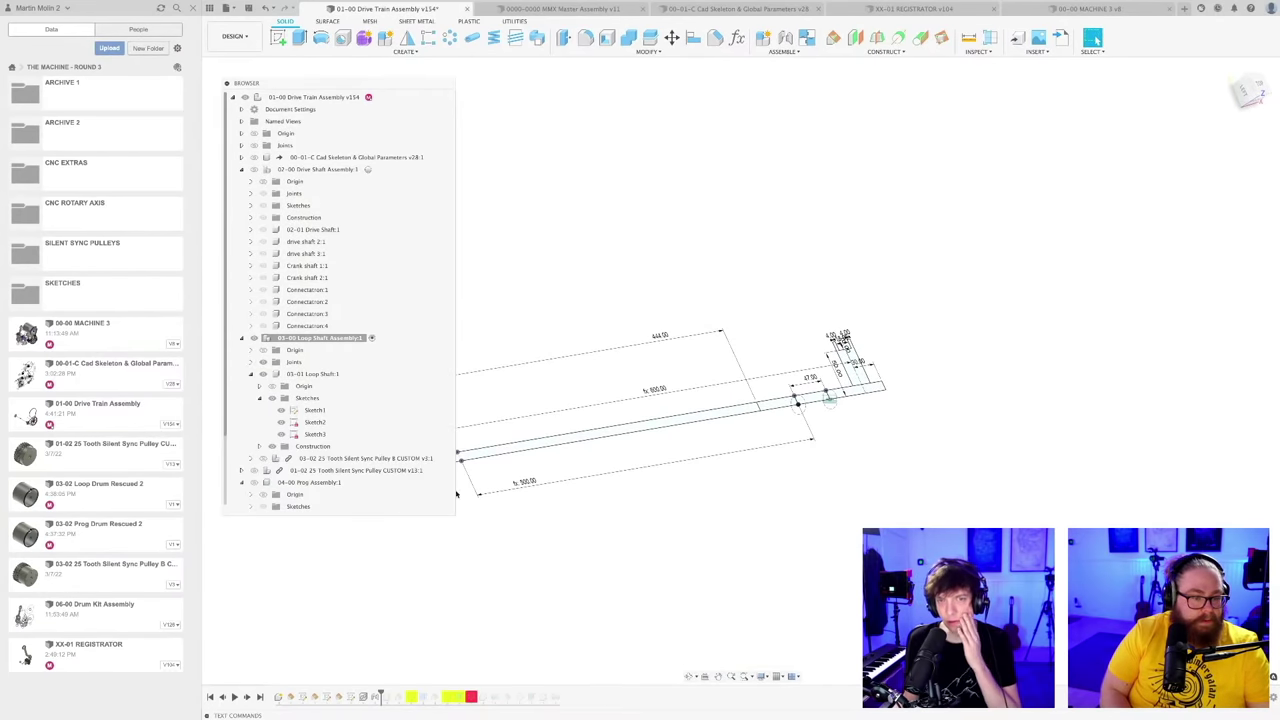
# Step: Show the 25-tooth pulley on the shaft again and check the expression behind the 500 mm sketch dimension without changing it
pyautogui.click(264, 458)
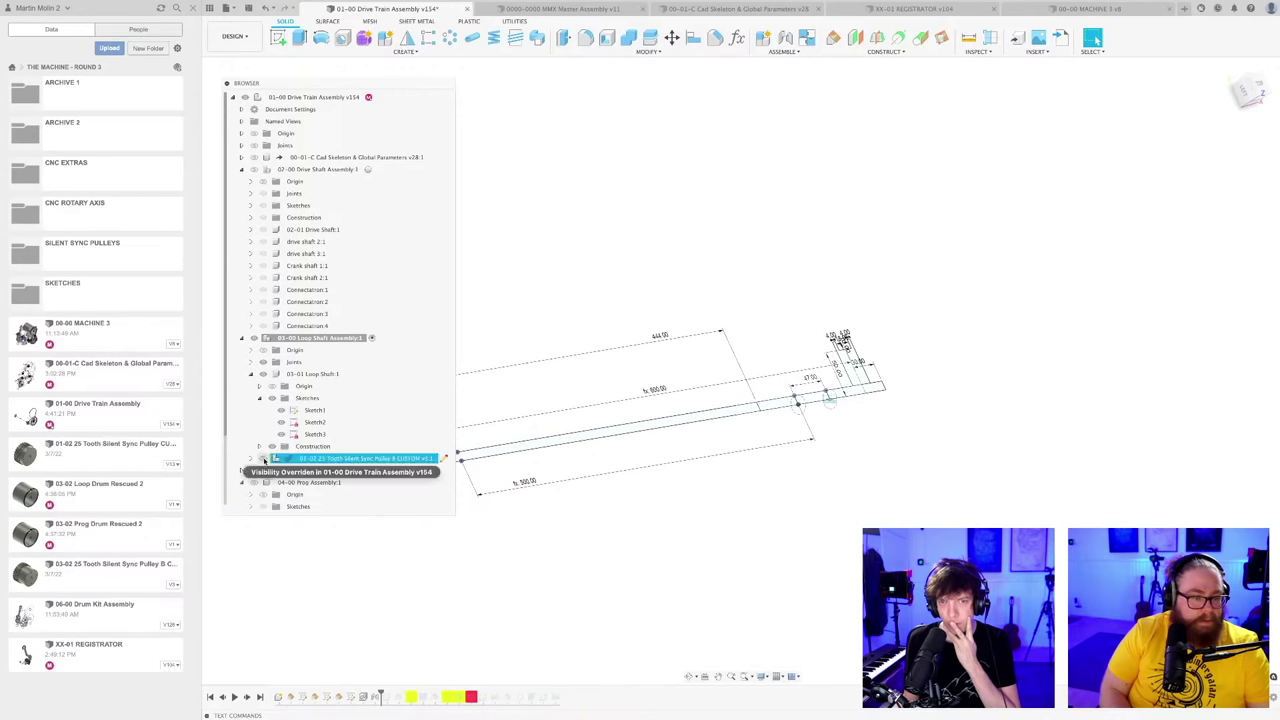
pyautogui.moveTo(811, 527)
pyautogui.keyDown('shift'); pyautogui.mouseDown(button='middle')
pyautogui.moveTo(797, 540)
pyautogui.moveTo(746, 537)
pyautogui.moveTo(829, 517)
pyautogui.mouseUp(button='middle'); pyautogui.keyUp('shift')
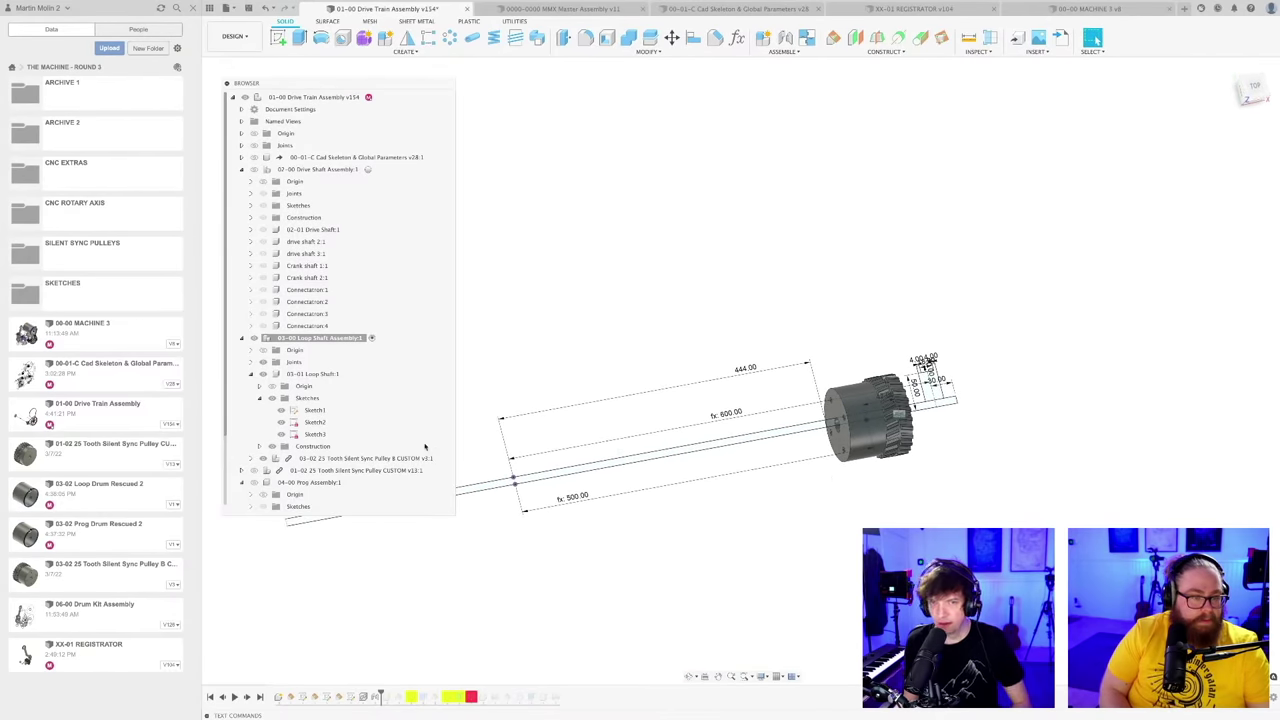
pyautogui.doubleClick(578, 499)
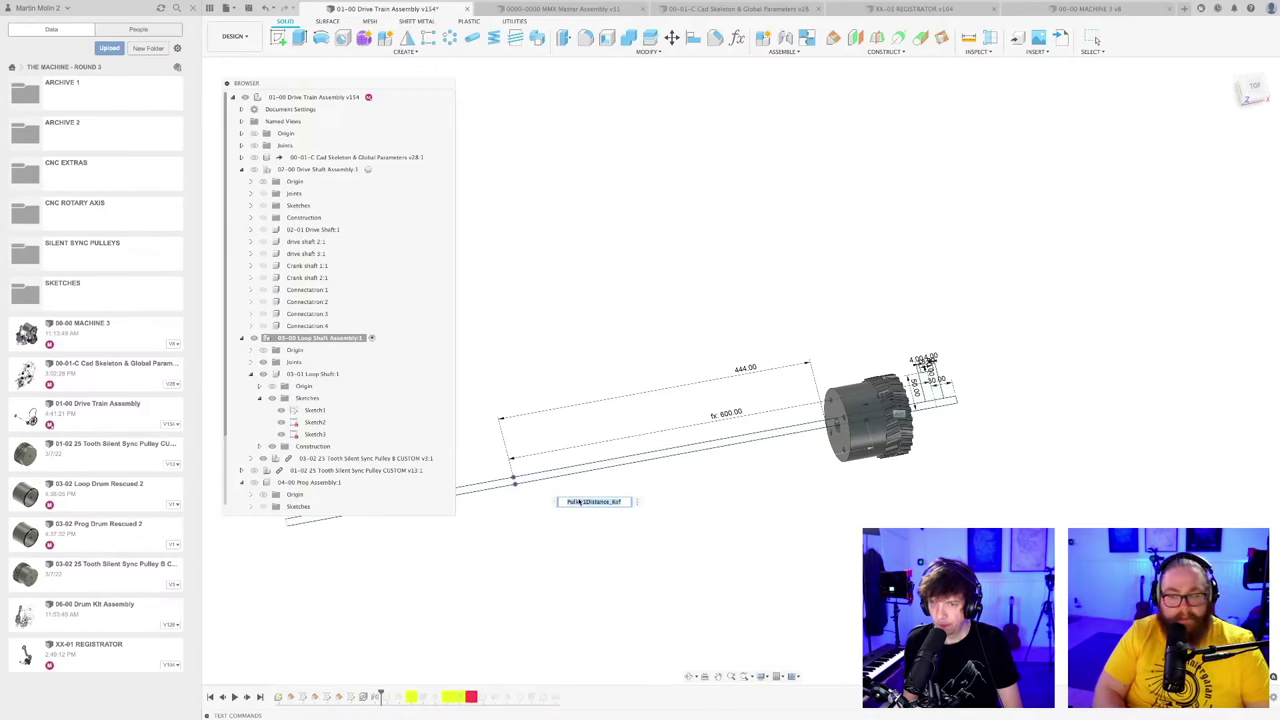
pyautogui.press('Escape')
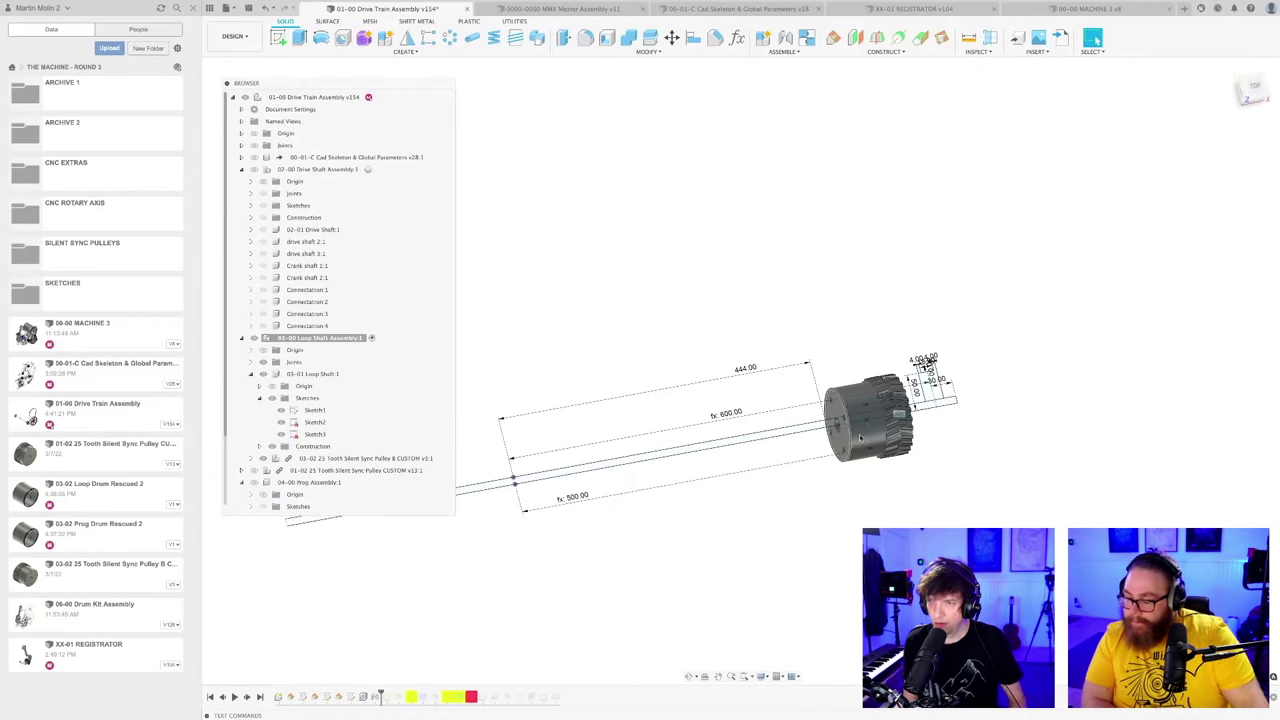
pyautogui.scroll(2, 843, 414)
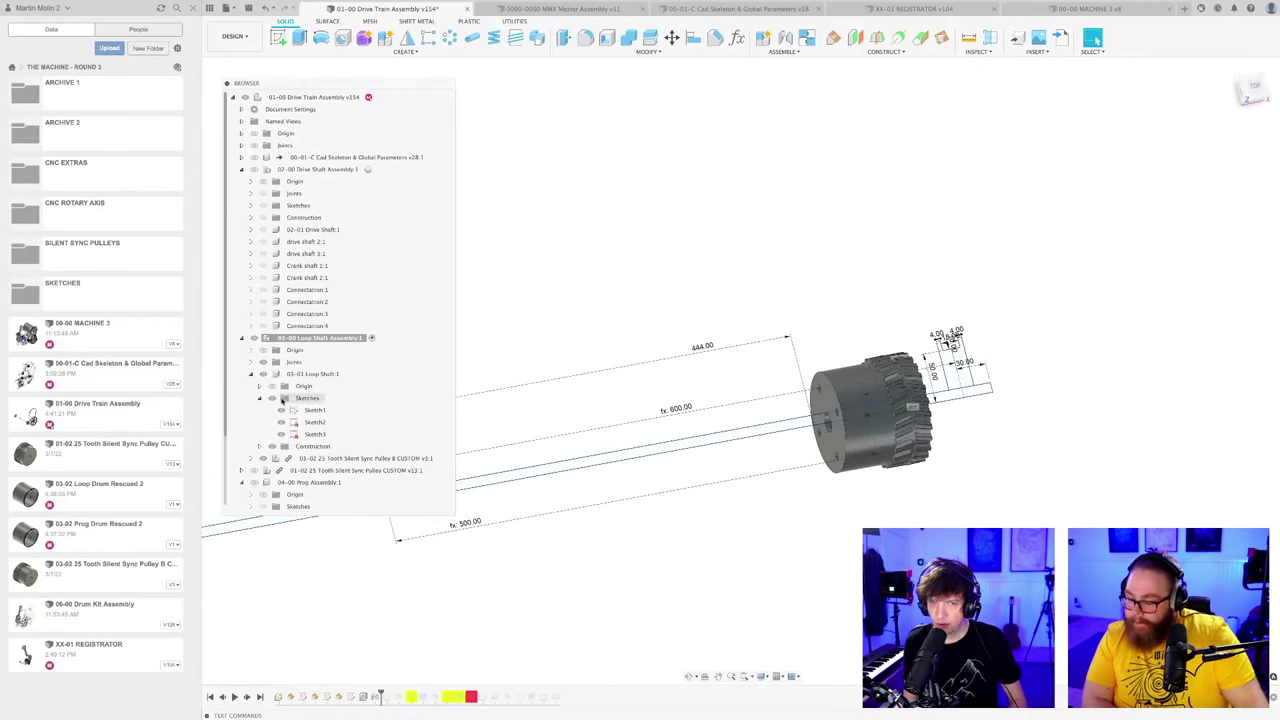
pyautogui.scroll(-3, 840, 515)
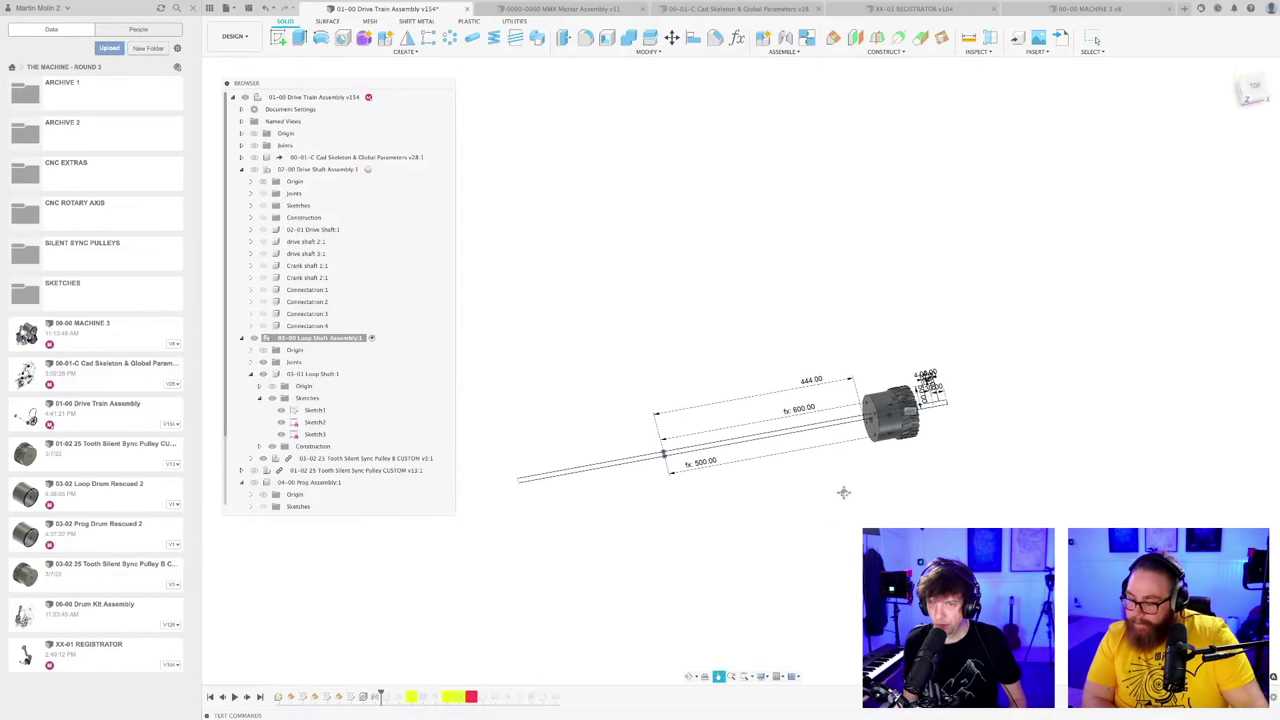
# Step: Hide the 03-02 25 Tooth Silent Sync Pulley B CUSTOM again, leaving the loop shaft sketches in view
pyautogui.click(263, 458)
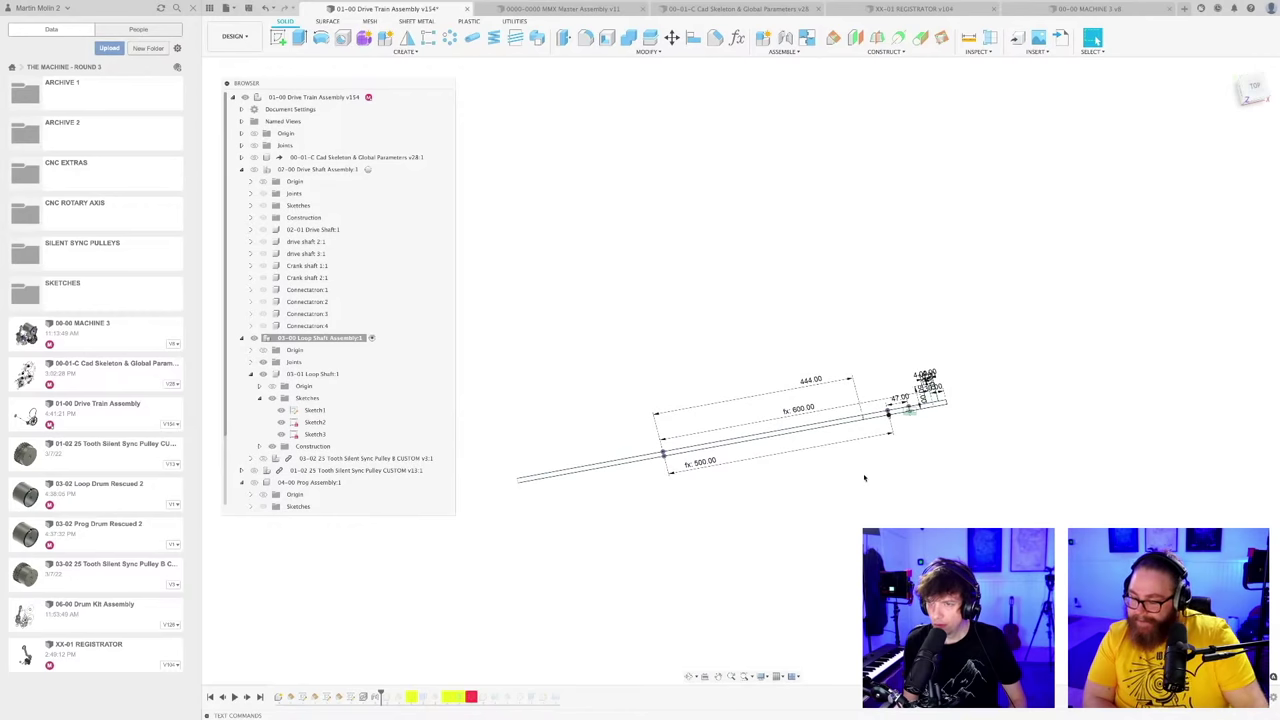
pyautogui.moveTo(865, 478)
pyautogui.keyDown('shift'); pyautogui.mouseDown(button='middle')
pyautogui.moveTo(877, 460)
pyautogui.moveTo(846, 477)
pyautogui.moveTo(871, 469)
pyautogui.mouseUp(button='middle'); pyautogui.keyUp('shift')
pyautogui.scroll(5, 876, 444)
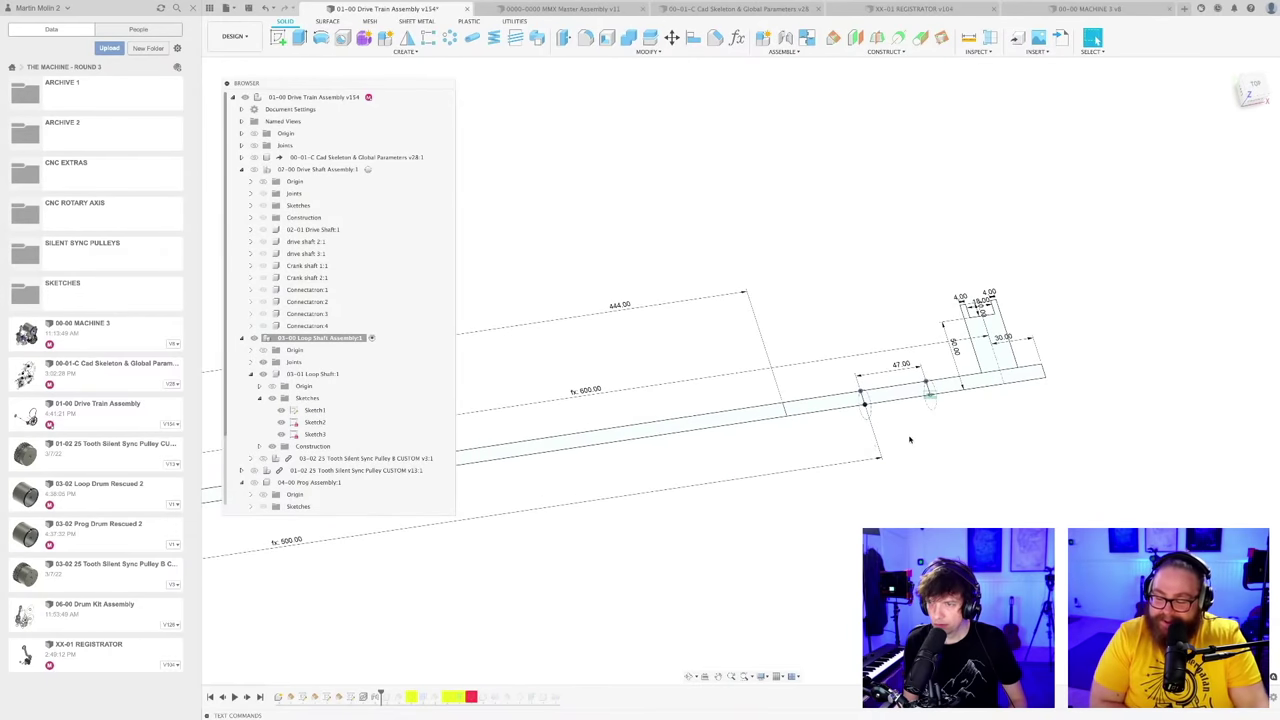
pyautogui.scroll(-5, 905, 439)
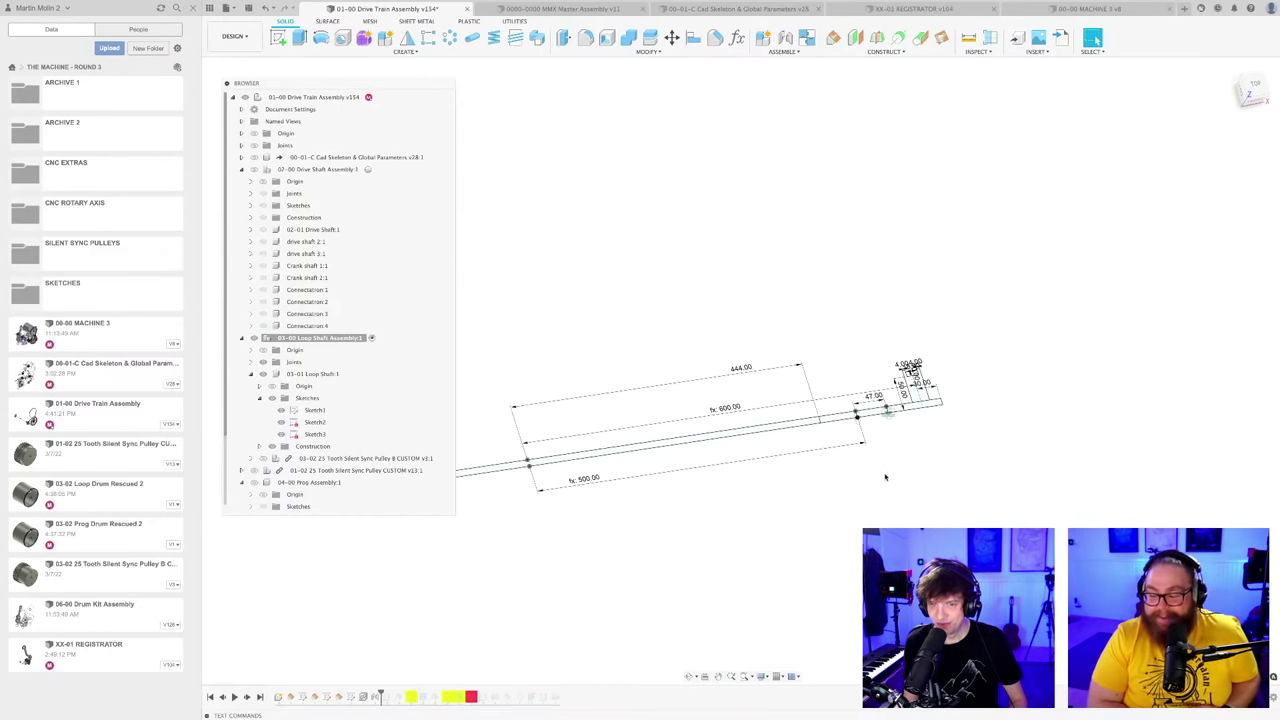
pyautogui.moveTo(885, 477); pyautogui.dragTo(894, 464, button='middle')
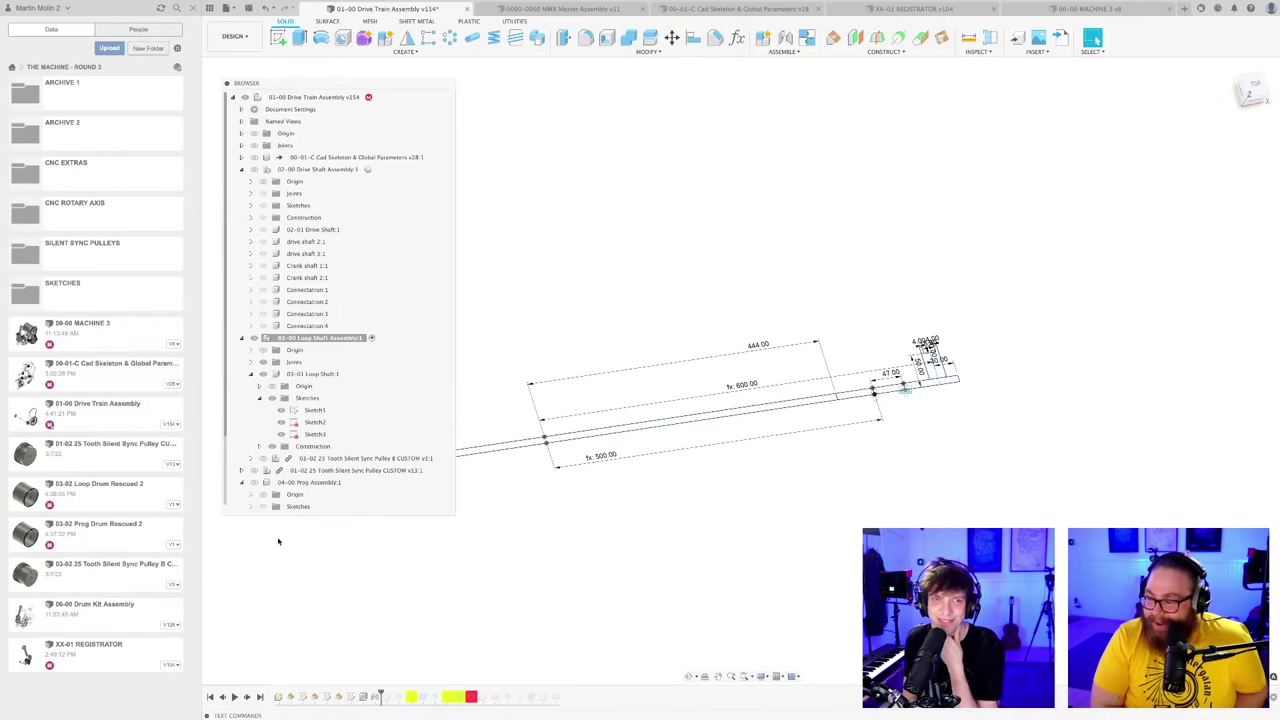
# Step: Insert the 03-02 Loop Drum Rescued 2 design into the active Loop Shaft Assembly without moving it from its default position
pyautogui.rightClick(91, 500)
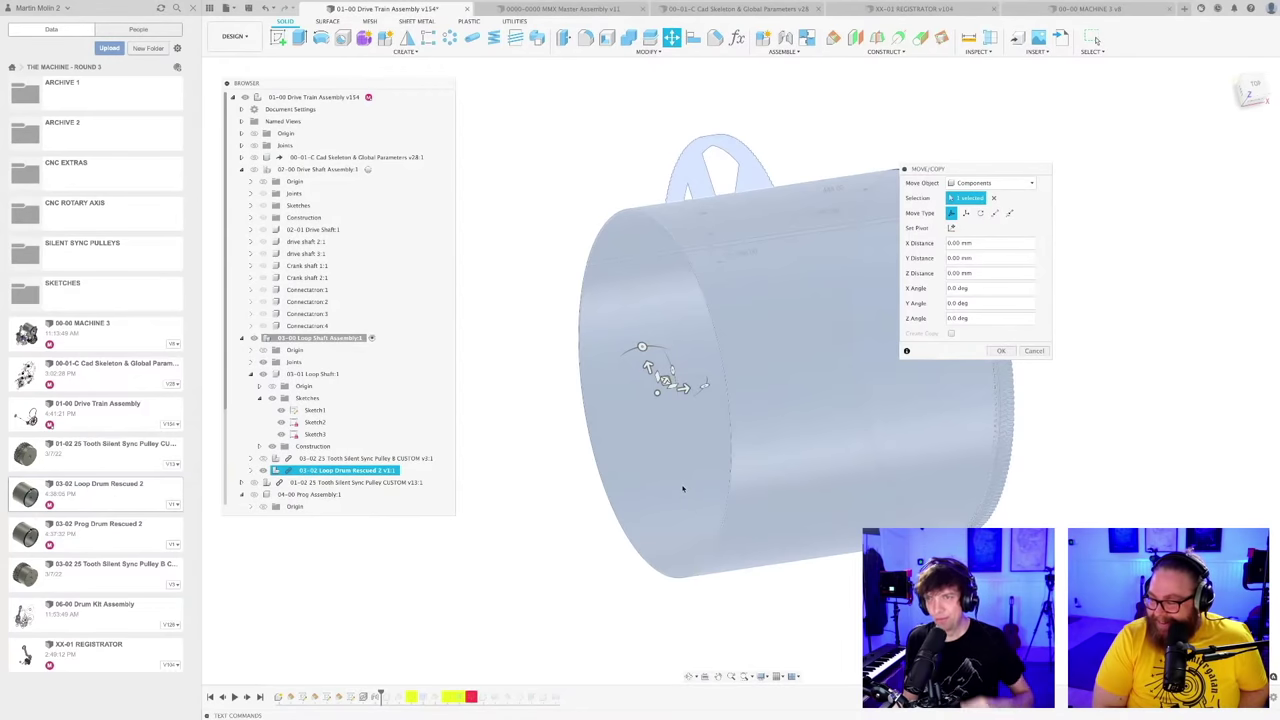
pyautogui.scroll(-2, 683, 488)
pyautogui.keyDown('shift'); pyautogui.moveTo(720, 523); pyautogui.dragTo(633, 521, button='middle'); pyautogui.keyUp('shift')
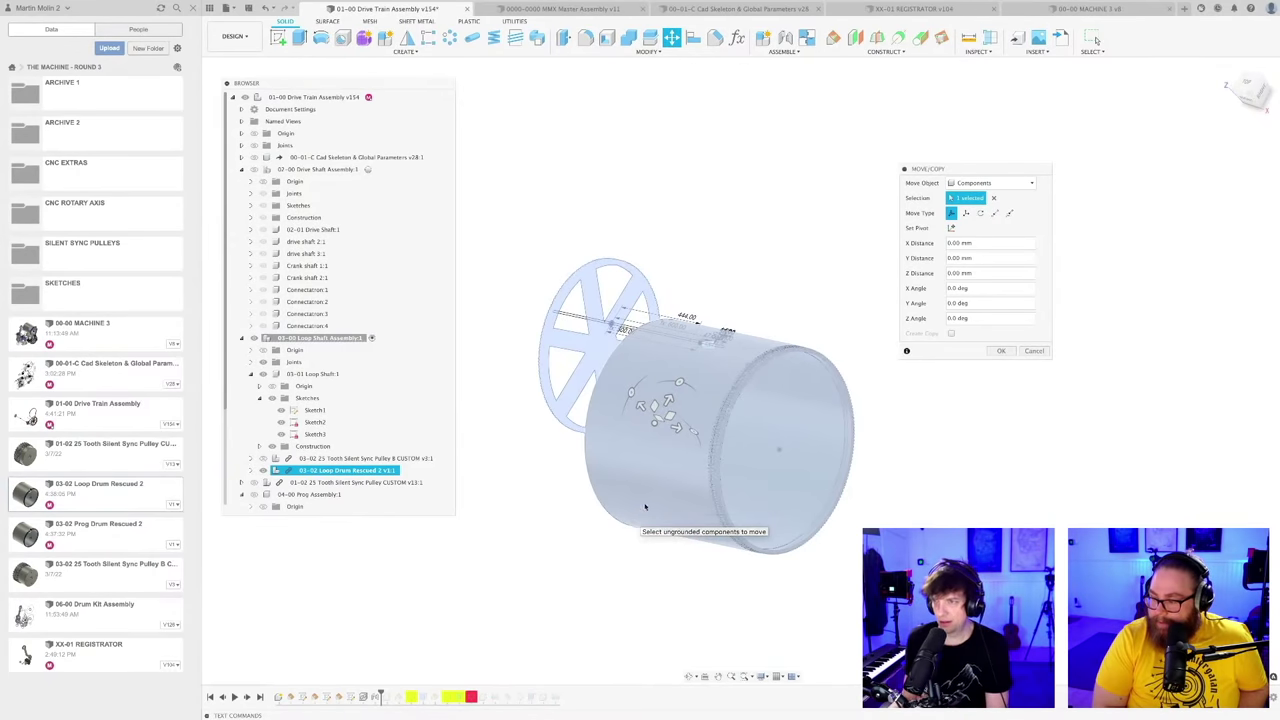
pyautogui.click(1040, 351)
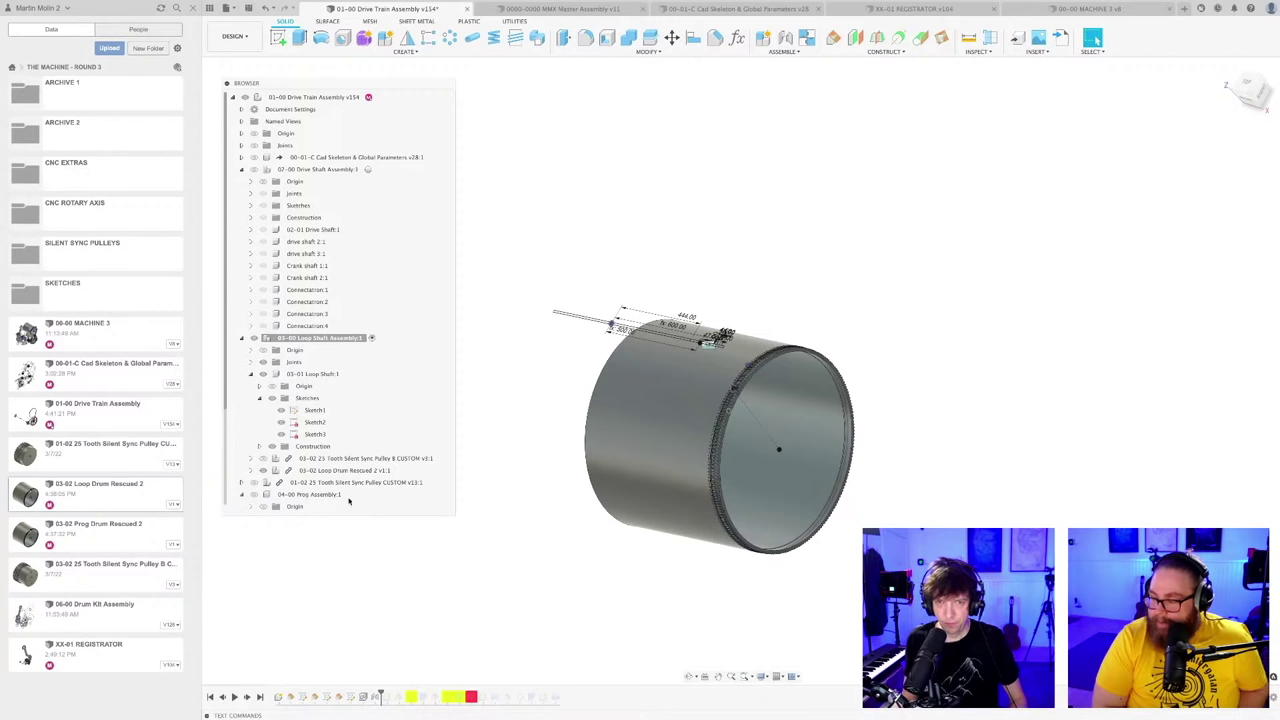
# Step: Expand the inserted 03-02 Loop Drum Rescued 2 and check which of its nested components is the hidden spoked wheel
pyautogui.click(345, 470)
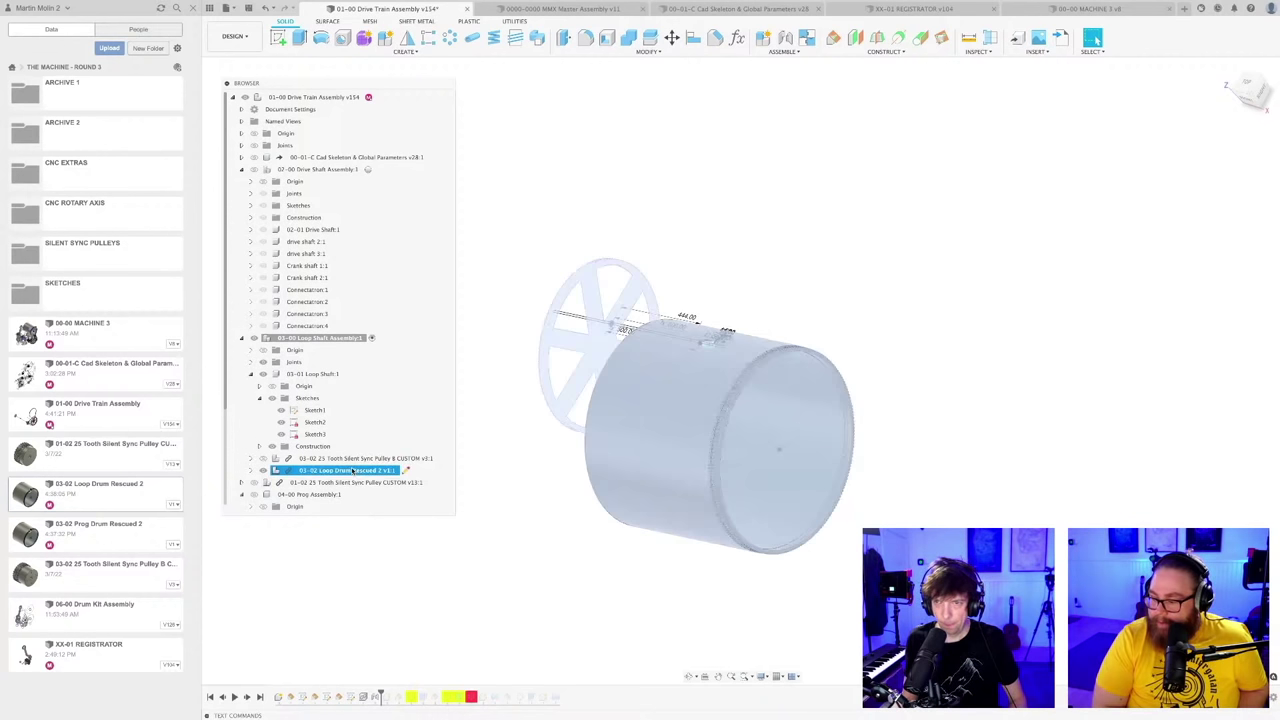
pyautogui.click(505, 530)
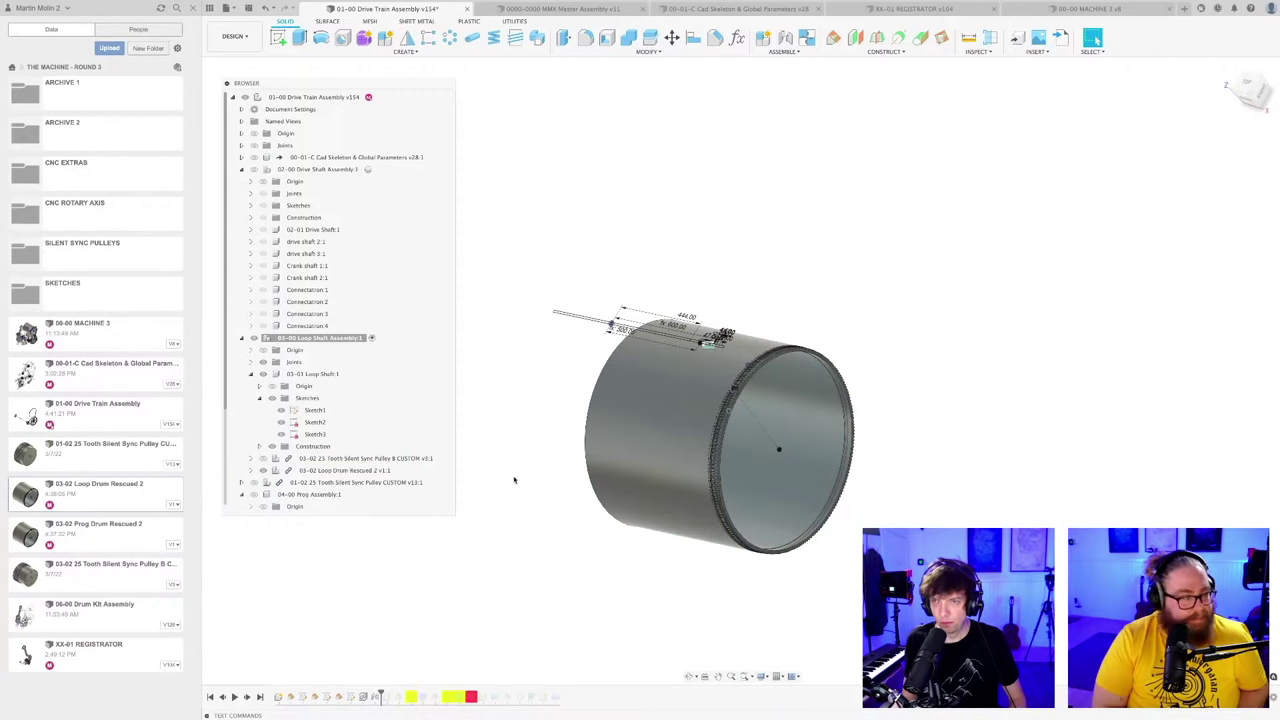
pyautogui.click(300, 470)
pyautogui.click(251, 470)
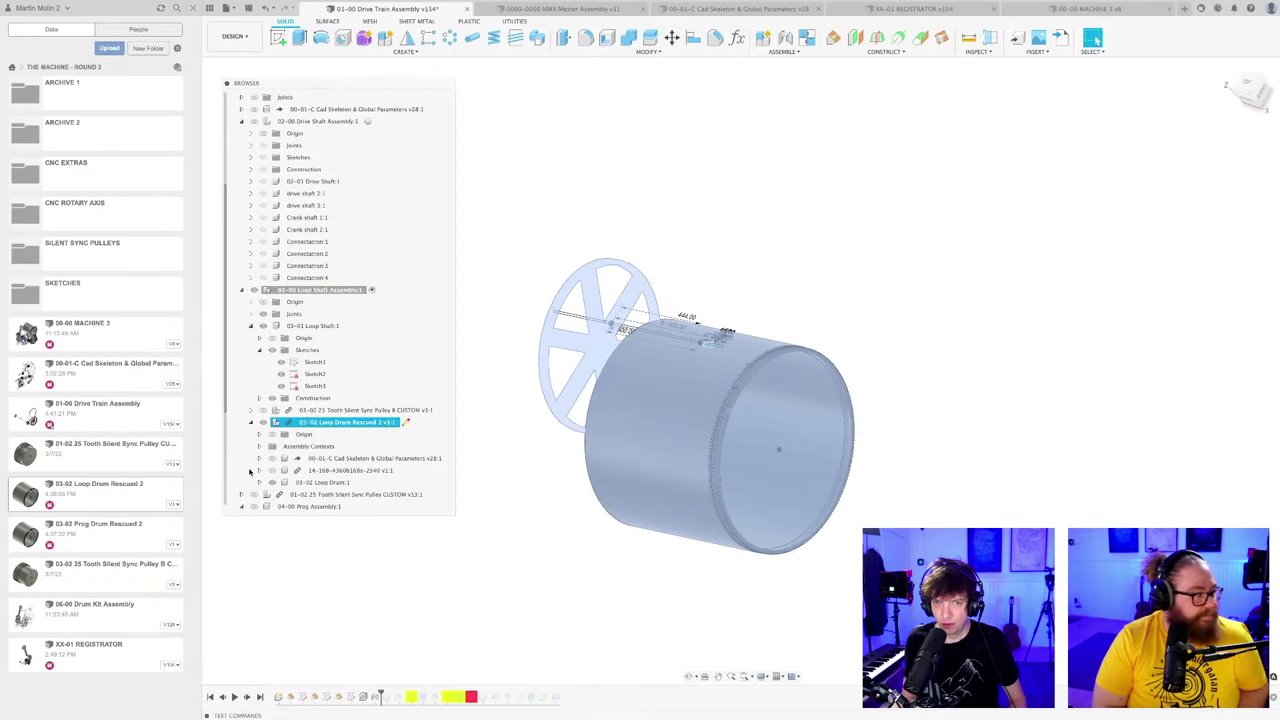
pyautogui.click(342, 470)
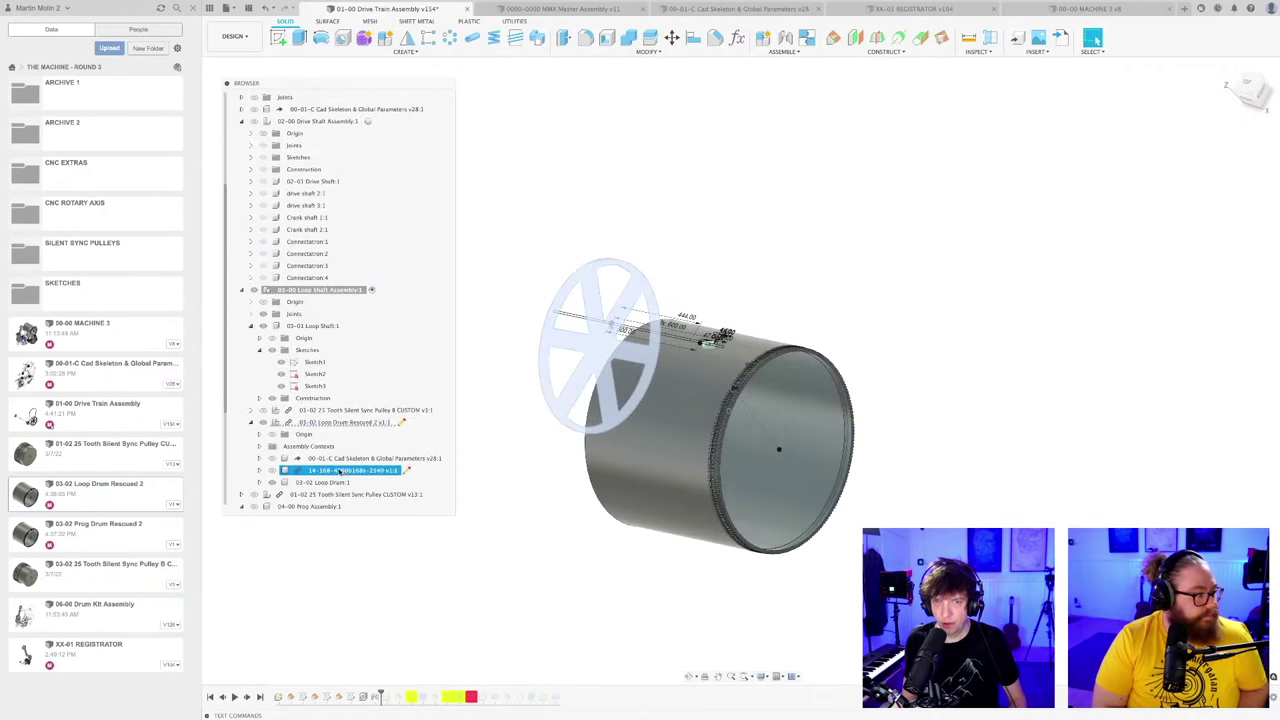
pyautogui.click(535, 535)
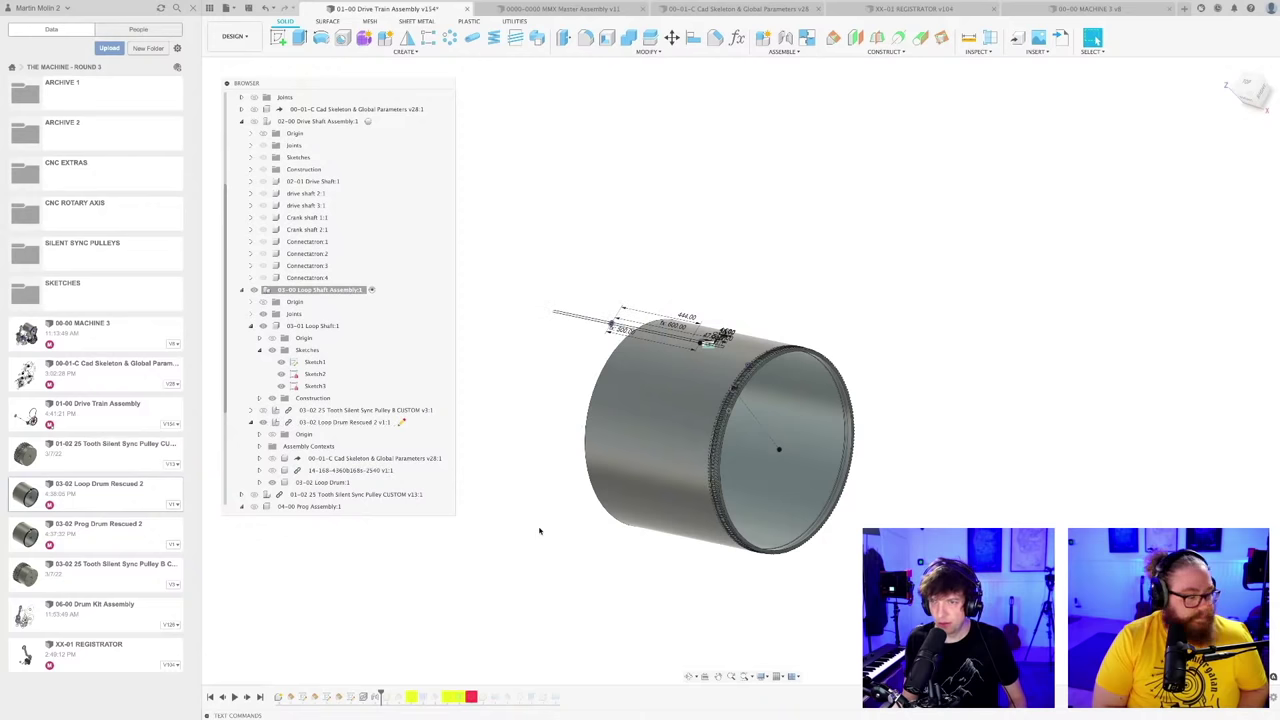
pyautogui.scroll(-2, 539, 531)
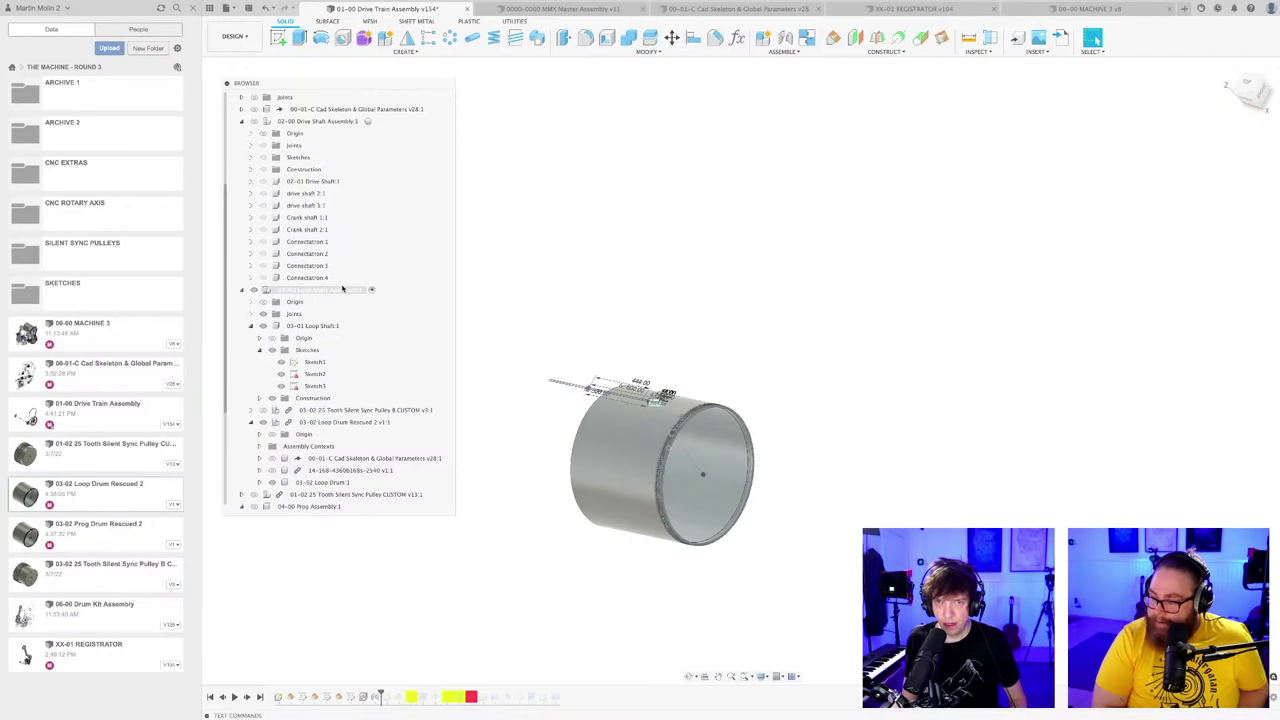
# Step: Start a joint with the circular rim edge at the rescued loop drum's toothed end as the first component's origin
pyautogui.moveTo(561, 552)
pyautogui.keyDown('shift'); pyautogui.mouseDown(button='middle')
pyautogui.moveTo(574, 540)
pyautogui.moveTo(559, 540)
pyautogui.mouseUp(button='middle'); pyautogui.keyUp('shift')
pyautogui.click(785, 38)
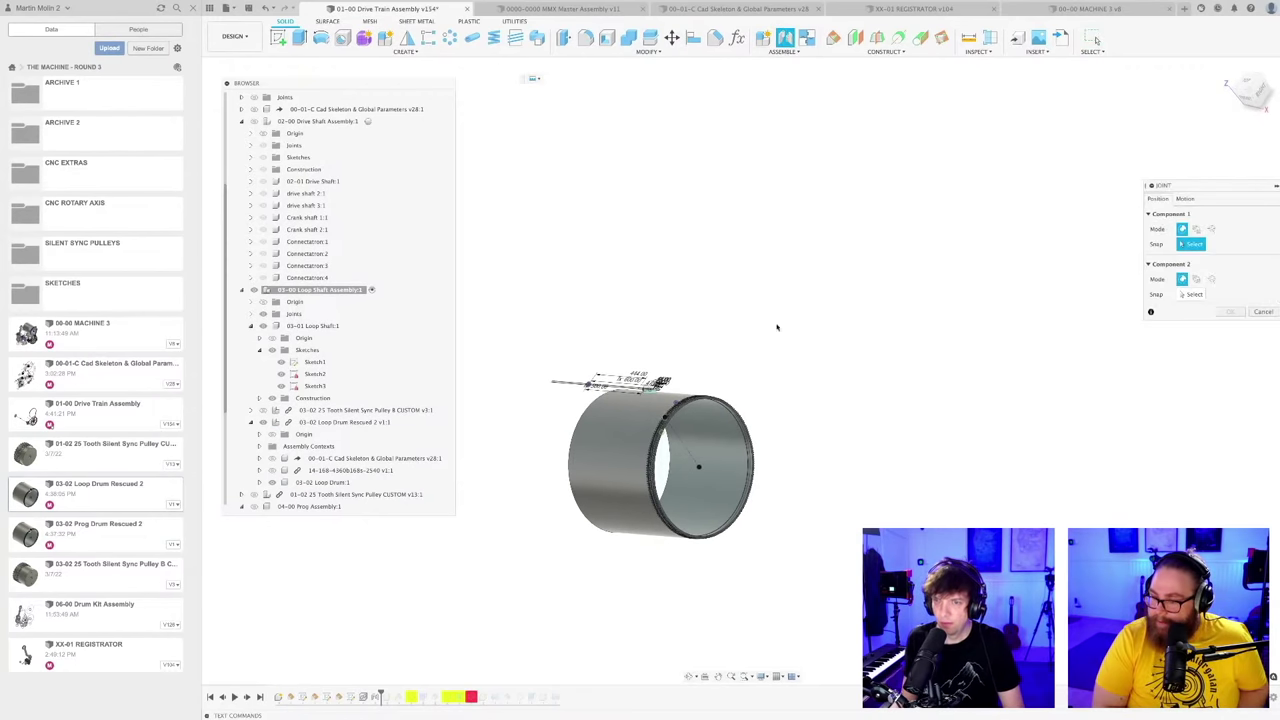
pyautogui.scroll(6, 777, 326)
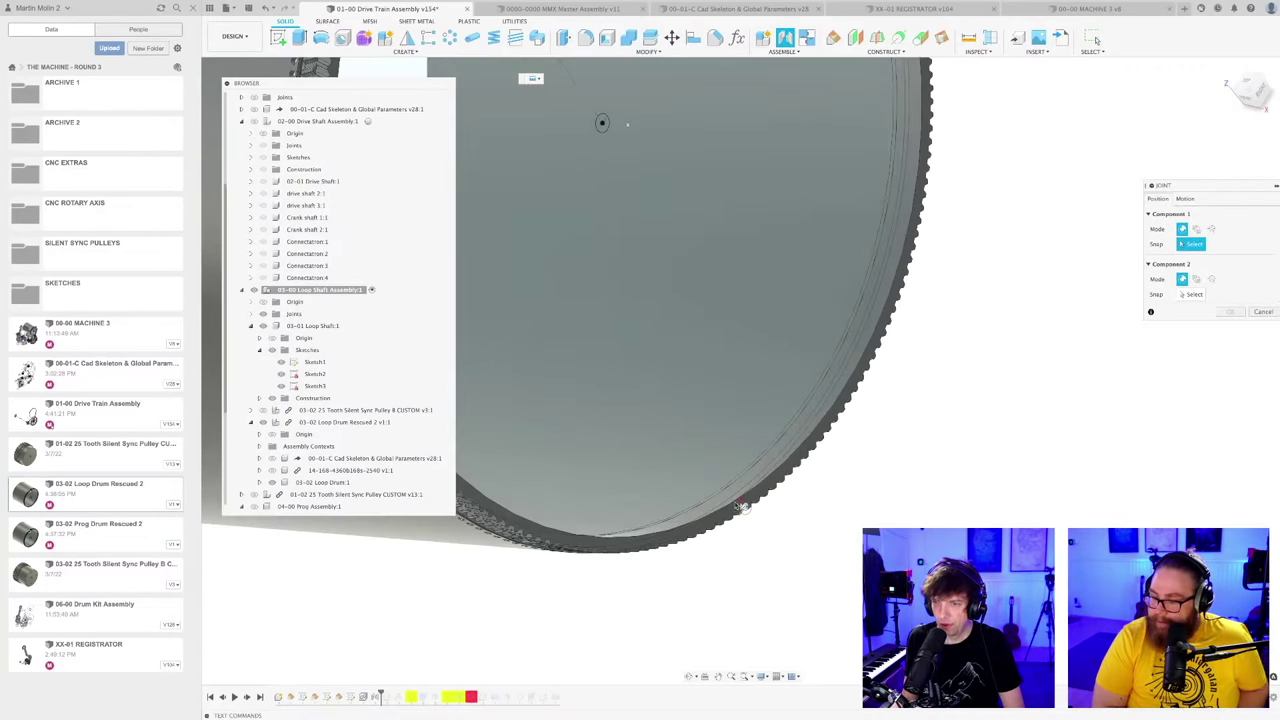
pyautogui.scroll(3, 745, 500)
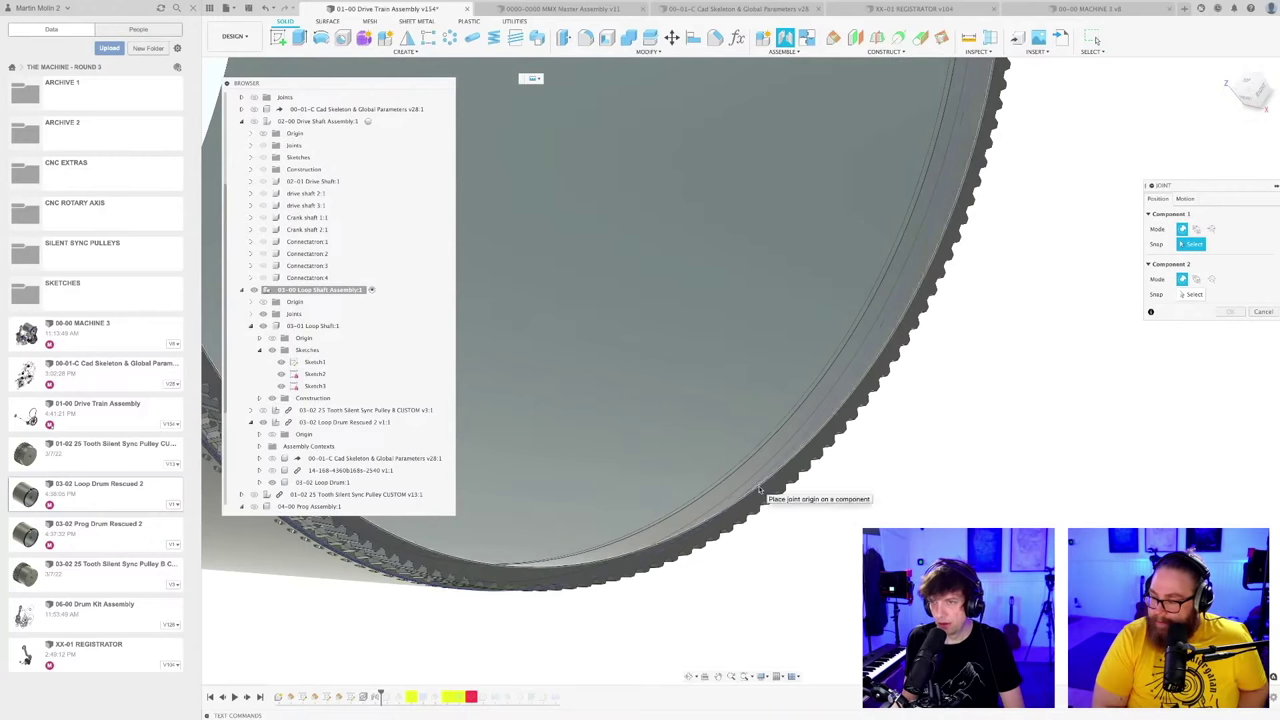
pyautogui.click(759, 489)
# Step: Joint the loop drum to the end point in the 03-01 Loop Shaft sketch with zero angle and offsets
pyautogui.scroll(-7, 758, 490)
pyautogui.moveTo(757, 490)
pyautogui.keyDown('shift'); pyautogui.mouseDown(button='middle')
pyautogui.moveTo(771, 433)
pyautogui.moveTo(786, 434)
pyautogui.moveTo(769, 209)
pyautogui.mouseUp(button='middle'); pyautogui.keyUp('shift')
pyautogui.scroll(5, 709, 229)
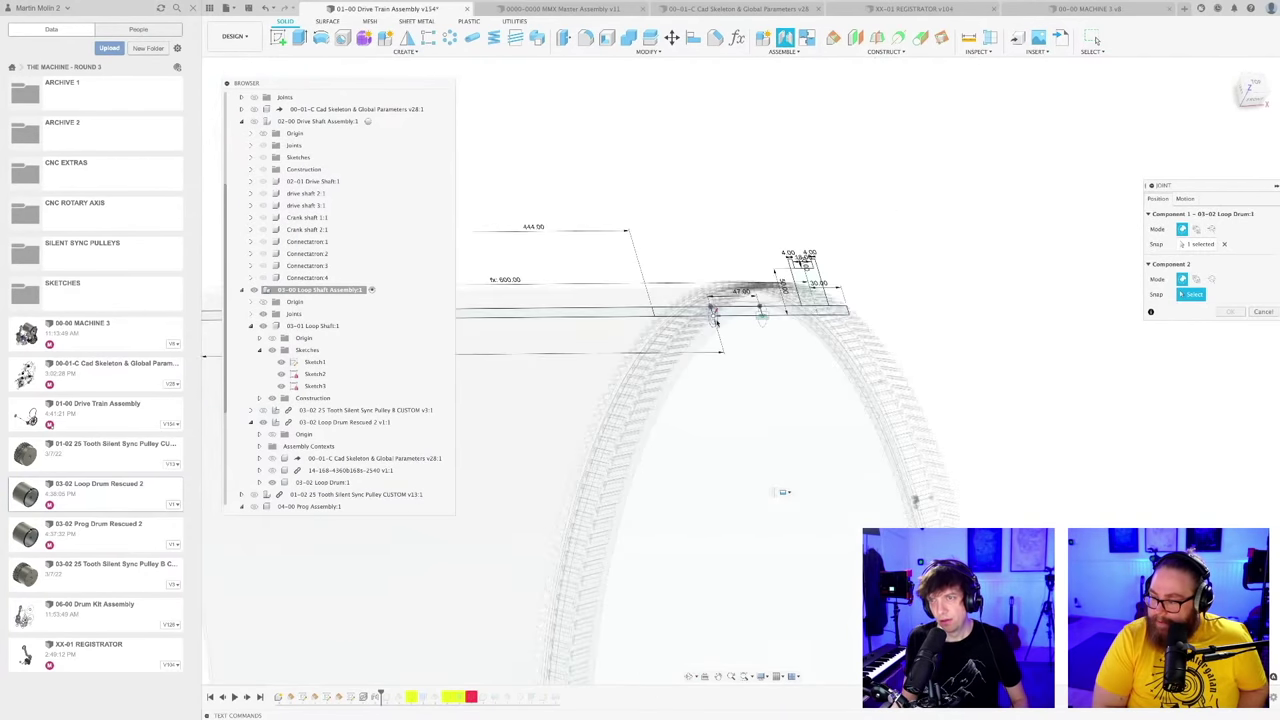
pyautogui.scroll(5, 716, 322)
pyautogui.moveTo(716, 322); pyautogui.dragTo(726, 228, button='middle')
pyautogui.click(725, 227)
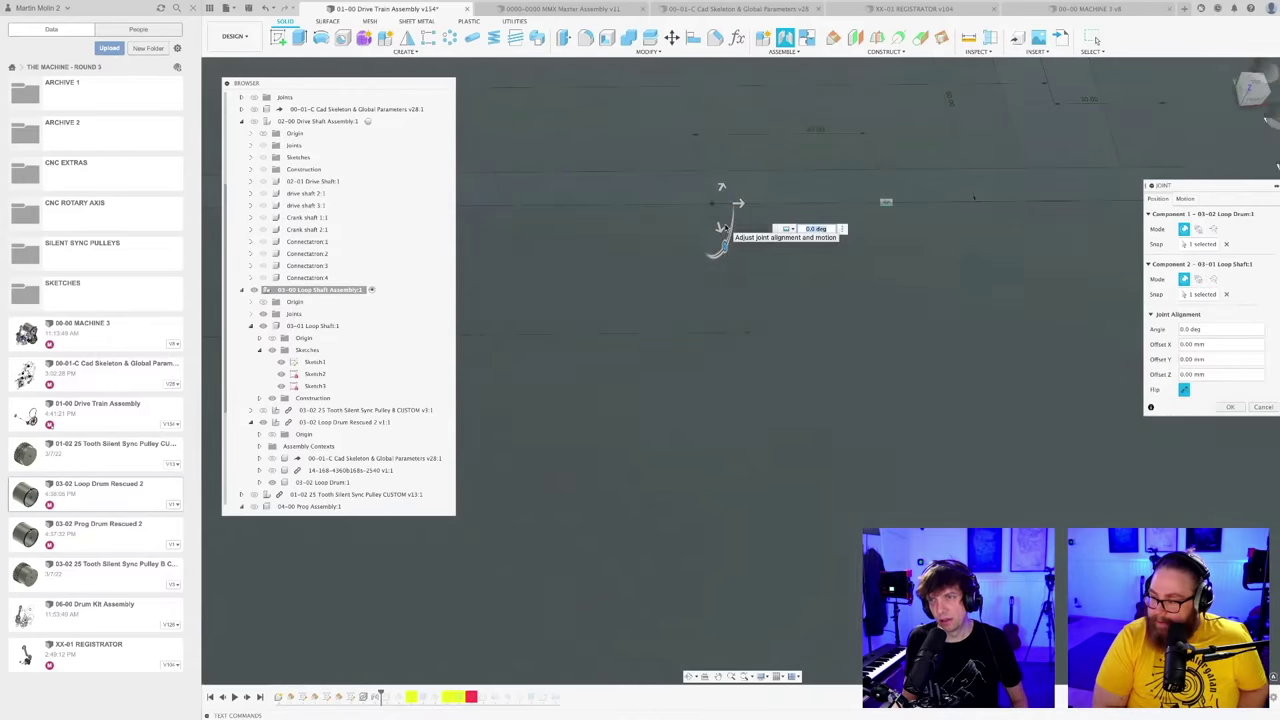
pyautogui.scroll(-8, 704, 410)
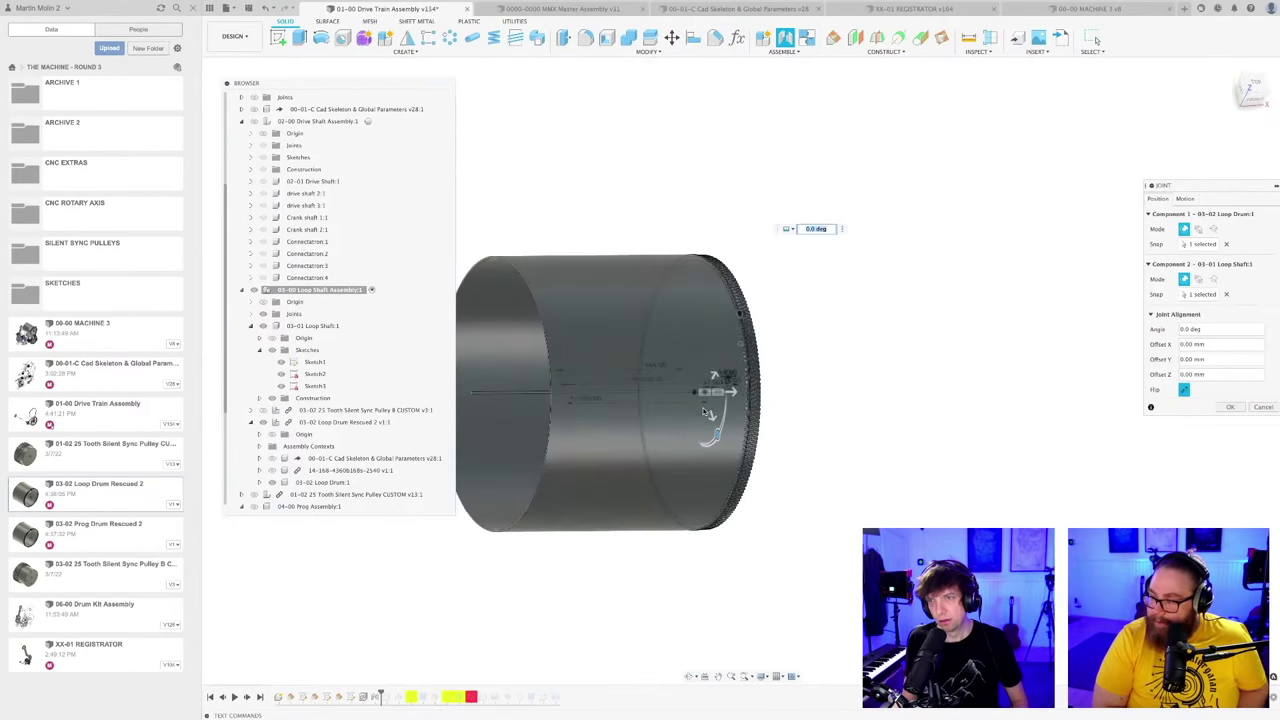
pyautogui.keyDown('shift'); pyautogui.moveTo(704, 411); pyautogui.dragTo(694, 502, button='middle'); pyautogui.keyUp('shift')
pyautogui.scroll(-2, 798, 462)
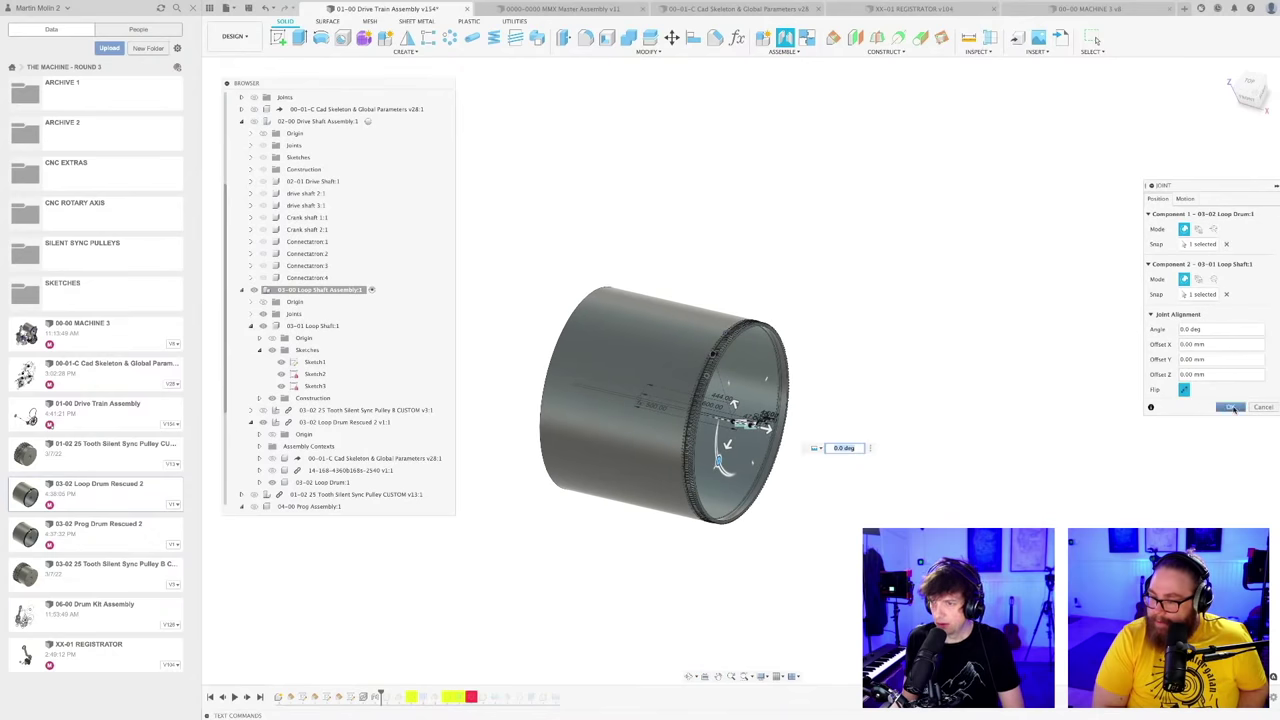
pyautogui.click(1231, 407)
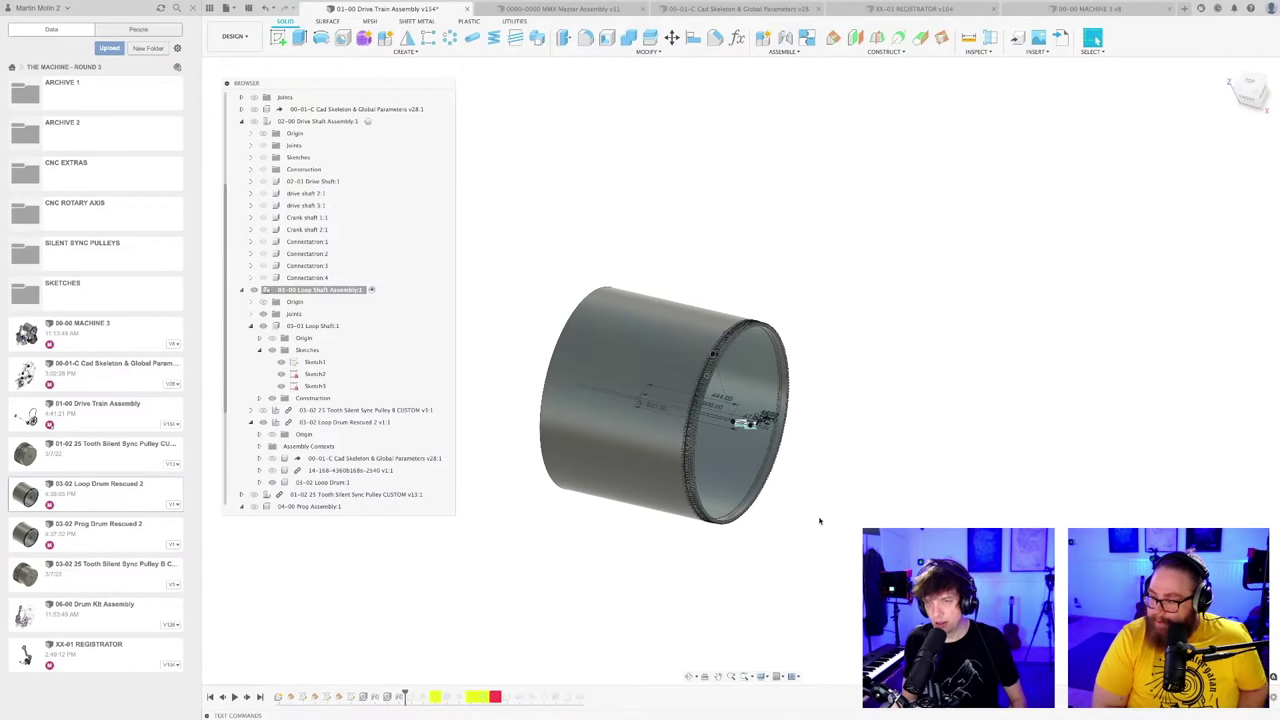
# Step: Save a new version of the 01-00 Drive Train Assembly containing the jointed loop drum
pyautogui.keyDown('shift'); pyautogui.moveTo(819, 521); pyautogui.dragTo(765, 442, button='middle'); pyautogui.keyUp('shift')
pyautogui.press('super+s')
pyautogui.press('Return')
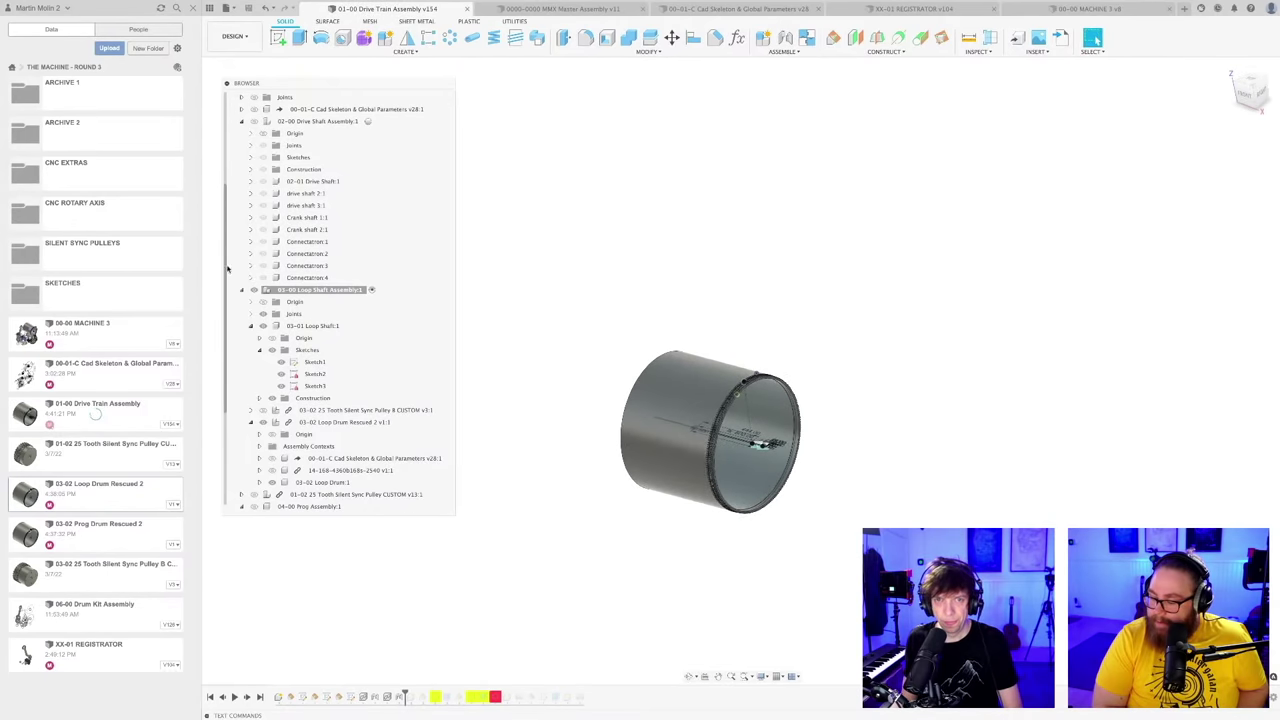
# Step: Collapse the Loop Shaft and Drive Shaft Assemblies and show the Drive Shaft, Prog and Timing Belts Assemblies
pyautogui.click(241, 290)
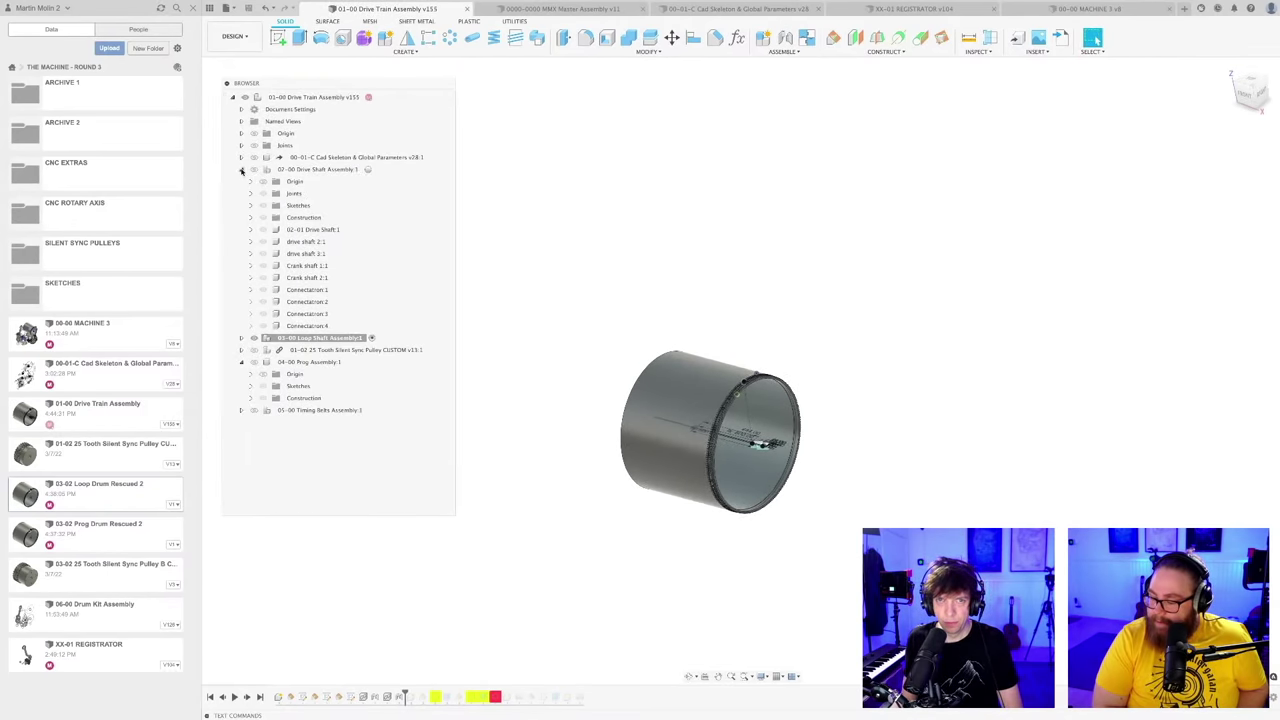
pyautogui.click(241, 169)
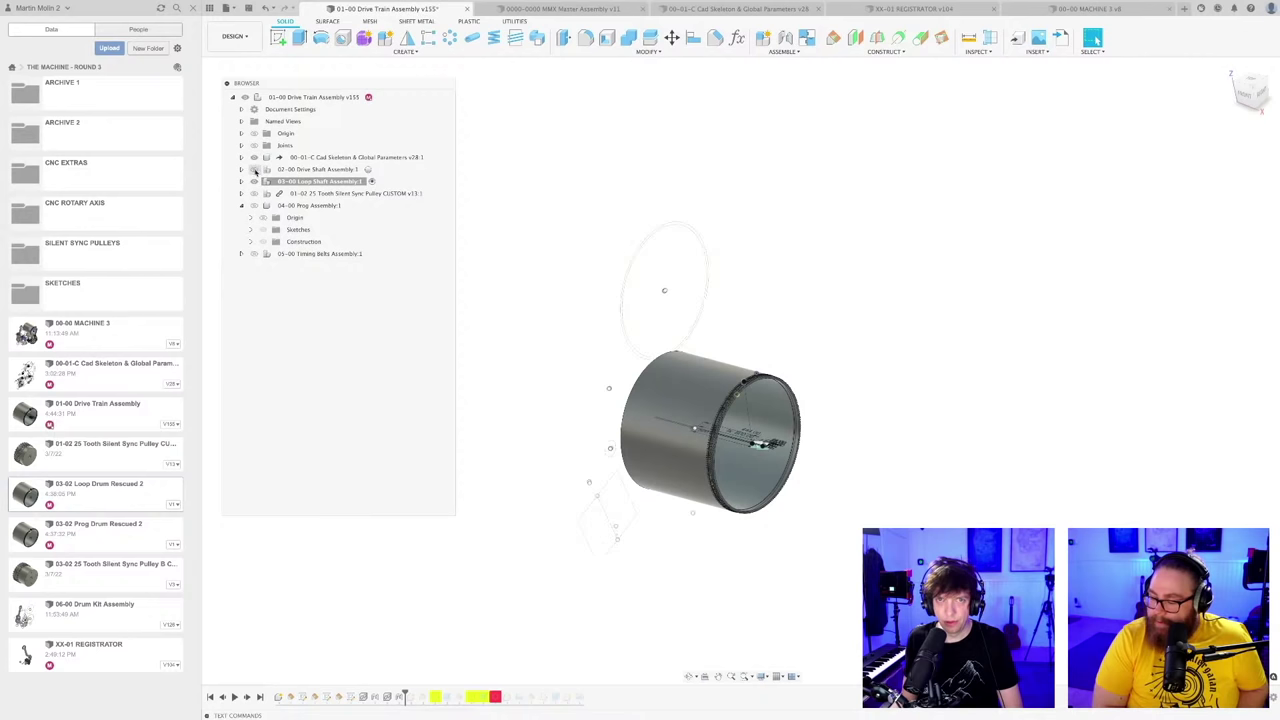
pyautogui.click(254, 170)
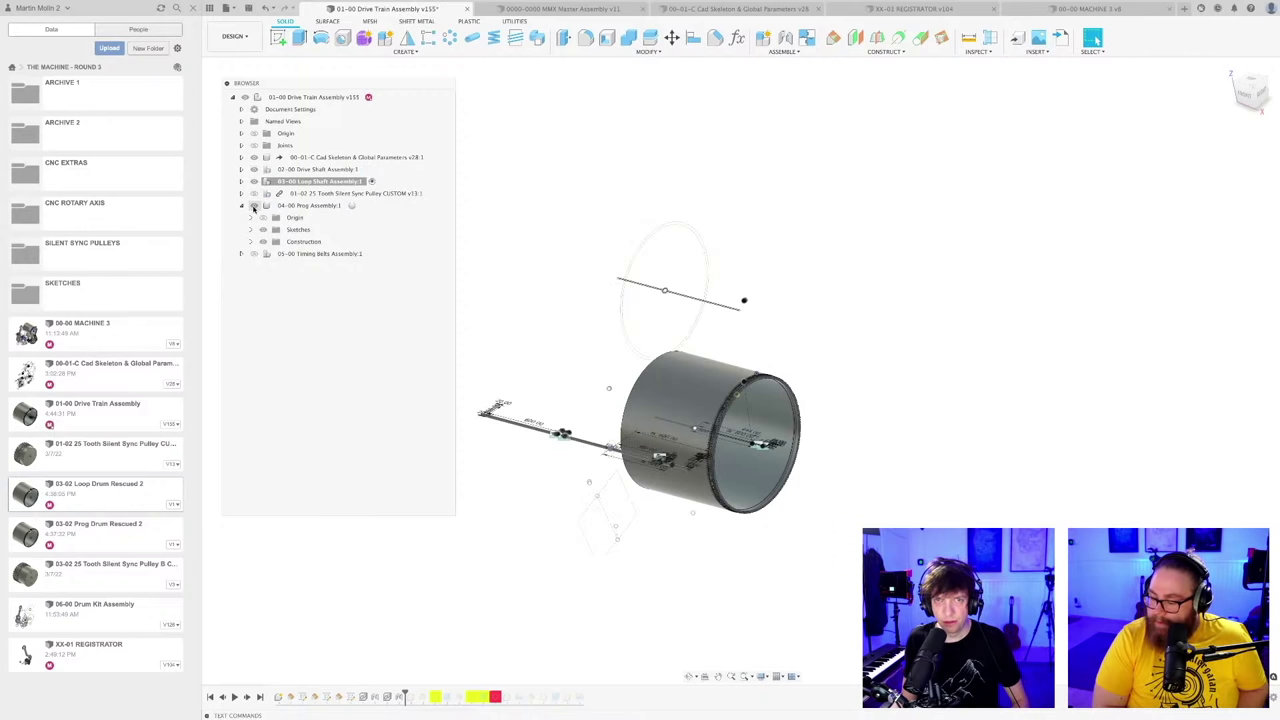
pyautogui.click(254, 253)
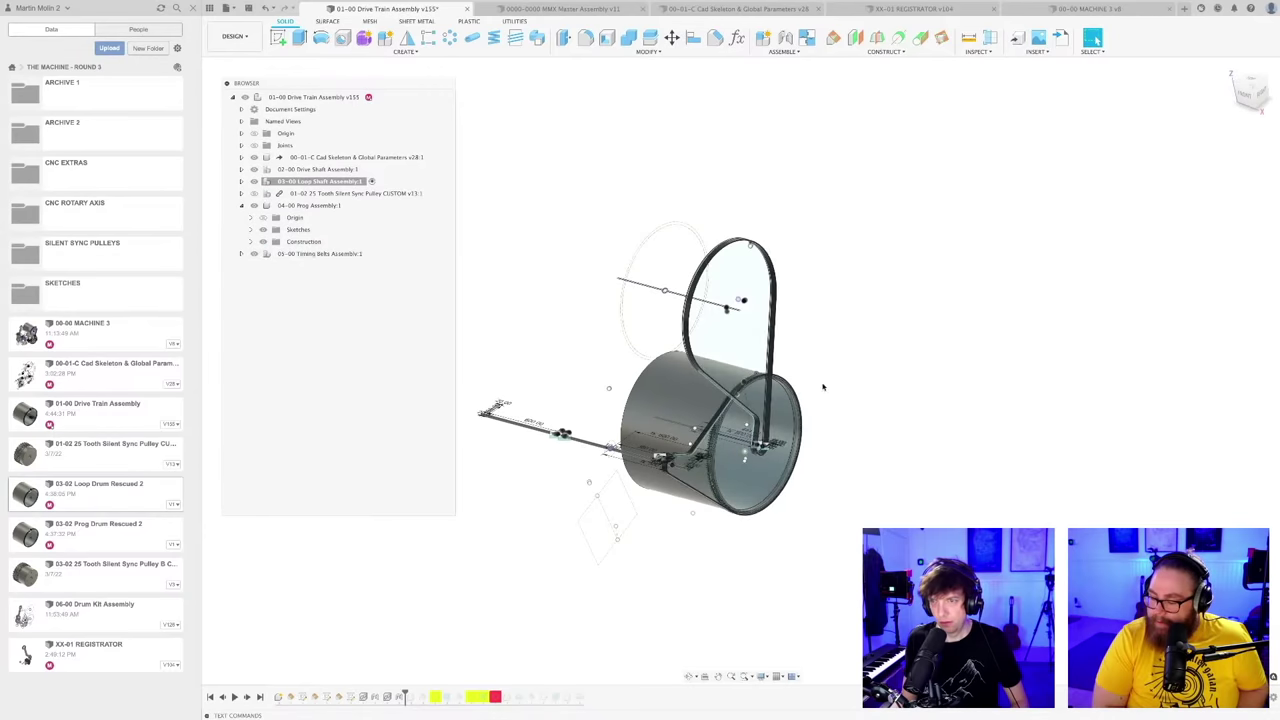
# Step: Check the timing belt against the loop drum's toothed rim and save the assembly with the extra subassemblies shown
pyautogui.scroll(5, 785, 378)
pyautogui.keyDown('shift'); pyautogui.moveTo(785, 378); pyautogui.dragTo(726, 352, button='middle'); pyautogui.keyUp('shift')
pyautogui.scroll(6, 750, 397)
pyautogui.scroll(-10, 733, 387)
pyautogui.scroll(-3, 726, 352)
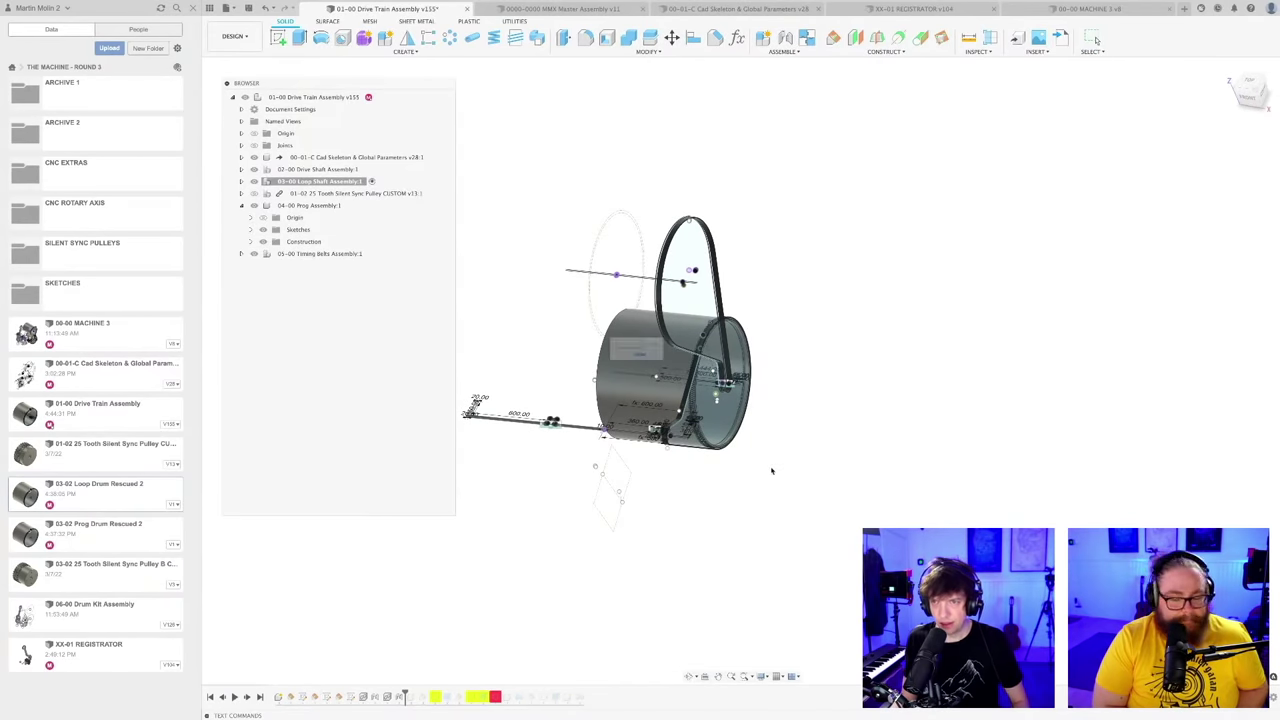
pyautogui.hotkey('ctrl', 's')
pyautogui.press('Return')
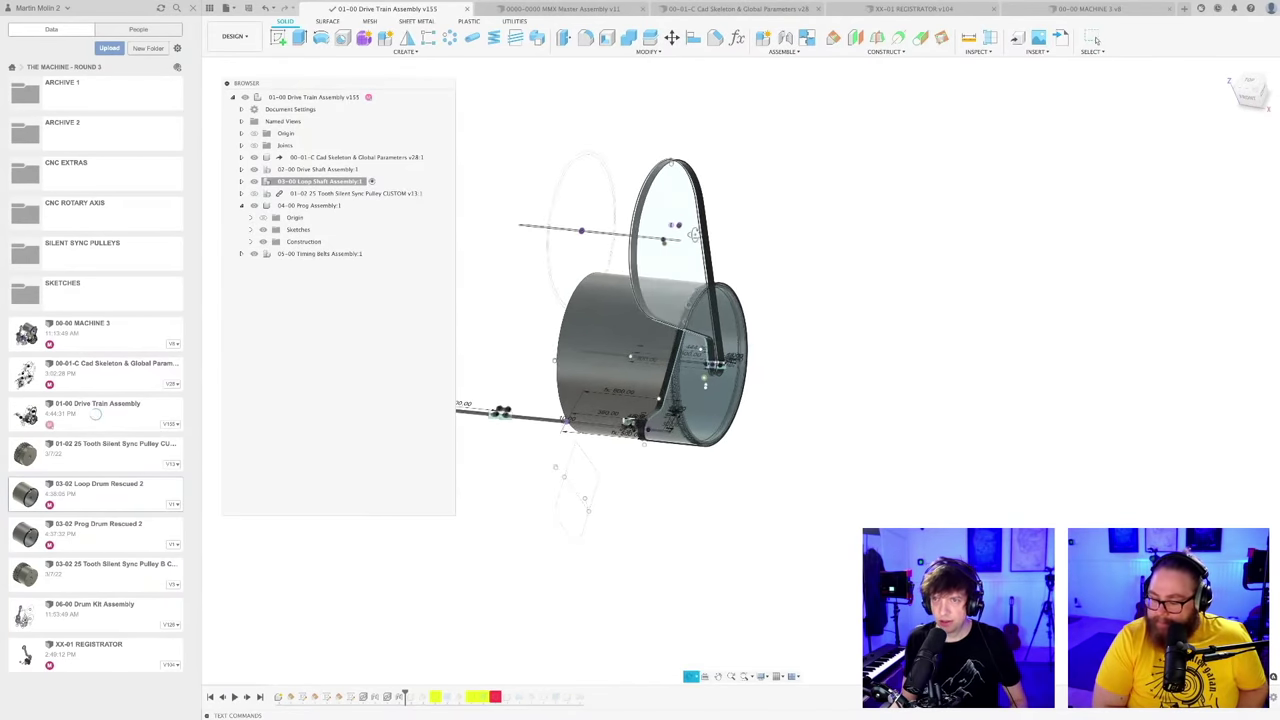
# Step: Examine how the upper prog shaft sketch and belt sketch points line up with the timing belt and loop drum
pyautogui.keyDown('shift'); pyautogui.moveTo(710, 251); pyautogui.dragTo(669, 278, button='middle'); pyautogui.keyUp('shift')
pyautogui.scroll(8, 678, 278)
pyautogui.keyDown('shift'); pyautogui.moveTo(598, 592); pyautogui.dragTo(466, 640, button='middle'); pyautogui.keyUp('shift')
pyautogui.scroll(-5, 820, 338)
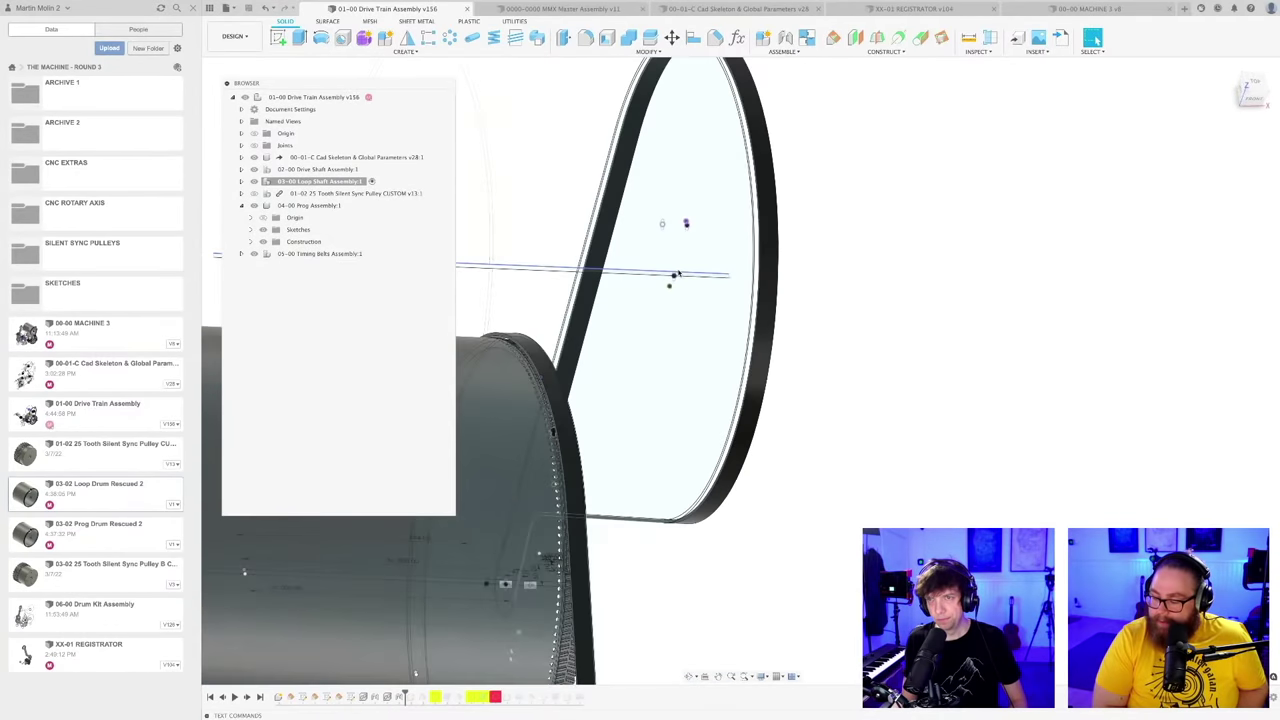
pyautogui.keyDown('shift'); pyautogui.moveTo(820, 338); pyautogui.dragTo(878, 369, button='middle'); pyautogui.keyUp('shift')
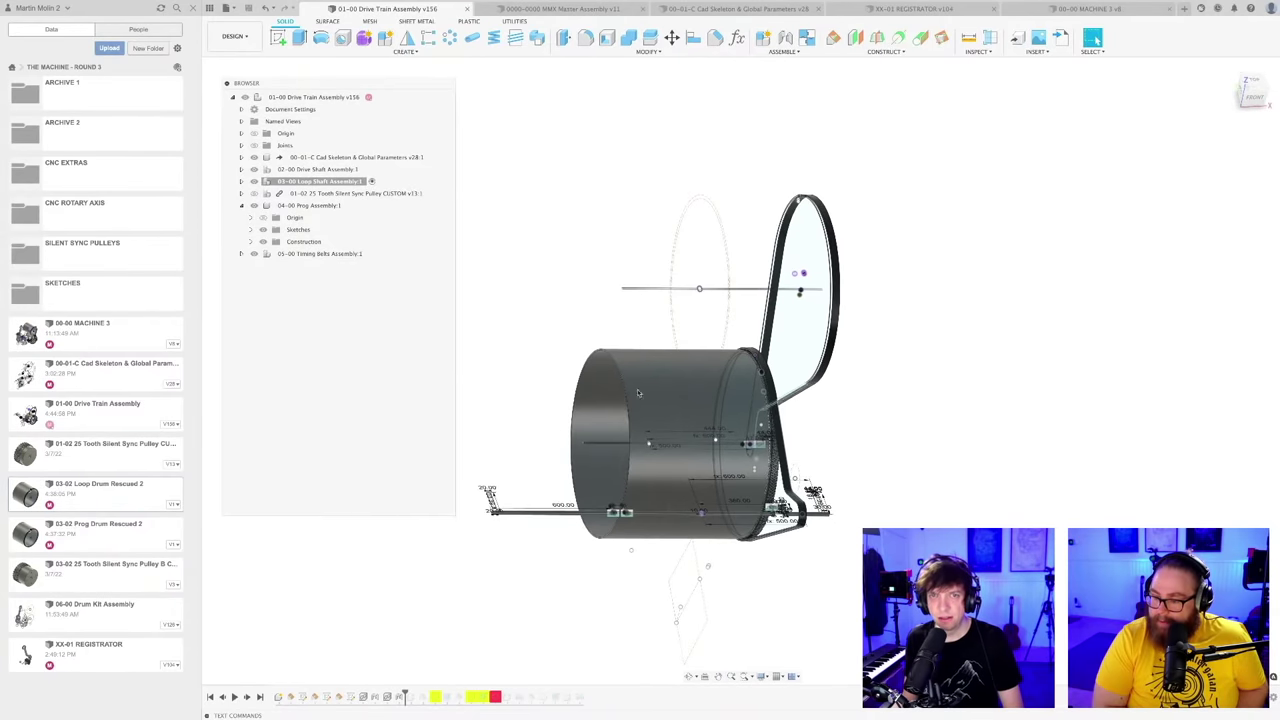
pyautogui.scroll(3, 789, 290)
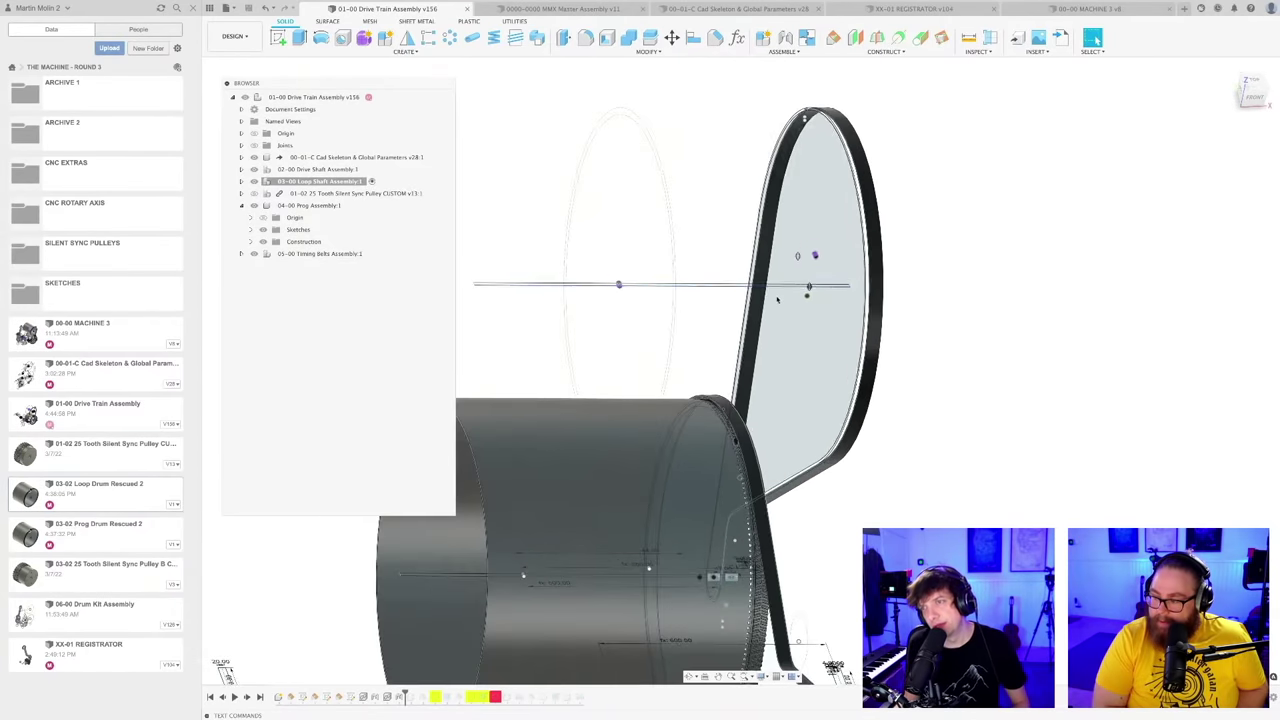
pyautogui.scroll(-2, 776, 296)
pyautogui.keyDown('shift'); pyautogui.moveTo(772, 363); pyautogui.dragTo(792, 340, button='middle'); pyautogui.keyUp('shift')
pyautogui.scroll(3, 792, 340)
pyautogui.scroll(-2, 795, 340)
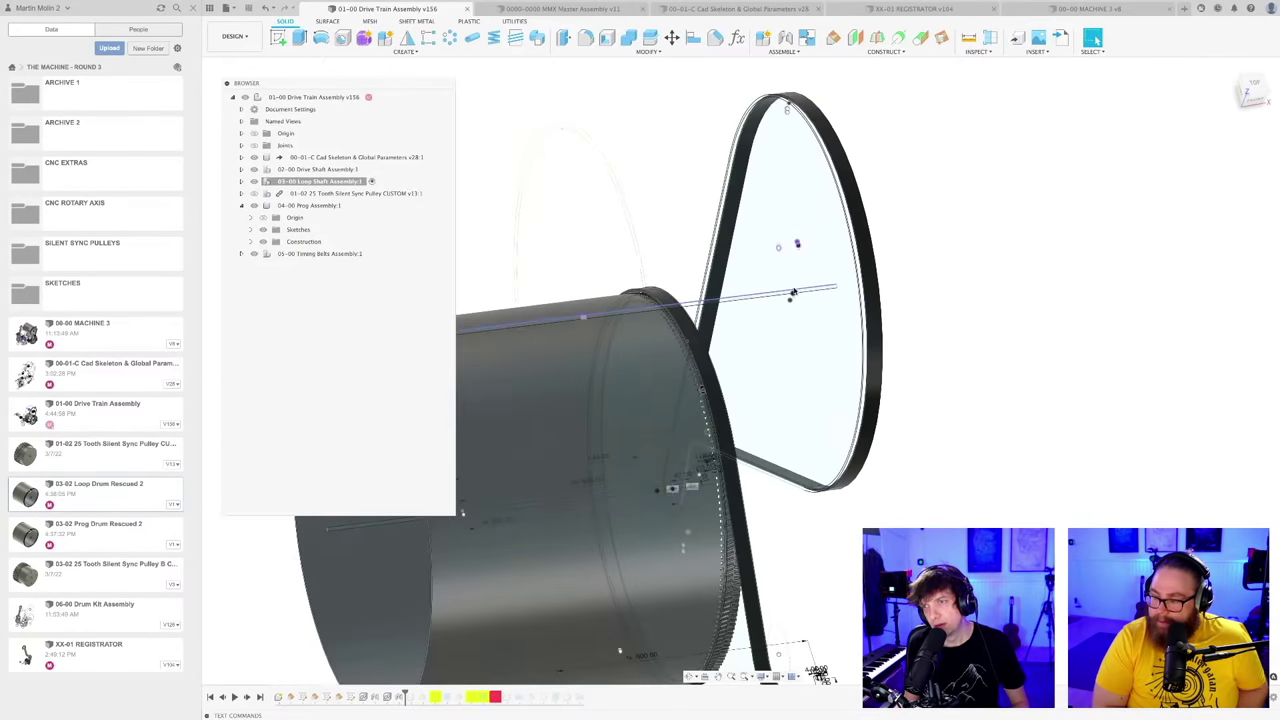
pyautogui.scroll(3, 902, 341)
pyautogui.scroll(-3, 938, 392)
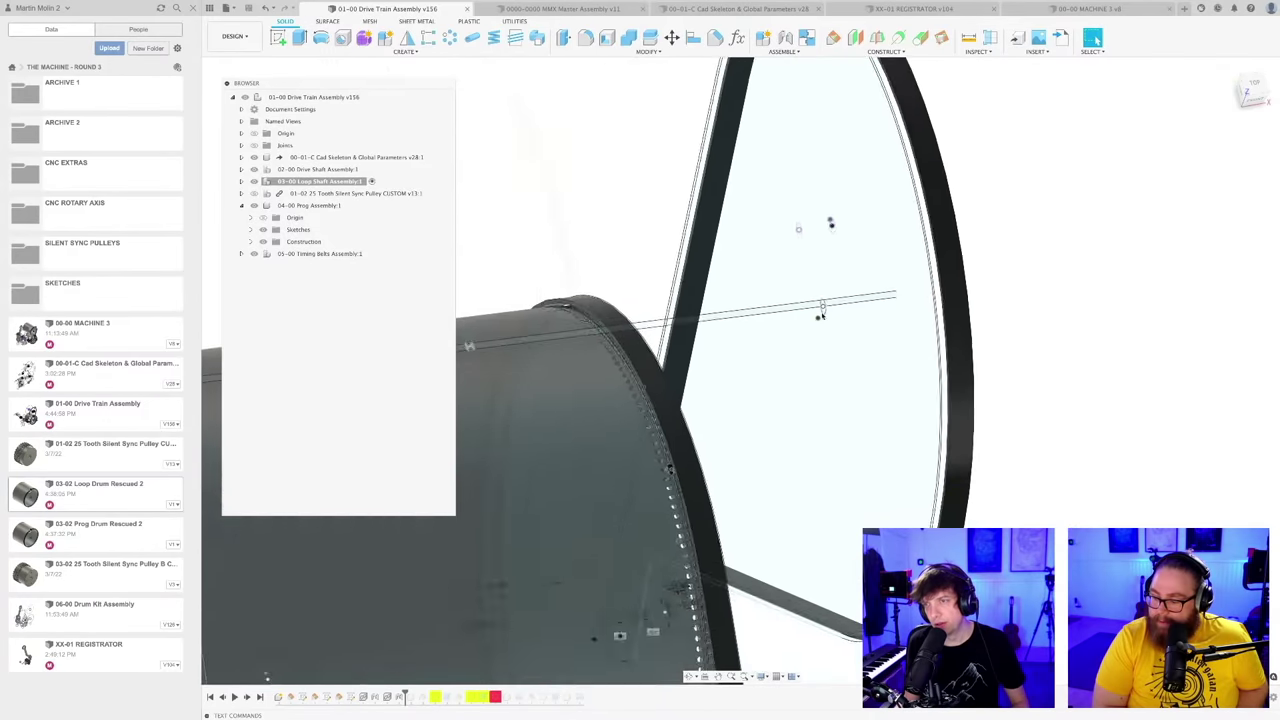
pyautogui.keyDown('shift'); pyautogui.moveTo(930, 388); pyautogui.dragTo(946, 360, button='middle'); pyautogui.keyUp('shift')
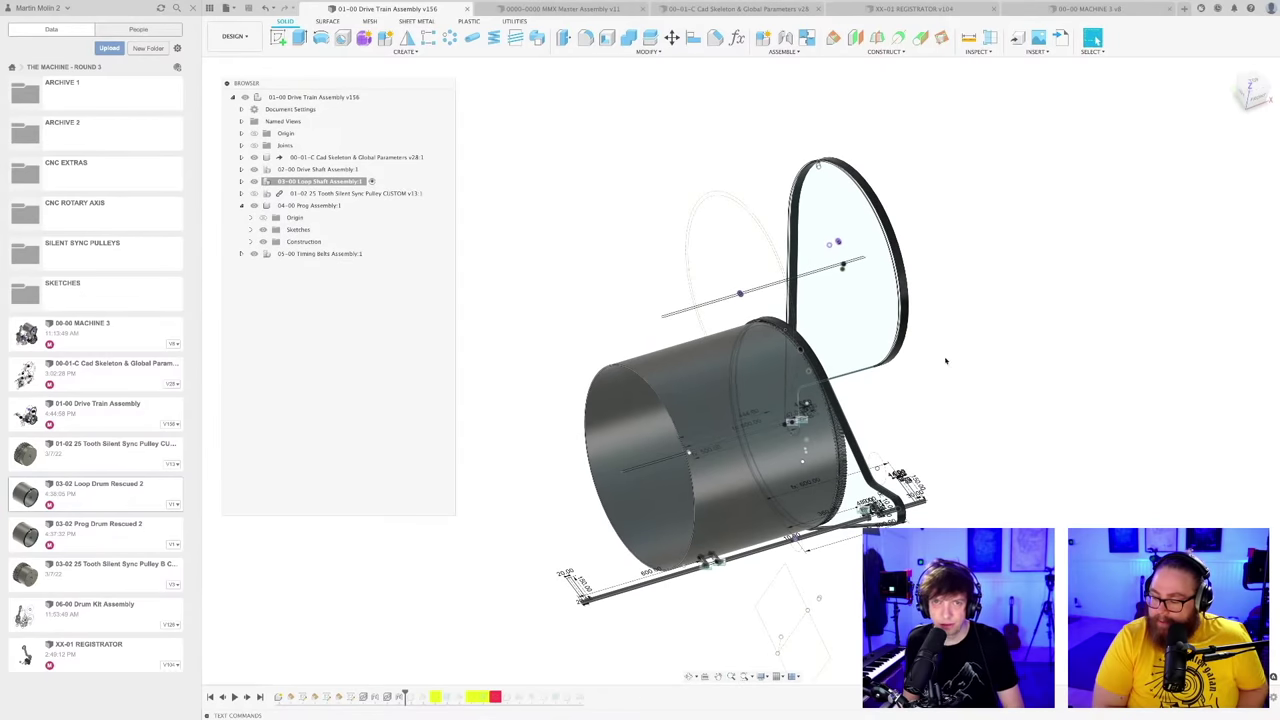
# Step: Activate the 04-00 Prog Assembly and insert the 03-02 Prog Drum Rescued 2 design into it at its default position
pyautogui.click(355, 205)
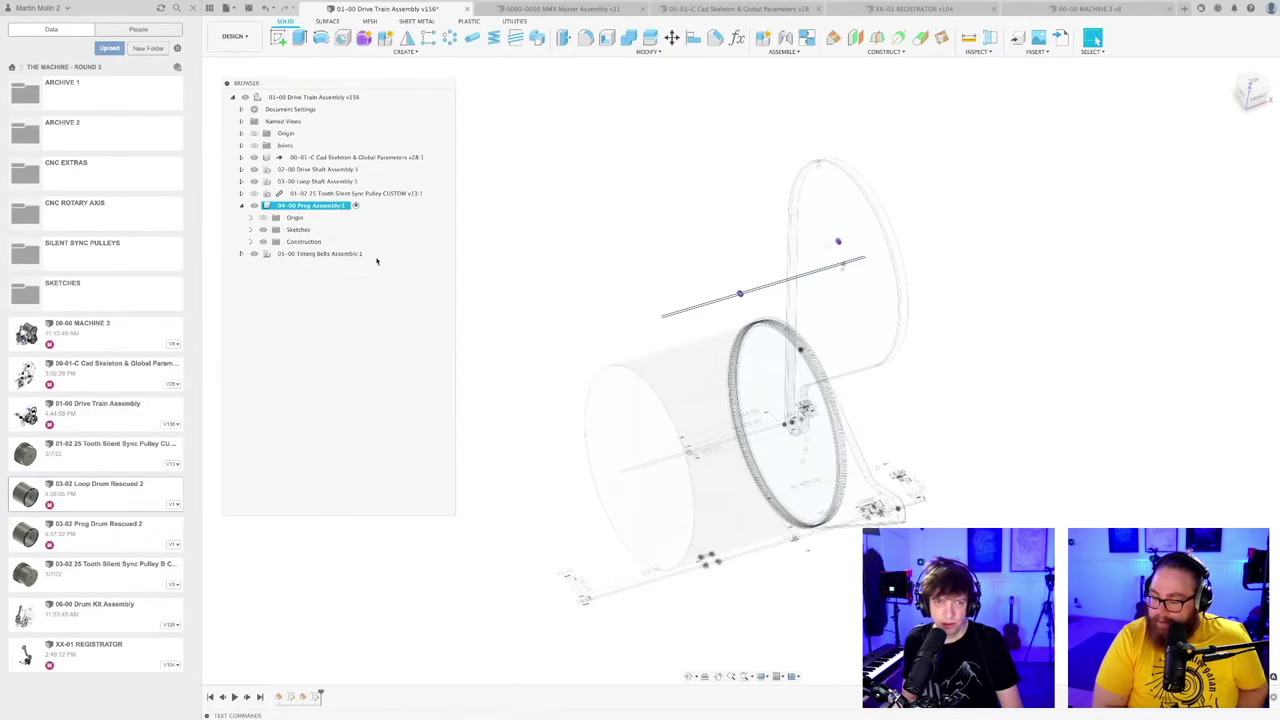
pyautogui.rightClick(103, 539)
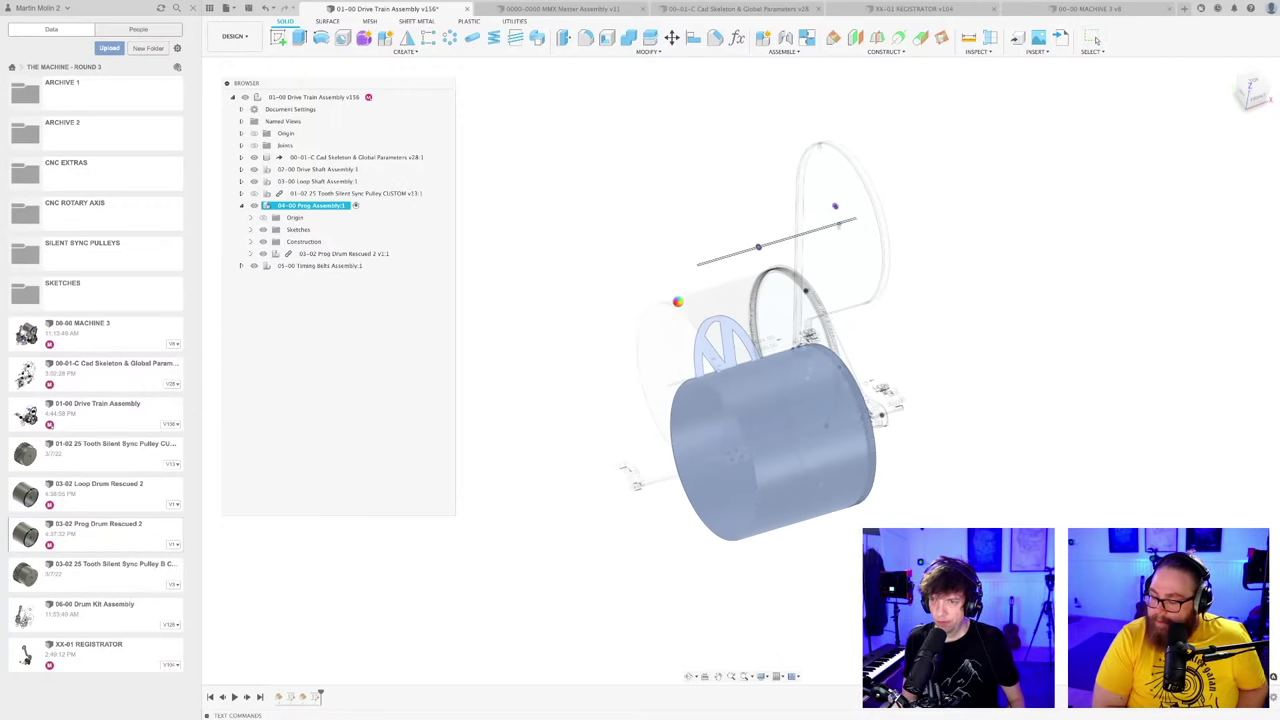
pyautogui.keyDown('shift'); pyautogui.moveTo(840, 506); pyautogui.dragTo(745, 530, button='middle'); pyautogui.keyUp('shift')
pyautogui.press('Escape')
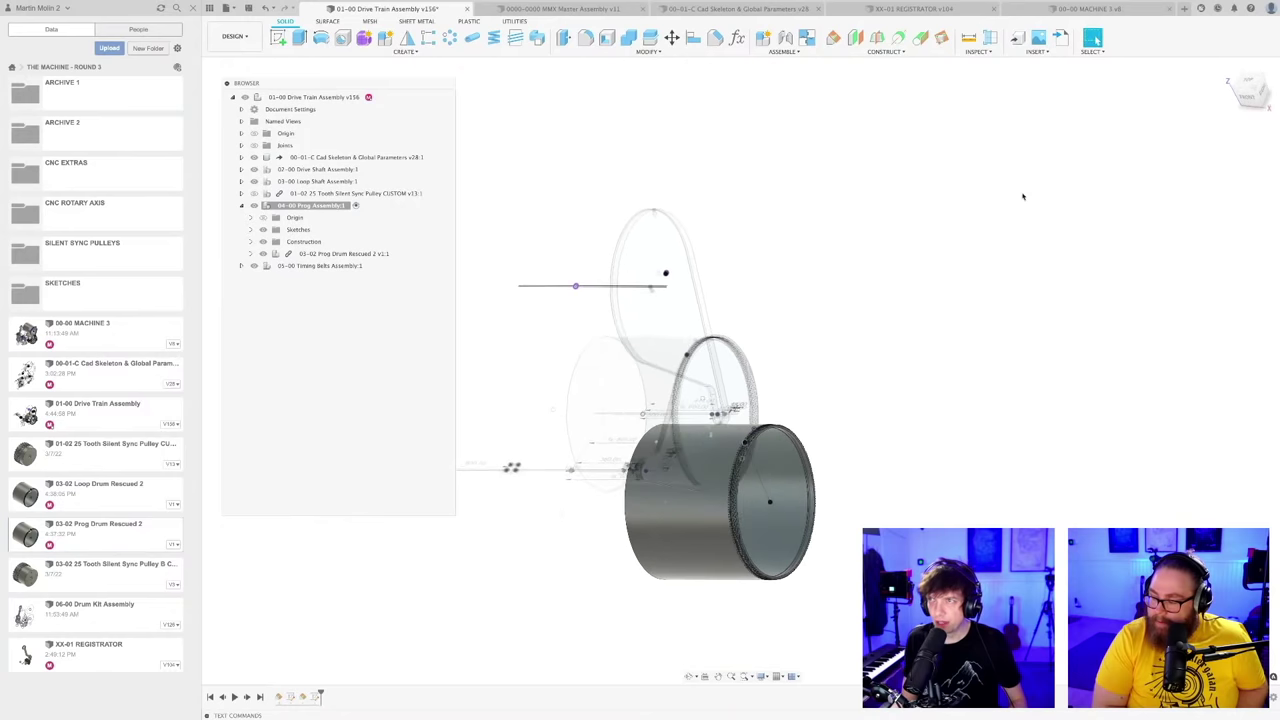
# Step: Start a joint with the circular rim edge at the prog drum's toothed end as the first component's origin
pyautogui.click(785, 37)
pyautogui.scroll(3, 826, 480)
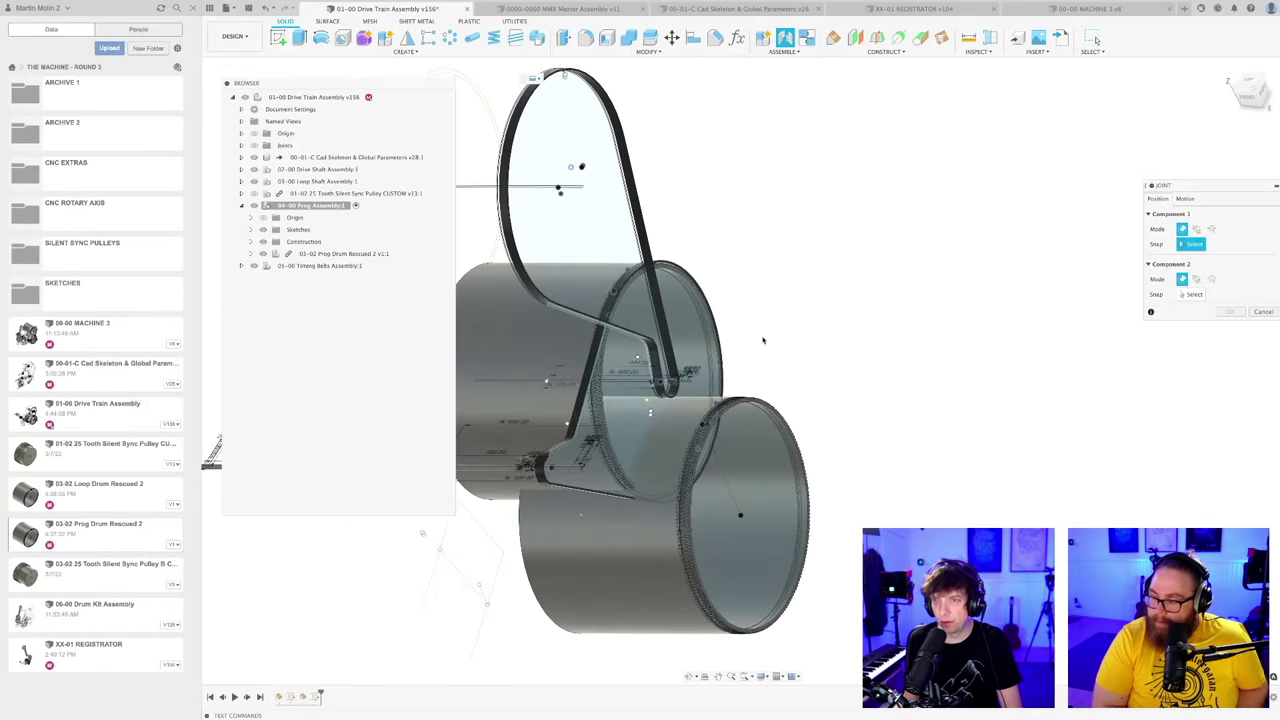
pyautogui.scroll(5, 800, 454)
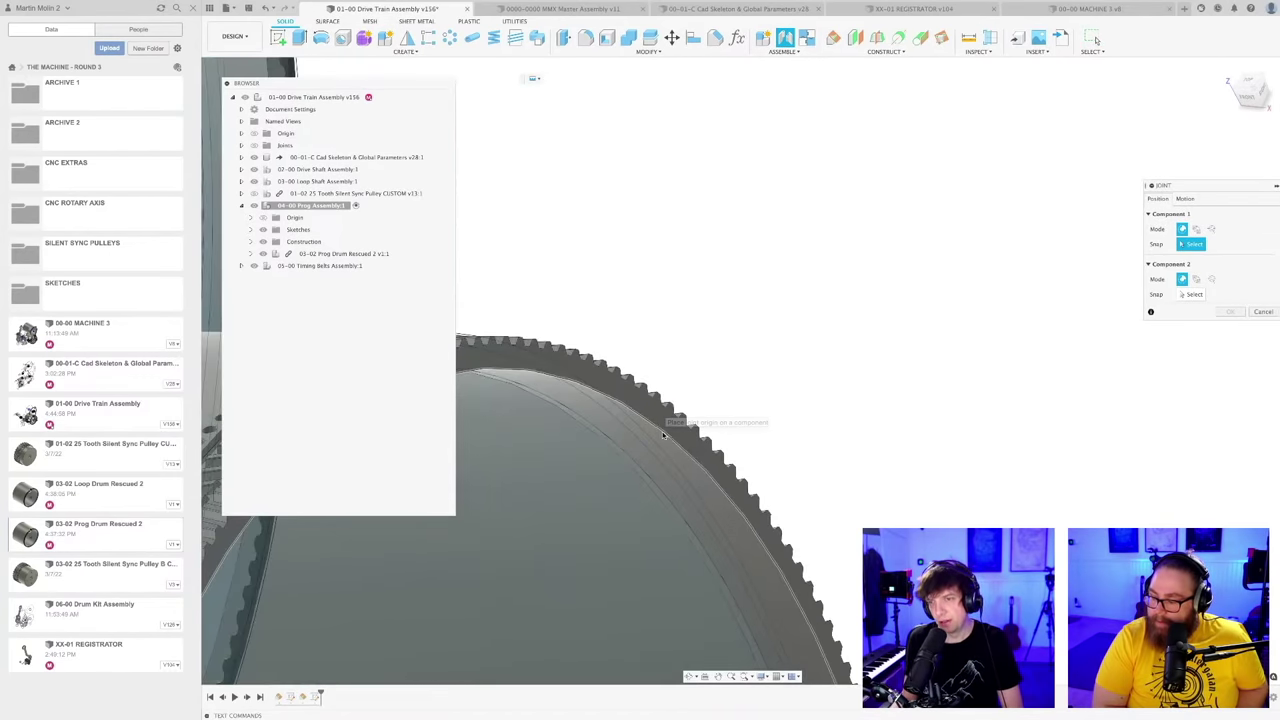
pyautogui.click(662, 432)
# Step: Set the joint's second origin to the centre of the small belt sketch circle on the prog shaft line
pyautogui.scroll(-5, 803, 423)
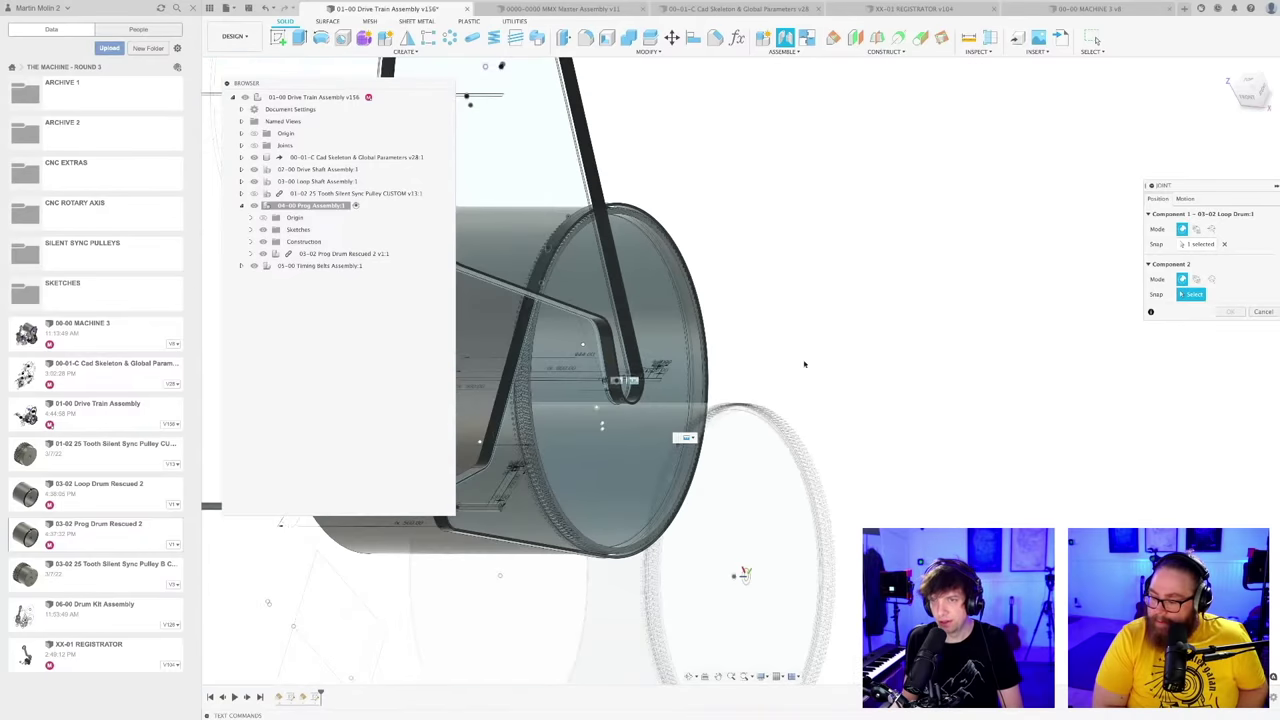
pyautogui.moveTo(755, 244); pyautogui.dragTo(851, 500, button='middle')
pyautogui.scroll(-1, 741, 343)
pyautogui.keyDown('shift'); pyautogui.moveTo(741, 345); pyautogui.dragTo(780, 360, button='middle'); pyautogui.keyUp('shift')
pyautogui.scroll(8, 750, 366)
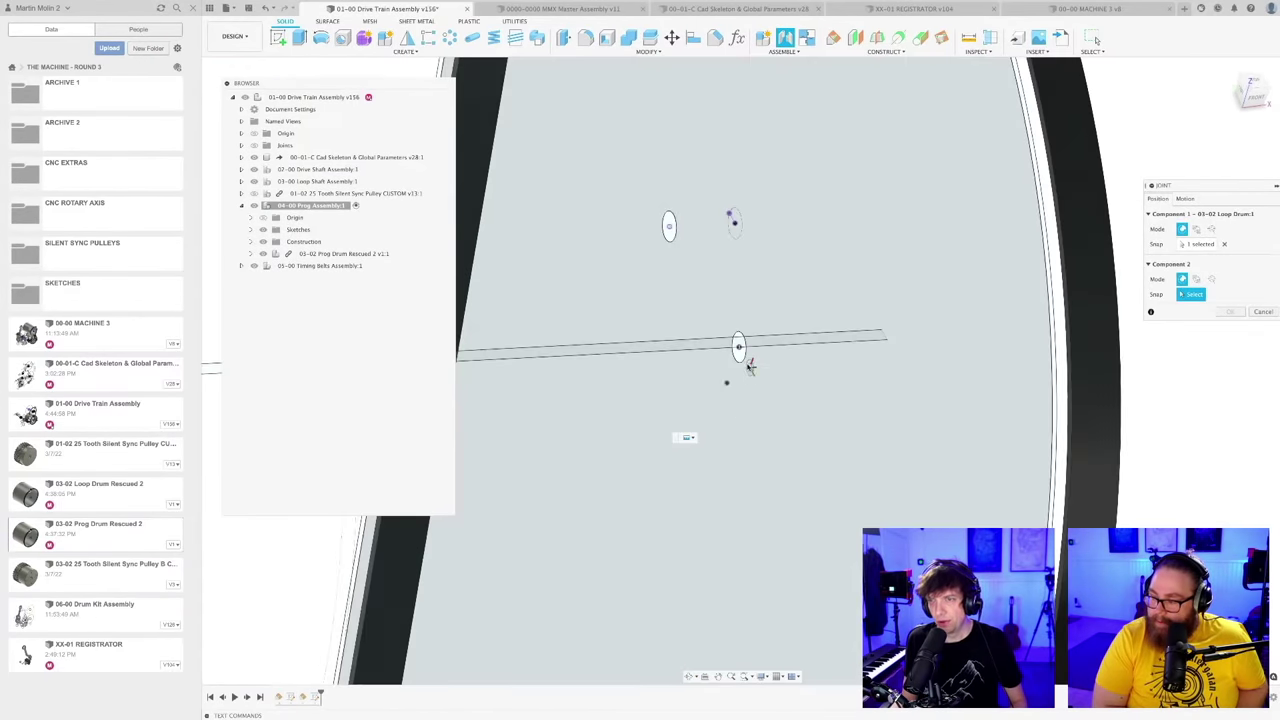
pyautogui.scroll(3, 750, 366)
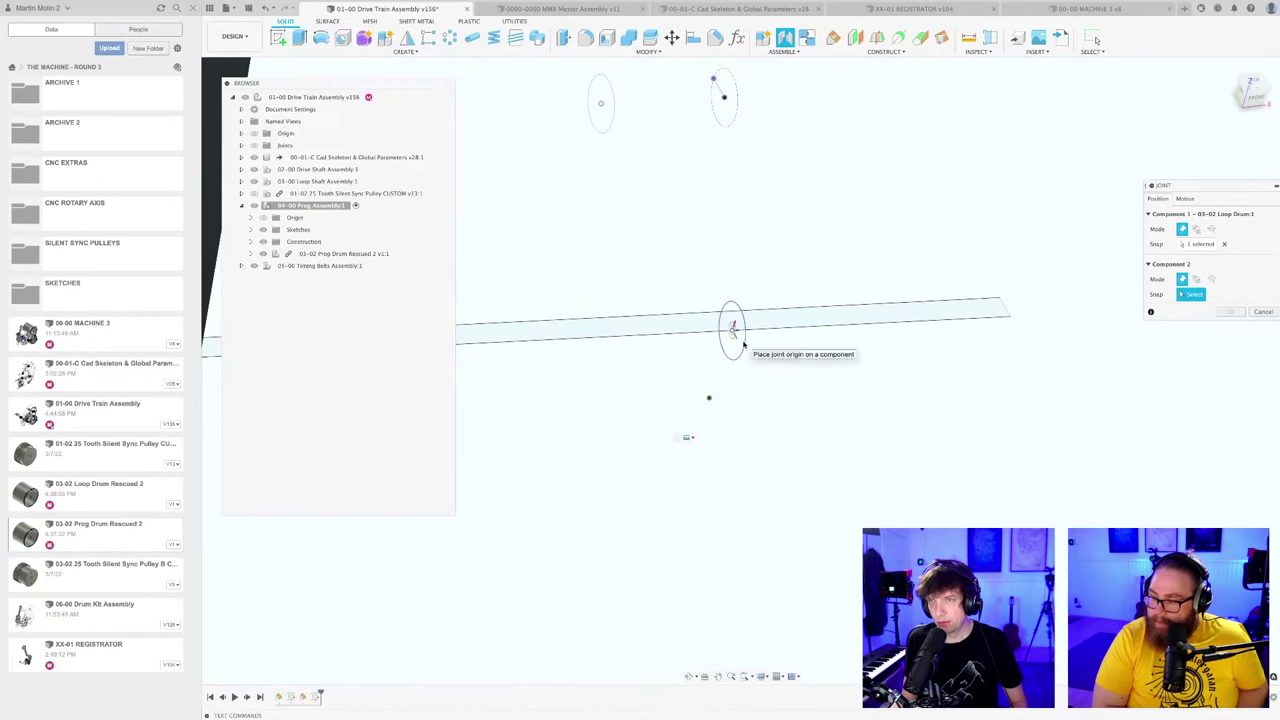
pyautogui.click(743, 344)
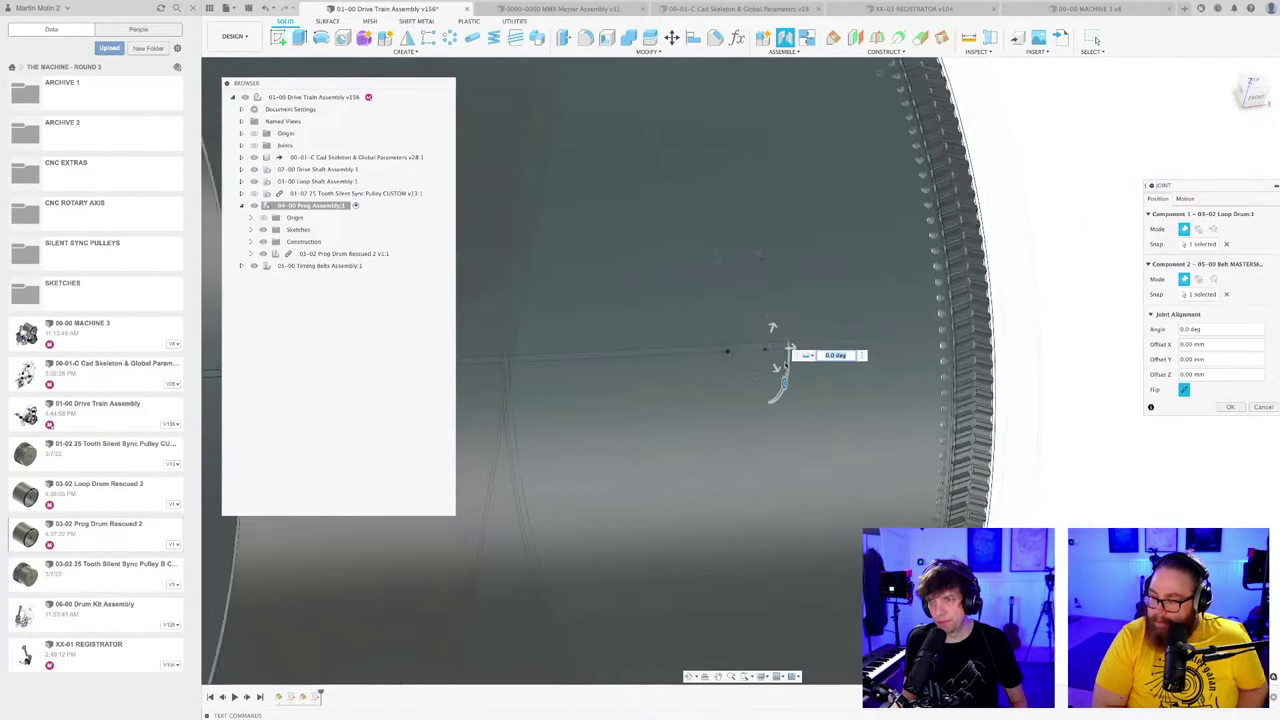
# Step: Offset the prog drum joint 47 mm along the shaft axis from the top view and accept the joint
pyautogui.click(1255, 86)
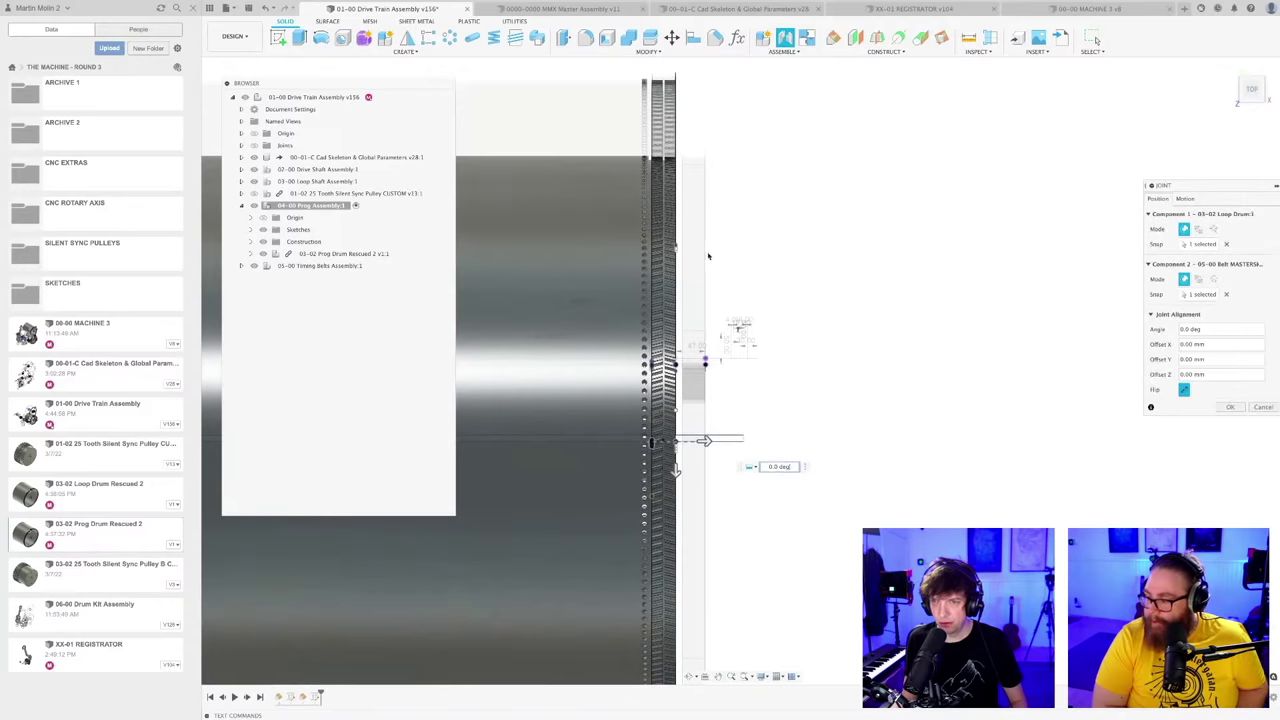
pyautogui.scroll(3, 717, 459)
pyautogui.moveTo(669, 427); pyautogui.dragTo(726, 432)
pyautogui.scroll(5, 713, 441)
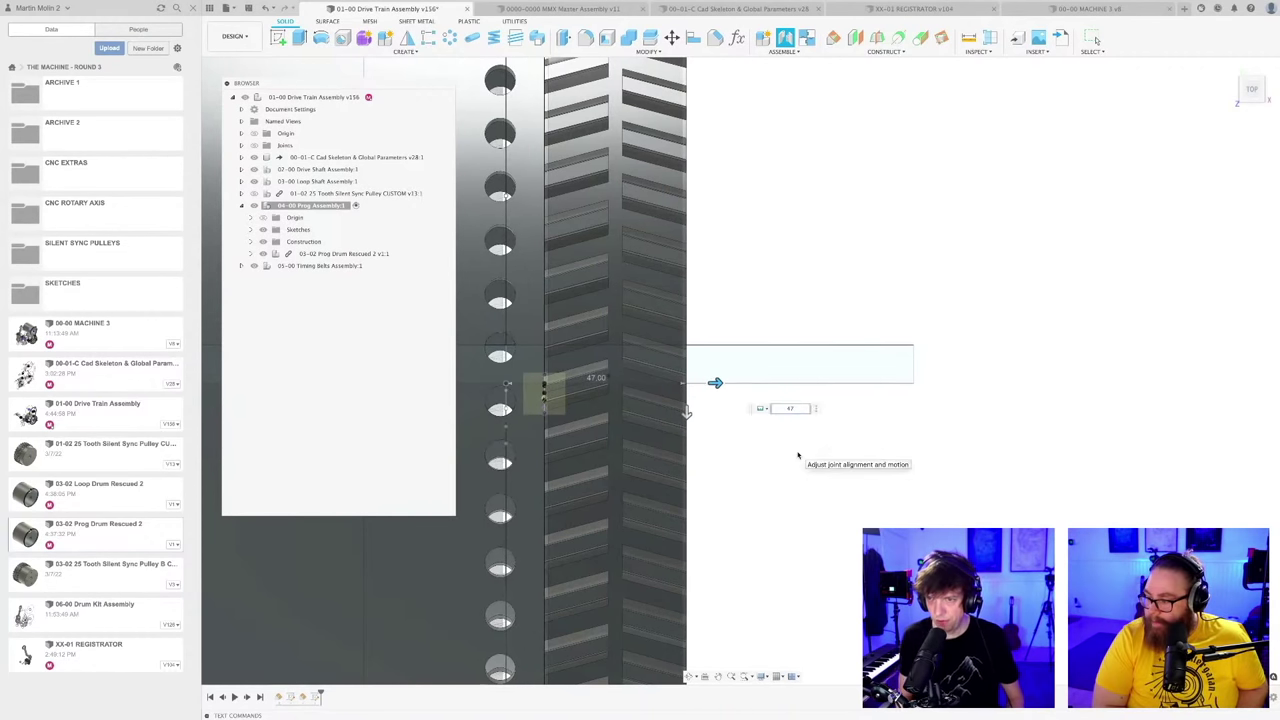
pyautogui.press('Return')
# Step: Save the 01-00 Drive Train Assembly as a new version with the default description "User Saved"
pyautogui.scroll(-5, 798, 432)
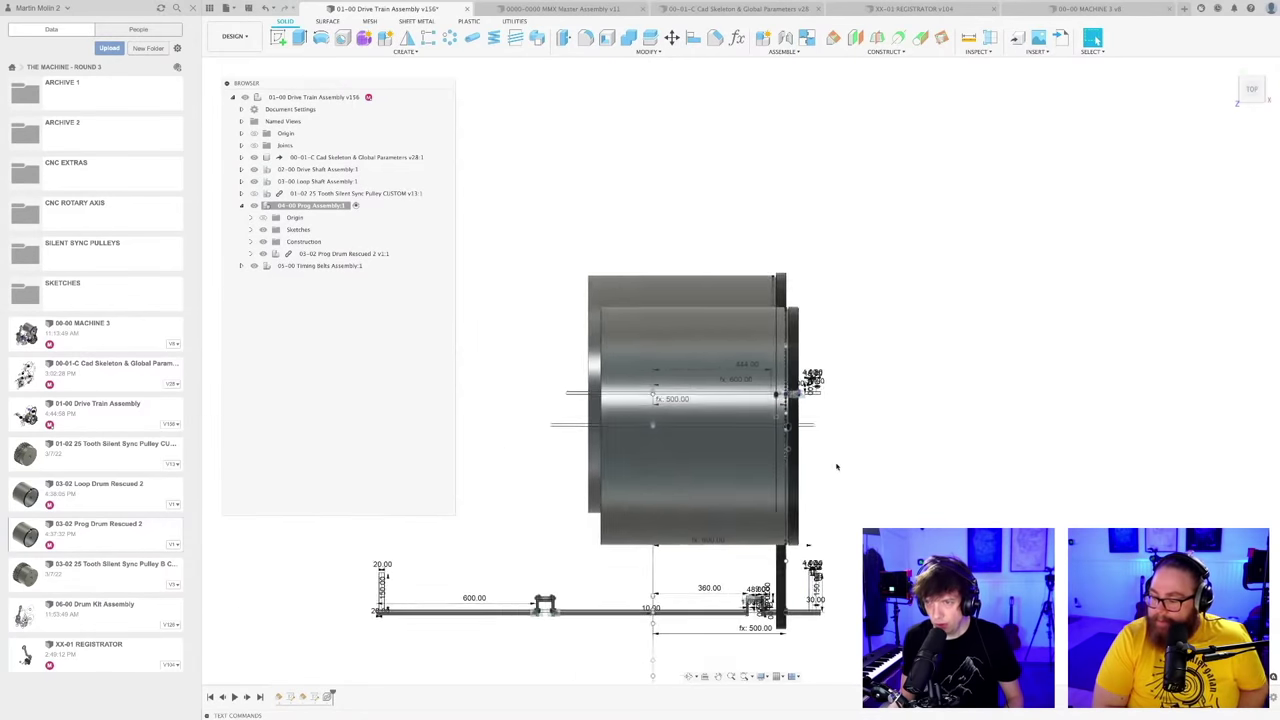
pyautogui.keyDown('shift'); pyautogui.moveTo(837, 466); pyautogui.dragTo(835, 275, button='middle'); pyautogui.keyUp('shift')
pyautogui.scroll(-4, 834, 388)
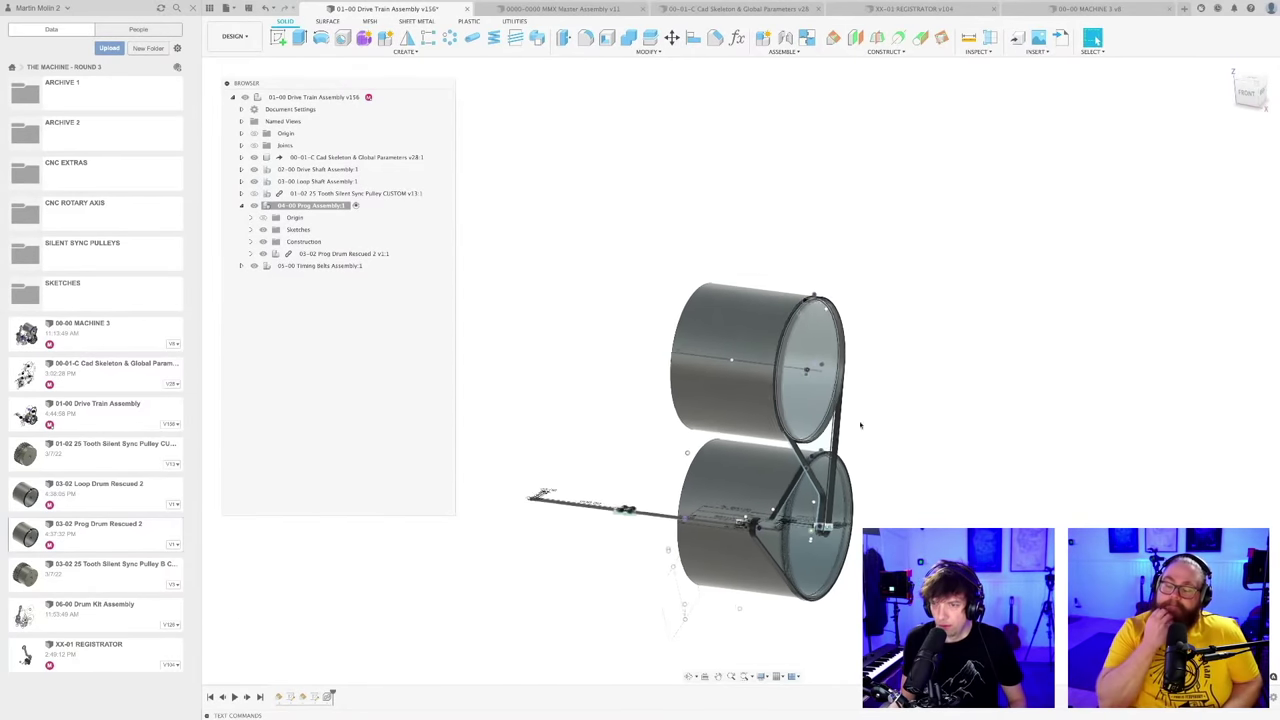
pyautogui.moveTo(882, 446); pyautogui.dragTo(870, 364, button='middle')
pyautogui.press('super+s')
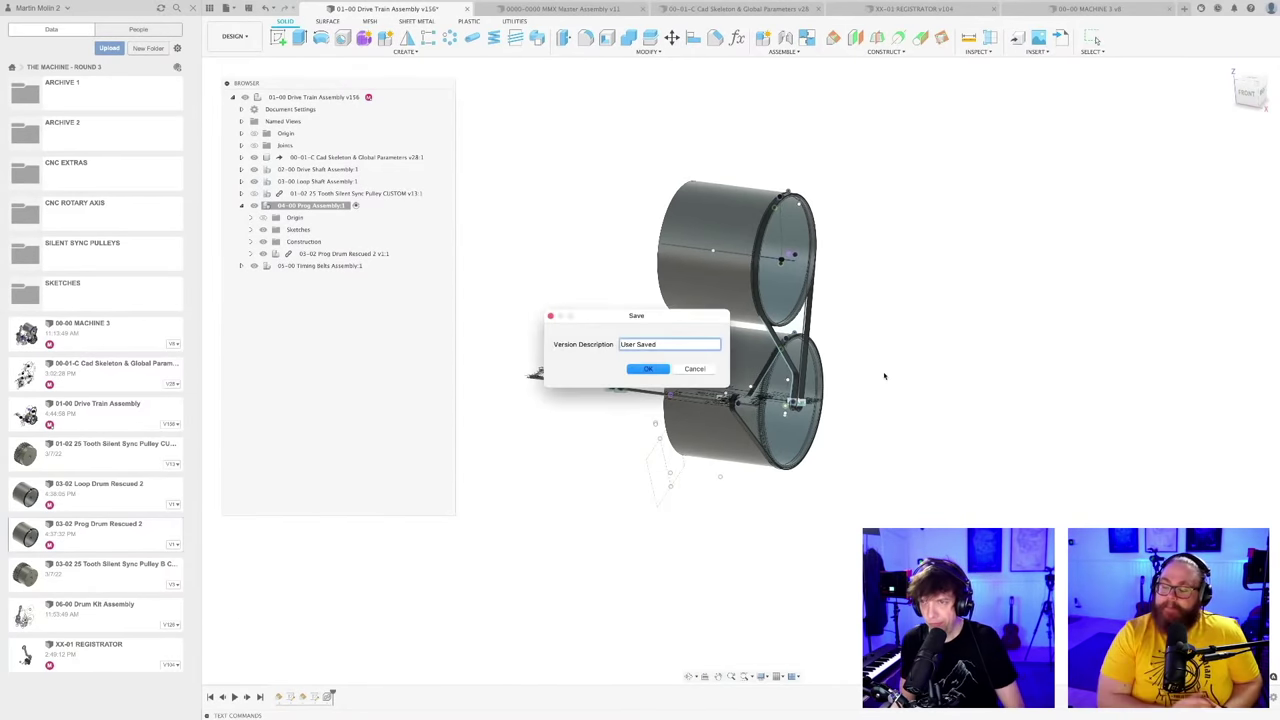
pyautogui.press('Return')
pyautogui.scroll(-3, 872, 387)
pyautogui.keyDown('shift'); pyautogui.moveTo(871, 390); pyautogui.dragTo(864, 404, button='middle'); pyautogui.keyUp('shift')
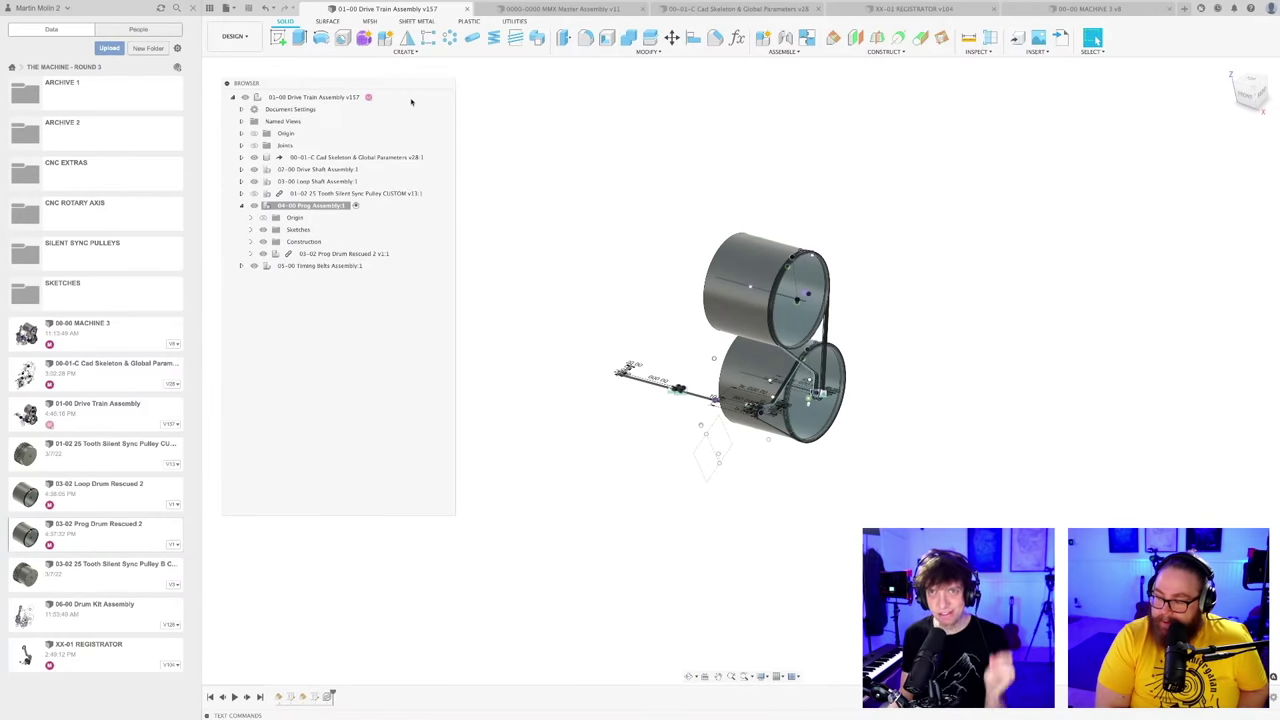
pyautogui.moveTo(403, 93); pyautogui.dragTo(399, 85)
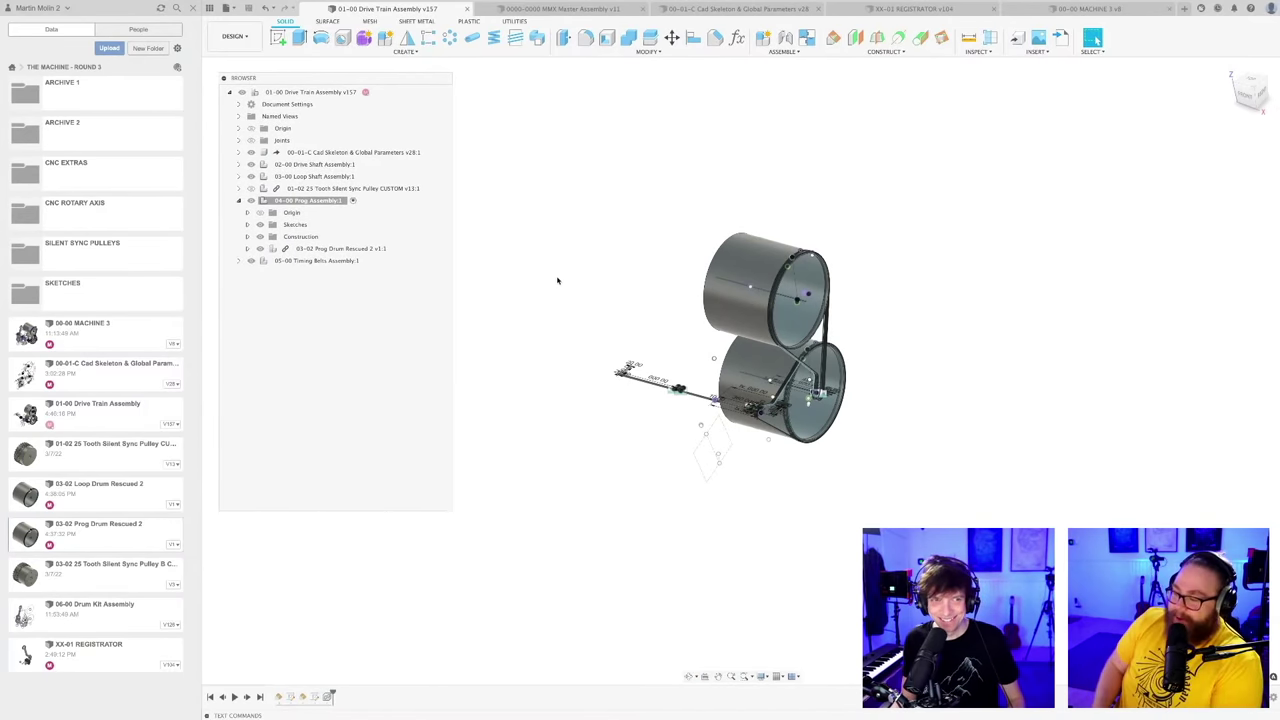
pyautogui.scroll(-1, 558, 281)
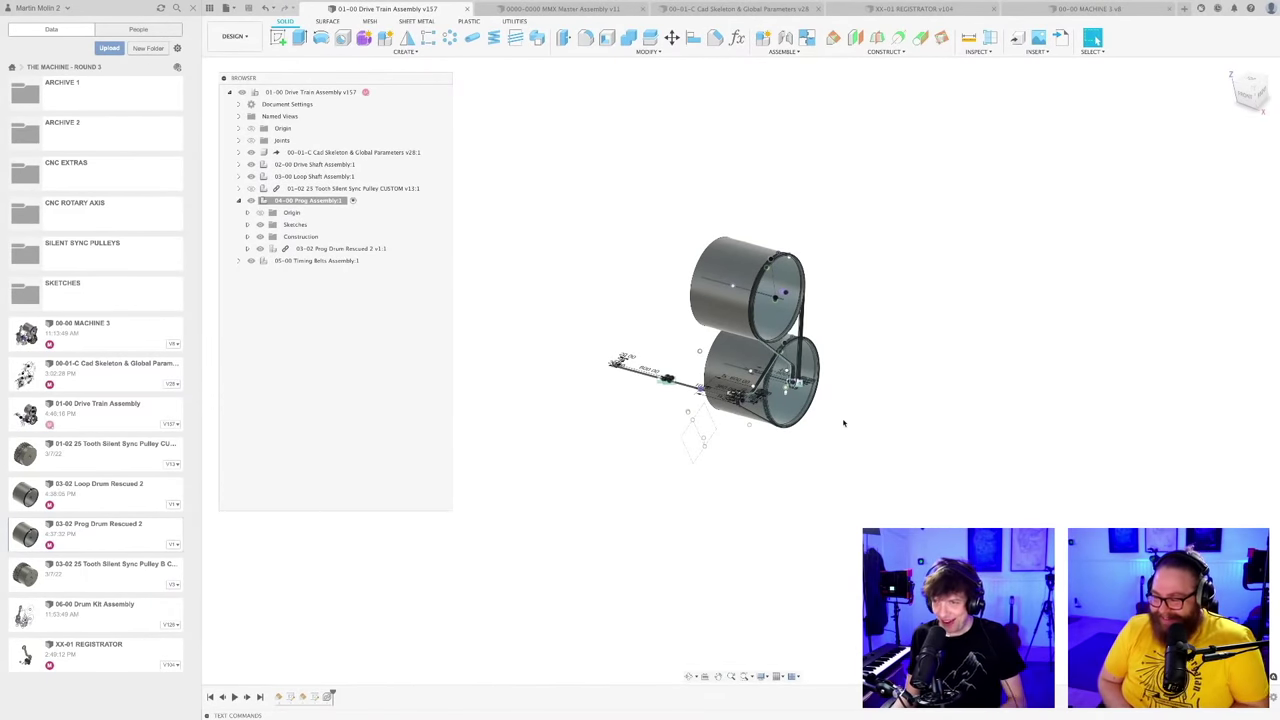
pyautogui.keyDown('shift'); pyautogui.moveTo(843, 423); pyautogui.dragTo(816, 478, button='middle'); pyautogui.keyUp('shift')
pyautogui.moveTo(808, 482)
pyautogui.keyDown('shift'); pyautogui.mouseDown(button='middle')
pyautogui.moveTo(780, 503)
pyautogui.moveTo(801, 498)
pyautogui.mouseUp(button='middle'); pyautogui.keyUp('shift')
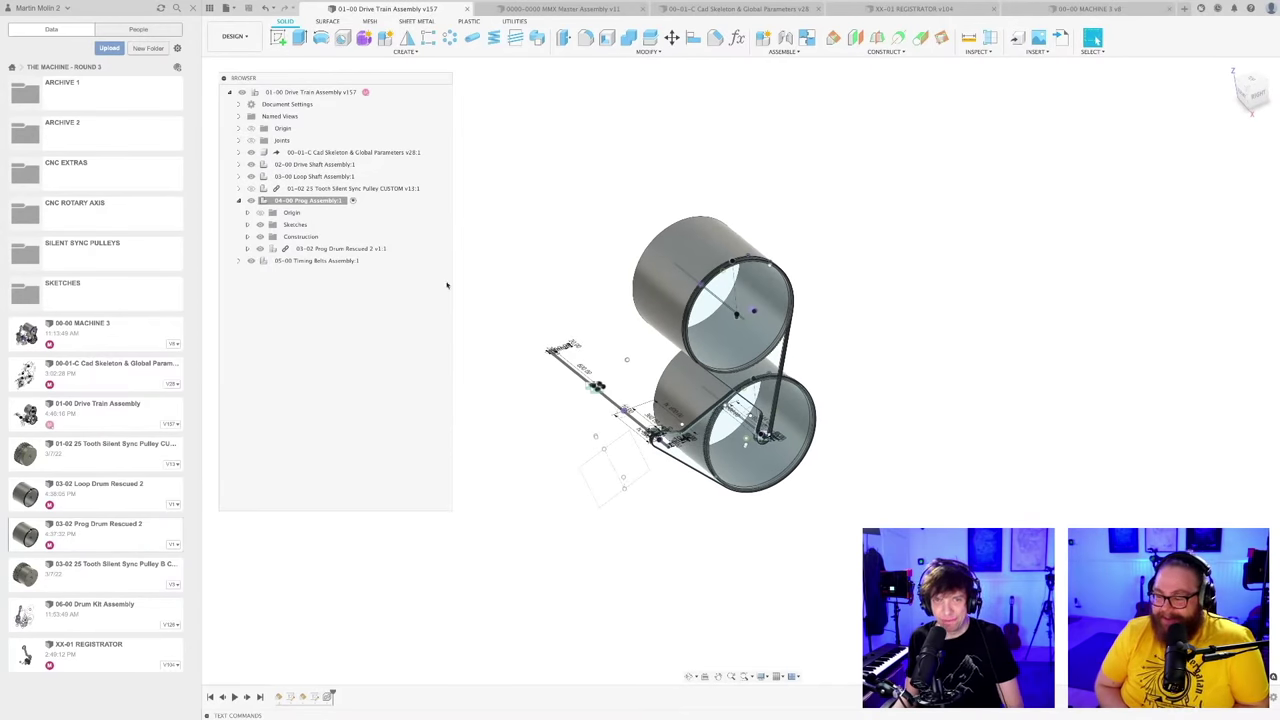
# Step: Activate the top-level 01-00 Drive Train Assembly component and save the design as a new version
pyautogui.click(376, 91)
pyautogui.click(906, 349)
pyautogui.keyDown('shift'); pyautogui.moveTo(906, 349); pyautogui.dragTo(880, 455, button='middle'); pyautogui.keyUp('shift')
pyautogui.press('super+s')
pyautogui.press('Return')
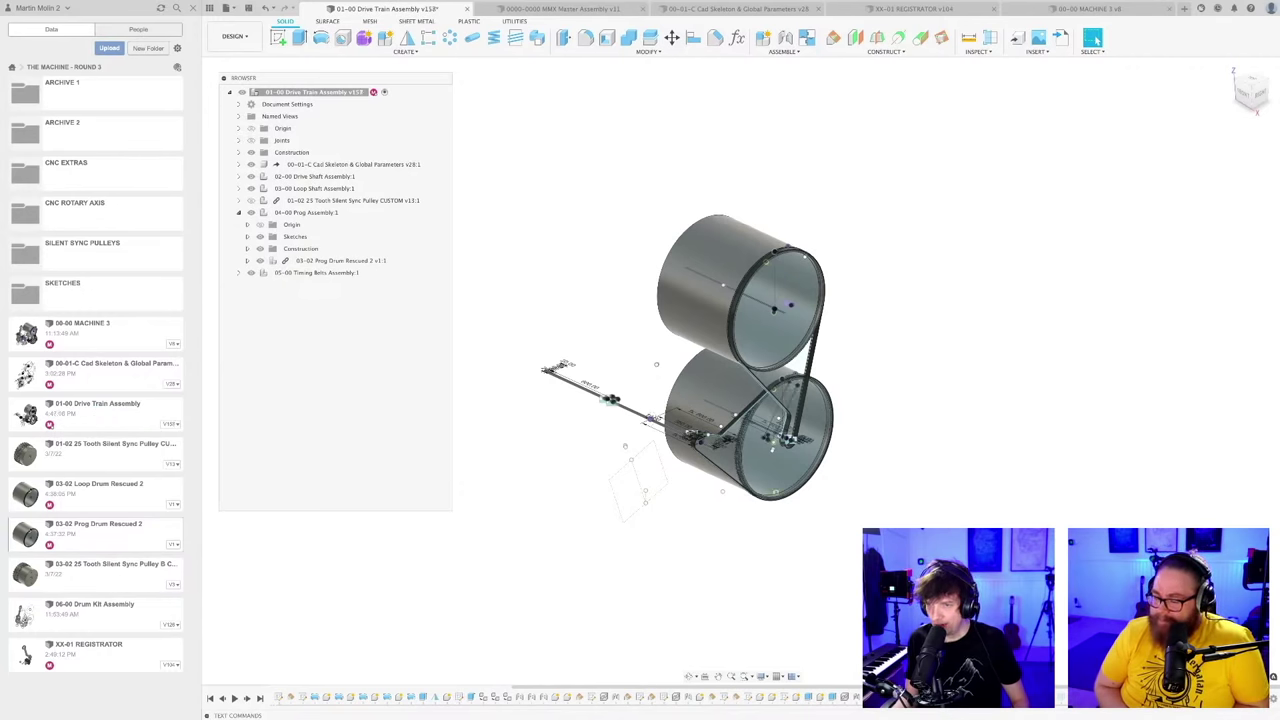
# Step: Save one more version of the top-level drive train assembly after its activation
pyautogui.moveTo(919, 625); pyautogui.dragTo(795, 593, button='middle')
pyautogui.moveTo(750, 536)
pyautogui.keyDown('shift'); pyautogui.mouseDown(button='middle')
pyautogui.moveTo(717, 511)
pyautogui.moveTo(712, 520)
pyautogui.moveTo(777, 536)
pyautogui.moveTo(763, 544)
pyautogui.mouseUp(button='middle'); pyautogui.keyUp('shift')
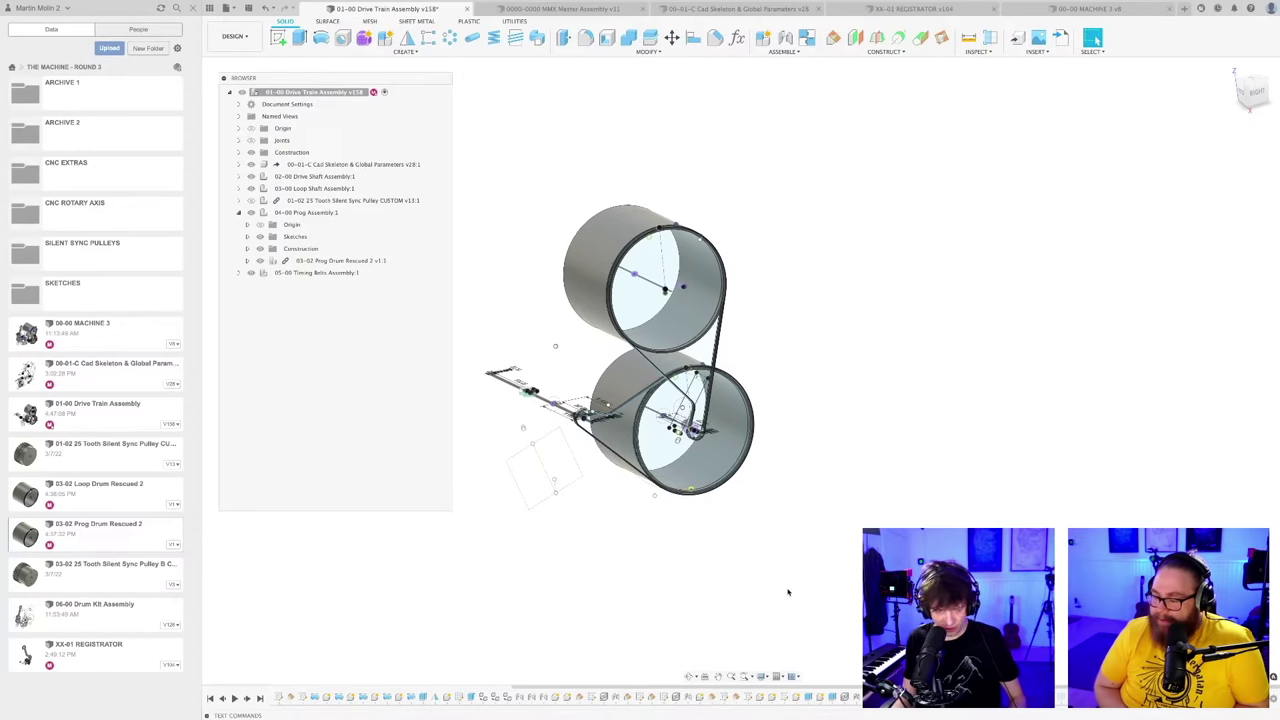
pyautogui.hotkey('ctrl', 's')
pyautogui.press('Return')
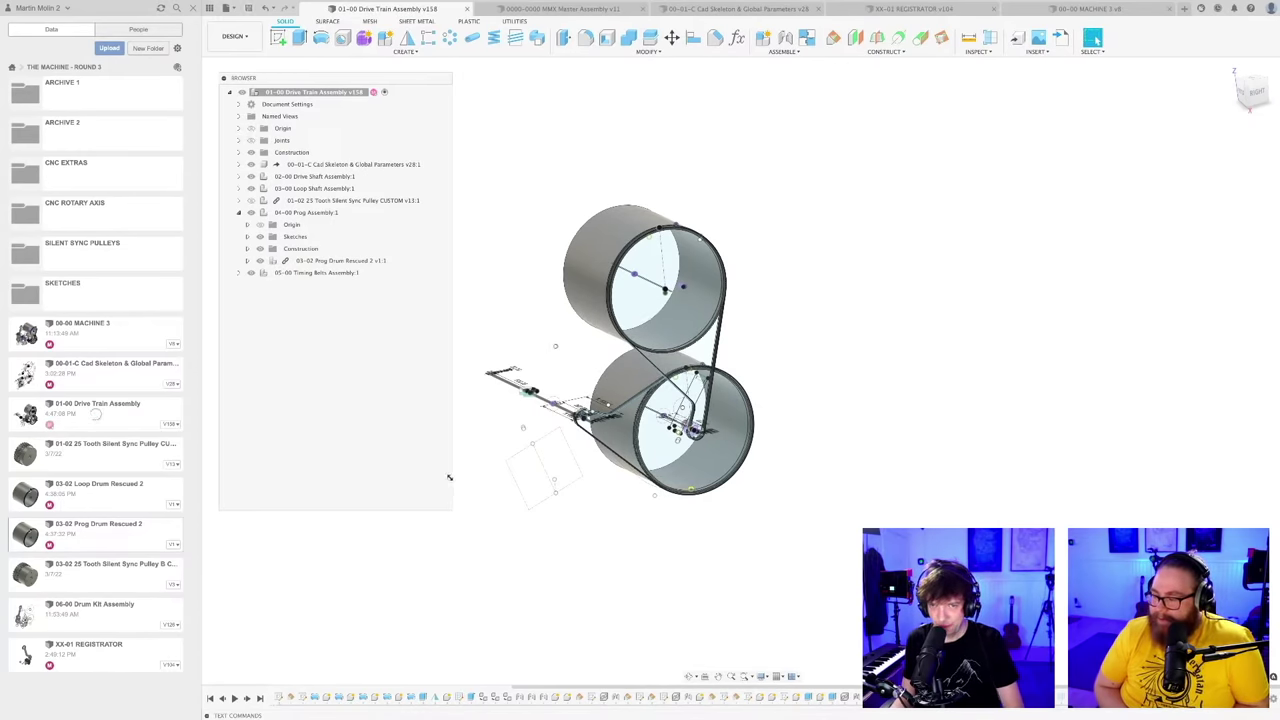
# Step: Examine the Project2 reference warnings of the yellow-flagged Sketch1 at the history marker, and dismiss them
pyautogui.keyDown('shift'); pyautogui.moveTo(726, 503); pyautogui.dragTo(740, 531, button='middle'); pyautogui.keyUp('shift')
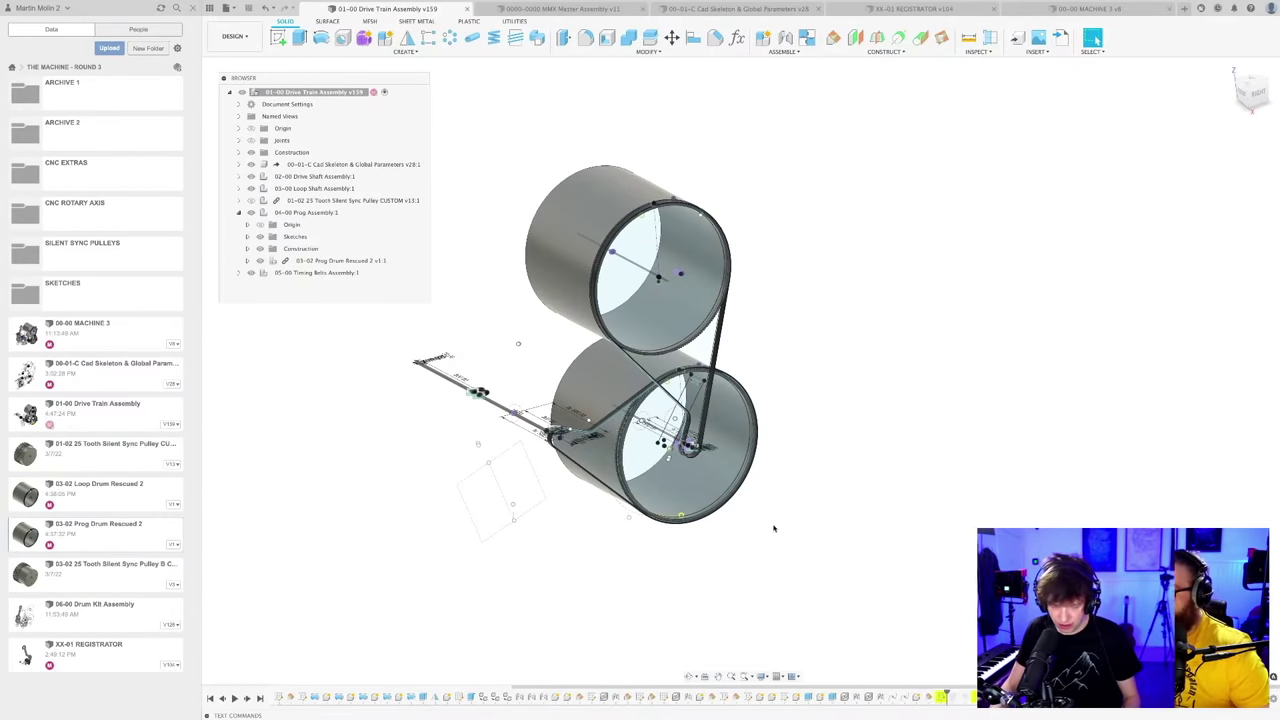
pyautogui.scroll(2, 810, 601)
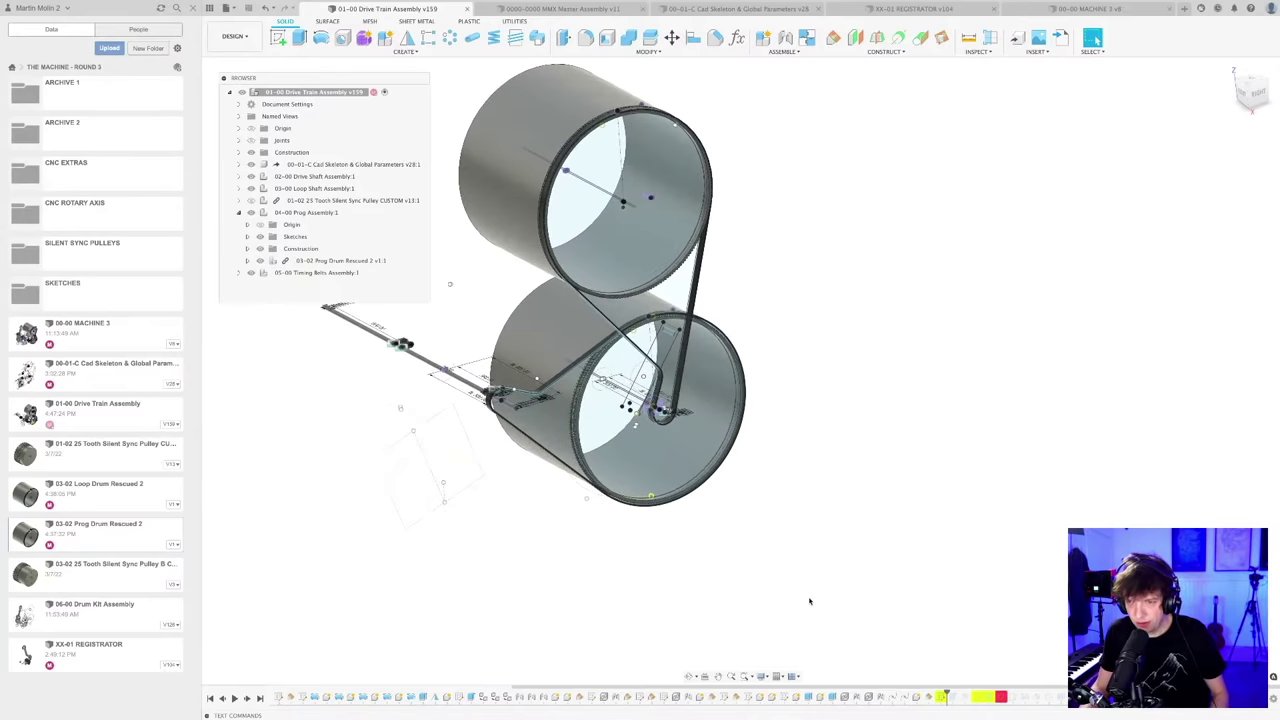
pyautogui.moveTo(761, 571); pyautogui.dragTo(775, 594, button='middle')
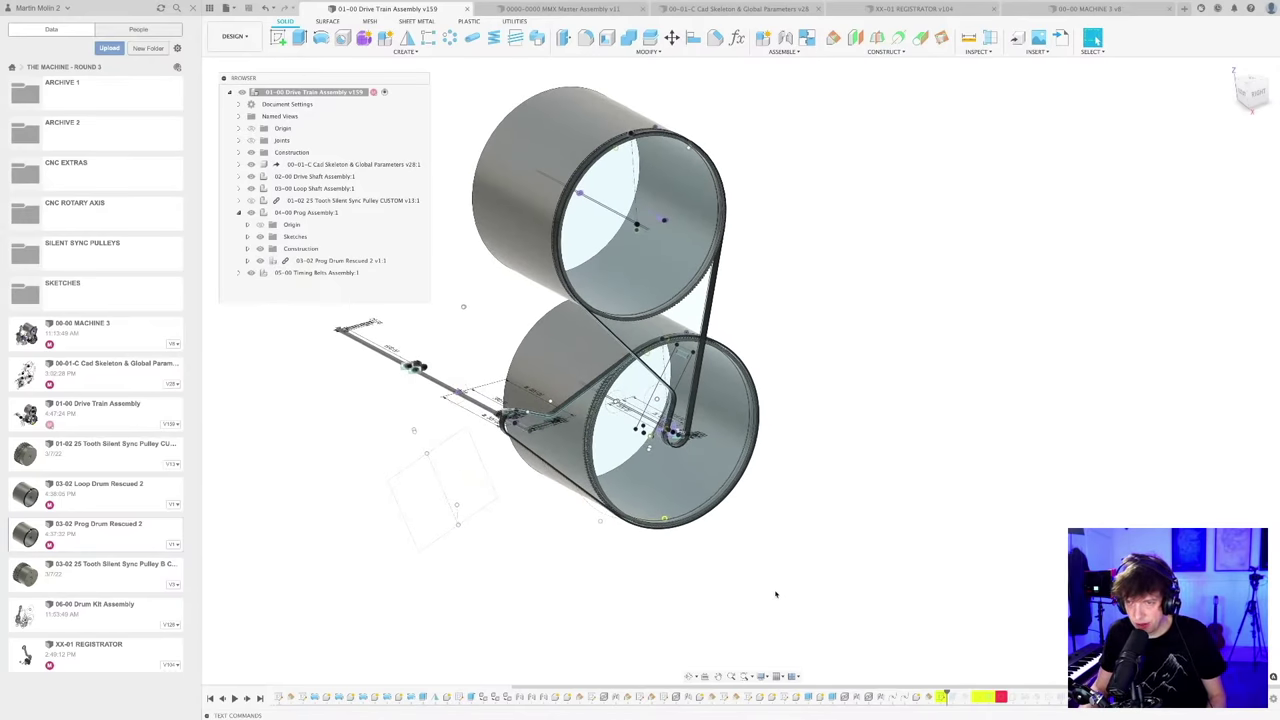
pyautogui.rightClick(943, 697)
pyautogui.click(956, 668)
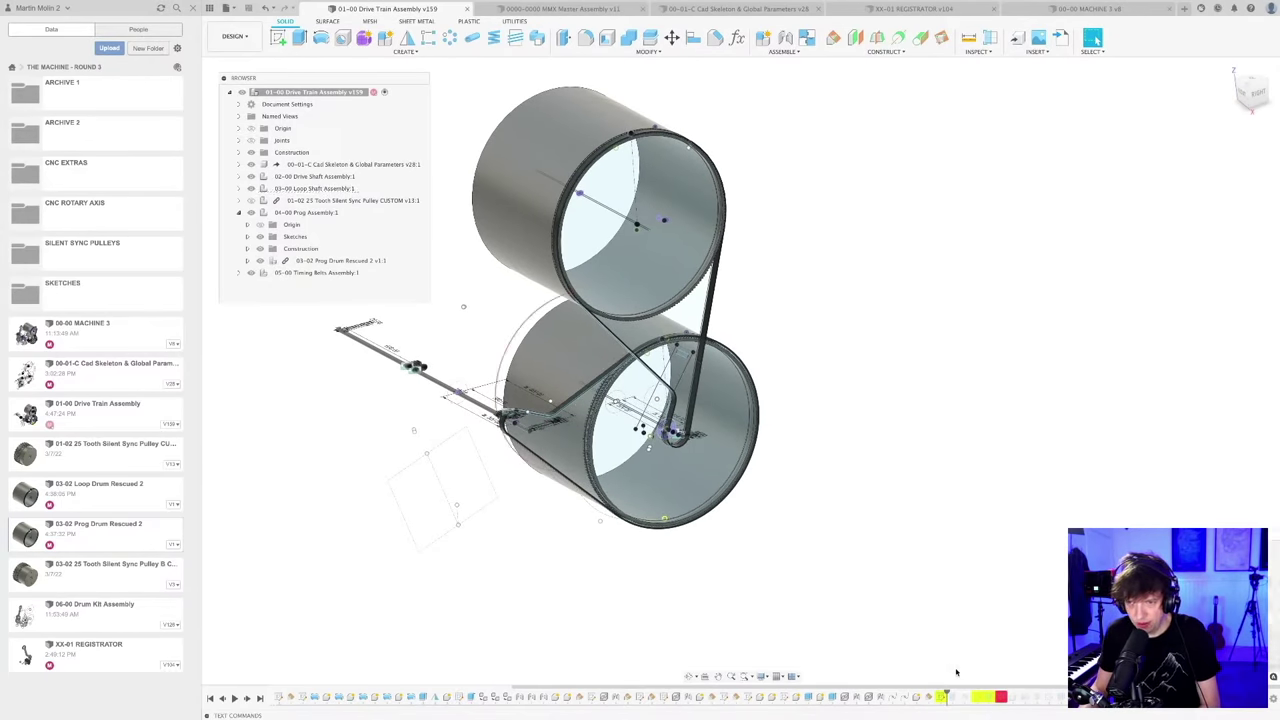
pyautogui.moveTo(1135, 533); pyautogui.dragTo(1071, 288)
pyautogui.click(1031, 335)
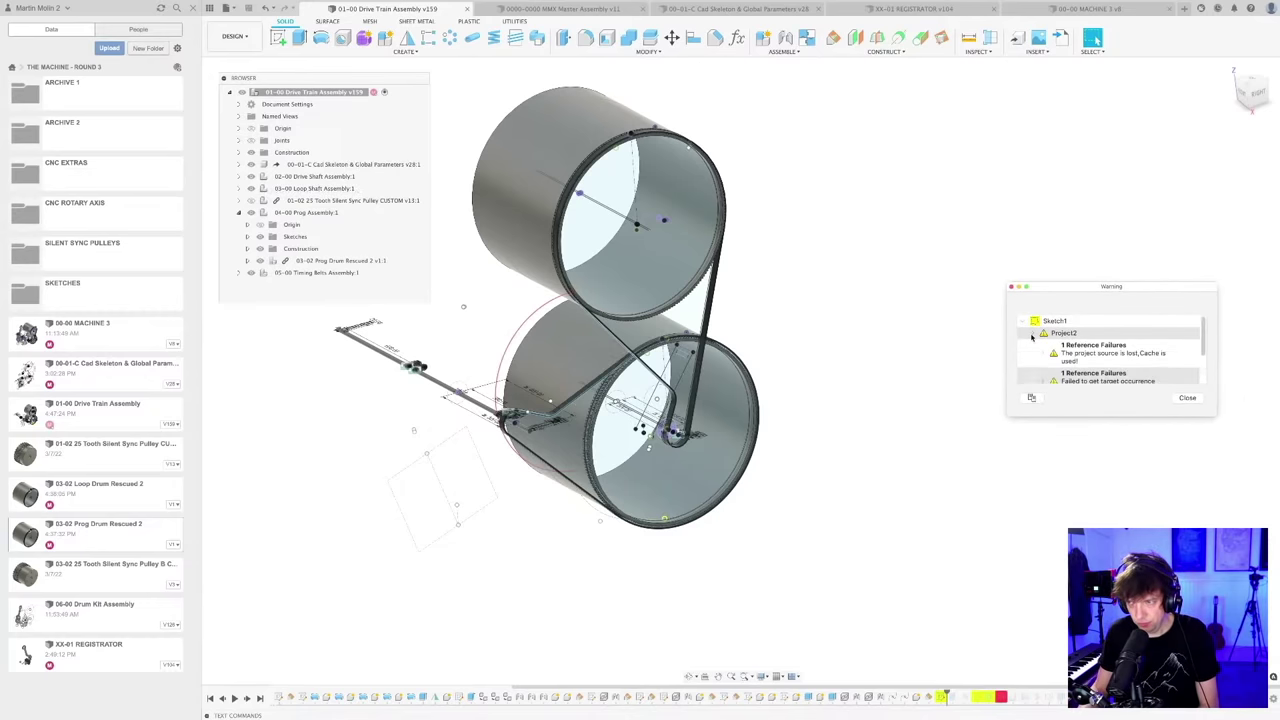
pyautogui.click(1186, 398)
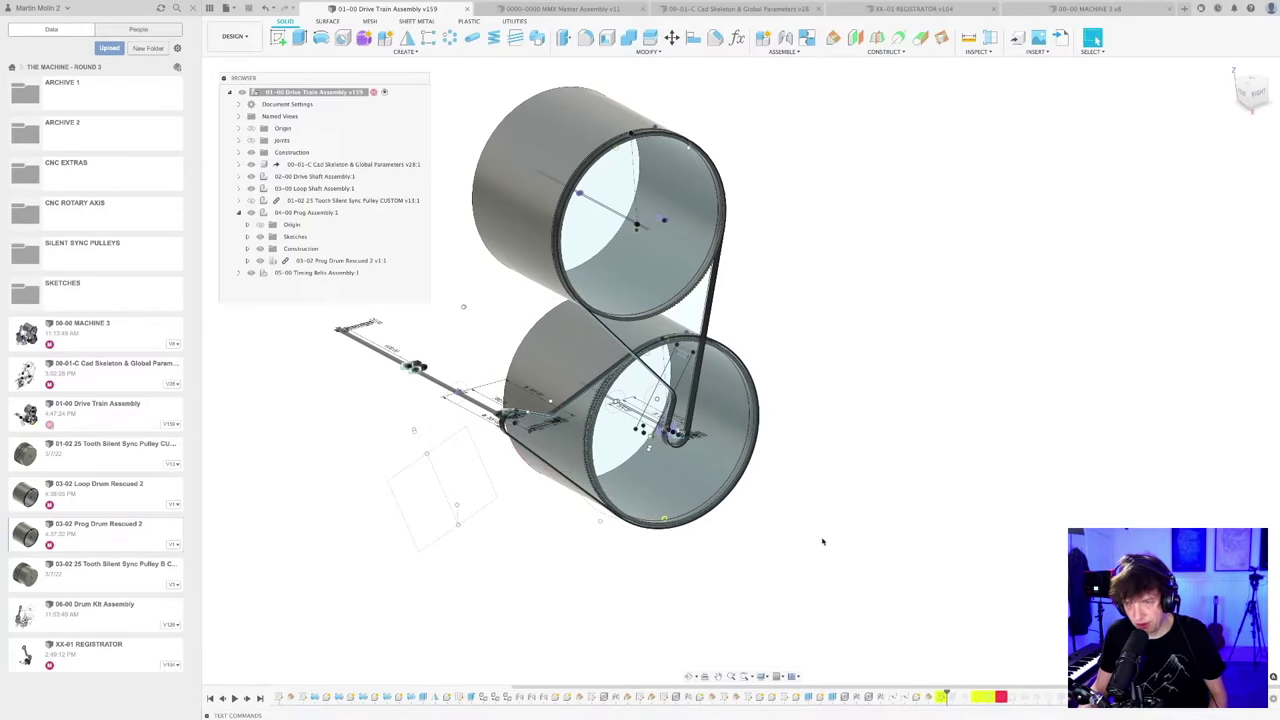
# Step: Open the yellow-flagged Sketch1 at the history marker for editing
pyautogui.keyDown('shift'); pyautogui.moveTo(804, 554); pyautogui.dragTo(770, 560, button='middle'); pyautogui.keyUp('shift')
pyautogui.scroll(3, 697, 535)
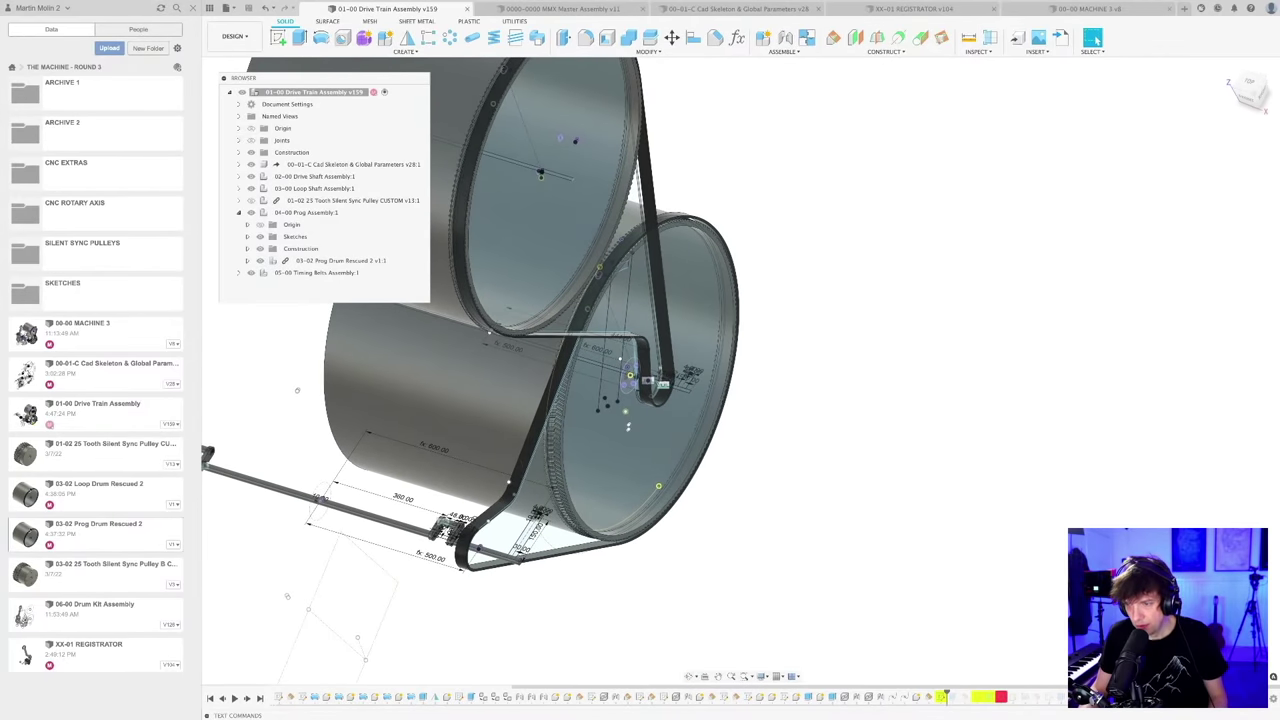
pyautogui.doubleClick(942, 697)
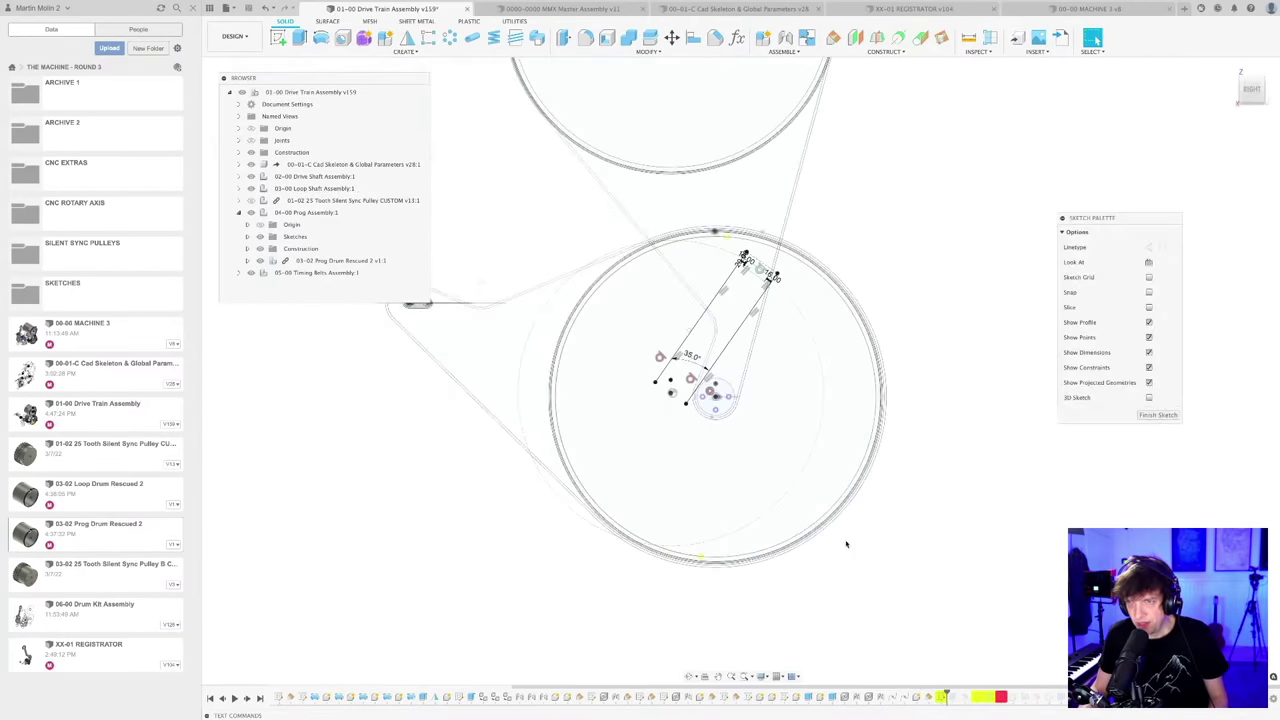
pyautogui.scroll(-3, 890, 576)
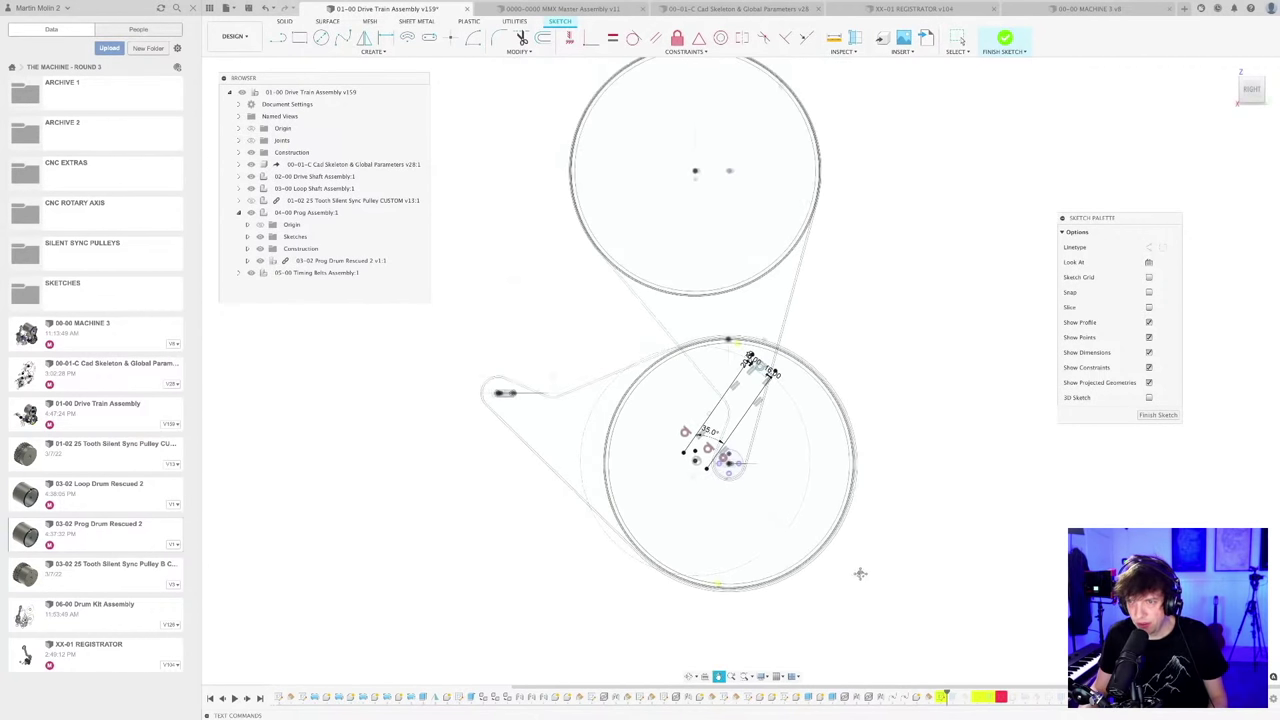
pyautogui.scroll(-2, 860, 573)
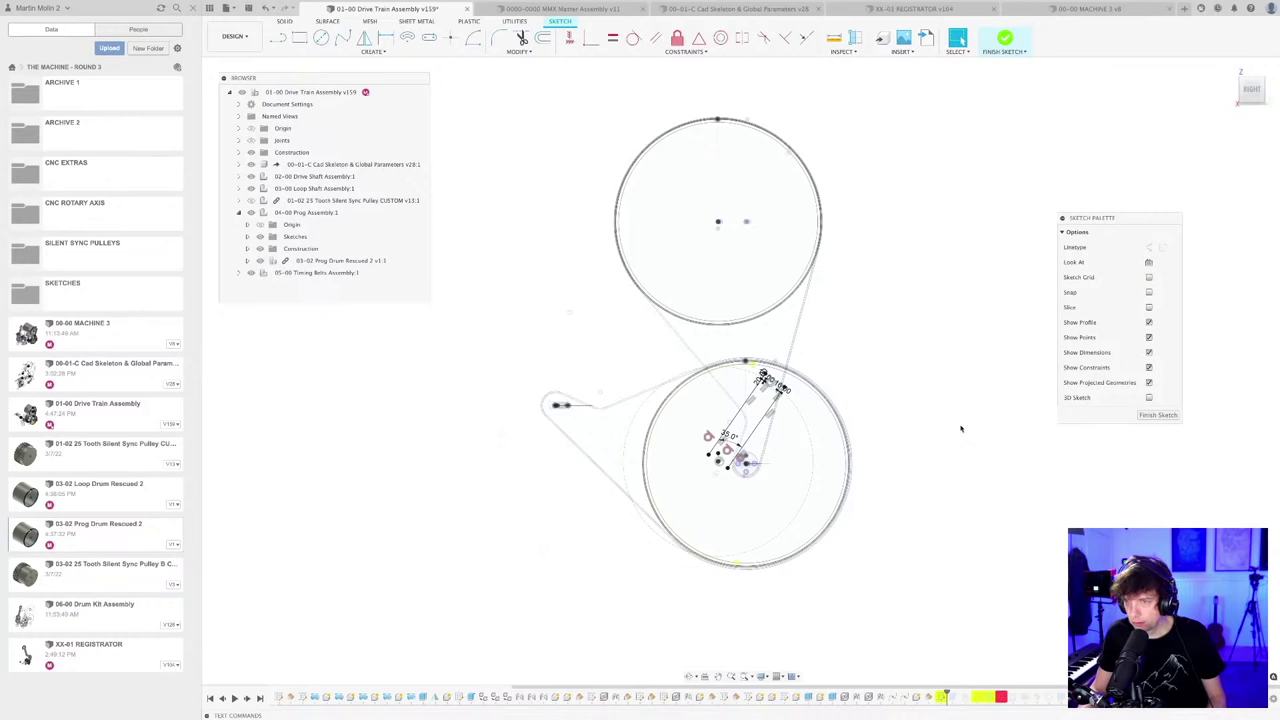
# Step: Examine the sketch's geometry against the drum outlines and belt paths, and check which components the 05-00 Timing Belts Assembly contains
pyautogui.moveTo(954, 429)
pyautogui.mouseDown(button='middle')
pyautogui.moveTo(863, 457)
pyautogui.moveTo(852, 429)
pyautogui.moveTo(855, 440)
pyautogui.mouseUp(button='middle')
pyautogui.scroll(1, 891, 437)
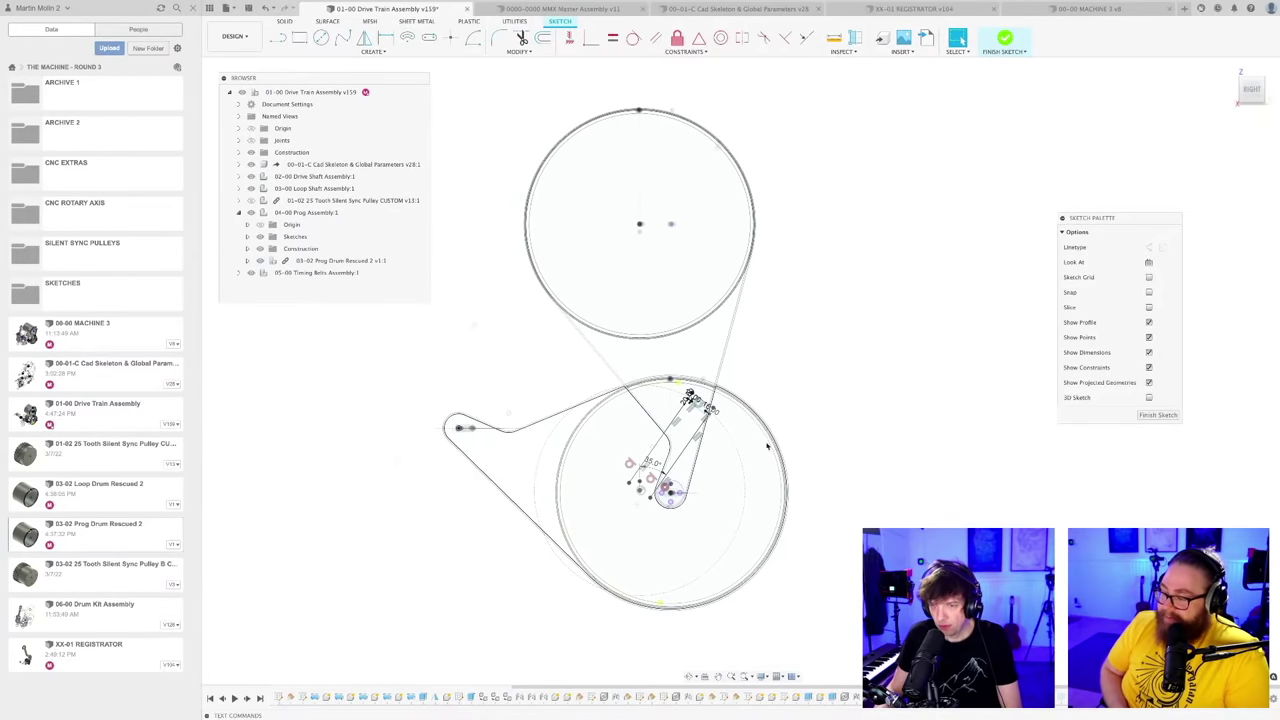
pyautogui.scroll(1, 834, 502)
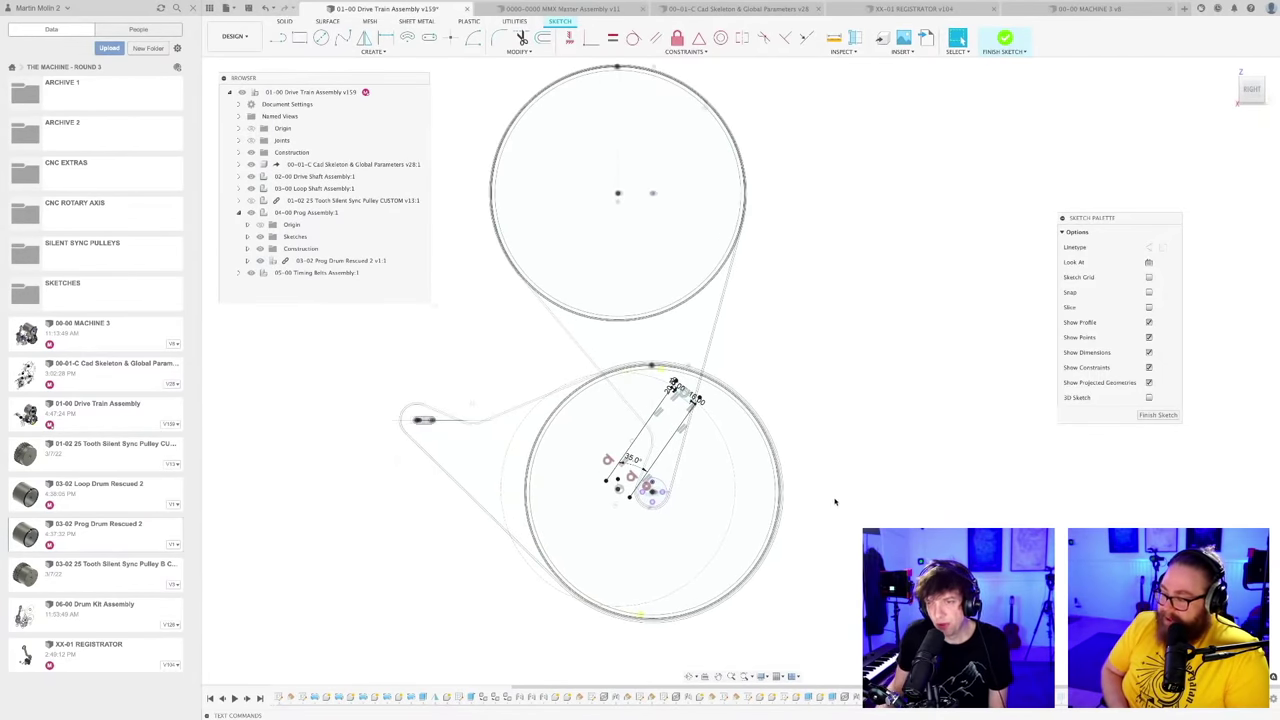
pyautogui.moveTo(834, 502)
pyautogui.mouseDown(button='middle')
pyautogui.moveTo(871, 483)
pyautogui.moveTo(866, 503)
pyautogui.mouseUp(button='middle')
pyautogui.scroll(-1, 871, 483)
pyautogui.scroll(6, 746, 427)
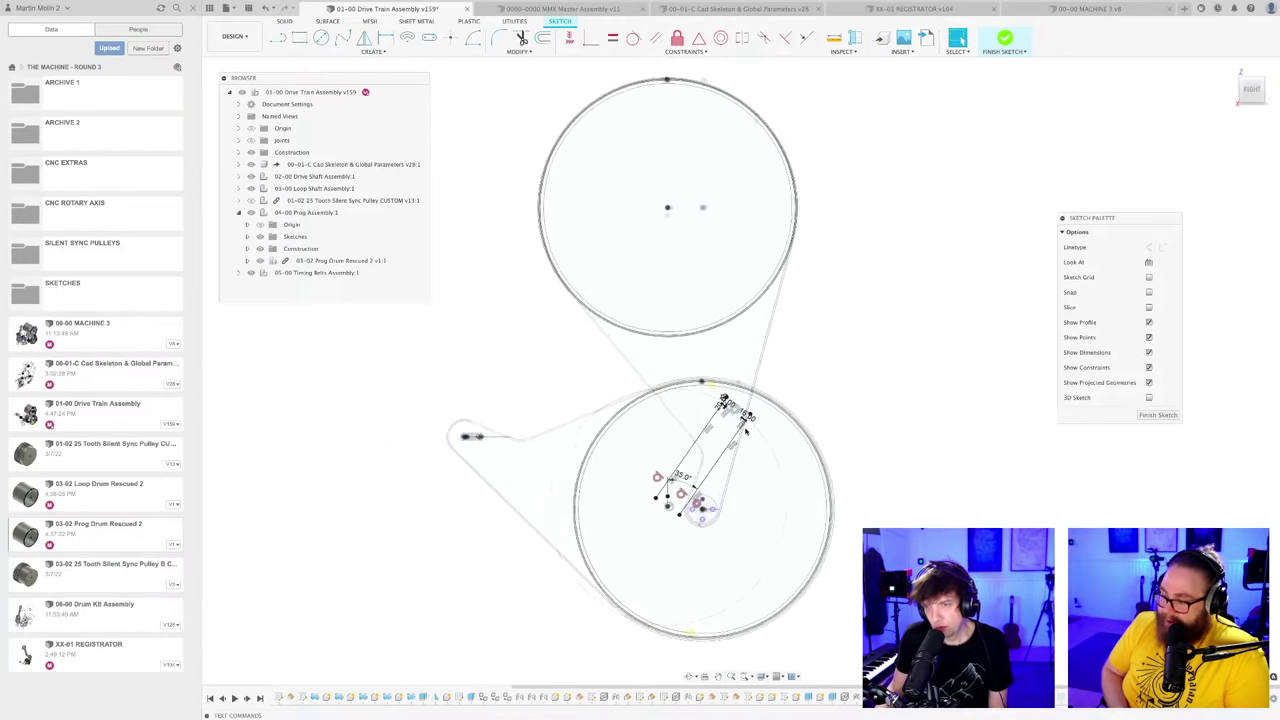
pyautogui.scroll(-3, 781, 449)
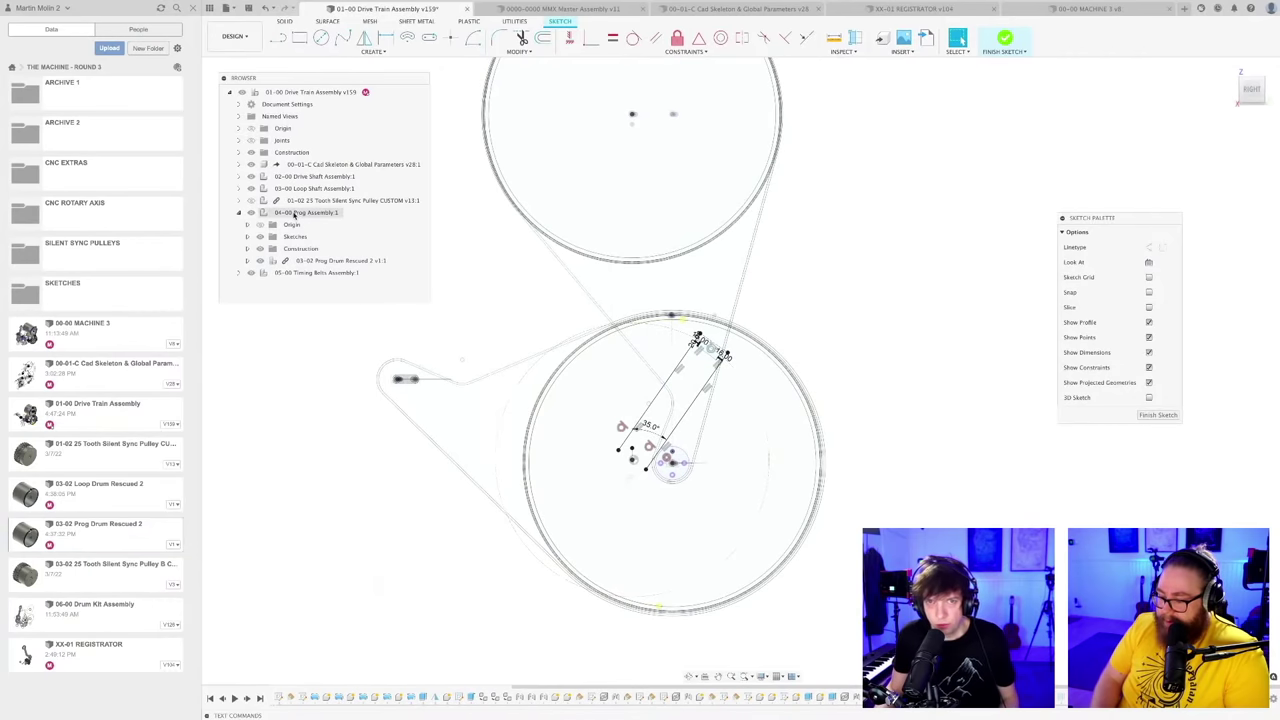
pyautogui.moveTo(311, 77); pyautogui.dragTo(308, 70)
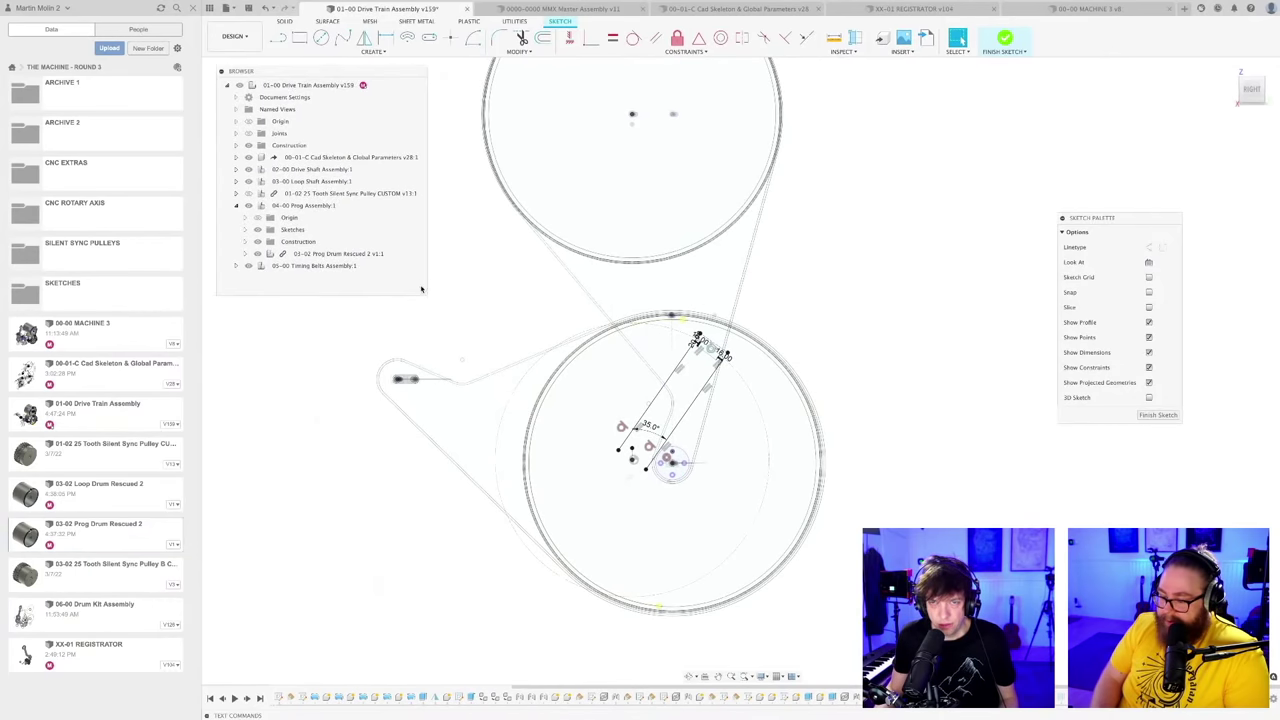
pyautogui.click(236, 267)
pyautogui.scroll(-2, 242, 255)
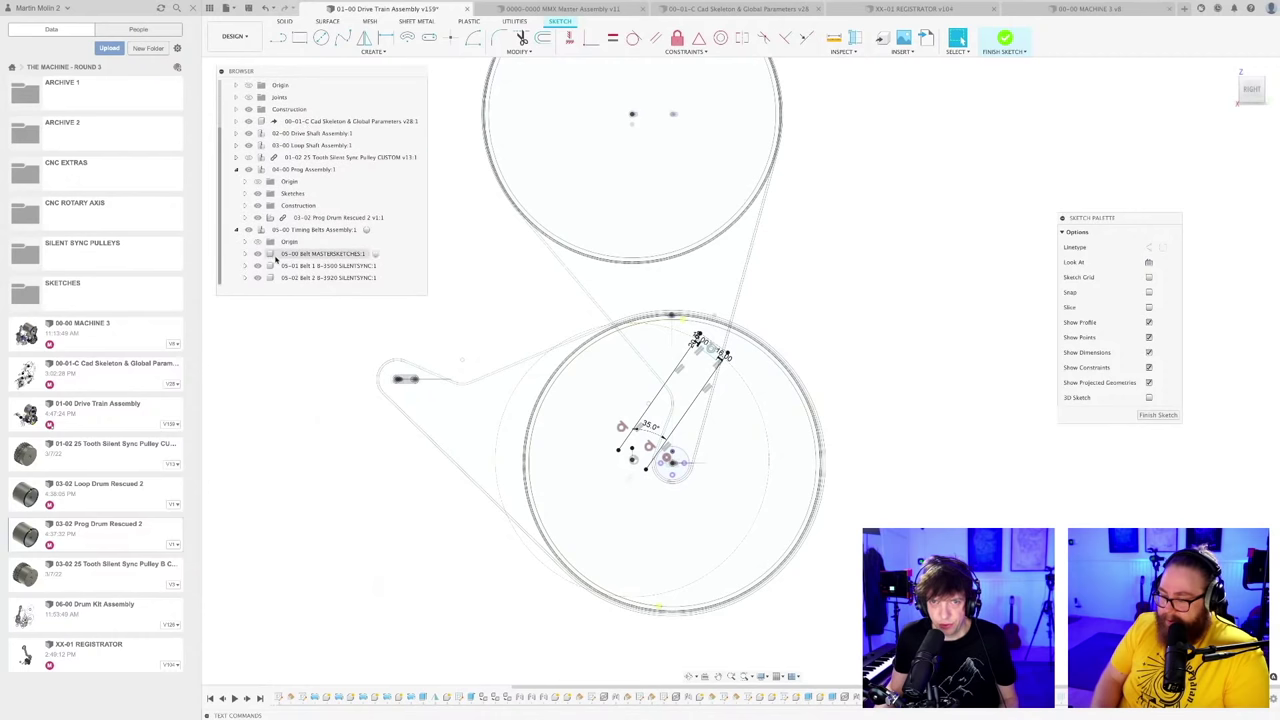
pyautogui.click(240, 229)
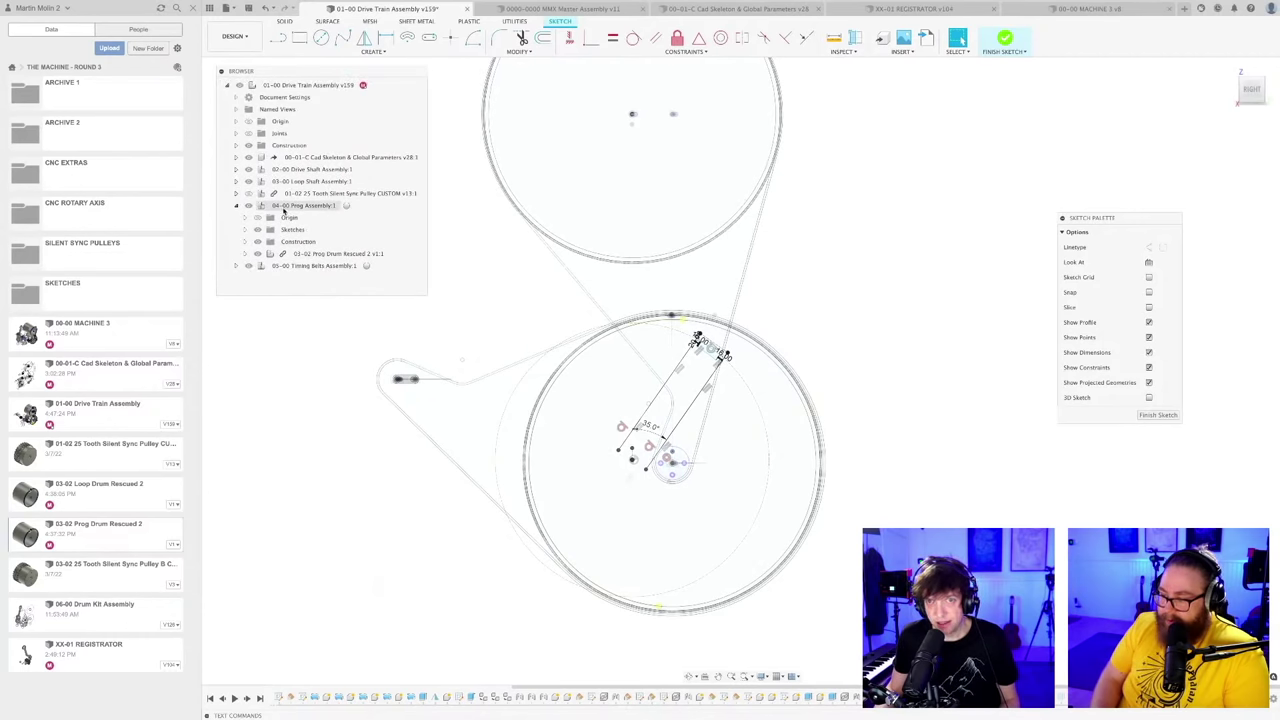
pyautogui.scroll(-3, 854, 440)
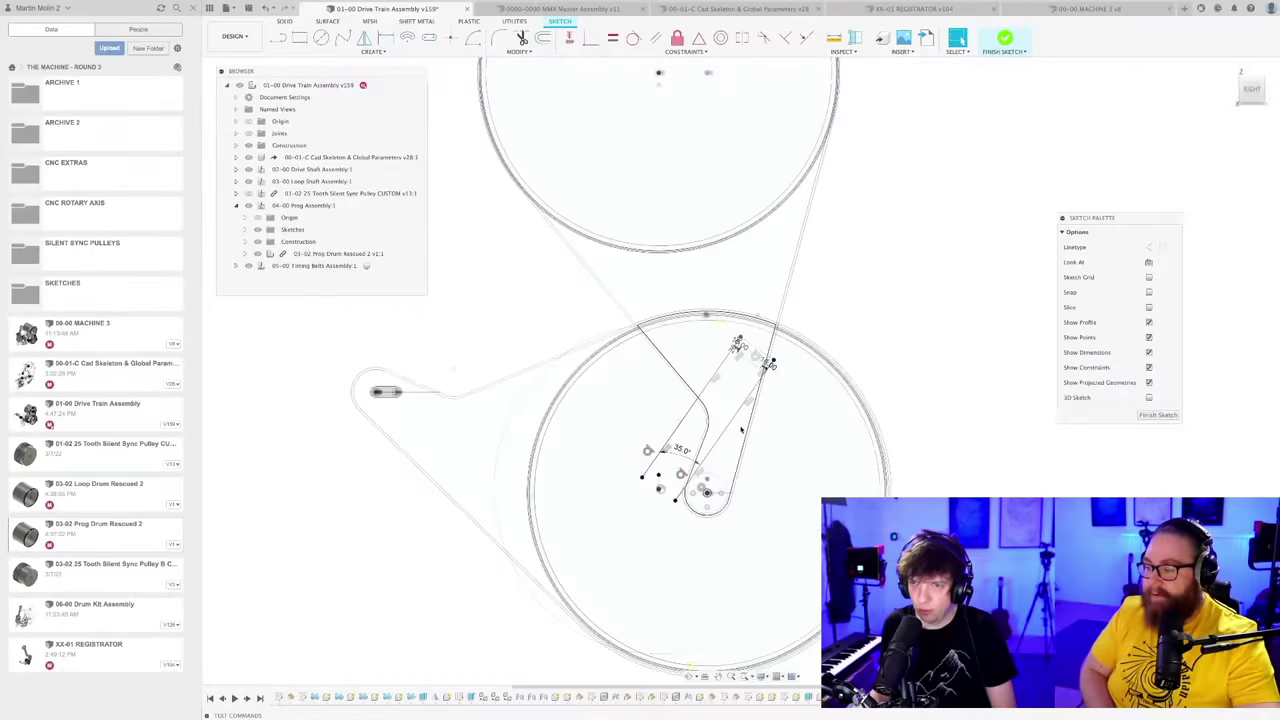
pyautogui.scroll(-5, 741, 428)
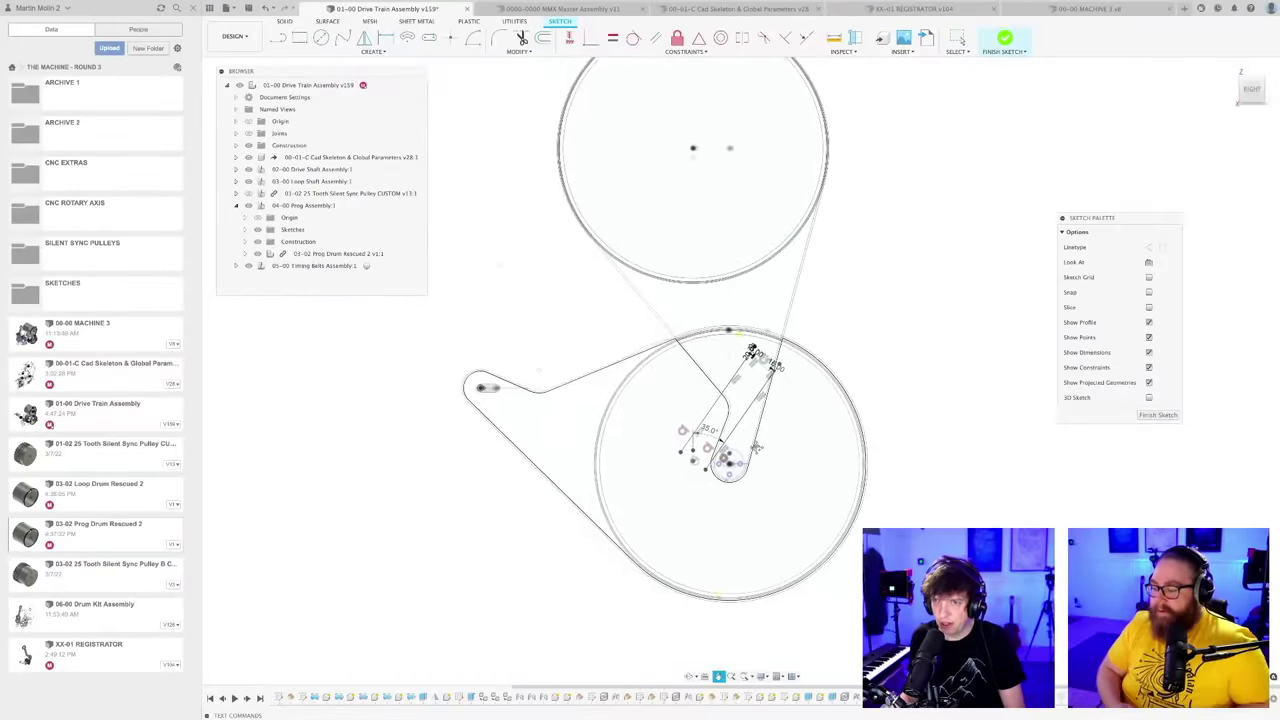
pyautogui.scroll(2, 762, 452)
pyautogui.moveTo(762, 453); pyautogui.dragTo(786, 450, button='middle')
pyautogui.scroll(-3, 769, 446)
pyautogui.scroll(3, 787, 450)
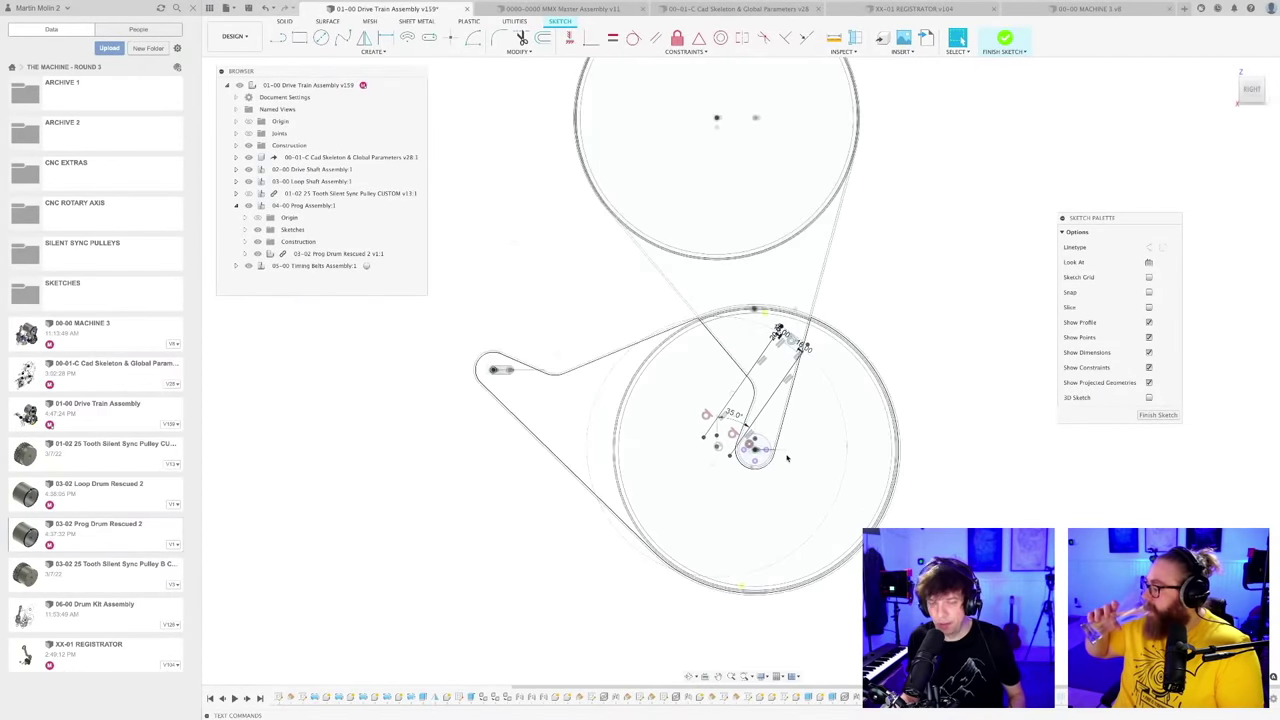
# Step: Save a new version of the drive train assembly while the flagged sketch stays open
pyautogui.hotkey('ctrl', 's')
pyautogui.press('Return')
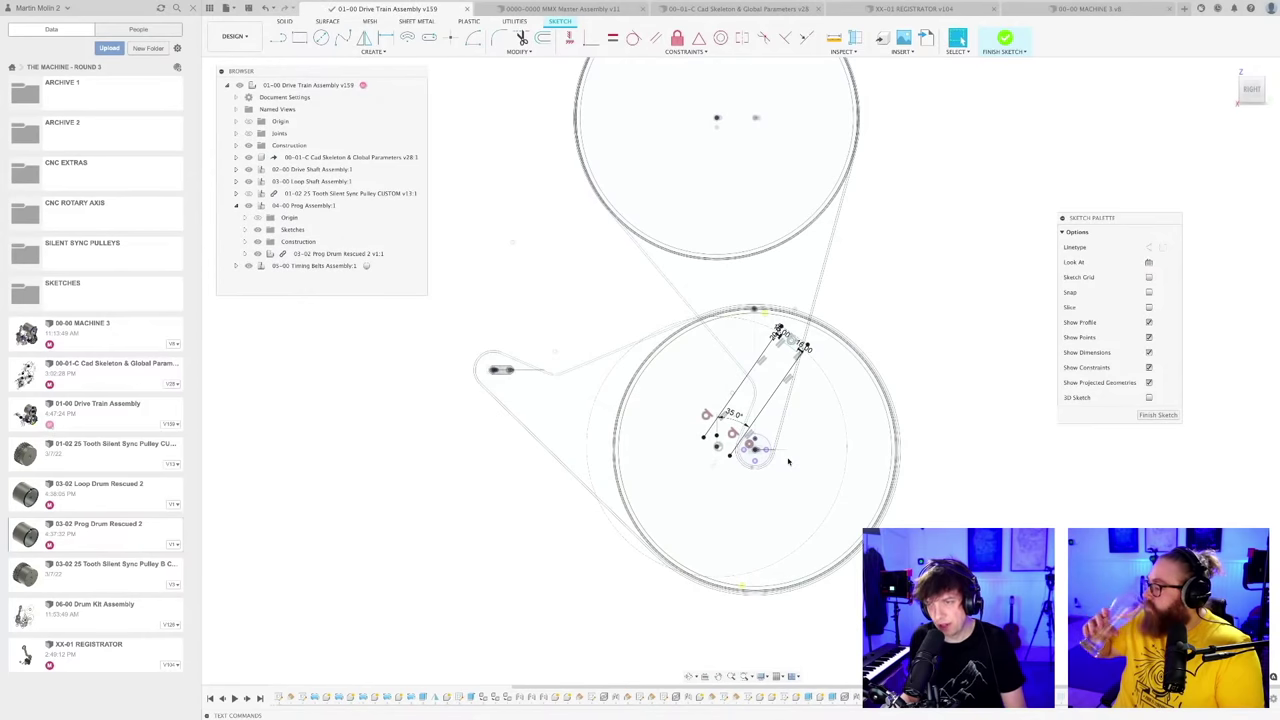
pyautogui.scroll(-2, 788, 462)
pyautogui.moveTo(779, 466); pyautogui.dragTo(765, 476, button='middle')
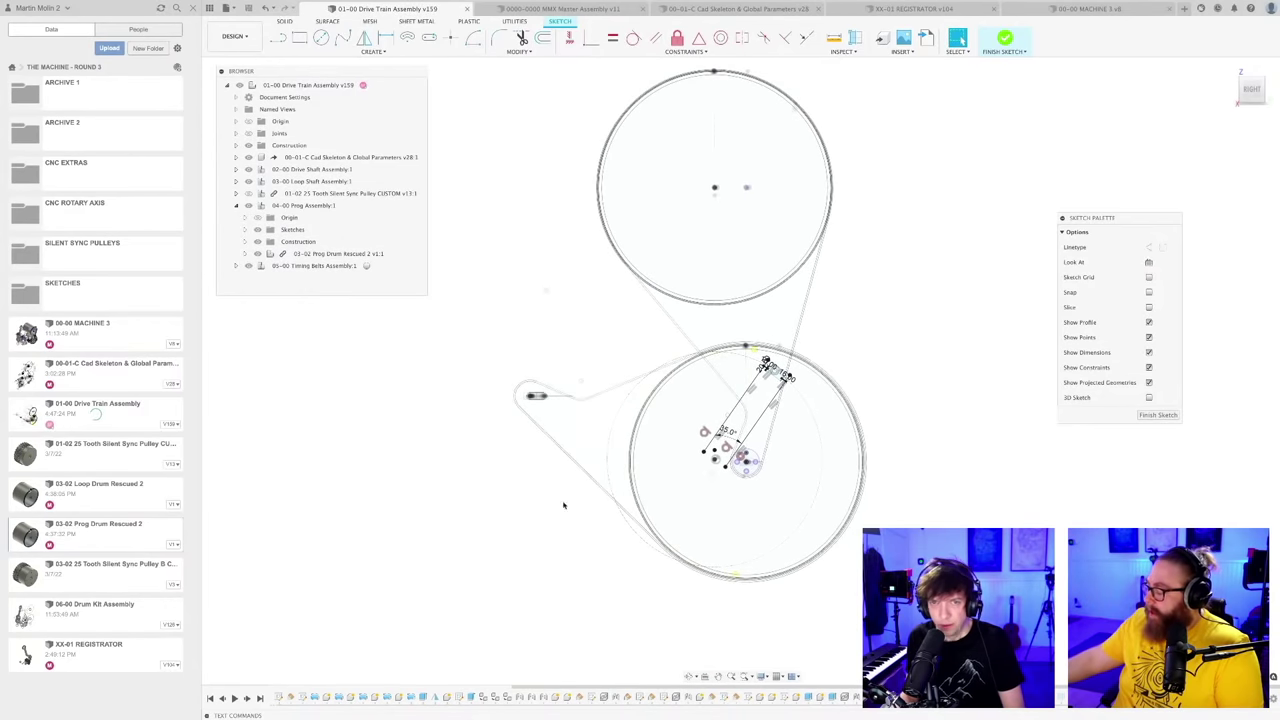
# Step: Find the open sketch under 03-02 TIMING ADJUST in the 03-00 Loop Shaft Assembly and rename it Timing Adjust Sketch
pyautogui.click(236, 266)
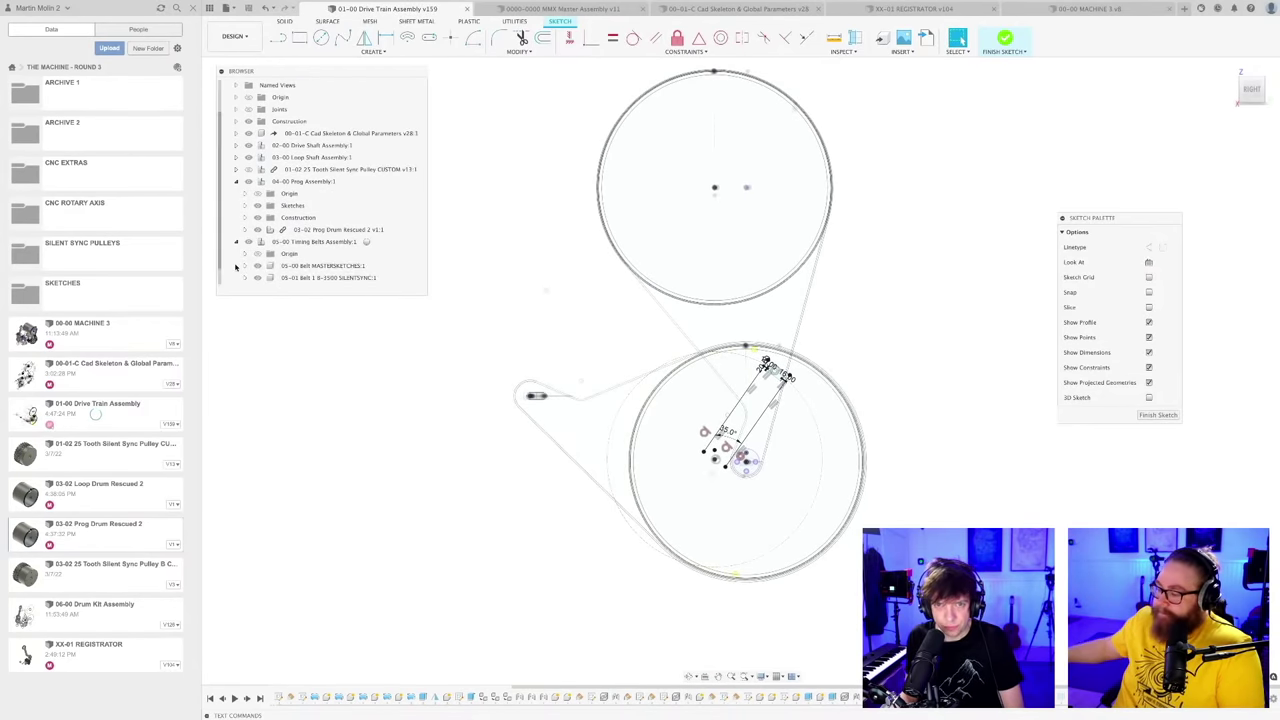
pyautogui.moveTo(426, 297); pyautogui.dragTo(435, 518)
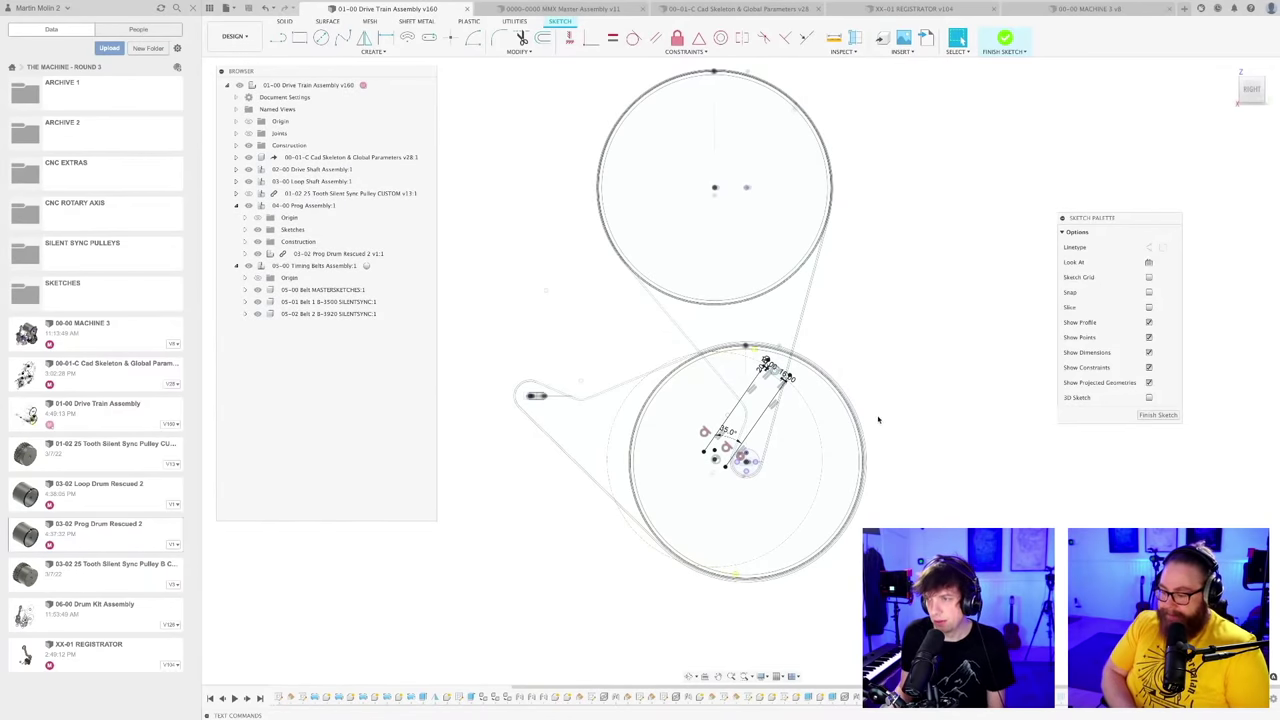
pyautogui.moveTo(884, 469); pyautogui.dragTo(894, 477, button='middle')
pyautogui.click(832, 467)
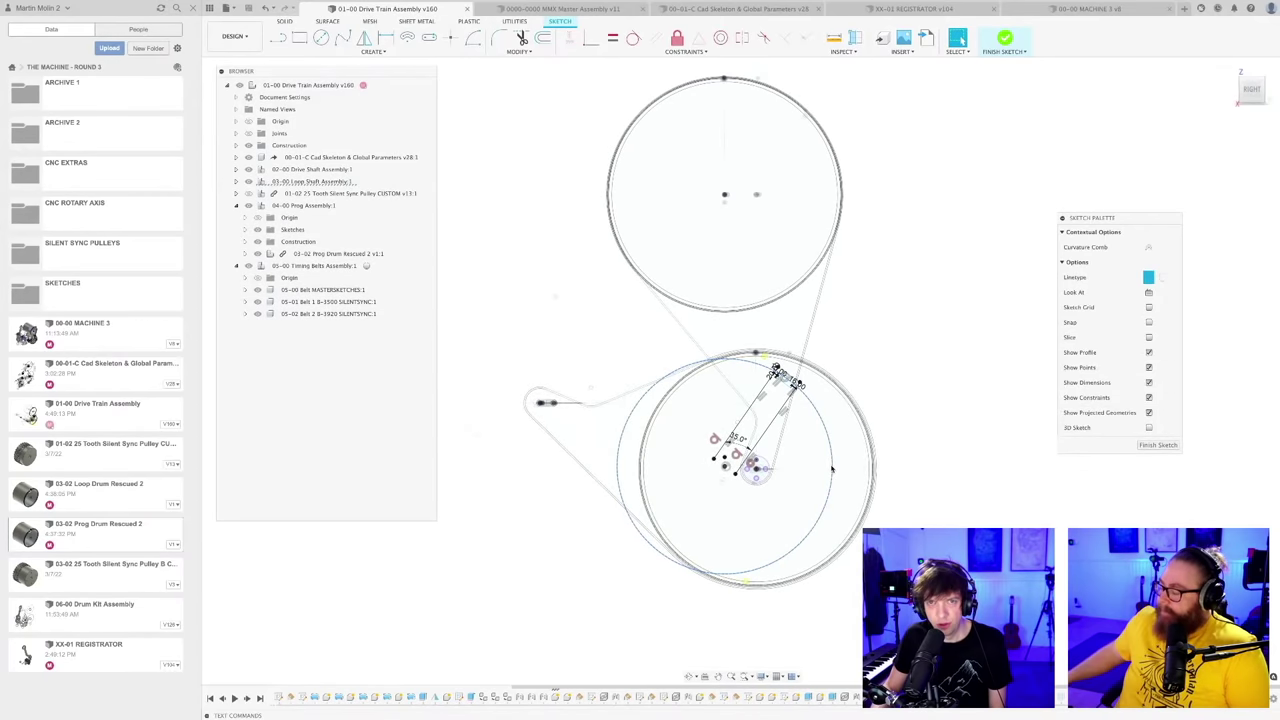
pyautogui.click(236, 182)
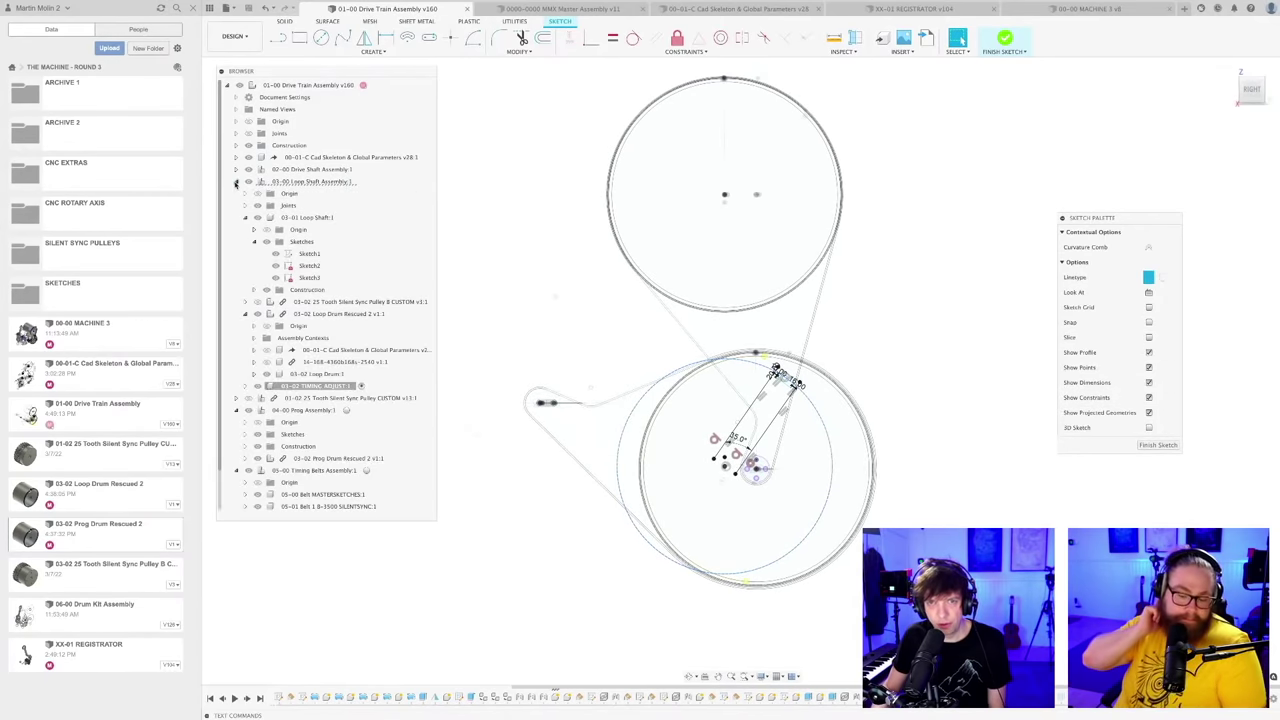
pyautogui.click(245, 386)
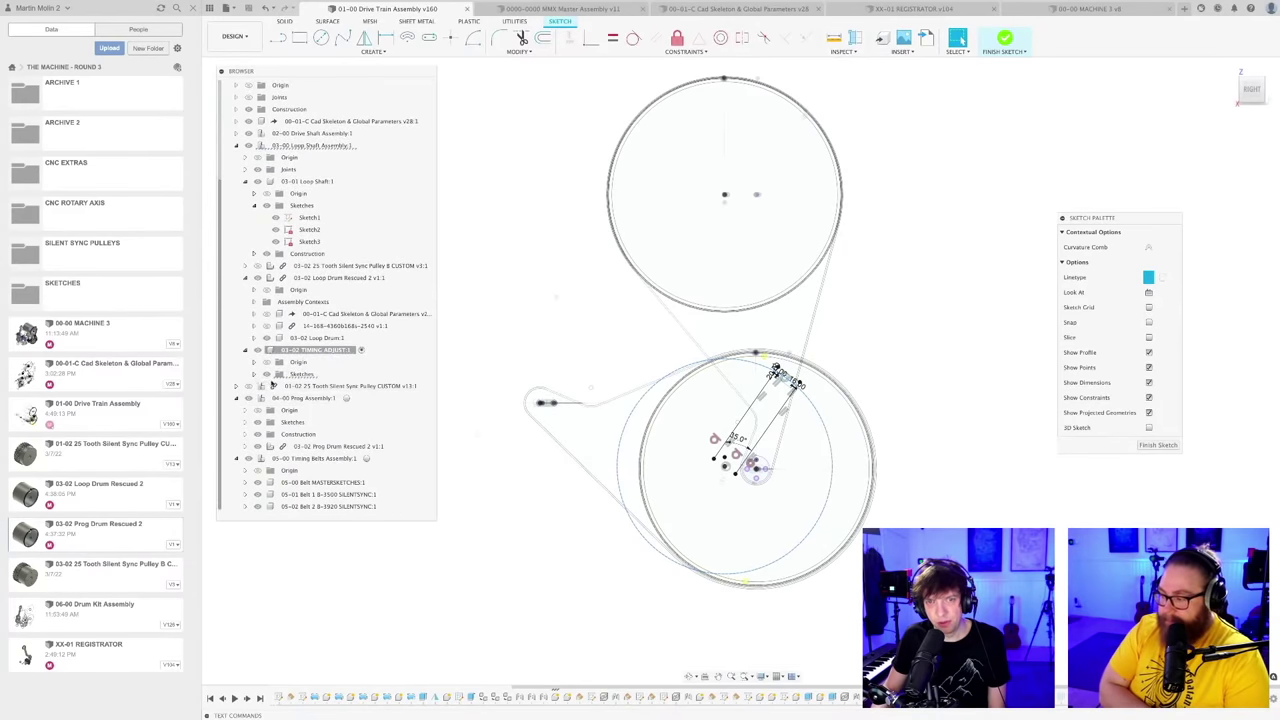
pyautogui.click(254, 374)
pyautogui.click(305, 387)
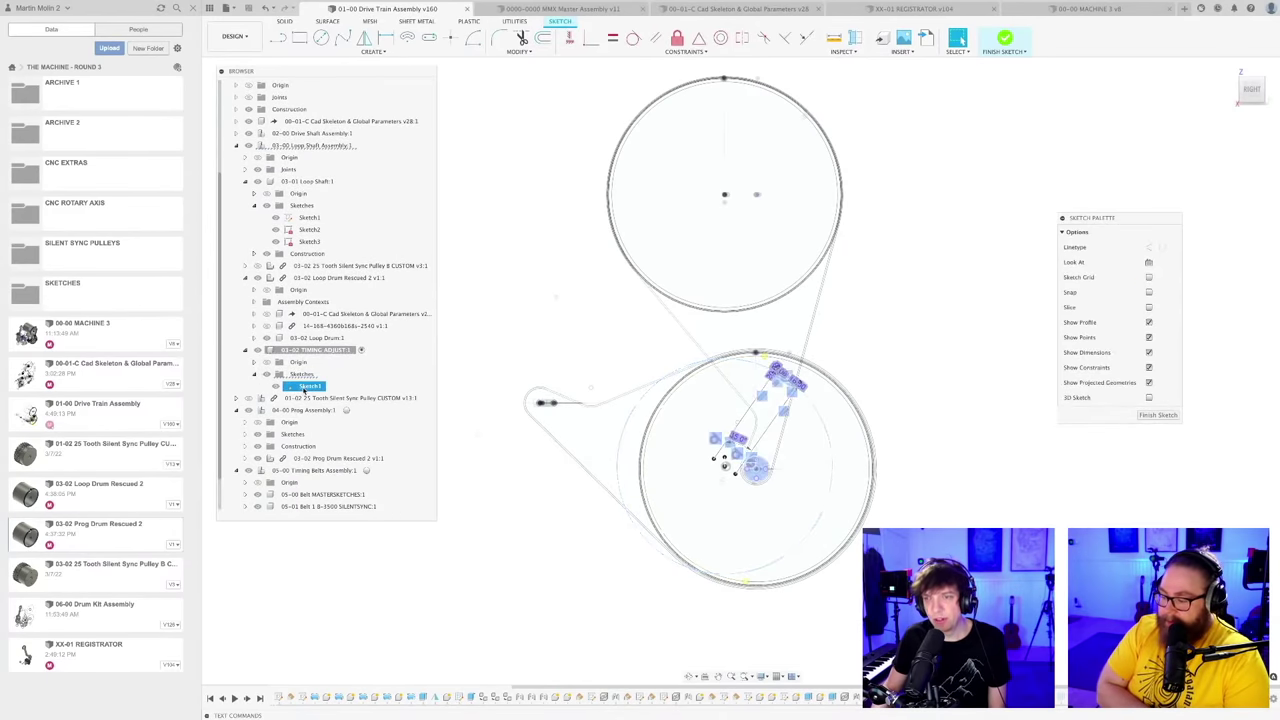
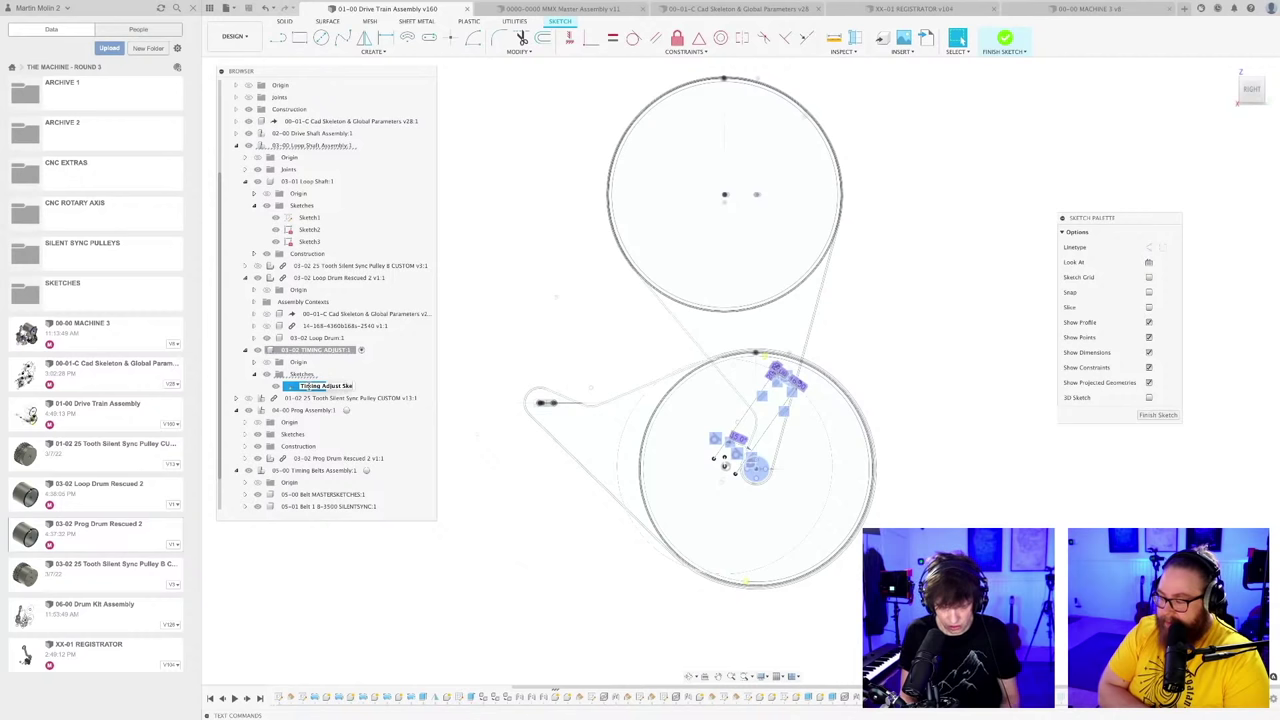
pyautogui.click(310, 389)
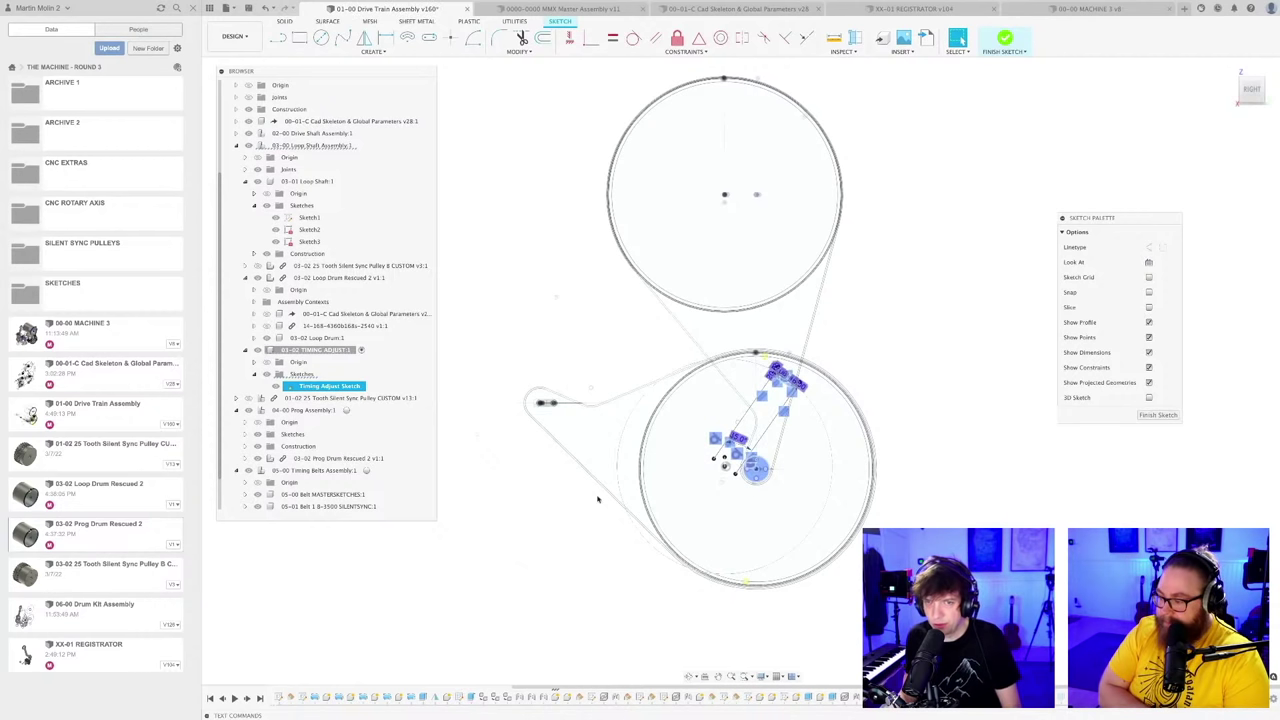
pyautogui.click(526, 541)
# Step: Examine the timing adjust geometry against the lower drum outline, the hub circle and the off-centre reference circle
pyautogui.scroll(1, 814, 515)
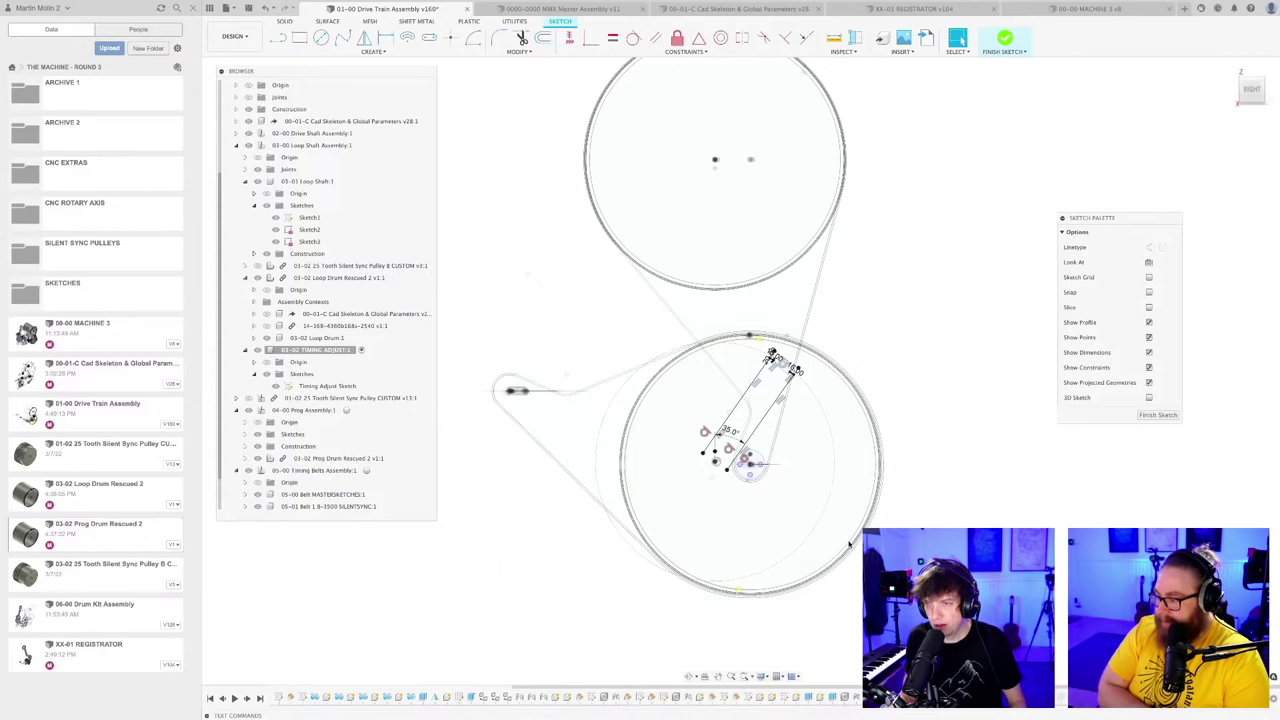
pyautogui.scroll(2, 880, 543)
pyautogui.moveTo(888, 536); pyautogui.dragTo(929, 520, button='middle')
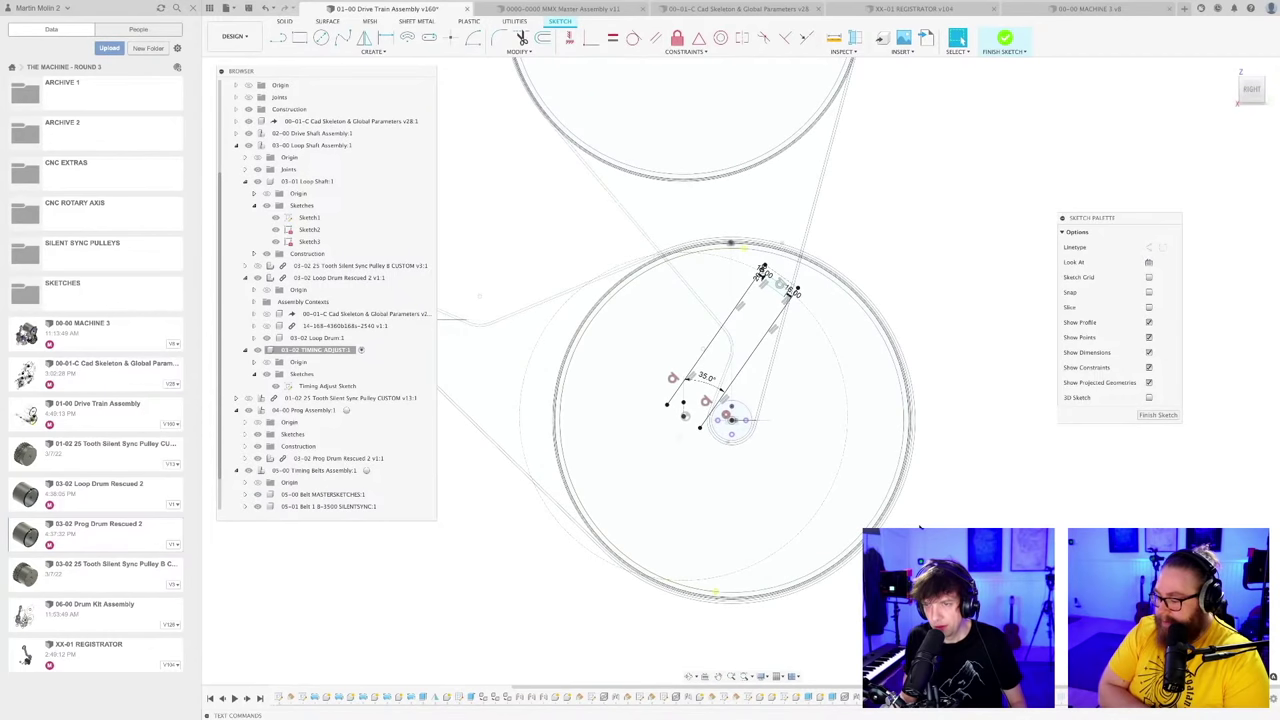
pyautogui.scroll(-1, 920, 528)
pyautogui.keyDown('shift'); pyautogui.moveTo(918, 527); pyautogui.dragTo(891, 520, button='middle'); pyautogui.keyUp('shift')
pyautogui.moveTo(922, 575)
pyautogui.keyDown('shift'); pyautogui.mouseDown(button='middle')
pyautogui.moveTo(921, 528)
pyautogui.moveTo(918, 538)
pyautogui.mouseUp(button='middle'); pyautogui.keyUp('shift')
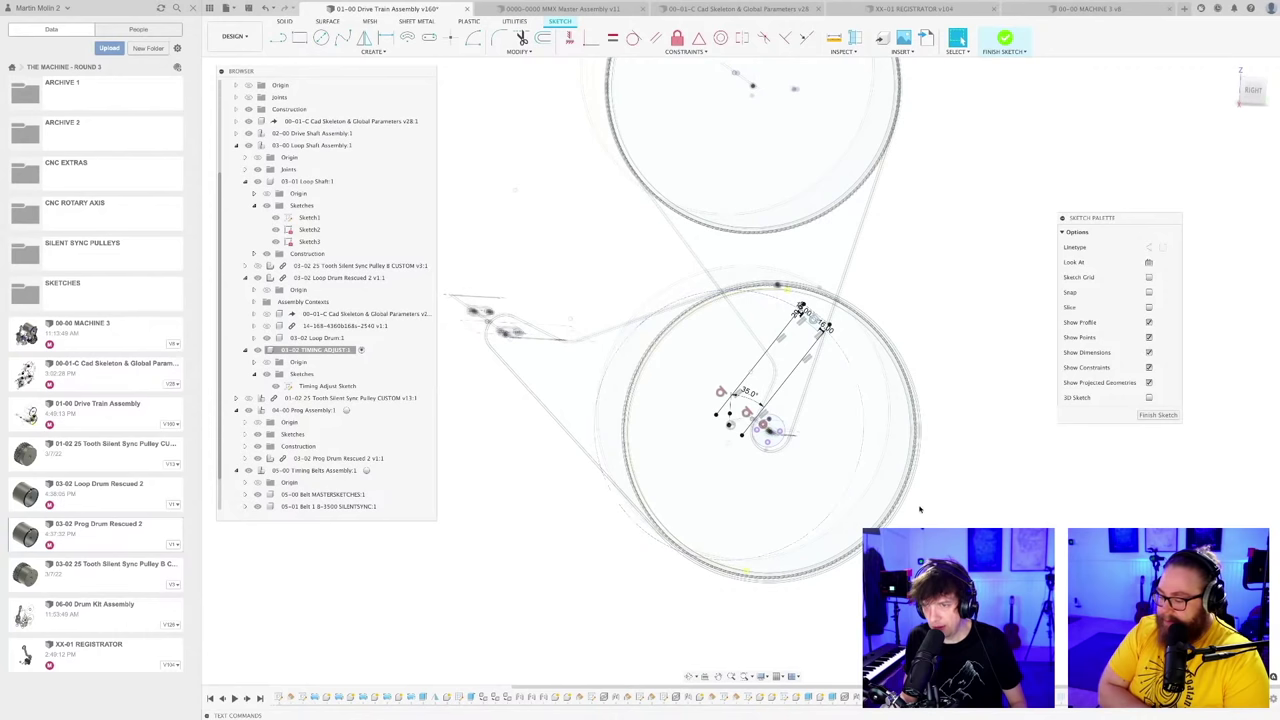
pyautogui.moveTo(950, 512); pyautogui.dragTo(940, 483, button='middle')
pyautogui.scroll(3, 940, 516)
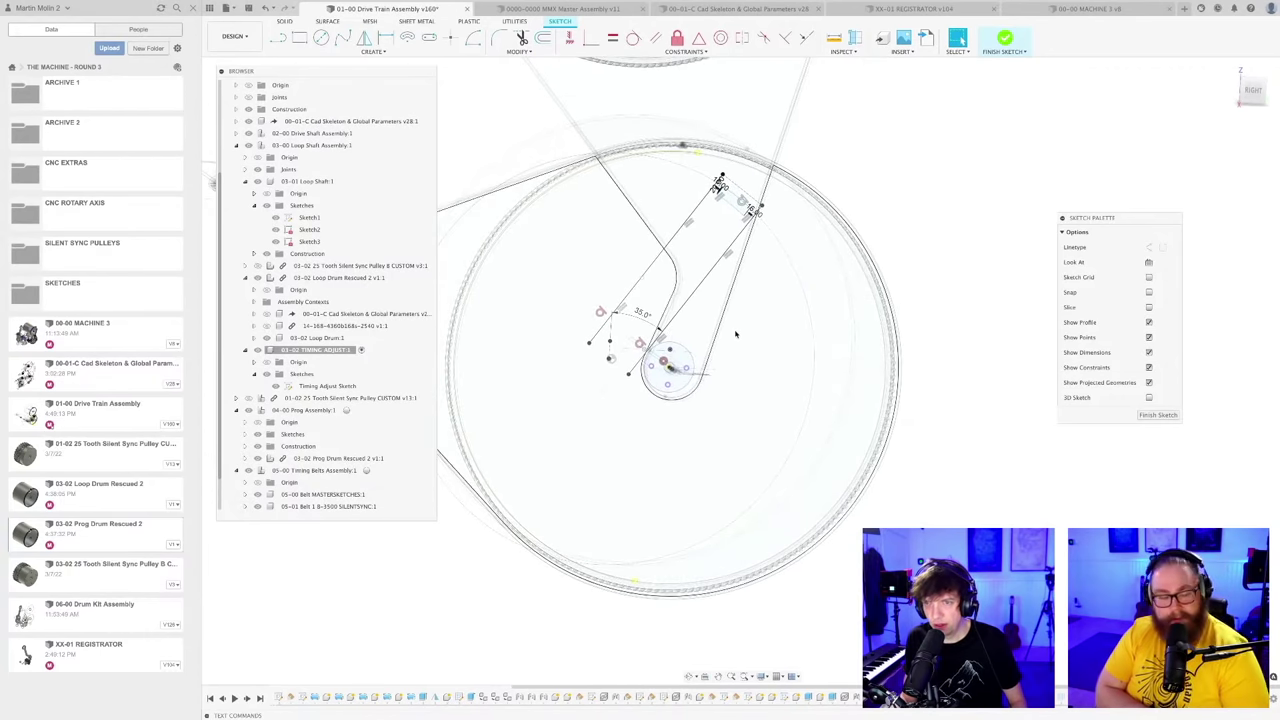
pyautogui.scroll(-2, 735, 334)
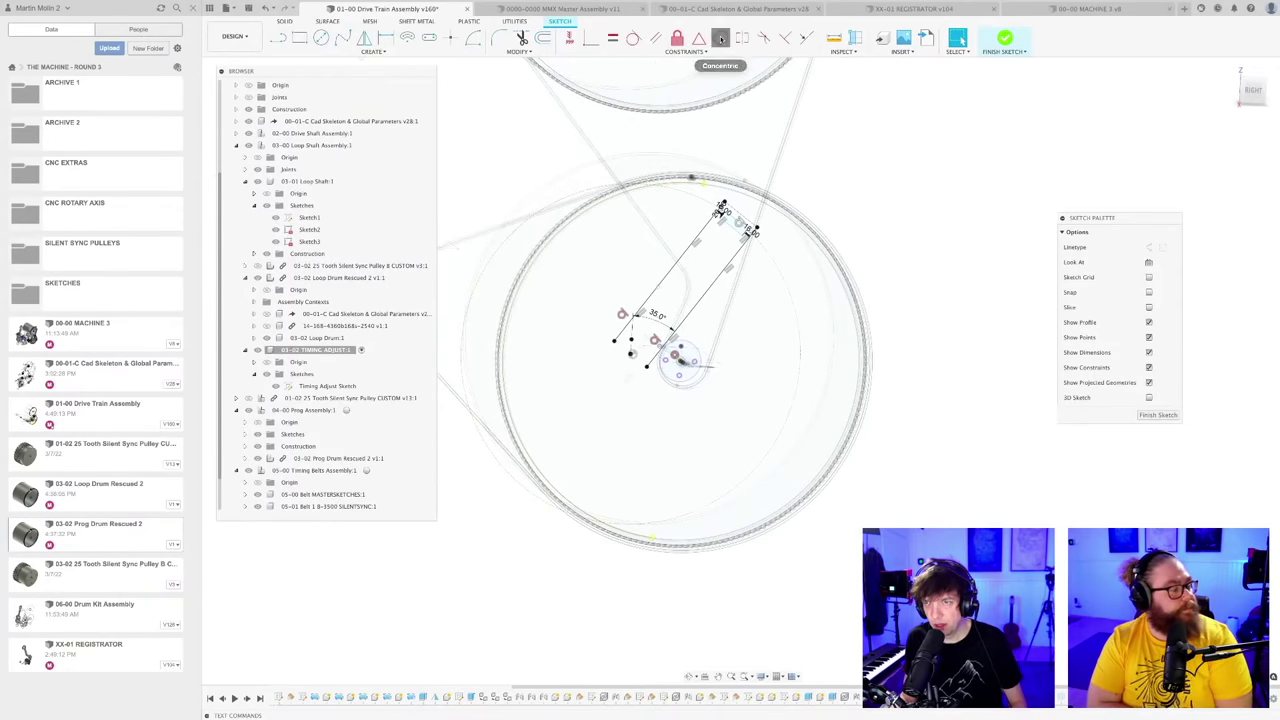
# Step: Delete the red-marked constraint beside the 35° angle in the timing adjust sketch
pyautogui.click(720, 38)
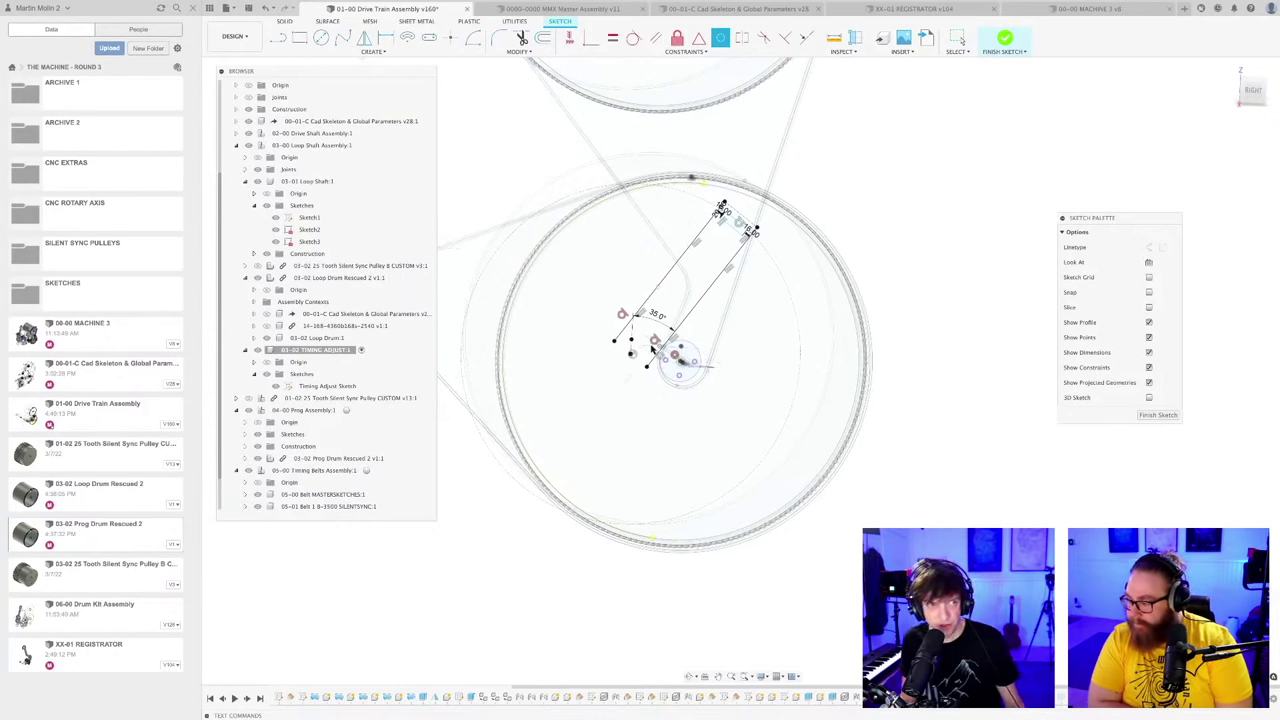
pyautogui.scroll(4, 622, 312)
pyautogui.press('Escape')
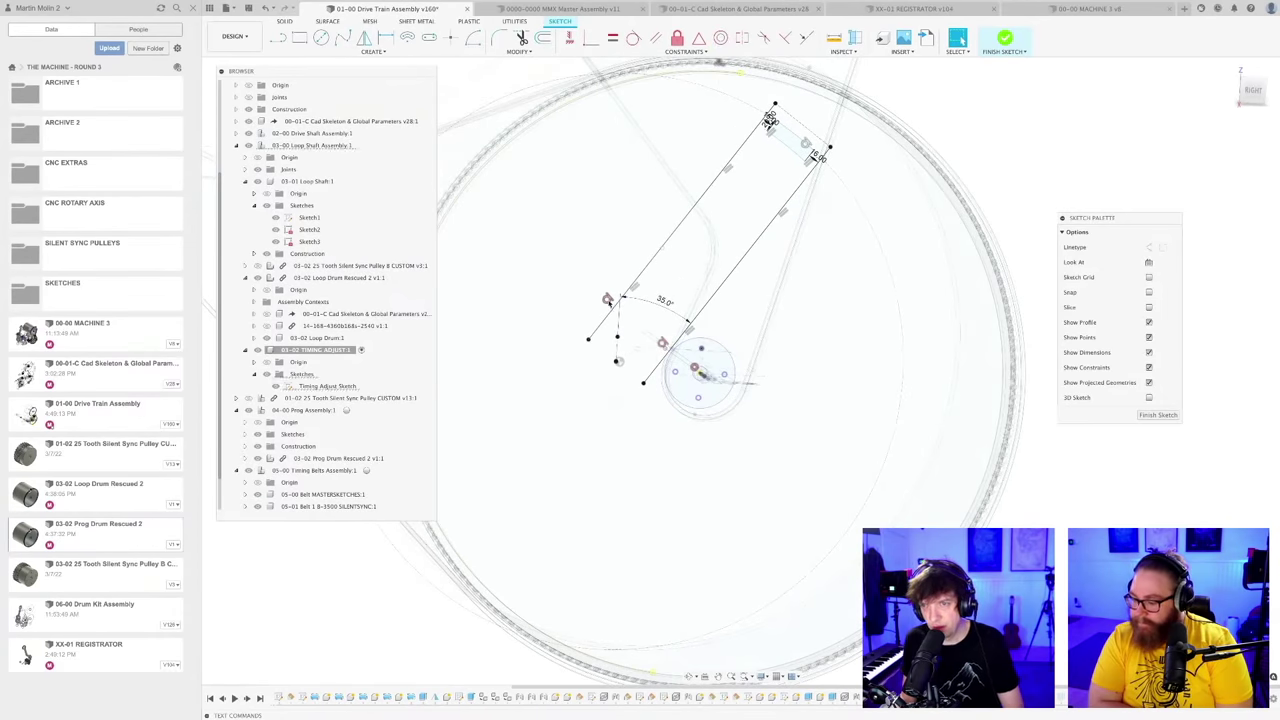
pyautogui.click(608, 300)
pyautogui.press('Delete')
# Step: Make the timing slot geometry concentric with the lower drum, so its angled lines start from the drum axis
pyautogui.scroll(5, 698, 368)
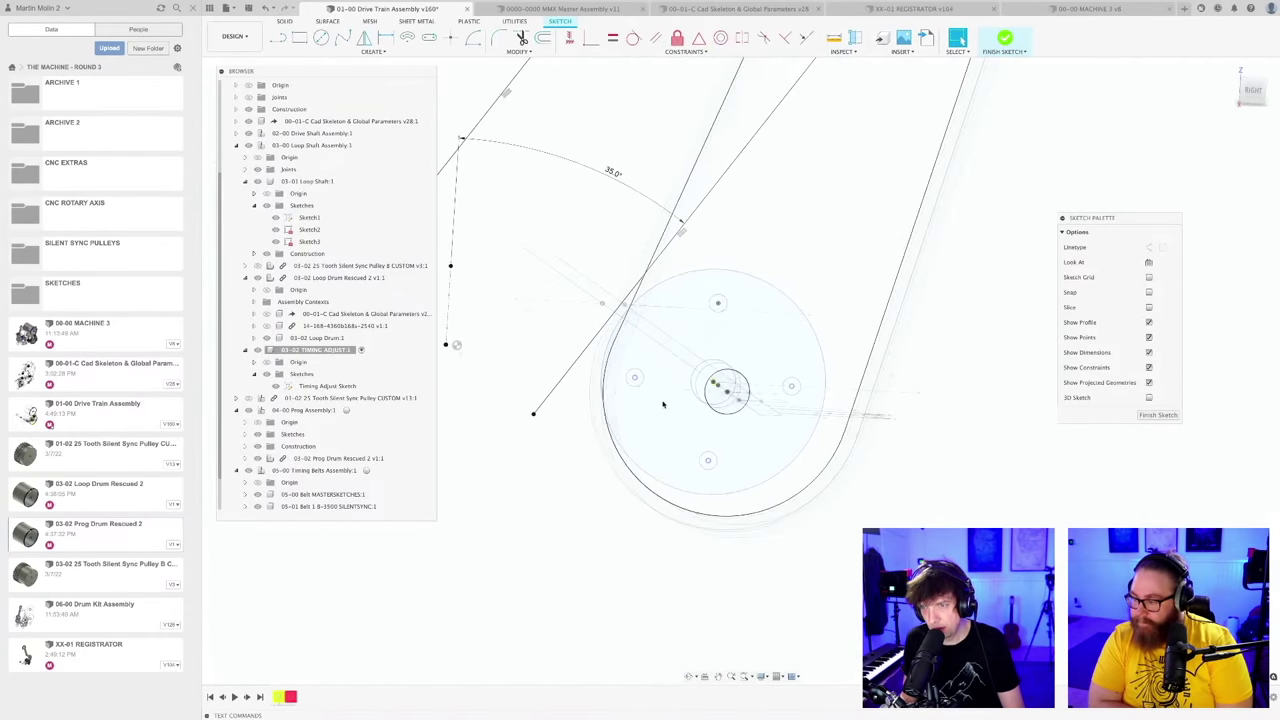
pyautogui.scroll(-6, 700, 390)
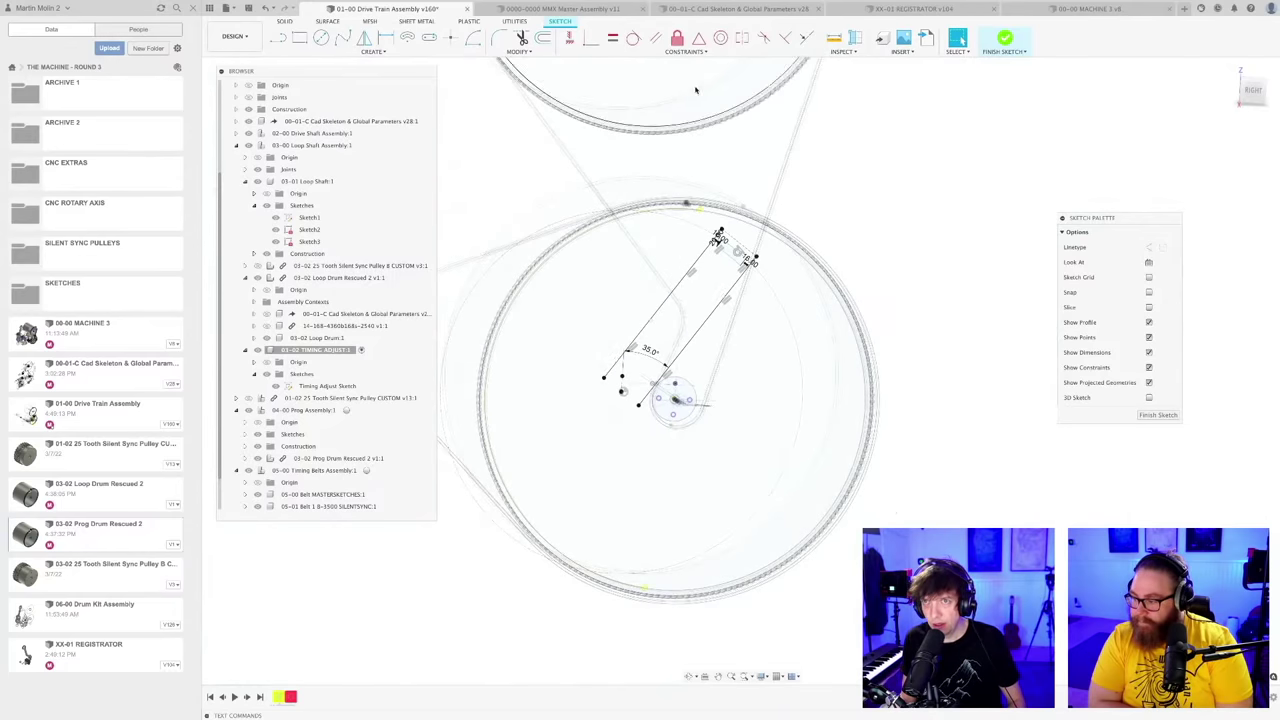
pyautogui.scroll(4, 675, 212)
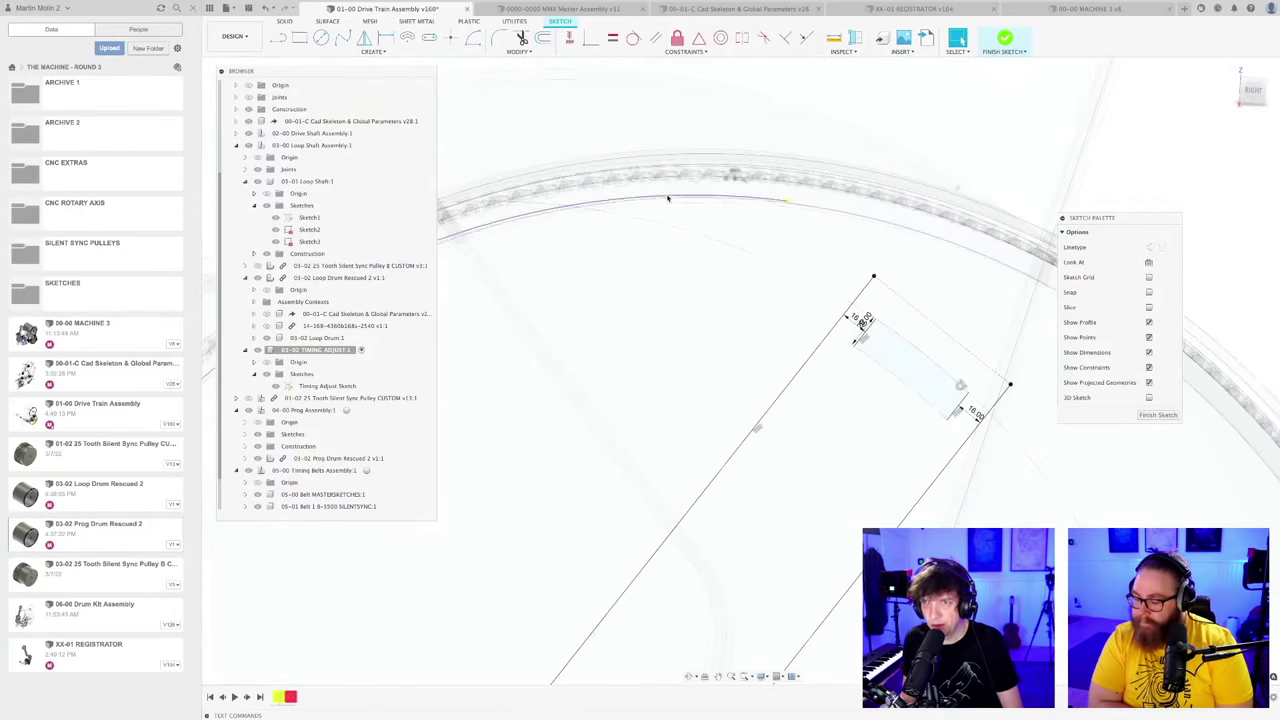
pyautogui.scroll(-8, 668, 197)
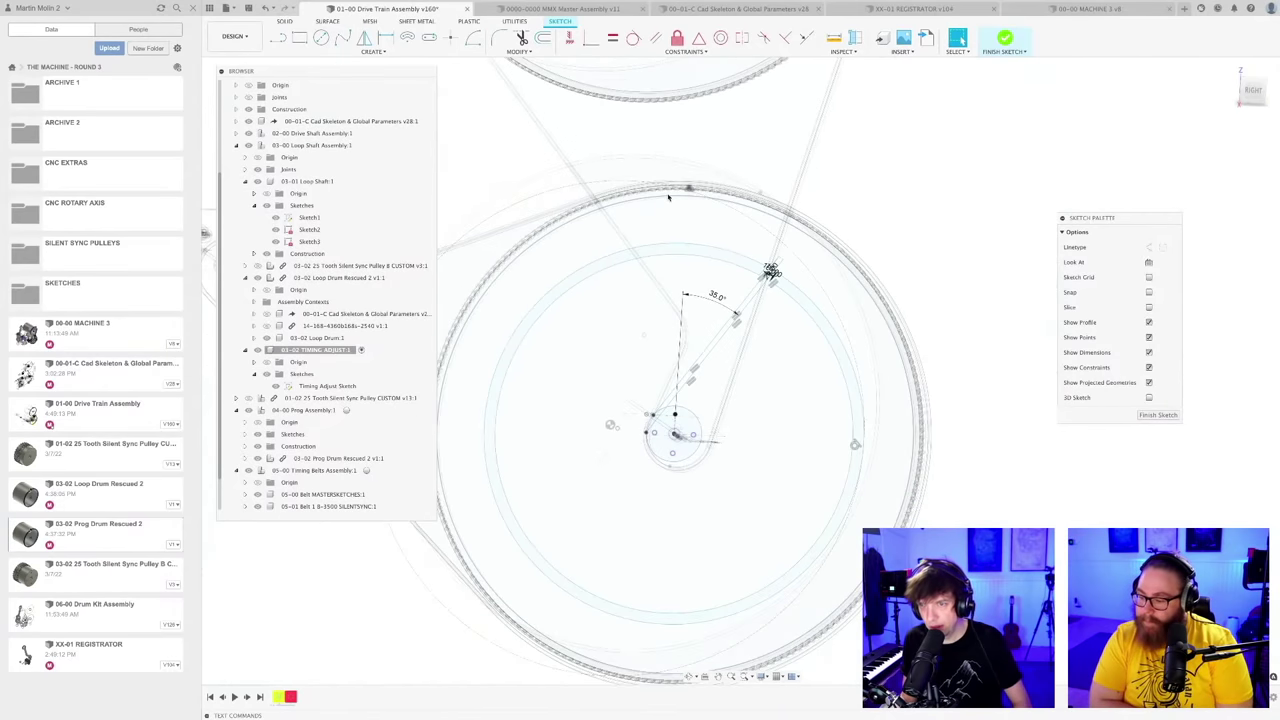
pyautogui.scroll(-5, 743, 335)
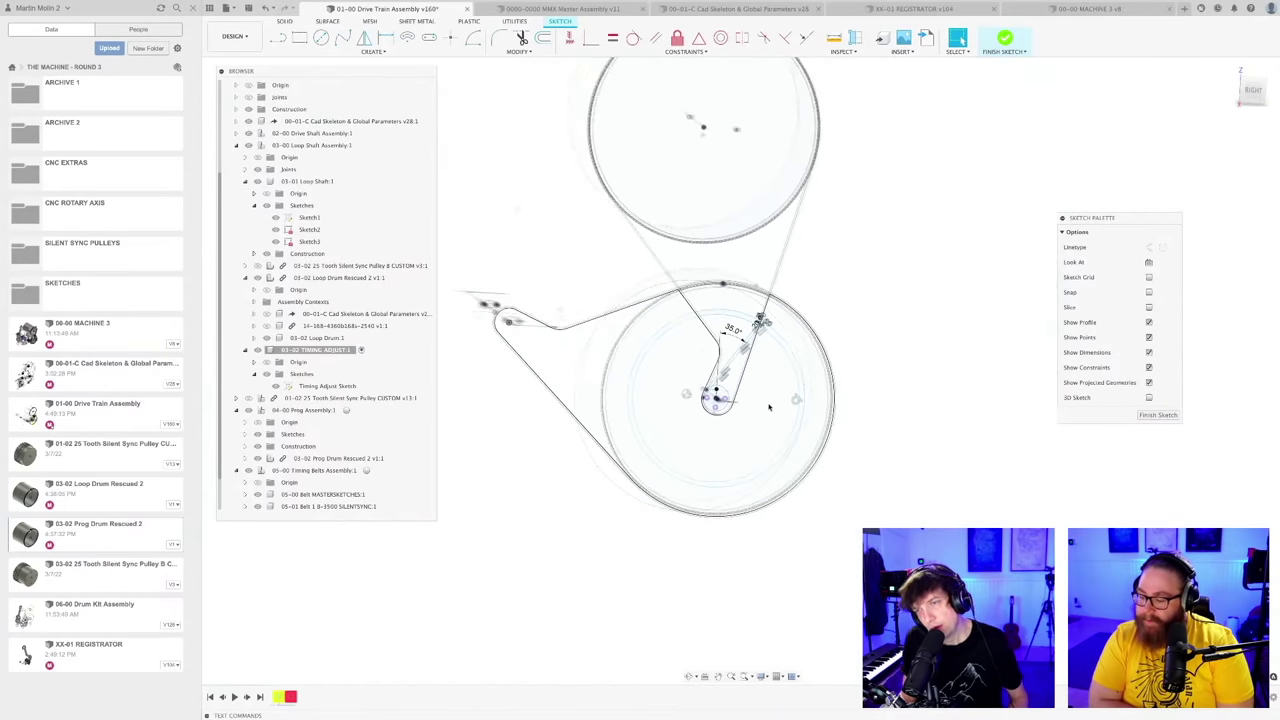
pyautogui.moveTo(835, 446)
pyautogui.keyDown('shift'); pyautogui.mouseDown(button='middle')
pyautogui.moveTo(851, 423)
pyautogui.moveTo(837, 429)
pyautogui.moveTo(830, 414)
pyautogui.moveTo(832, 427)
pyautogui.mouseUp(button='middle'); pyautogui.keyUp('shift')
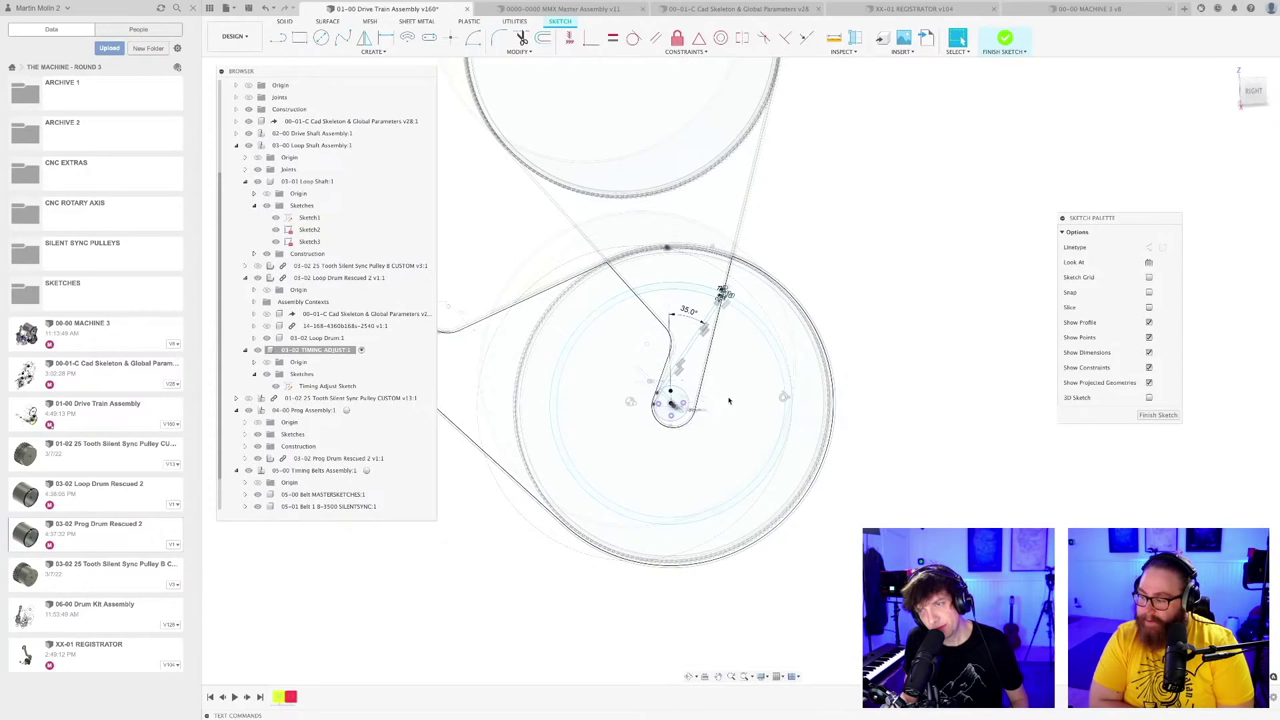
# Step: Try to apply a Concentric constraint between the hub circle and the large off-centre circle
pyautogui.click(720, 37)
pyautogui.scroll(2, 772, 333)
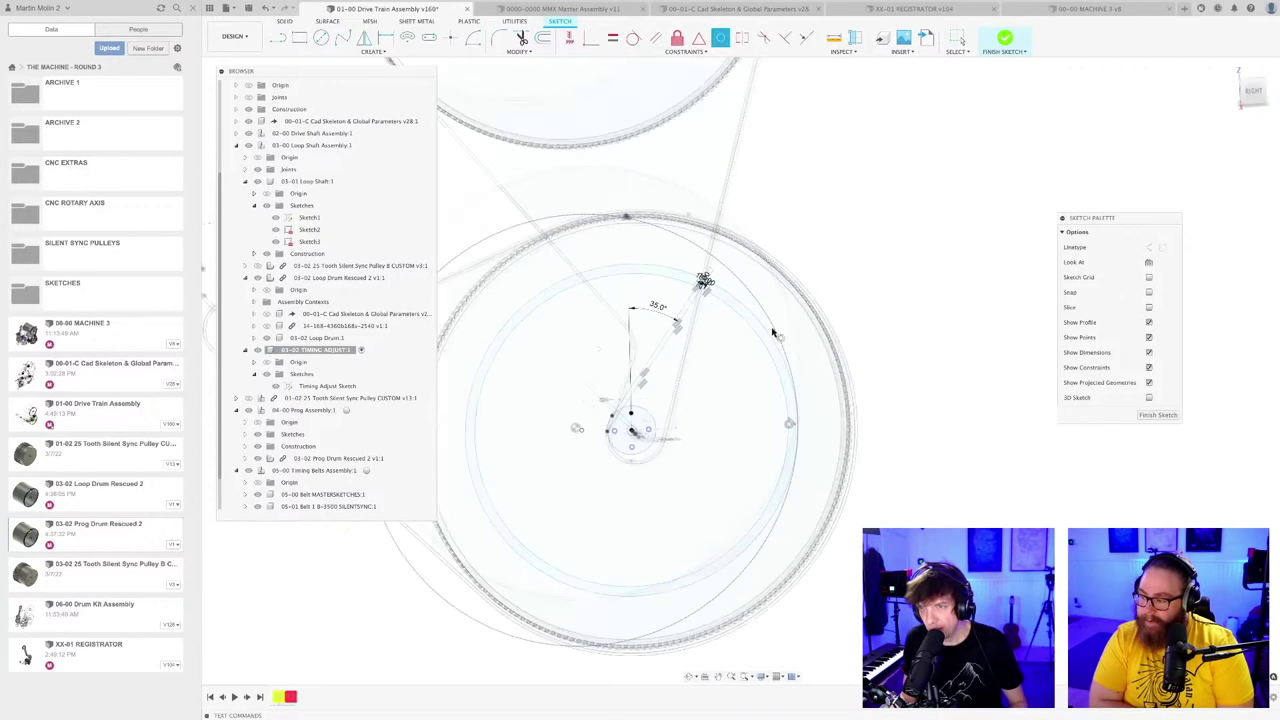
pyautogui.click(652, 432)
pyautogui.click(791, 405)
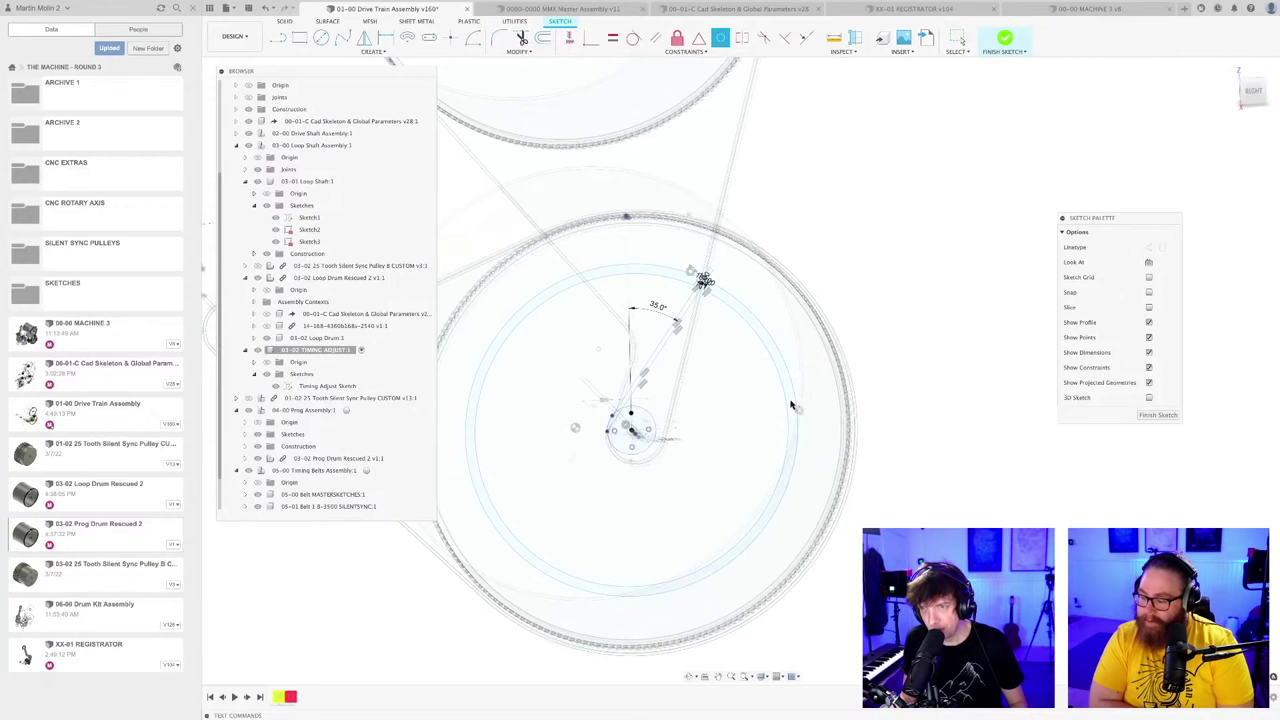
pyautogui.scroll(-5, 697, 427)
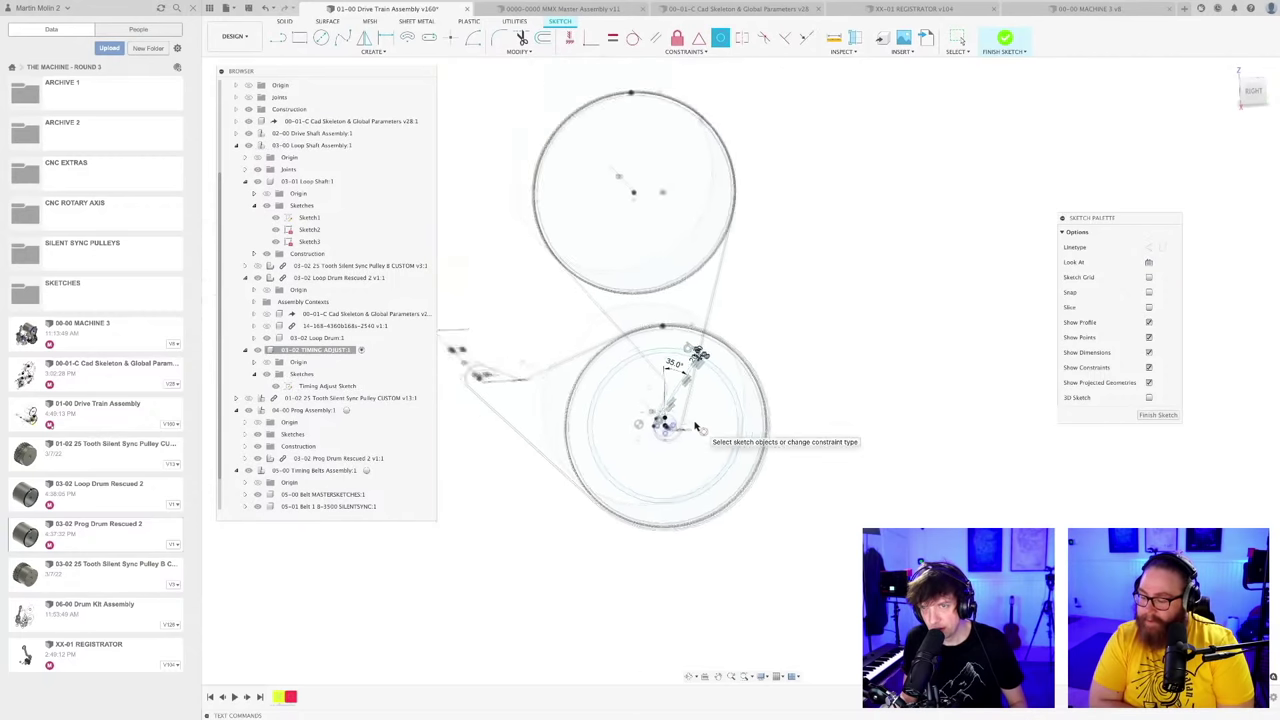
pyautogui.scroll(5, 697, 427)
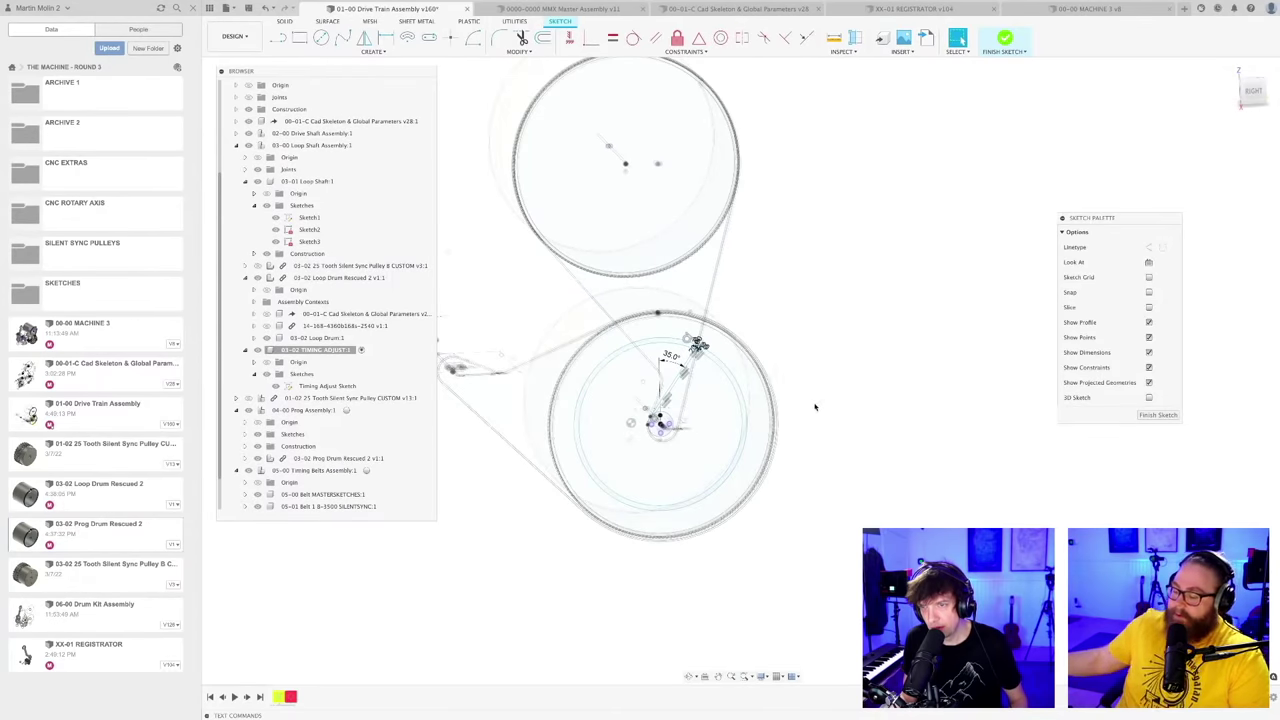
# Step: Delete the large off-centre reference circle from the timing adjust sketch
pyautogui.scroll(3, 691, 376)
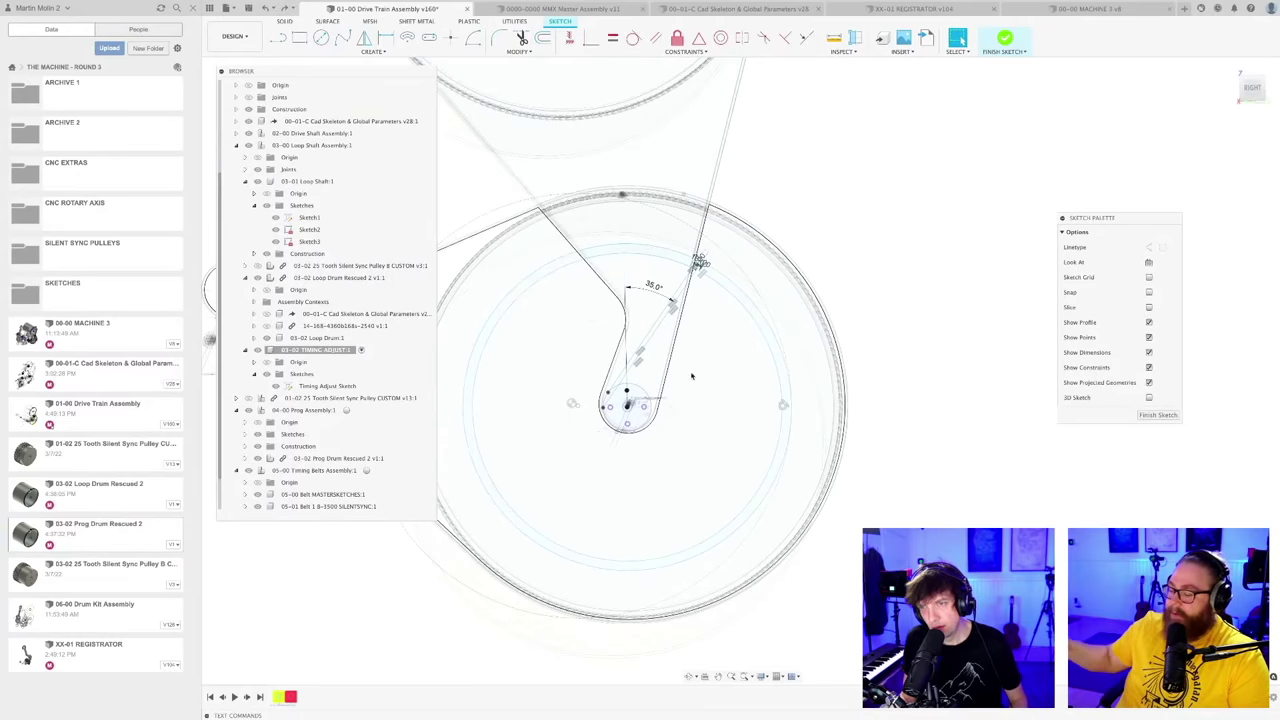
pyautogui.click(733, 274)
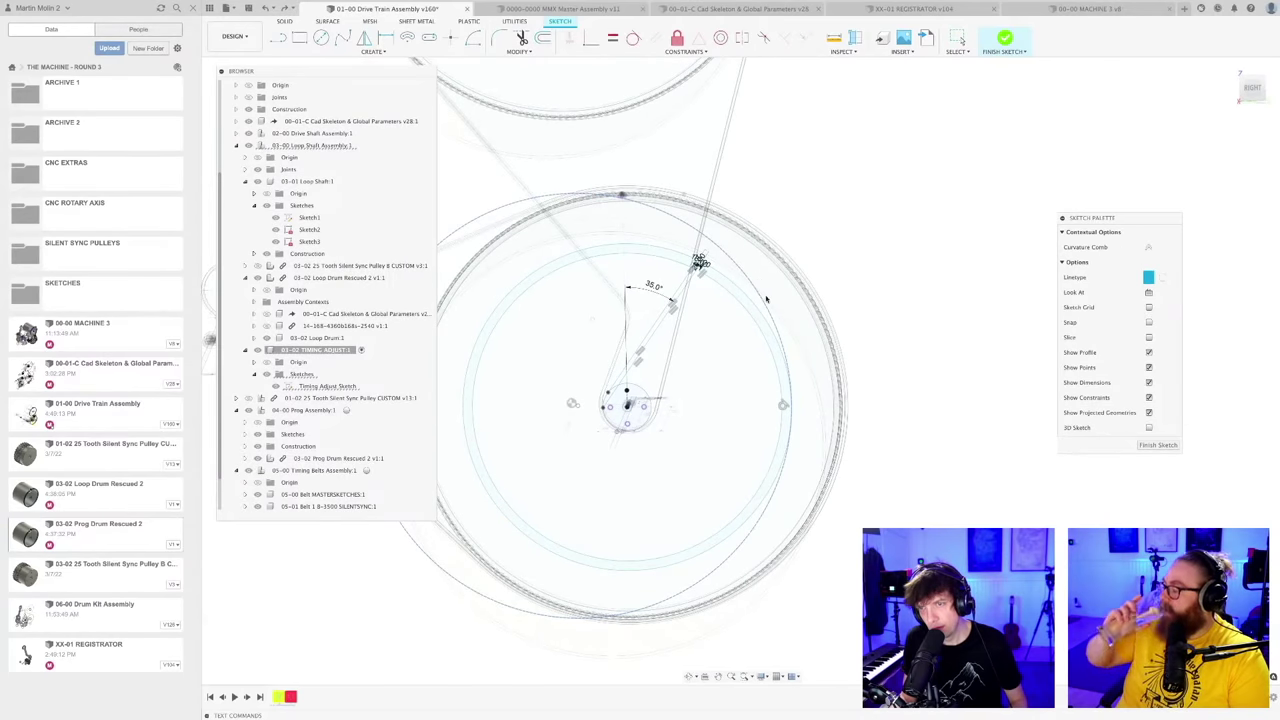
pyautogui.click(607, 437)
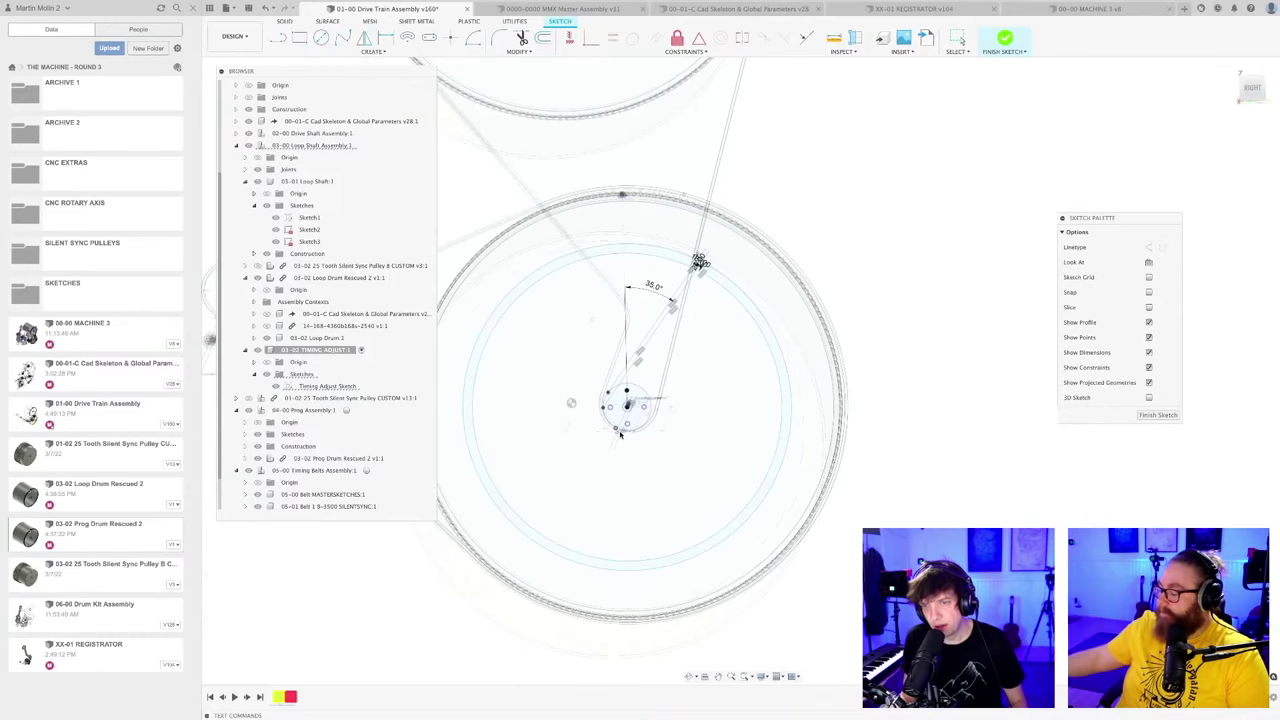
pyautogui.press('Escape')
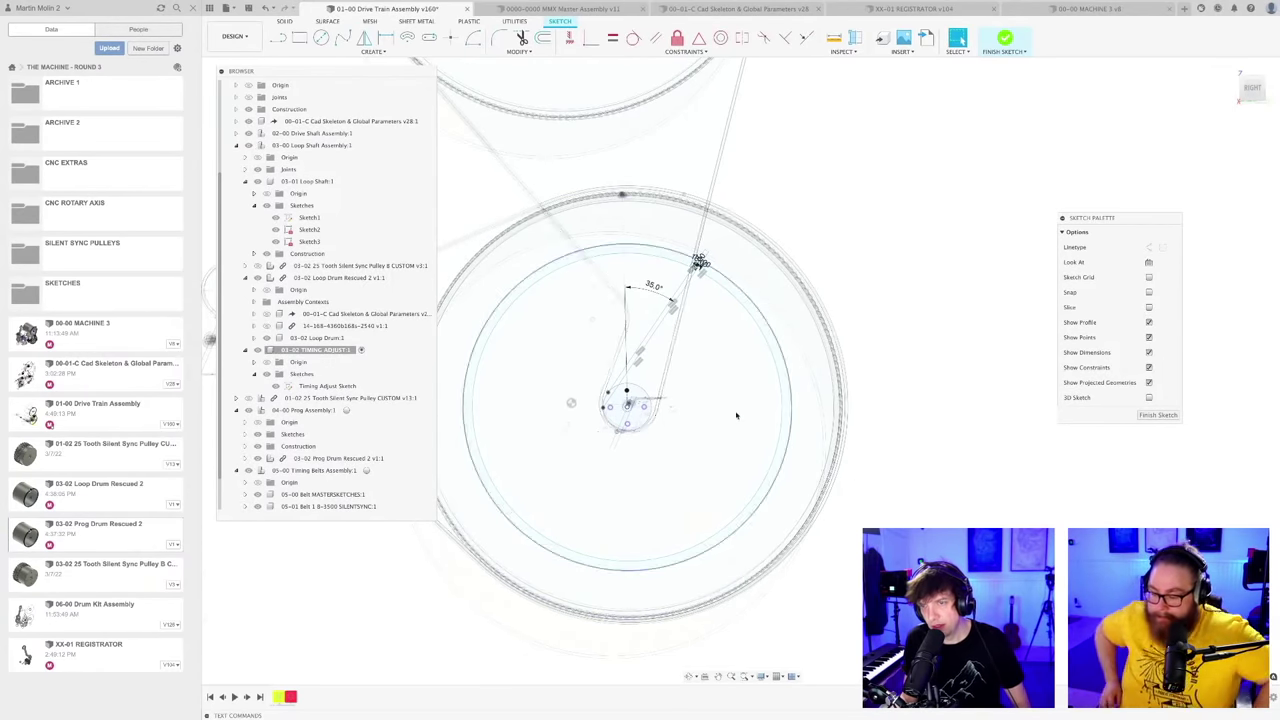
# Step: Pull the slot's outer parallel line away from the hub centre to spread the two angled lines apart
pyautogui.scroll(3, 737, 414)
pyautogui.moveTo(657, 381); pyautogui.dragTo(689, 389)
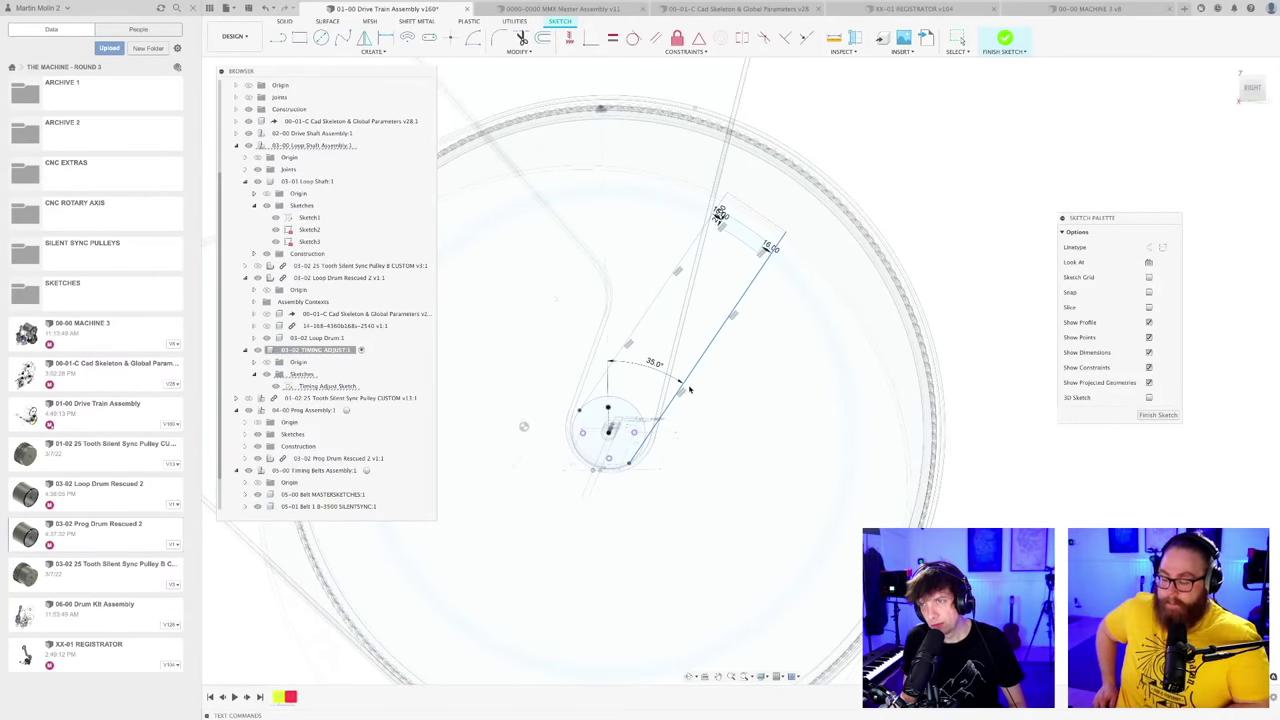
pyautogui.scroll(-5, 774, 374)
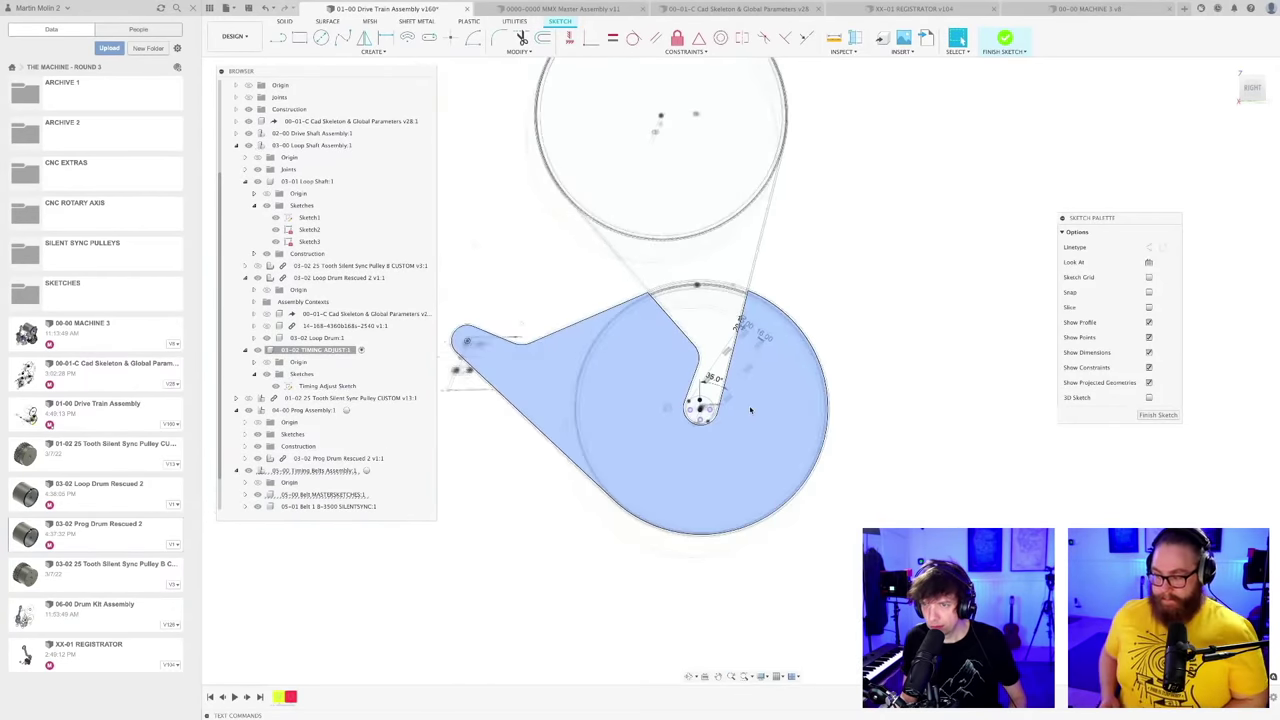
# Step: Isolate the 03-02 TIMING ADJUST component so only its sketch geometry is displayed
pyautogui.scroll(-3, 750, 410)
pyautogui.keyDown('shift'); pyautogui.moveTo(829, 403); pyautogui.dragTo(850, 416, button='middle'); pyautogui.keyUp('shift')
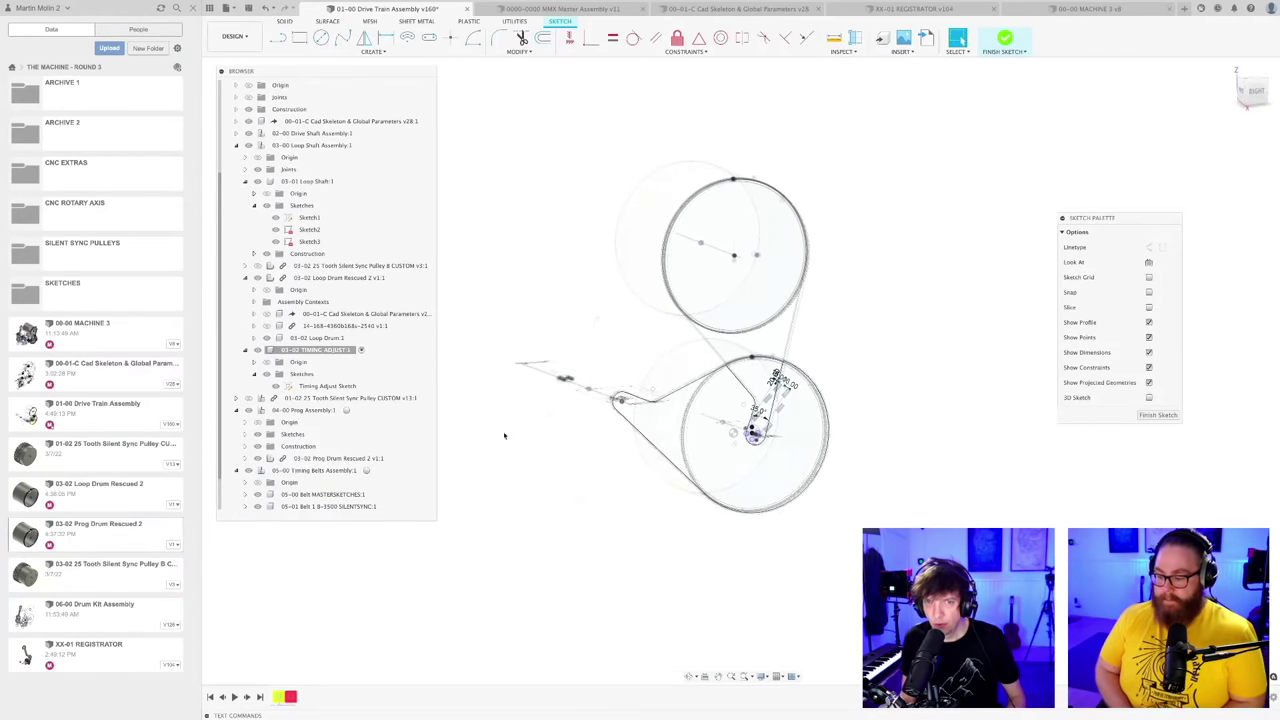
pyautogui.rightClick(338, 351)
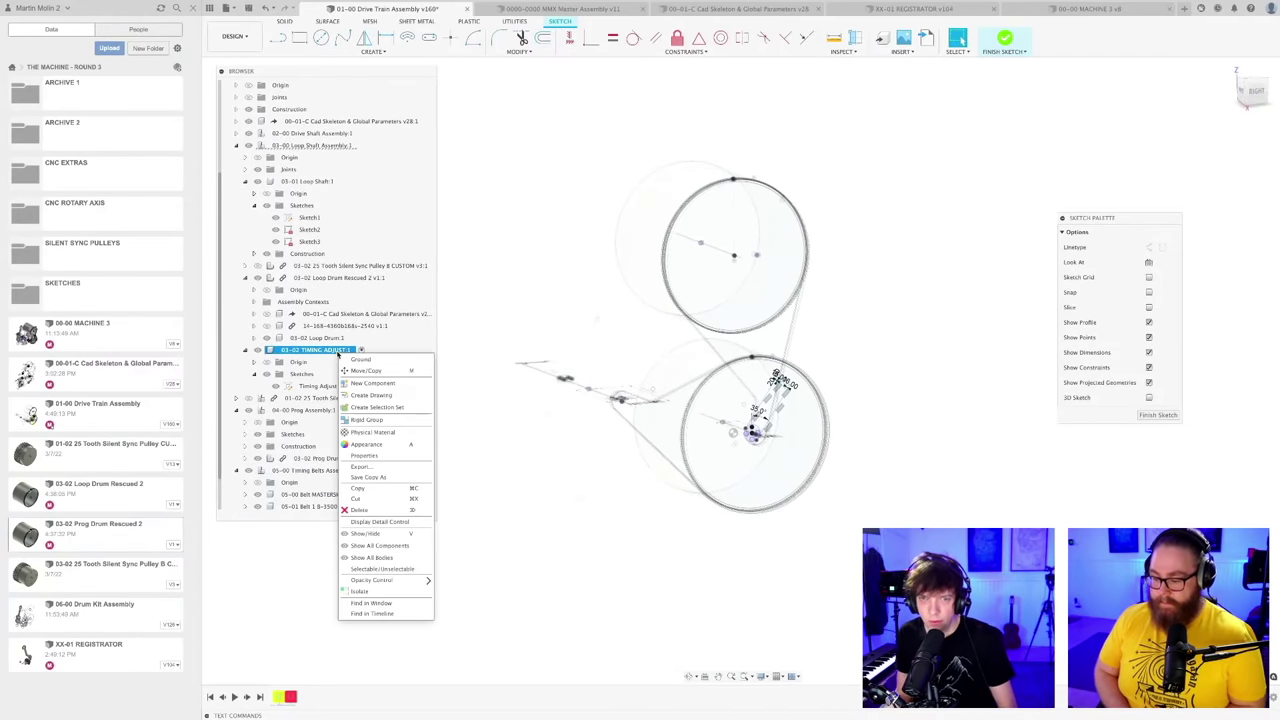
pyautogui.click(361, 591)
pyautogui.scroll(4, 830, 410)
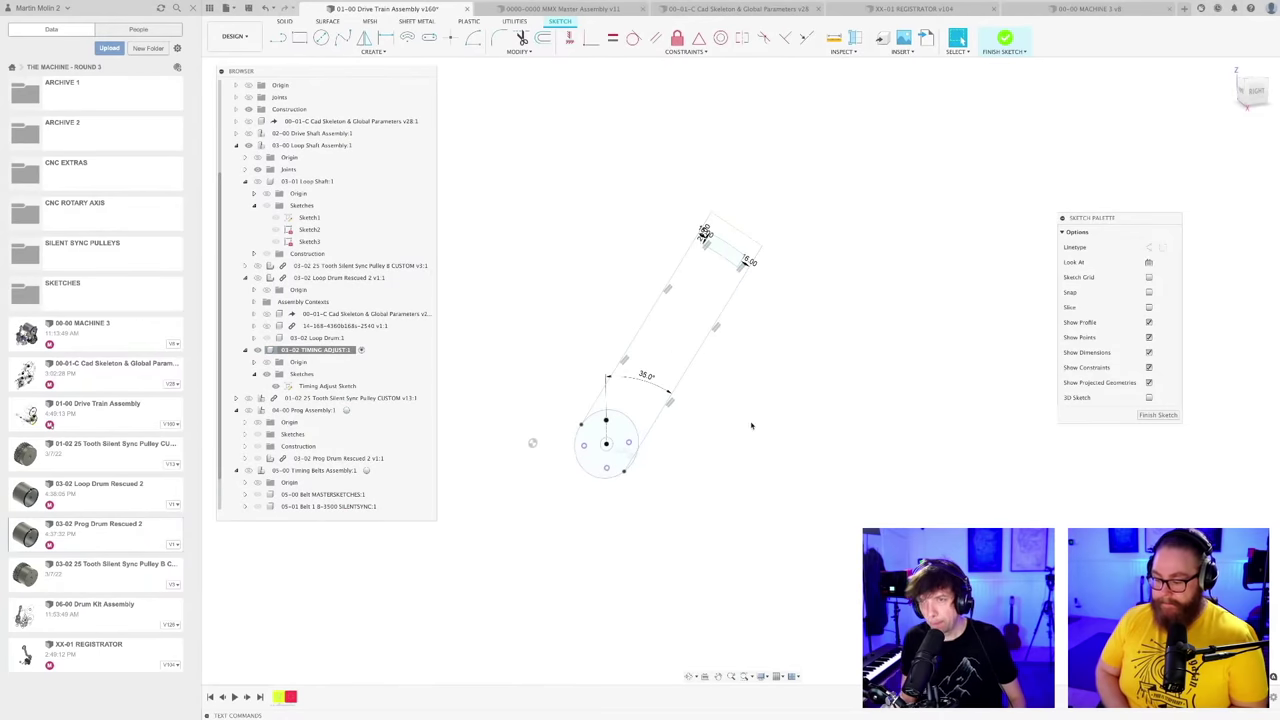
pyautogui.scroll(-2, 759, 332)
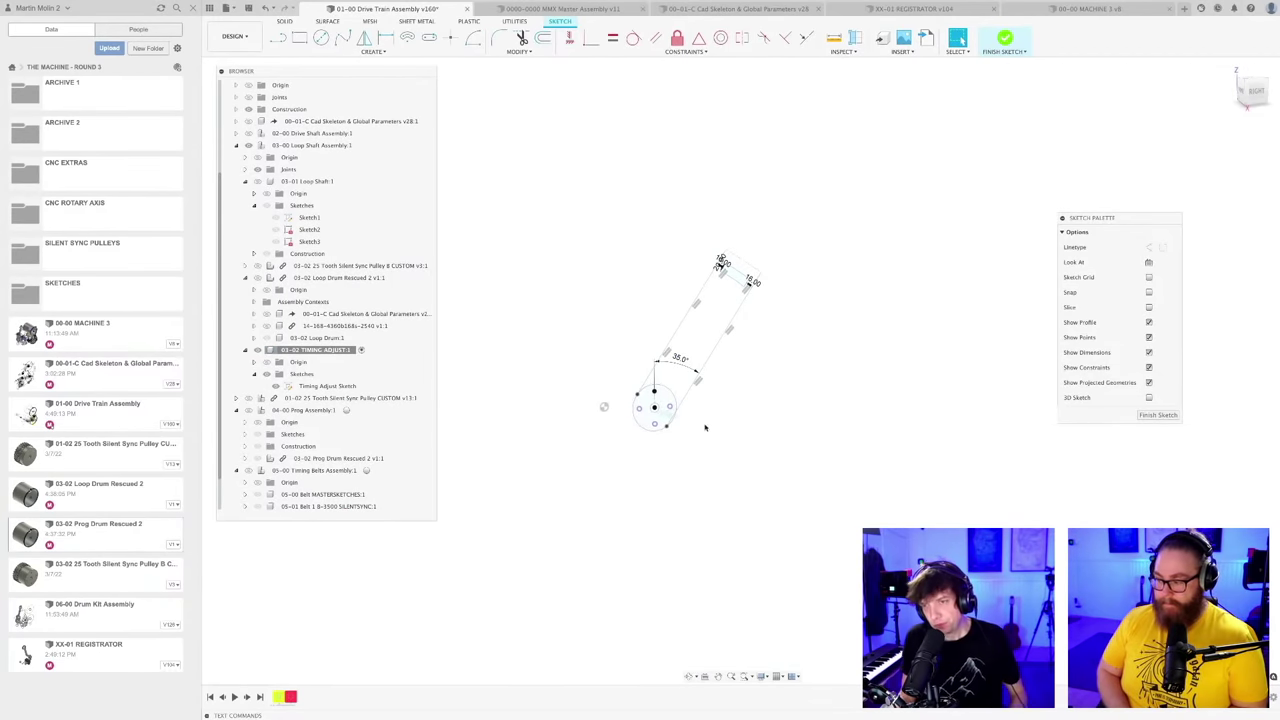
# Step: Save the drive train assembly as a new version while the timing adjust sketch stays open
pyautogui.scroll(4, 690, 422)
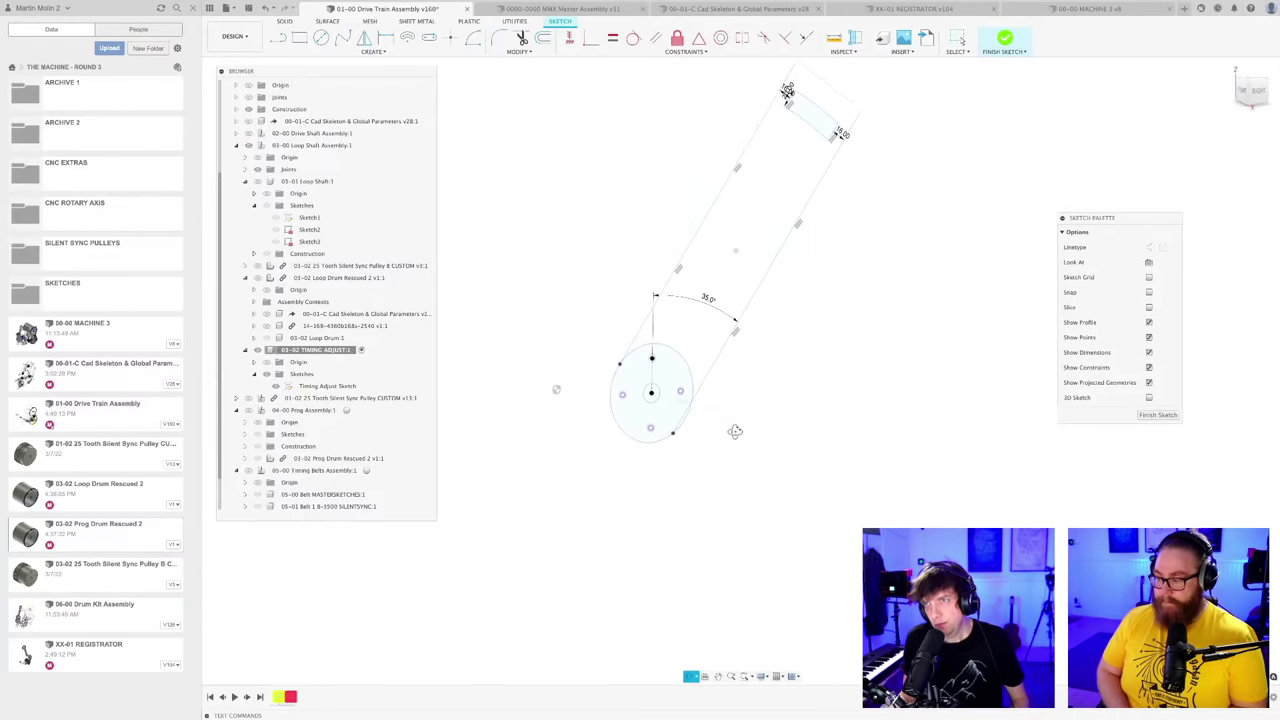
pyautogui.moveTo(735, 431)
pyautogui.keyDown('shift'); pyautogui.mouseDown(button='middle')
pyautogui.moveTo(740, 474)
pyautogui.moveTo(751, 491)
pyautogui.moveTo(762, 484)
pyautogui.mouseUp(button='middle'); pyautogui.keyUp('shift')
pyautogui.scroll(2, 739, 456)
pyautogui.press('super+s')
pyautogui.press('Return')
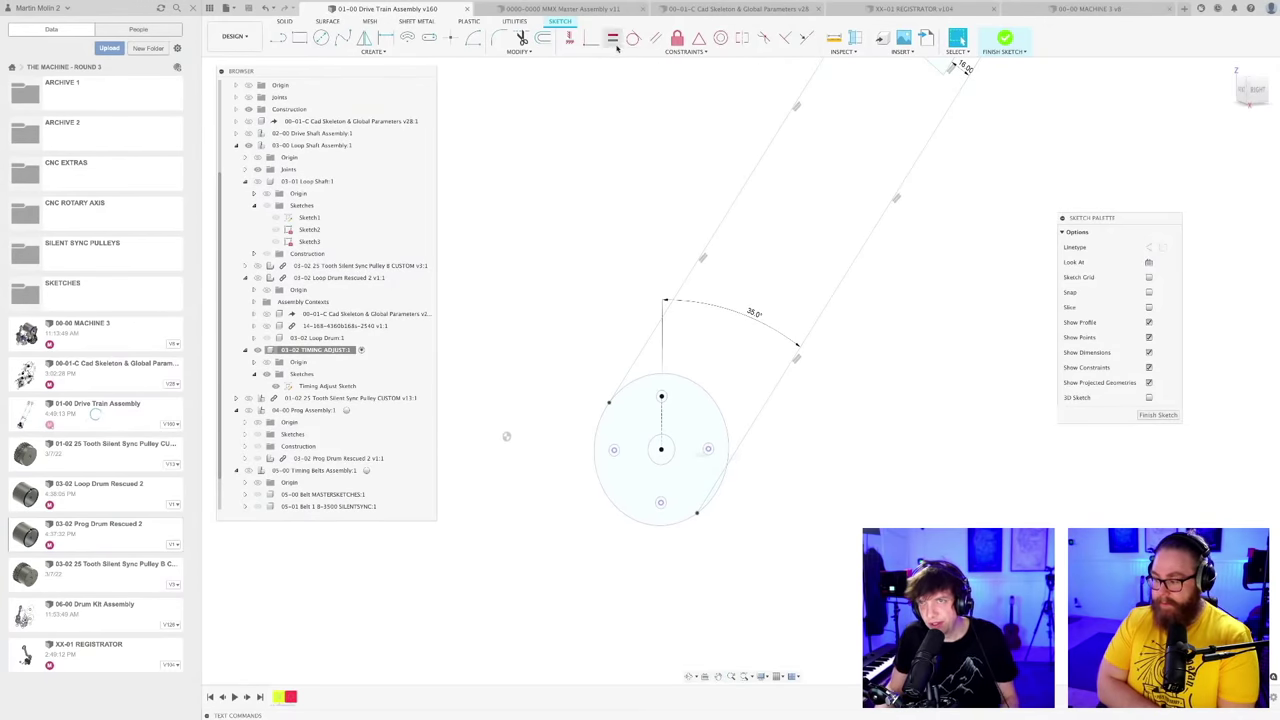
# Step: Apply Tangent constraints between the hub circle and each of the two long angled lines of the timing adjust sketch
pyautogui.click(634, 38)
pyautogui.click(640, 366)
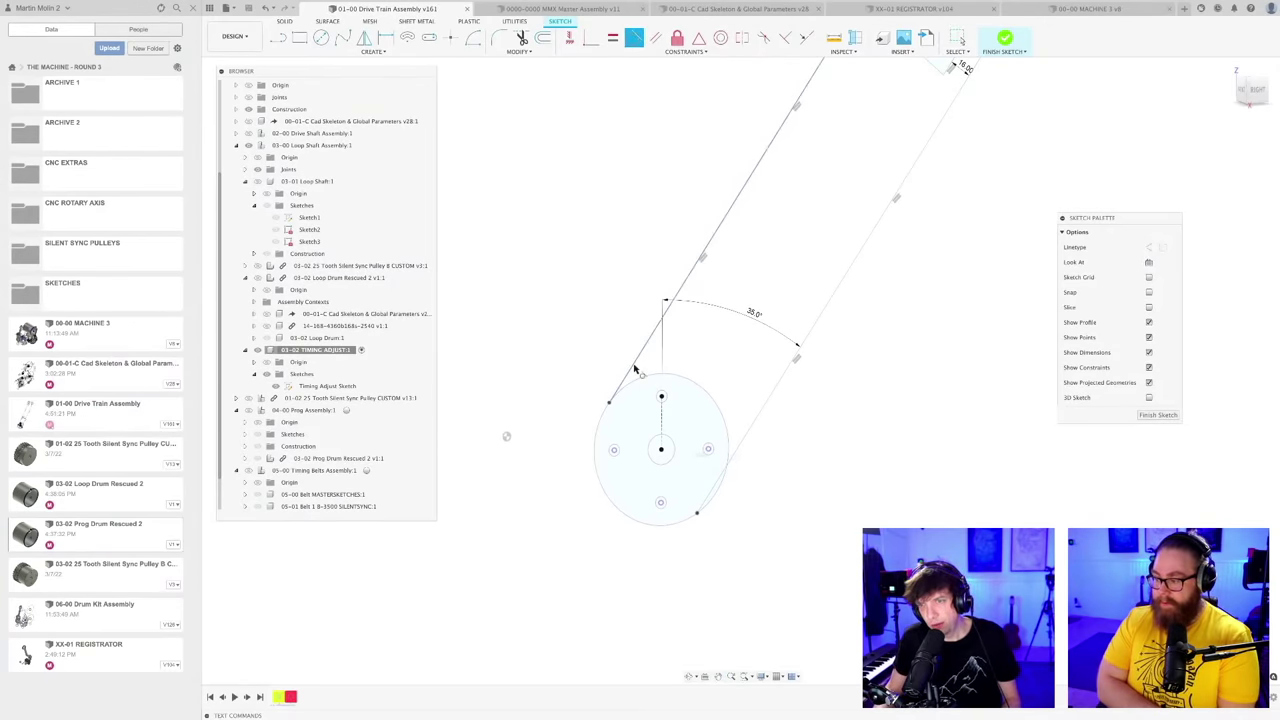
pyautogui.click(645, 385)
pyautogui.click(743, 451)
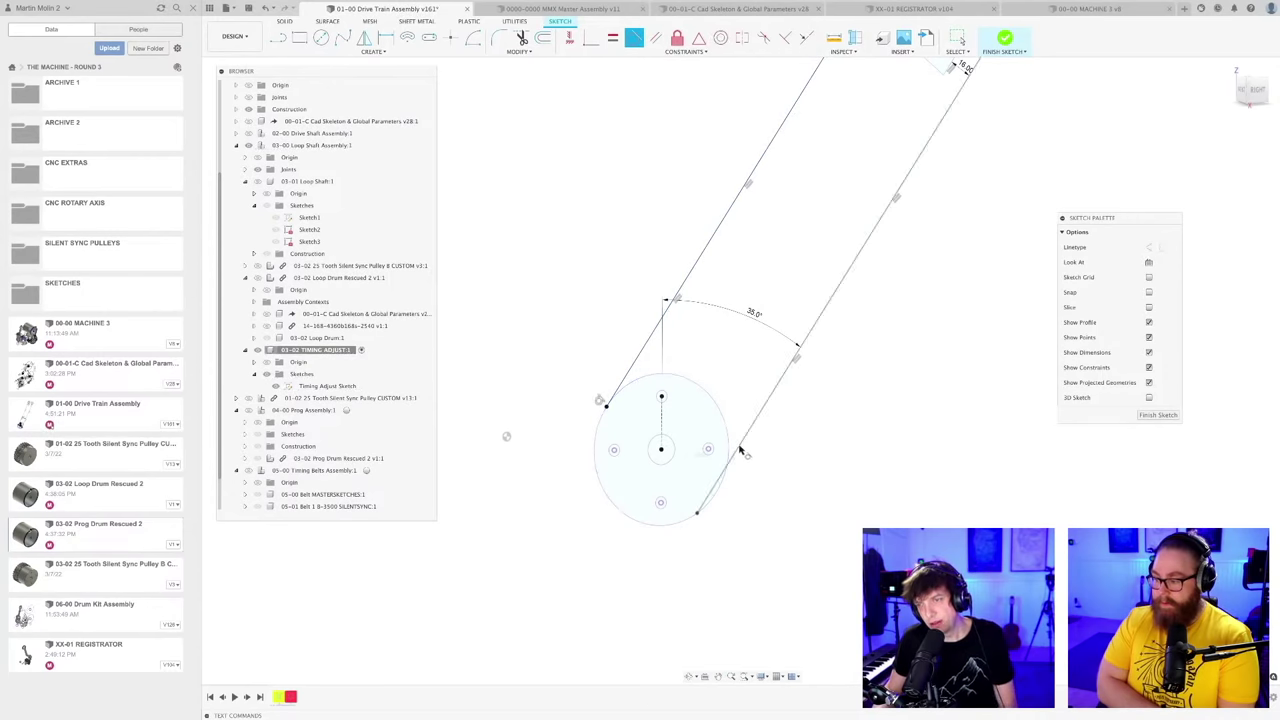
pyautogui.click(726, 497)
pyautogui.click(718, 497)
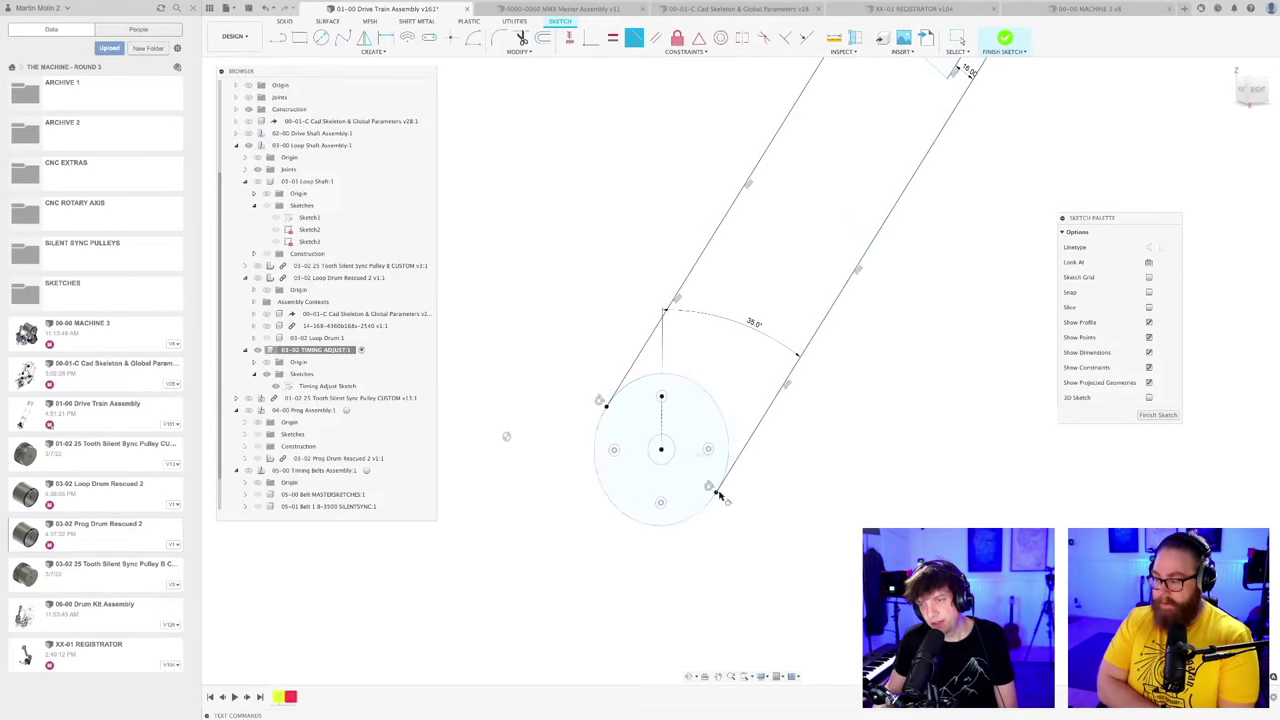
# Step: Save the assembly with the tangent arm lines, using the version description User Saved
pyautogui.scroll(-3, 777, 481)
pyautogui.moveTo(821, 434); pyautogui.dragTo(778, 463, button='middle')
pyautogui.scroll(2, 800, 451)
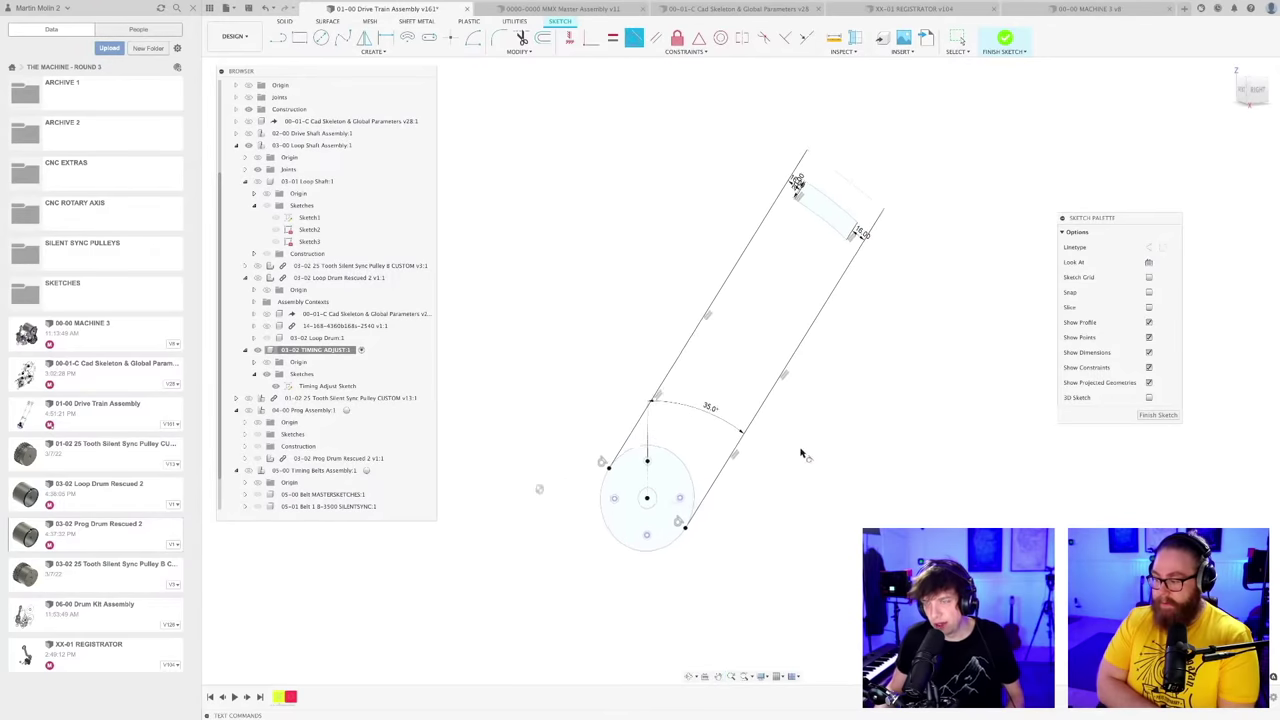
pyautogui.press('super+s')
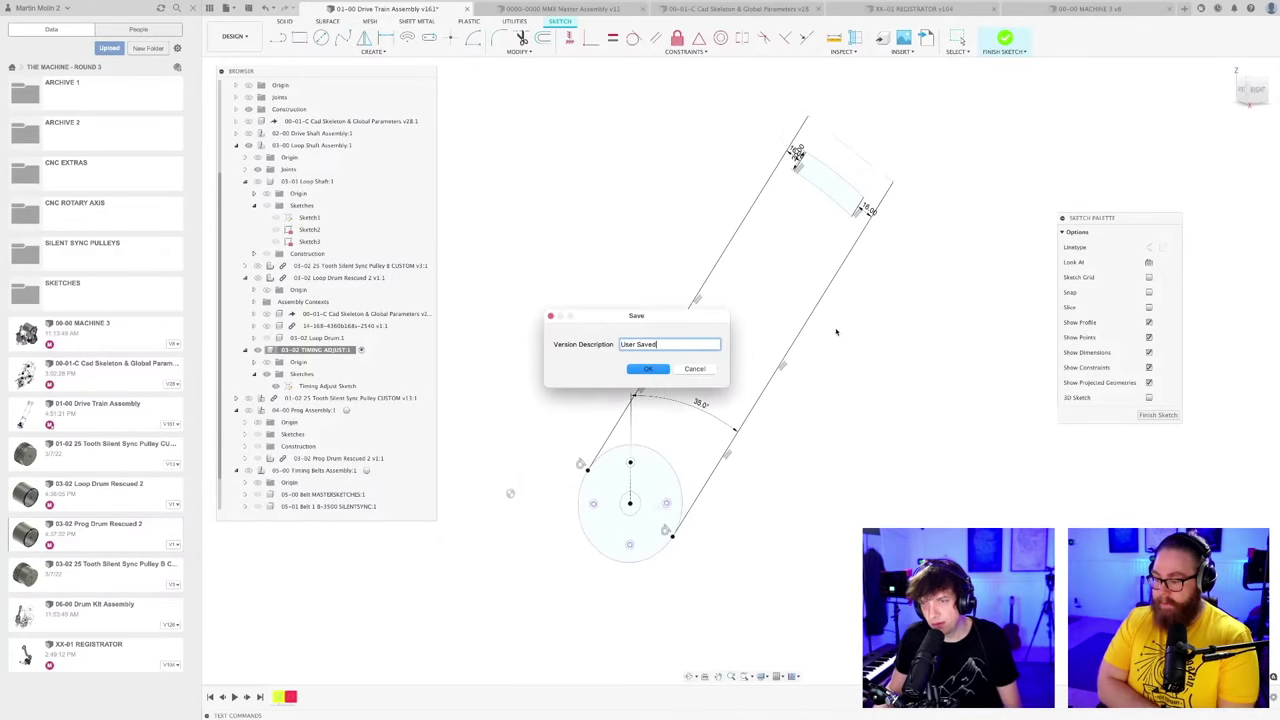
pyautogui.press('Return')
# Step: Move the 35.0° angle dimension closer to the hub circle and save another version described as User Saved
pyautogui.scroll(1, 686, 408)
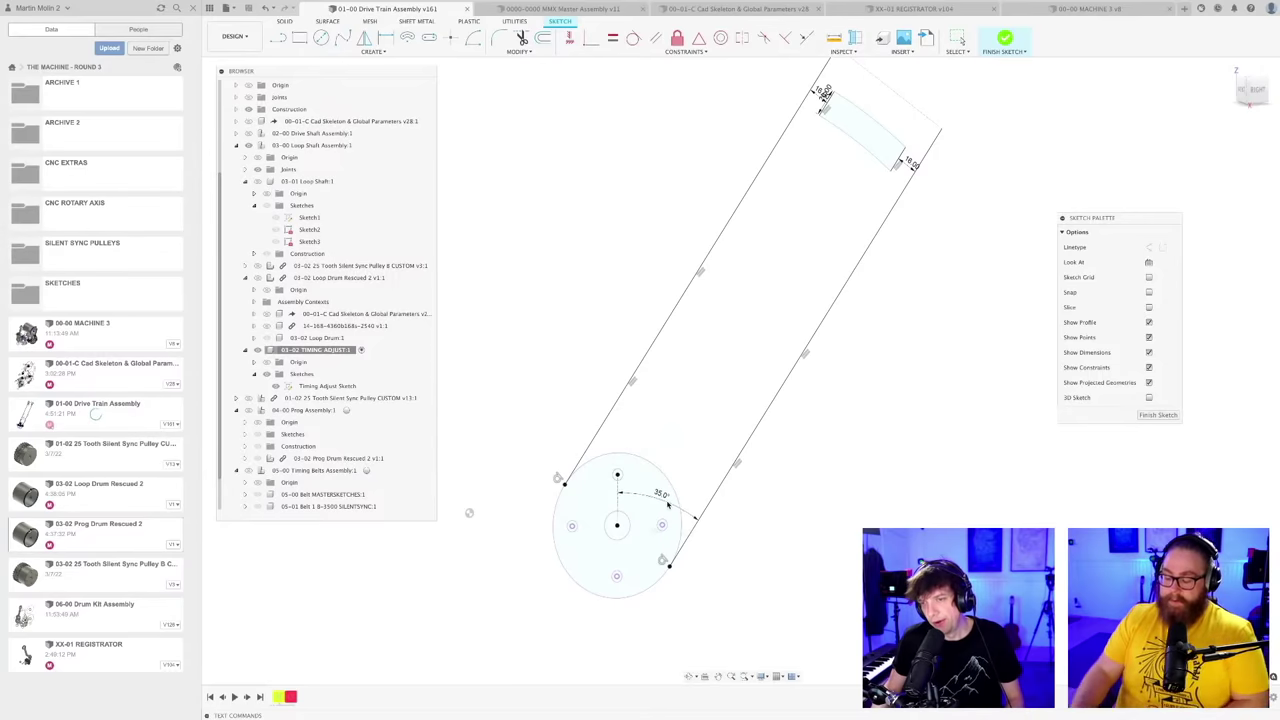
pyautogui.scroll(-3, 753, 476)
pyautogui.moveTo(752, 477)
pyautogui.keyDown('shift'); pyautogui.mouseDown(button='middle')
pyautogui.moveTo(767, 477)
pyautogui.moveTo(757, 490)
pyautogui.moveTo(766, 463)
pyautogui.moveTo(755, 462)
pyautogui.mouseUp(button='middle'); pyautogui.keyUp('shift')
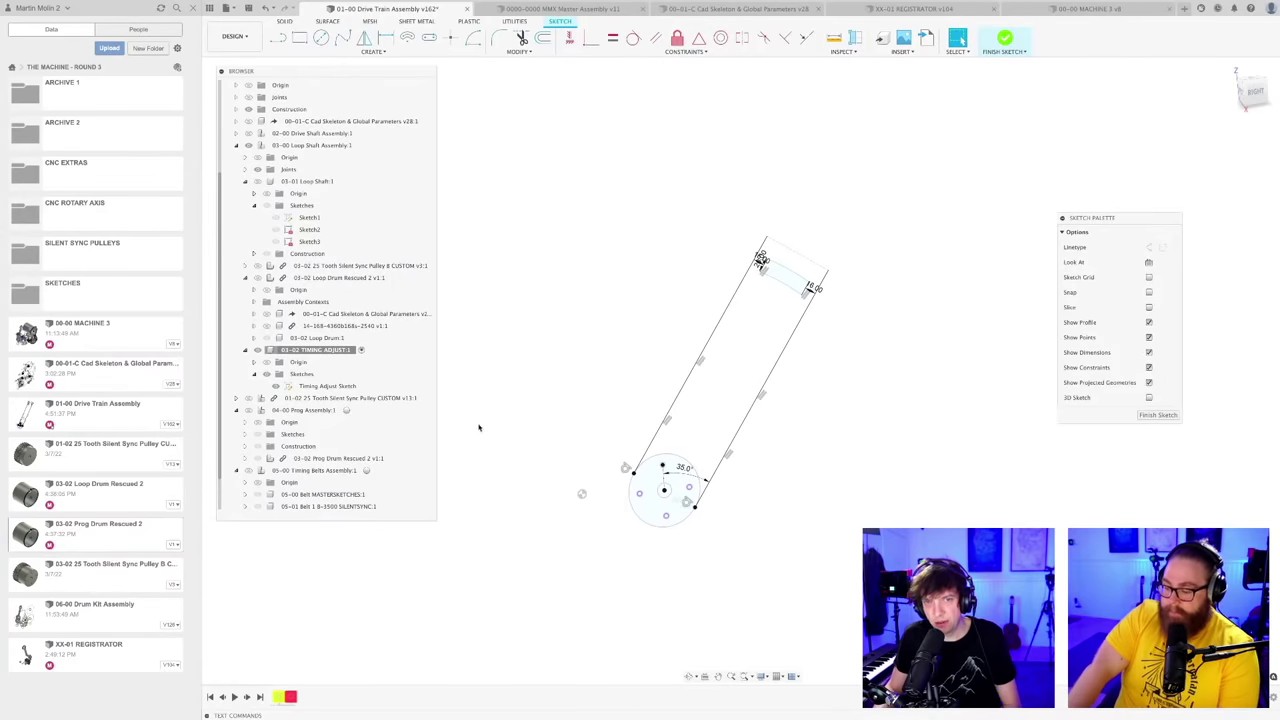
pyautogui.scroll(-2, 603, 349)
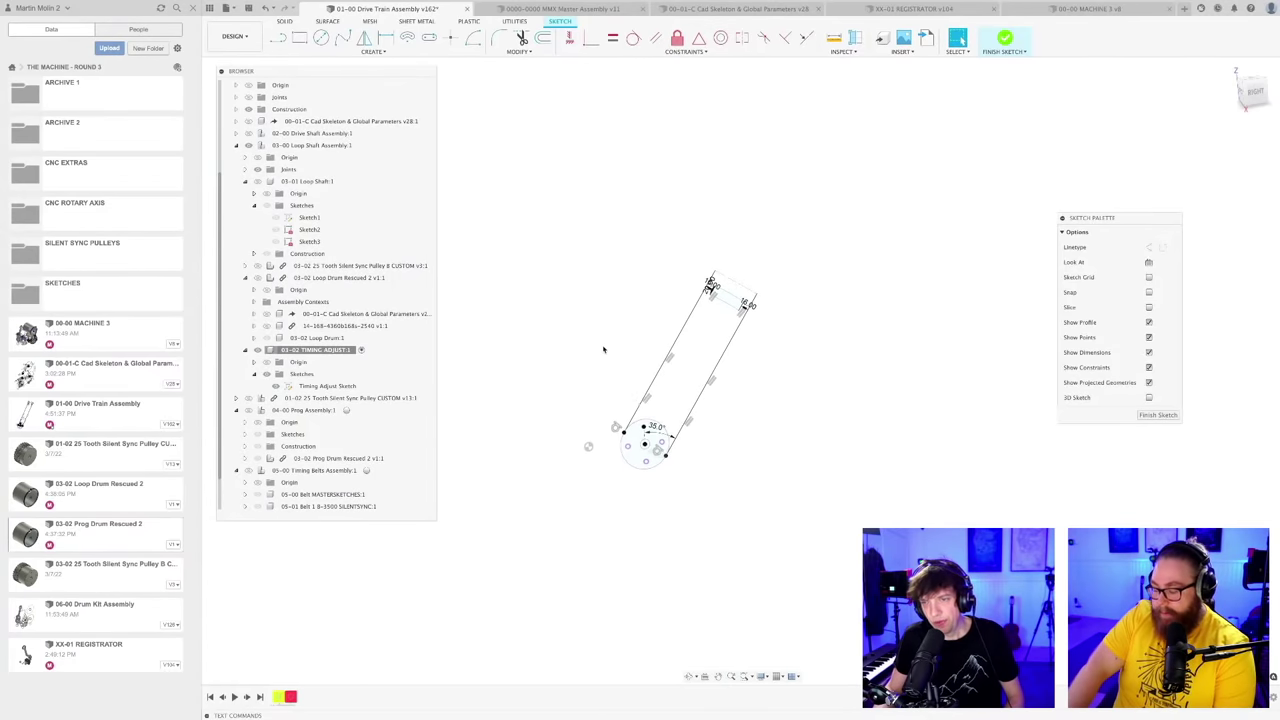
pyautogui.press('super+s')
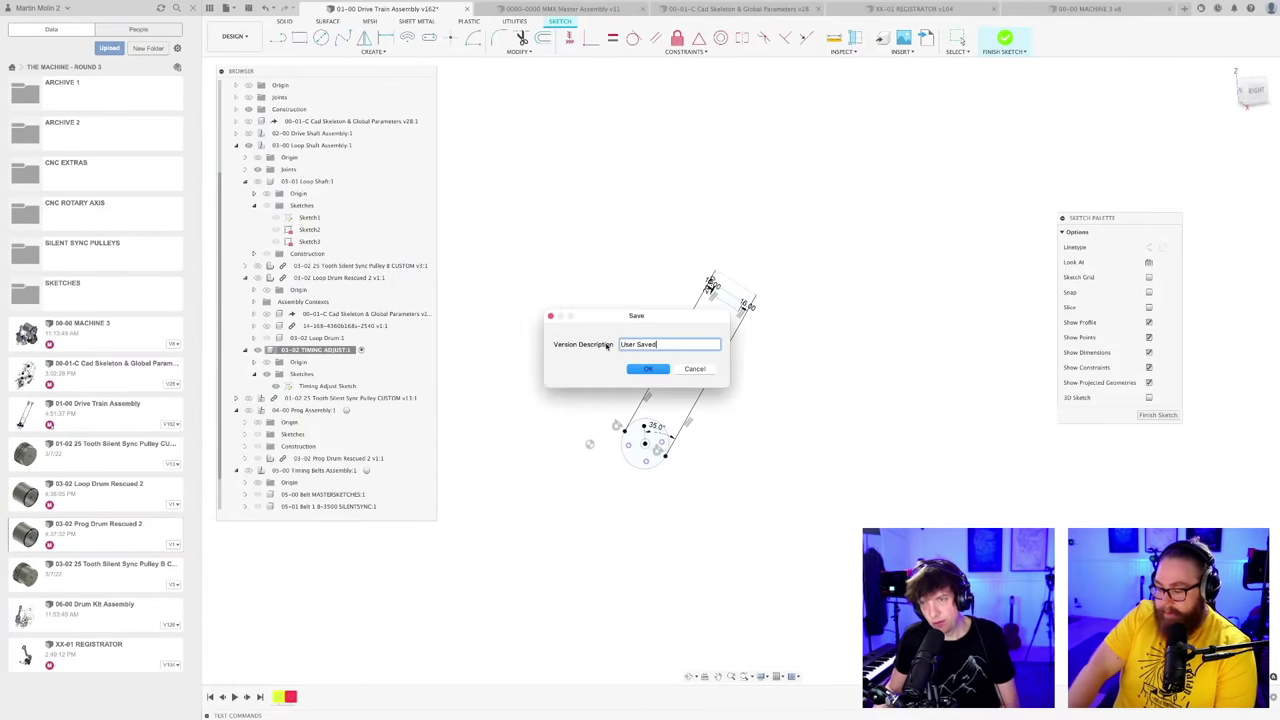
pyautogui.press('Return')
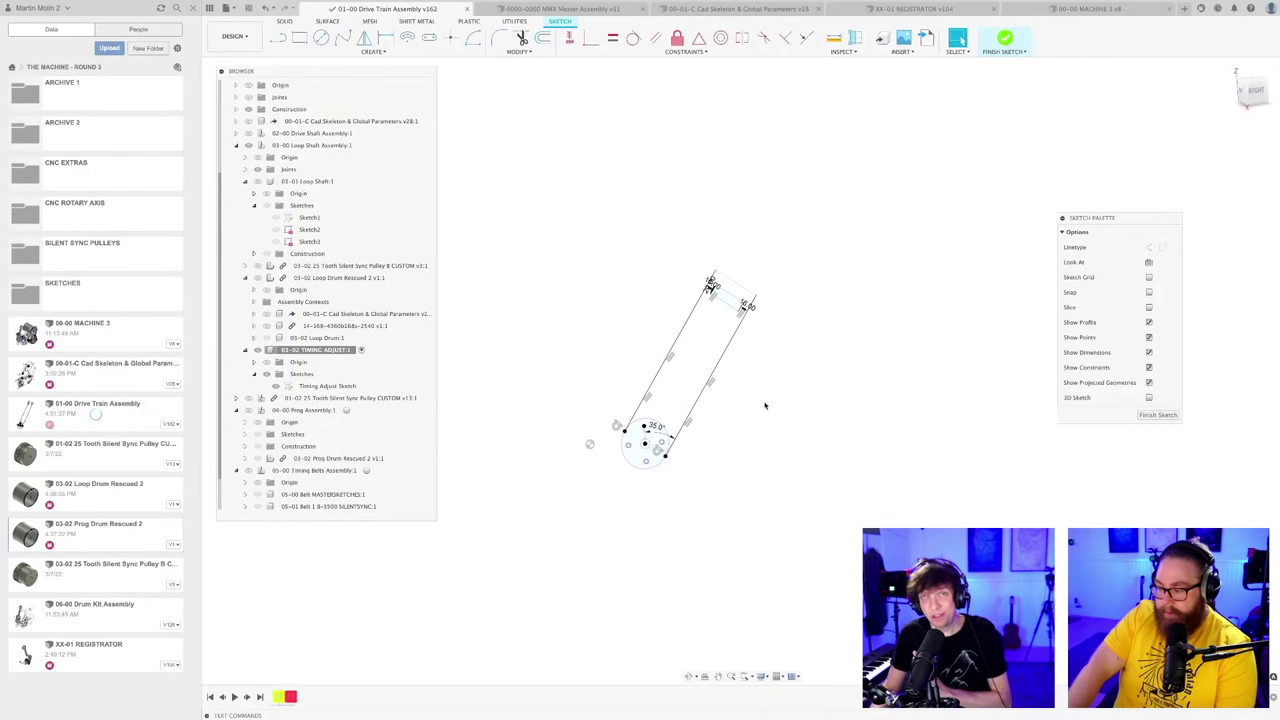
pyautogui.scroll(2, 760, 408)
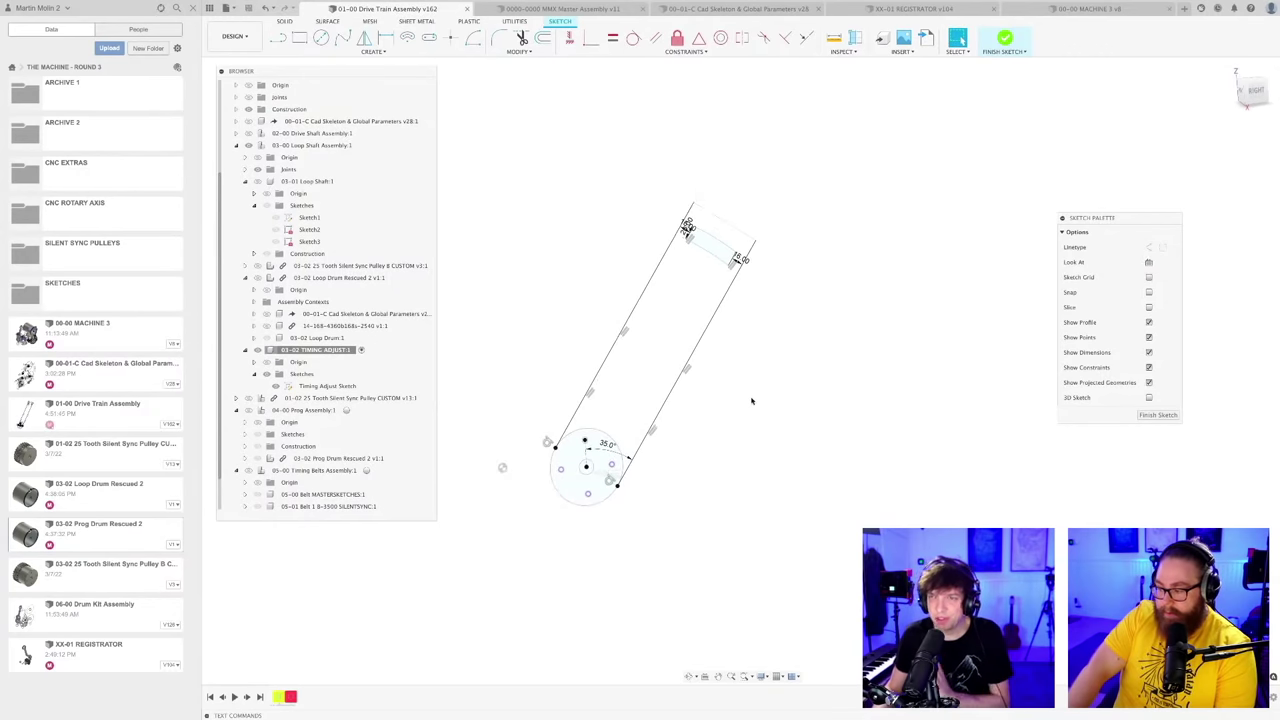
pyautogui.moveTo(752, 371); pyautogui.dragTo(781, 383, button='middle')
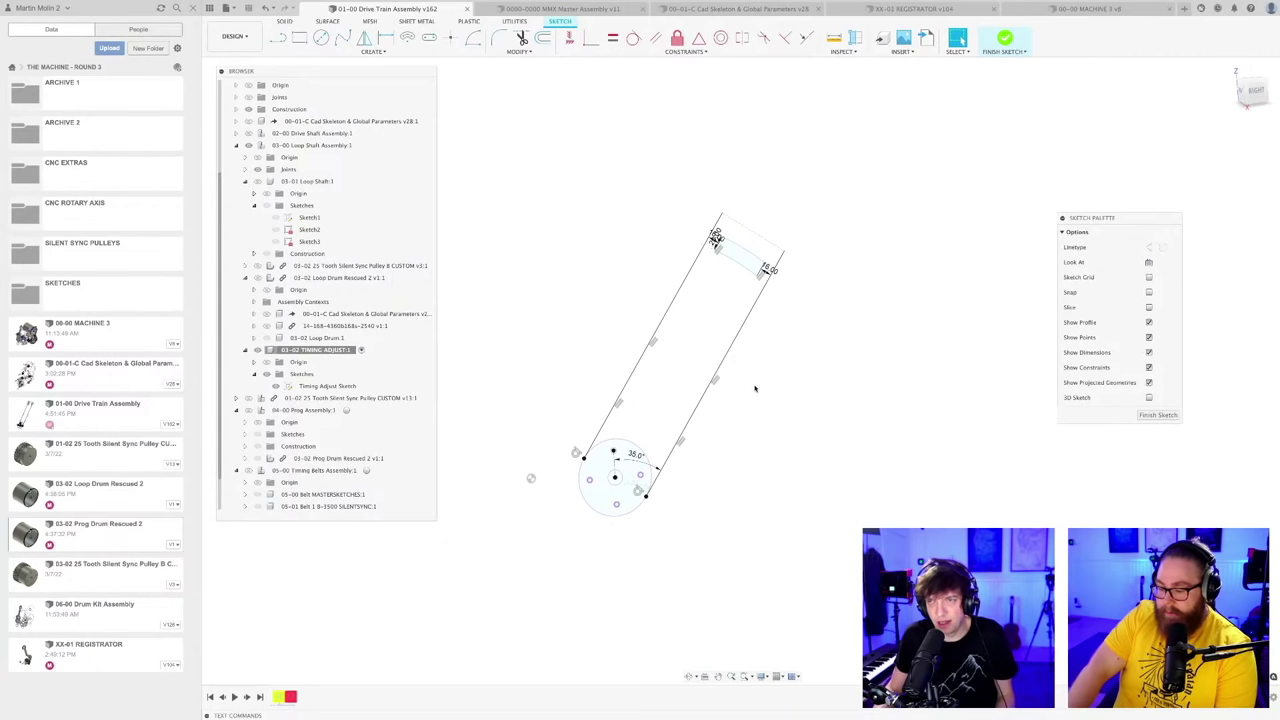
pyautogui.scroll(1, 746, 396)
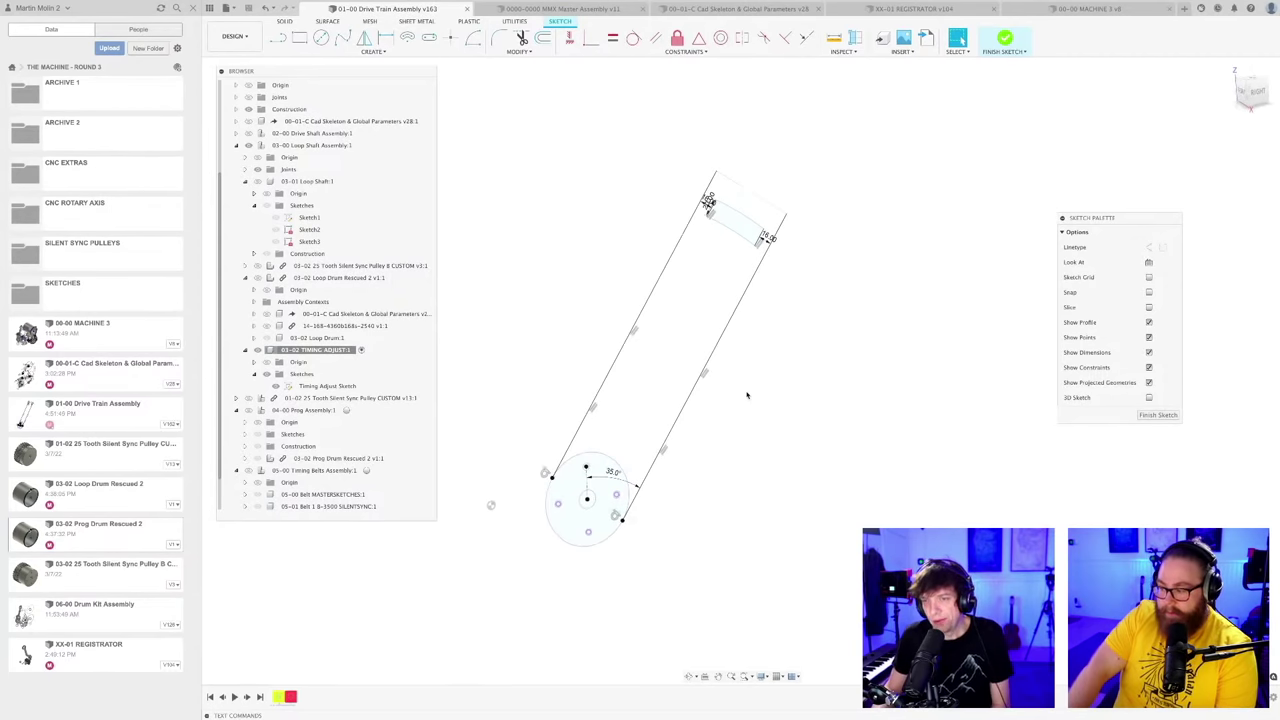
pyautogui.moveTo(762, 364); pyautogui.dragTo(808, 380, button='middle')
pyautogui.scroll(-1, 808, 380)
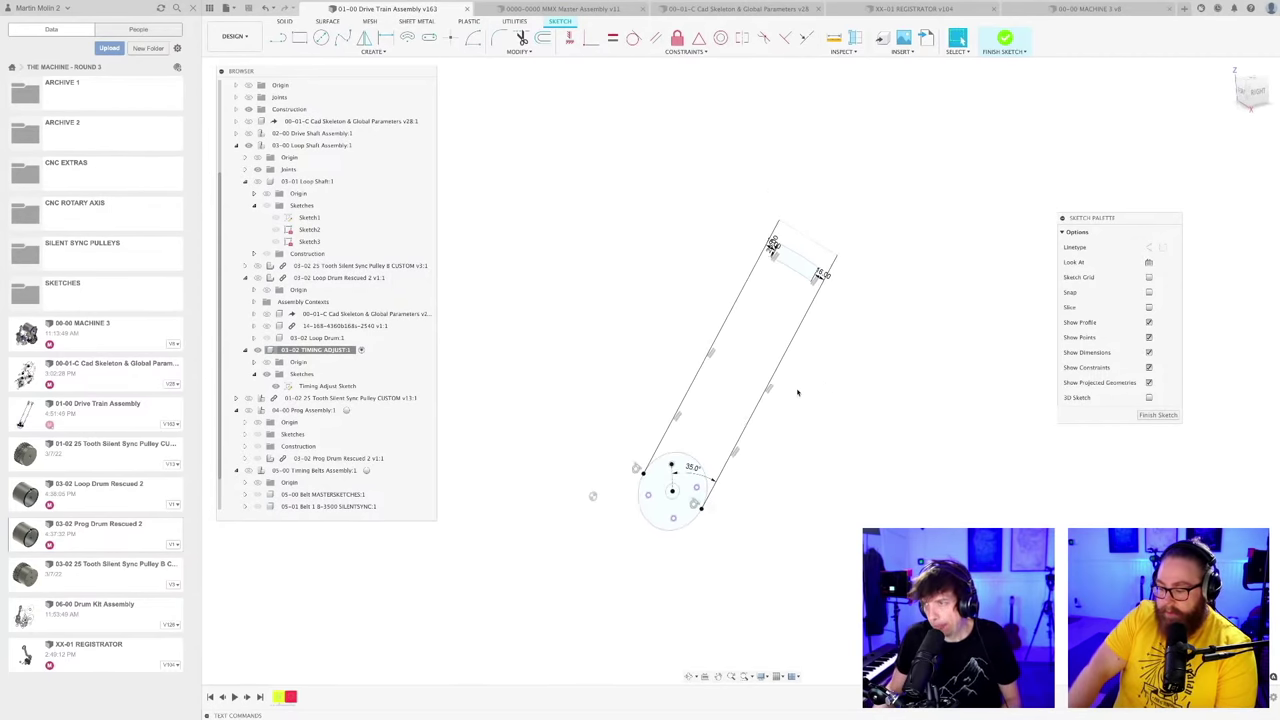
pyautogui.scroll(2, 784, 440)
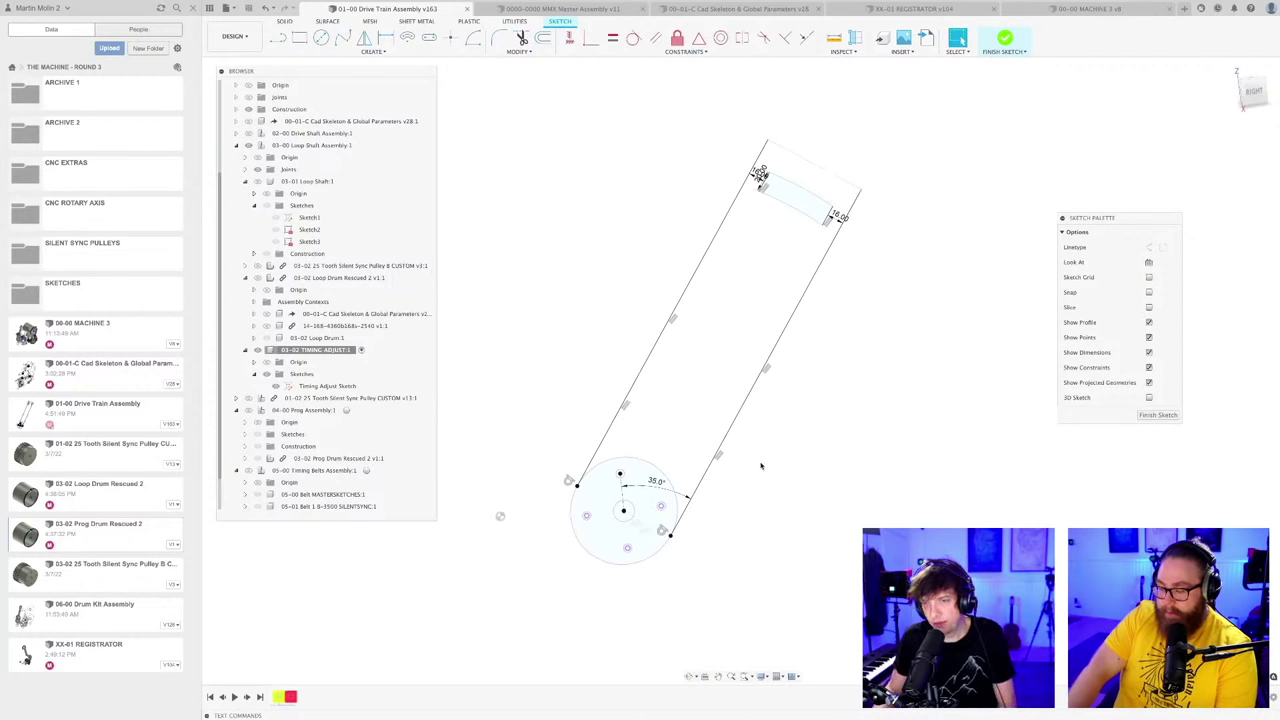
pyautogui.scroll(-2, 760, 465)
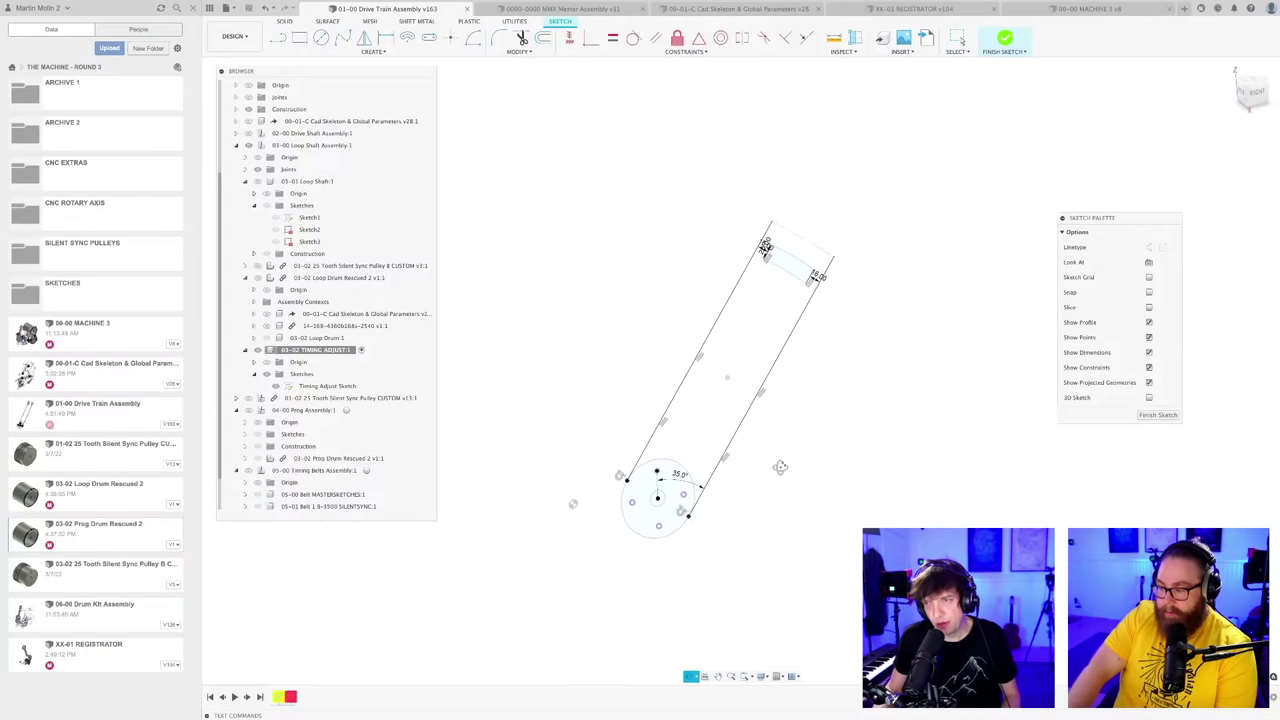
pyautogui.scroll(2, 762, 476)
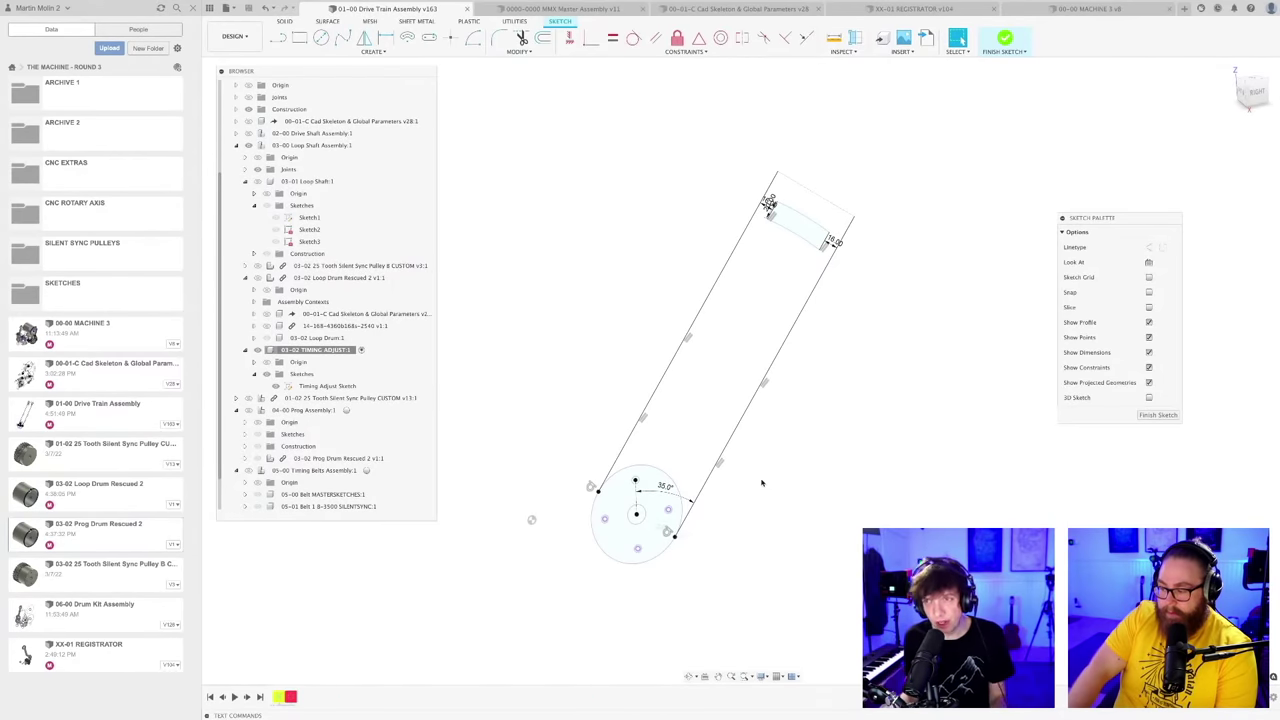
pyautogui.scroll(2, 791, 487)
pyautogui.scroll(-2, 785, 484)
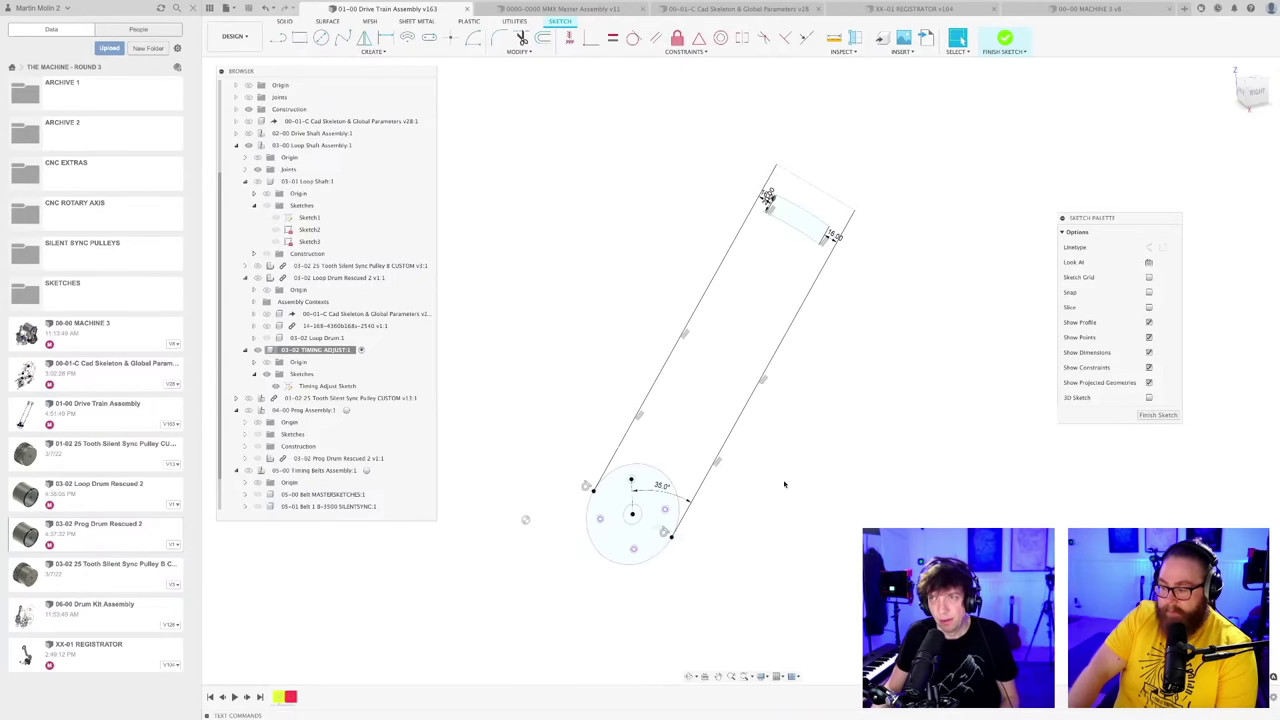
pyautogui.keyDown('shift'); pyautogui.moveTo(780, 482); pyautogui.dragTo(796, 486, button='middle'); pyautogui.keyUp('shift')
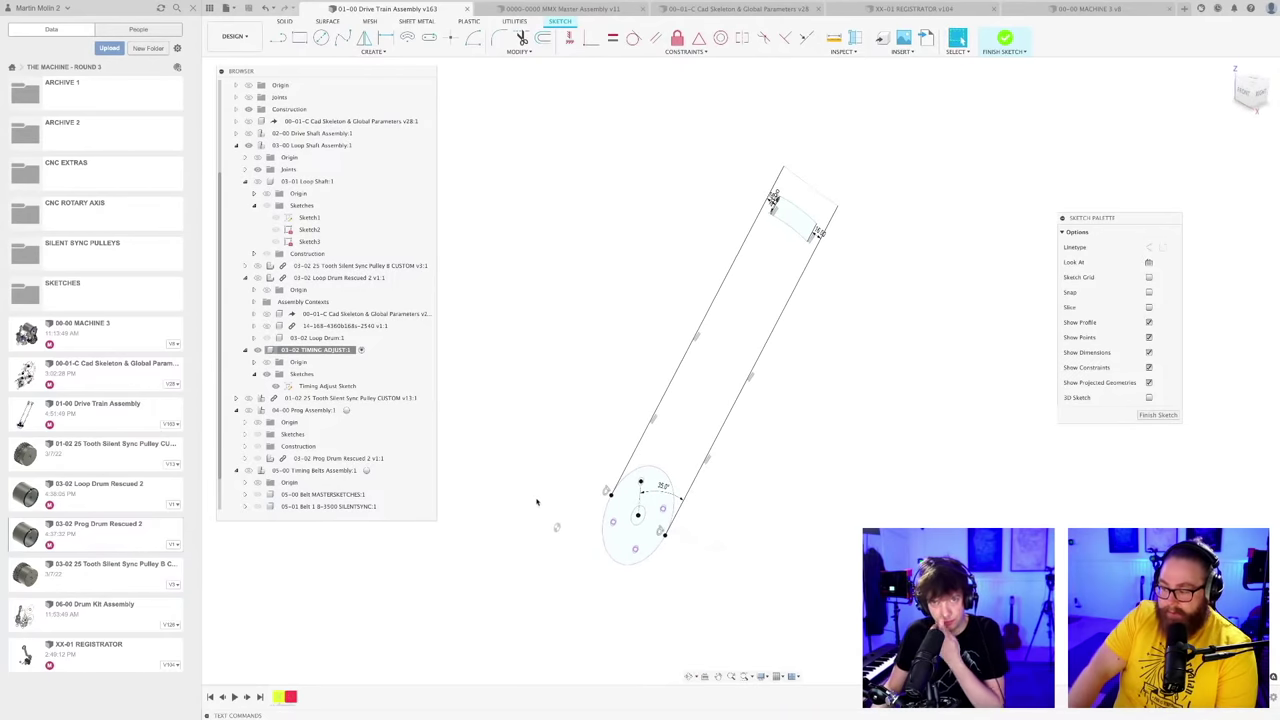
# Step: Leave the sketch by activating the 03-00 Loop Shaft Assembly and show the 03-01 Loop Shaft component beside the timing adjust arm
pyautogui.doubleClick(320, 146)
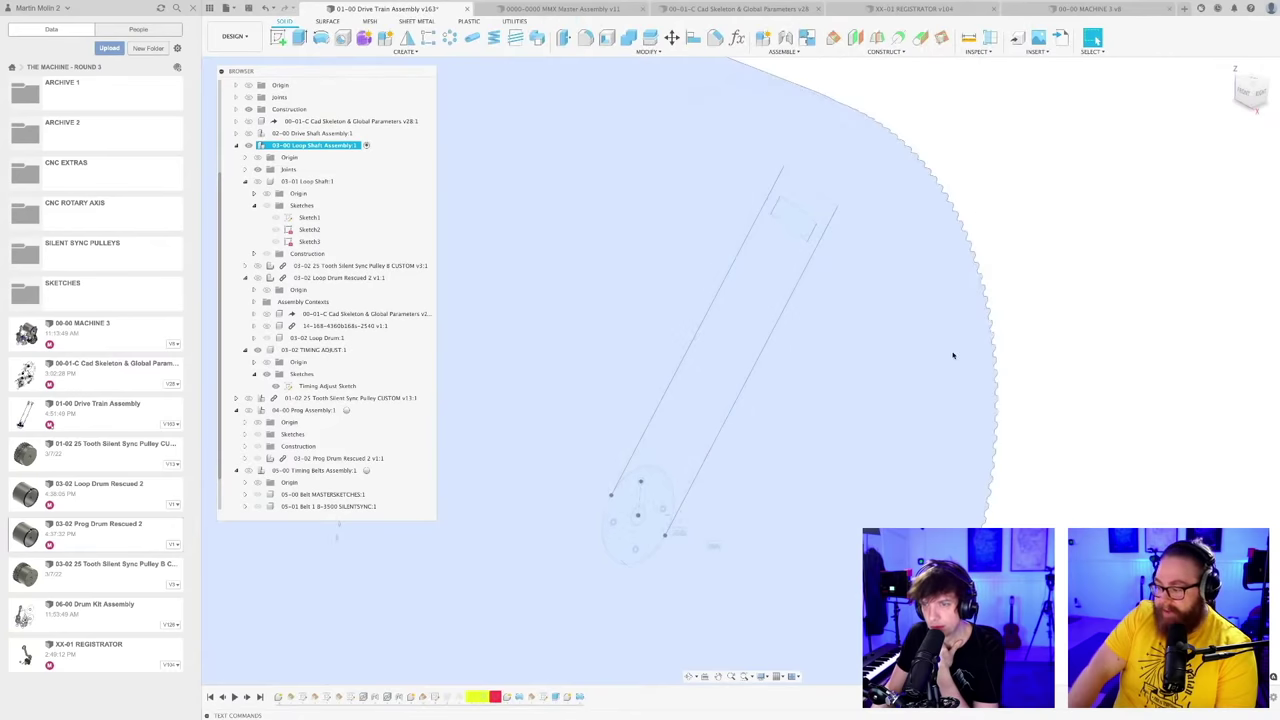
pyautogui.scroll(-4, 953, 355)
pyautogui.moveTo(922, 377); pyautogui.dragTo(874, 368, button='middle')
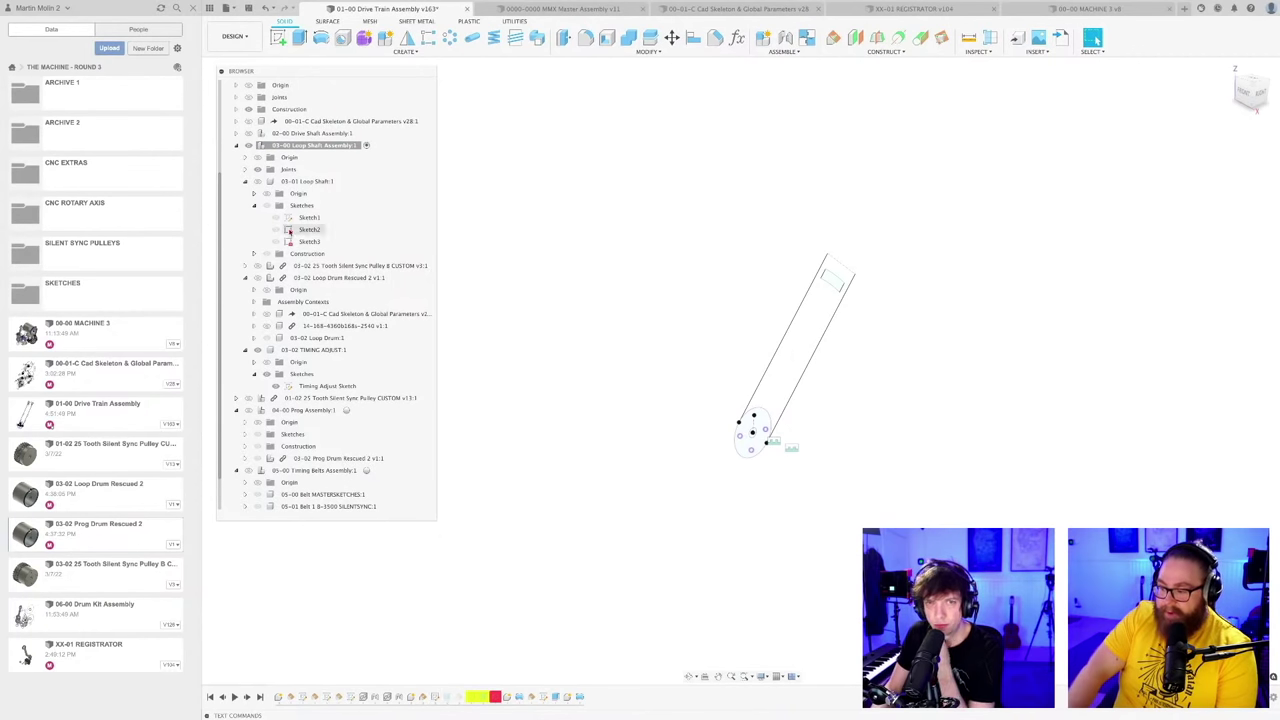
pyautogui.click(258, 182)
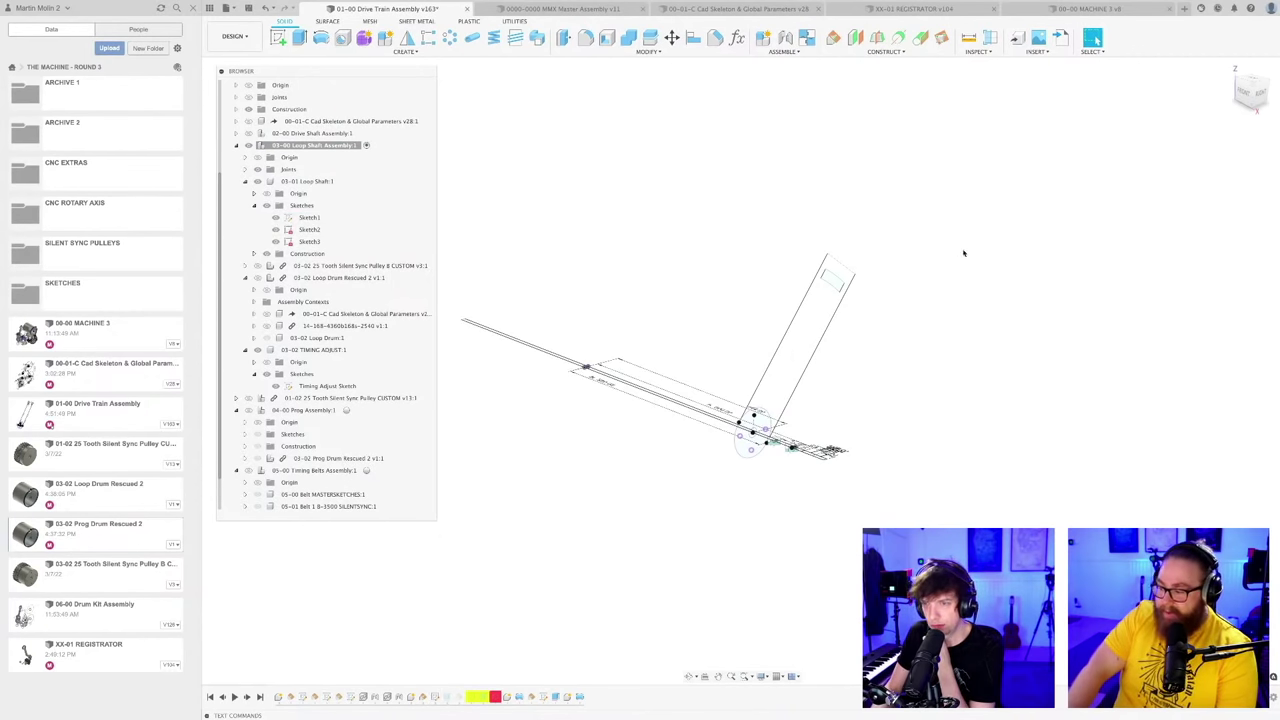
pyautogui.click(1261, 96)
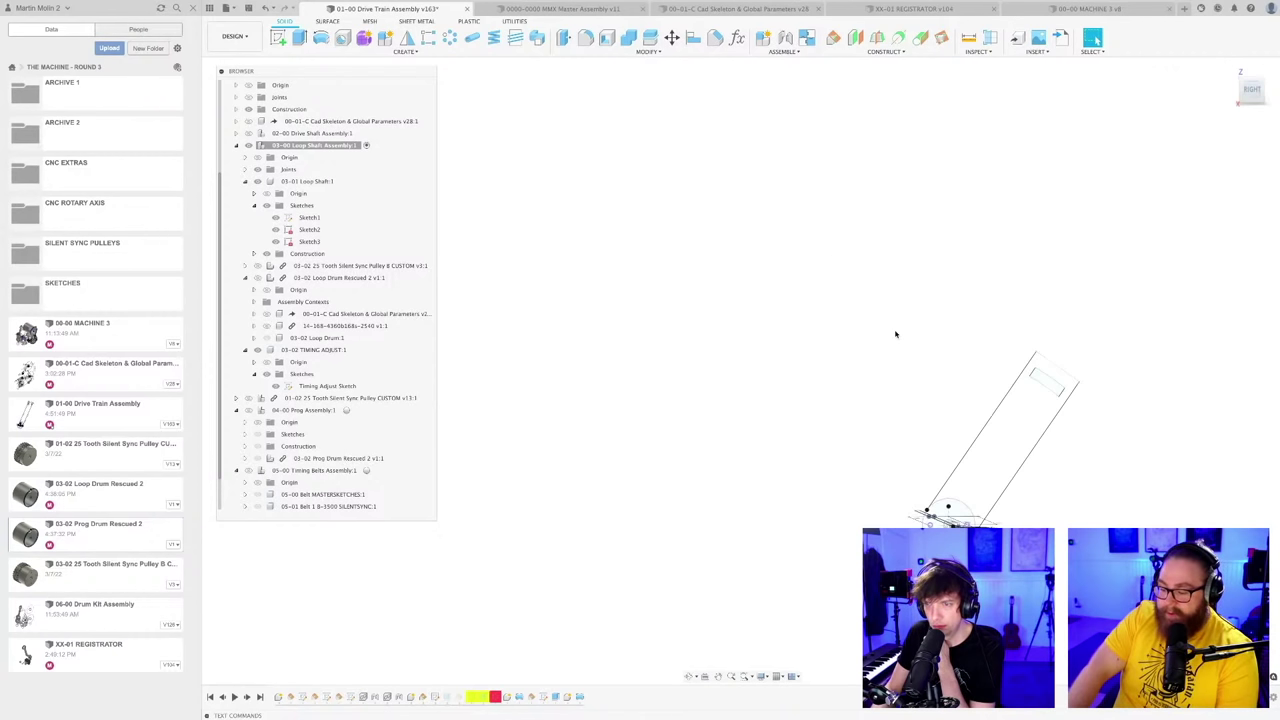
pyautogui.moveTo(794, 472)
pyautogui.keyDown('shift'); pyautogui.mouseDown(button='middle')
pyautogui.moveTo(814, 490)
pyautogui.moveTo(806, 469)
pyautogui.moveTo(785, 476)
pyautogui.mouseUp(button='middle'); pyautogui.keyUp('shift')
pyautogui.scroll(2, 785, 476)
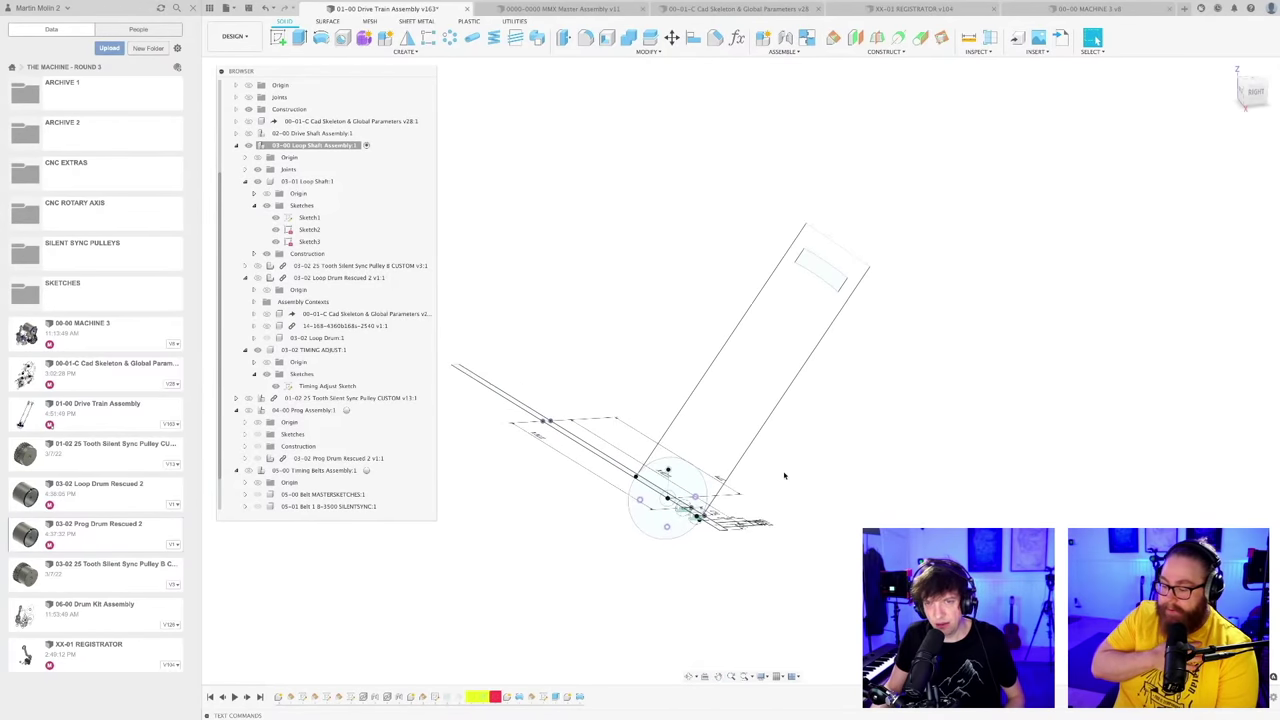
# Step: Save the assembly with the loop shaft and timing adjust sketches displayed
pyautogui.scroll(3, 875, 315)
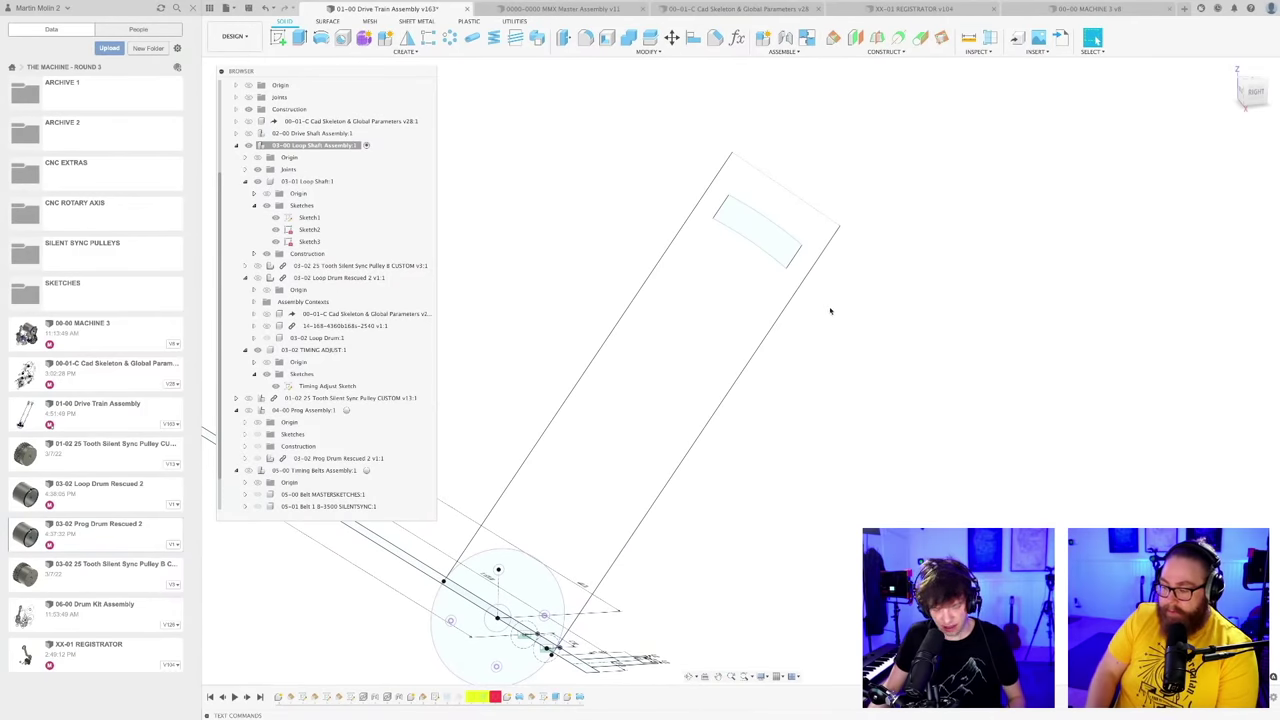
pyautogui.scroll(2, 796, 257)
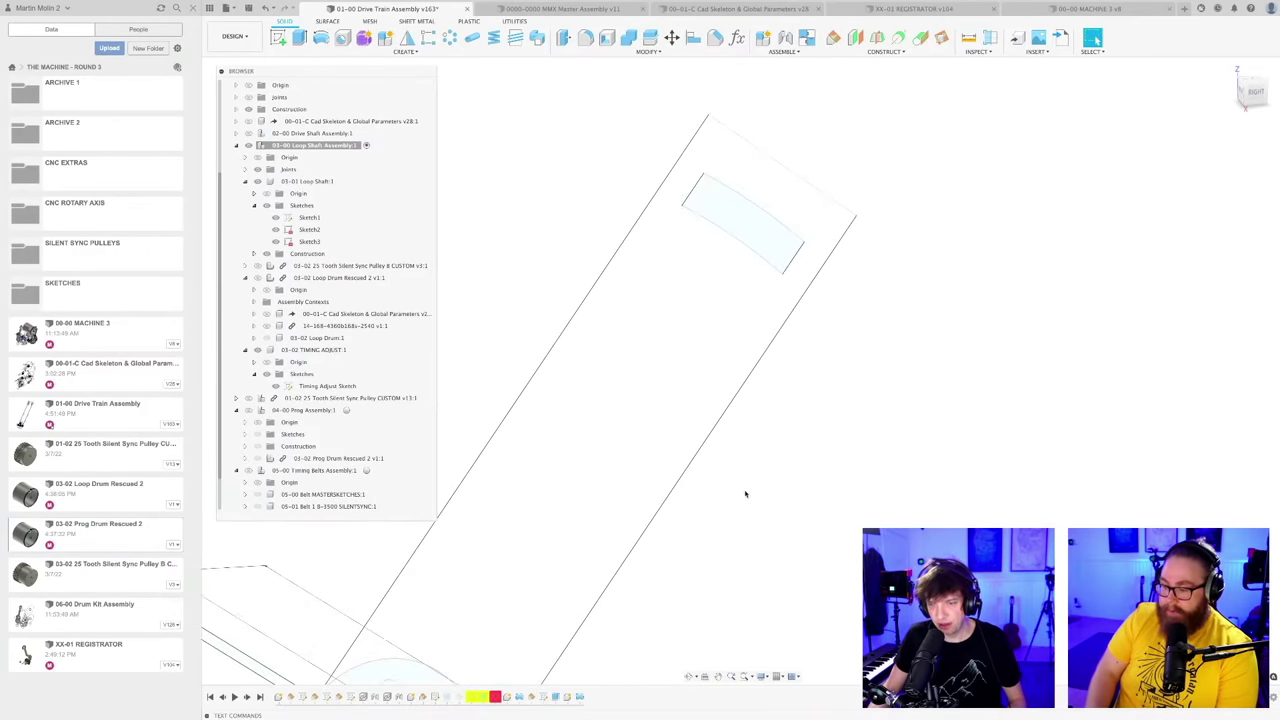
pyautogui.scroll(-4, 748, 500)
pyautogui.scroll(-3, 693, 346)
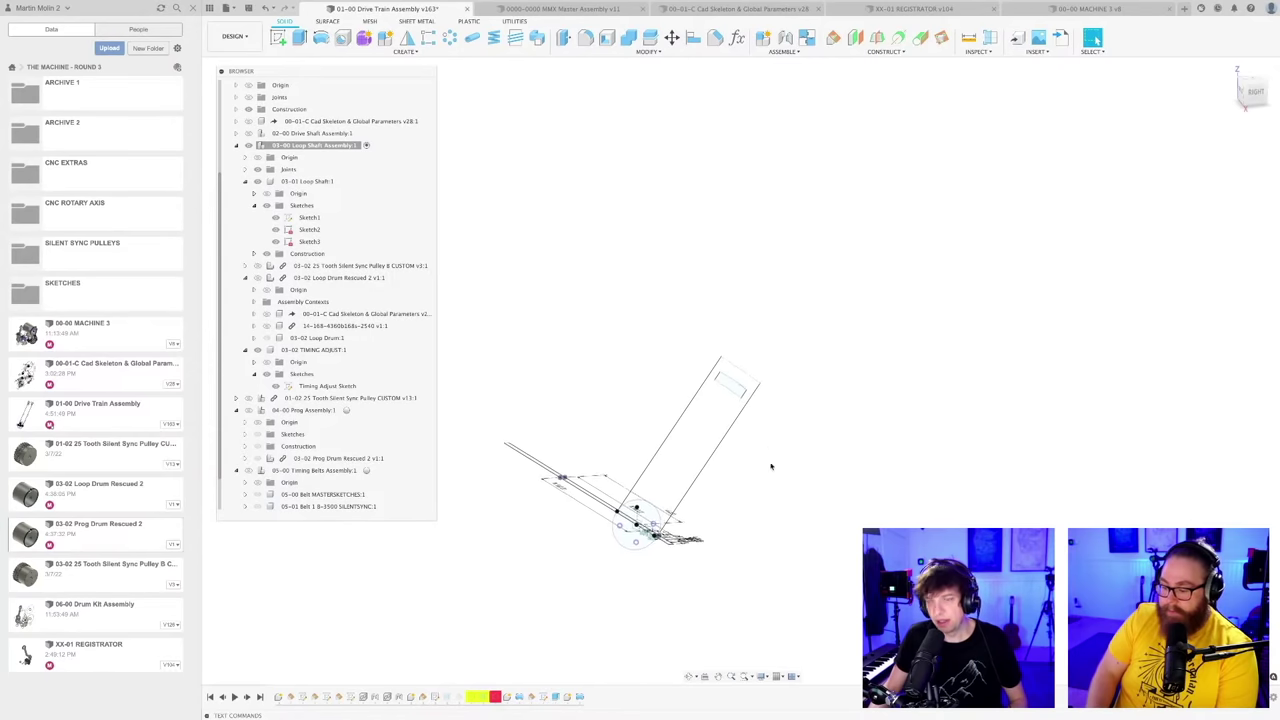
pyautogui.moveTo(771, 466)
pyautogui.mouseDown(button='middle')
pyautogui.moveTo(800, 366)
pyautogui.moveTo(795, 389)
pyautogui.moveTo(828, 404)
pyautogui.mouseUp(button='middle')
pyautogui.scroll(2, 785, 405)
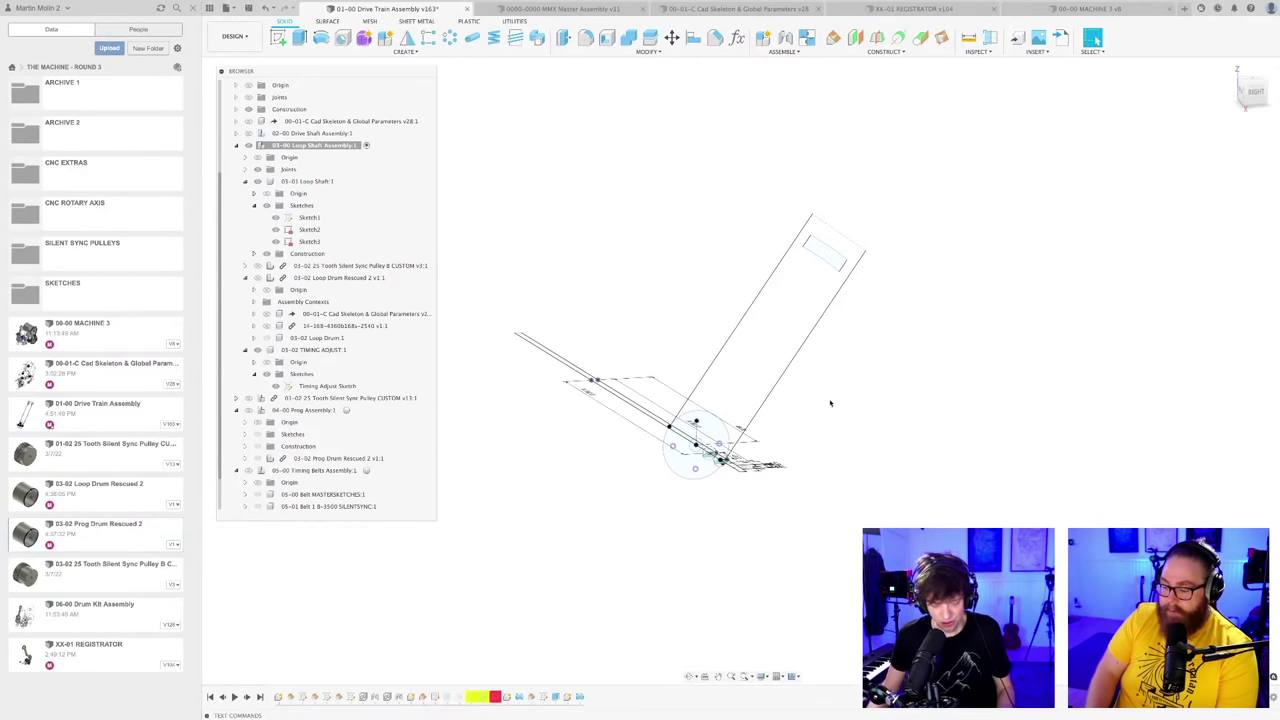
pyautogui.hotkey('ctrl', 's')
pyautogui.press('Return')
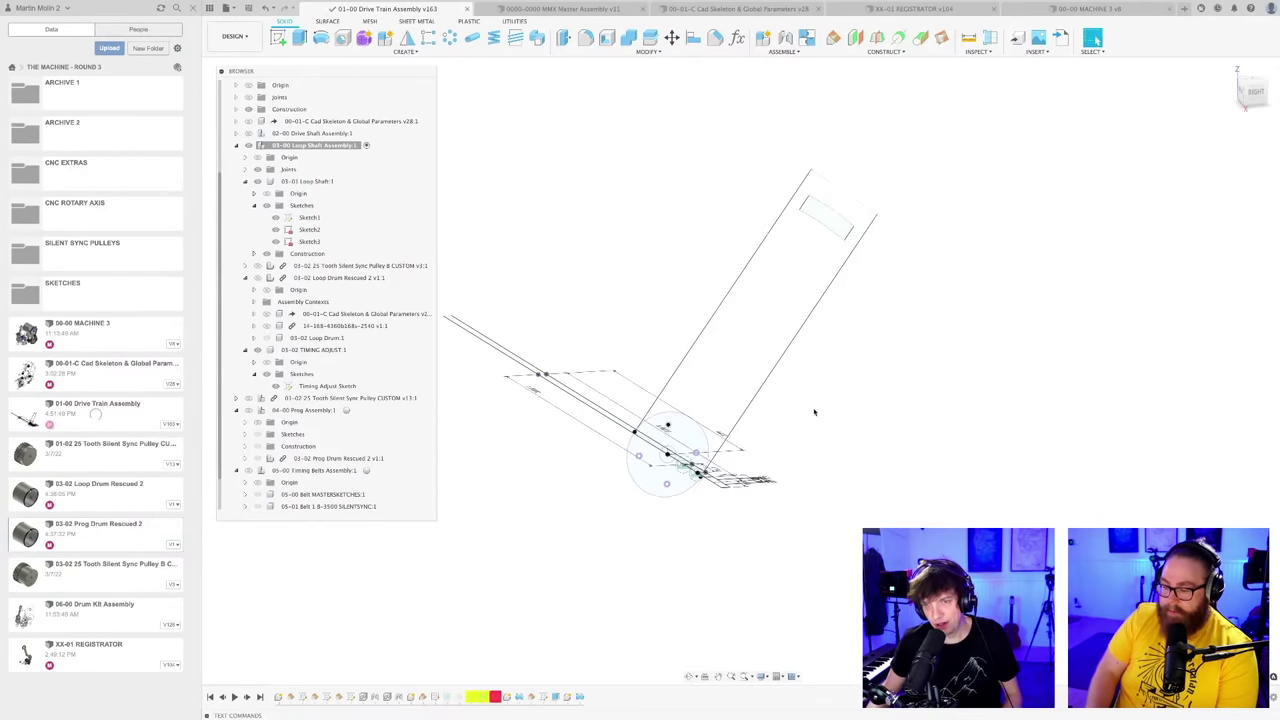
# Step: Activate the 03-02 TIMING ADJUST component and show the 03-02 Loop Drum Rescued 2 component around it
pyautogui.keyDown('shift'); pyautogui.moveTo(817, 415); pyautogui.dragTo(815, 424, button='middle'); pyautogui.keyUp('shift')
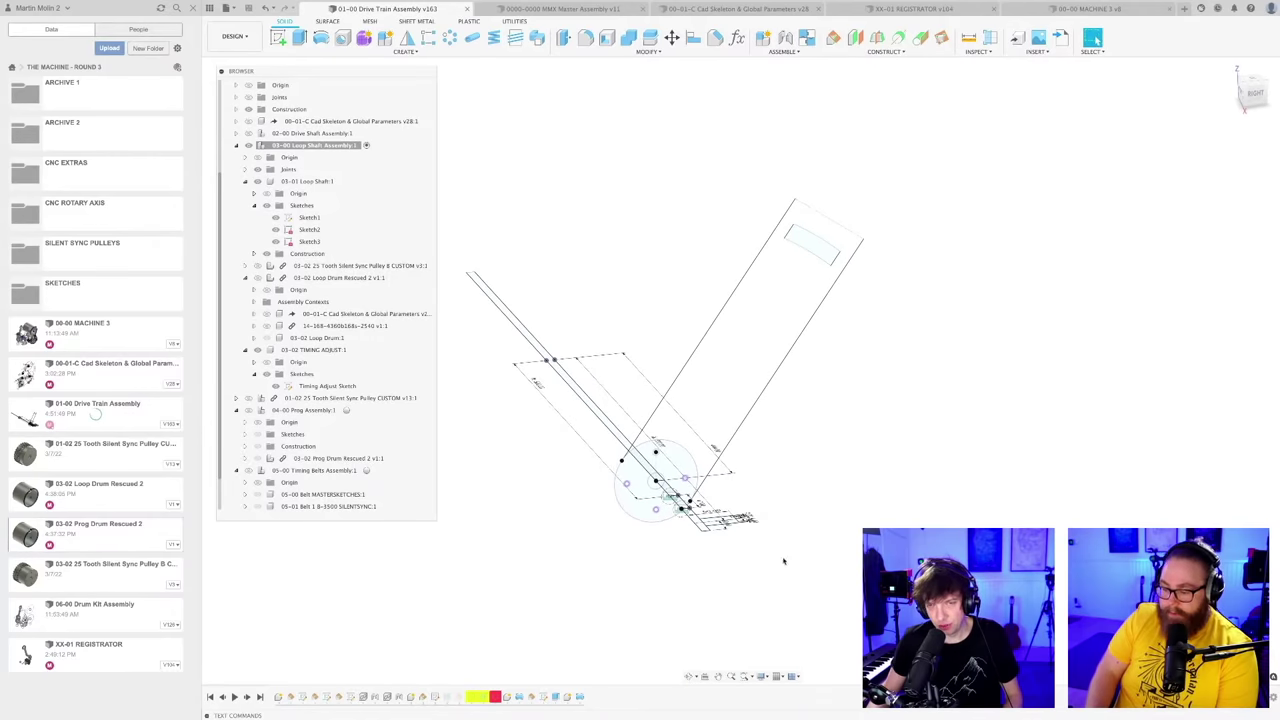
pyautogui.moveTo(794, 498); pyautogui.dragTo(814, 497, button='middle')
pyautogui.click(350, 350)
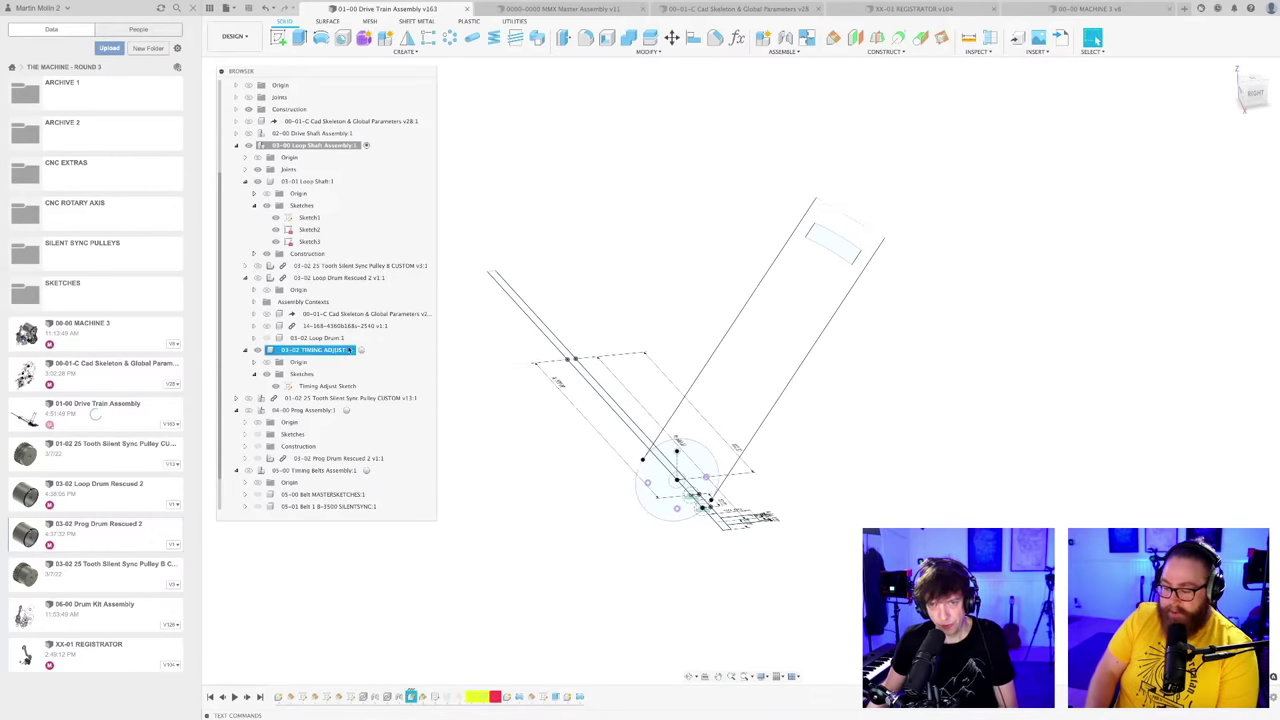
pyautogui.click(362, 351)
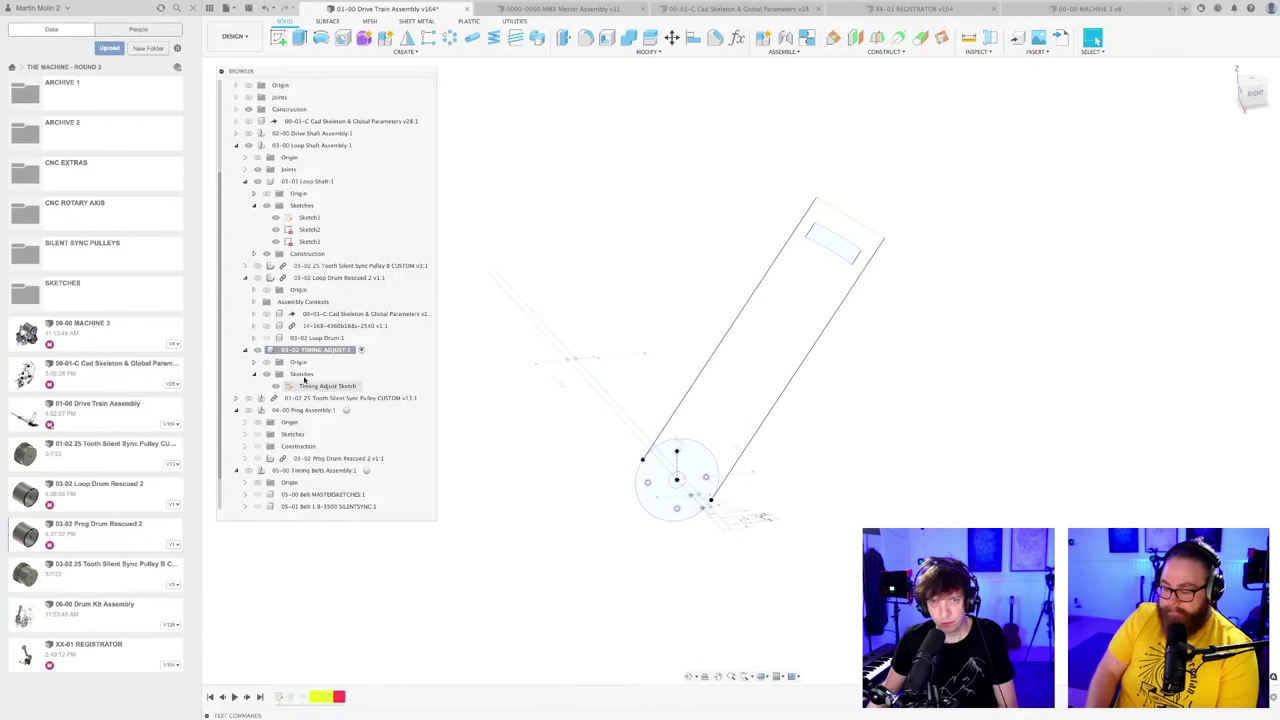
pyautogui.click(258, 278)
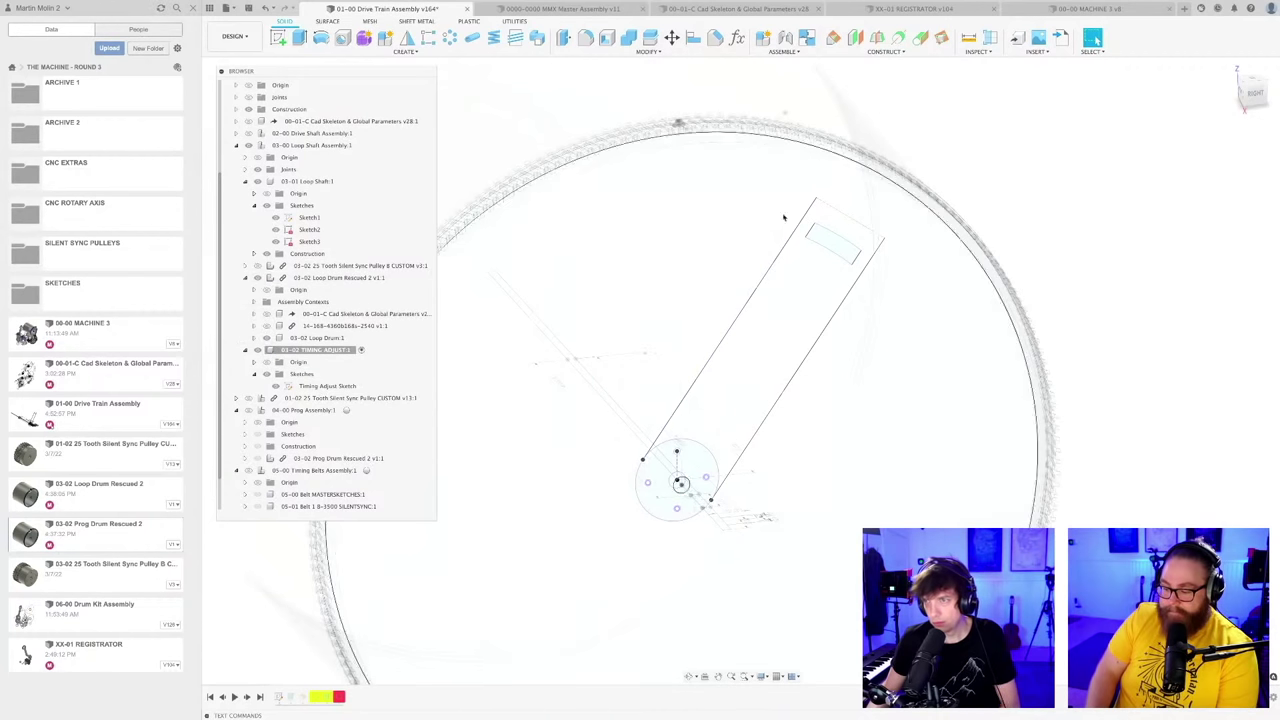
# Step: View the loop drum squarely from the right side and open the Timing Adjust Sketch for editing
pyautogui.click(1256, 96)
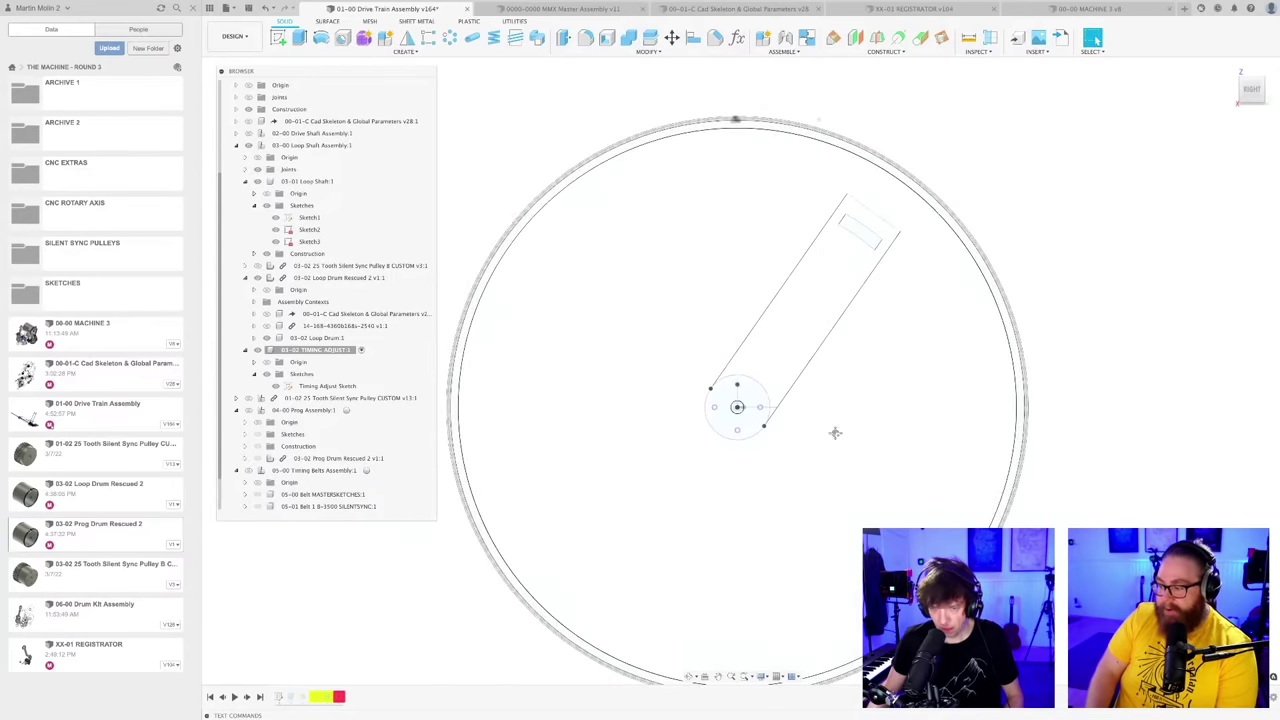
pyautogui.moveTo(835, 433); pyautogui.dragTo(769, 386, button='middle')
pyautogui.scroll(2, 769, 386)
pyautogui.press('c')
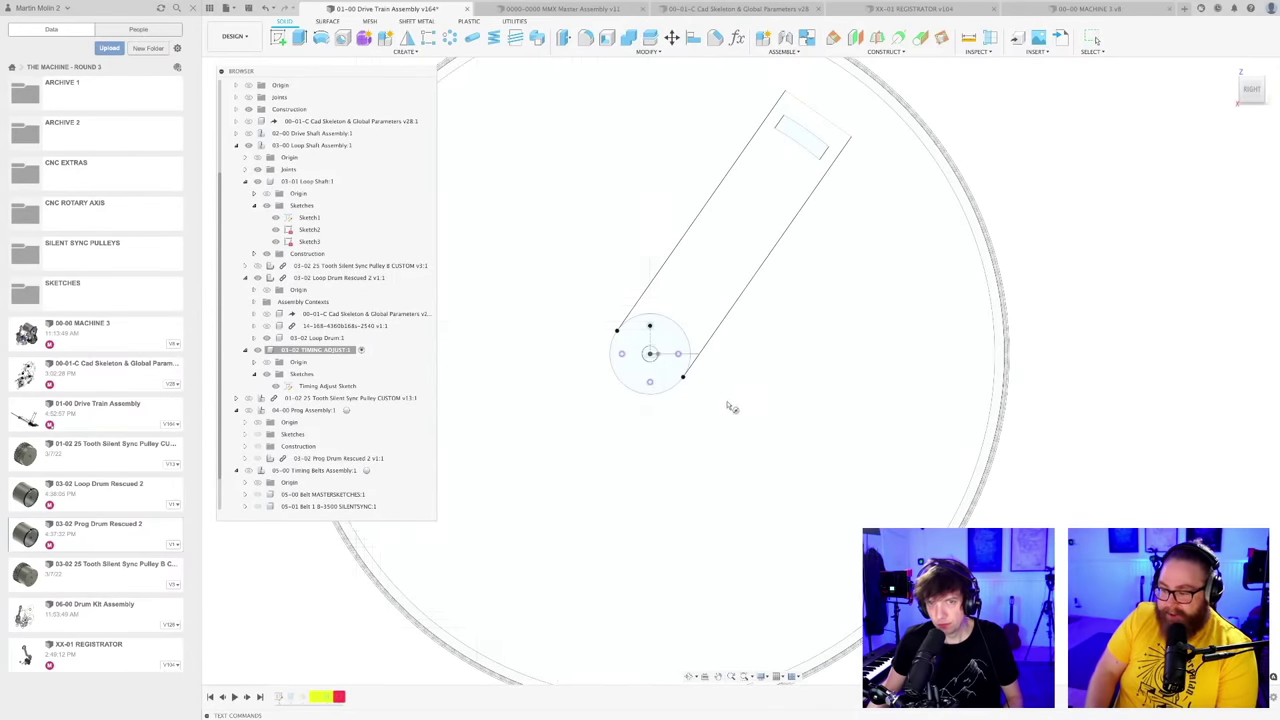
pyautogui.scroll(-3, 728, 404)
pyautogui.keyDown('shift'); pyautogui.moveTo(943, 500); pyautogui.dragTo(960, 520, button='middle'); pyautogui.keyUp('shift')
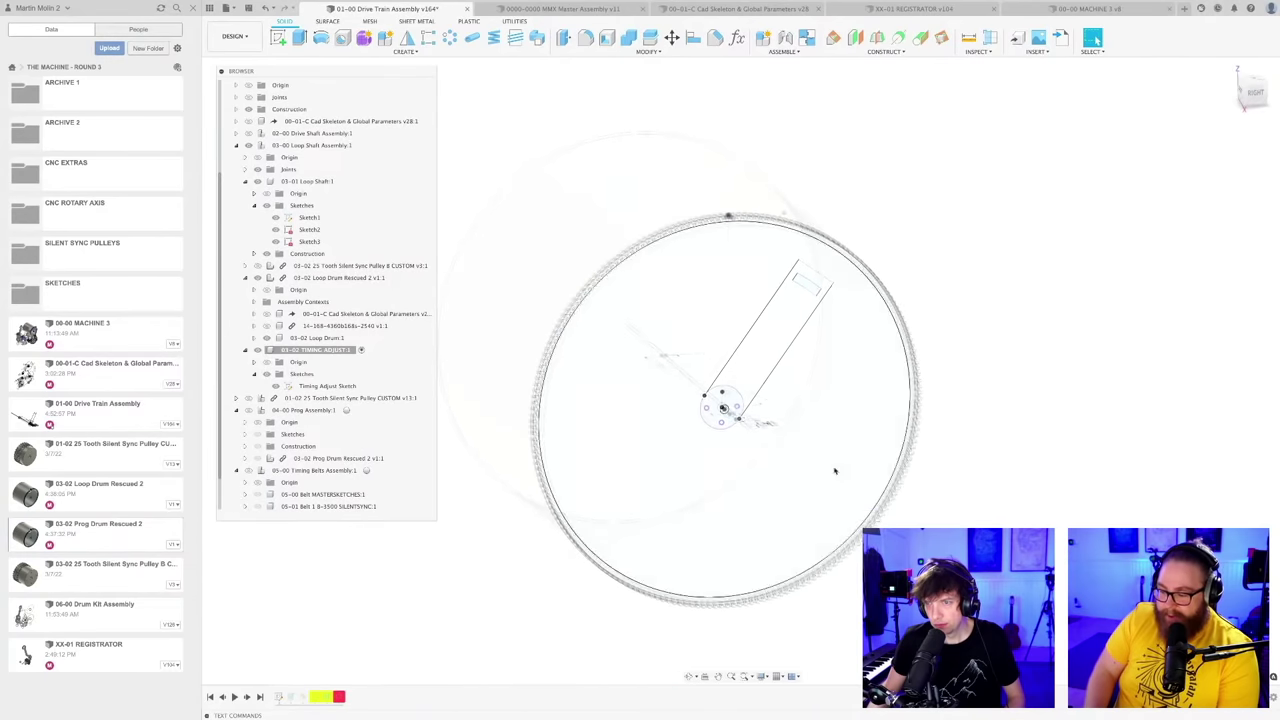
pyautogui.scroll(2, 780, 452)
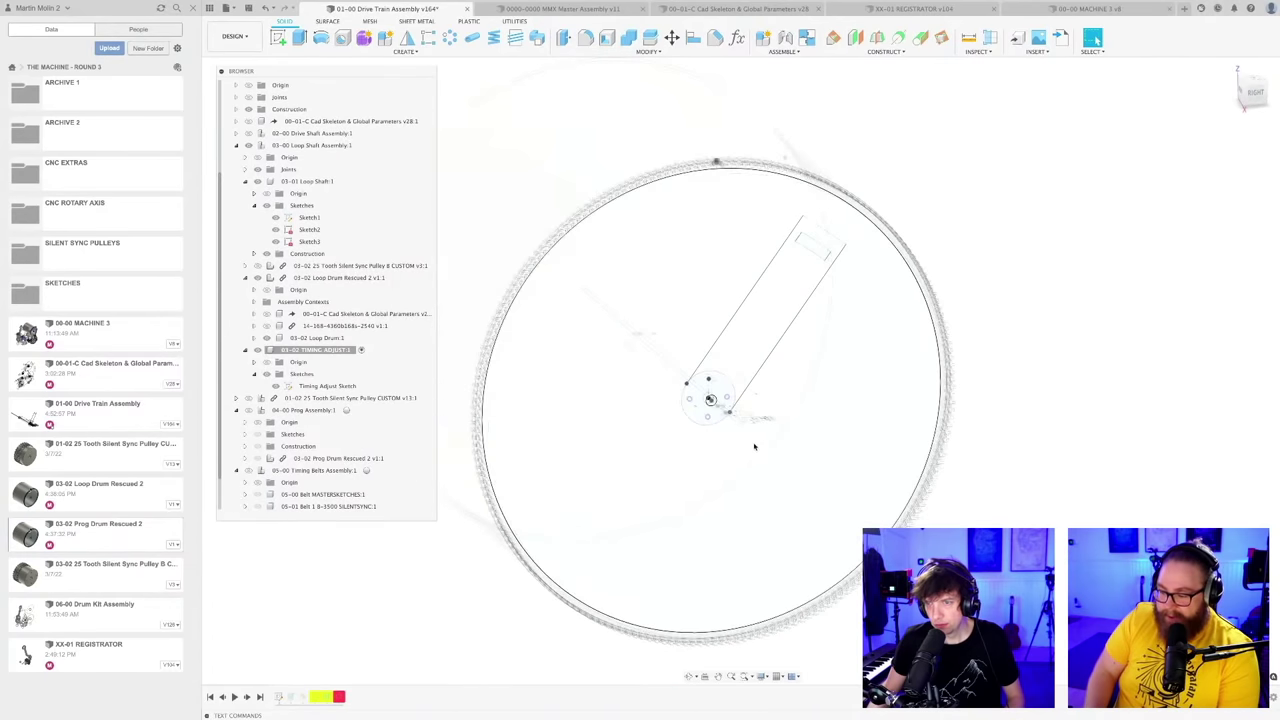
pyautogui.click(356, 386)
pyautogui.click(334, 386)
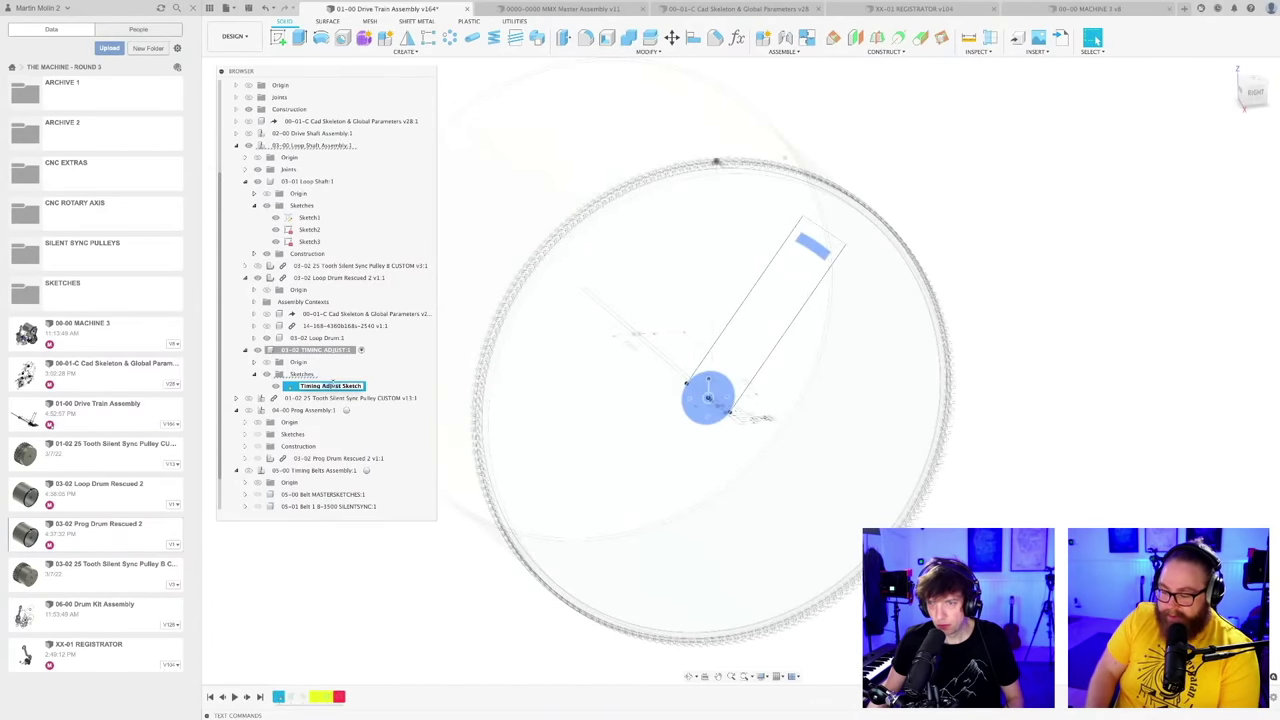
pyautogui.doubleClick(302, 386)
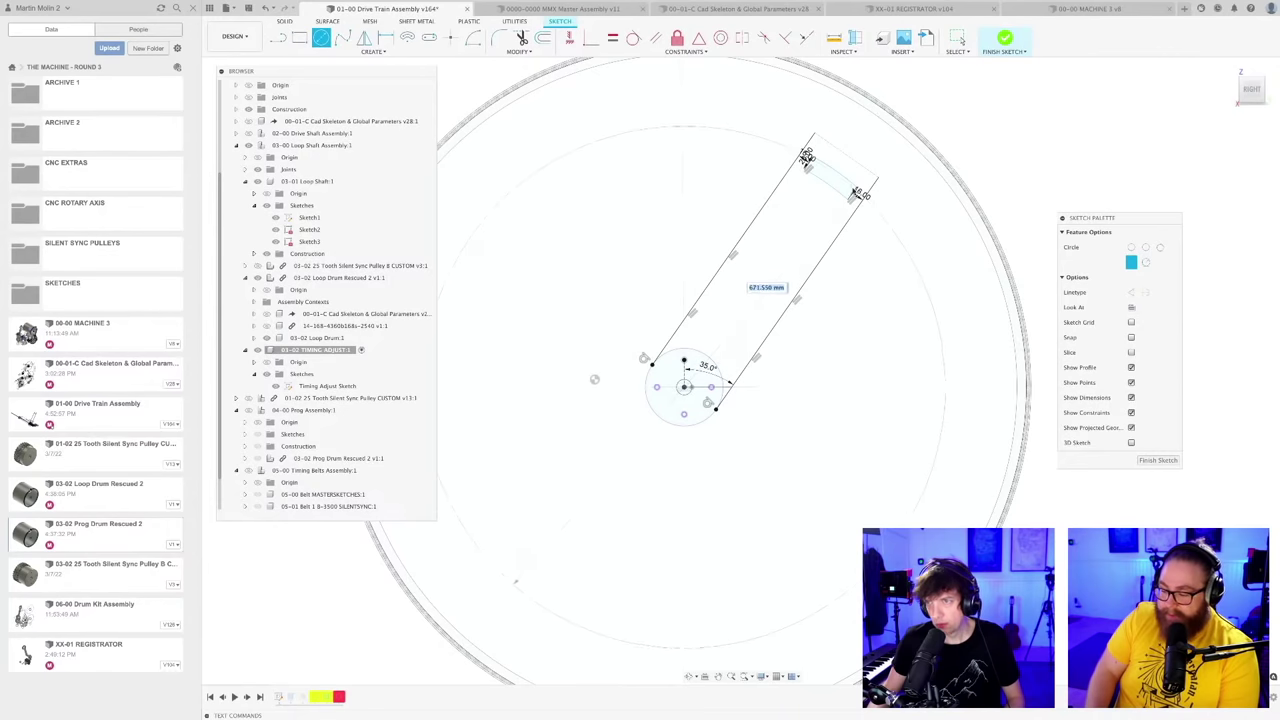
# Step: Draw a large circle centred on the hub, just inside the loop drum's wall and beyond the arm's outer end
pyautogui.click(885, 138)
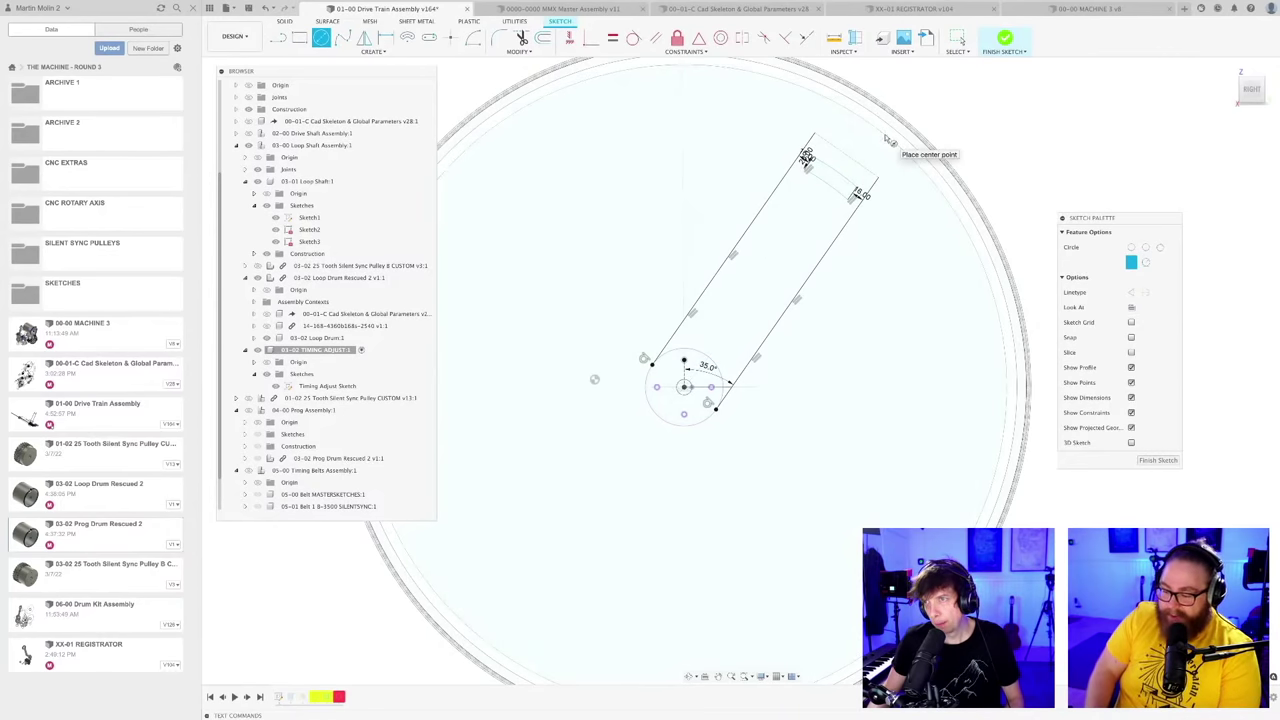
pyautogui.press('Escape')
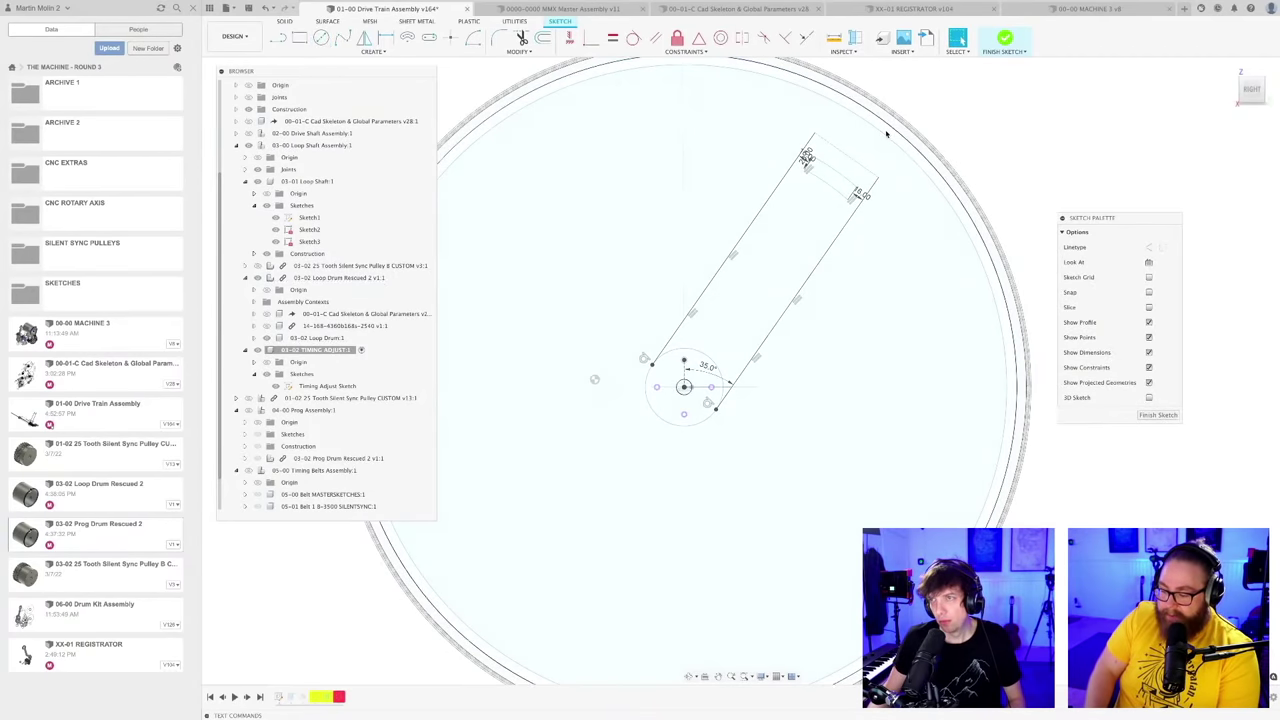
pyautogui.click(886, 133)
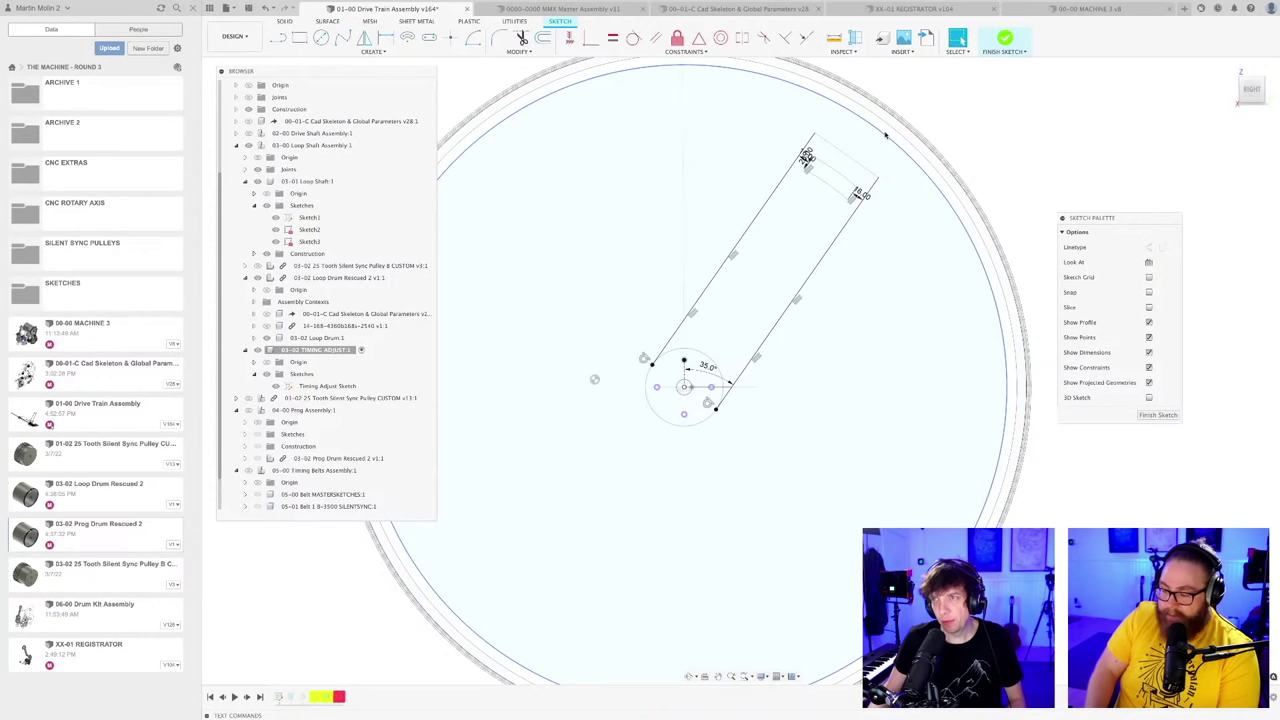
pyautogui.moveTo(880, 139); pyautogui.dragTo(806, 213, button='middle')
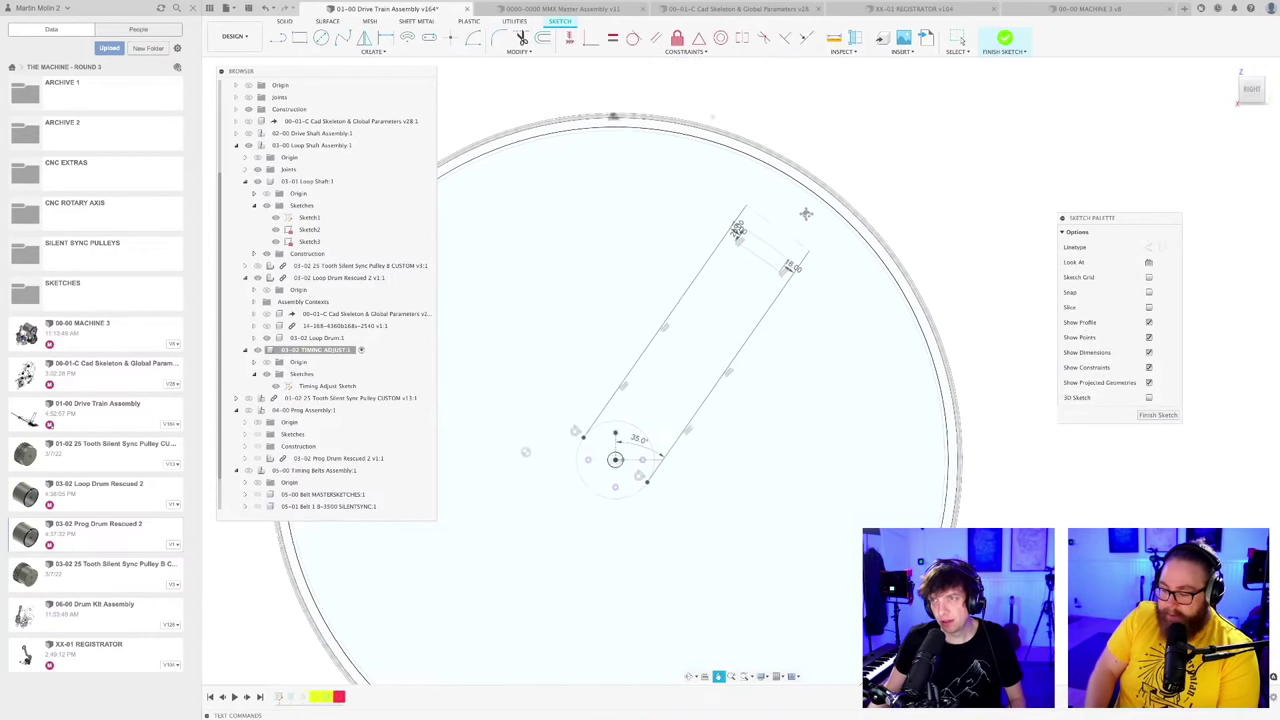
pyautogui.scroll(1, 791, 205)
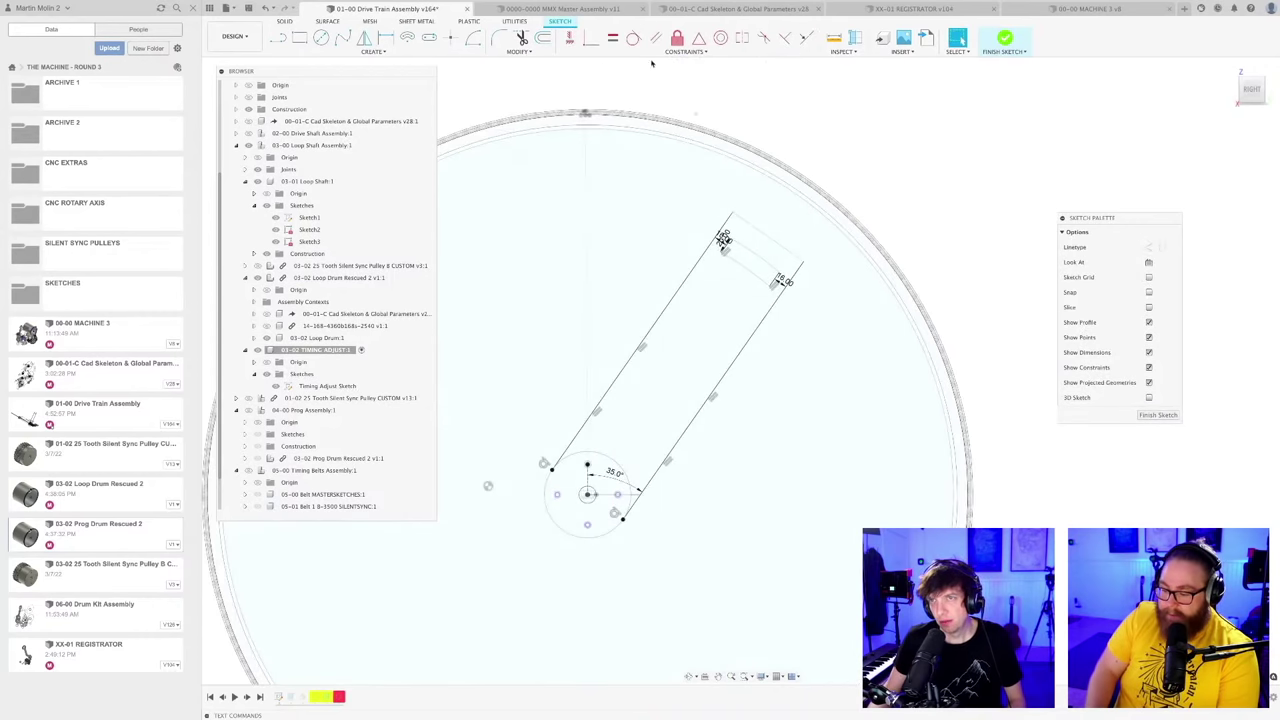
# Step: Extend both arm lines to the new large circle by making their outer endpoints coincident with it
pyautogui.click(590, 40)
pyautogui.scroll(3, 742, 212)
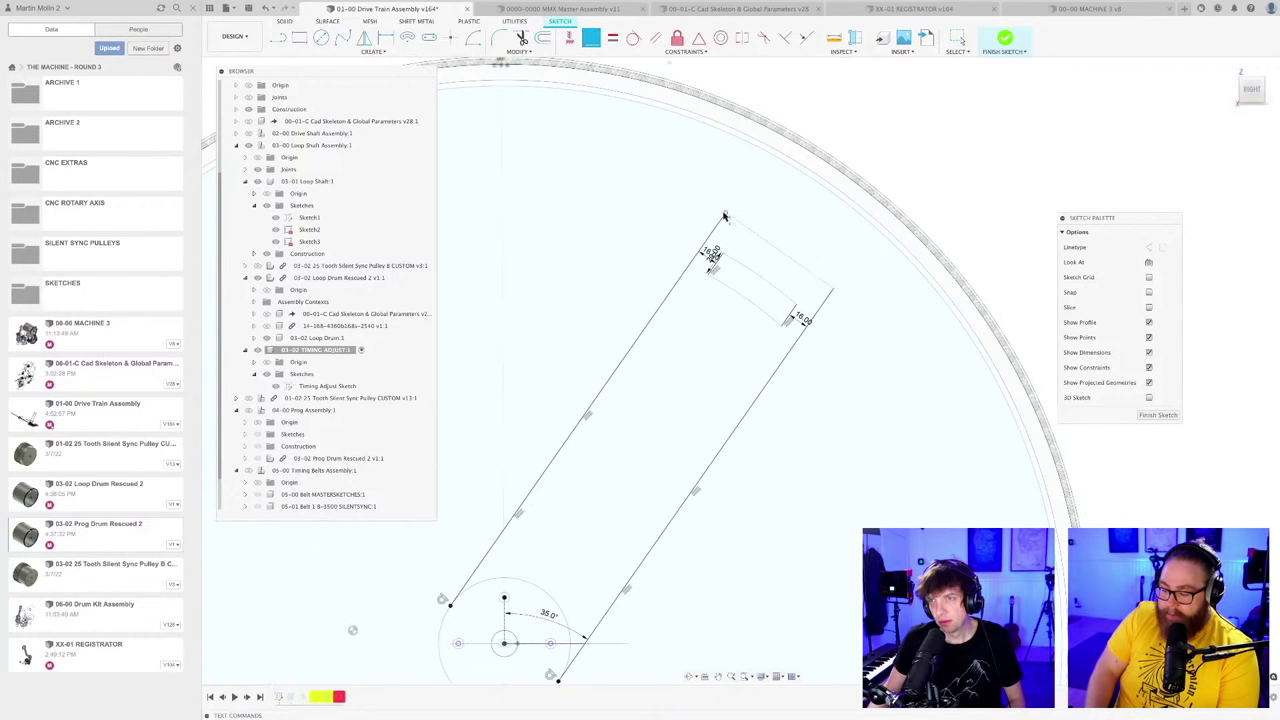
pyautogui.click(763, 152)
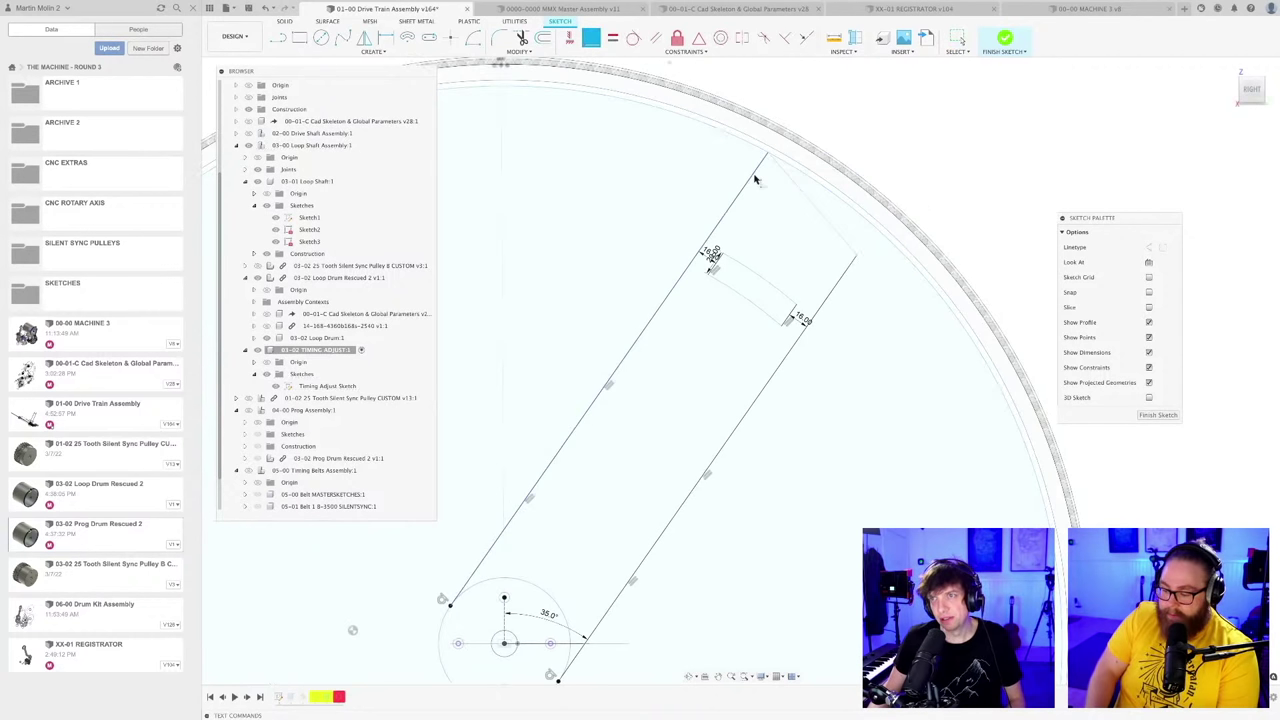
pyautogui.click(857, 259)
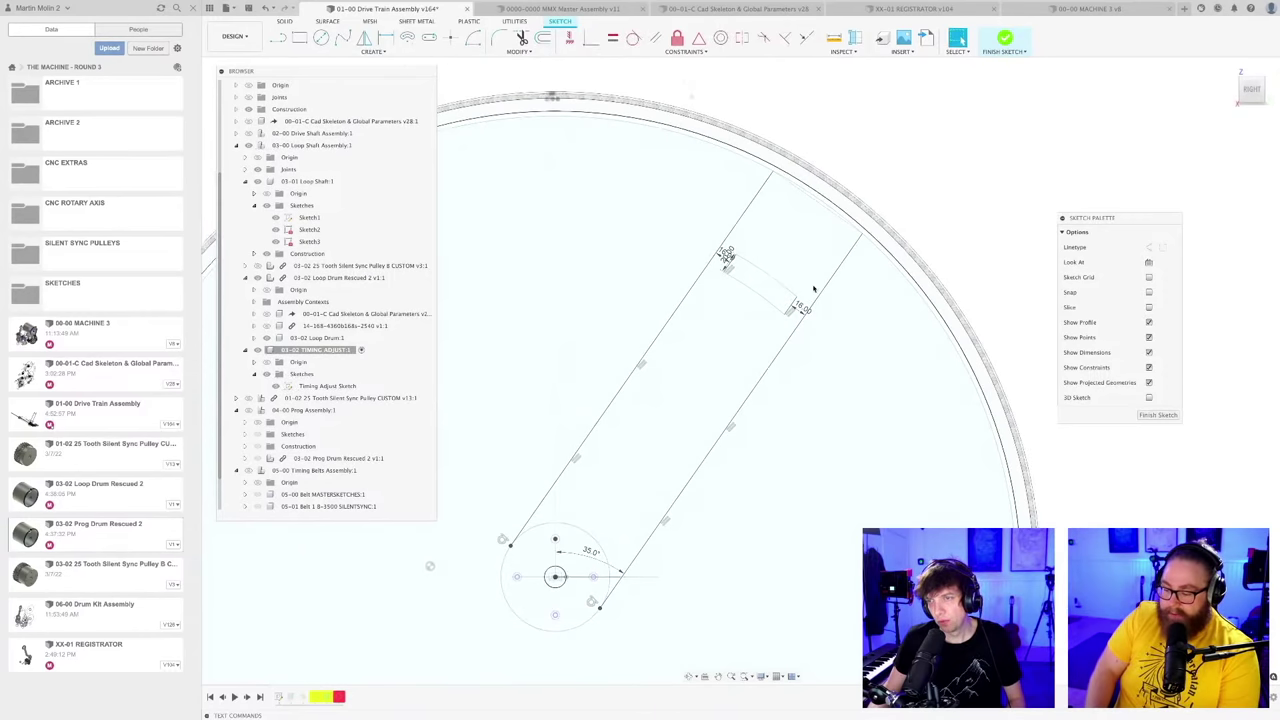
# Step: Move the slot outwards along the arm to just inside the large circle, and enlarge that circle slightly
pyautogui.scroll(2, 806, 294)
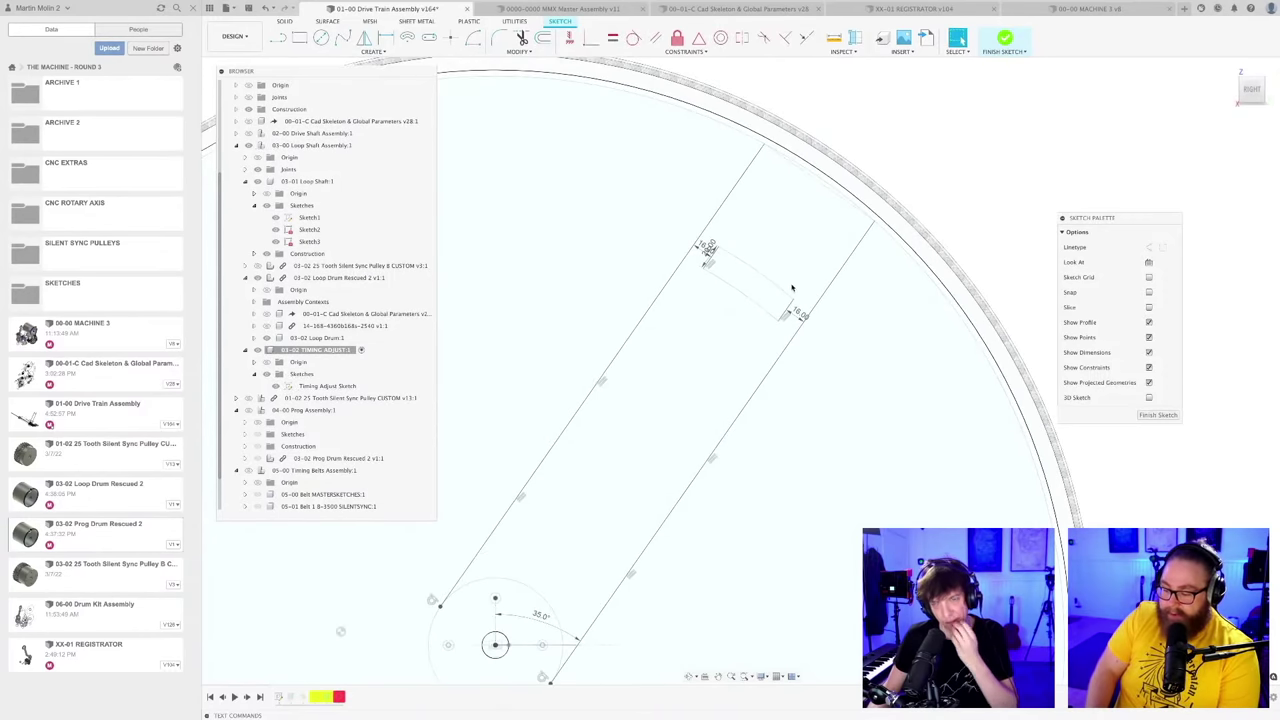
pyautogui.moveTo(757, 282); pyautogui.dragTo(810, 193)
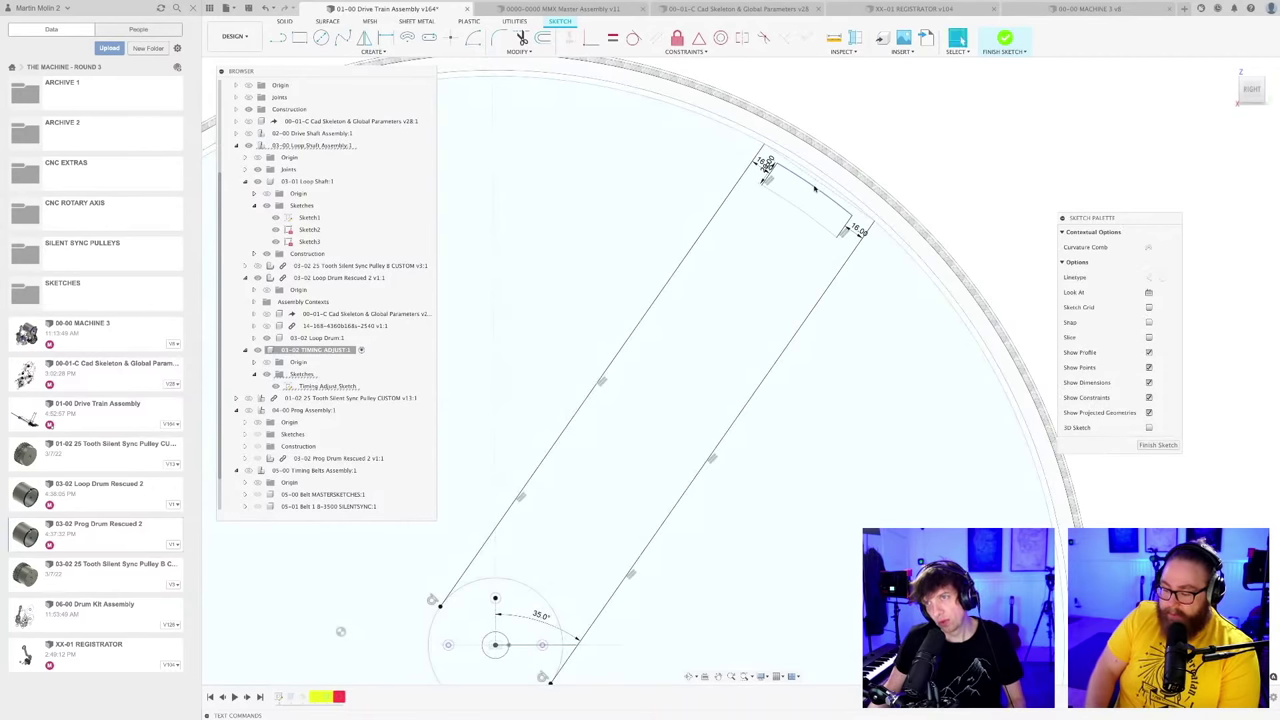
pyautogui.scroll(3, 820, 190)
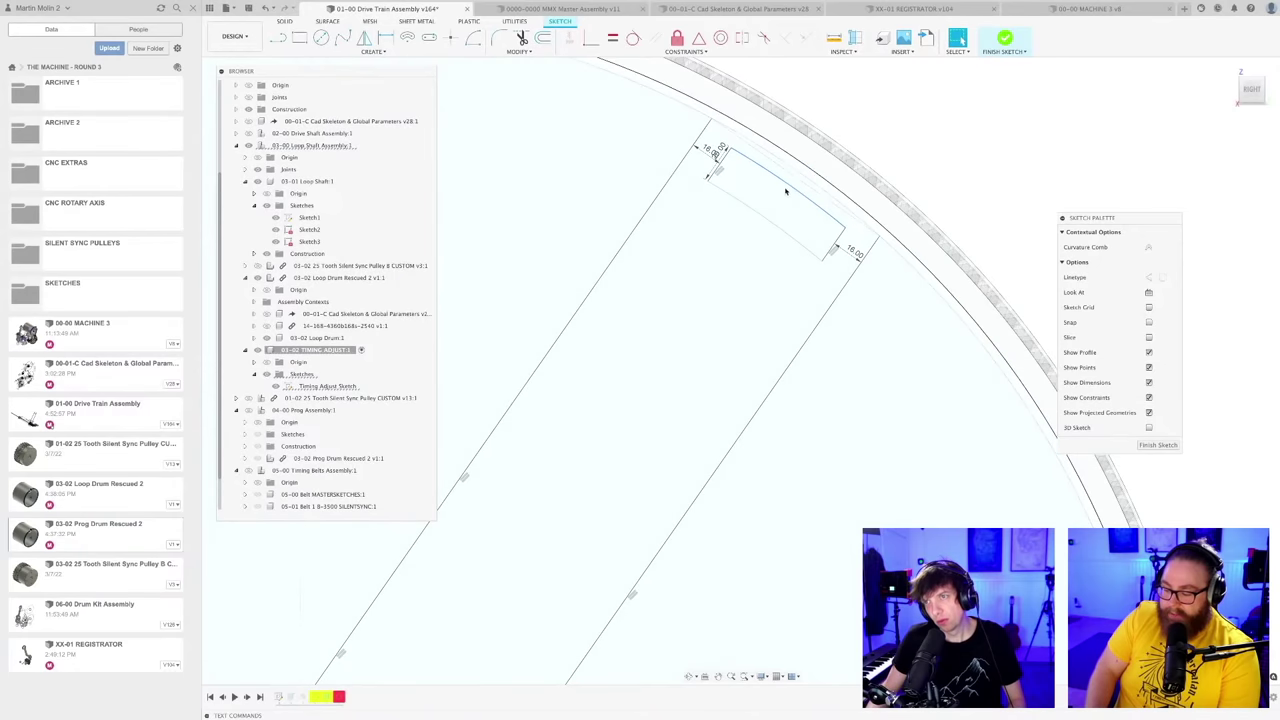
pyautogui.moveTo(787, 189); pyautogui.dragTo(782, 201)
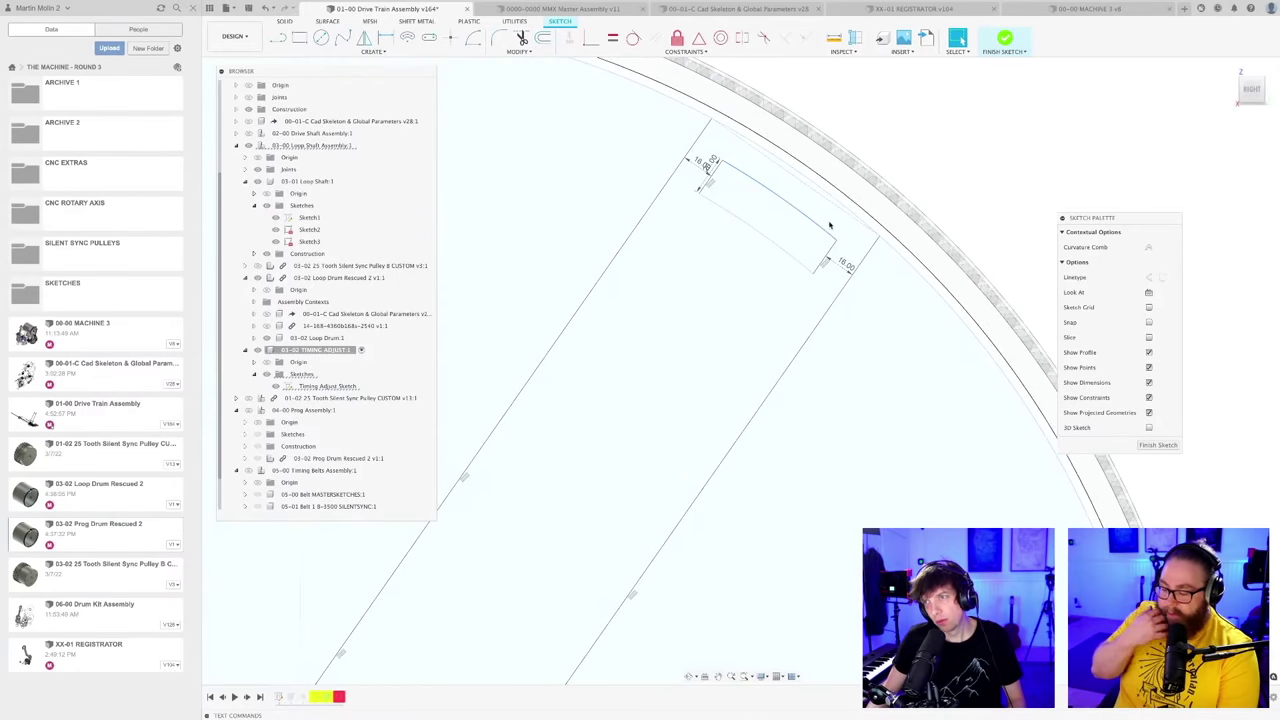
pyautogui.moveTo(885, 242); pyautogui.dragTo(890, 240)
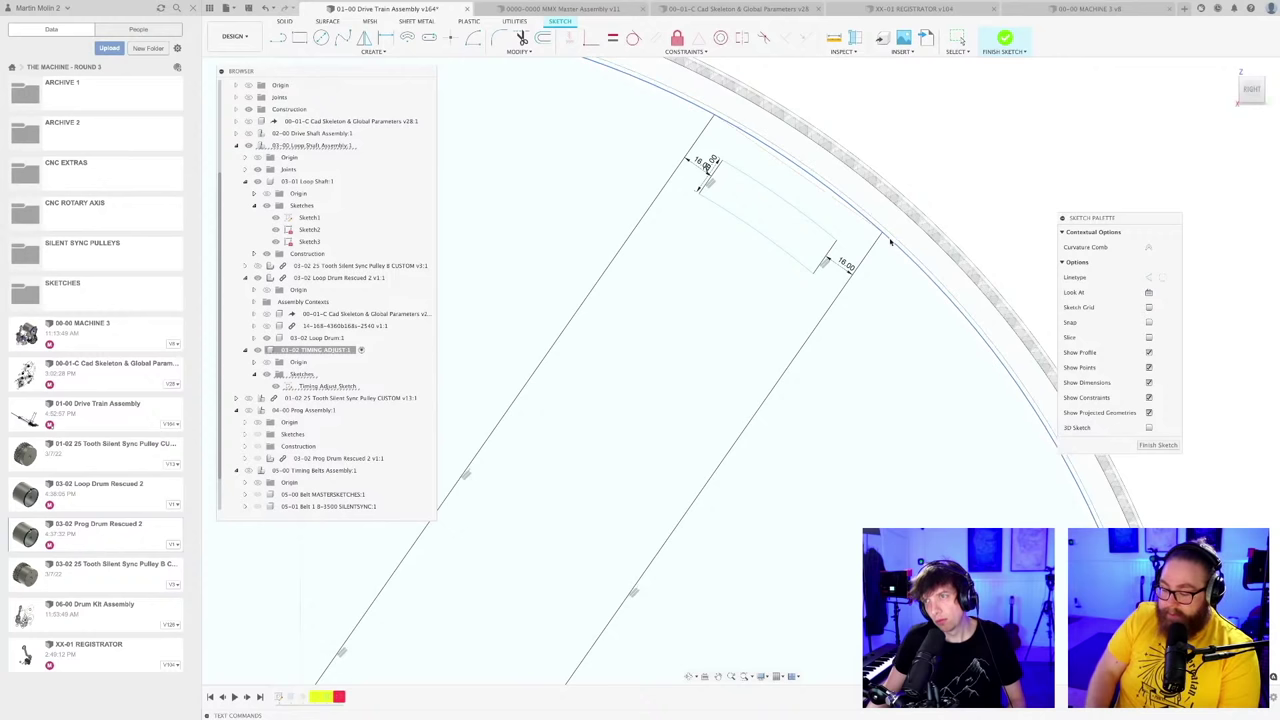
pyautogui.click(849, 277)
pyautogui.scroll(-4, 851, 280)
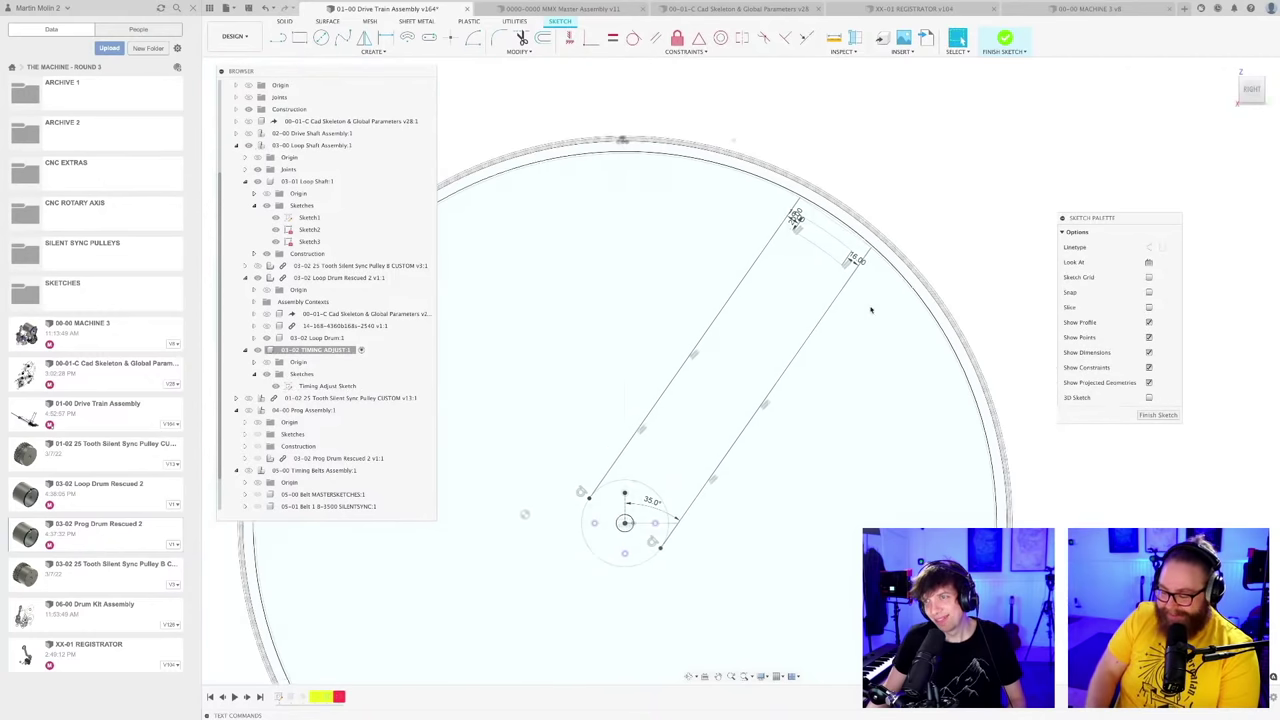
# Step: Dimension the large outer circle with a diameter of 856 mm
pyautogui.moveTo(871, 310); pyautogui.dragTo(846, 334, button='middle')
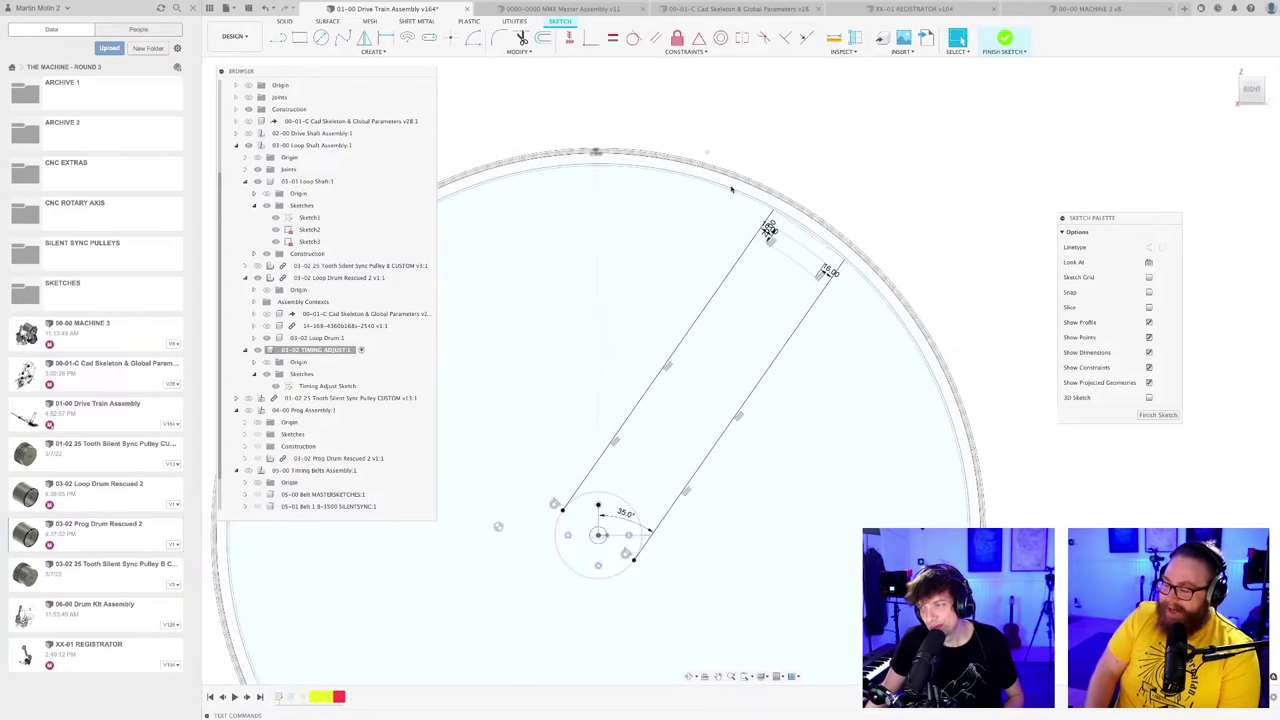
pyautogui.scroll(4, 820, 243)
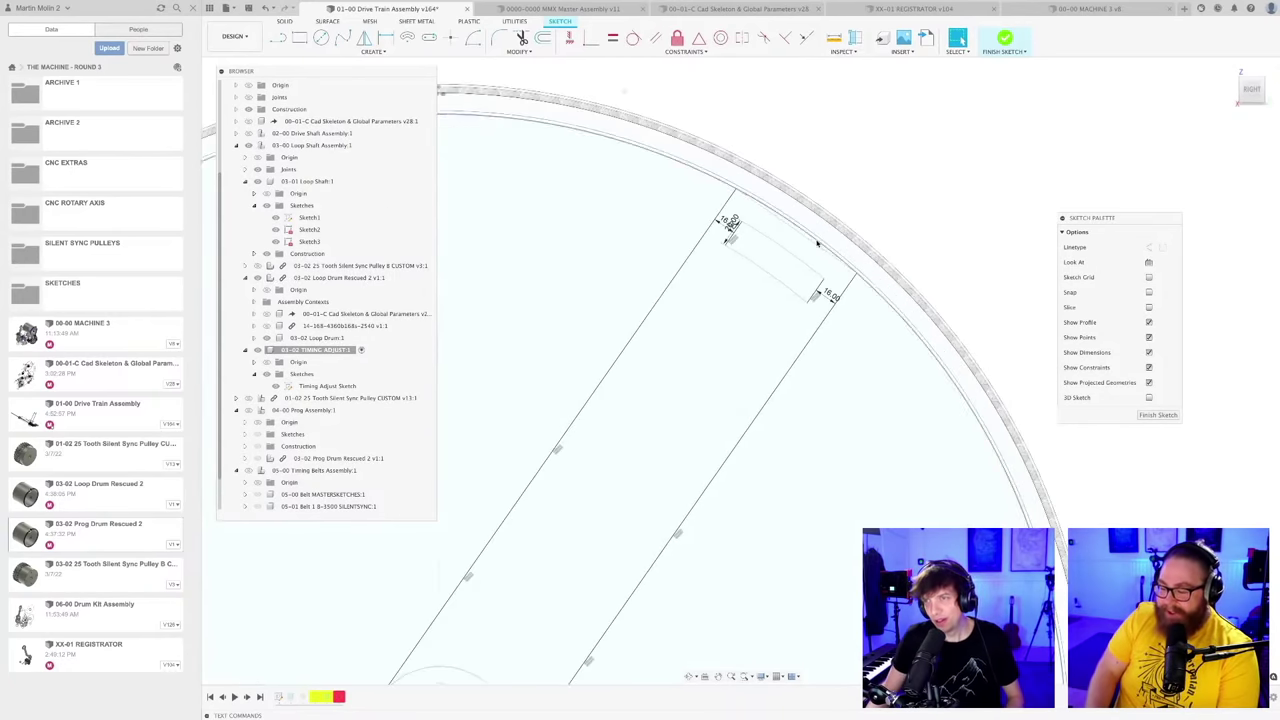
pyautogui.press('d')
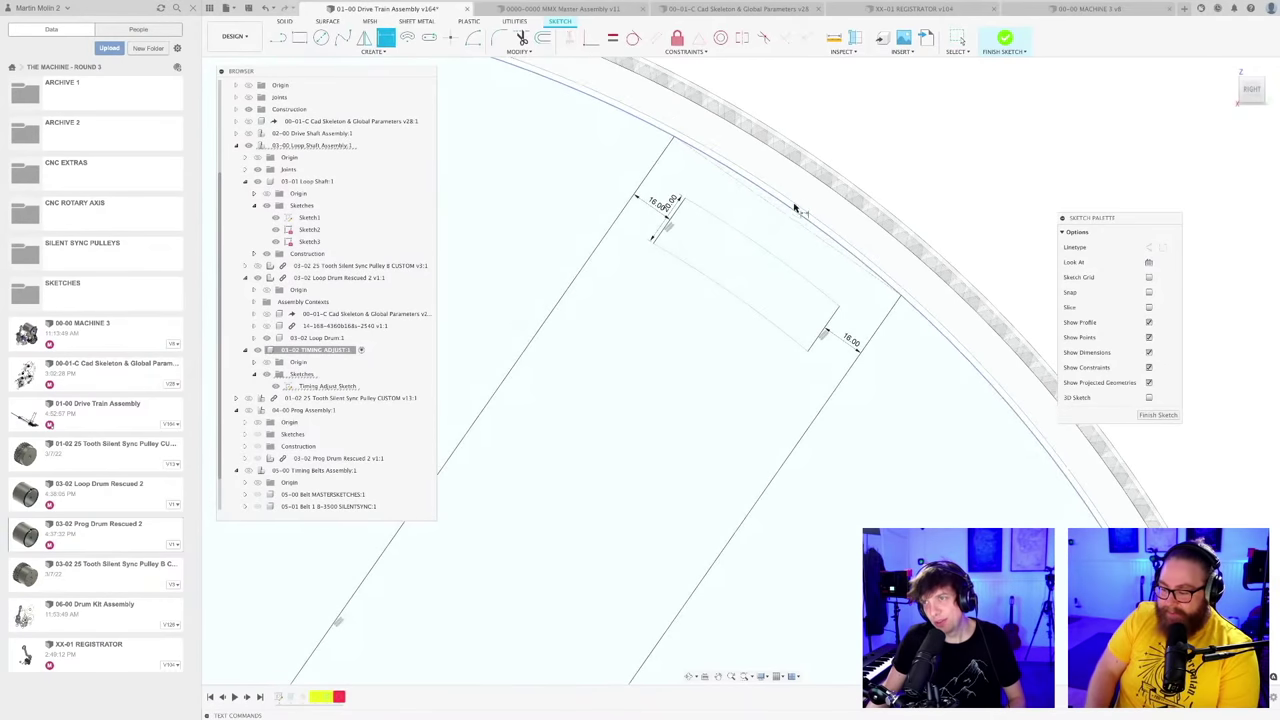
pyautogui.click(795, 208)
pyautogui.click(875, 140)
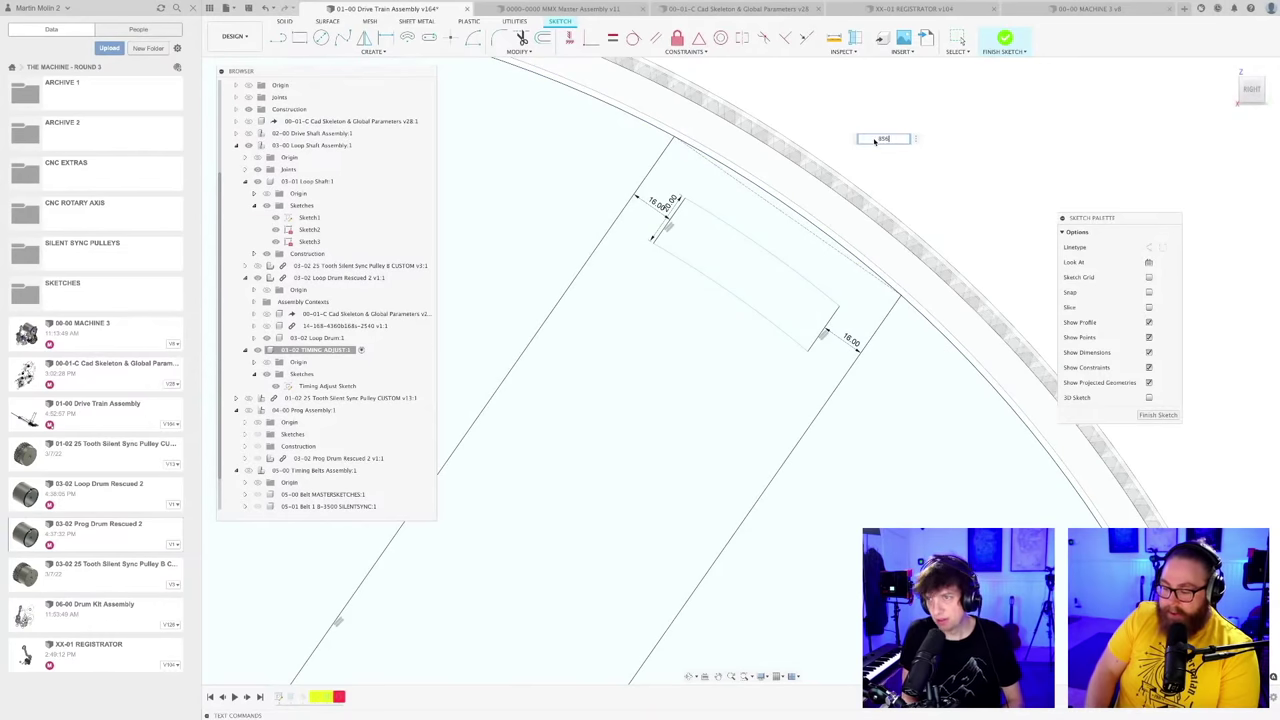
pyautogui.press('Return')
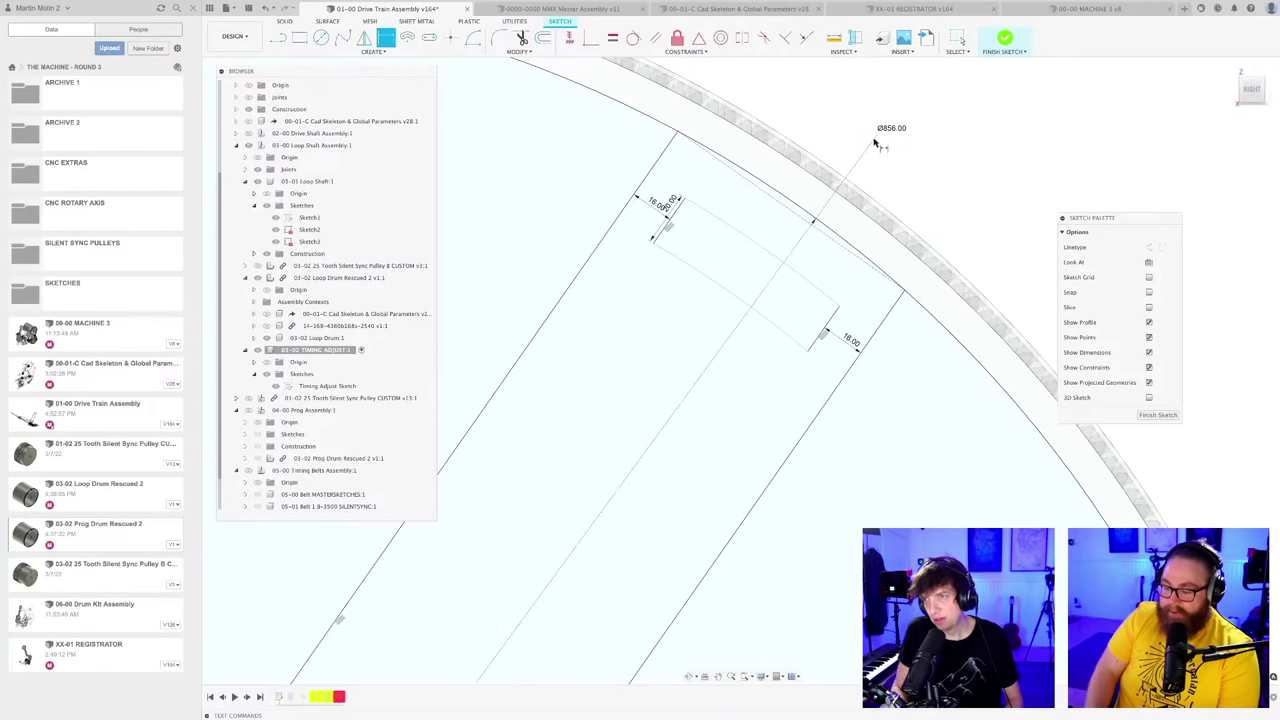
# Step: Dimension the slot's outer arc with a radius of 410 mm
pyautogui.click(791, 270)
pyautogui.click(811, 259)
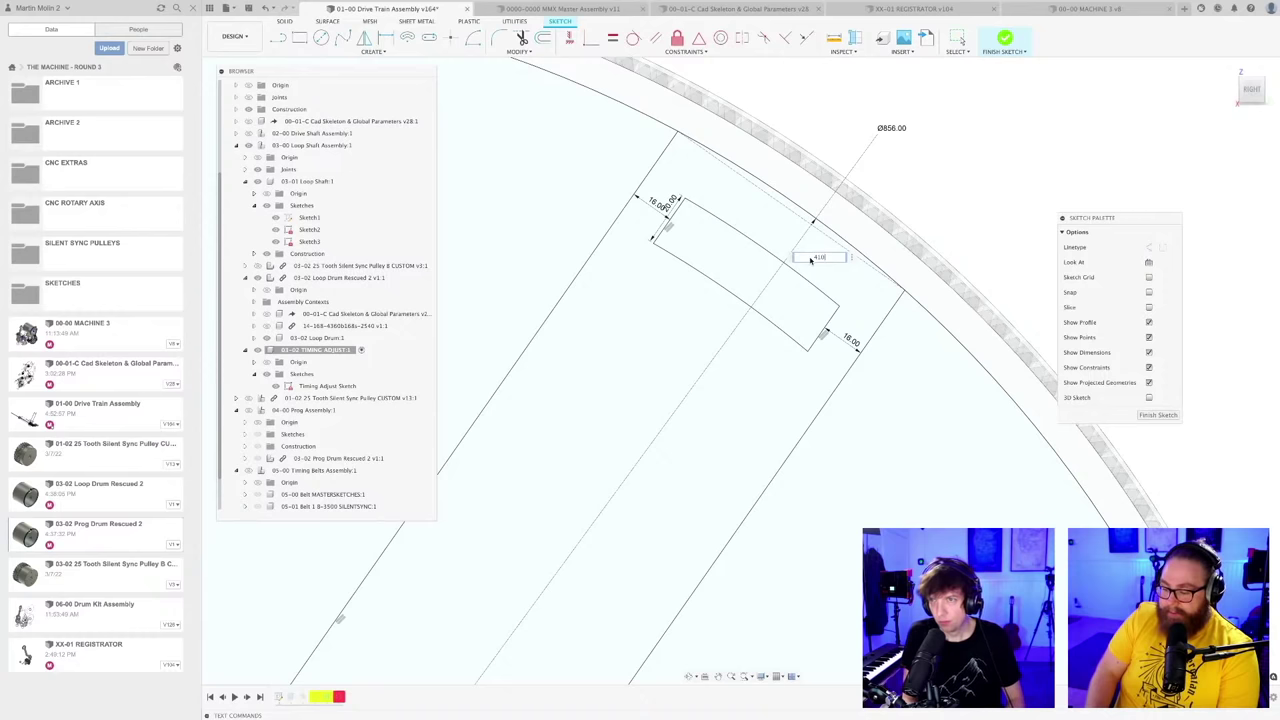
pyautogui.write('410')
pyautogui.press('Return')
pyautogui.scroll(-5, 729, 337)
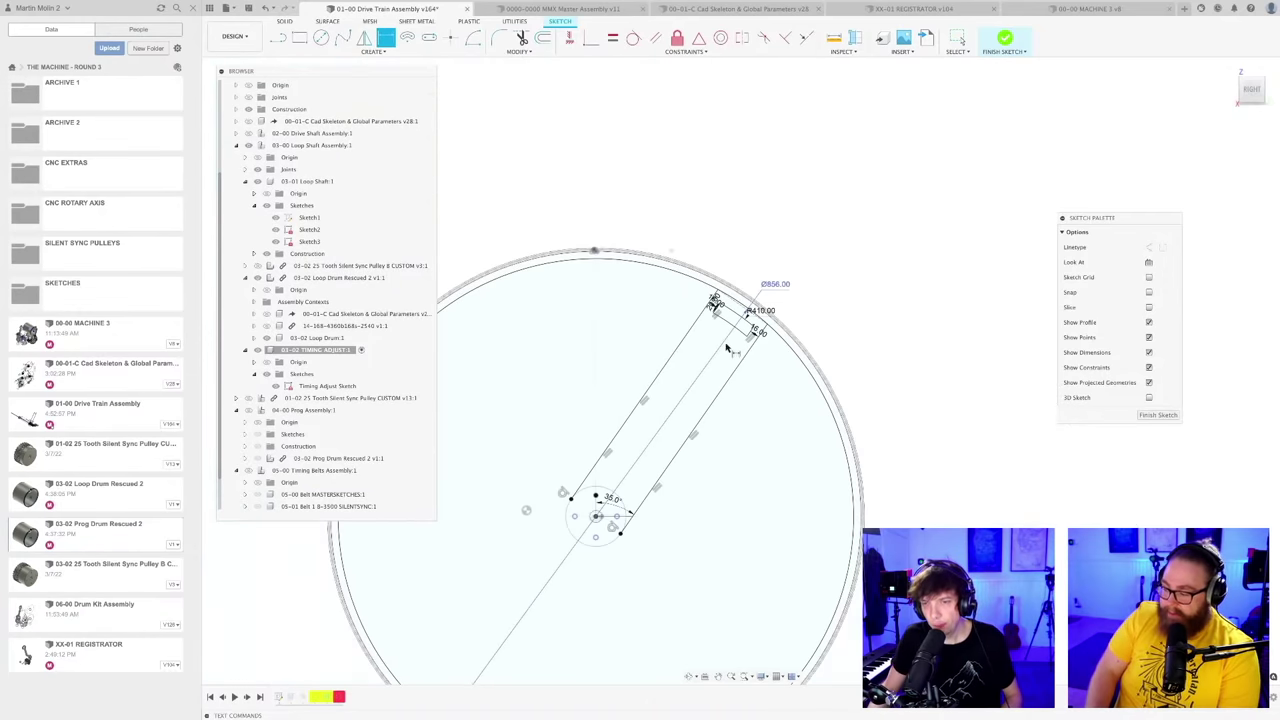
pyautogui.press('Escape')
# Step: Save a new version of the assembly with the description User Saved
pyautogui.scroll(-2, 762, 450)
pyautogui.moveTo(751, 446); pyautogui.dragTo(821, 314, button='middle')
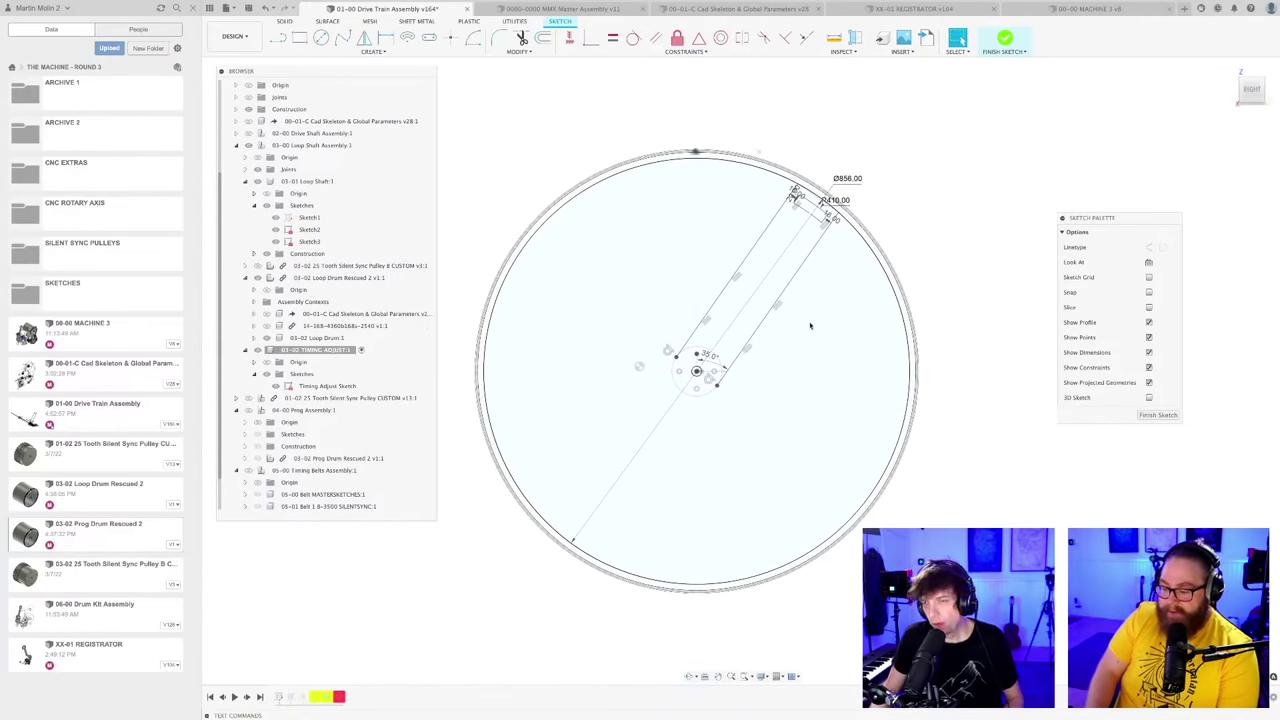
pyautogui.press('super+s')
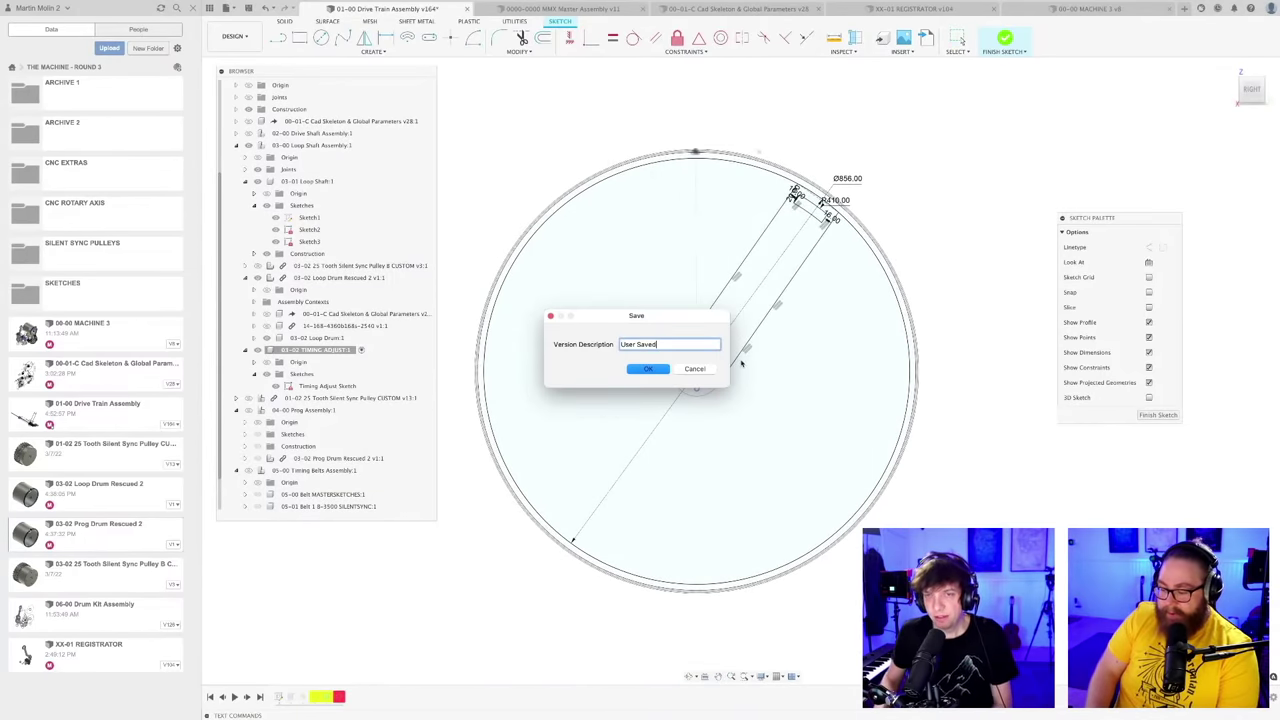
pyautogui.press('Return')
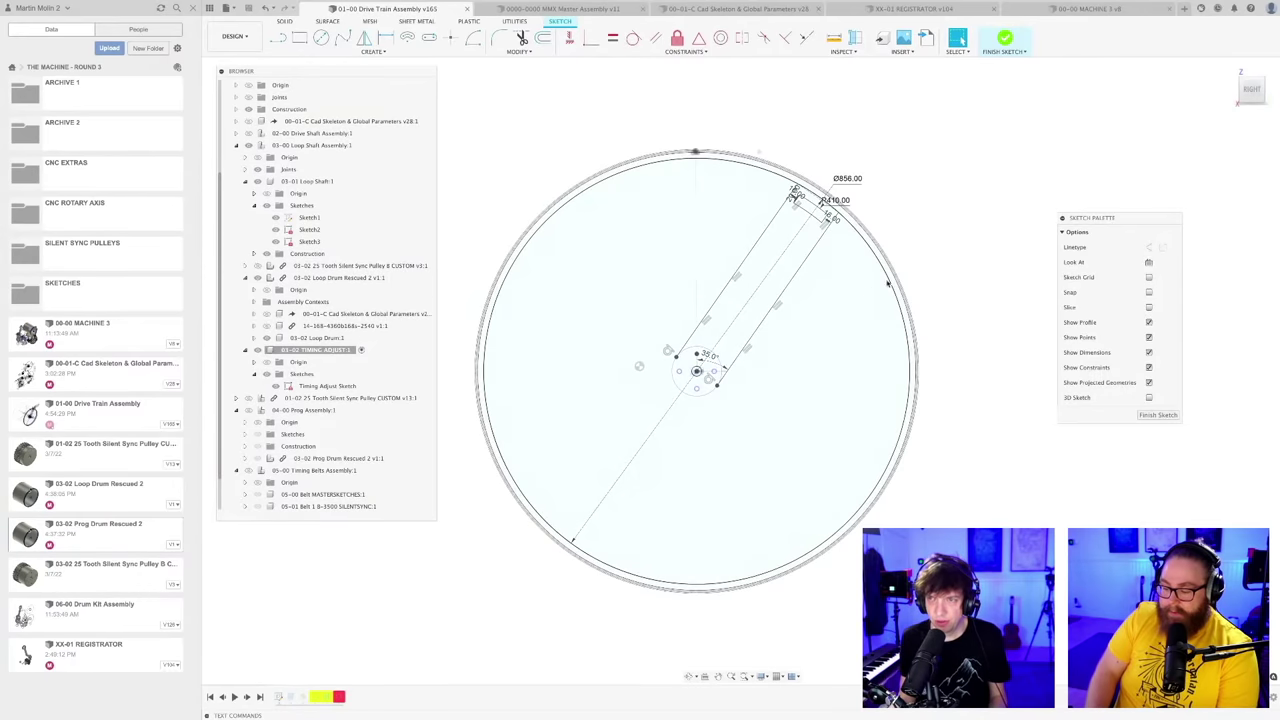
# Step: Inspect the arm's outer end, slot and outer circle against the loop drum's wall from an angled view
pyautogui.scroll(1, 890, 232)
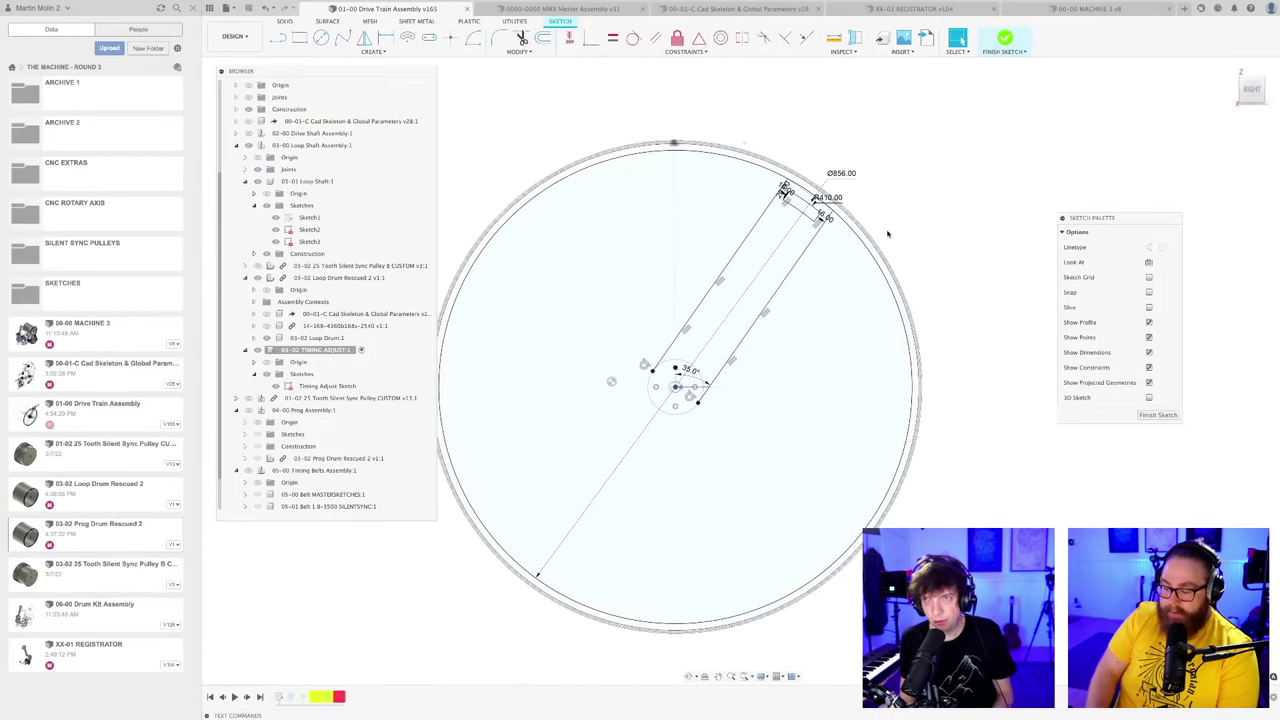
pyautogui.scroll(-2, 888, 232)
pyautogui.keyDown('shift'); pyautogui.moveTo(886, 234); pyautogui.dragTo(902, 254, button='middle'); pyautogui.keyUp('shift')
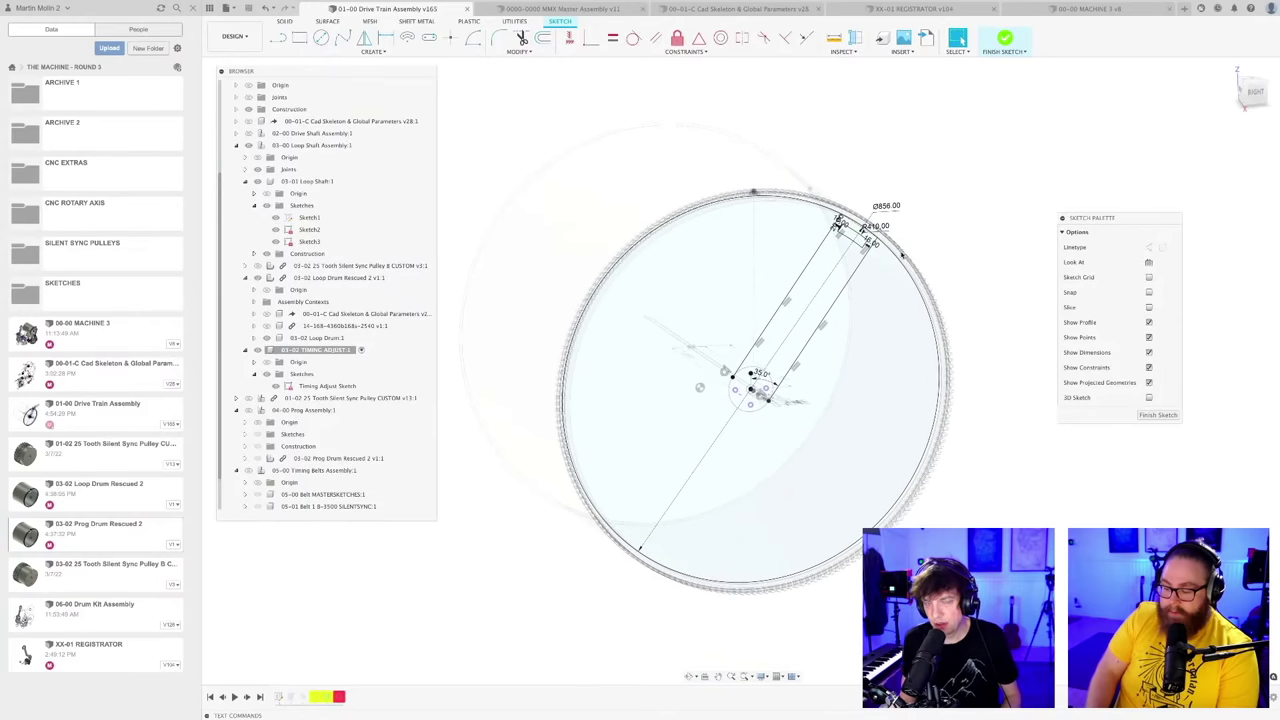
pyautogui.scroll(6, 883, 271)
pyautogui.scroll(3, 865, 275)
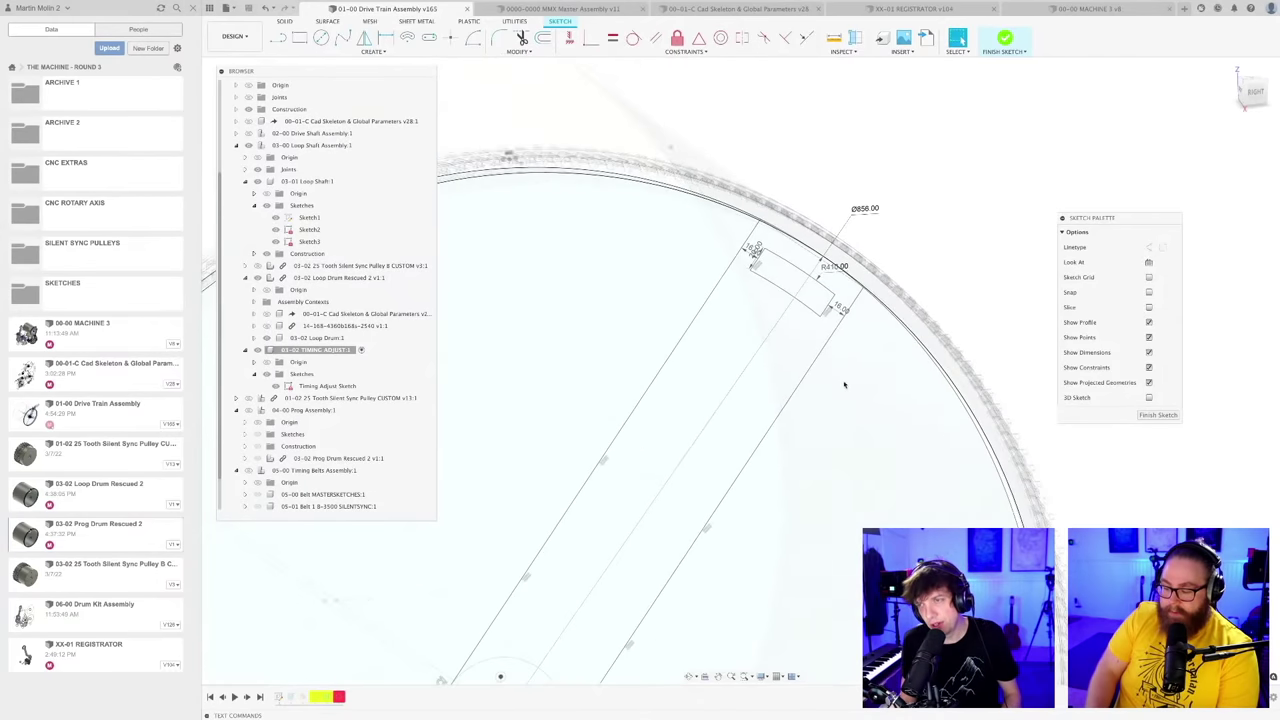
pyautogui.scroll(-4, 853, 335)
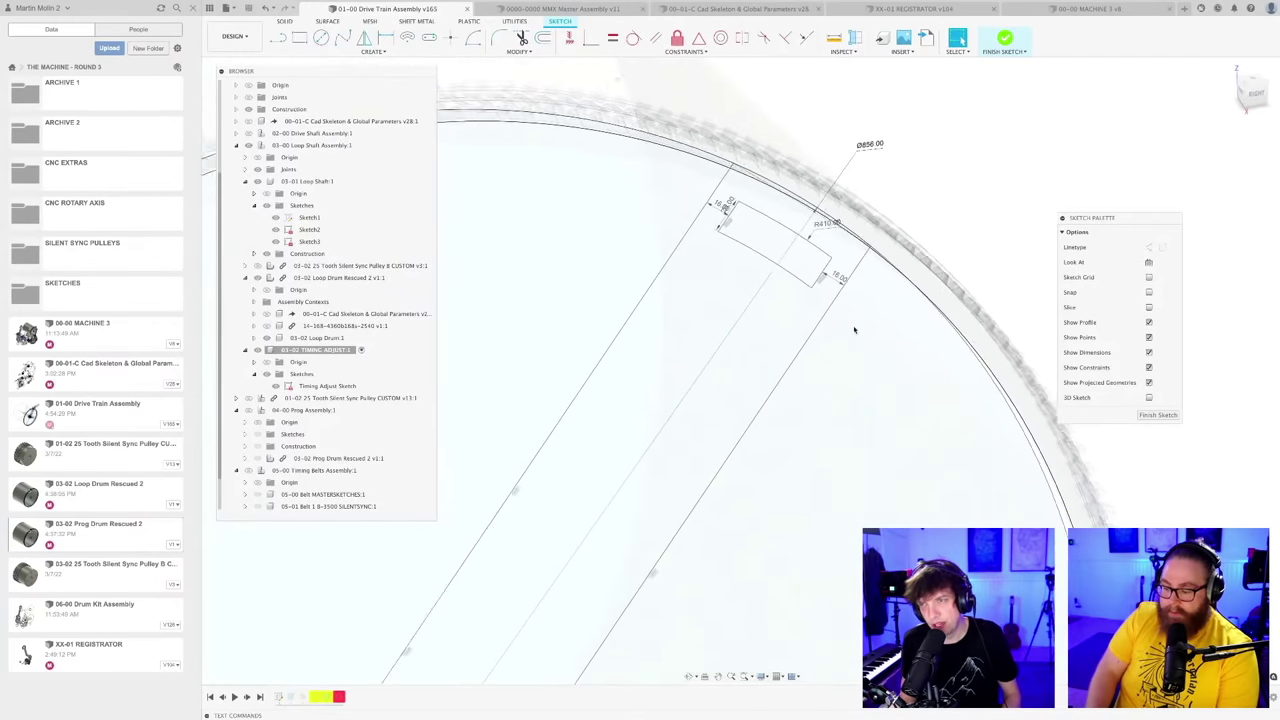
pyautogui.scroll(-5, 846, 411)
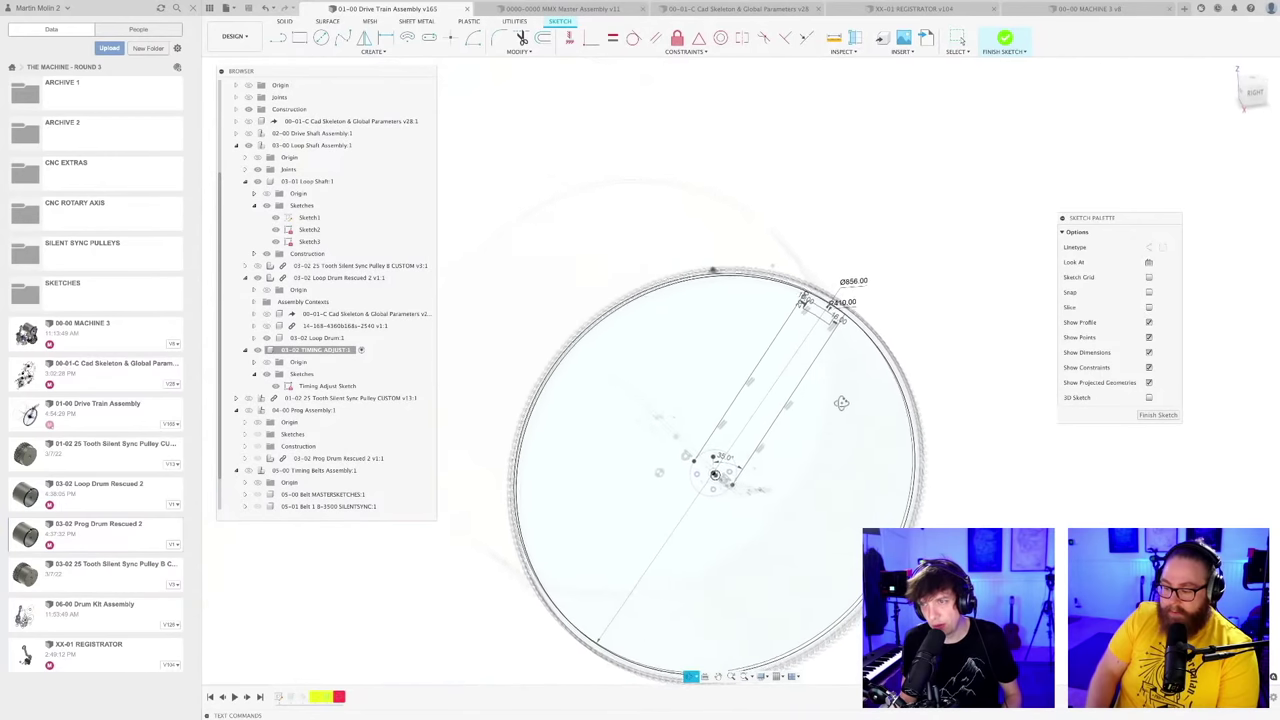
# Step: Check the dimensioned arm, slot and outer circle against the drum rim and finish the Timing Adjust Sketch
pyautogui.scroll(5, 835, 415)
pyautogui.keyDown('shift'); pyautogui.moveTo(833, 399); pyautogui.dragTo(827, 390, button='middle'); pyautogui.keyUp('shift')
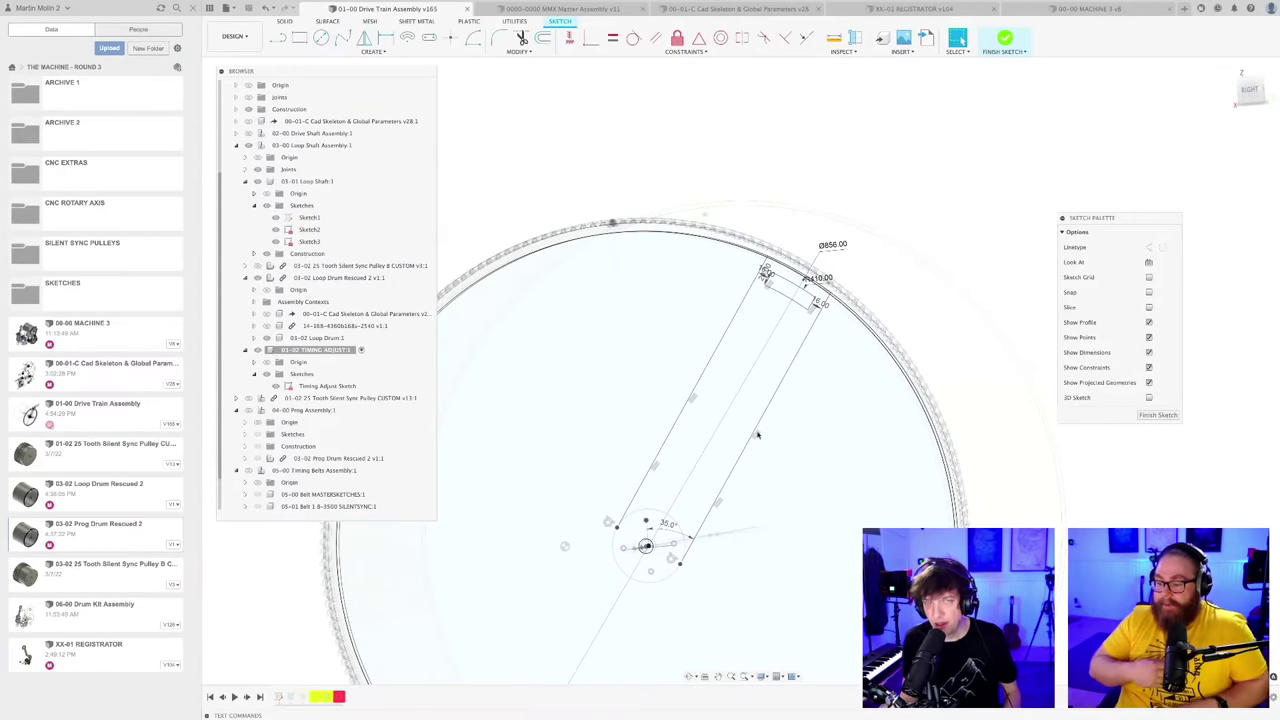
pyautogui.scroll(-4, 800, 400)
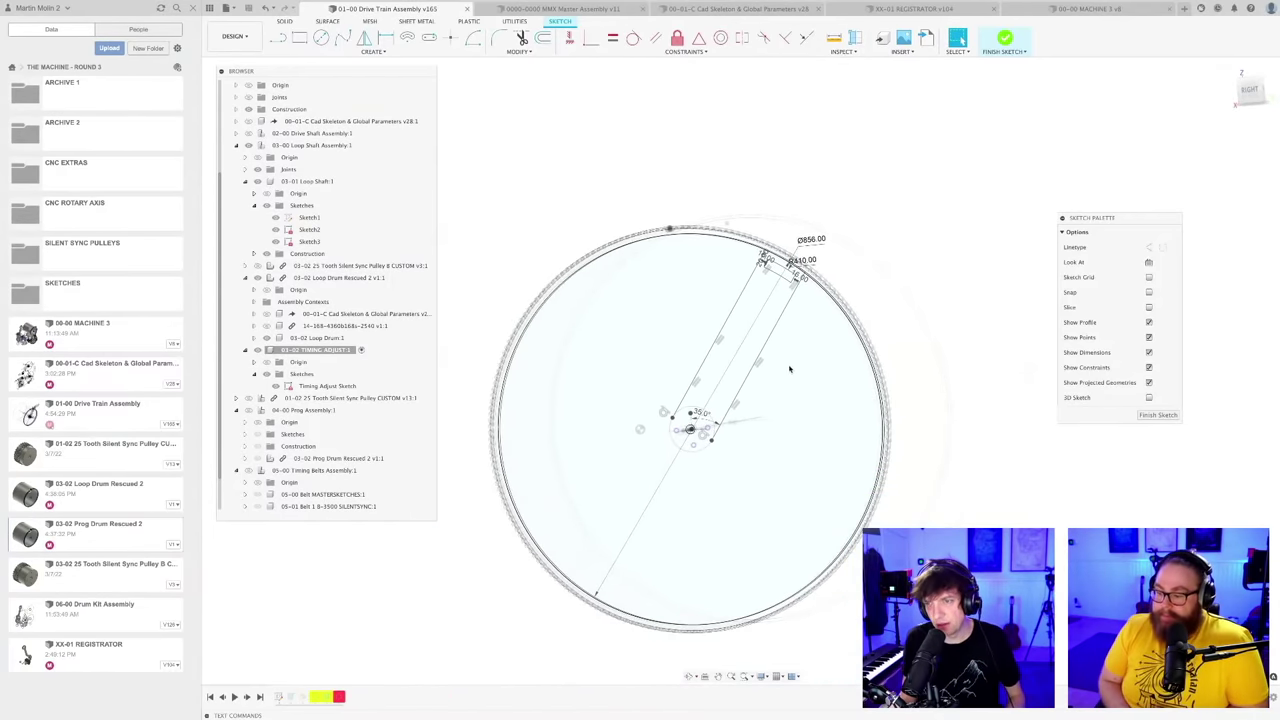
pyautogui.moveTo(791, 366)
pyautogui.keyDown('shift'); pyautogui.mouseDown(button='middle')
pyautogui.moveTo(822, 378)
pyautogui.moveTo(752, 375)
pyautogui.mouseUp(button='middle'); pyautogui.keyUp('shift')
pyautogui.scroll(-3, 821, 378)
pyautogui.click(1158, 415)
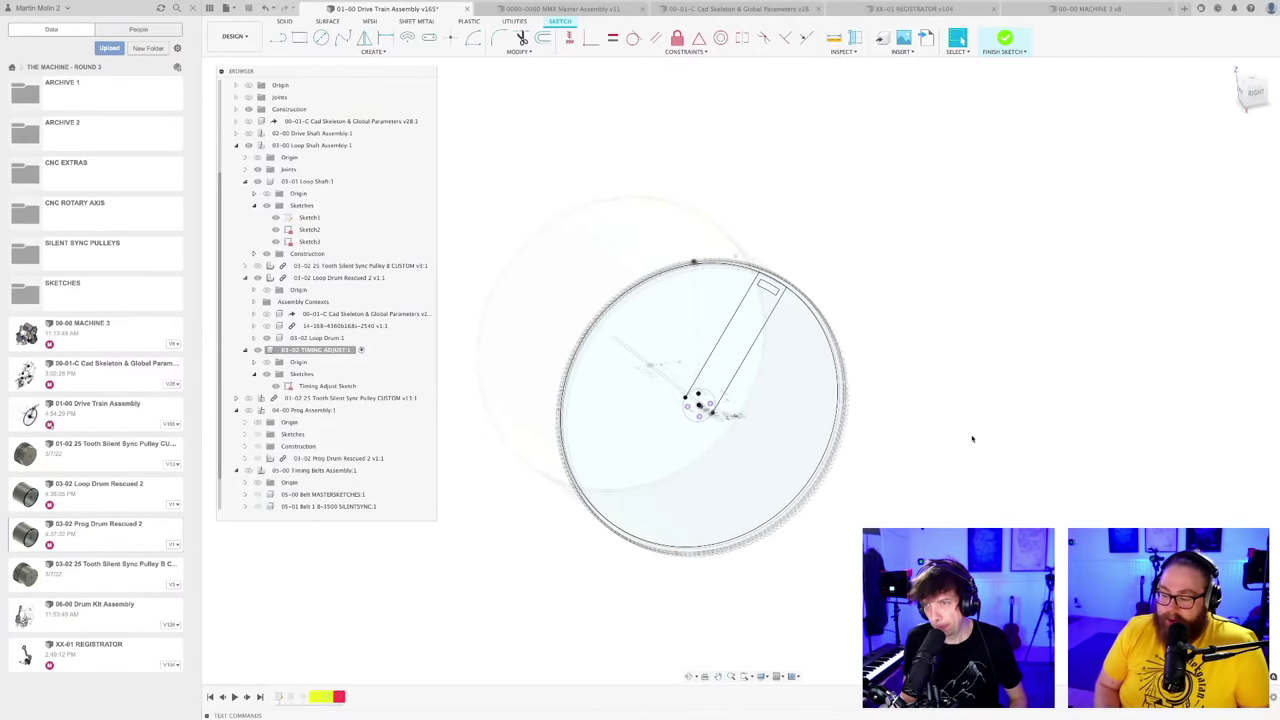
# Step: Examine the finished arm sketch inside the loop drum's rim and around the central shaft from an angled view
pyautogui.scroll(-2, 906, 431)
pyautogui.moveTo(906, 431)
pyautogui.mouseDown(button='middle')
pyautogui.moveTo(884, 389)
pyautogui.moveTo(859, 442)
pyautogui.moveTo(914, 453)
pyautogui.mouseUp(button='middle')
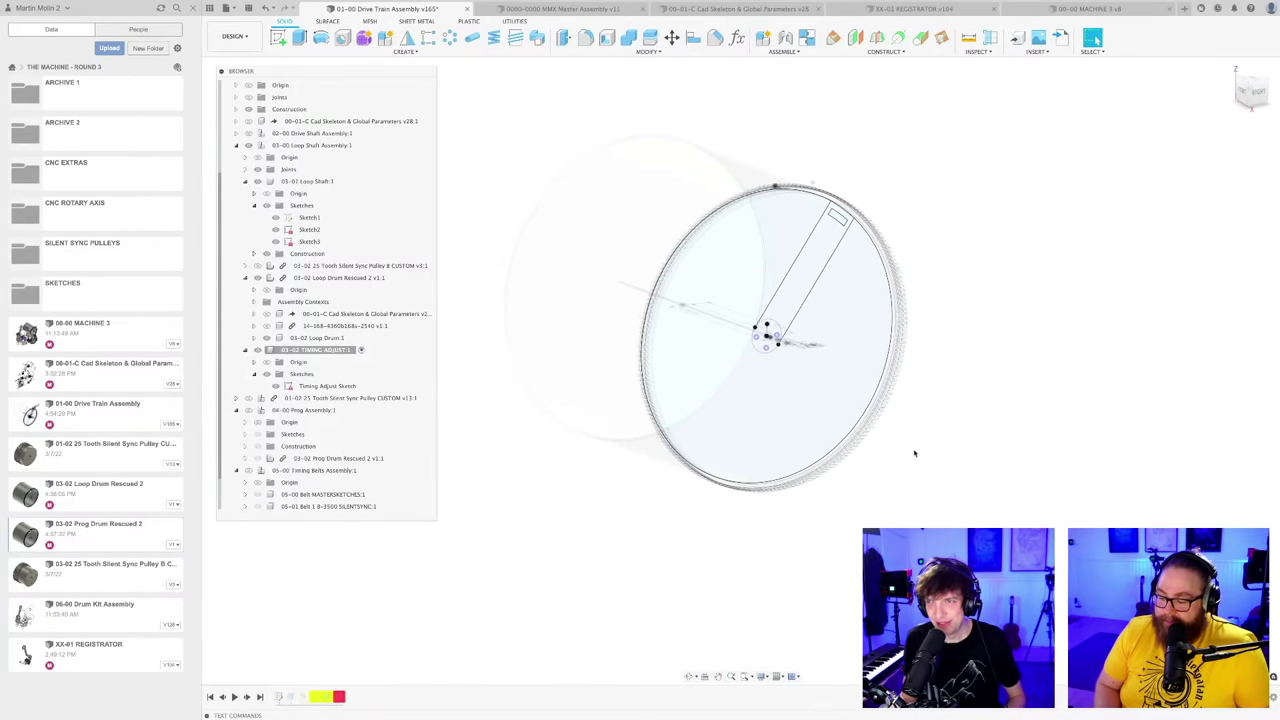
pyautogui.scroll(2, 825, 290)
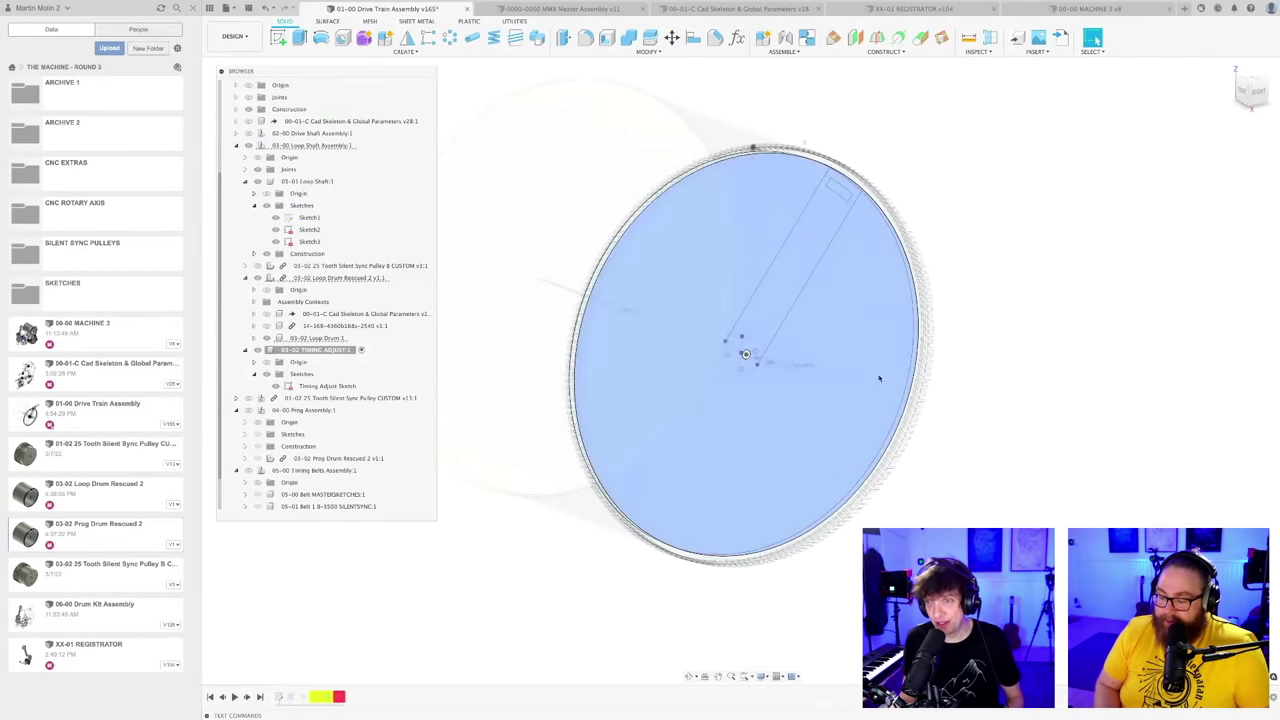
pyautogui.scroll(2, 738, 374)
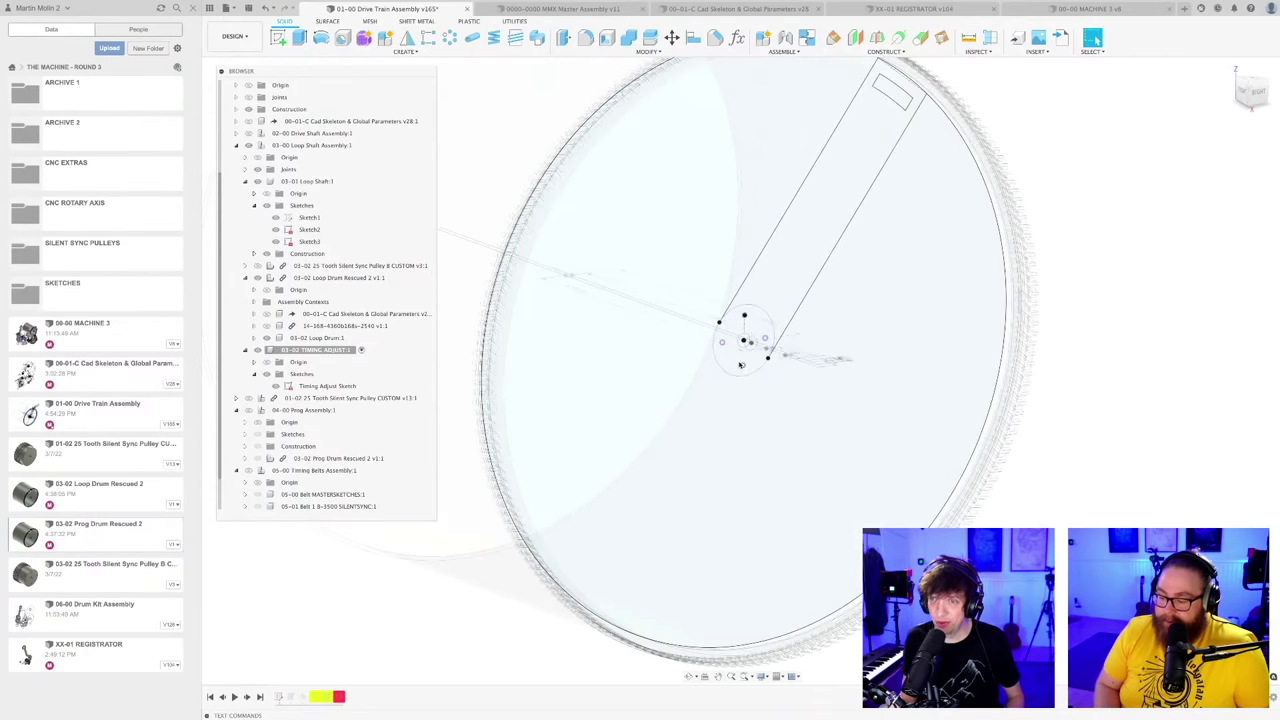
pyautogui.scroll(-3, 738, 370)
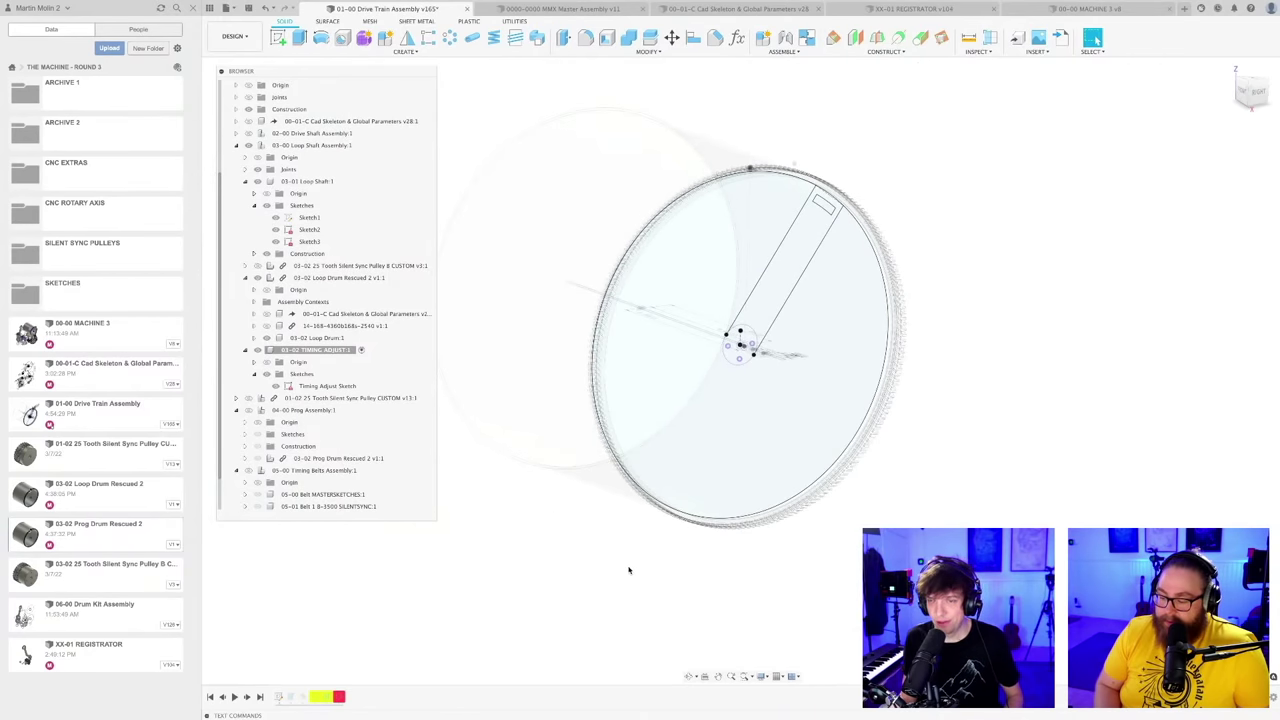
pyautogui.keyDown('shift'); pyautogui.moveTo(629, 570); pyautogui.dragTo(694, 486, button='middle'); pyautogui.keyUp('shift')
pyautogui.scroll(3, 814, 223)
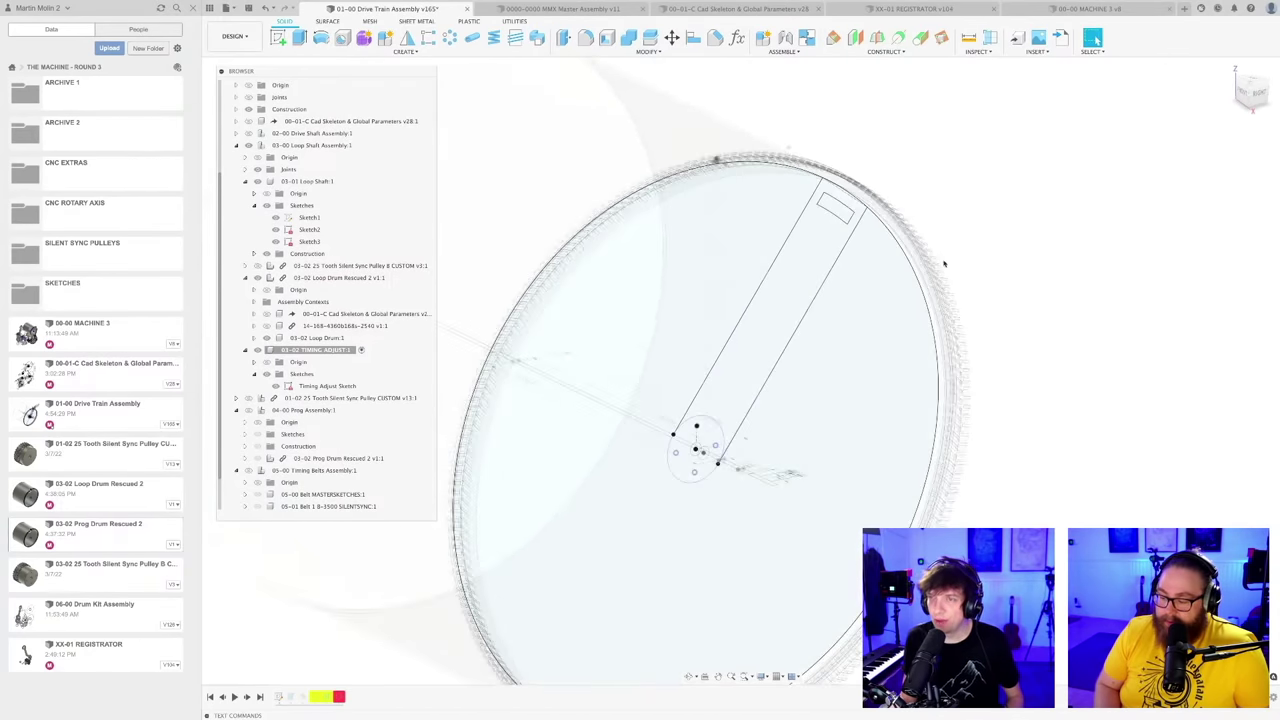
# Step: Roll the timeline forward past Extrude1 and add the arm's profile to its selection alongside the round hub end
pyautogui.scroll(-2, 1013, 268)
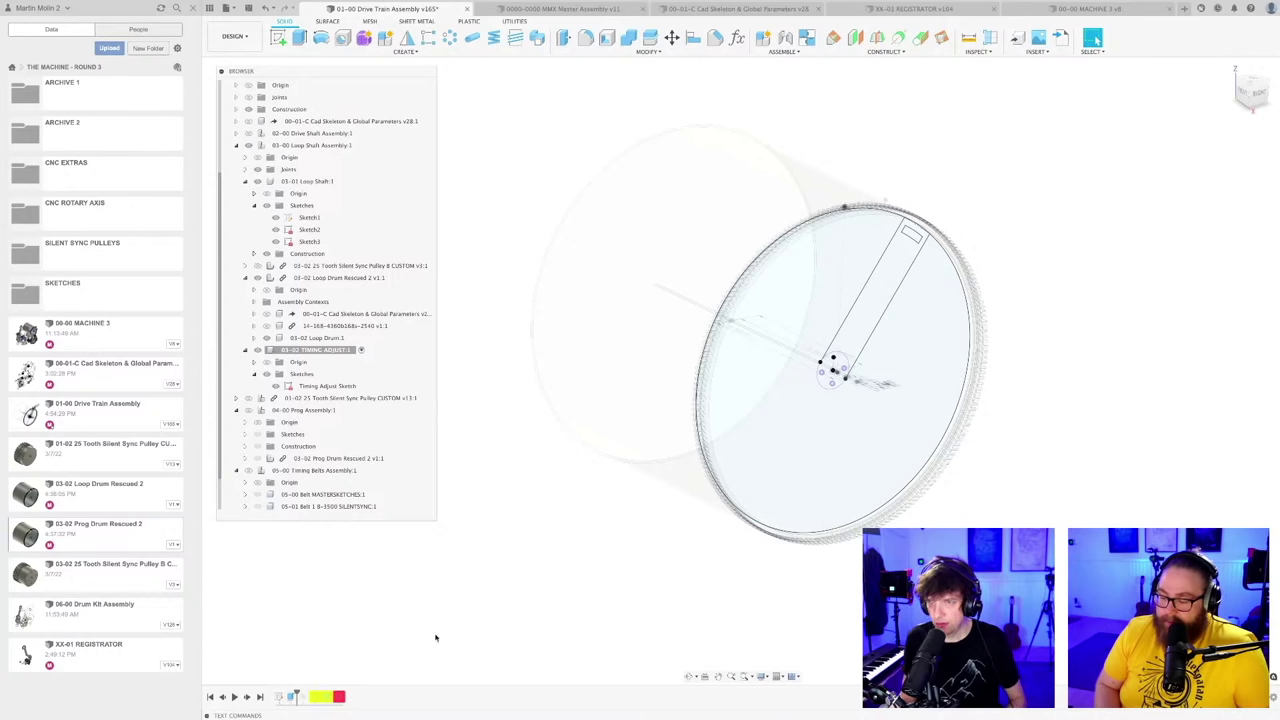
pyautogui.scroll(-2, 441, 615)
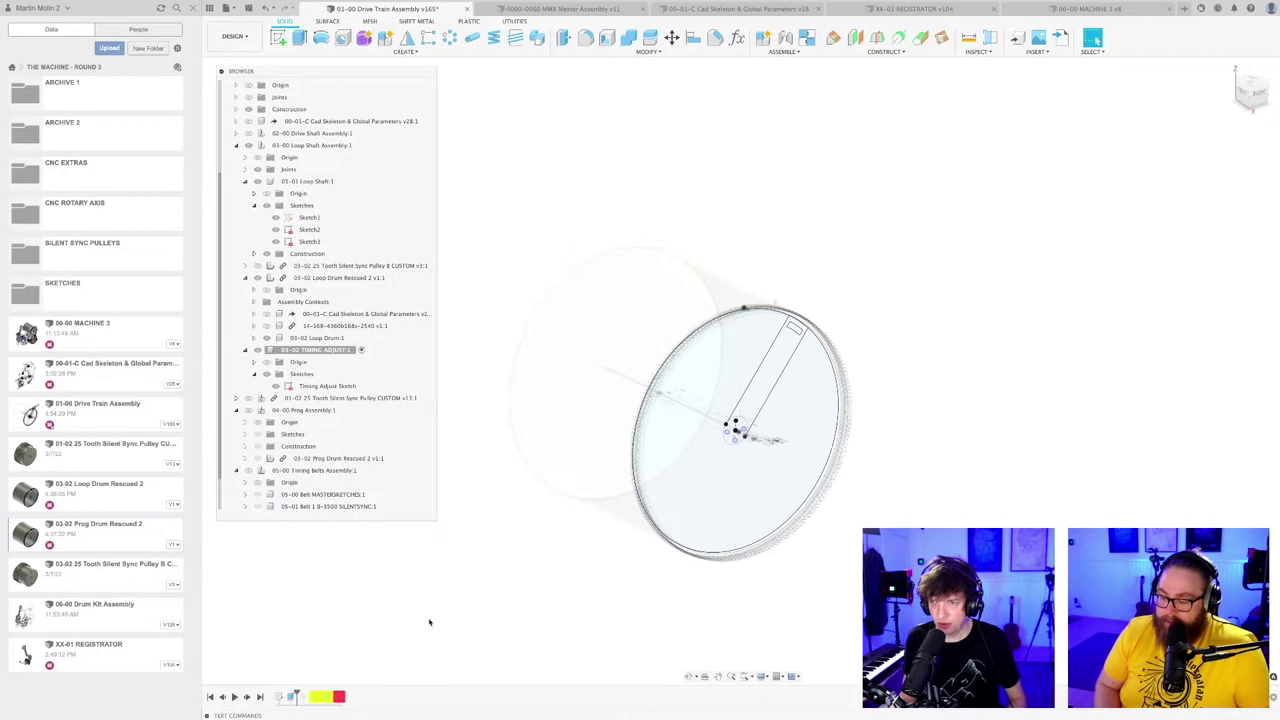
pyautogui.rightClick(291, 698)
pyautogui.click(323, 598)
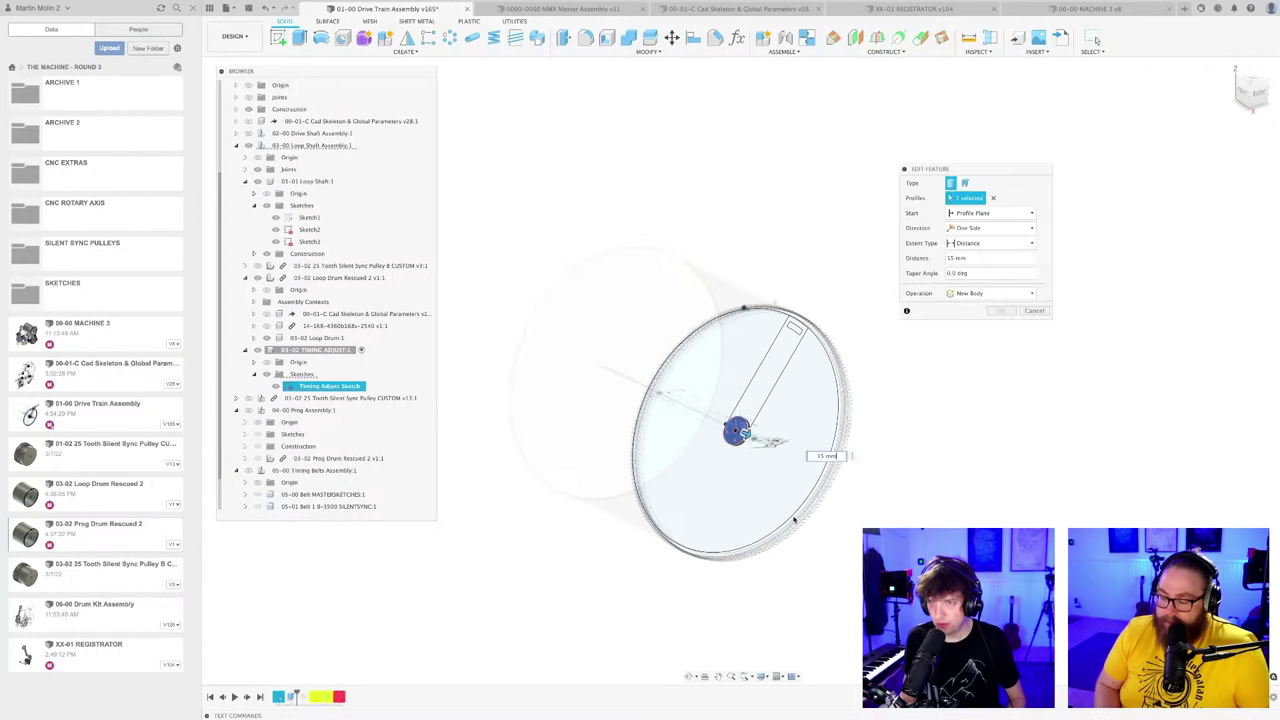
pyautogui.click(763, 397)
pyautogui.scroll(3, 761, 396)
pyautogui.moveTo(761, 396)
pyautogui.keyDown('shift'); pyautogui.mouseDown(button='middle')
pyautogui.moveTo(794, 416)
pyautogui.moveTo(722, 398)
pyautogui.moveTo(687, 412)
pyautogui.mouseUp(button='middle'); pyautogui.keyUp('shift')
pyautogui.click(1000, 310)
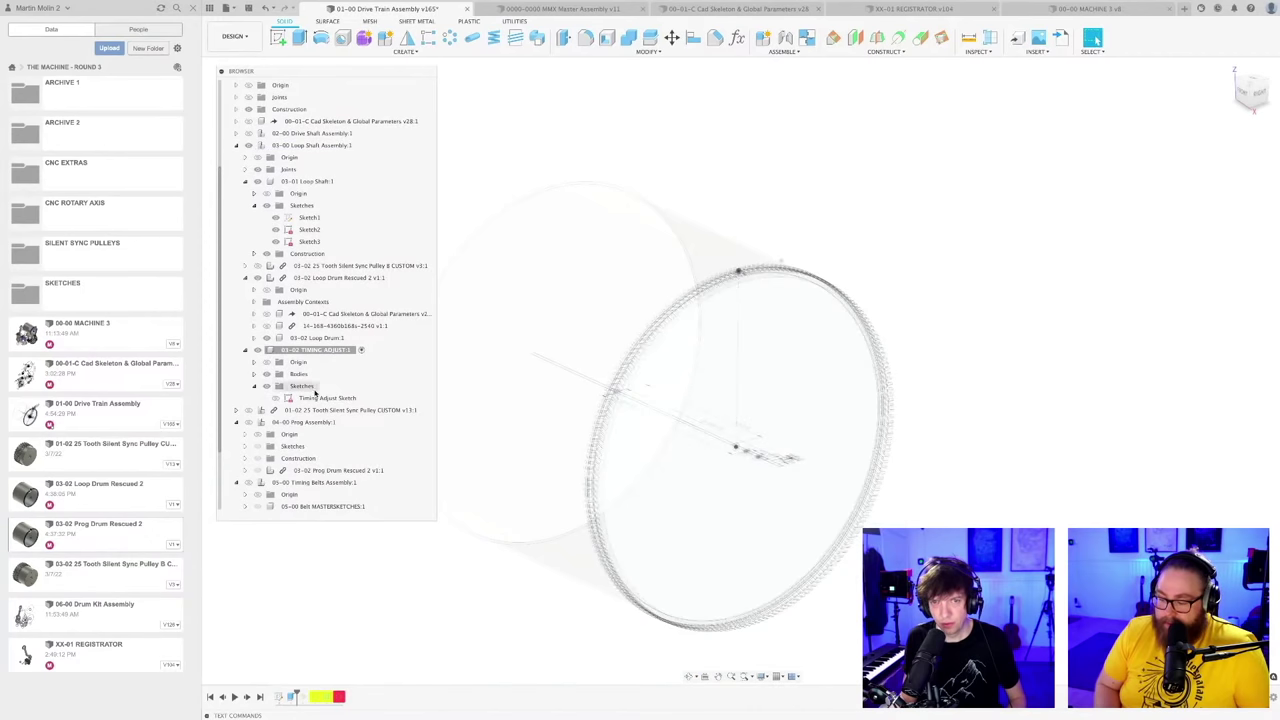
# Step: Expand the bodies of the TIMING ADJUST component and show Body1
pyautogui.click(255, 374)
pyautogui.click(275, 386)
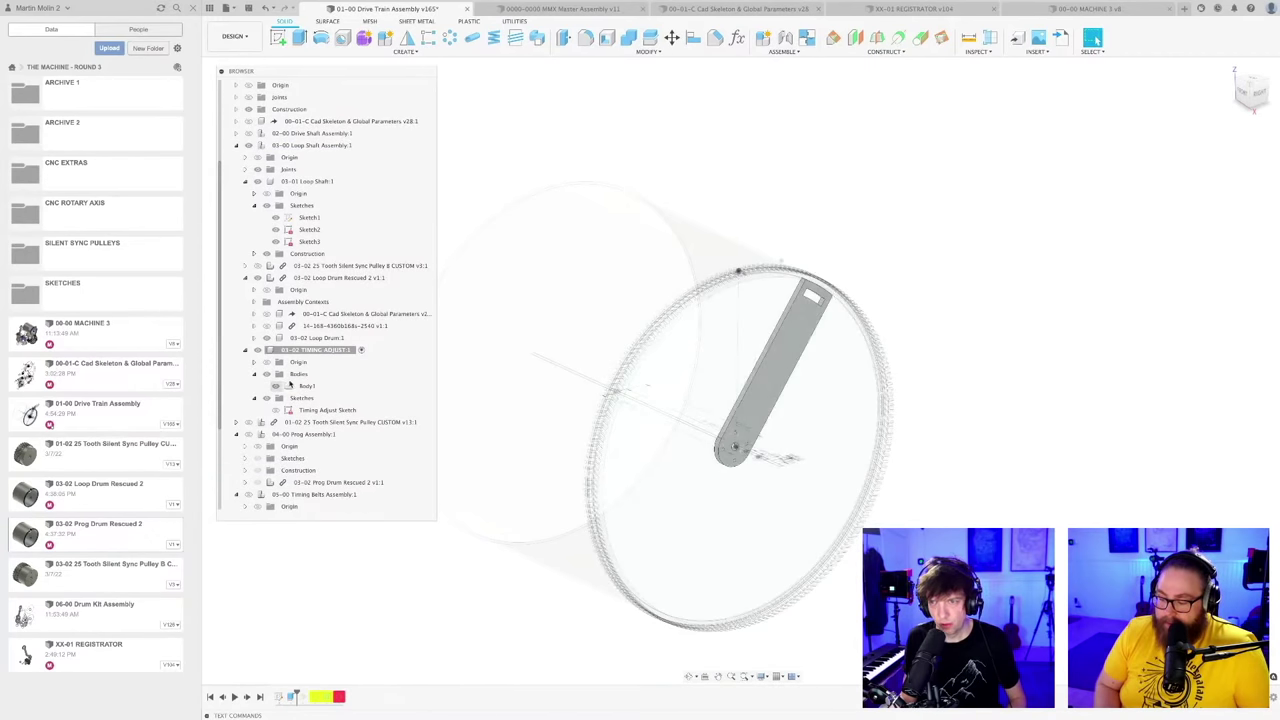
pyautogui.scroll(-3, 929, 419)
pyautogui.moveTo(945, 474); pyautogui.dragTo(917, 464, button='middle')
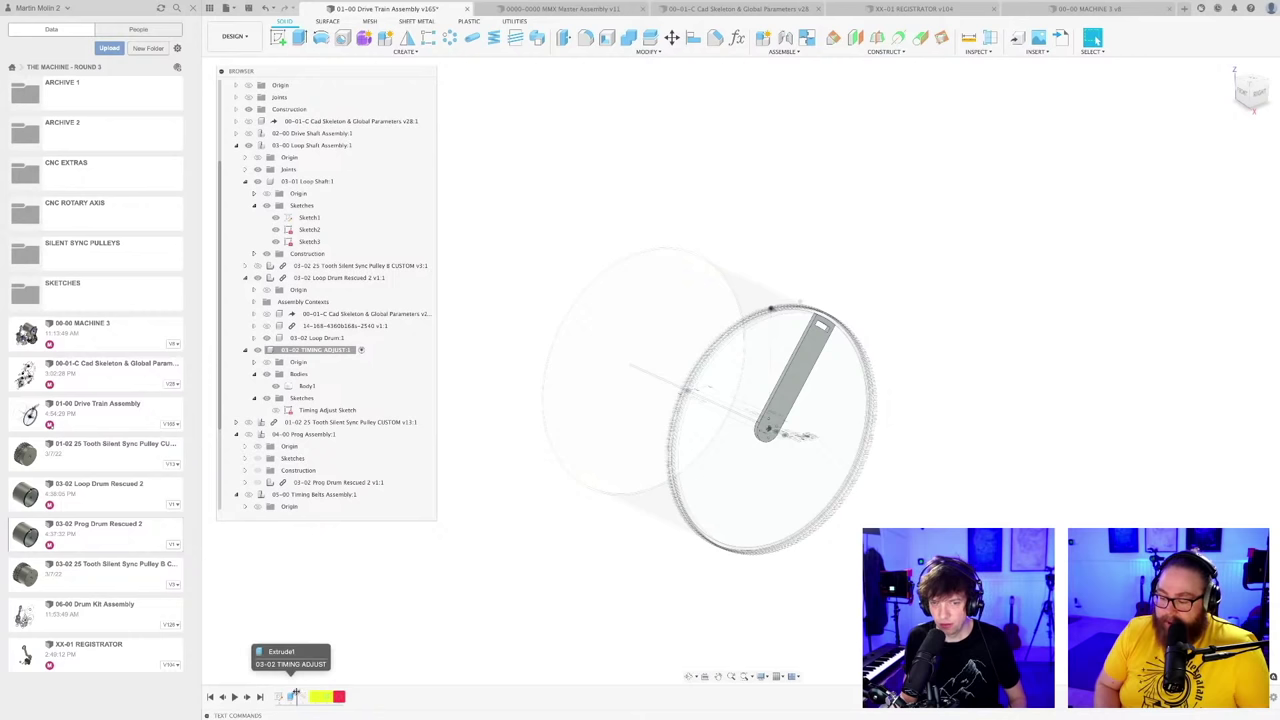
# Step: Roll the timeline forward past the construction plane that follows the arm's extrusion
pyautogui.moveTo(298, 693); pyautogui.dragTo(309, 693)
pyautogui.scroll(-2, 541, 582)
pyautogui.keyDown('shift'); pyautogui.moveTo(541, 581); pyautogui.dragTo(661, 550, button='middle'); pyautogui.keyUp('shift')
pyautogui.scroll(3, 651, 550)
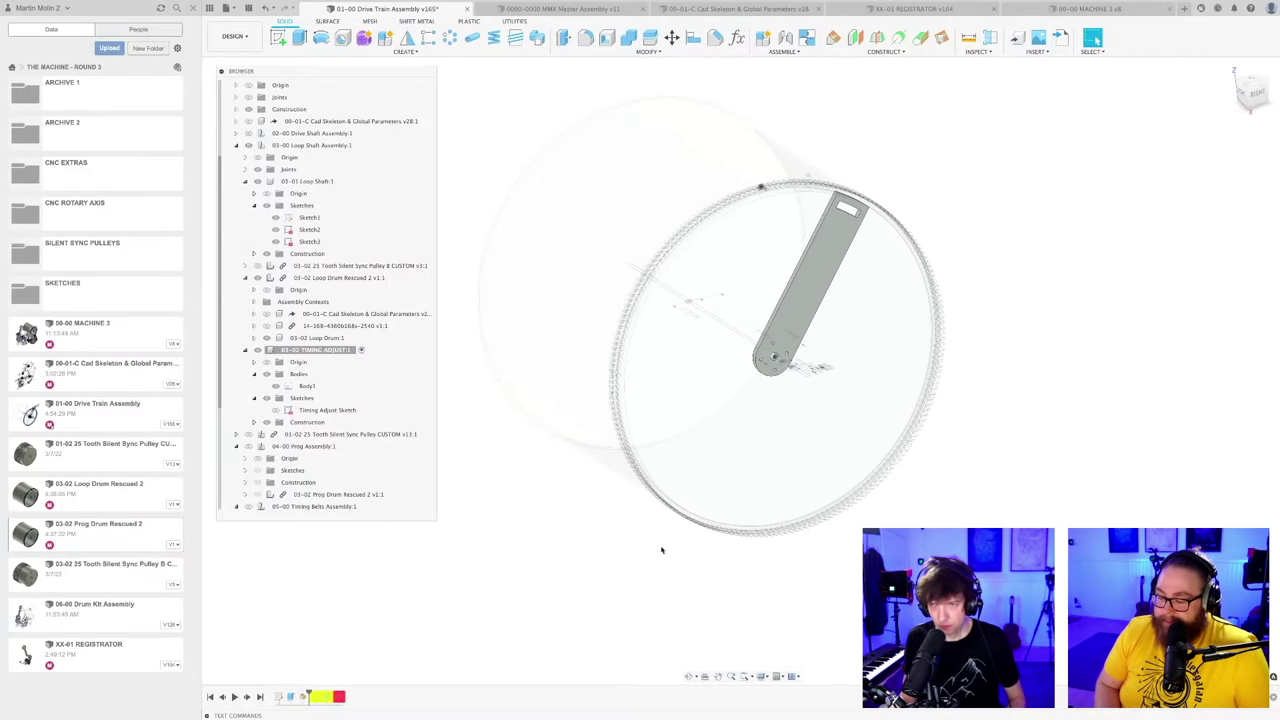
# Step: Save a new version of the drive train assembly
pyautogui.hotkey('ctrl', 's')
pyautogui.press('Return')
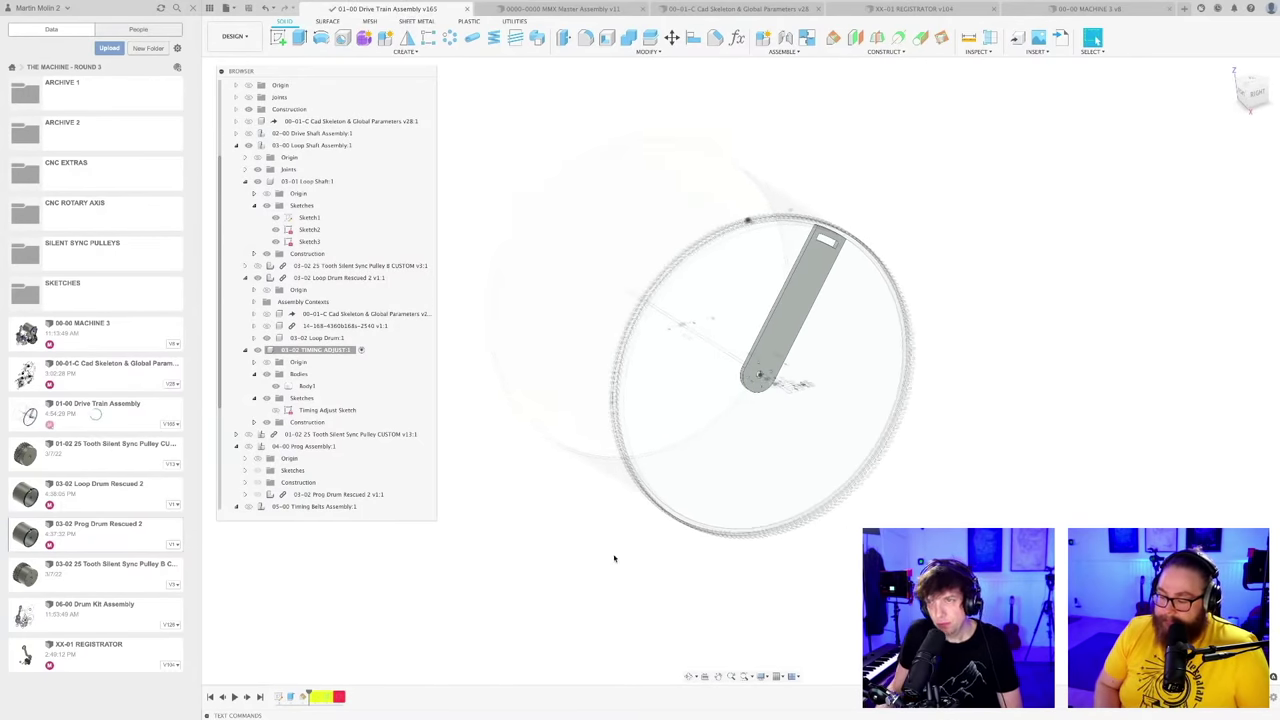
pyautogui.moveTo(610, 545); pyautogui.dragTo(606, 552, button='middle')
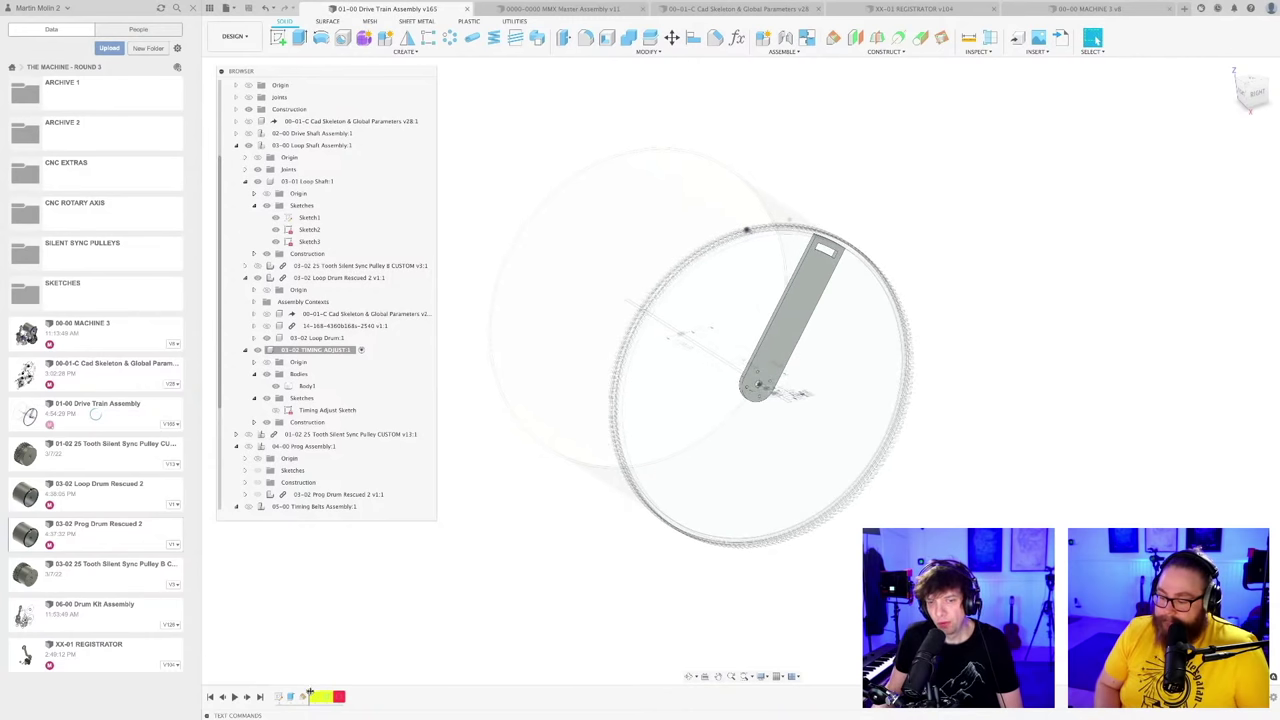
# Step: Roll the timeline forward to include the TIMING ADJUST component's Sketch2 and show its construction plane Plane1
pyautogui.moveTo(307, 693); pyautogui.dragTo(318, 694)
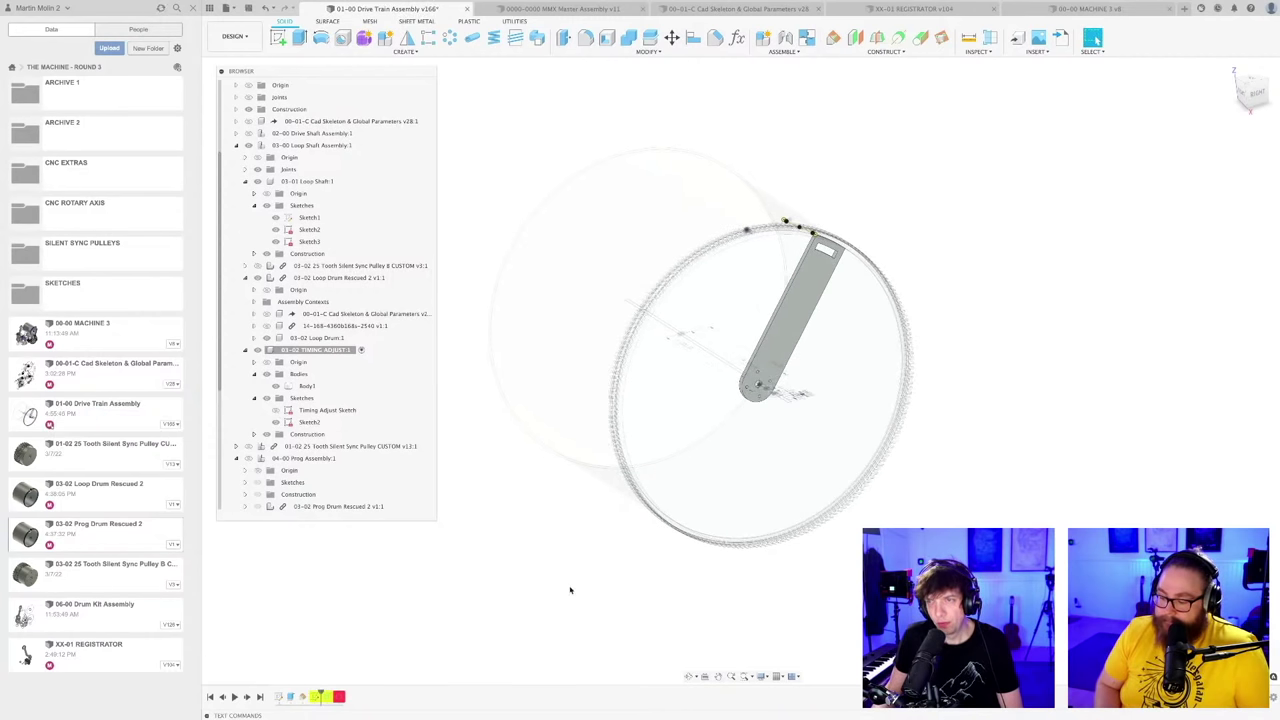
pyautogui.keyDown('shift'); pyautogui.moveTo(610, 574); pyautogui.dragTo(577, 574, button='middle'); pyautogui.keyUp('shift')
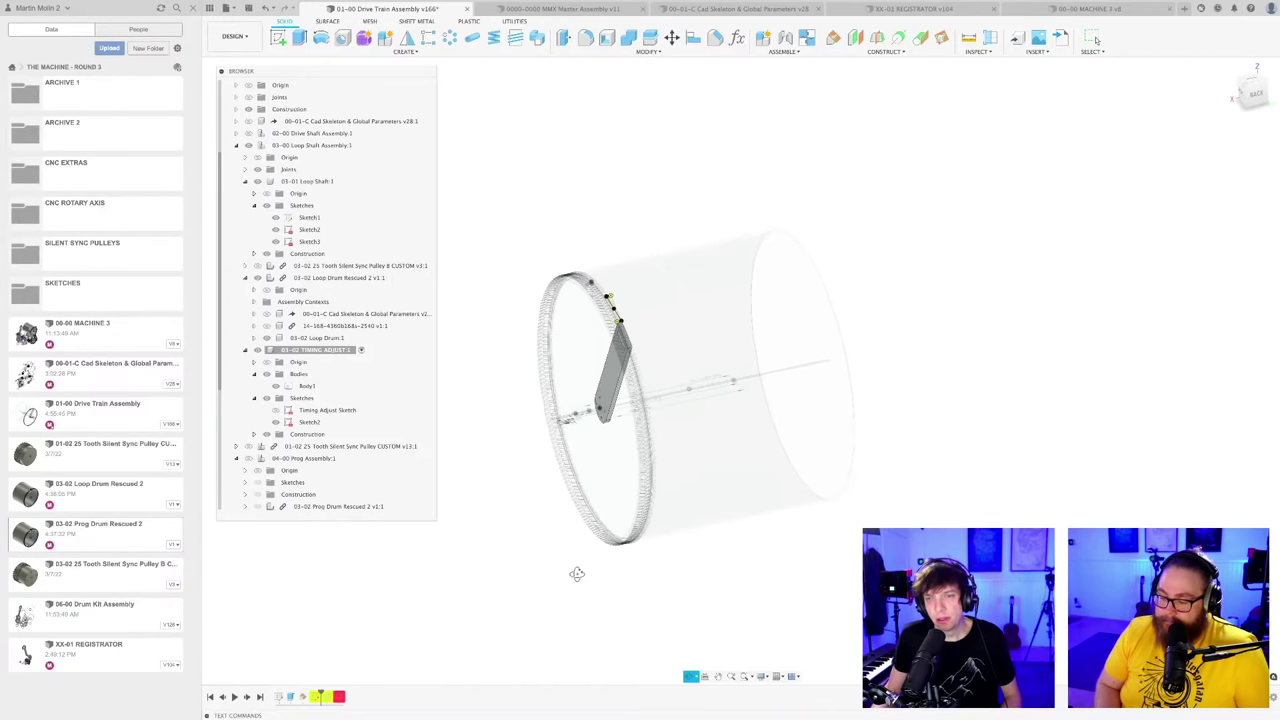
pyautogui.scroll(6, 612, 308)
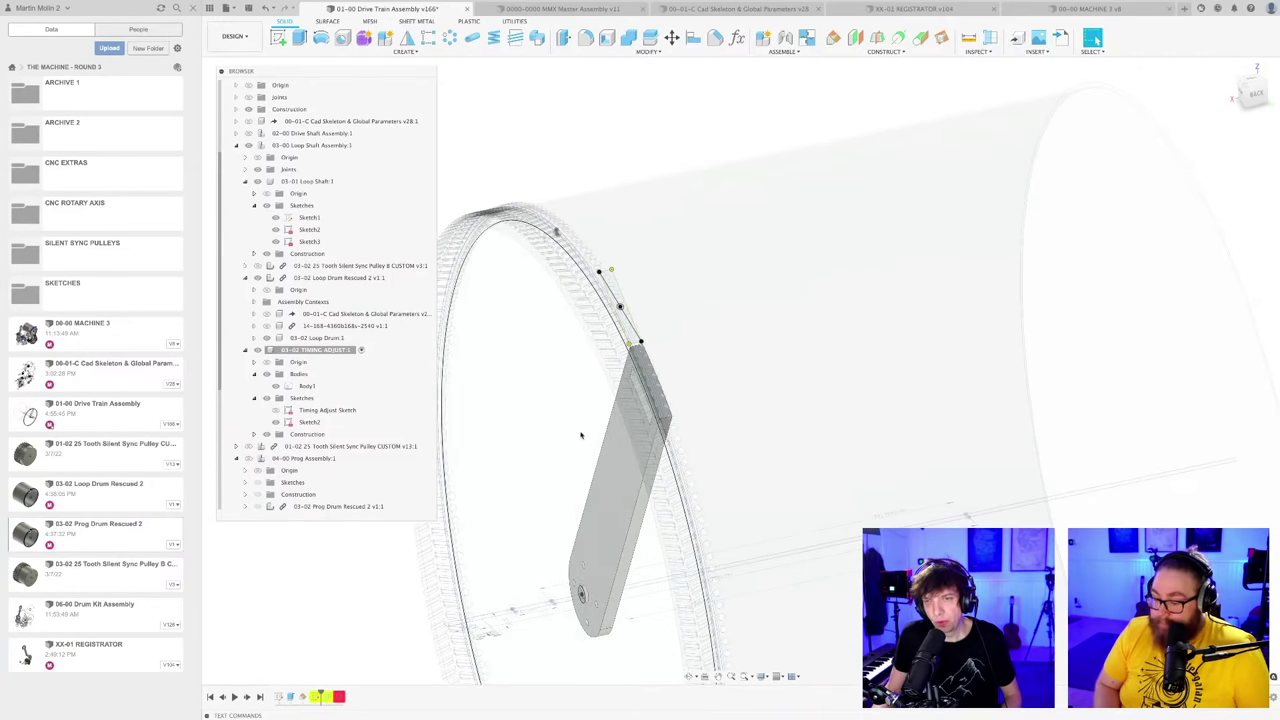
pyautogui.keyDown('shift'); pyautogui.moveTo(581, 435); pyautogui.dragTo(618, 408, button='middle'); pyautogui.keyUp('shift')
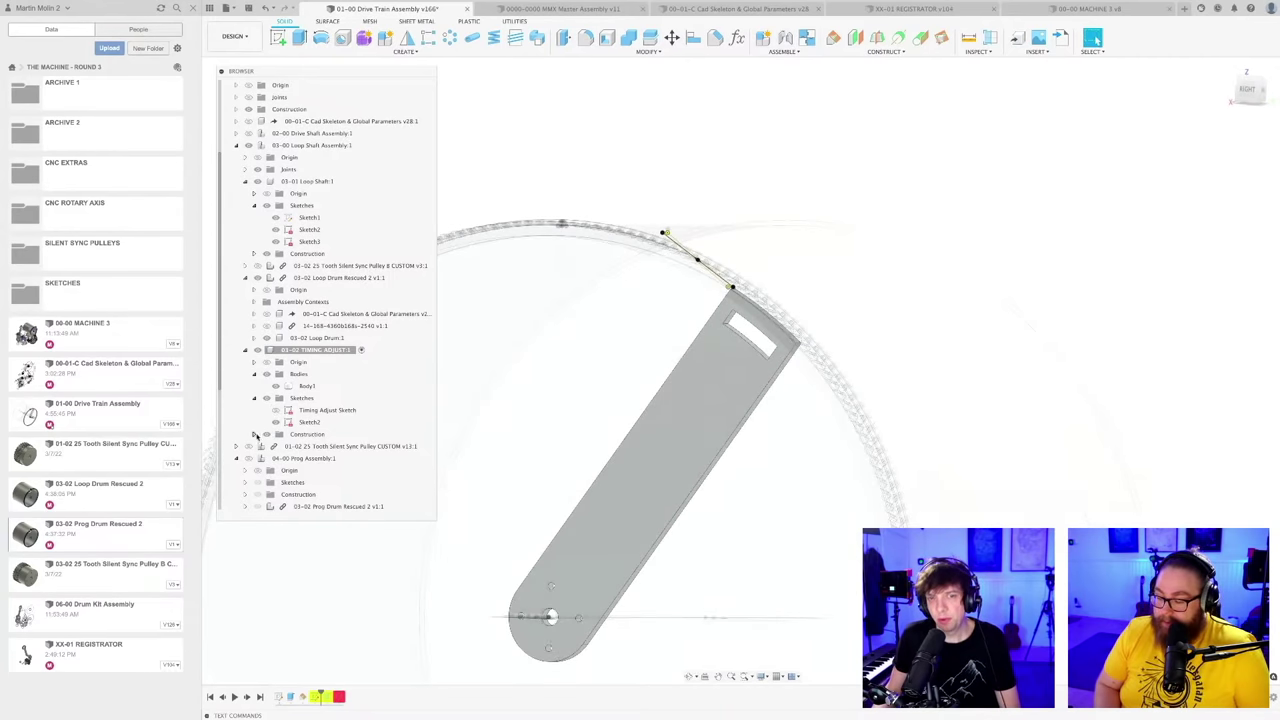
pyautogui.click(254, 434)
pyautogui.click(275, 447)
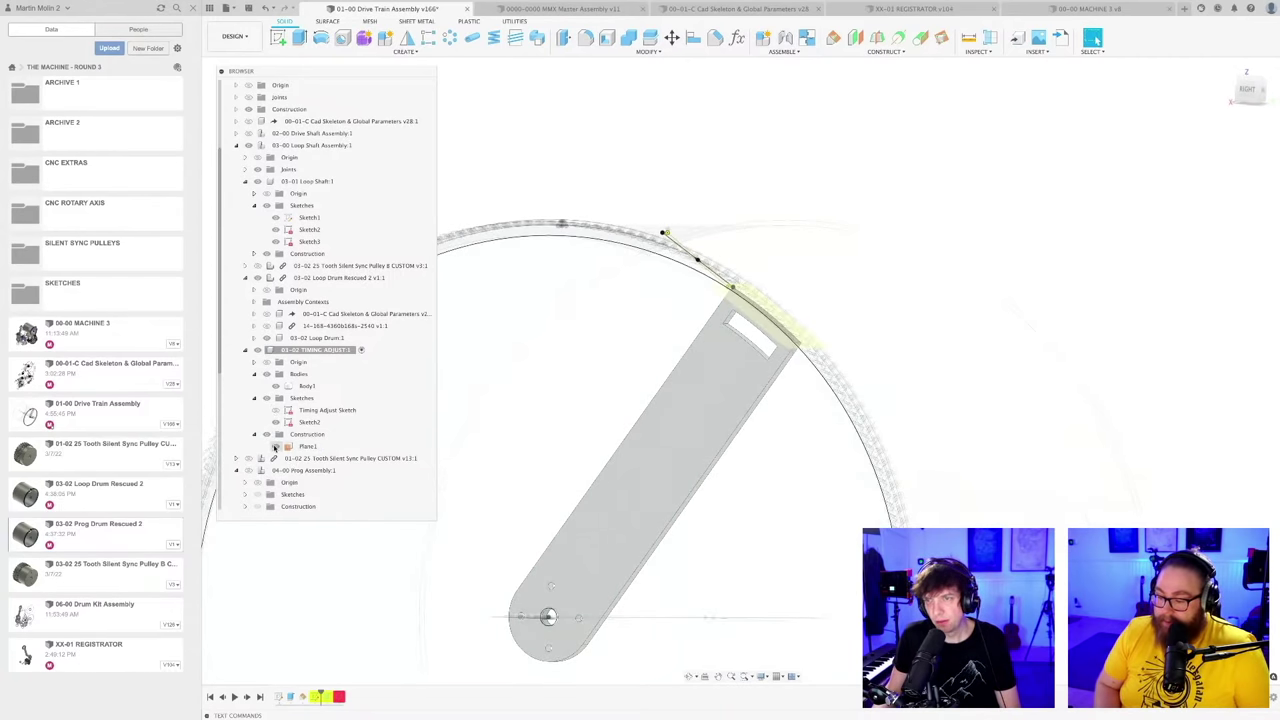
# Step: Open the TIMING ADJUST component's Sketch2 for editing and remove its misplaced lines and points beyond the arm's outer end
pyautogui.doubleClick(315, 697)
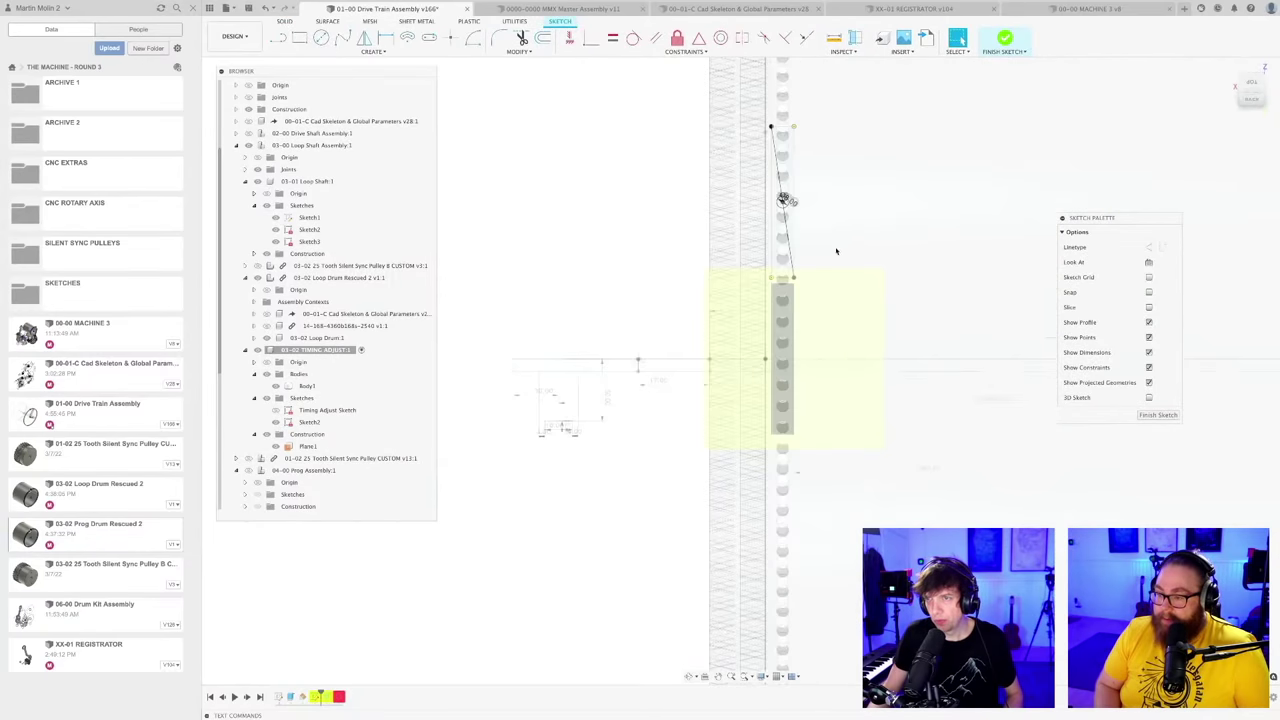
pyautogui.moveTo(828, 244)
pyautogui.keyDown('shift'); pyautogui.mouseDown(button='middle')
pyautogui.moveTo(851, 234)
pyautogui.moveTo(731, 214)
pyautogui.moveTo(735, 198)
pyautogui.mouseUp(button='middle'); pyautogui.keyUp('shift')
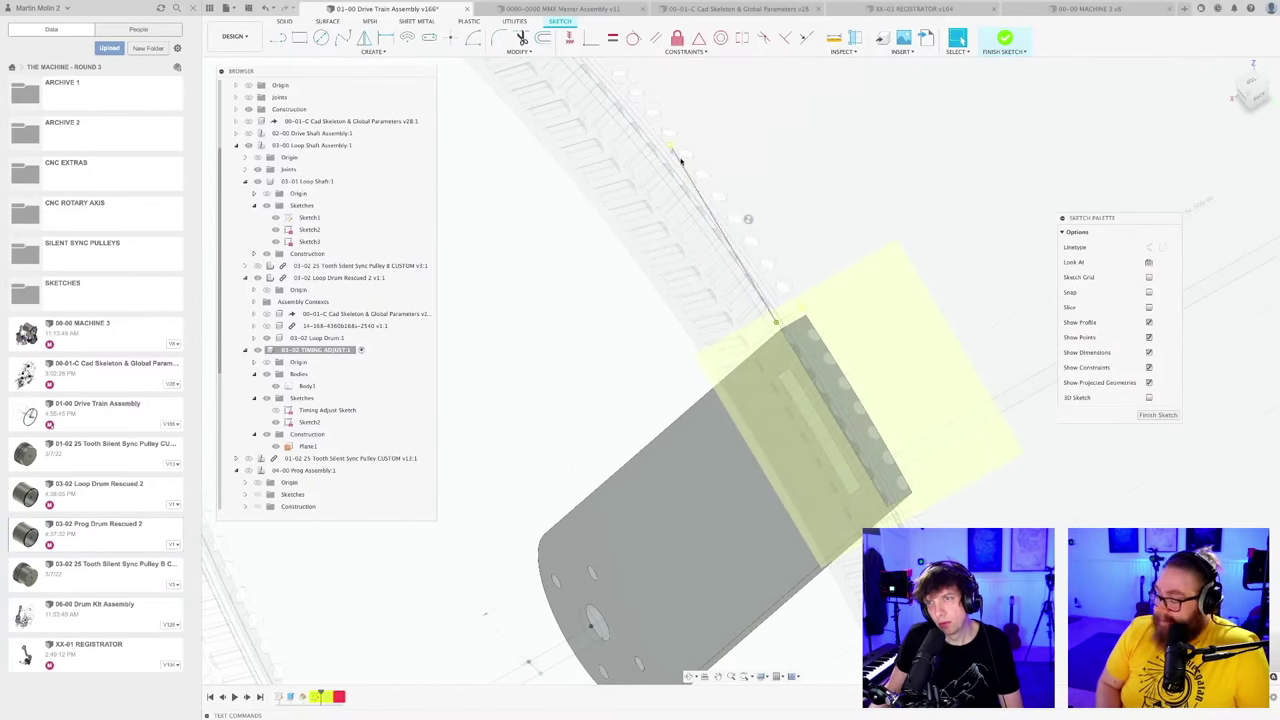
pyautogui.scroll(3, 683, 161)
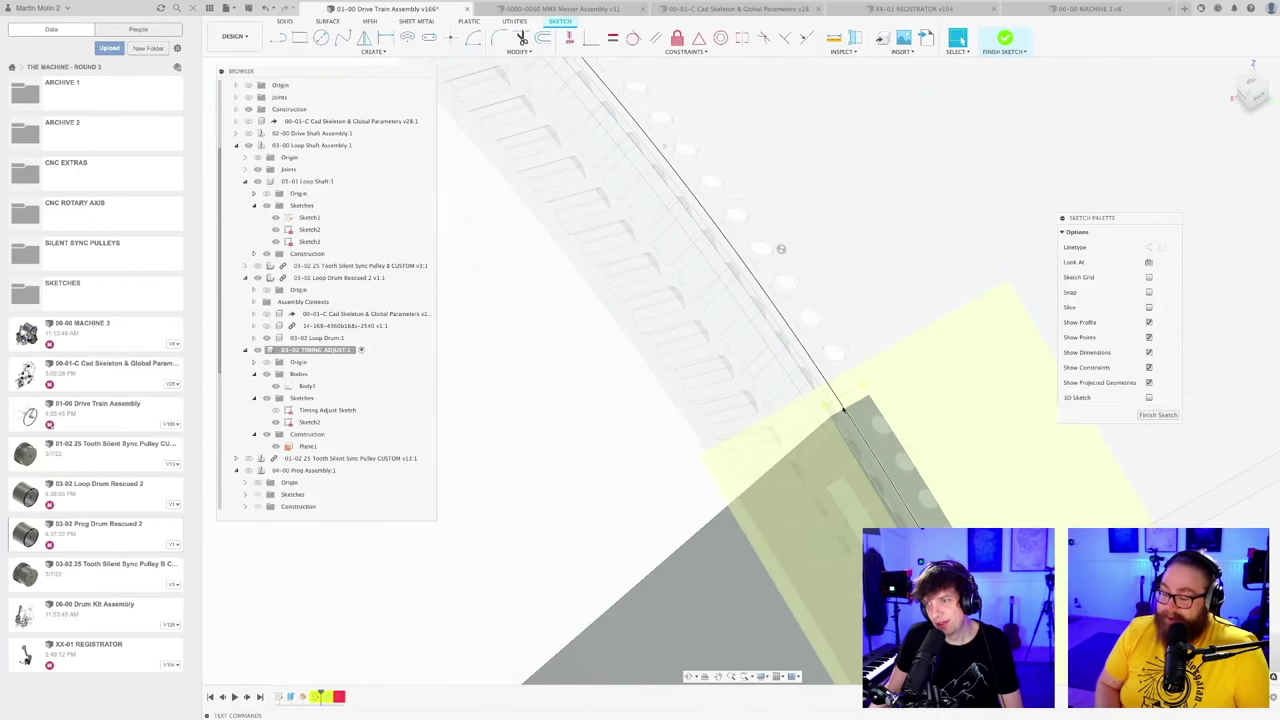
pyautogui.scroll(-5, 840, 390)
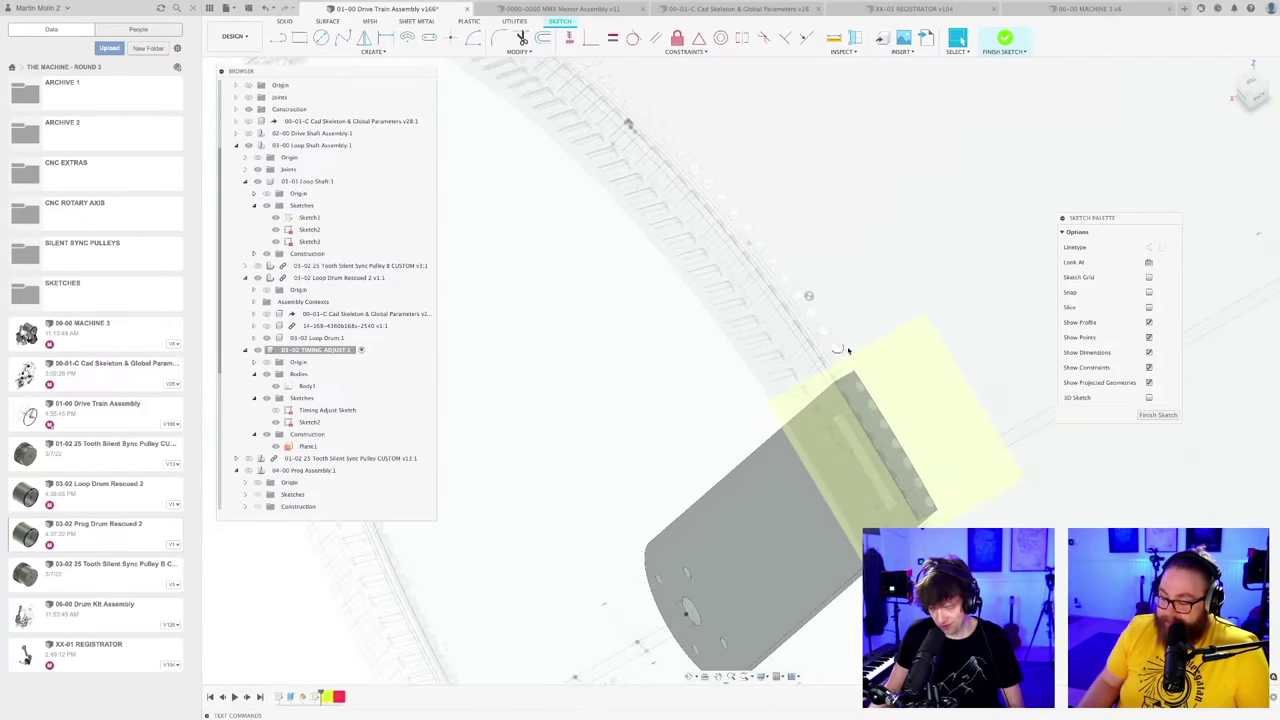
# Step: Start the Project command in Sketch2 and pick the arm's broad flat face with Projection Link enabled
pyautogui.press('p')
pyautogui.keyDown('shift'); pyautogui.moveTo(774, 409); pyautogui.dragTo(784, 419, button='middle'); pyautogui.keyUp('shift')
pyautogui.scroll(-3, 784, 418)
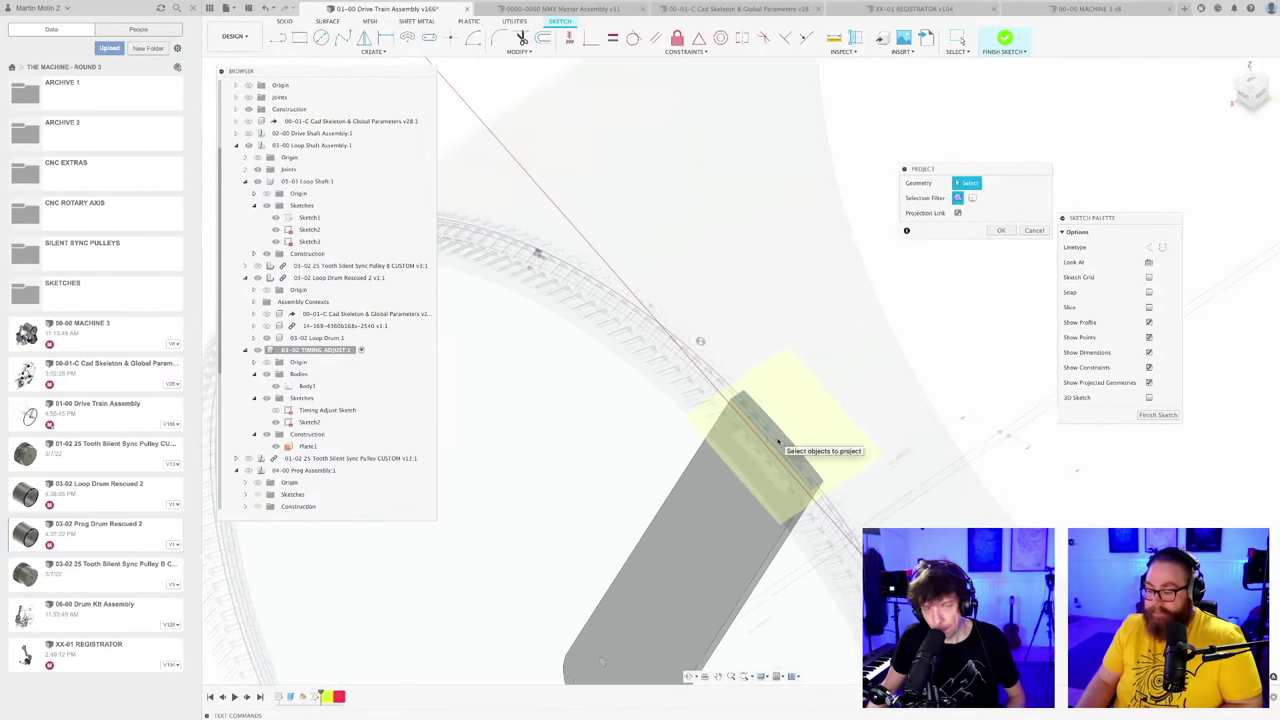
pyautogui.scroll(4, 703, 418)
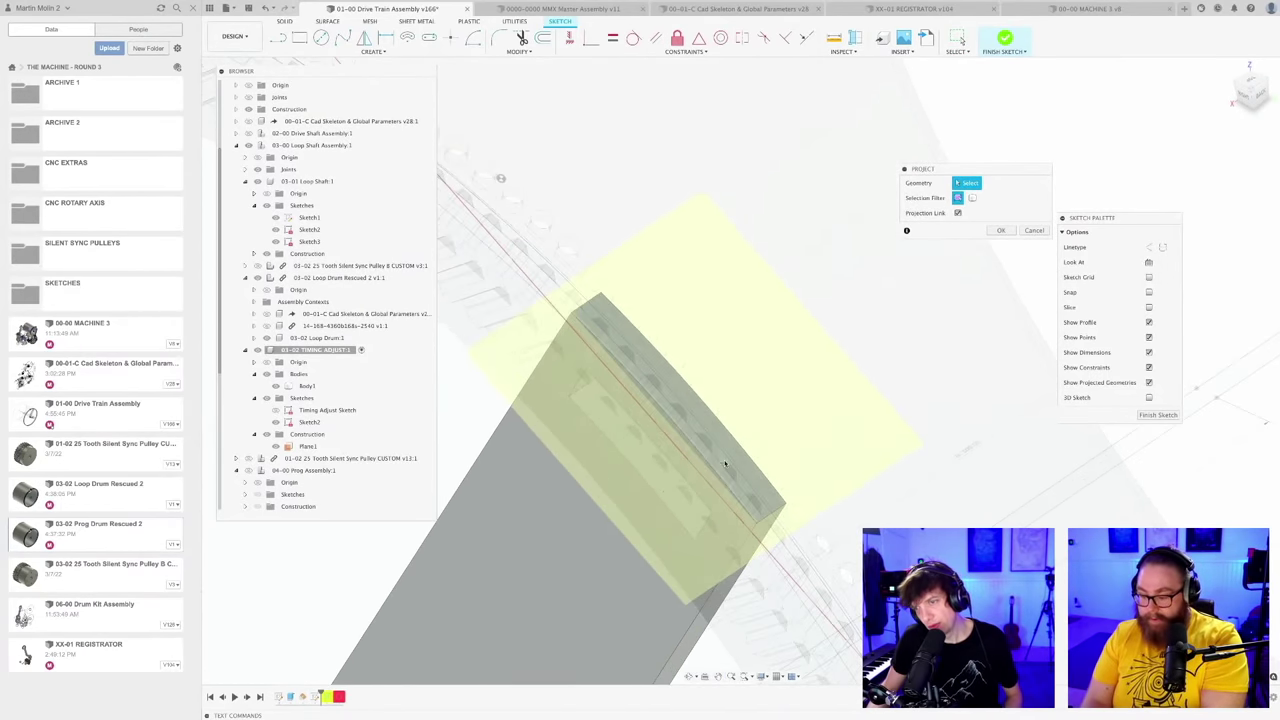
pyautogui.scroll(-3, 726, 463)
pyautogui.click(672, 574)
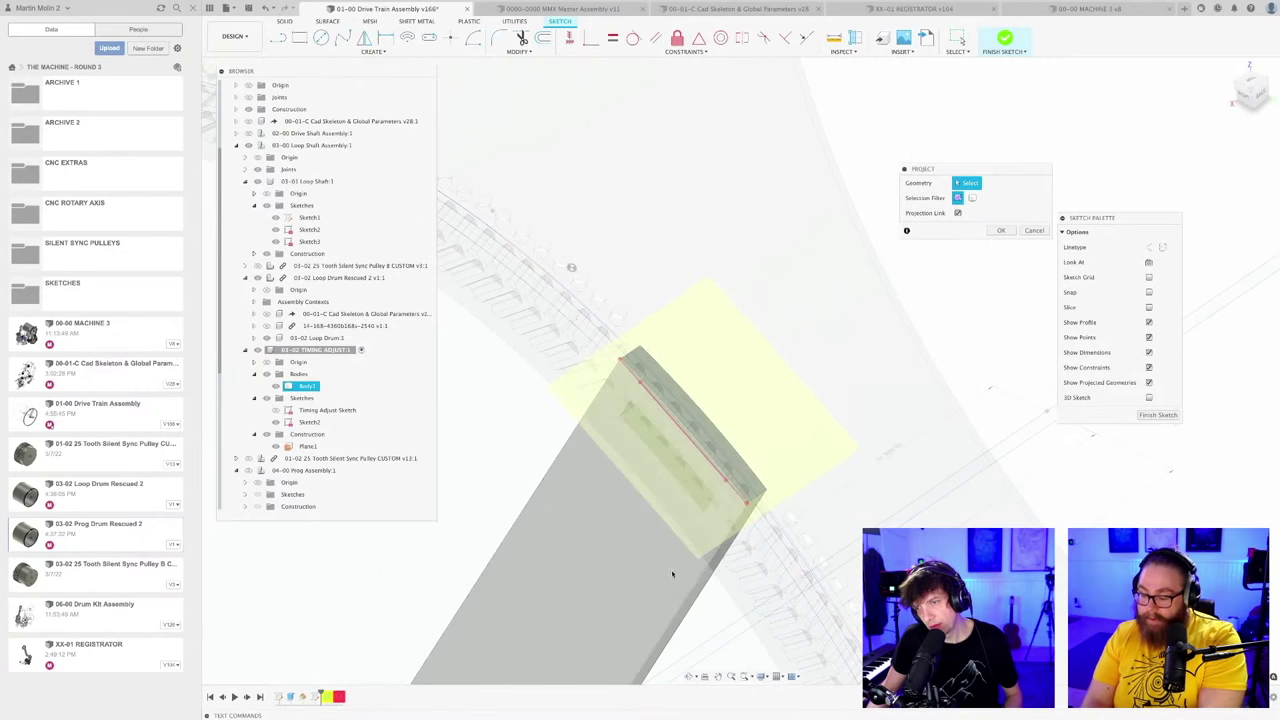
pyautogui.scroll(-2, 672, 574)
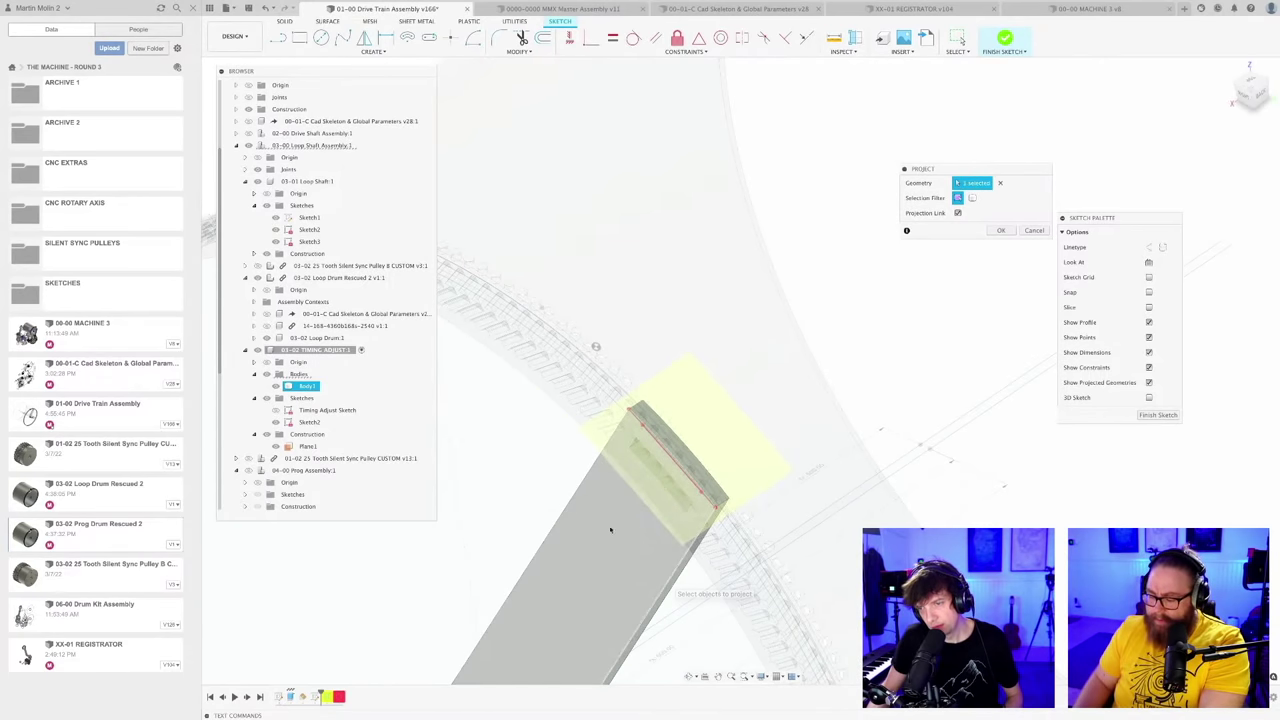
# Step: Add the arm's remaining side faces to the projection selection and project all four into Sketch2
pyautogui.keyDown('shift'); pyautogui.moveTo(611, 546); pyautogui.dragTo(600, 509, button='middle'); pyautogui.keyUp('shift')
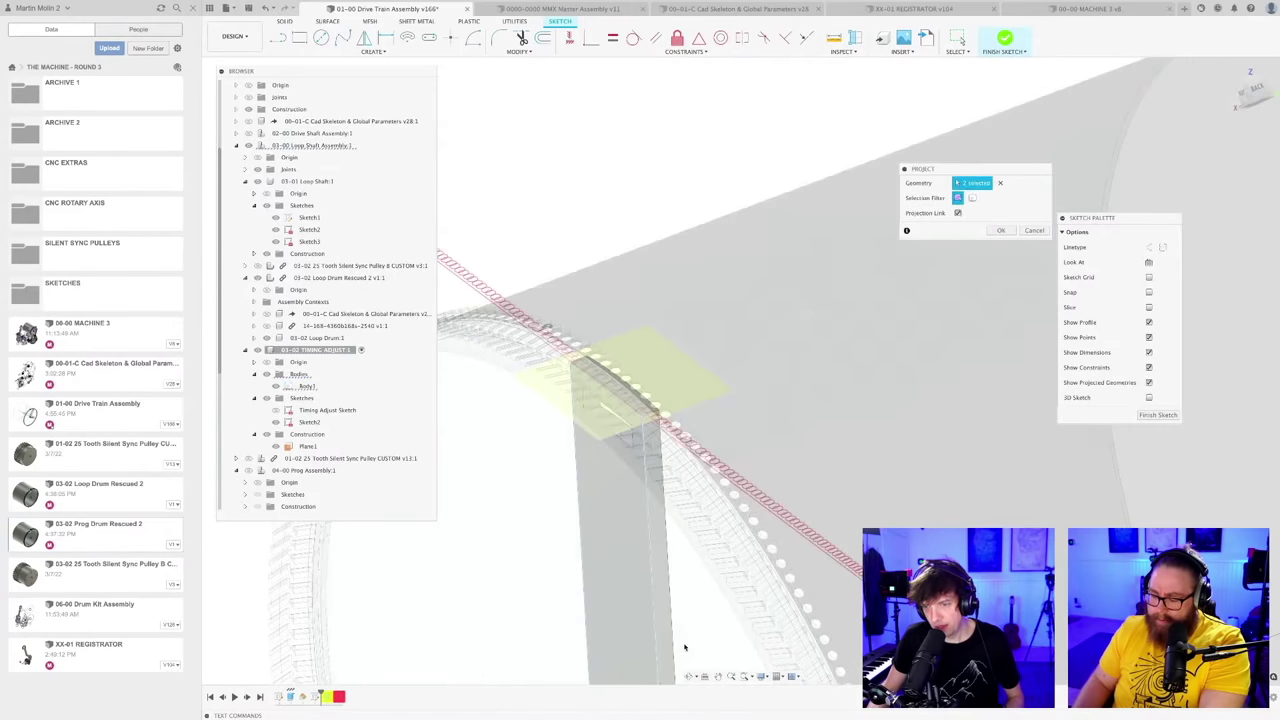
pyautogui.click(674, 636)
pyautogui.keyDown('shift'); pyautogui.moveTo(657, 553); pyautogui.dragTo(775, 375, button='middle'); pyautogui.keyUp('shift')
pyautogui.click(576, 583)
pyautogui.click(654, 552)
pyautogui.scroll(-3, 654, 550)
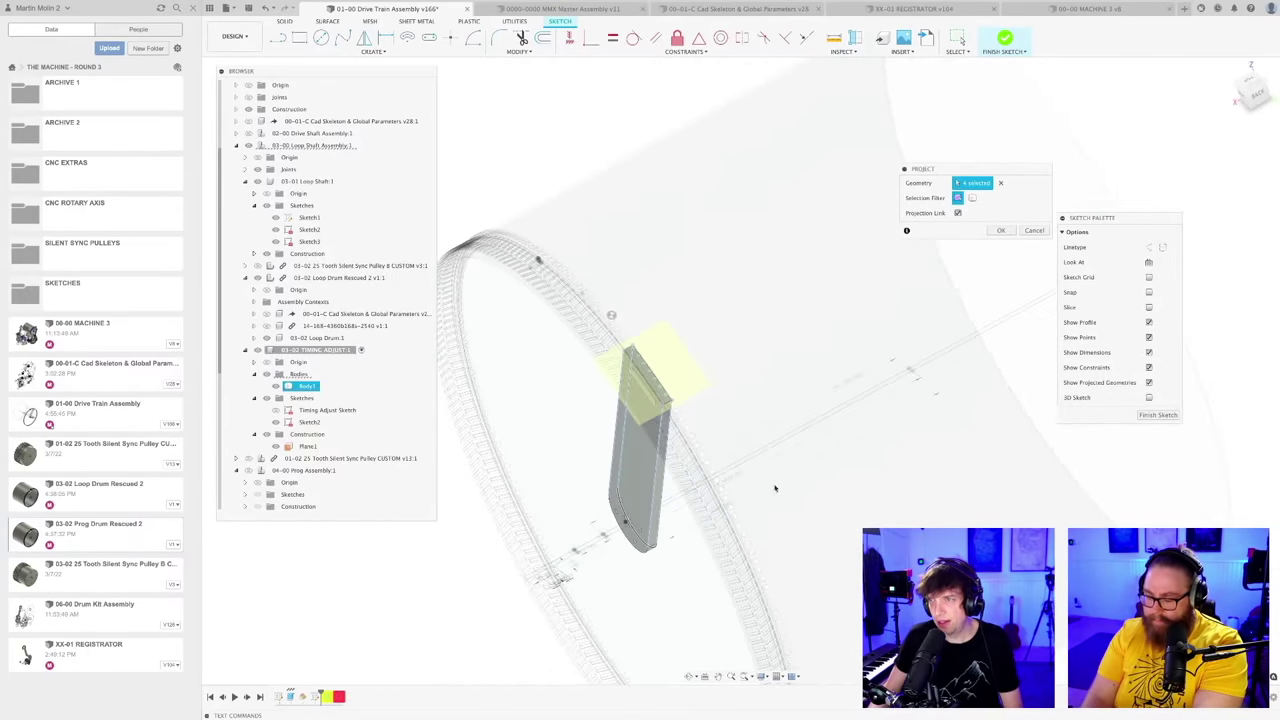
pyautogui.click(1001, 230)
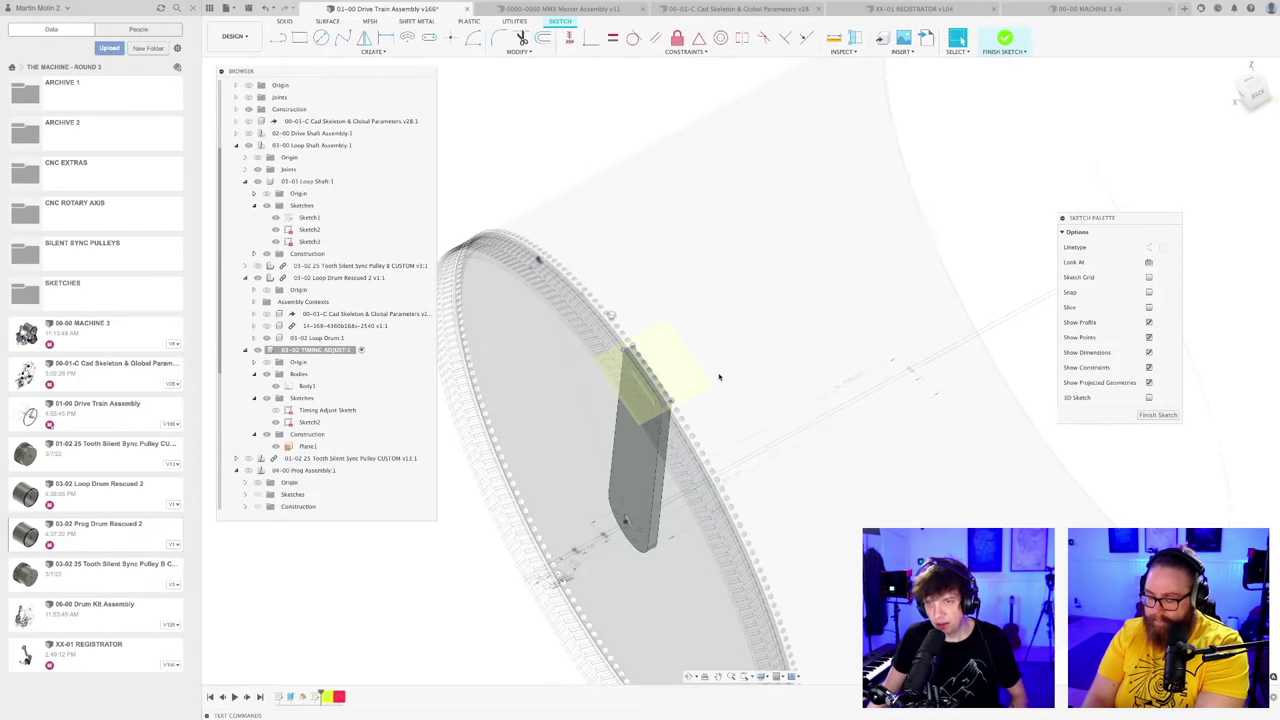
pyautogui.keyDown('shift'); pyautogui.moveTo(738, 378); pyautogui.dragTo(783, 389, button='middle'); pyautogui.keyUp('shift')
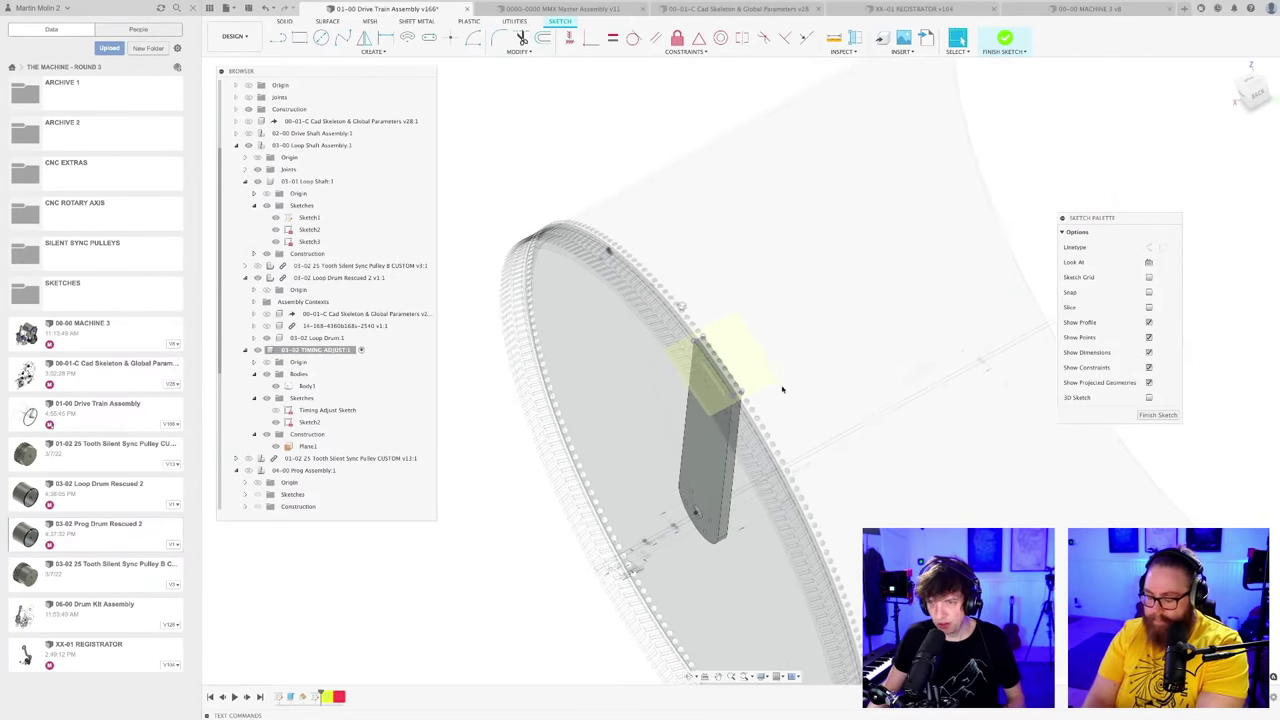
pyautogui.scroll(5, 760, 397)
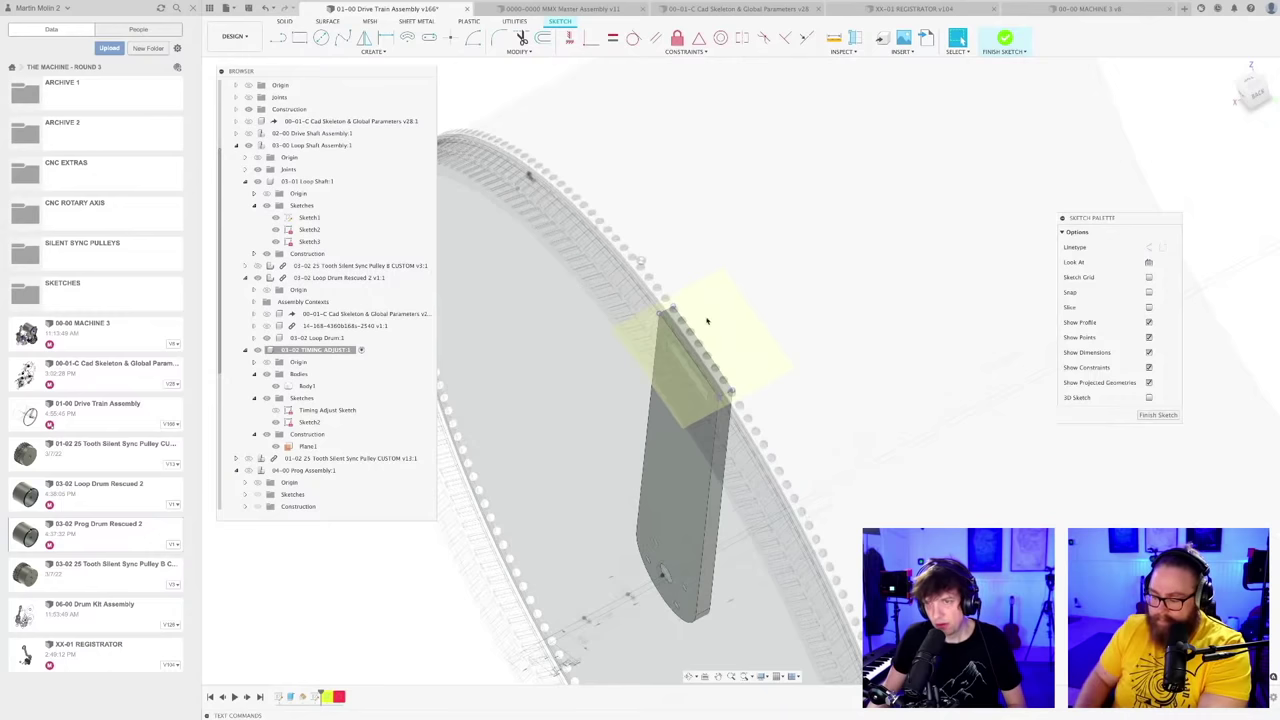
# Step: Draw a diagonal line between opposite corners of the arm's projected end face in Sketch2
pyautogui.press('l')
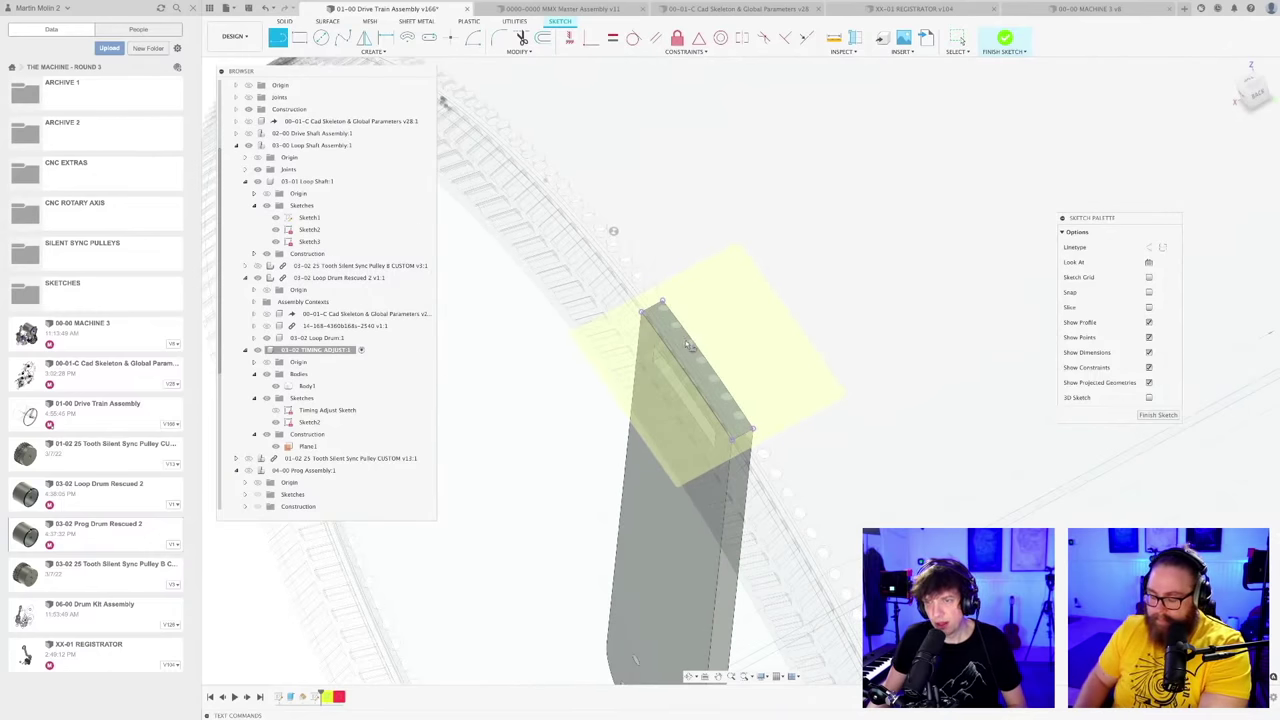
pyautogui.scroll(2, 685, 346)
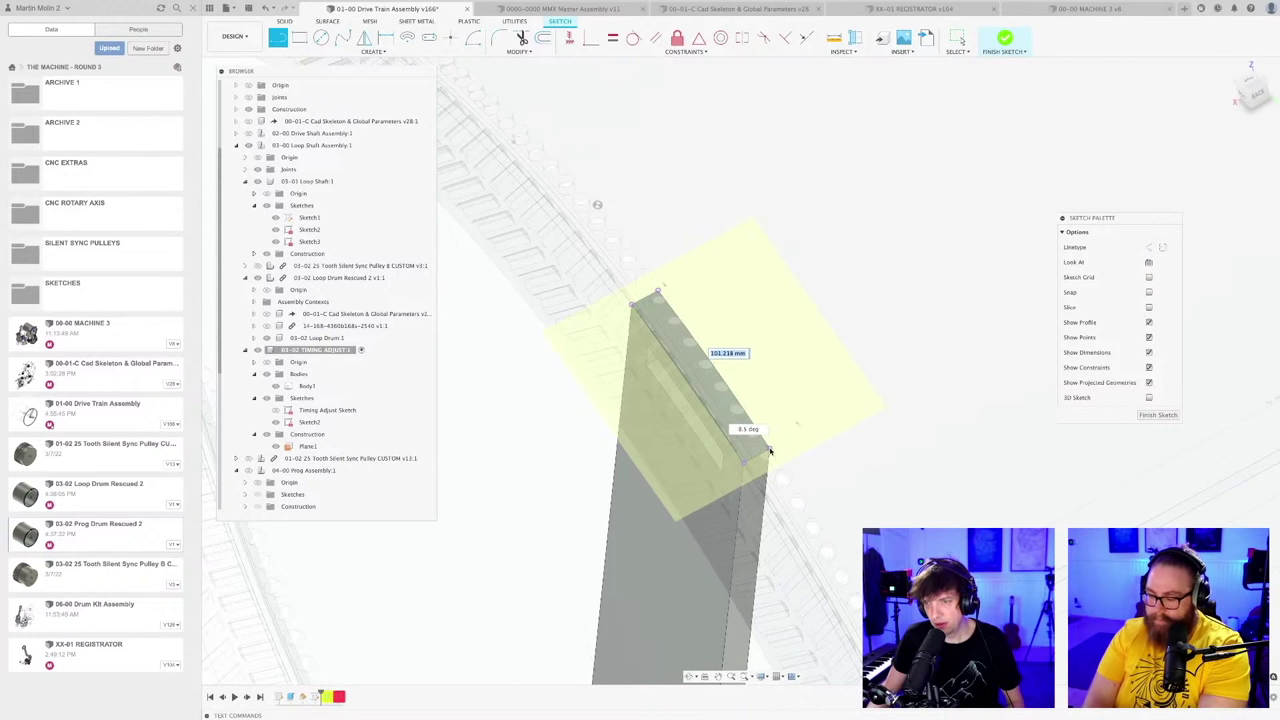
pyautogui.click(770, 450)
pyautogui.press('Escape')
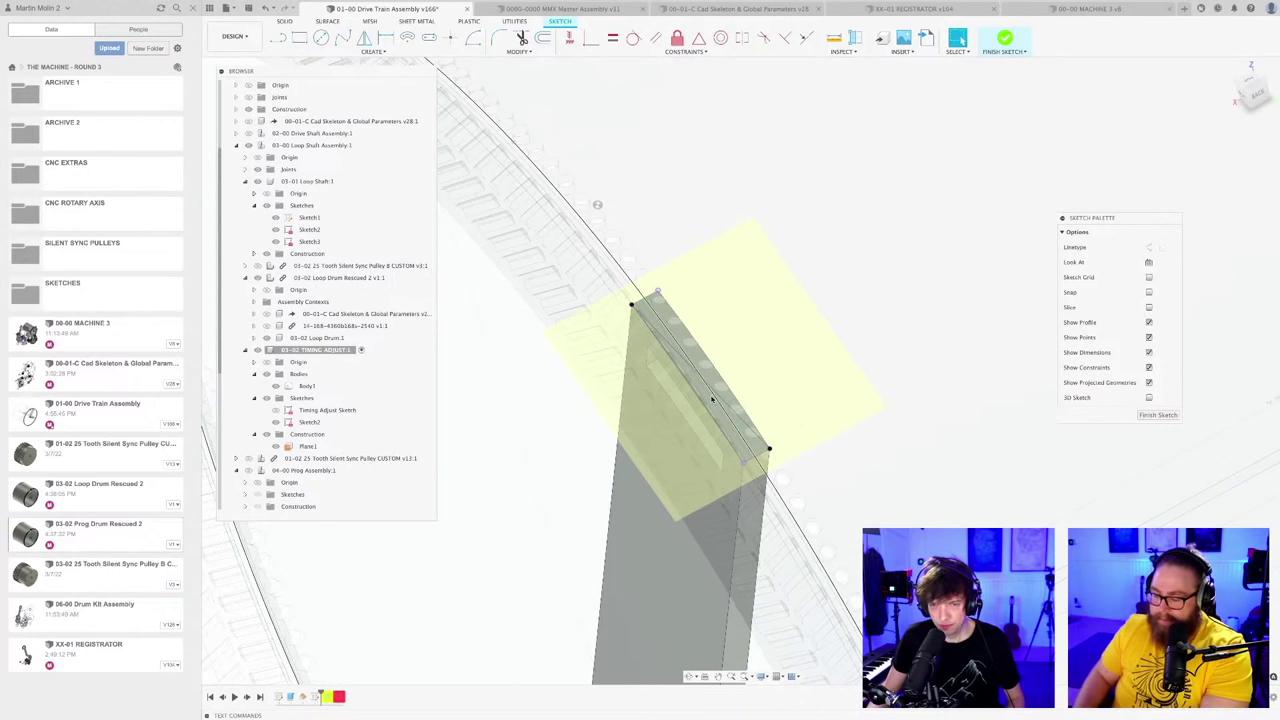
# Step: Add a circle centred on the diagonal line's midpoint and finish Sketch2
pyautogui.scroll(2, 711, 399)
pyautogui.scroll(2, 711, 399)
pyautogui.press('c')
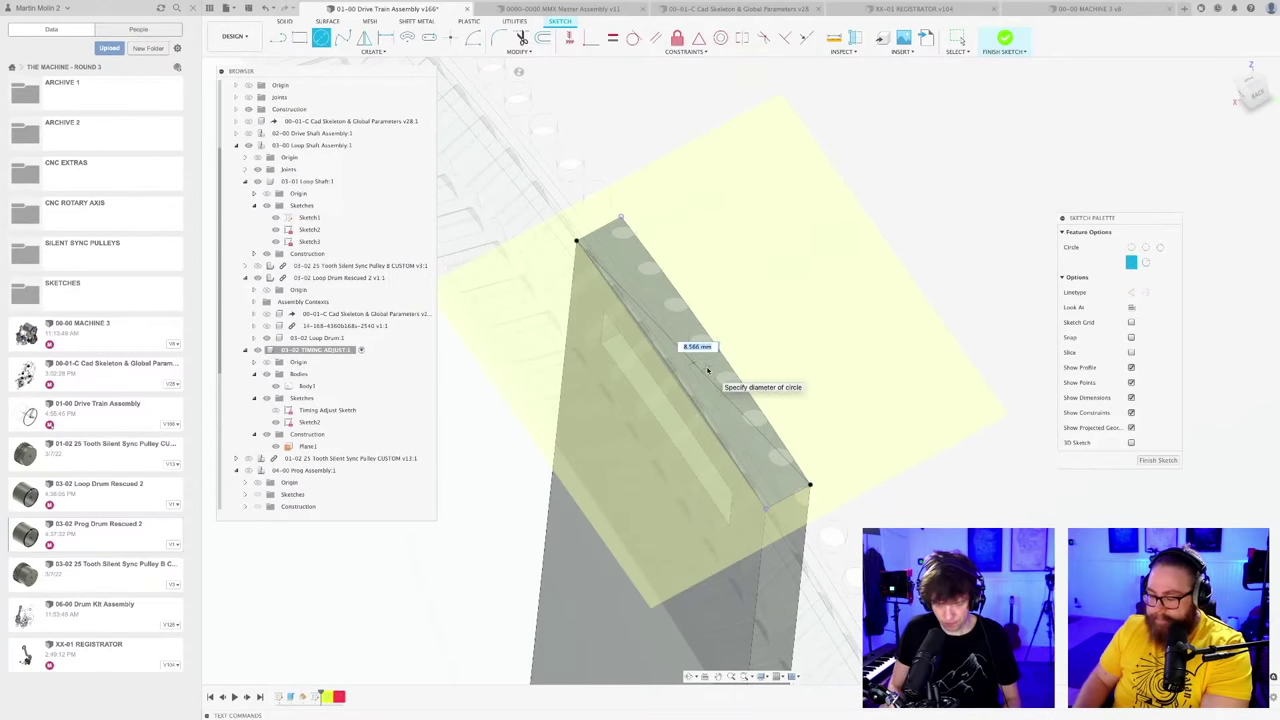
pyautogui.press('Return')
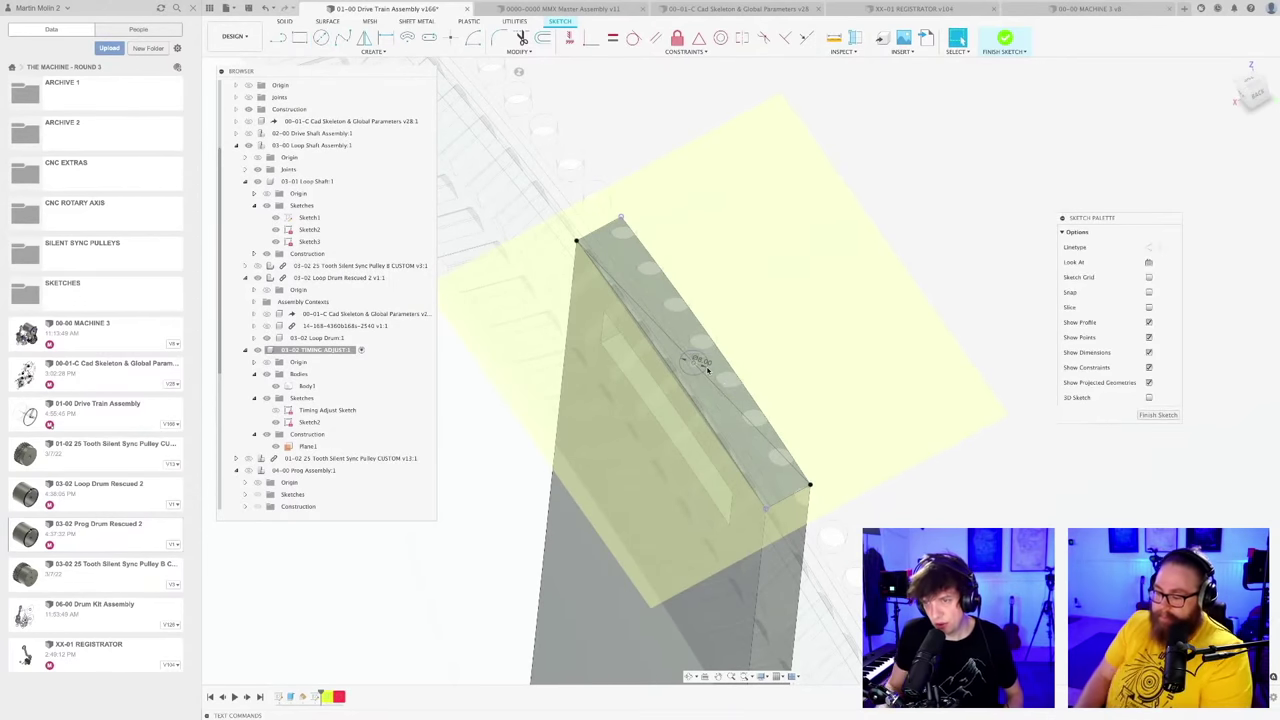
pyautogui.scroll(-4, 711, 381)
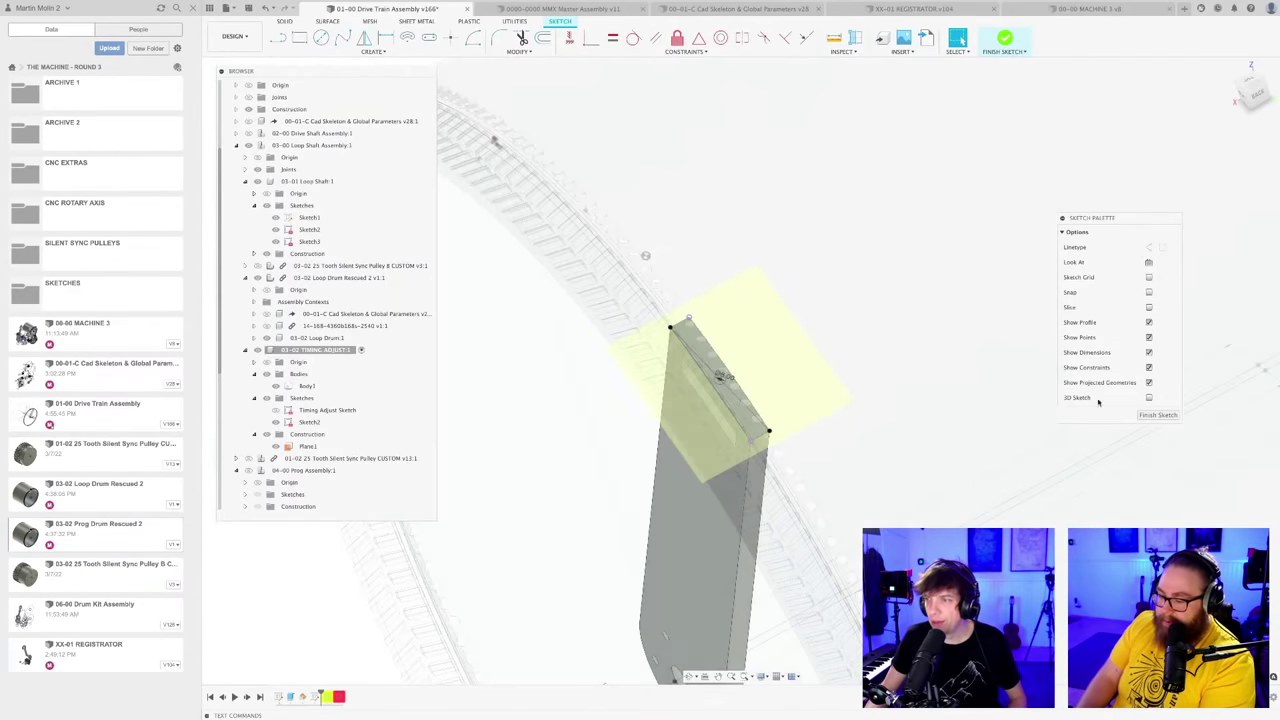
pyautogui.click(1172, 416)
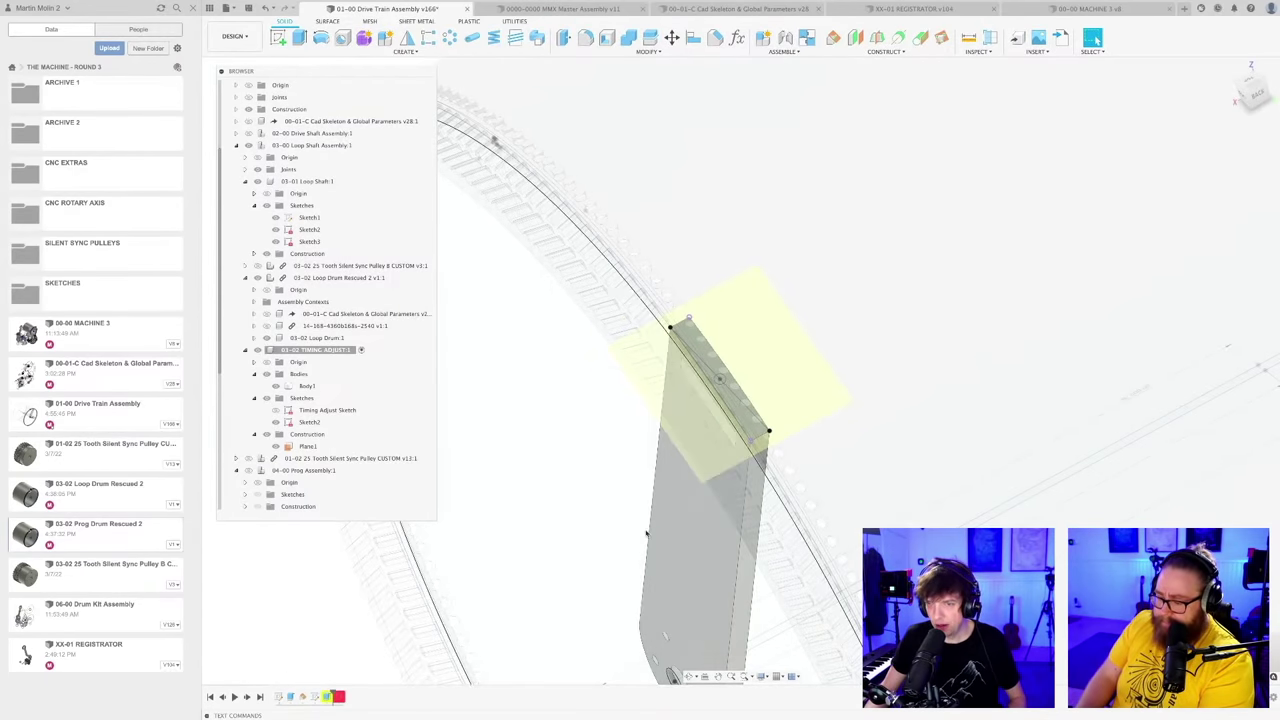
# Step: Edit the two-sided cut extrusion, pick half of the Sketch2 circle as its missing profile and check the objects to cut
pyautogui.rightClick(327, 697)
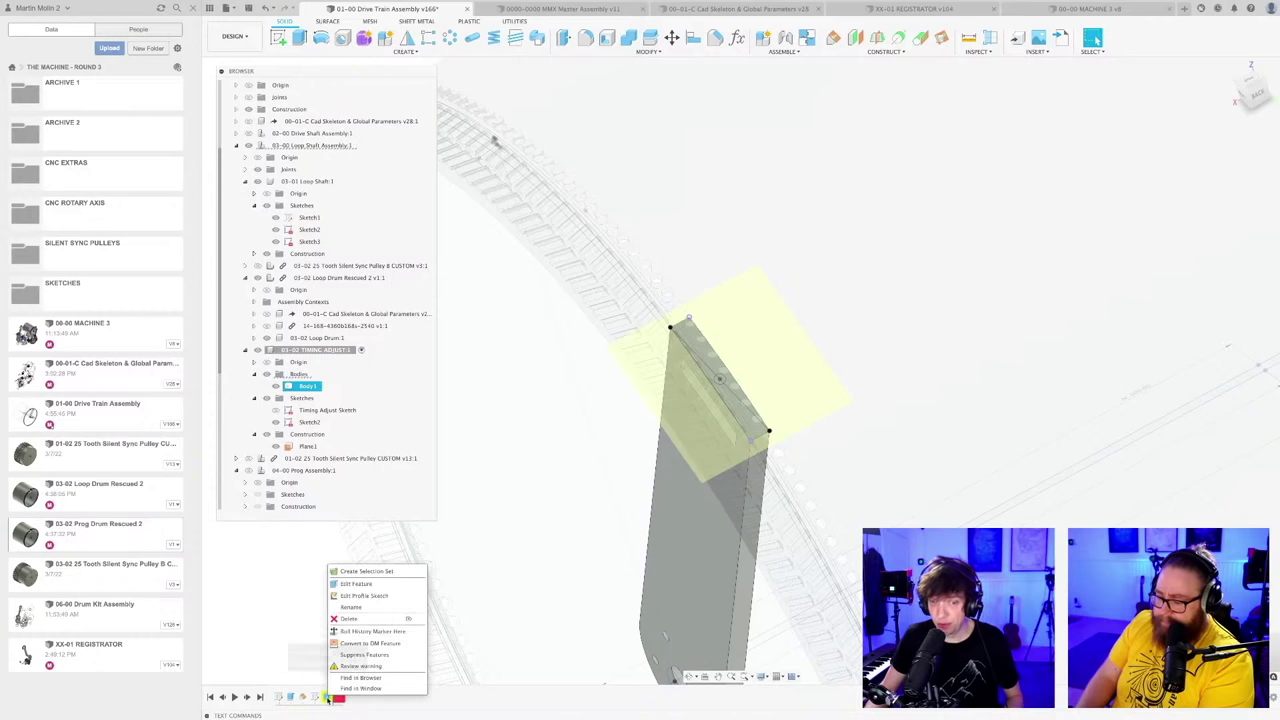
pyautogui.click(356, 583)
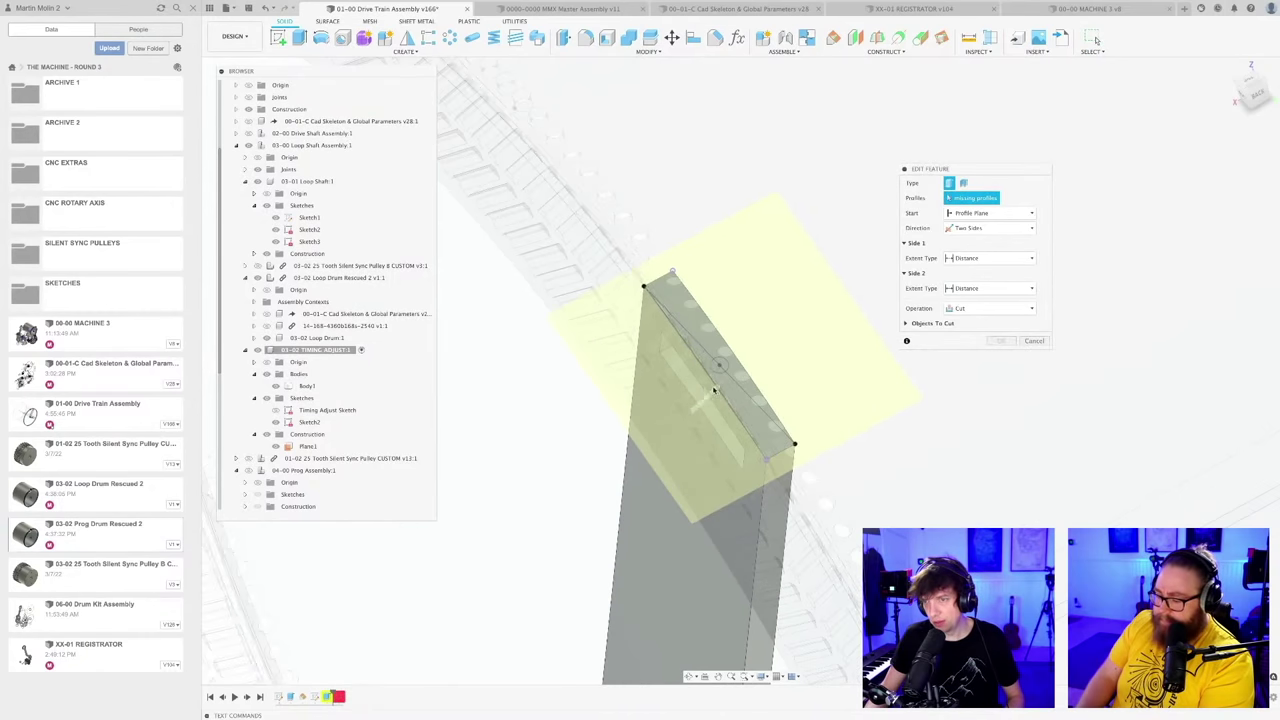
pyautogui.scroll(10, 718, 370)
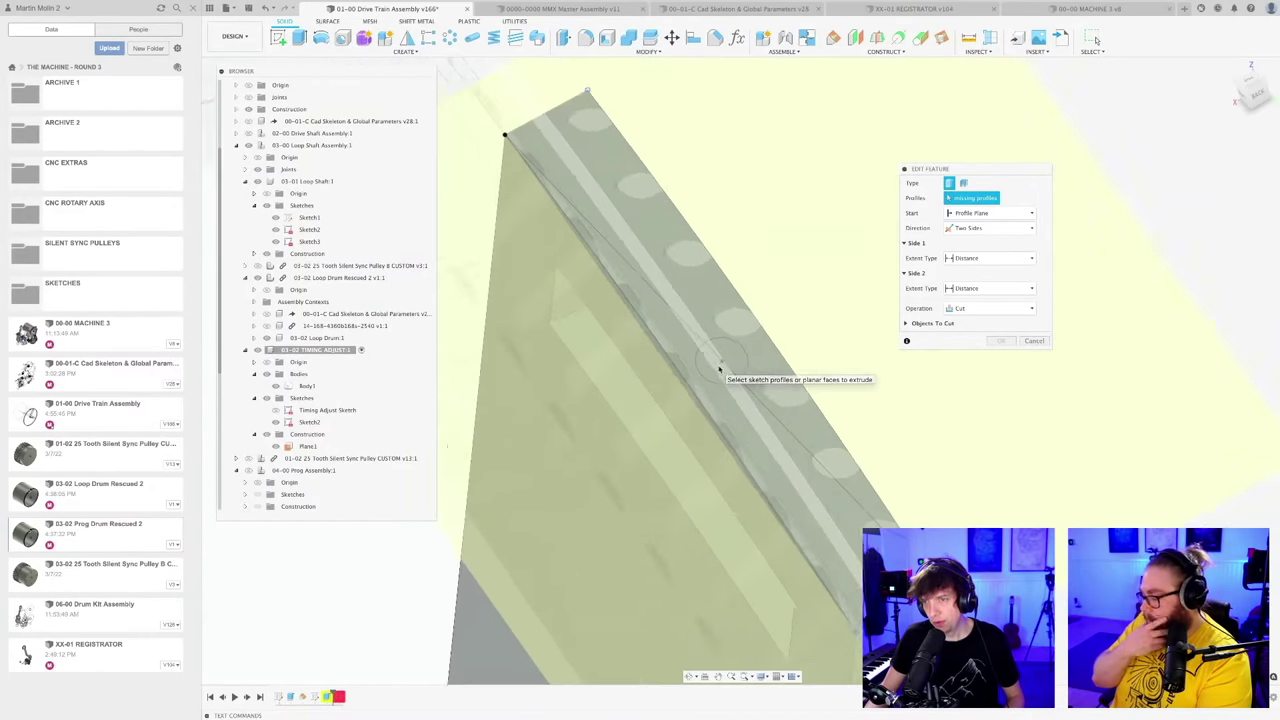
pyautogui.click(711, 372)
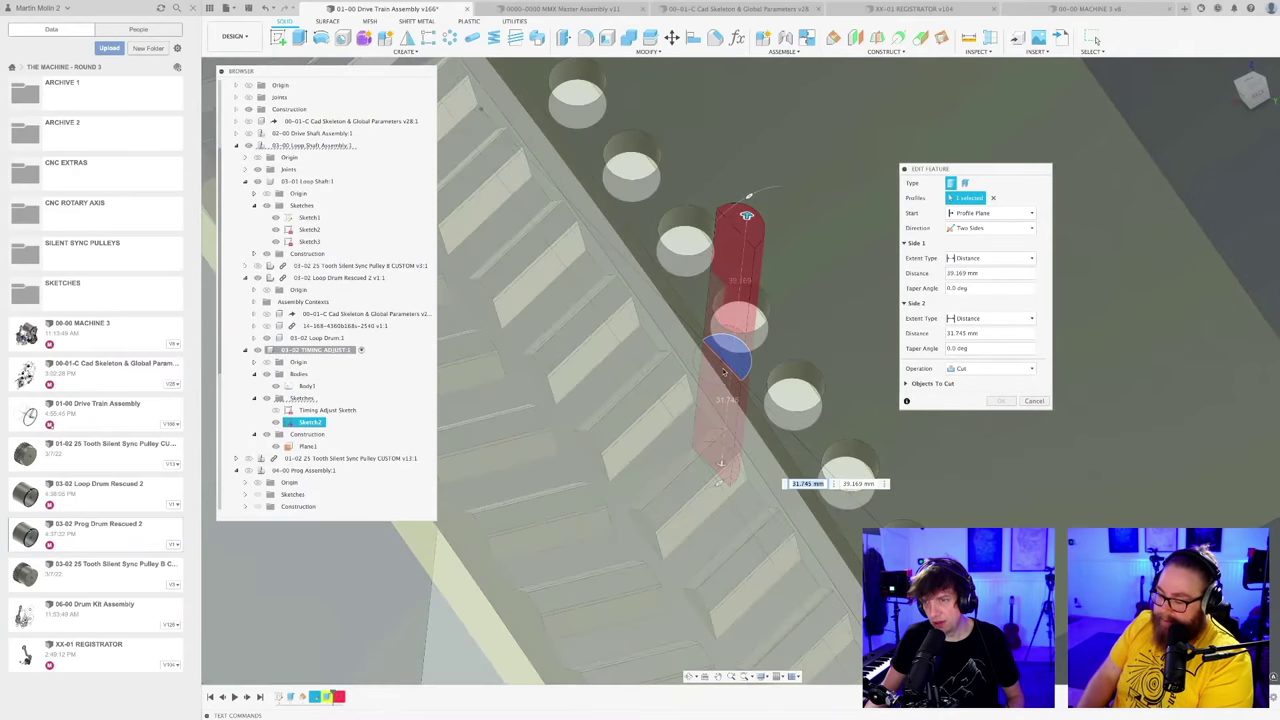
pyautogui.scroll(-5, 719, 376)
pyautogui.scroll(2, 720, 380)
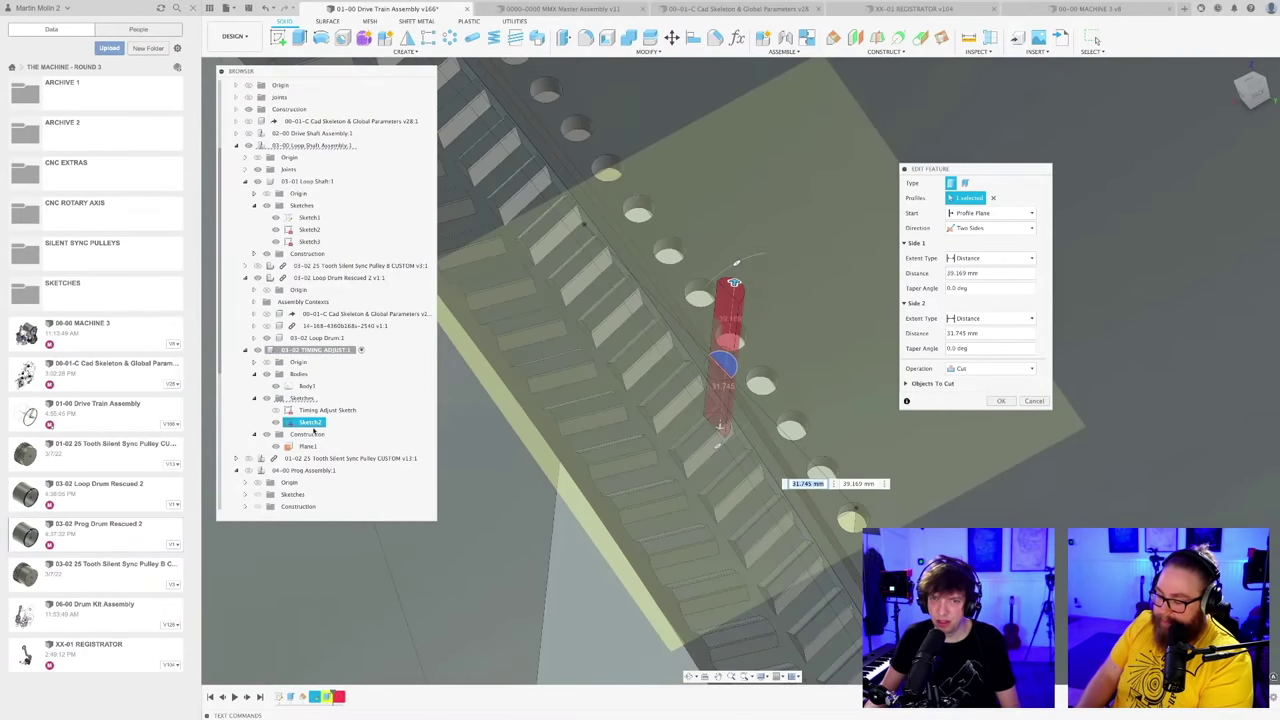
pyautogui.click(313, 350)
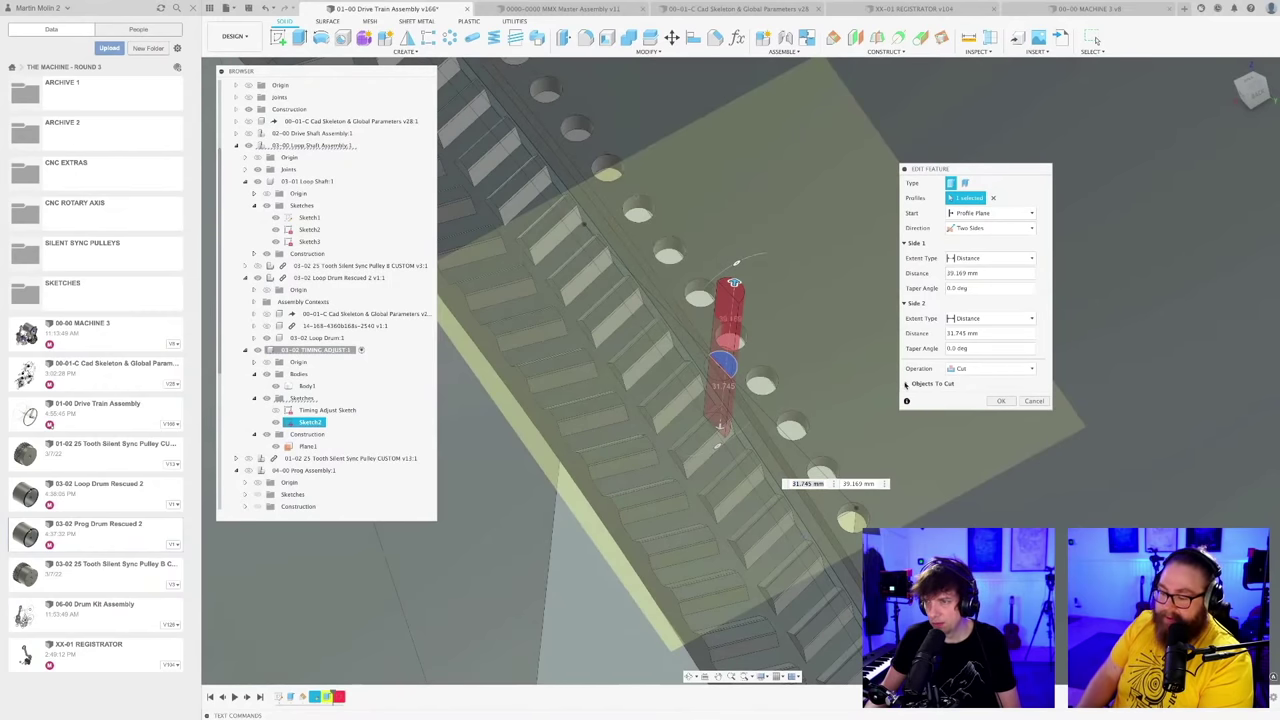
pyautogui.click(907, 384)
pyautogui.click(1003, 433)
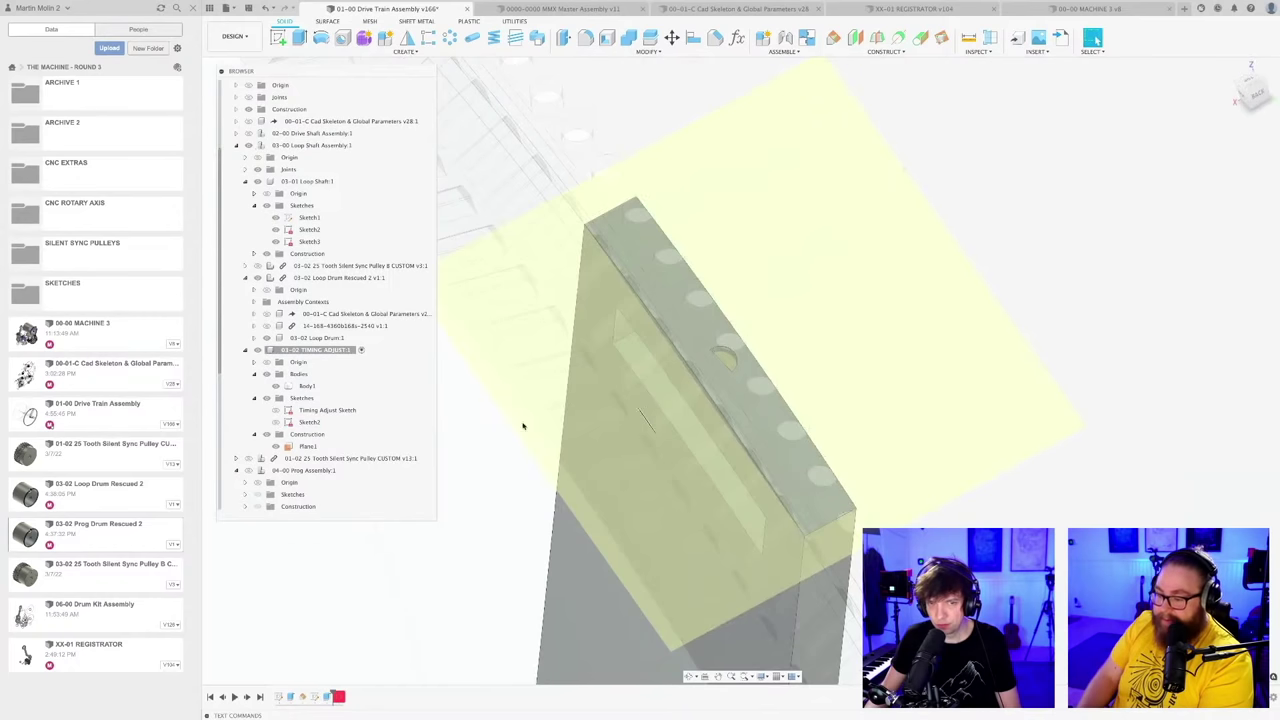
# Step: Toggle isolation of the TIMING ADJUST component so that only the arm is displayed
pyautogui.rightClick(326, 351)
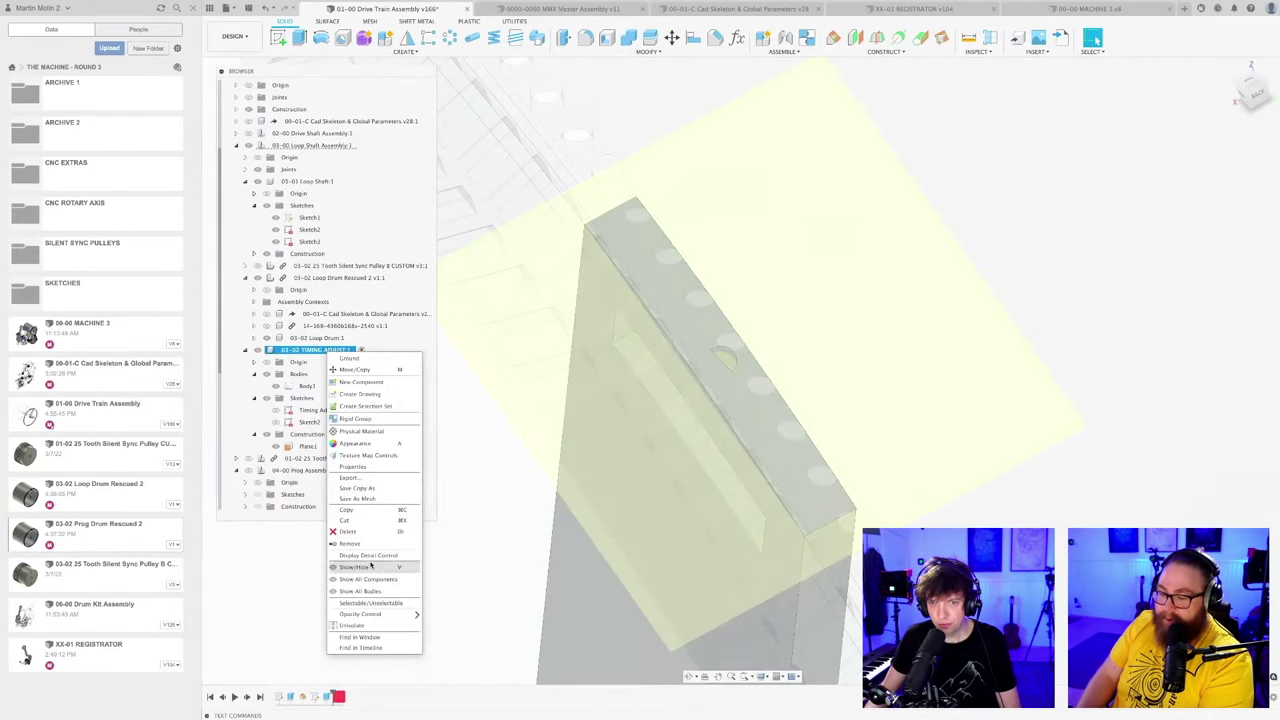
pyautogui.click(362, 626)
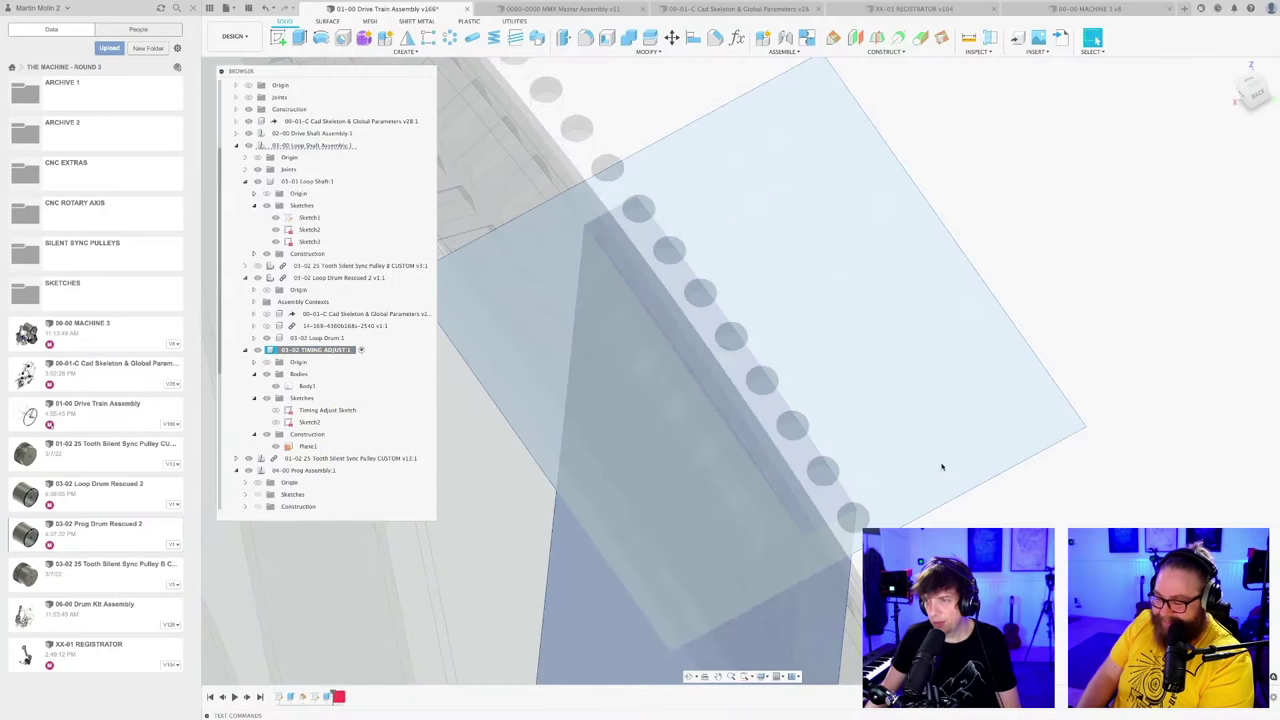
pyautogui.scroll(-3, 928, 457)
pyautogui.keyDown('shift'); pyautogui.moveTo(910, 448); pyautogui.dragTo(449, 609, button='middle'); pyautogui.keyUp('shift')
pyautogui.keyDown('shift'); pyautogui.moveTo(835, 461); pyautogui.dragTo(761, 545, button='middle'); pyautogui.keyUp('shift')
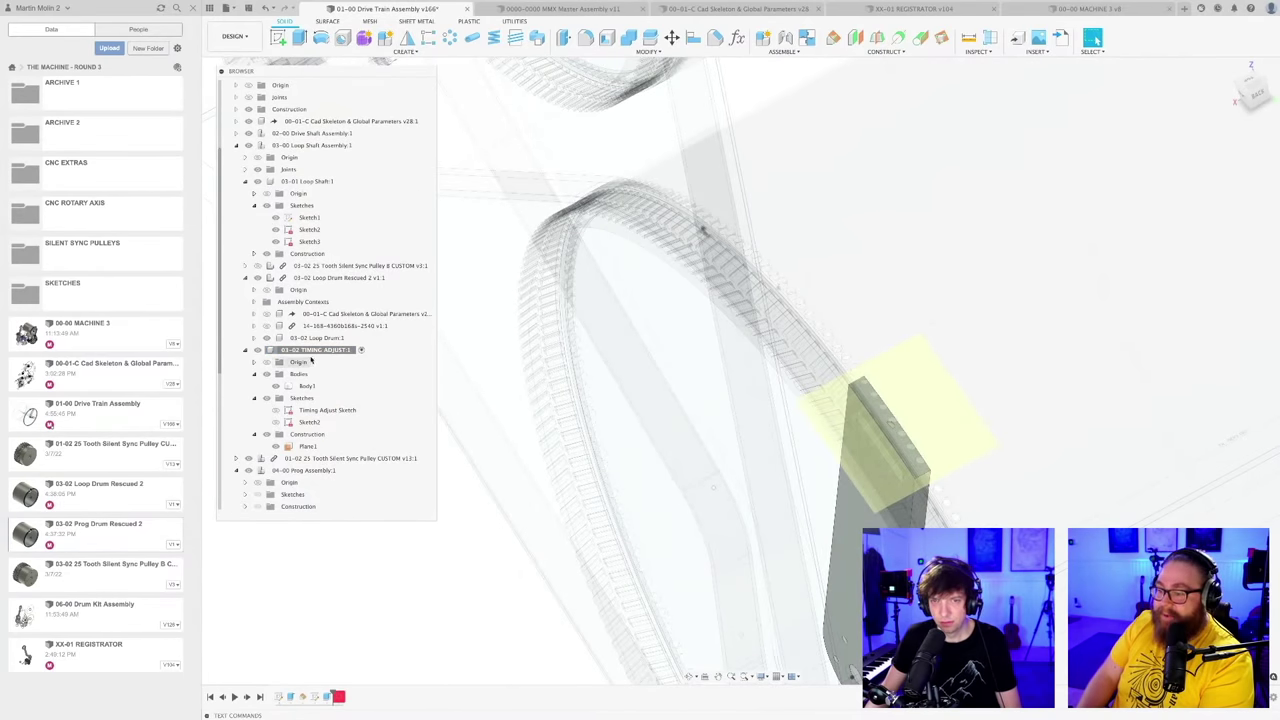
pyautogui.rightClick(310, 352)
pyautogui.click(352, 625)
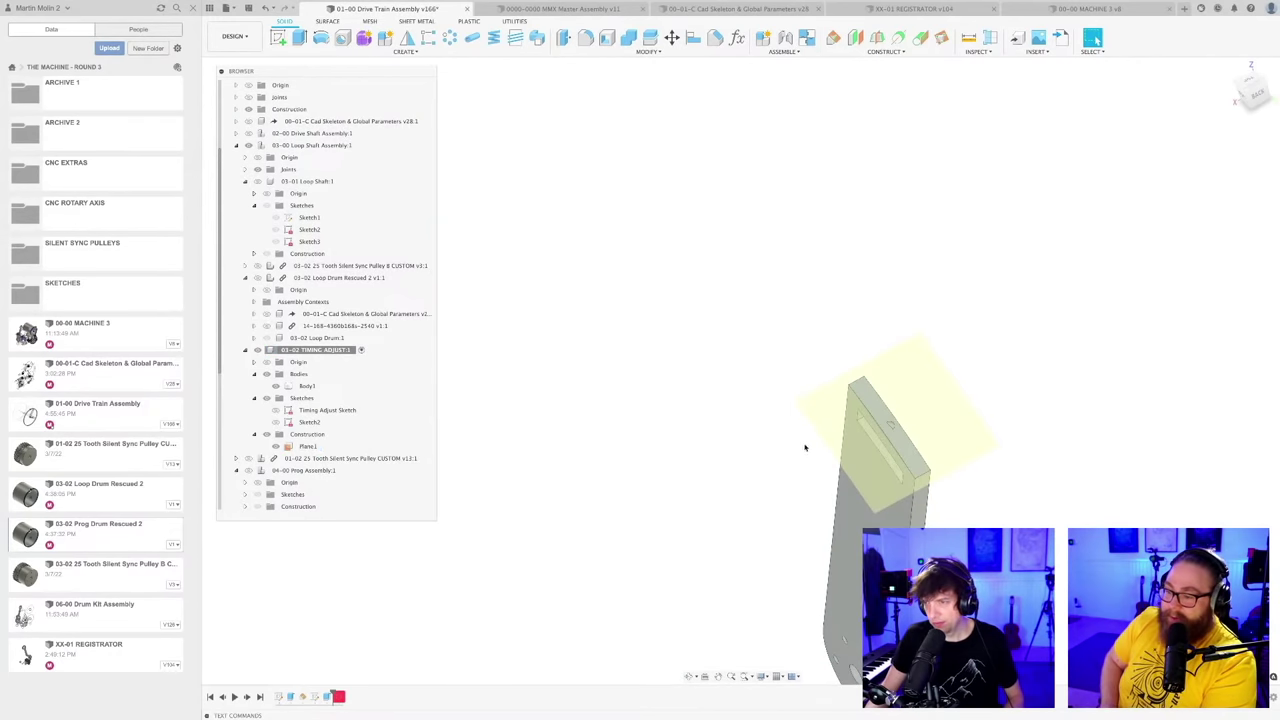
# Step: Edit the cut extrusion again and add the other half of the circle to its profiles
pyautogui.keyDown('shift'); pyautogui.moveTo(806, 446); pyautogui.dragTo(802, 489, button='middle'); pyautogui.keyUp('shift')
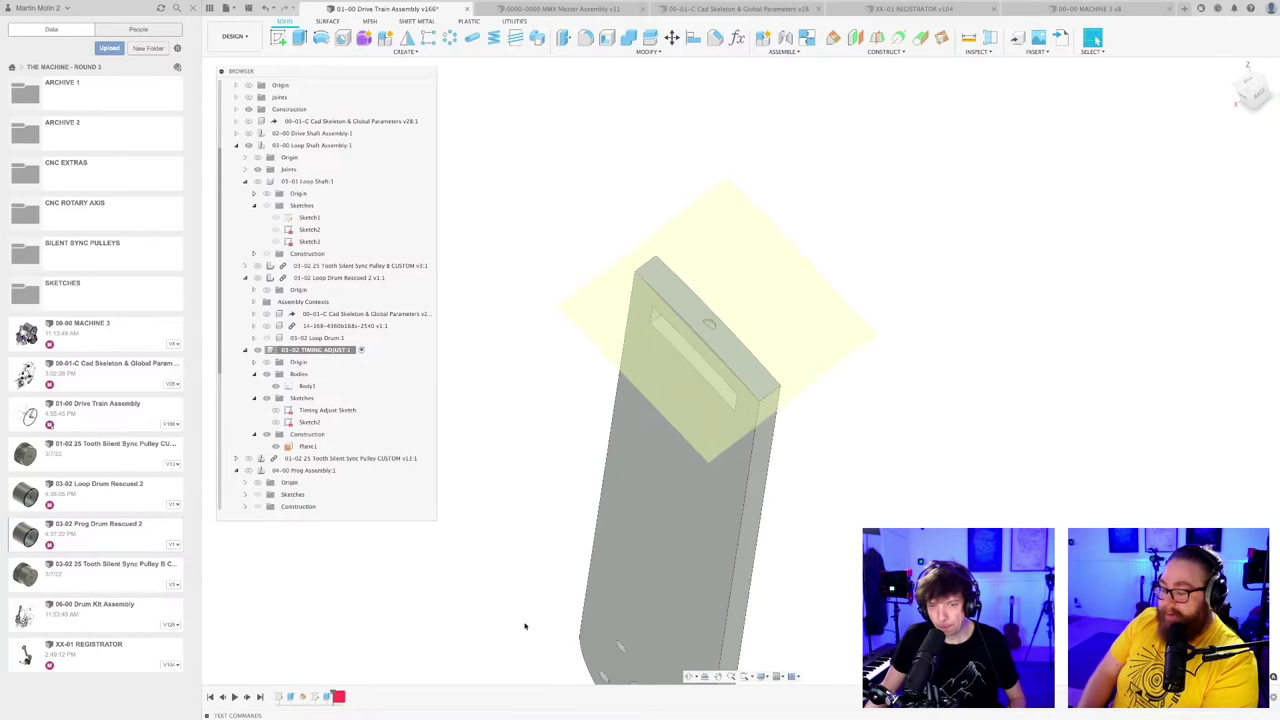
pyautogui.rightClick(327, 697)
pyautogui.click(360, 592)
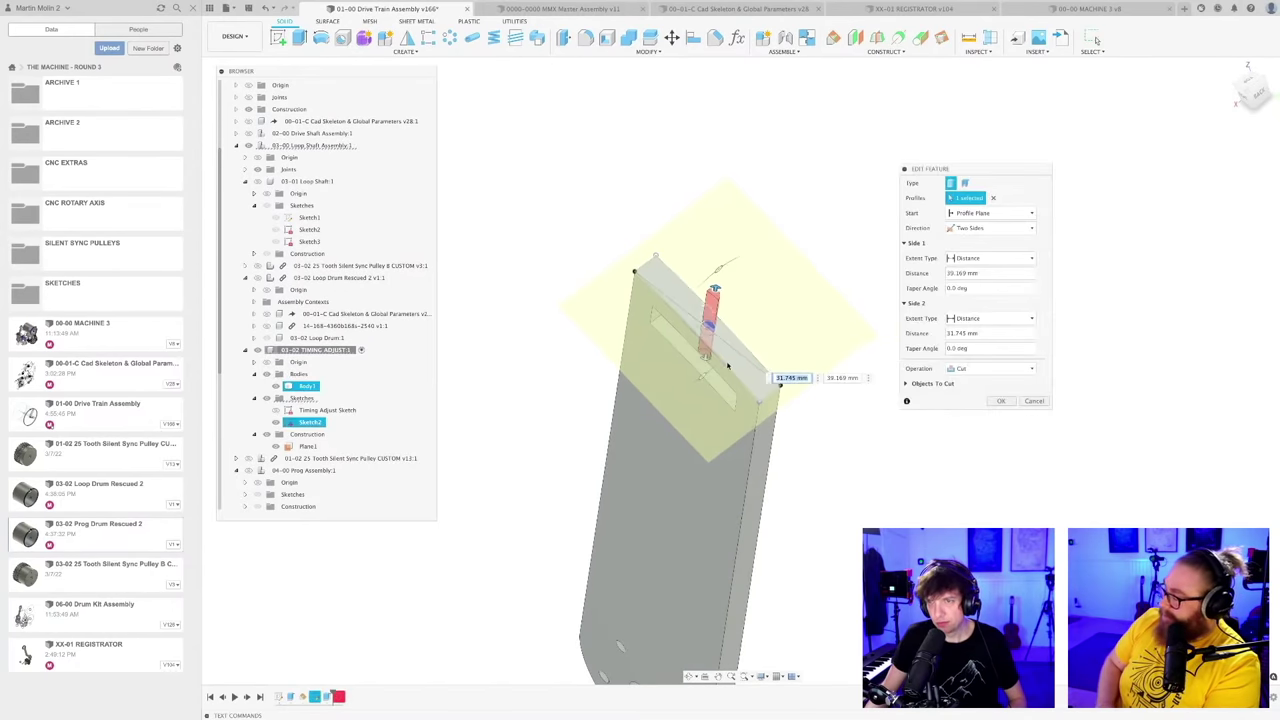
pyautogui.keyDown('shift'); pyautogui.moveTo(700, 316); pyautogui.dragTo(740, 340, button='middle'); pyautogui.keyUp('shift')
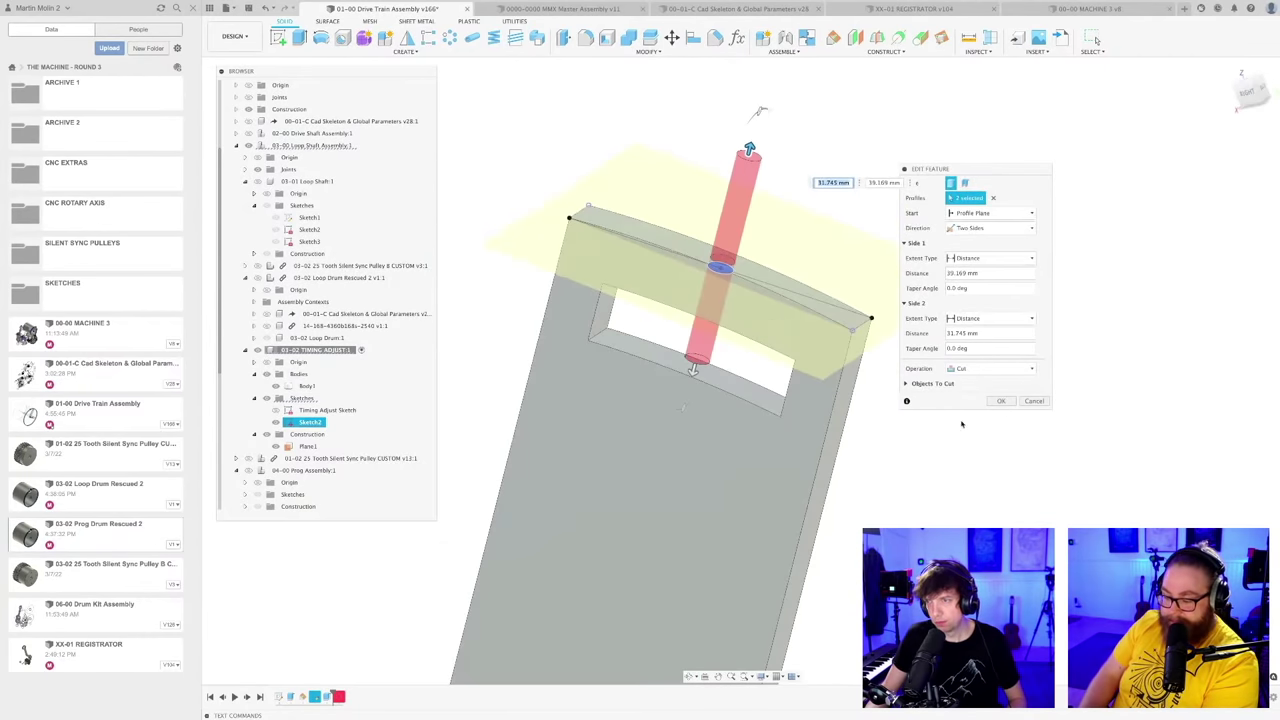
pyautogui.click(1001, 401)
# Step: Edit the circular pattern of the hole, pick the arm's curved end as its missing axis, and save the assembly
pyautogui.keyDown('shift'); pyautogui.moveTo(946, 409); pyautogui.dragTo(834, 509, button='middle'); pyautogui.keyUp('shift')
pyautogui.click(660, 486)
pyautogui.scroll(-3, 665, 500)
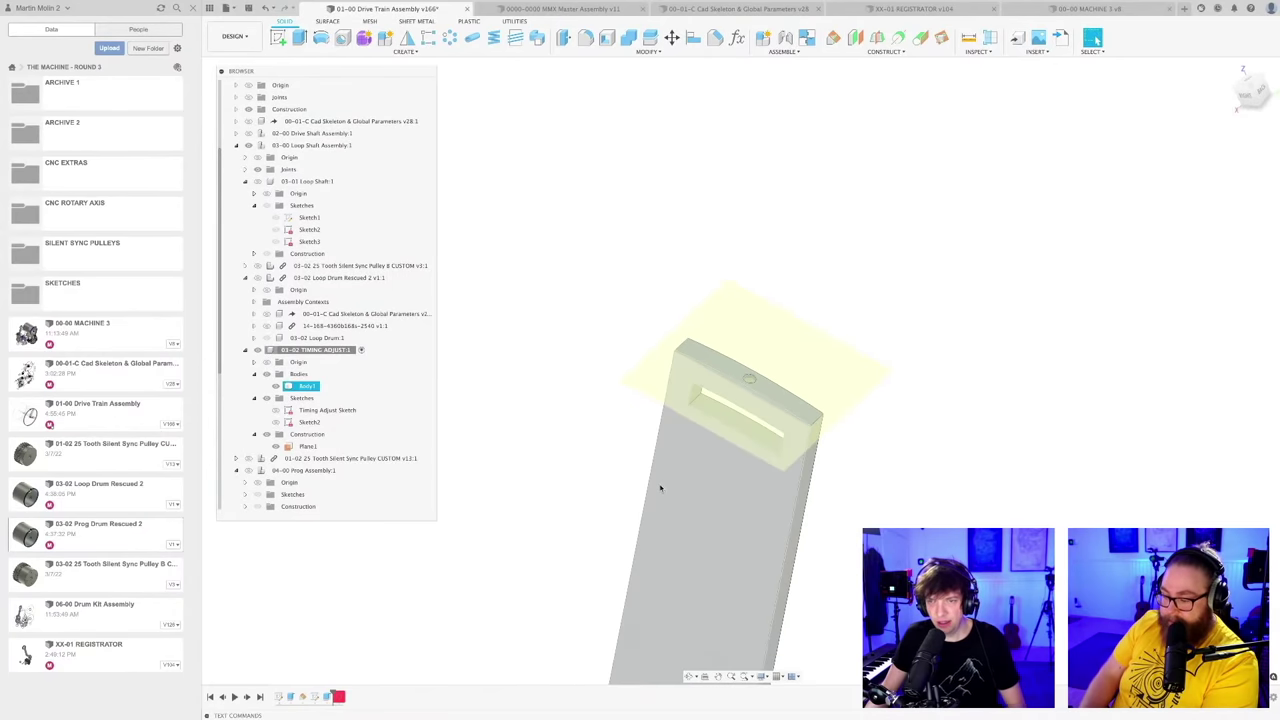
pyautogui.moveTo(679, 536); pyautogui.dragTo(654, 340, button='middle')
pyautogui.keyDown('shift'); pyautogui.moveTo(609, 390); pyautogui.dragTo(703, 417, button='middle'); pyautogui.keyUp('shift')
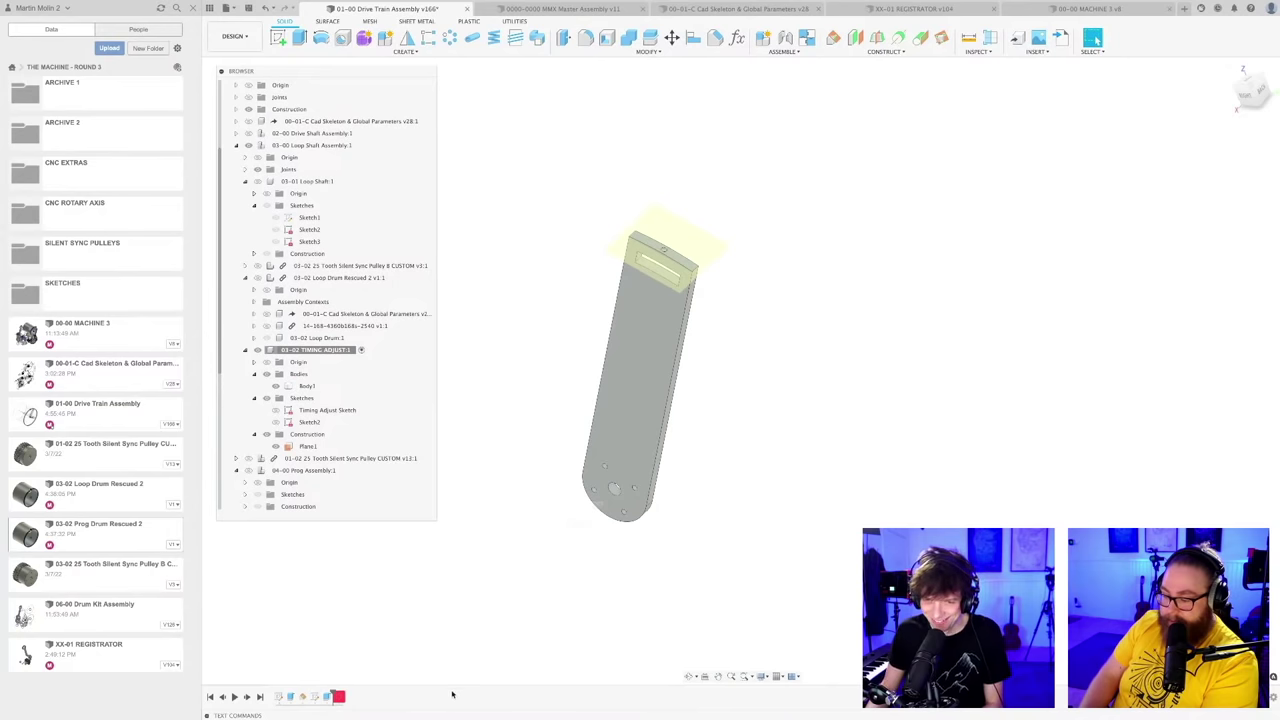
pyautogui.rightClick(337, 696)
pyautogui.click(368, 594)
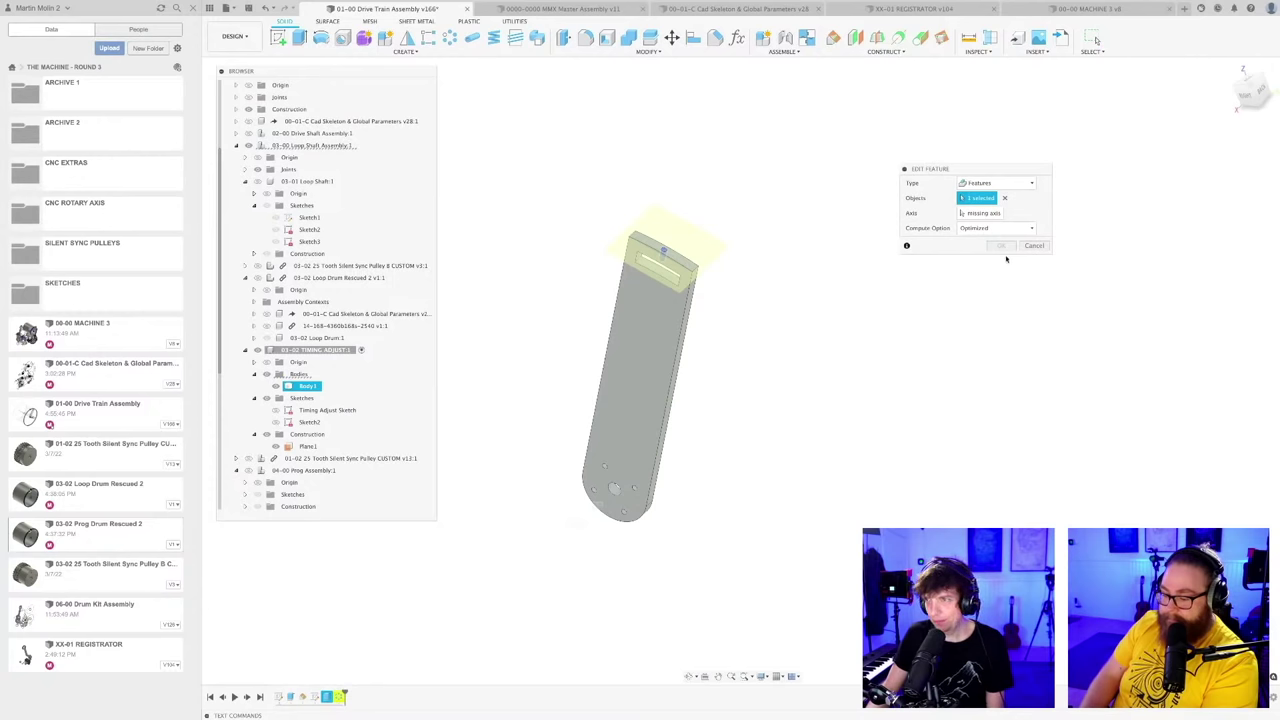
pyautogui.click(685, 263)
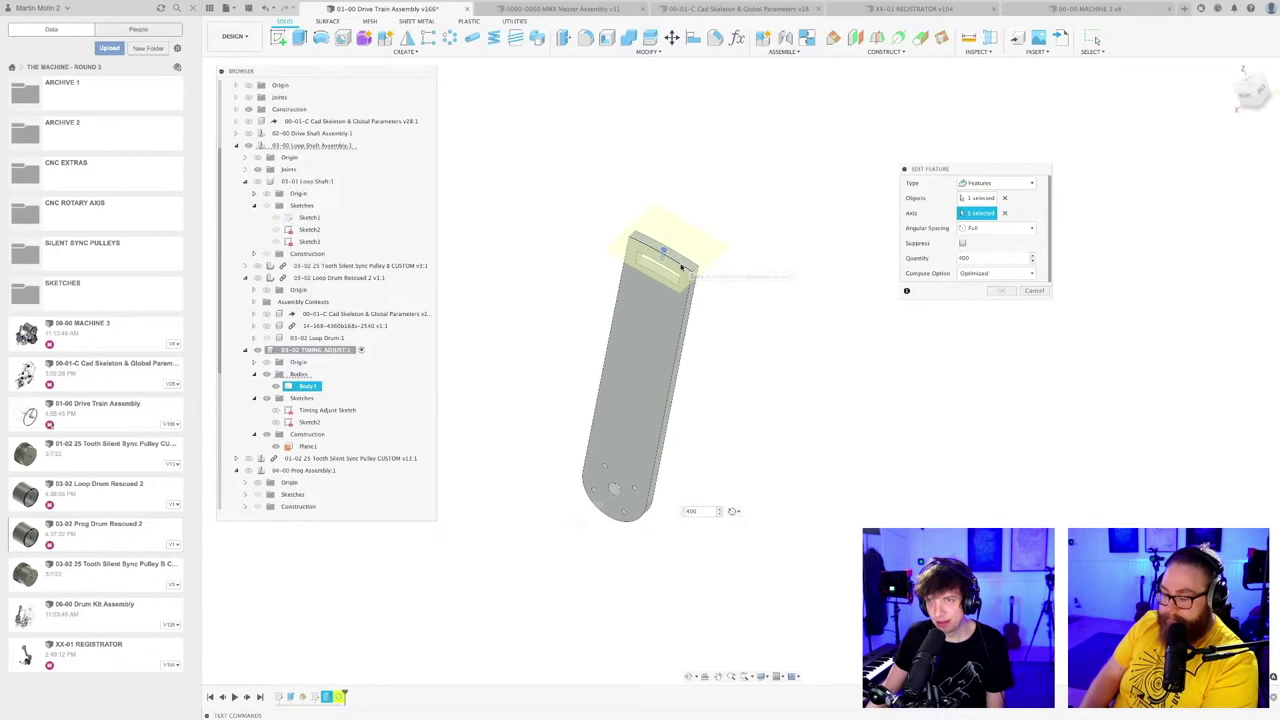
pyautogui.click(1000, 291)
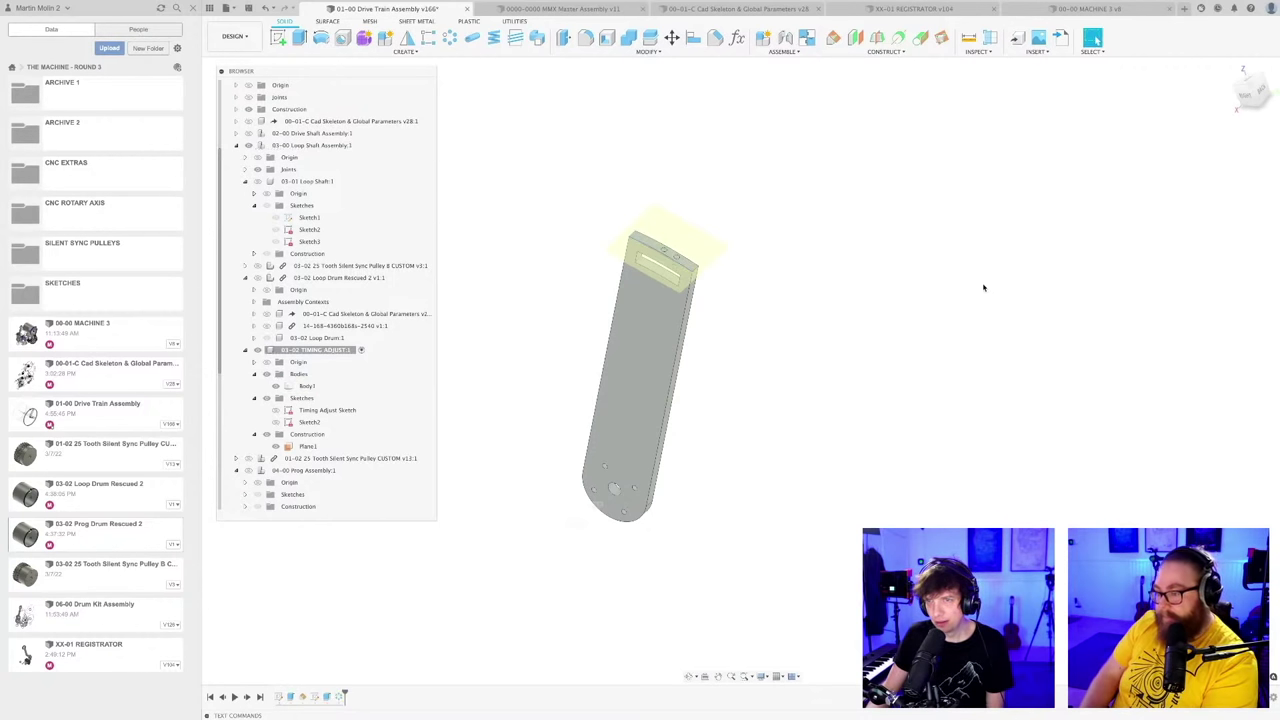
pyautogui.press('super+s')
pyautogui.press('Return')
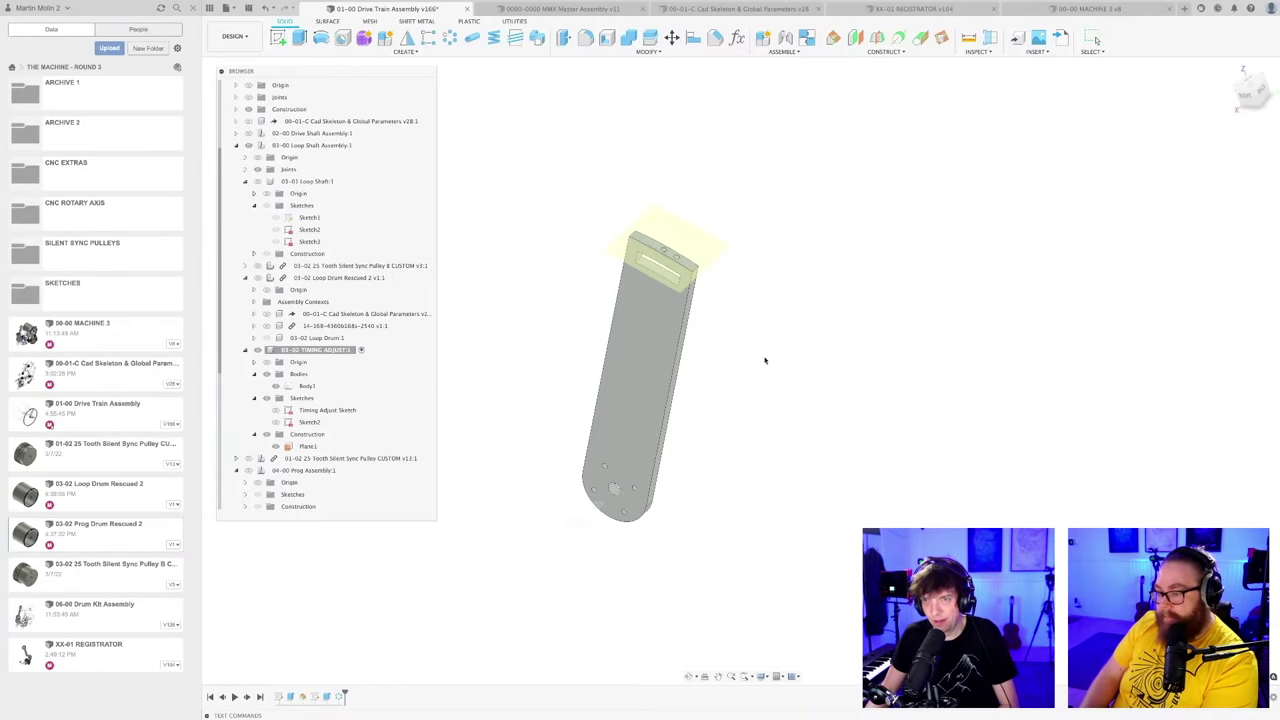
# Step: Show the 03-02 Loop Drum Rescued 2, activate the 03-00 Loop Shaft Assembly and show its 25 Tooth Silent Sync Pulley B
pyautogui.click(258, 278)
pyautogui.scroll(-3, 683, 383)
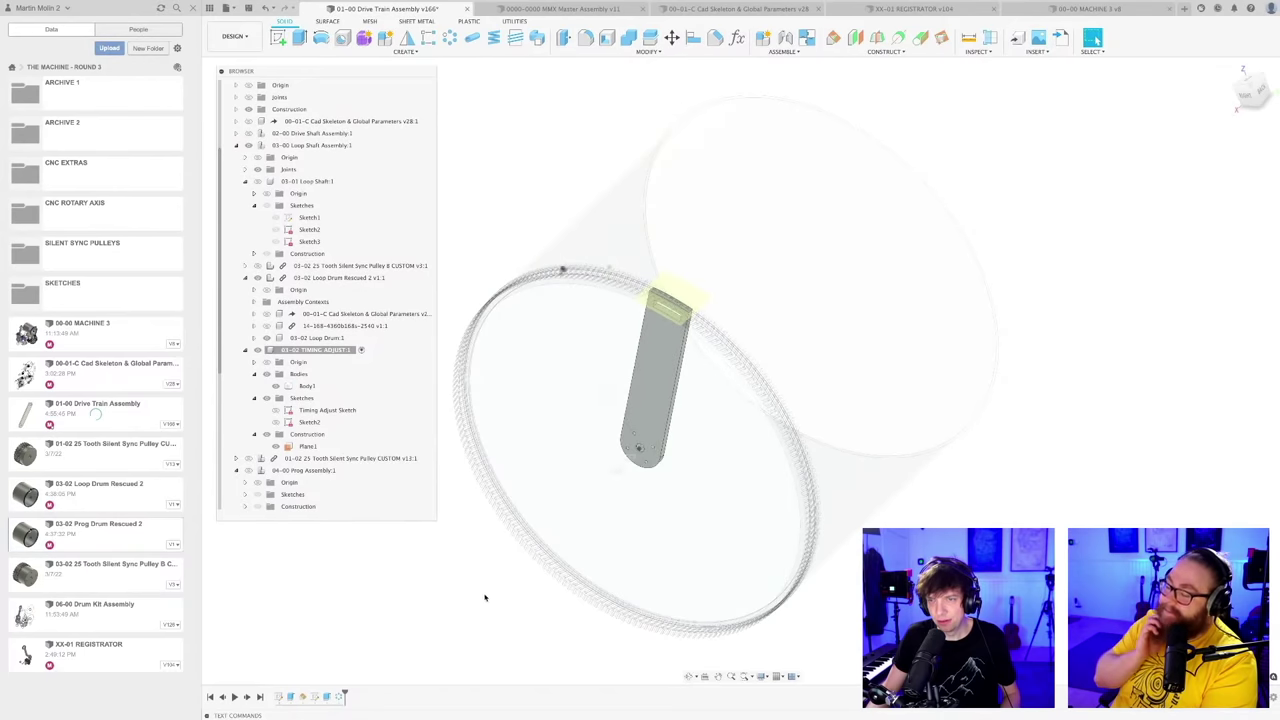
pyautogui.keyDown('shift'); pyautogui.moveTo(424, 545); pyautogui.dragTo(480, 557, button='middle'); pyautogui.keyUp('shift')
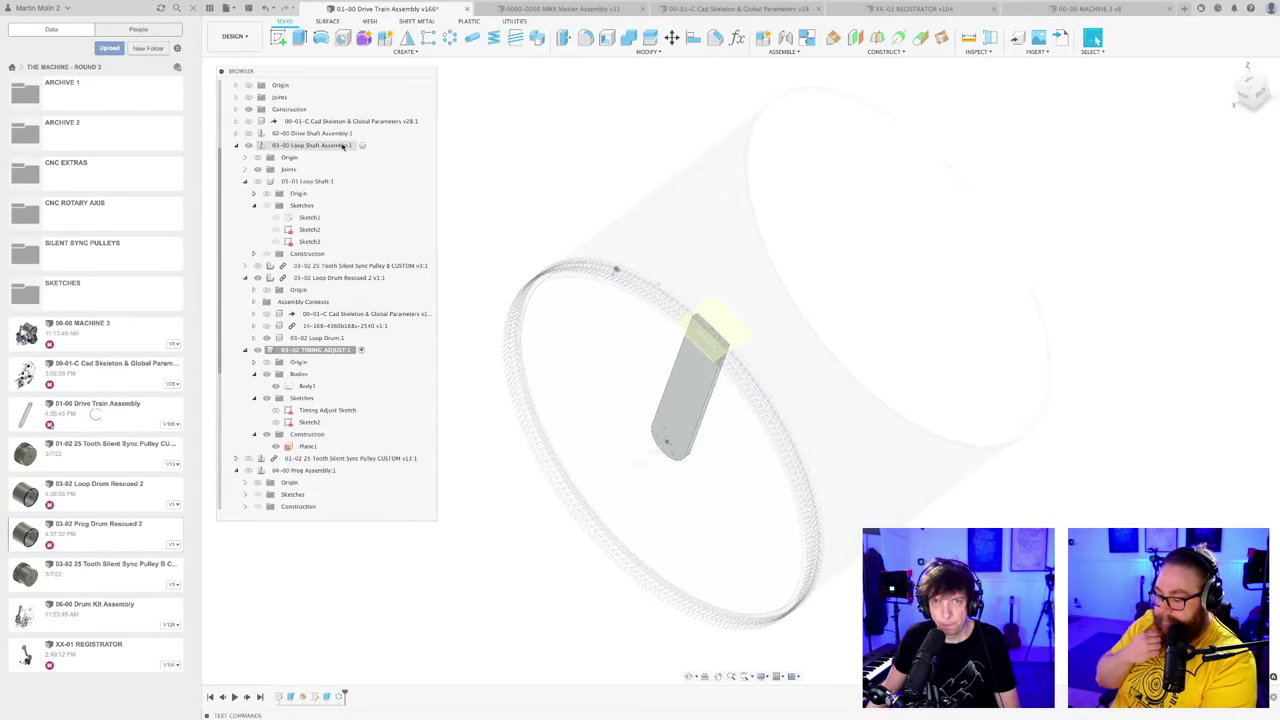
pyautogui.click(343, 146)
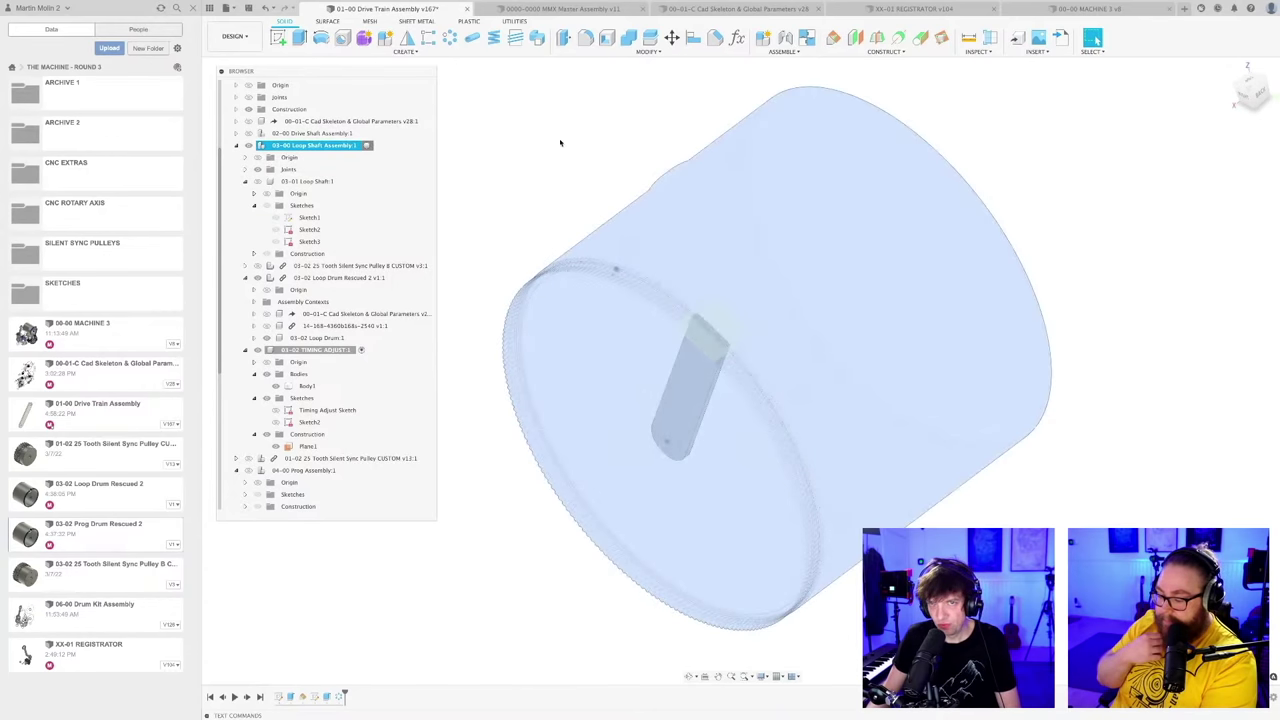
pyautogui.click(558, 143)
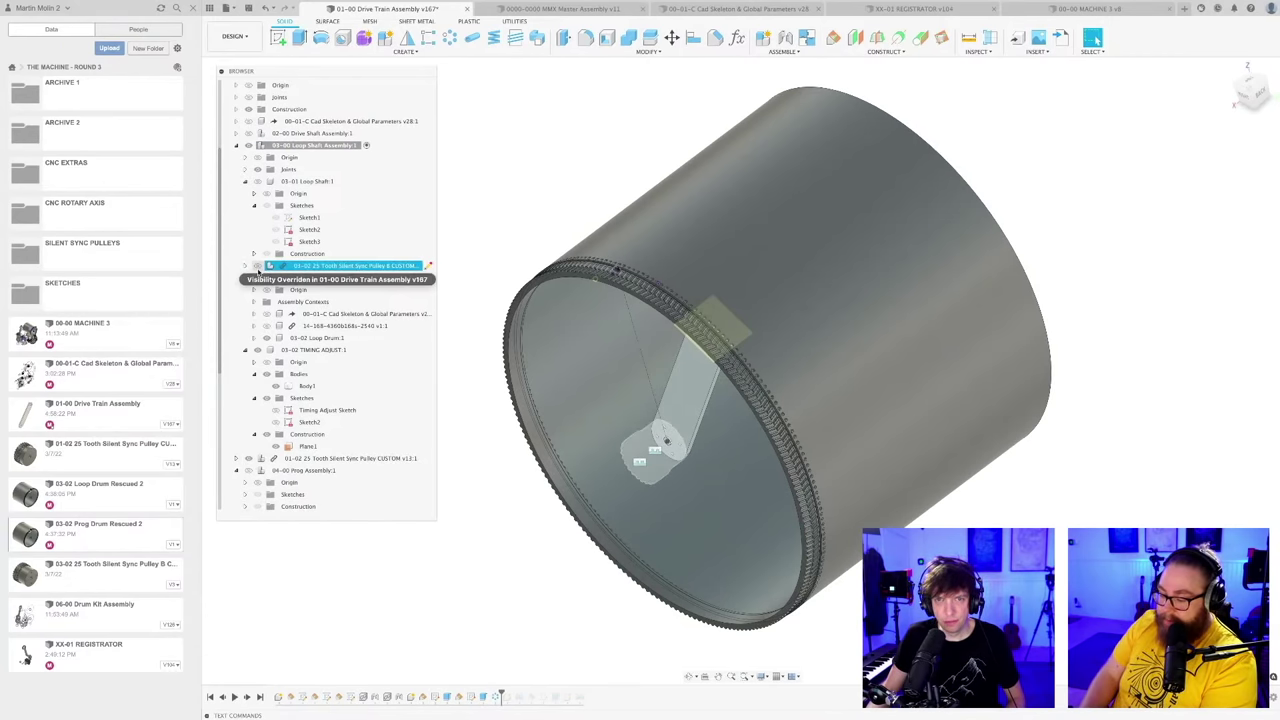
pyautogui.click(259, 266)
# Step: Examine how the TIMING ADJUST arm lines up with the pulley and how its hole matches the drum's rim holes
pyautogui.scroll(2, 652, 455)
pyautogui.keyDown('shift'); pyautogui.moveTo(652, 455); pyautogui.dragTo(797, 434, button='middle'); pyautogui.keyUp('shift')
pyautogui.click(694, 389)
pyautogui.scroll(4, 714, 478)
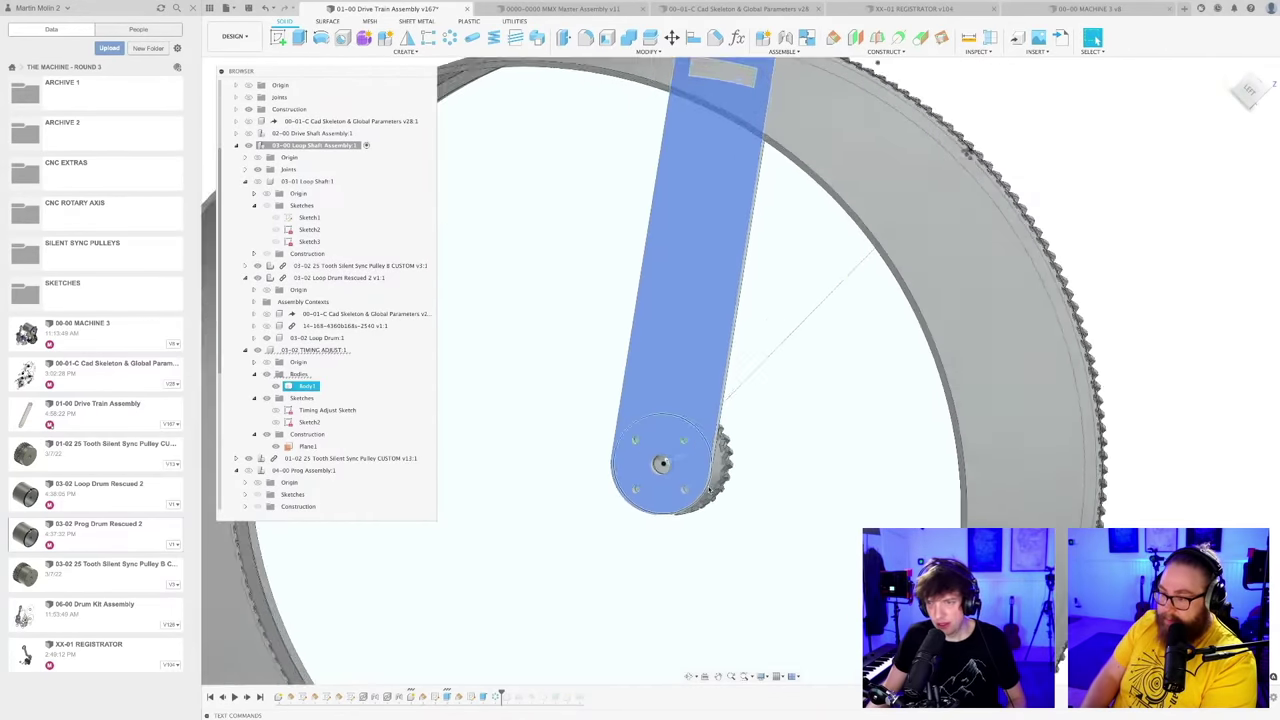
pyautogui.scroll(-5, 733, 467)
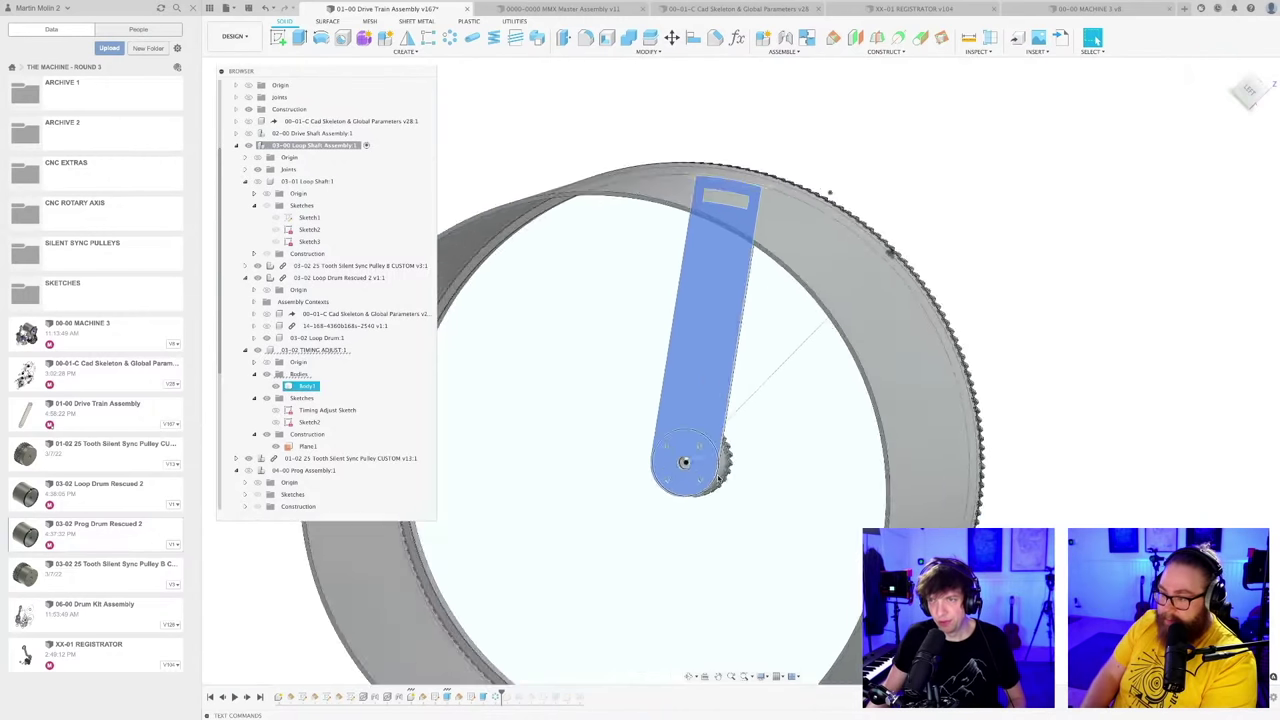
pyautogui.keyDown('shift'); pyautogui.moveTo(733, 467); pyautogui.dragTo(714, 420, button='middle'); pyautogui.keyUp('shift')
pyautogui.scroll(6, 714, 420)
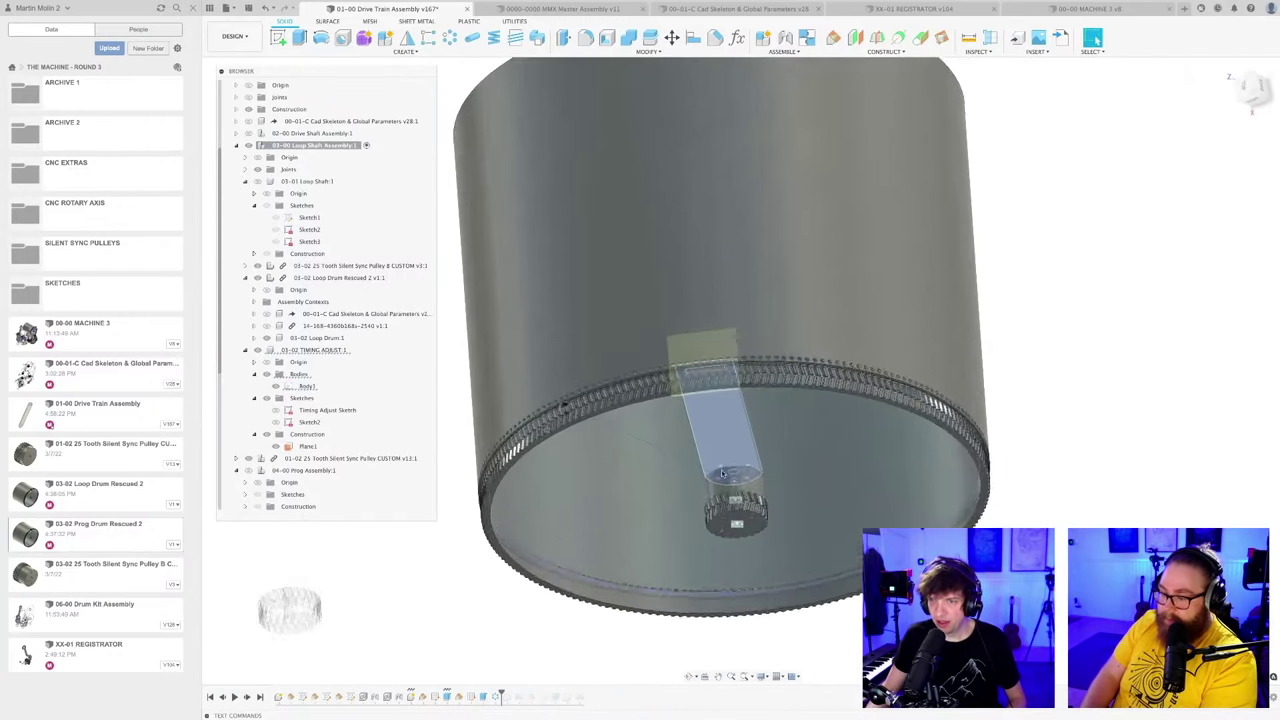
pyautogui.scroll(8, 707, 270)
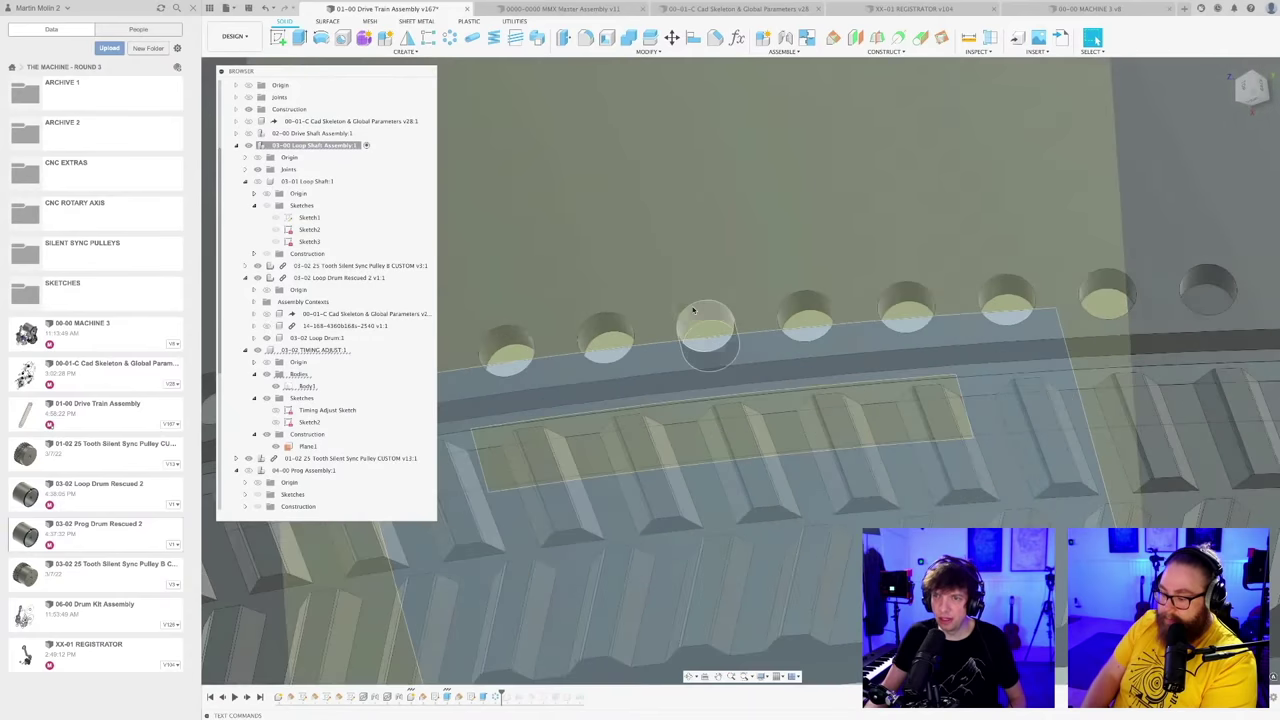
# Step: Save the drive train assembly with the repaired TIMING ADJUST hole pattern
pyautogui.scroll(-15, 701, 315)
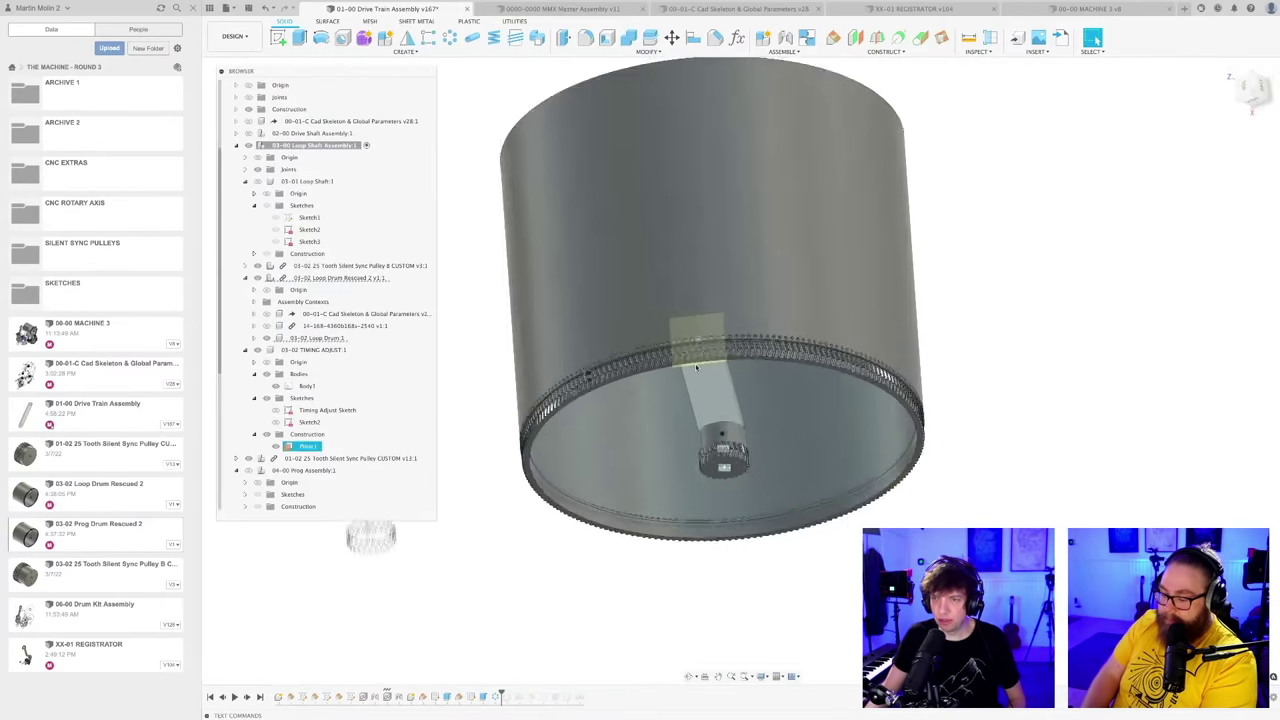
pyautogui.keyDown('shift'); pyautogui.moveTo(755, 498); pyautogui.dragTo(717, 566, button='middle'); pyautogui.keyUp('shift')
pyautogui.press('super+s')
pyautogui.press('Return')
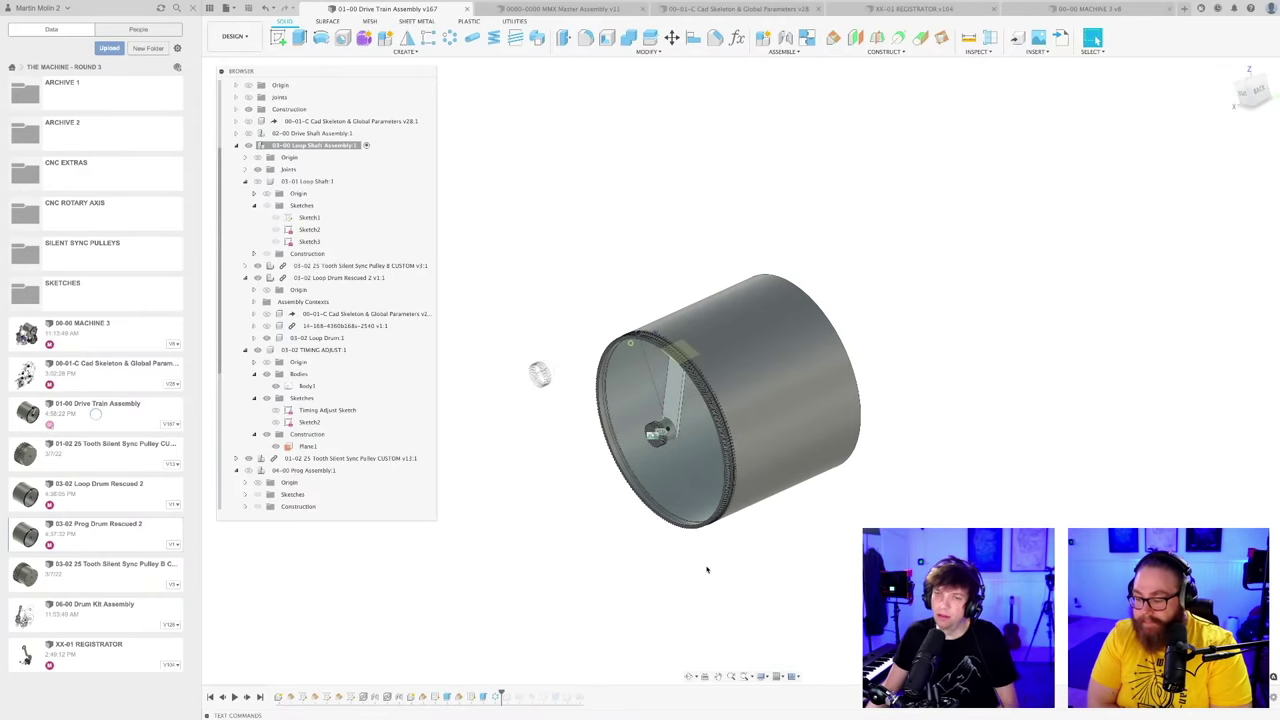
pyautogui.moveTo(686, 563)
pyautogui.keyDown('shift'); pyautogui.mouseDown(button='middle')
pyautogui.moveTo(734, 546)
pyautogui.moveTo(684, 564)
pyautogui.mouseUp(button='middle'); pyautogui.keyUp('shift')
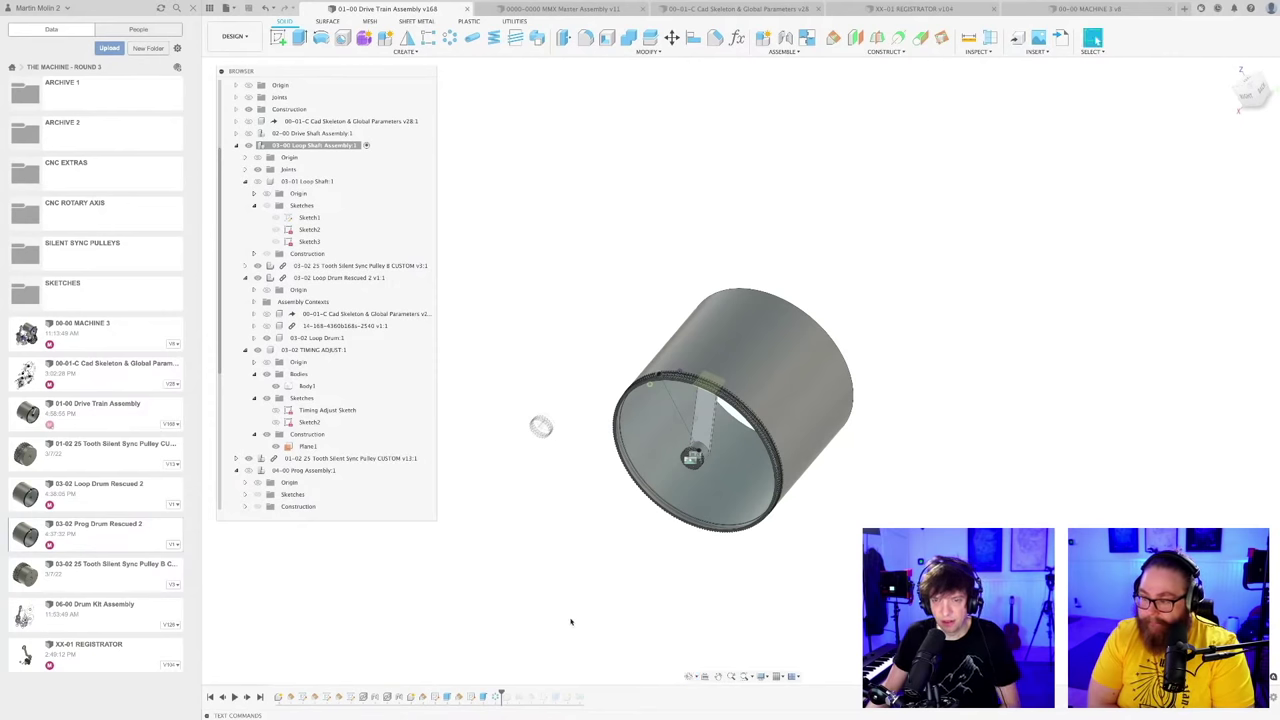
# Step: Roll the 03-00 Loop Shaft Assembly's timeline forward to its last feature
pyautogui.moveTo(501, 693); pyautogui.dragTo(584, 695)
pyautogui.scroll(-3, 678, 553)
pyautogui.keyDown('shift'); pyautogui.moveTo(675, 555); pyautogui.dragTo(694, 557, button='middle'); pyautogui.keyUp('shift')
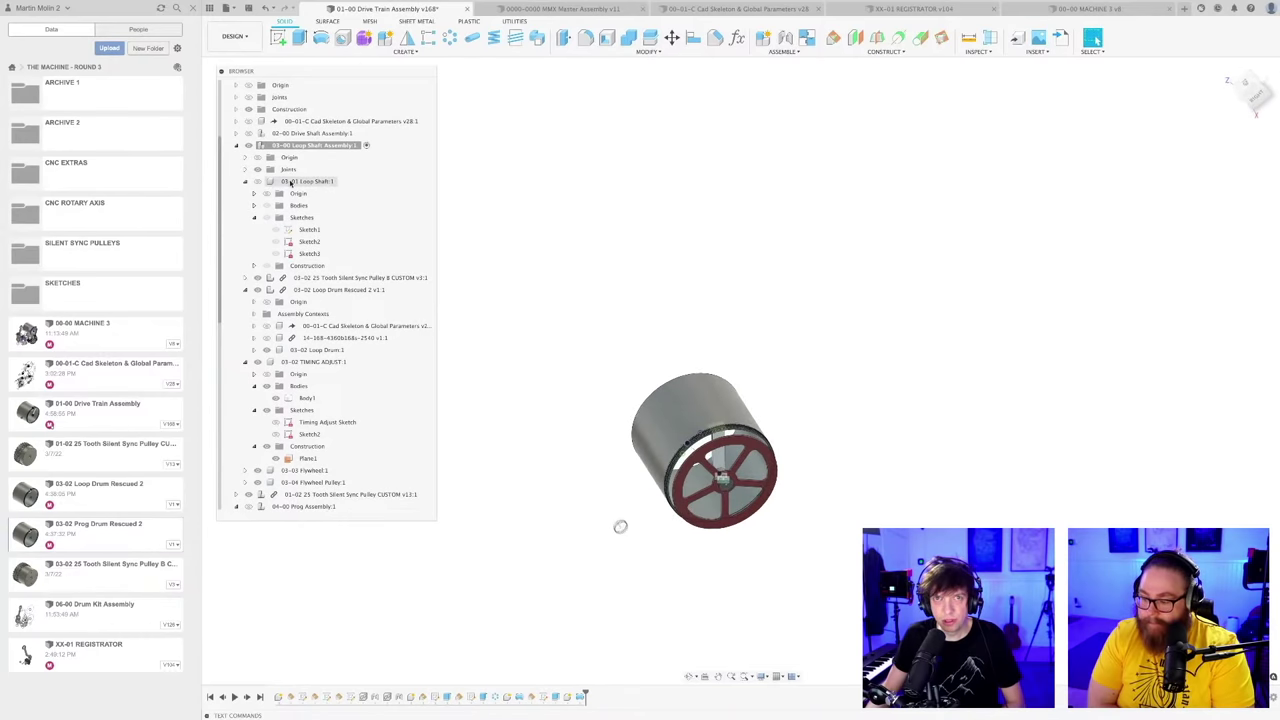
# Step: Activate the top-level 01-00 Drive Train Assembly and save it
pyautogui.scroll(1, 350, 140)
pyautogui.click(378, 86)
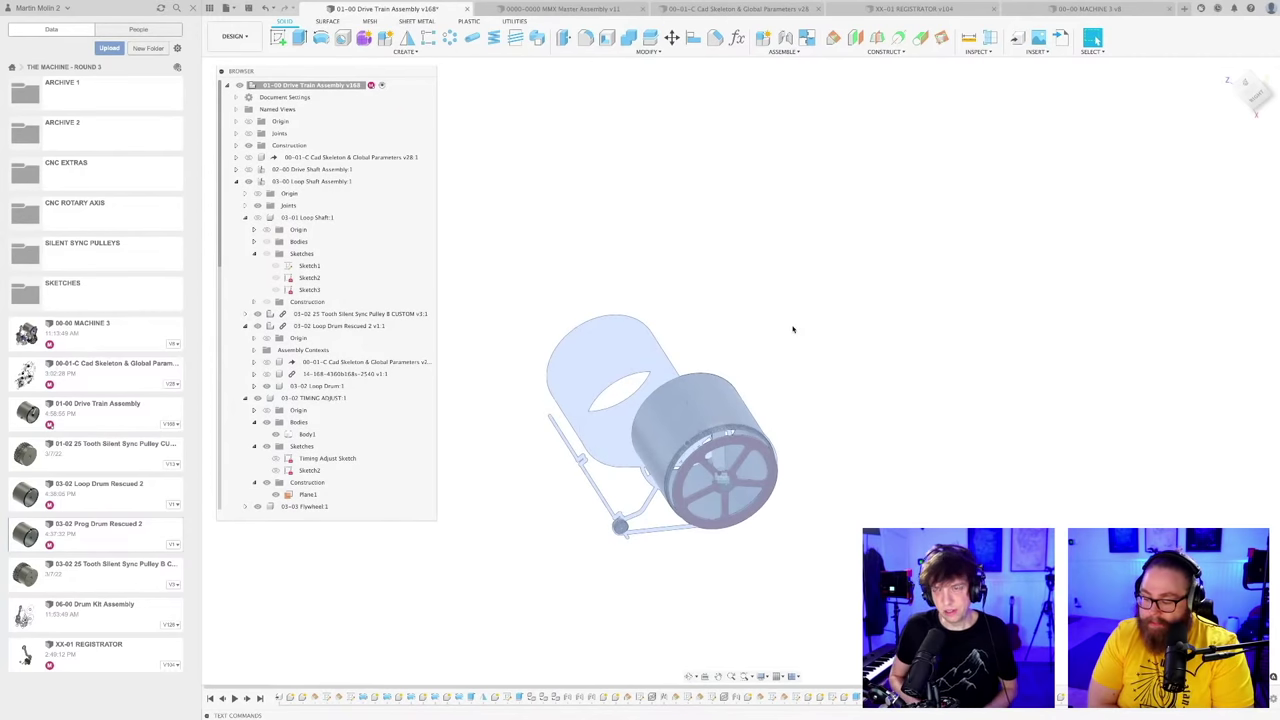
pyautogui.click(751, 337)
pyautogui.press('super+s')
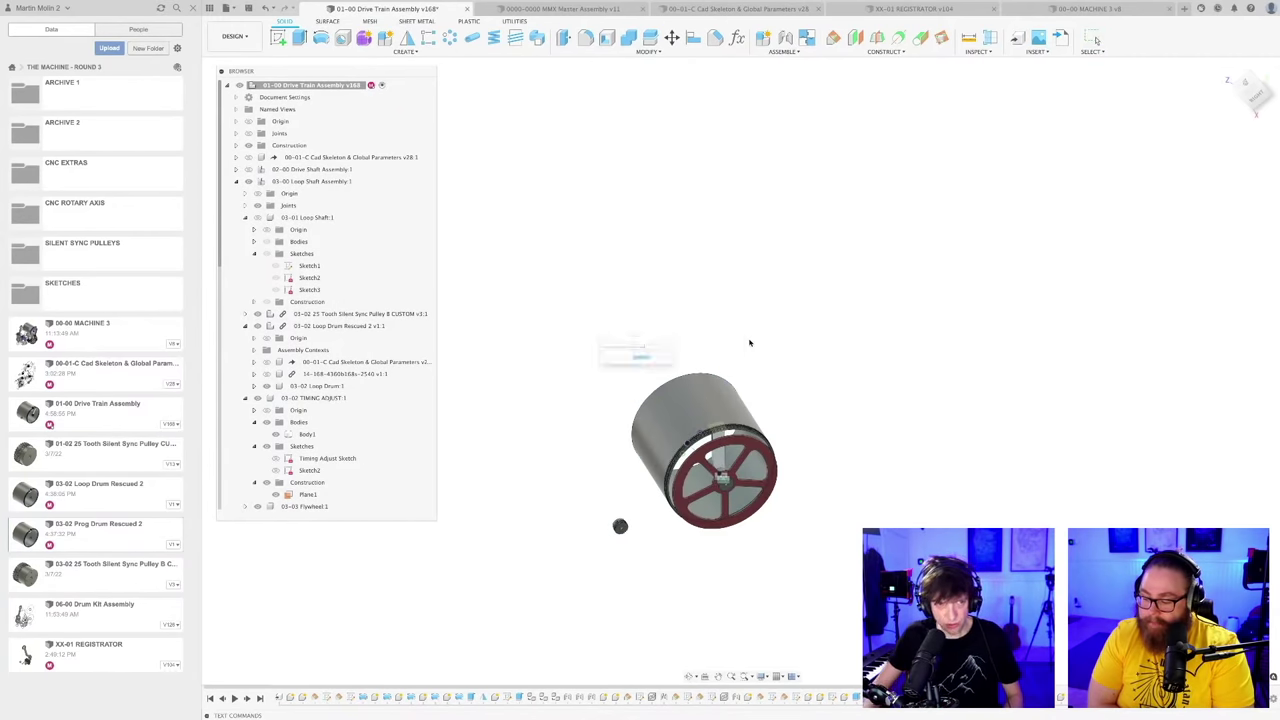
pyautogui.press('Return')
pyautogui.scroll(-2, 752, 342)
pyautogui.moveTo(752, 342)
pyautogui.keyDown('shift'); pyautogui.mouseDown(button='middle')
pyautogui.moveTo(766, 334)
pyautogui.moveTo(755, 330)
pyautogui.mouseUp(button='middle'); pyautogui.keyUp('shift')
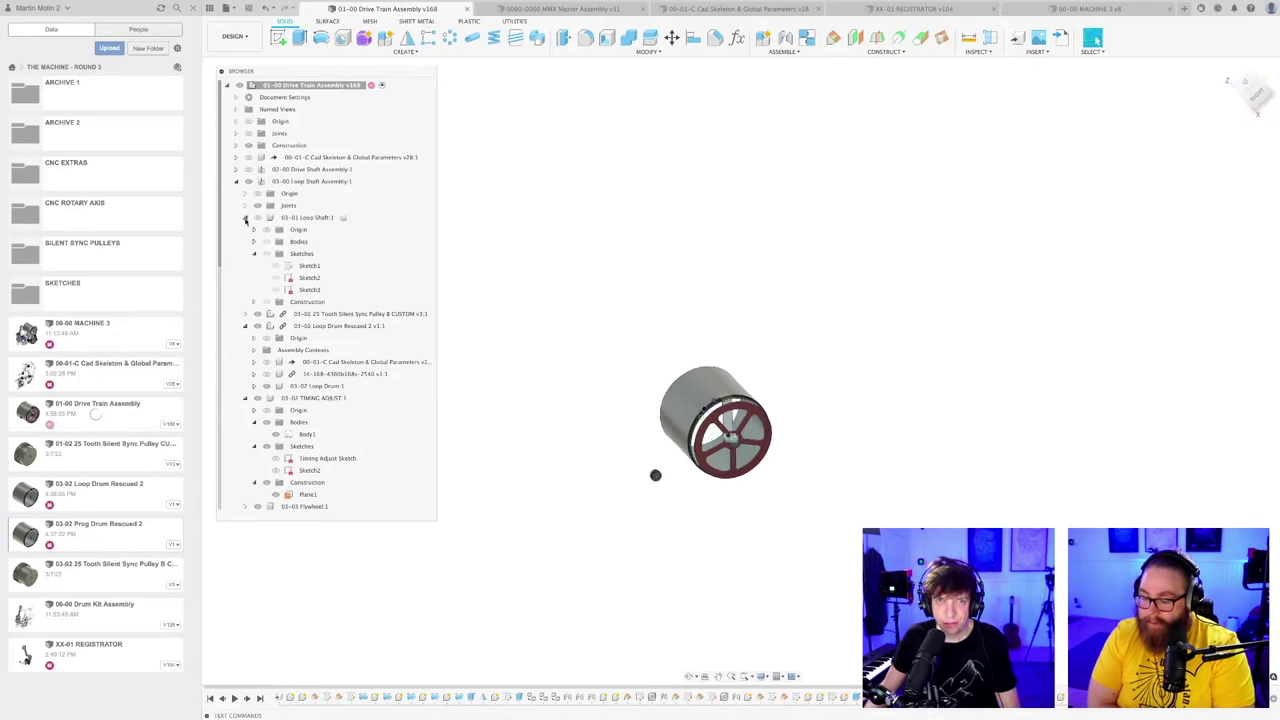
# Step: Collapse the component tree and show the Drive Shaft, Cad Skeleton, Prog and Timing Belts assemblies
pyautogui.click(245, 219)
pyautogui.click(236, 180)
pyautogui.click(248, 170)
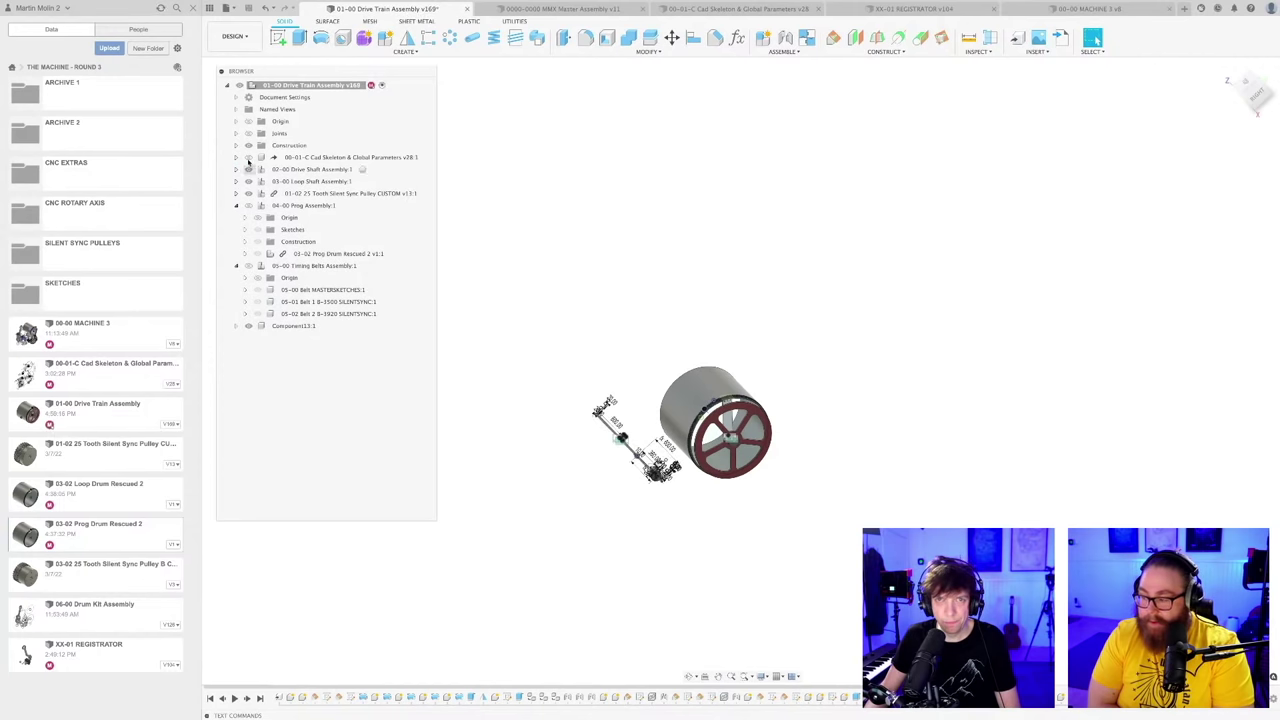
pyautogui.click(248, 157)
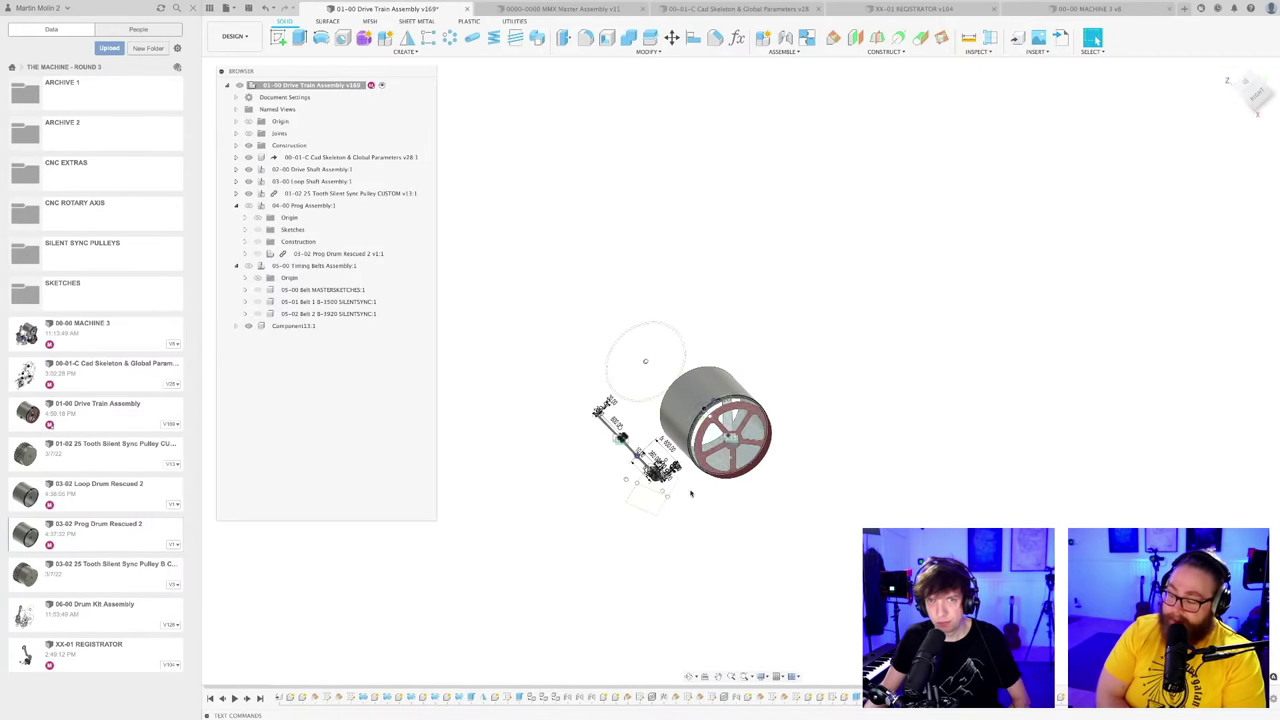
pyautogui.click(247, 206)
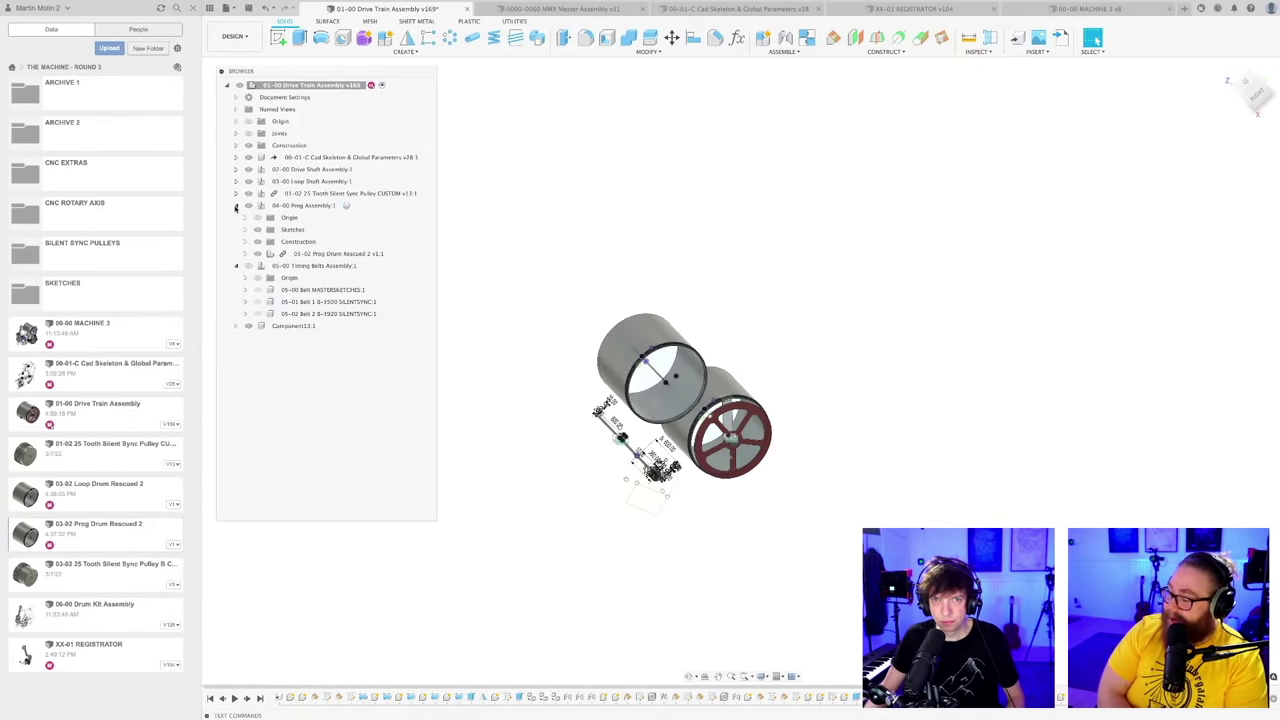
pyautogui.click(236, 206)
pyautogui.click(236, 218)
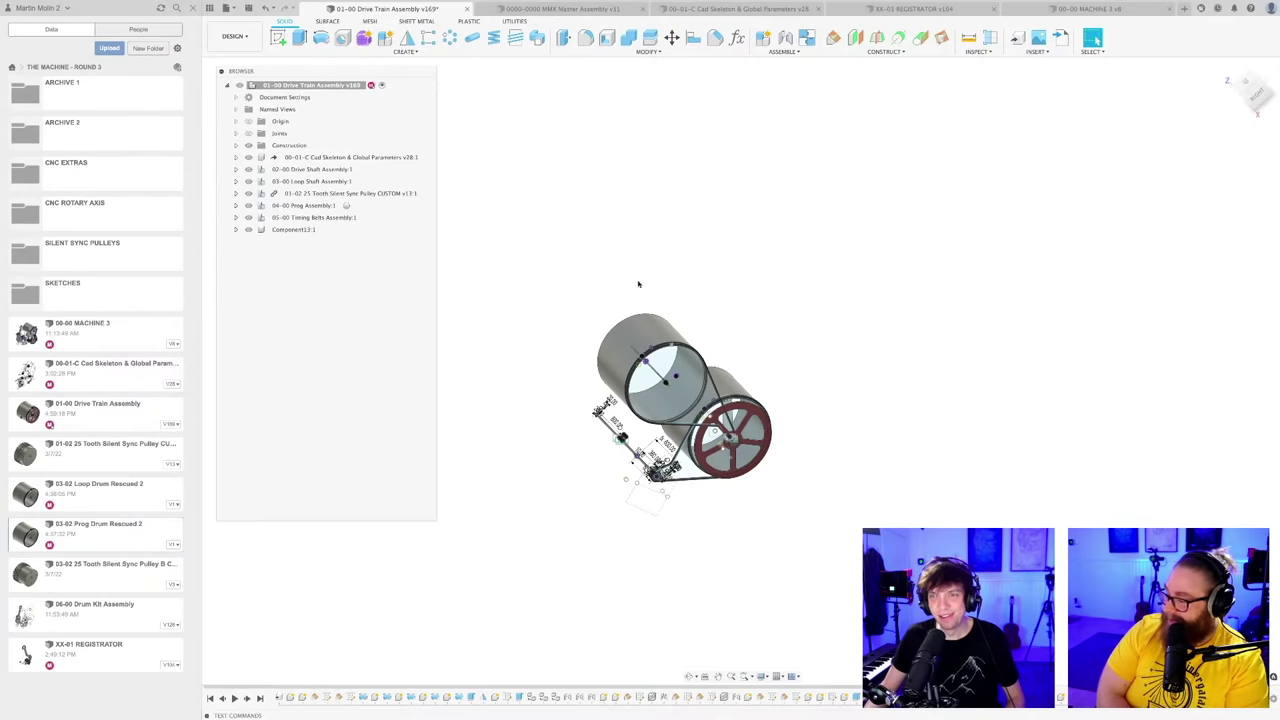
# Step: Save the drive train assembly with all of its subassemblies shown
pyautogui.keyDown('shift'); pyautogui.moveTo(697, 372); pyautogui.dragTo(752, 472, button='middle'); pyautogui.keyUp('shift')
pyautogui.hotkey('ctrl', 's')
pyautogui.press('Return')
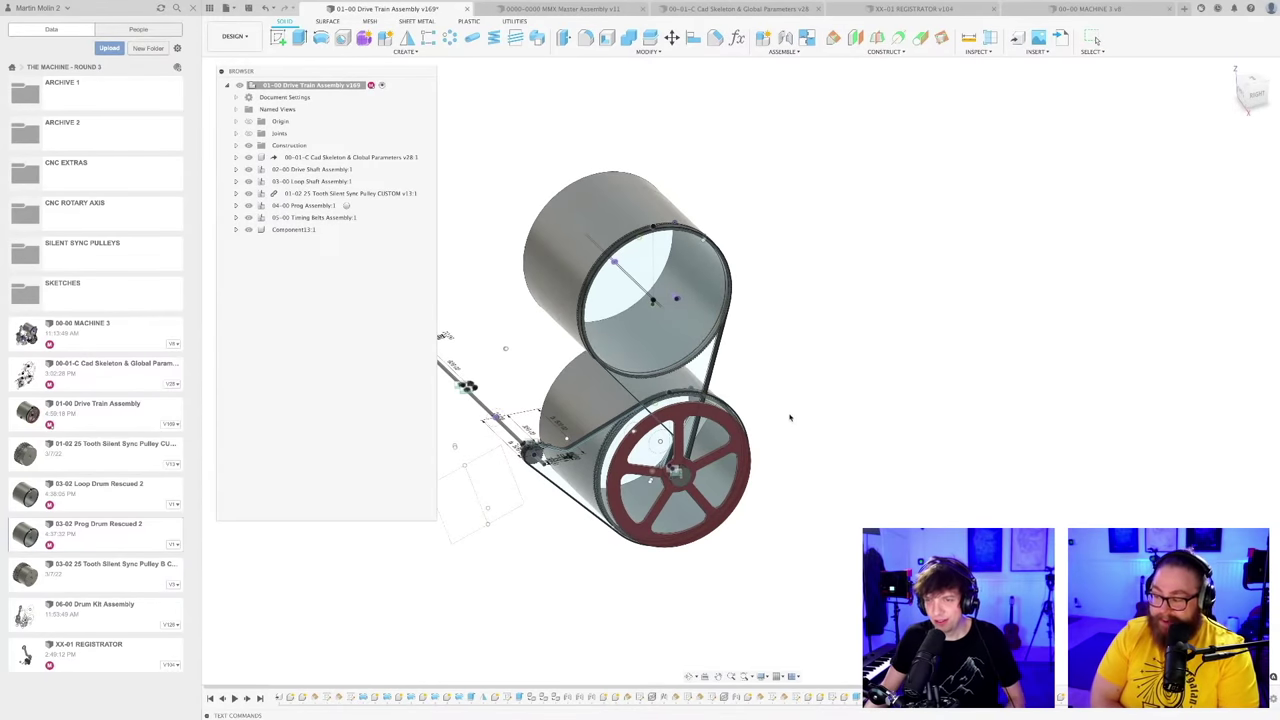
pyautogui.keyDown('shift'); pyautogui.moveTo(789, 417); pyautogui.dragTo(866, 524, button='middle'); pyautogui.keyUp('shift')
pyautogui.scroll(-4, 797, 531)
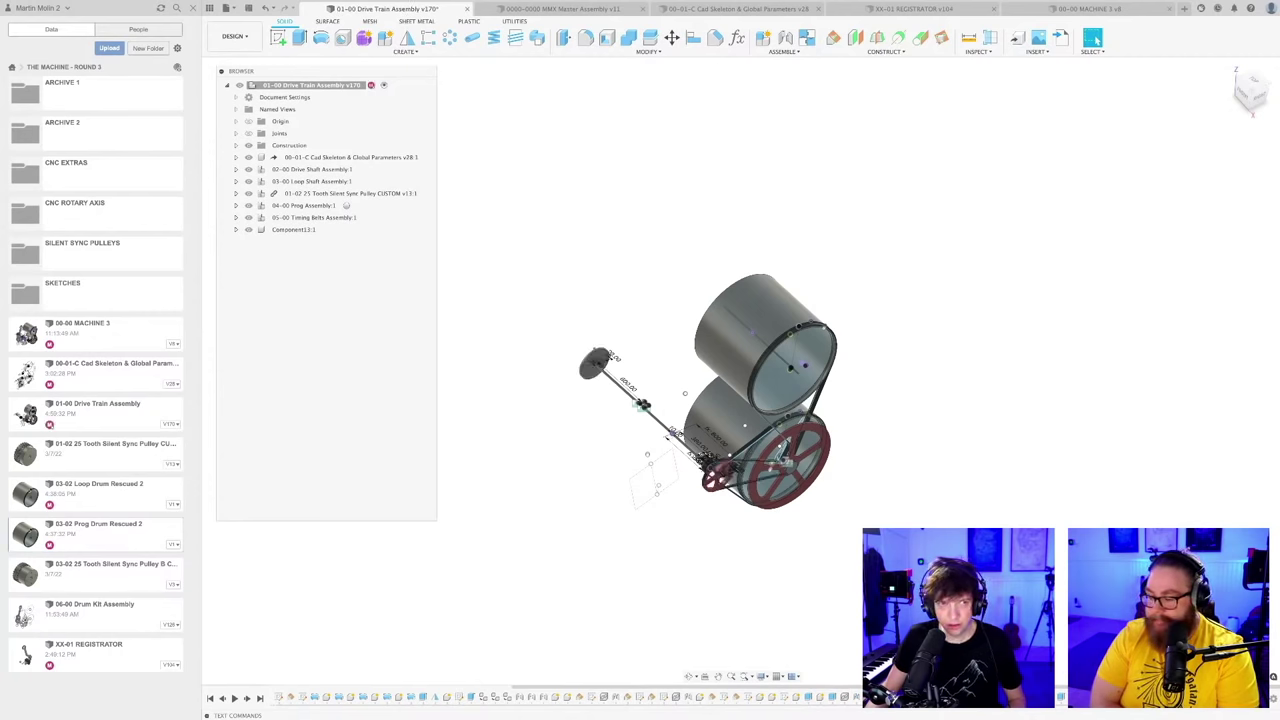
pyautogui.scroll(-2, 905, 575)
pyautogui.moveTo(1010, 643); pyautogui.dragTo(888, 524, button='middle')
pyautogui.scroll(2, 870, 500)
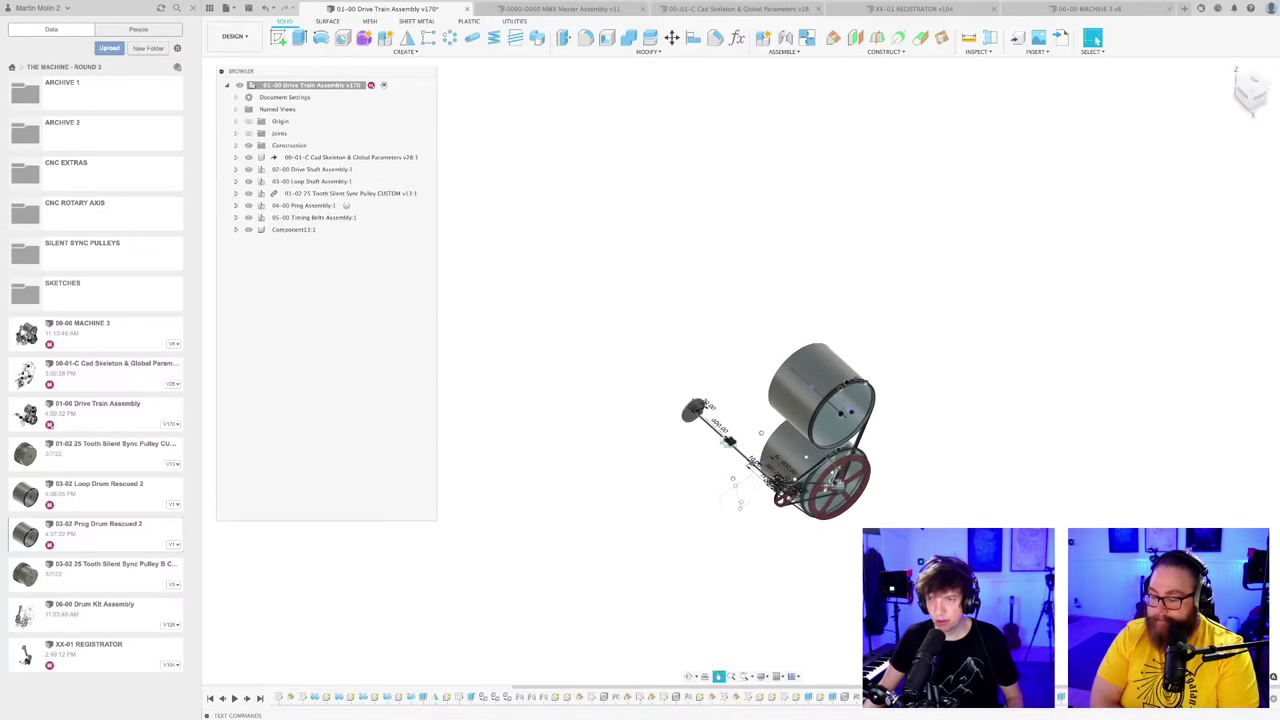
pyautogui.press('super+s')
pyautogui.press('Return')
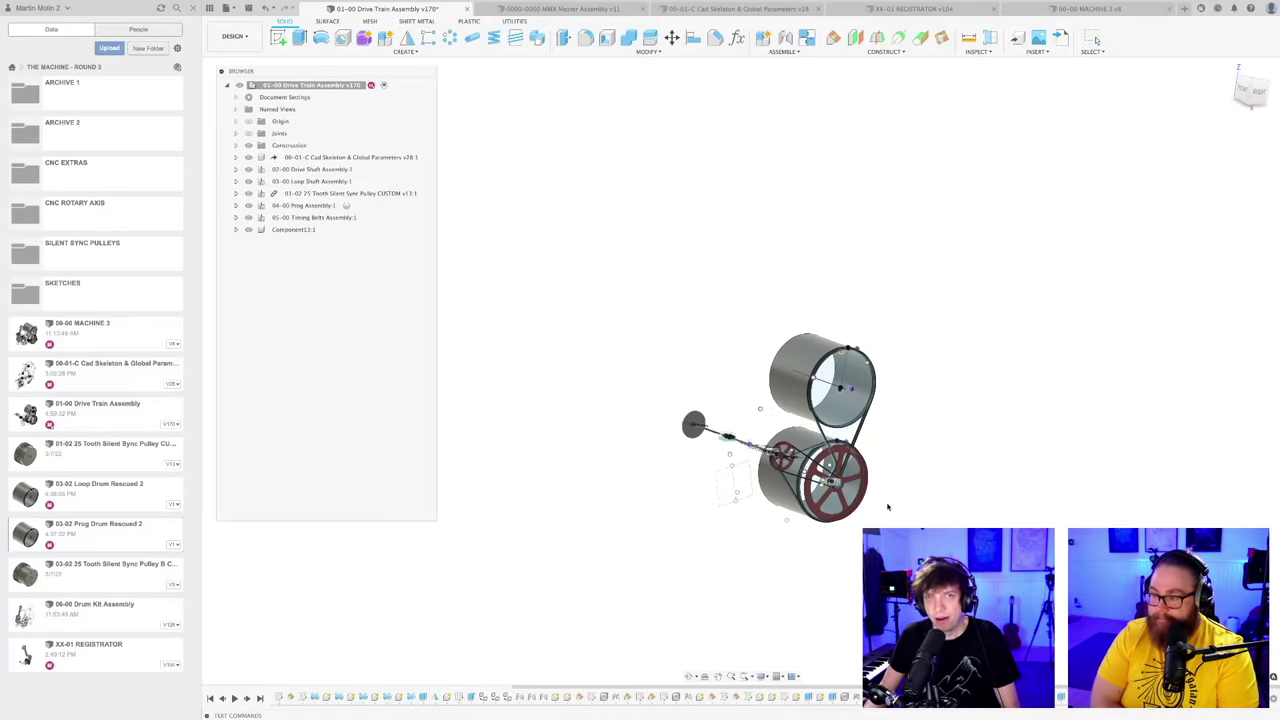
# Step: Examine the row of holes around the prog drum's rim
pyautogui.scroll(3, 889, 506)
pyautogui.moveTo(888, 507)
pyautogui.keyDown('shift'); pyautogui.mouseDown(button='middle')
pyautogui.moveTo(894, 520)
pyautogui.moveTo(908, 479)
pyautogui.moveTo(901, 504)
pyautogui.mouseUp(button='middle'); pyautogui.keyUp('shift')
pyautogui.keyDown('shift'); pyautogui.moveTo(899, 370); pyautogui.dragTo(874, 437, button='middle'); pyautogui.keyUp('shift')
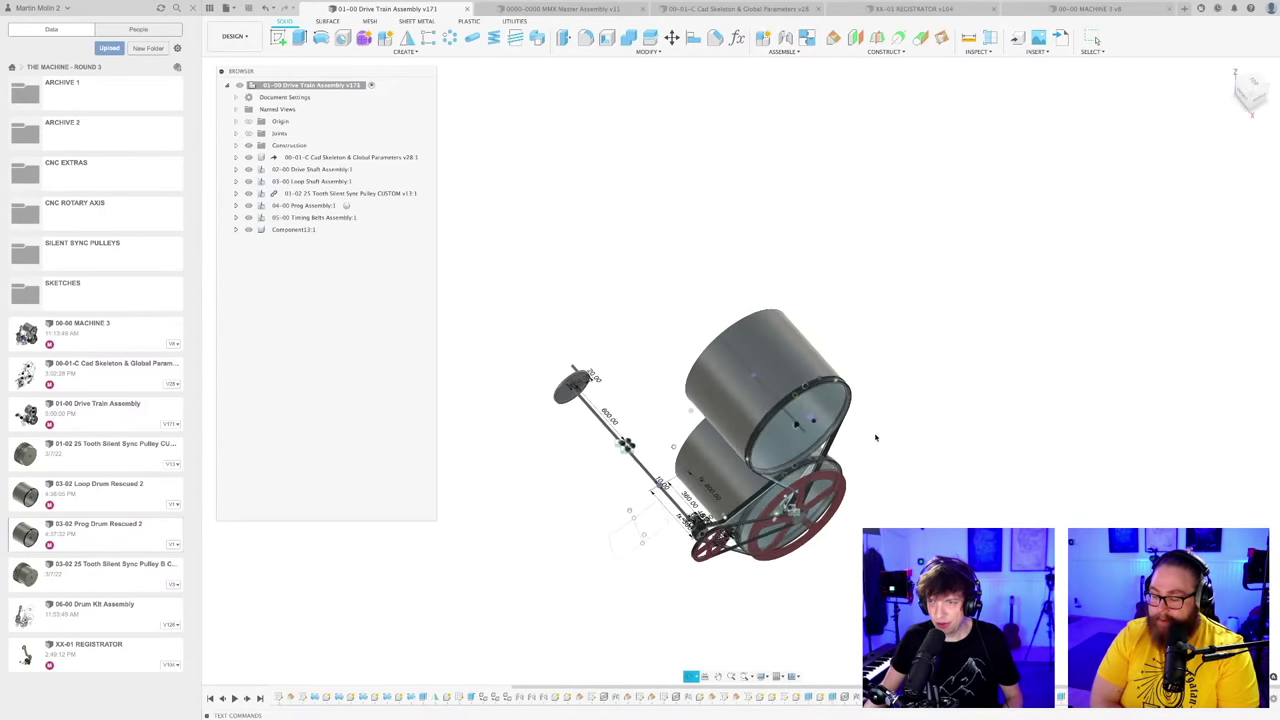
pyautogui.scroll(6, 800, 410)
pyautogui.scroll(-1, 783, 400)
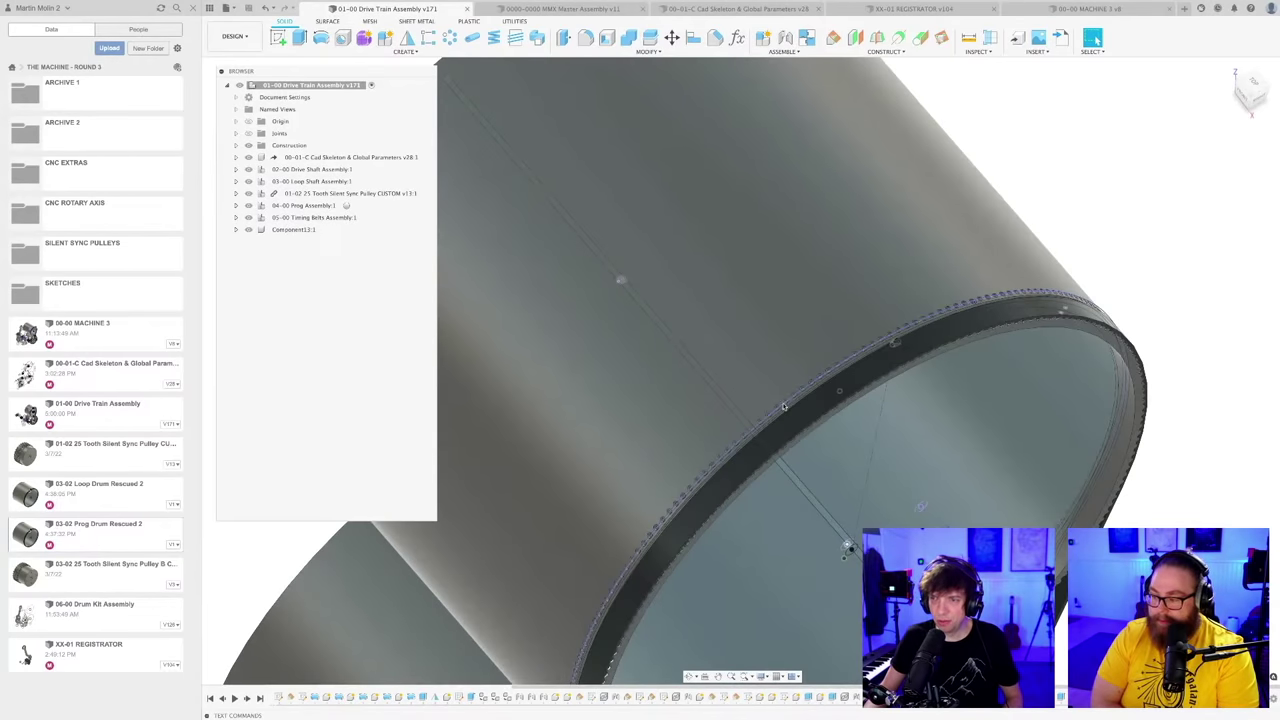
pyautogui.scroll(-5, 785, 408)
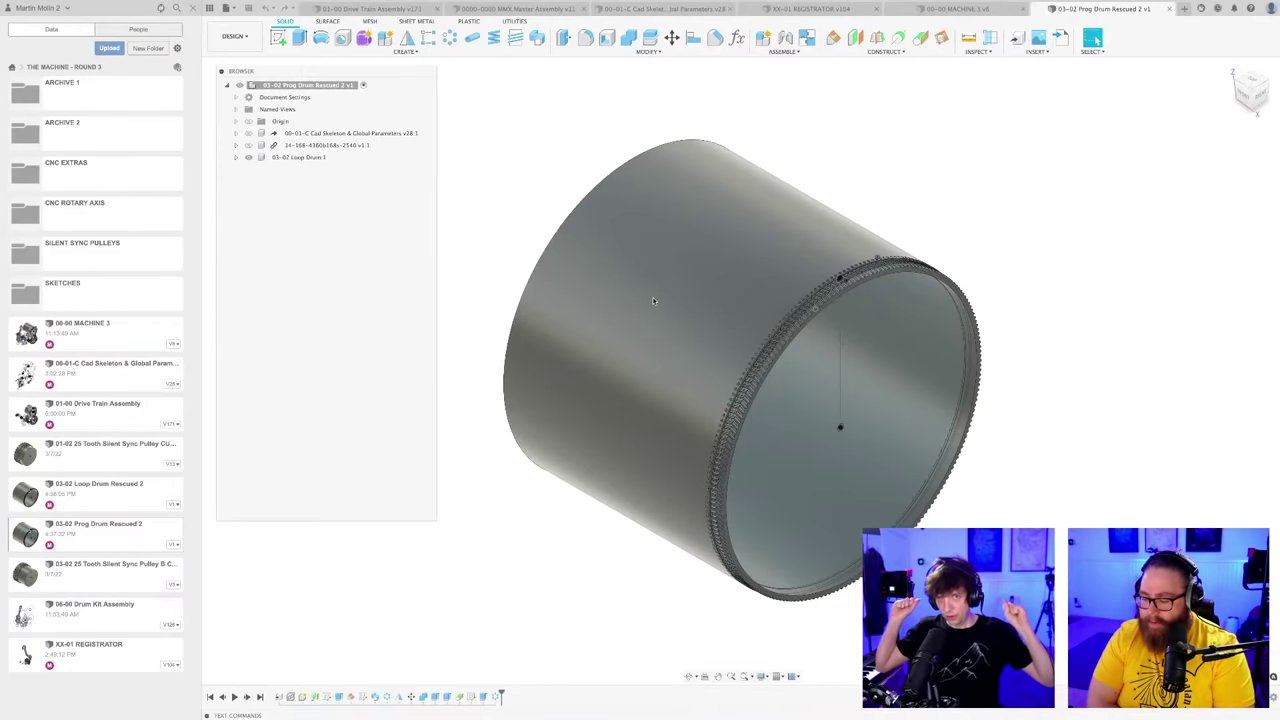
# Step: In 03-02 Prog Drum Rescued 2, roll the timeline back before Plane3 and delete all rim hole features from there on
pyautogui.scroll(-2, 526, 478)
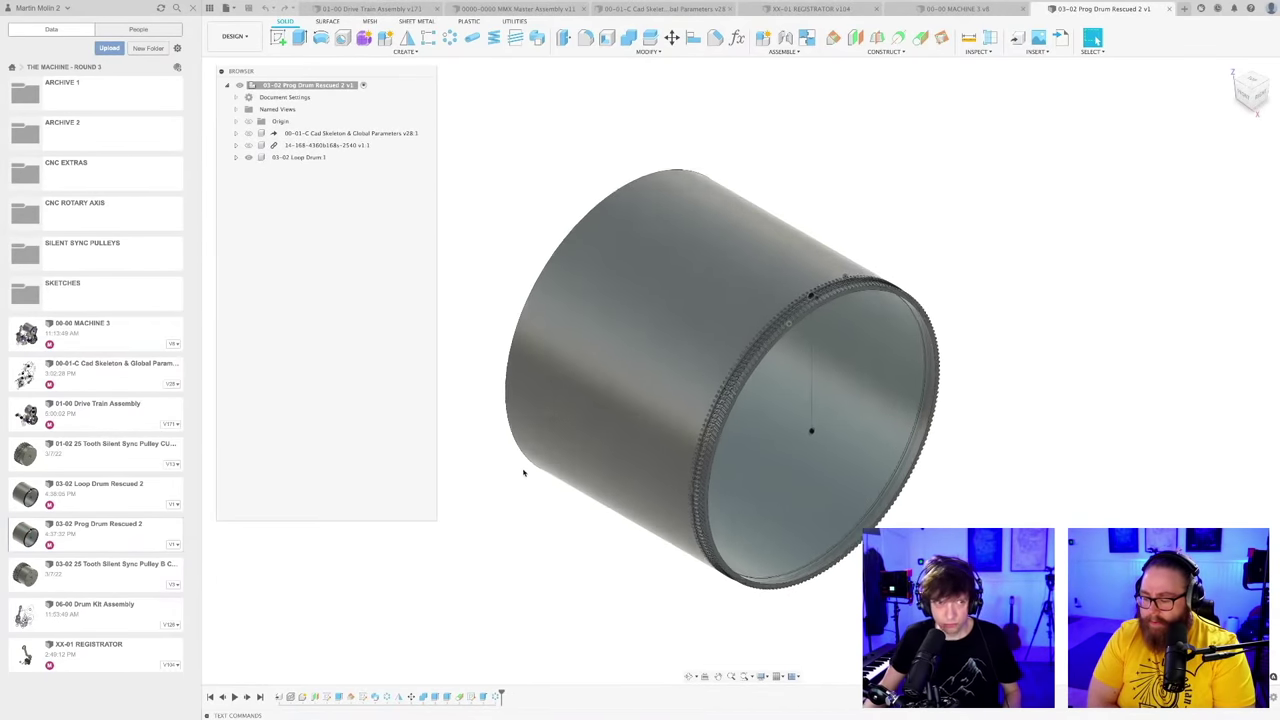
pyautogui.moveTo(531, 491)
pyautogui.keyDown('shift'); pyautogui.mouseDown(button='middle')
pyautogui.moveTo(541, 511)
pyautogui.moveTo(524, 507)
pyautogui.mouseUp(button='middle'); pyautogui.keyUp('shift')
pyautogui.moveTo(500, 693); pyautogui.dragTo(453, 697)
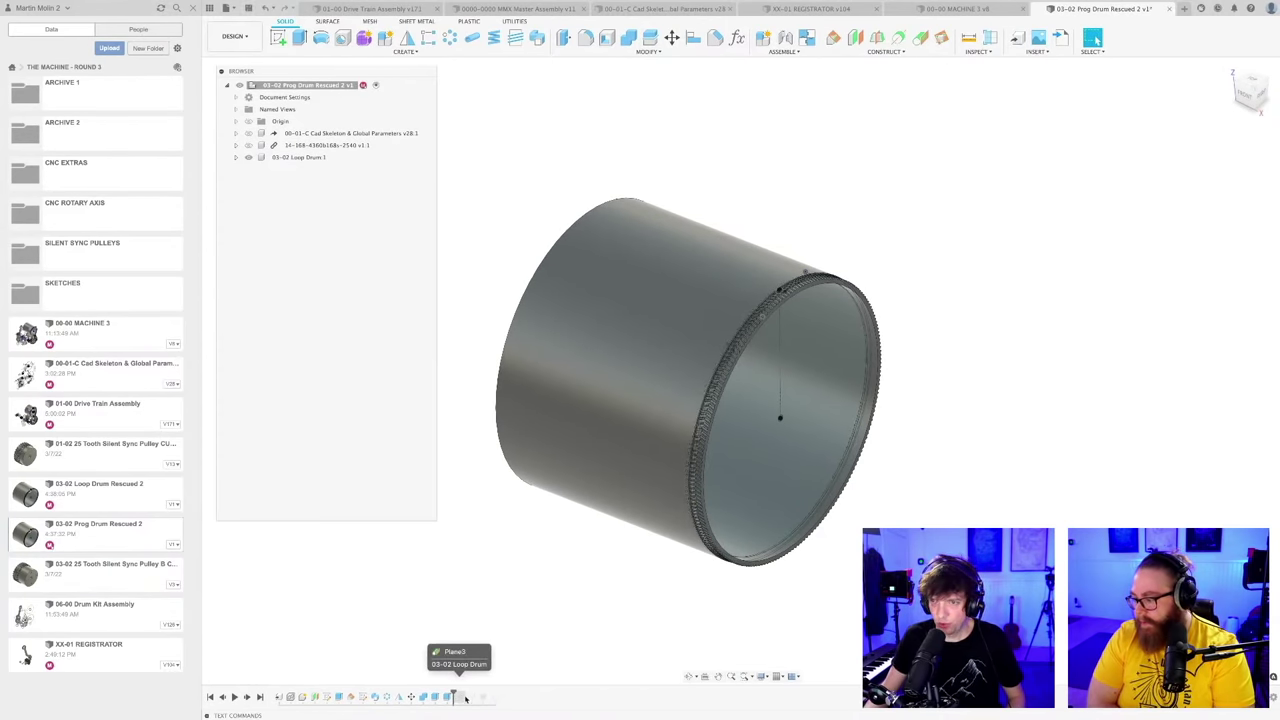
pyautogui.click(493, 700)
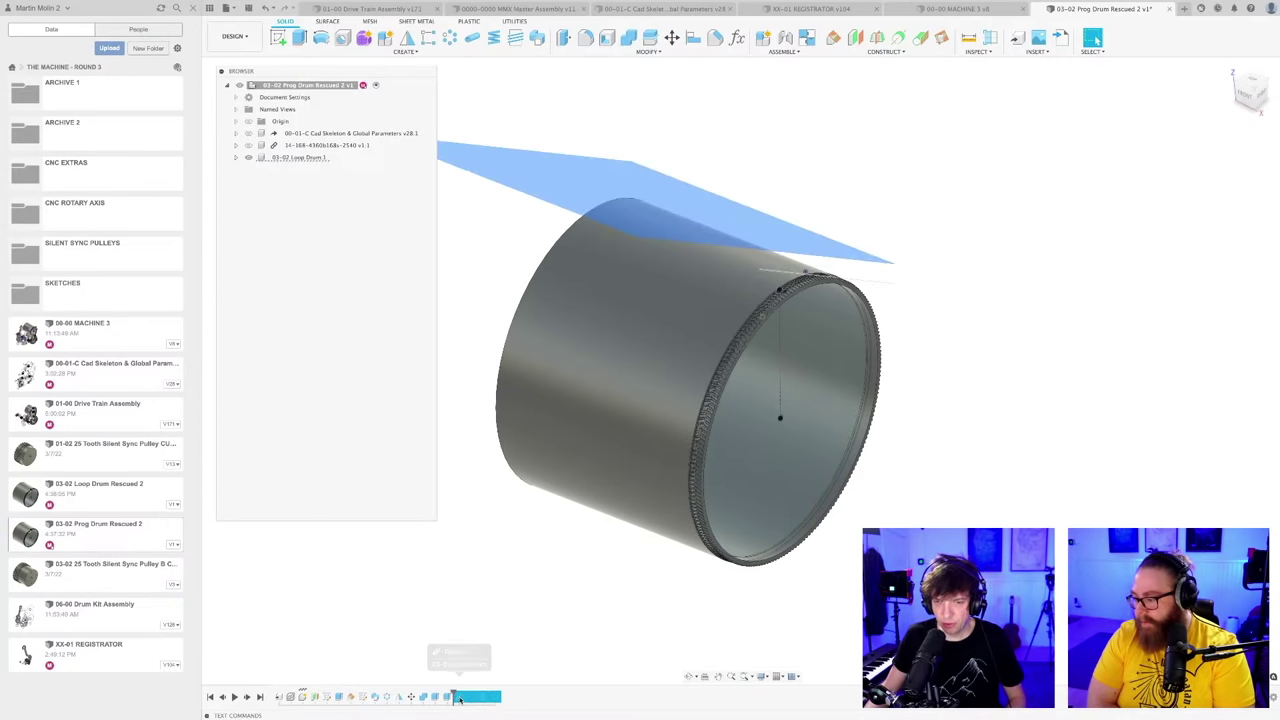
pyautogui.rightClick(468, 697)
pyautogui.click(478, 663)
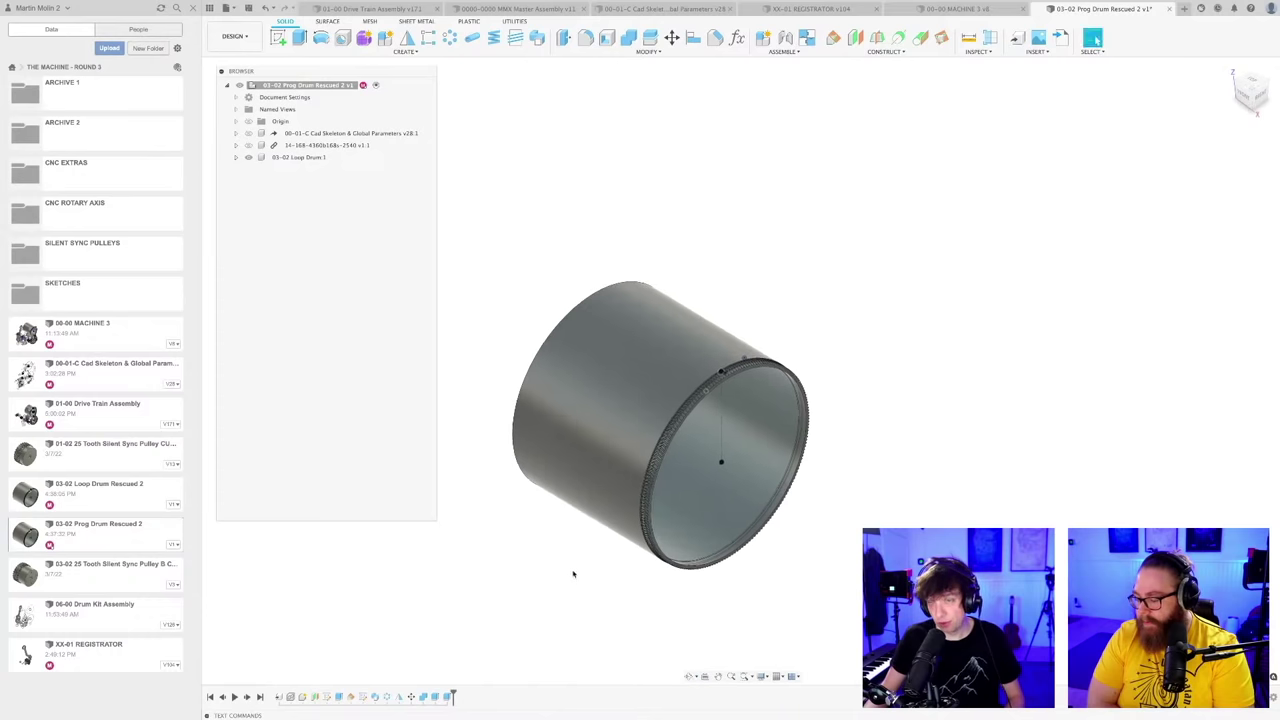
# Step: Save the 03-02 Prog Drum Rescued 2 design
pyautogui.press('super+s')
pyautogui.press('Return')
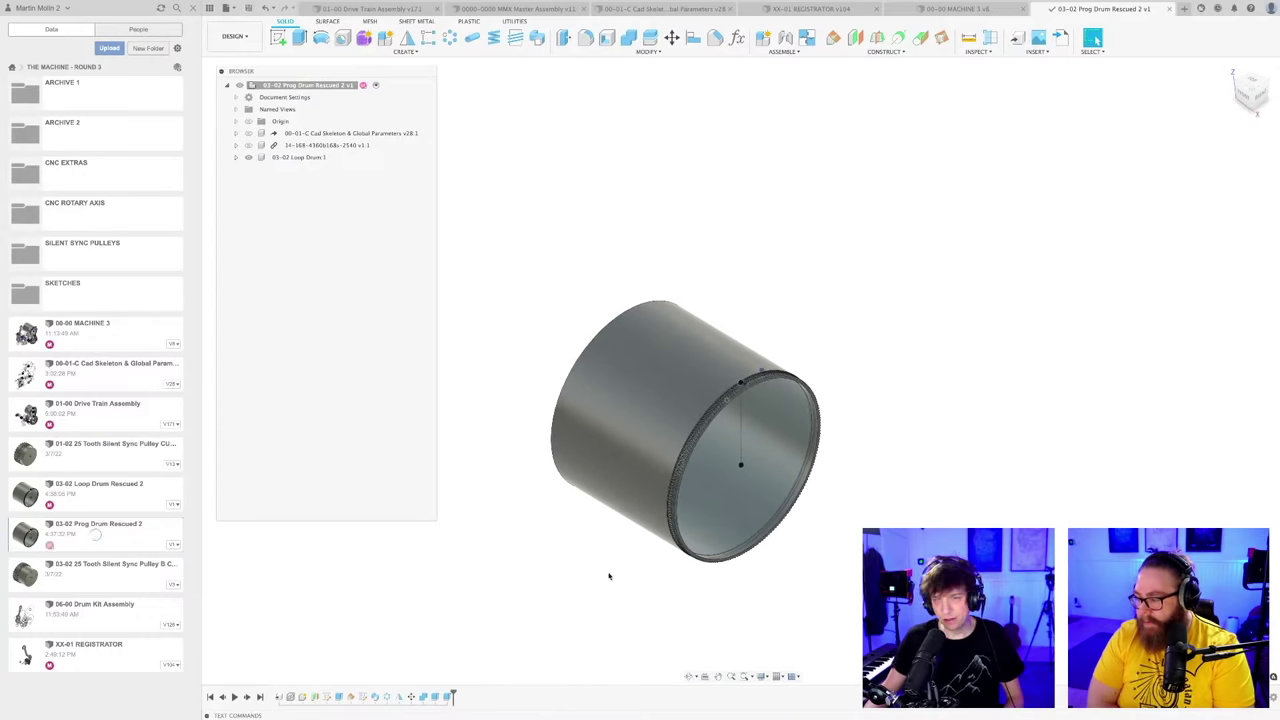
pyautogui.scroll(3, 609, 576)
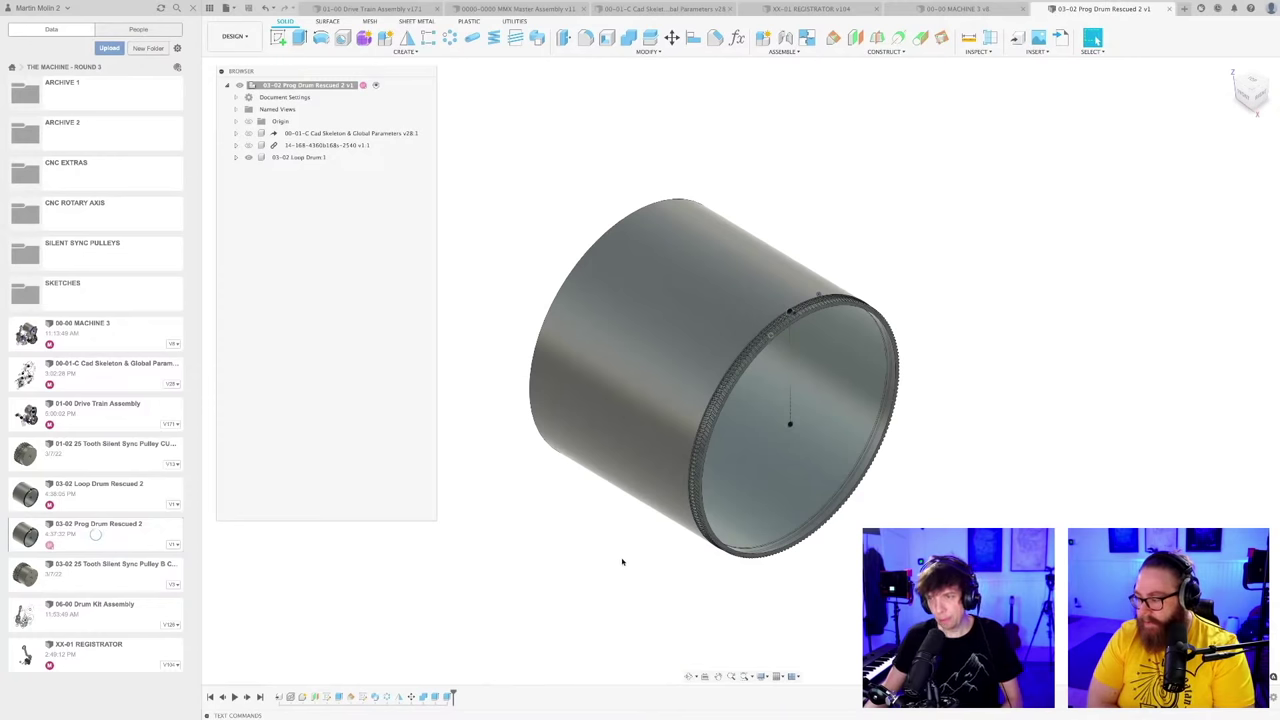
pyautogui.scroll(-2, 622, 562)
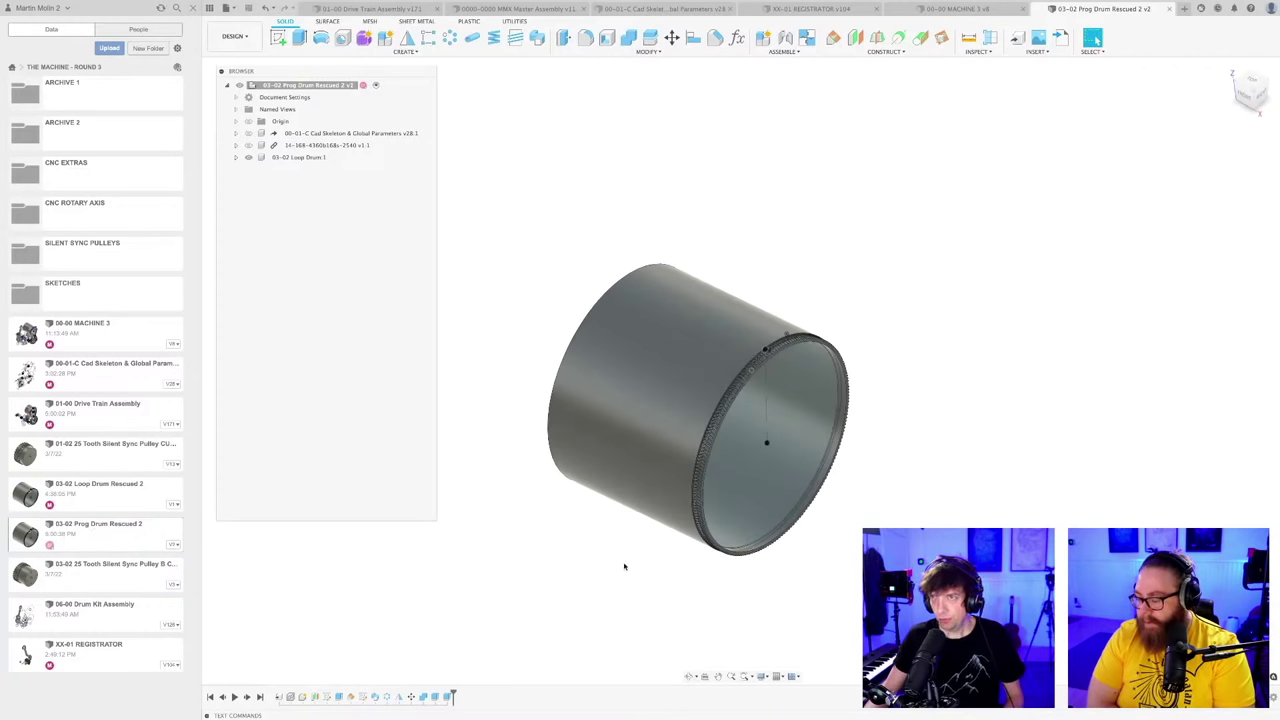
pyautogui.keyDown('shift'); pyautogui.moveTo(624, 567); pyautogui.dragTo(623, 571, button='middle'); pyautogui.keyUp('shift')
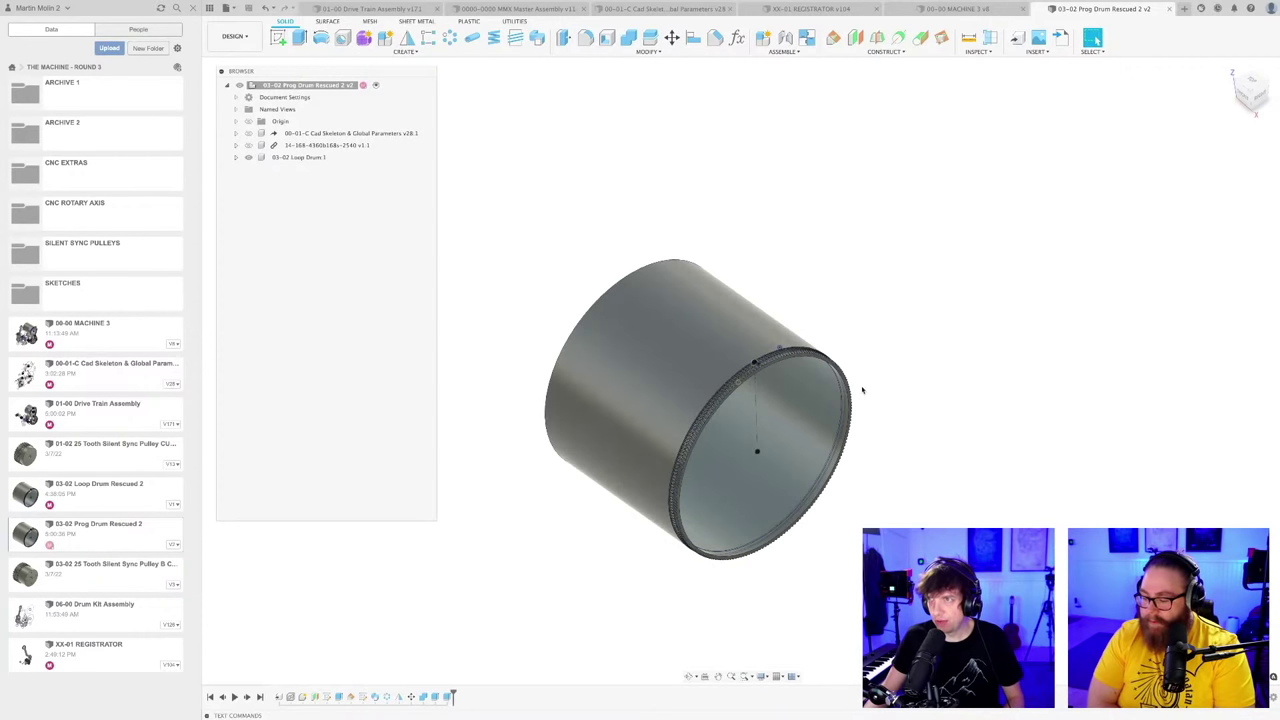
pyautogui.scroll(-2, 815, 295)
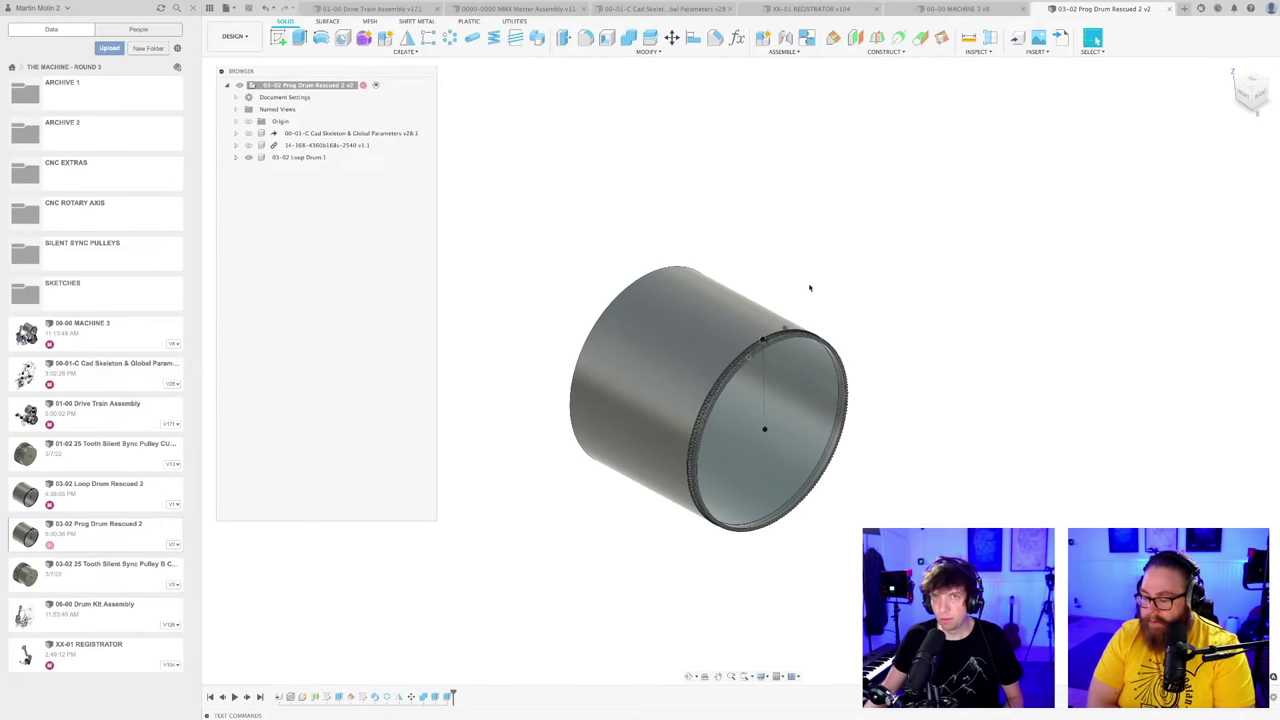
# Step: Return to the 01-00 Drive Train Assembly, update the outdated prog drum to its latest version and inspect its rim
pyautogui.hotkey('ctrl', 'Tab')
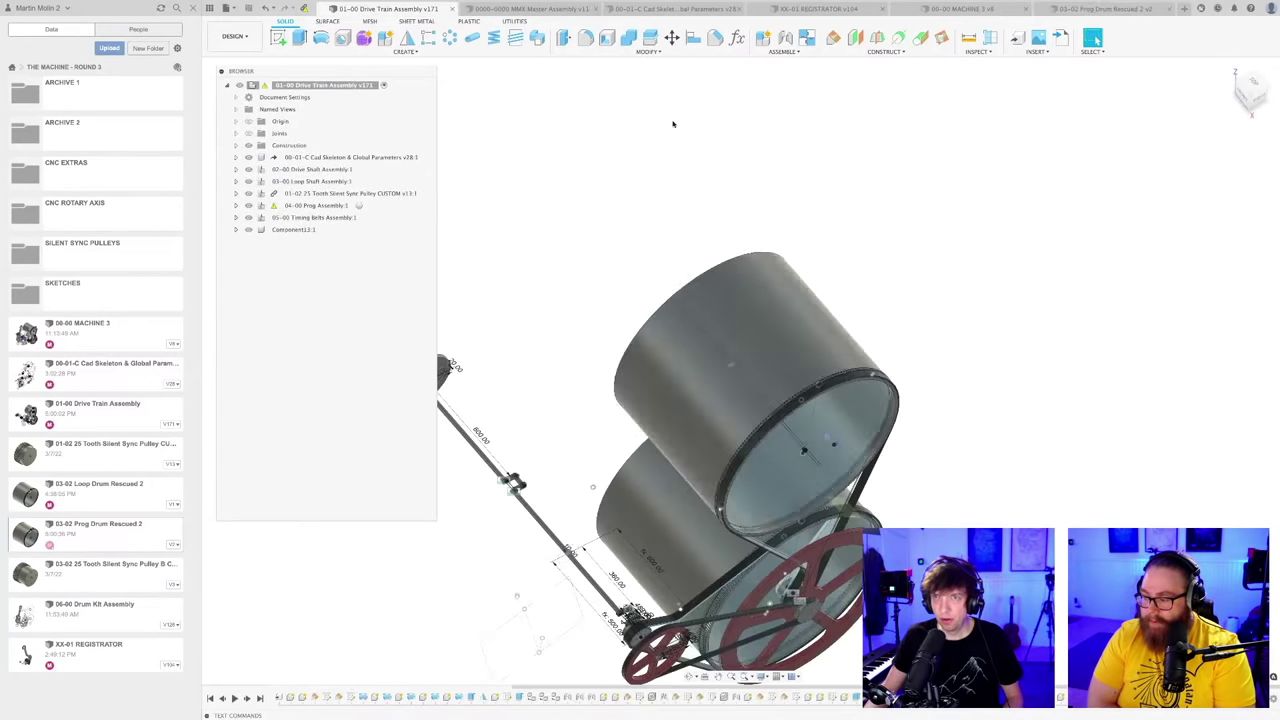
pyautogui.keyDown('shift'); pyautogui.moveTo(724, 229); pyautogui.dragTo(721, 206, button='middle'); pyautogui.keyUp('shift')
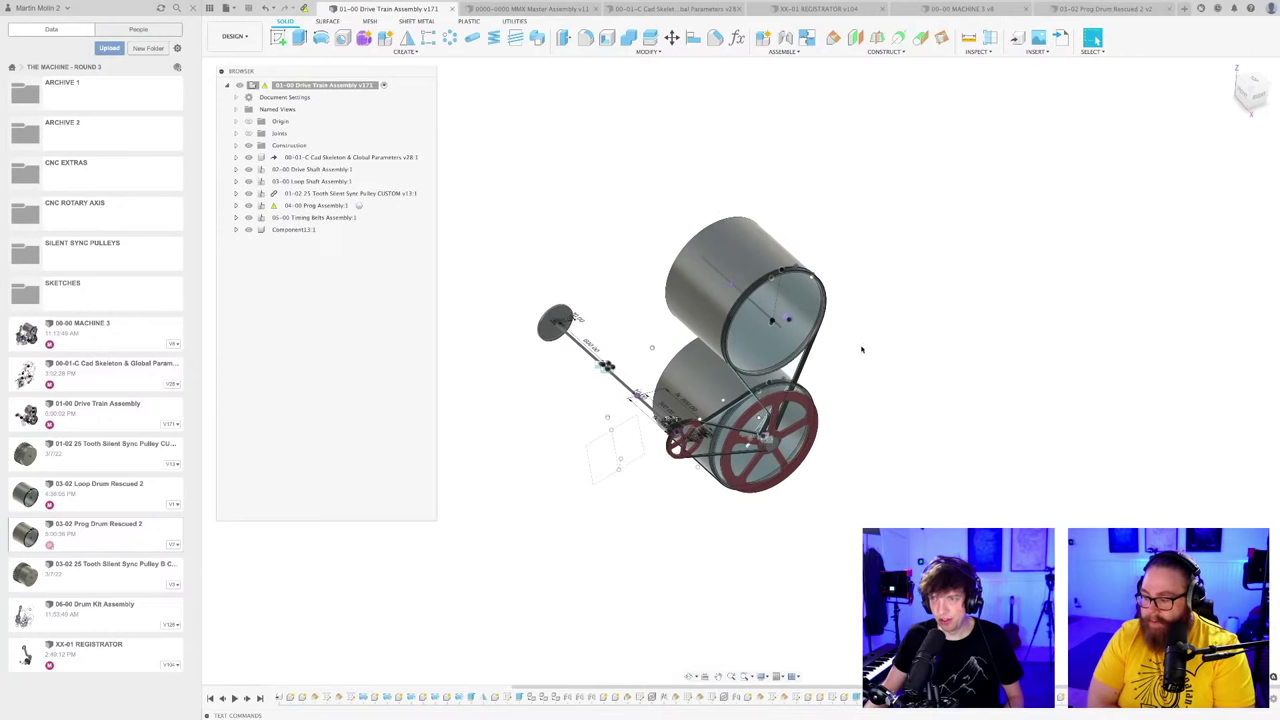
pyautogui.keyDown('shift'); pyautogui.moveTo(861, 328); pyautogui.dragTo(705, 330, button='middle'); pyautogui.keyUp('shift')
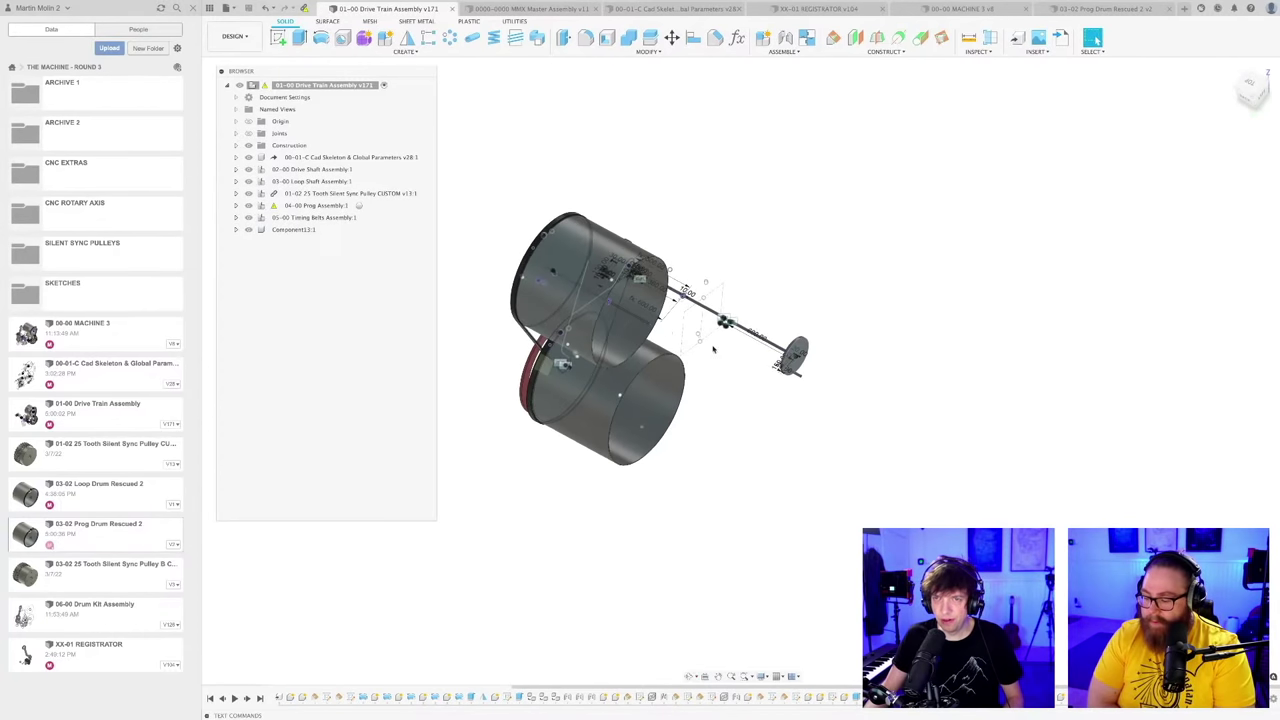
pyautogui.scroll(3, 577, 249)
pyautogui.scroll(5, 517, 214)
pyautogui.moveTo(514, 143); pyautogui.dragTo(598, 146, button='middle')
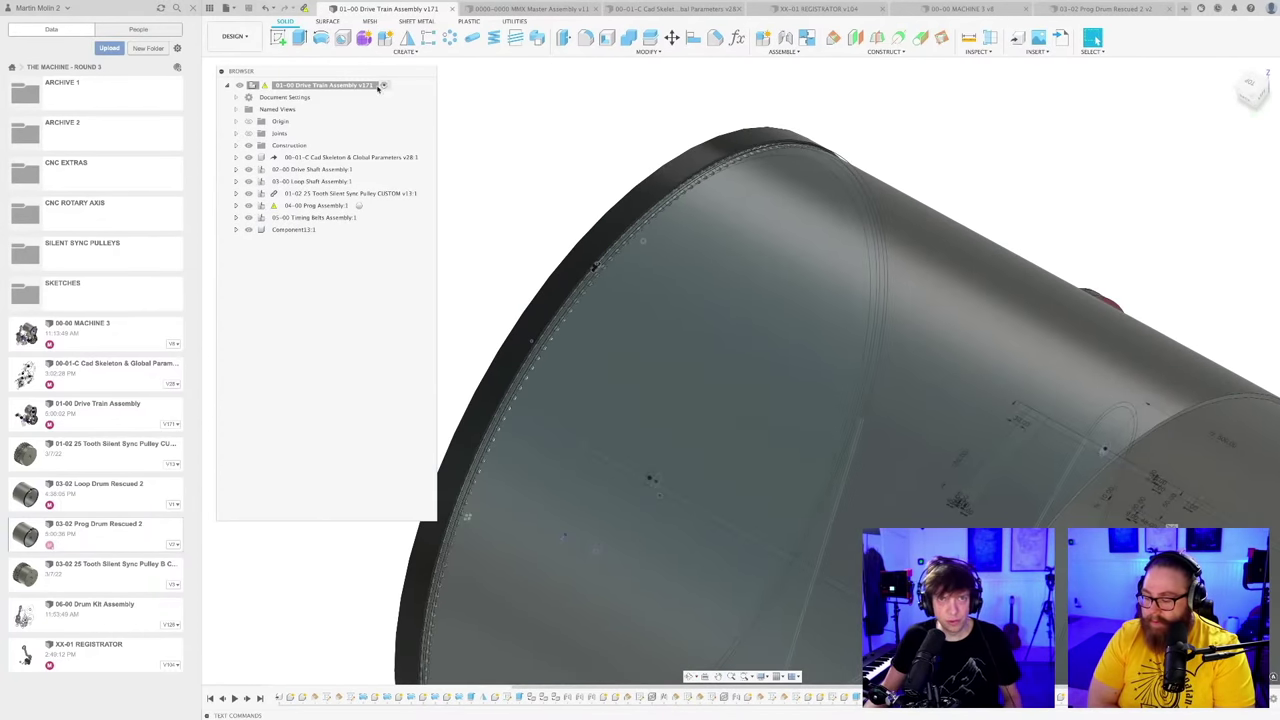
pyautogui.moveTo(304, 9)
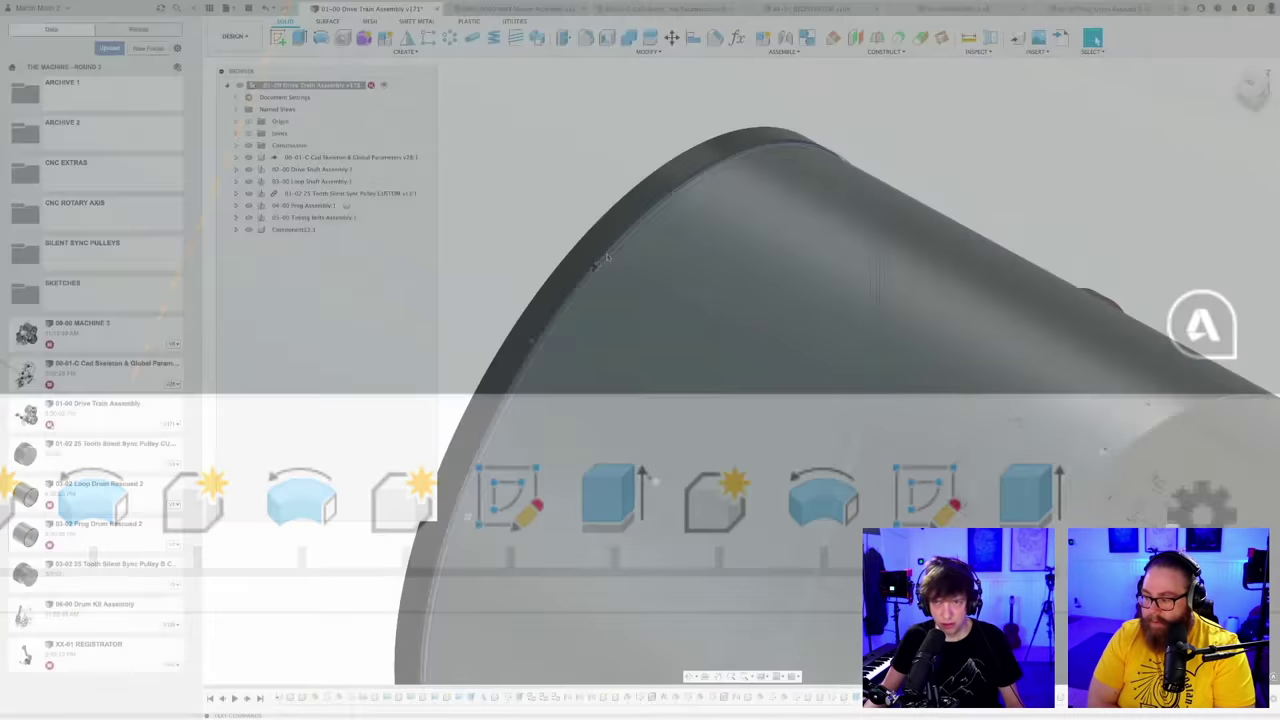
pyautogui.scroll(3, 636, 225)
pyautogui.scroll(-5, 571, 174)
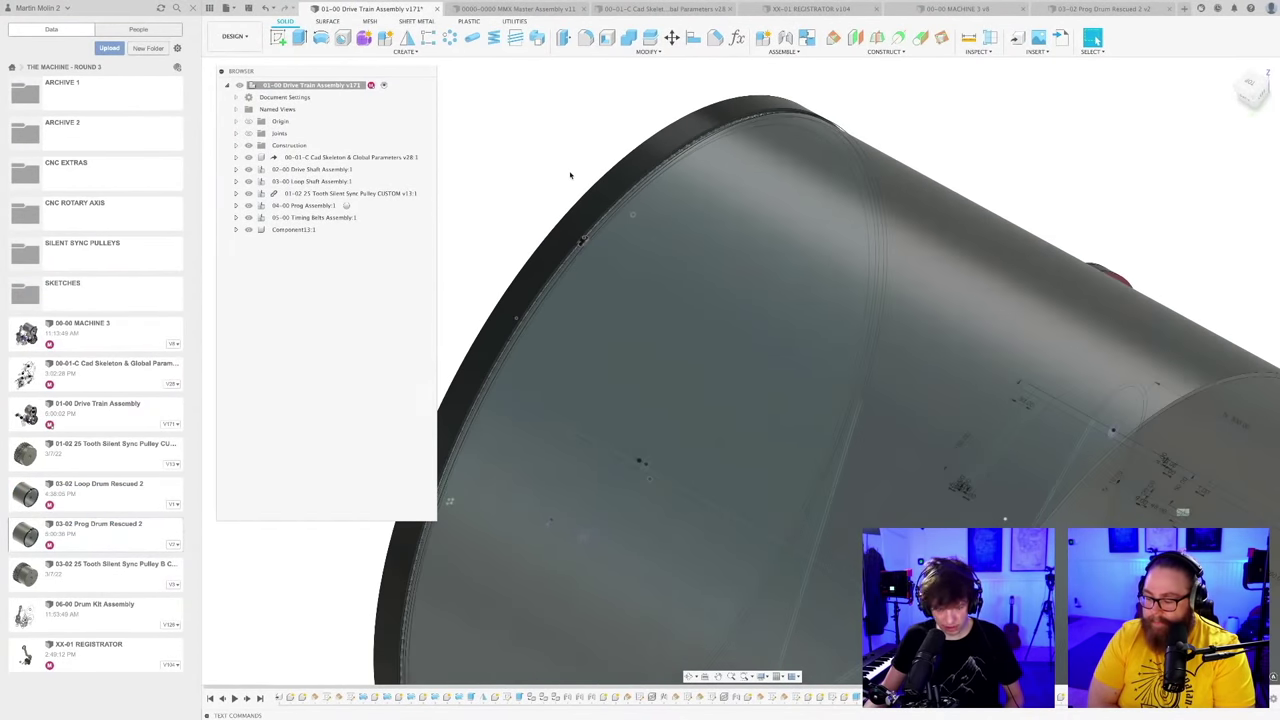
# Step: Save the drive train assembly with the updated prog drum
pyautogui.press('super+s')
pyautogui.press('Return')
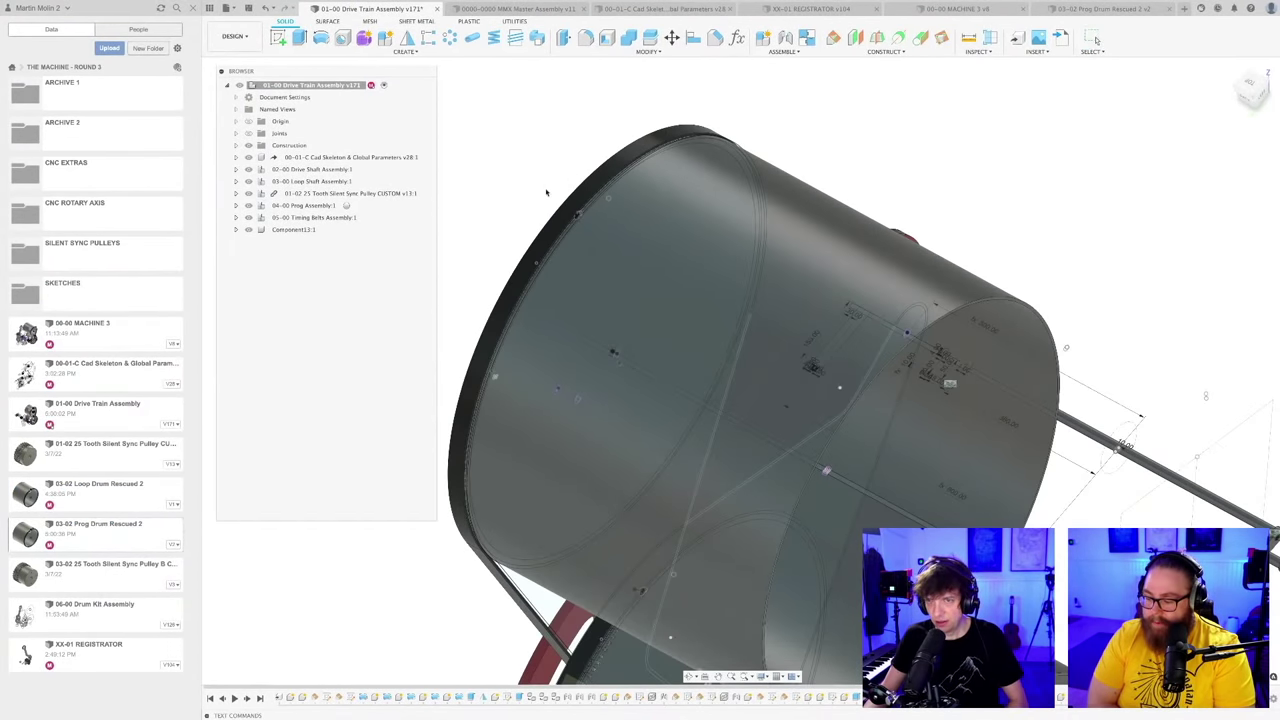
pyautogui.scroll(-6, 569, 180)
pyautogui.keyDown('shift'); pyautogui.moveTo(600, 205); pyautogui.dragTo(700, 167, button='middle'); pyautogui.keyUp('shift')
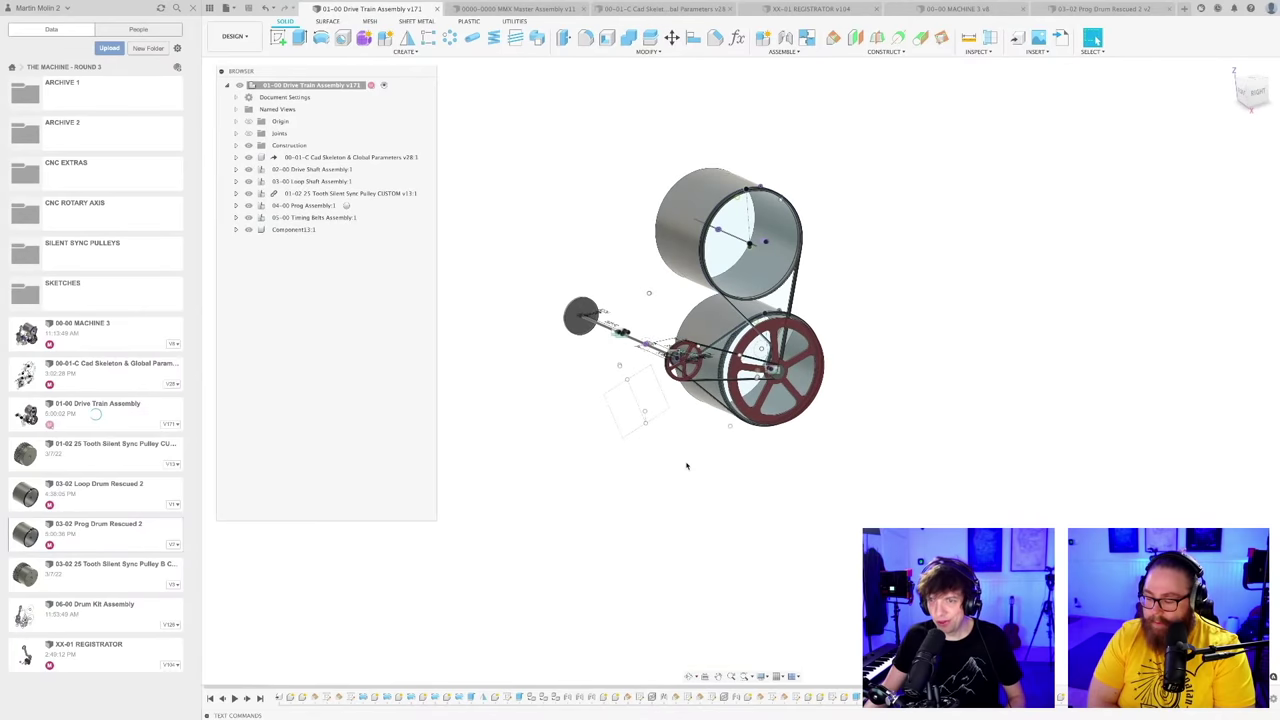
pyautogui.scroll(-4, 690, 470)
pyautogui.scroll(3, 688, 496)
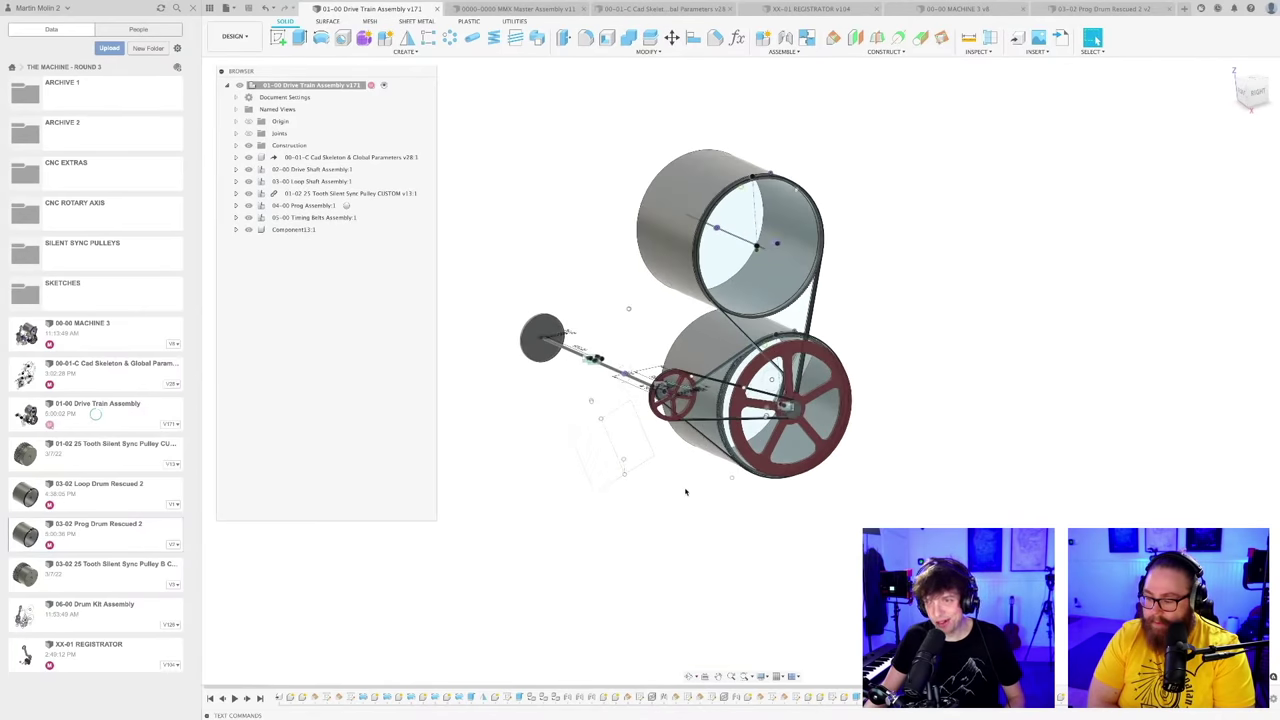
# Step: Examine the complete drive train with its drums, flywheel and belts in the straight left view
pyautogui.keyDown('shift'); pyautogui.moveTo(686, 491); pyautogui.dragTo(835, 440, button='middle'); pyautogui.keyUp('shift')
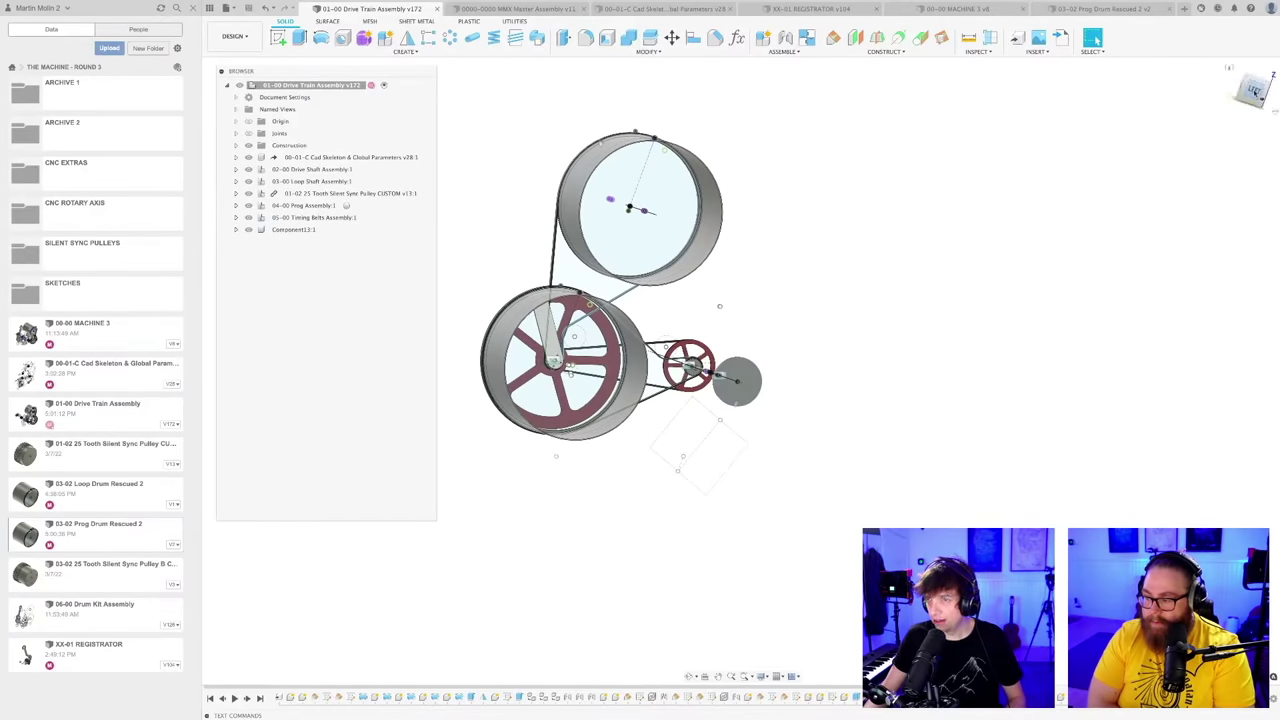
pyautogui.click(1254, 89)
pyautogui.scroll(1, 686, 543)
pyautogui.moveTo(657, 499); pyautogui.dragTo(718, 563, button='middle')
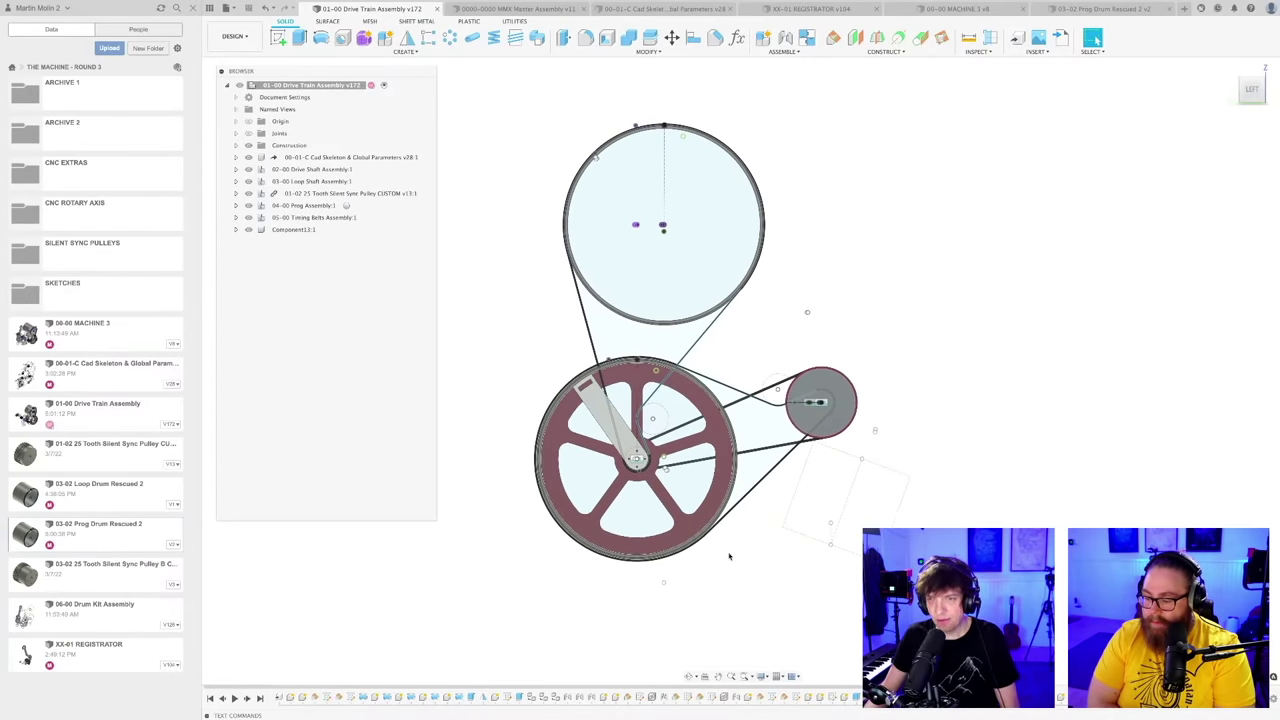
# Step: Hide all sketches in the Drive Train Assembly using the object visibility settings
pyautogui.scroll(2, 729, 547)
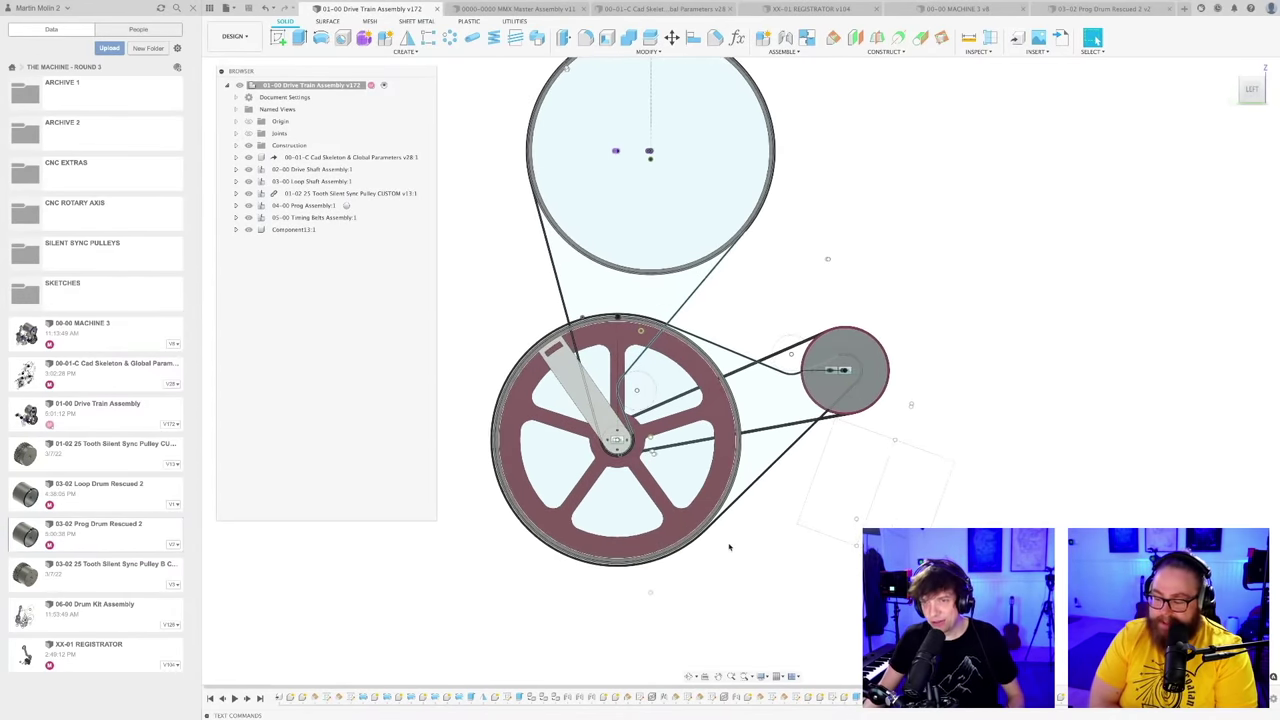
pyautogui.scroll(-3, 730, 546)
pyautogui.moveTo(730, 546)
pyautogui.mouseDown(button='middle')
pyautogui.moveTo(717, 583)
pyautogui.moveTo(728, 596)
pyautogui.moveTo(734, 554)
pyautogui.mouseUp(button='middle')
pyautogui.scroll(2, 719, 583)
pyautogui.scroll(2, 734, 554)
pyautogui.scroll(-2, 745, 574)
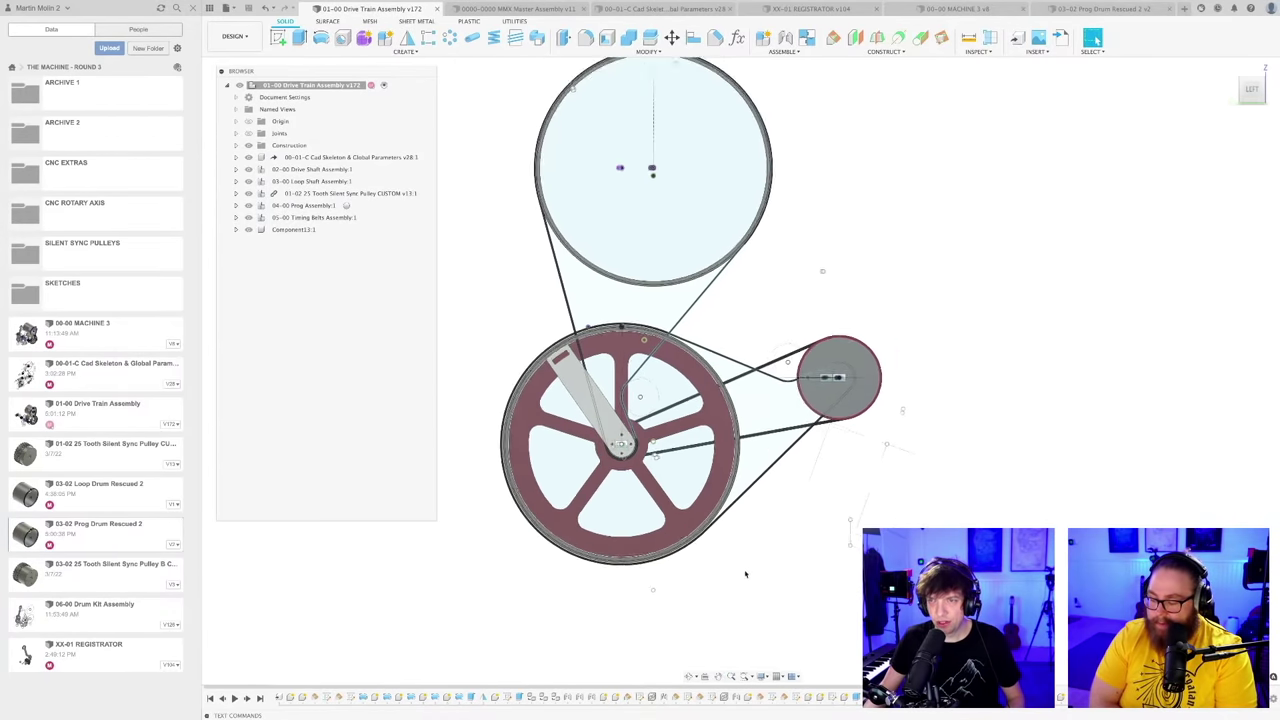
pyautogui.scroll(-2, 745, 574)
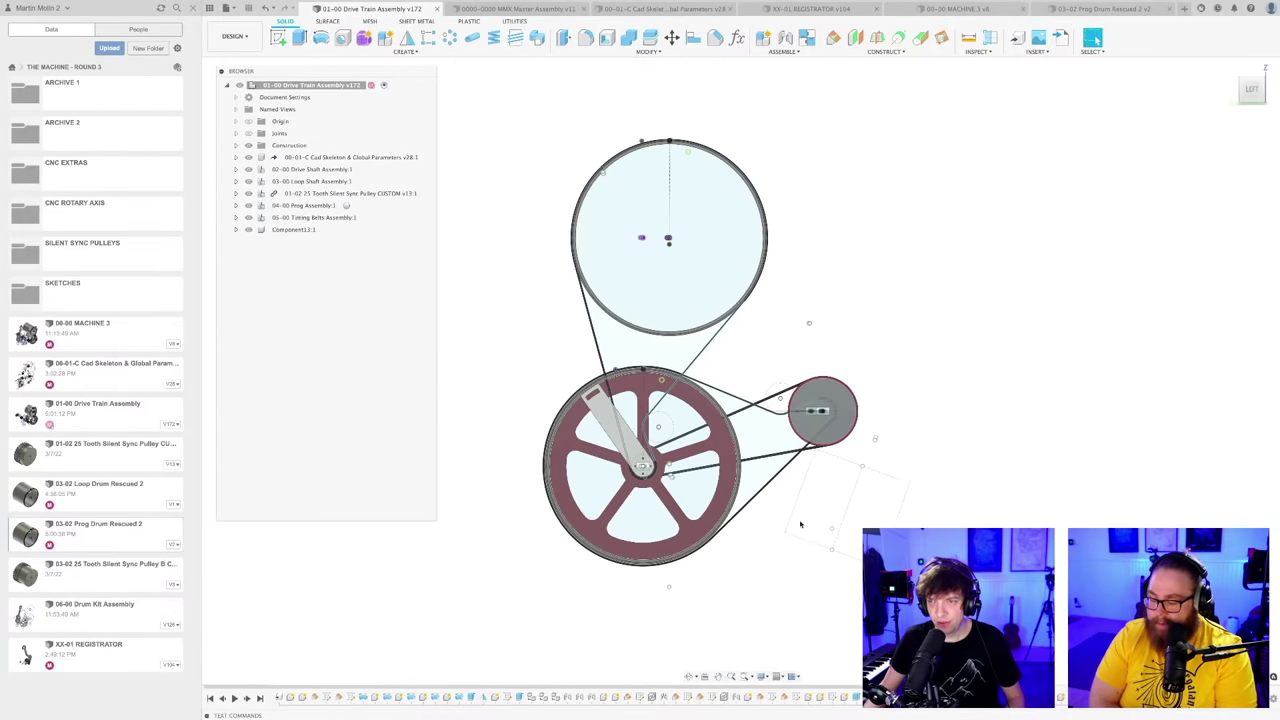
pyautogui.click(760, 677)
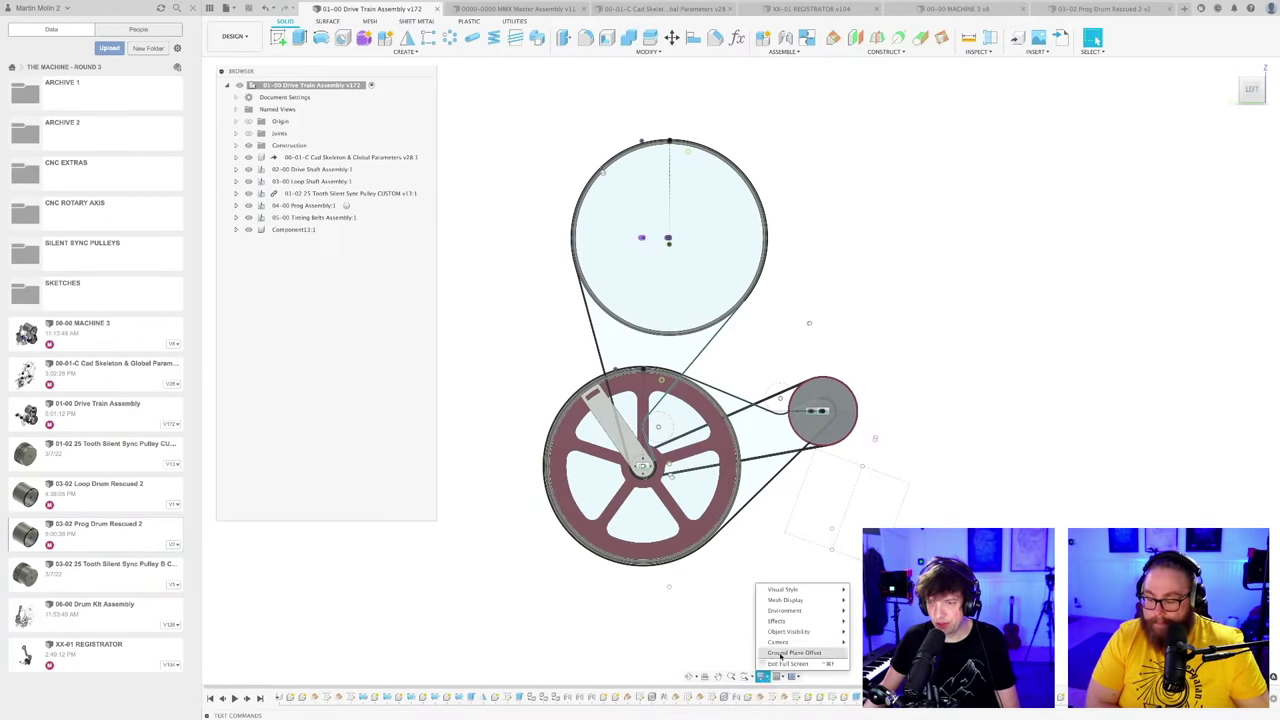
pyautogui.moveTo(845, 634)
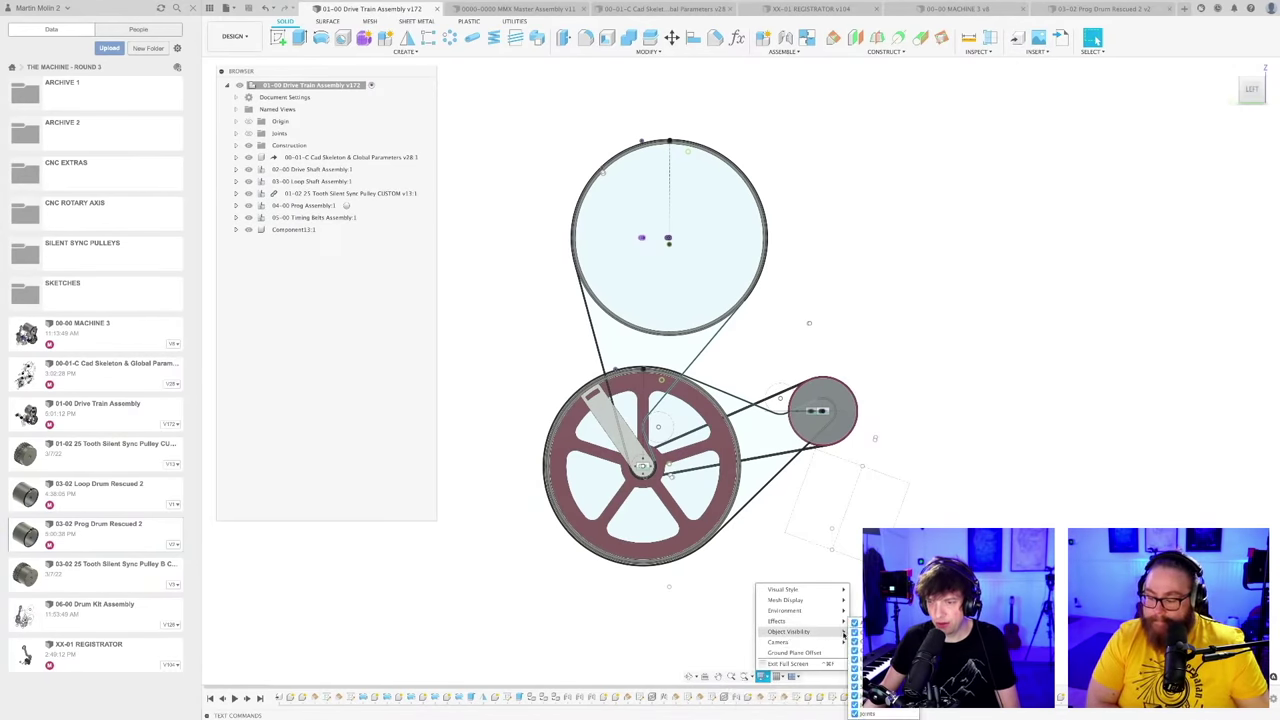
pyautogui.click(856, 688)
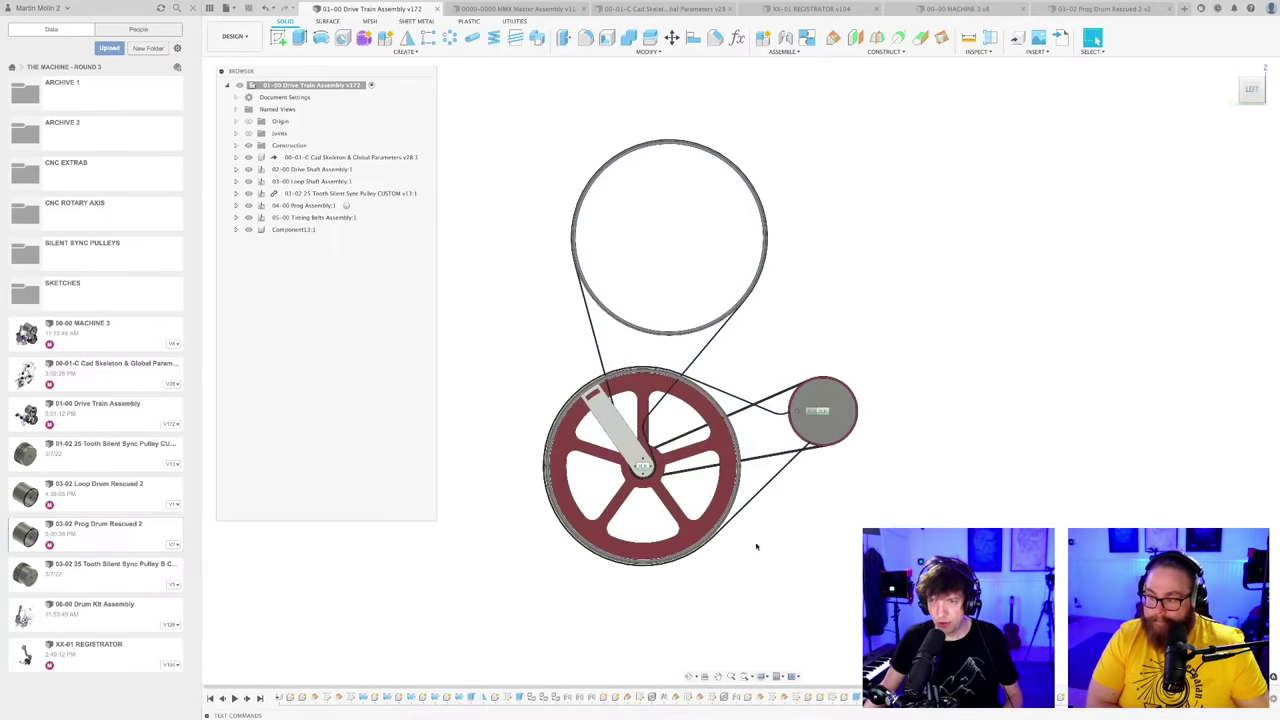
# Step: Examine the side view of the drive train's drums, pulleys and belt paths without sketches
pyautogui.scroll(2, 760, 512)
pyautogui.moveTo(763, 514); pyautogui.dragTo(828, 544, button='middle')
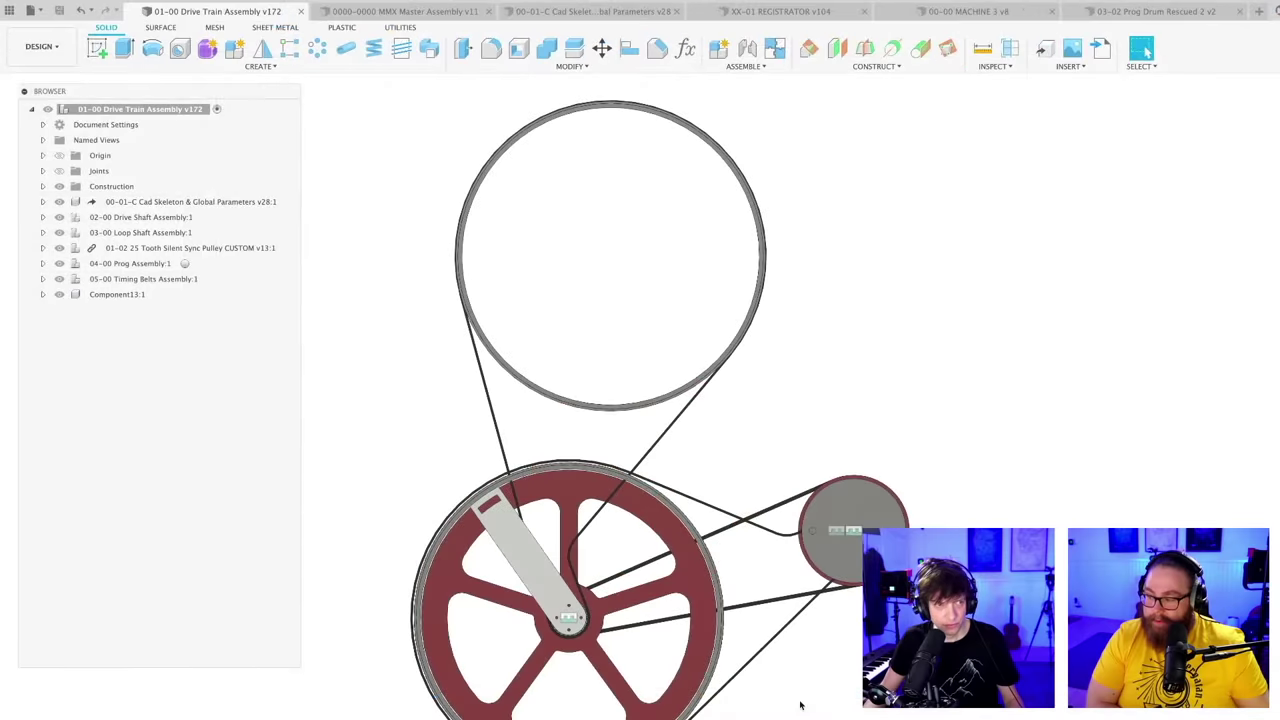
pyautogui.moveTo(798, 706); pyautogui.dragTo(771, 614, button='middle')
pyautogui.scroll(-2, 772, 630)
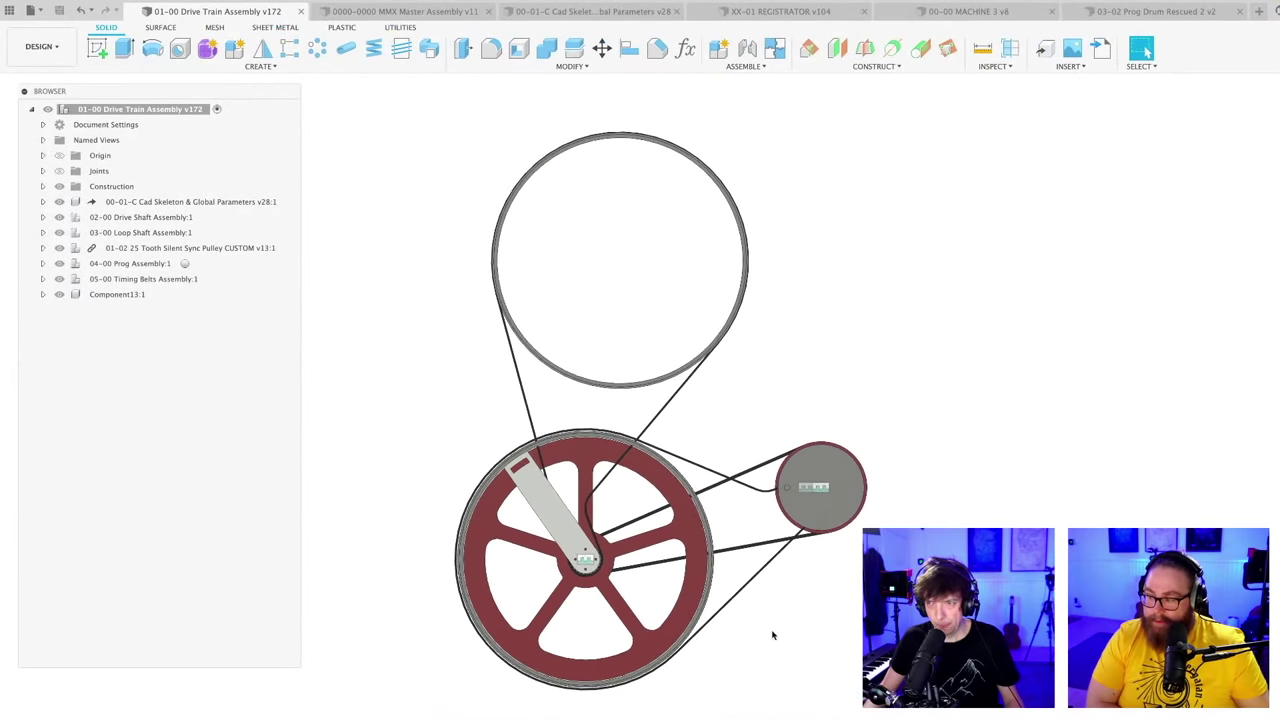
pyautogui.scroll(-2, 772, 640)
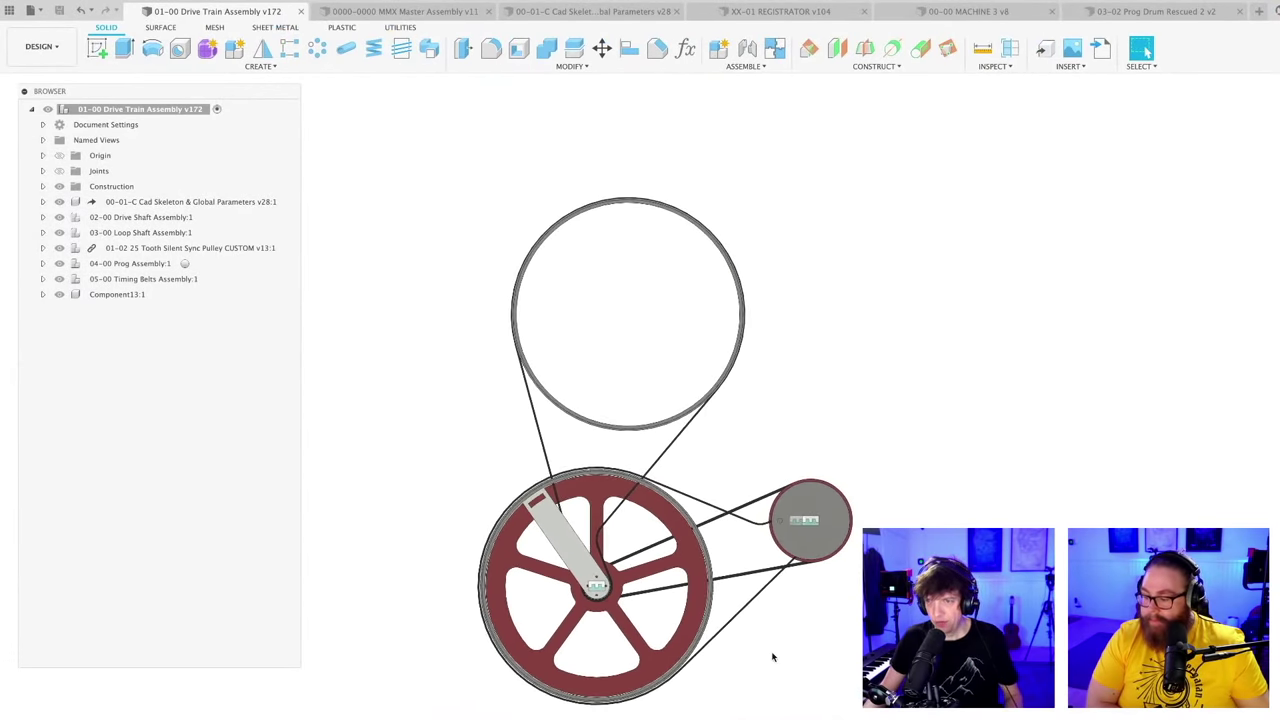
pyautogui.scroll(-1, 772, 655)
pyautogui.scroll(2, 772, 656)
pyautogui.moveTo(772, 657); pyautogui.dragTo(766, 641, button='middle')
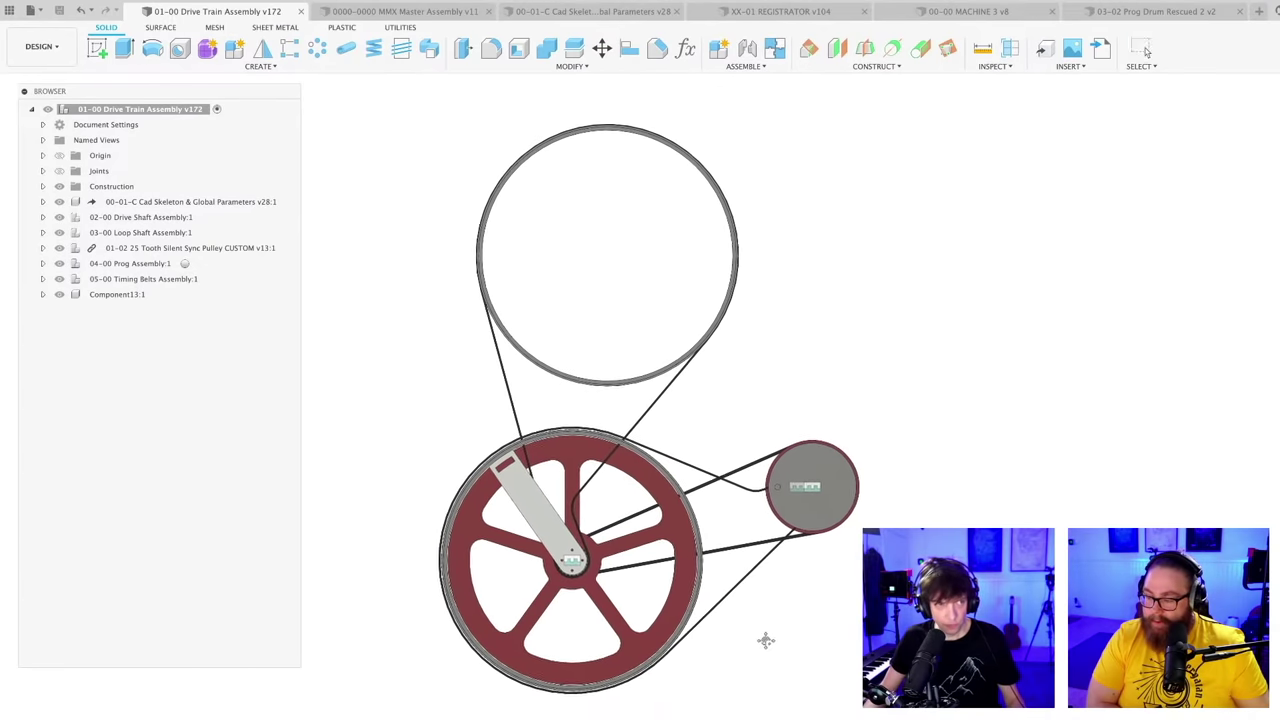
pyautogui.scroll(-1, 766, 643)
pyautogui.scroll(-1, 765, 647)
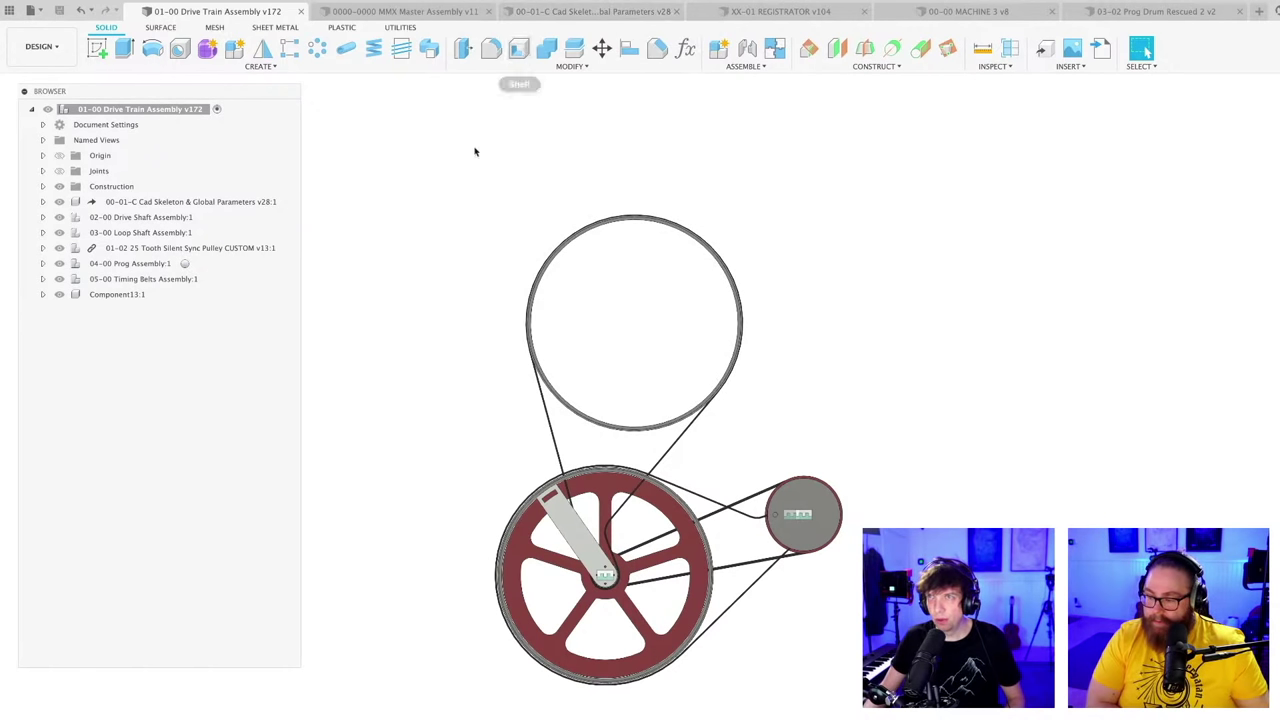
pyautogui.scroll(-1, 668, 247)
pyautogui.scroll(-1, 774, 257)
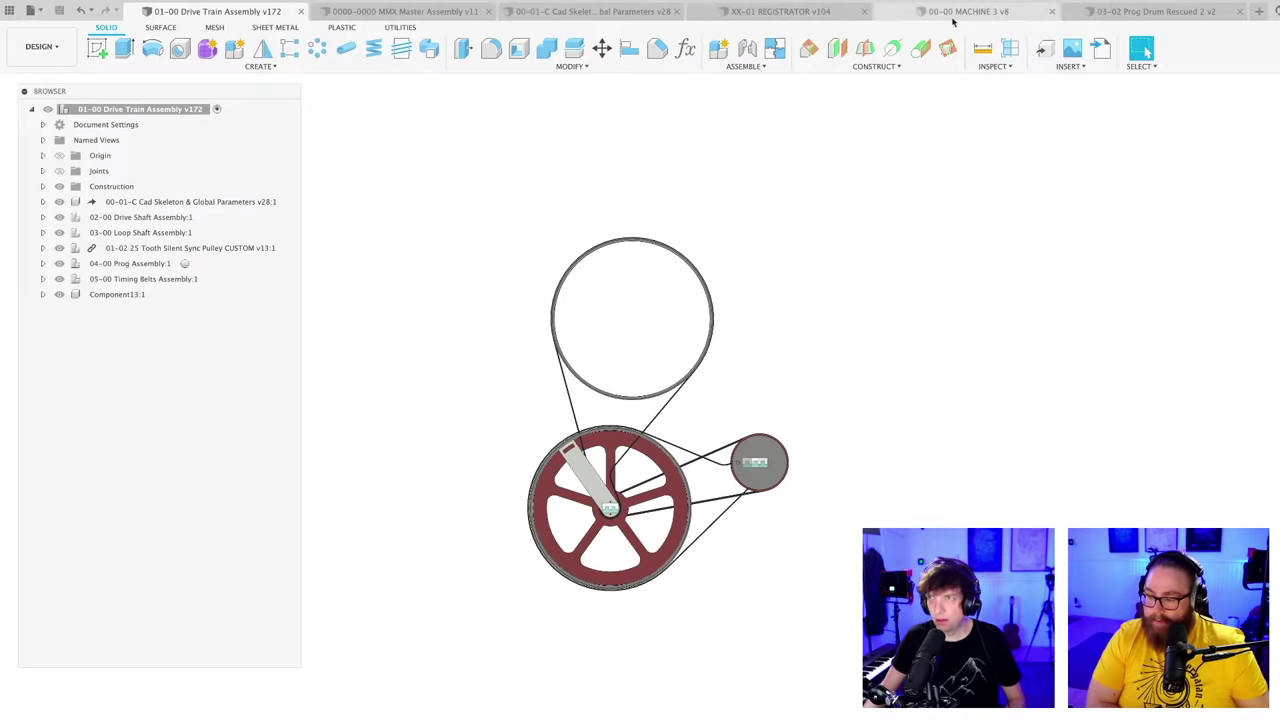
# Step: Switch to the 00-00 MACHINE 3 design and examine the drums, drum kit and guitar from several sides
pyautogui.click(955, 12)
pyautogui.scroll(-3, 668, 449)
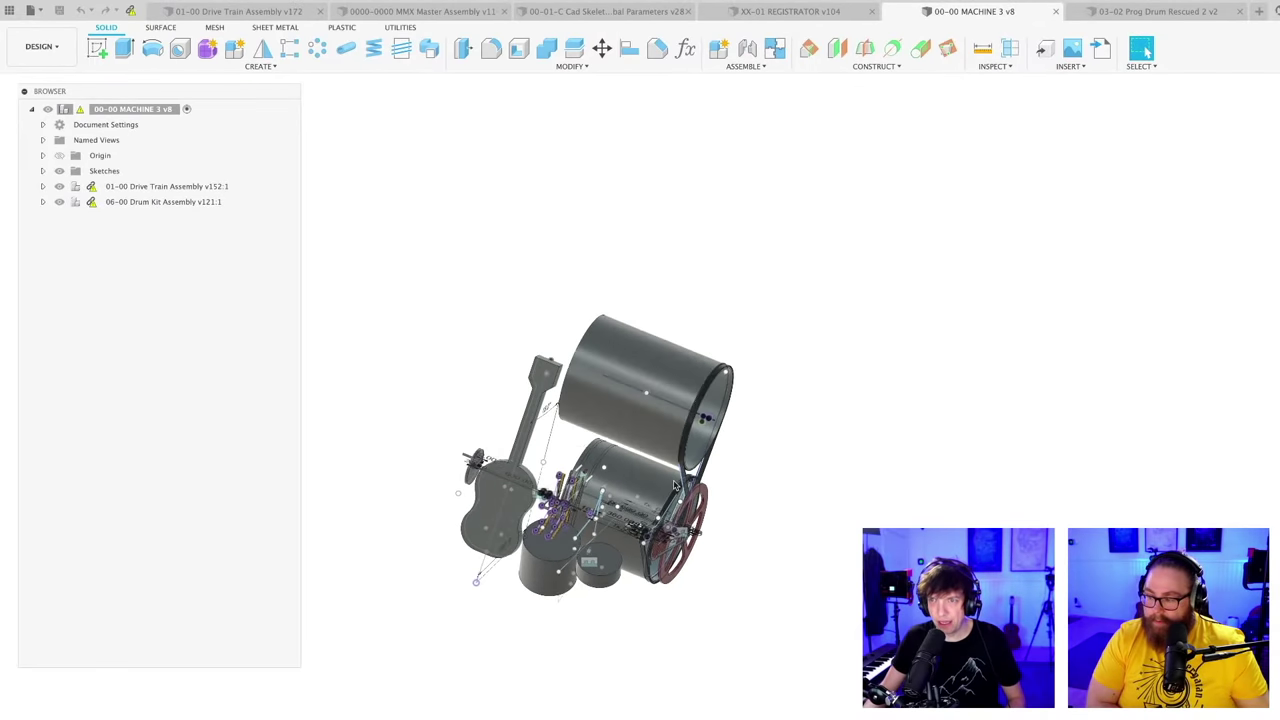
pyautogui.keyDown('shift'); pyautogui.moveTo(602, 443); pyautogui.dragTo(658, 432, button='middle'); pyautogui.keyUp('shift')
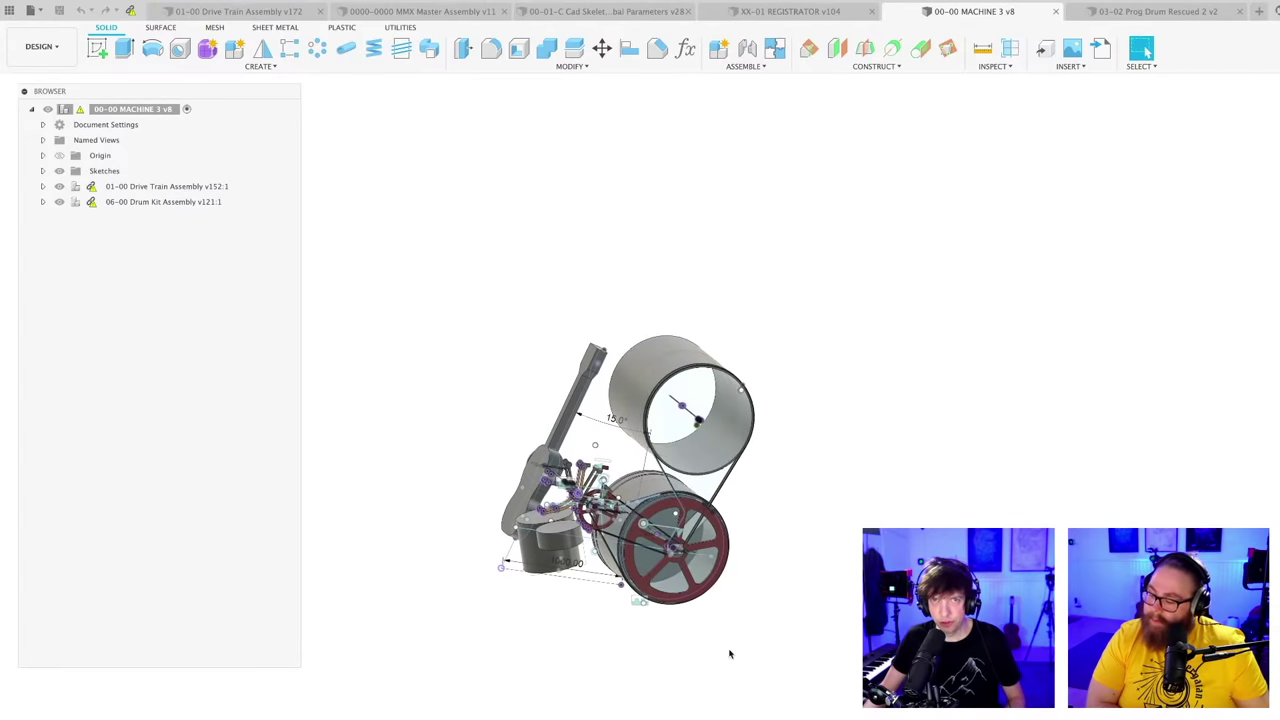
pyautogui.click(257, 11)
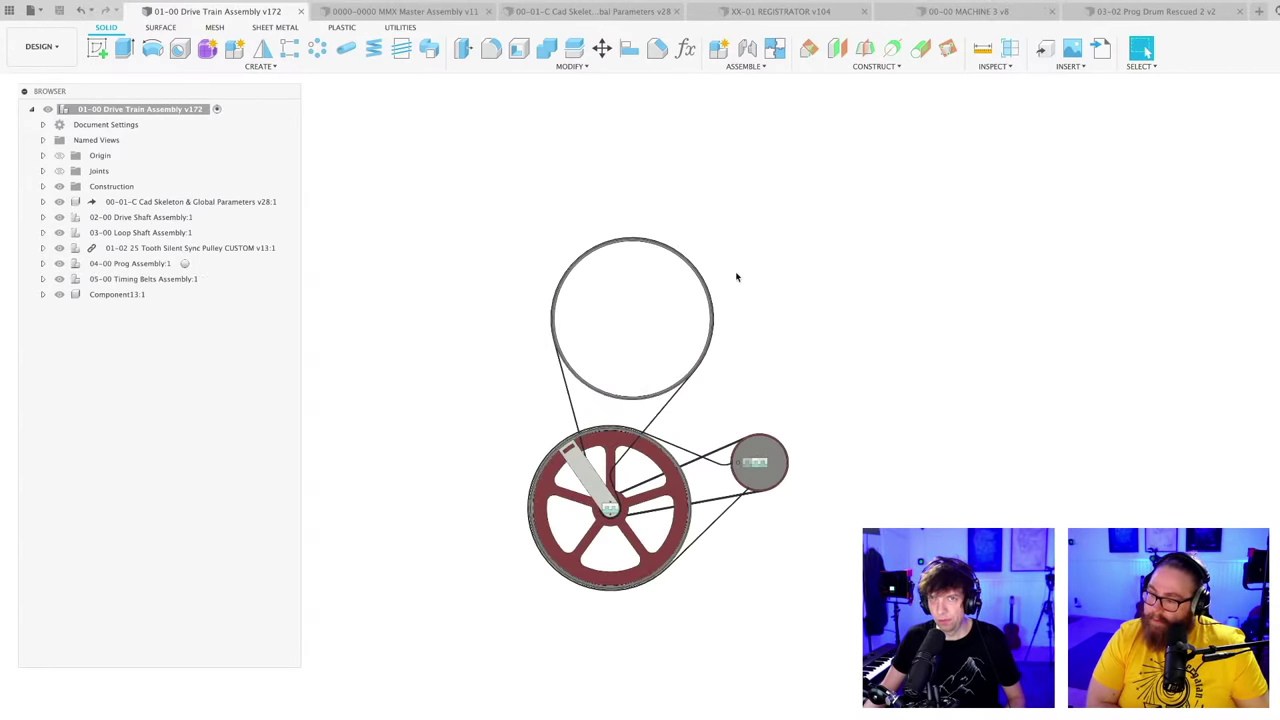
pyautogui.click(930, 13)
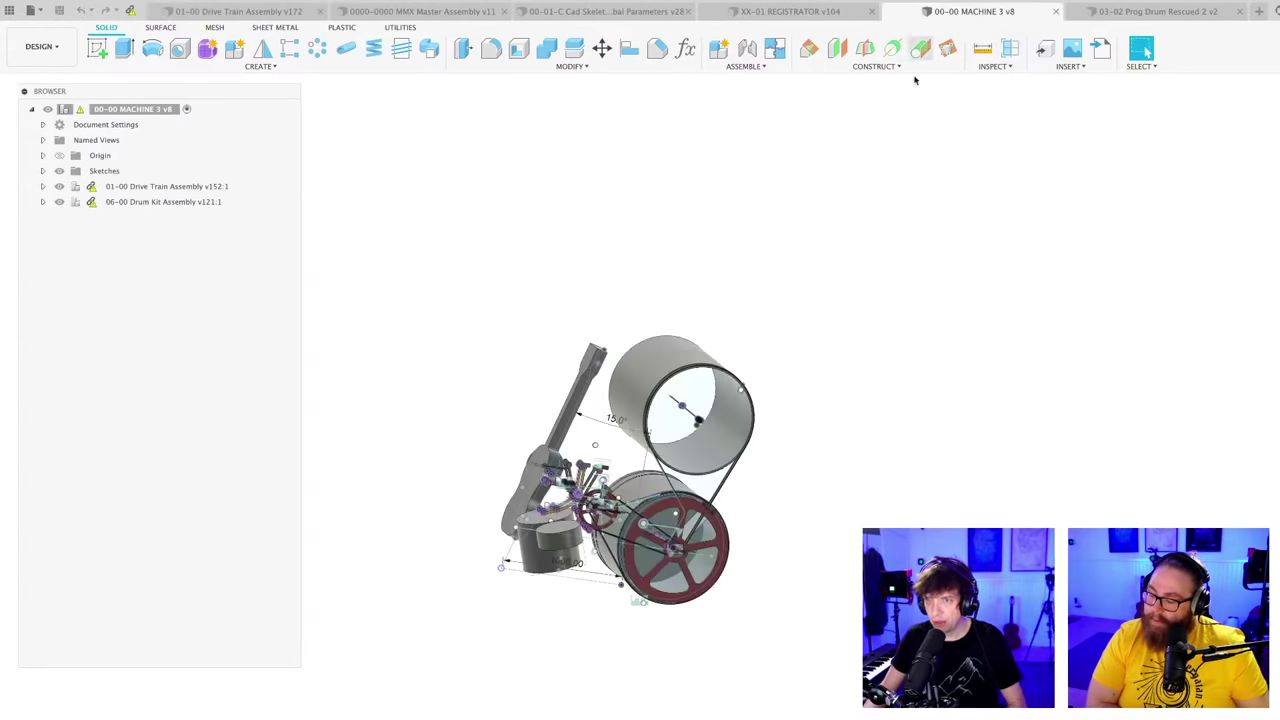
pyautogui.keyDown('shift'); pyautogui.moveTo(862, 454); pyautogui.dragTo(824, 670, button='middle'); pyautogui.keyUp('shift')
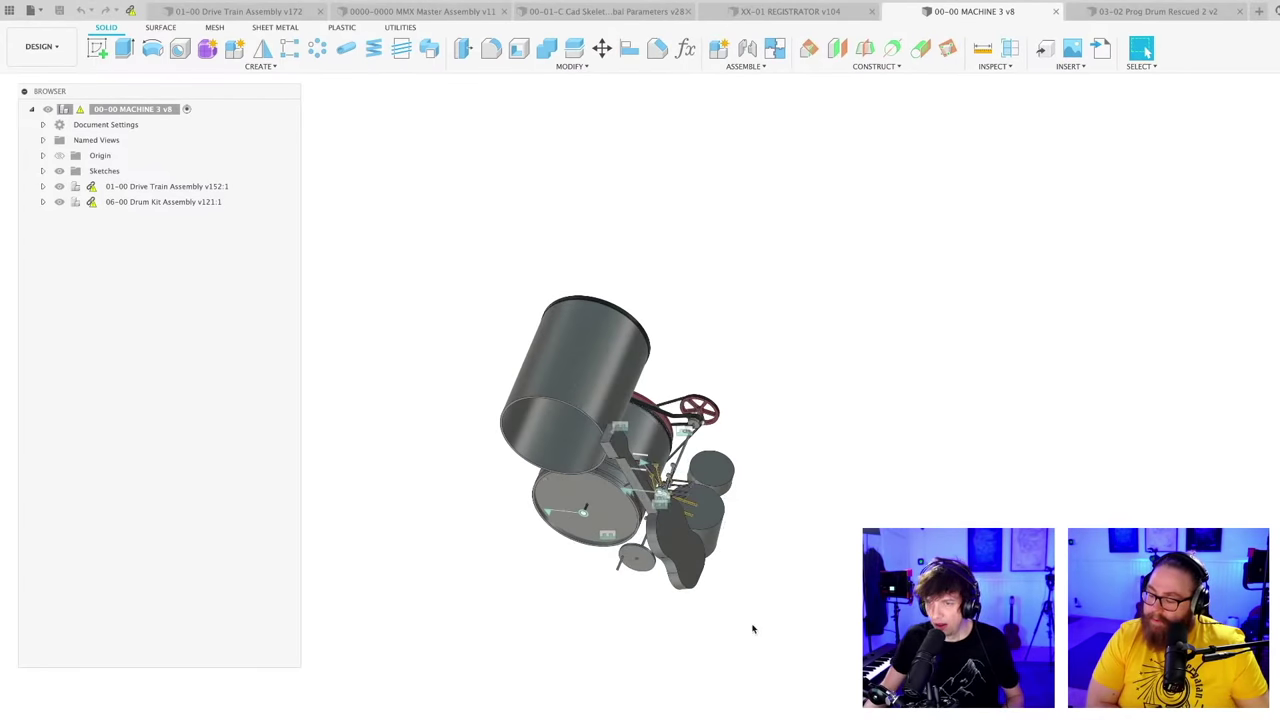
pyautogui.keyDown('shift'); pyautogui.moveTo(751, 629); pyautogui.dragTo(566, 637, button='middle'); pyautogui.keyUp('shift')
pyautogui.scroll(3, 646, 616)
pyautogui.moveTo(646, 617); pyautogui.dragTo(709, 706, button='middle')
pyautogui.scroll(1, 709, 706)
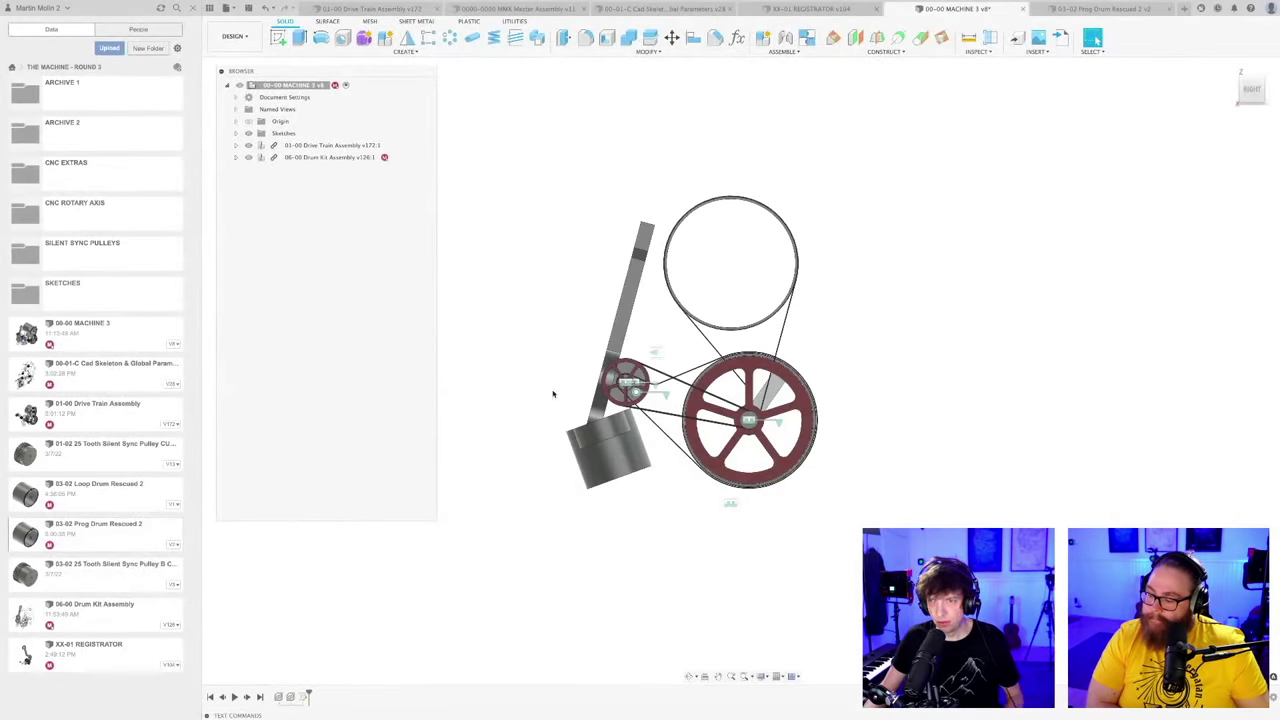
# Step: Save the 00-00 MACHINE 3 assembly and inspect the model at an angle
pyautogui.hotkey('ctrl', 's')
pyautogui.press('Return')
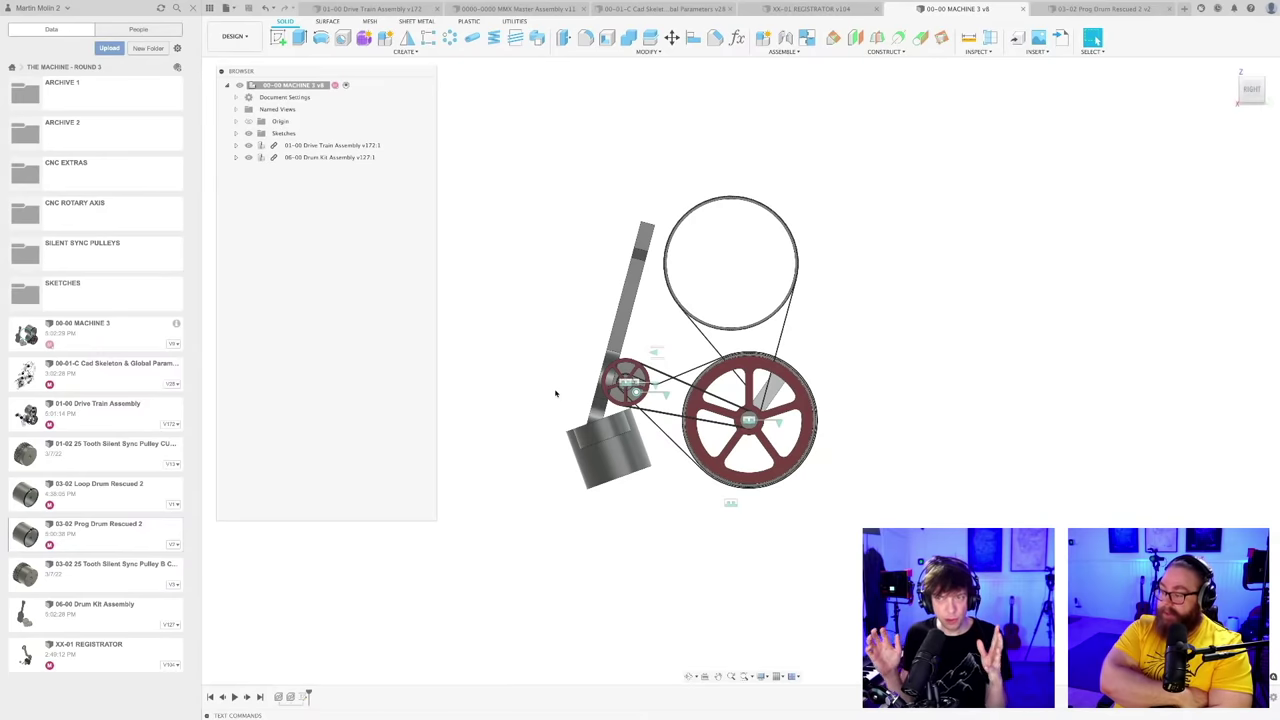
pyautogui.keyDown('shift'); pyautogui.moveTo(543, 360); pyautogui.dragTo(574, 435, button='middle'); pyautogui.keyUp('shift')
pyautogui.scroll(-1, 546, 374)
pyautogui.scroll(2, 543, 406)
pyautogui.scroll(2, 567, 436)
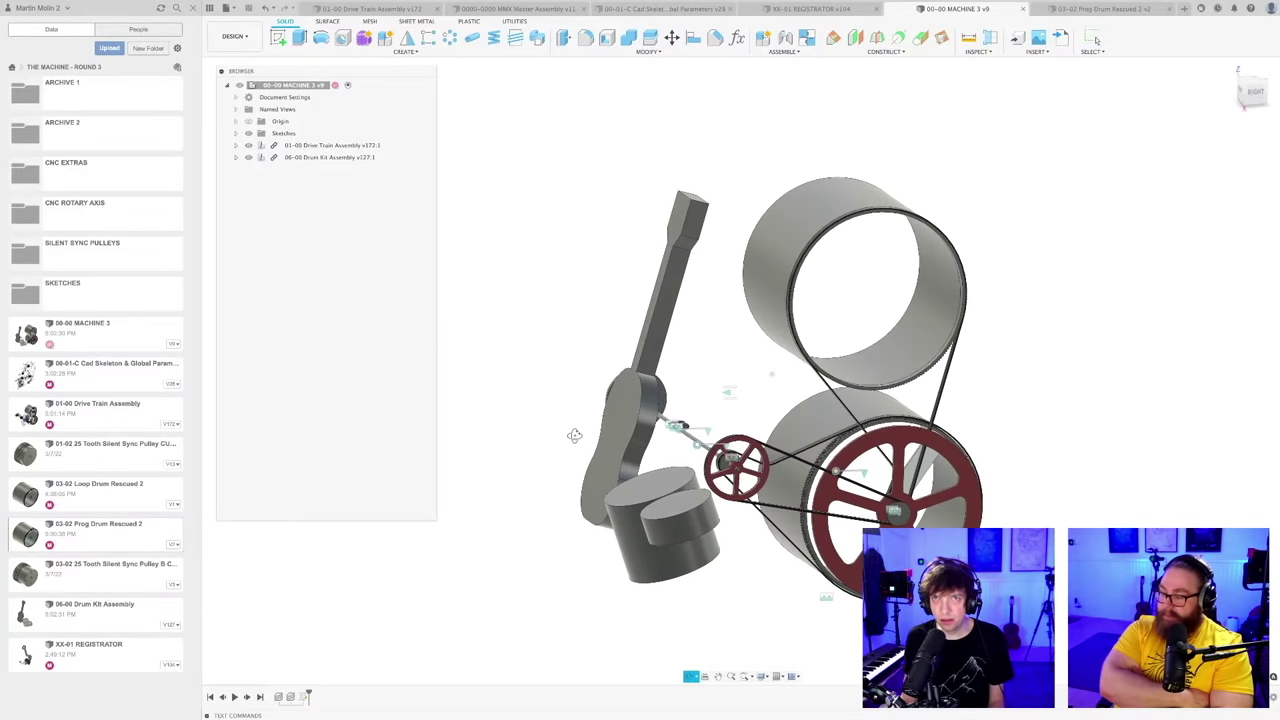
# Step: In the Cad Skeleton & Global Parameters design, set the lower drum centre's horizontal offset from the base point to 200 mm
pyautogui.click(655, 11)
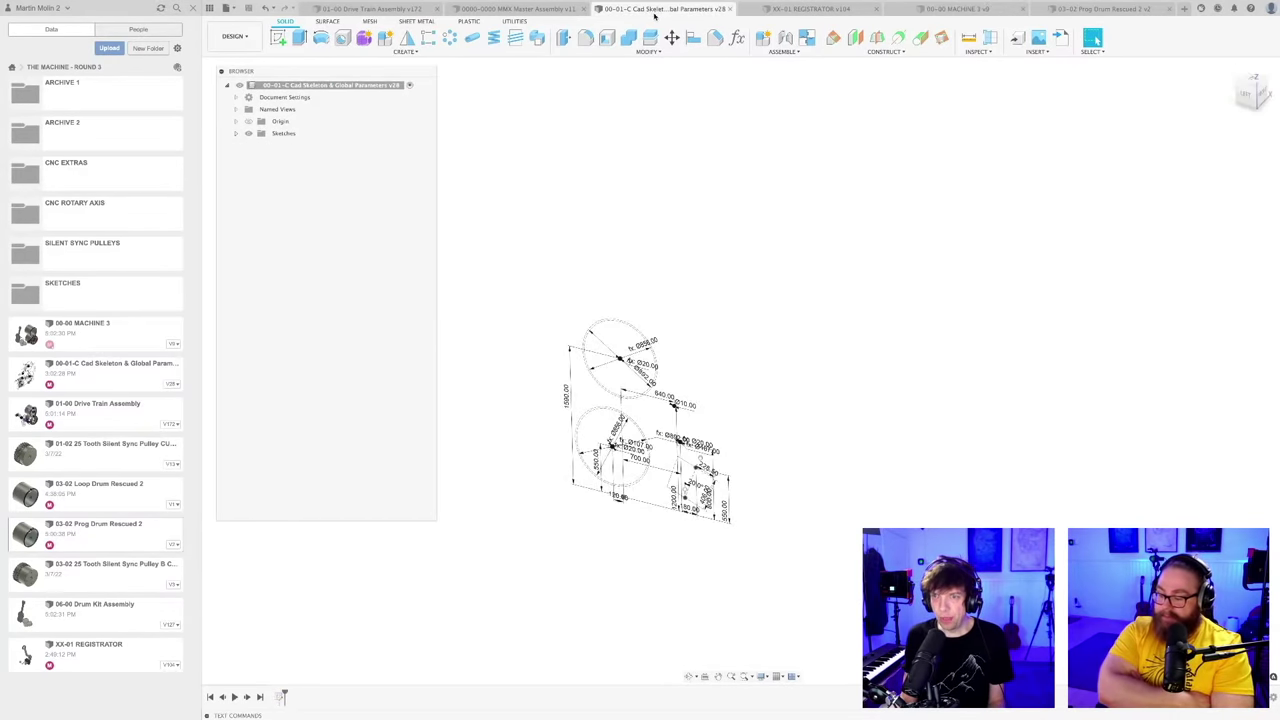
pyautogui.moveTo(749, 398)
pyautogui.keyDown('shift'); pyautogui.mouseDown(button='middle')
pyautogui.moveTo(766, 369)
pyautogui.moveTo(760, 330)
pyautogui.mouseUp(button='middle'); pyautogui.keyUp('shift')
pyautogui.moveTo(645, 523)
pyautogui.mouseDown(button='middle')
pyautogui.moveTo(682, 506)
pyautogui.moveTo(699, 521)
pyautogui.mouseUp(button='middle')
pyautogui.scroll(2, 682, 506)
pyautogui.scroll(2, 668, 506)
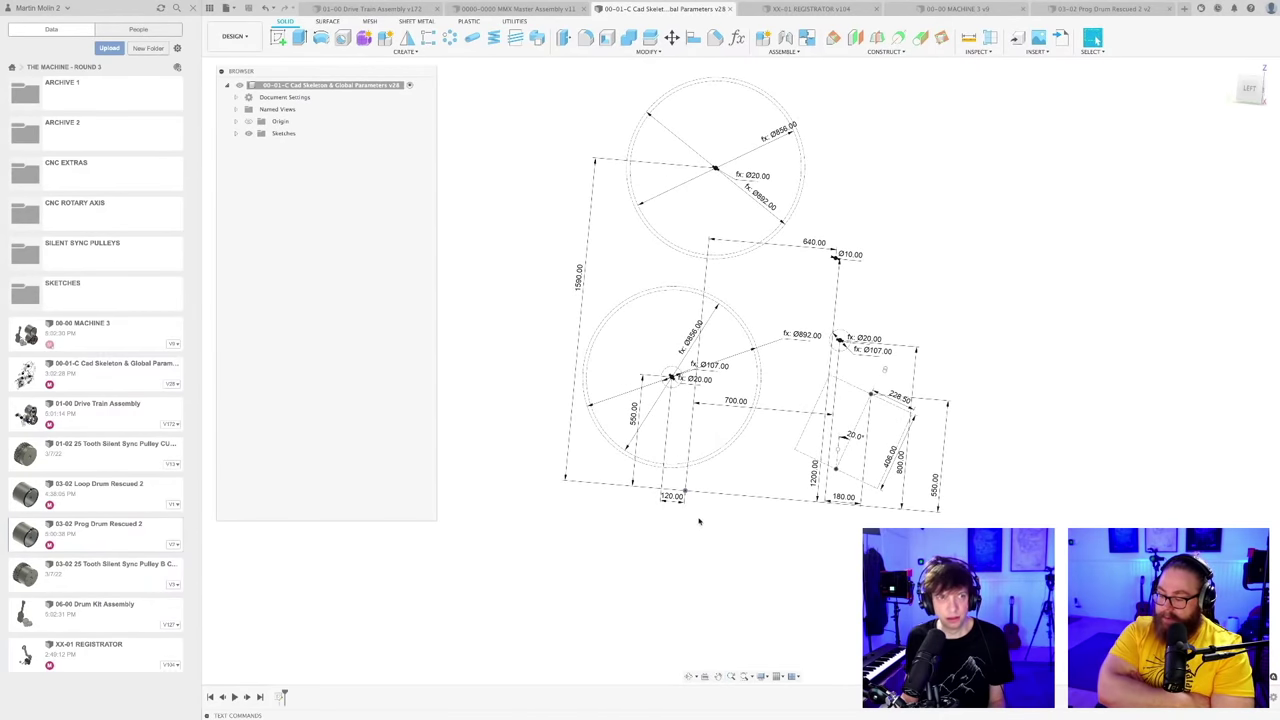
pyautogui.scroll(5, 695, 502)
pyautogui.doubleClick(670, 500)
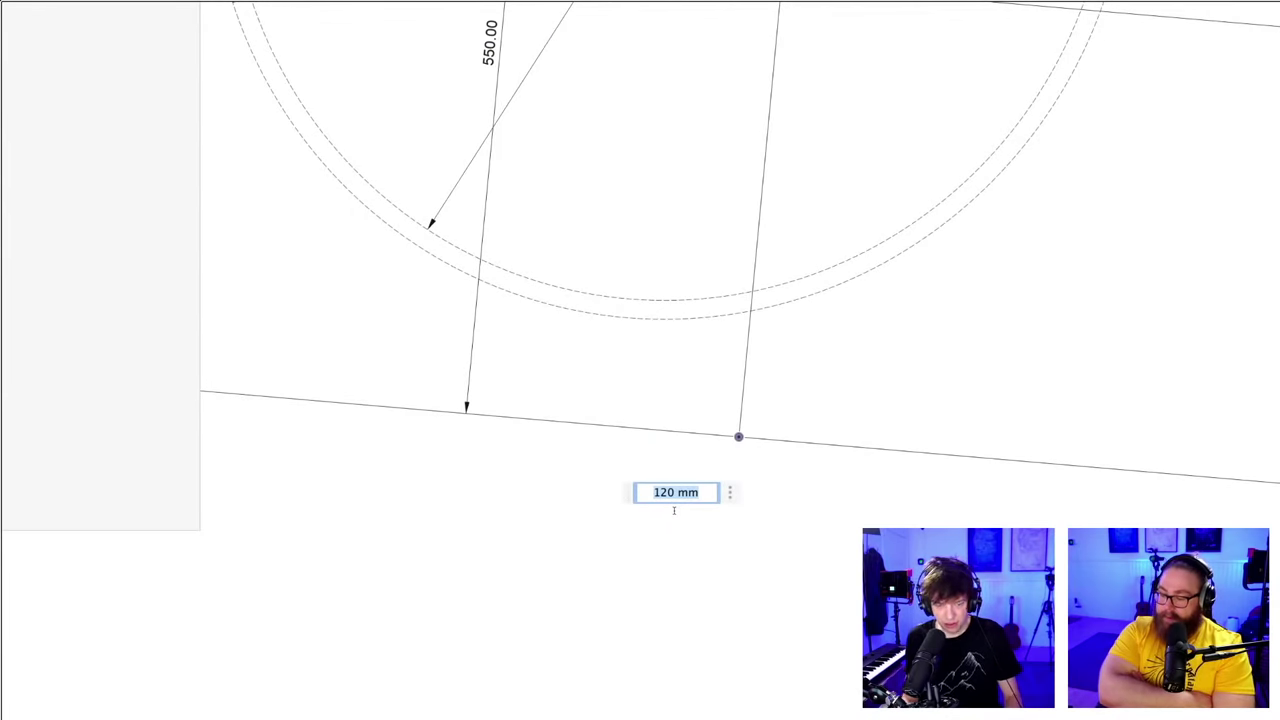
pyautogui.write('200')
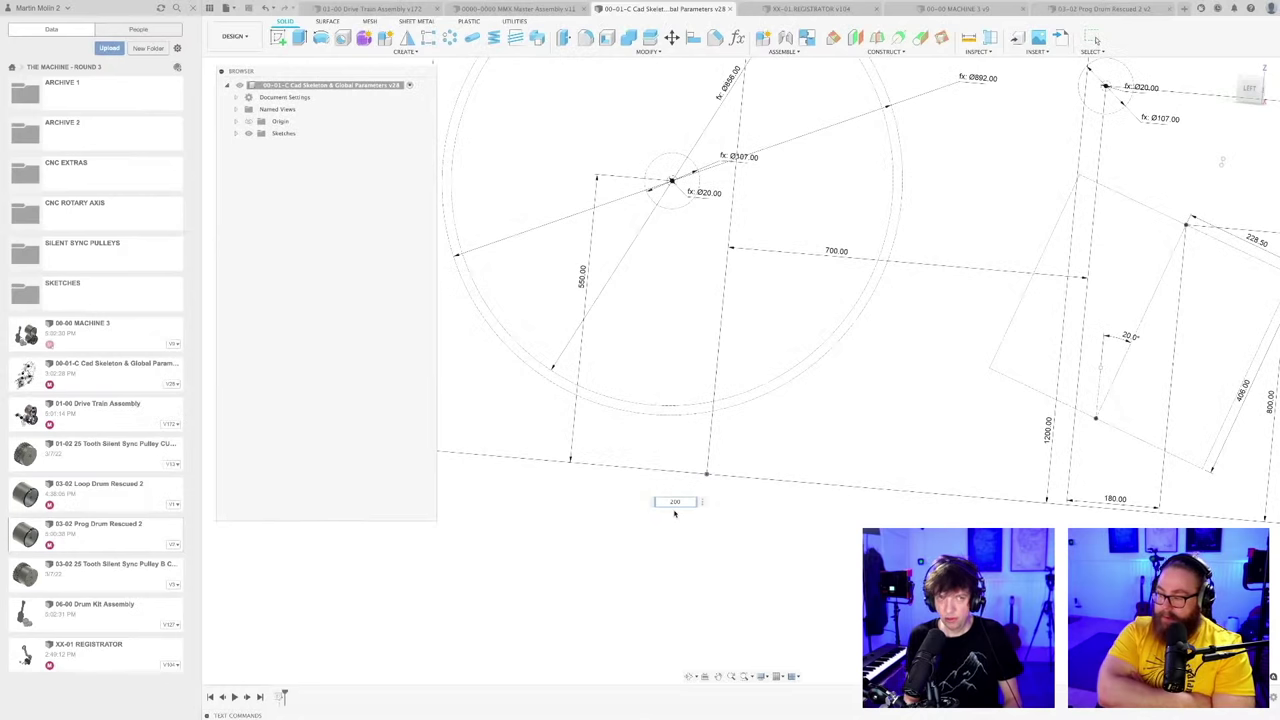
pyautogui.press('Return')
pyautogui.scroll(-6, 674, 513)
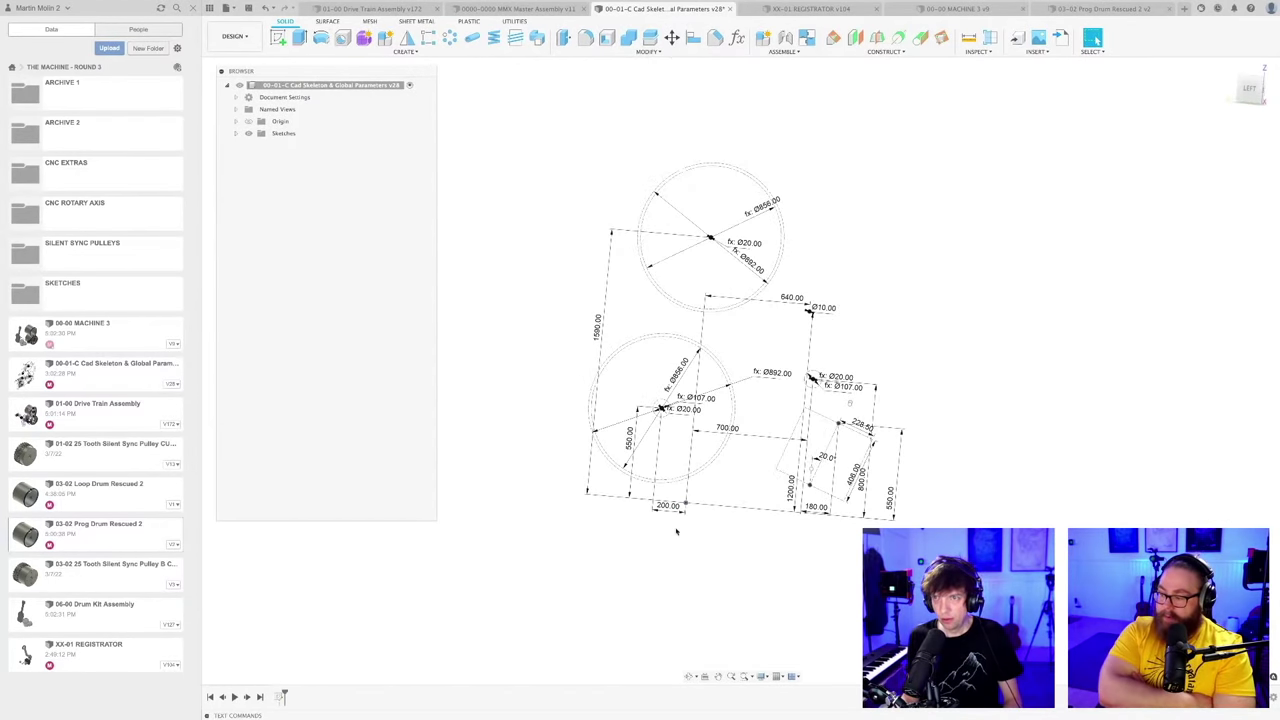
# Step: Set the upper drum centre's height above the base line to 1700 mm
pyautogui.scroll(2, 702, 298)
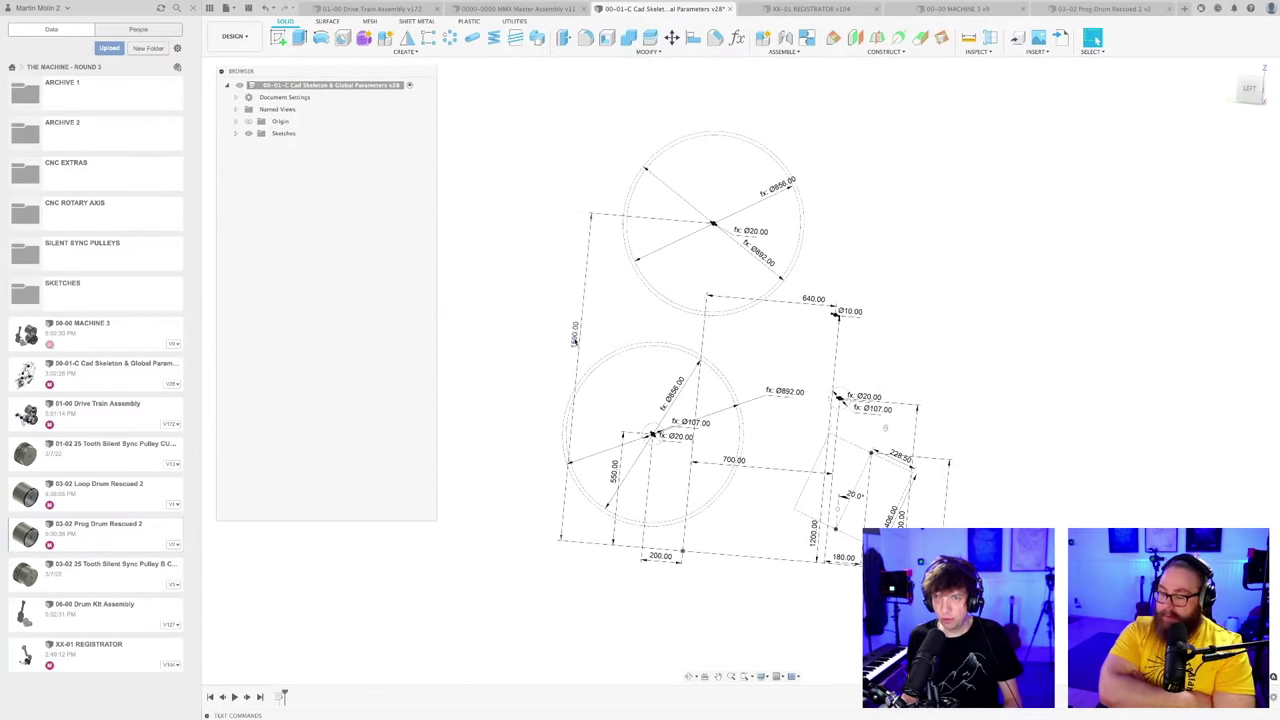
pyautogui.doubleClick(574, 338)
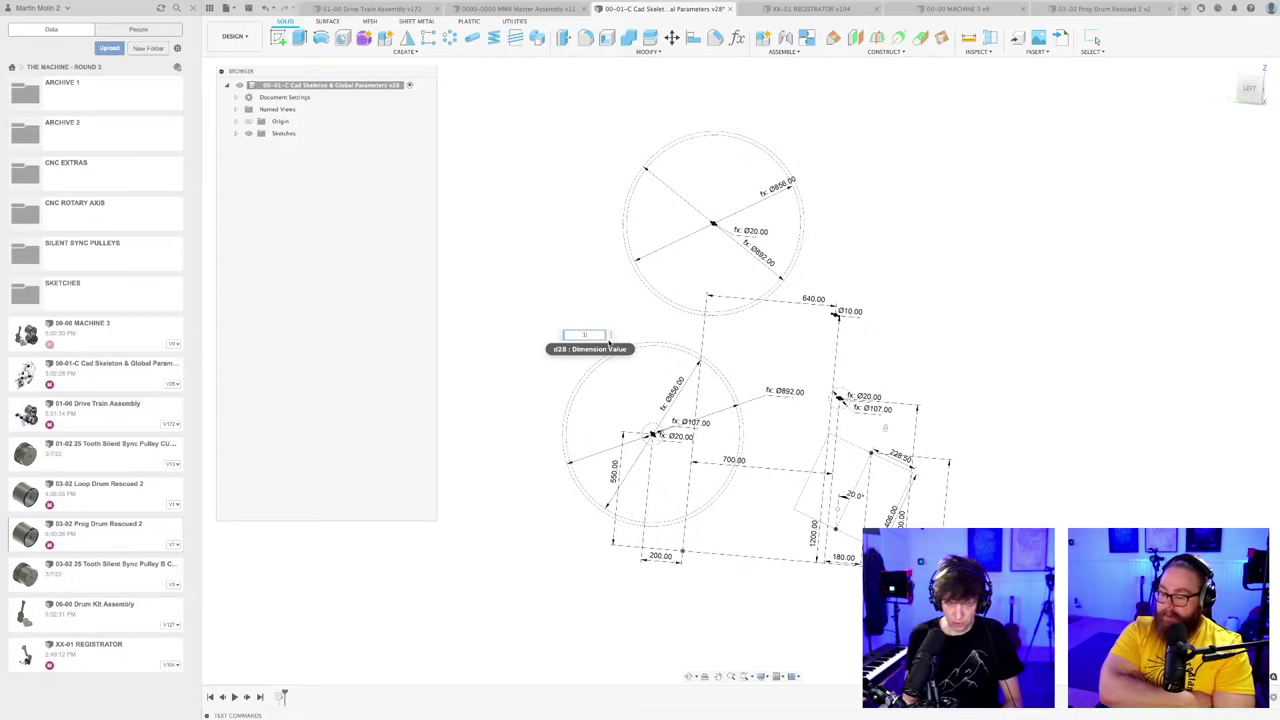
pyautogui.press('Return')
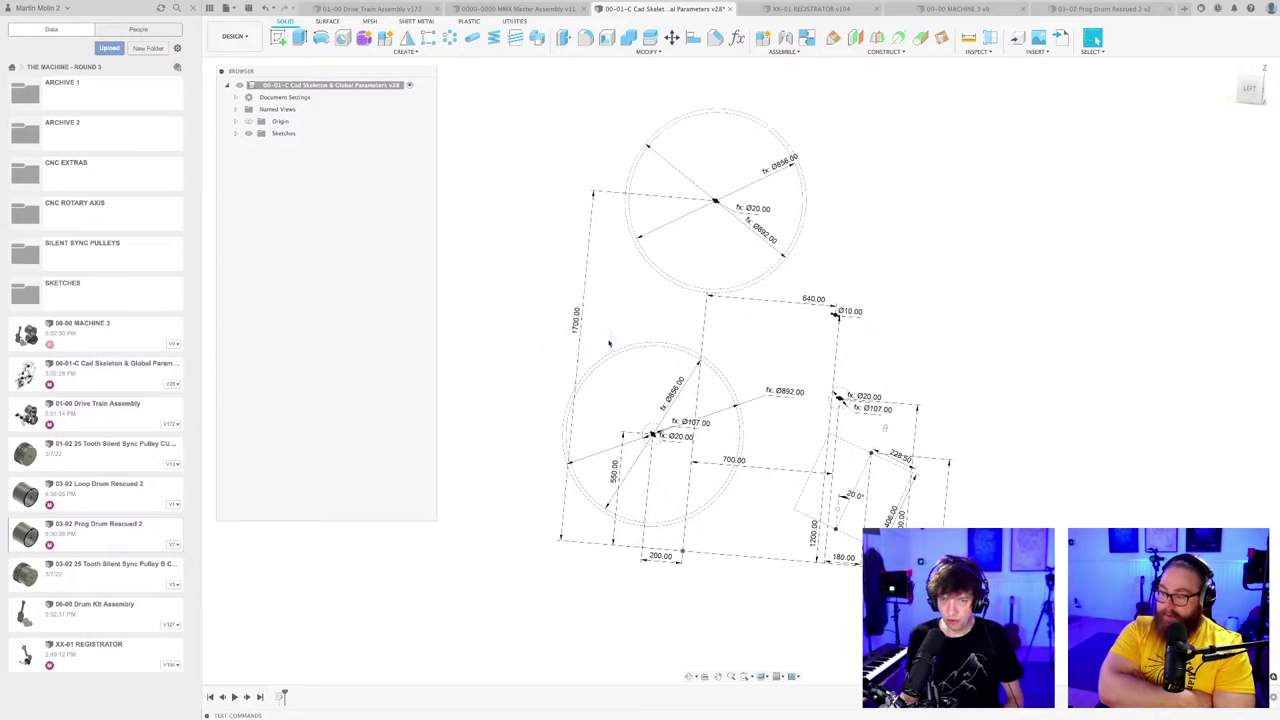
# Step: Save the Cad Skeleton & Global Parameters design with the new drum positions
pyautogui.hotkey('ctrl', 's')
pyautogui.press('Return')
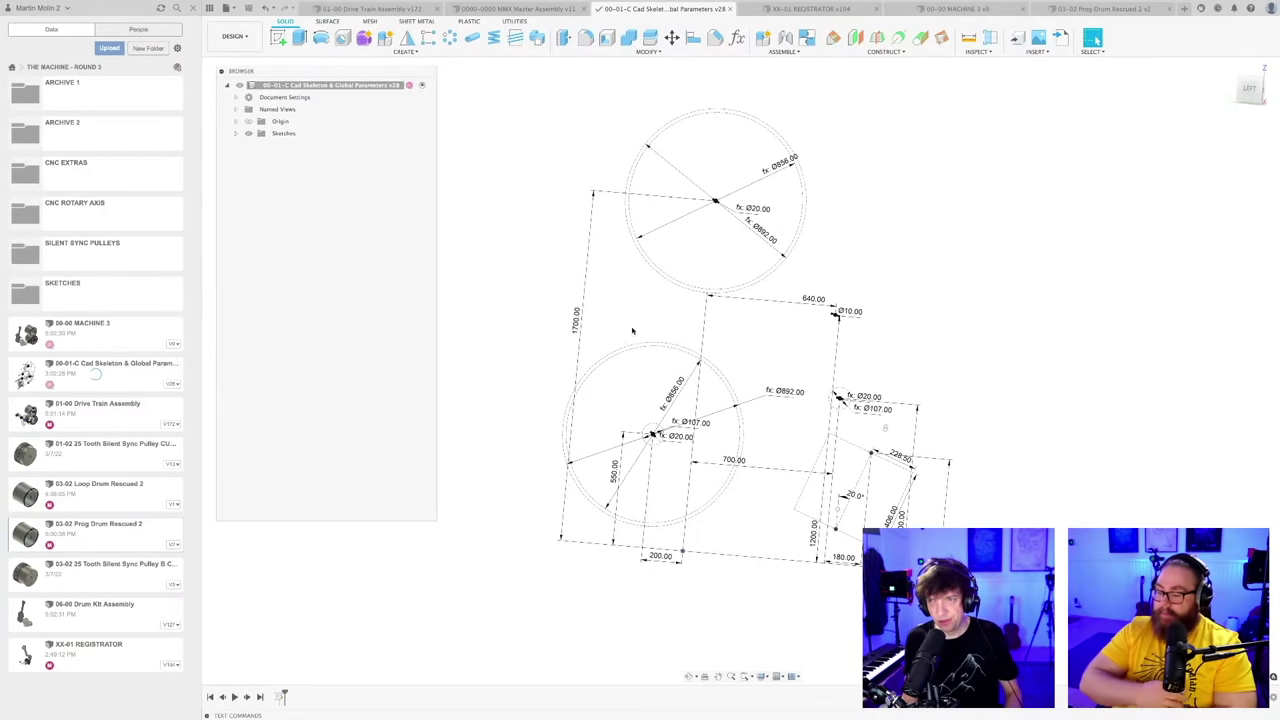
pyautogui.scroll(-3, 632, 330)
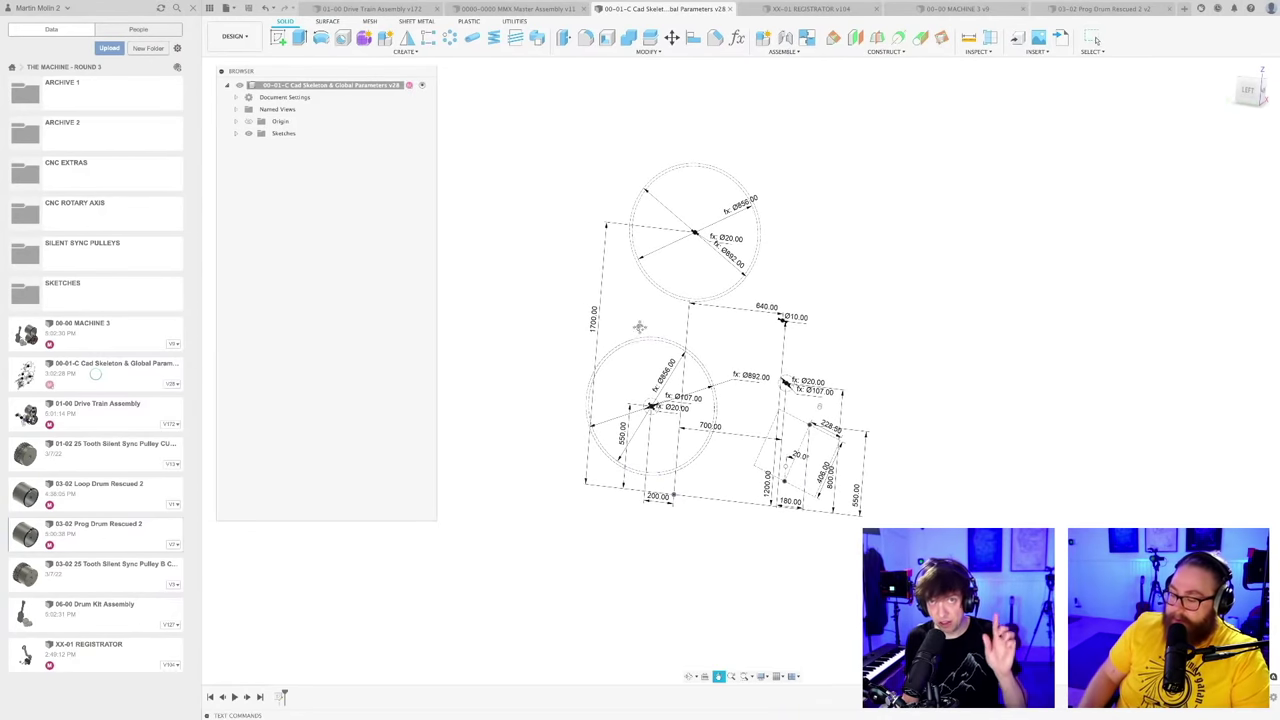
pyautogui.moveTo(639, 327); pyautogui.dragTo(661, 367, button='middle')
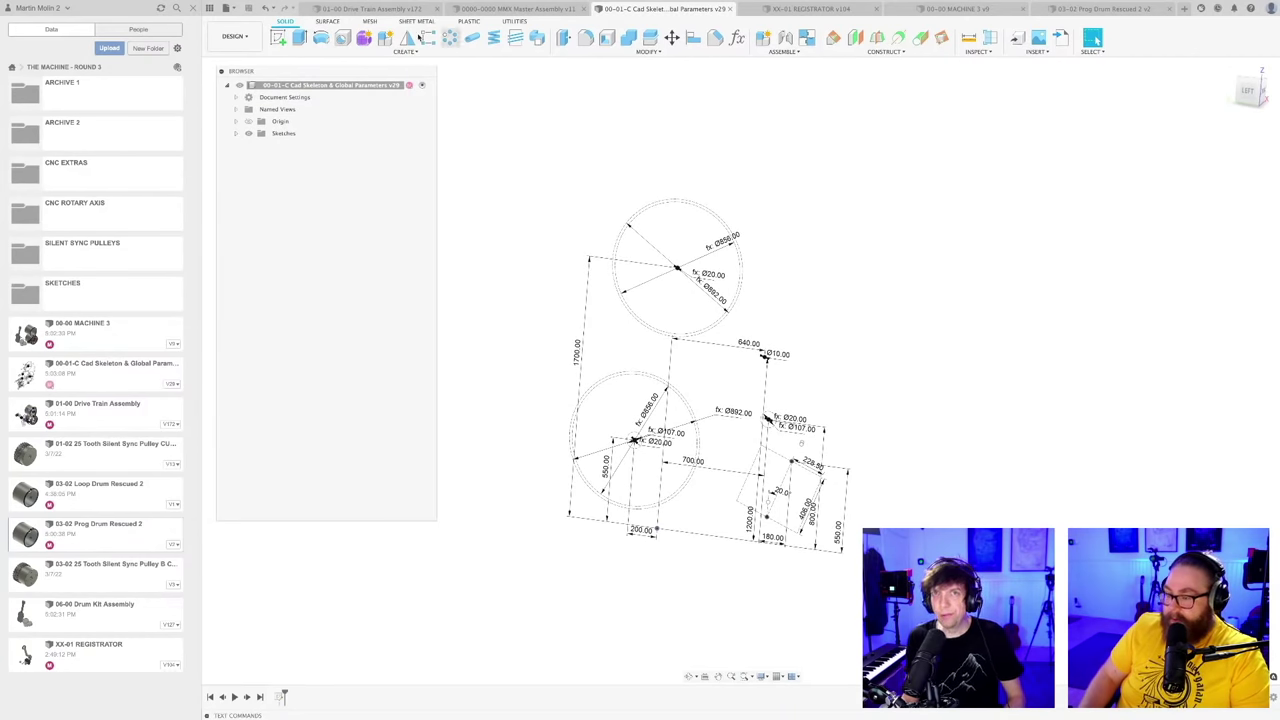
# Step: Return to the Drive Train Assembly and view it straight from the right side
pyautogui.click(372, 8)
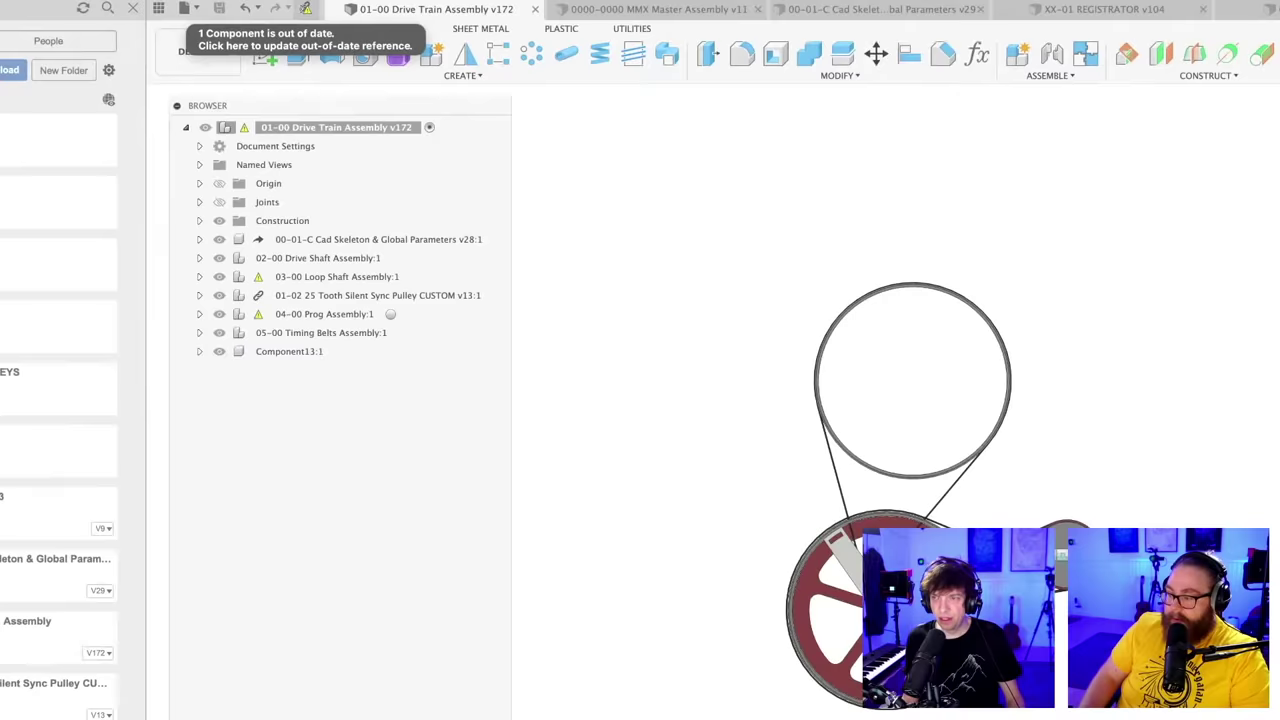
pyautogui.keyDown('shift'); pyautogui.moveTo(811, 486); pyautogui.dragTo(660, 509, button='middle'); pyautogui.keyUp('shift')
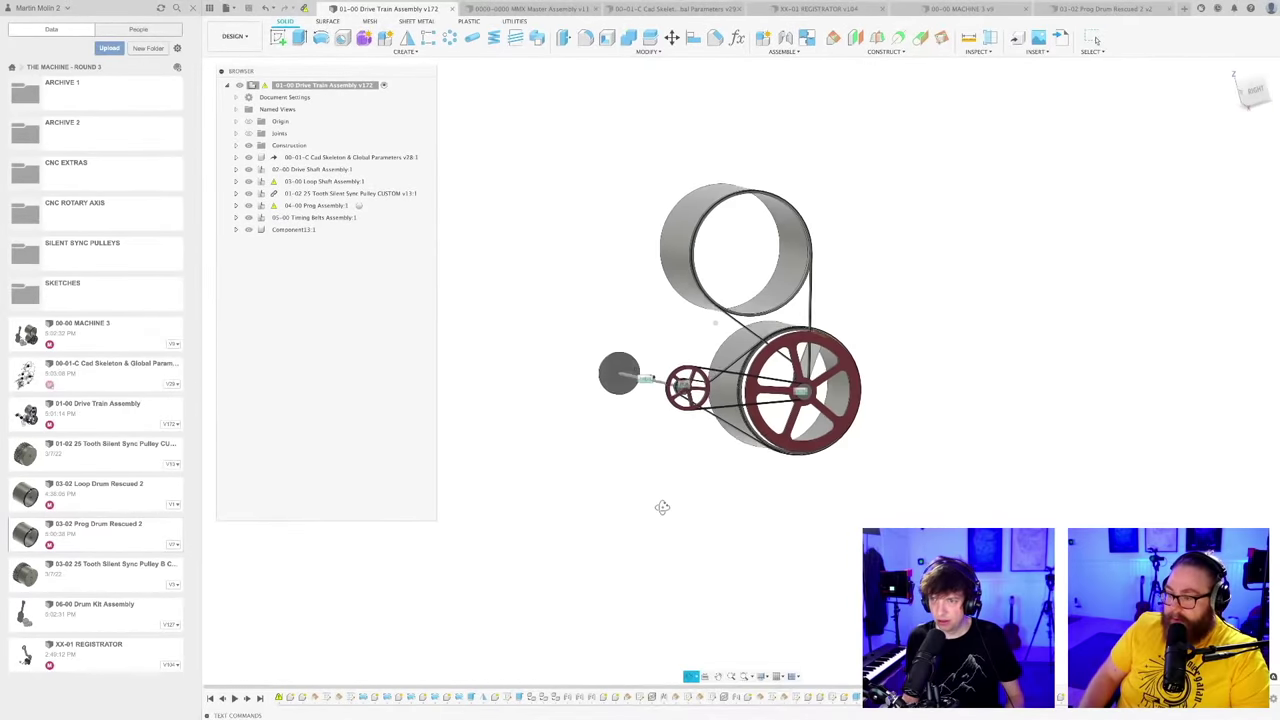
pyautogui.click(1241, 104)
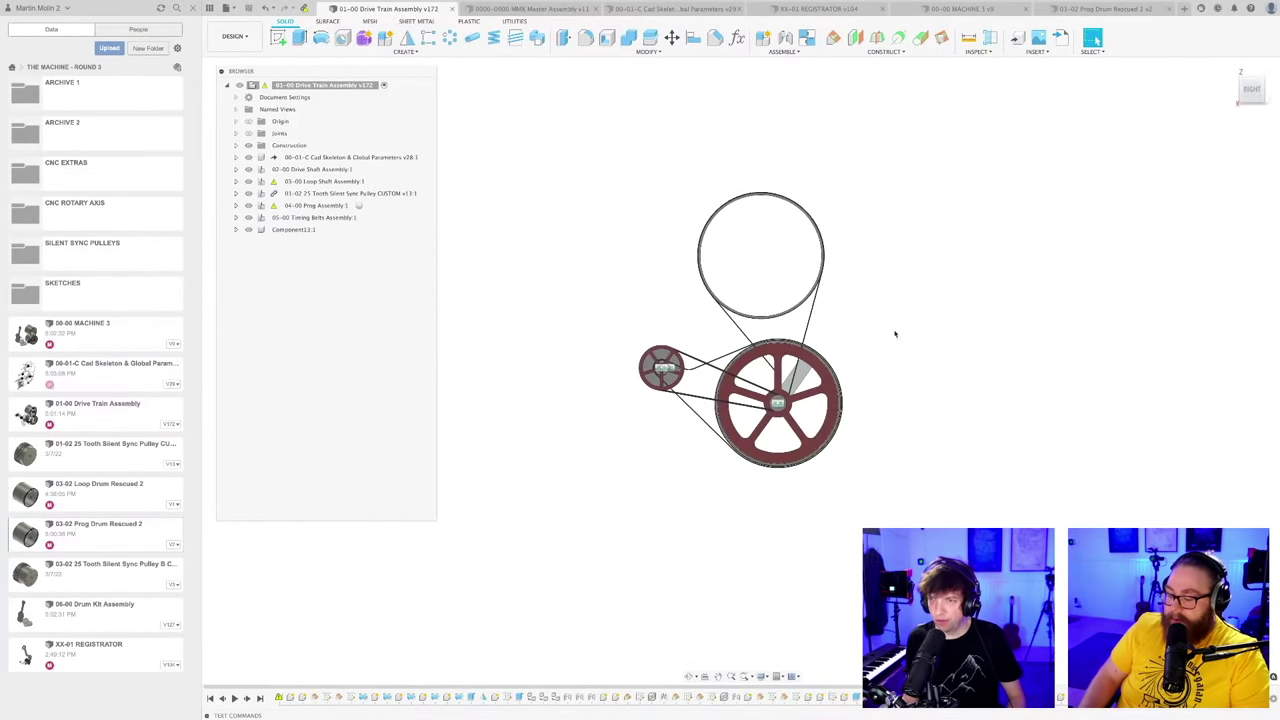
pyautogui.scroll(2, 812, 378)
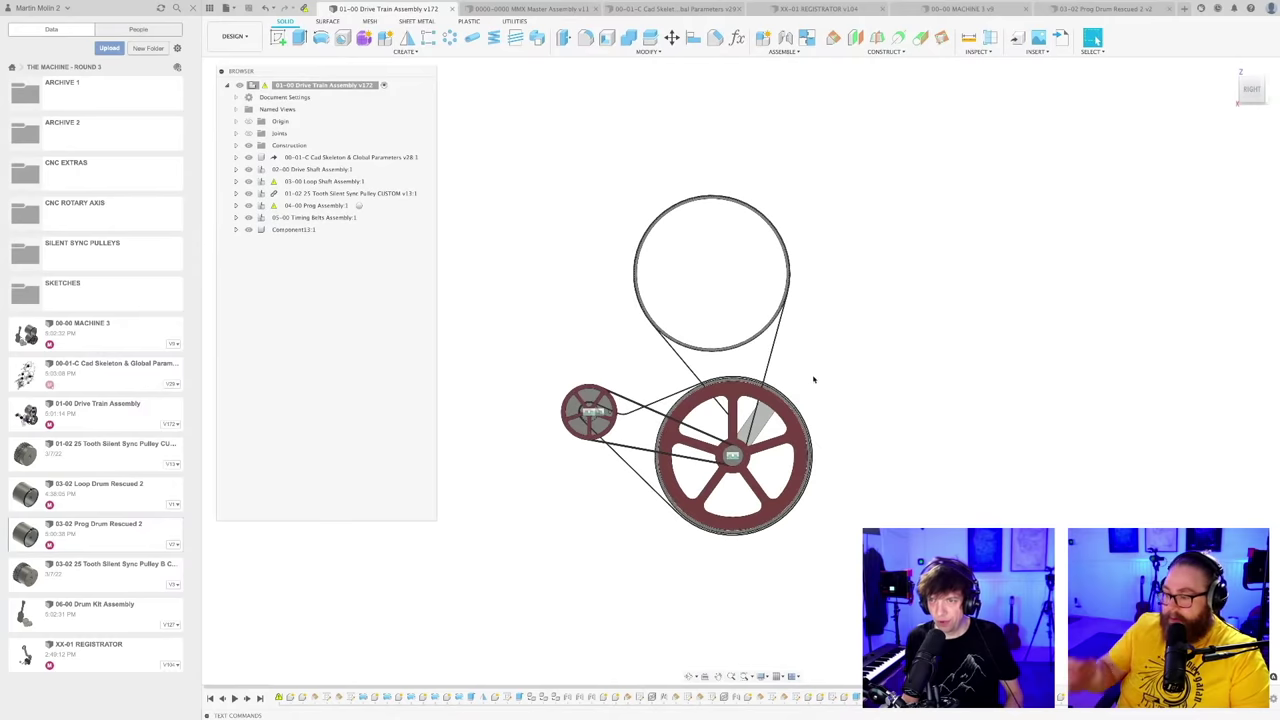
# Step: Update the Drive Train Assembly to the latest skeleton version and save it together with its linked designs
pyautogui.keyDown('shift'); pyautogui.moveTo(813, 379); pyautogui.dragTo(837, 393, button='middle'); pyautogui.keyUp('shift')
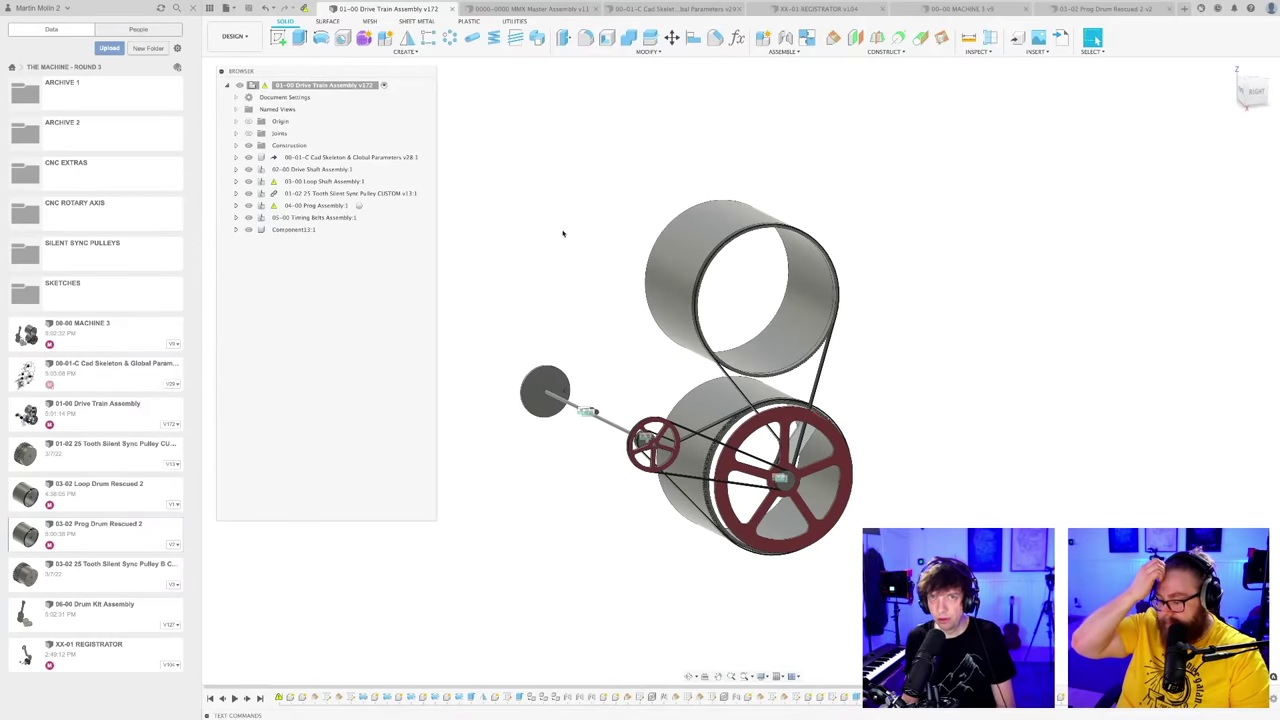
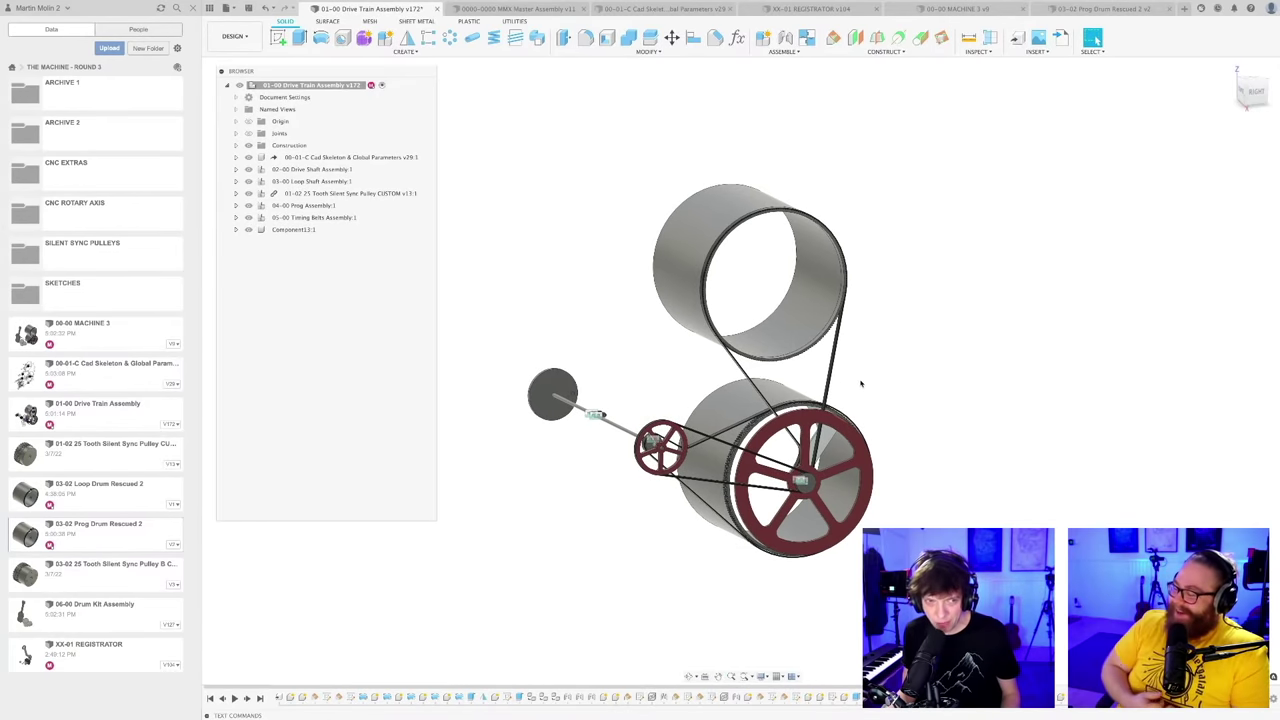
pyautogui.scroll(1, 859, 383)
pyautogui.scroll(-2, 862, 383)
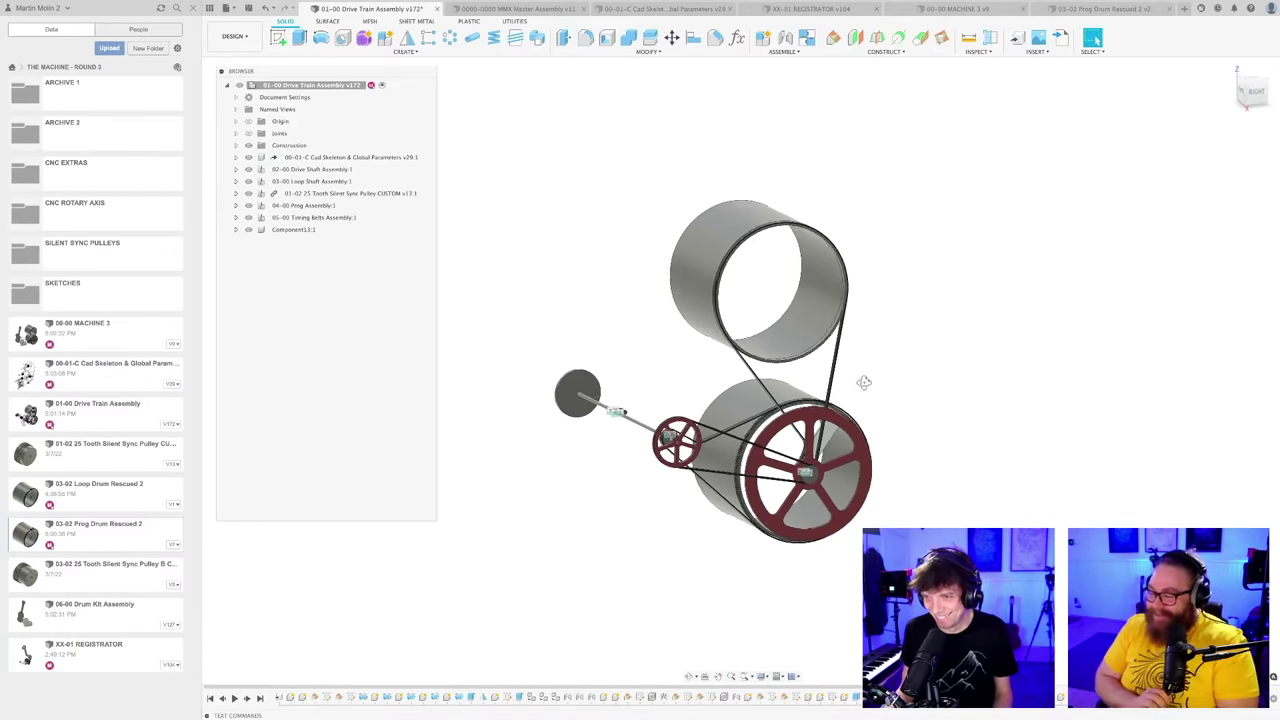
pyautogui.keyDown('shift'); pyautogui.moveTo(866, 383); pyautogui.dragTo(860, 382, button='middle'); pyautogui.keyUp('shift')
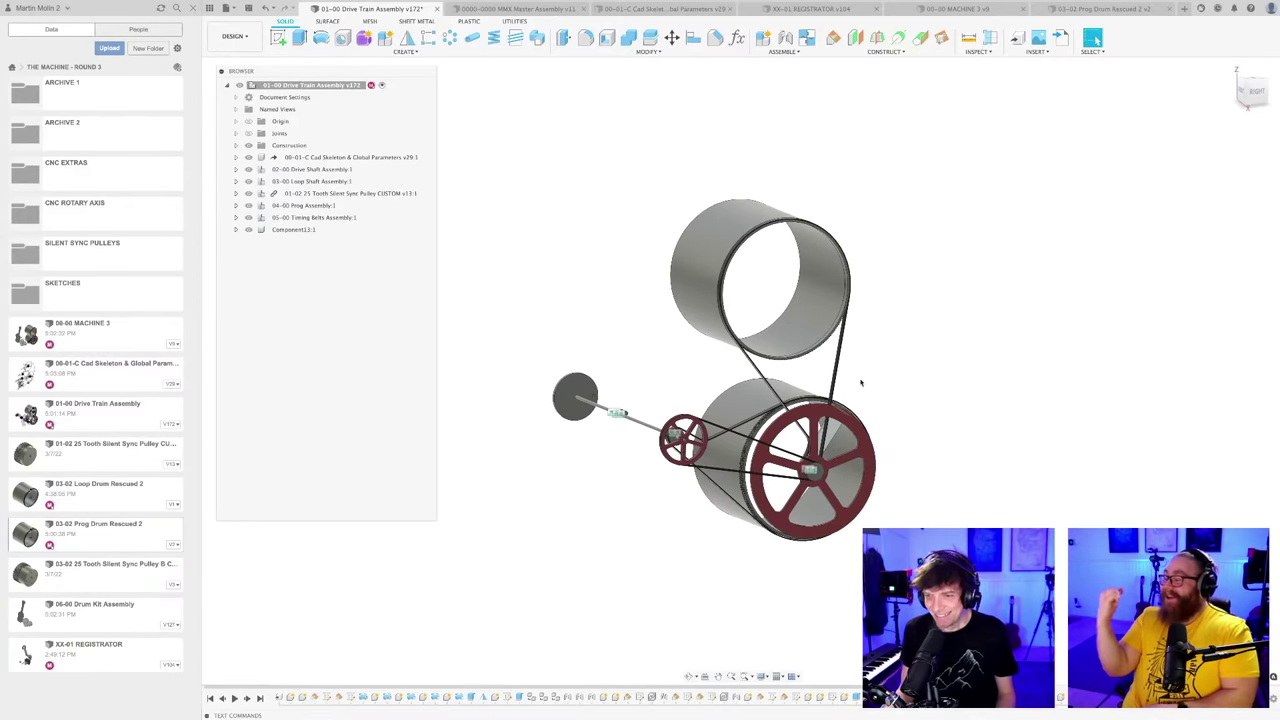
pyautogui.hotkey('ctrl', 's')
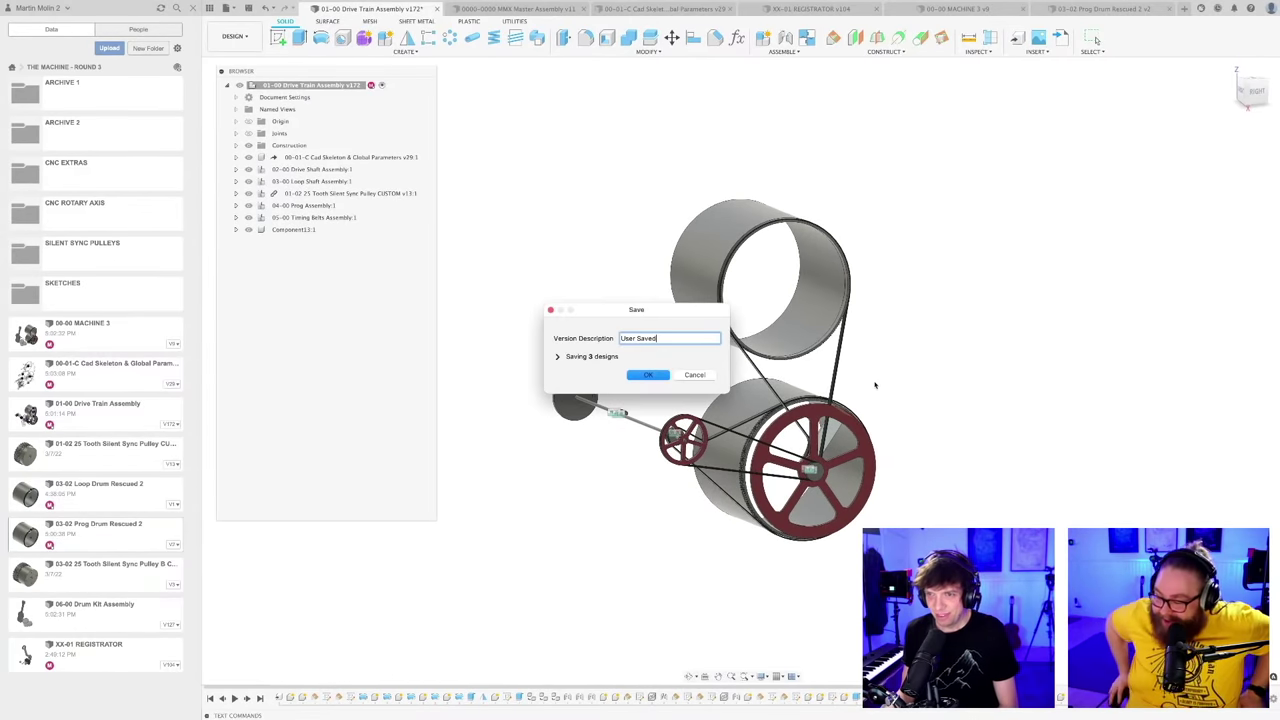
pyautogui.press('Return')
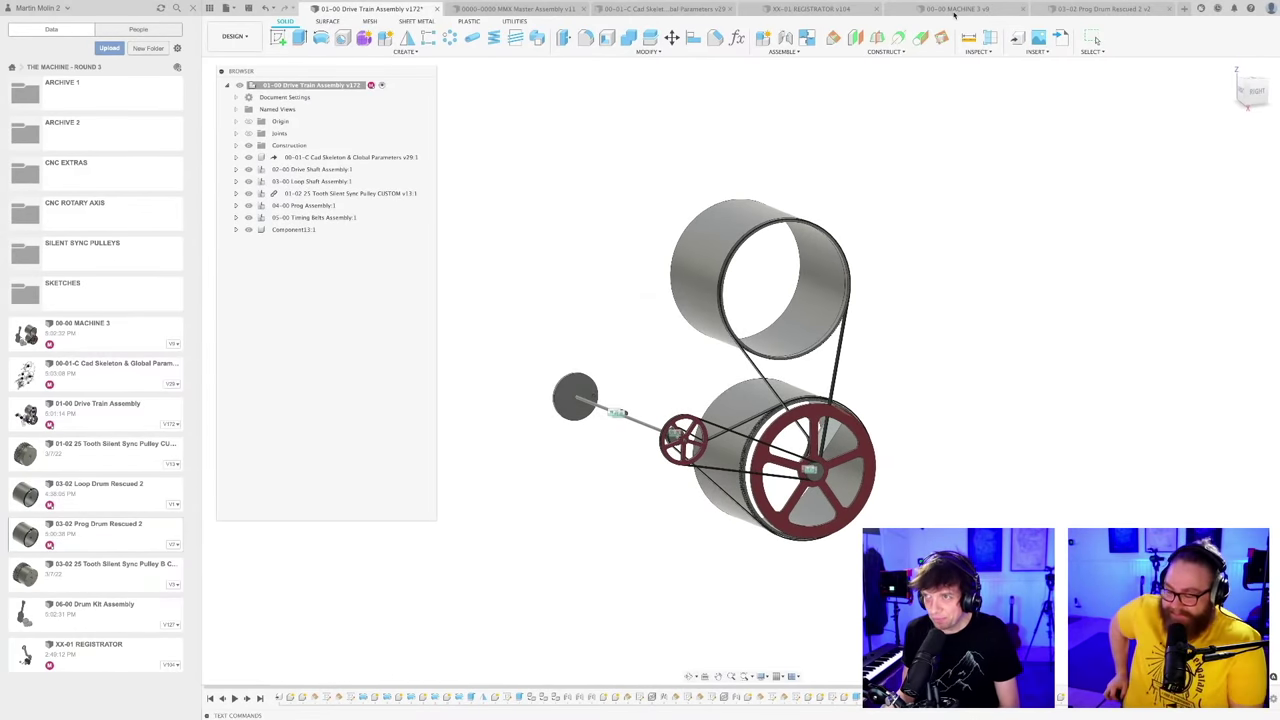
# Step: Switch to the 00-00 MACHINE 3 design, update its linked Drive Train Assembly and Drum Kit Assembly, and save it
pyautogui.click(954, 10)
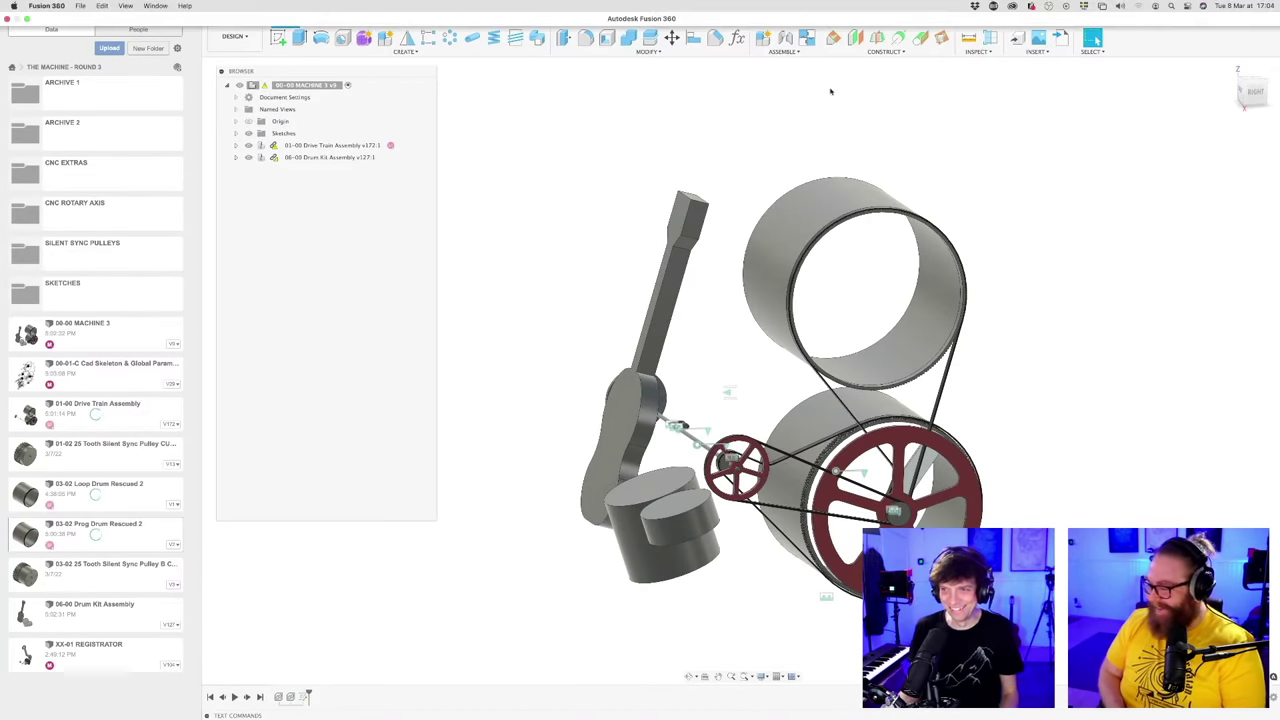
pyautogui.scroll(-1, 734, 302)
pyautogui.scroll(-2, 708, 313)
pyautogui.keyDown('shift'); pyautogui.moveTo(708, 312); pyautogui.dragTo(717, 314, button='middle'); pyautogui.keyUp('shift')
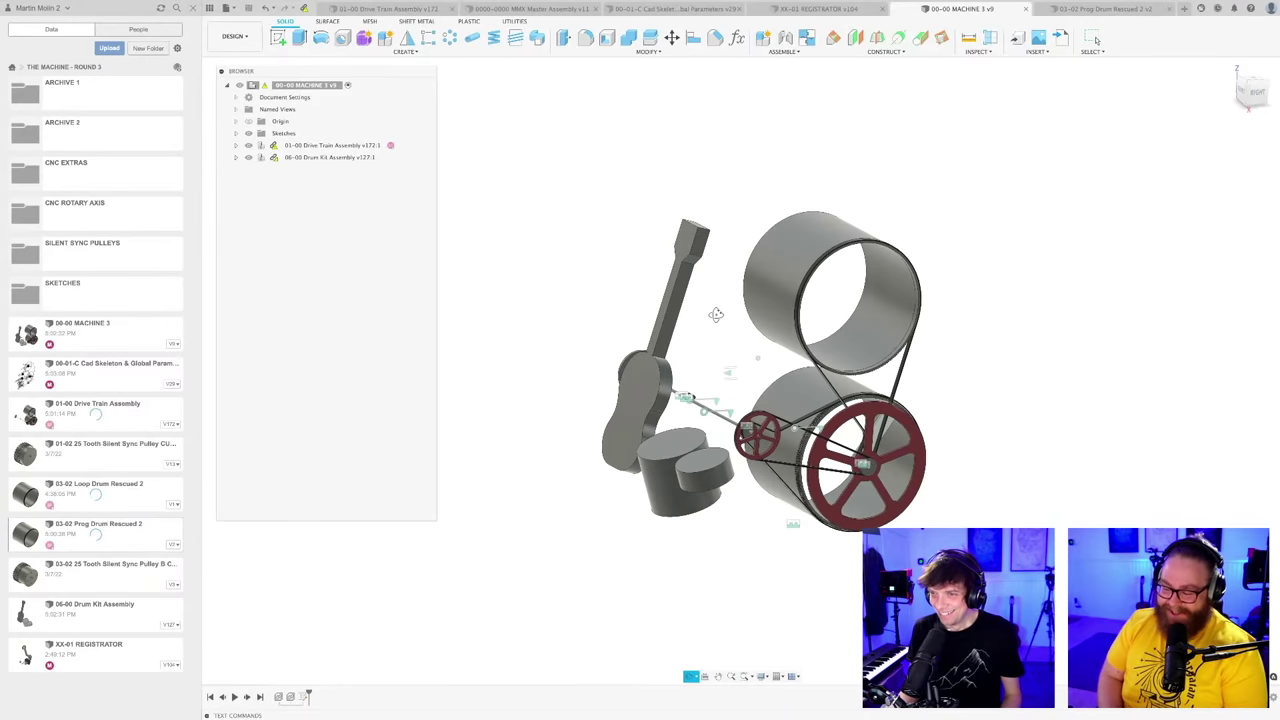
pyautogui.keyDown('shift'); pyautogui.moveTo(918, 346); pyautogui.dragTo(806, 288, button='middle'); pyautogui.keyUp('shift')
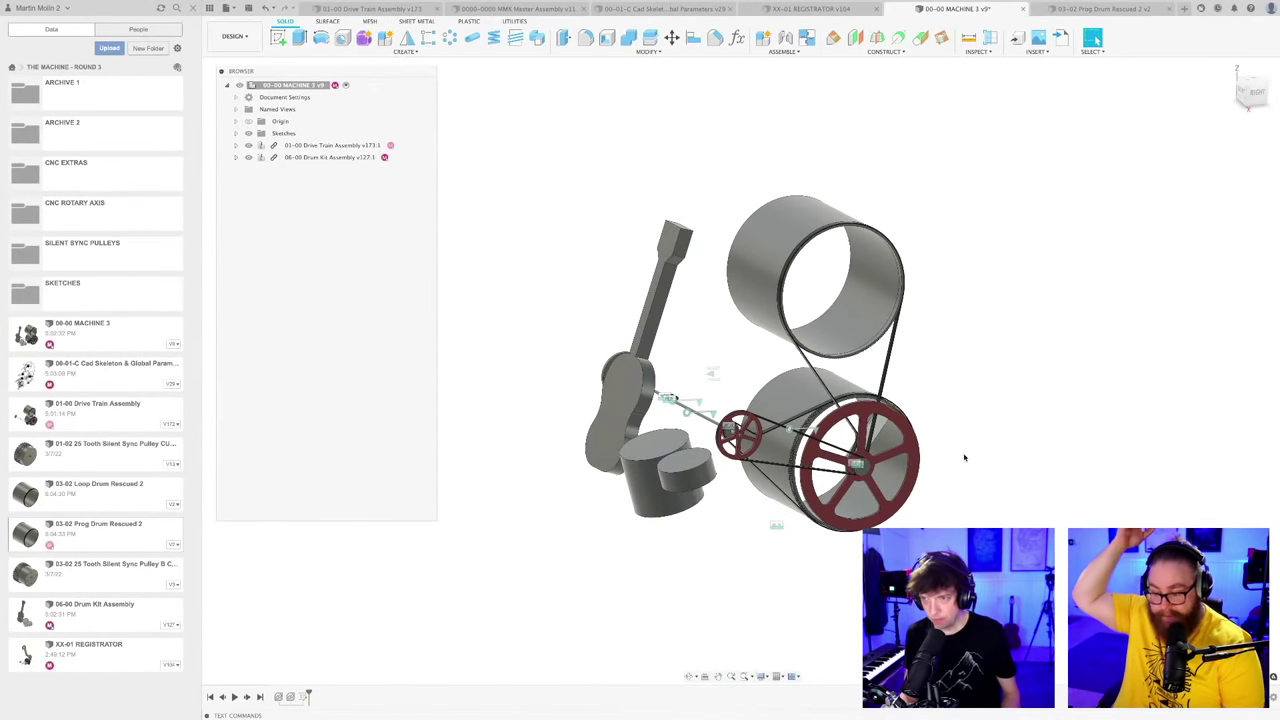
pyautogui.keyDown('shift'); pyautogui.moveTo(963, 457); pyautogui.dragTo(943, 451, button='middle'); pyautogui.keyUp('shift')
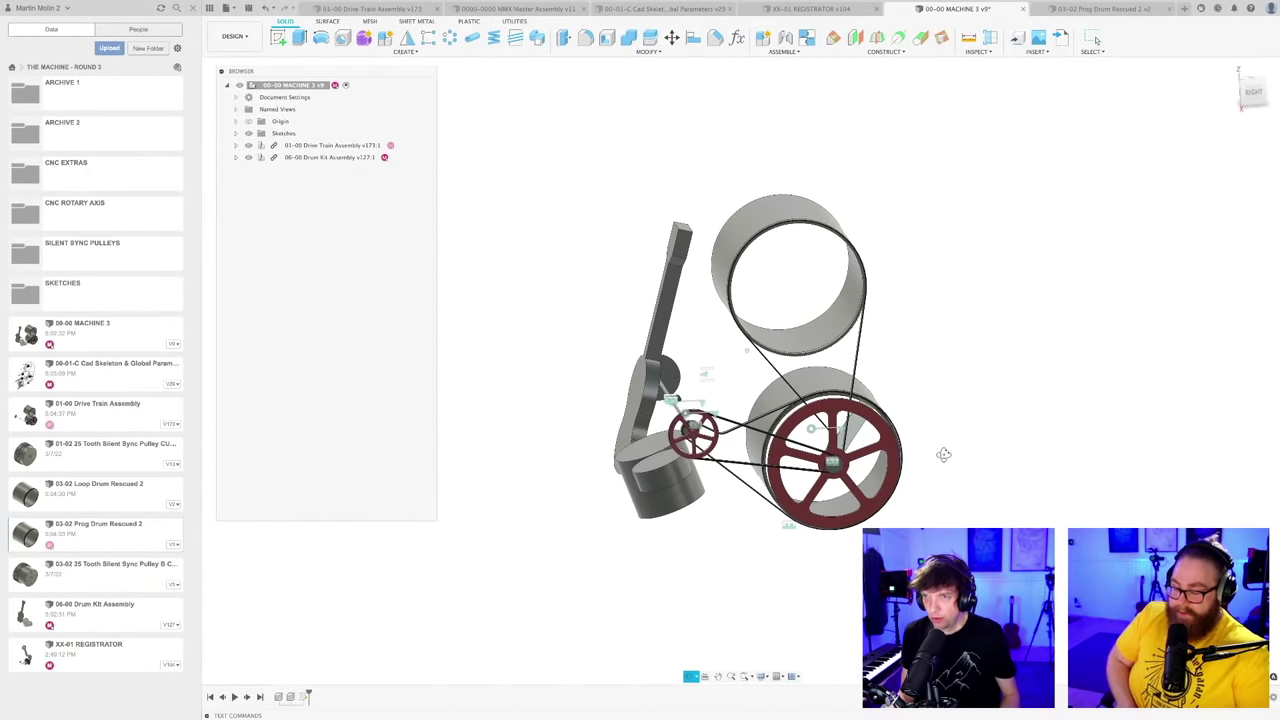
pyautogui.press('super+s')
pyautogui.press('Return')
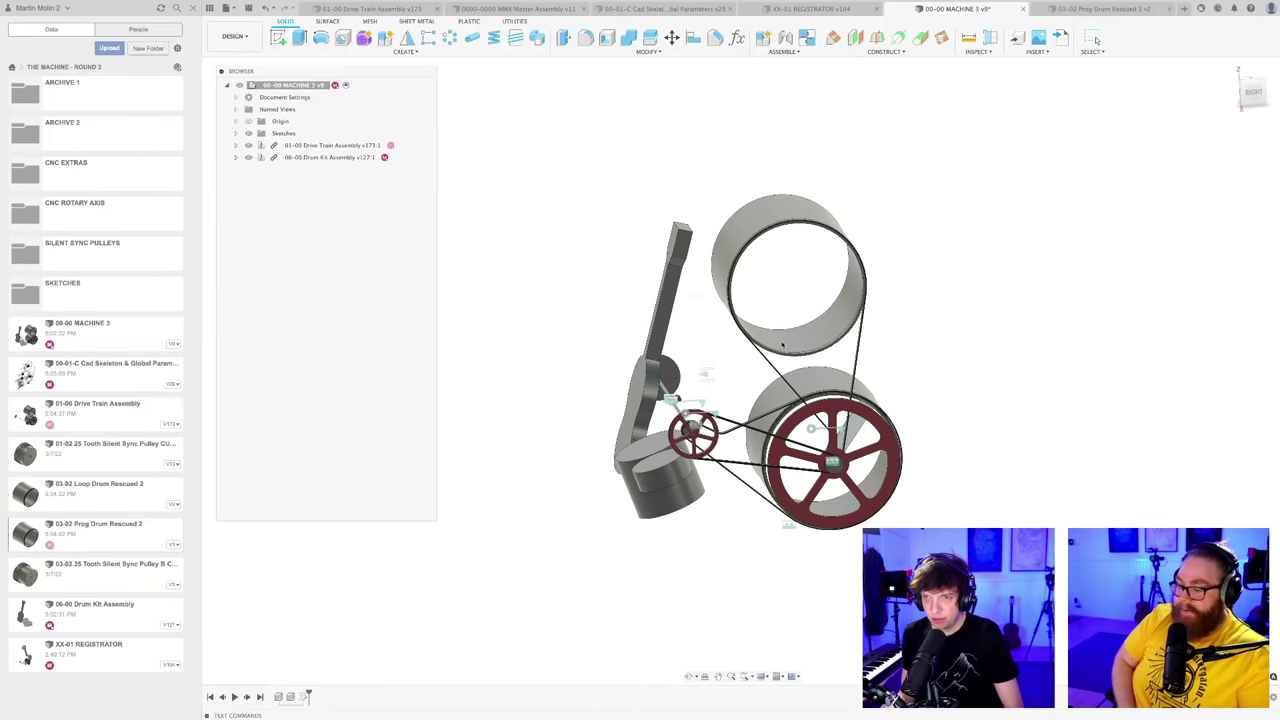
# Step: Return to the Cad Skeleton & Global Parameters design, restore the drum dimensions to 120 mm offset and 1590 mm height, and save it
pyautogui.click(636, 7)
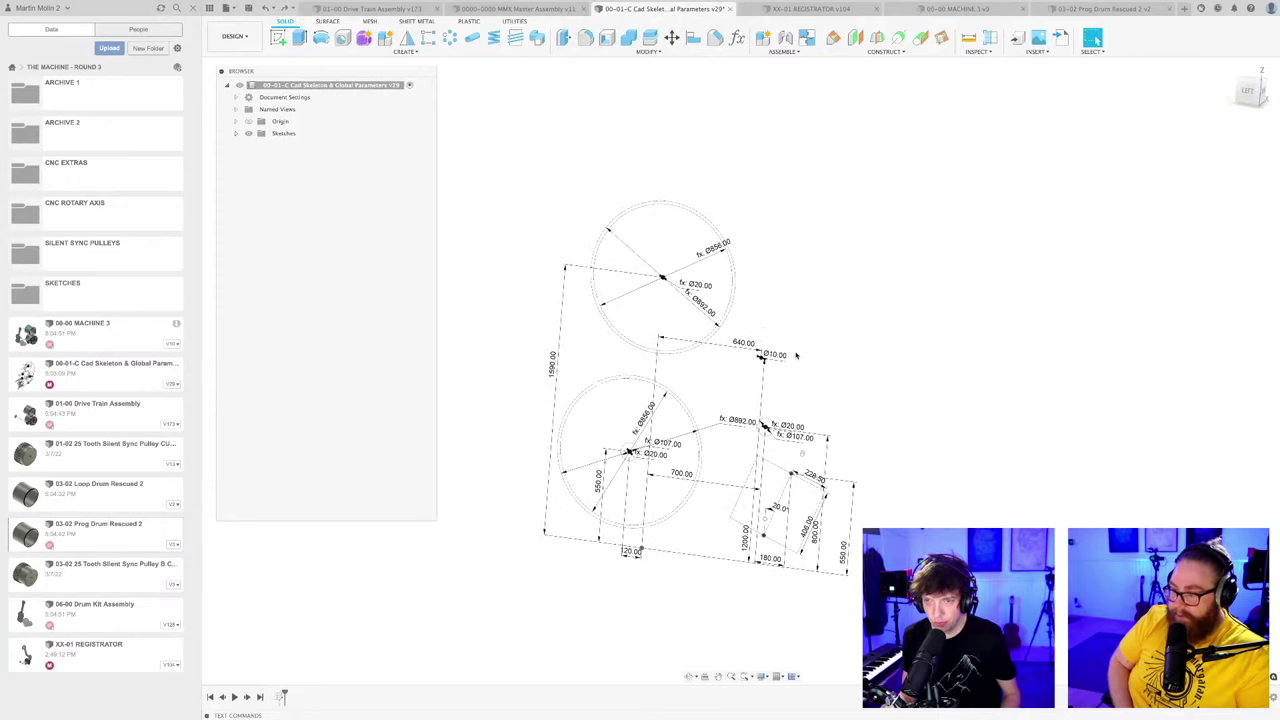
pyautogui.press('super+s')
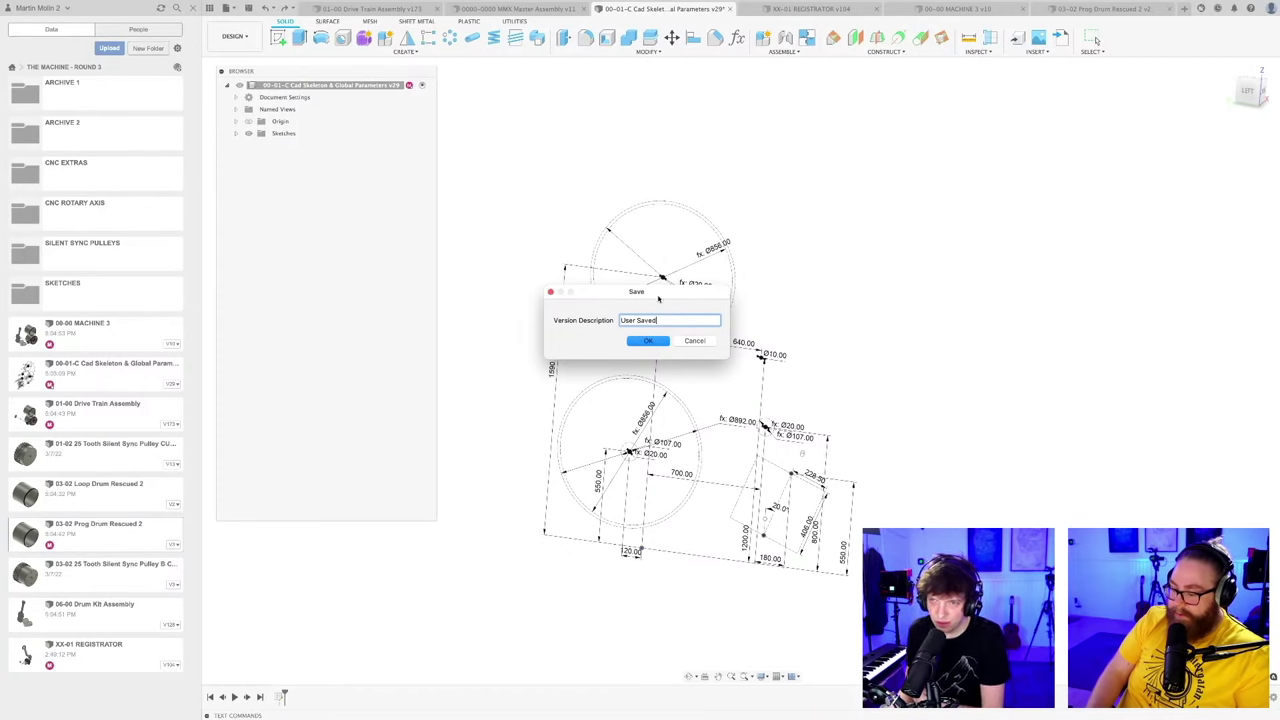
pyautogui.moveTo(663, 297); pyautogui.dragTo(642, 348)
pyautogui.click(624, 392)
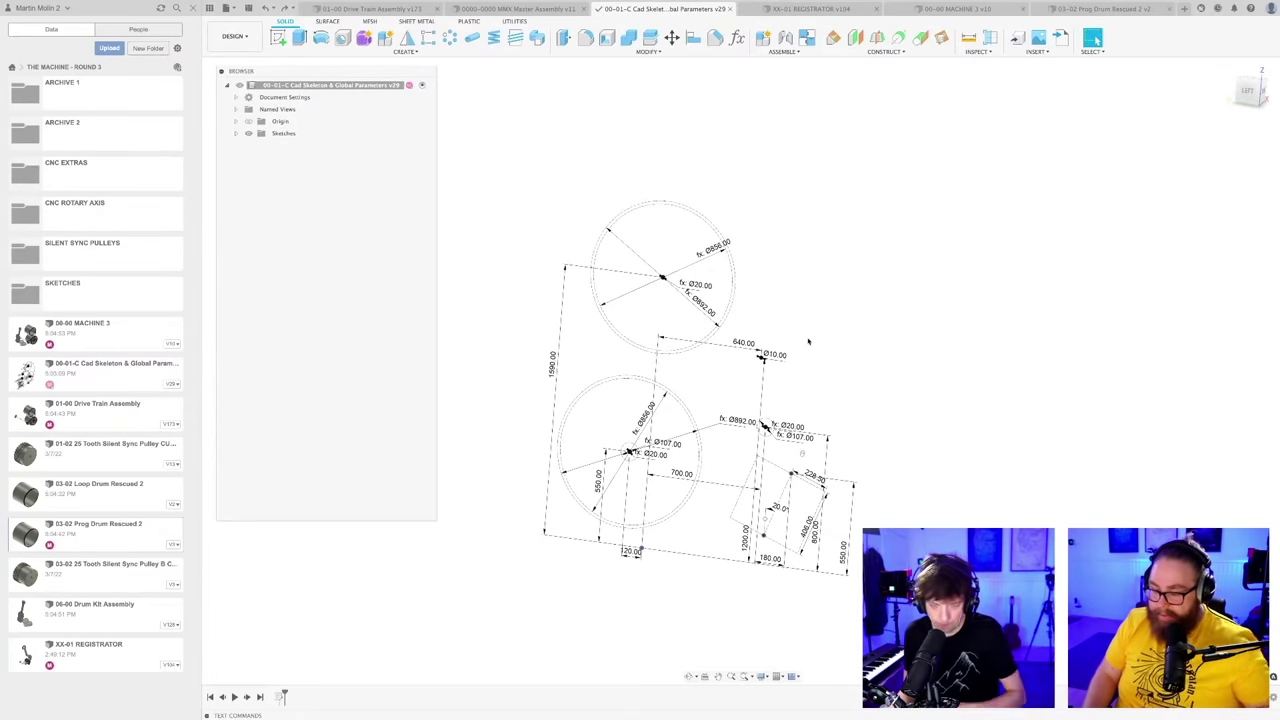
pyautogui.scroll(-2, 800, 345)
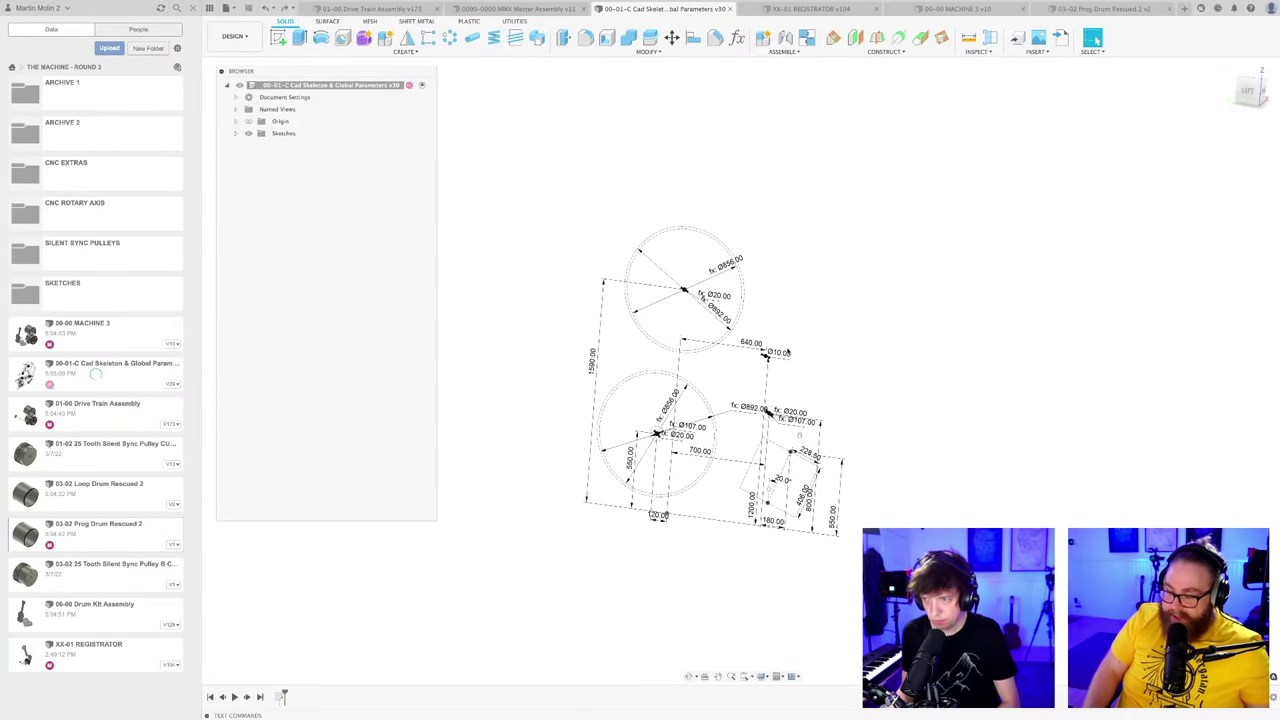
pyautogui.moveTo(807, 340)
pyautogui.mouseDown(button='middle')
pyautogui.moveTo(788, 394)
pyautogui.moveTo(800, 340)
pyautogui.mouseUp(button='middle')
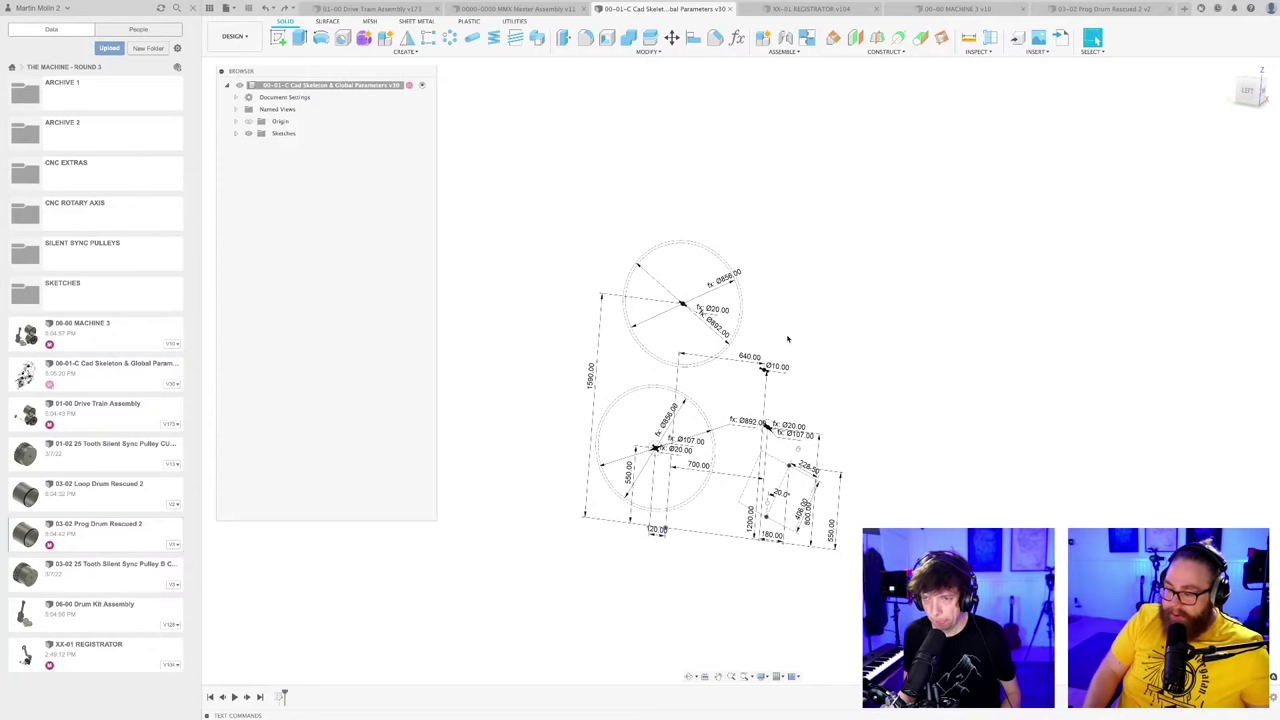
pyautogui.keyDown('shift'); pyautogui.moveTo(788, 339); pyautogui.dragTo(783, 340, button='middle'); pyautogui.keyUp('shift')
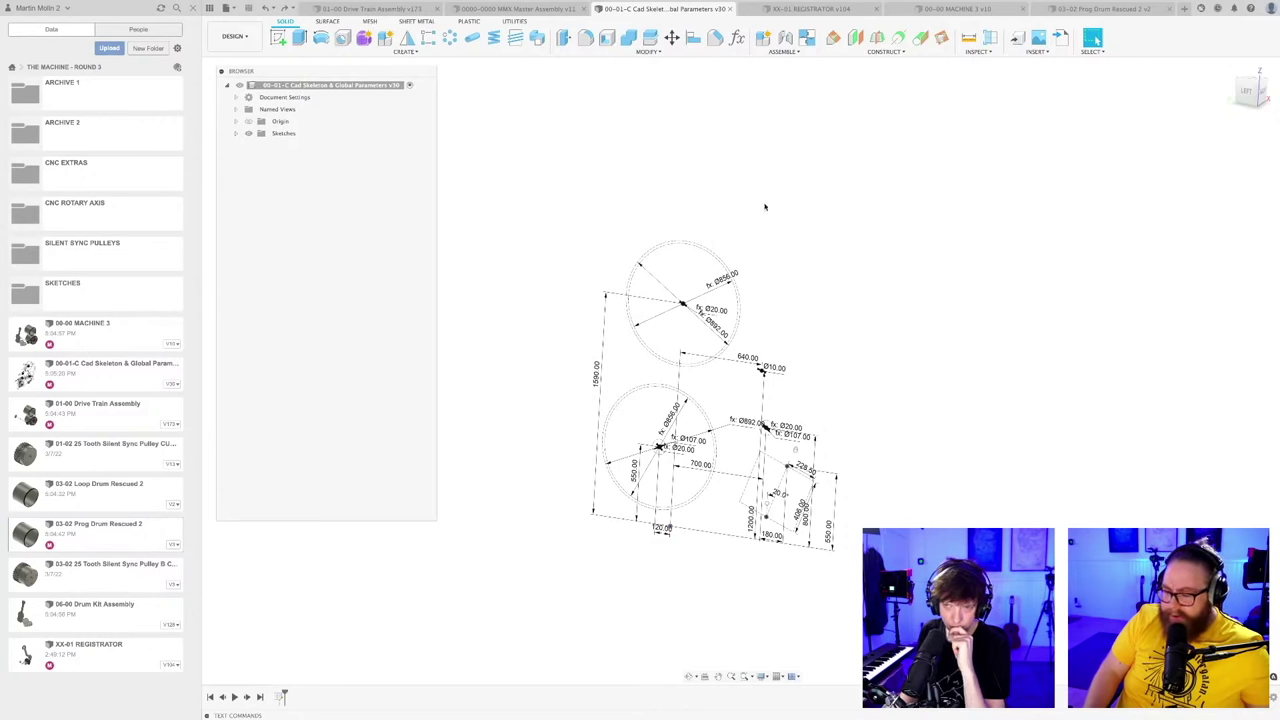
pyautogui.moveTo(768, 208); pyautogui.dragTo(766, 220, button='middle')
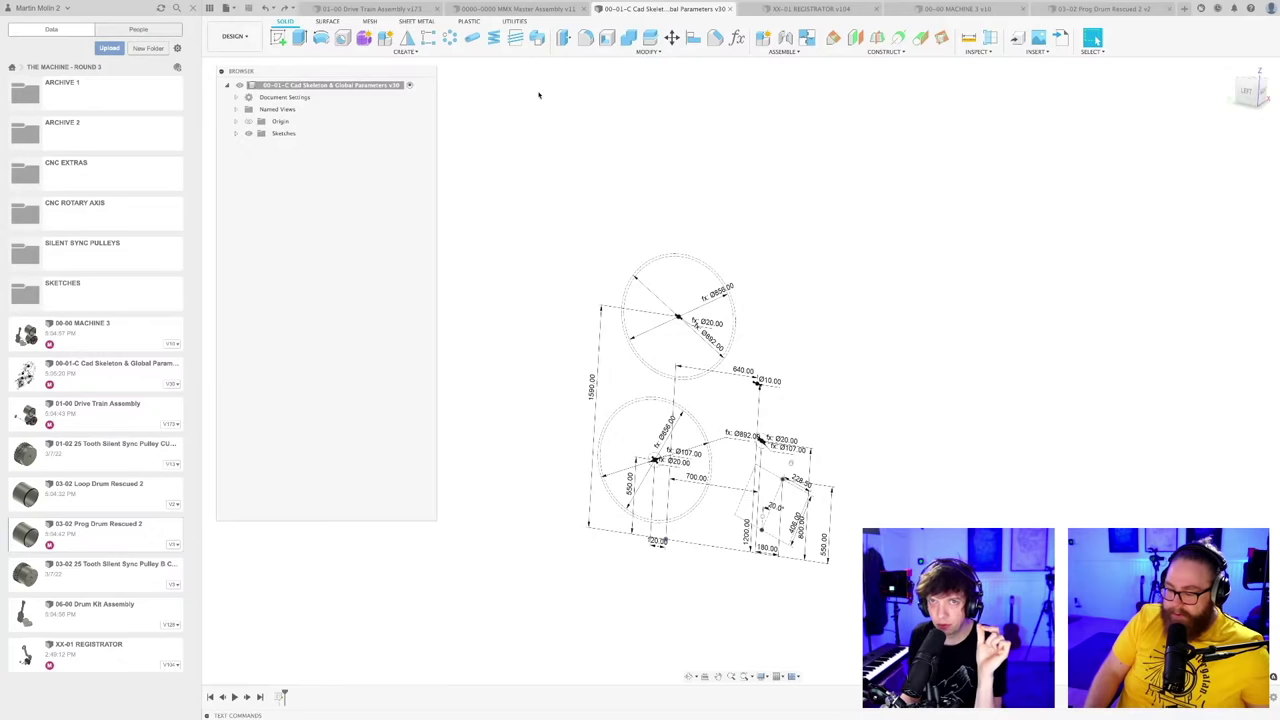
# Step: Go back to the Drive Train Assembly, update it to the restored skeleton, and save it with its linked designs
pyautogui.click(385, 9)
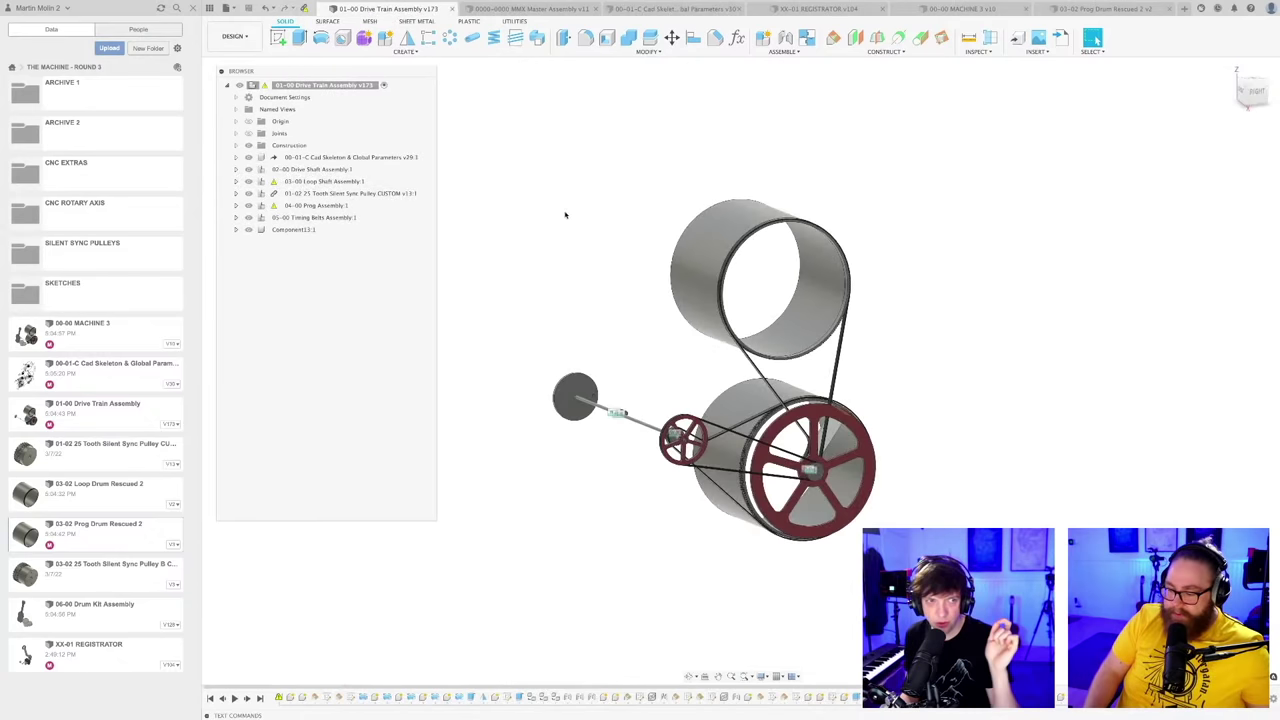
pyautogui.moveTo(565, 214); pyautogui.dragTo(506, 237, button='middle')
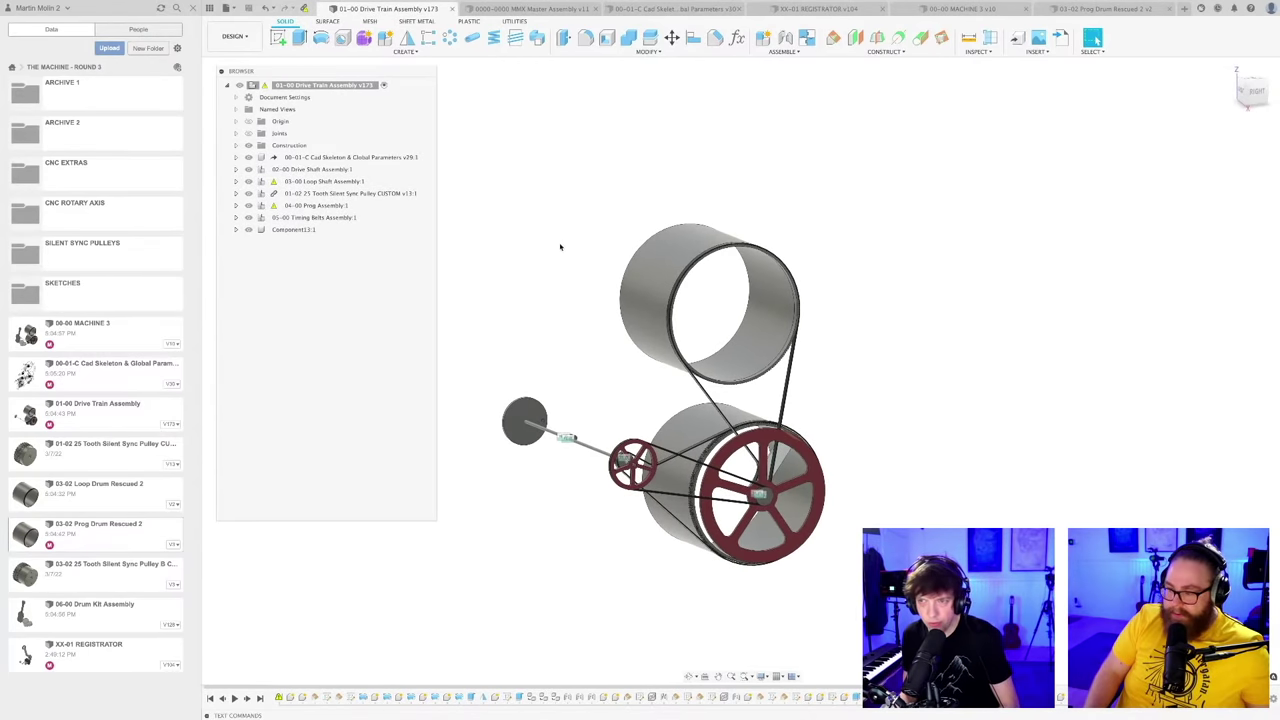
pyautogui.scroll(-1, 605, 276)
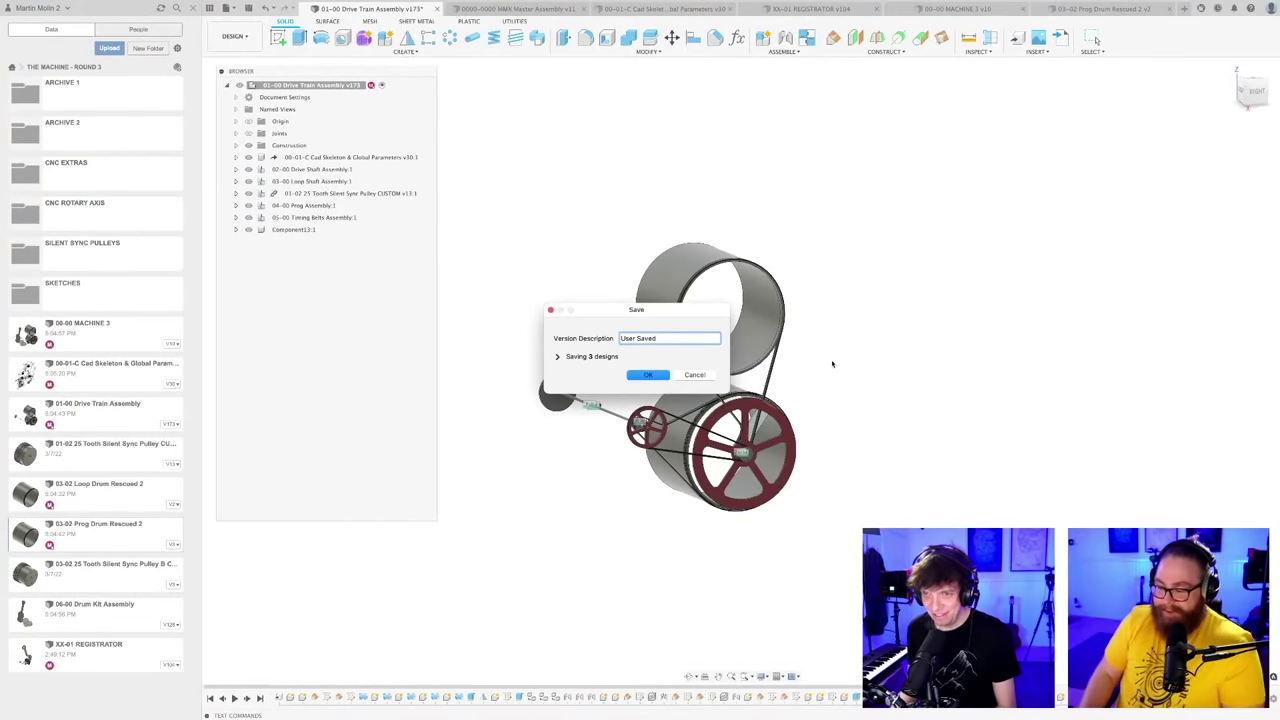
pyautogui.press('Return')
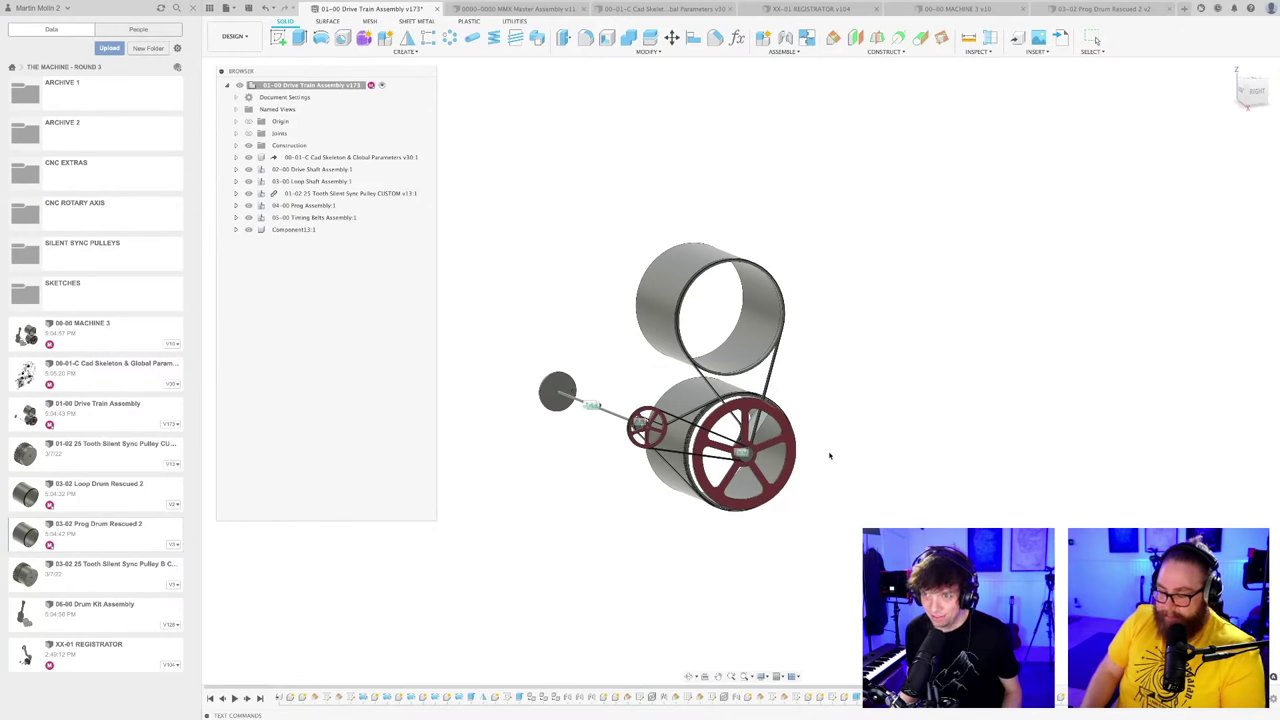
pyautogui.keyDown('shift'); pyautogui.moveTo(811, 403); pyautogui.dragTo(826, 402, button='middle'); pyautogui.keyUp('shift')
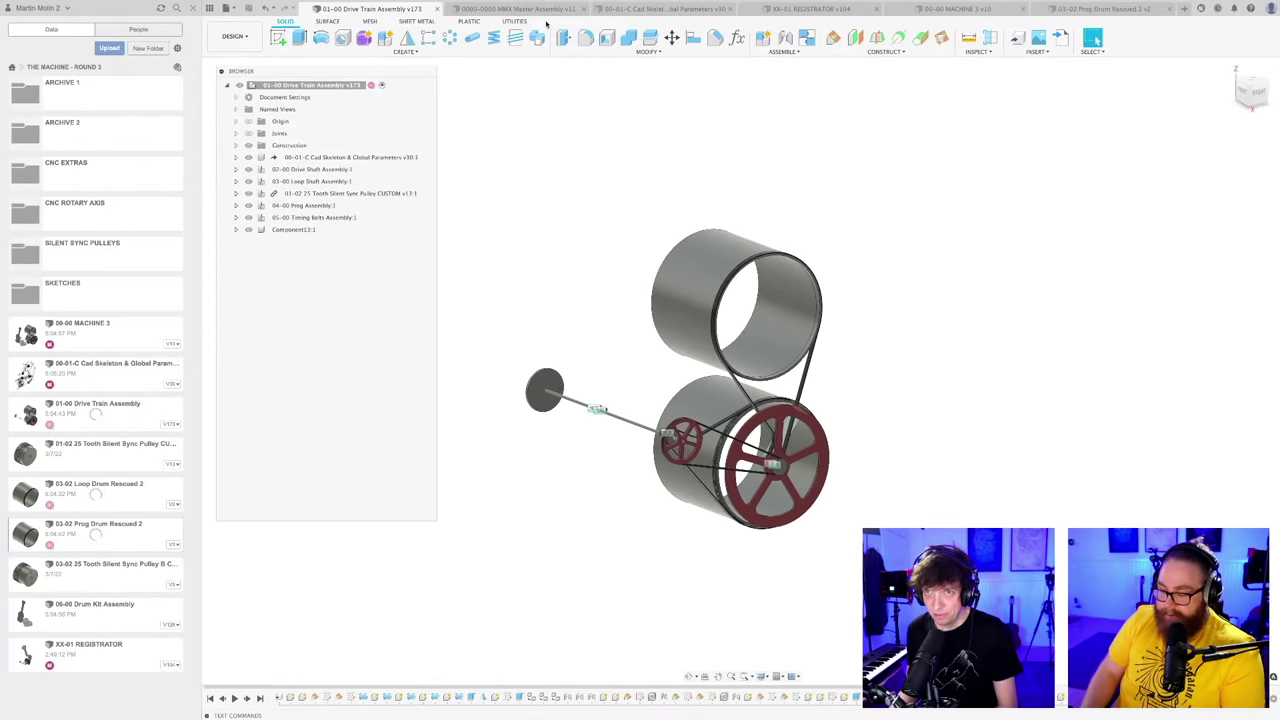
# Step: Open the 00-00 MACHINE 3 design again and save it with the restored drive train
pyautogui.click(515, 8)
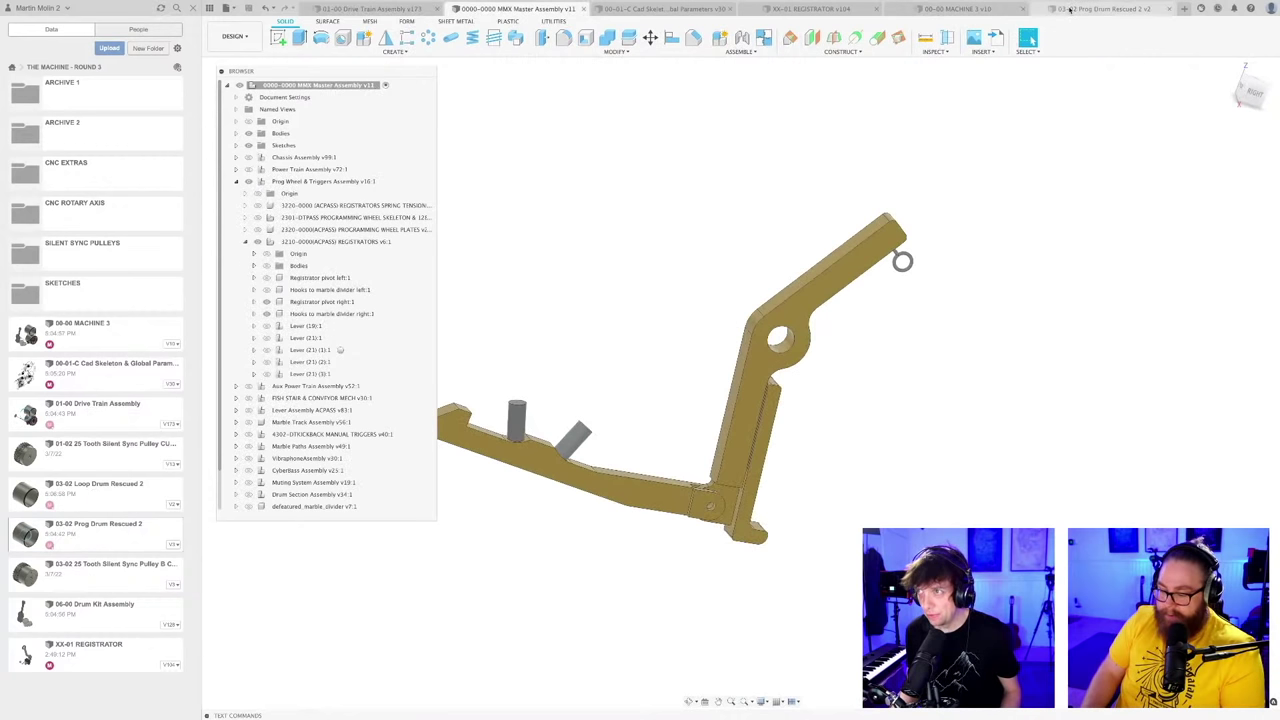
pyautogui.click(957, 8)
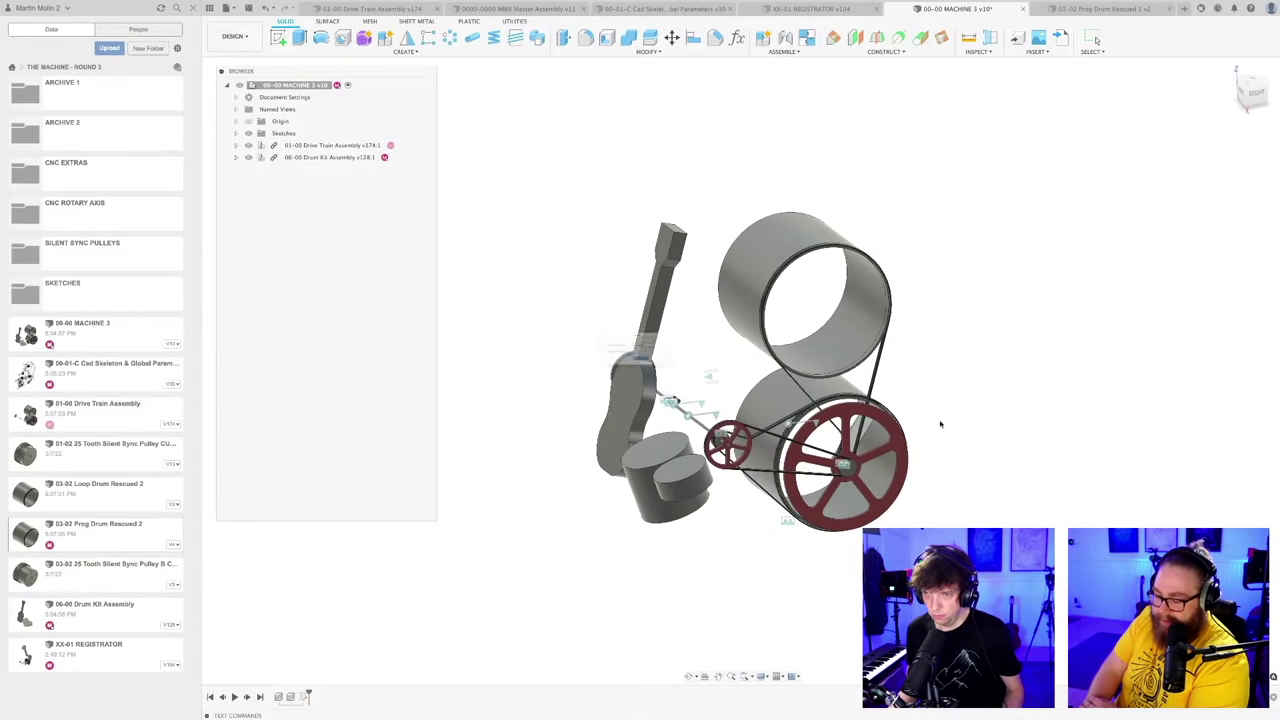
pyautogui.press('super+s')
pyautogui.press('Return')
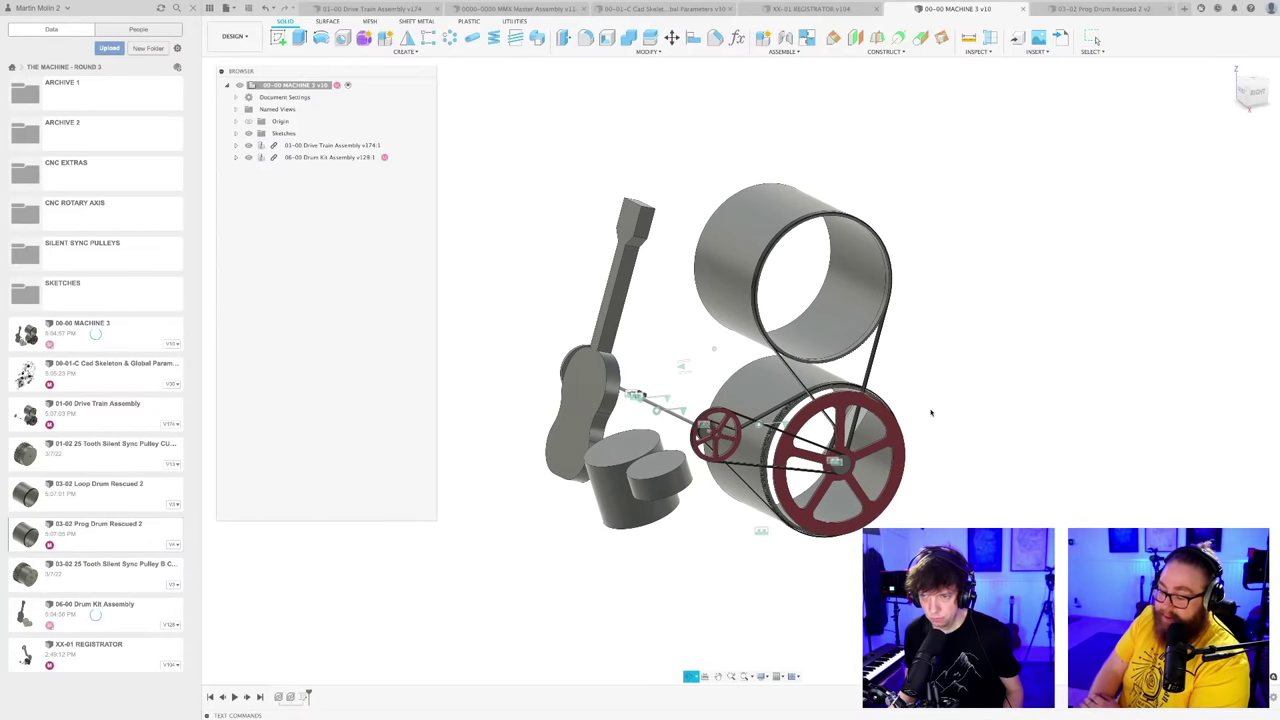
pyautogui.keyDown('shift'); pyautogui.moveTo(931, 412); pyautogui.dragTo(929, 410, button='middle'); pyautogui.keyUp('shift')
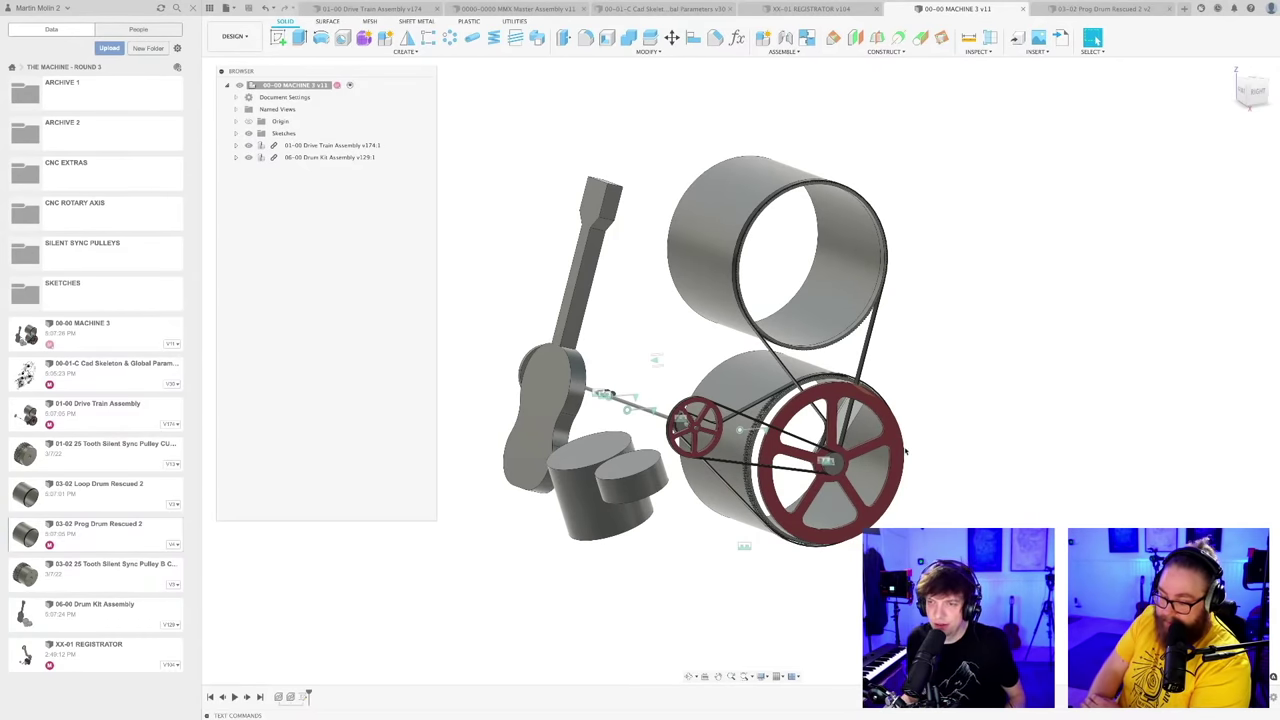
pyautogui.scroll(2, 764, 428)
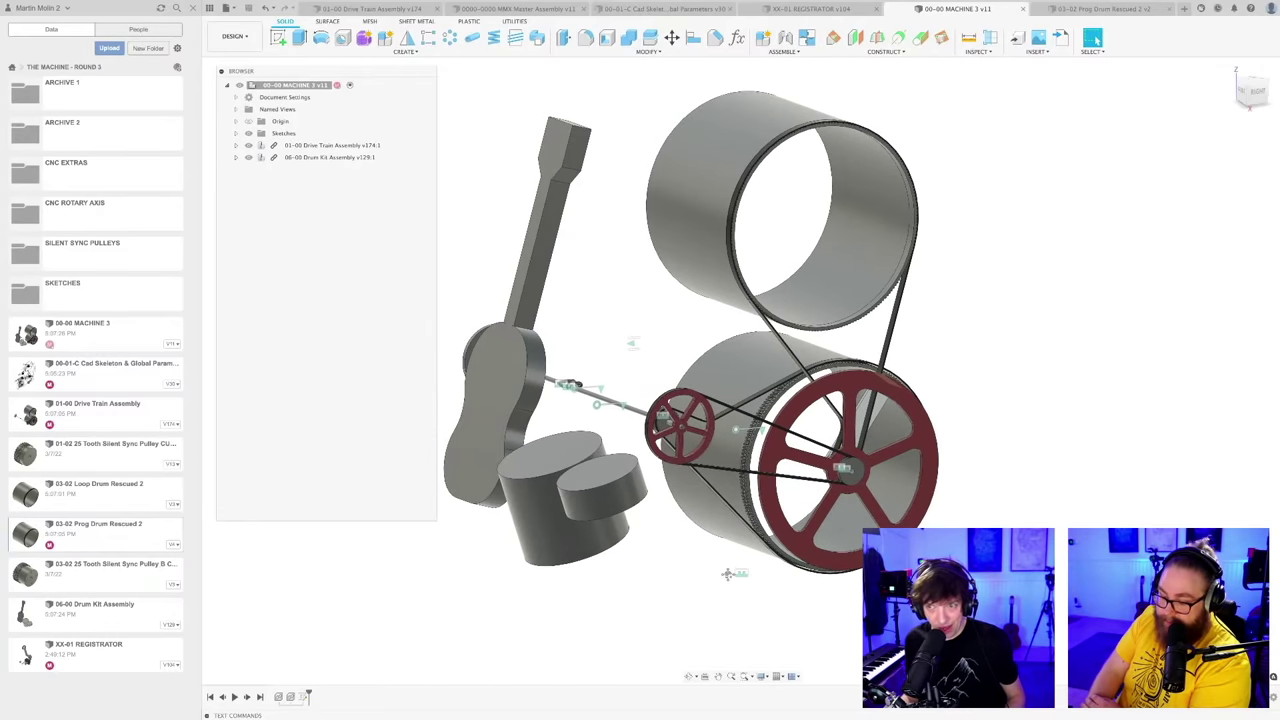
pyautogui.scroll(-2, 728, 574)
pyautogui.keyDown('shift'); pyautogui.moveTo(728, 574); pyautogui.dragTo(700, 577, button='middle'); pyautogui.keyUp('shift')
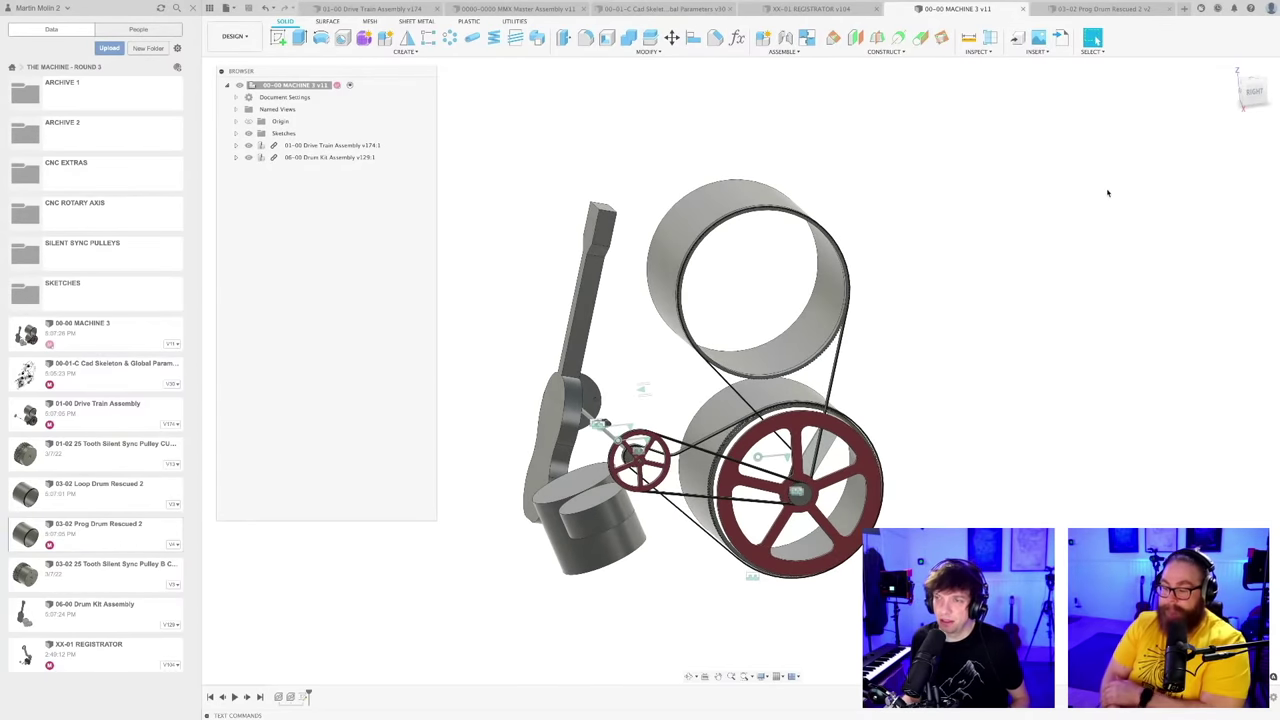
pyautogui.keyDown('shift'); pyautogui.moveTo(874, 403); pyautogui.dragTo(880, 375, button='middle'); pyautogui.keyUp('shift')
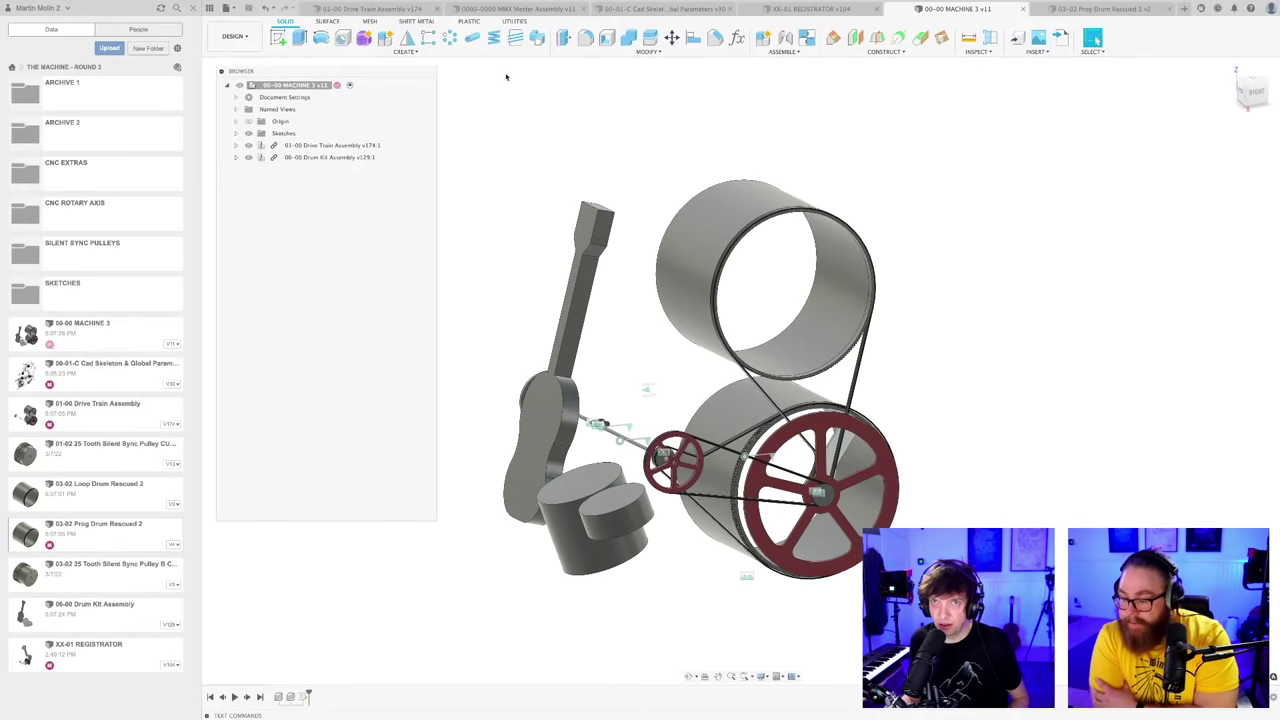
# Step: In the Drive Train Assembly, activate the Drive Shaft Assembly component on its own and return to the top-level assembly
pyautogui.click(370, 8)
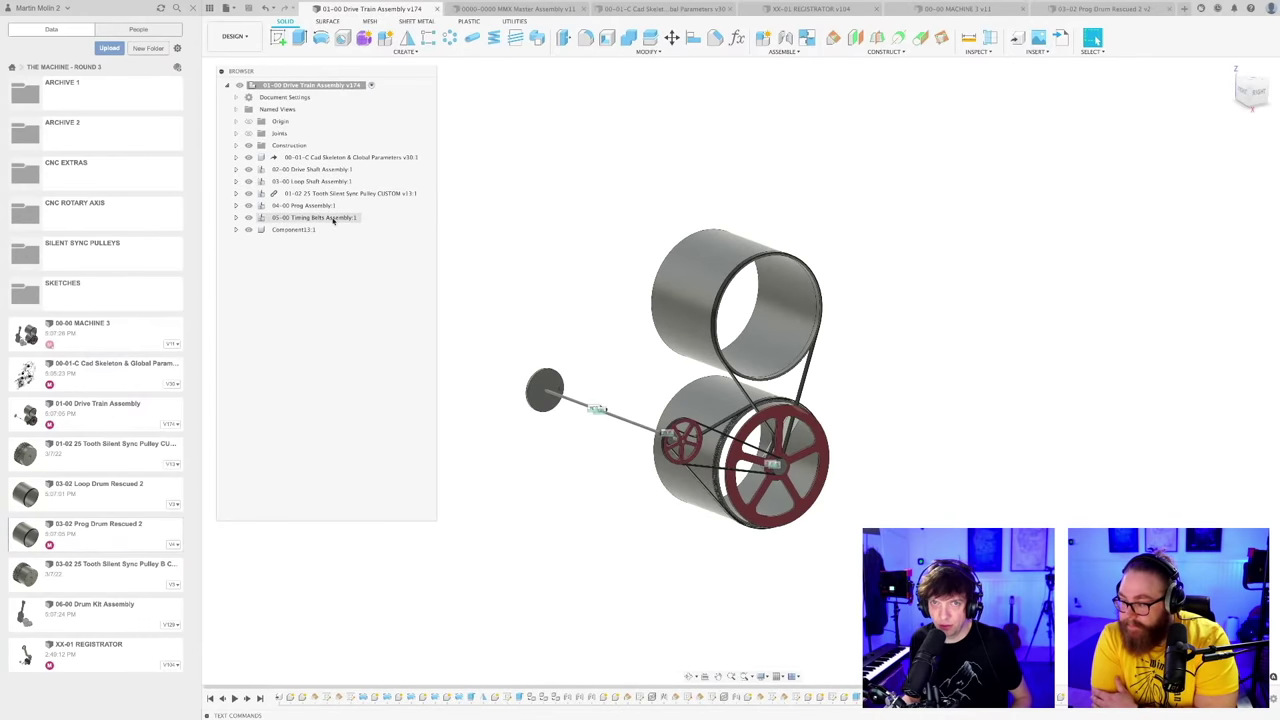
pyautogui.click(360, 169)
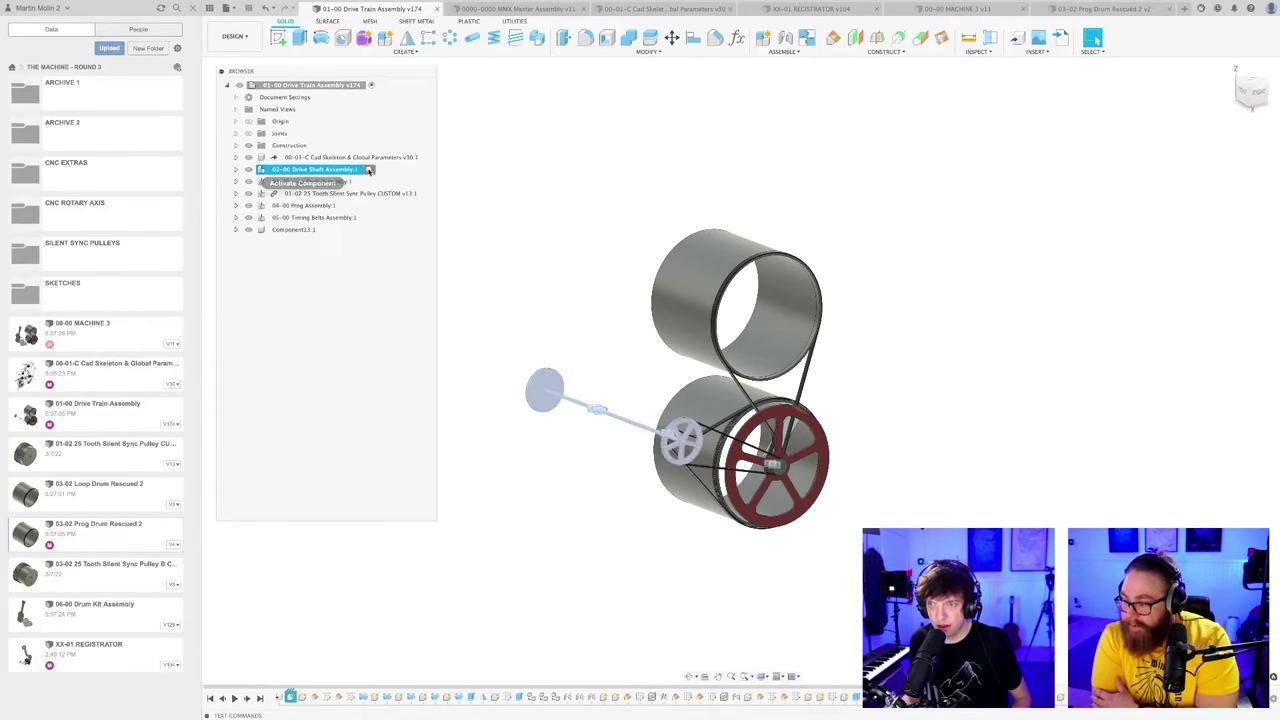
pyautogui.click(368, 170)
pyautogui.click(310, 85)
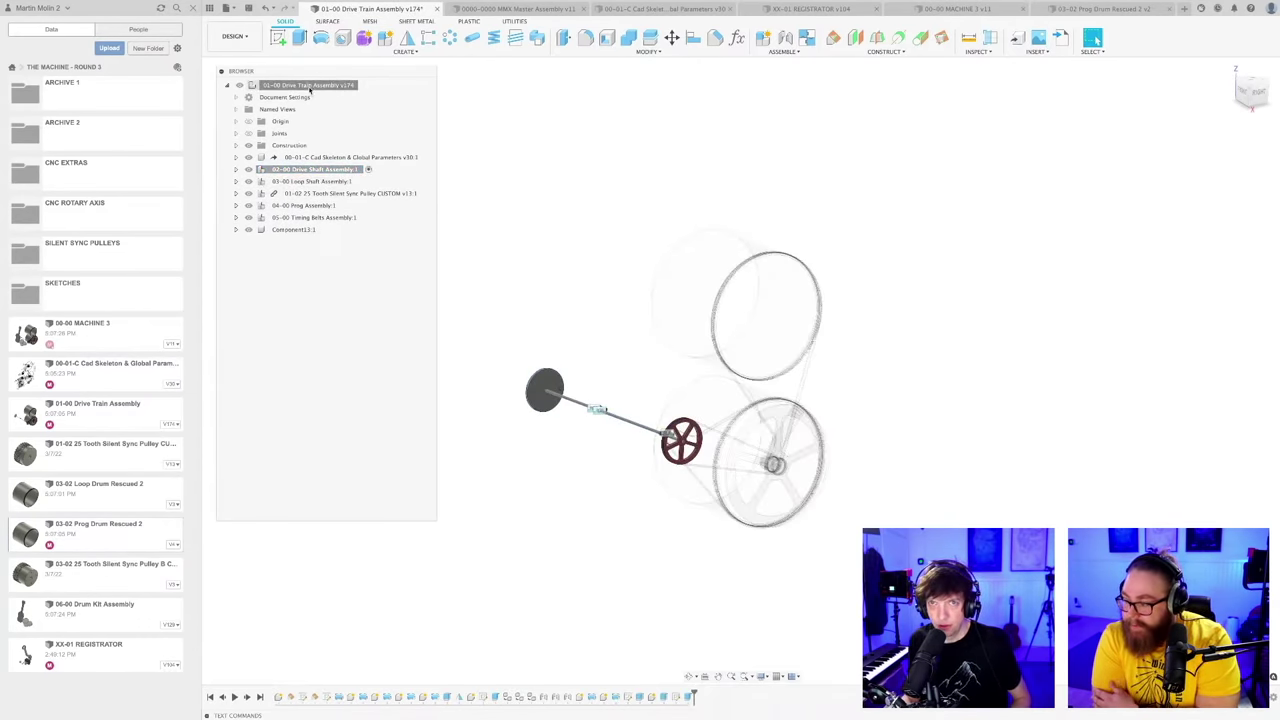
pyautogui.click(371, 85)
# Step: Make the sketches visible across the Drive Train Assembly through the object visibility settings
pyautogui.click(762, 677)
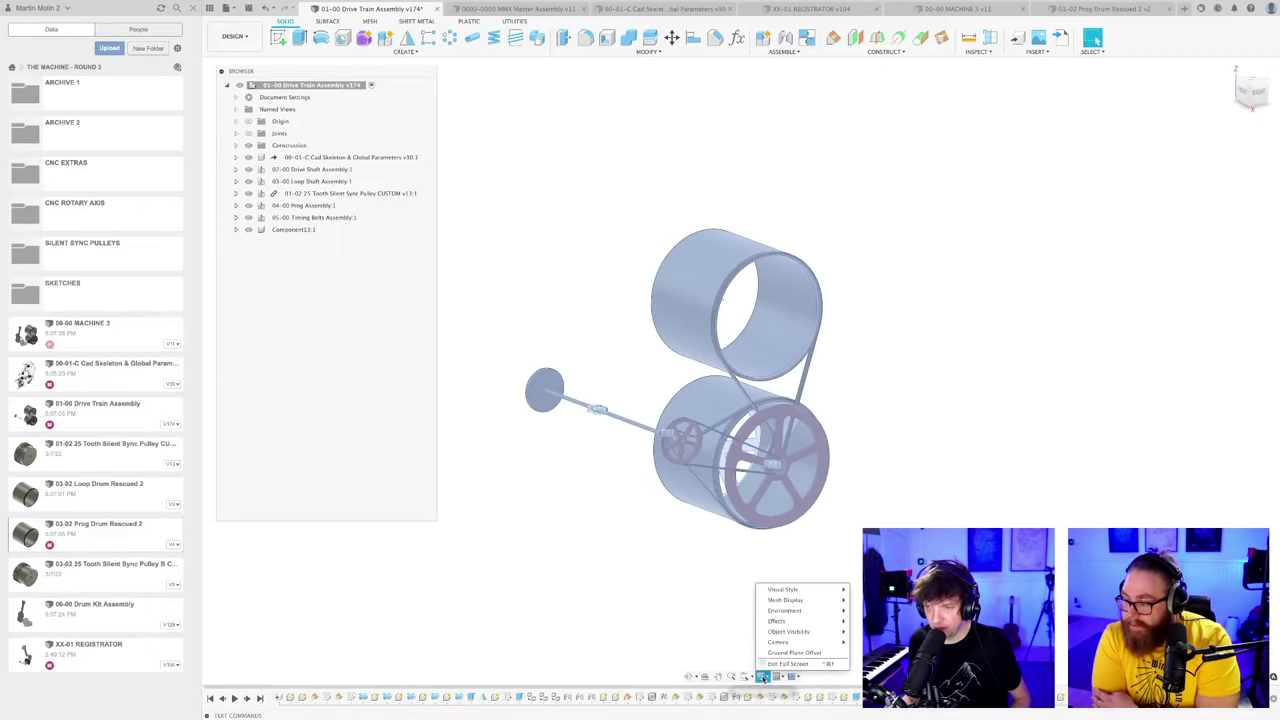
pyautogui.moveTo(791, 633)
pyautogui.click(856, 687)
pyautogui.click(861, 517)
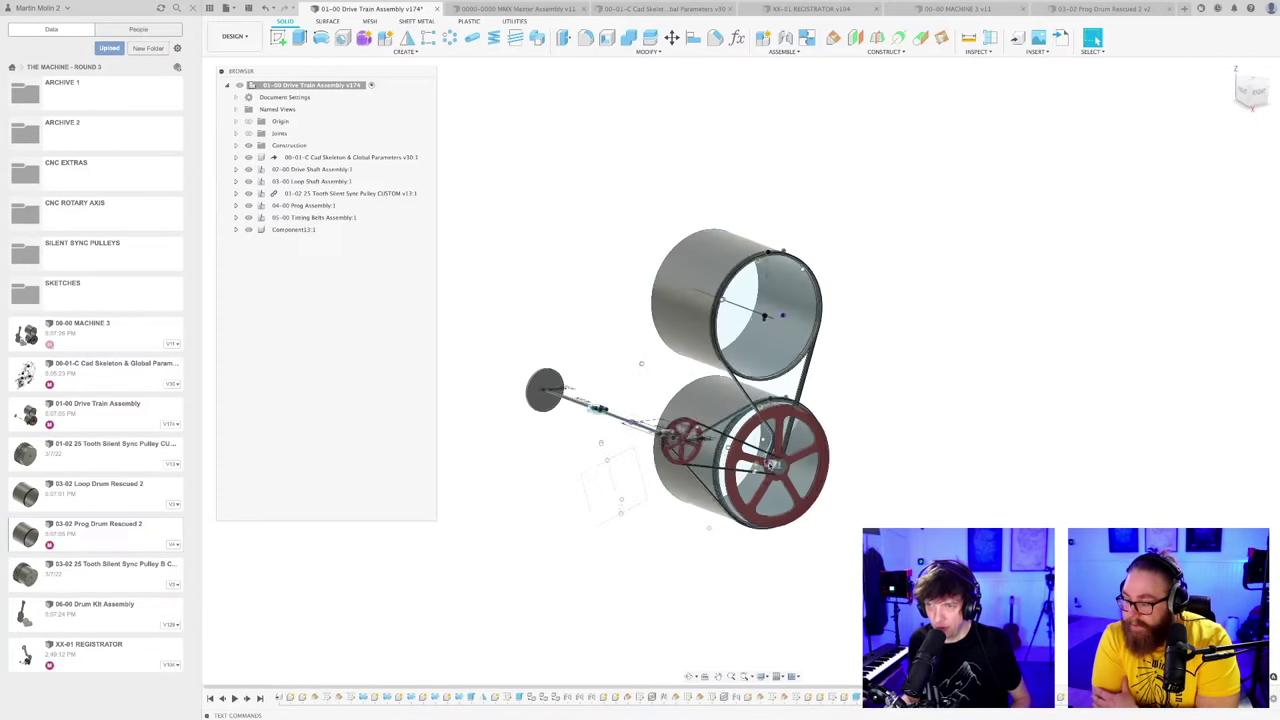
# Step: Move the belt tensioner's sketch circle between the small red pulley and the lower drum to try different belt deflections
pyautogui.scroll(3, 772, 463)
pyautogui.moveTo(772, 463)
pyautogui.mouseDown(button='middle')
pyautogui.moveTo(880, 461)
pyautogui.moveTo(762, 466)
pyautogui.moveTo(791, 460)
pyautogui.moveTo(737, 486)
pyautogui.moveTo(682, 460)
pyautogui.moveTo(714, 414)
pyautogui.moveTo(678, 408)
pyautogui.moveTo(734, 391)
pyautogui.moveTo(705, 405)
pyautogui.moveTo(681, 390)
pyautogui.mouseUp(button='middle')
pyautogui.scroll(-2, 820, 470)
pyautogui.scroll(5, 762, 466)
pyautogui.scroll(5, 737, 486)
pyautogui.scroll(-3, 688, 449)
pyautogui.scroll(4, 704, 394)
pyautogui.scroll(-4, 700, 418)
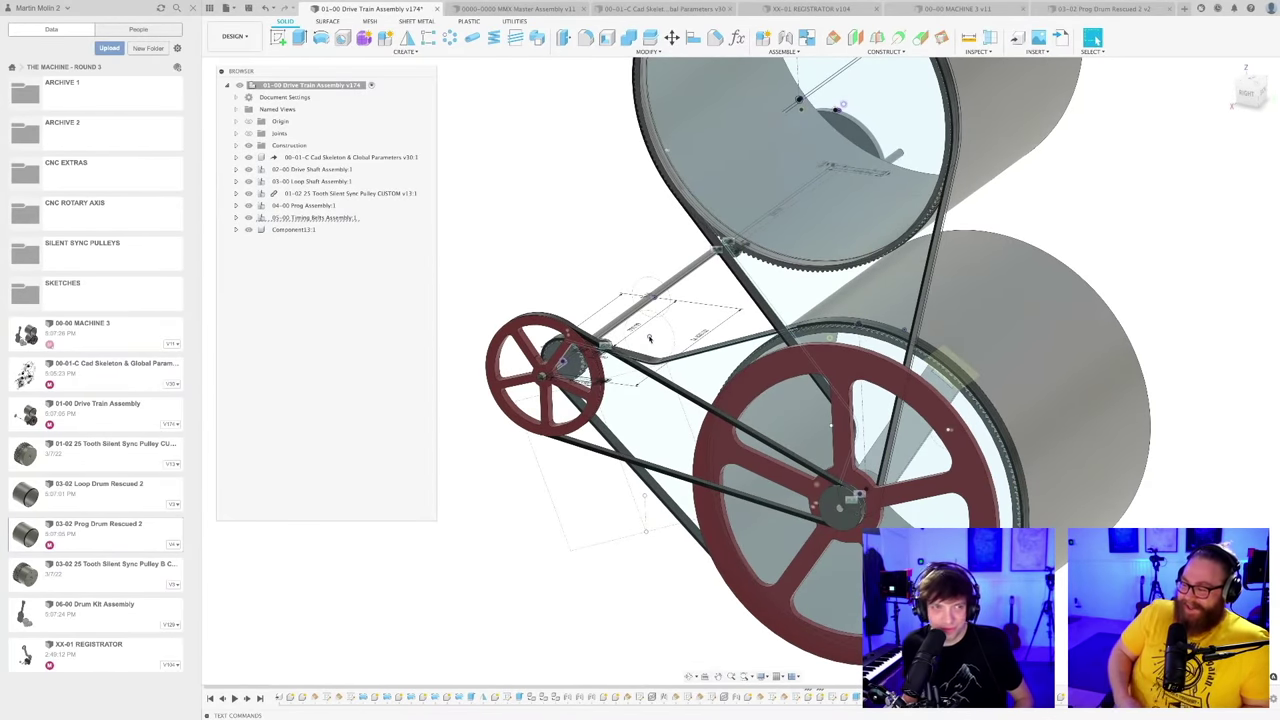
pyautogui.keyDown('shift'); pyautogui.moveTo(649, 339); pyautogui.dragTo(648, 308, button='middle'); pyautogui.keyUp('shift')
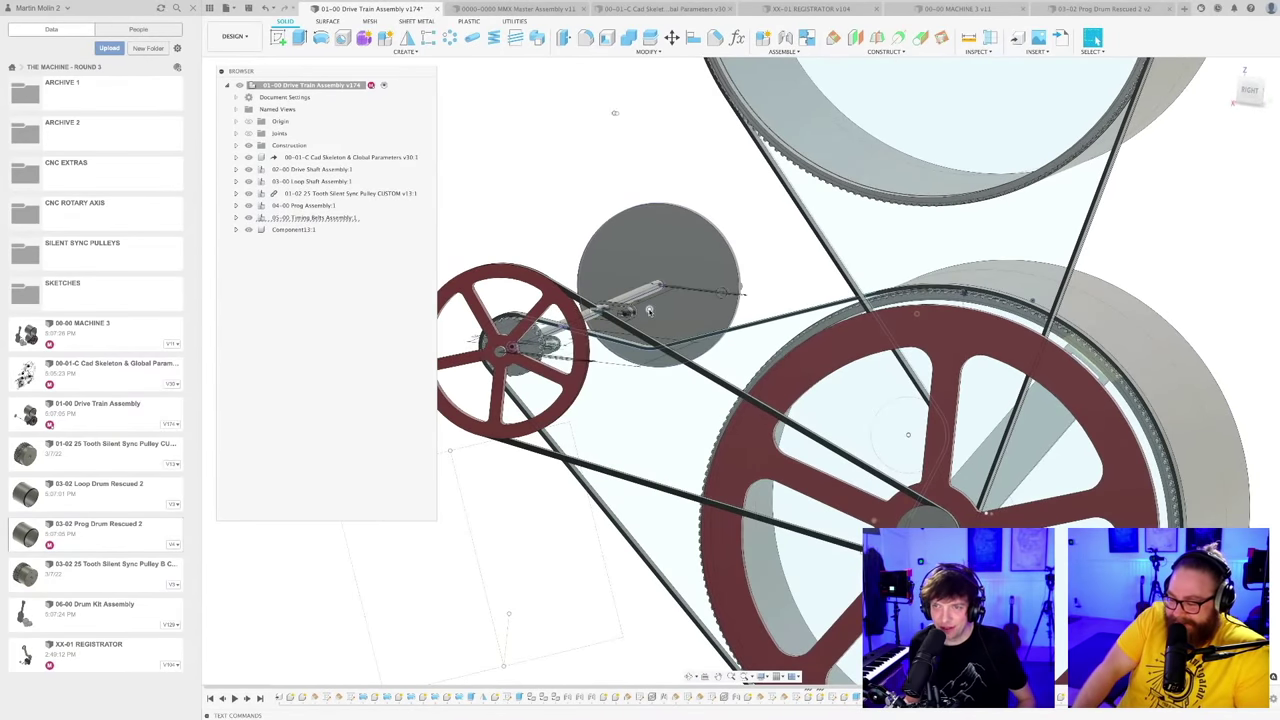
pyautogui.keyDown('shift'); pyautogui.moveTo(659, 443); pyautogui.dragTo(658, 369, button='middle'); pyautogui.keyUp('shift')
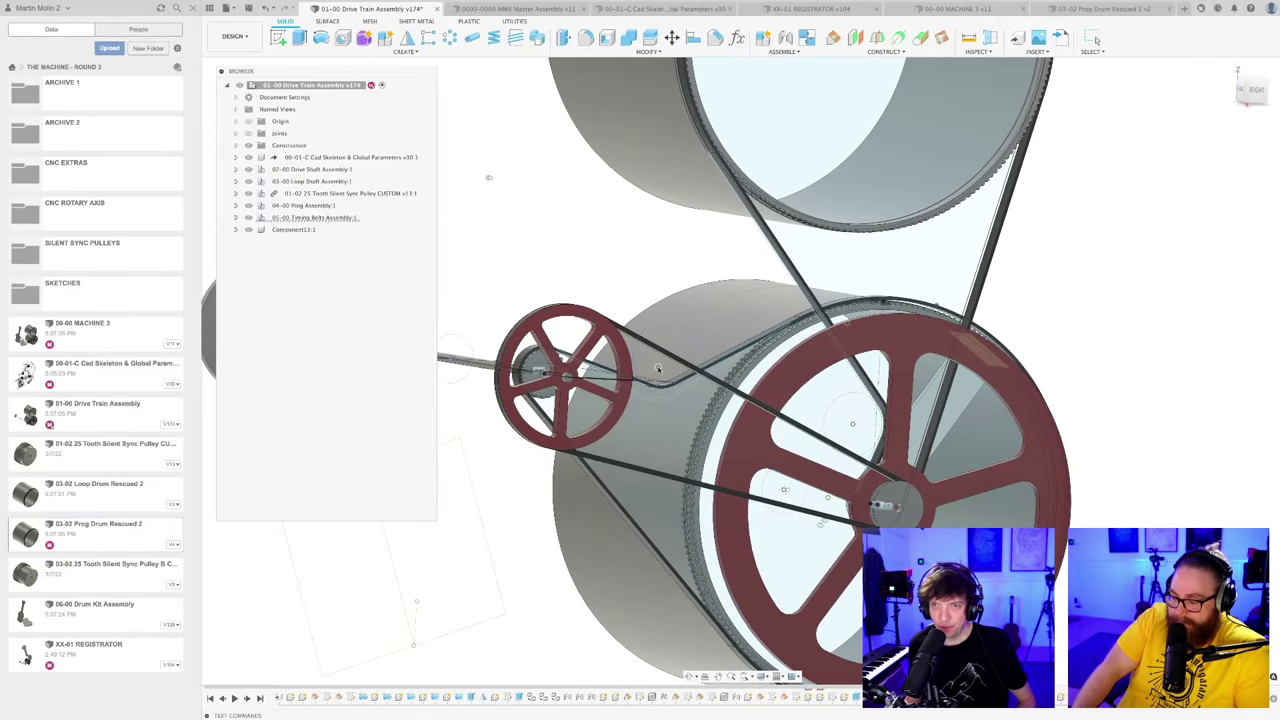
pyautogui.keyDown('shift'); pyautogui.moveTo(658, 369); pyautogui.dragTo(600, 272, button='middle'); pyautogui.keyUp('shift')
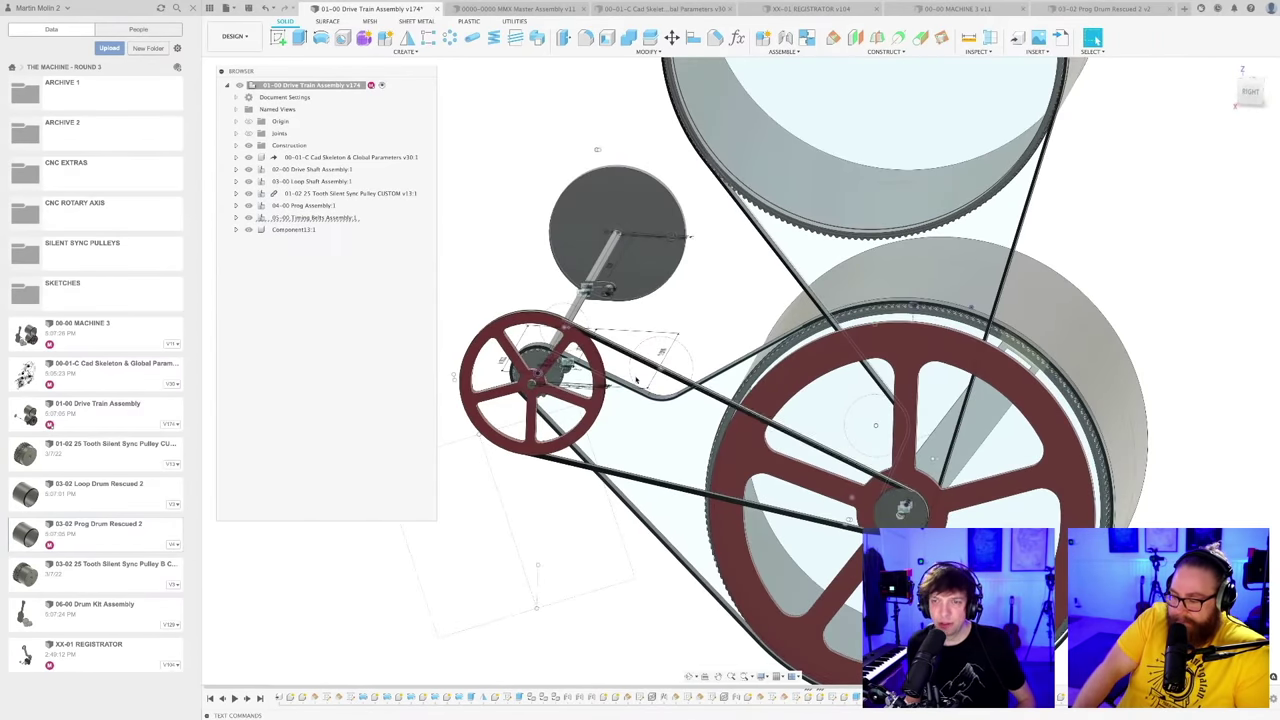
pyautogui.keyDown('shift'); pyautogui.moveTo(660, 408); pyautogui.dragTo(673, 401, button='middle'); pyautogui.keyUp('shift')
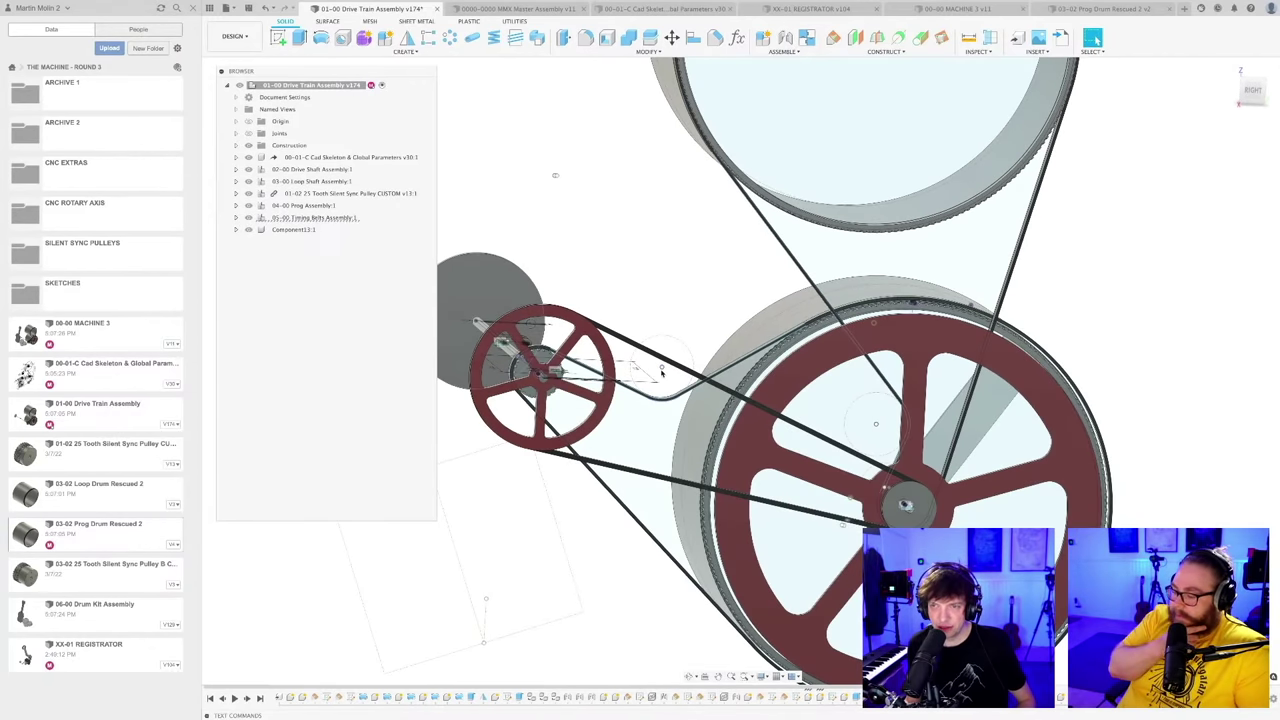
pyautogui.keyDown('shift'); pyautogui.moveTo(657, 376); pyautogui.dragTo(660, 402, button='middle'); pyautogui.keyUp('shift')
# Step: Inspect the belt's path around the tensioner and save the Drive Train Assembly
pyautogui.scroll(4, 660, 402)
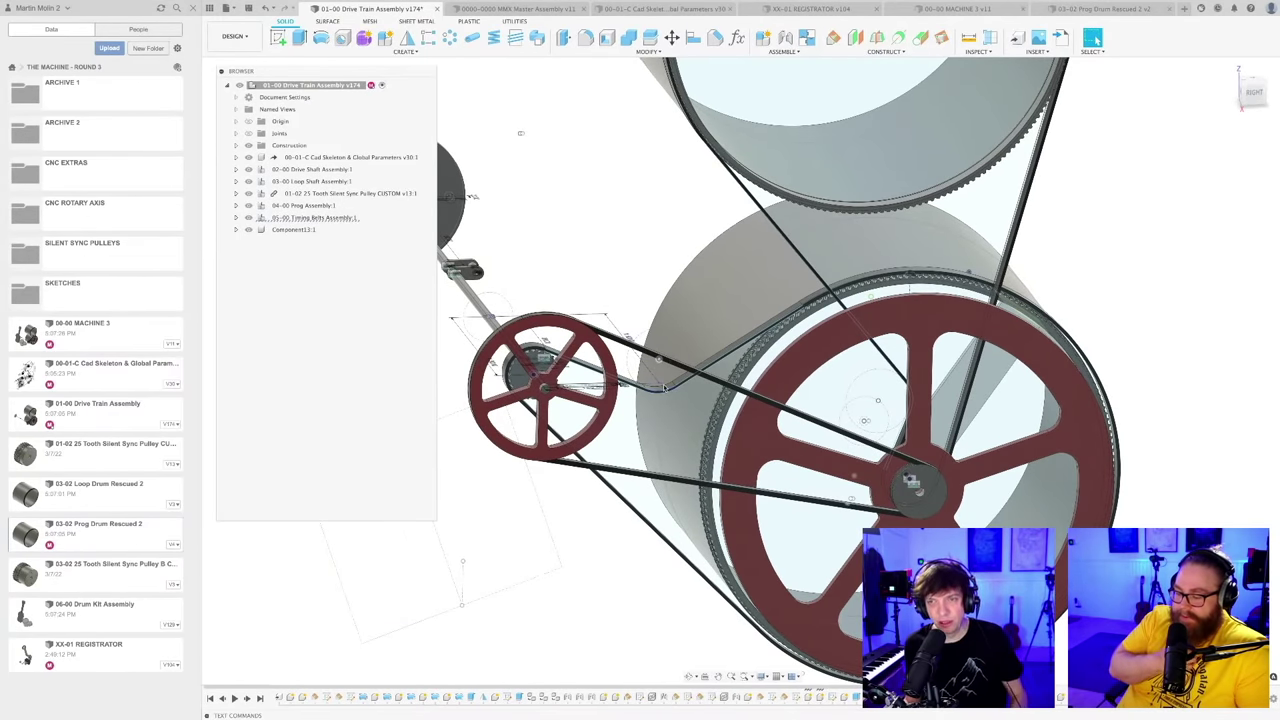
pyautogui.scroll(-4, 663, 387)
pyautogui.keyDown('shift'); pyautogui.moveTo(663, 387); pyautogui.dragTo(655, 383, button='middle'); pyautogui.keyUp('shift')
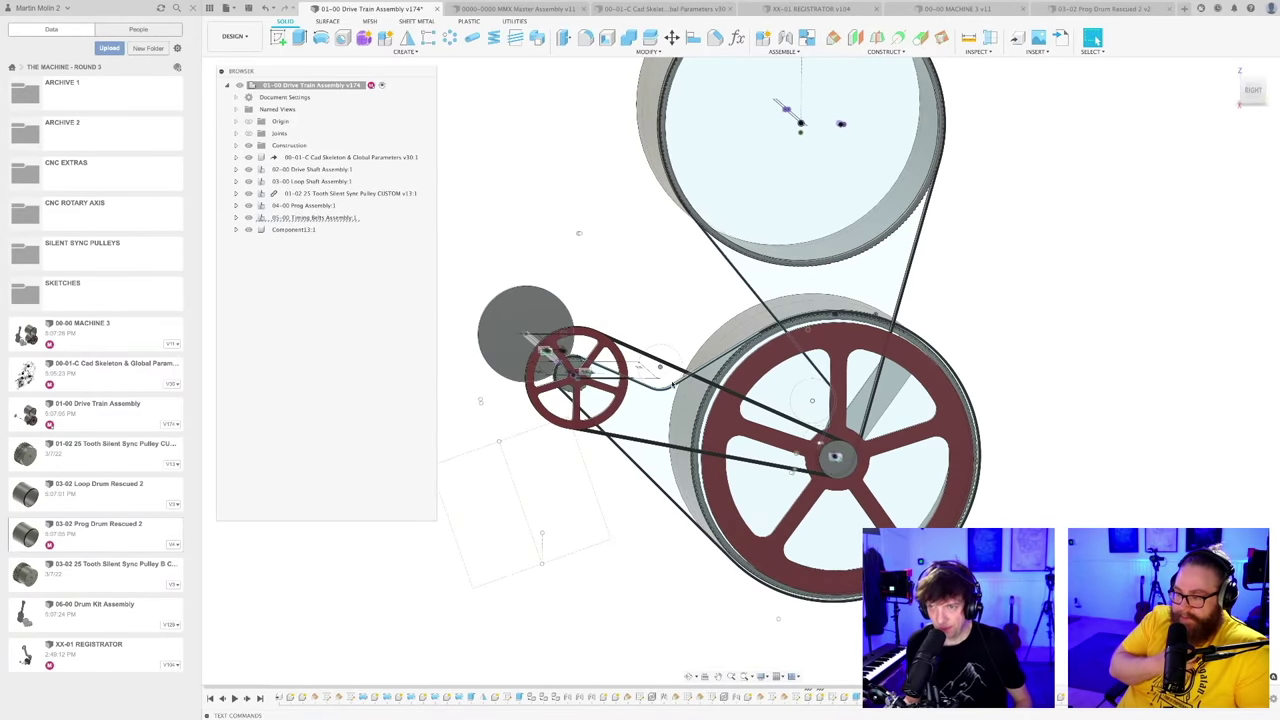
pyautogui.keyDown('shift'); pyautogui.moveTo(674, 385); pyautogui.dragTo(674, 444, button='middle'); pyautogui.keyUp('shift')
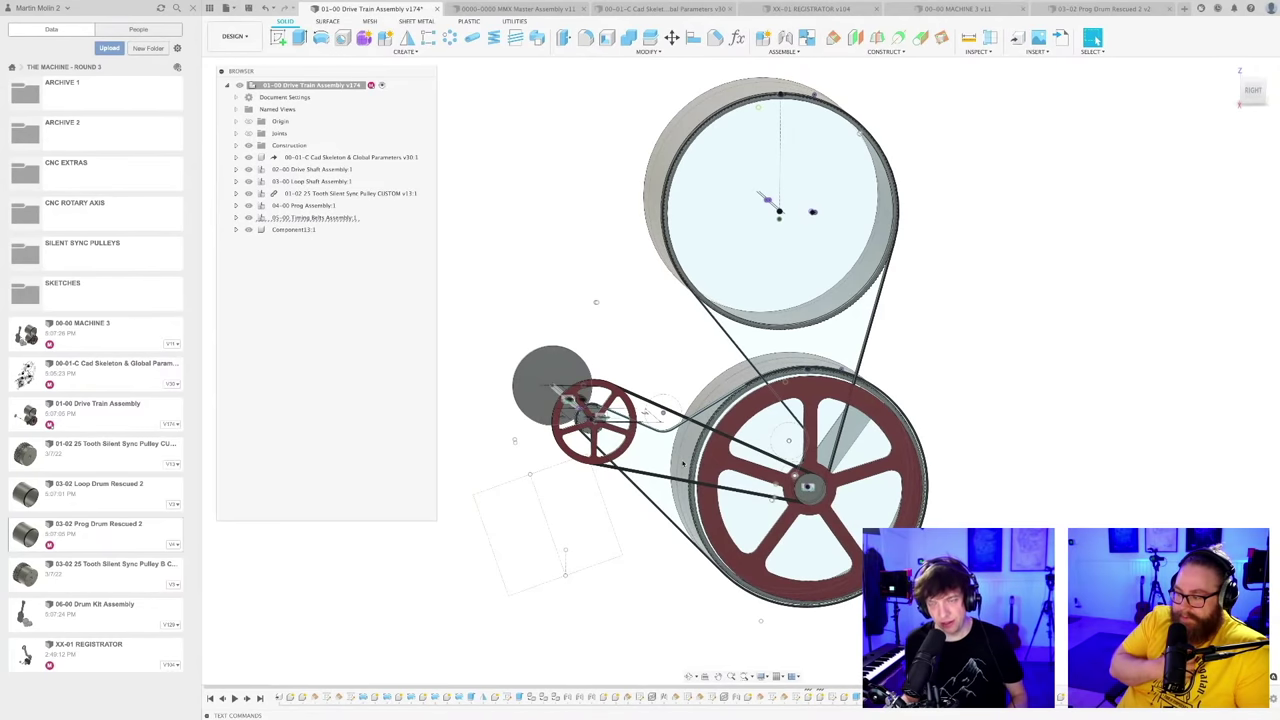
pyautogui.keyDown('shift'); pyautogui.moveTo(677, 451); pyautogui.dragTo(686, 453, button='middle'); pyautogui.keyUp('shift')
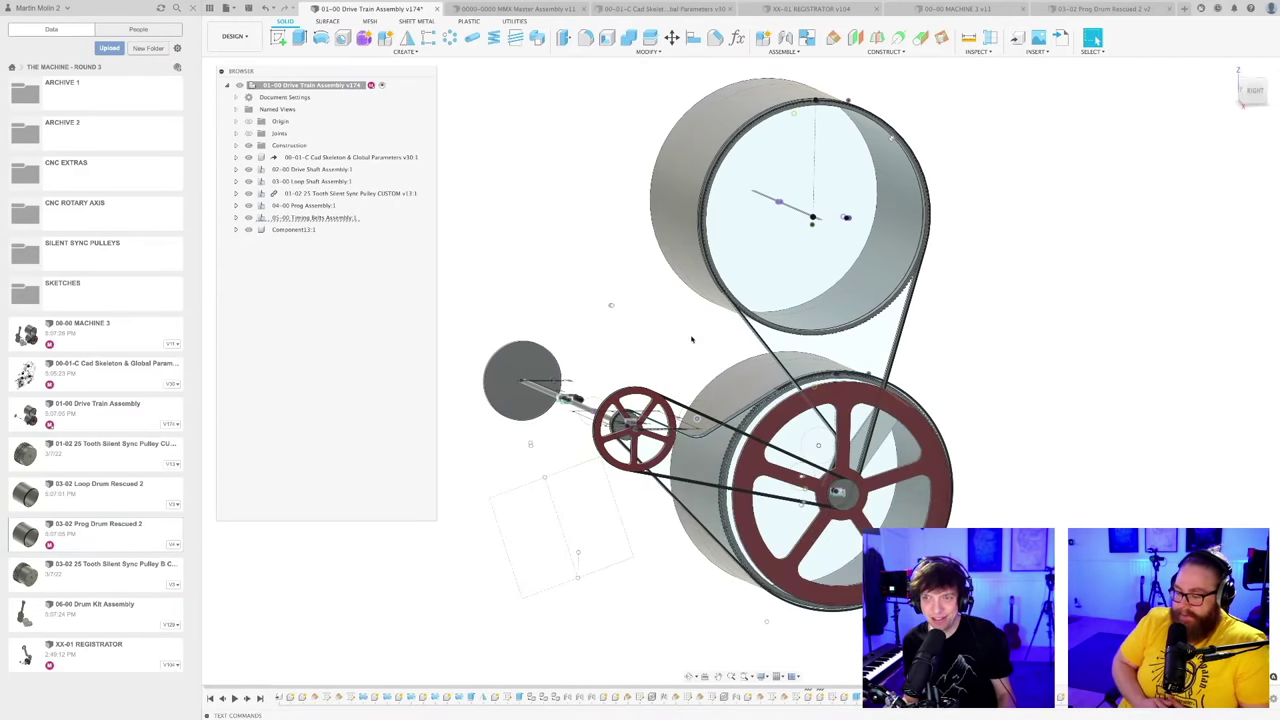
pyautogui.scroll(2, 687, 354)
pyautogui.keyDown('shift'); pyautogui.moveTo(687, 354); pyautogui.dragTo(935, 353, button='middle'); pyautogui.keyUp('shift')
pyautogui.press('super+s')
pyautogui.press('Return')
pyautogui.scroll(-2, 697, 341)
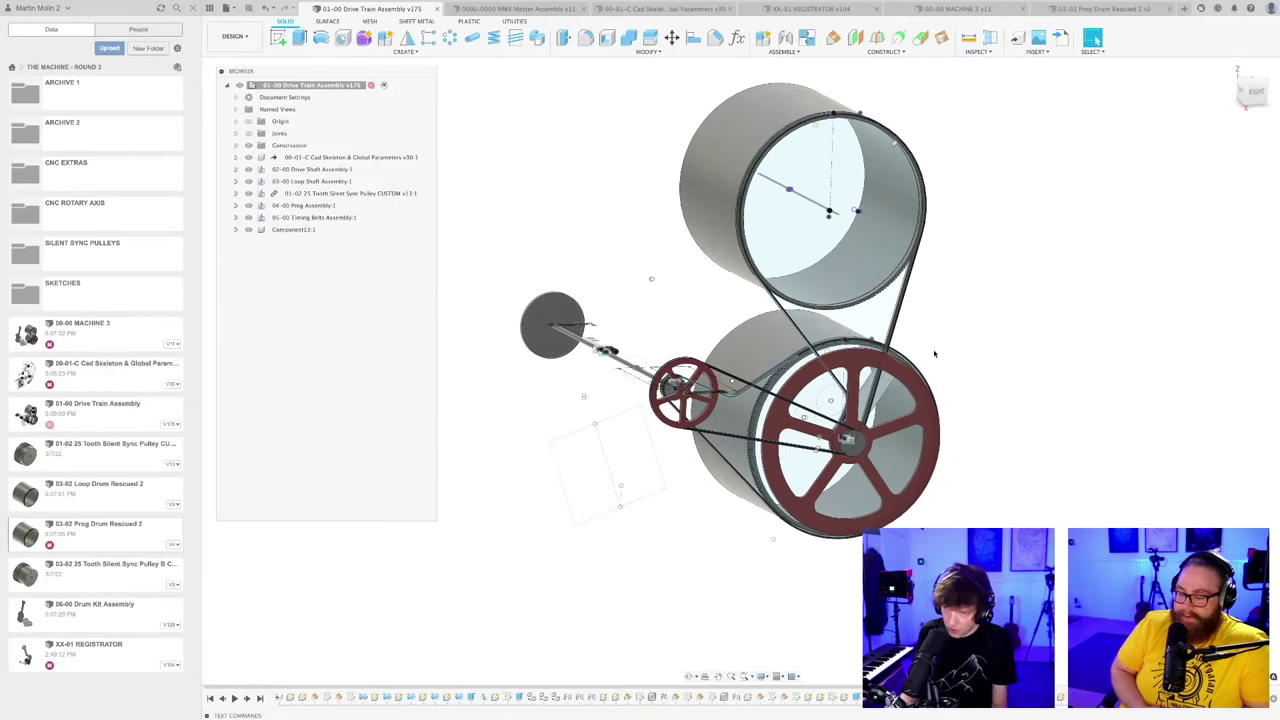
# Step: Move the tensioner's sketch circle up, clear of the belt, so the belt runs straight from the small pulley to the lower drum
pyautogui.keyDown('shift'); pyautogui.moveTo(934, 354); pyautogui.dragTo(937, 356, button='middle'); pyautogui.keyUp('shift')
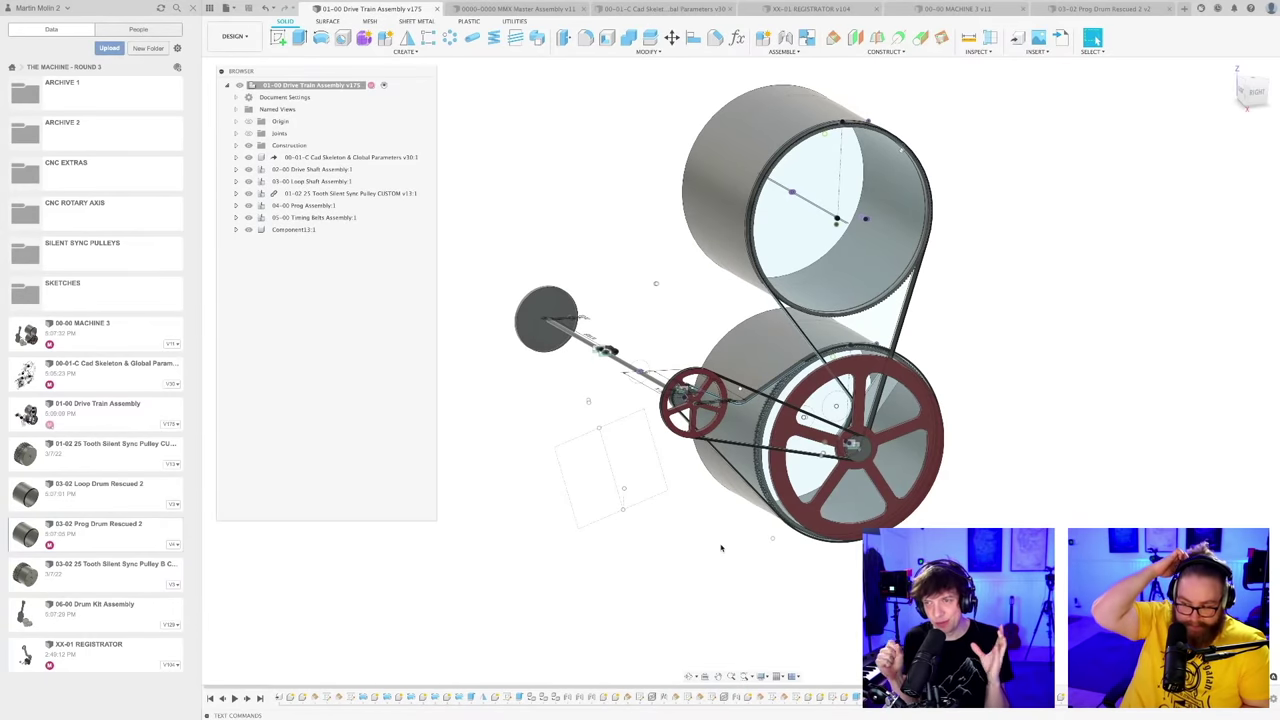
pyautogui.scroll(3, 754, 436)
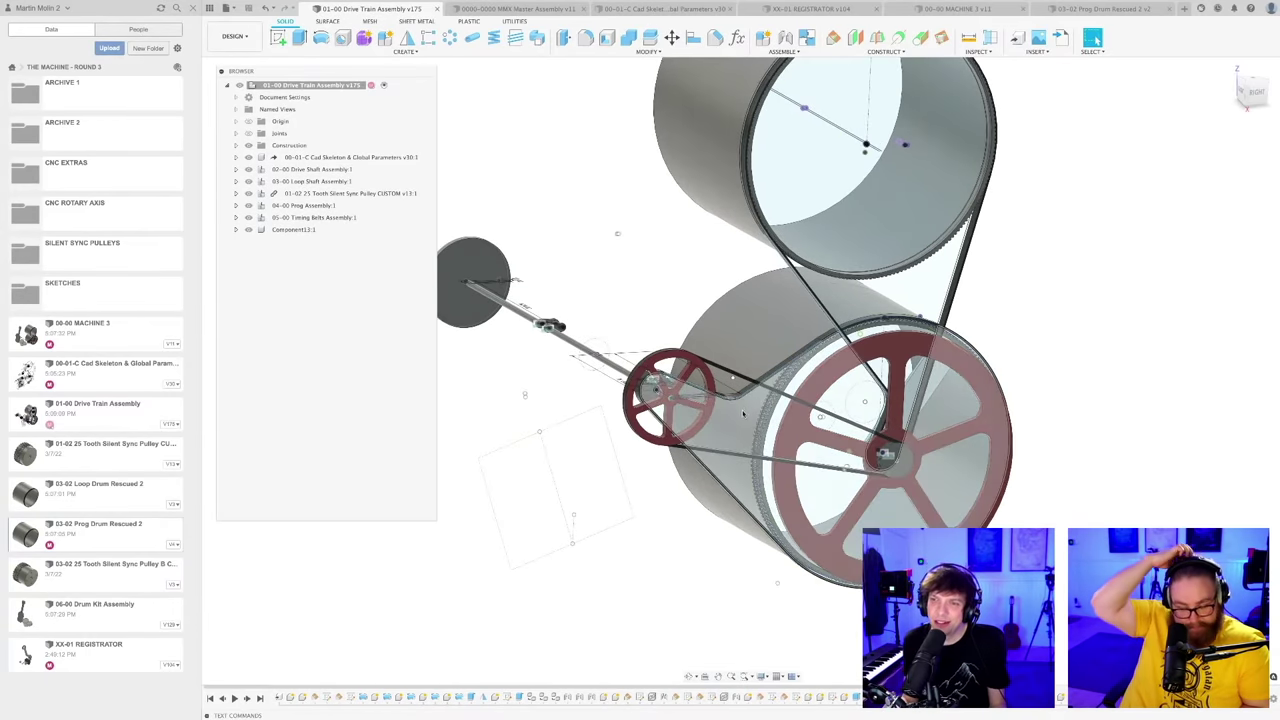
pyautogui.keyDown('shift'); pyautogui.moveTo(746, 414); pyautogui.dragTo(726, 405, button='middle'); pyautogui.keyUp('shift')
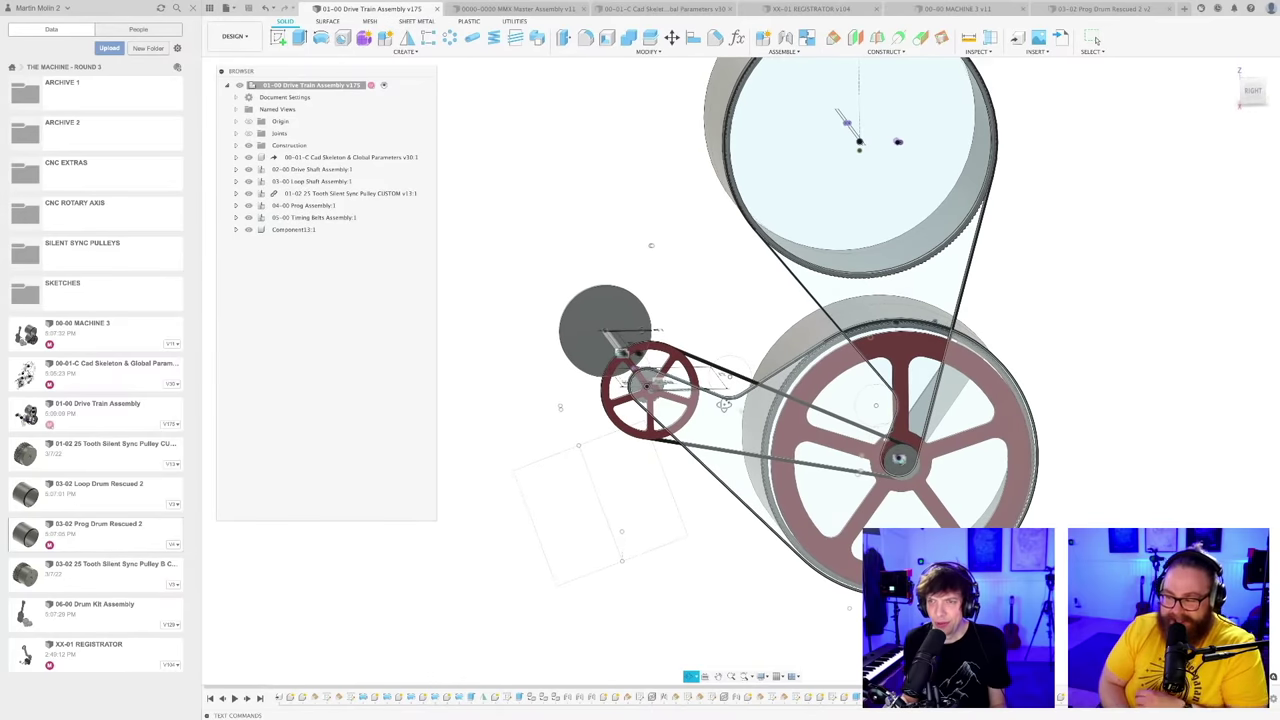
pyautogui.scroll(2, 726, 405)
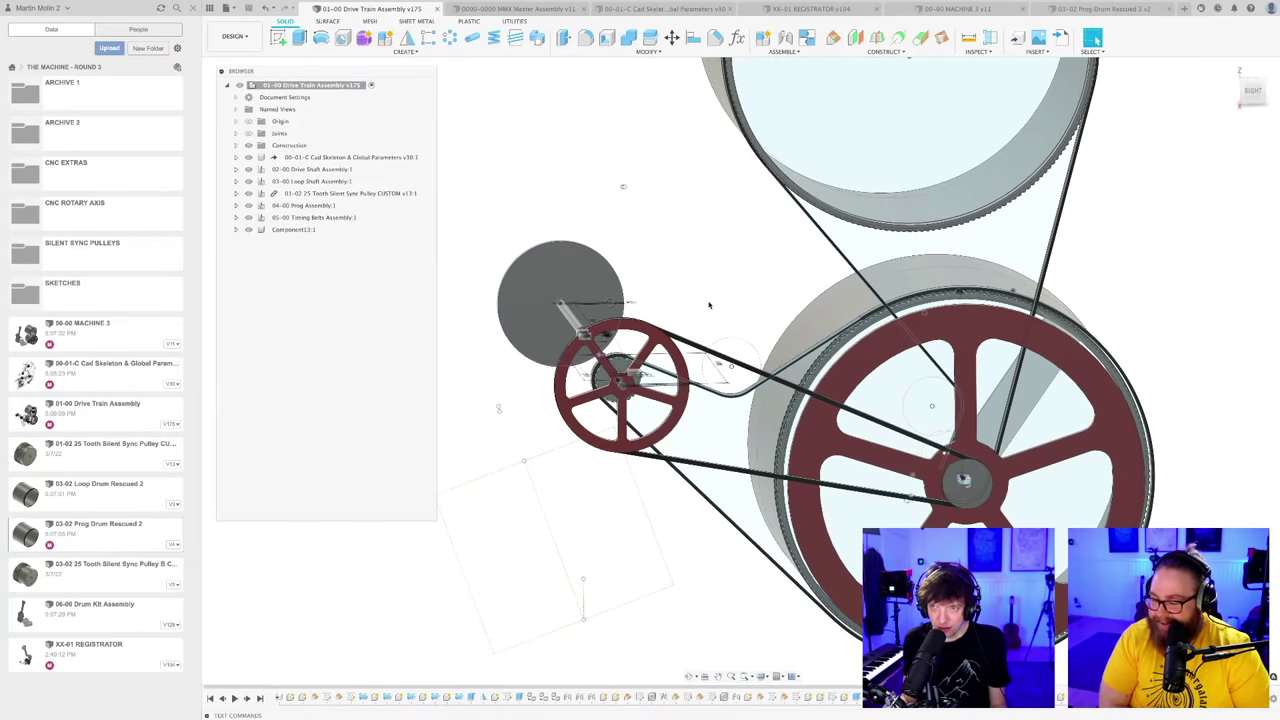
pyautogui.scroll(-1, 712, 320)
pyautogui.moveTo(697, 283)
pyautogui.keyDown('shift'); pyautogui.mouseDown(button='middle')
pyautogui.moveTo(718, 288)
pyautogui.moveTo(691, 298)
pyautogui.mouseUp(button='middle'); pyautogui.keyUp('shift')
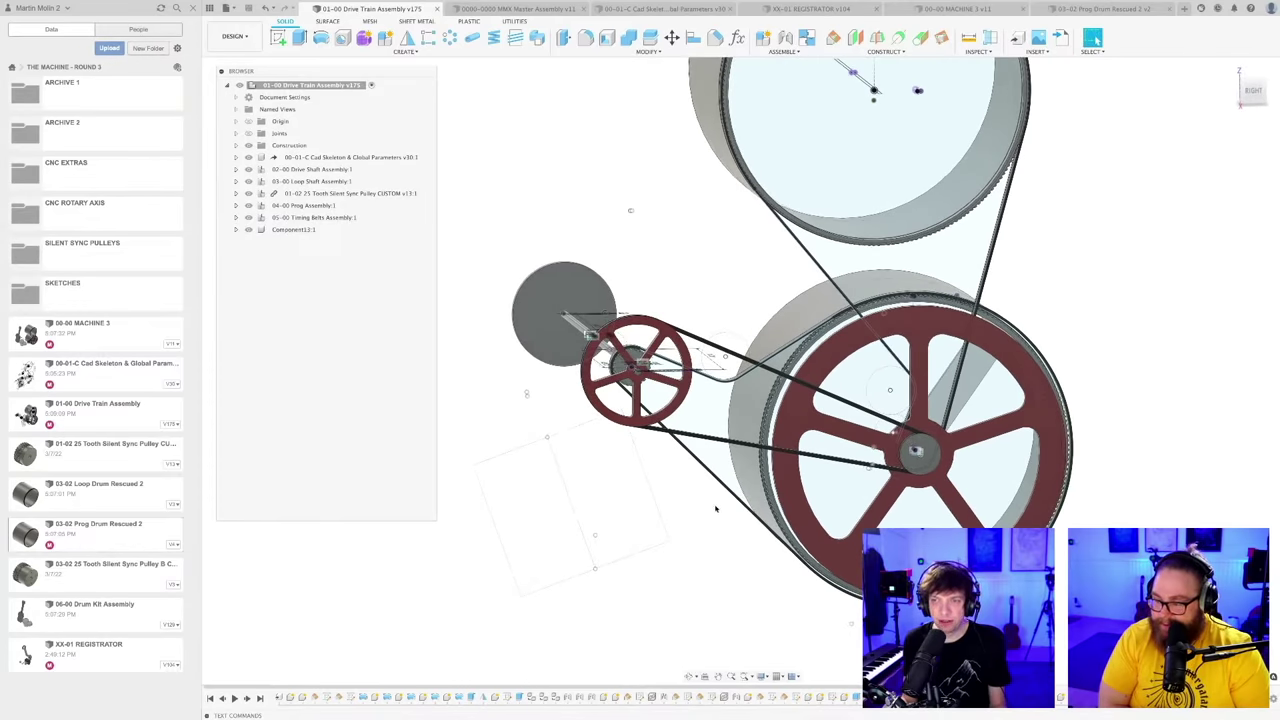
pyautogui.keyDown('shift'); pyautogui.moveTo(715, 509); pyautogui.dragTo(732, 343, button='middle'); pyautogui.keyUp('shift')
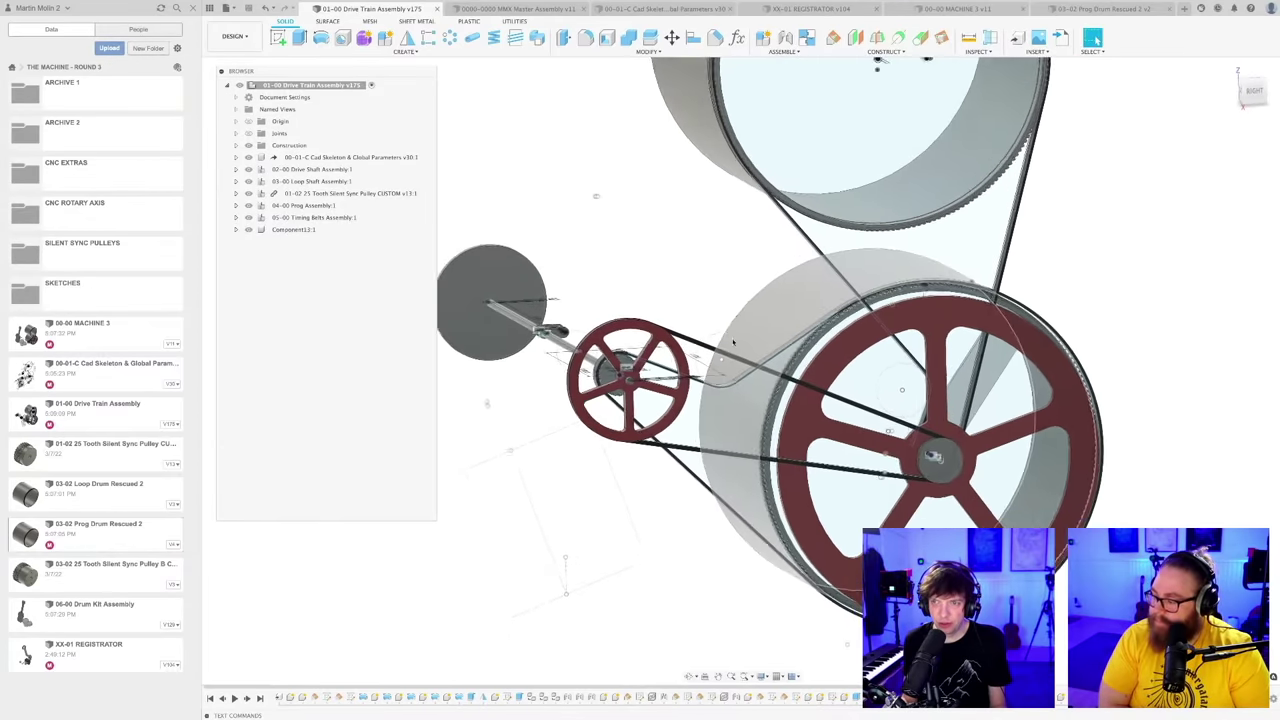
pyautogui.scroll(2, 733, 343)
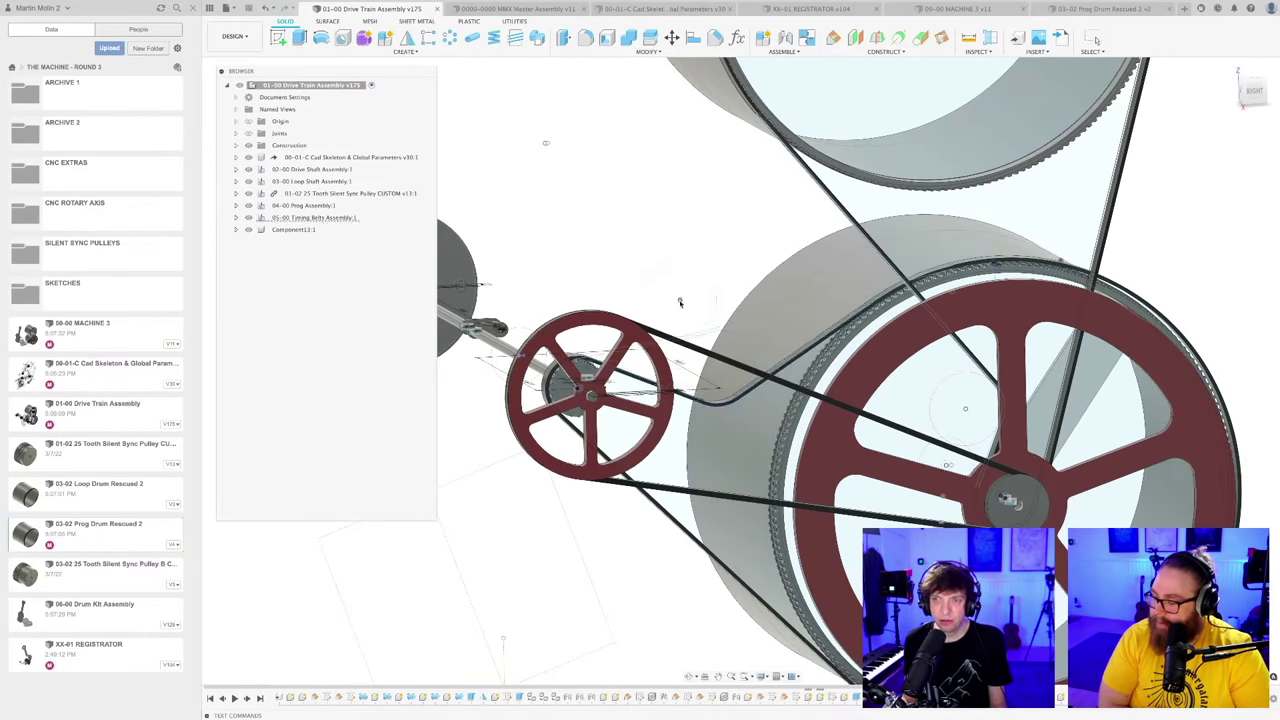
pyautogui.moveTo(680, 302); pyautogui.dragTo(680, 300)
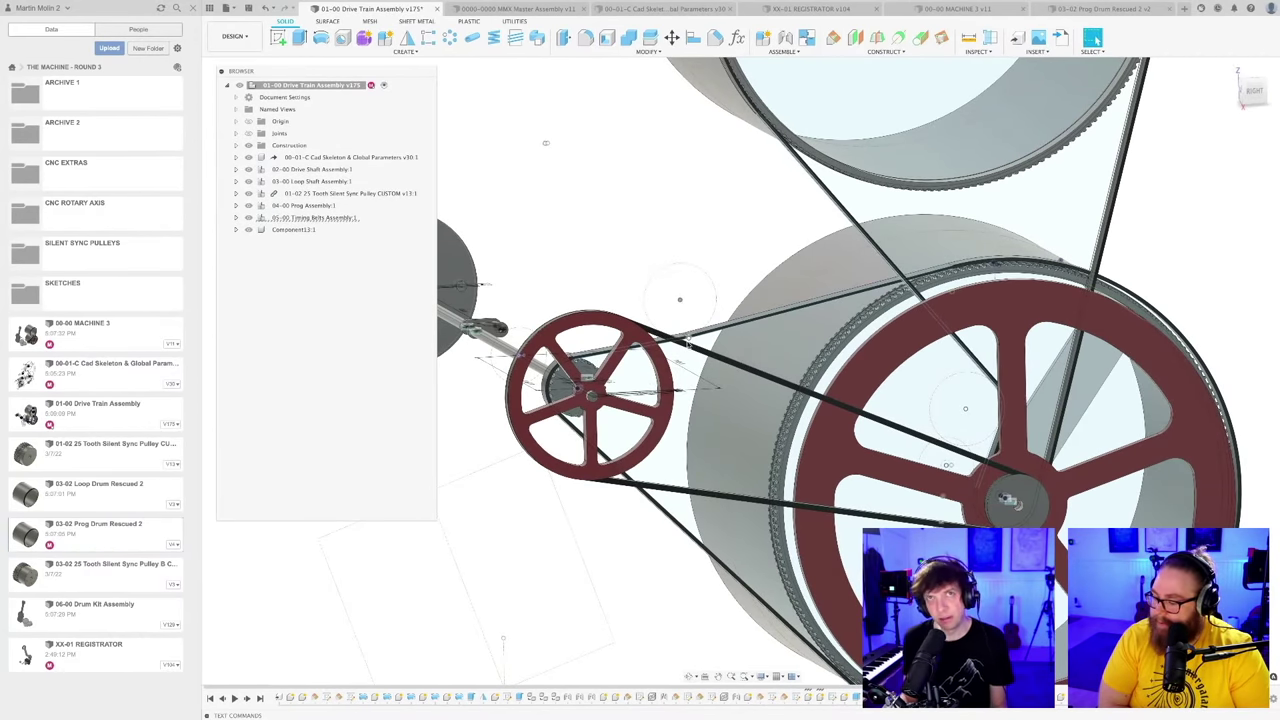
# Step: Check the straightened belt in the whole drive train and save the Drive Train Assembly again
pyautogui.scroll(-4, 693, 338)
pyautogui.moveTo(691, 342)
pyautogui.keyDown('shift'); pyautogui.mouseDown(button='middle')
pyautogui.moveTo(691, 360)
pyautogui.moveTo(703, 278)
pyautogui.moveTo(700, 322)
pyautogui.mouseUp(button='middle'); pyautogui.keyUp('shift')
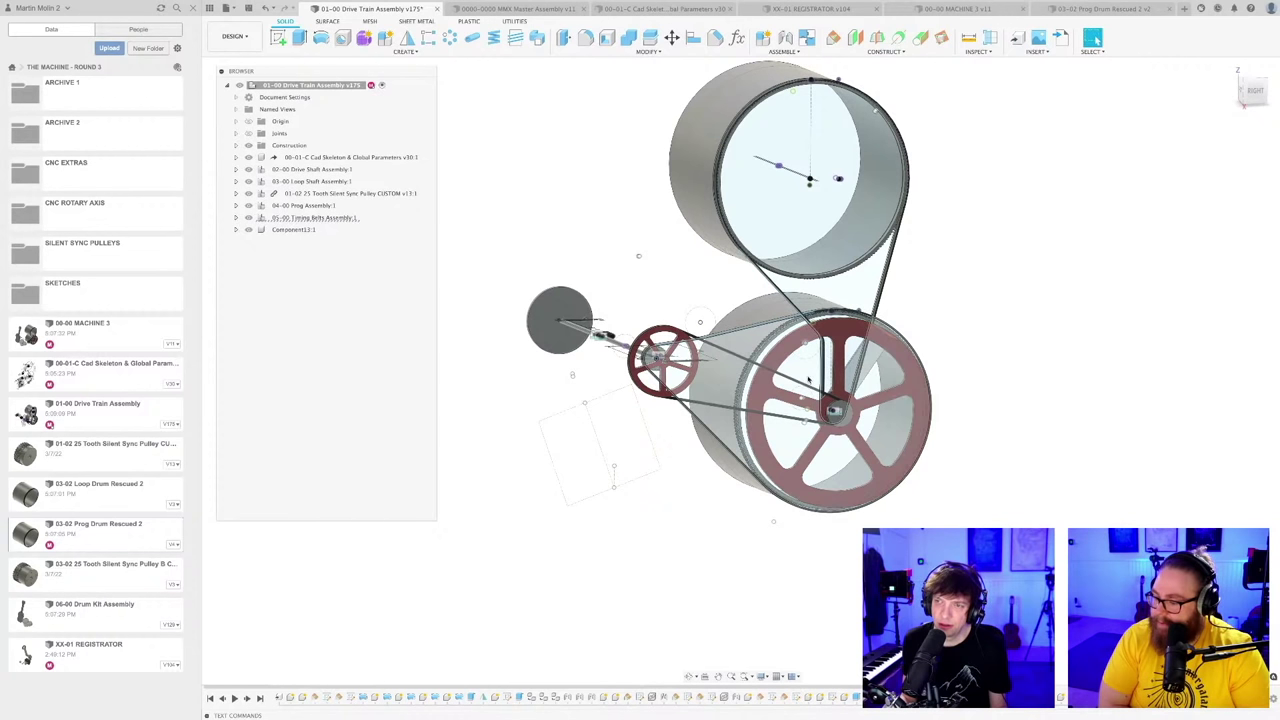
pyautogui.scroll(2, 666, 308)
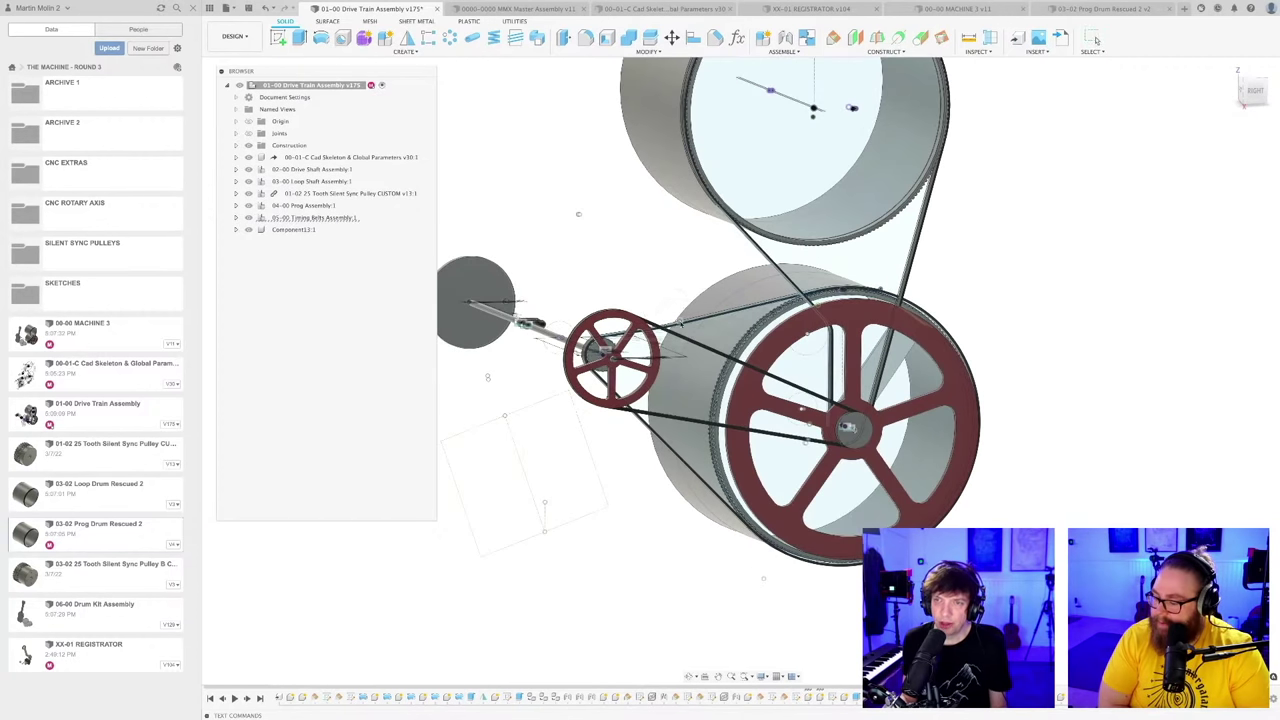
pyautogui.scroll(-2, 708, 338)
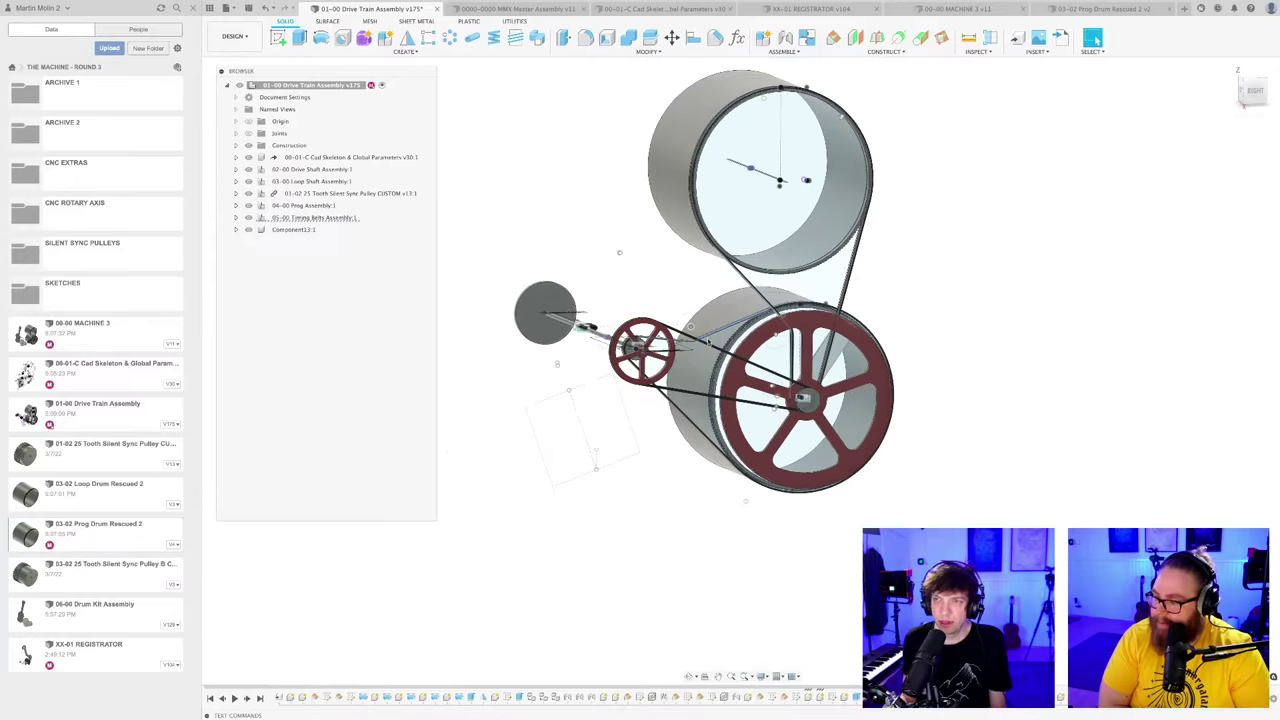
pyautogui.keyDown('shift'); pyautogui.moveTo(716, 490); pyautogui.dragTo(726, 515, button='middle'); pyautogui.keyUp('shift')
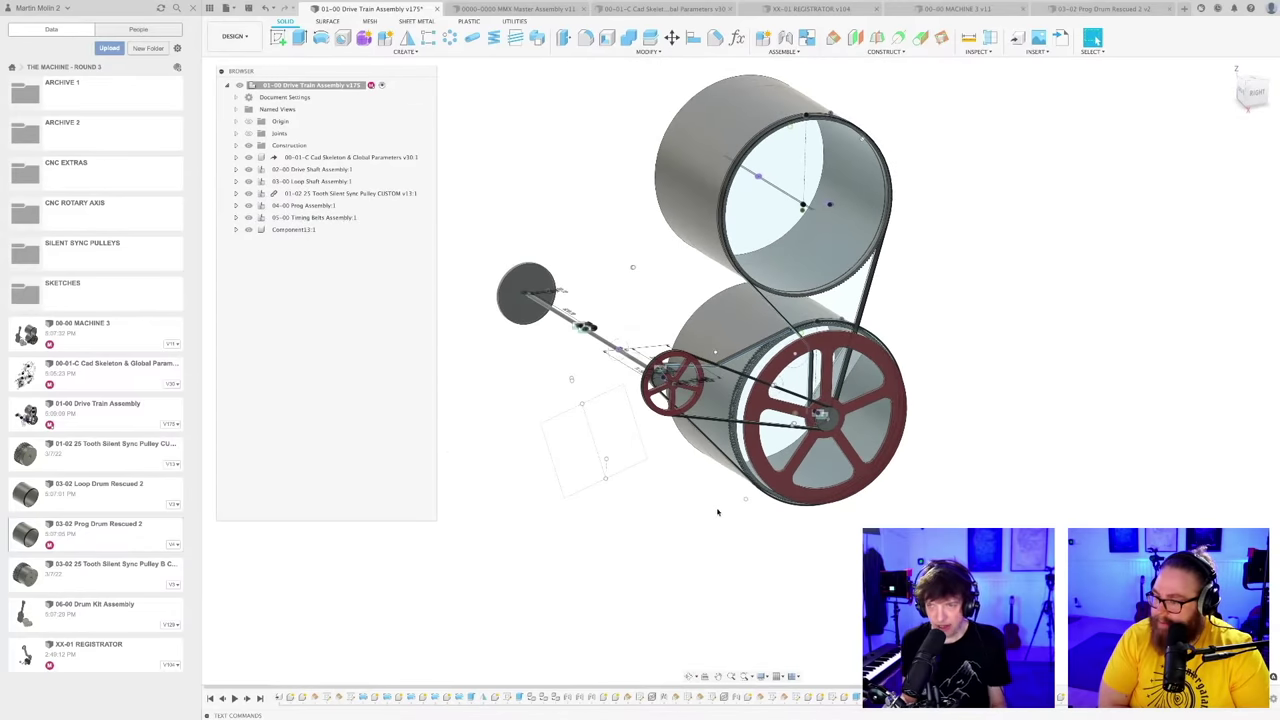
pyautogui.hotkey('ctrl', 's')
pyautogui.press('Return')
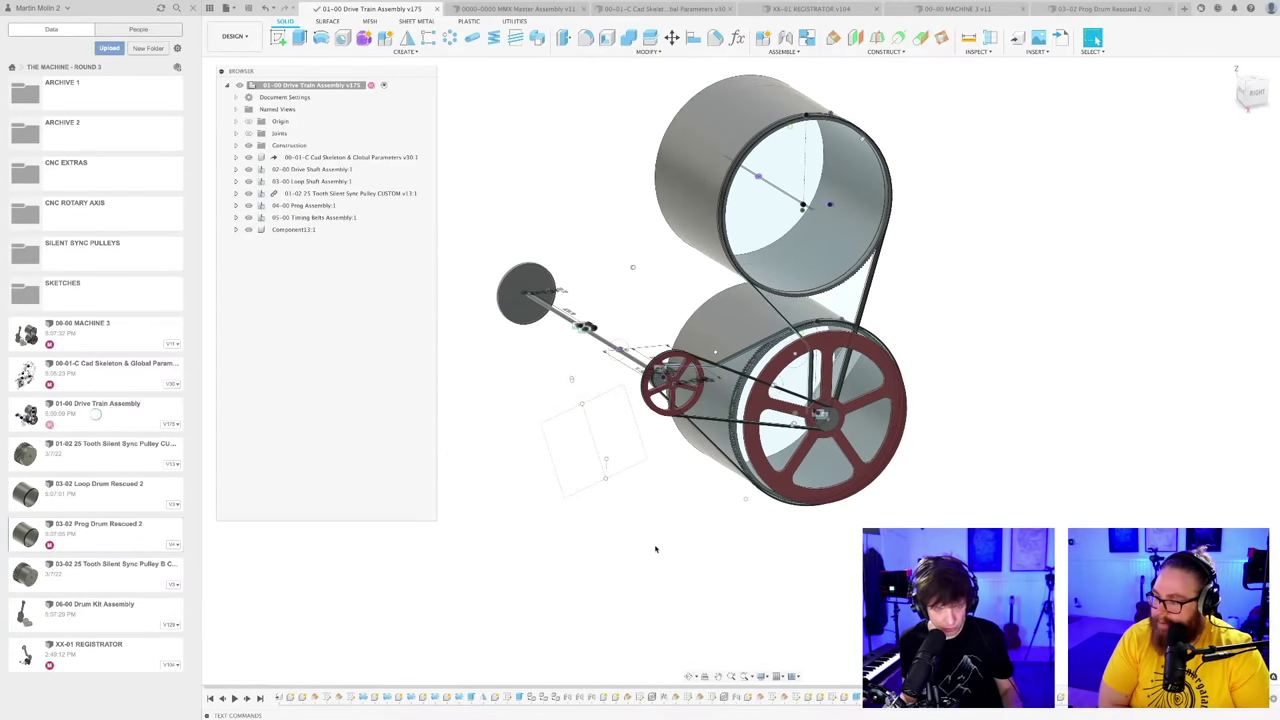
# Step: Switch to Firefox and open the end of the DESIGN REQUIREMENTS sheet in the THE MACHINE - ROUND 3 spreadsheet
pyautogui.press('super+Tab')
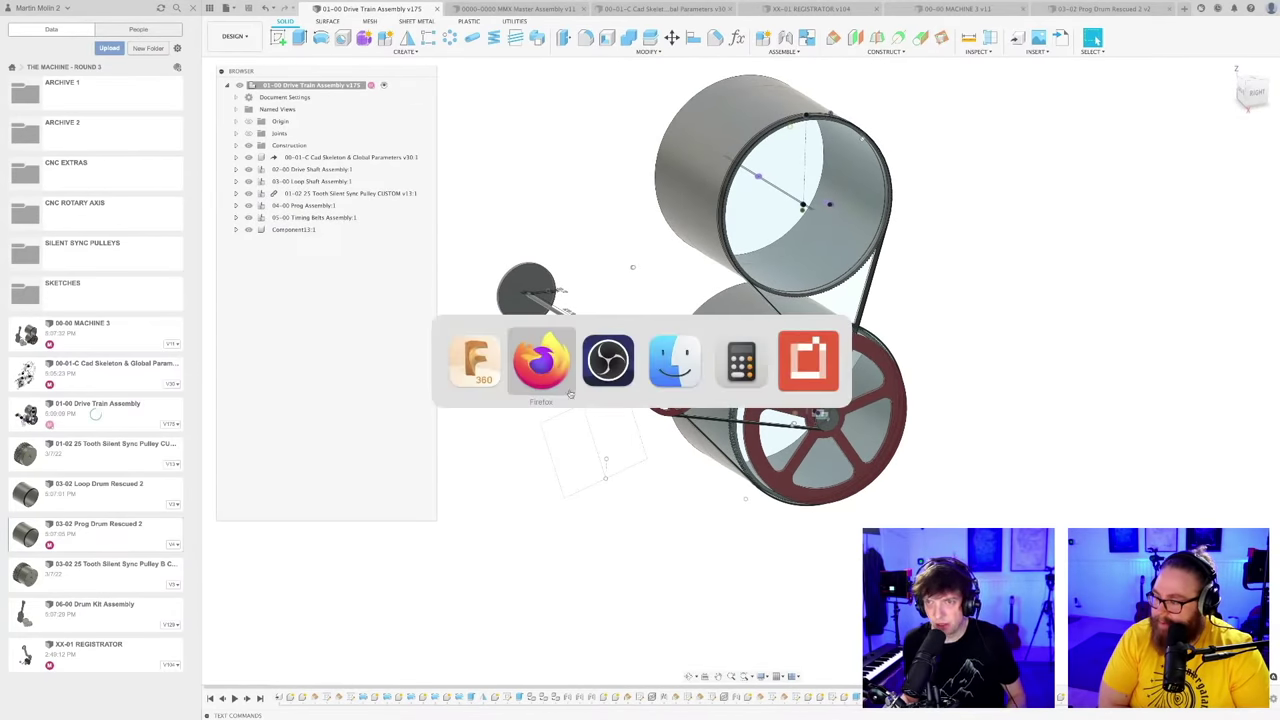
pyautogui.click(546, 372)
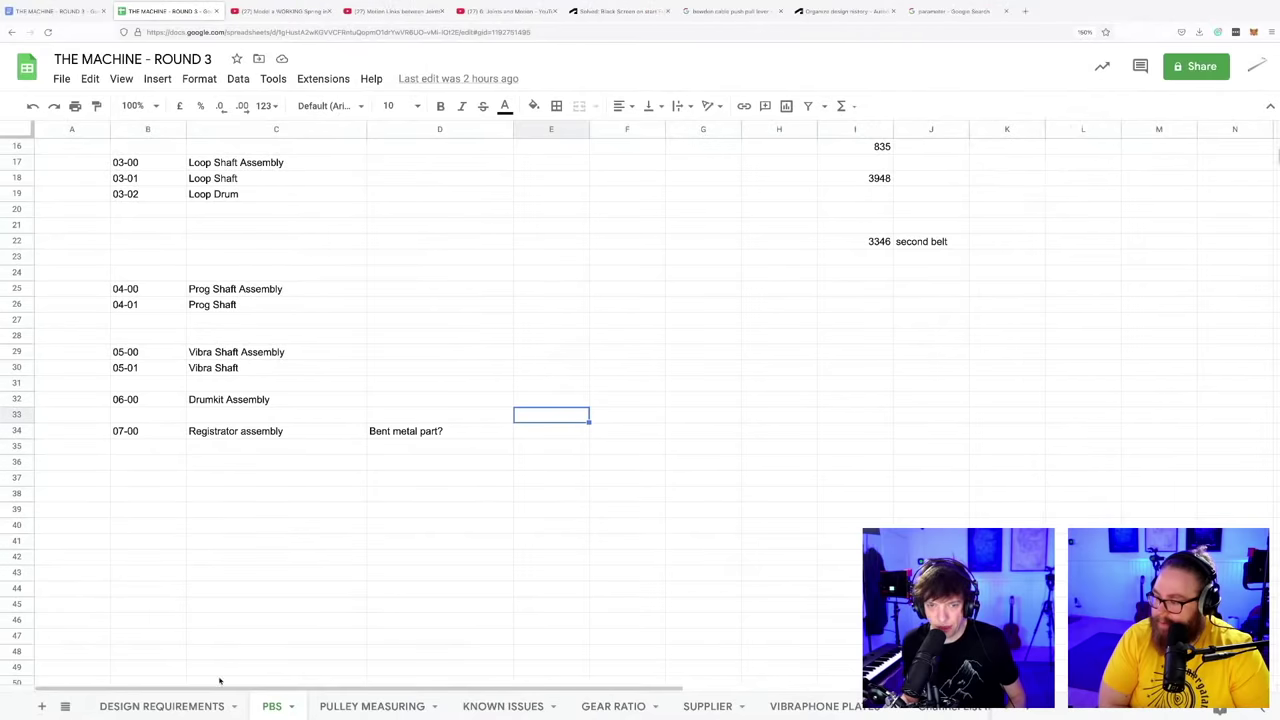
pyautogui.click(182, 705)
pyautogui.scroll(-1, 200, 560)
# Step: Enter the note "Belt tensioner praxis: put on slack side" in cell B111
pyautogui.click(138, 577)
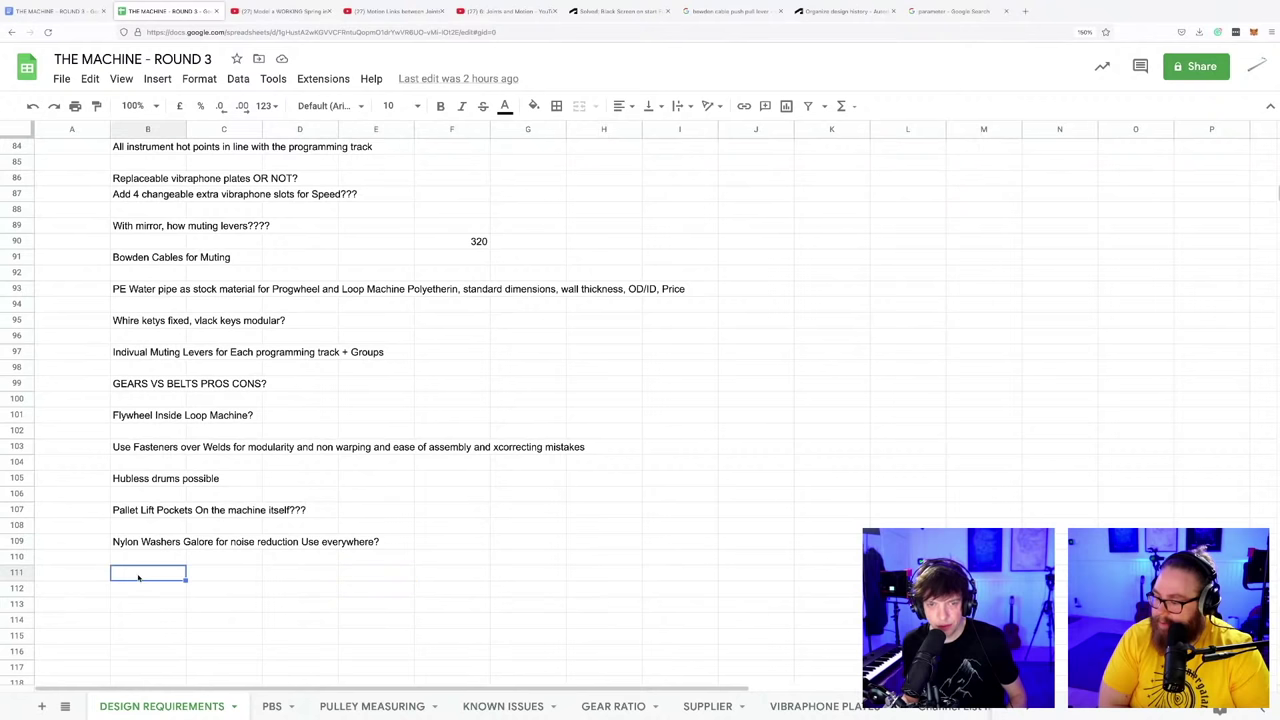
pyautogui.write('Be')
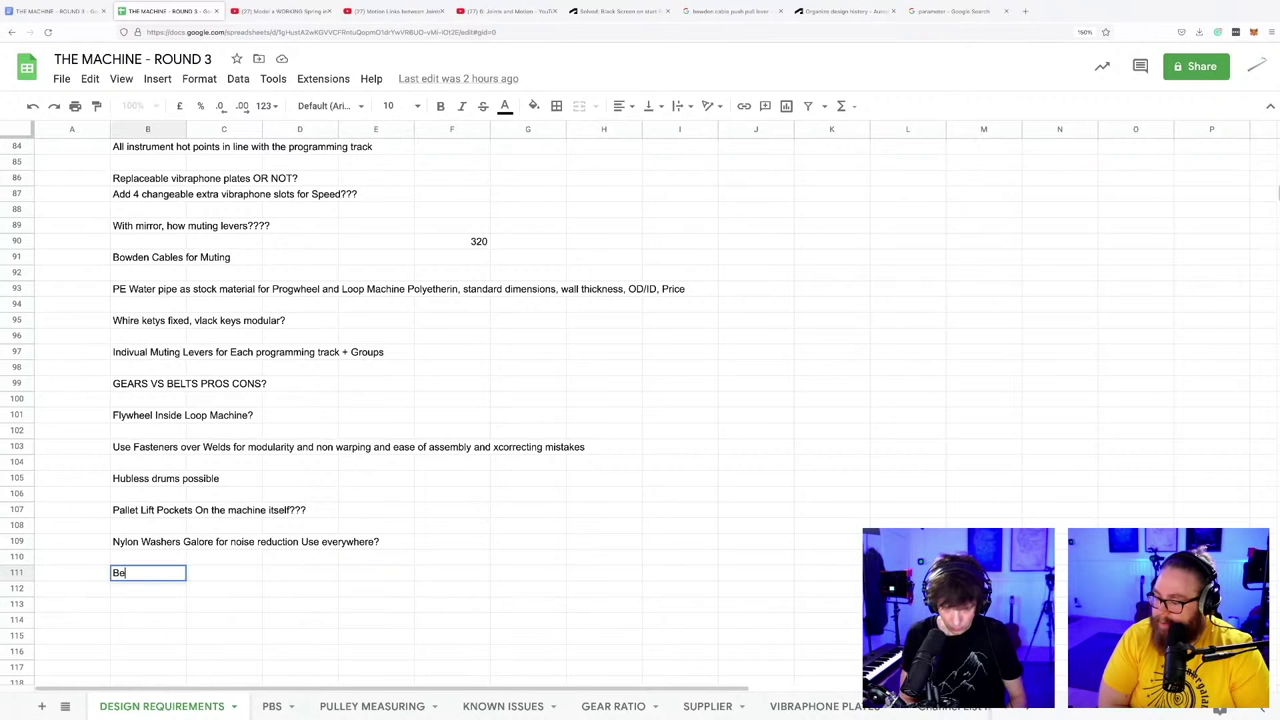
pyautogui.write('lt tensioner')
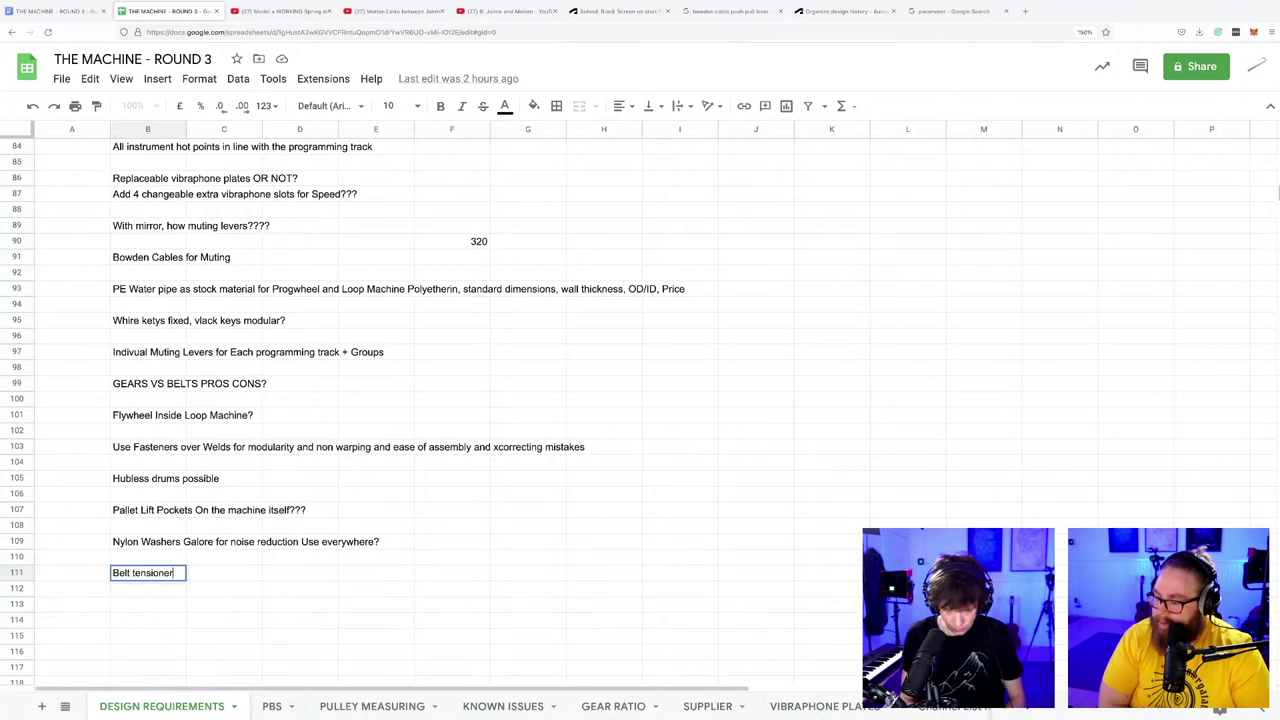
pyautogui.write(' praxis')
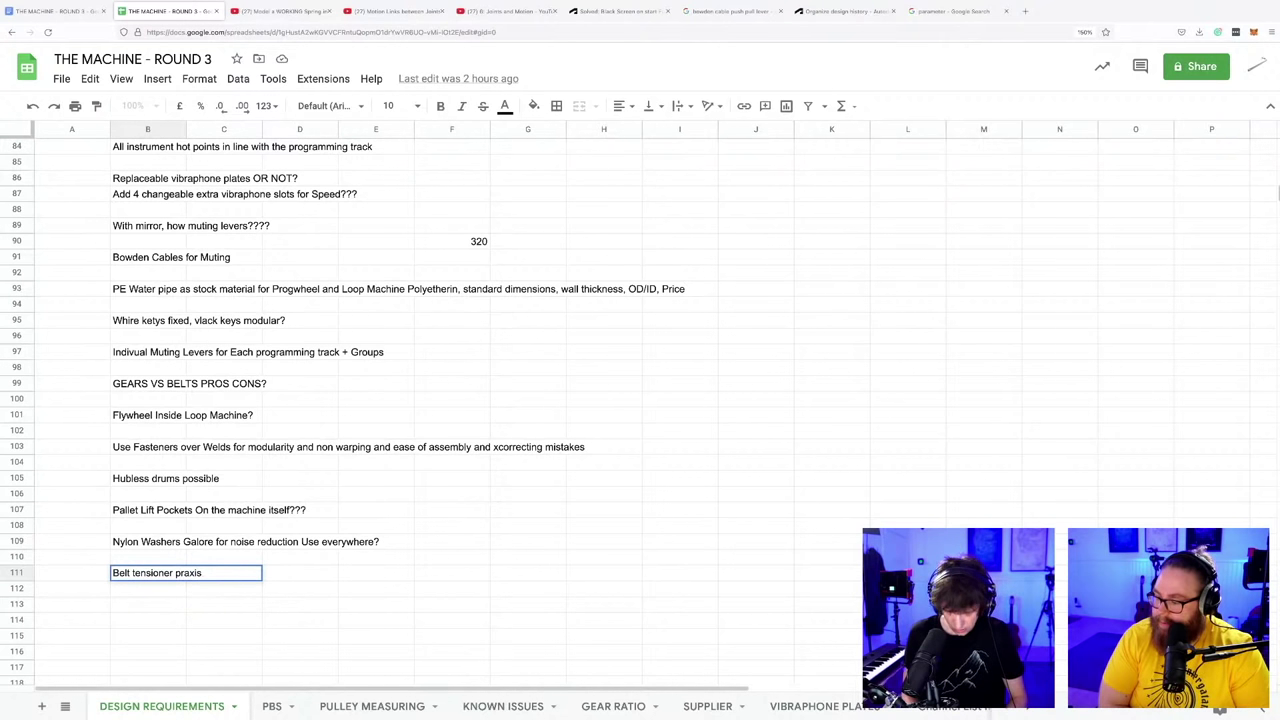
pyautogui.write(': put on')
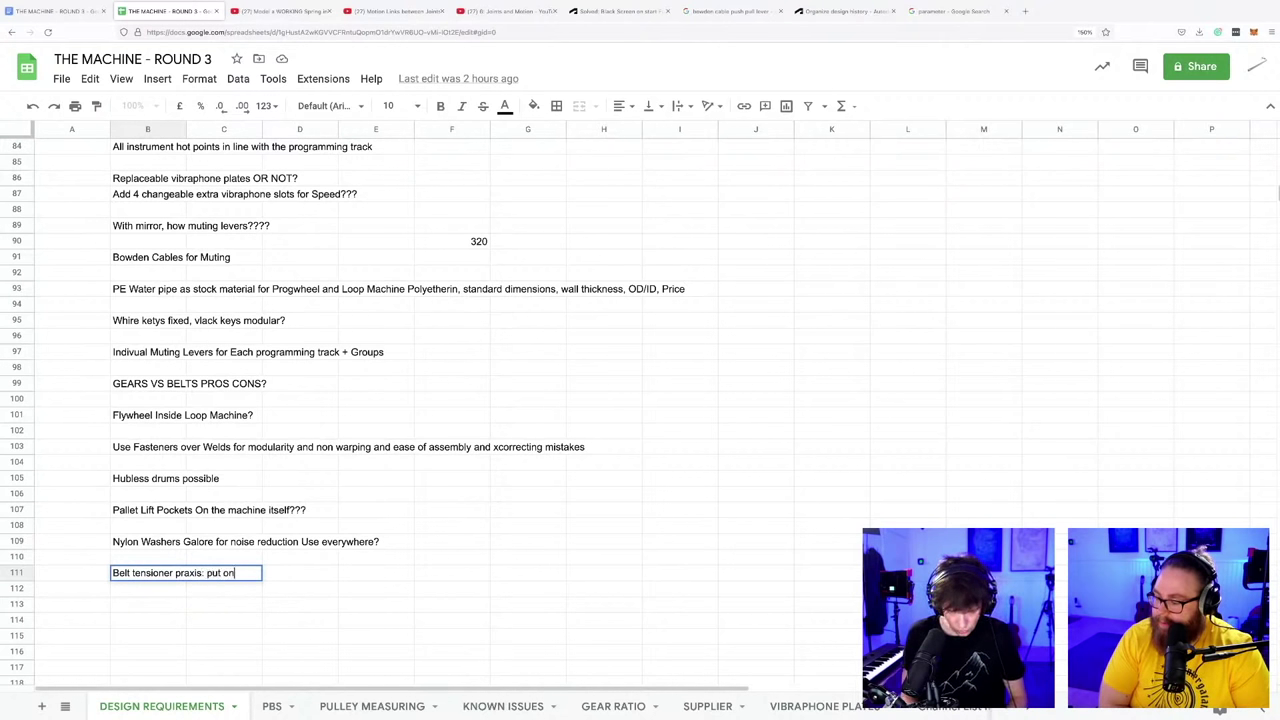
pyautogui.write('ide')
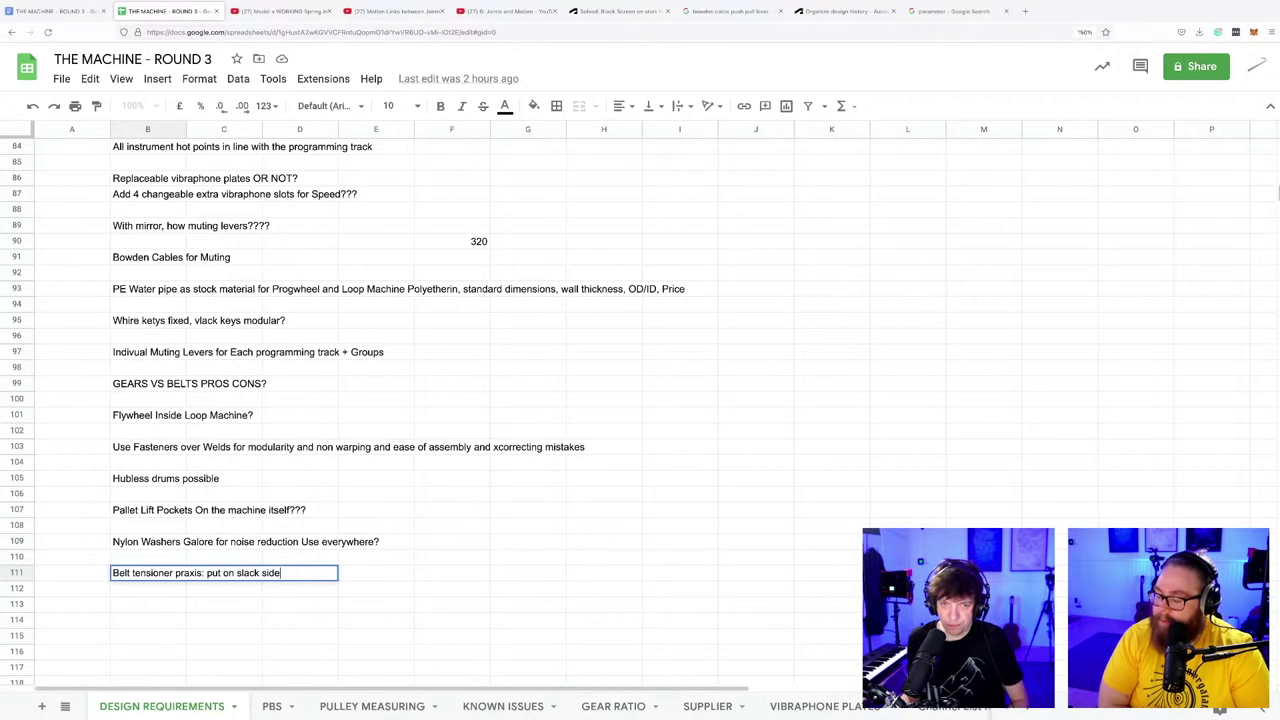
# Step: Reword the note in cell B111 to "Belt tensioner Best Practices: put on slack side"
pyautogui.click(176, 573)
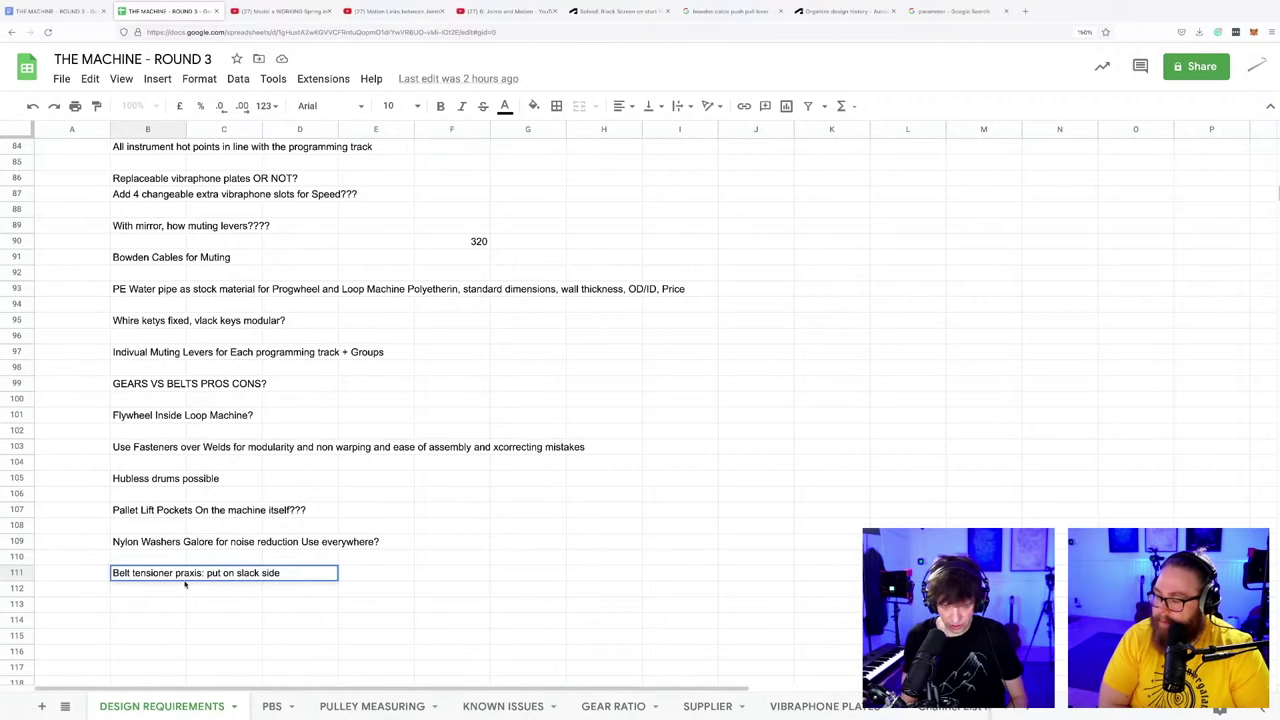
pyautogui.write('Best Pra')
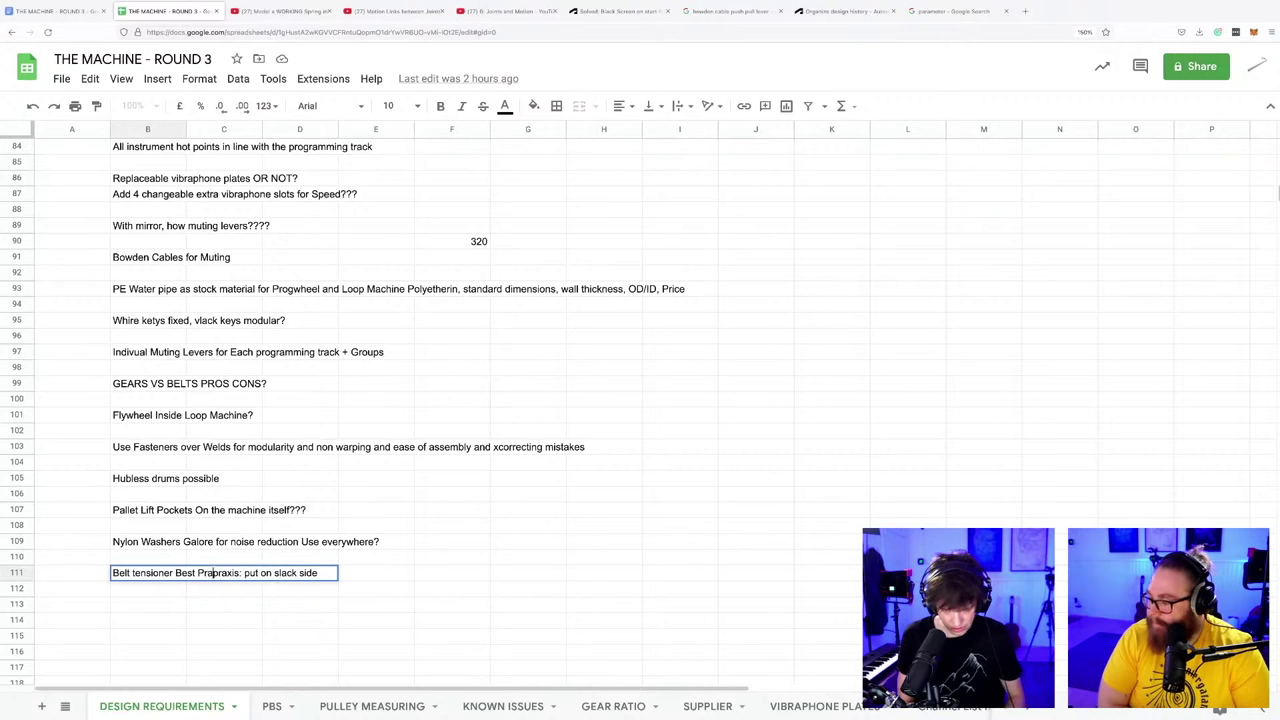
pyautogui.write('ctices')
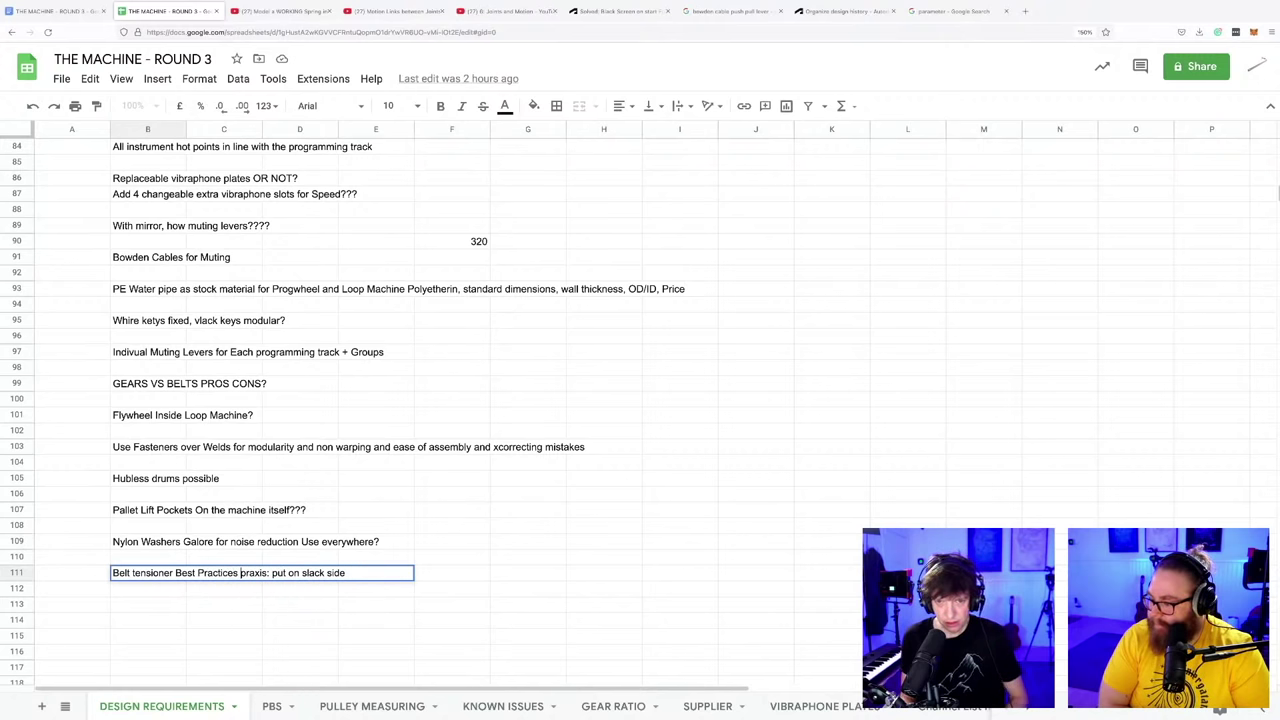
pyautogui.press('Delete')
pyautogui.press('Delete')
pyautogui.press('Delete')
pyautogui.press('Delete')
pyautogui.press('Delete')
pyautogui.press('Delete')
pyautogui.press('Delete')
pyautogui.press('Delete')
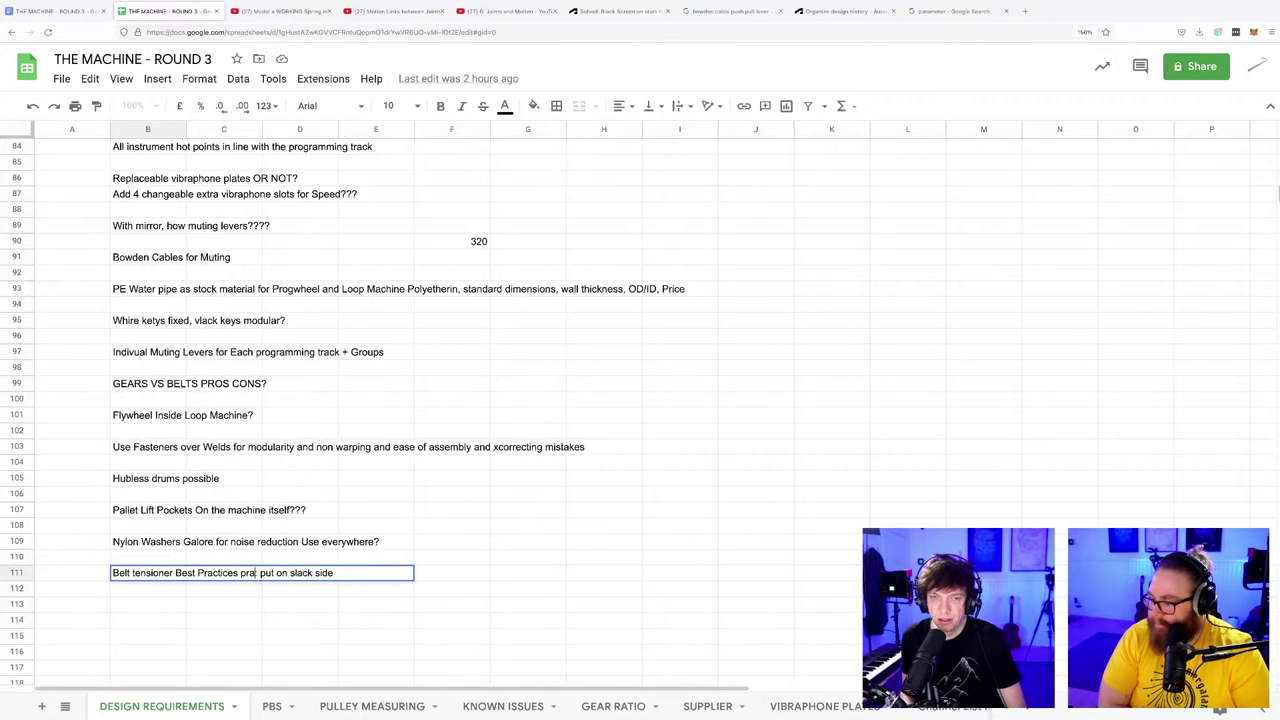
pyautogui.click(510, 605)
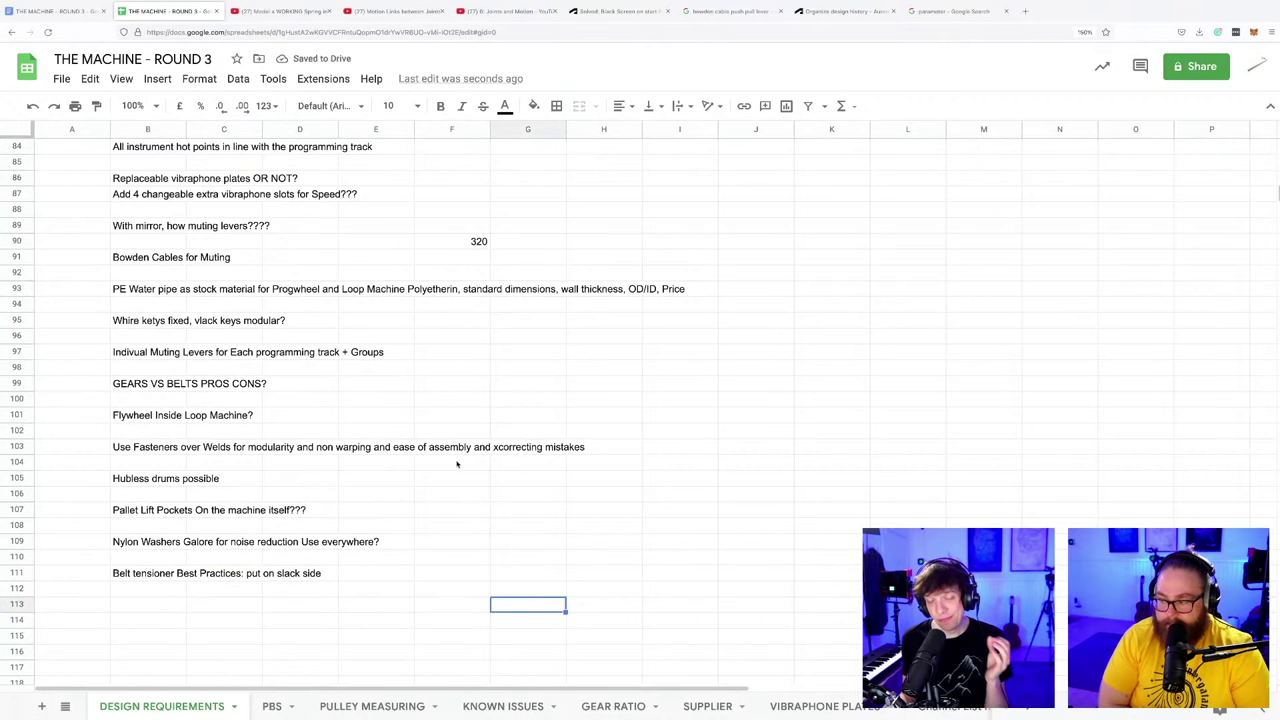
# Step: Switch to Autodesk Fusion 360 and move the tensioner's sketch circle slightly down so it pushes into the belt behind the small pulley
pyautogui.press('super+Tab')
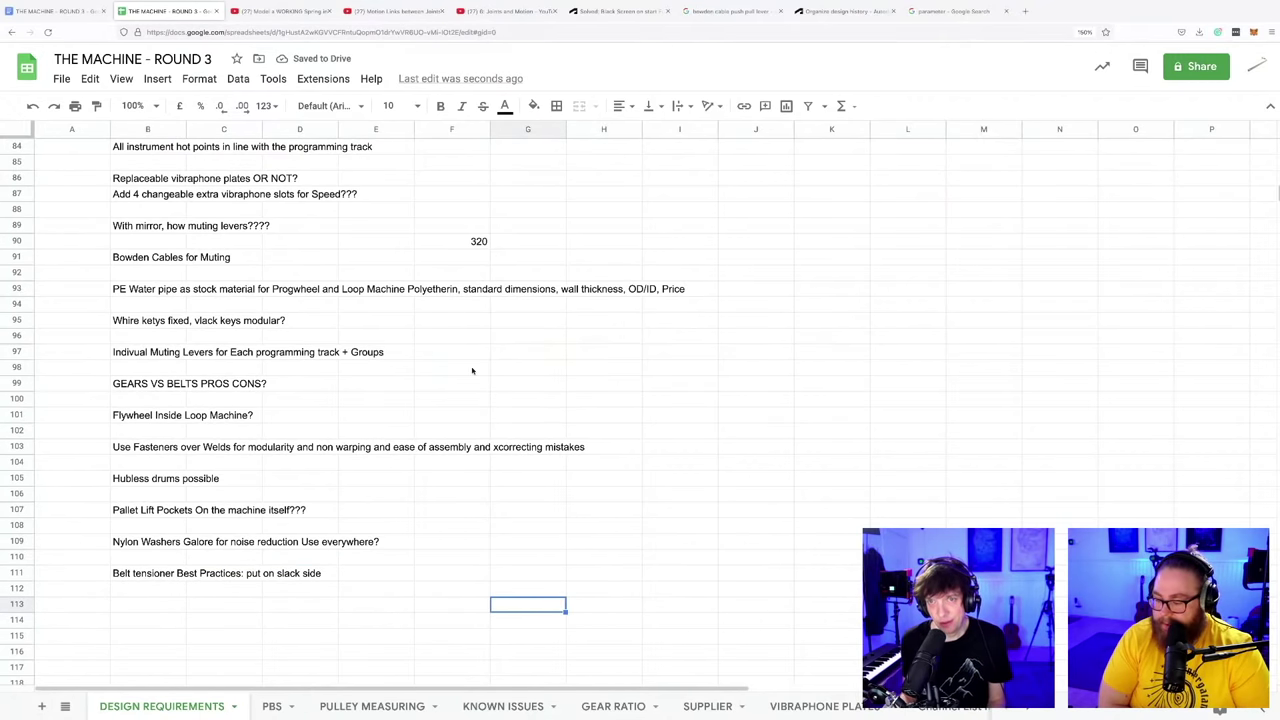
pyautogui.press('super+Tab')
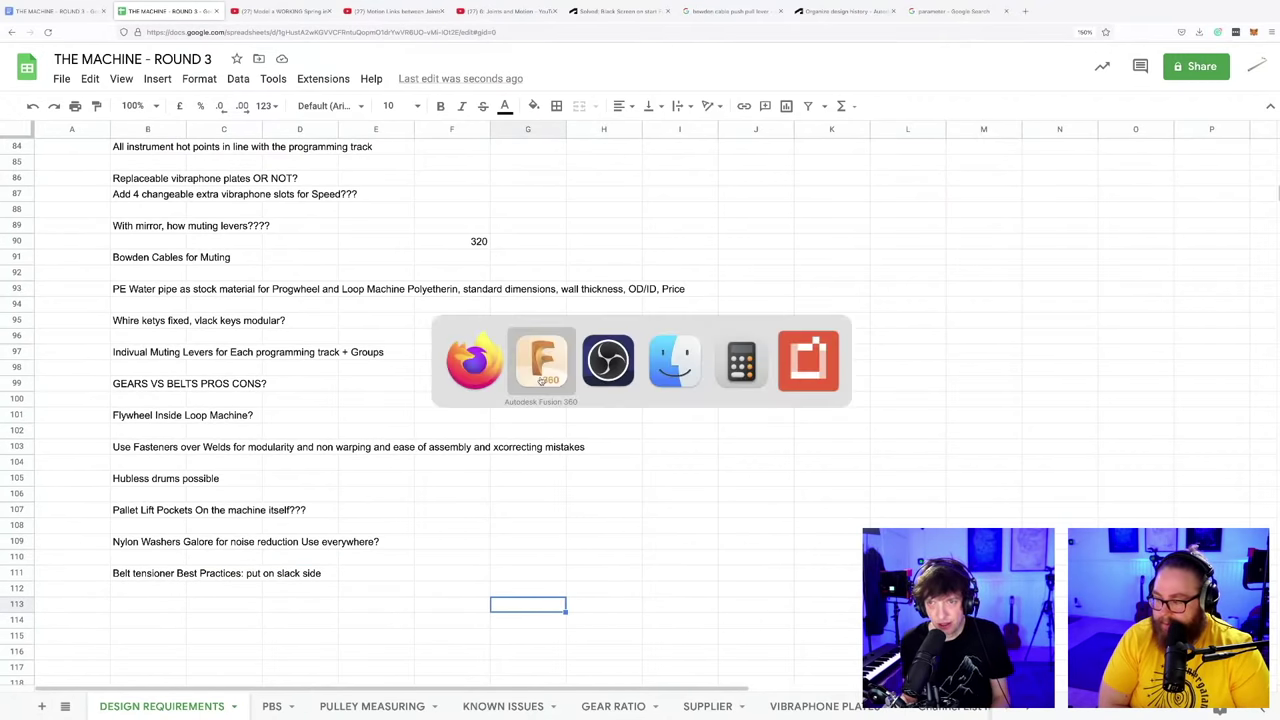
pyautogui.scroll(-3, 615, 535)
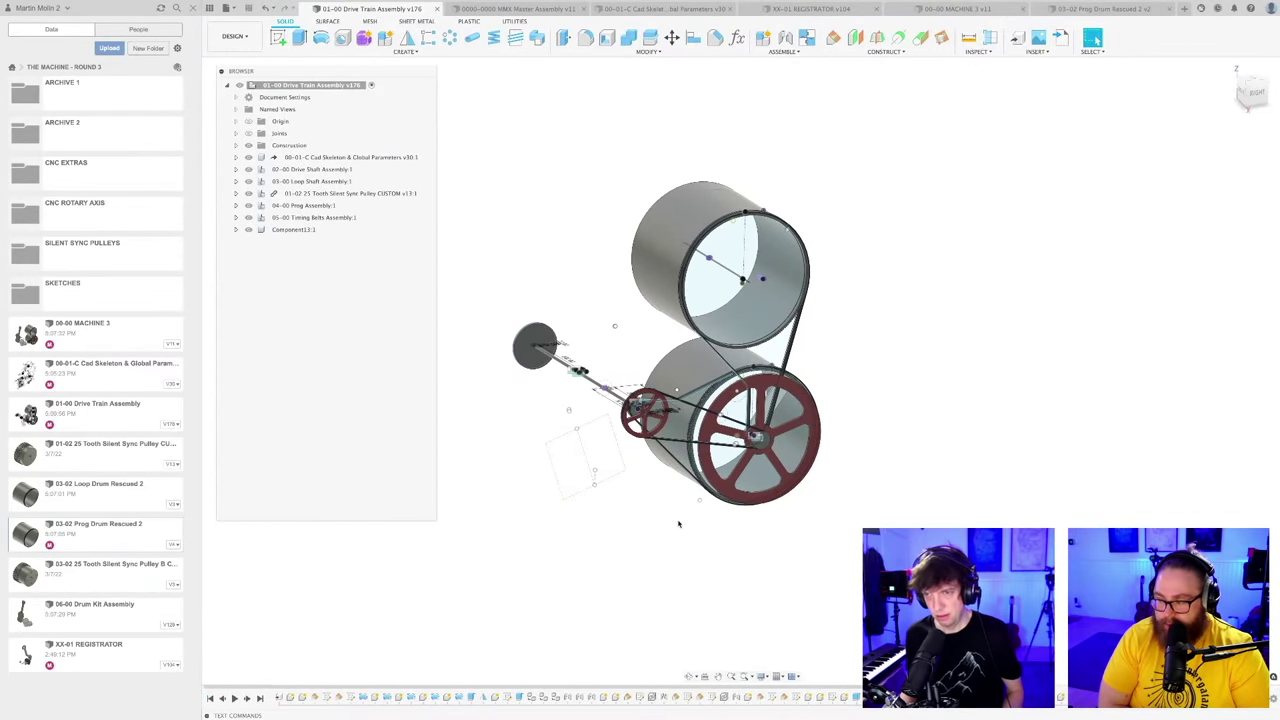
pyautogui.scroll(8, 678, 523)
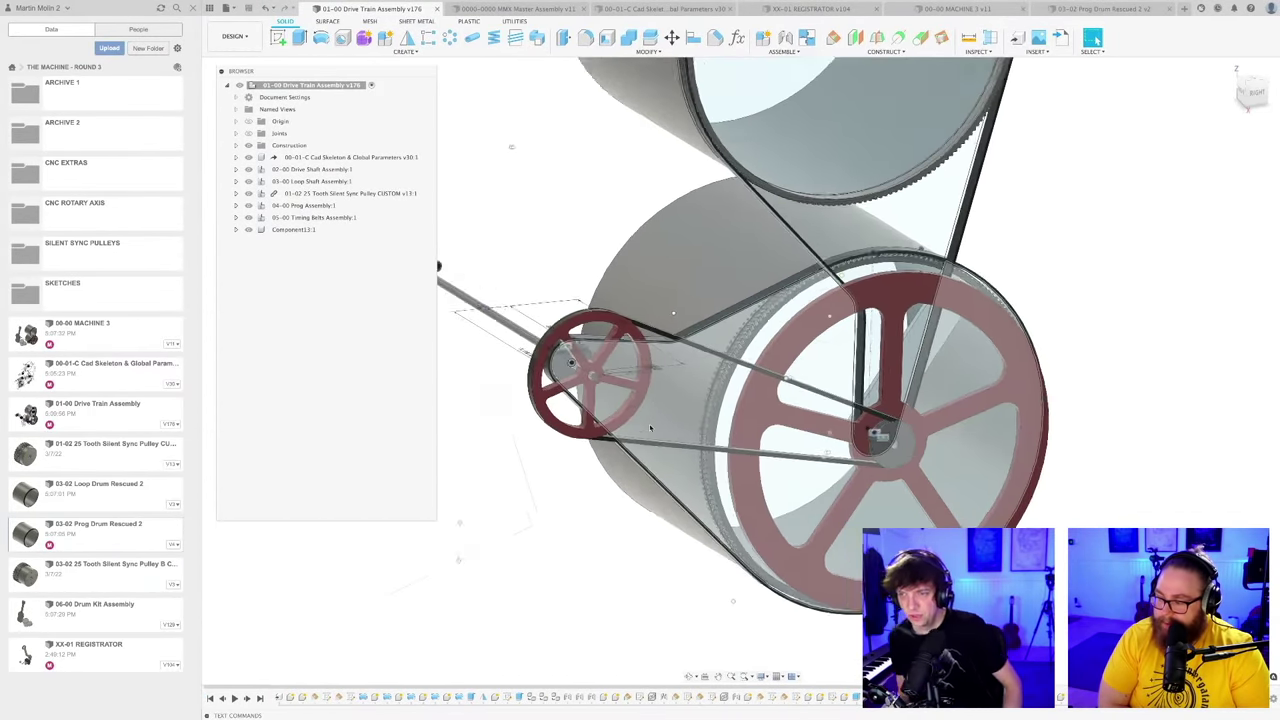
pyautogui.scroll(-6, 650, 428)
pyautogui.moveTo(648, 500); pyautogui.dragTo(680, 511, button='middle')
pyautogui.scroll(3, 679, 511)
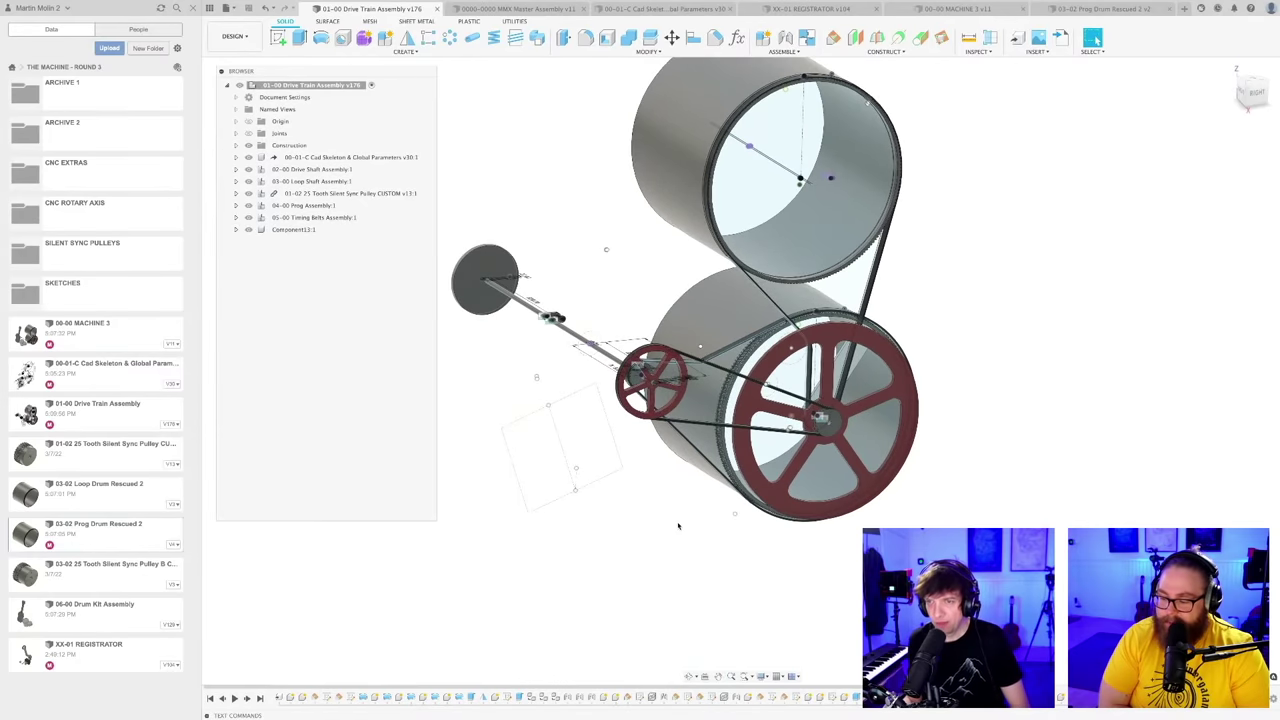
pyautogui.scroll(-2, 681, 519)
pyautogui.scroll(4, 736, 396)
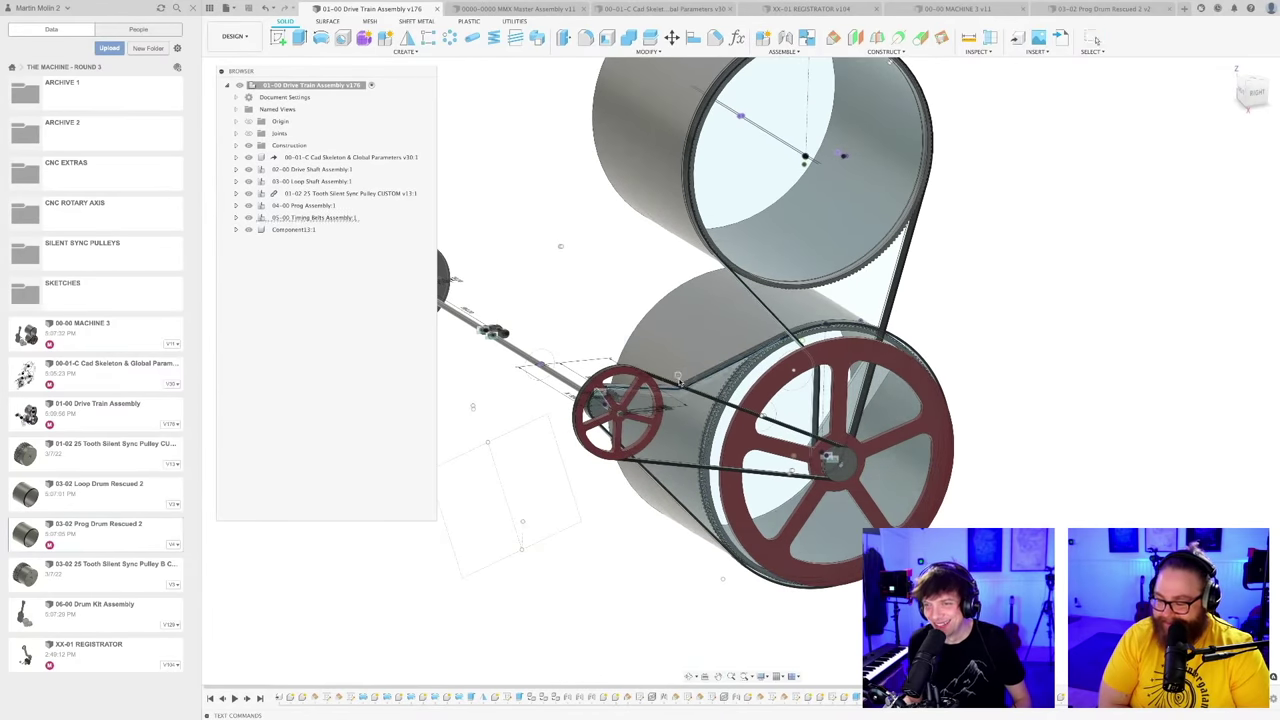
pyautogui.moveTo(679, 381); pyautogui.dragTo(682, 392)
pyautogui.scroll(-2, 634, 574)
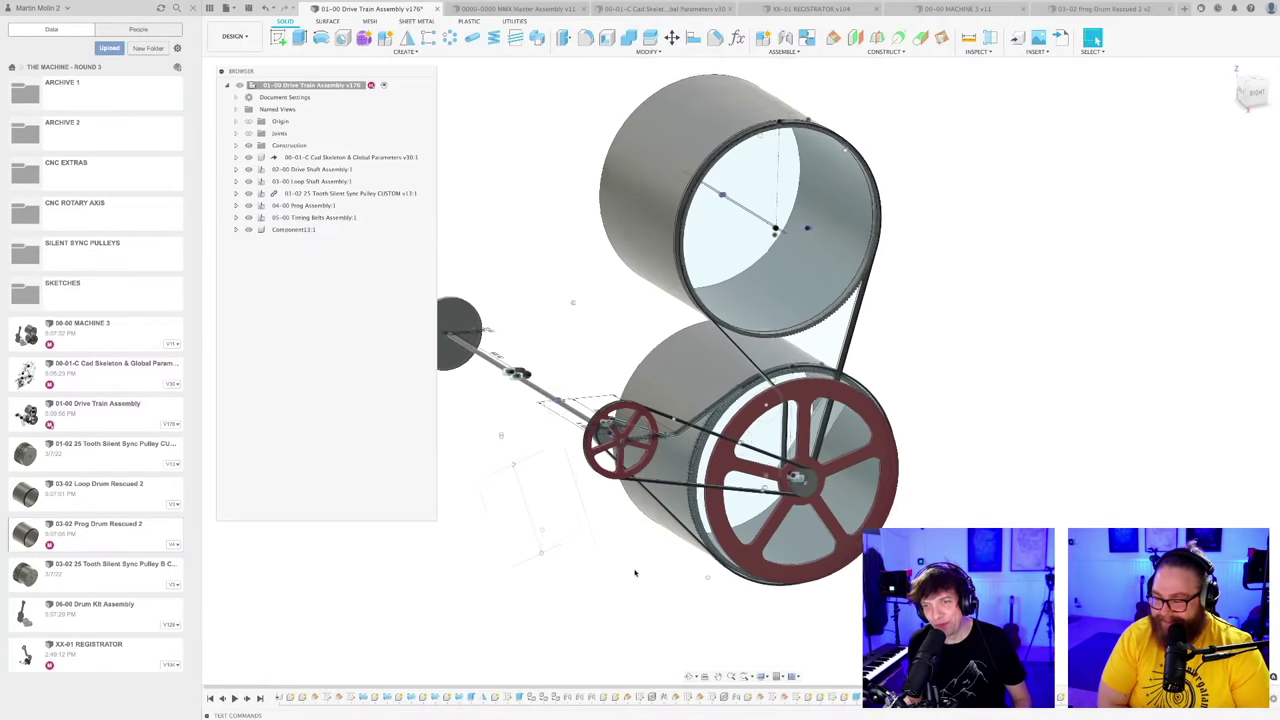
# Step: Save the Drive Train Assembly with the repositioned tensioner and check the whole drive train from several angles
pyautogui.keyDown('shift'); pyautogui.moveTo(634, 573); pyautogui.dragTo(685, 532, button='middle'); pyautogui.keyUp('shift')
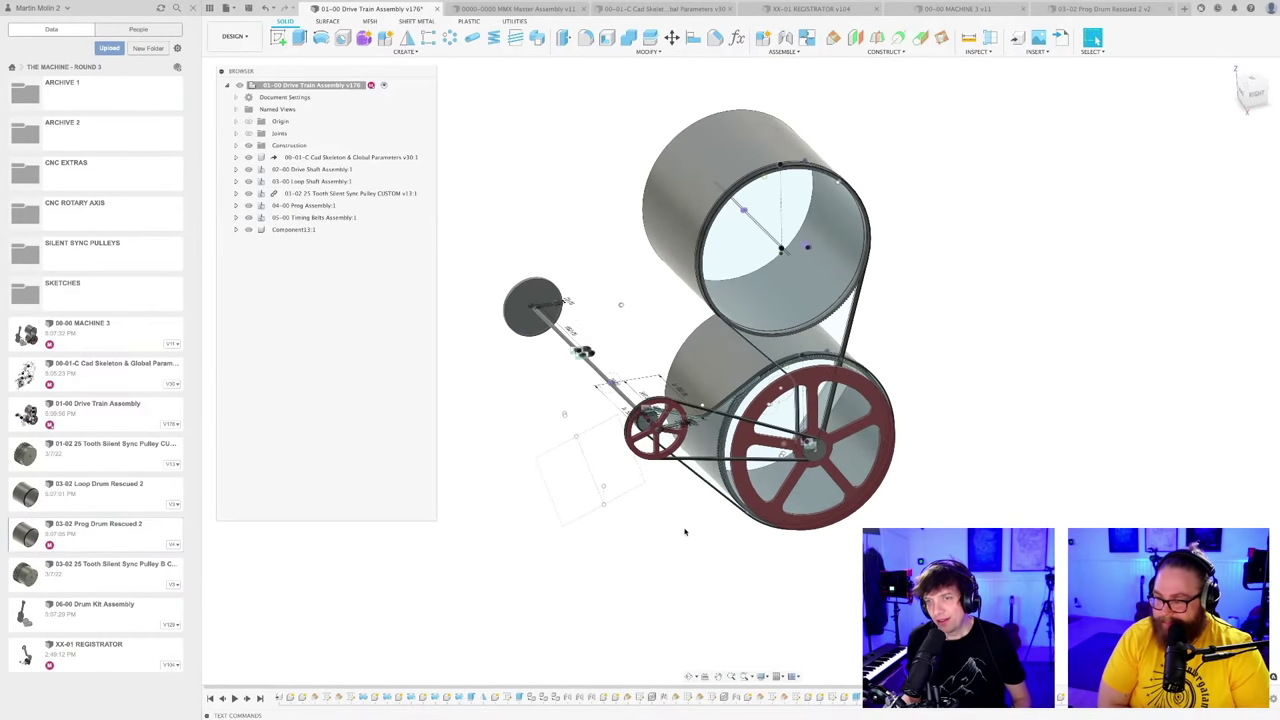
pyautogui.hotkey('ctrl', 's')
pyautogui.press('Return')
pyautogui.scroll(-2, 687, 530)
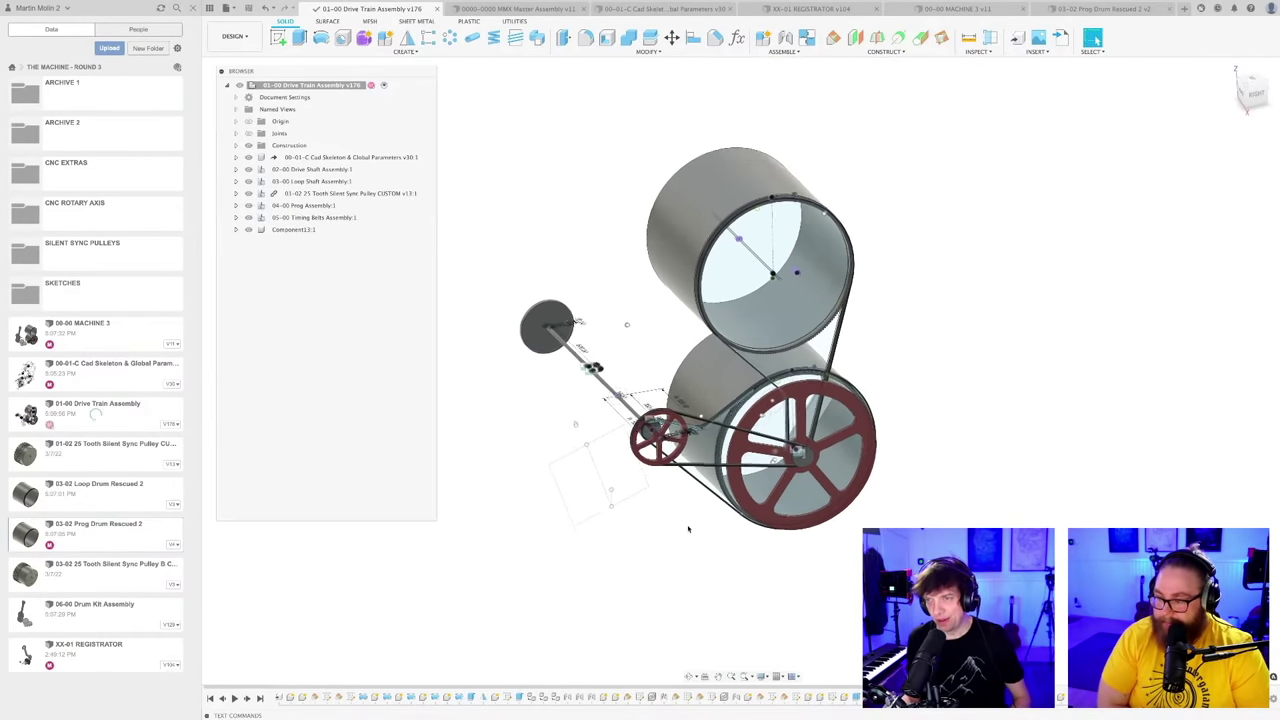
pyautogui.moveTo(689, 528)
pyautogui.keyDown('shift'); pyautogui.mouseDown(button='middle')
pyautogui.moveTo(695, 515)
pyautogui.moveTo(688, 526)
pyautogui.mouseUp(button='middle'); pyautogui.keyUp('shift')
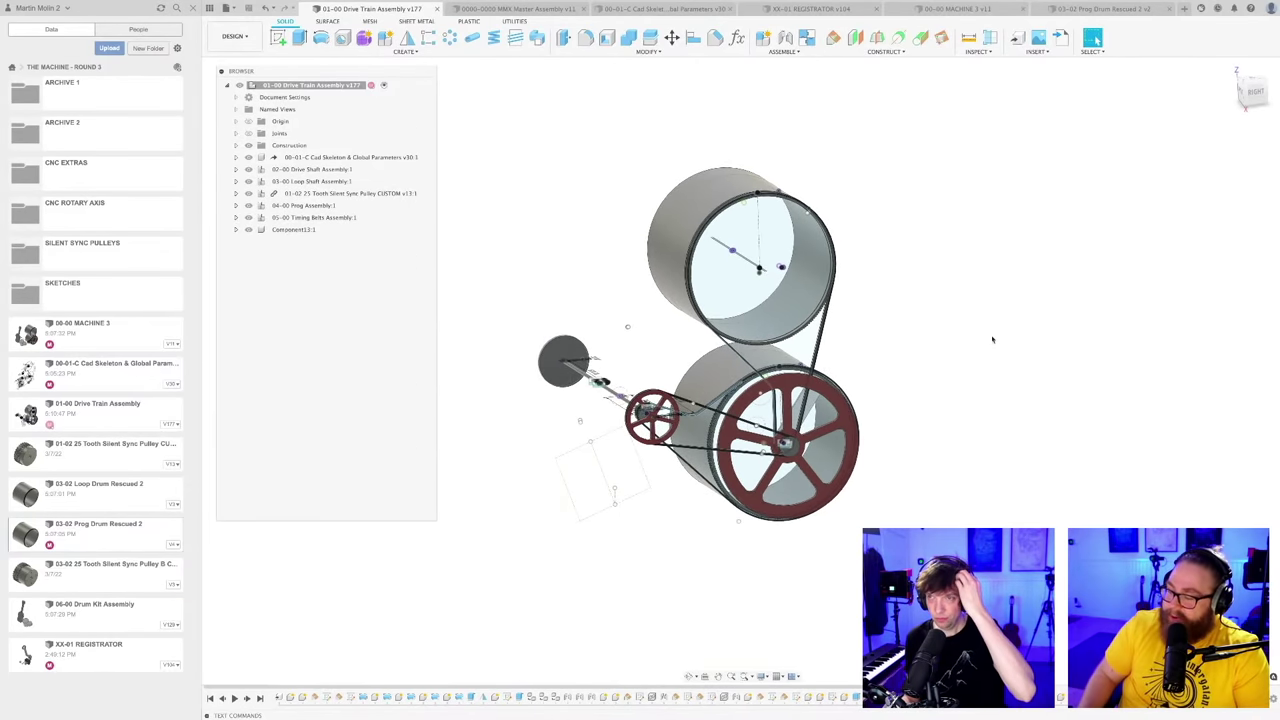
pyautogui.keyDown('shift'); pyautogui.moveTo(895, 328); pyautogui.dragTo(877, 349, button='middle'); pyautogui.keyUp('shift')
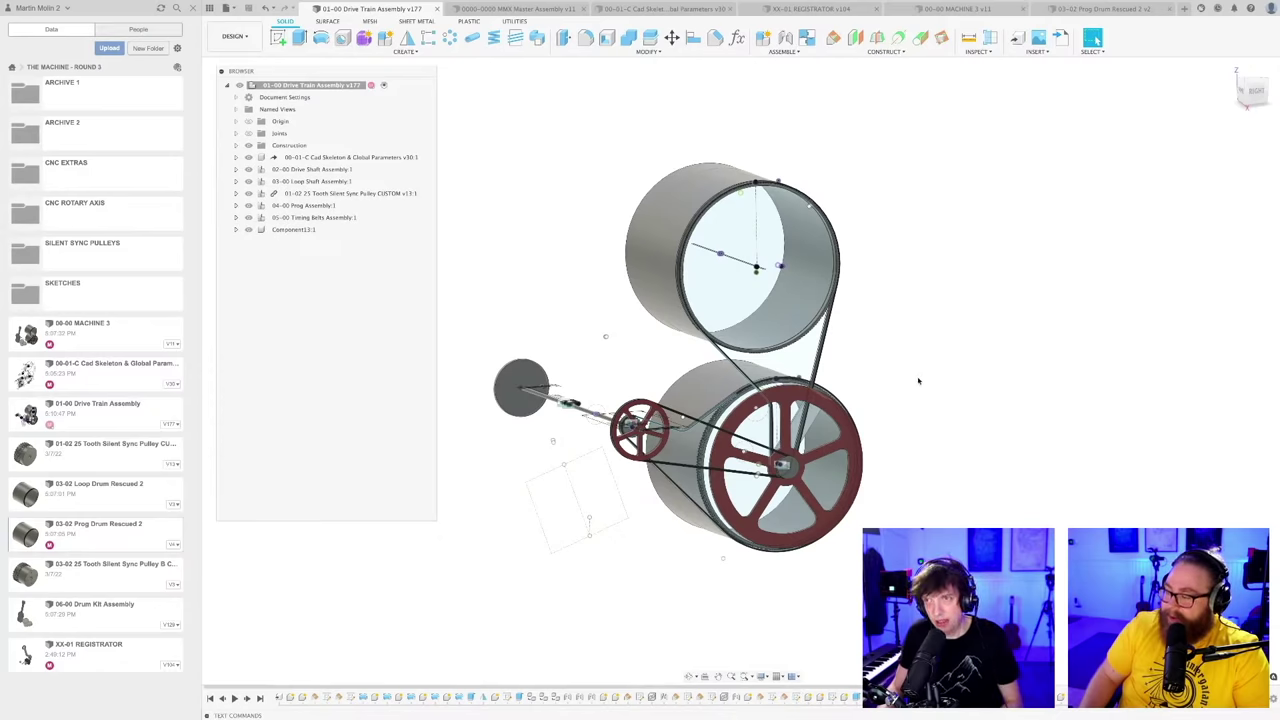
pyautogui.keyDown('shift'); pyautogui.moveTo(918, 380); pyautogui.dragTo(927, 387, button='middle'); pyautogui.keyUp('shift')
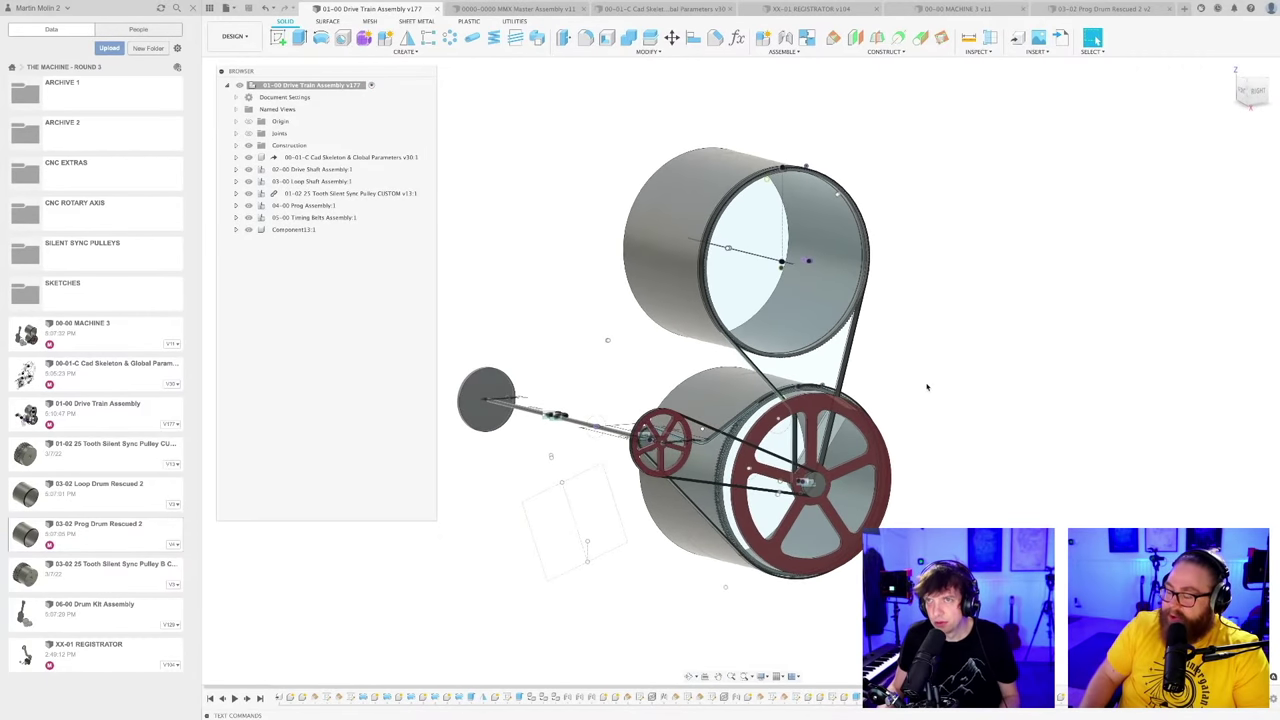
# Step: Open the XX-01 REGISTRATOR design and update its linked Cad Skeleton & Global Parameters component to v30
pyautogui.click(512, 10)
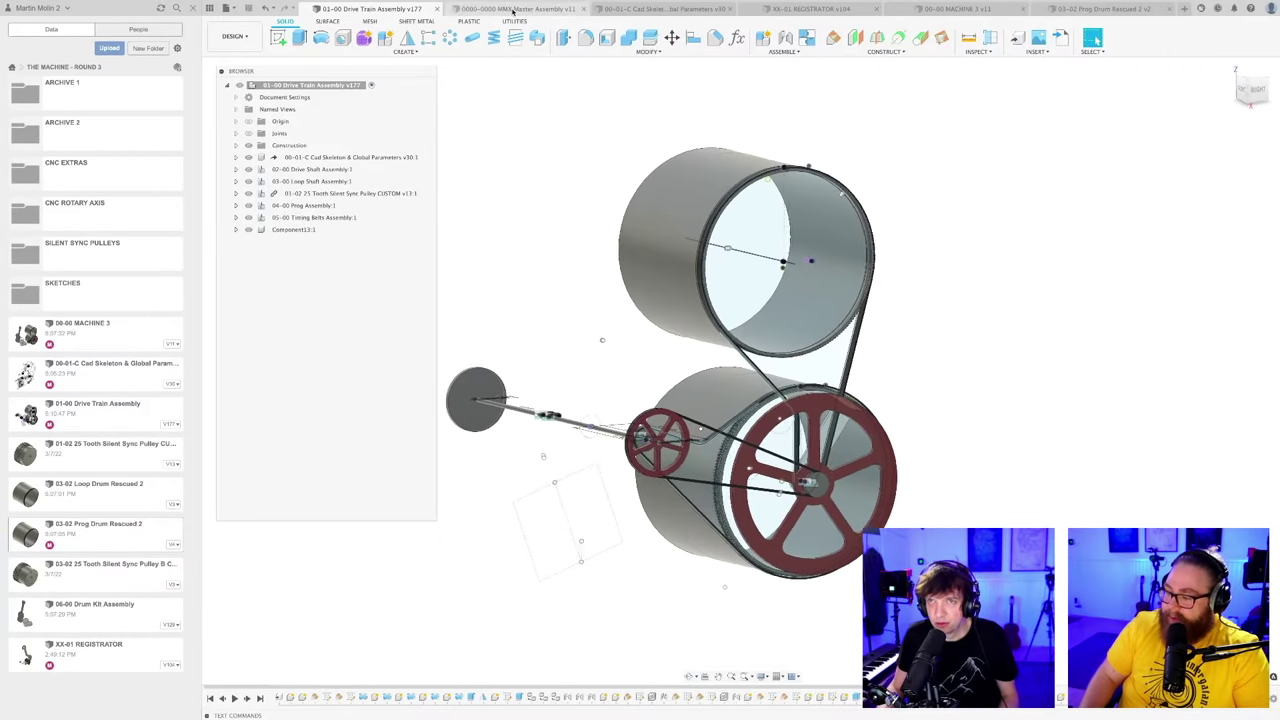
pyautogui.click(437, 8)
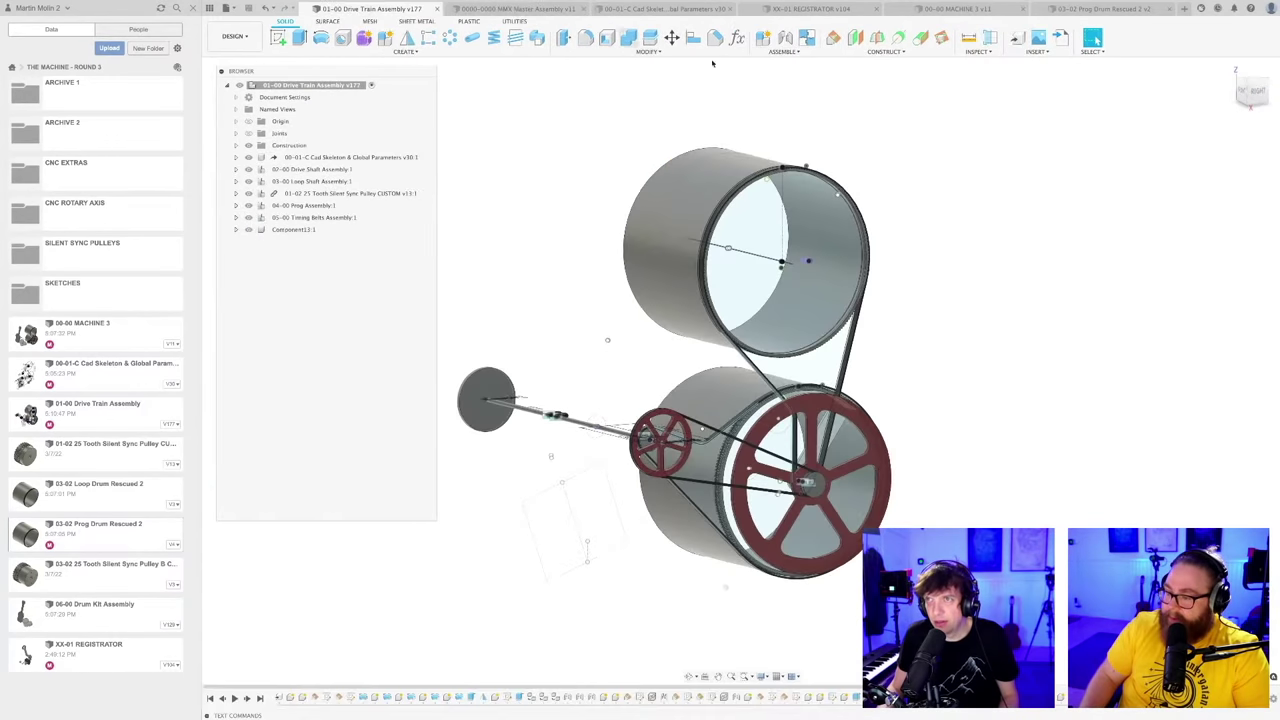
pyautogui.click(805, 9)
pyautogui.scroll(-2, 791, 243)
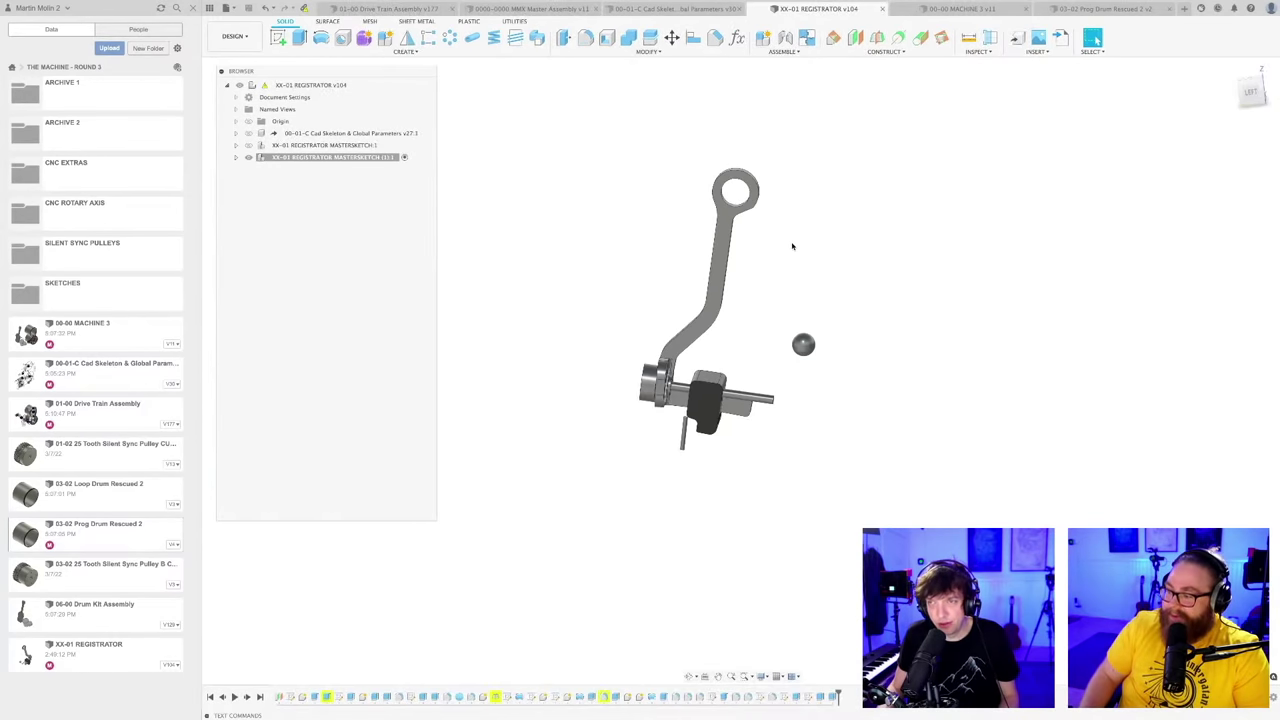
pyautogui.moveTo(791, 243)
pyautogui.keyDown('shift'); pyautogui.mouseDown(button='middle')
pyautogui.moveTo(771, 254)
pyautogui.moveTo(786, 280)
pyautogui.moveTo(780, 314)
pyautogui.mouseUp(button='middle'); pyautogui.keyUp('shift')
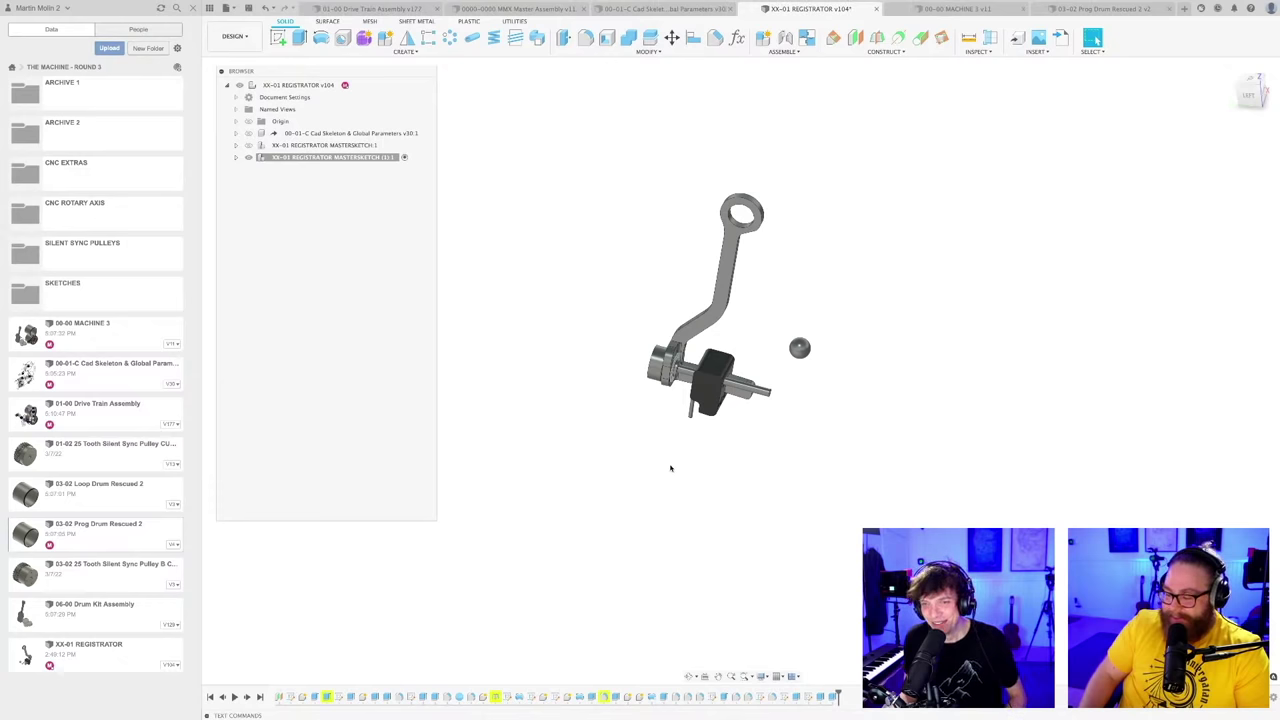
# Step: Save the XX-01 REGISTRATOR design as a new version and view the part from its other side
pyautogui.press('super+s')
pyautogui.click(646, 372)
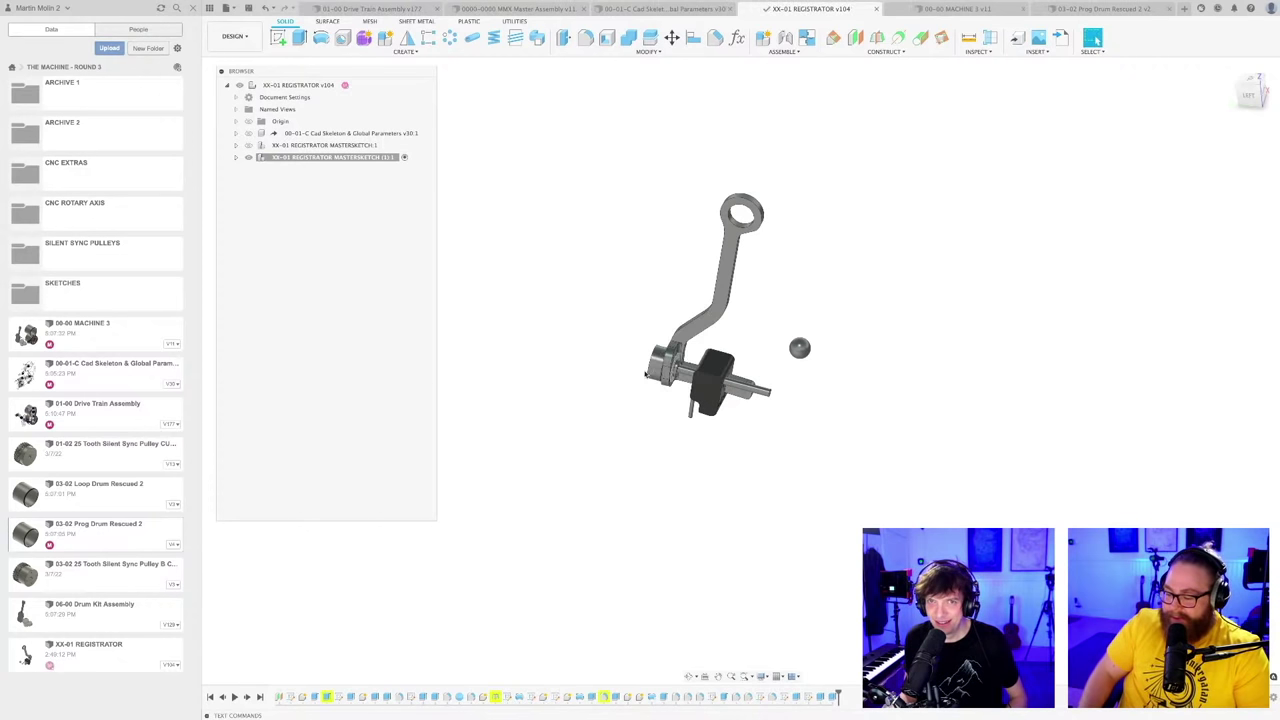
pyautogui.keyDown('shift'); pyautogui.moveTo(660, 480); pyautogui.dragTo(695, 481, button='middle'); pyautogui.keyUp('shift')
pyautogui.scroll(-2, 624, 457)
pyautogui.scroll(-1, 669, 492)
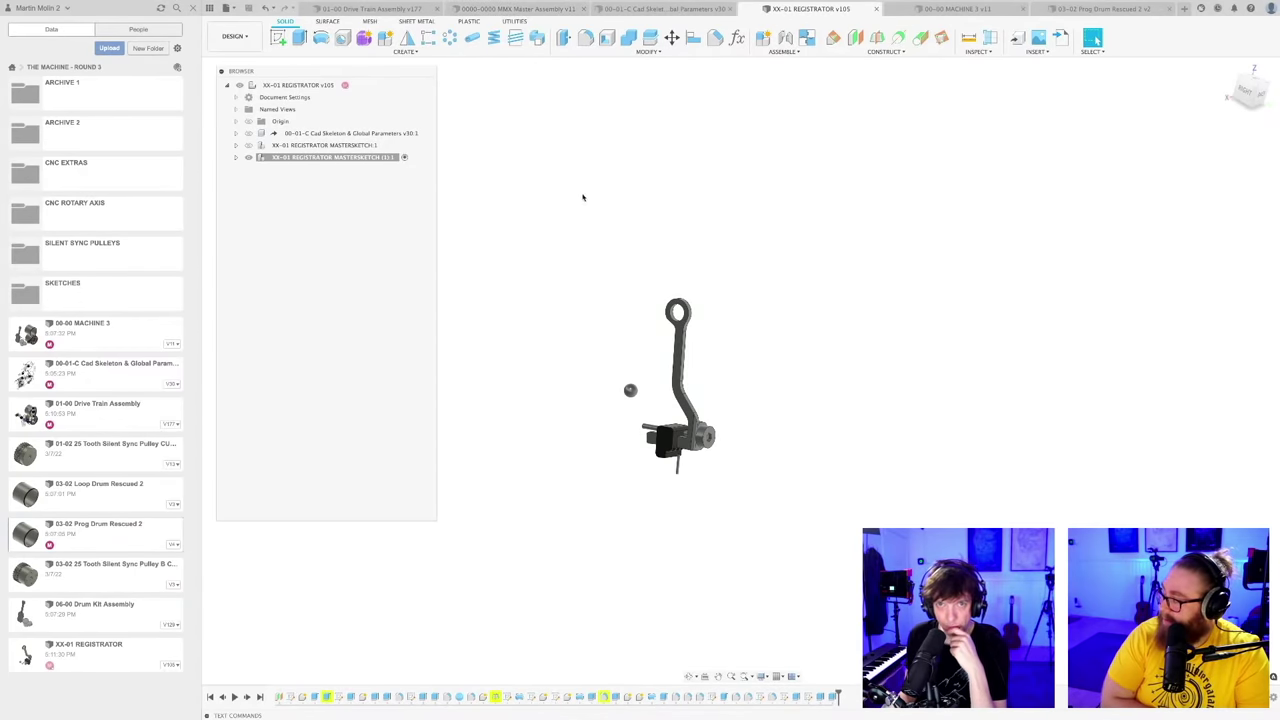
# Step: Insert XX-01 REGISTRATOR into the 00-00 MACHINE 3 assembly, accepting its default position without any offset or rotation
pyautogui.click(510, 9)
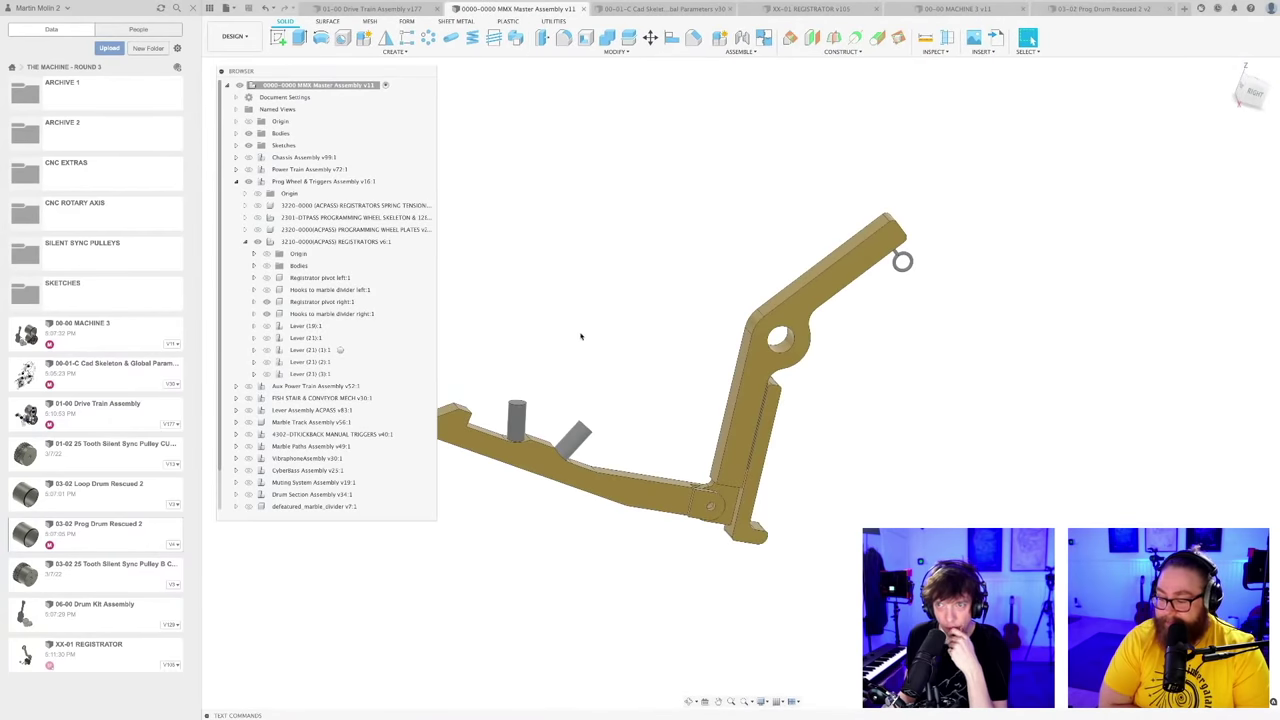
pyautogui.click(958, 9)
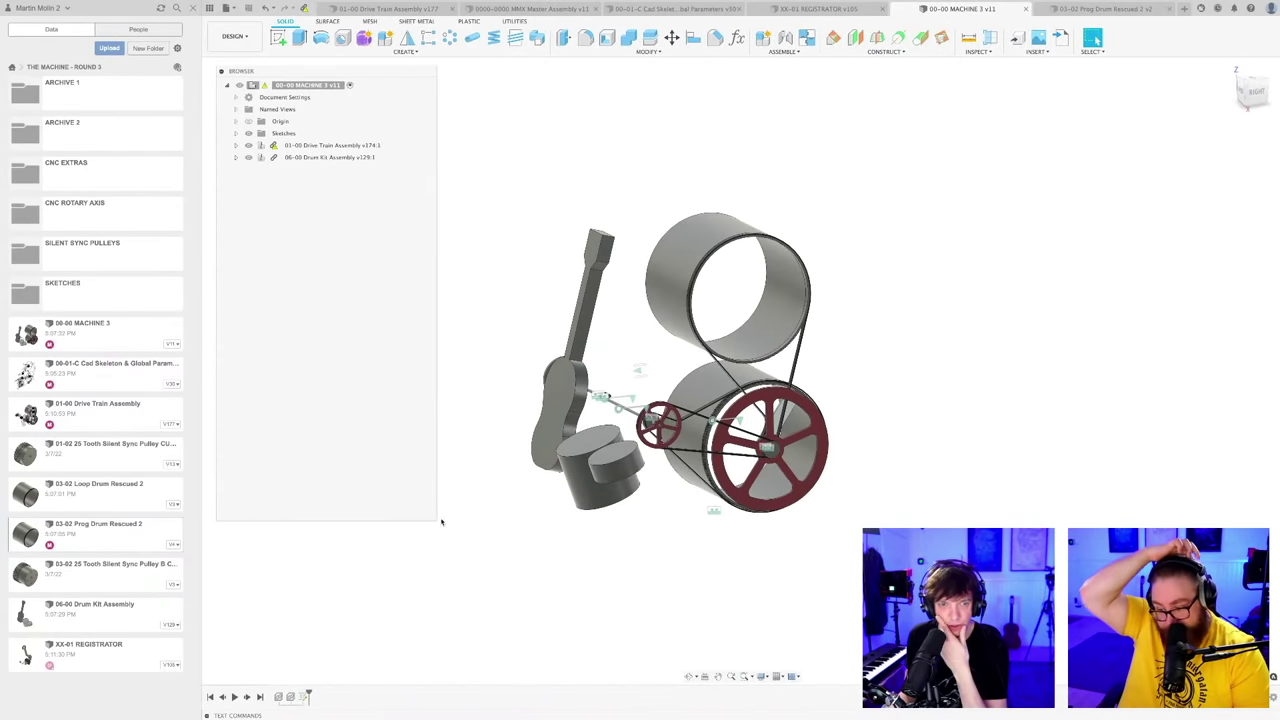
pyautogui.rightClick(97, 650)
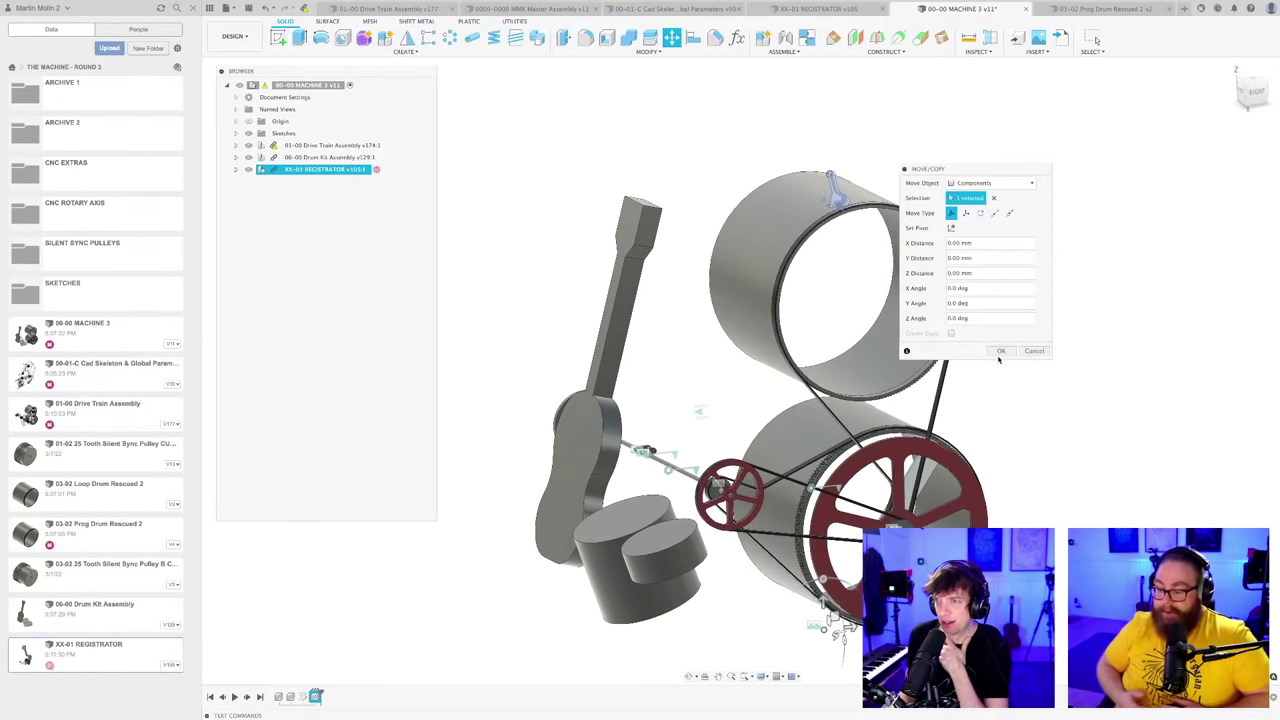
pyautogui.click(1001, 351)
# Step: Check how the inserted registrator sits on the upper drum and save the 00-00 MACHINE 3 assembly
pyautogui.scroll(10, 851, 214)
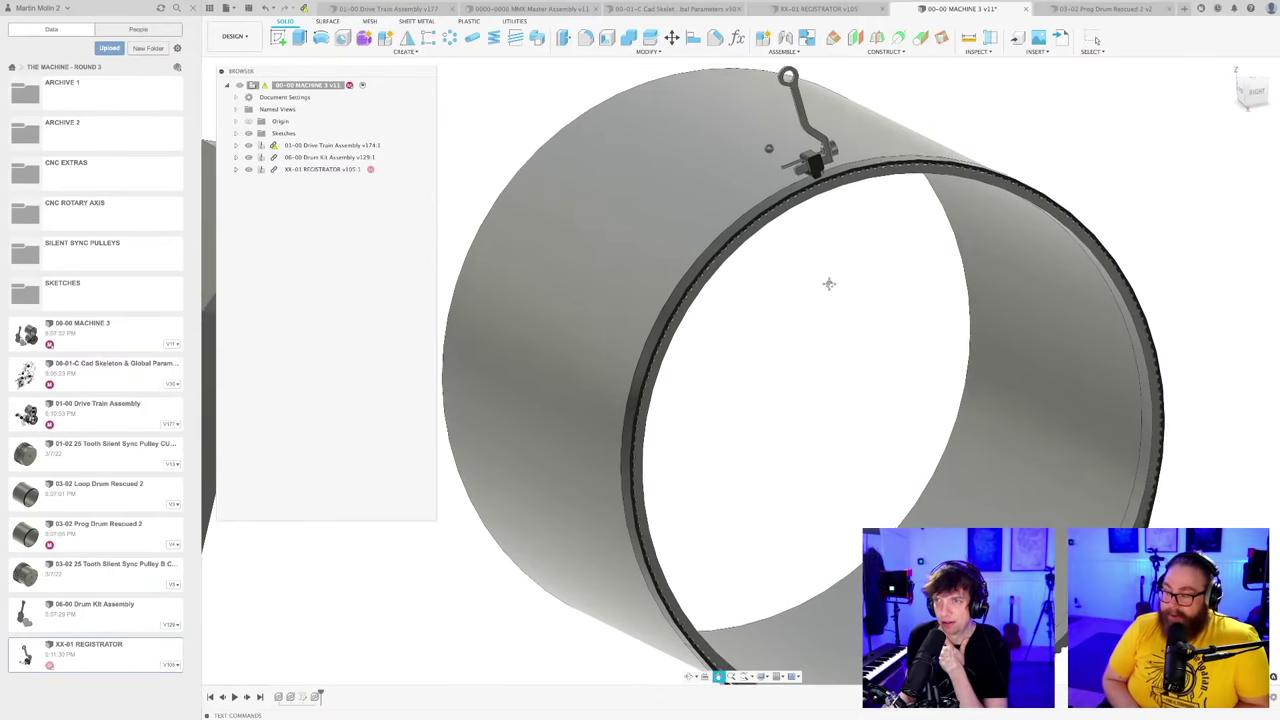
pyautogui.moveTo(829, 284); pyautogui.dragTo(749, 386, button='middle')
pyautogui.scroll(-3, 757, 291)
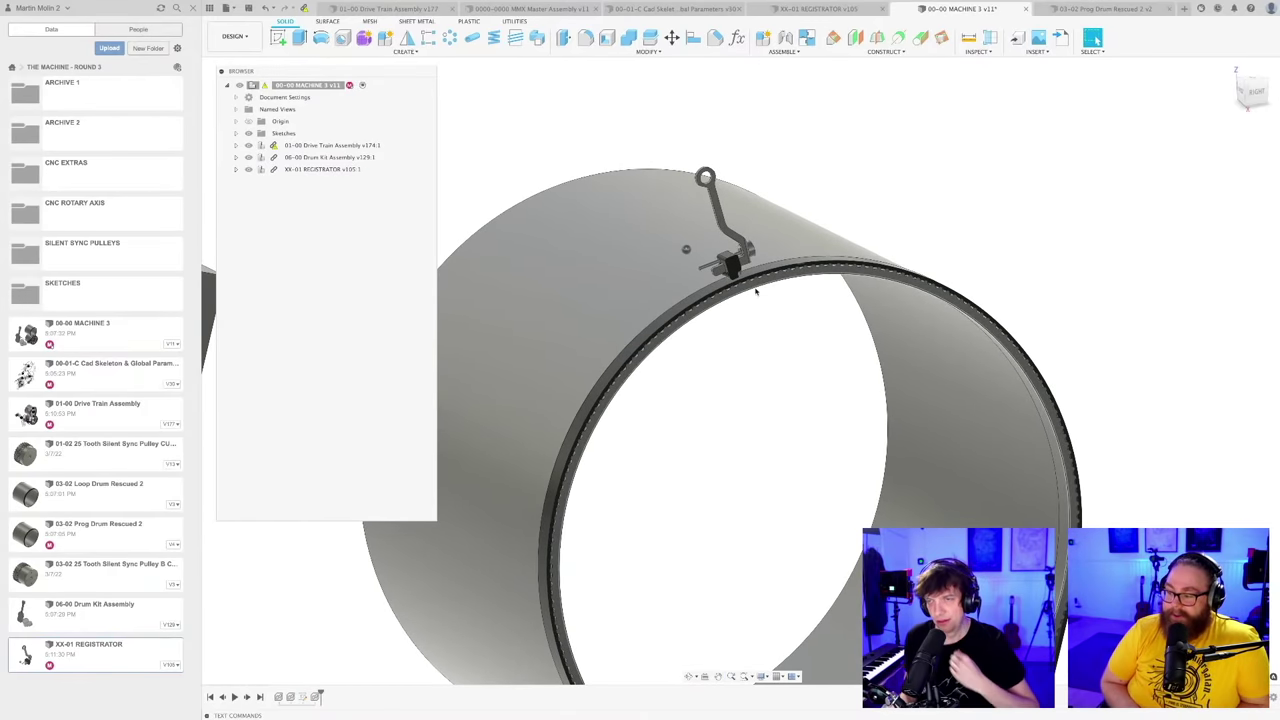
pyautogui.keyDown('shift'); pyautogui.moveTo(760, 323); pyautogui.dragTo(871, 360, button='middle'); pyautogui.keyUp('shift')
pyautogui.scroll(-5, 817, 334)
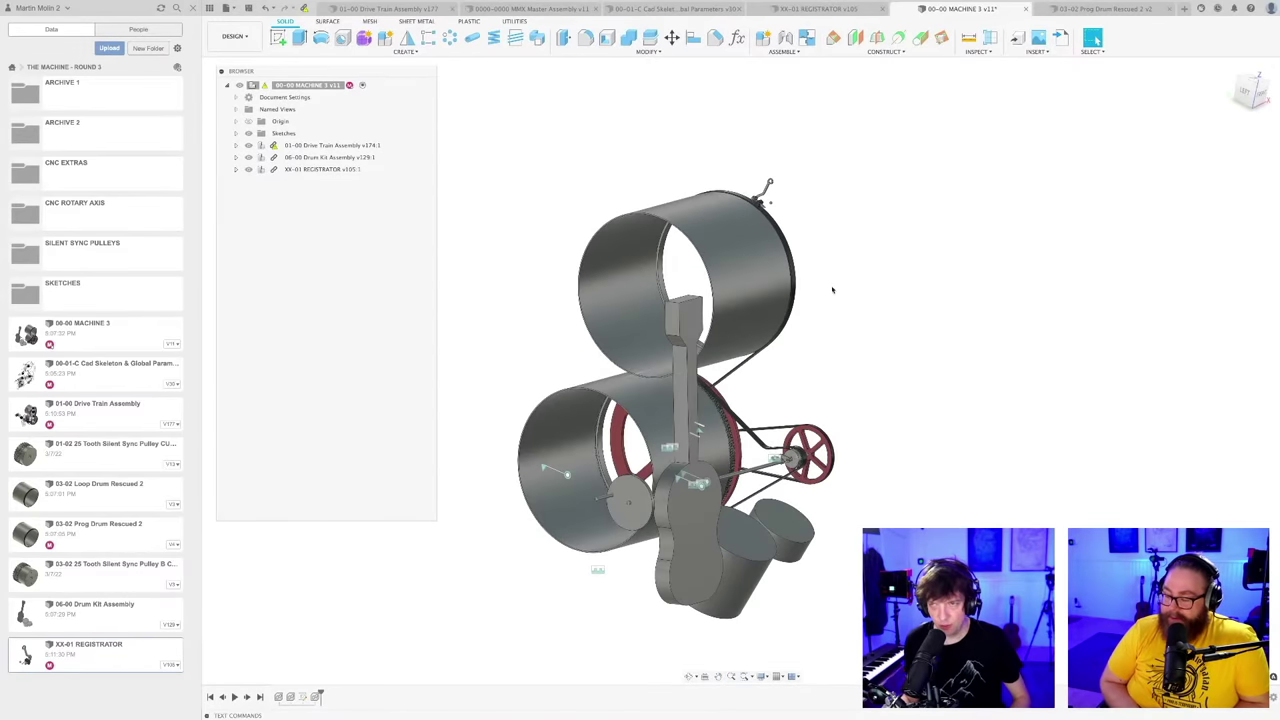
pyautogui.hotkey('ctrl', 's')
pyautogui.press('Return')
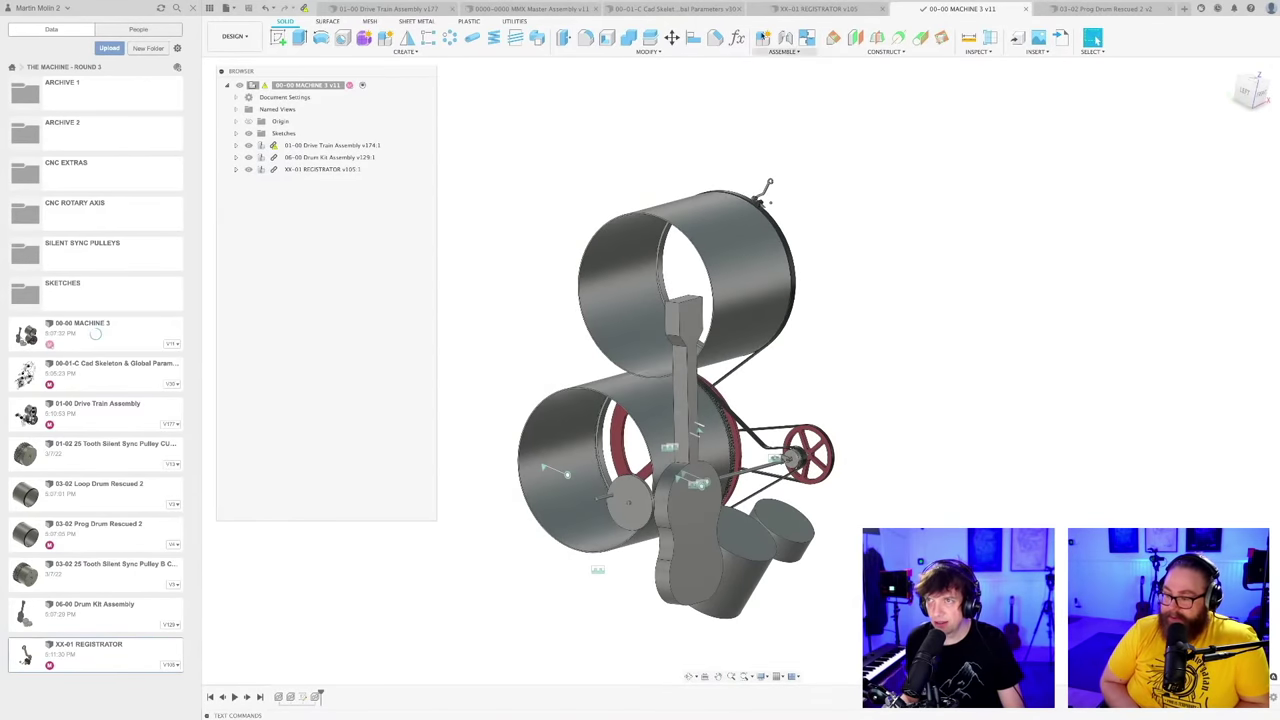
# Step: Edit the first offset plane in the XX-01 REGISTRATOR design's history, setting its distance to 200 mm
pyautogui.click(805, 9)
pyautogui.scroll(-3, 734, 345)
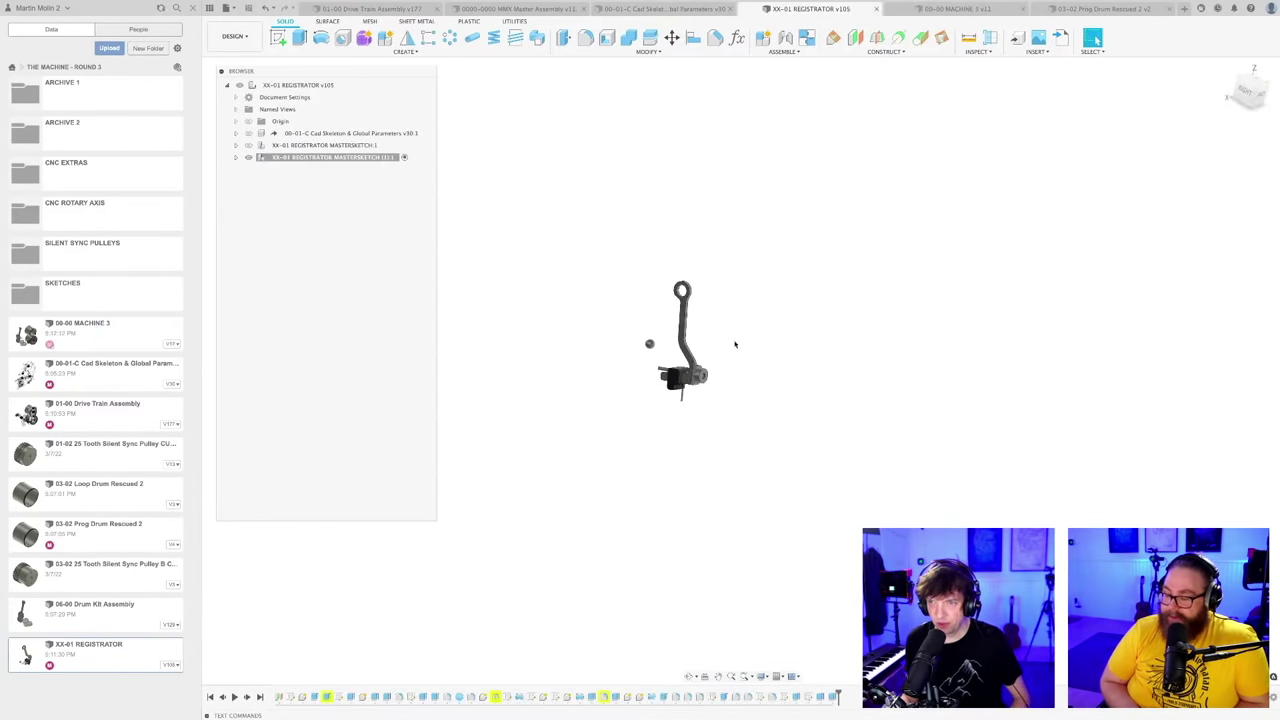
pyautogui.moveTo(733, 352)
pyautogui.keyDown('shift'); pyautogui.mouseDown(button='middle')
pyautogui.moveTo(714, 354)
pyautogui.moveTo(726, 357)
pyautogui.mouseUp(button='middle'); pyautogui.keyUp('shift')
pyautogui.rightClick(279, 697)
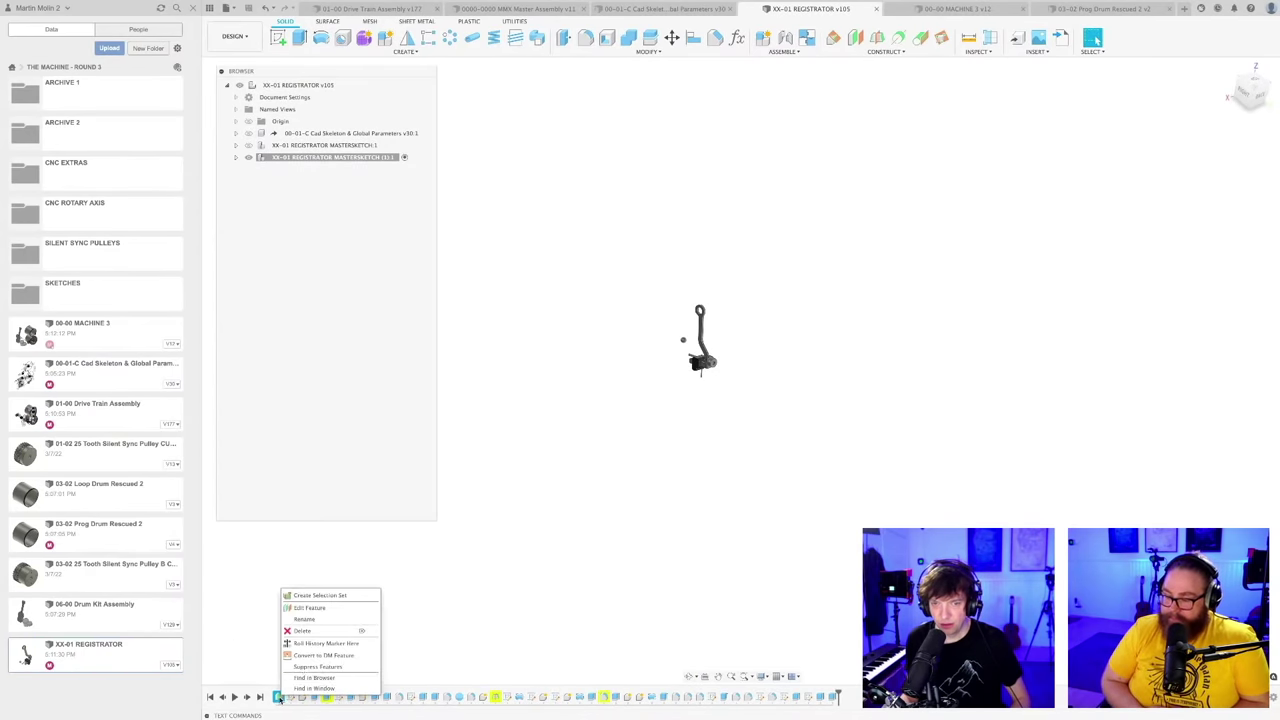
pyautogui.click(318, 608)
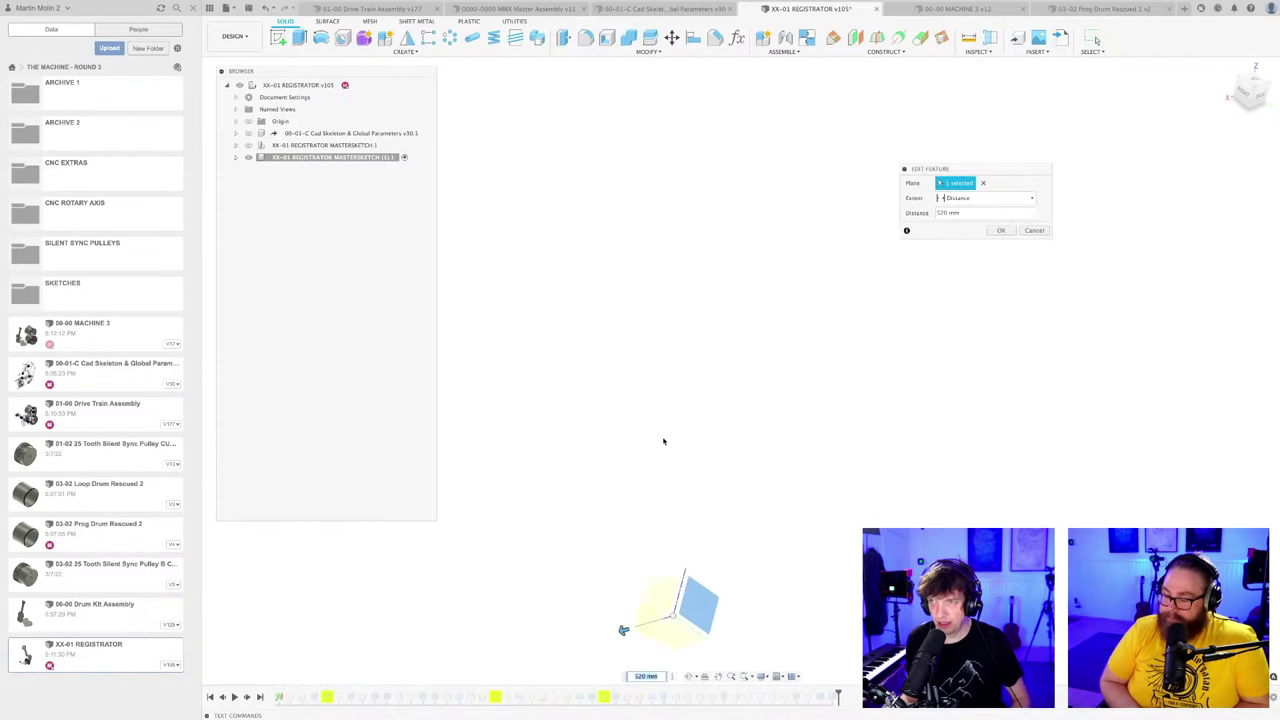
pyautogui.keyDown('shift'); pyautogui.moveTo(652, 466); pyautogui.dragTo(766, 500, button='middle'); pyautogui.keyUp('shift')
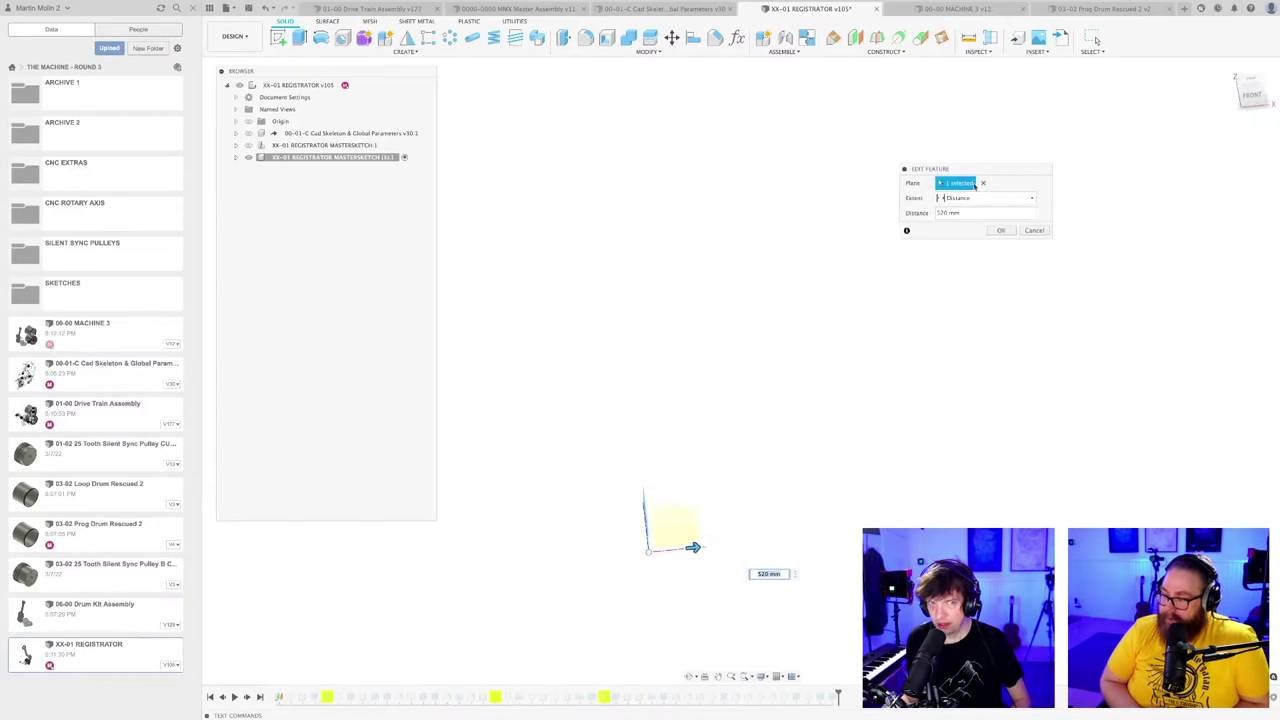
pyautogui.moveTo(985, 169); pyautogui.dragTo(682, 295)
pyautogui.click(663, 339)
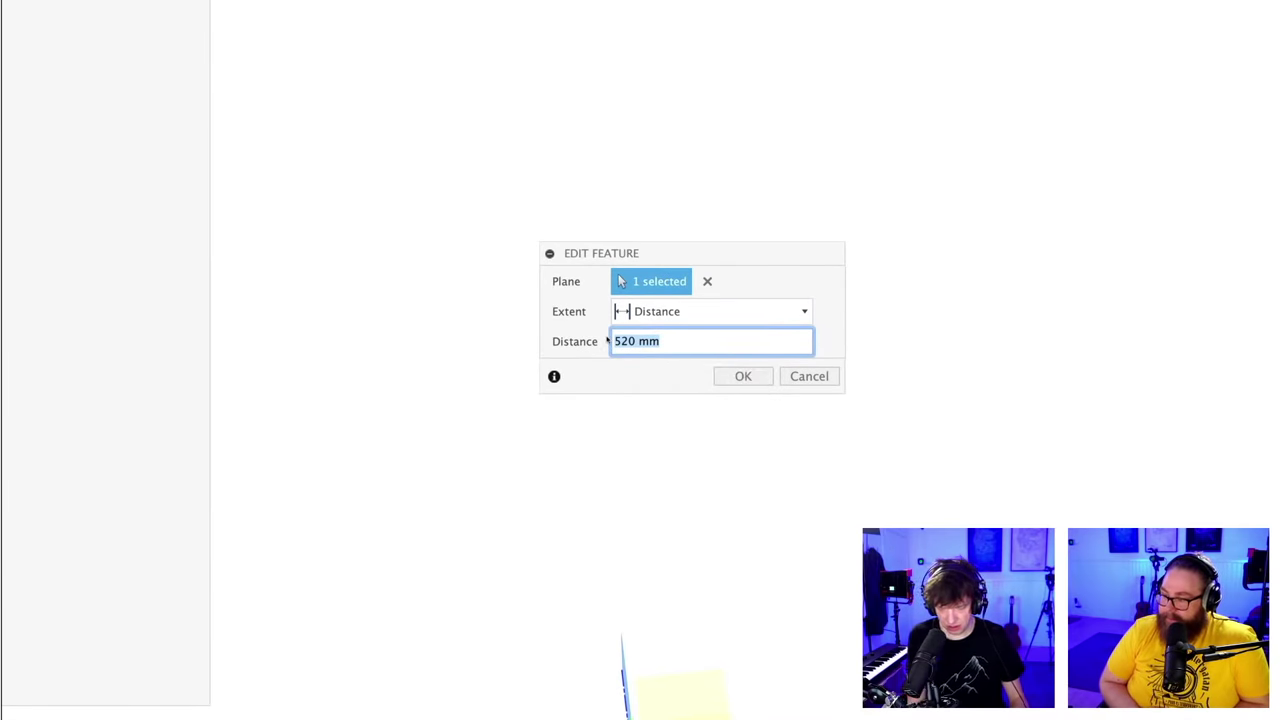
pyautogui.write('299')
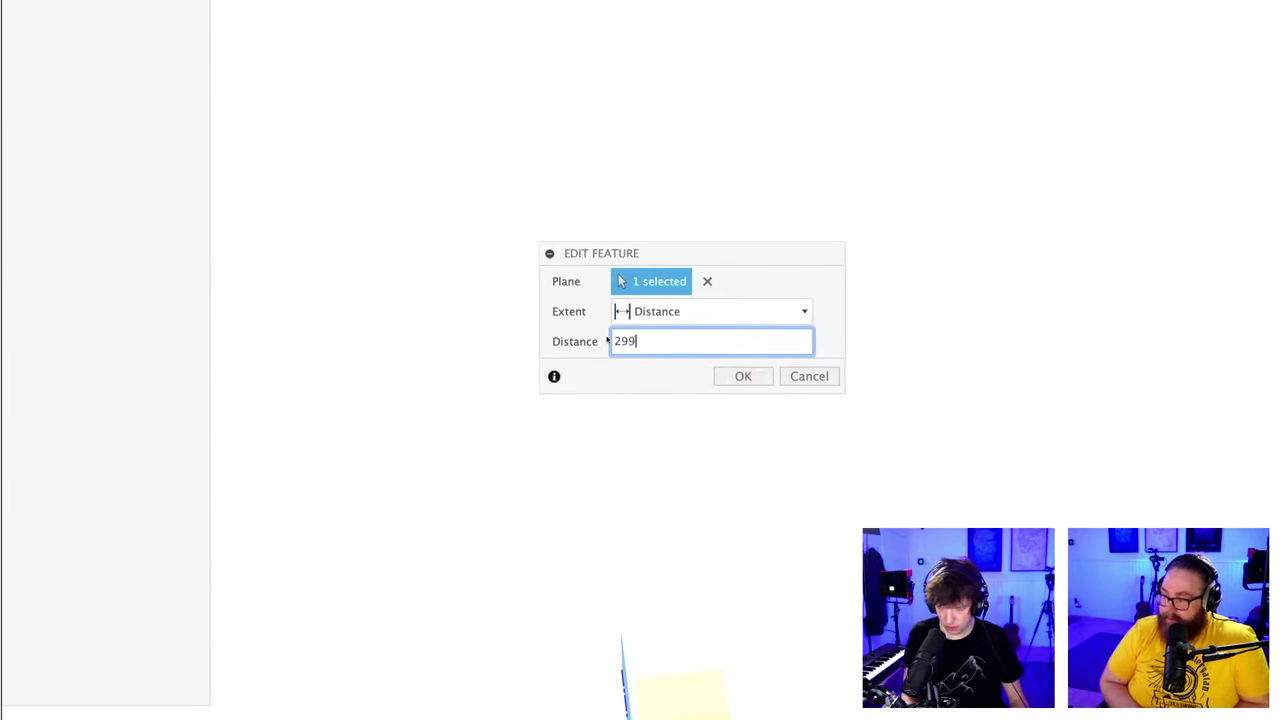
pyautogui.press('BackSpace')
pyautogui.press('BackSpace')
pyautogui.write('00')
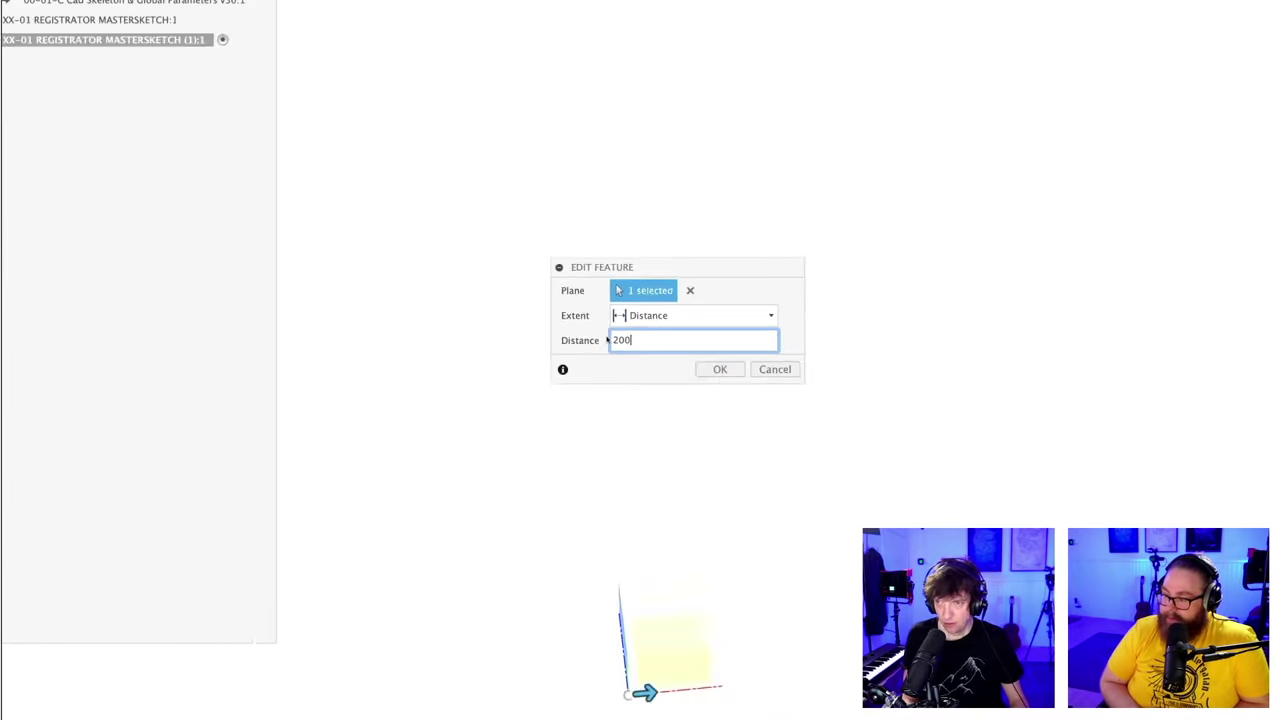
pyautogui.press('Return')
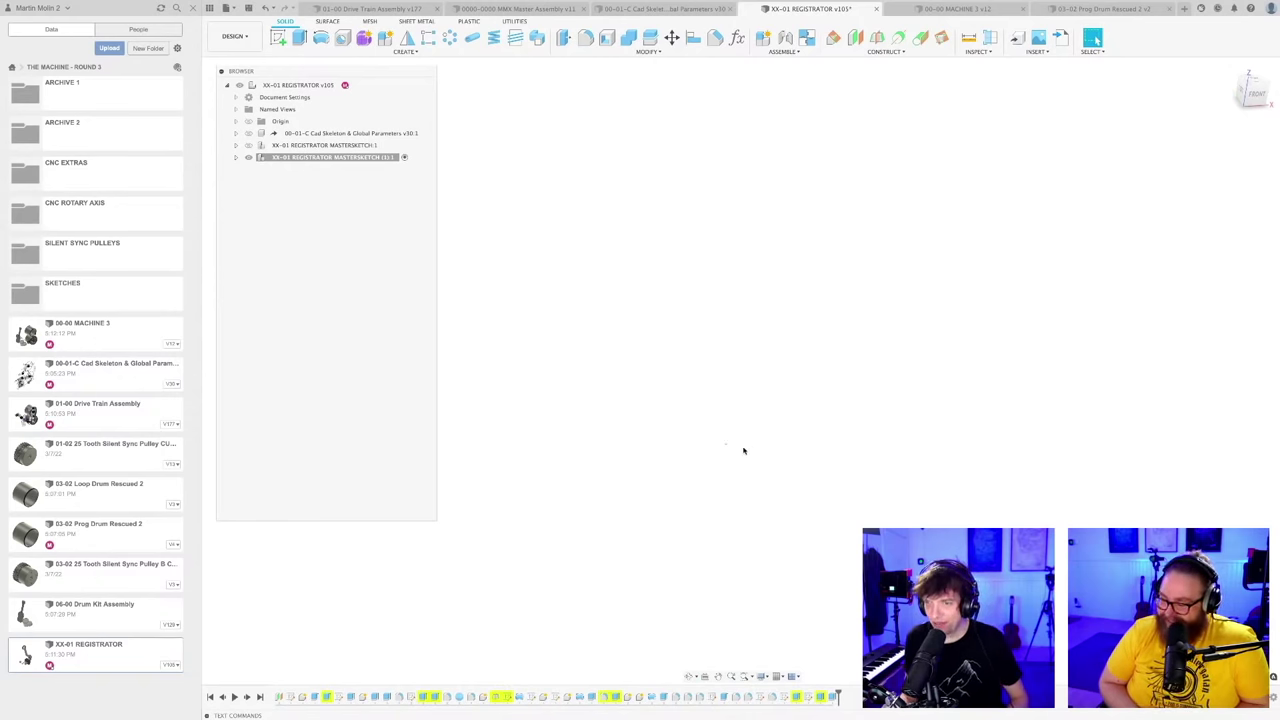
# Step: Save the XX-01 REGISTRATOR design as a new version and inspect how its parts are now placed
pyautogui.scroll(5, 720, 450)
pyautogui.hotkey('ctrl', 's')
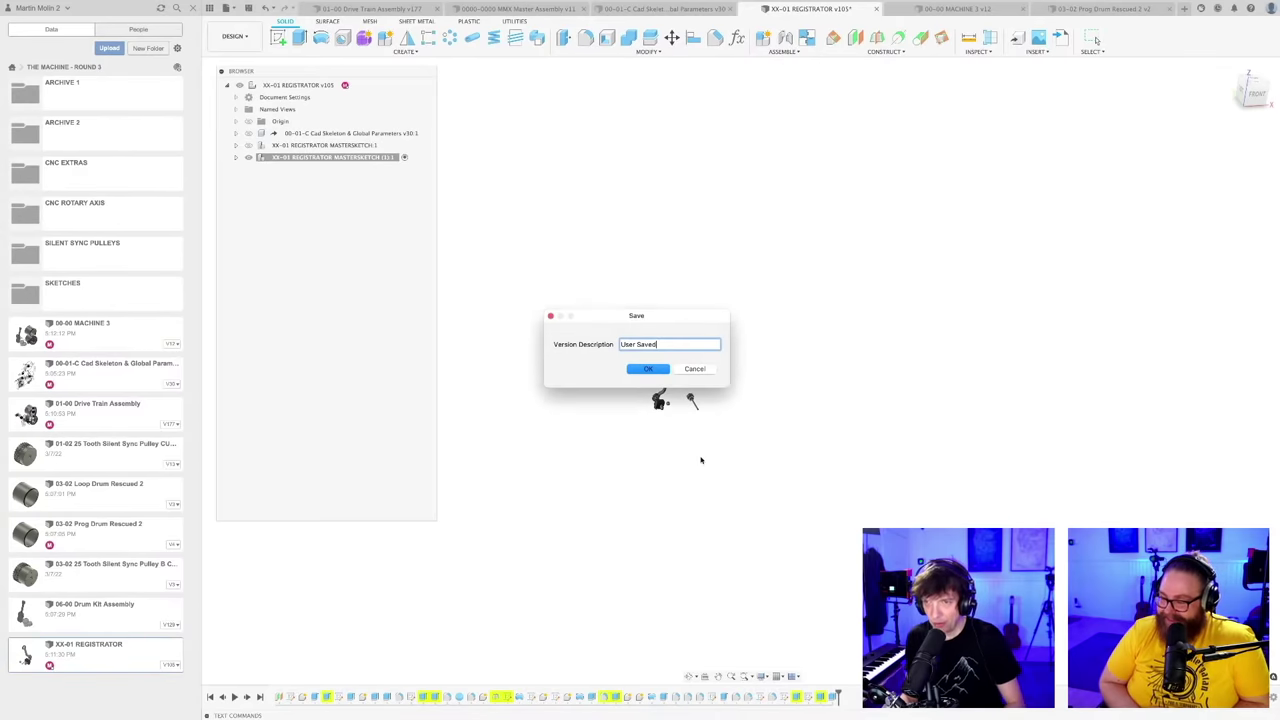
pyautogui.press('Return')
pyautogui.scroll(-2, 701, 460)
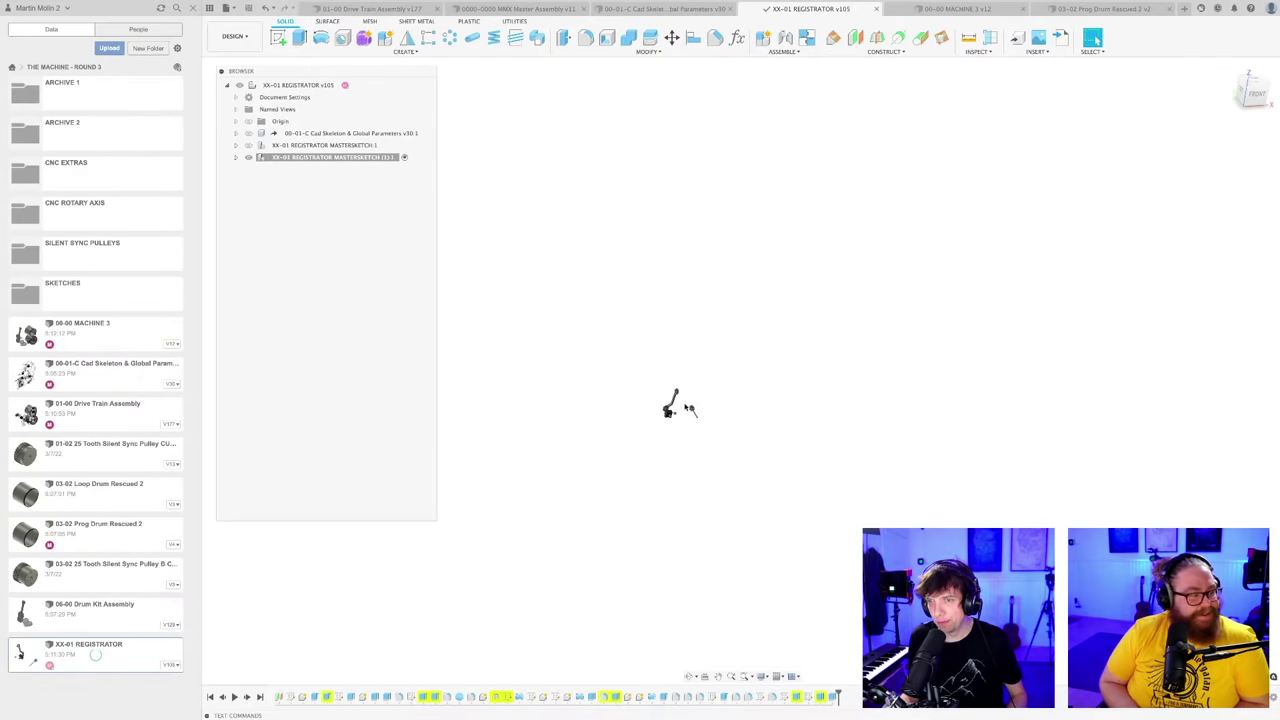
pyautogui.scroll(4, 680, 412)
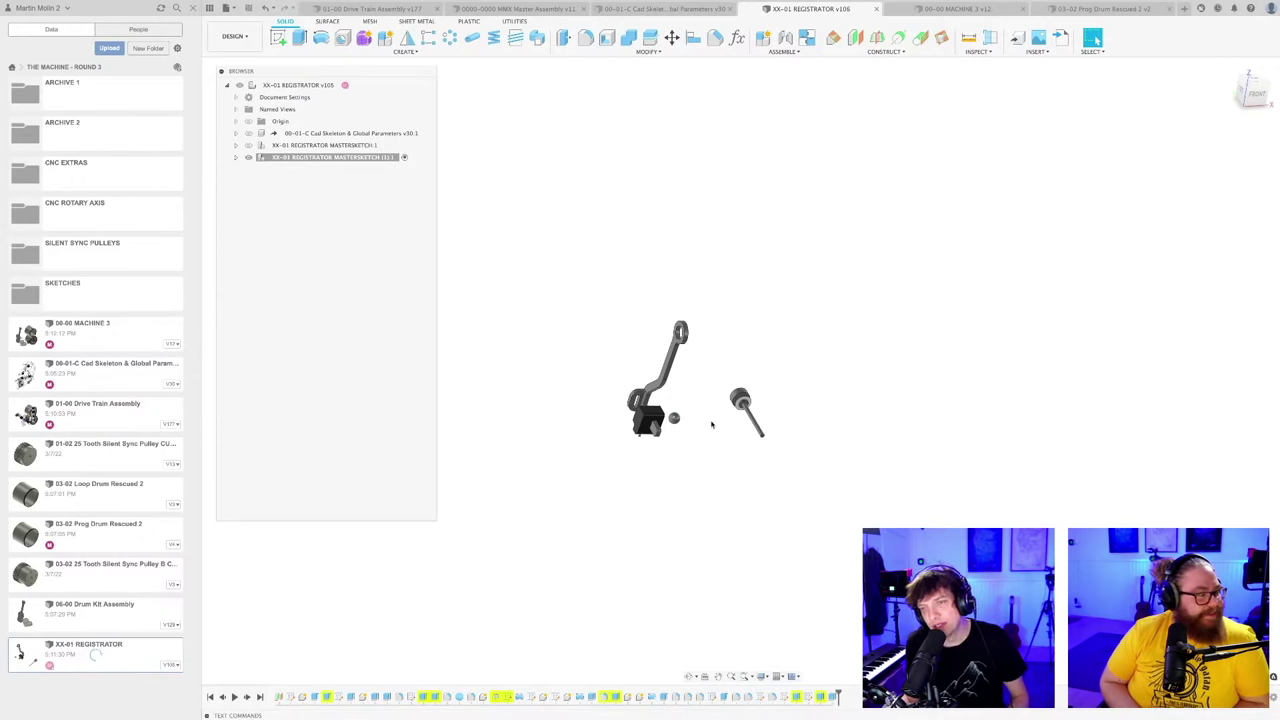
pyautogui.scroll(1, 707, 430)
# Step: Undo the offset plane's distance change and save the XX-01 REGISTRATOR design as a new version
pyautogui.press('super+z')
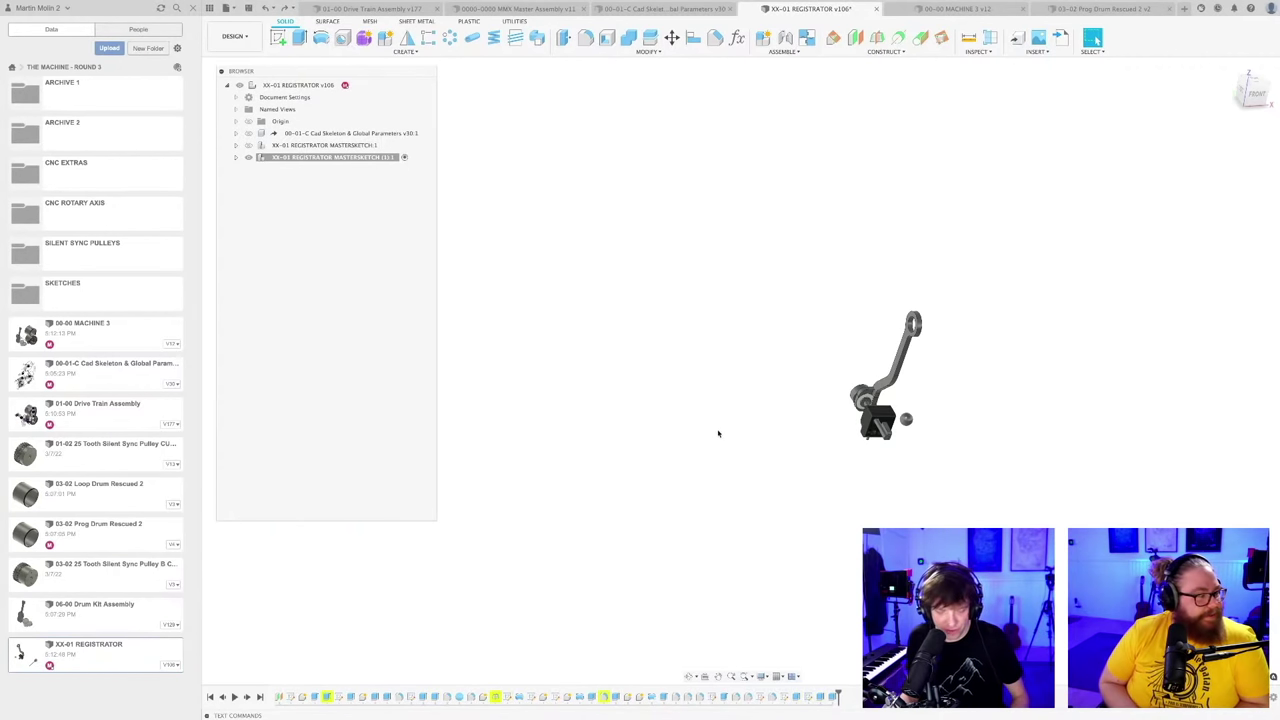
pyautogui.hotkey('ctrl', 's')
pyautogui.press('Return')
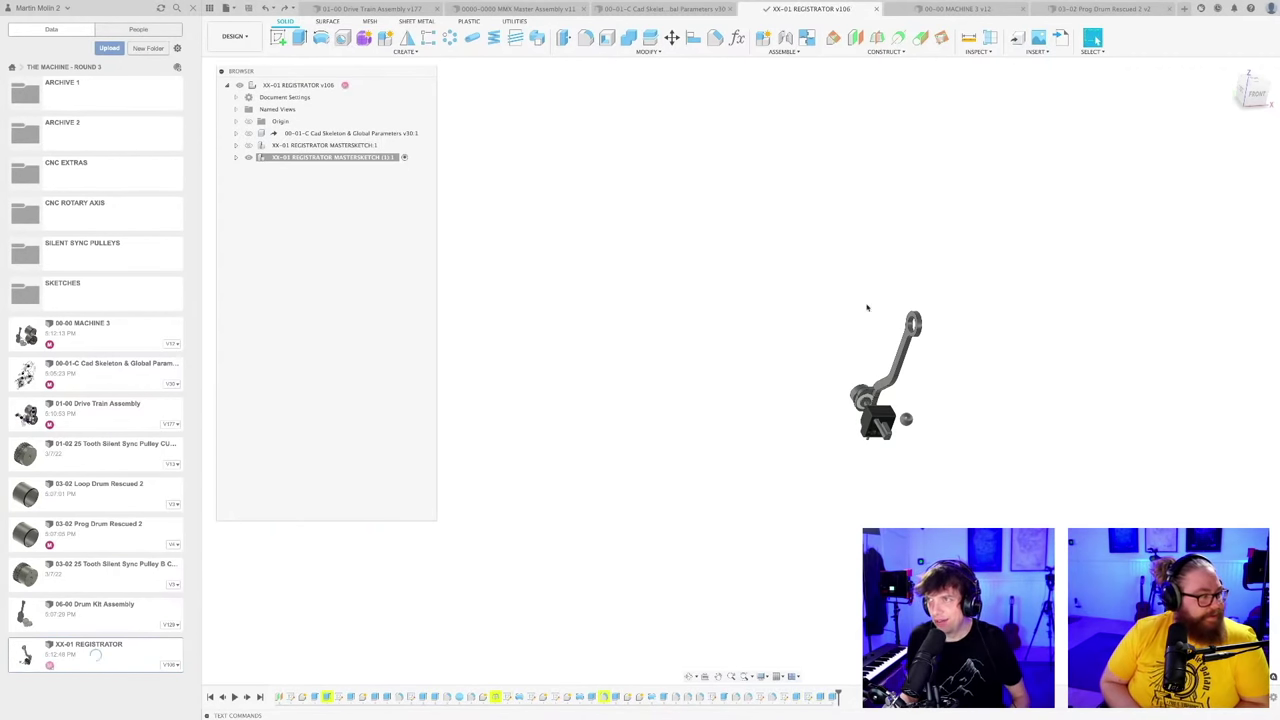
# Step: In the 00-00 MACHINE 3 assembly, review the registrator's position and update the linked Drive Train Assembly to v177 and XX-01 REGISTRATOR to v107
pyautogui.click(957, 8)
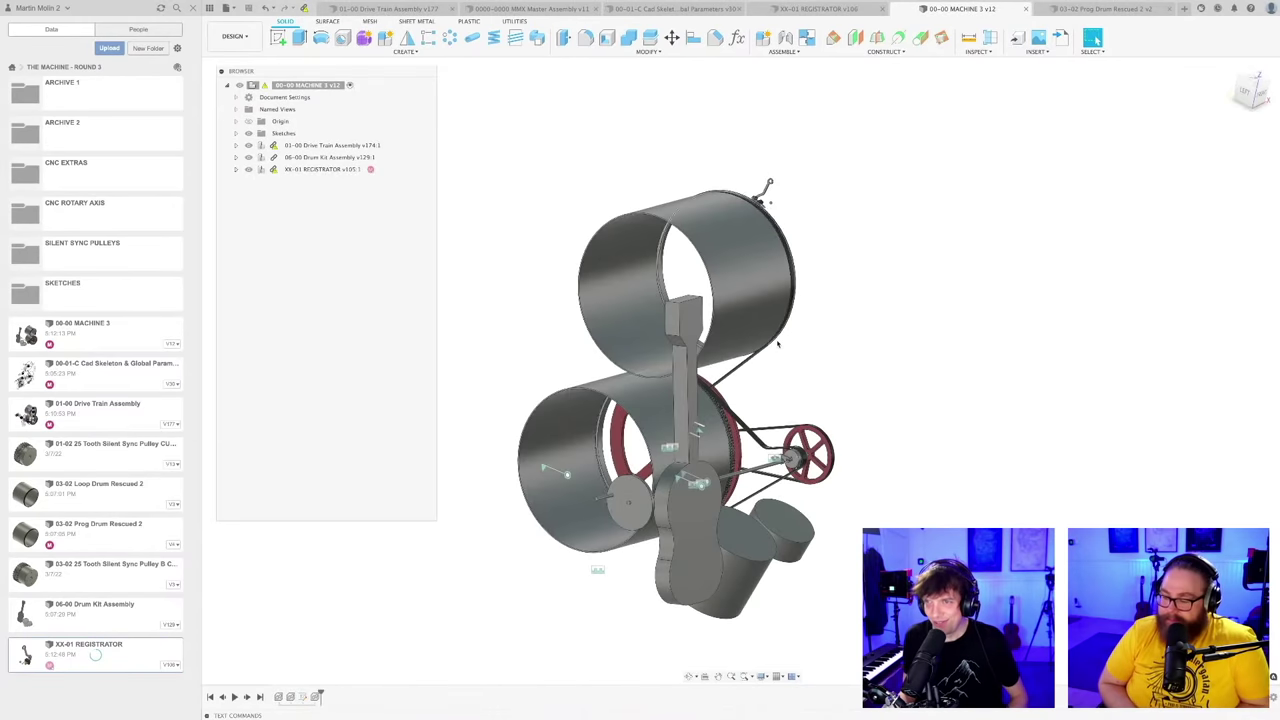
pyautogui.keyDown('shift'); pyautogui.moveTo(808, 342); pyautogui.dragTo(700, 400, button='middle'); pyautogui.keyUp('shift')
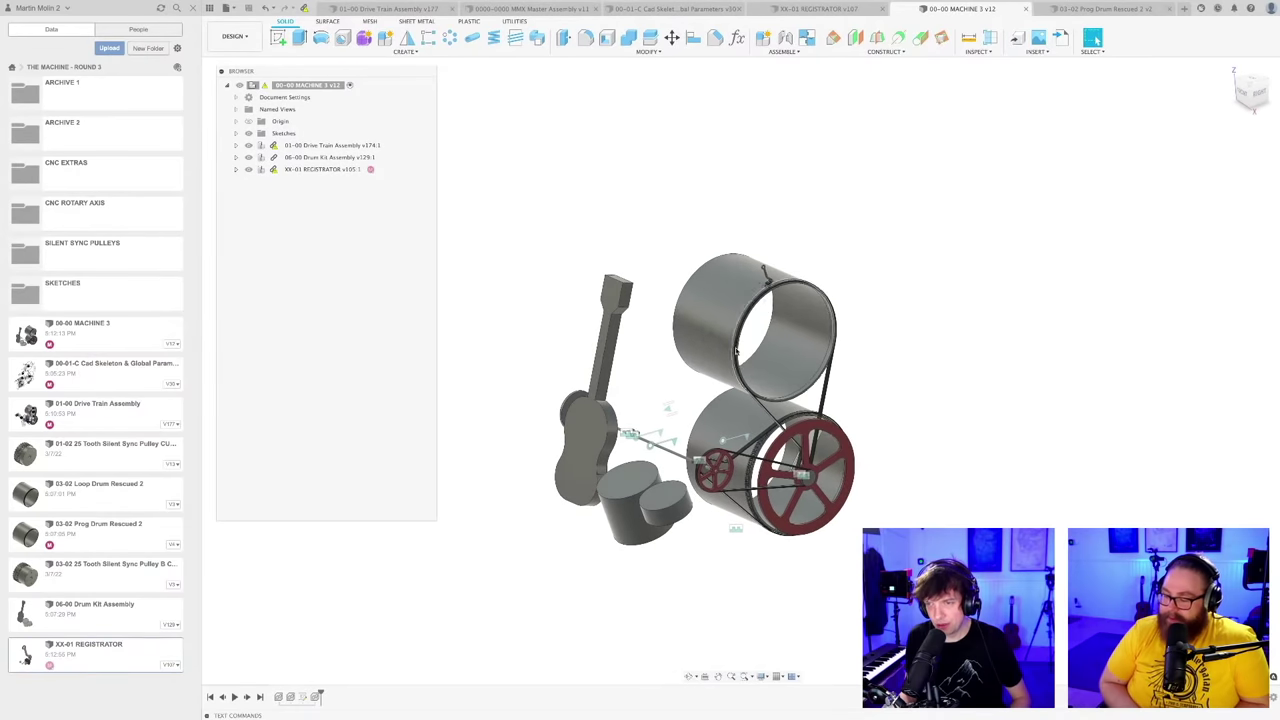
pyautogui.scroll(5, 850, 427)
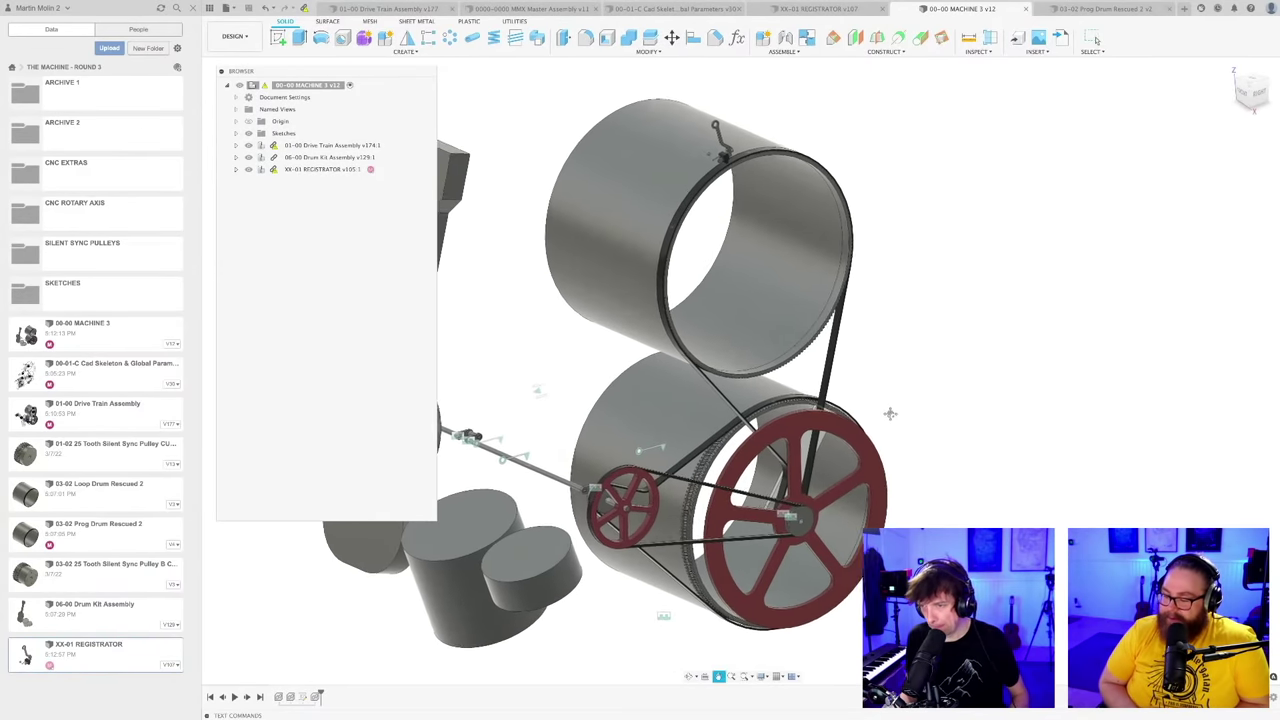
pyautogui.moveTo(892, 410)
pyautogui.keyDown('shift'); pyautogui.mouseDown(button='middle')
pyautogui.moveTo(906, 408)
pyautogui.moveTo(889, 406)
pyautogui.mouseUp(button='middle'); pyautogui.keyUp('shift')
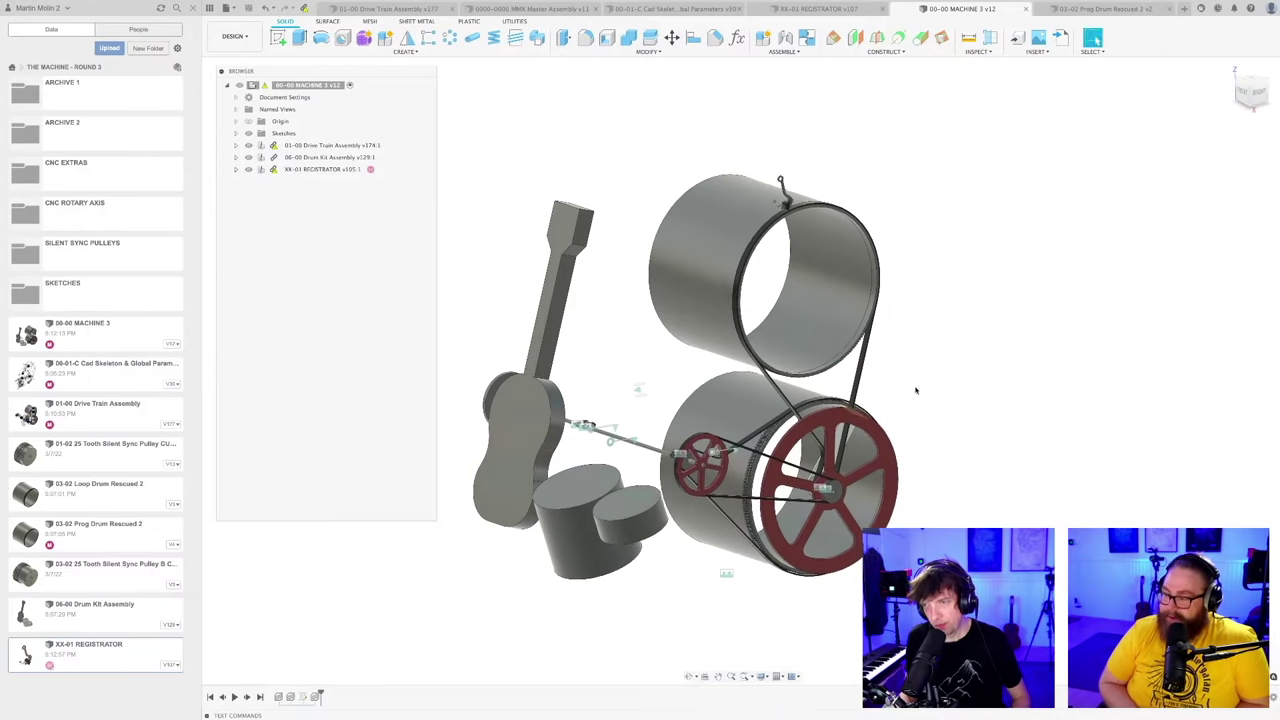
pyautogui.scroll(-2, 915, 390)
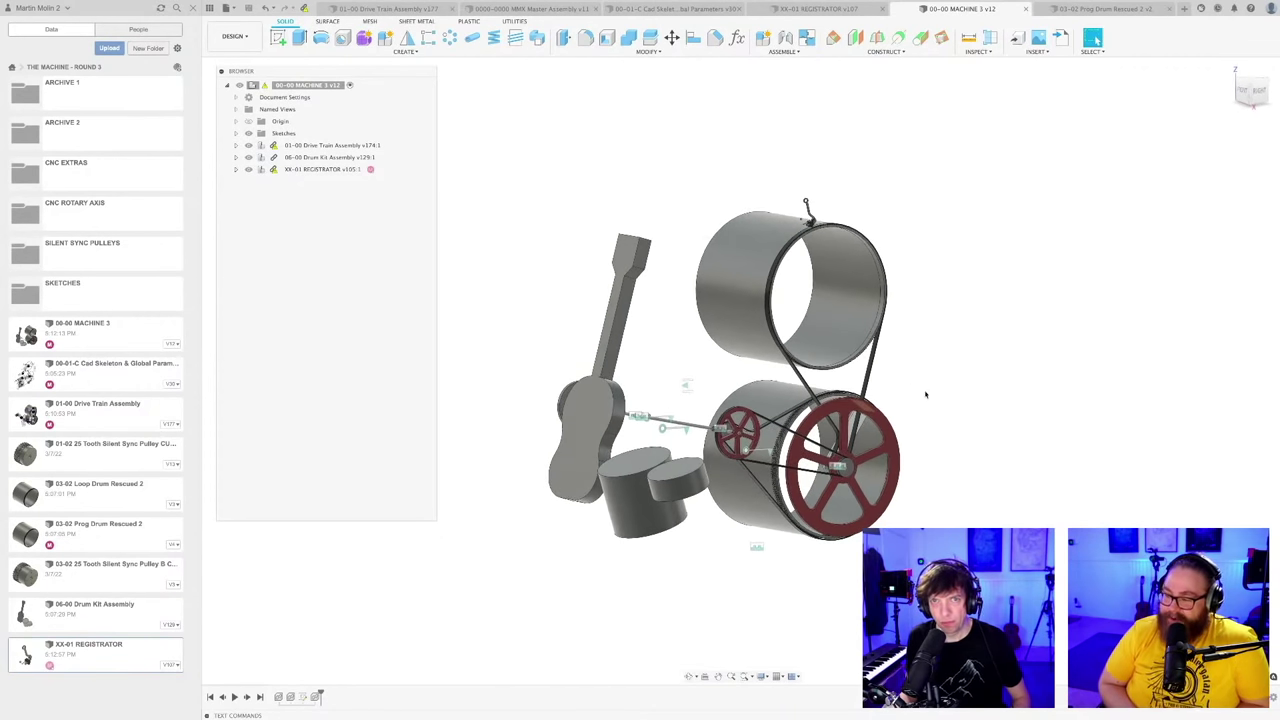
pyautogui.keyDown('shift'); pyautogui.moveTo(928, 390); pyautogui.dragTo(907, 397, button='middle'); pyautogui.keyUp('shift')
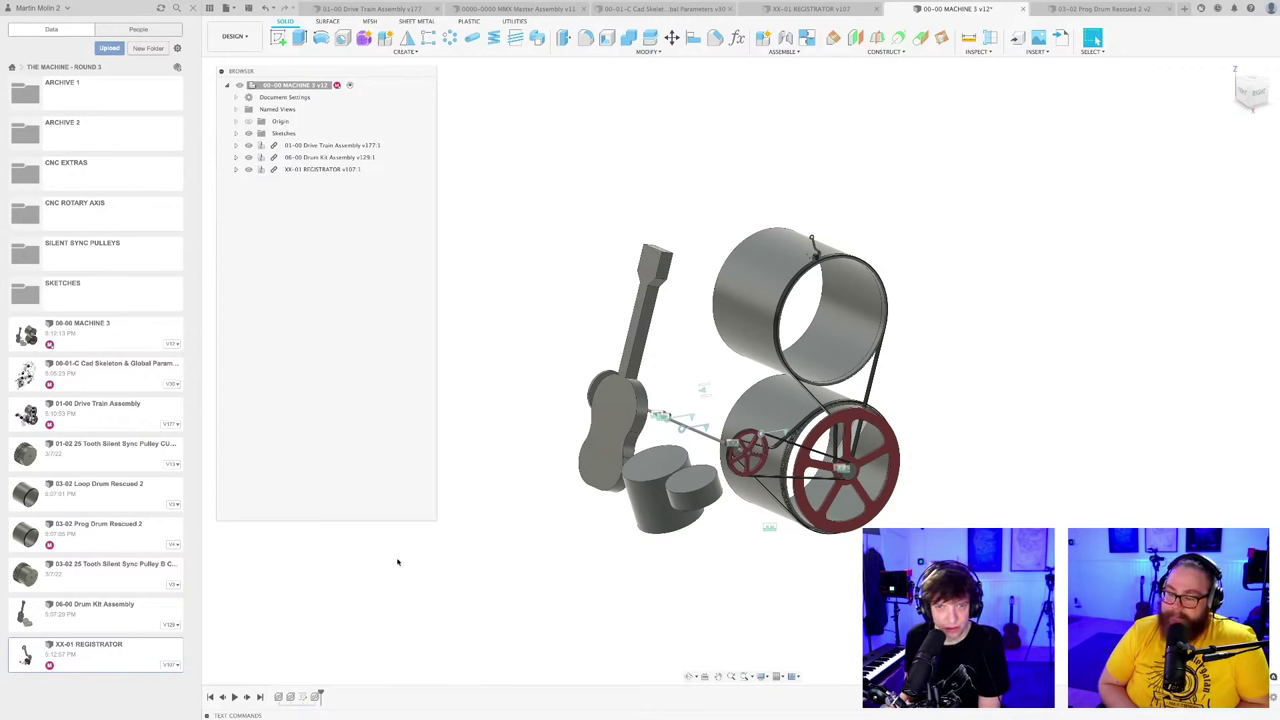
# Step: Examine the drums, shafts and timing belts in the 01-00 Drive Train Assembly
pyautogui.click(365, 9)
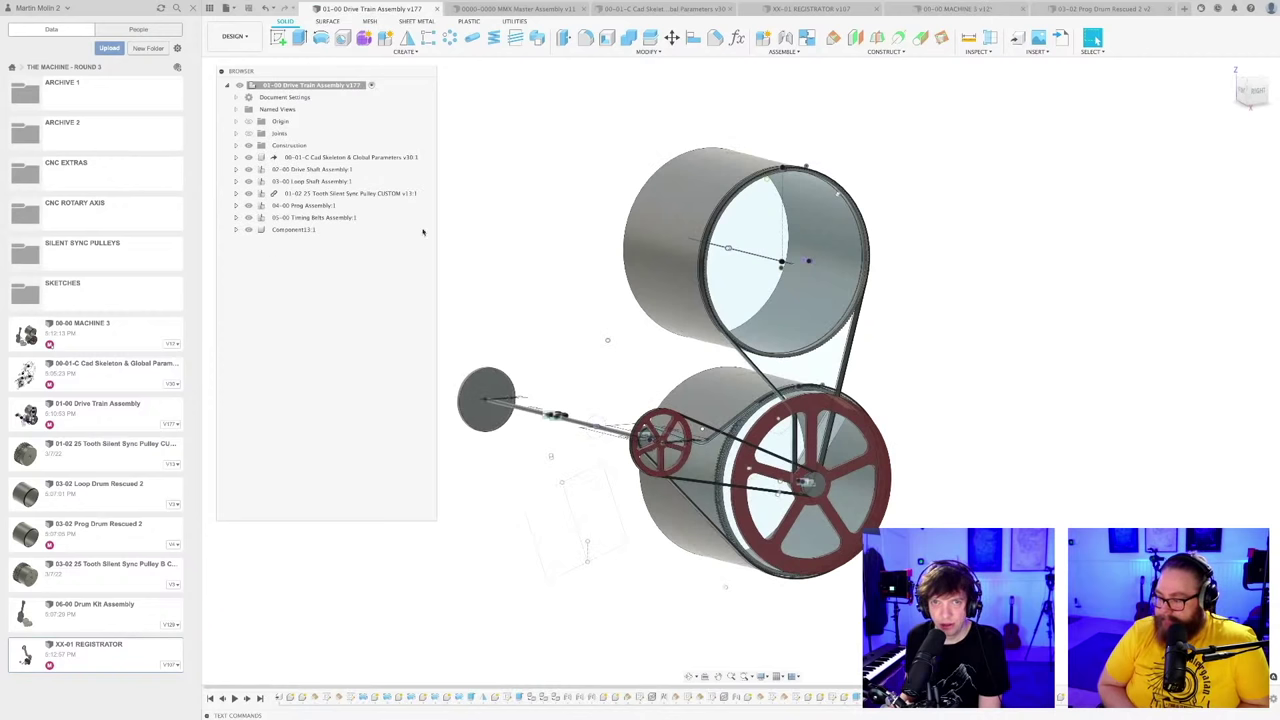
pyautogui.scroll(-1, 588, 343)
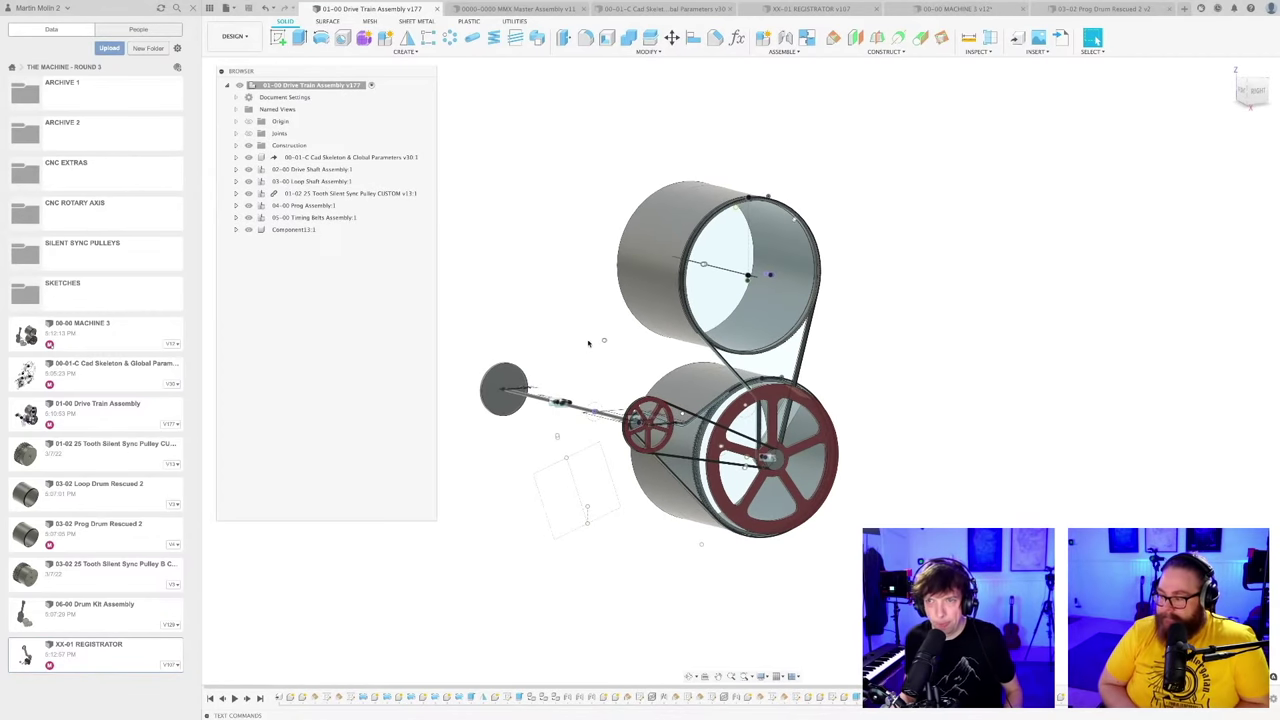
pyautogui.keyDown('shift'); pyautogui.moveTo(589, 343); pyautogui.dragTo(620, 362, button='middle'); pyautogui.keyUp('shift')
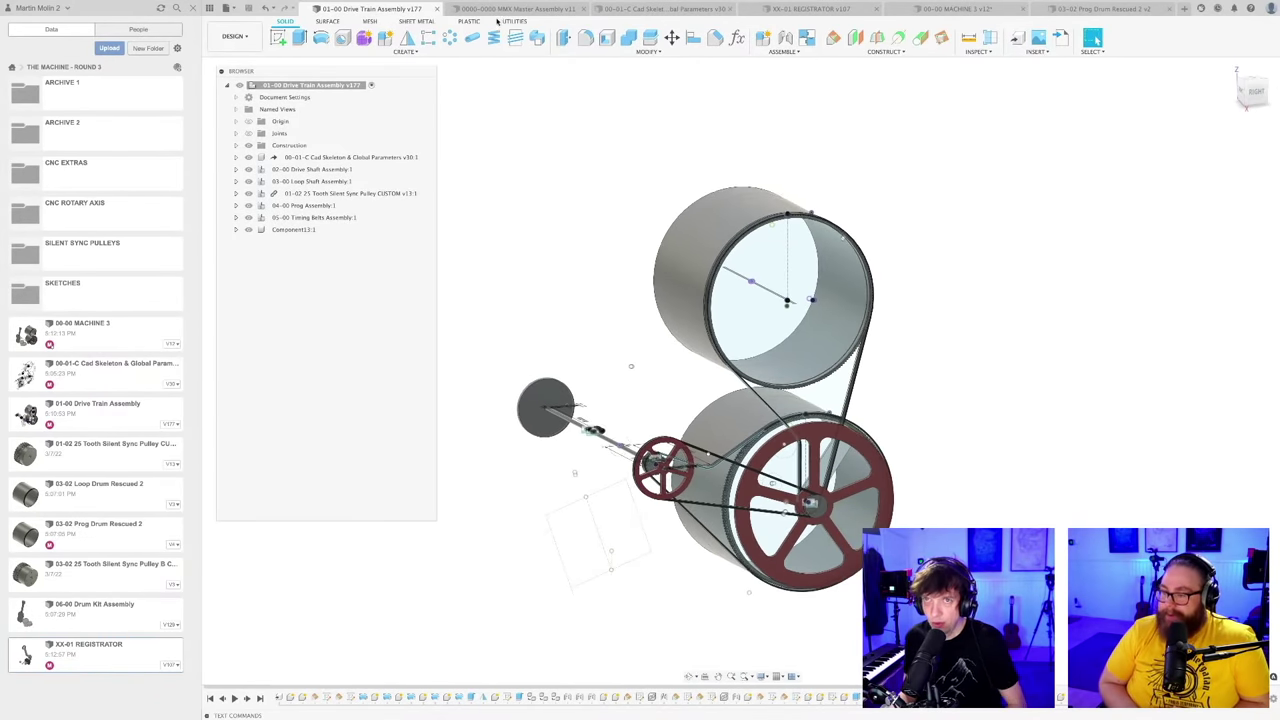
# Step: Return to the 00-00 MACHINE 3 assembly, view the whole machine from its left side and save it as a new version
pyautogui.click(955, 8)
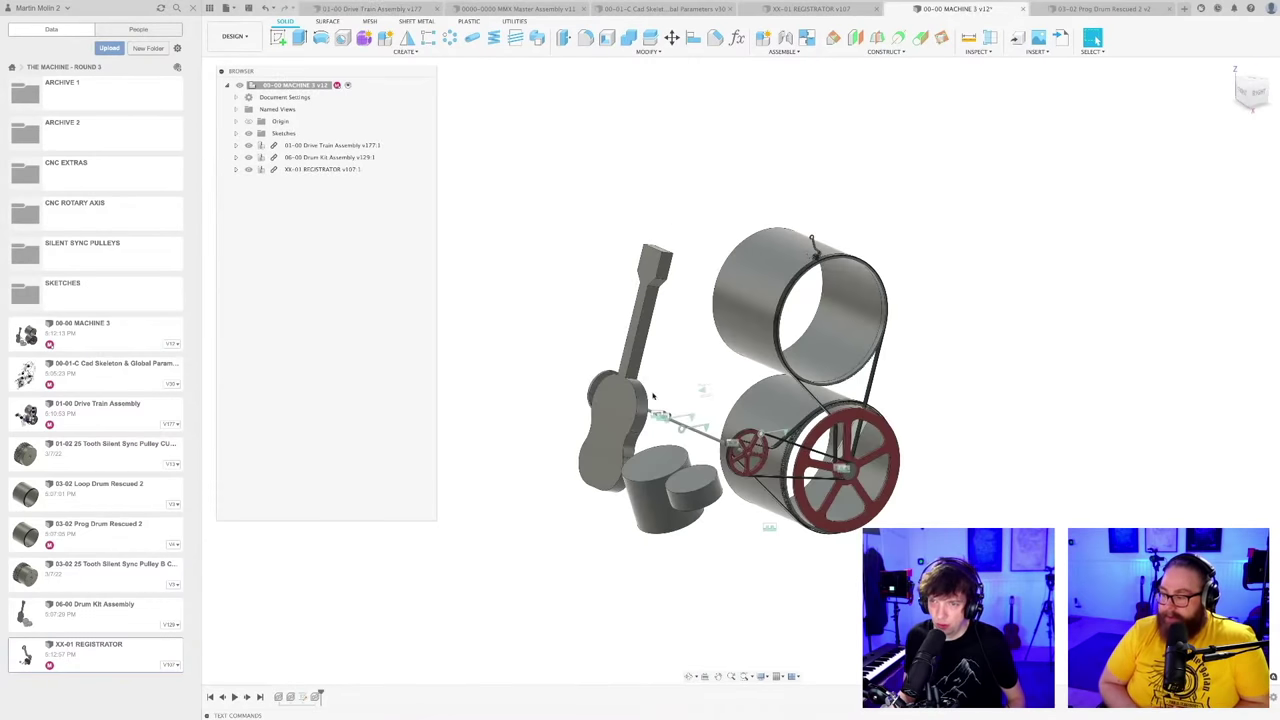
pyautogui.keyDown('shift'); pyautogui.moveTo(652, 396); pyautogui.dragTo(708, 528, button='middle'); pyautogui.keyUp('shift')
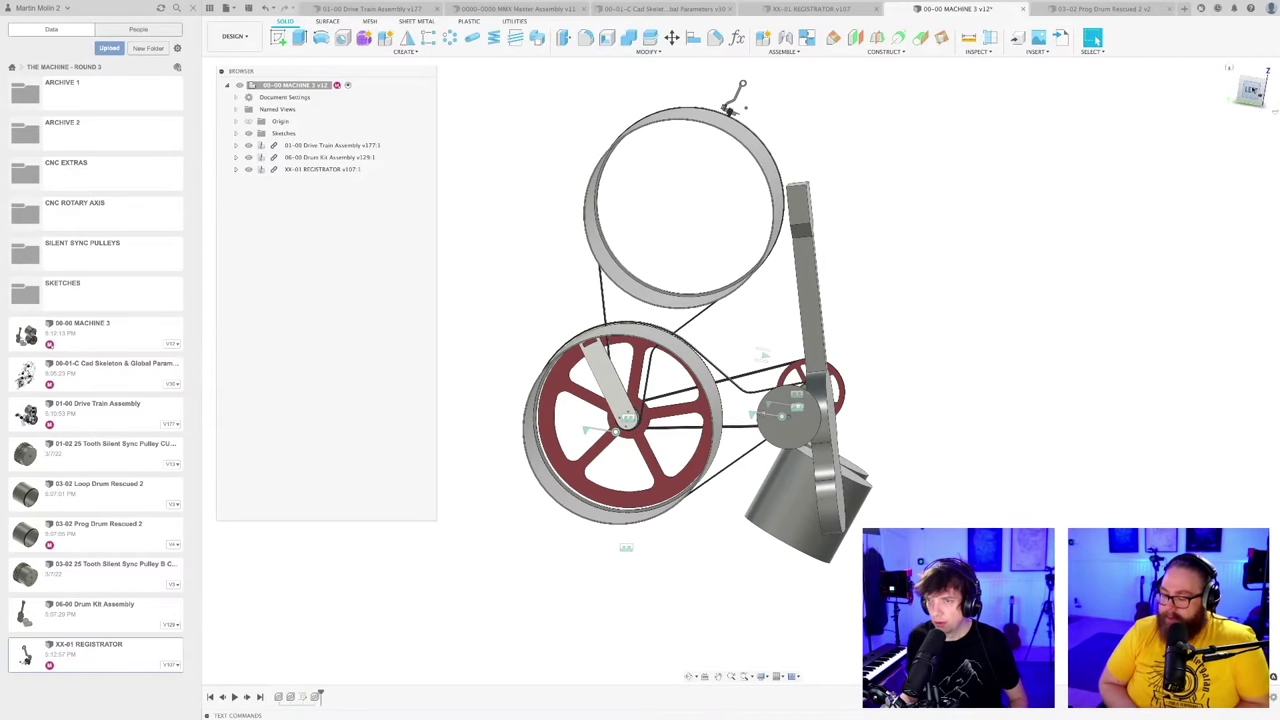
pyautogui.click(1251, 90)
pyautogui.press('super+s')
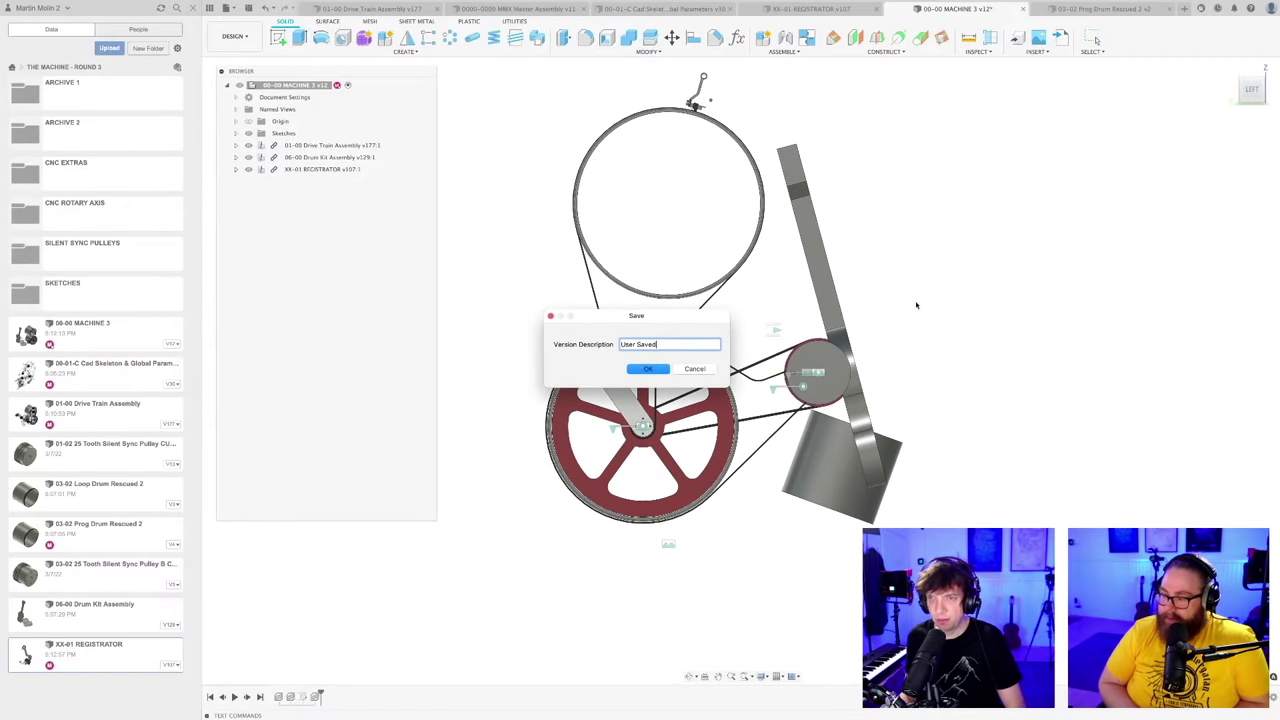
pyautogui.press('Return')
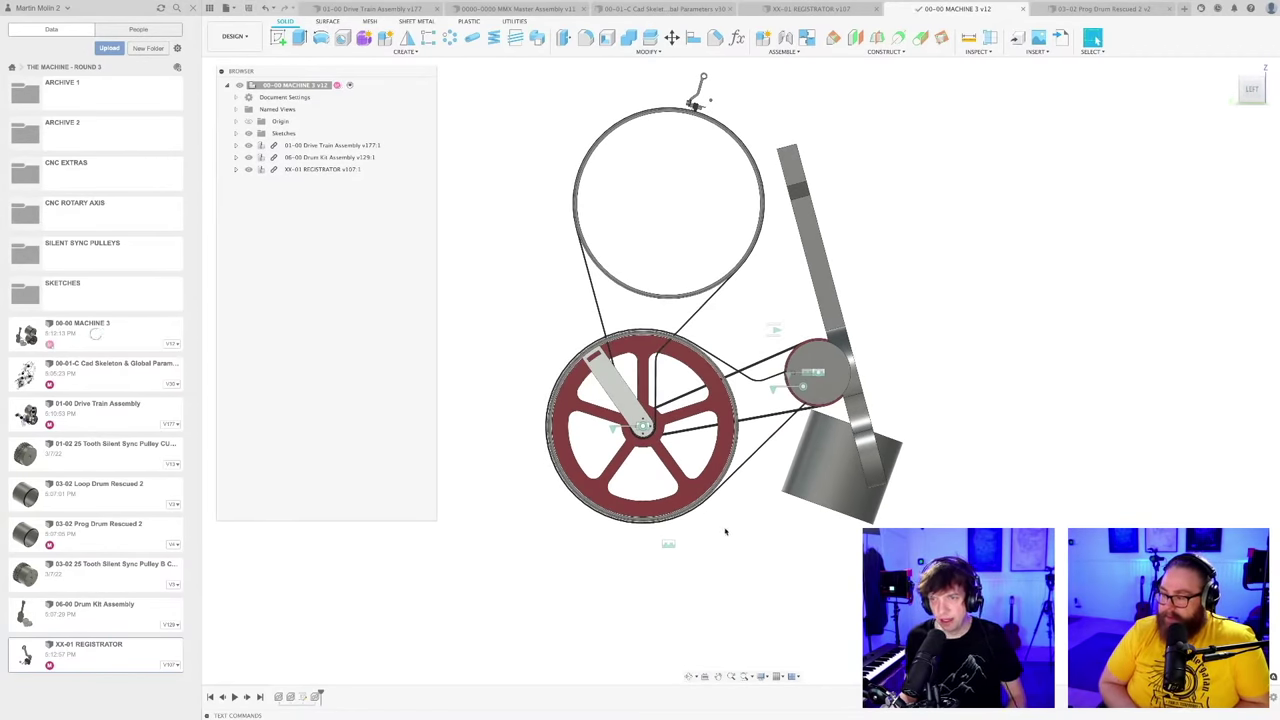
pyautogui.keyDown('shift'); pyautogui.moveTo(725, 531); pyautogui.dragTo(729, 560, button='middle'); pyautogui.keyUp('shift')
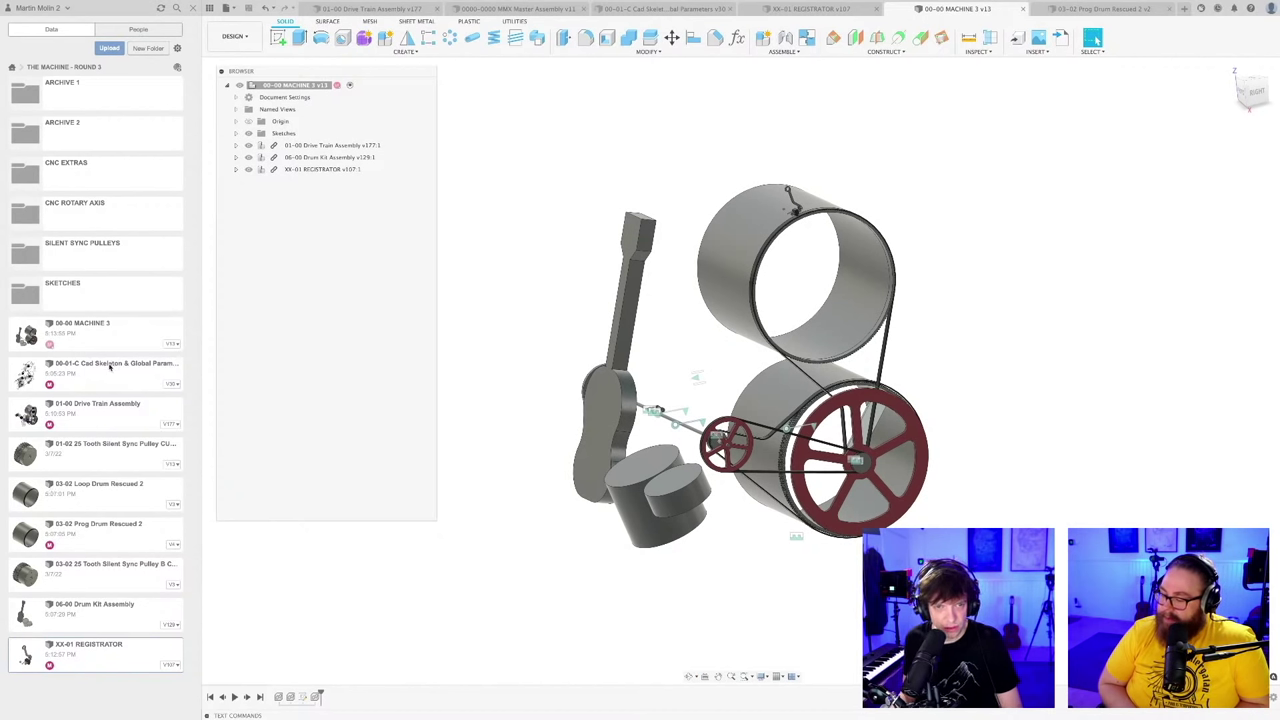
# Step: In the 01-00 Drive Train Assembly, look through the Drive Shaft and Loop Shaft assemblies and check the hidden linked part inside Loop Drum Rescued 2
pyautogui.doubleClick(89, 410)
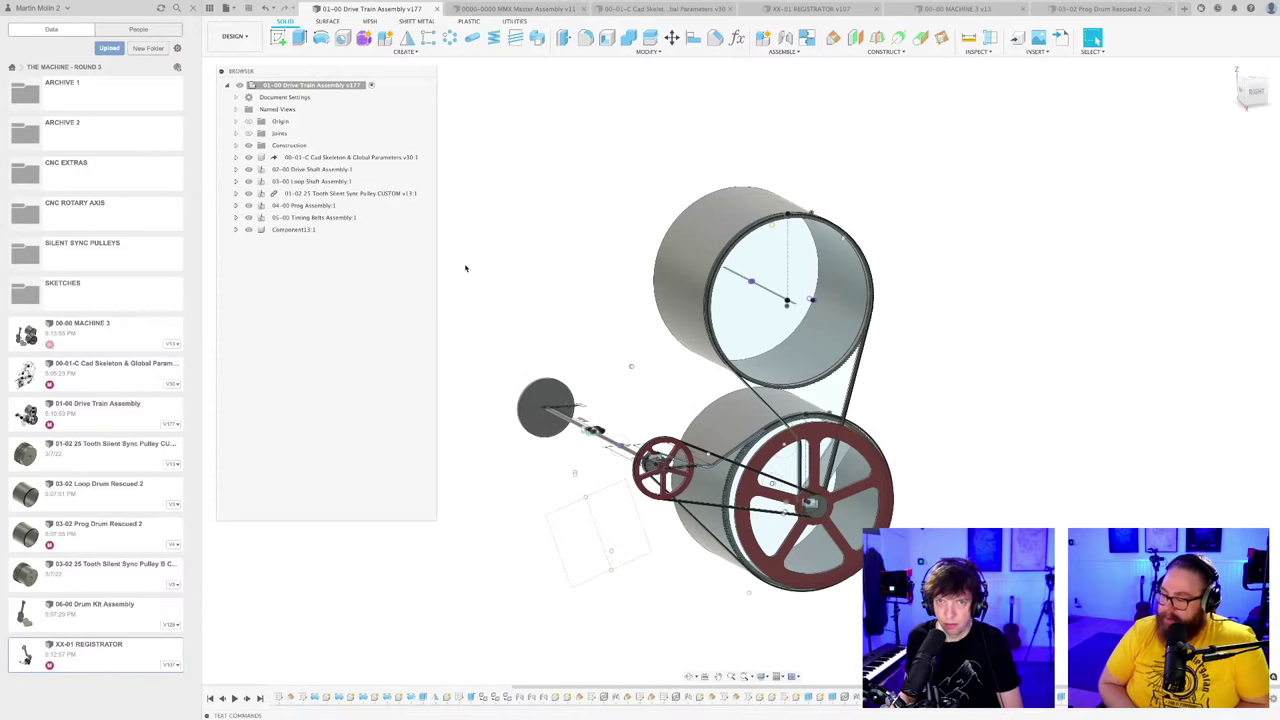
pyautogui.click(293, 230)
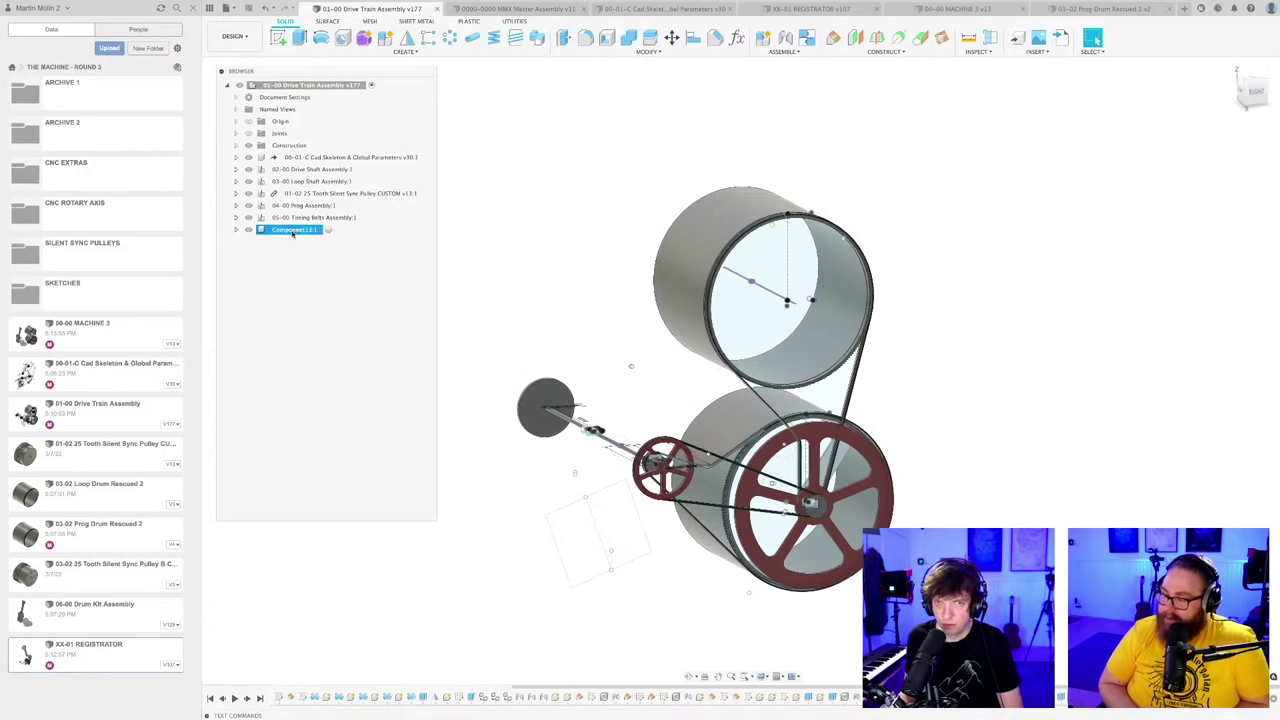
pyautogui.click(523, 221)
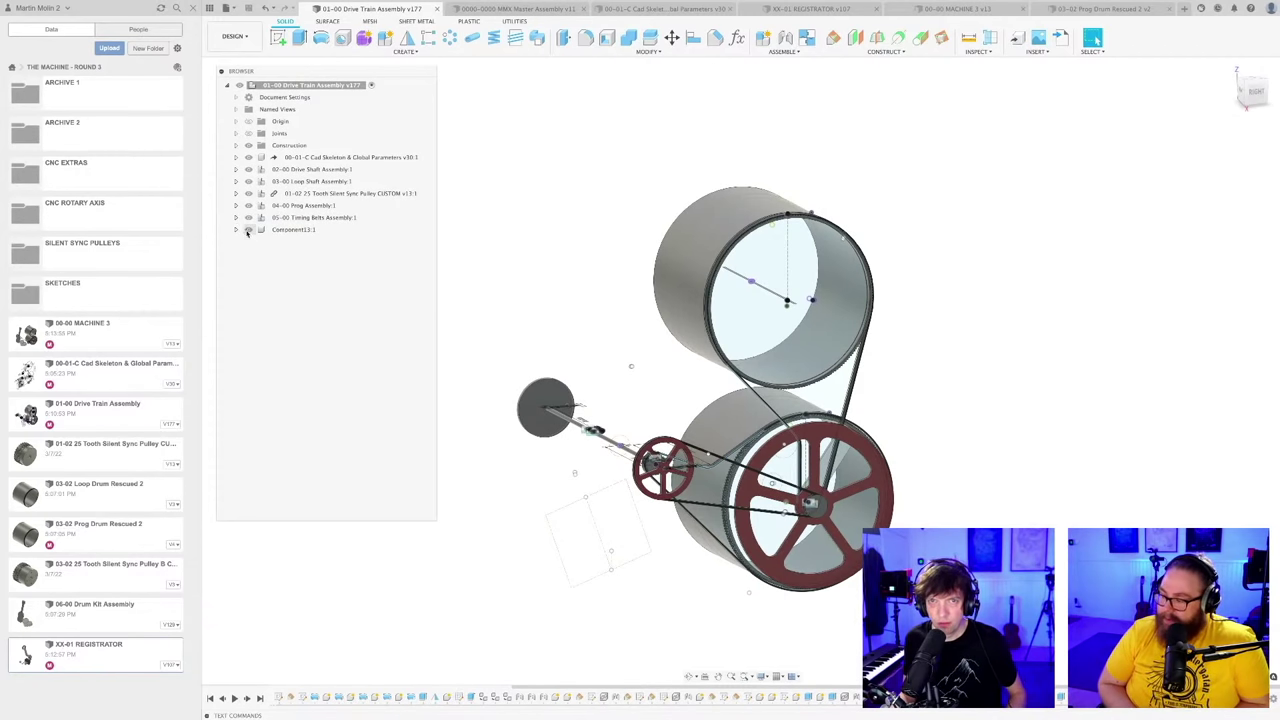
pyautogui.click(256, 193)
pyautogui.click(251, 194)
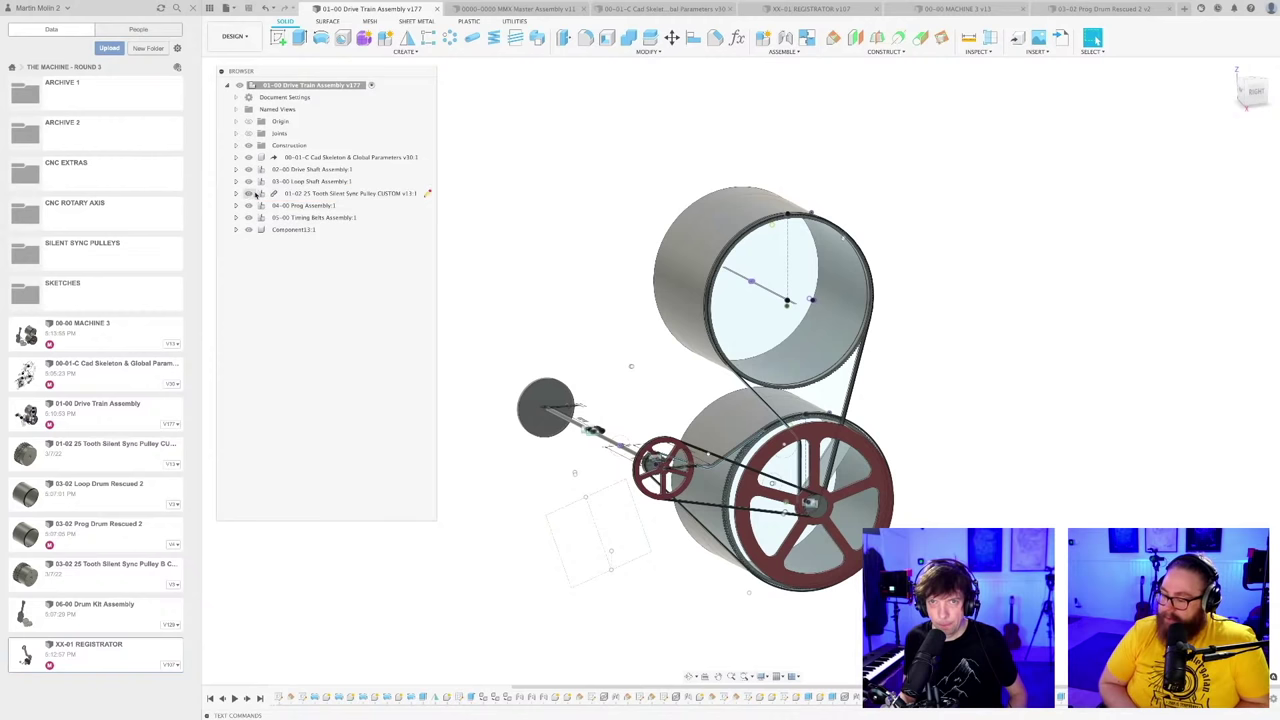
pyautogui.click(236, 170)
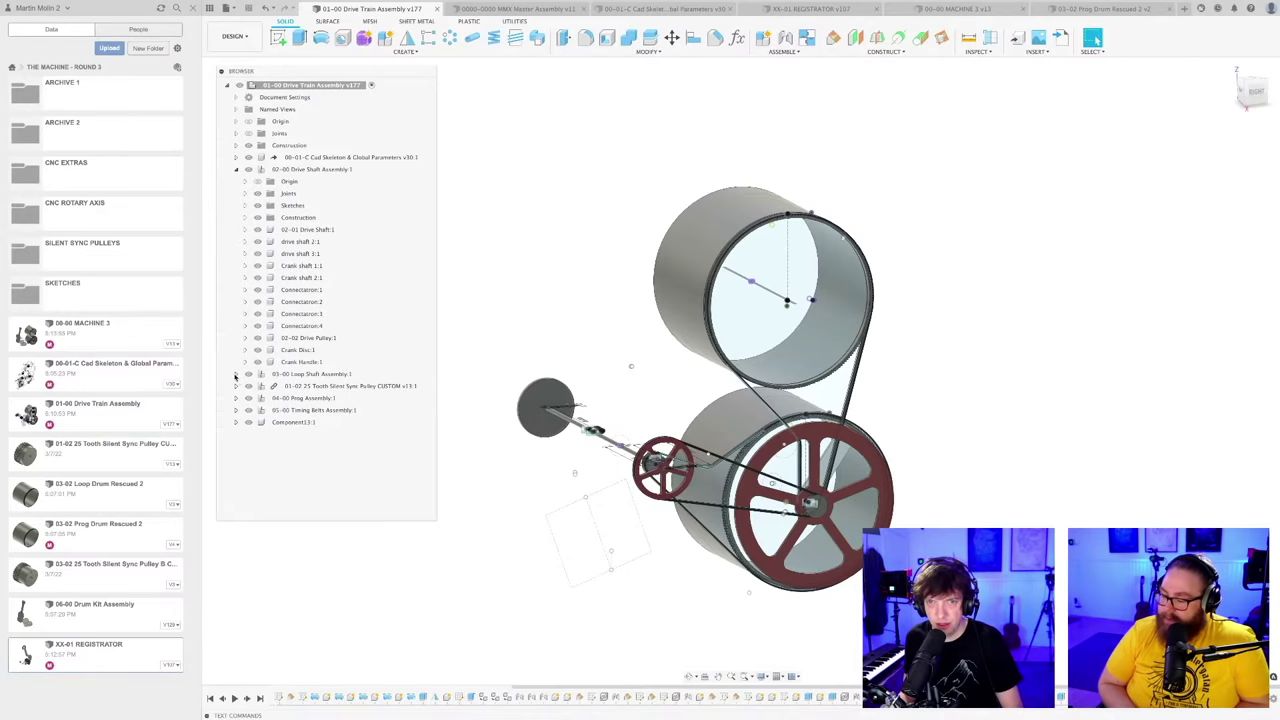
pyautogui.click(236, 373)
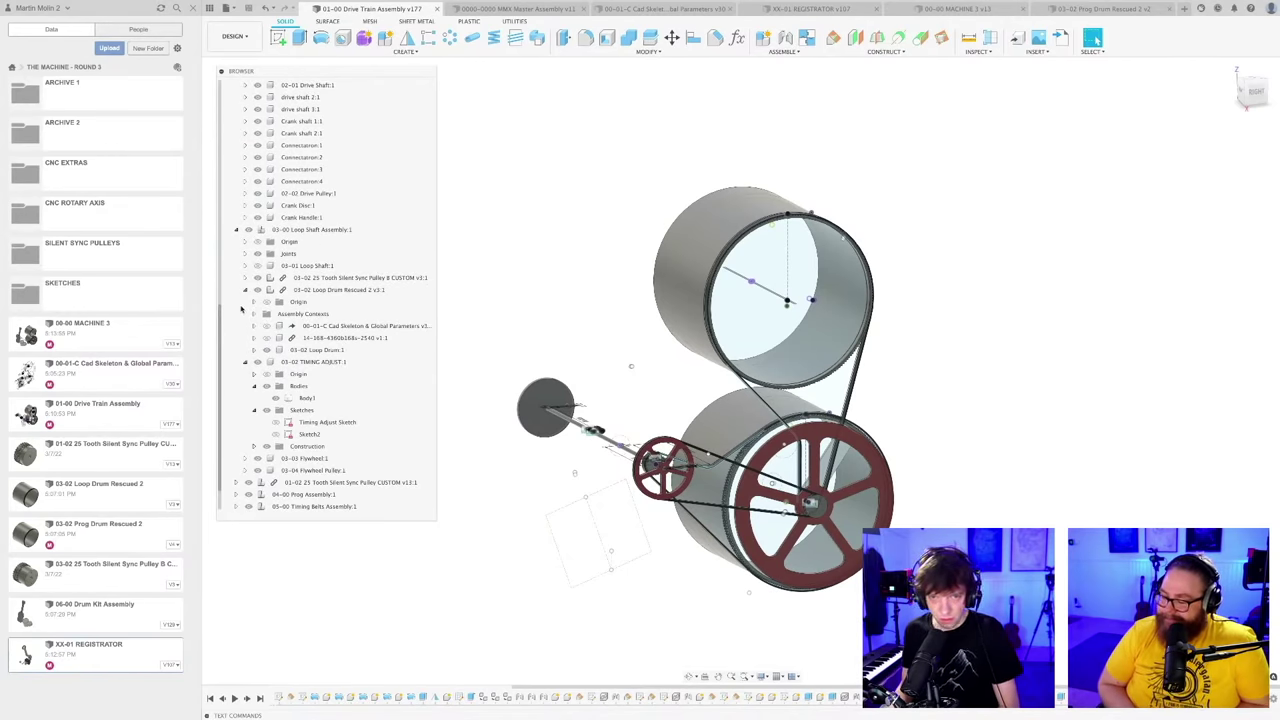
pyautogui.click(266, 338)
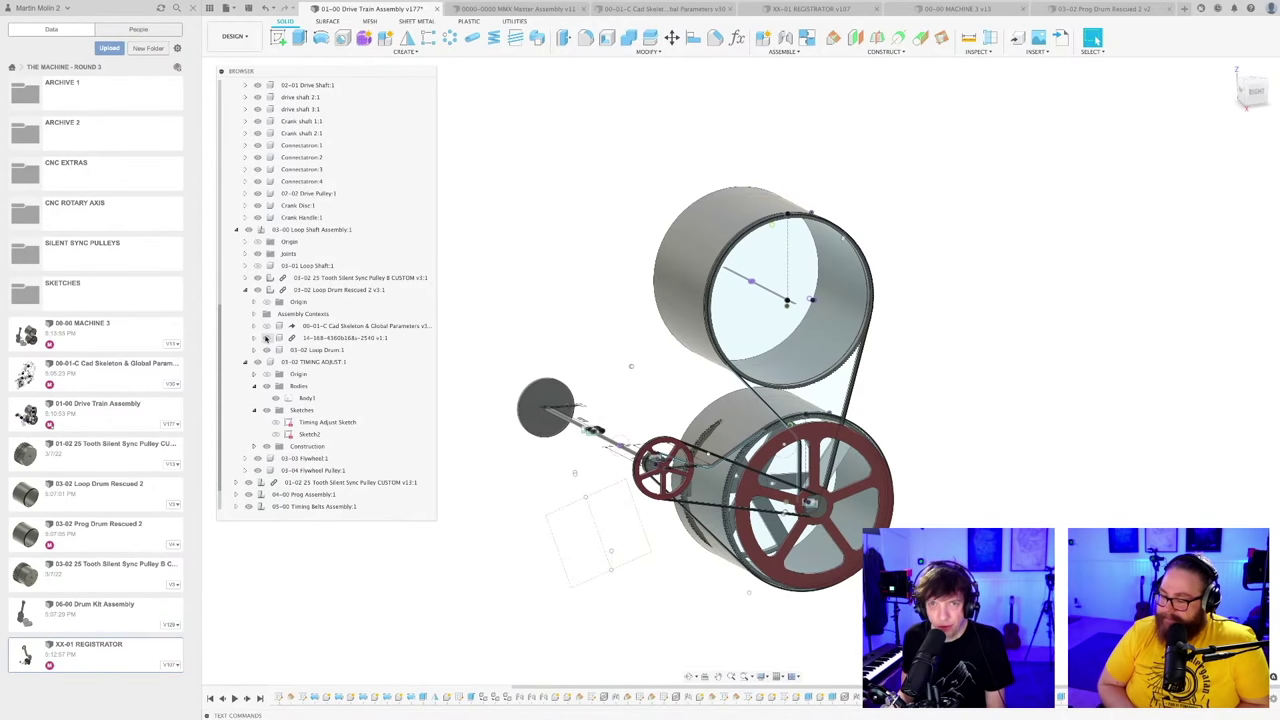
pyautogui.scroll(-2, 561, 301)
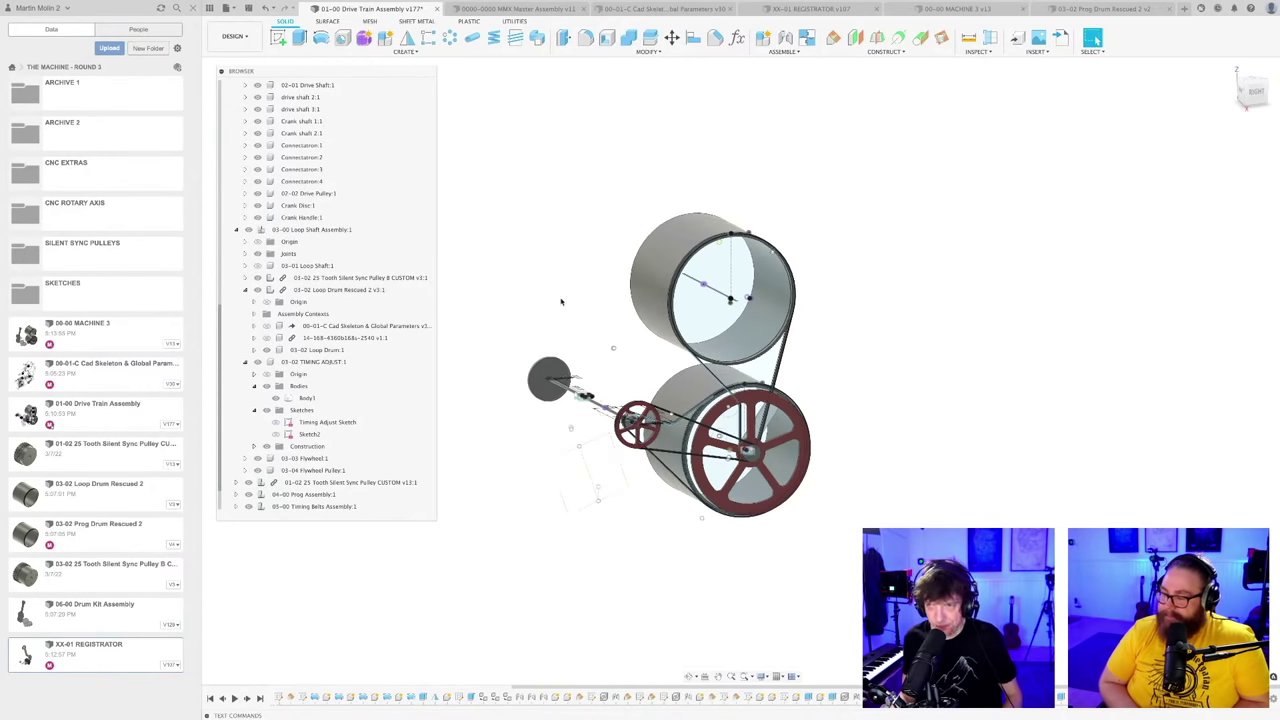
# Step: Save the 01-00 Drive Train Assembly as a new version
pyautogui.press('super+s')
pyautogui.press('Return')
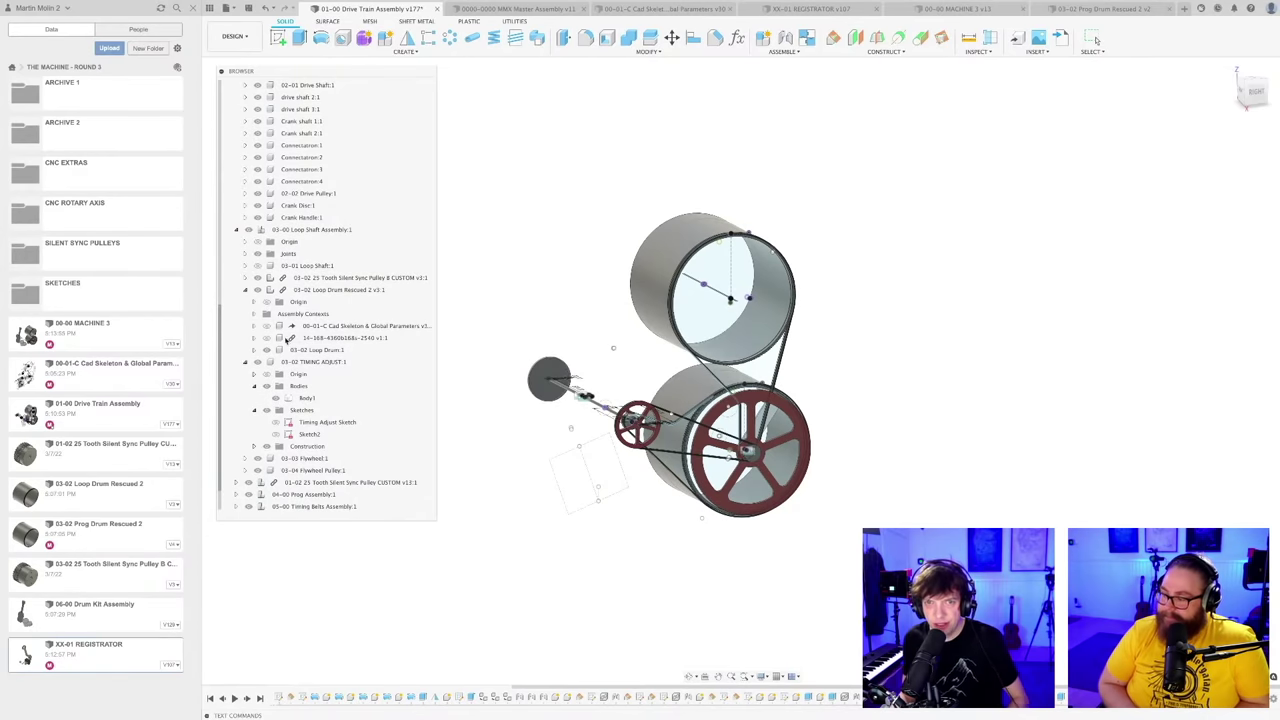
pyautogui.scroll(6, 676, 395)
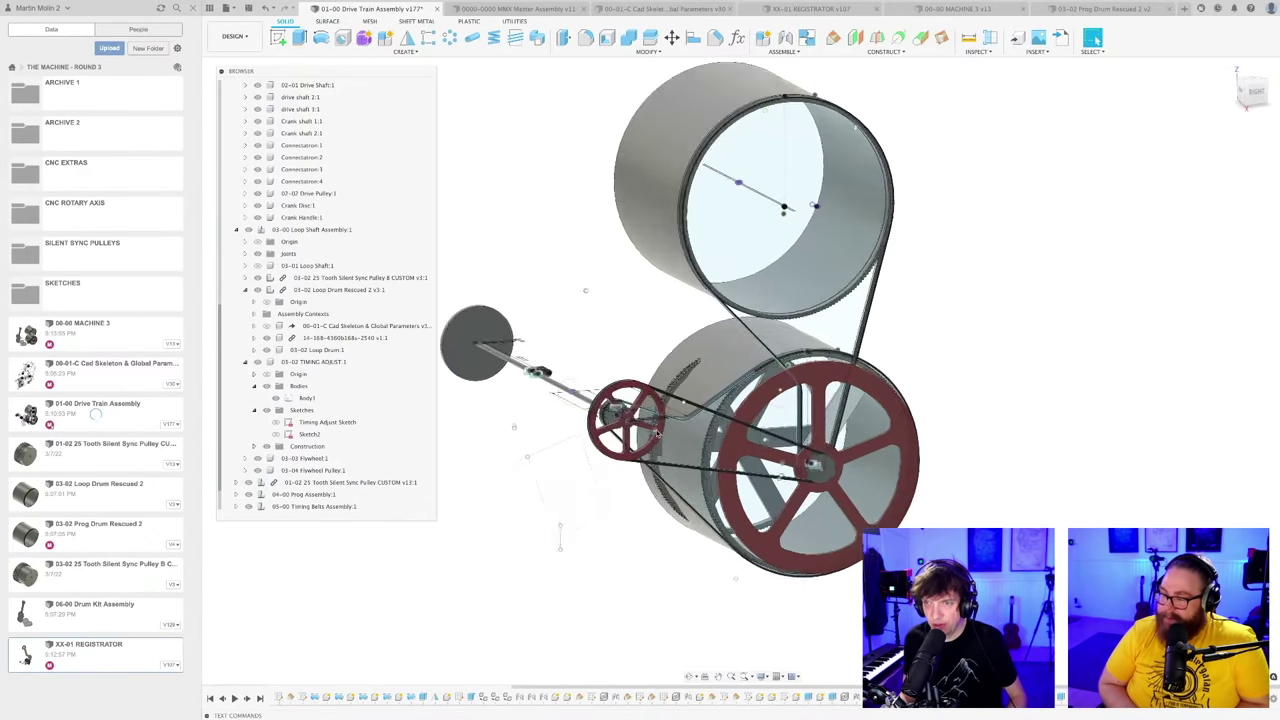
pyautogui.scroll(-4, 676, 380)
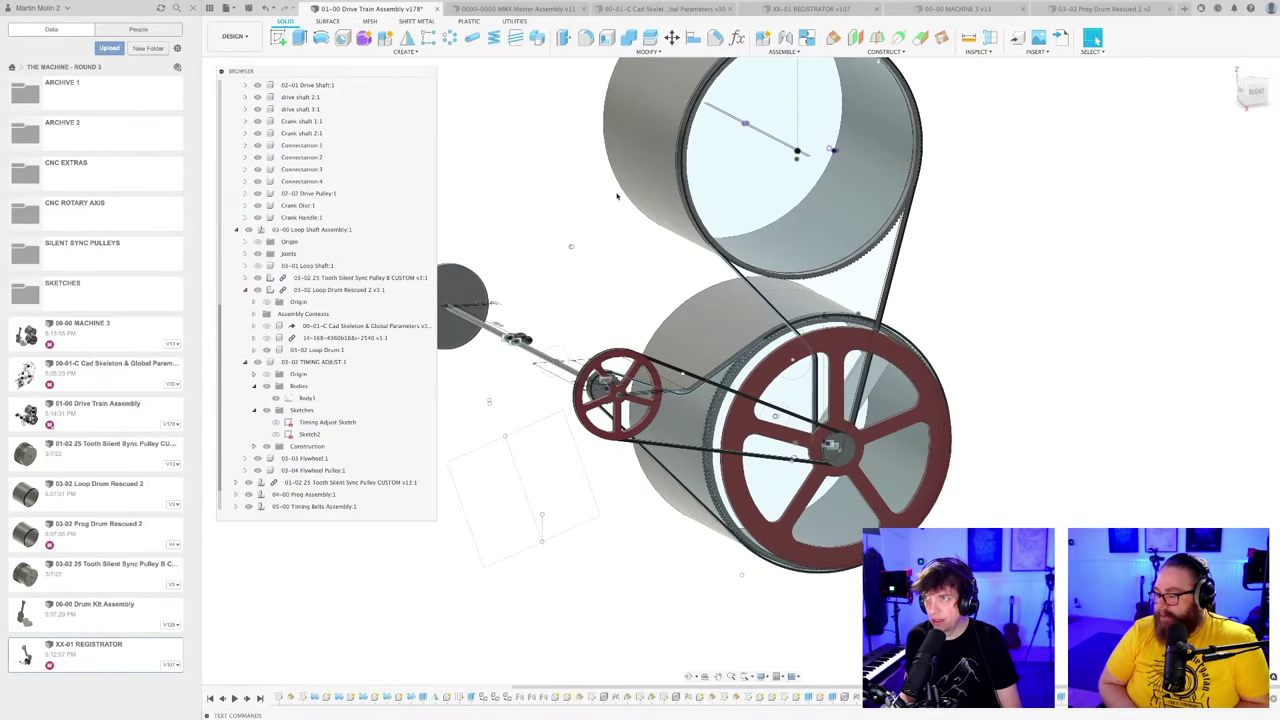
pyautogui.press('super+s')
pyautogui.press('Return')
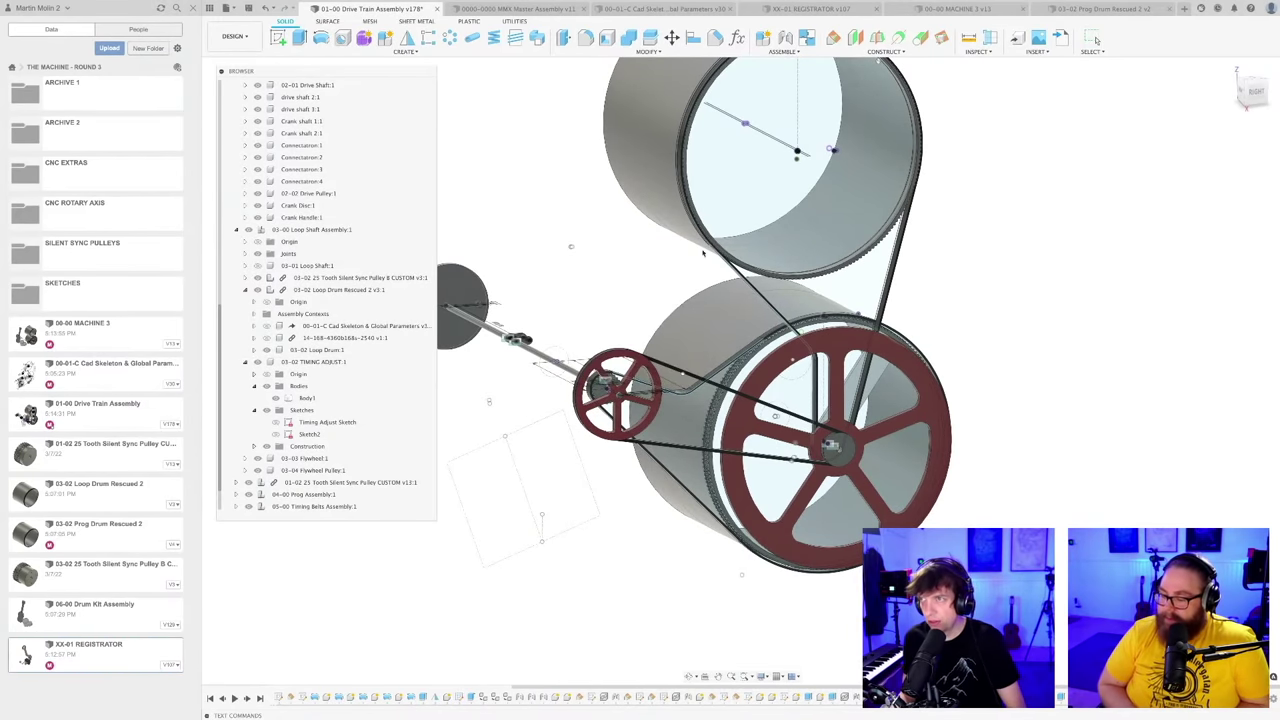
# Step: In 03-02 Prog Drum Rescued 2, try to delete the linked spoked pulley component and save the design
pyautogui.click(1099, 10)
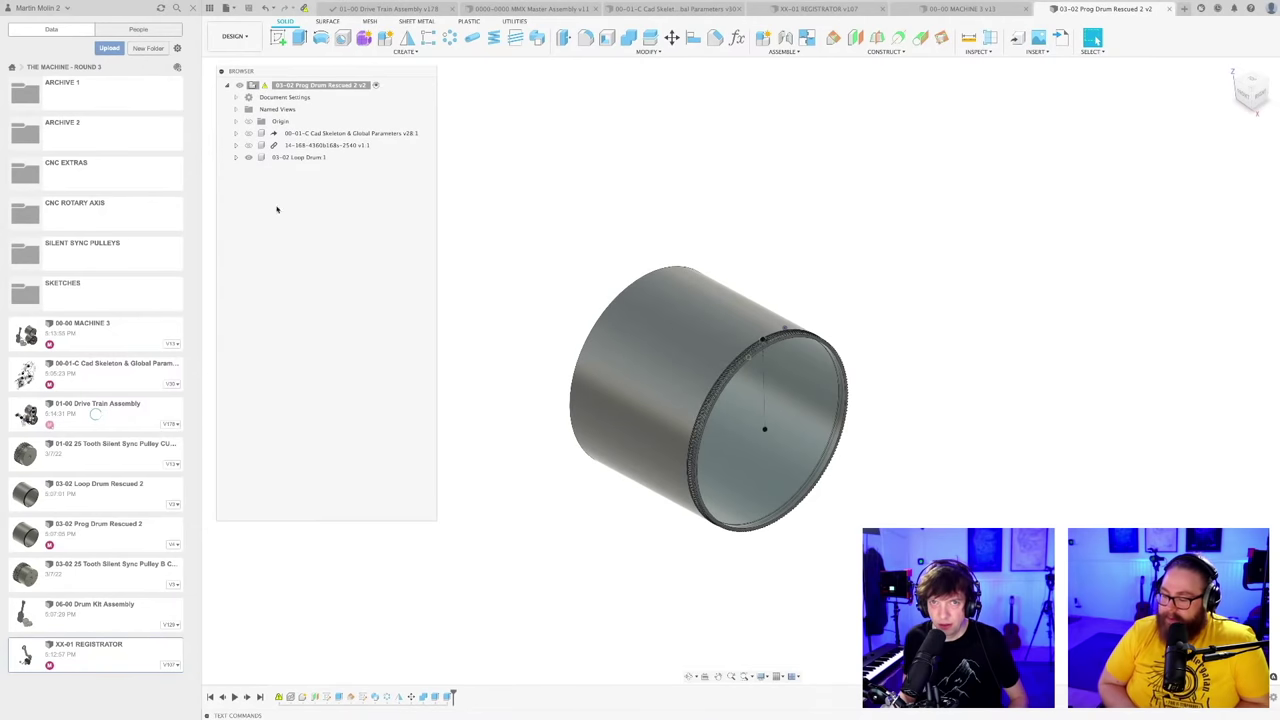
pyautogui.click(249, 145)
pyautogui.keyDown('shift'); pyautogui.moveTo(550, 318); pyautogui.dragTo(492, 300, button='middle'); pyautogui.keyUp('shift')
pyautogui.click(321, 146)
pyautogui.rightClick(321, 146)
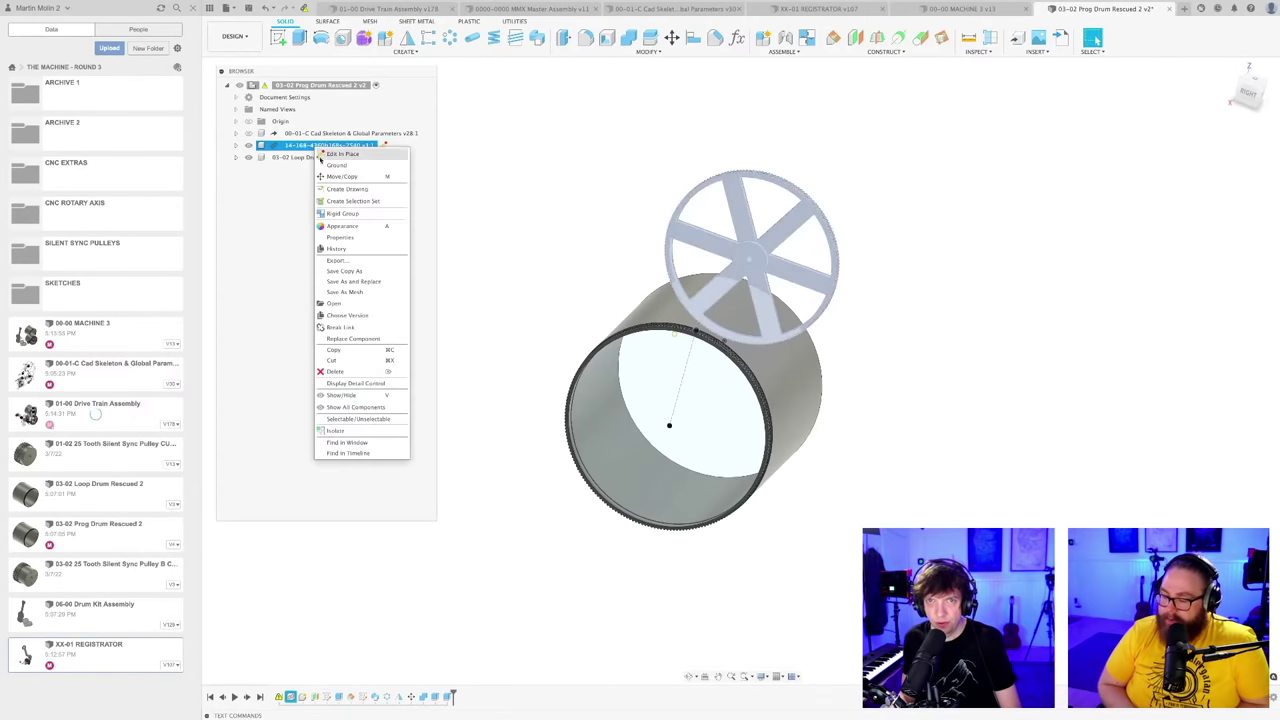
pyautogui.click(344, 373)
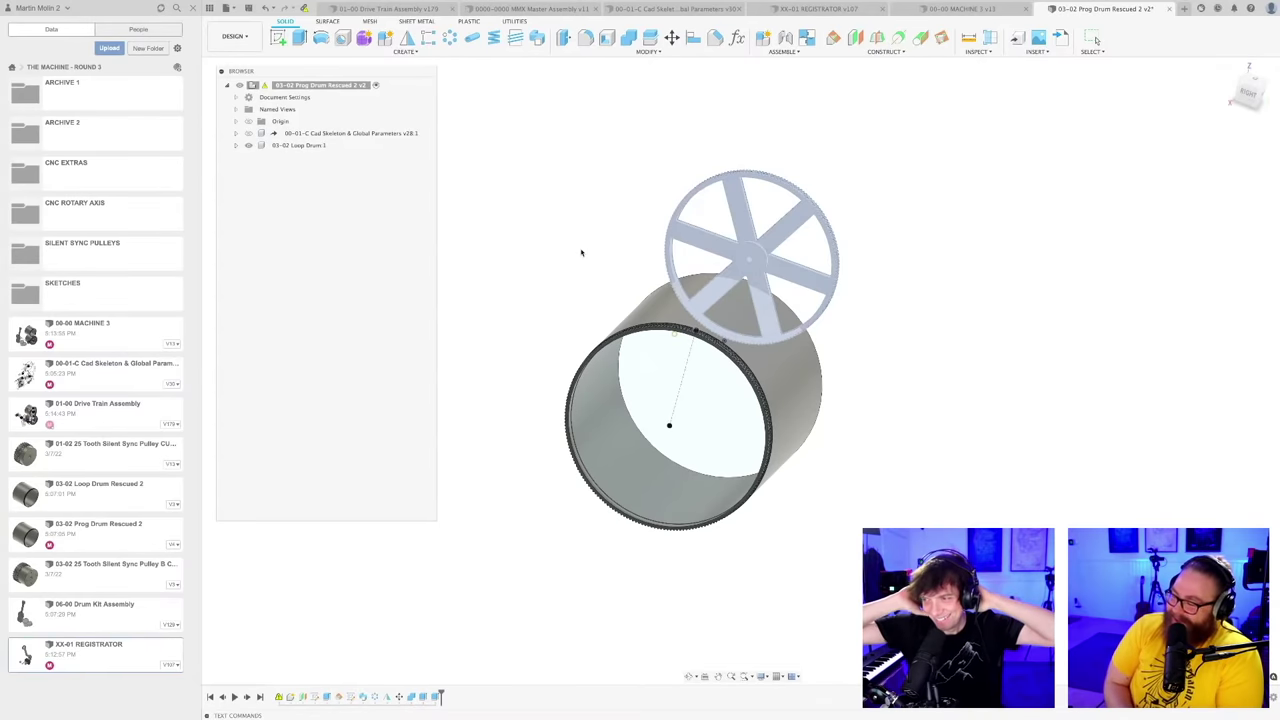
pyautogui.press('Escape')
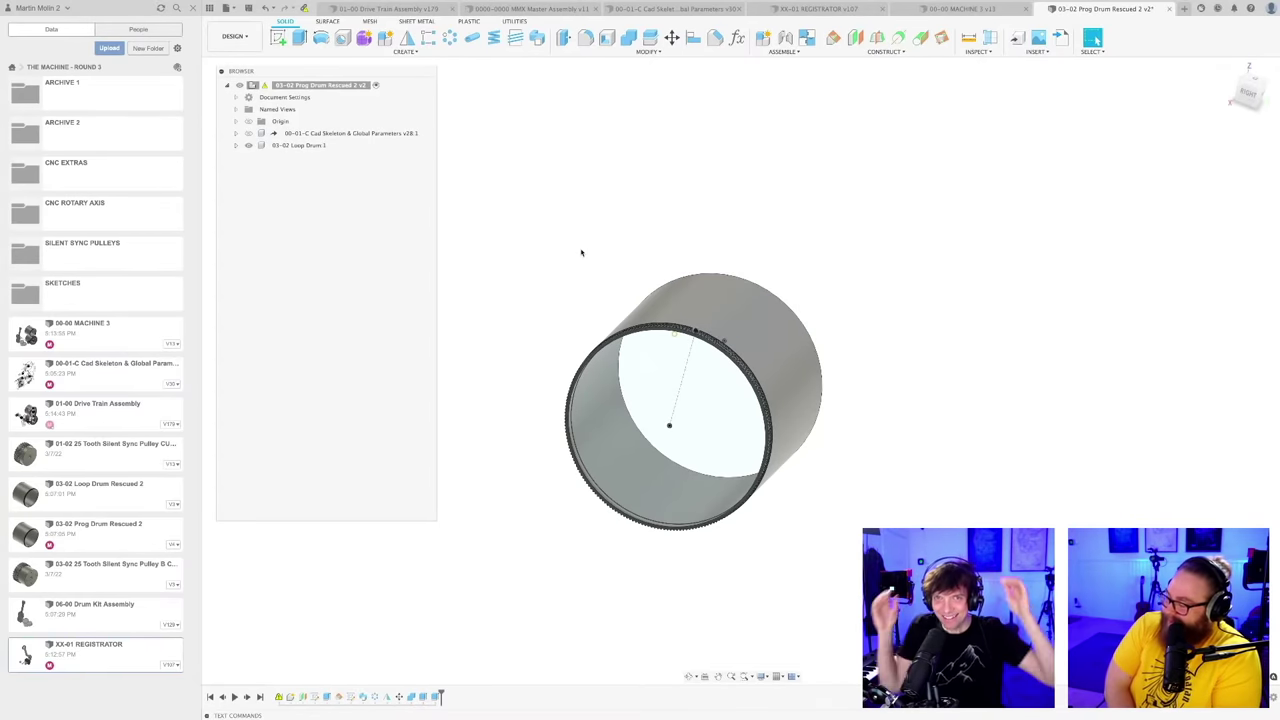
pyautogui.press('super+s')
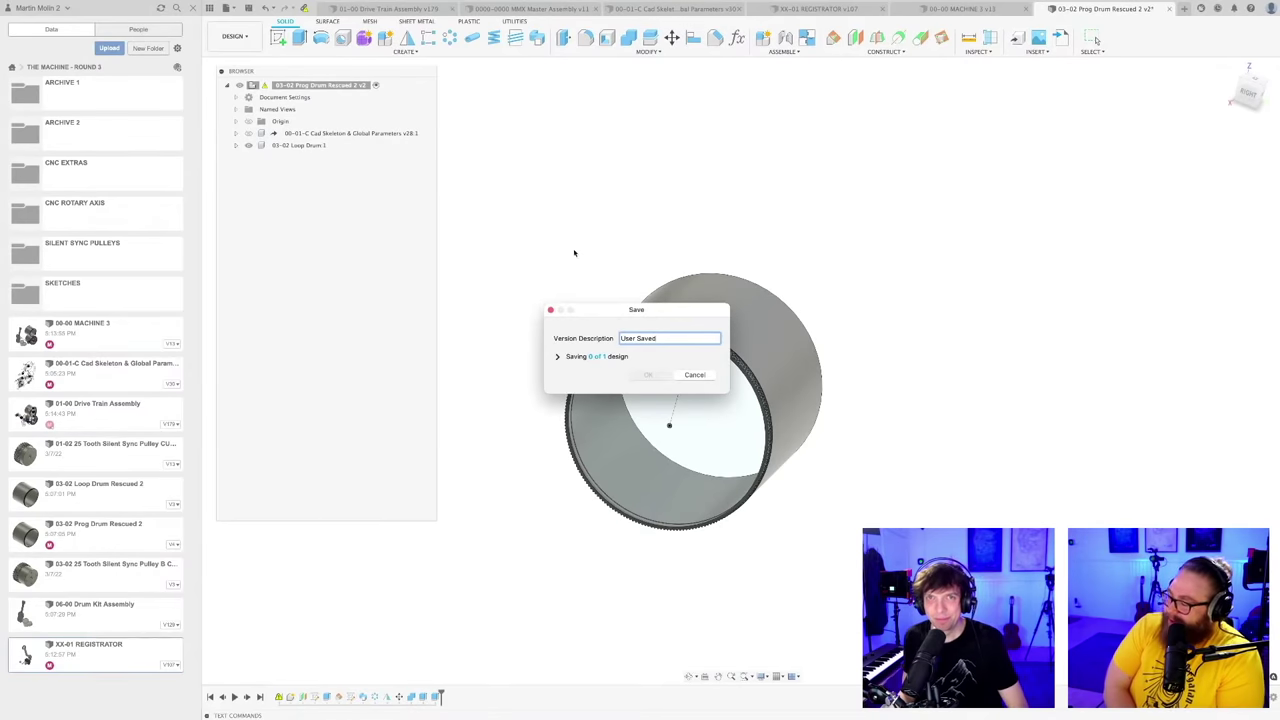
pyautogui.press('Return')
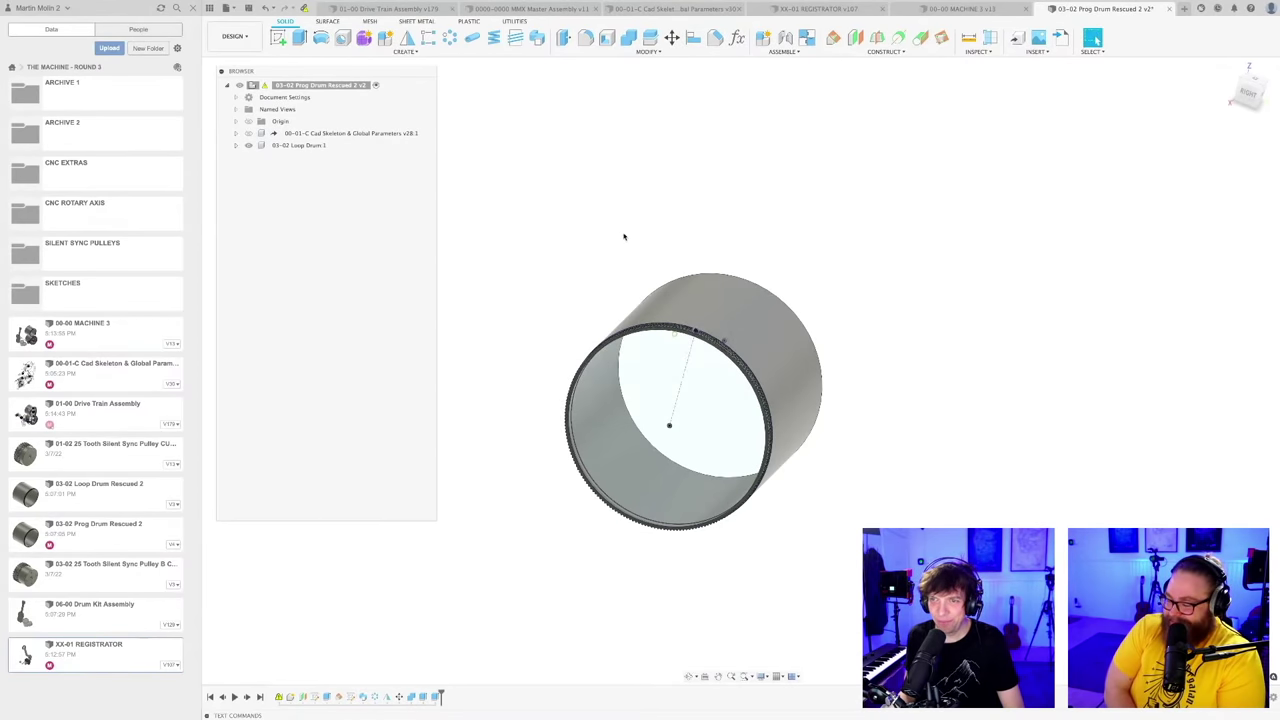
# Step: Update 03-02 Prog Drum Rescued 2 to its latest version v4, discarding the unsaved changes
pyautogui.click(305, 9)
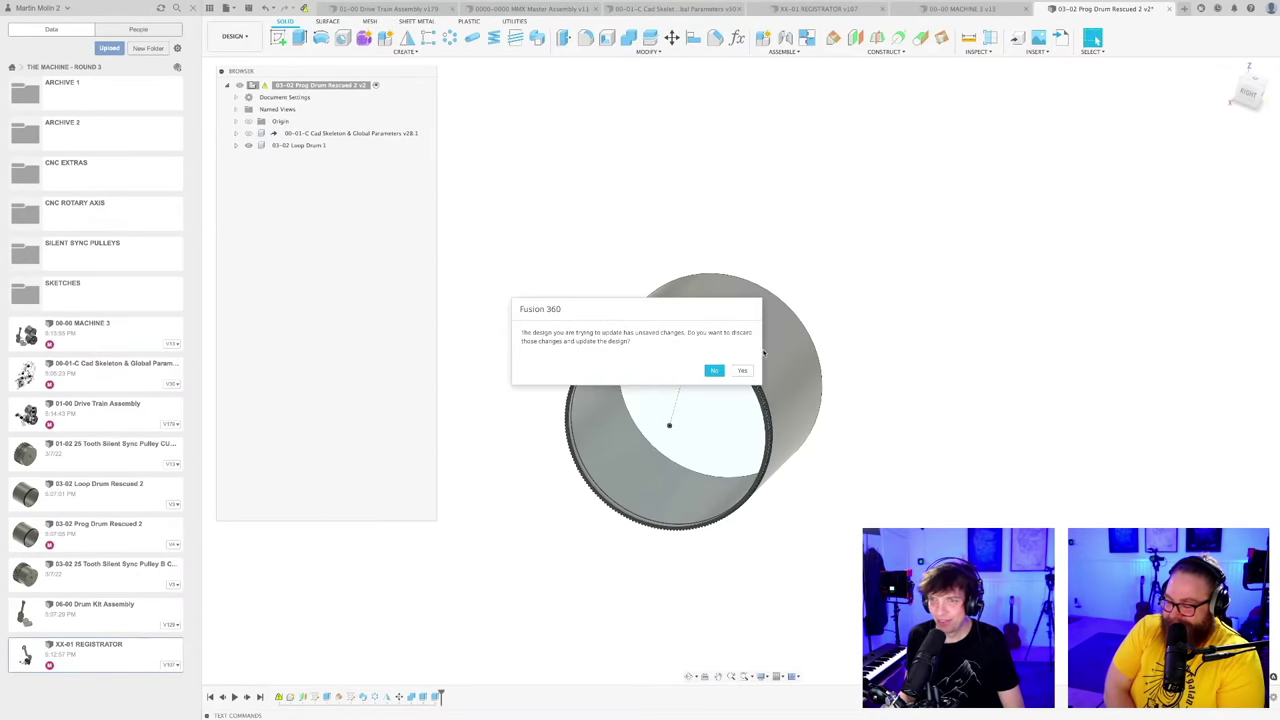
pyautogui.click(740, 370)
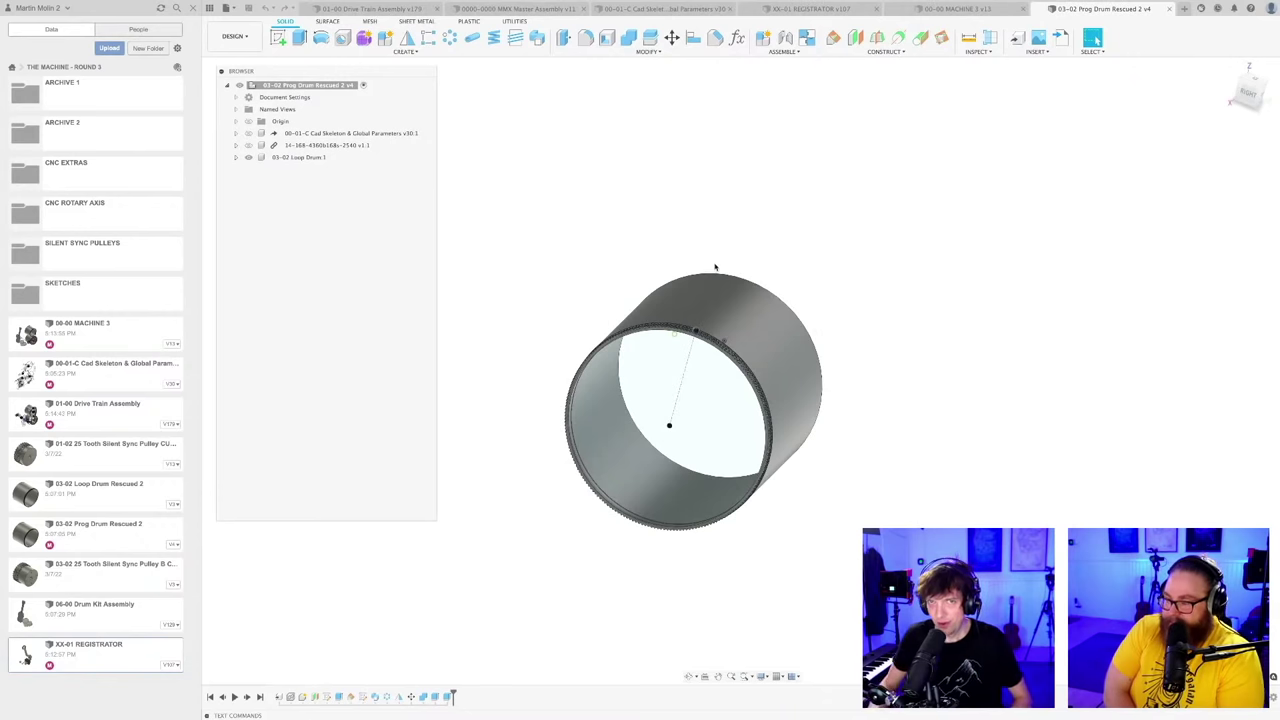
pyautogui.scroll(-2, 753, 242)
pyautogui.scroll(-2, 778, 236)
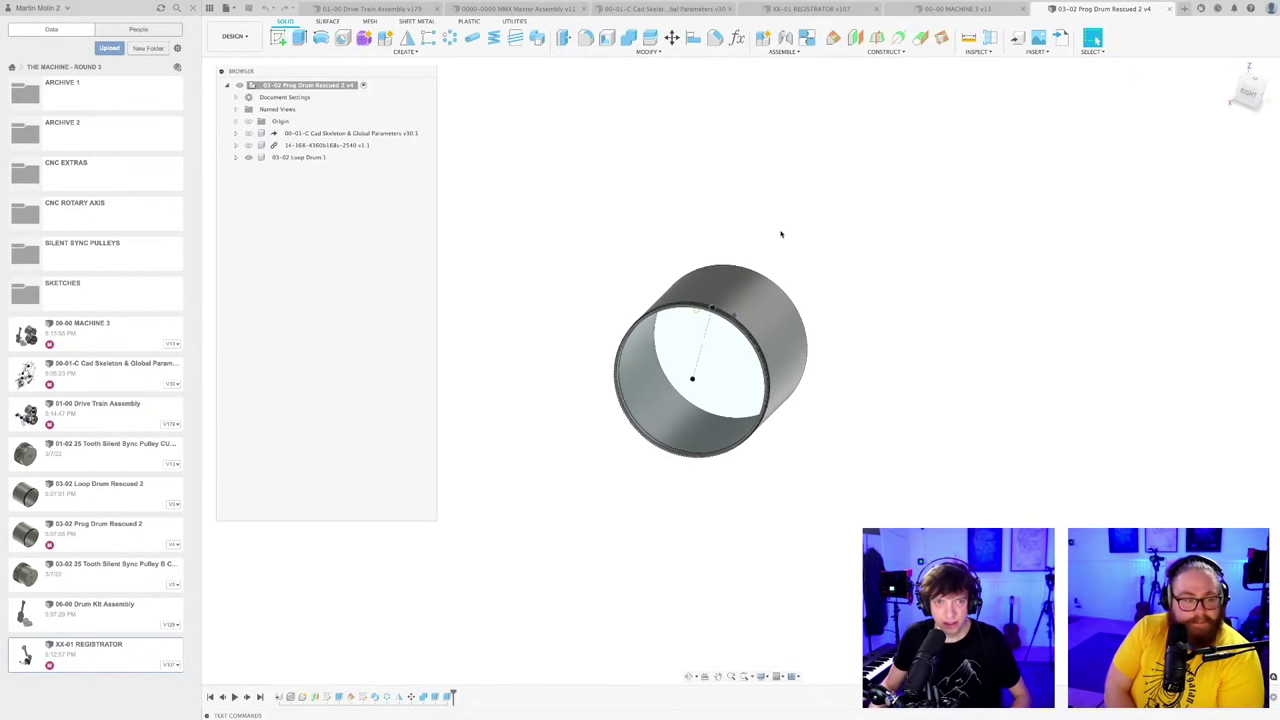
# Step: Open 03-02 Loop Drum Rescued 2, delete its hidden linked spoked pulley component and save the drum as a new version
pyautogui.click(99, 508)
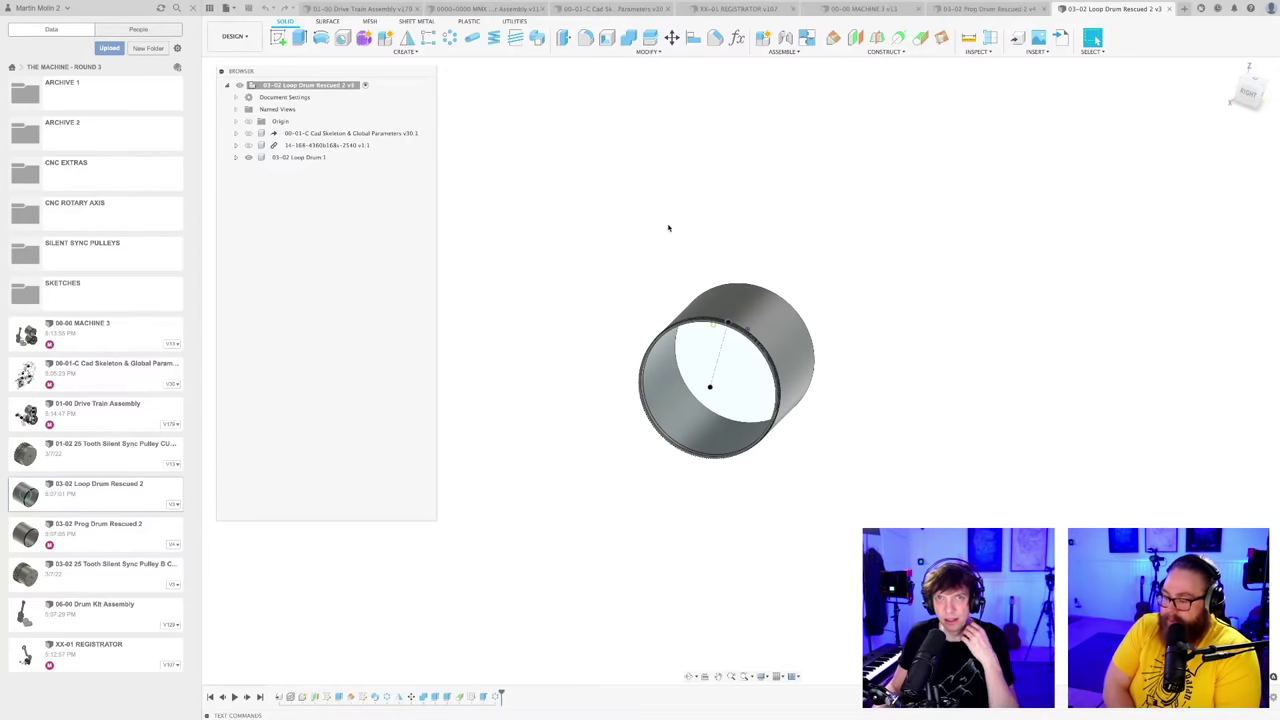
pyautogui.click(320, 145)
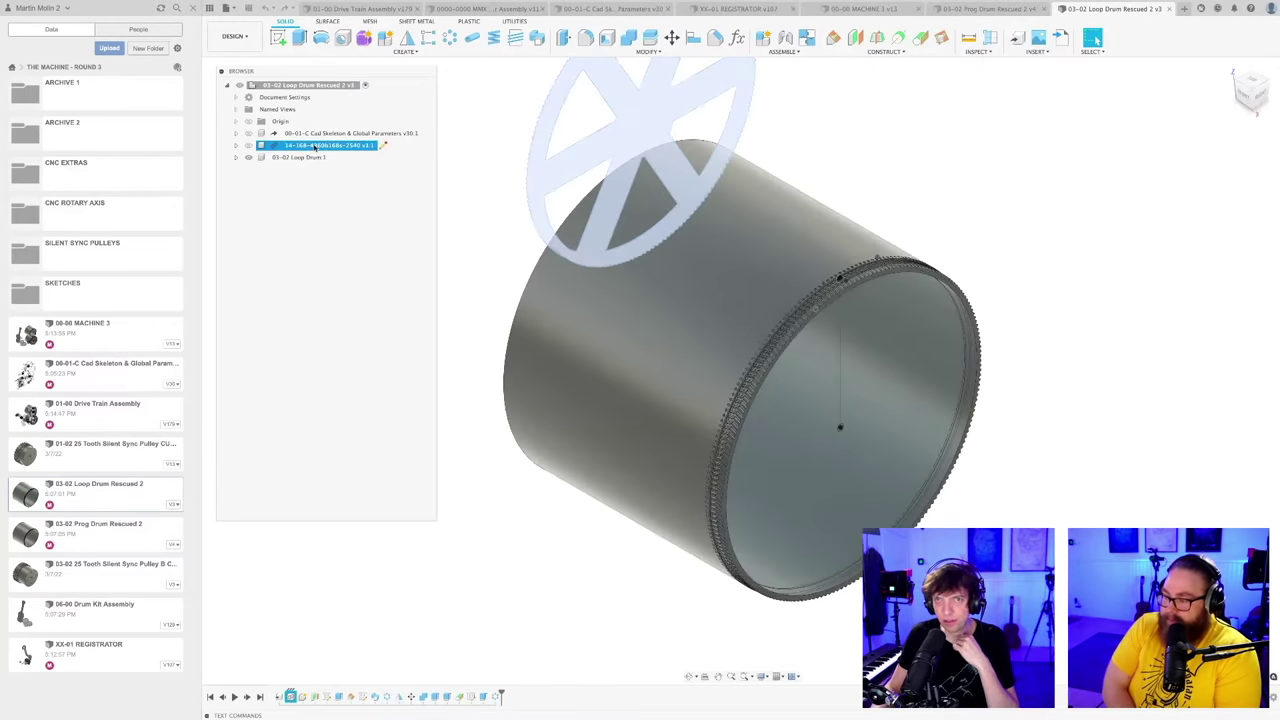
pyautogui.rightClick(318, 146)
pyautogui.click(337, 371)
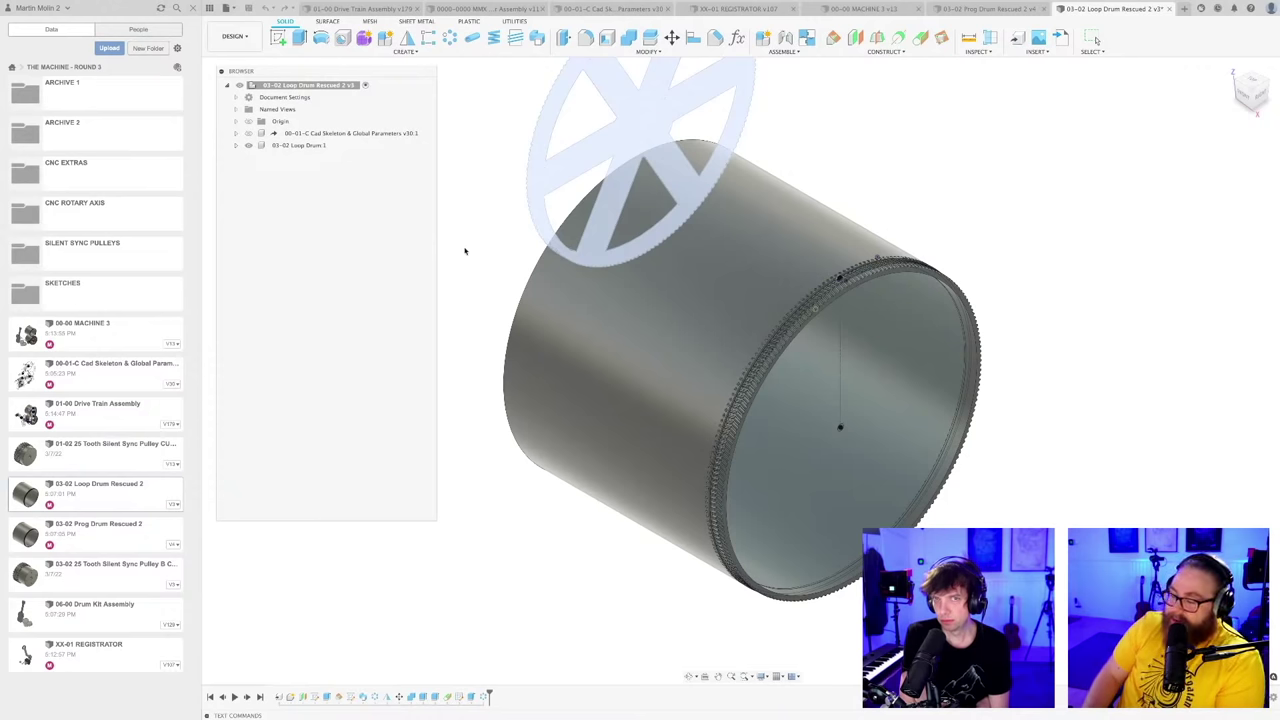
pyautogui.press('Escape')
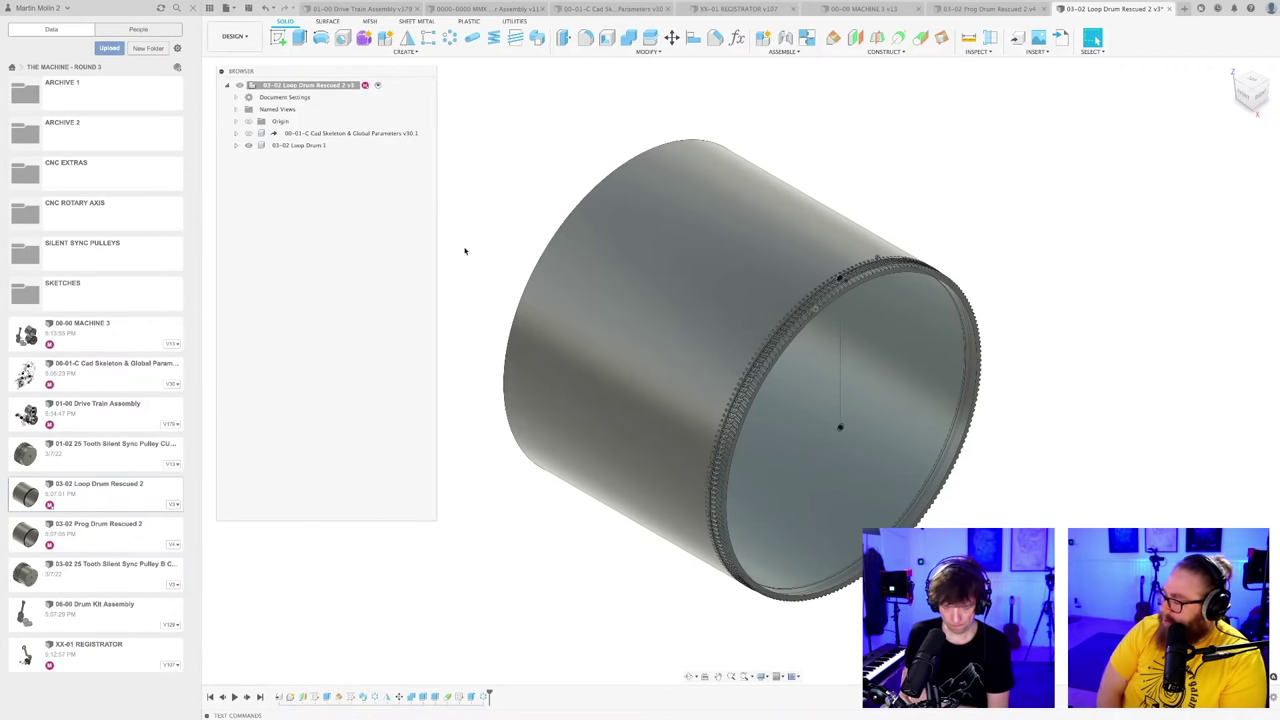
pyautogui.hotkey('ctrl', 's')
pyautogui.press('Return')
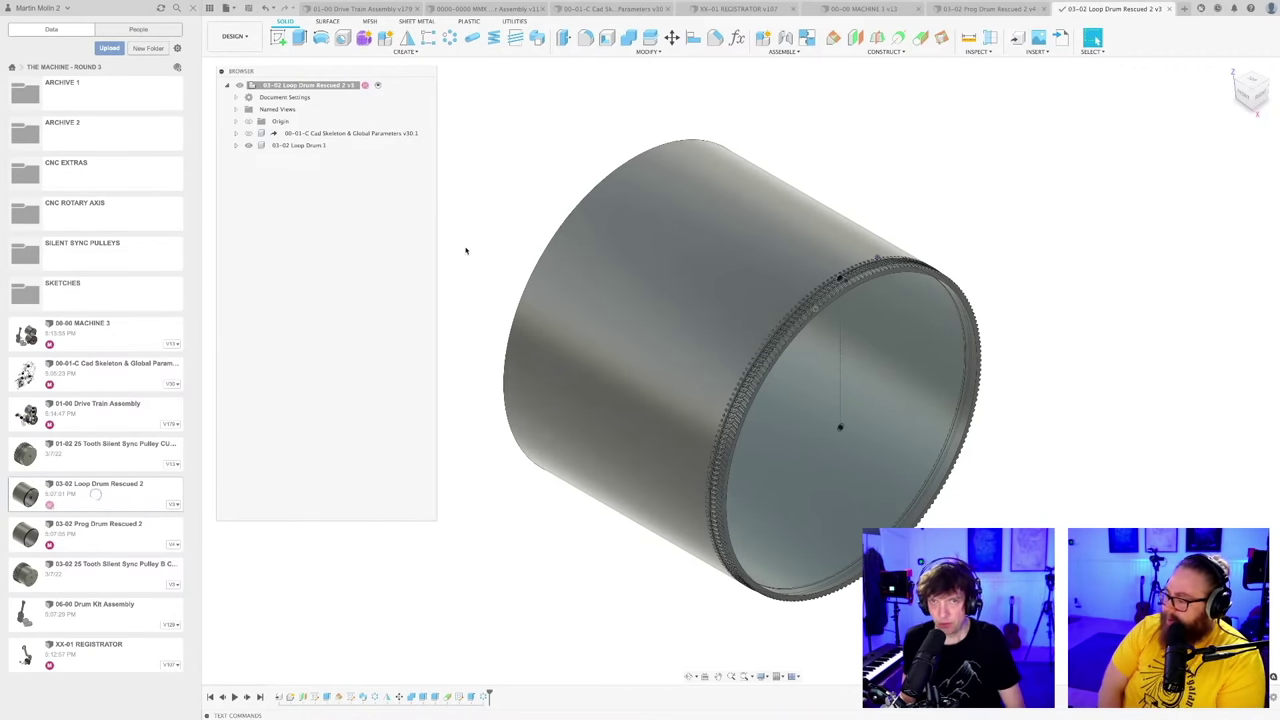
pyautogui.scroll(-2, 473, 251)
pyautogui.moveTo(479, 251); pyautogui.dragTo(508, 289, button='middle')
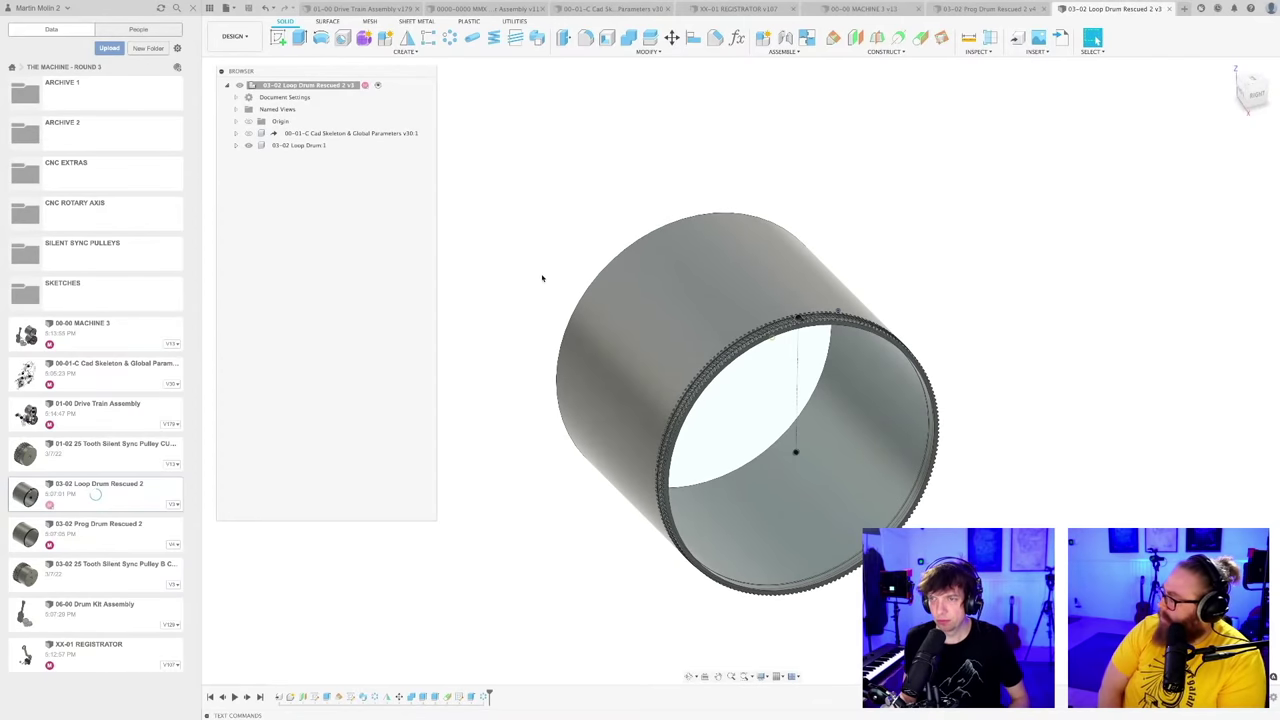
pyautogui.scroll(1, 542, 279)
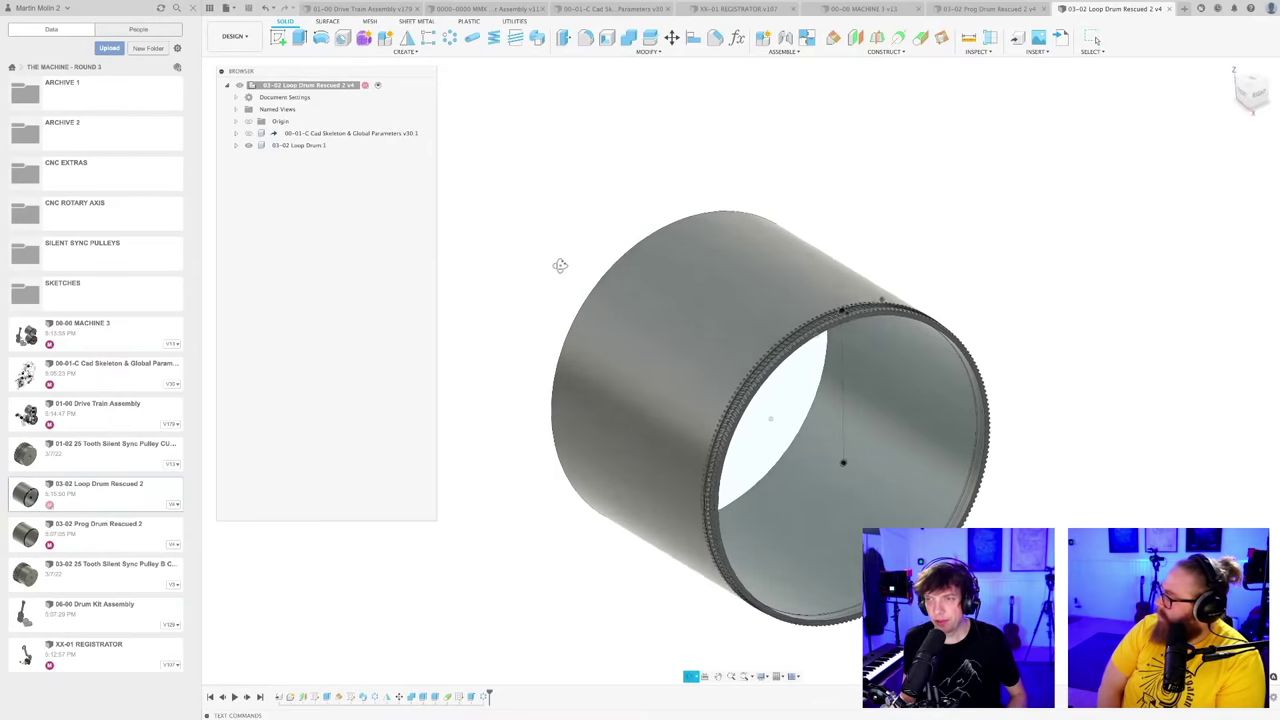
pyautogui.scroll(2, 557, 269)
pyautogui.moveTo(557, 269); pyautogui.dragTo(546, 253, button='middle')
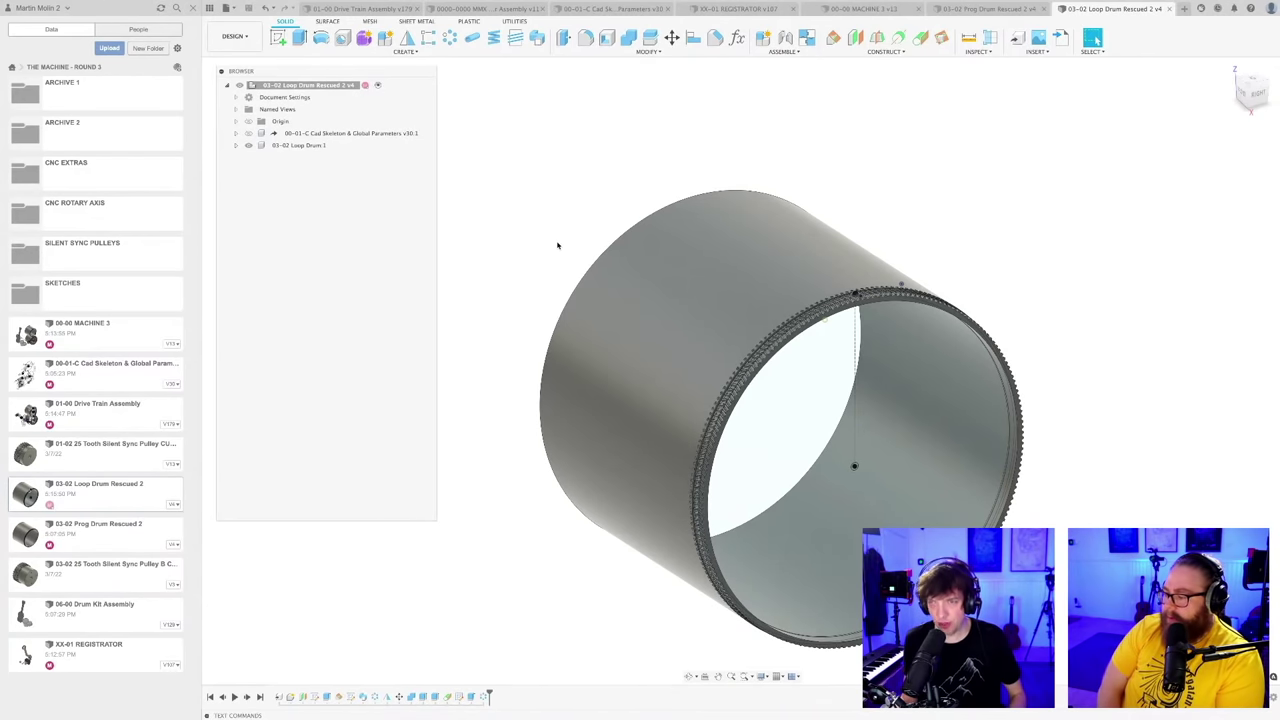
pyautogui.keyDown('shift'); pyautogui.moveTo(557, 243); pyautogui.dragTo(563, 203, button='middle'); pyautogui.keyUp('shift')
pyautogui.scroll(1, 560, 244)
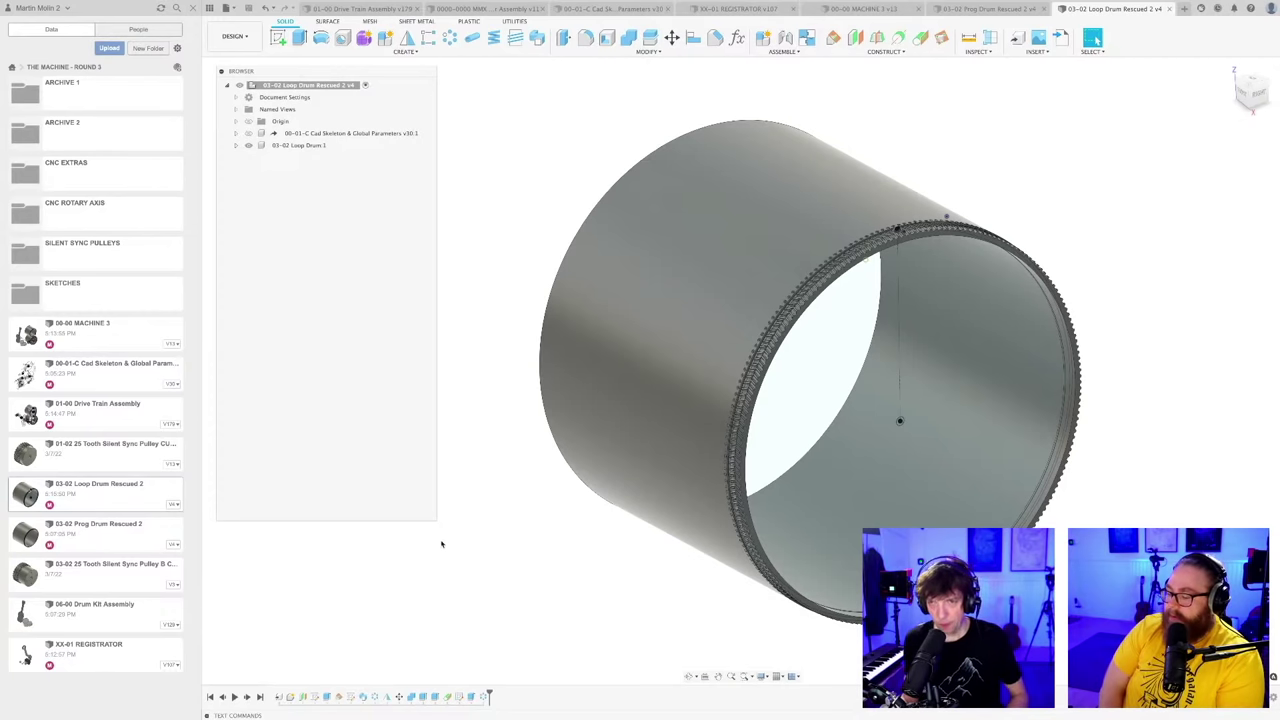
# Step: Delete the hidden linked spoked pulley component from the updated 03-02 Prog Drum Rescued 2 and save it as a new version
pyautogui.click(996, 7)
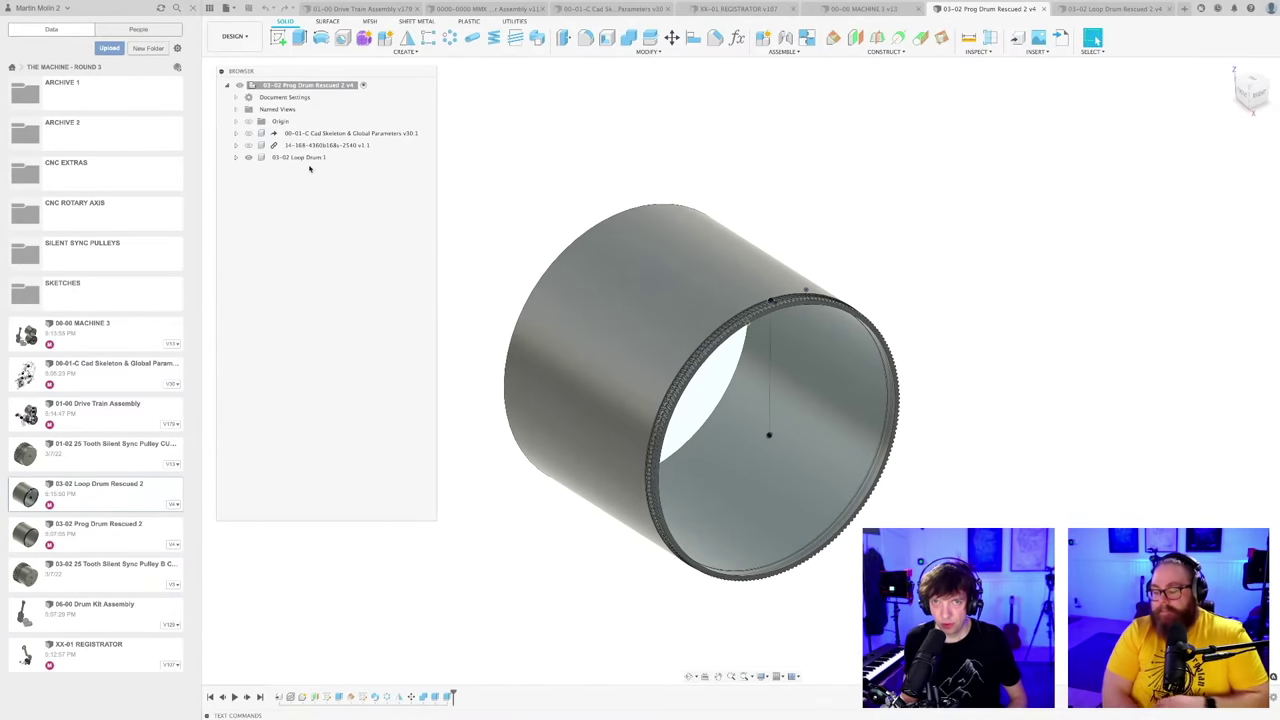
pyautogui.click(308, 145)
pyautogui.rightClick(308, 145)
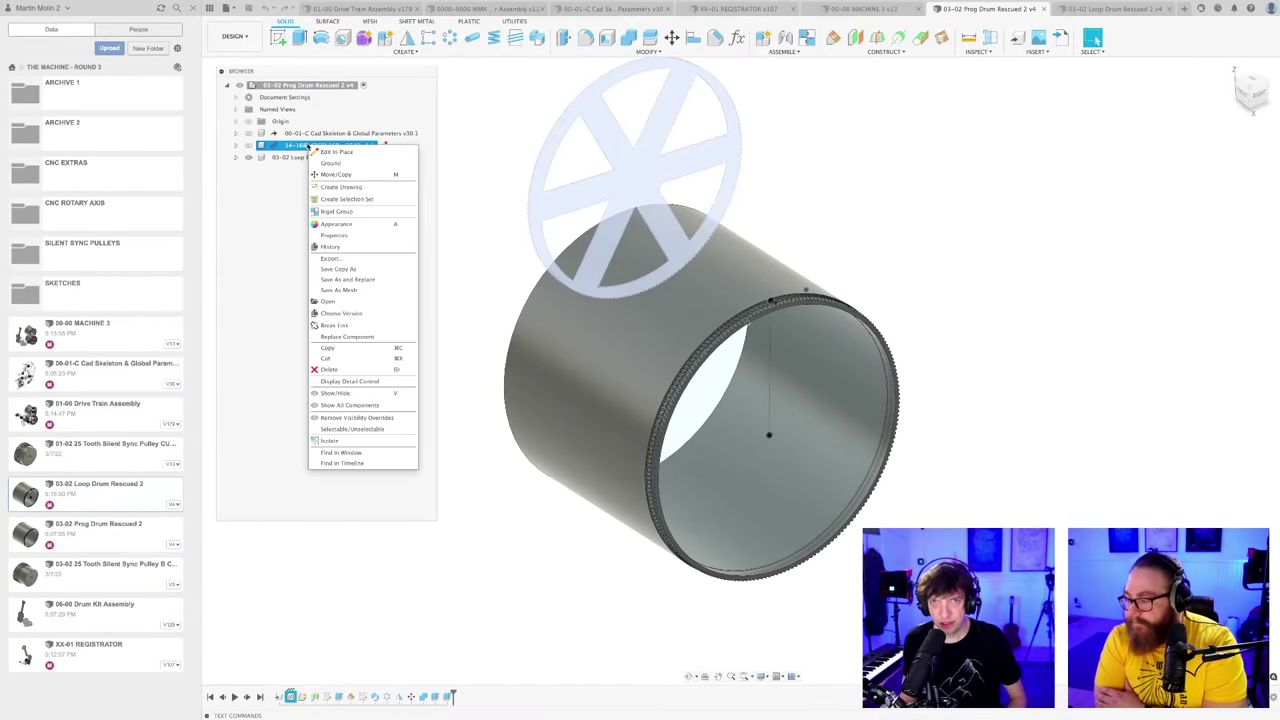
pyautogui.click(334, 370)
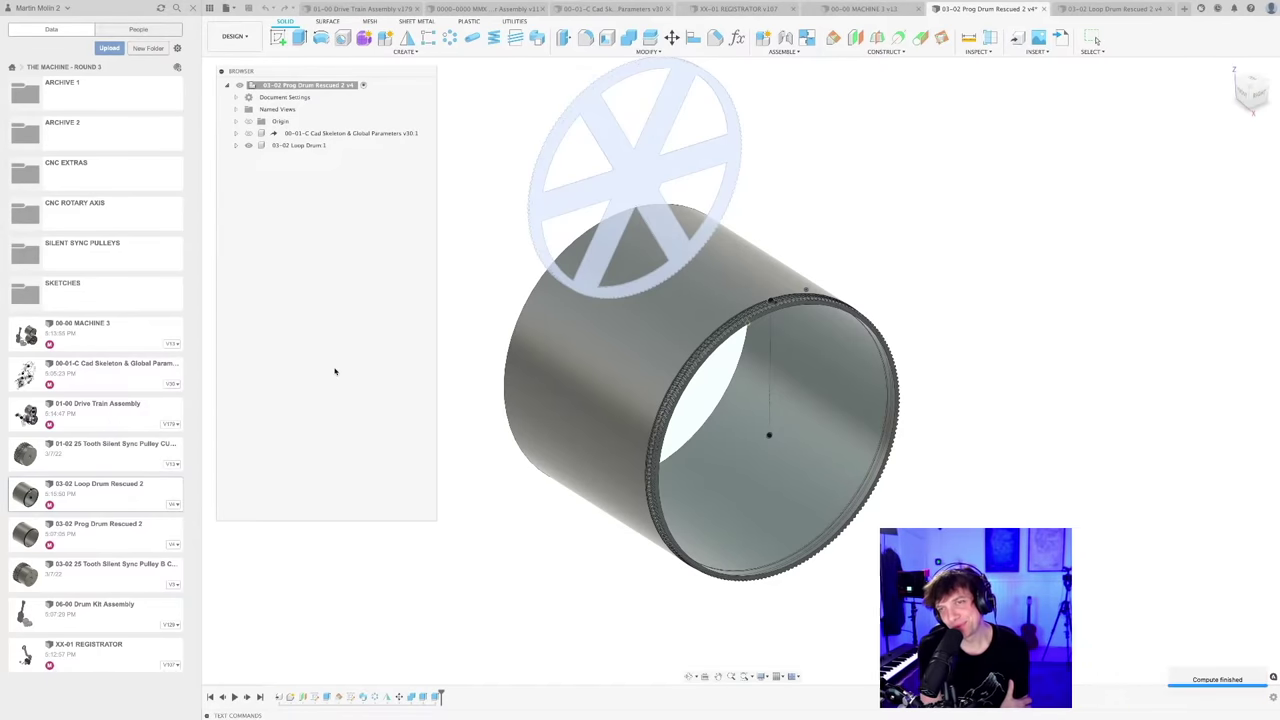
pyautogui.press('Escape')
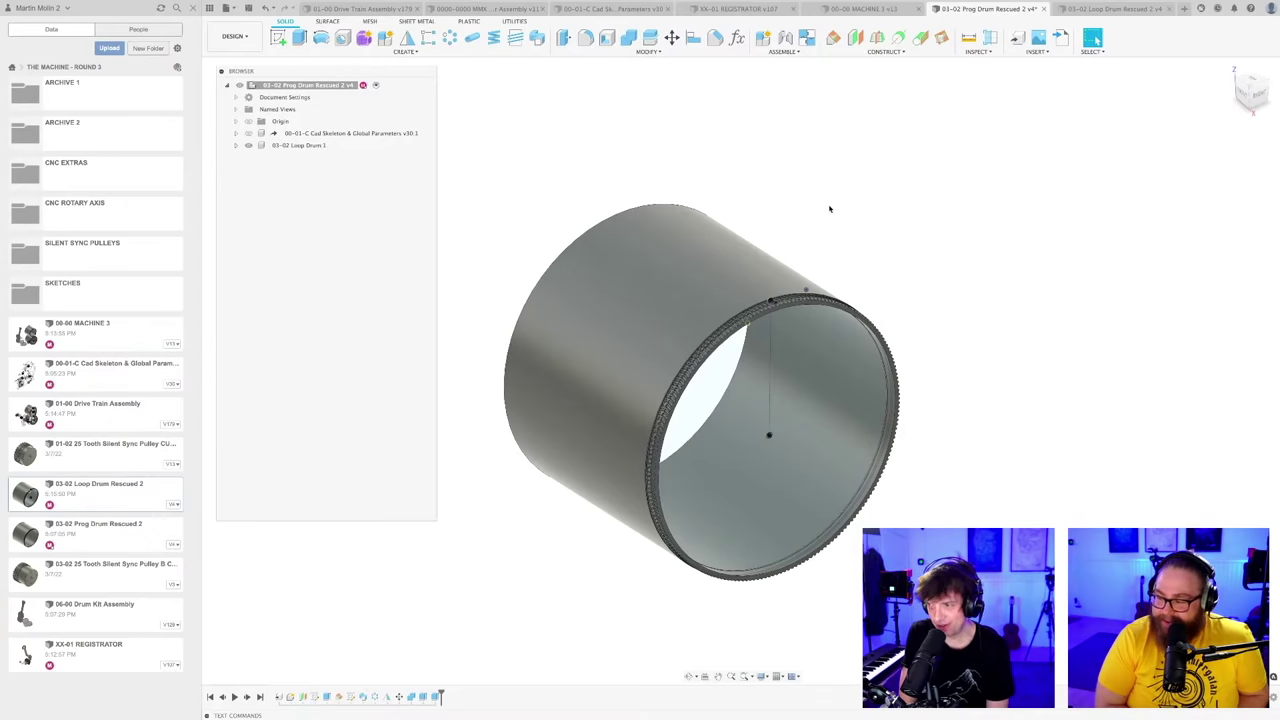
pyautogui.press('super+s')
pyautogui.press('Return')
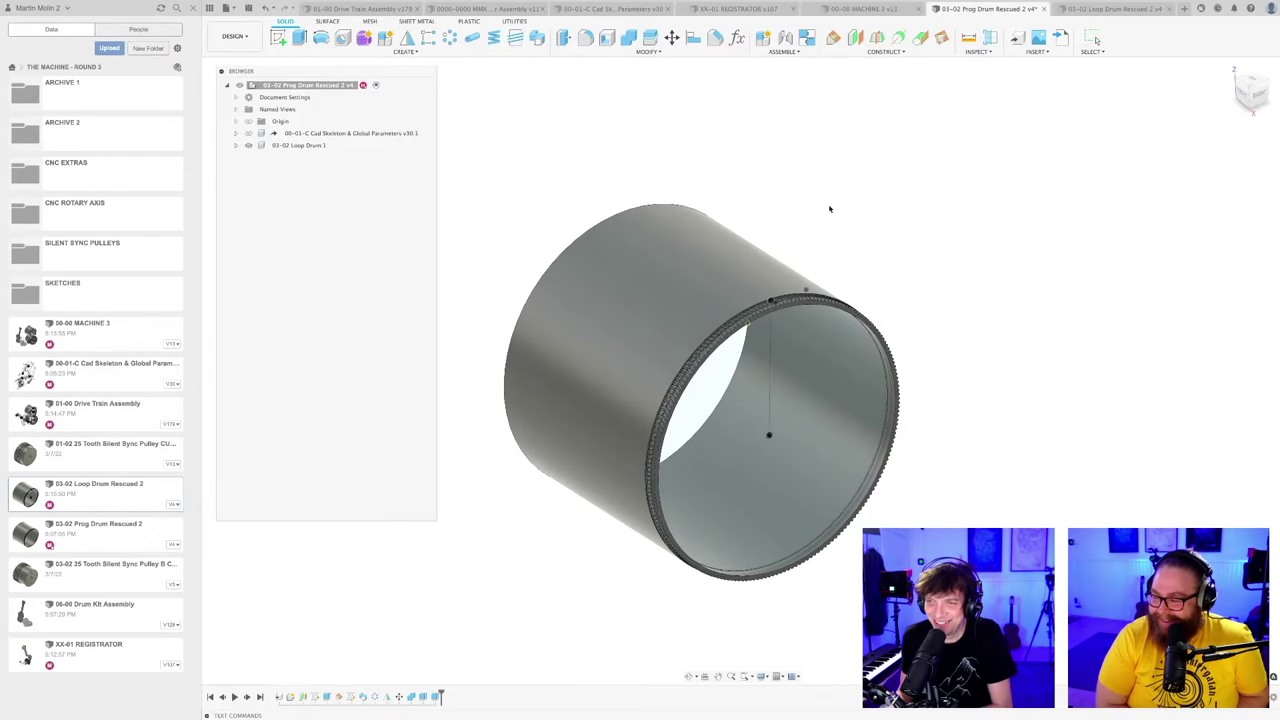
pyautogui.scroll(-2, 828, 221)
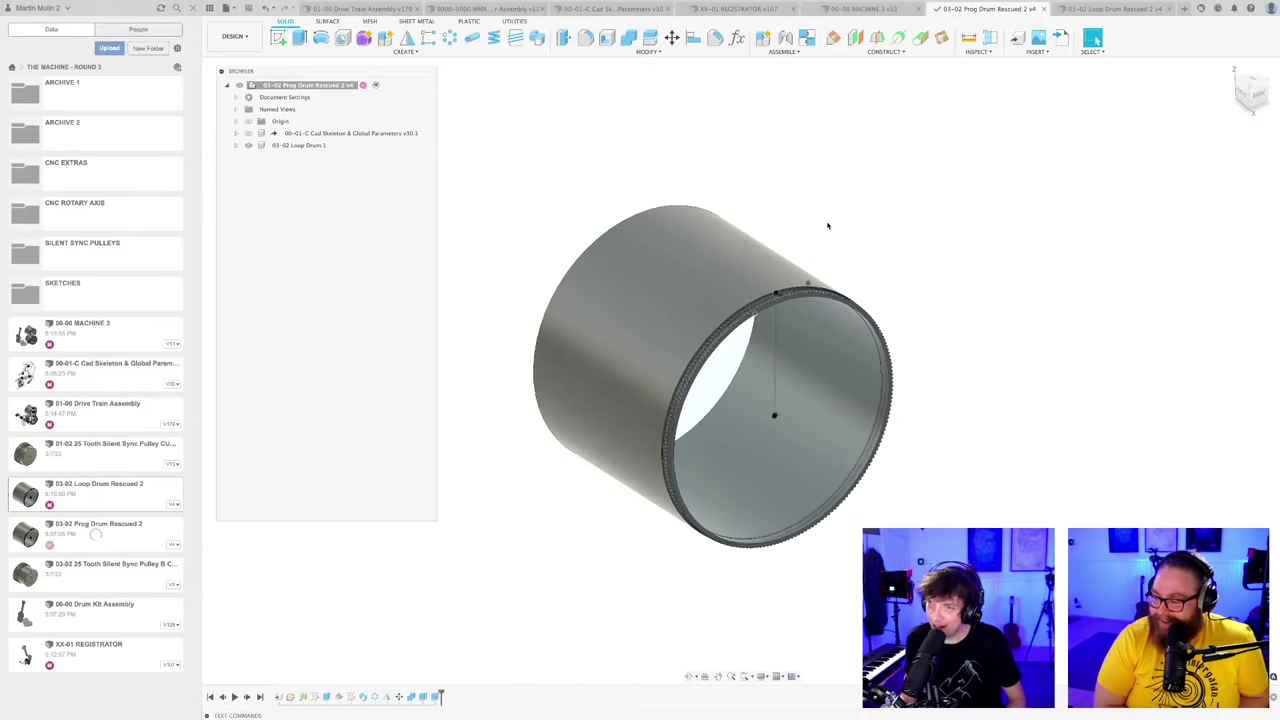
pyautogui.keyDown('shift'); pyautogui.moveTo(840, 237); pyautogui.dragTo(817, 263, button='middle'); pyautogui.keyUp('shift')
pyautogui.scroll(1, 830, 266)
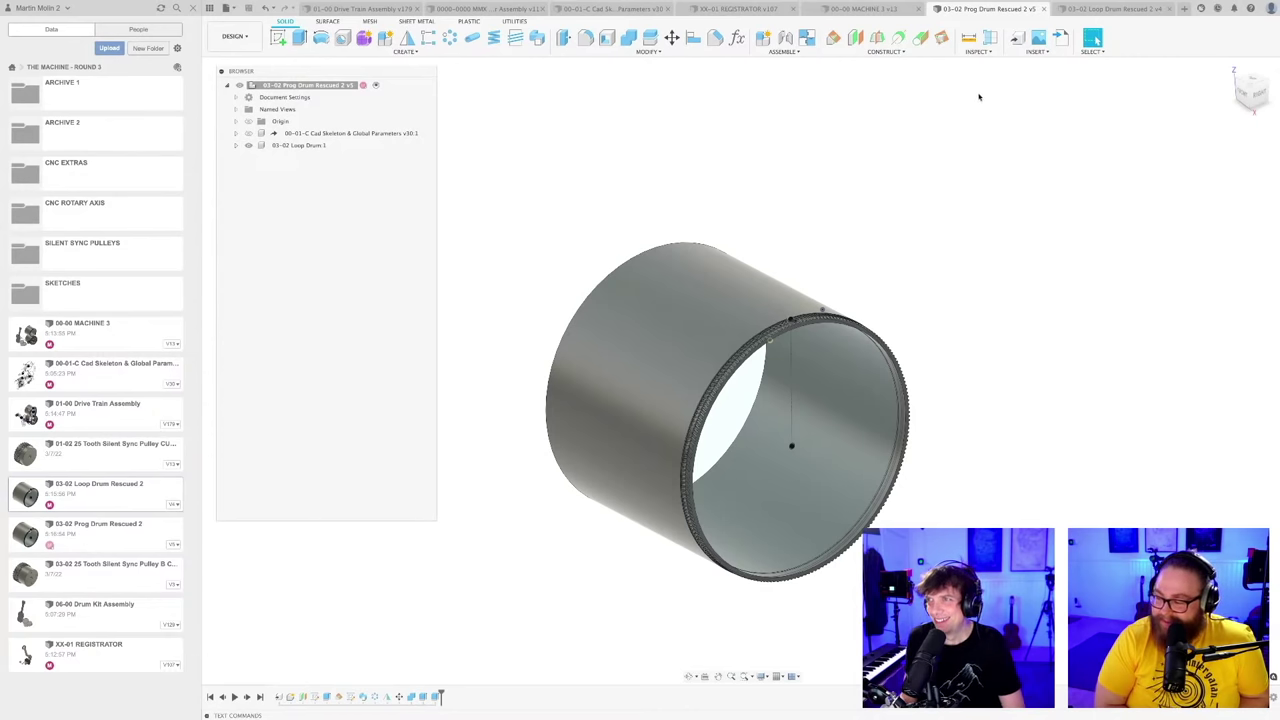
# Step: In the 01-00 Drive Train Assembly, update the out-of-date linked drums, bringing Loop Drum Rescued 2 to v4, and save the assembly
pyautogui.click(1112, 8)
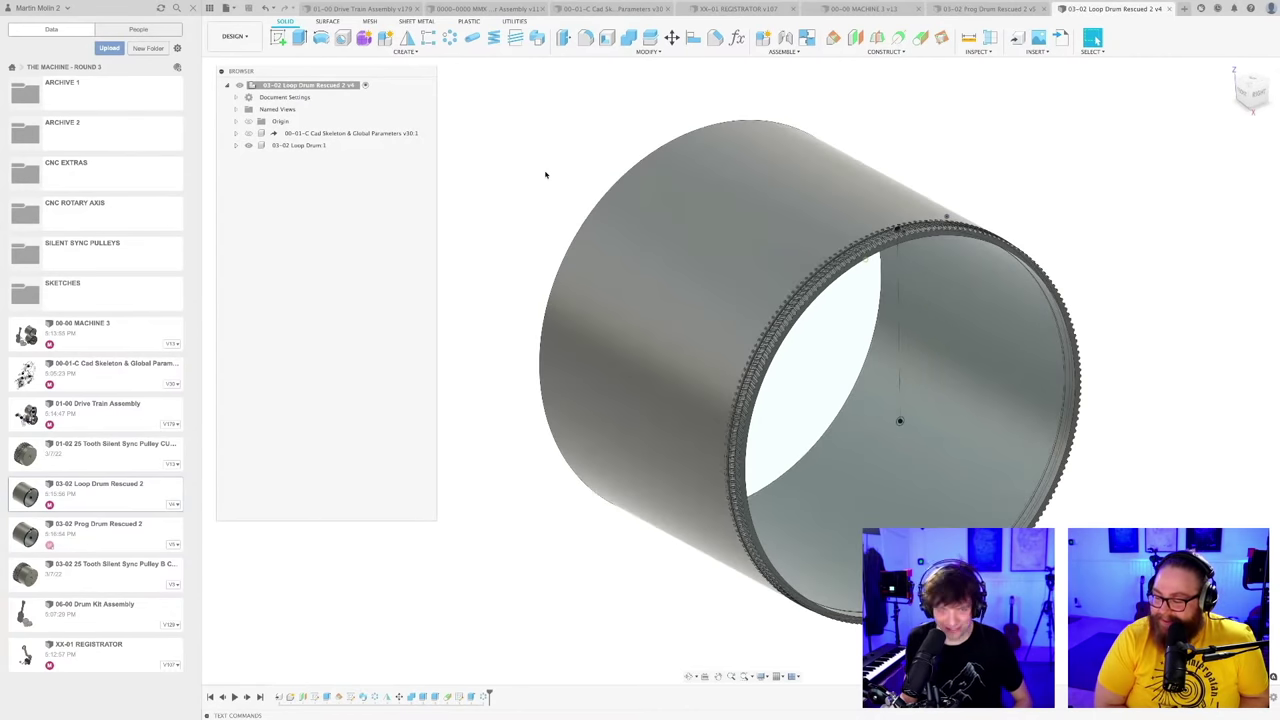
pyautogui.scroll(-2, 544, 178)
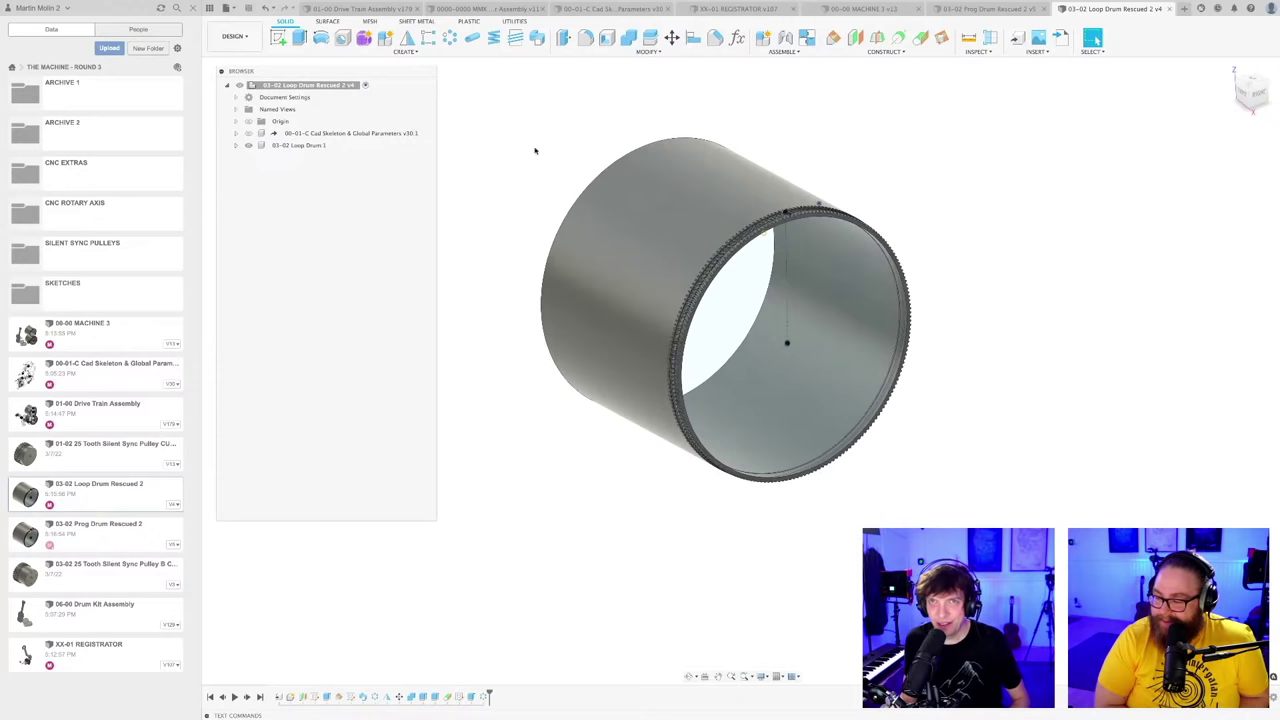
pyautogui.moveTo(535, 149); pyautogui.dragTo(573, 209, button='middle')
pyautogui.click(379, 10)
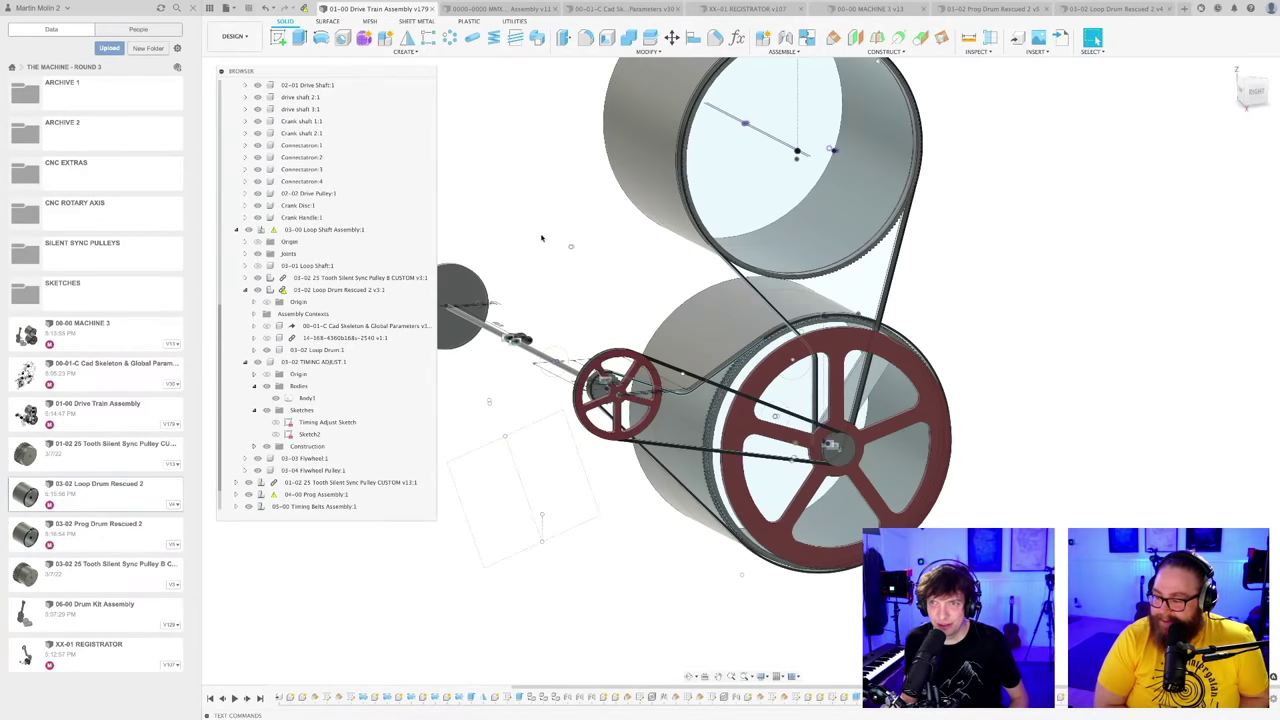
pyautogui.scroll(-3, 541, 237)
pyautogui.click(366, 288)
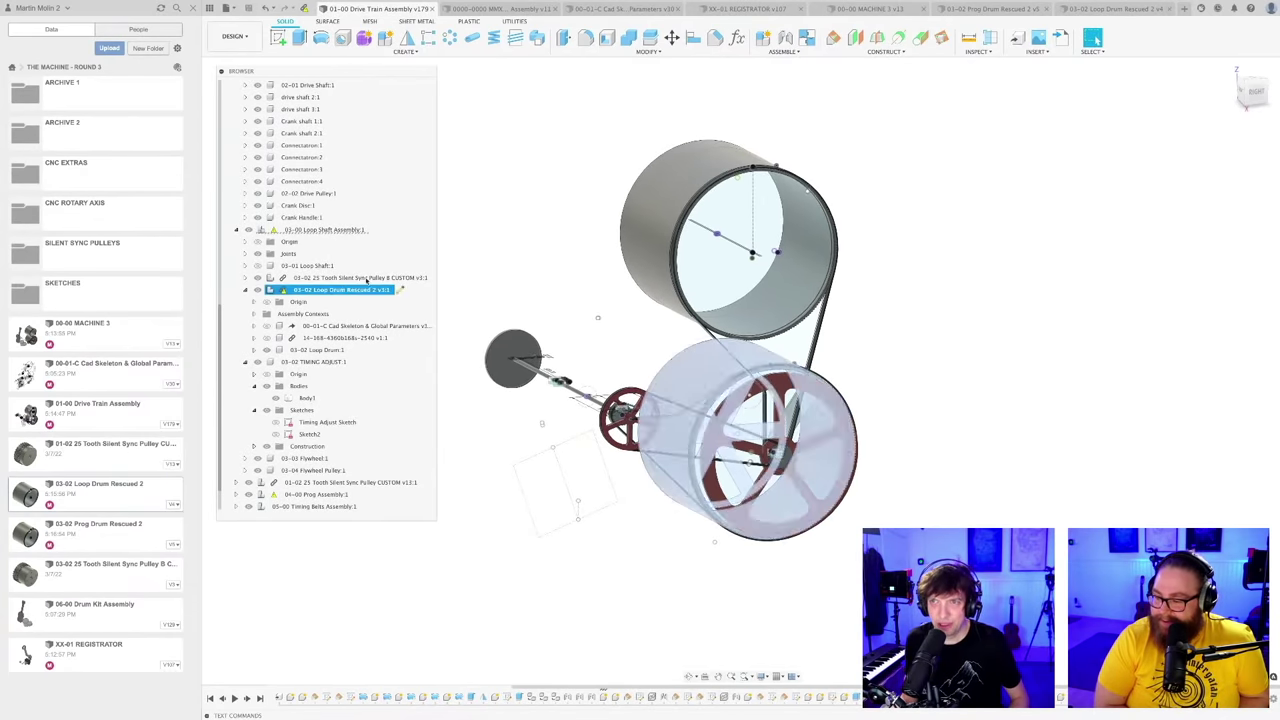
pyautogui.moveTo(543, 222)
pyautogui.keyDown('shift'); pyautogui.mouseDown(button='middle')
pyautogui.moveTo(571, 229)
pyautogui.moveTo(560, 234)
pyautogui.mouseUp(button='middle'); pyautogui.keyUp('shift')
pyautogui.click(558, 232)
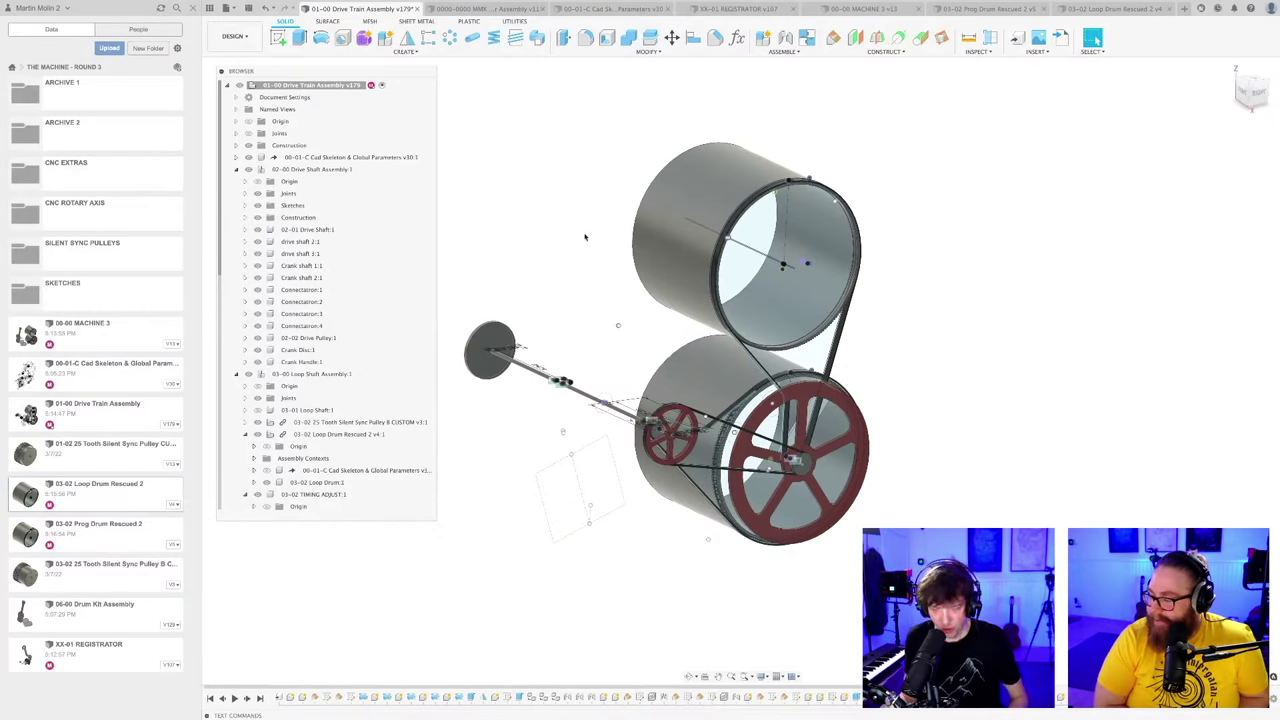
pyautogui.press('super+s')
pyautogui.press('Return')
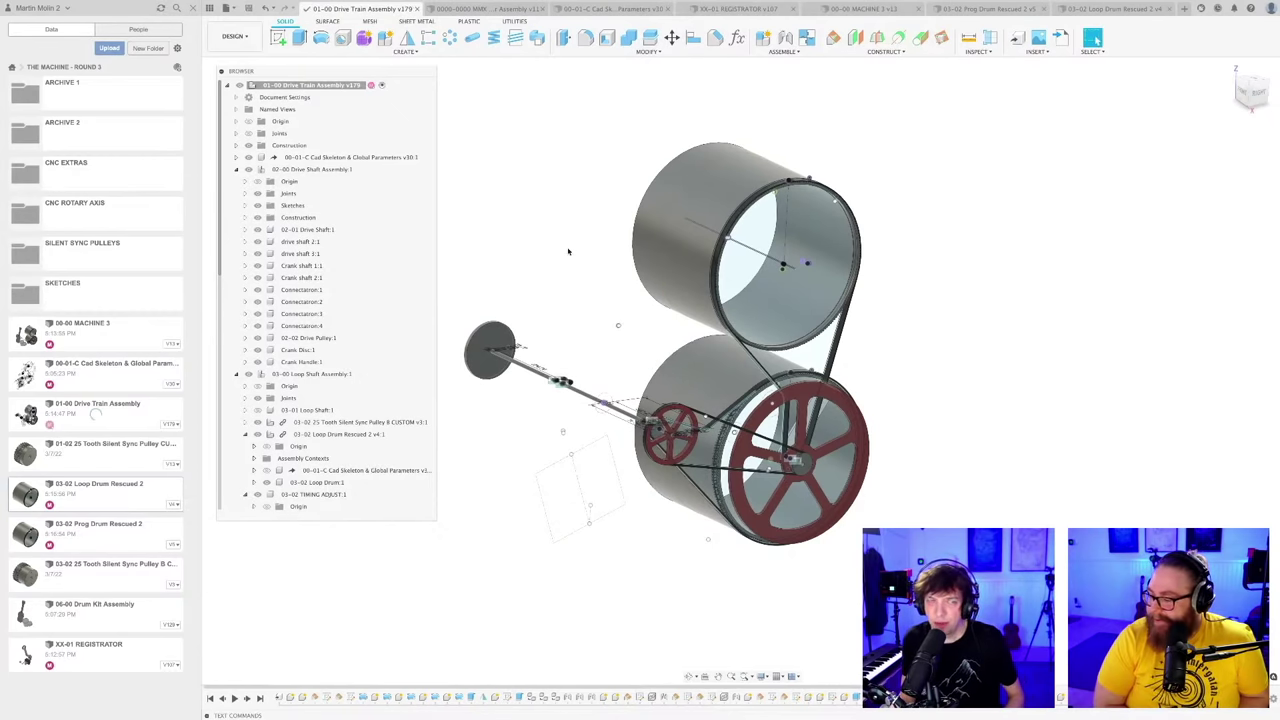
# Step: In 00-00 MACHINE 3, update the linked 01-00 Drive Train Assembly to v180 and save the machine as a new version
pyautogui.keyDown('shift'); pyautogui.moveTo(560, 249); pyautogui.dragTo(577, 282, button='middle'); pyautogui.keyUp('shift')
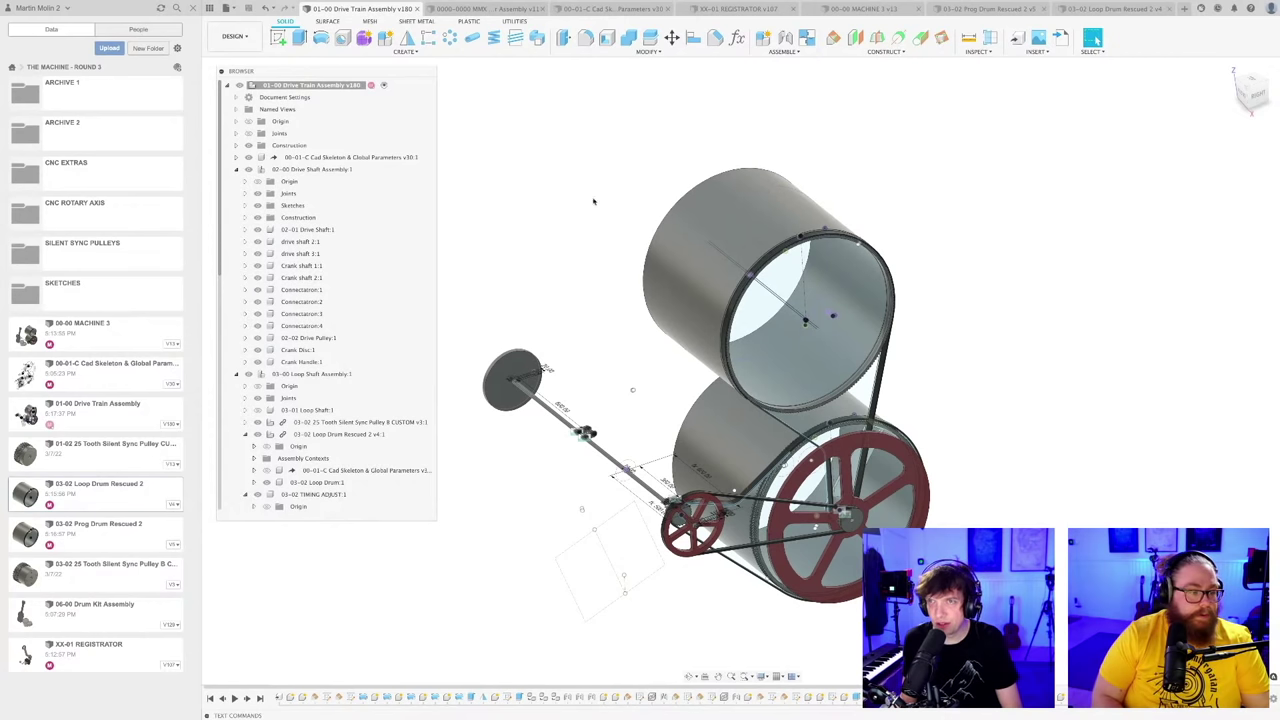
pyautogui.click(868, 10)
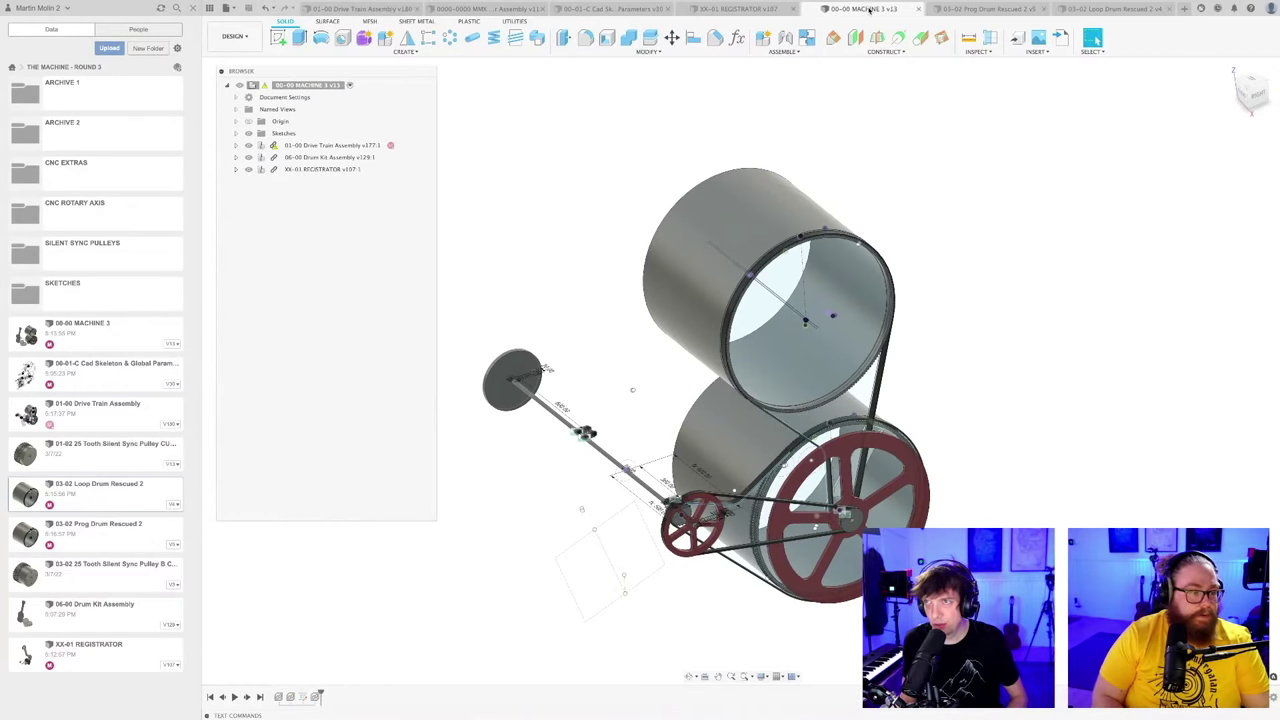
pyautogui.keyDown('shift'); pyautogui.moveTo(545, 261); pyautogui.dragTo(562, 266, button='middle'); pyautogui.keyUp('shift')
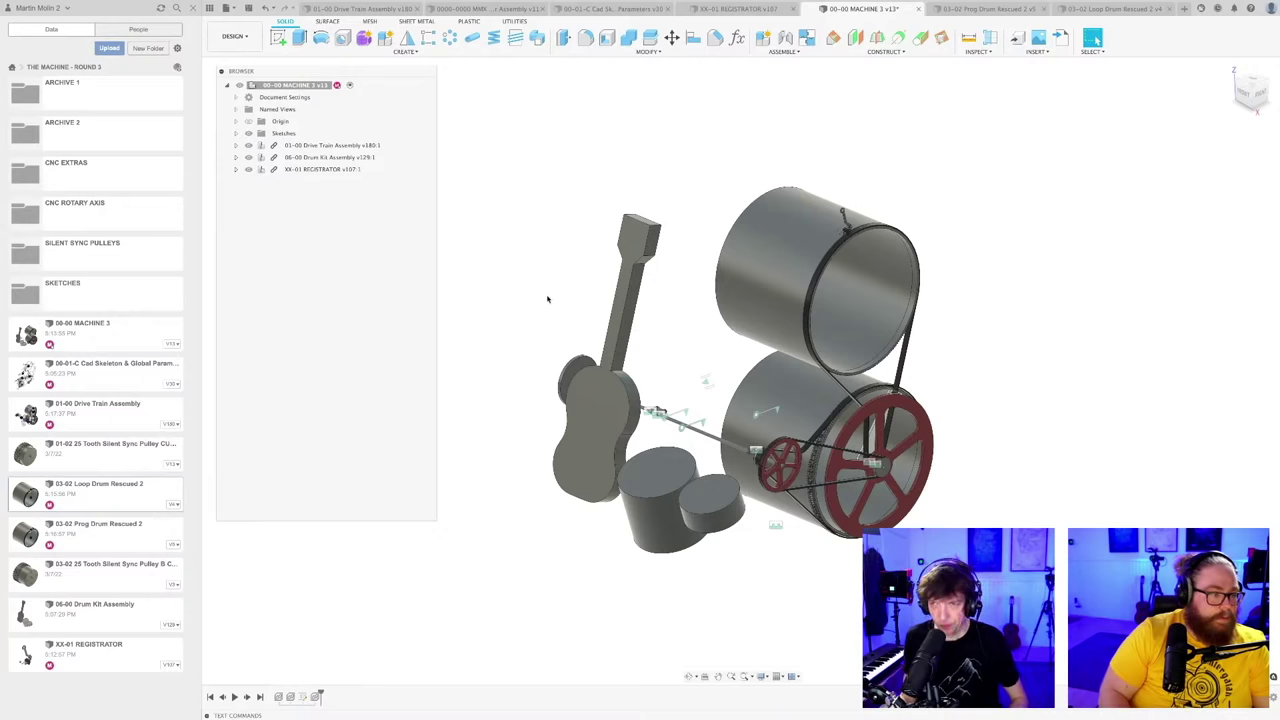
pyautogui.hotkey('ctrl', 's')
pyautogui.press('Return')
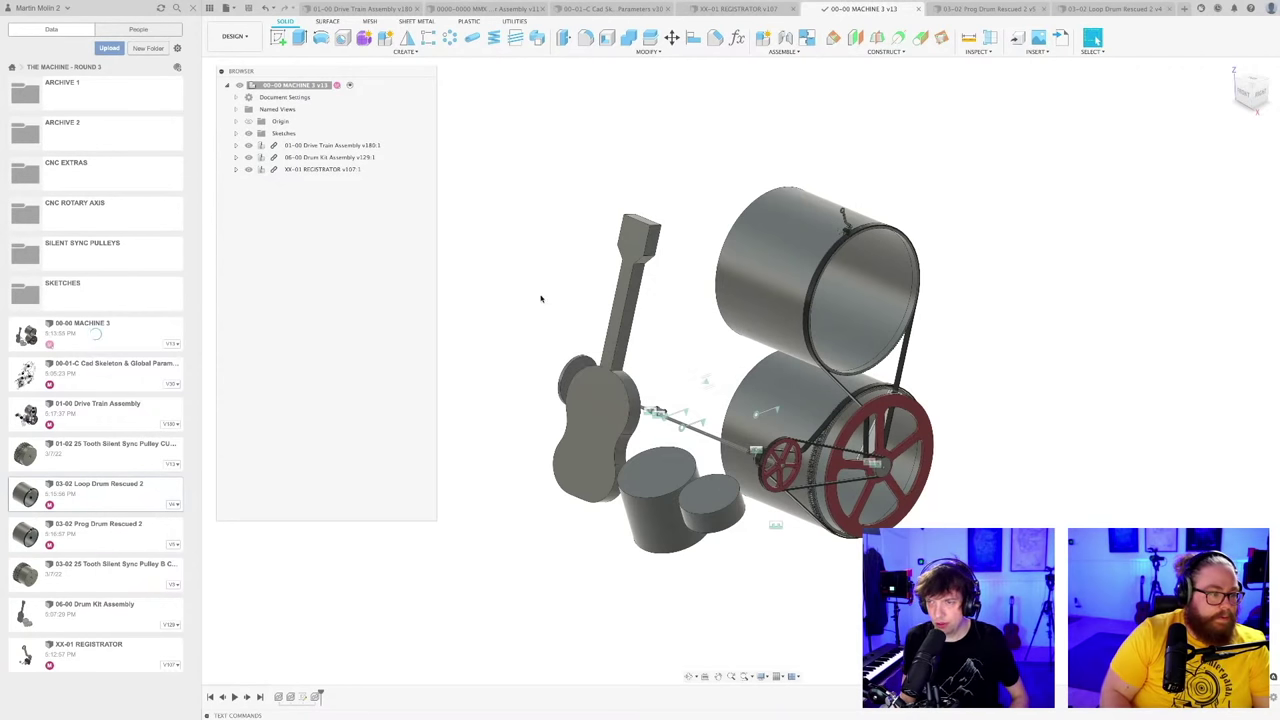
pyautogui.keyDown('shift'); pyautogui.moveTo(541, 298); pyautogui.dragTo(605, 272, button='middle'); pyautogui.keyUp('shift')
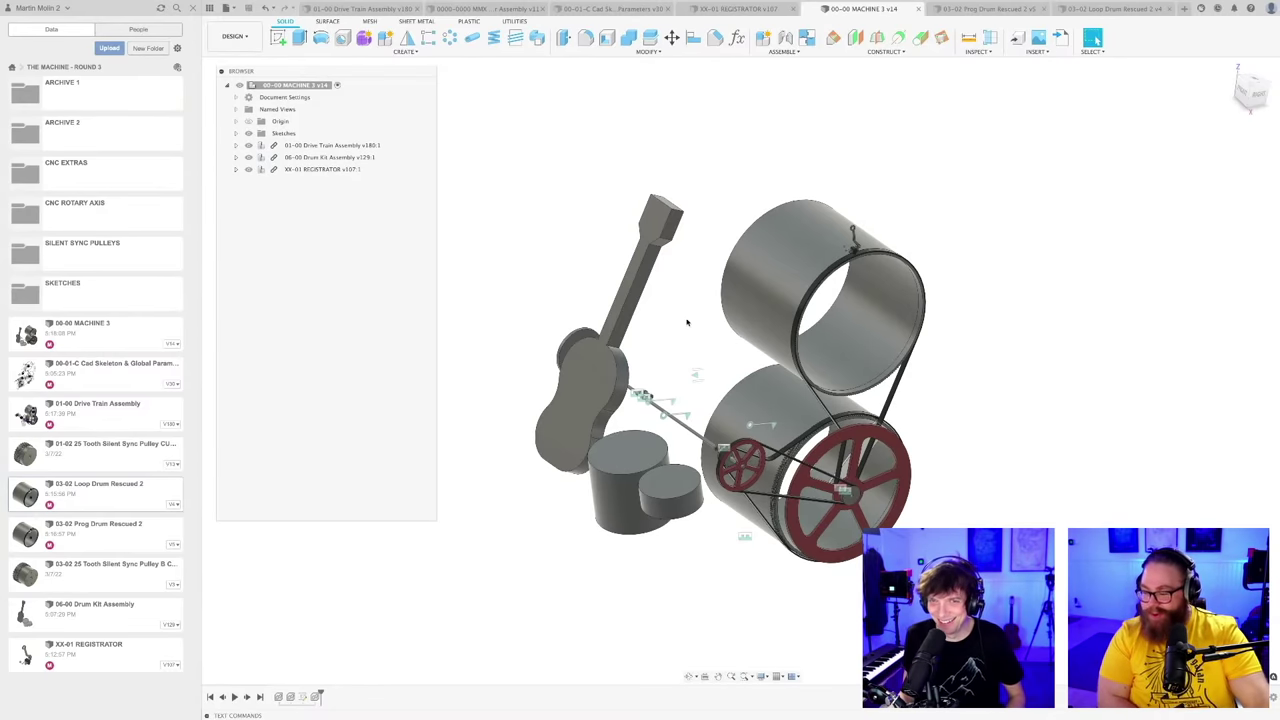
pyautogui.moveTo(686, 319)
pyautogui.keyDown('shift'); pyautogui.mouseDown(button='middle')
pyautogui.moveTo(694, 310)
pyautogui.moveTo(682, 319)
pyautogui.mouseUp(button='middle'); pyautogui.keyUp('shift')
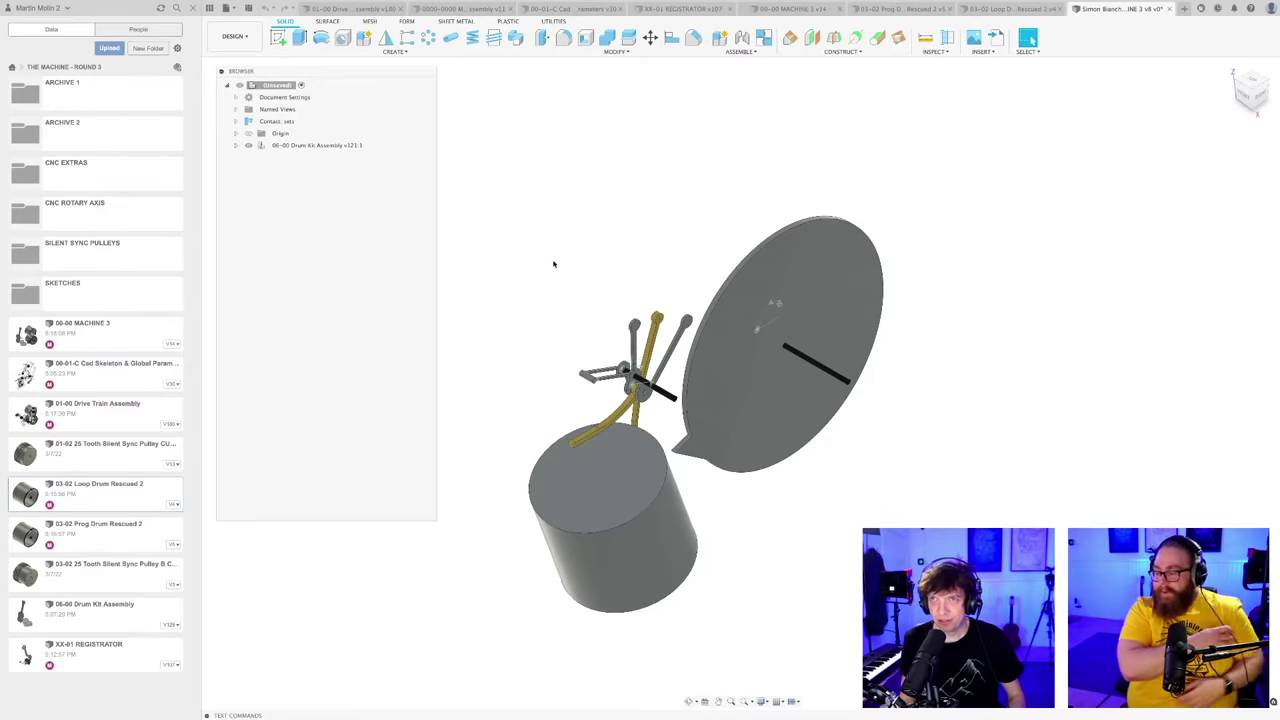
# Step: Examine the submitted drum kit design with its wheel, levers and drum, and list the components of the 06-00 Drum Kit Assembly
pyautogui.keyDown('shift'); pyautogui.moveTo(551, 263); pyautogui.dragTo(710, 272, button='middle'); pyautogui.keyUp('shift')
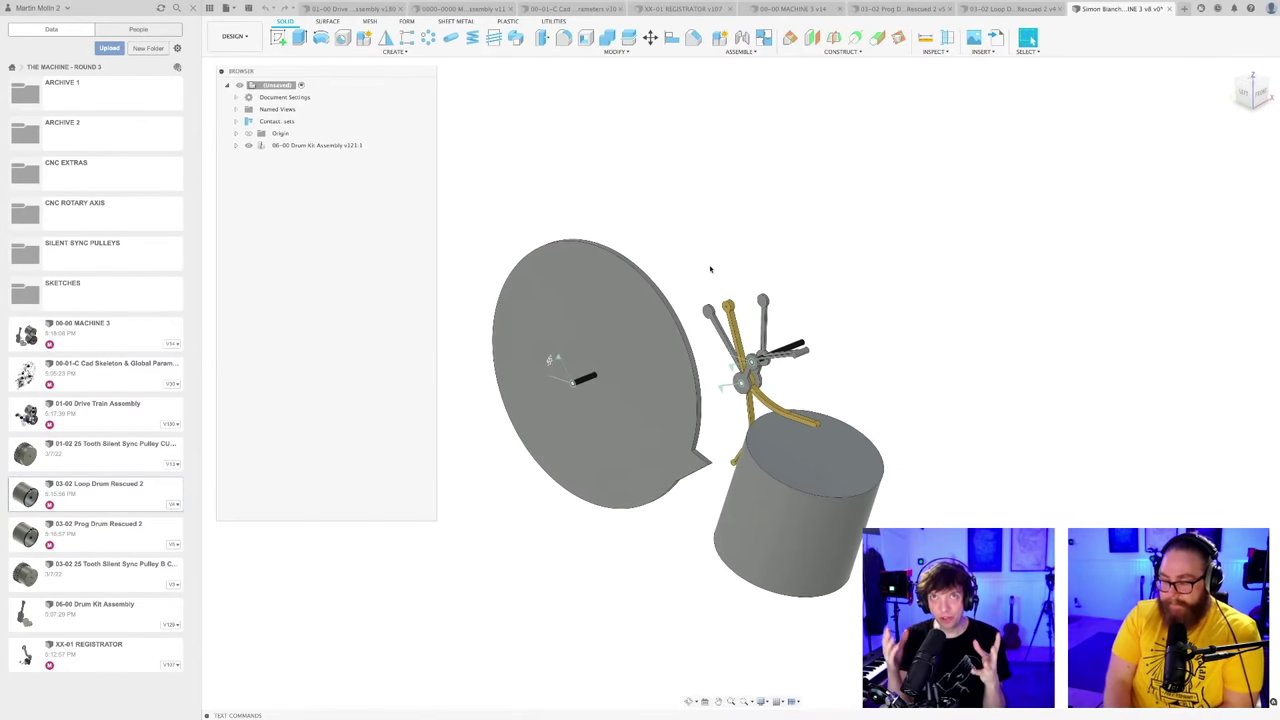
pyautogui.hotkey('ctrl', 's')
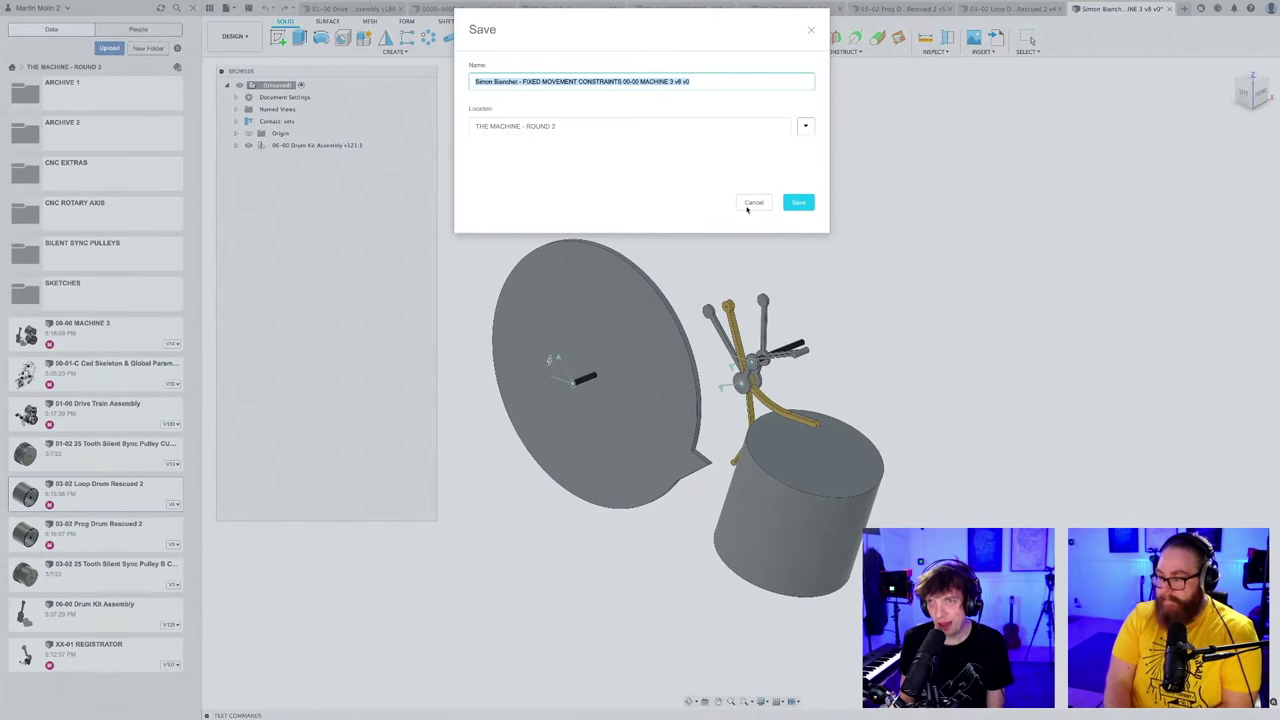
pyautogui.click(751, 201)
pyautogui.moveTo(683, 278)
pyautogui.keyDown('shift'); pyautogui.mouseDown(button='middle')
pyautogui.moveTo(663, 240)
pyautogui.moveTo(706, 260)
pyautogui.moveTo(686, 280)
pyautogui.mouseUp(button='middle'); pyautogui.keyUp('shift')
pyautogui.scroll(3, 663, 240)
pyautogui.scroll(-1, 661, 256)
pyautogui.scroll(-2, 661, 256)
pyautogui.scroll(-2, 707, 324)
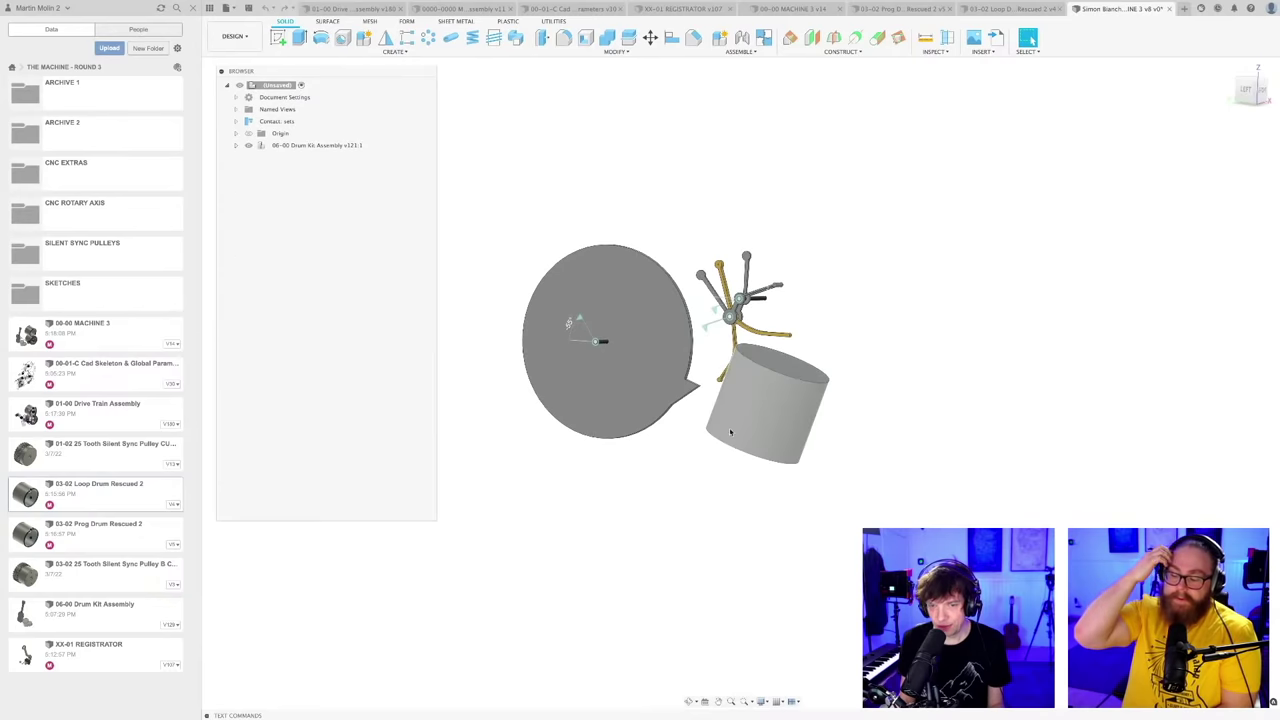
pyautogui.moveTo(723, 443)
pyautogui.keyDown('shift'); pyautogui.mouseDown(button='middle')
pyautogui.moveTo(717, 477)
pyautogui.moveTo(691, 437)
pyautogui.moveTo(717, 463)
pyautogui.moveTo(716, 448)
pyautogui.mouseUp(button='middle'); pyautogui.keyUp('shift')
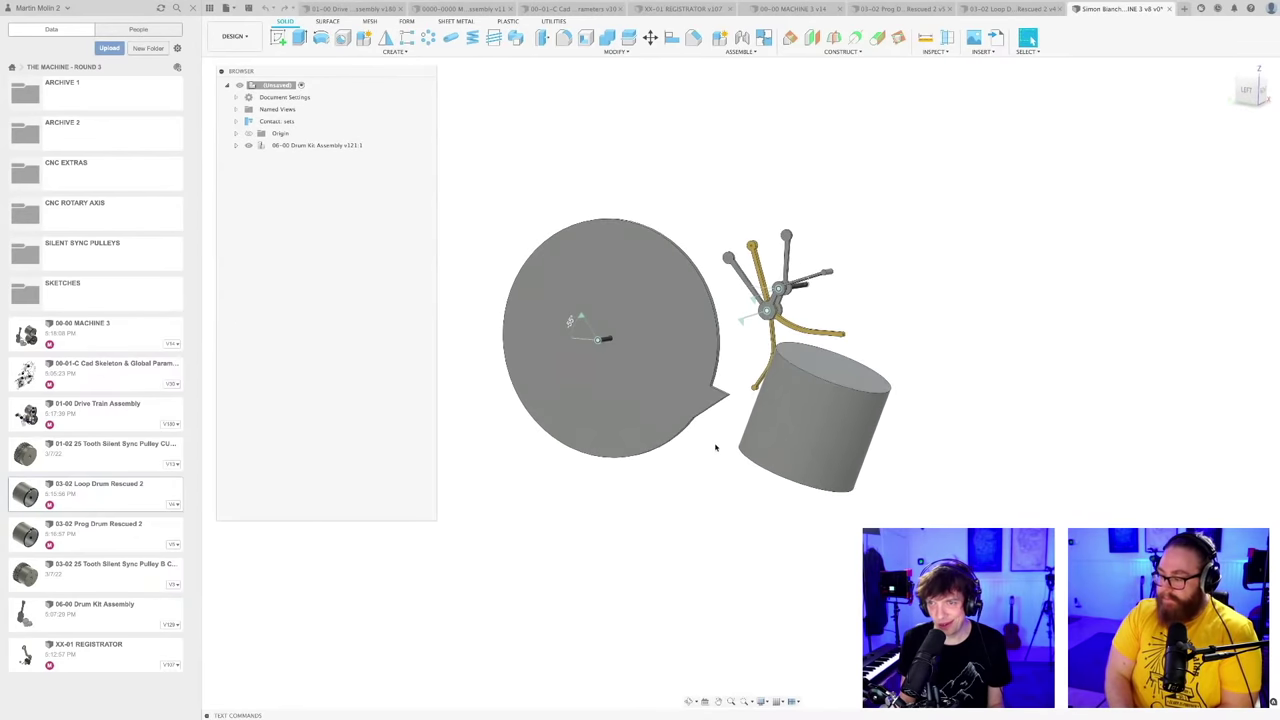
pyautogui.click(236, 145)
pyautogui.click(293, 146)
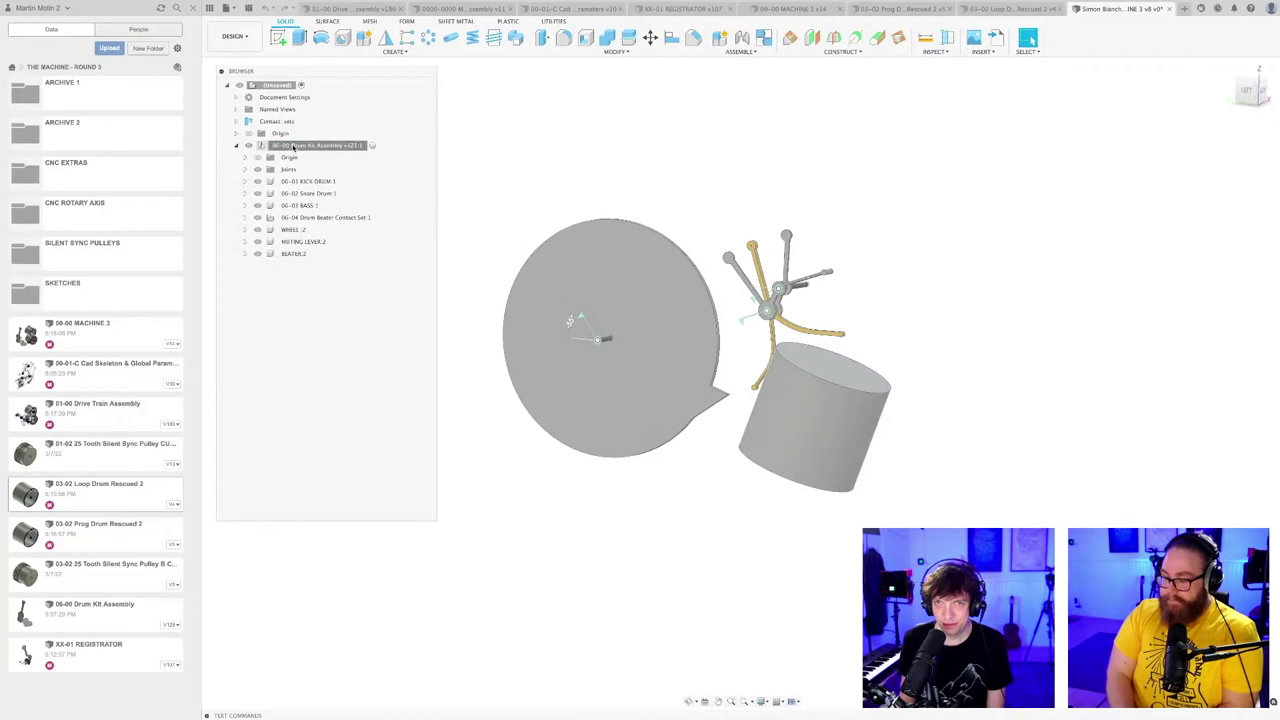
pyautogui.click(705, 260)
pyautogui.hotkey('ctrl', 's')
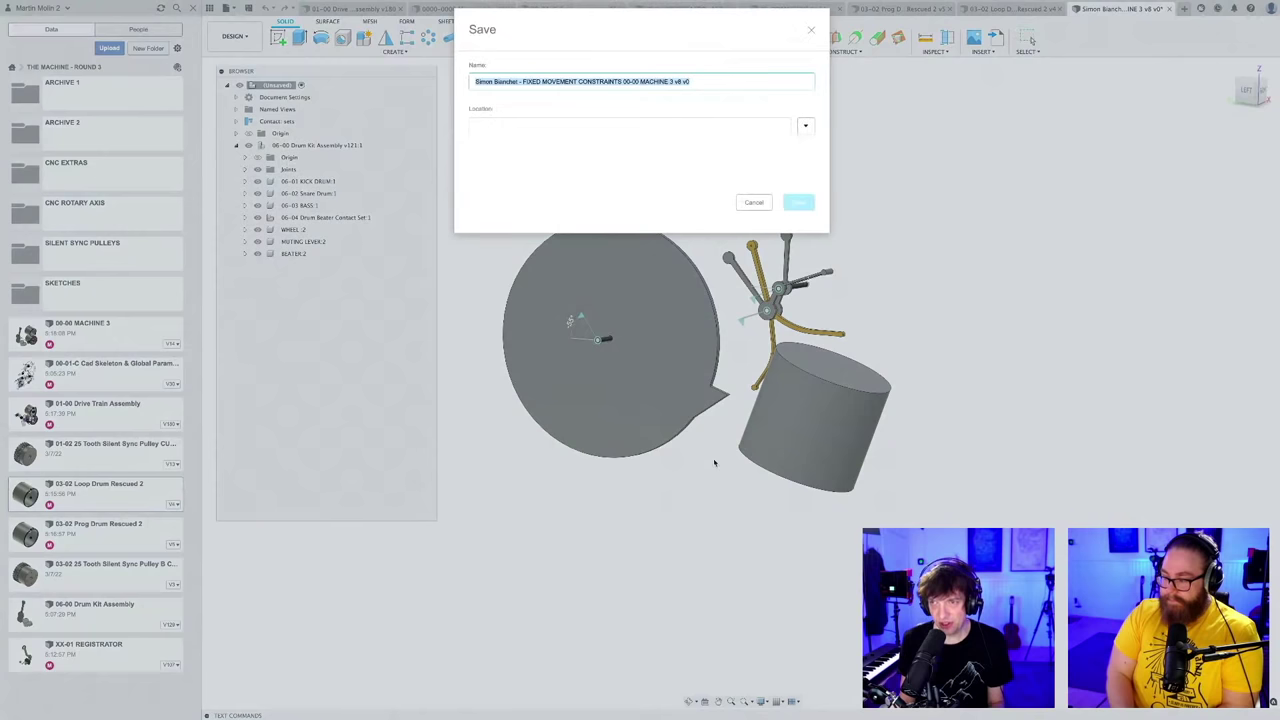
pyautogui.click(757, 203)
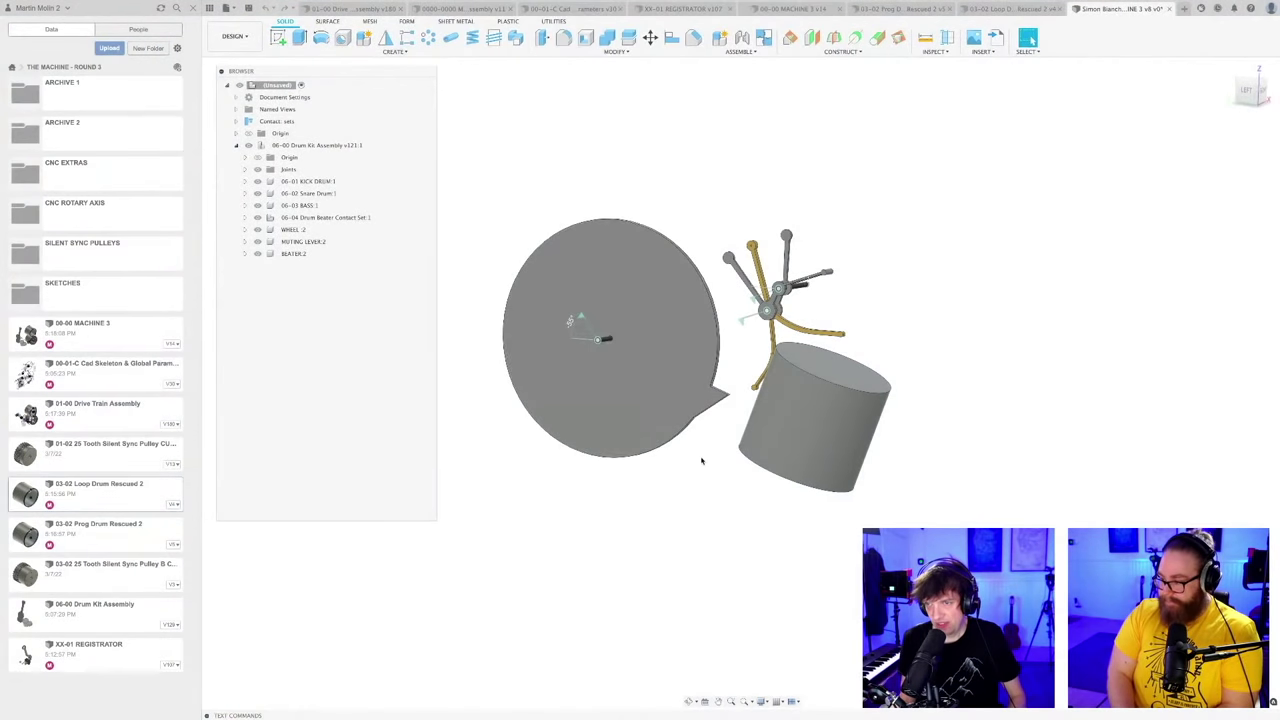
pyautogui.keyDown('shift'); pyautogui.moveTo(700, 457); pyautogui.dragTo(747, 483, button='middle'); pyautogui.keyUp('shift')
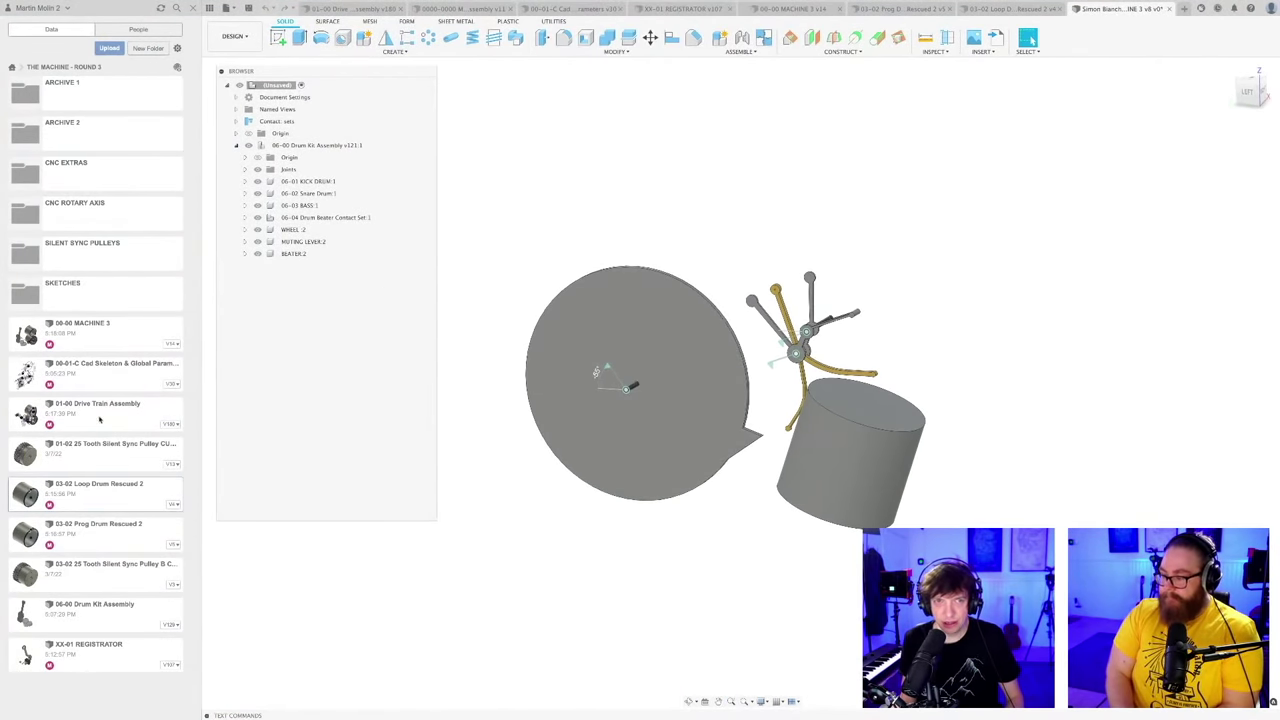
# Step: Create a project folder named CAD SUBMISSIONS and save the submitted drum kit design in it under the proposed name
pyautogui.click(150, 50)
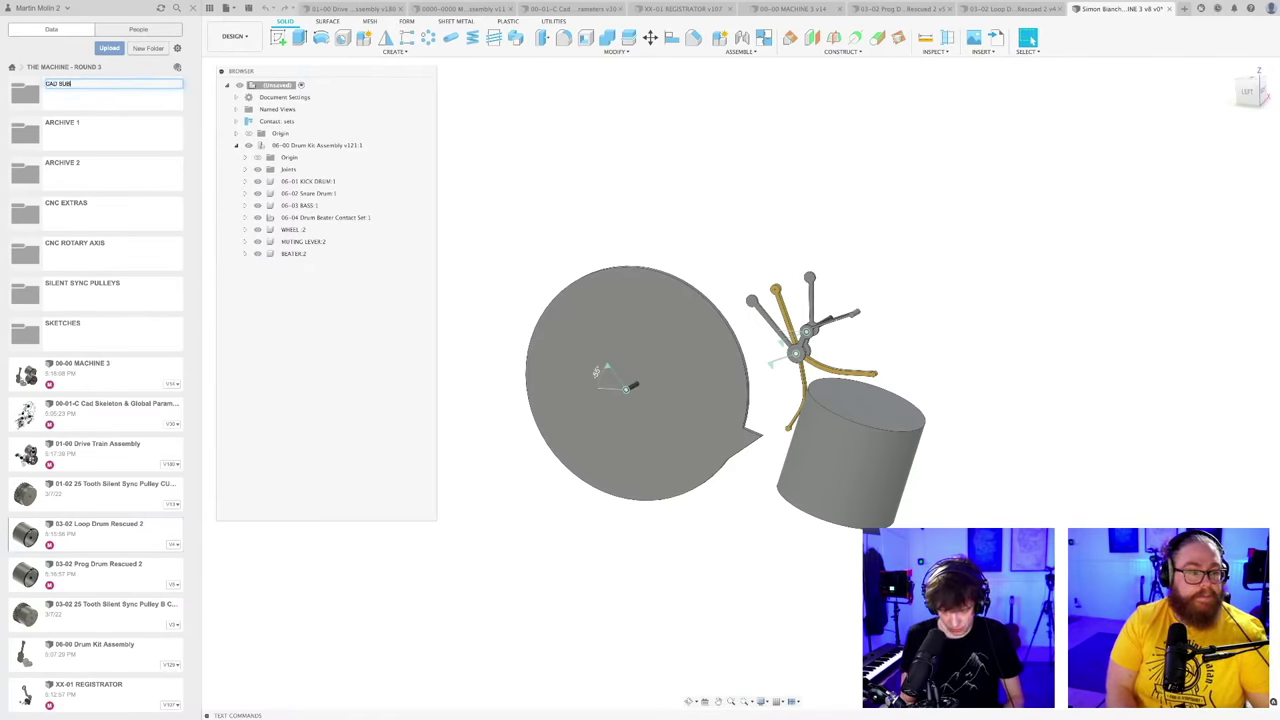
pyautogui.press('Return')
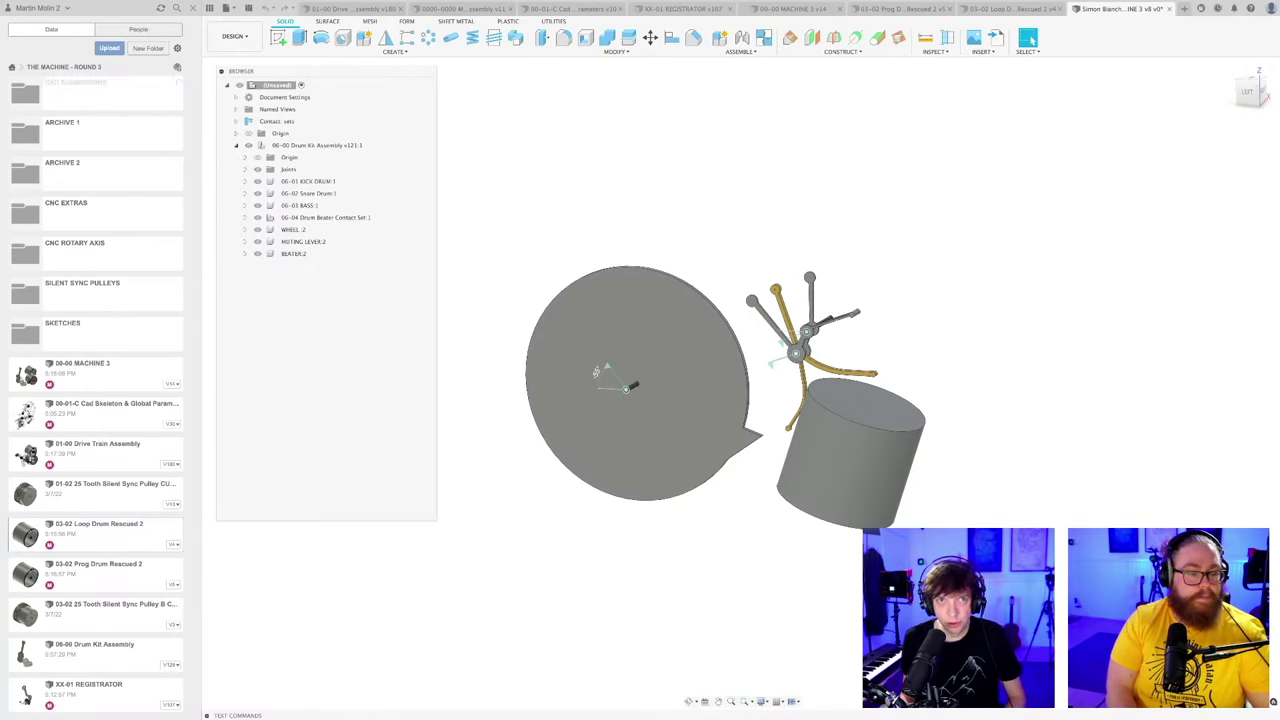
pyautogui.hotkey('ctrl', 's')
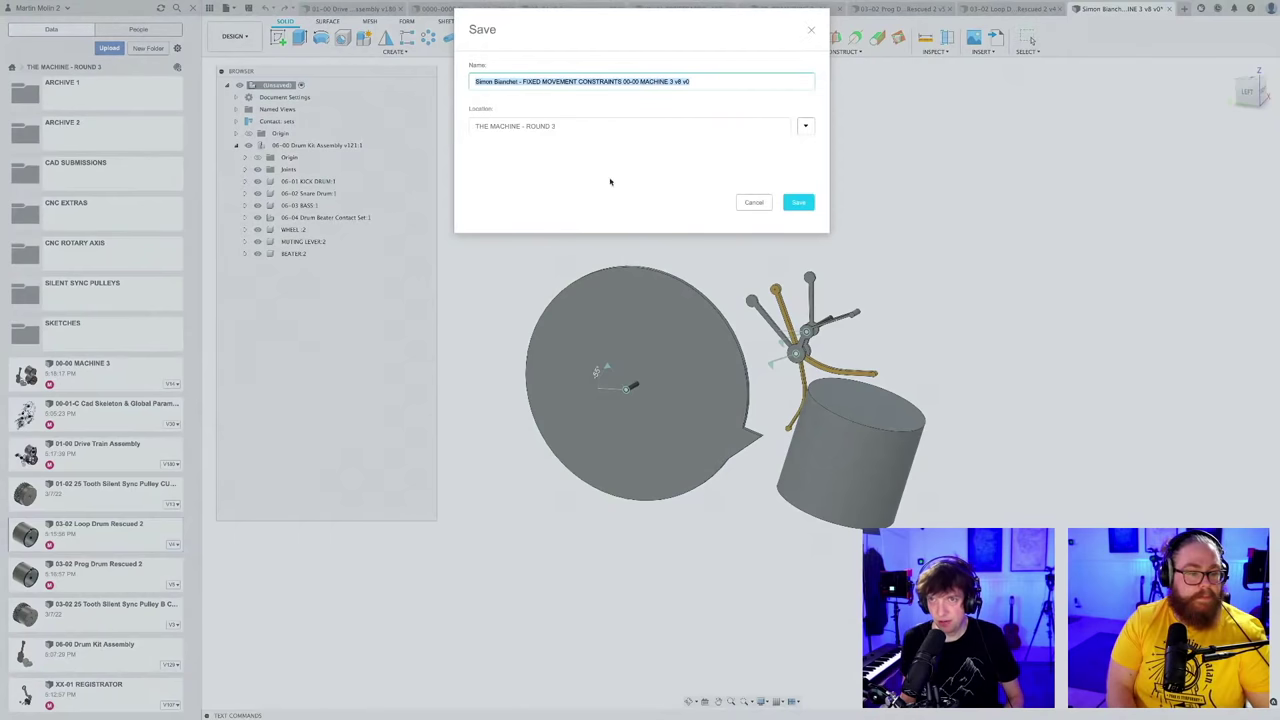
pyautogui.click(805, 127)
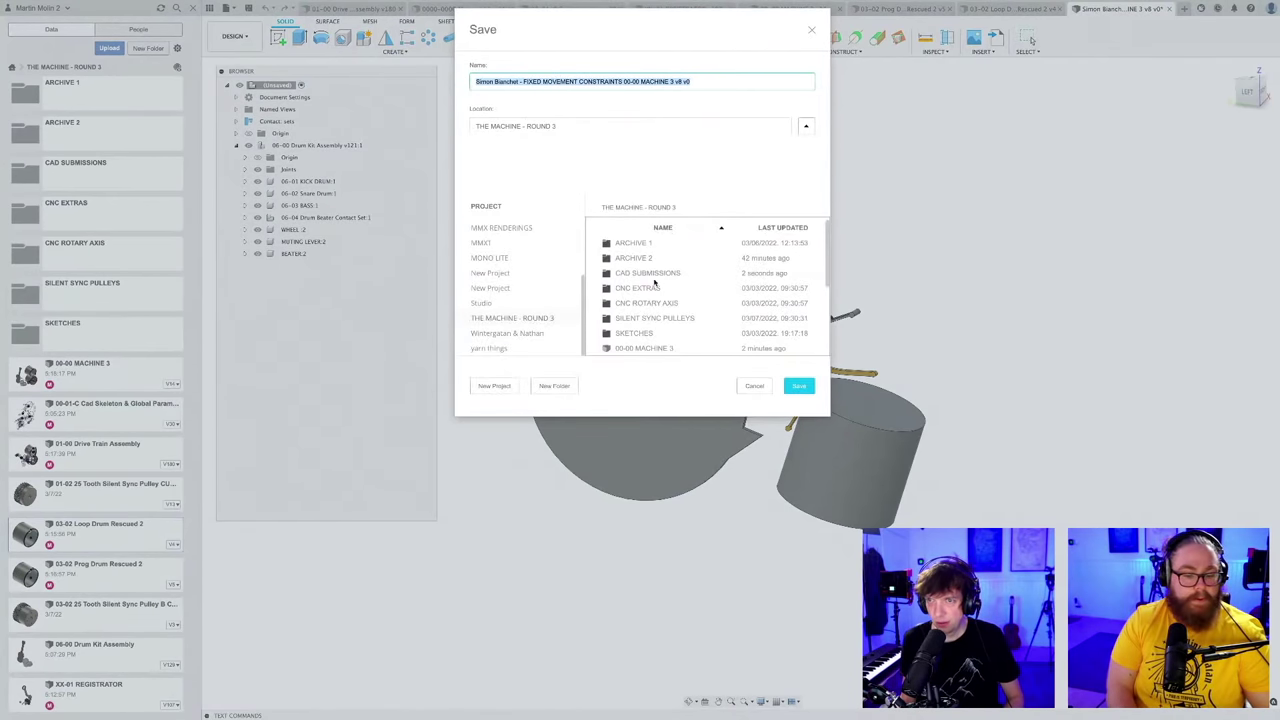
pyautogui.click(663, 277)
pyautogui.click(799, 387)
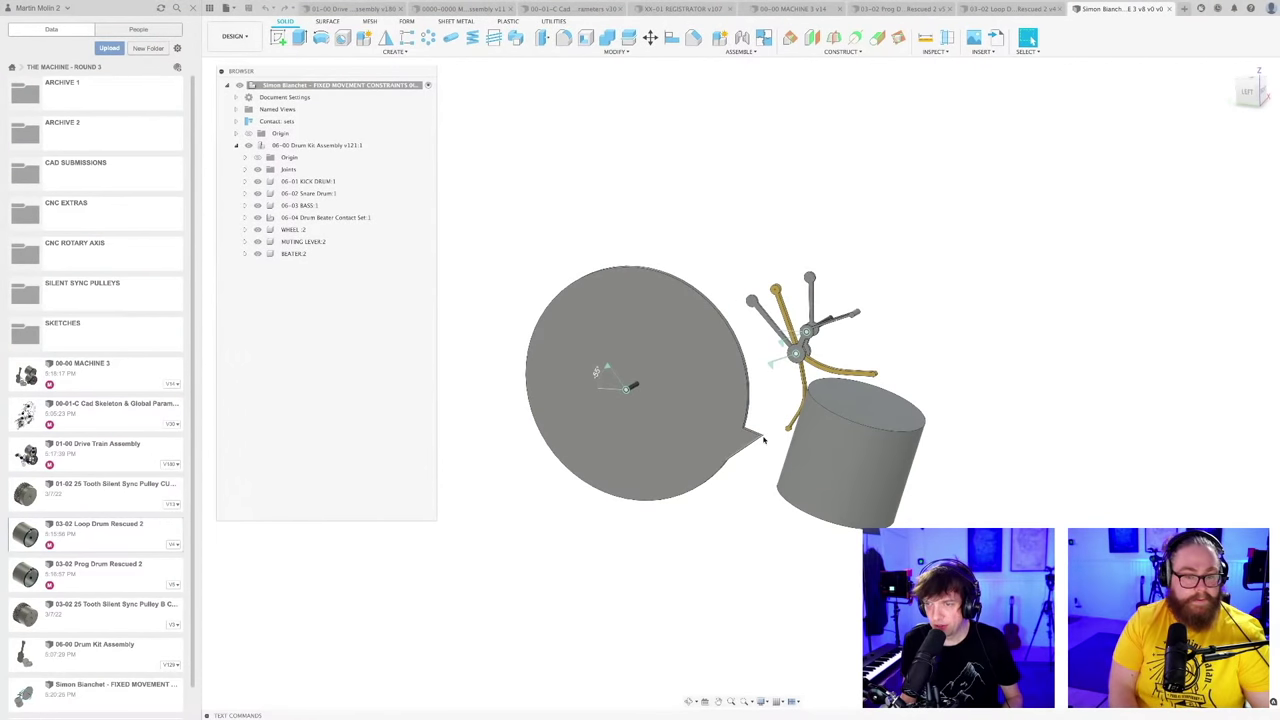
# Step: Rotate the wheel until its pointed tooth is near the top, facing the levers, and save the design as a new version
pyautogui.scroll(3, 761, 437)
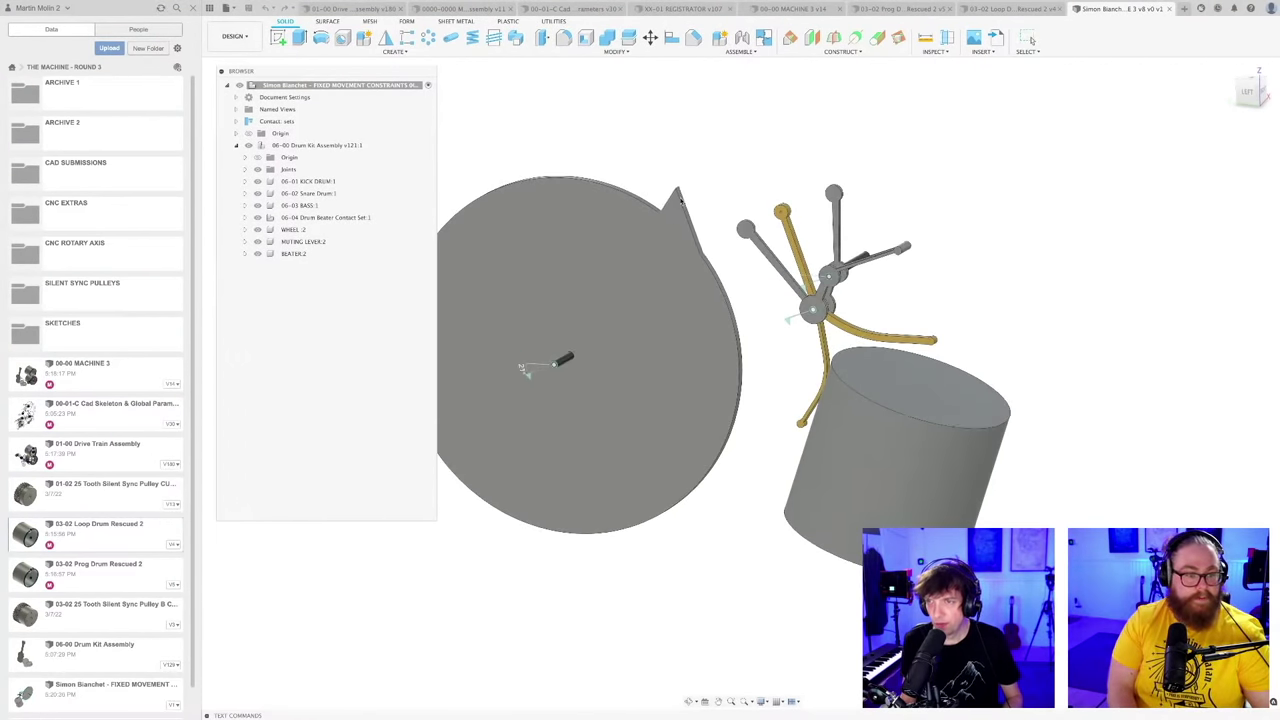
pyautogui.scroll(-3, 751, 382)
pyautogui.keyDown('shift'); pyautogui.moveTo(741, 437); pyautogui.dragTo(697, 477, button='middle'); pyautogui.keyUp('shift')
pyautogui.press('super+s')
pyautogui.click(648, 369)
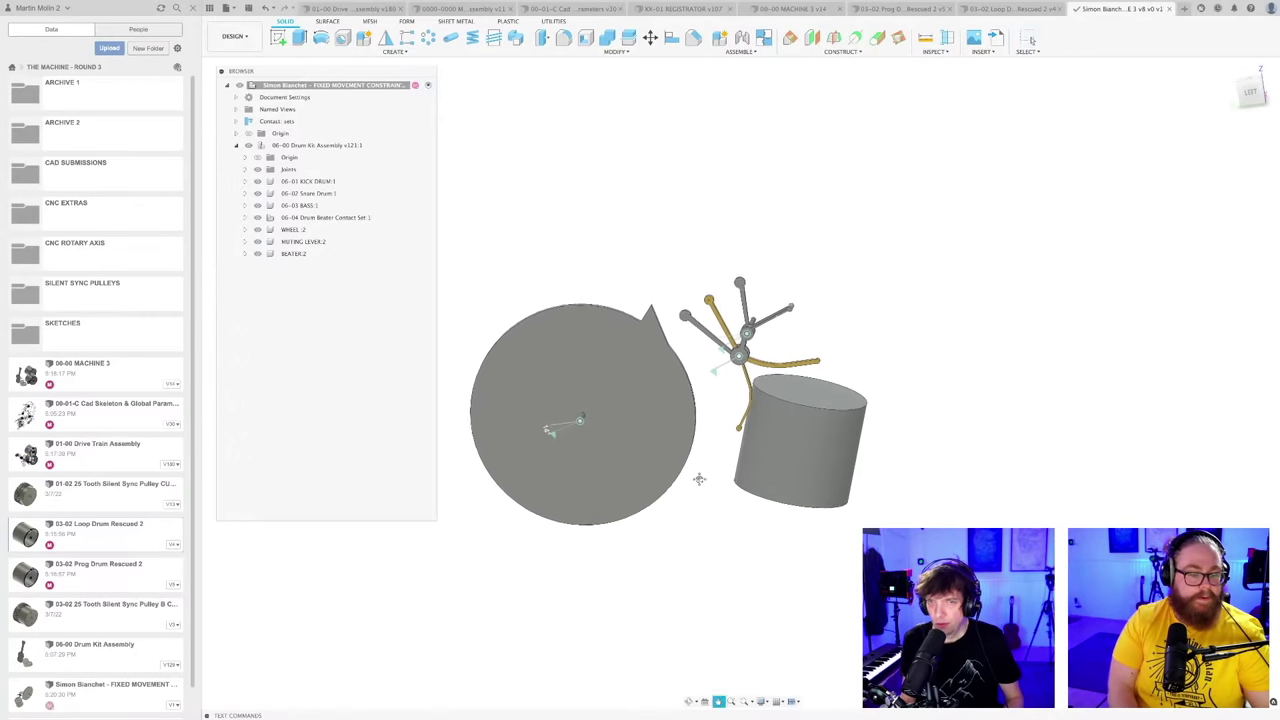
# Step: Viewing from the left side, turn the wheel's tooth past the levers to the bottom and test the movement of the thin lever arm
pyautogui.click(1251, 93)
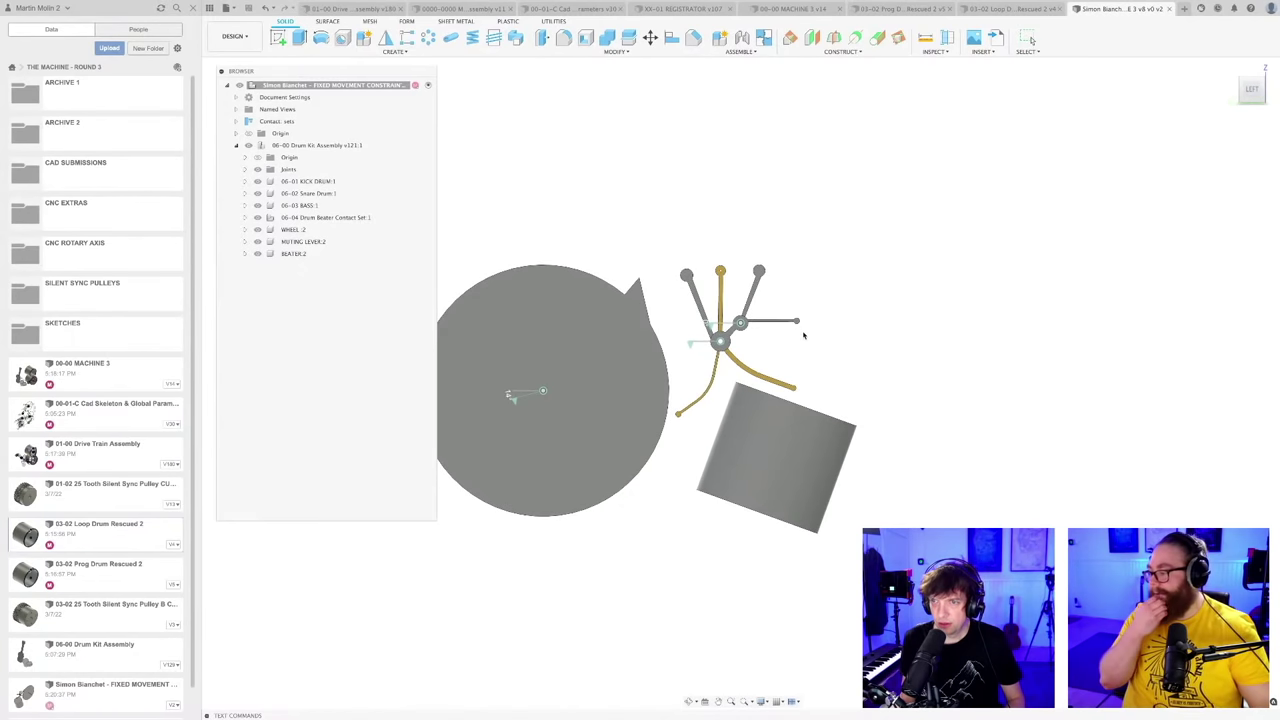
pyautogui.moveTo(636, 283); pyautogui.dragTo(690, 441)
pyautogui.keyDown('shift'); pyautogui.moveTo(695, 426); pyautogui.dragTo(791, 470, button='middle'); pyautogui.keyUp('shift')
pyautogui.scroll(3, 735, 443)
pyautogui.moveTo(787, 469); pyautogui.dragTo(732, 483)
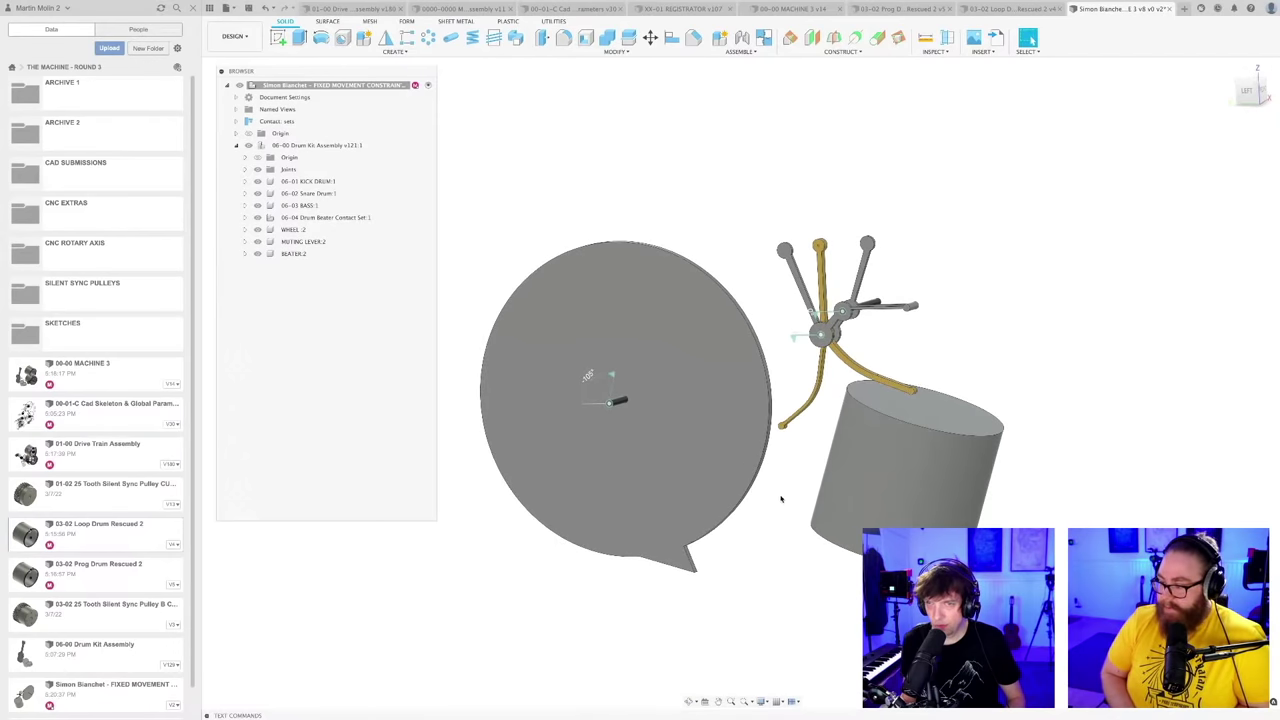
pyautogui.moveTo(780, 500)
pyautogui.keyDown('shift'); pyautogui.mouseDown(button='middle')
pyautogui.moveTo(760, 491)
pyautogui.moveTo(774, 480)
pyautogui.mouseUp(button='middle'); pyautogui.keyUp('shift')
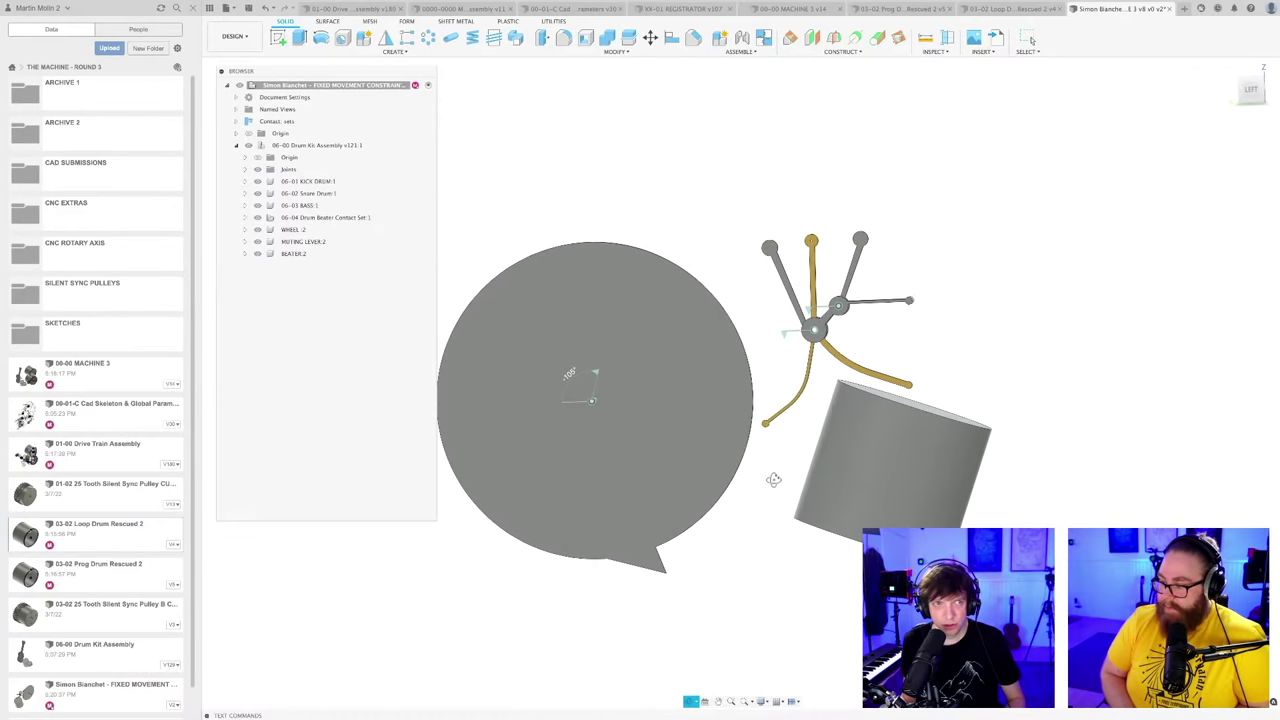
pyautogui.moveTo(910, 304); pyautogui.dragTo(909, 337)
pyautogui.moveTo(563, 222); pyautogui.dragTo(557, 222, button='middle')
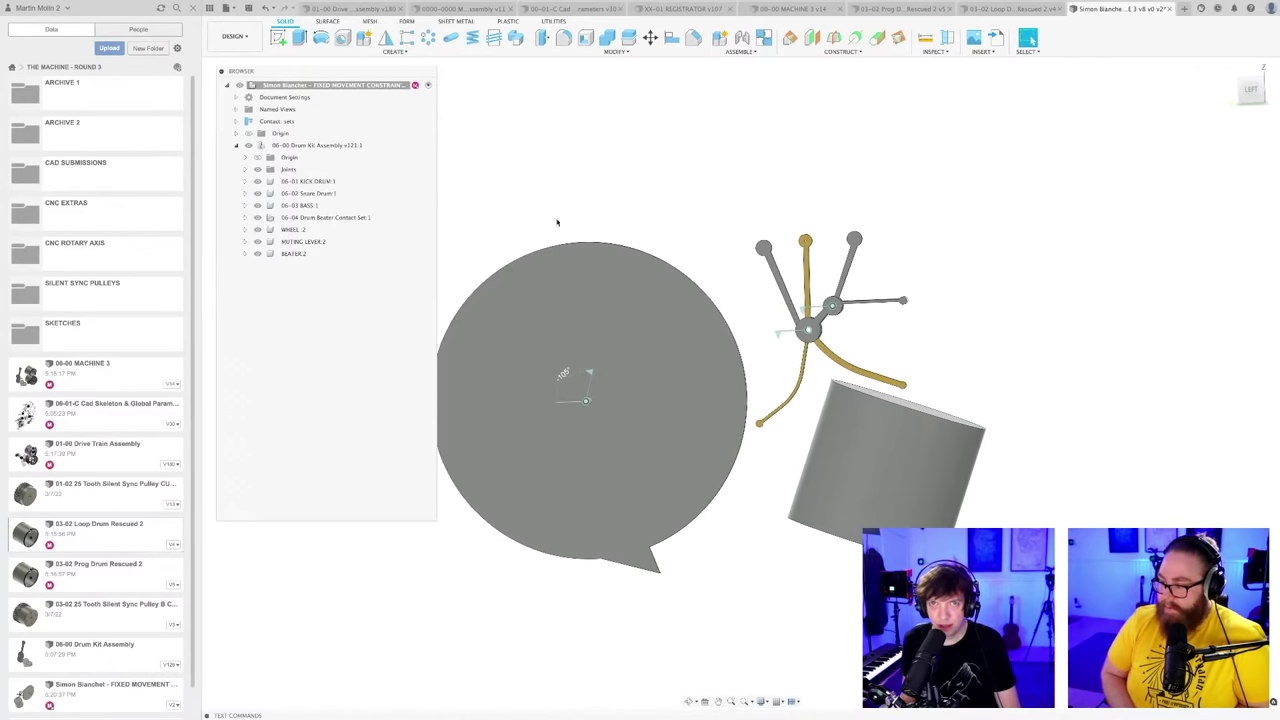
# Step: Review the rotation limits of joint Rev4 in the Drum Kit Assembly and dismiss them
pyautogui.click(244, 170)
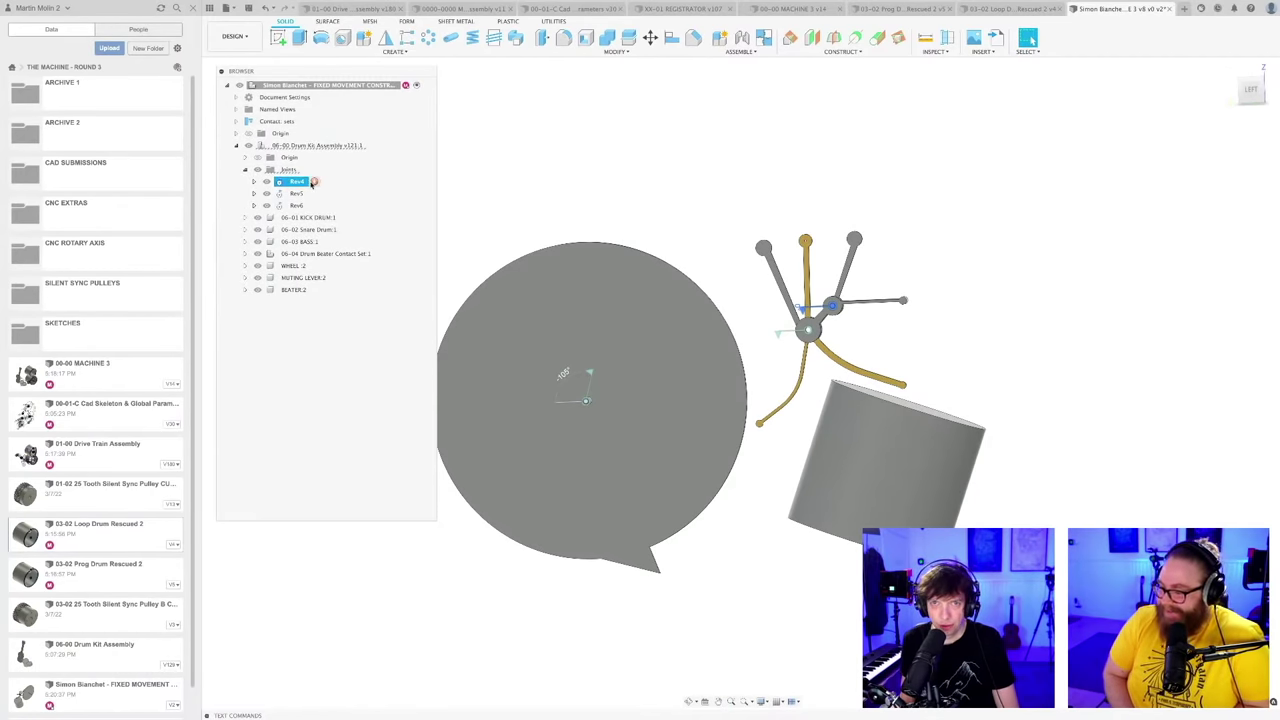
pyautogui.click(313, 182)
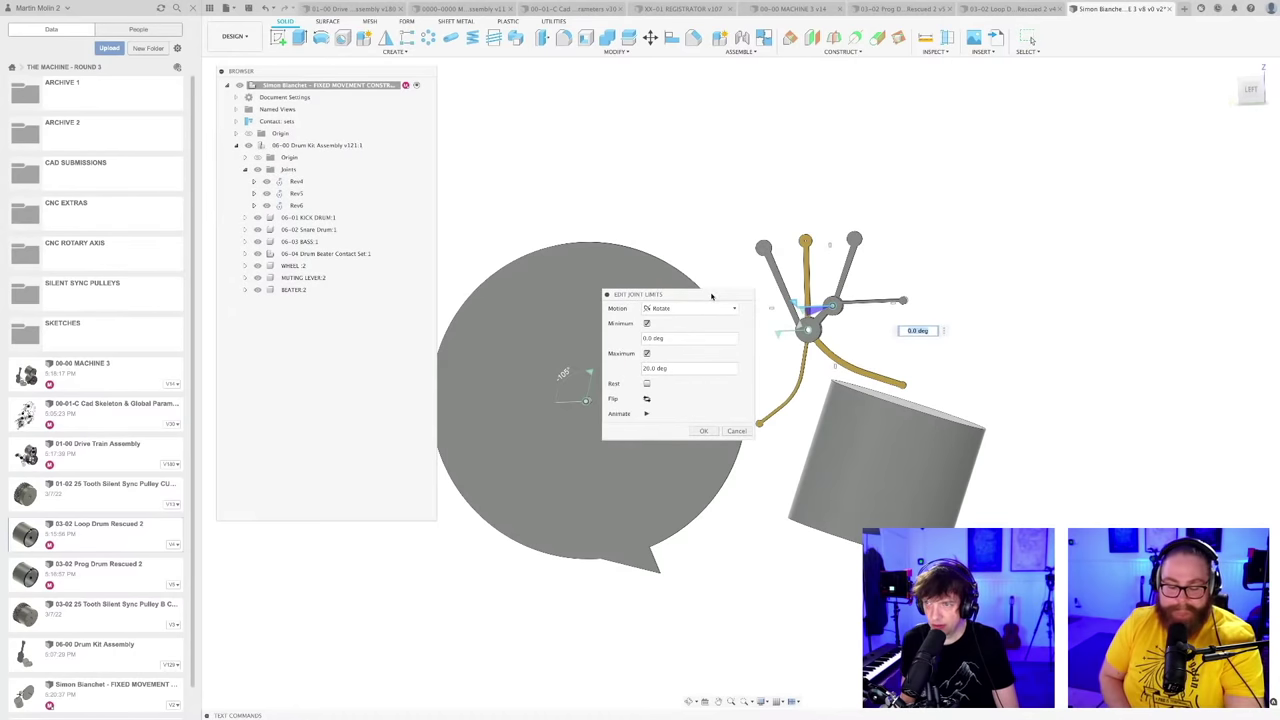
pyautogui.moveTo(712, 296); pyautogui.dragTo(668, 114)
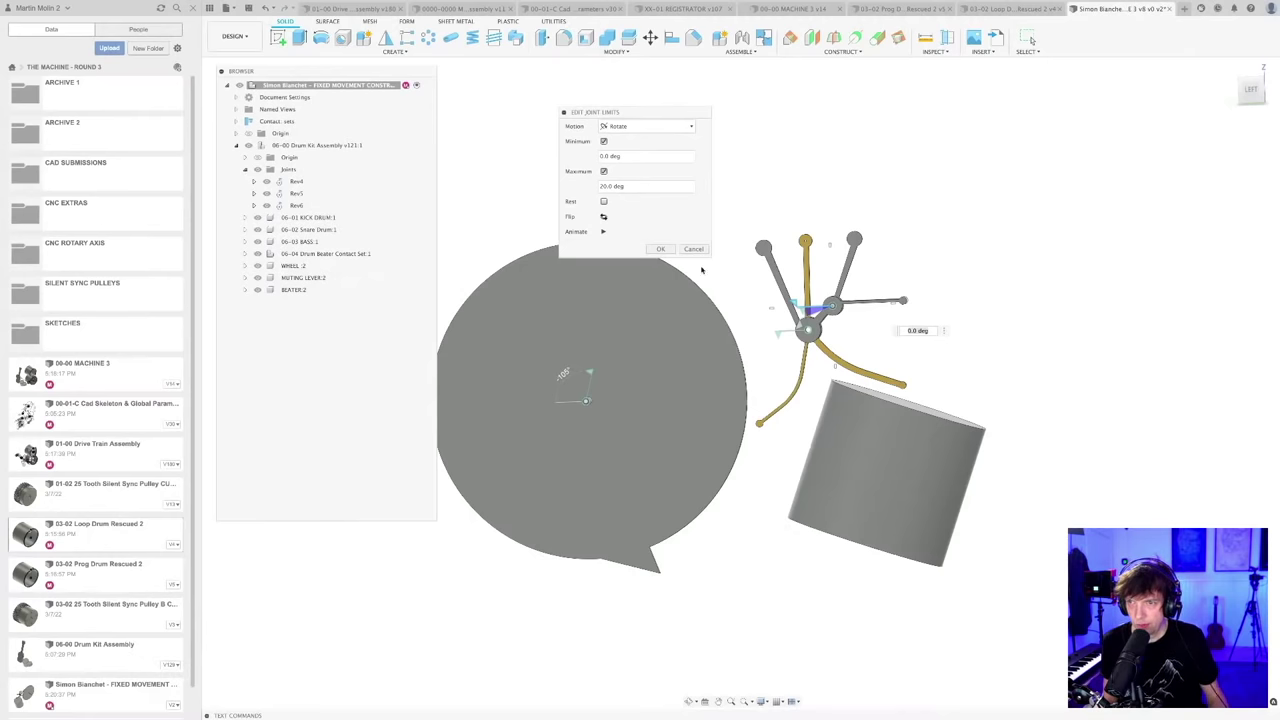
pyautogui.click(694, 250)
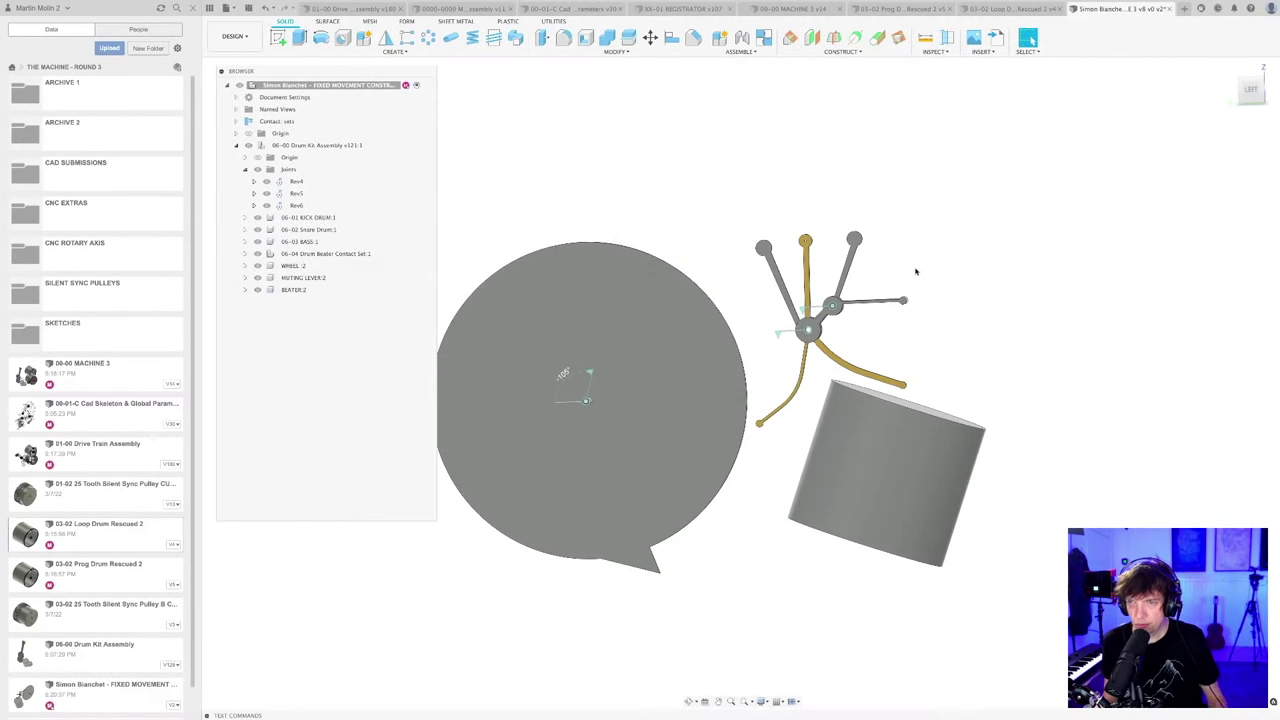
# Step: Turn the wheel from the bottom back over the top until its tooth sits just before the beater levers
pyautogui.moveTo(910, 300); pyautogui.dragTo(881, 342, button='middle')
pyautogui.scroll(3, 843, 340)
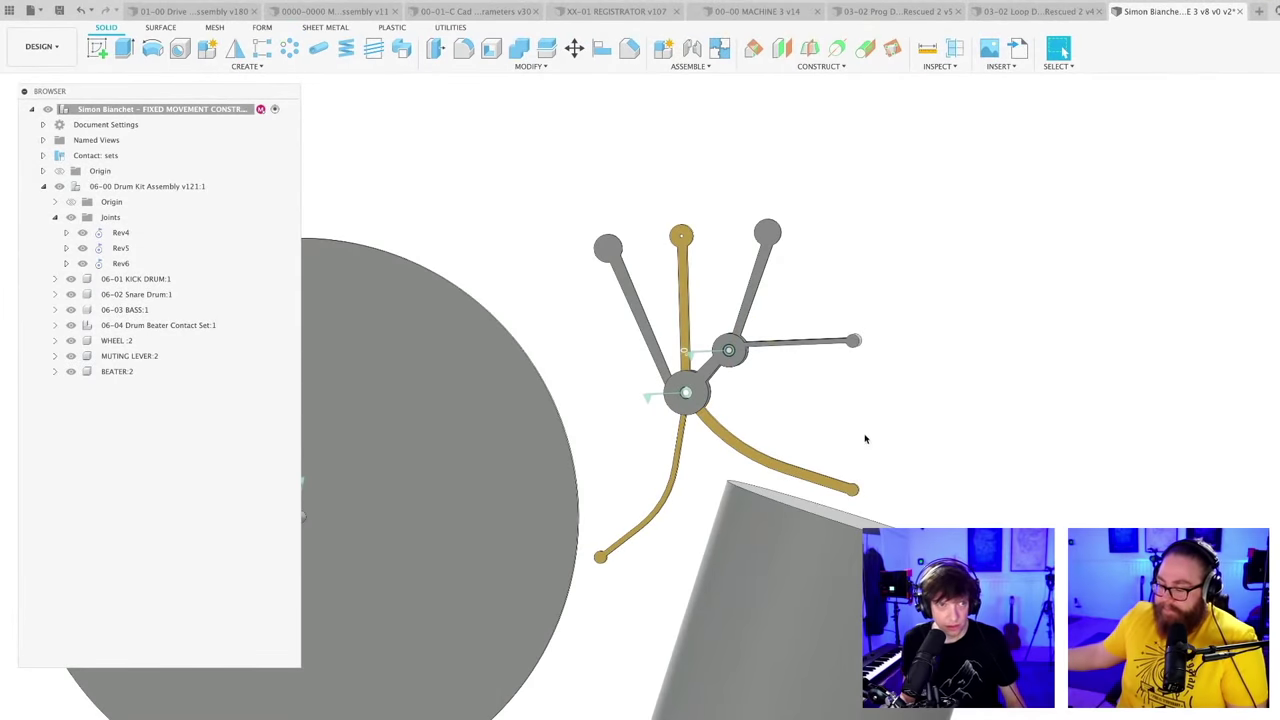
pyautogui.moveTo(866, 438)
pyautogui.keyDown('shift'); pyautogui.mouseDown(button='middle')
pyautogui.moveTo(843, 420)
pyautogui.moveTo(834, 429)
pyautogui.moveTo(854, 423)
pyautogui.moveTo(817, 423)
pyautogui.moveTo(849, 343)
pyautogui.moveTo(885, 361)
pyautogui.mouseUp(button='middle'); pyautogui.keyUp('shift')
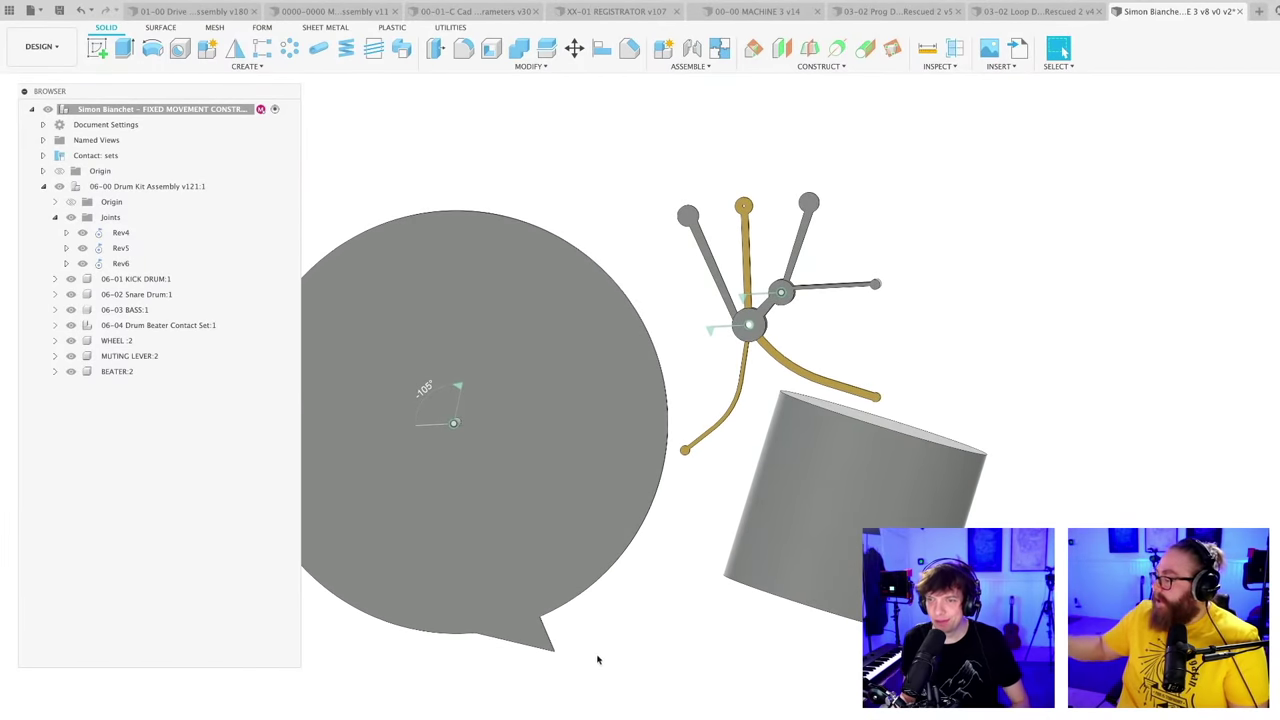
pyautogui.moveTo(551, 647); pyautogui.dragTo(408, 375)
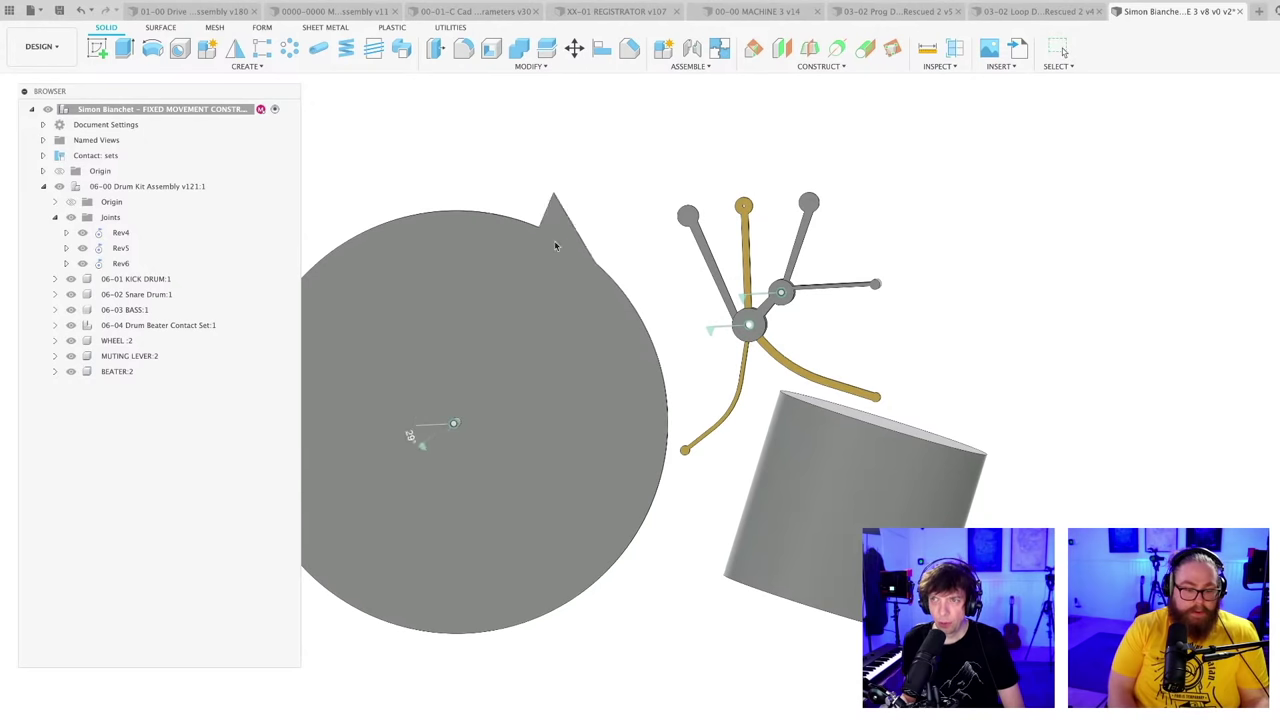
pyautogui.moveTo(554, 244); pyautogui.dragTo(591, 315)
pyautogui.scroll(2, 815, 313)
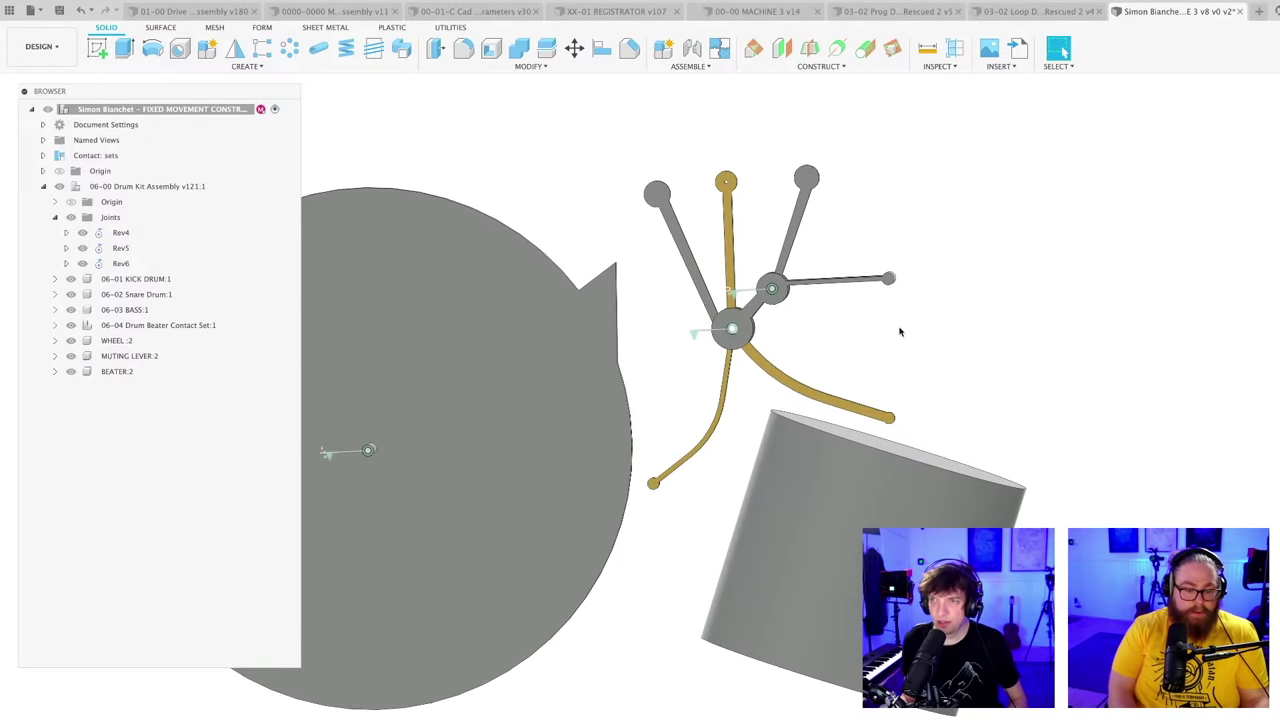
# Step: Swing the lever assembly up by its thin arm toward the wheel, and rotate the wheel's tooth down past the beater heads
pyautogui.moveTo(899, 332); pyautogui.dragTo(923, 375, button='middle')
pyautogui.moveTo(914, 326); pyautogui.dragTo(903, 296)
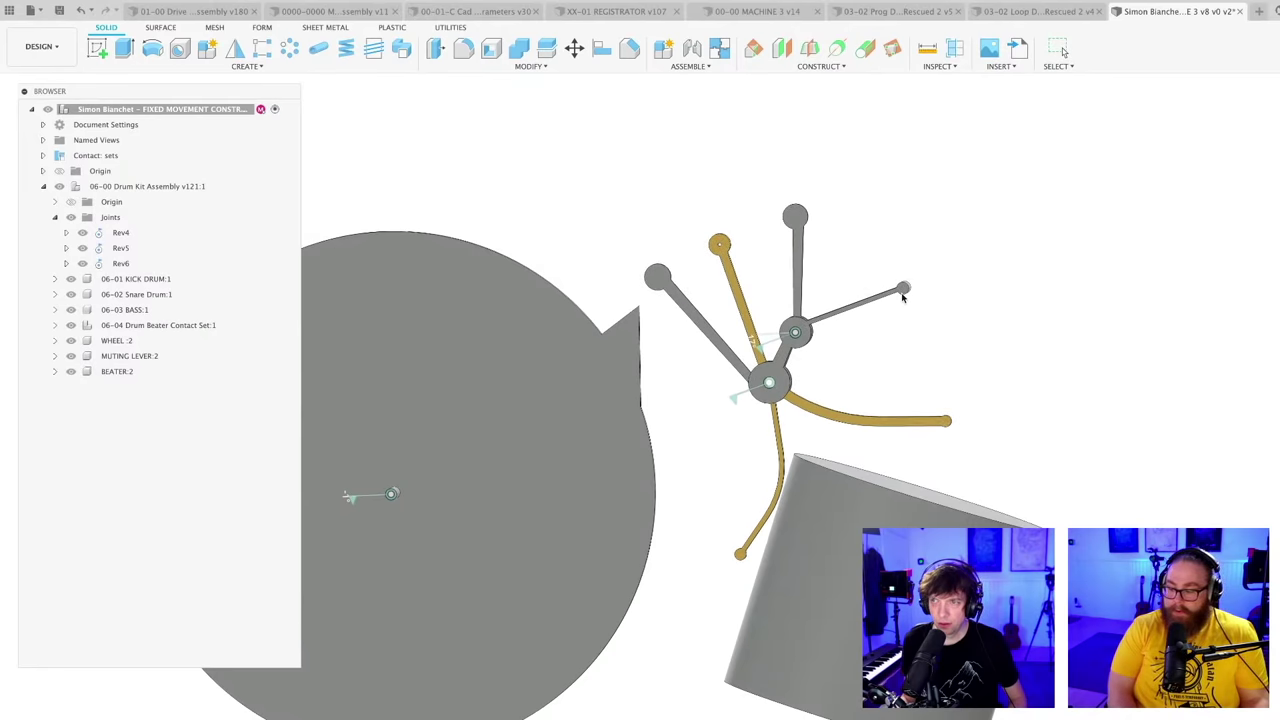
pyautogui.moveTo(637, 312); pyautogui.dragTo(650, 473)
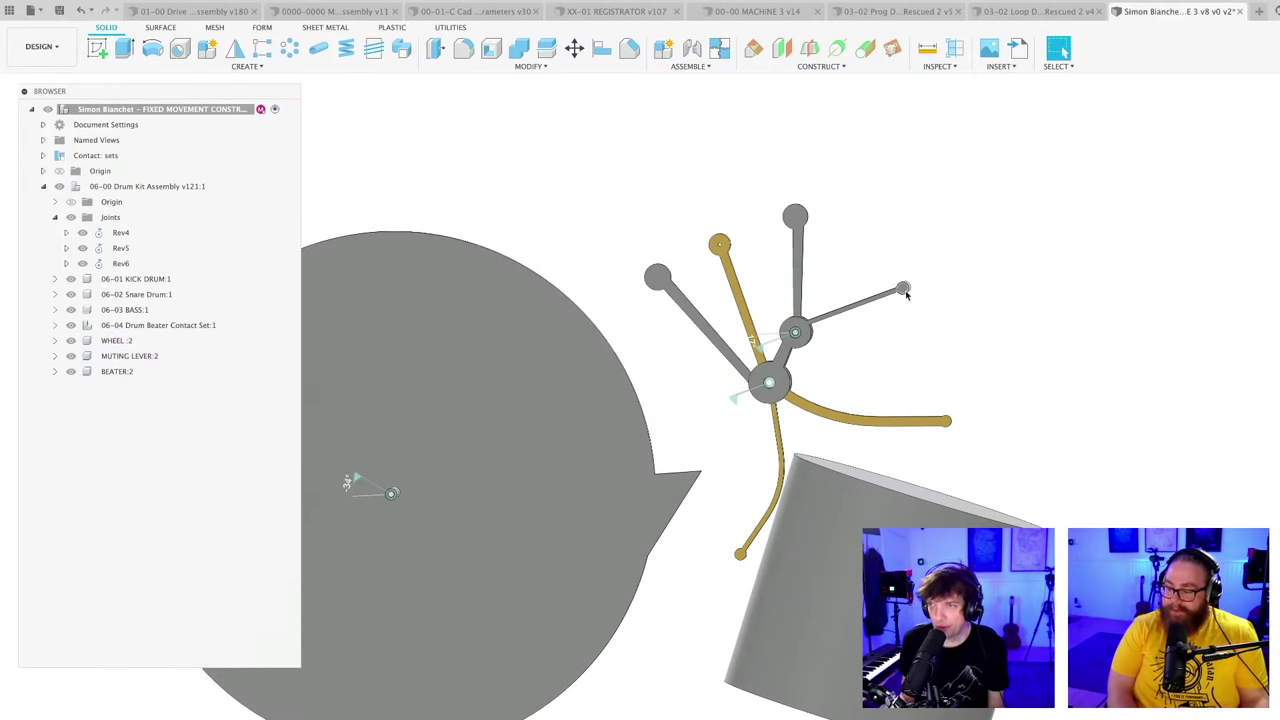
# Step: Swing the lever assembly down by its thin arm, turn the wheel's tooth further down away from the levers, and save the design
pyautogui.moveTo(906, 293); pyautogui.dragTo(917, 349)
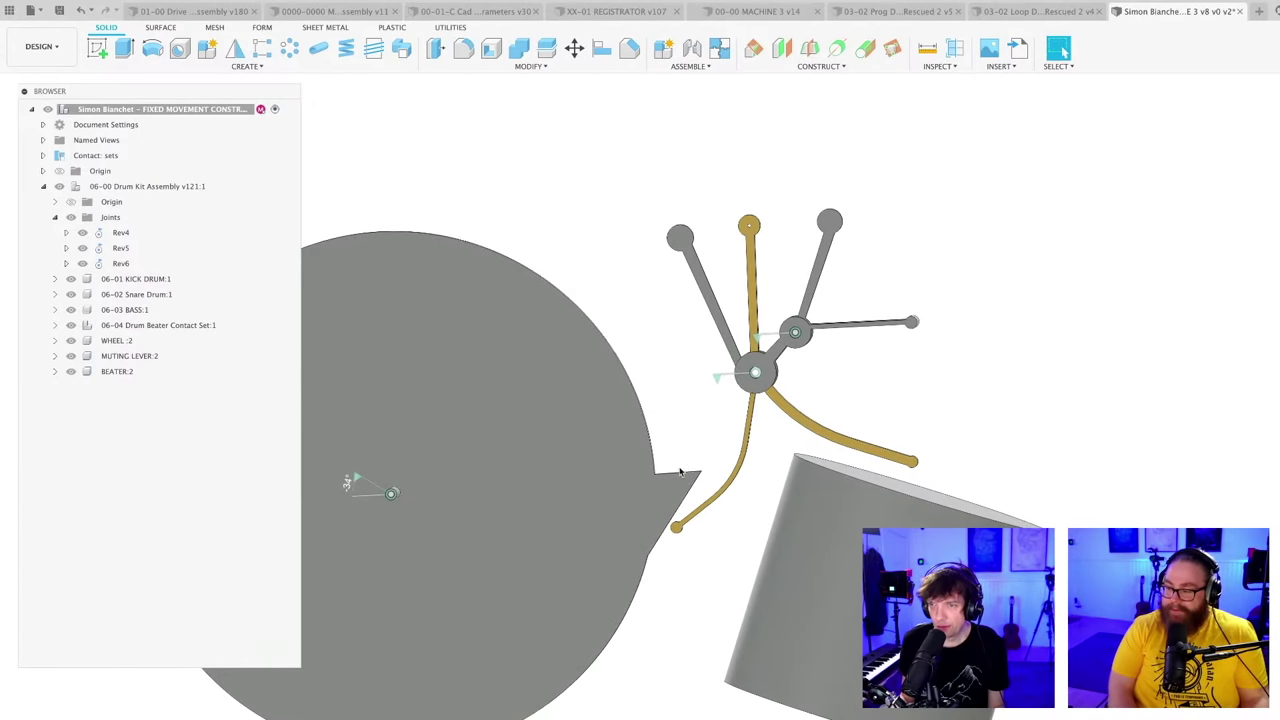
pyautogui.moveTo(687, 475); pyautogui.dragTo(664, 610)
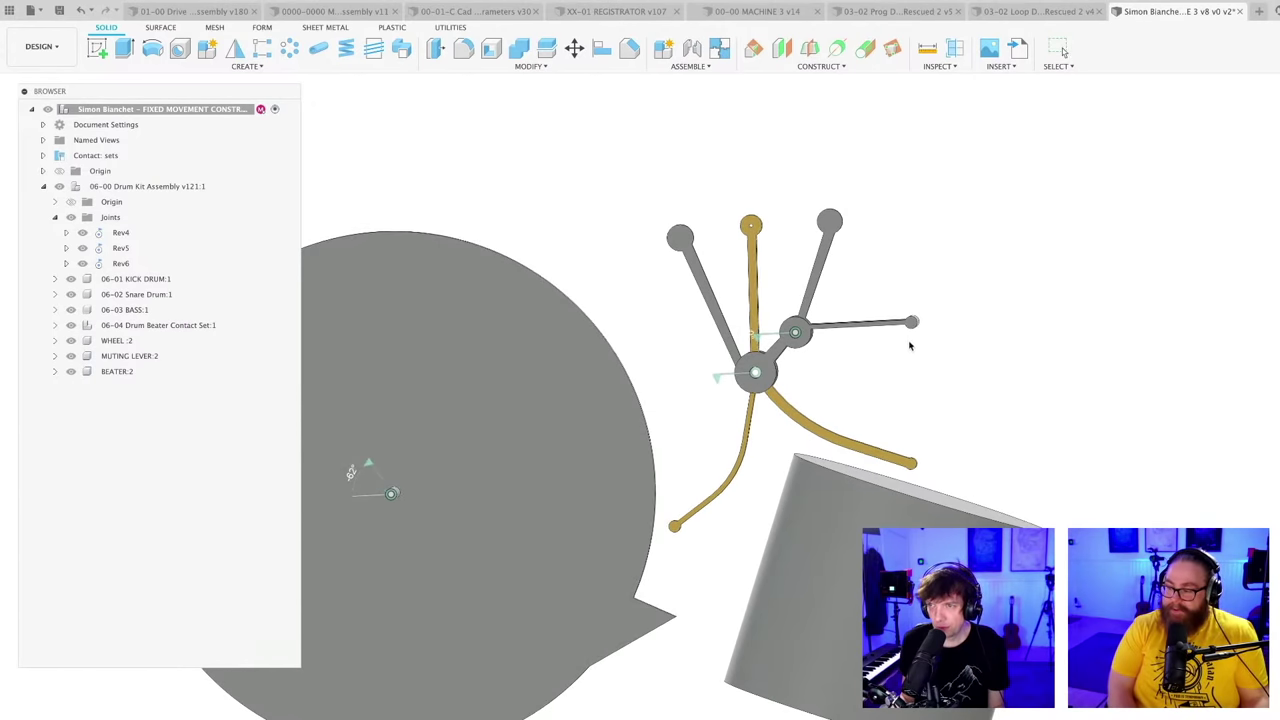
pyautogui.scroll(8, 789, 249)
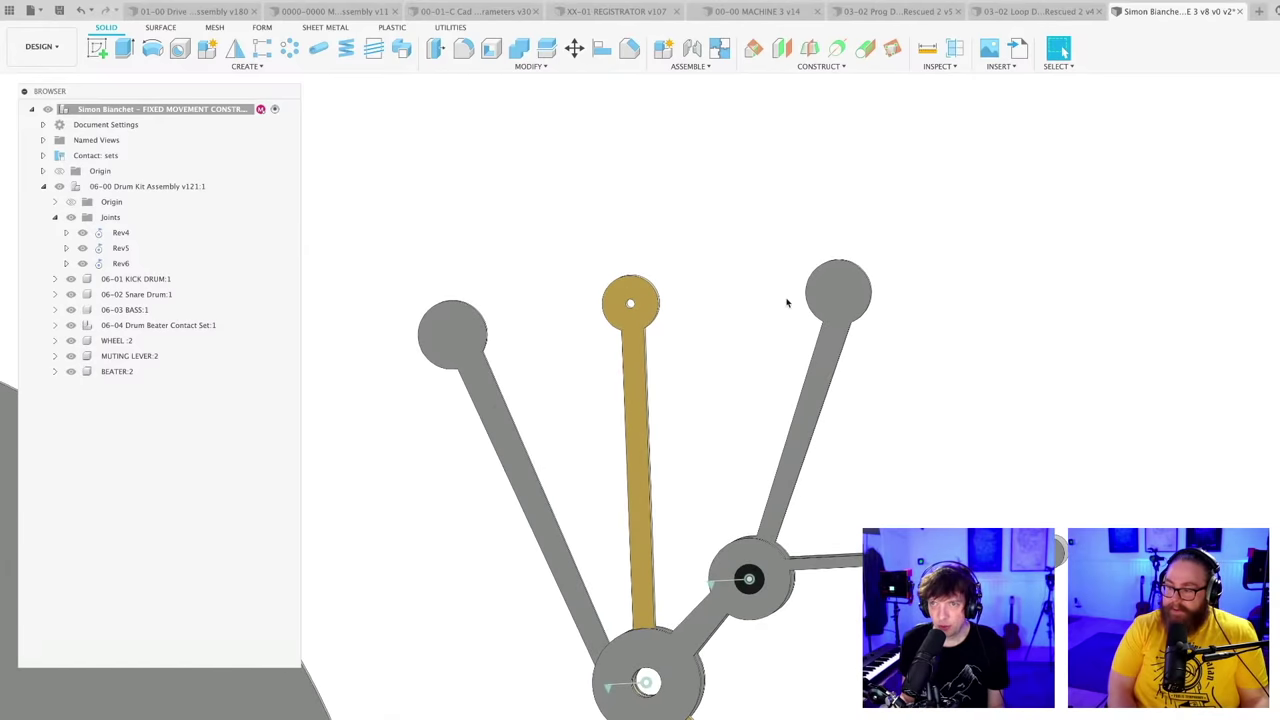
pyautogui.scroll(-5, 749, 297)
pyautogui.scroll(-2, 757, 272)
pyautogui.keyDown('shift'); pyautogui.moveTo(771, 257); pyautogui.dragTo(535, 271, button='middle'); pyautogui.keyUp('shift')
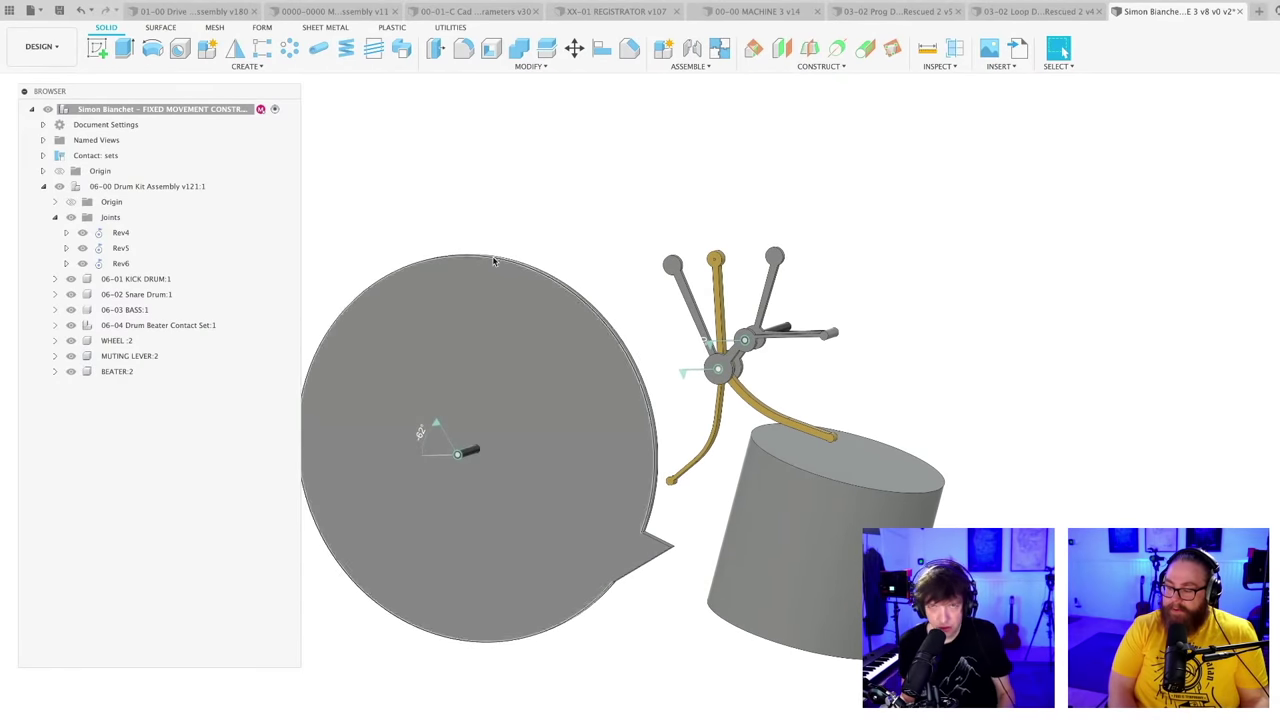
pyautogui.press('super+s')
pyautogui.press('Return')
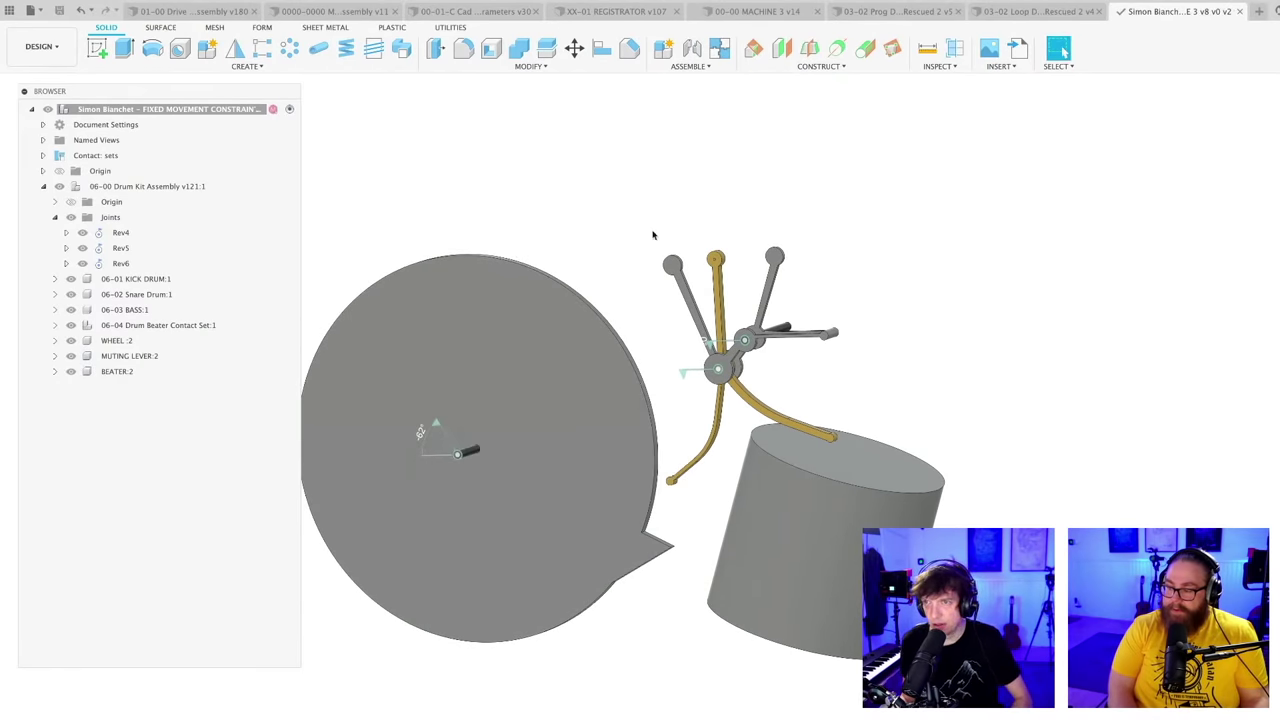
# Step: Create a coil about 46.6 mm in diameter with 5 revolutions on the tilted drum's top face as a new body
pyautogui.scroll(1, 639, 239)
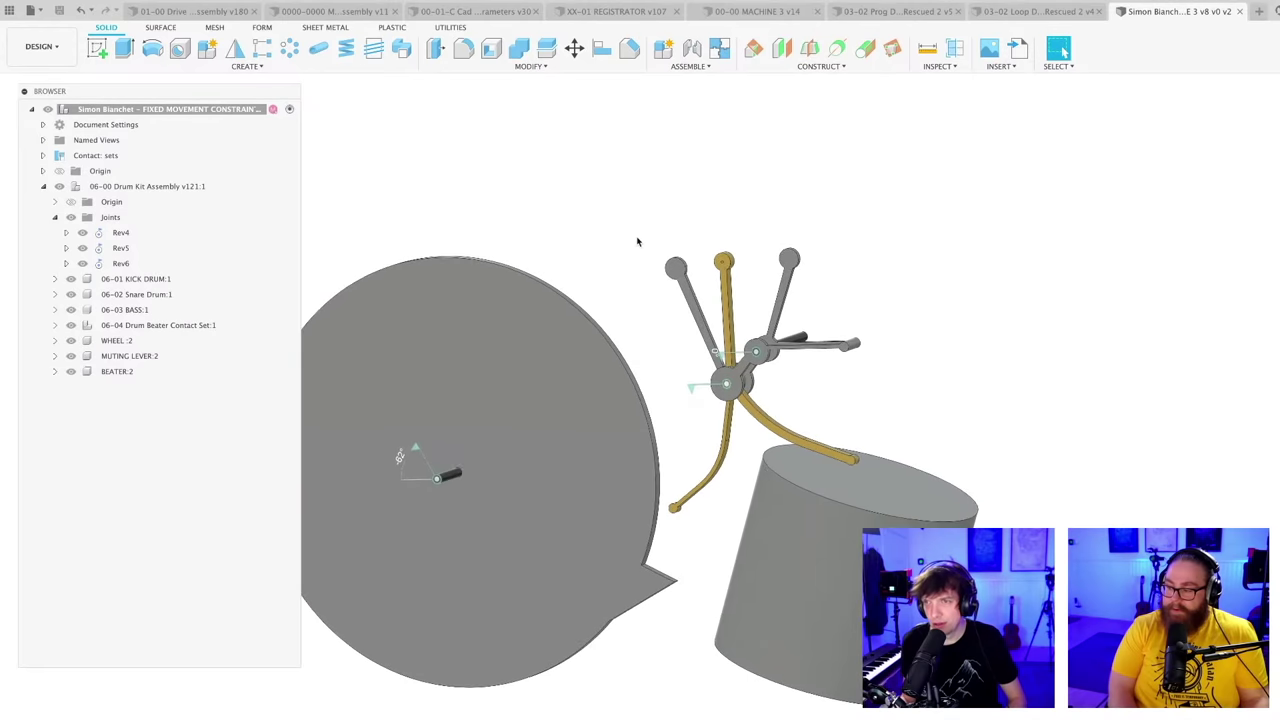
pyautogui.scroll(-1, 640, 239)
pyautogui.scroll(4, 668, 260)
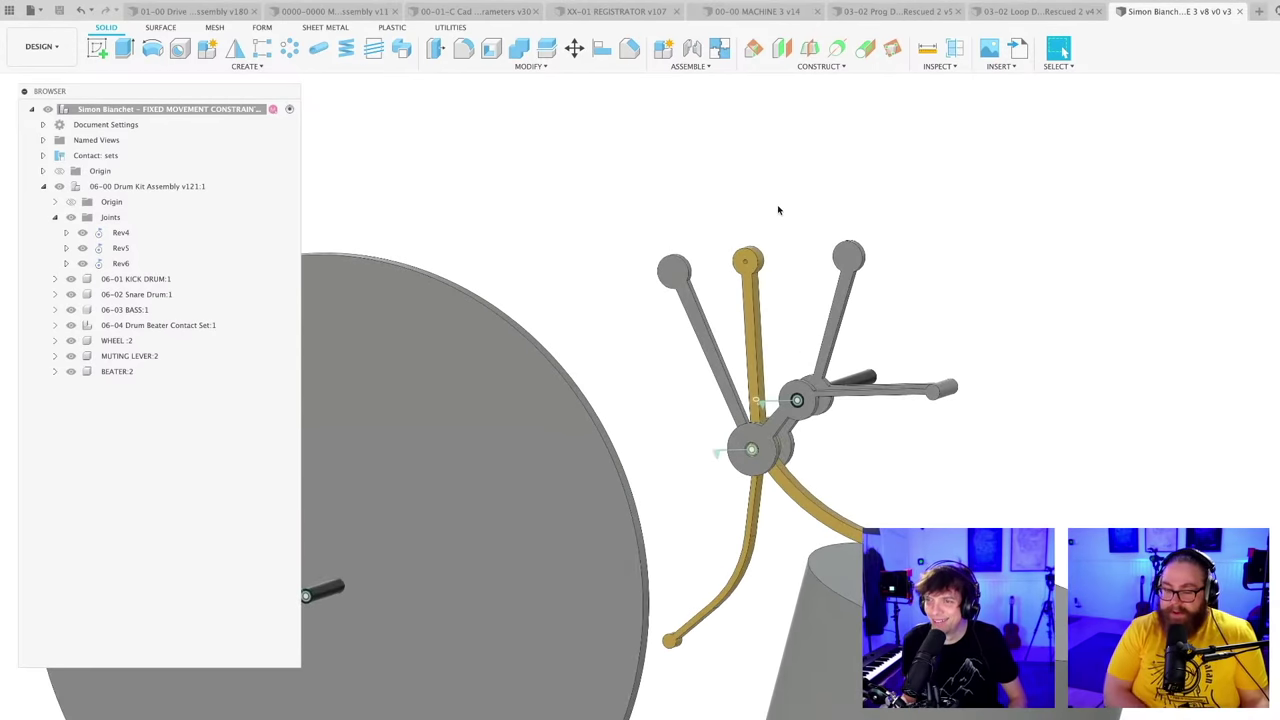
pyautogui.scroll(-3, 778, 210)
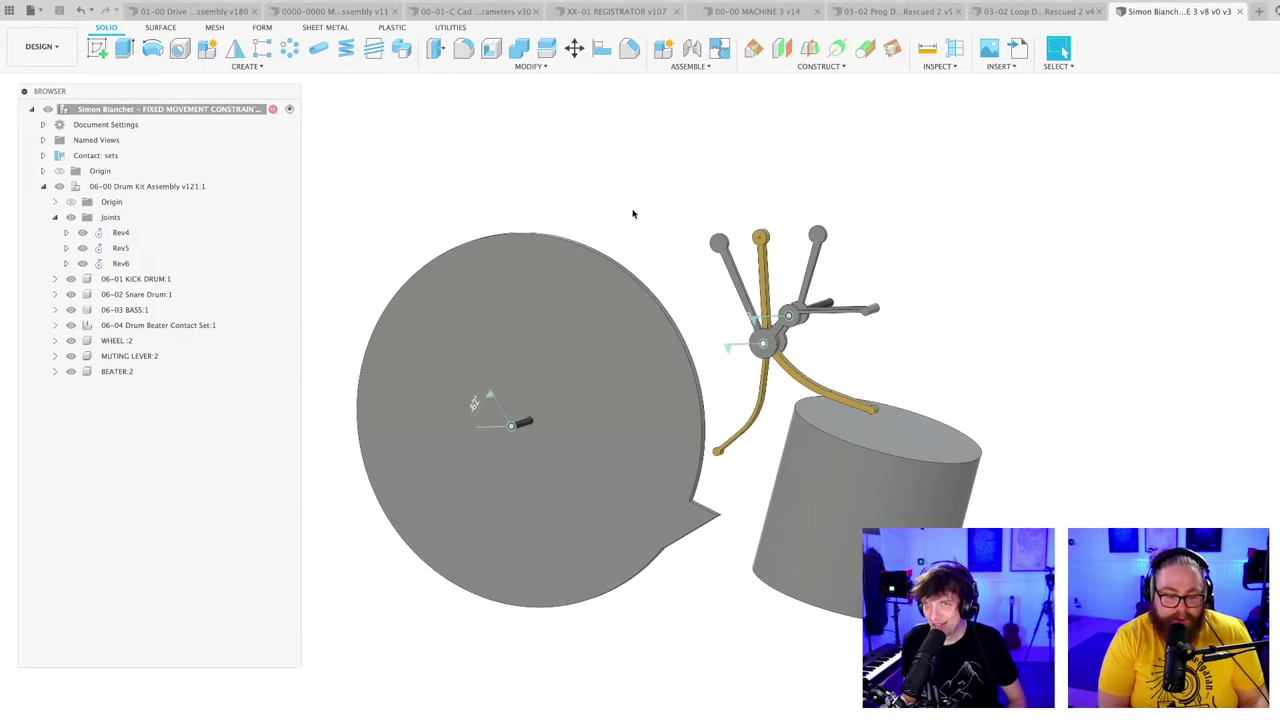
pyautogui.scroll(-1, 630, 213)
pyautogui.click(346, 50)
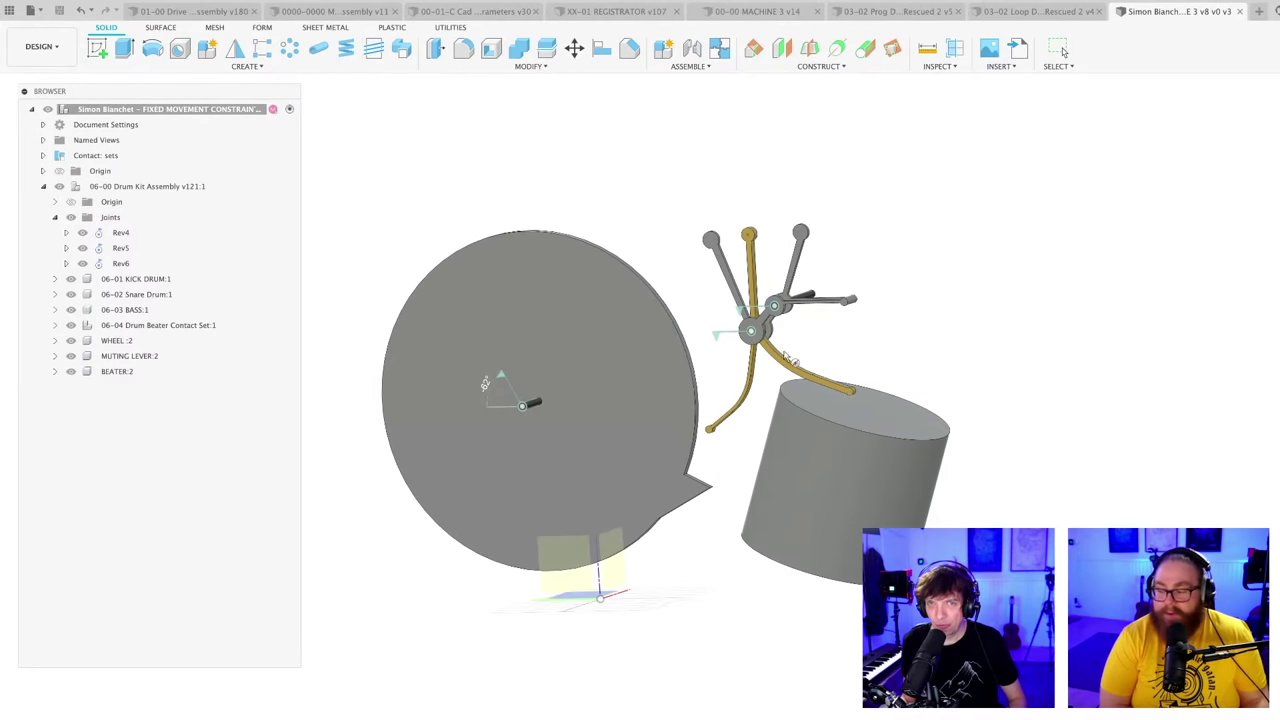
pyautogui.click(889, 420)
pyautogui.scroll(2, 890, 418)
pyautogui.scroll(2, 890, 420)
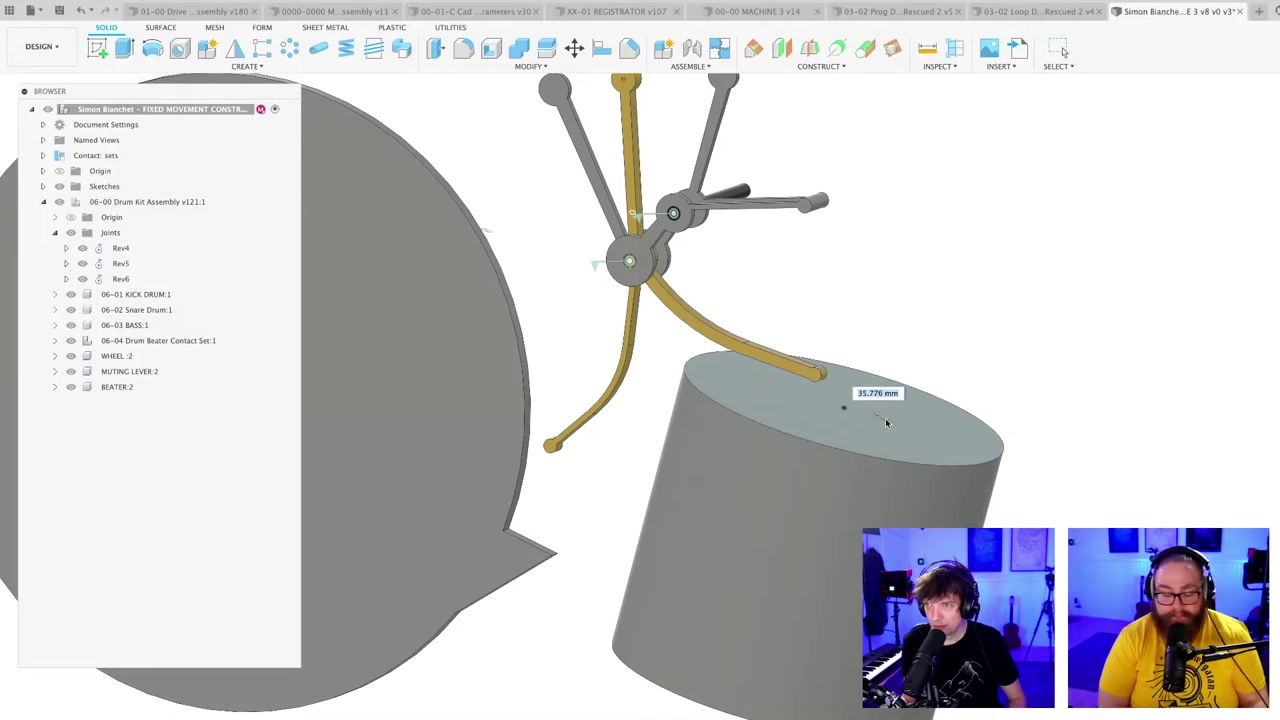
pyautogui.click(886, 423)
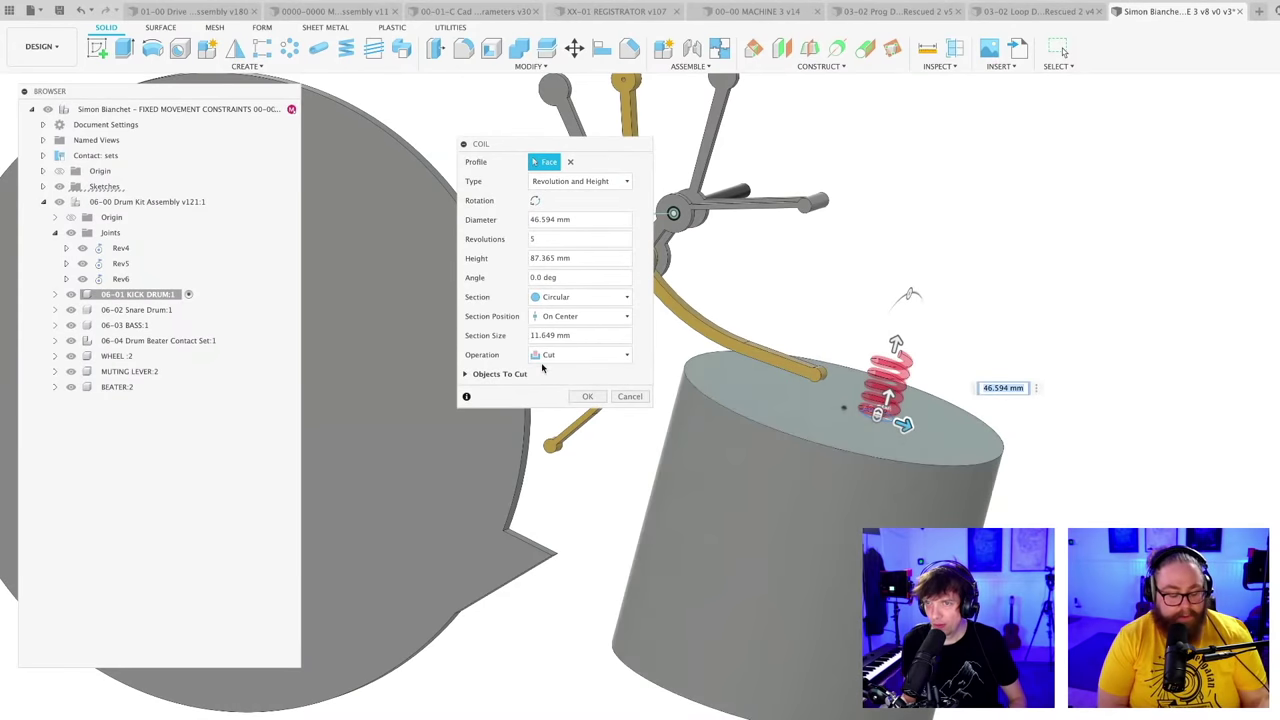
pyautogui.click(578, 355)
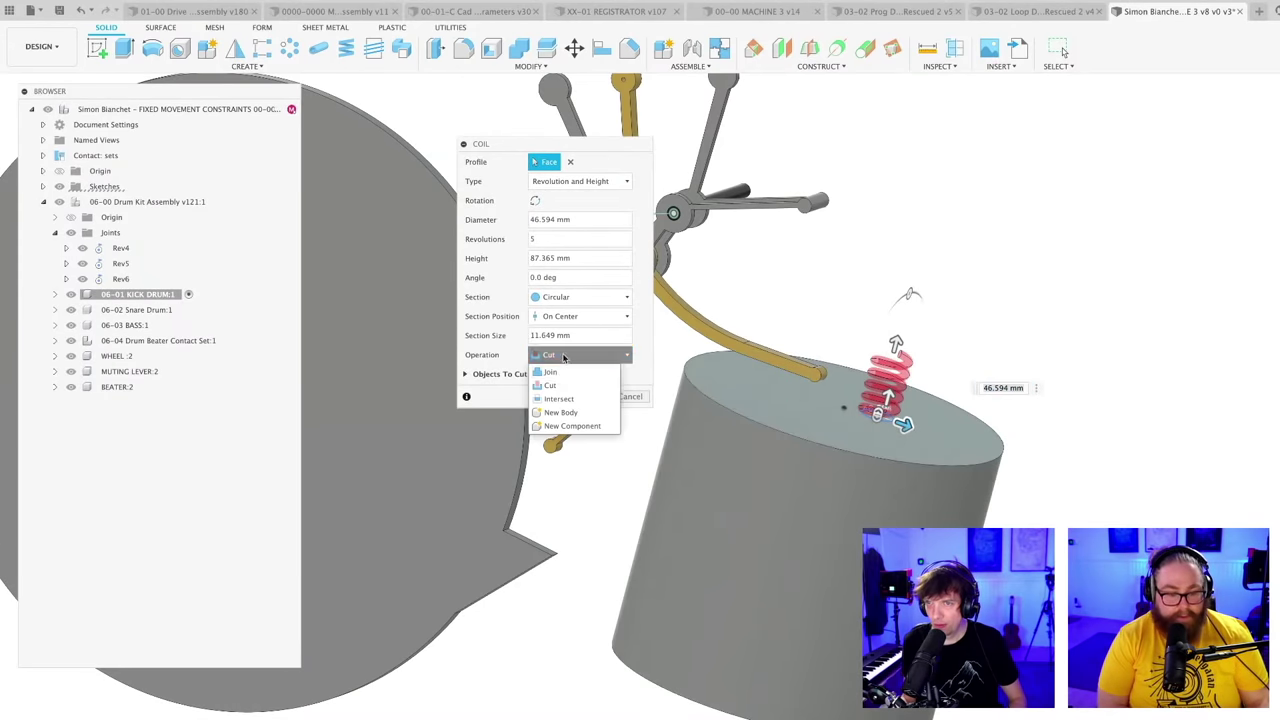
pyautogui.click(558, 412)
pyautogui.click(587, 378)
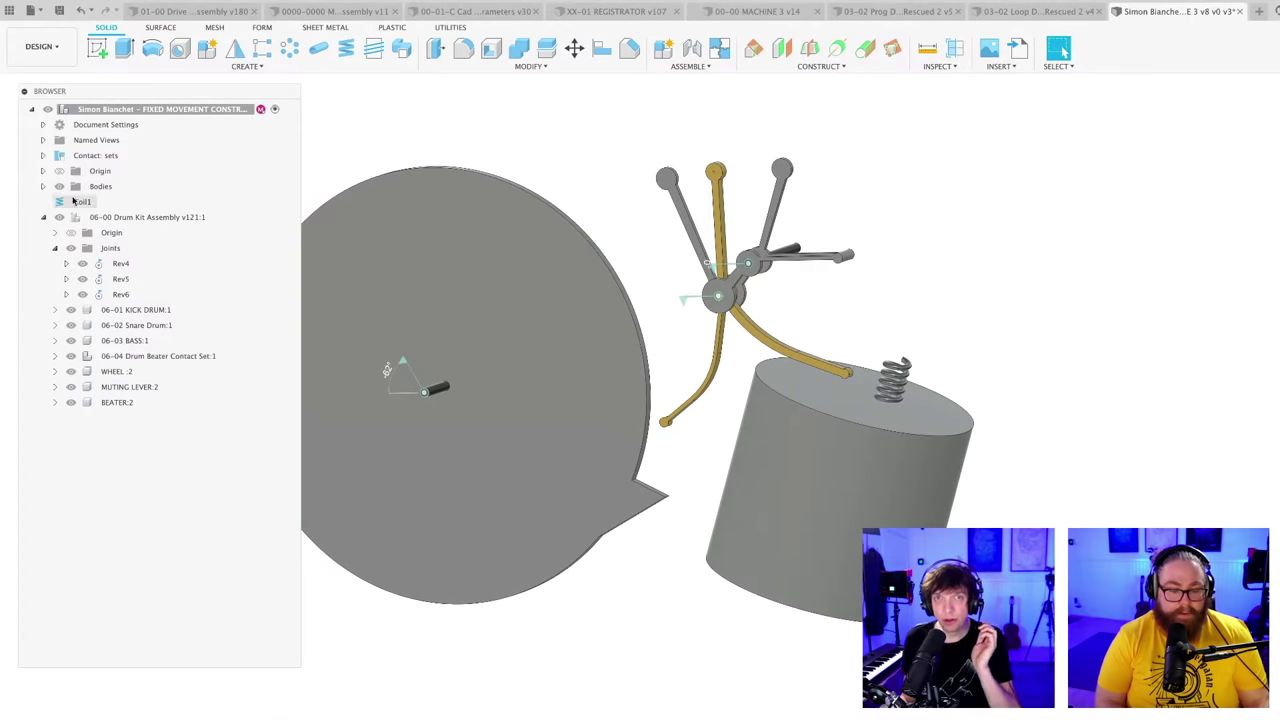
# Step: Free-move the coil body off the drum and up to the heads of the beater levers
pyautogui.click(43, 187)
pyautogui.click(107, 203)
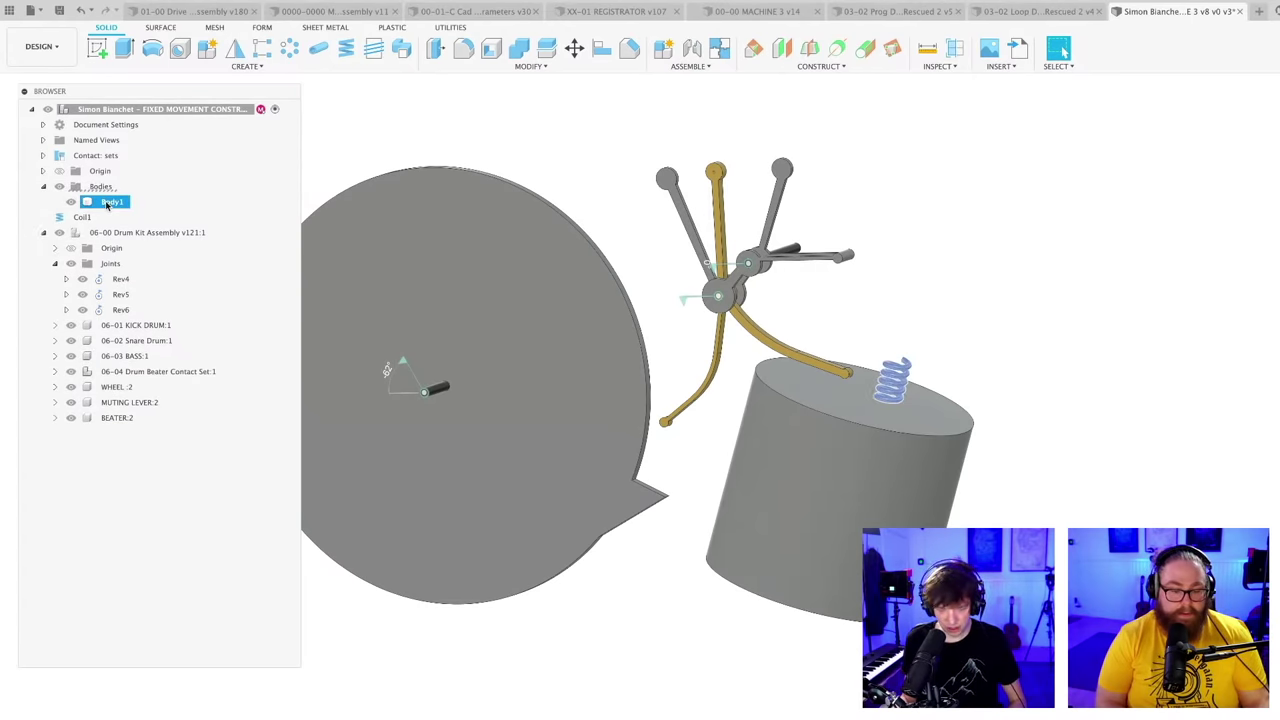
pyautogui.moveTo(771, 420); pyautogui.dragTo(749, 521, button='middle')
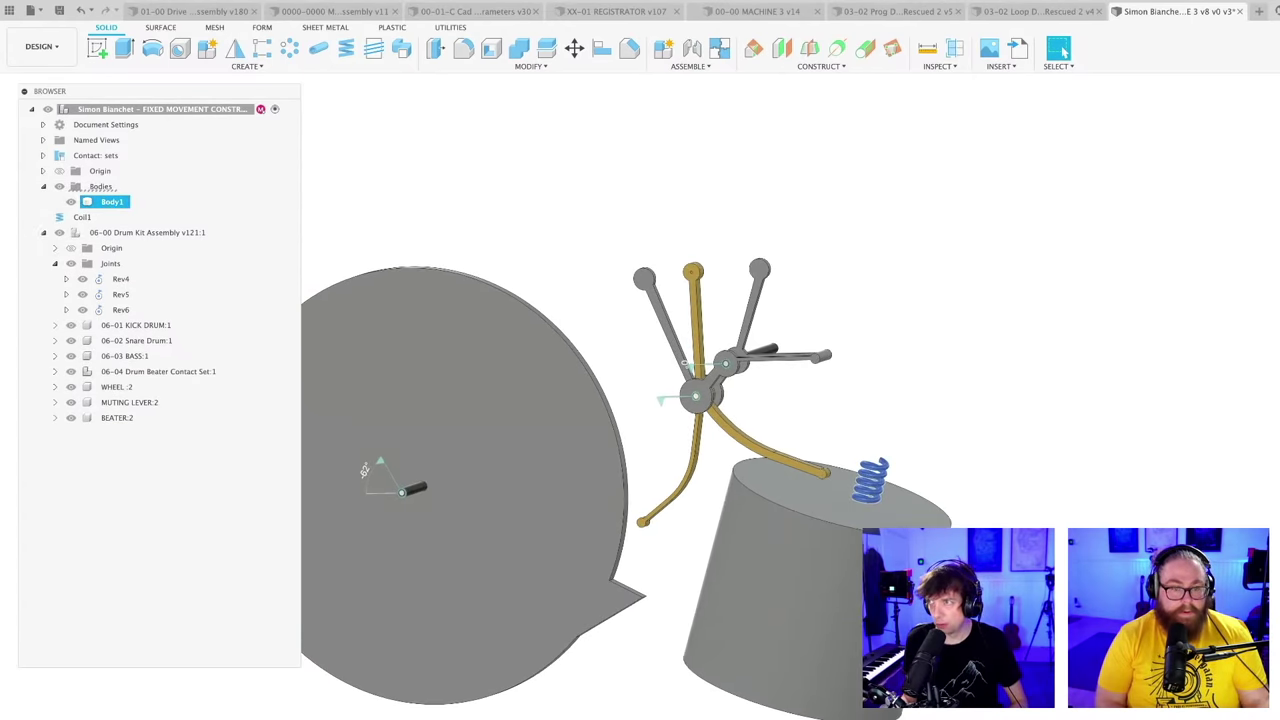
pyautogui.keyDown('shift'); pyautogui.moveTo(857, 416); pyautogui.dragTo(670, 552, button='middle'); pyautogui.keyUp('shift')
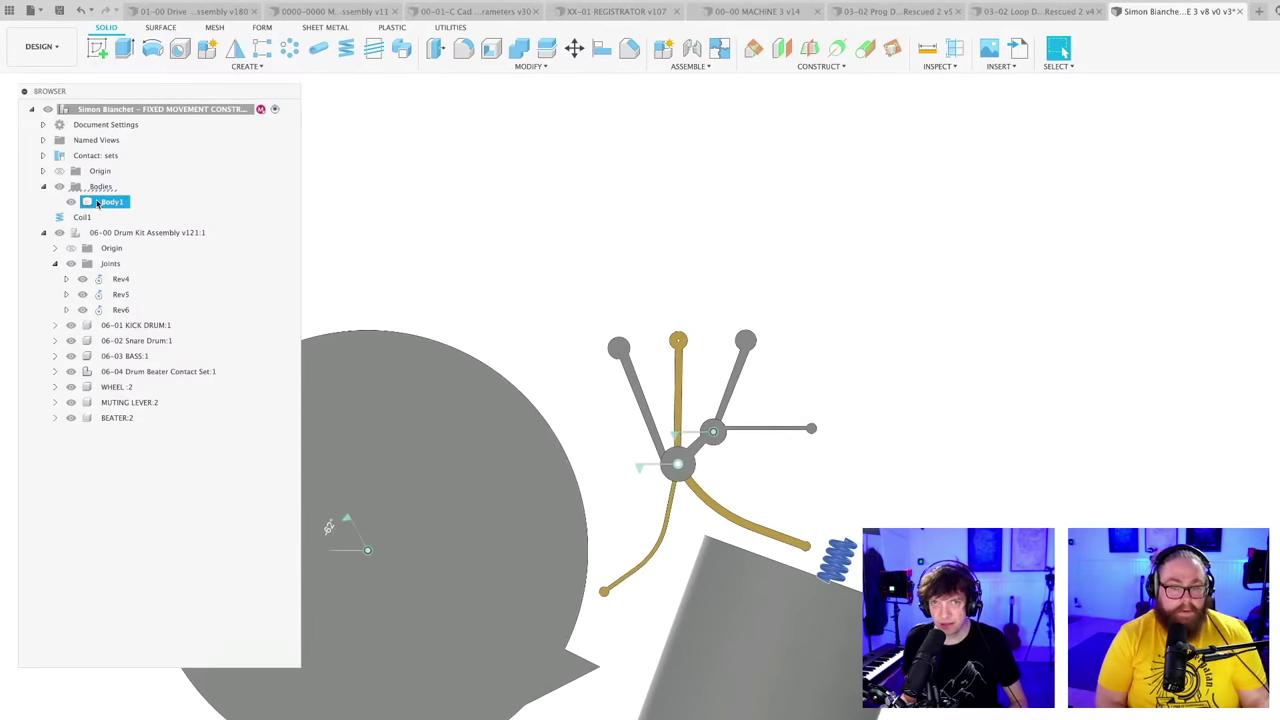
pyautogui.rightClick(97, 203)
pyautogui.click(140, 212)
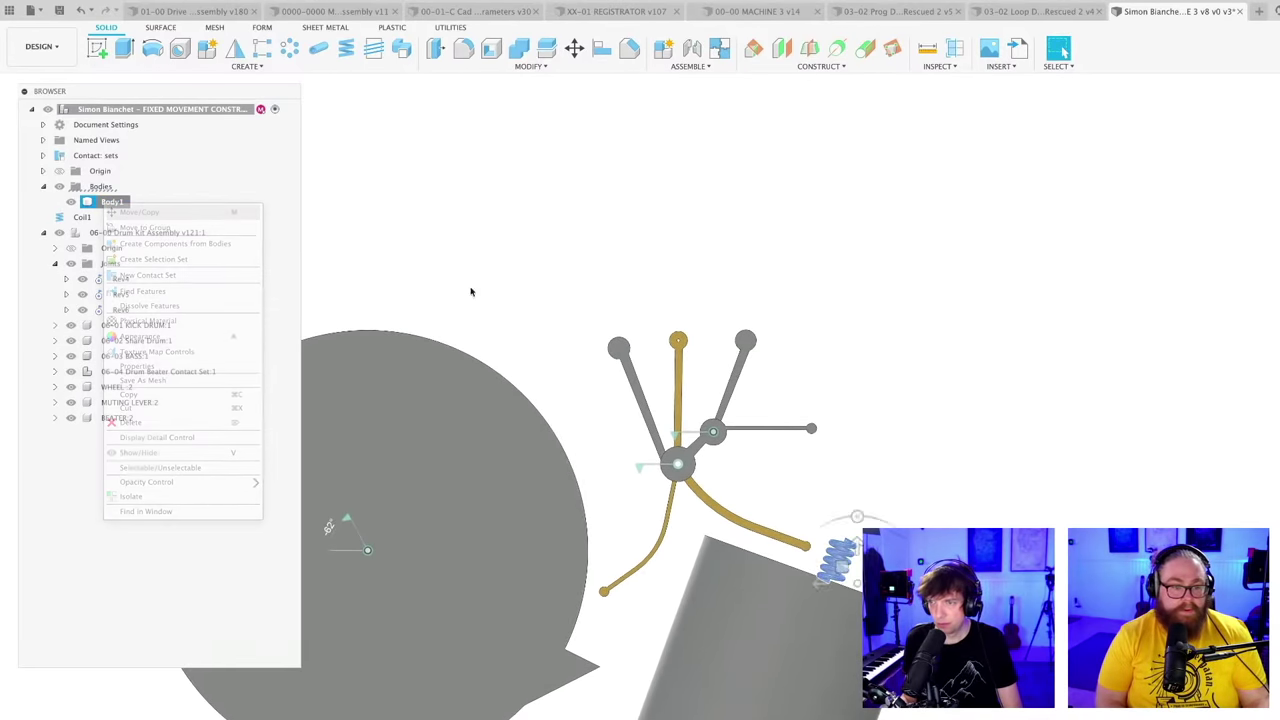
pyautogui.moveTo(604, 149); pyautogui.dragTo(1044, 252)
pyautogui.scroll(2, 880, 524)
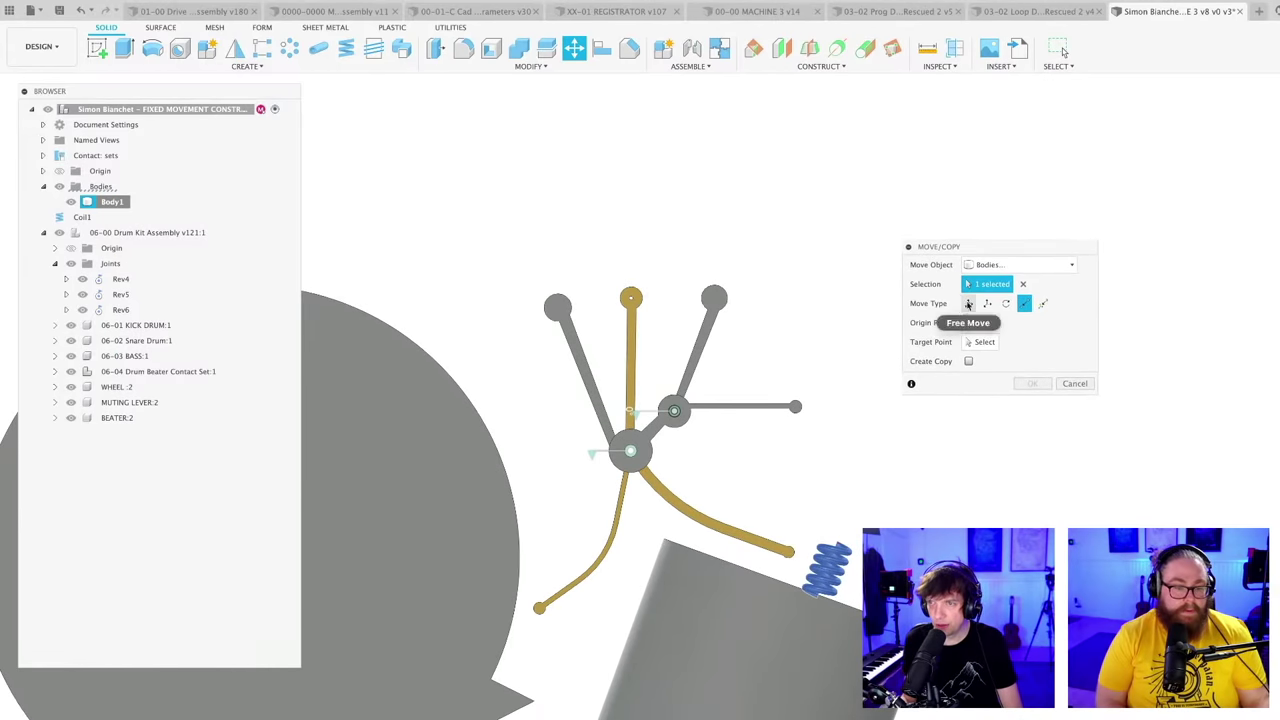
pyautogui.click(968, 303)
pyautogui.moveTo(846, 533); pyautogui.dragTo(562, 349)
# Step: Rotate and align the coil so it spans from the grey lever head nearest the wheel to the gold lever's head
pyautogui.scroll(2, 630, 276)
pyautogui.click(627, 292)
pyautogui.scroll(-2, 609, 390)
pyautogui.keyDown('shift'); pyautogui.moveTo(614, 414); pyautogui.dragTo(555, 510, button='middle'); pyautogui.keyUp('shift')
pyautogui.scroll(2, 484, 523)
pyautogui.moveTo(485, 523); pyautogui.dragTo(447, 577)
pyautogui.press('Return')
pyautogui.scroll(-2, 586, 484)
pyautogui.keyDown('shift'); pyautogui.moveTo(587, 484); pyautogui.dragTo(625, 420, button='middle'); pyautogui.keyUp('shift')
pyautogui.scroll(2, 631, 455)
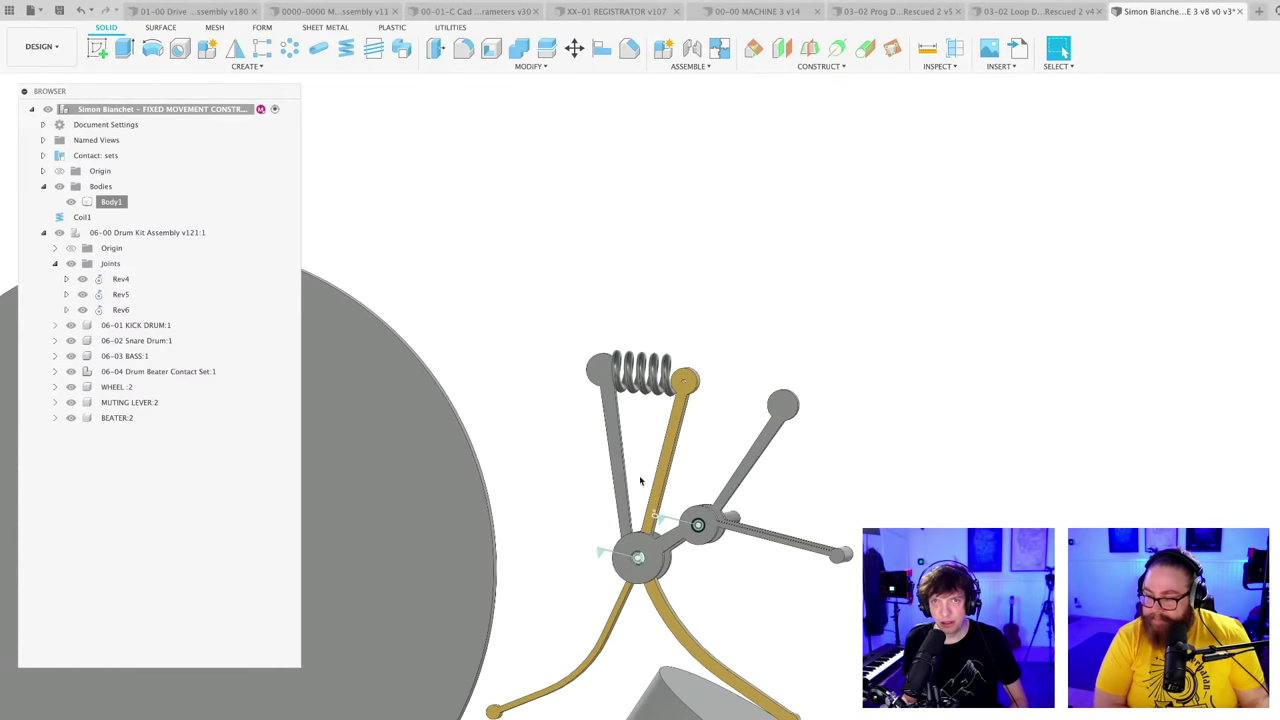
pyautogui.moveTo(657, 481); pyautogui.dragTo(676, 393, button='middle')
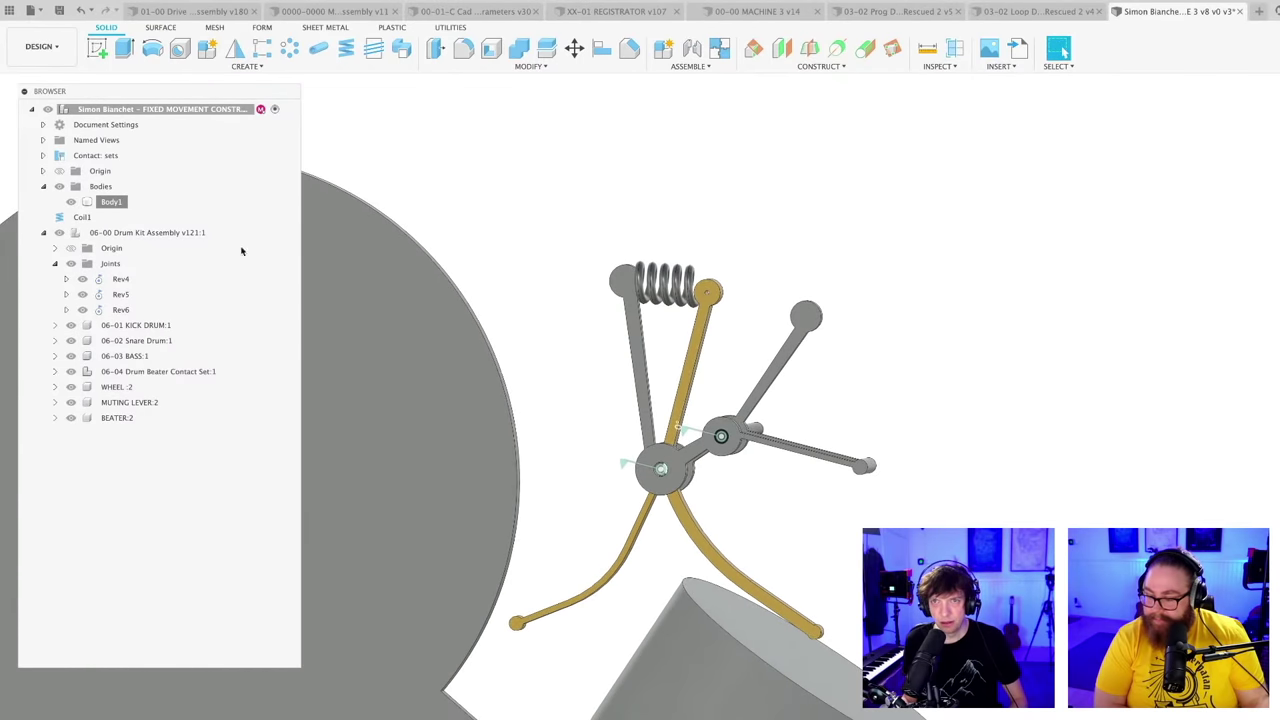
# Step: Duplicate the coil body and place the copy between the gold lever's head and the grey head farther from the wheel
pyautogui.click(122, 203)
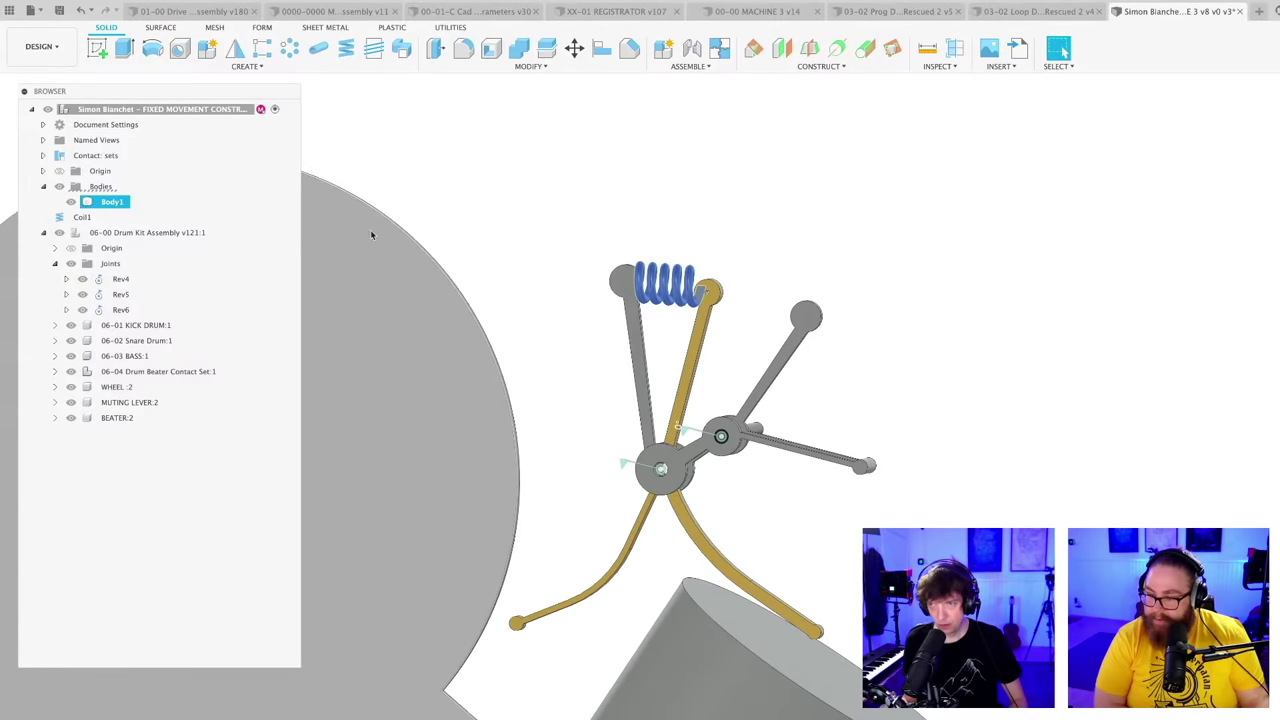
pyautogui.hotkey('ctrl', 'v')
pyautogui.moveTo(695, 305); pyautogui.dragTo(780, 318)
pyautogui.moveTo(789, 268); pyautogui.dragTo(757, 323)
pyautogui.press('Return')
pyautogui.keyDown('shift'); pyautogui.moveTo(870, 463); pyautogui.dragTo(843, 386, button='middle'); pyautogui.keyUp('shift')
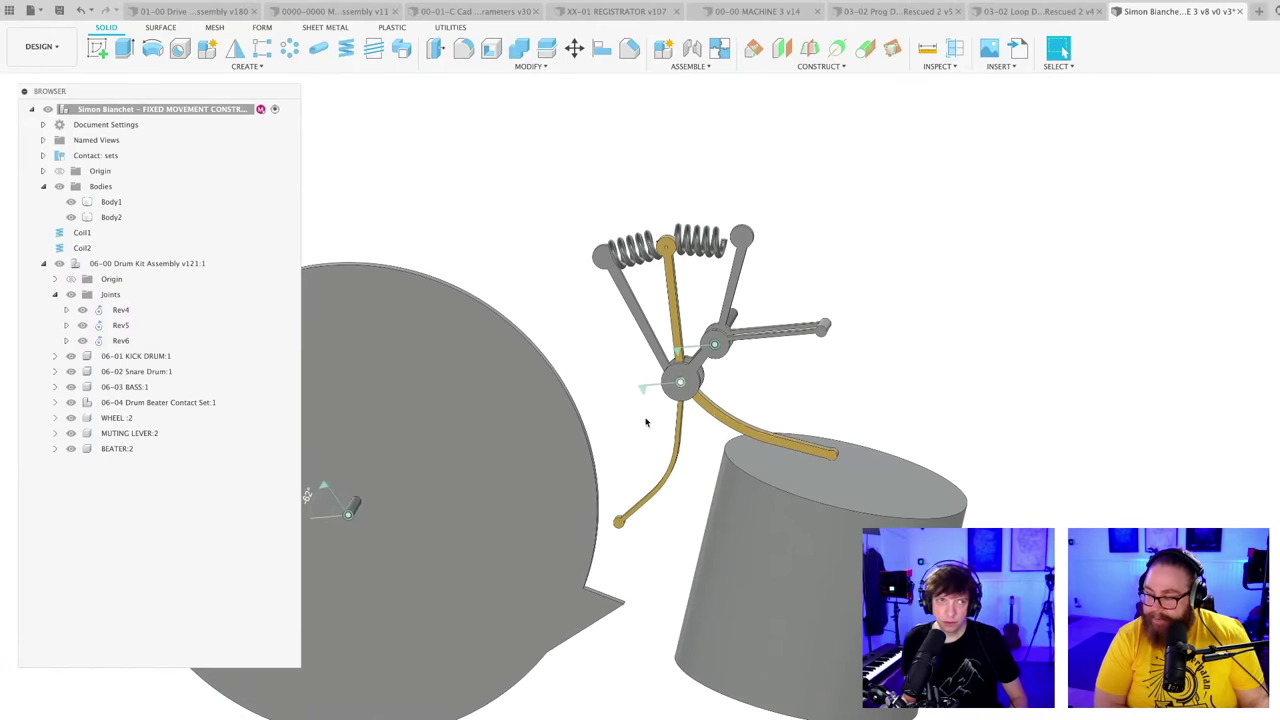
# Step: Save the design with both coils in place
pyautogui.moveTo(646, 421); pyautogui.dragTo(661, 478, button='middle')
pyautogui.scroll(2, 661, 478)
pyautogui.keyDown('shift'); pyautogui.moveTo(779, 437); pyautogui.dragTo(776, 512, button='middle'); pyautogui.keyUp('shift')
pyautogui.press('super+s')
pyautogui.press('Return')
pyautogui.scroll(3, 760, 348)
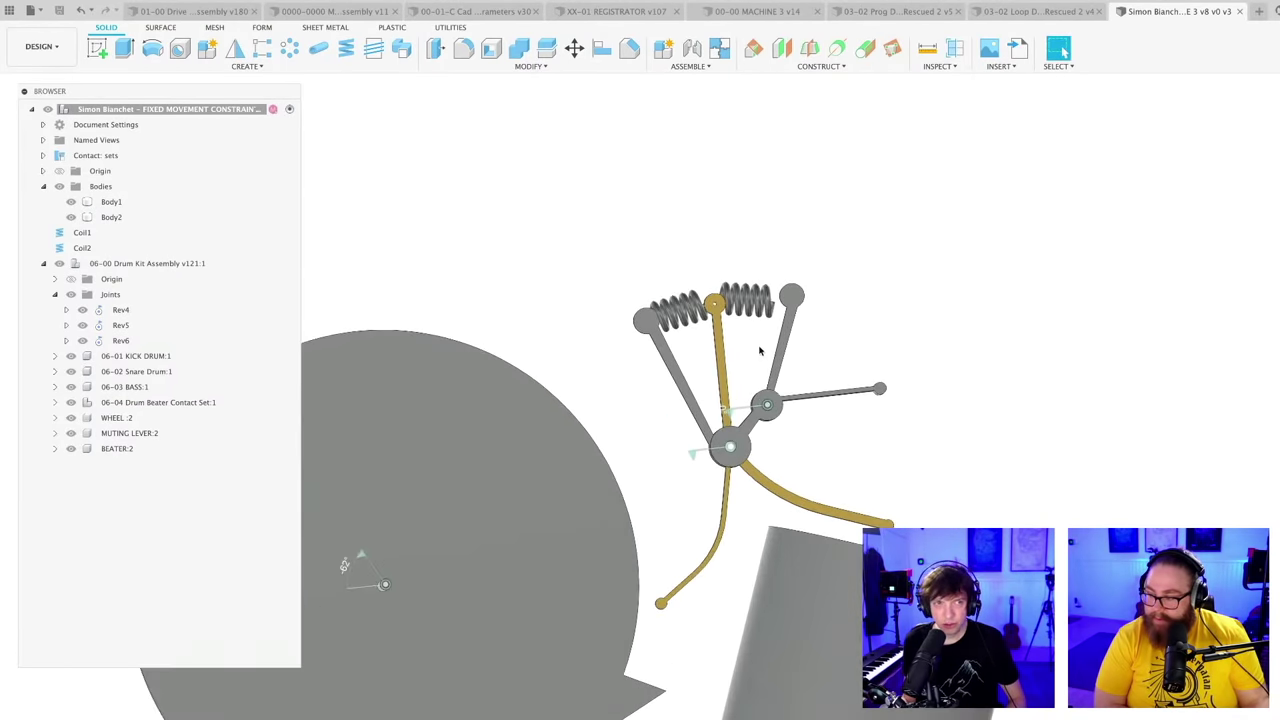
# Step: Turn the wheel's tooth up toward the gold lever's curved lower arm, and back down to just below its tip
pyautogui.keyDown('shift'); pyautogui.moveTo(801, 354); pyautogui.dragTo(688, 632, button='middle'); pyautogui.keyUp('shift')
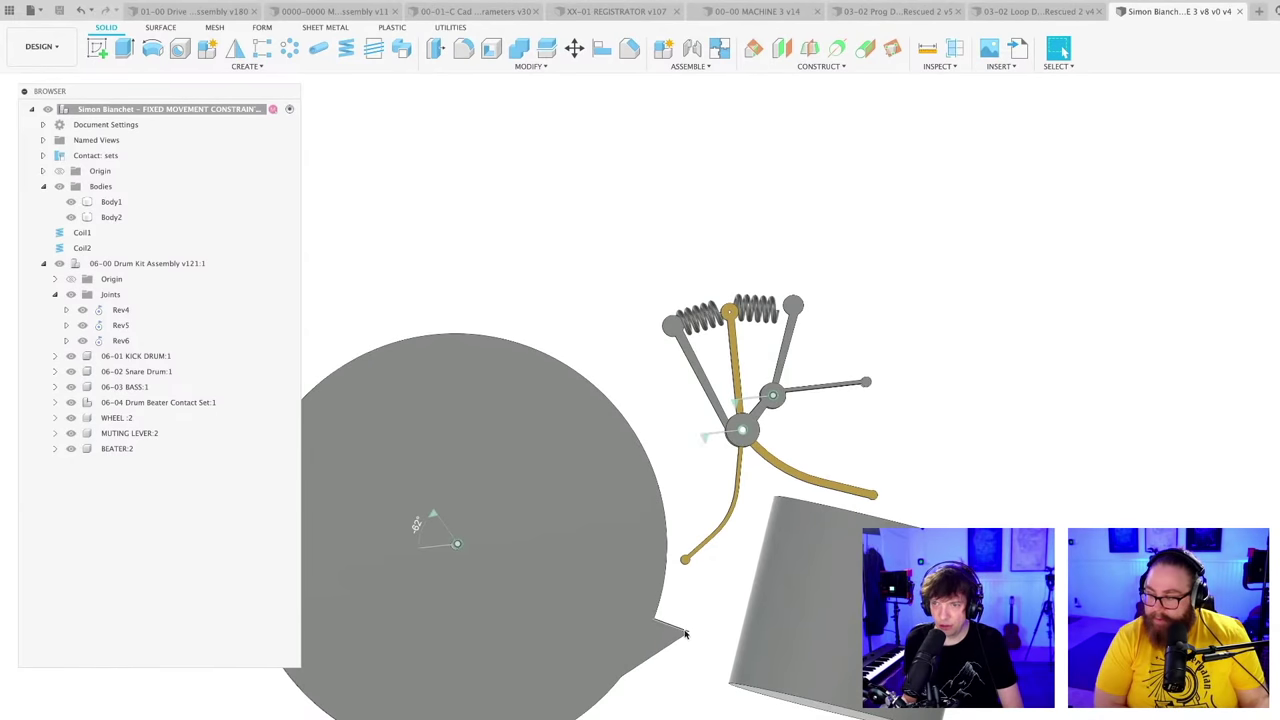
pyautogui.moveTo(685, 633); pyautogui.dragTo(723, 521)
pyautogui.moveTo(726, 532); pyautogui.dragTo(726, 595)
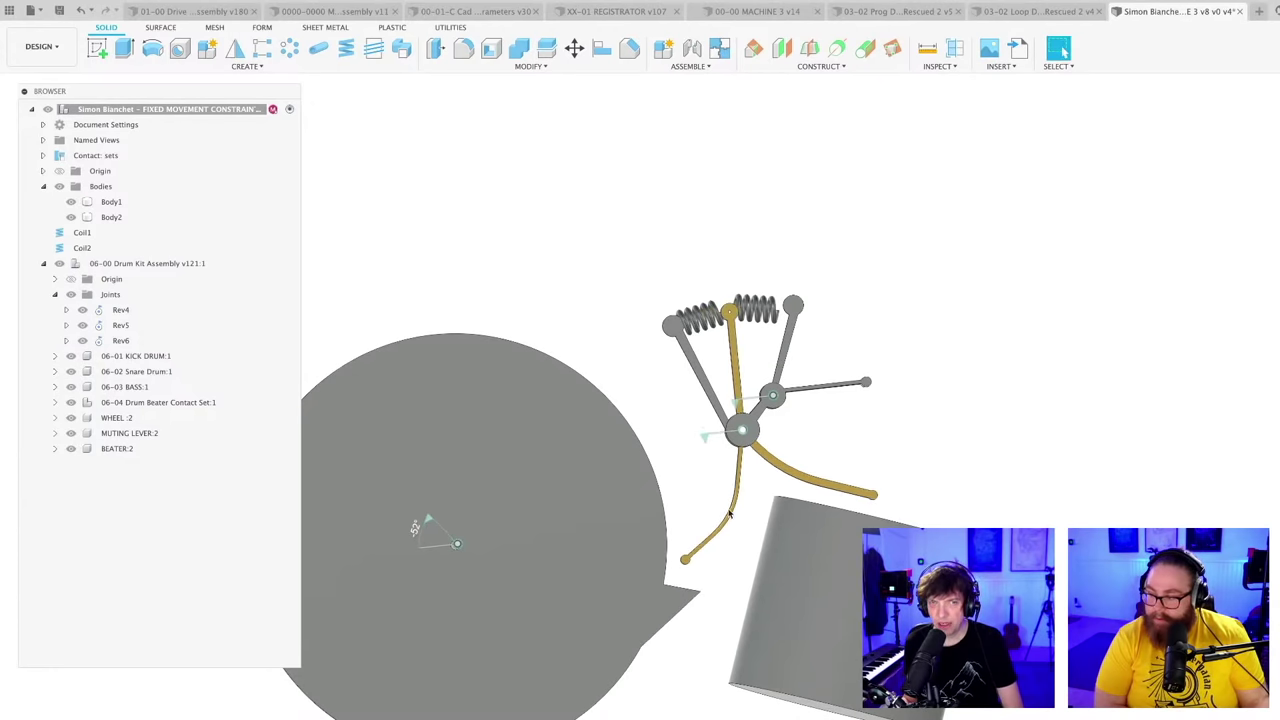
pyautogui.scroll(3, 738, 336)
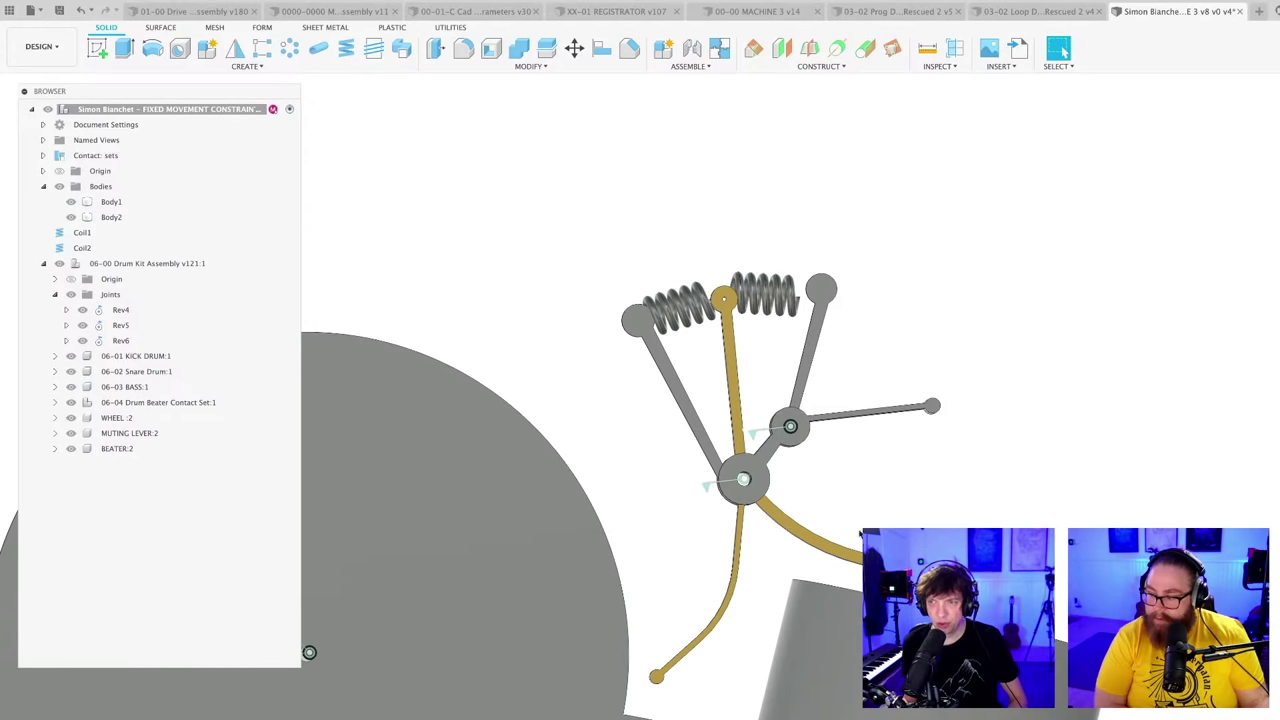
pyautogui.keyDown('shift'); pyautogui.moveTo(860, 533); pyautogui.dragTo(820, 550, button='middle'); pyautogui.keyUp('shift')
pyautogui.scroll(3, 918, 593)
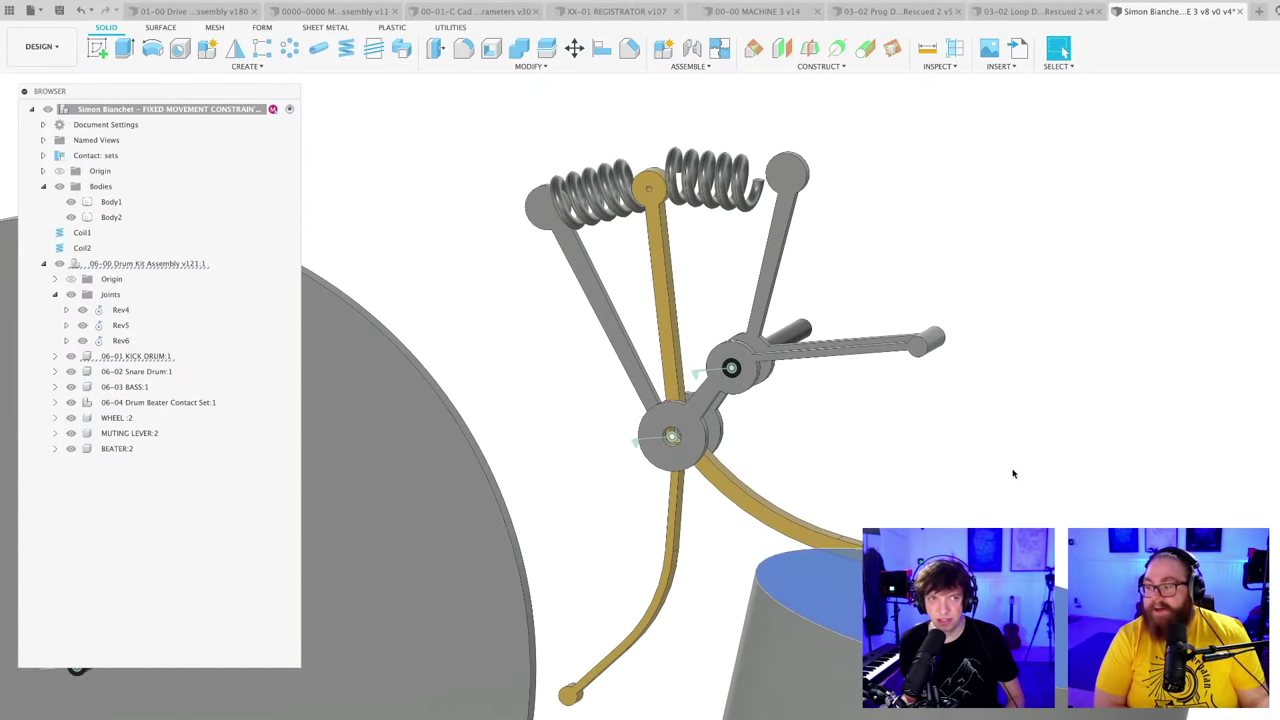
pyautogui.scroll(-2, 975, 453)
pyautogui.moveTo(976, 454); pyautogui.dragTo(857, 329, button='middle')
pyautogui.moveTo(843, 323)
pyautogui.mouseDown()
pyautogui.moveTo(836, 306)
pyautogui.moveTo(842, 323)
pyautogui.mouseUp()
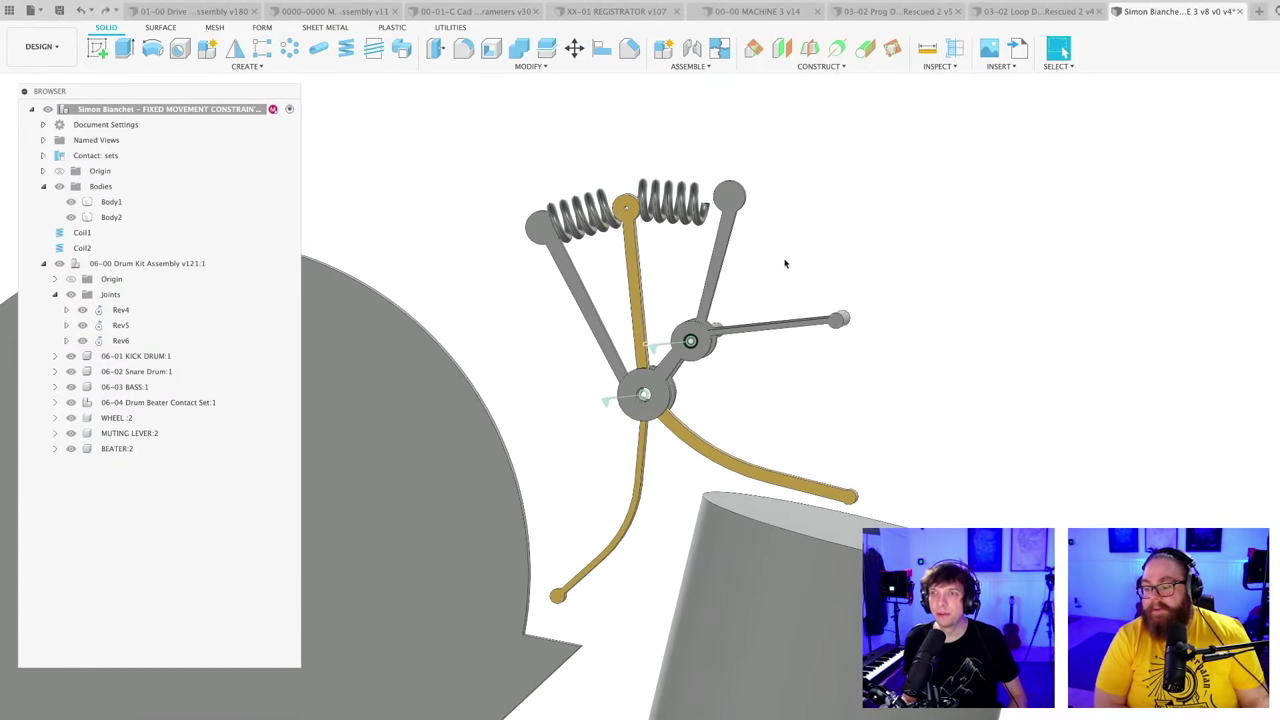
# Step: Free-move the second coil by -21.147 mm in Y and 1.162 mm in Z, against the grey lever head beside it
pyautogui.keyDown('shift'); pyautogui.moveTo(777, 264); pyautogui.dragTo(825, 304, button='middle'); pyautogui.keyUp('shift')
pyautogui.scroll(1, 818, 259)
pyautogui.click(762, 232)
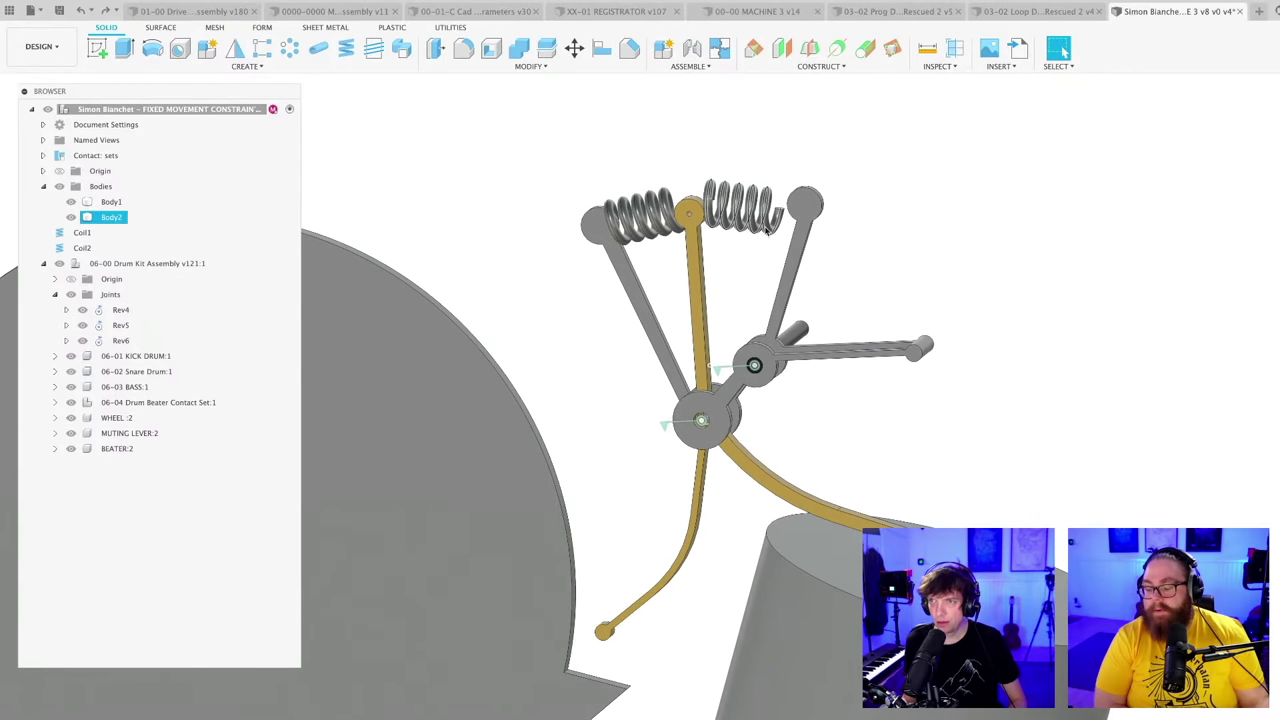
pyautogui.click(112, 218)
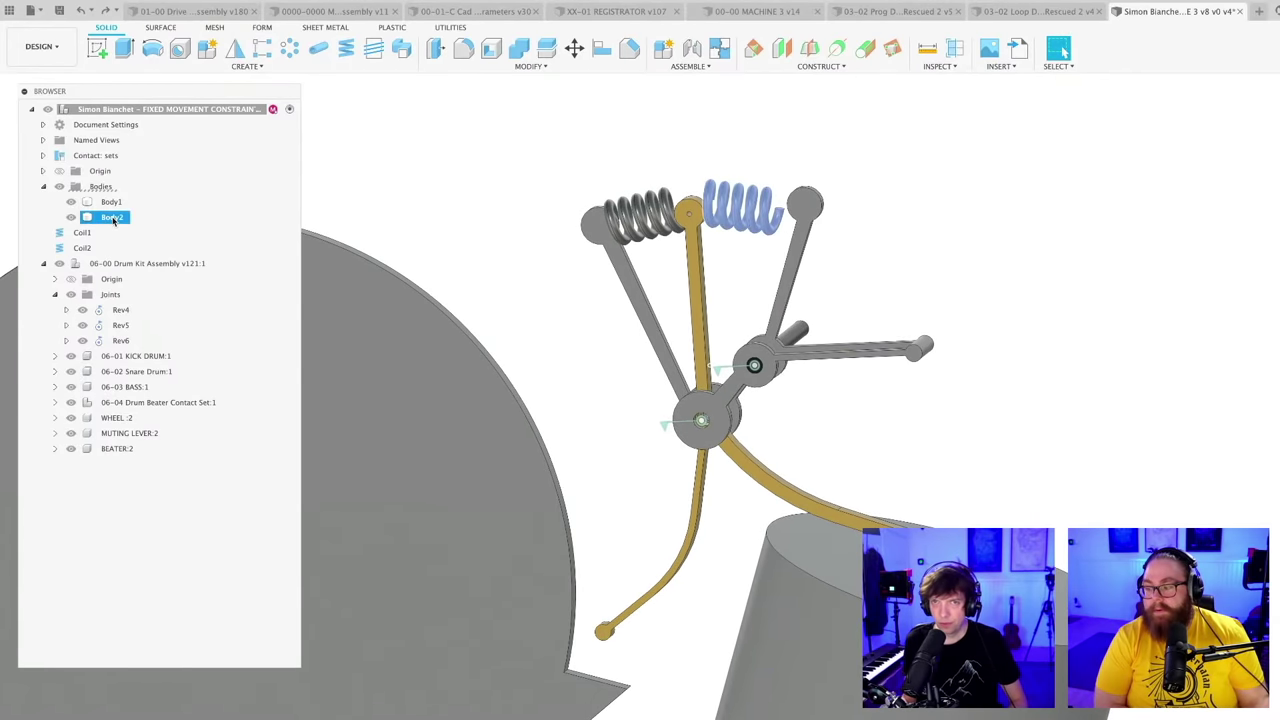
pyautogui.rightClick(114, 222)
pyautogui.click(200, 228)
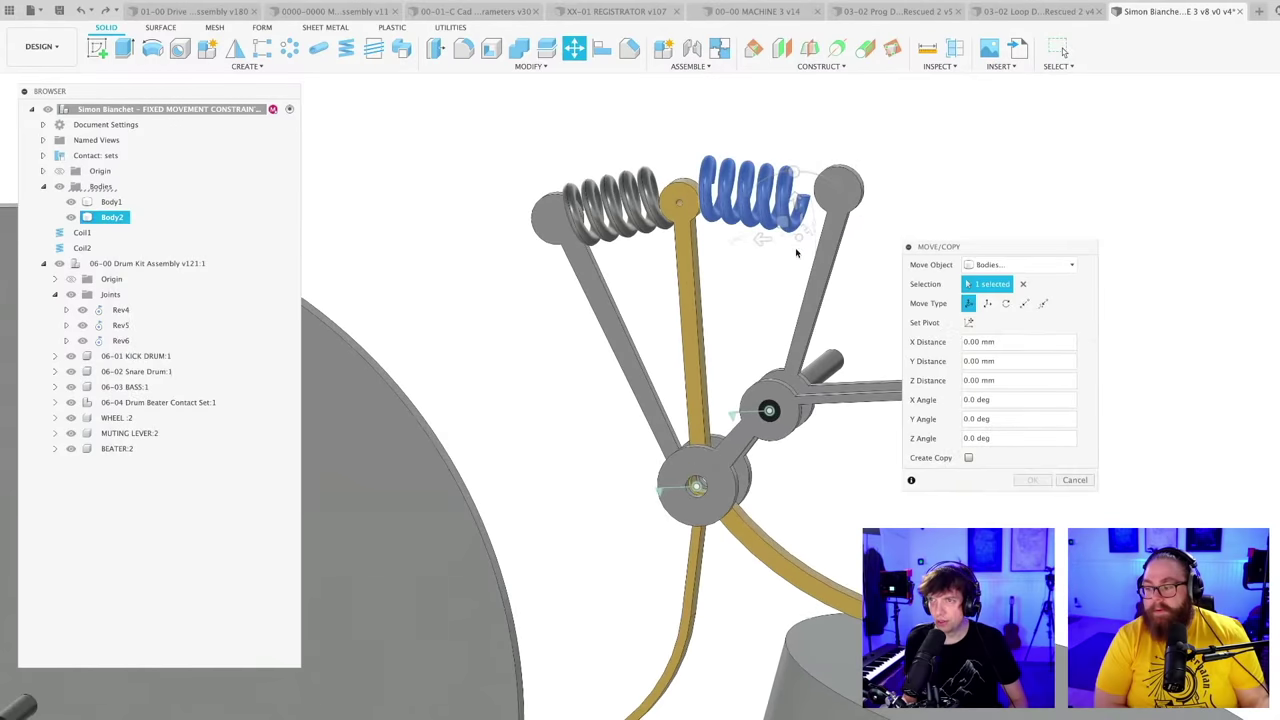
pyautogui.keyDown('shift'); pyautogui.moveTo(812, 263); pyautogui.dragTo(818, 262, button='middle'); pyautogui.keyUp('shift')
pyautogui.moveTo(786, 225); pyautogui.dragTo(808, 224)
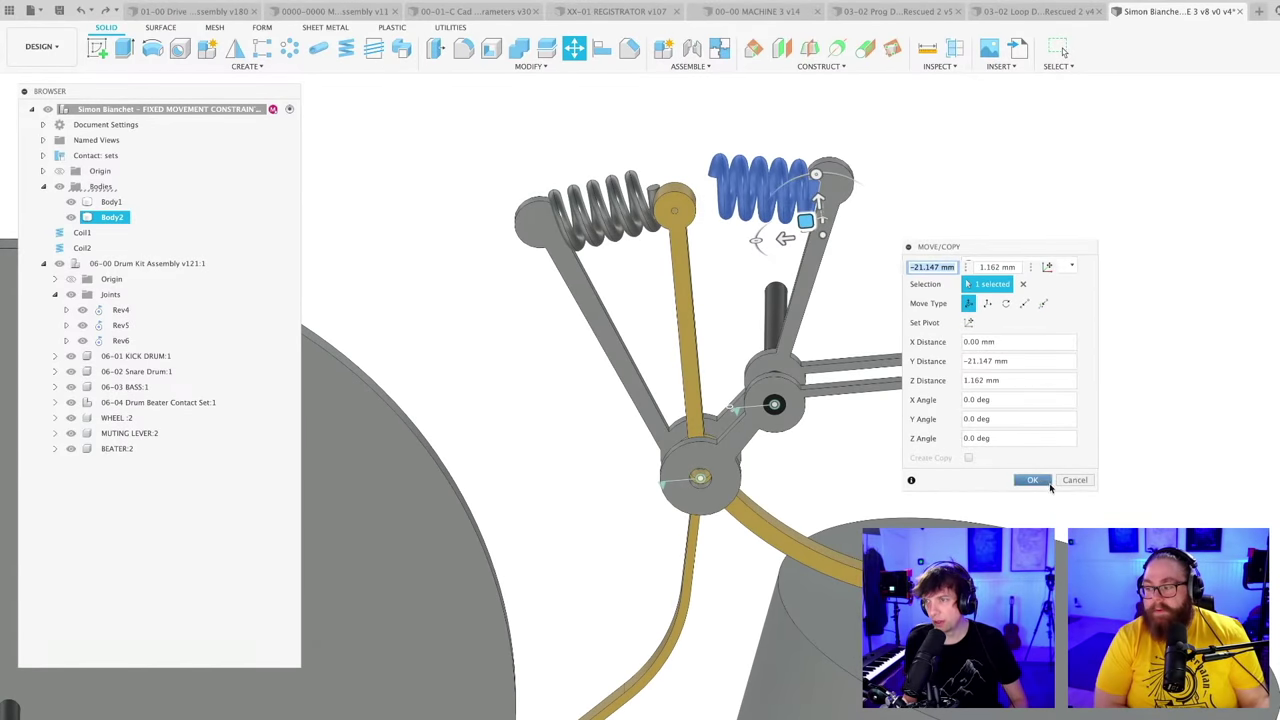
pyautogui.click(1047, 484)
# Step: Join the two coils and the grey muting lever into one body with Combine, using the second coil as the target
pyautogui.scroll(3, 603, 260)
pyautogui.keyDown('shift'); pyautogui.moveTo(612, 262); pyautogui.dragTo(726, 271, button='middle'); pyautogui.keyUp('shift')
pyautogui.scroll(-3, 560, 281)
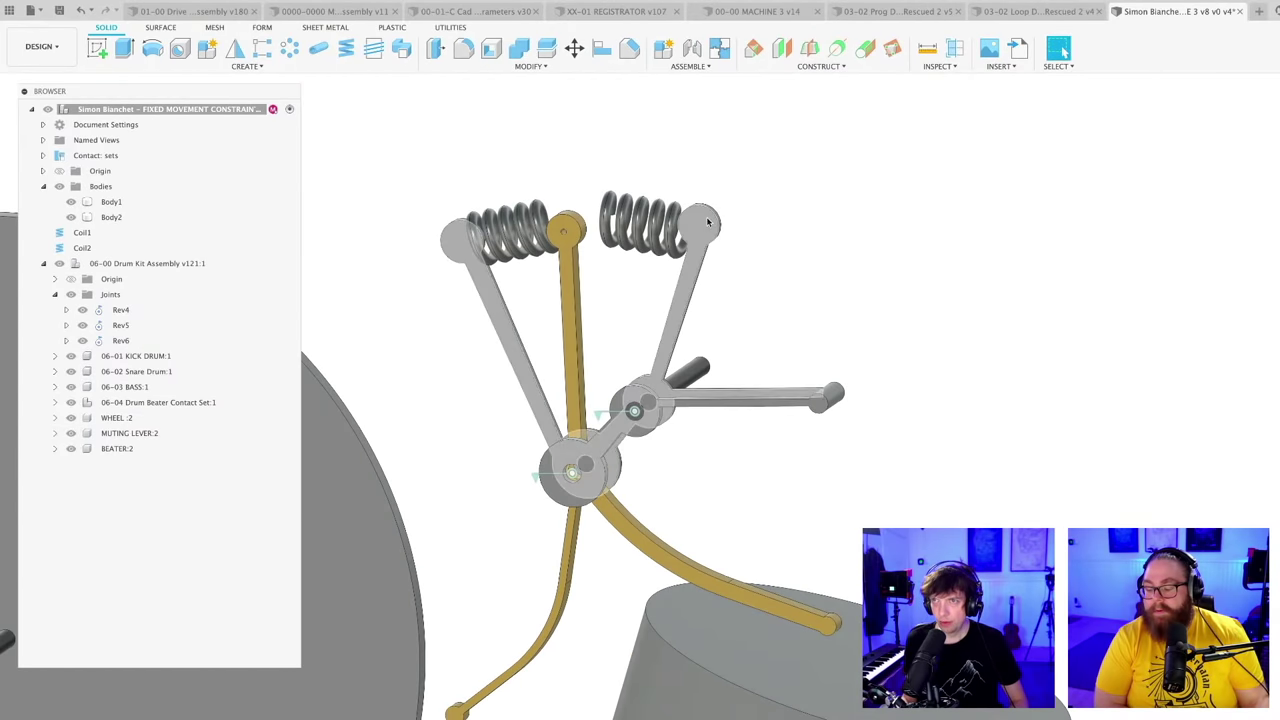
pyautogui.click(704, 225)
pyautogui.click(519, 48)
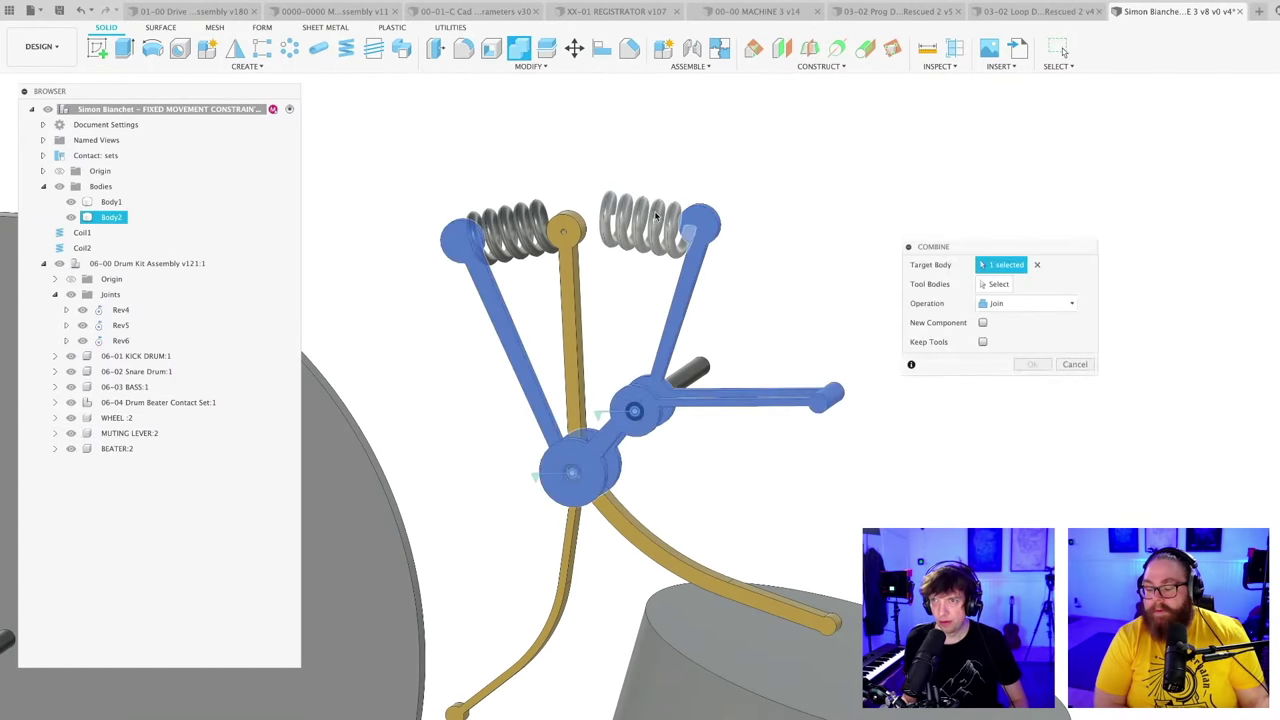
pyautogui.click(664, 224)
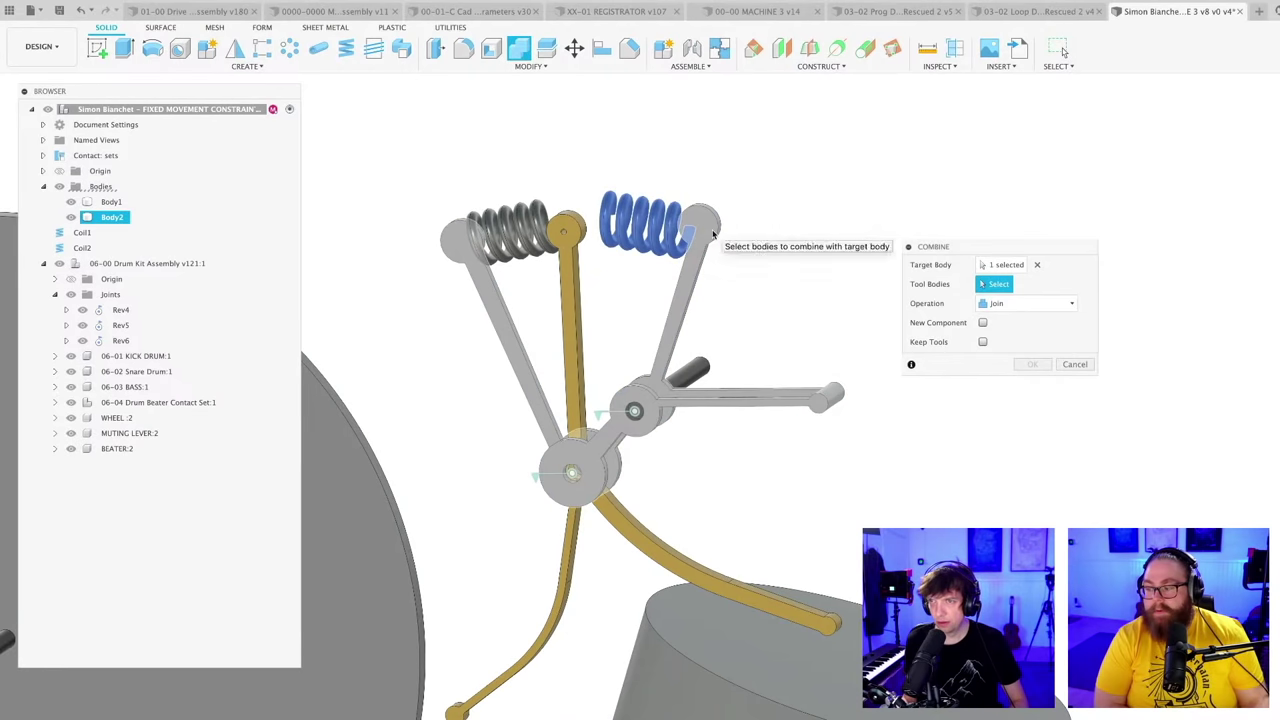
pyautogui.click(506, 233)
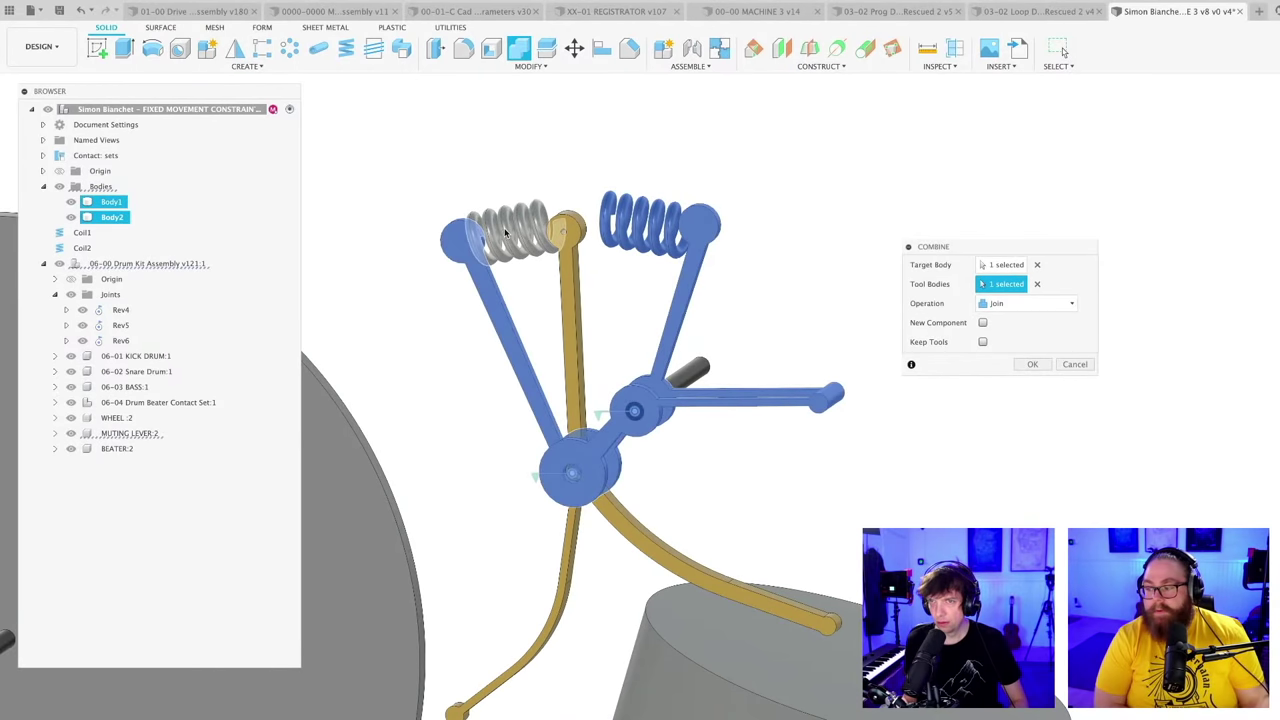
pyautogui.click(1032, 364)
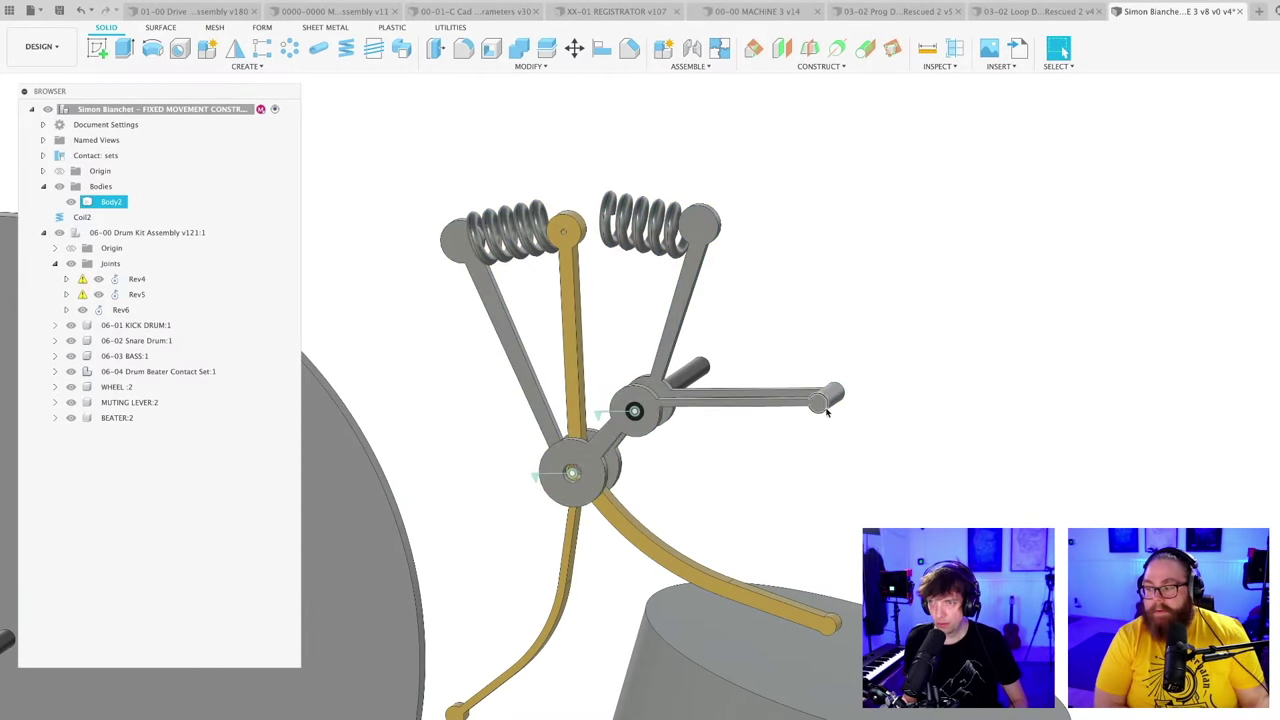
# Step: Turn the wheel slightly, expand the Rev4 joint in the browser, and try to swing the muting lever by its striking arm
pyautogui.scroll(-2, 761, 364)
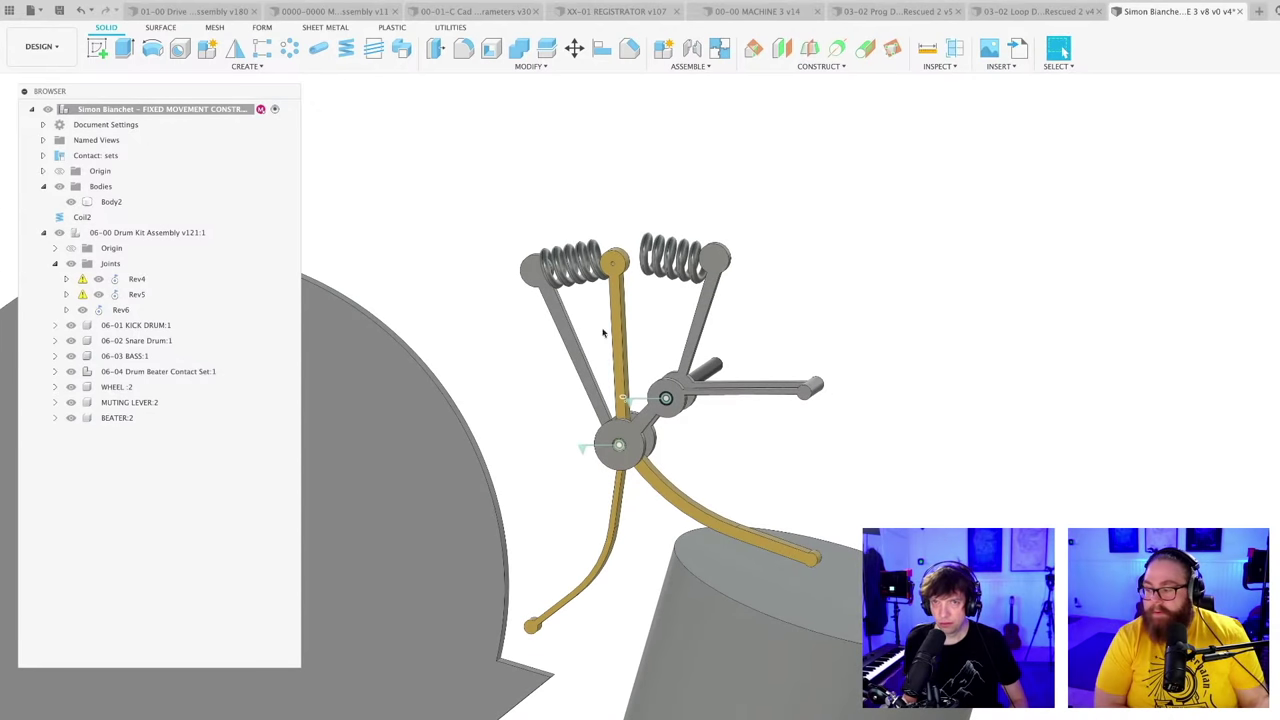
pyautogui.keyDown('shift'); pyautogui.moveTo(380, 320); pyautogui.dragTo(730, 282, button='middle'); pyautogui.keyUp('shift')
pyautogui.moveTo(494, 605); pyautogui.dragTo(466, 570)
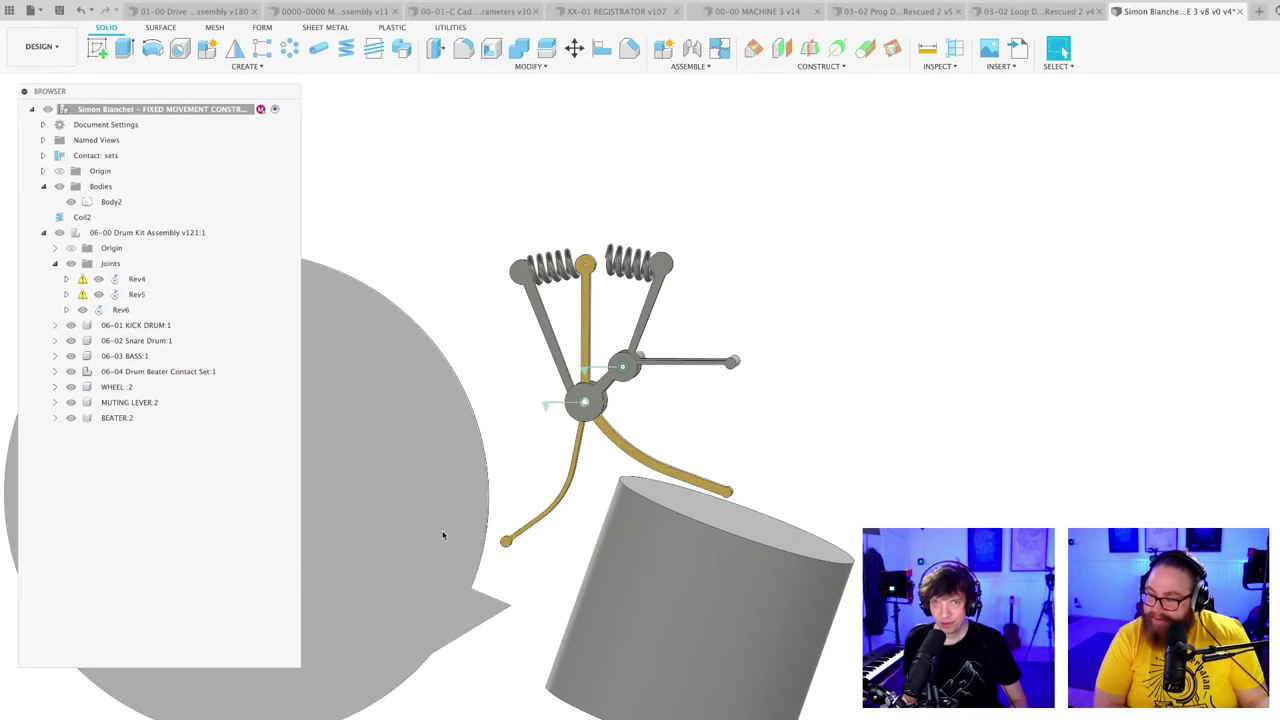
pyautogui.click(83, 280)
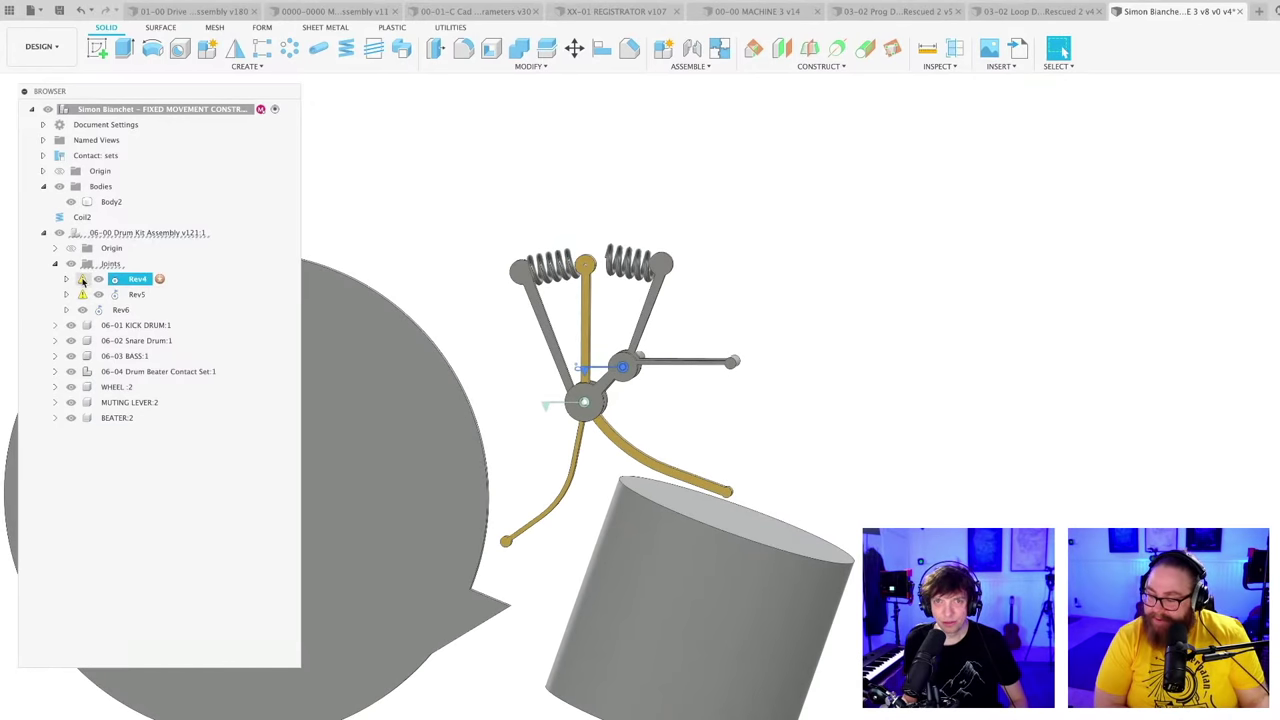
pyautogui.click(67, 280)
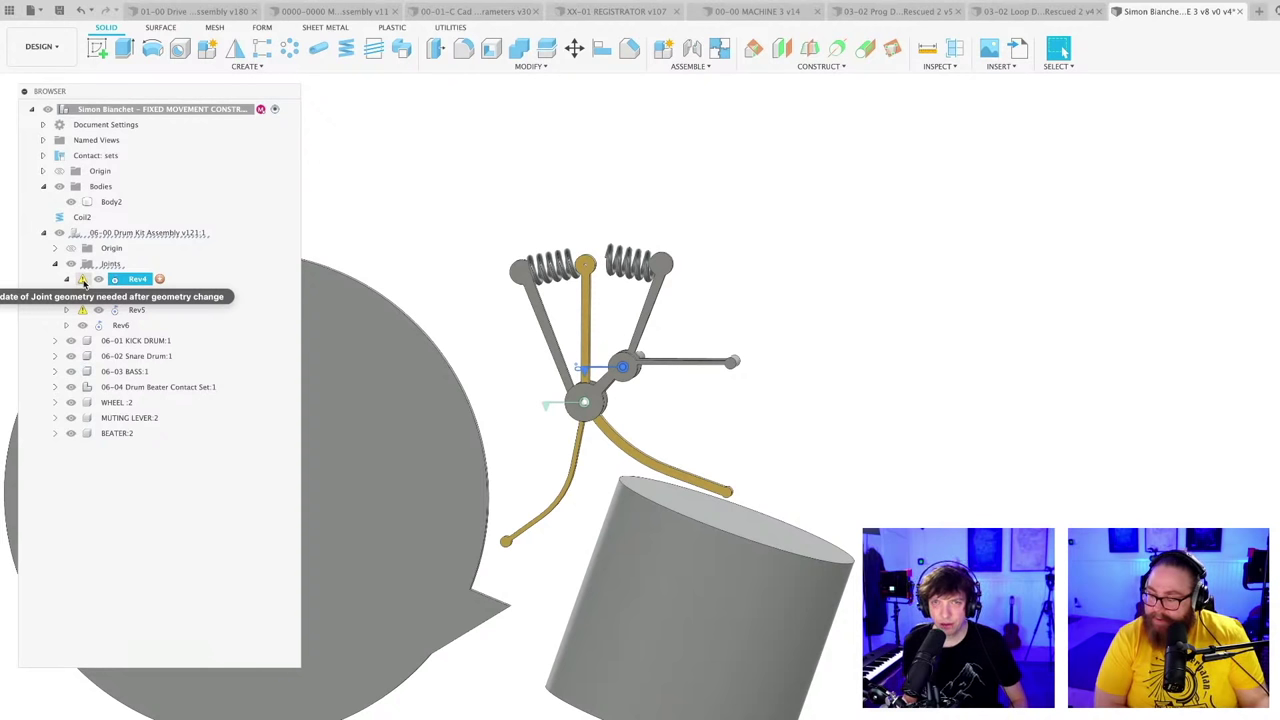
pyautogui.click(726, 418)
pyautogui.moveTo(732, 367); pyautogui.dragTo(731, 337)
pyautogui.press('Escape')
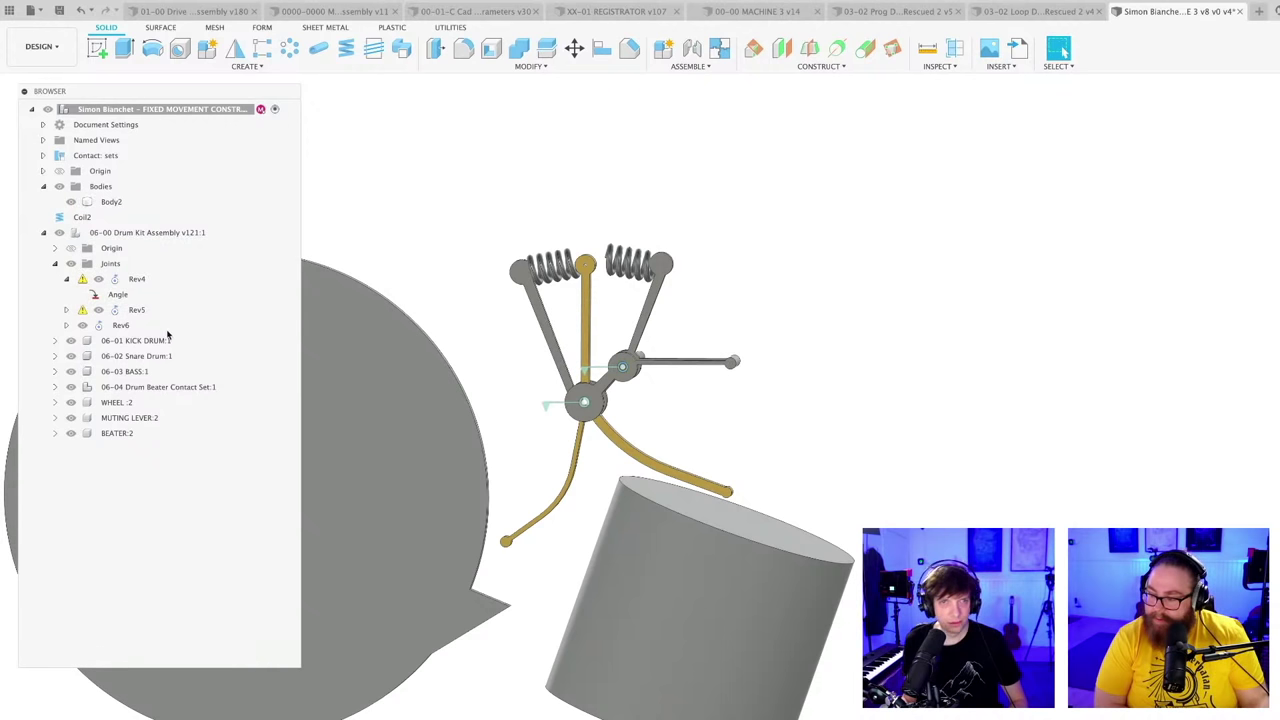
pyautogui.rightClick(137, 278)
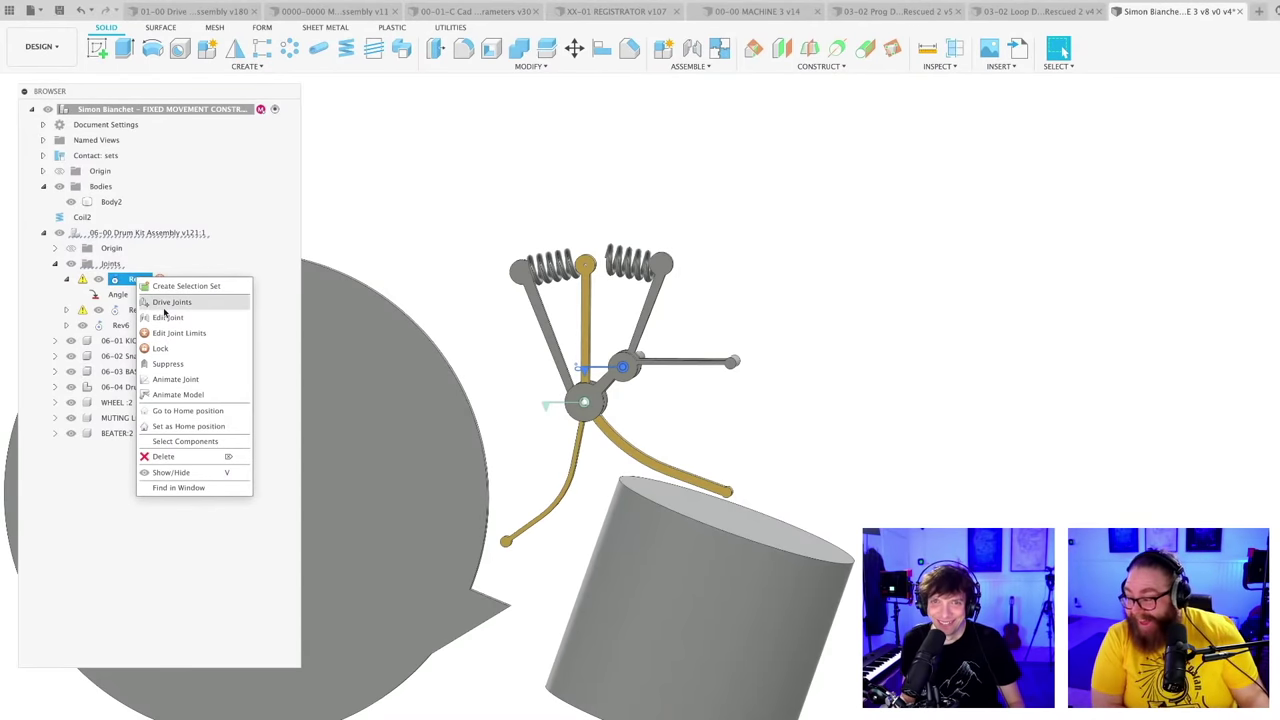
pyautogui.click(167, 317)
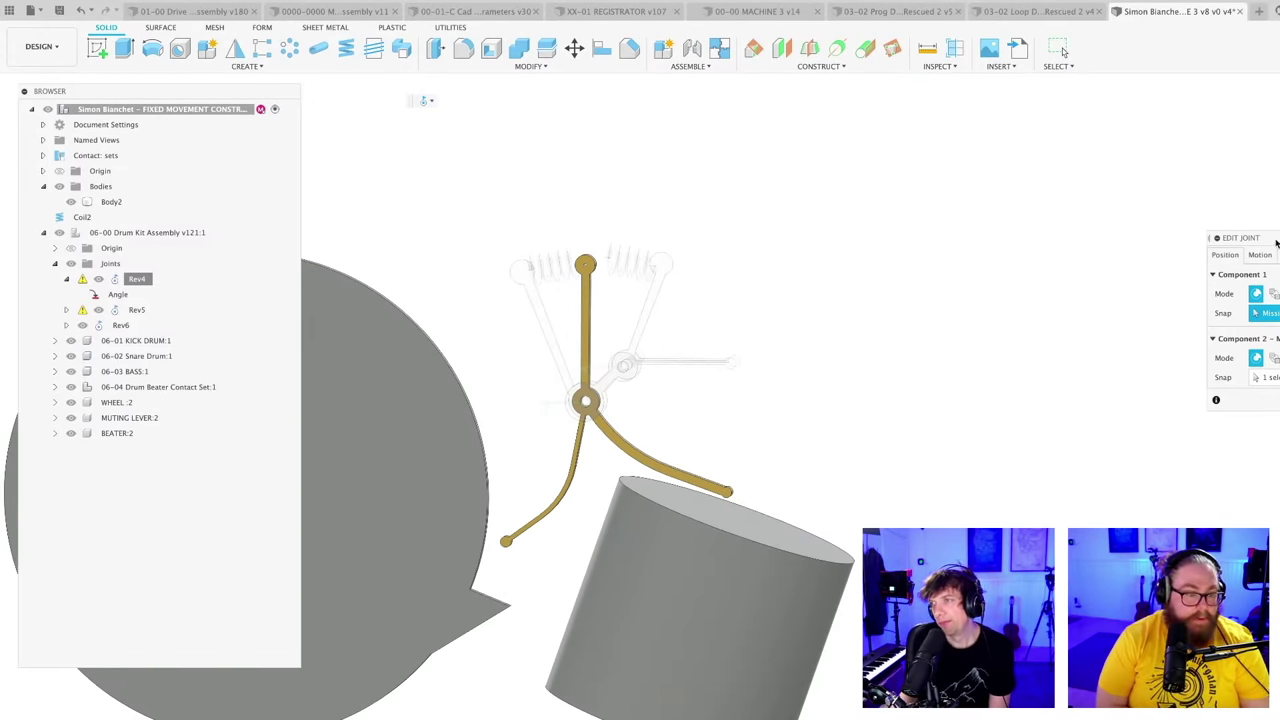
pyautogui.moveTo(1242, 241); pyautogui.dragTo(1044, 261)
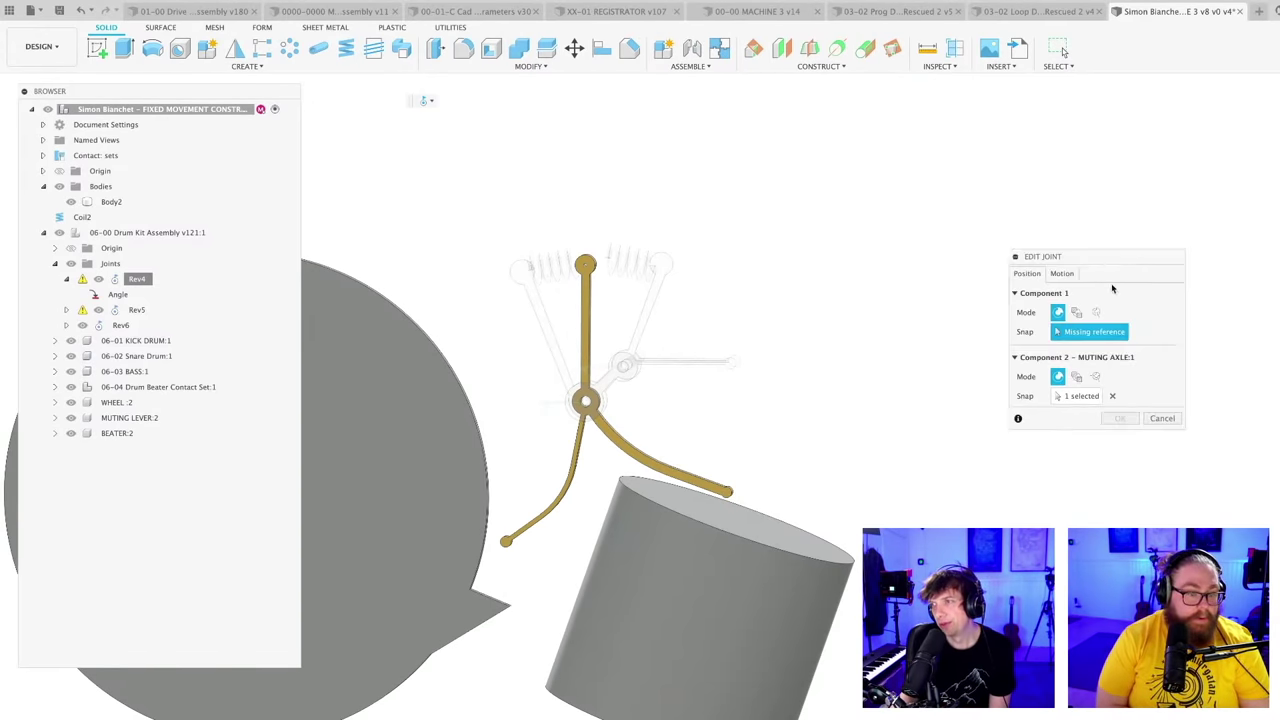
pyautogui.click(1160, 420)
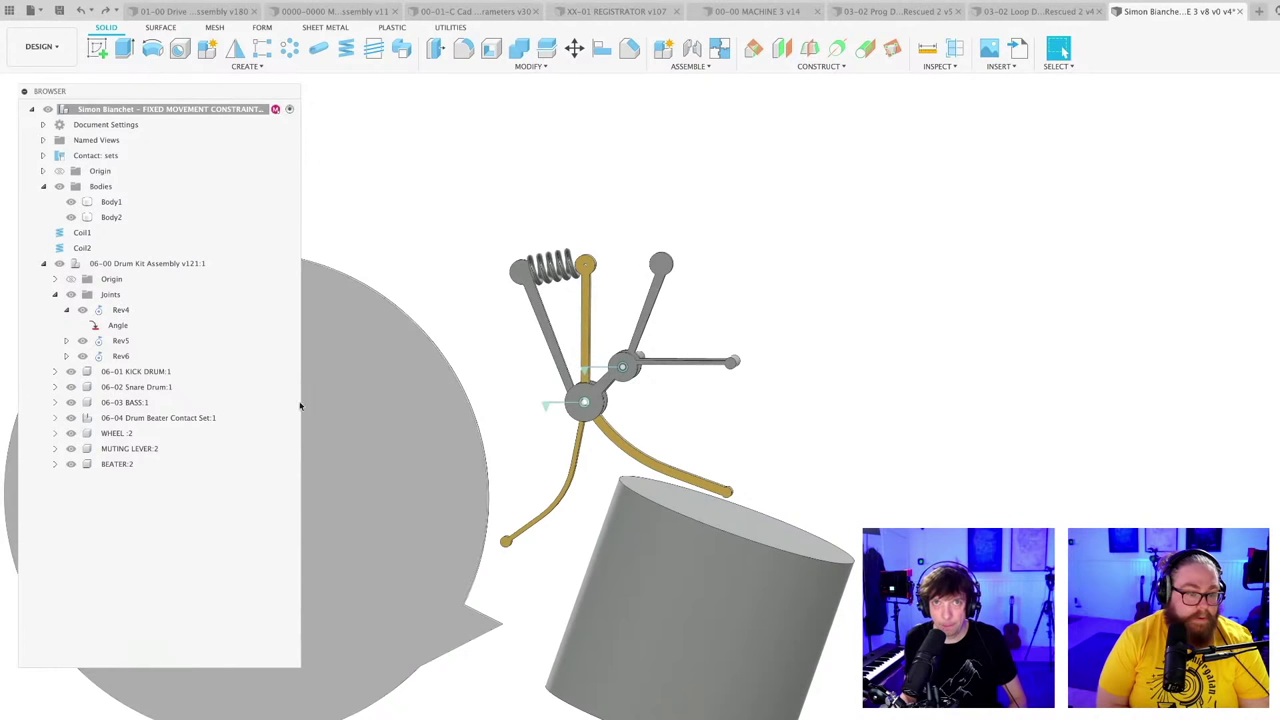
# Step: Roll back the coil combine and the second coil's last move, keeping its copy, and test-swing the muting lever upward
pyautogui.click(107, 10)
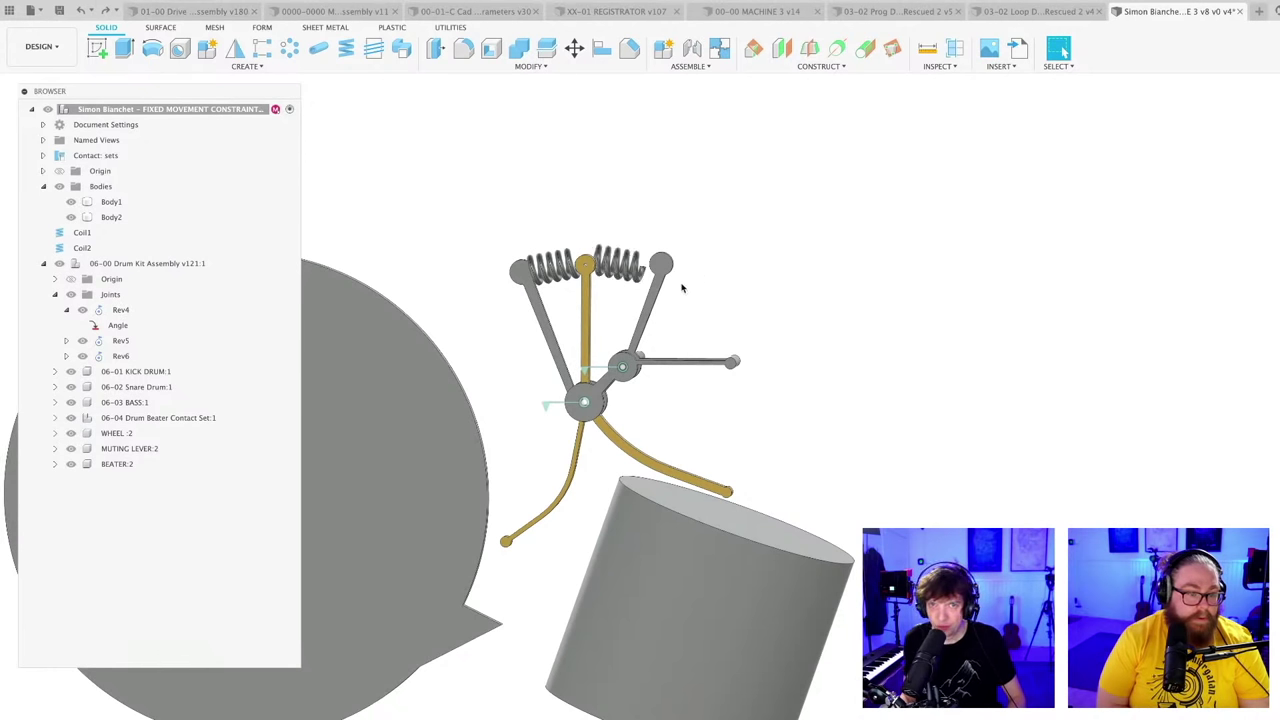
pyautogui.moveTo(733, 370); pyautogui.dragTo(730, 350)
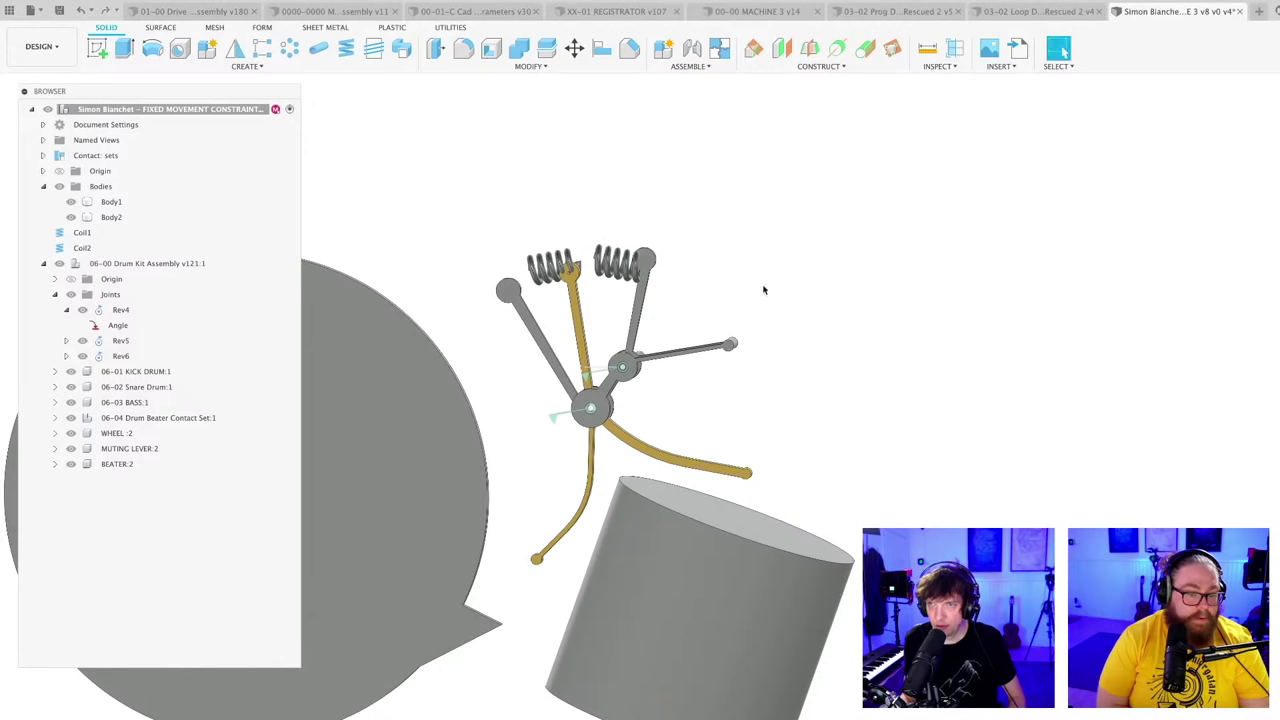
pyautogui.keyDown('shift'); pyautogui.moveTo(677, 310); pyautogui.dragTo(672, 354, button='middle'); pyautogui.keyUp('shift')
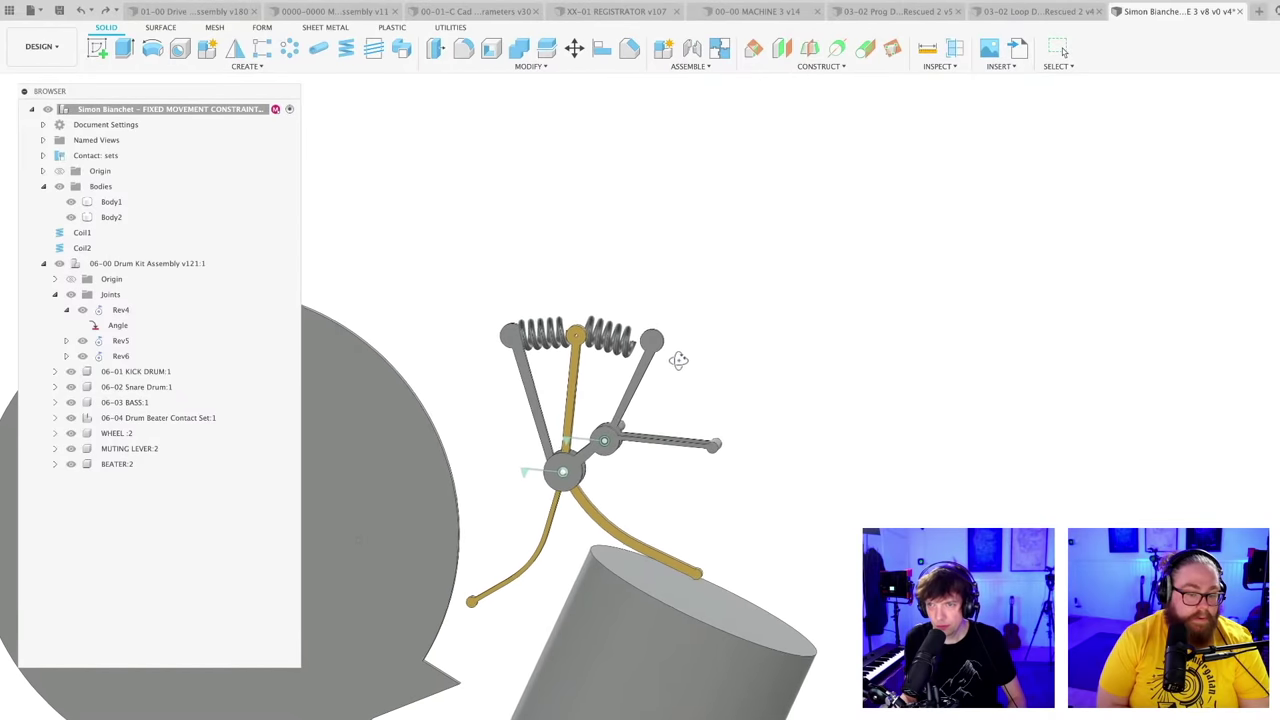
pyautogui.scroll(2, 577, 423)
pyautogui.moveTo(601, 385)
pyautogui.mouseDown(button='middle')
pyautogui.moveTo(620, 386)
pyautogui.moveTo(609, 414)
pyautogui.moveTo(615, 386)
pyautogui.mouseUp(button='middle')
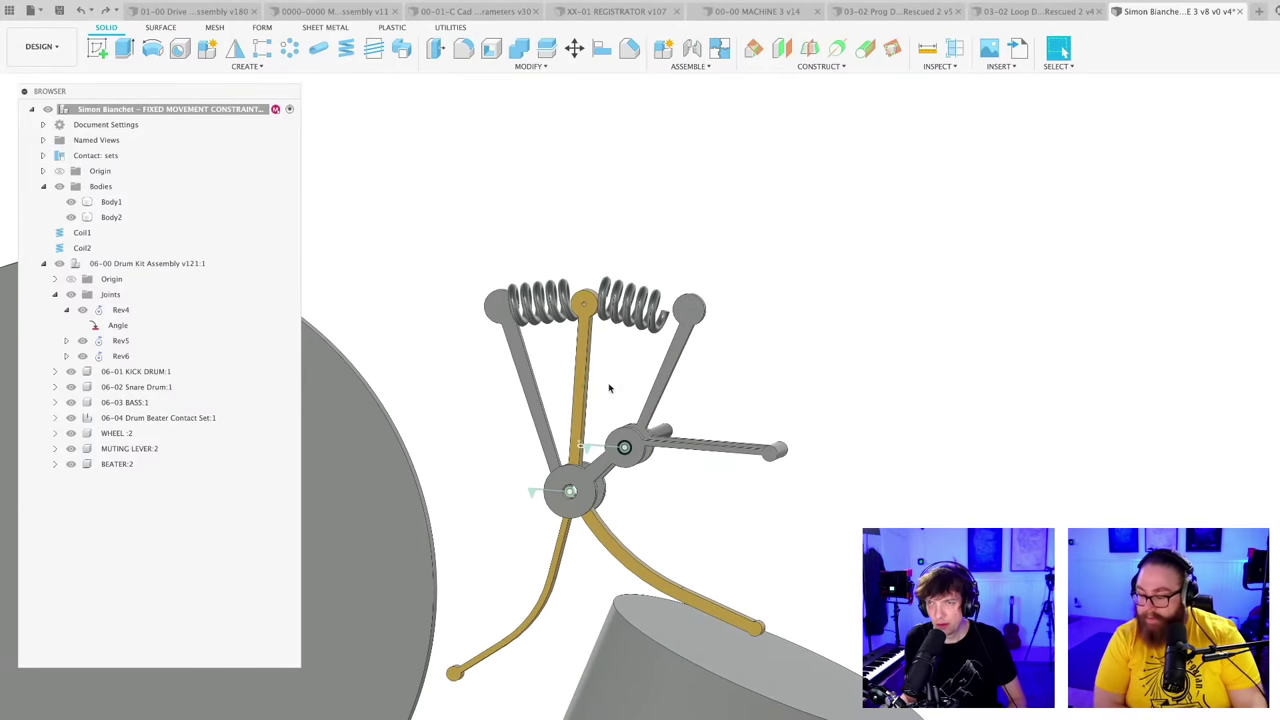
# Step: Save the design with two separate coil bodies as a new version
pyautogui.hotkey('ctrl', 's')
pyautogui.press('Return')
pyautogui.scroll(-2, 617, 381)
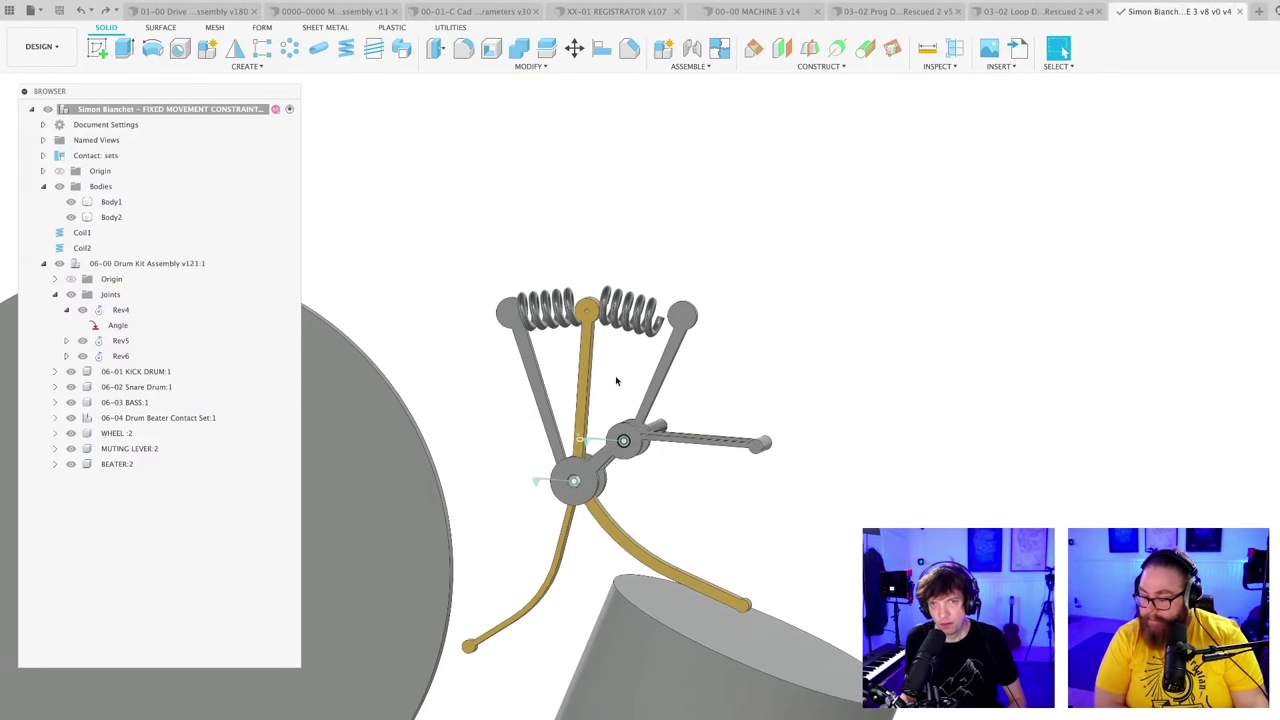
# Step: Examine up close how the two coils sit between the gold and grey lever heads
pyautogui.scroll(1, 623, 383)
pyautogui.keyDown('shift'); pyautogui.moveTo(625, 383); pyautogui.dragTo(610, 392, button='middle'); pyautogui.keyUp('shift')
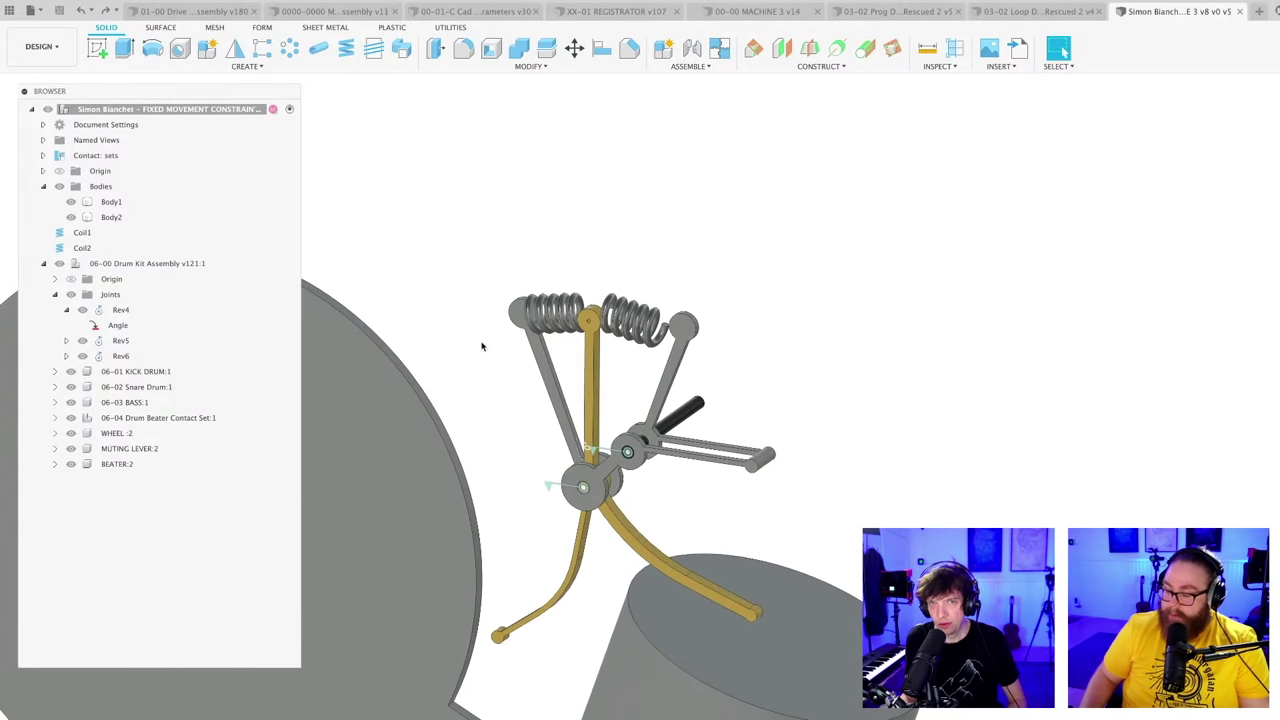
pyautogui.click(531, 312)
pyautogui.scroll(3, 531, 310)
pyautogui.click(526, 108)
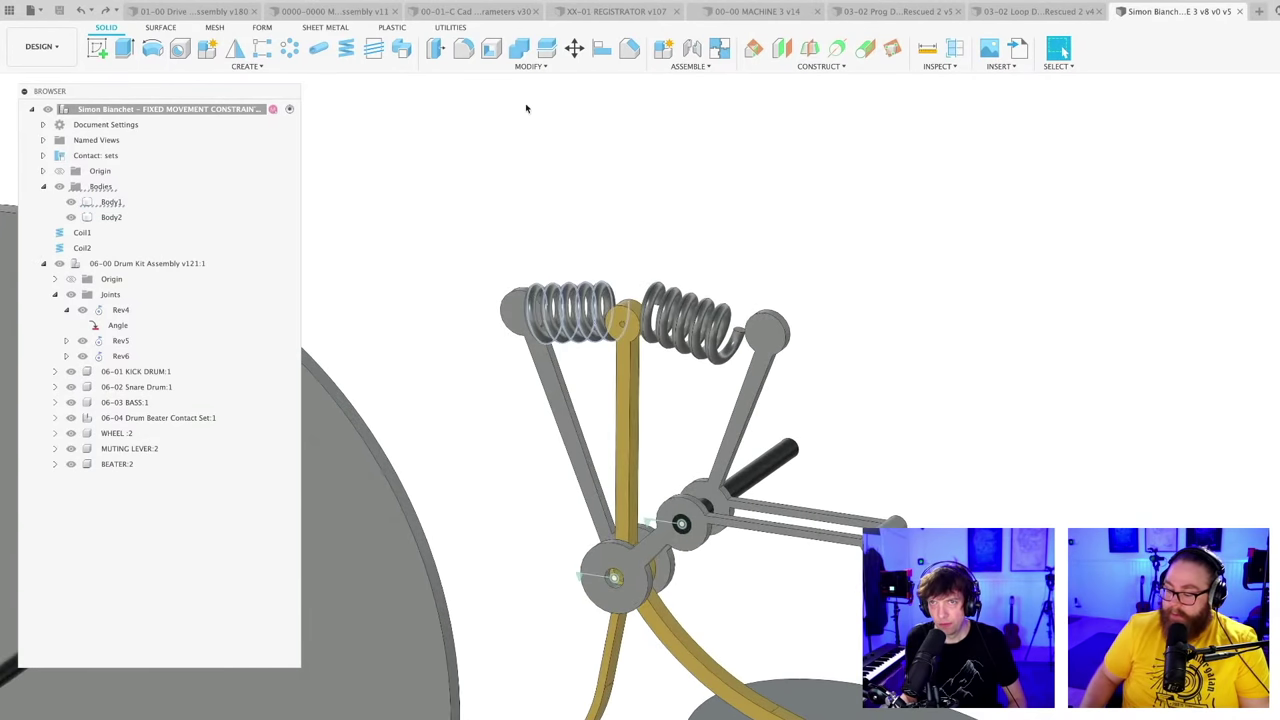
pyautogui.moveTo(533, 208); pyautogui.dragTo(559, 136, button='middle')
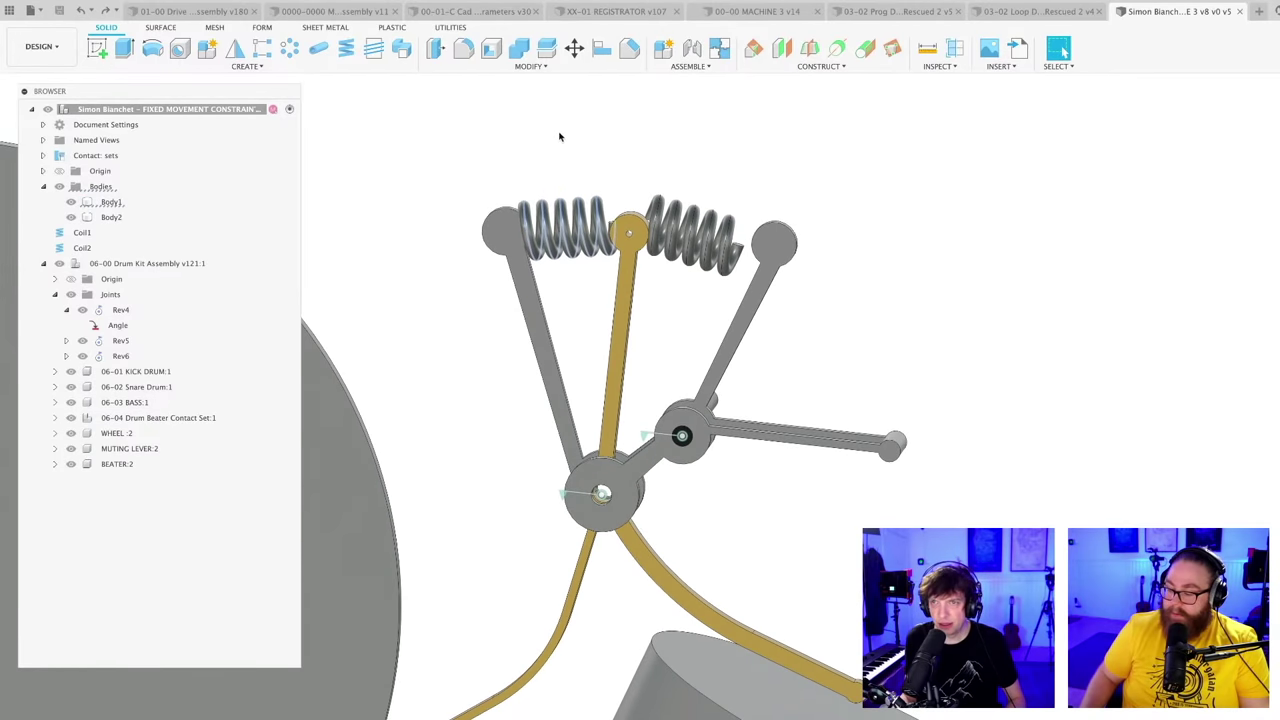
pyautogui.scroll(2, 523, 250)
pyautogui.click(523, 250)
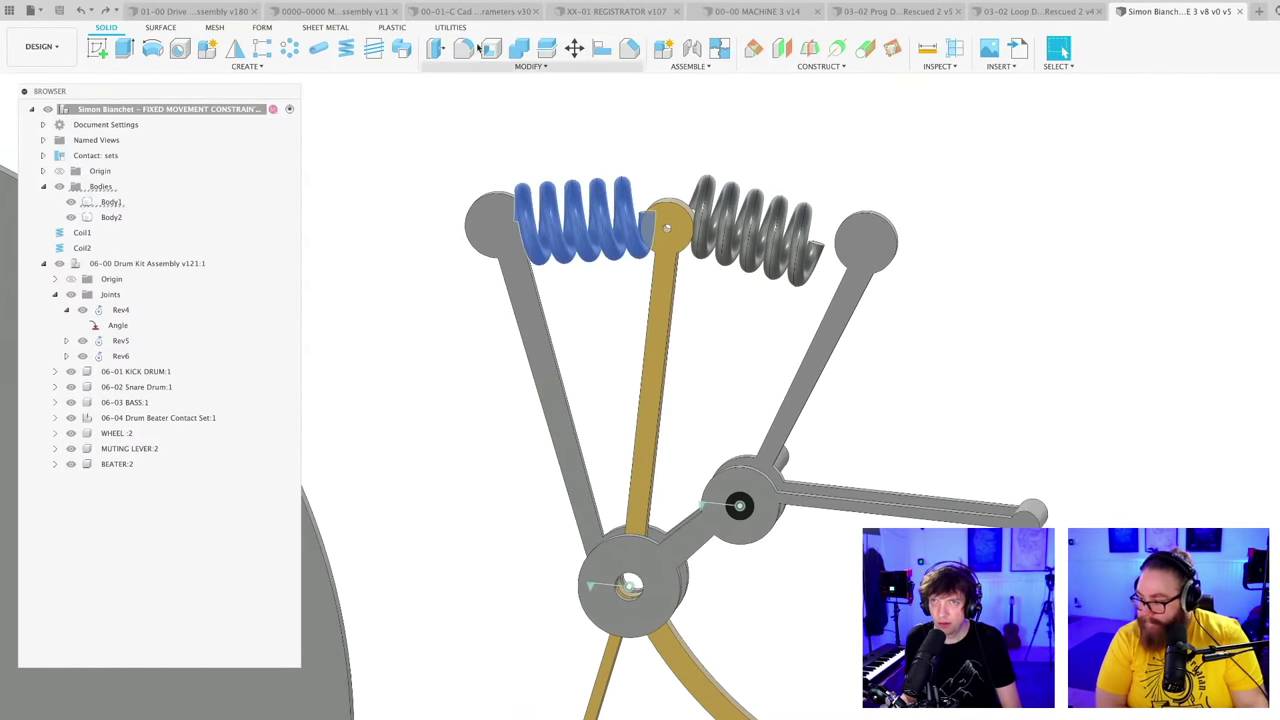
pyautogui.scroll(-3, 587, 115)
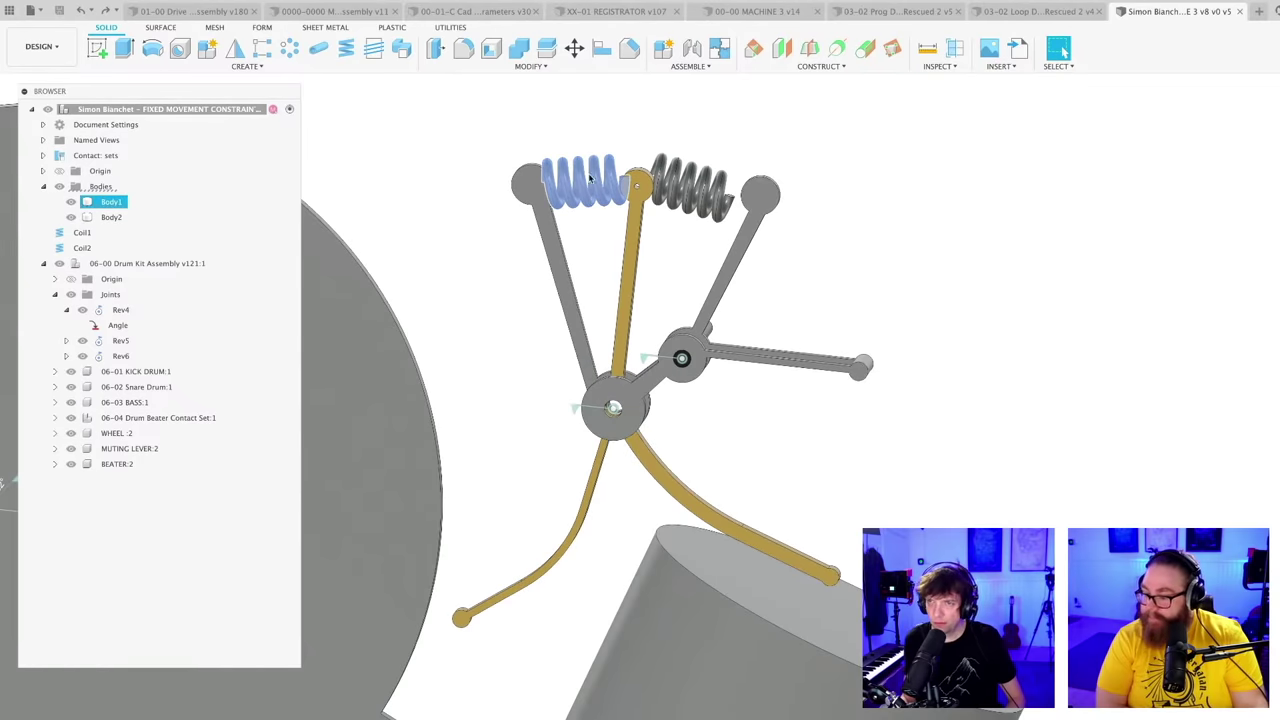
pyautogui.click(843, 295)
pyautogui.scroll(-2, 843, 295)
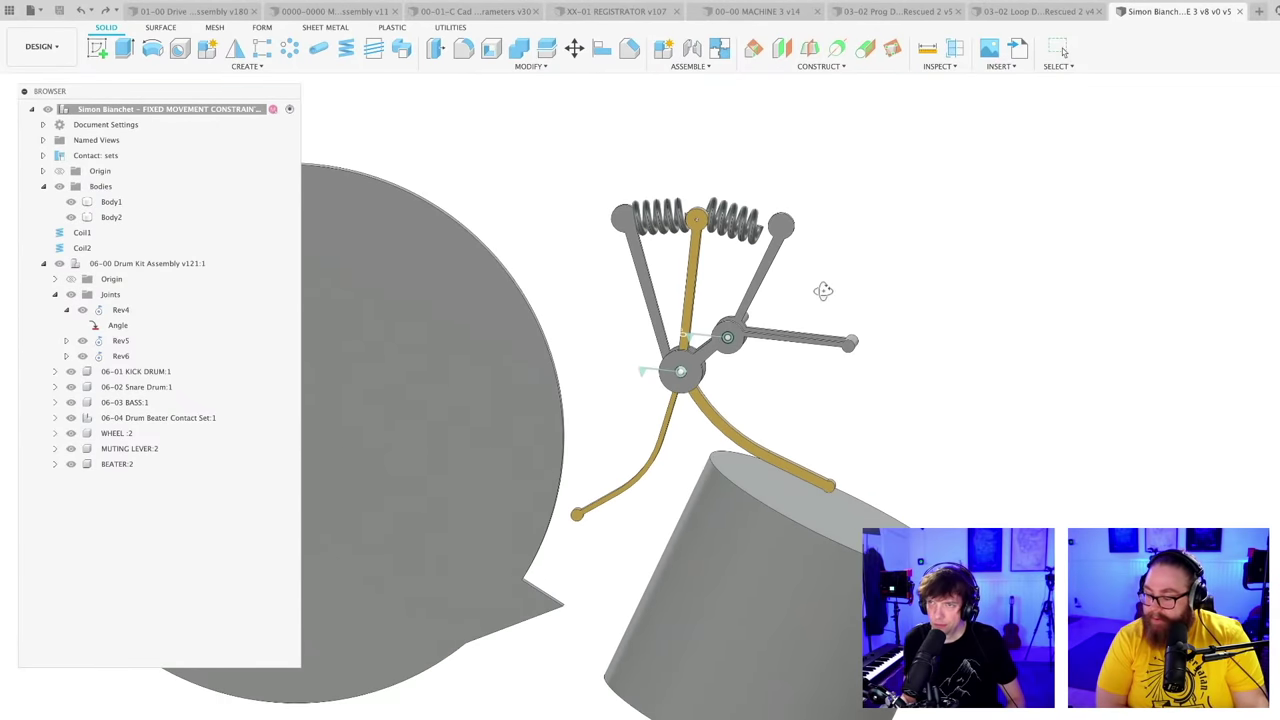
# Step: Swing the muting lever's long arm down and up, and turn the wheel's tooth up and back to about -45°
pyautogui.moveTo(833, 356); pyautogui.dragTo(823, 387)
pyautogui.moveTo(852, 371)
pyautogui.keyDown('shift'); pyautogui.mouseDown(button='middle')
pyautogui.moveTo(860, 357)
pyautogui.moveTo(866, 366)
pyautogui.mouseUp(button='middle'); pyautogui.keyUp('shift')
pyautogui.moveTo(855, 345); pyautogui.dragTo(852, 300)
pyautogui.moveTo(563, 601)
pyautogui.mouseDown()
pyautogui.moveTo(209, 300)
pyautogui.moveTo(588, 432)
pyautogui.mouseUp()
pyautogui.moveTo(300, 669); pyautogui.dragTo(224, 511)
pyautogui.moveTo(612, 451); pyautogui.dragTo(602, 515)
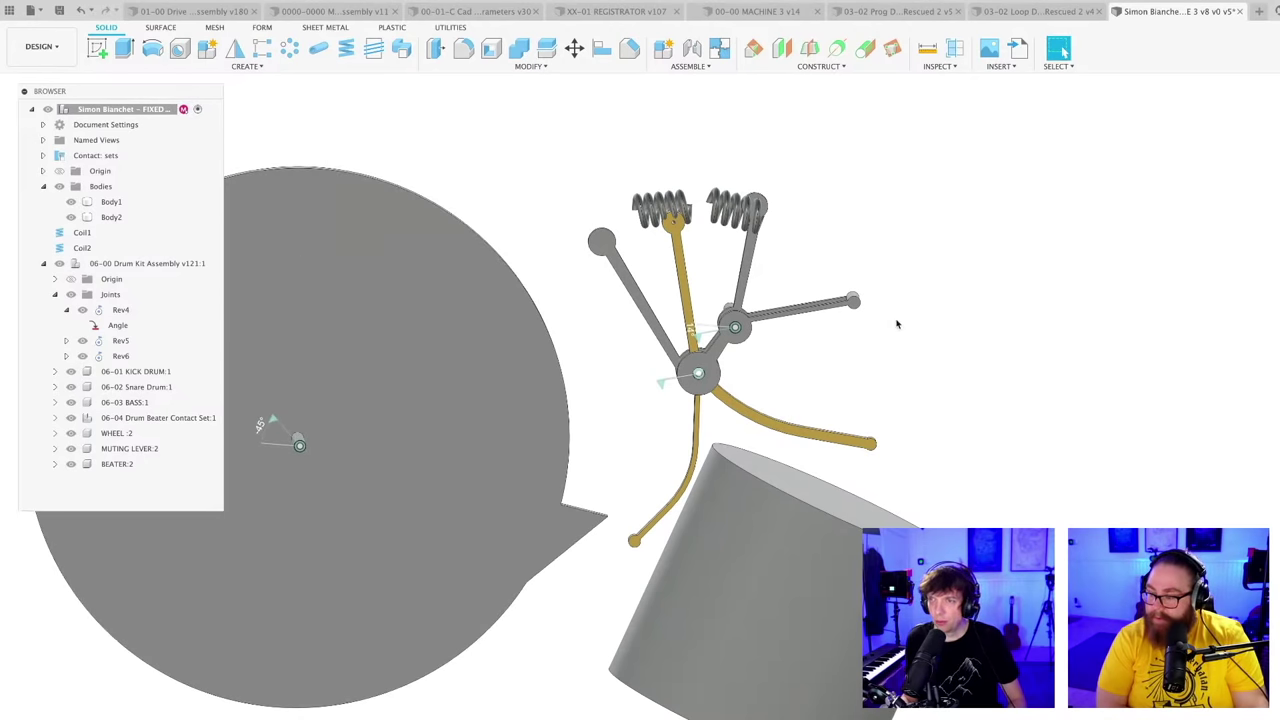
# Step: Lower the muting lever's arm, turn the wheel's tooth to about -49° just below the gold lever's tip, and save the design
pyautogui.moveTo(861, 310); pyautogui.dragTo(870, 326)
pyautogui.moveTo(593, 511); pyautogui.dragTo(601, 530)
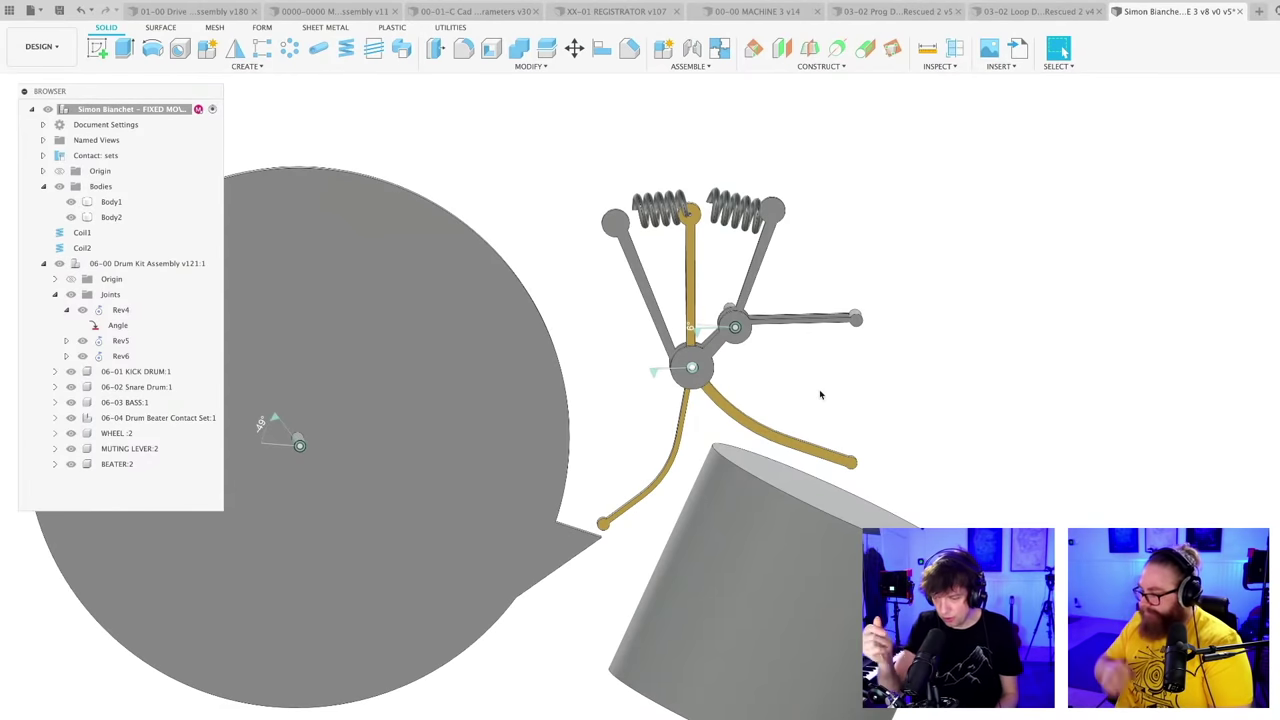
pyautogui.press('super+s')
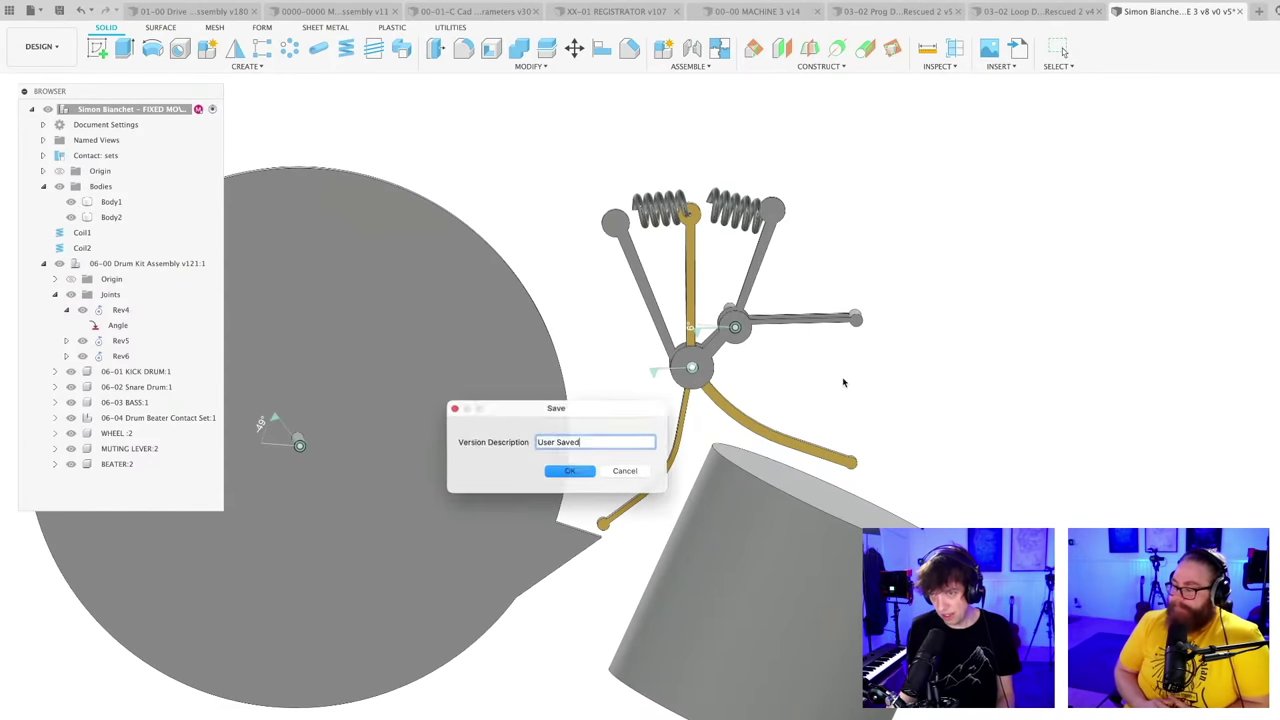
pyautogui.click(572, 473)
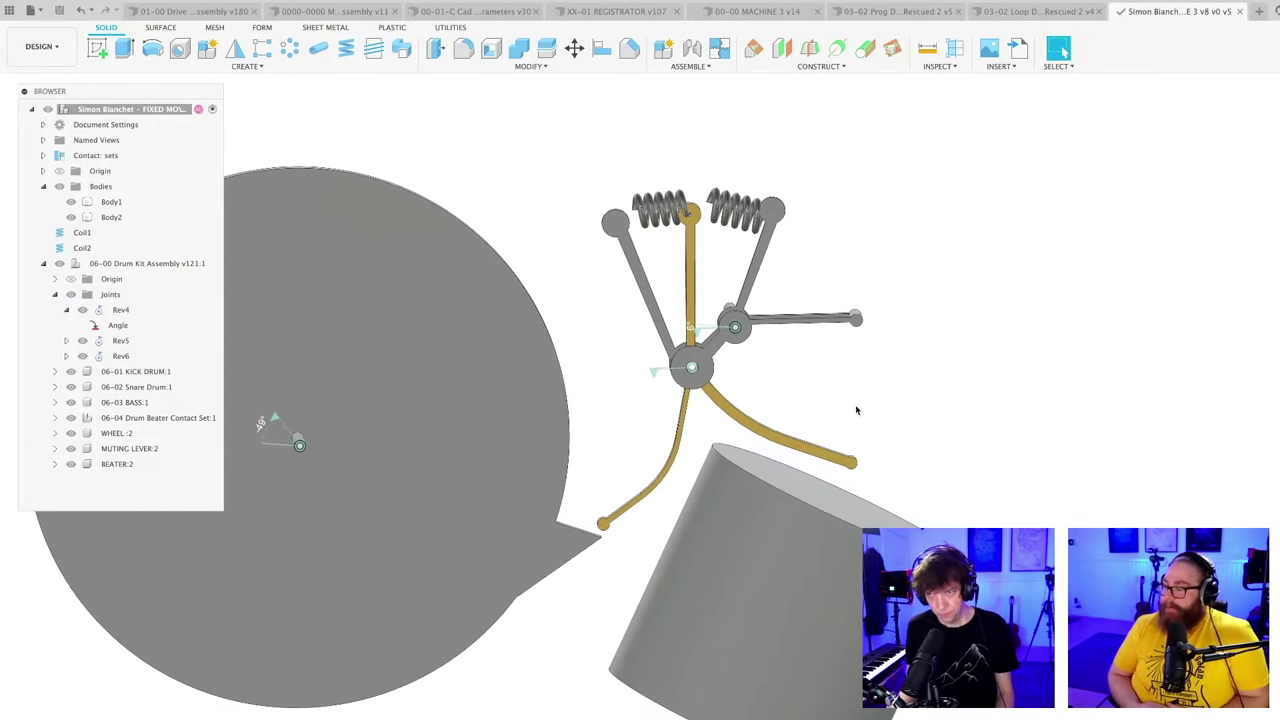
# Step: Examine the wheel, levers, coils and drum from several angles and distances
pyautogui.keyDown('shift'); pyautogui.moveTo(857, 410); pyautogui.dragTo(768, 382, button='middle'); pyautogui.keyUp('shift')
pyautogui.scroll(-3, 640, 447)
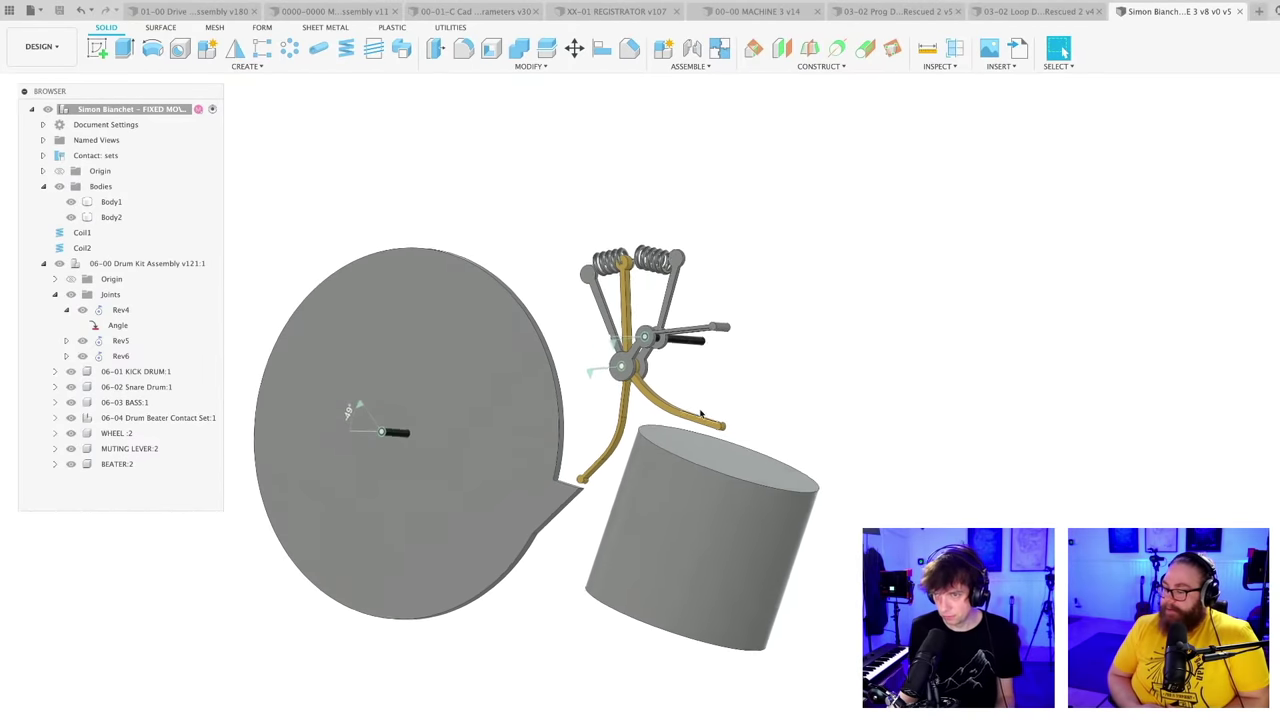
pyautogui.keyDown('shift'); pyautogui.moveTo(640, 447); pyautogui.dragTo(763, 399, button='middle'); pyautogui.keyUp('shift')
pyautogui.scroll(3, 763, 400)
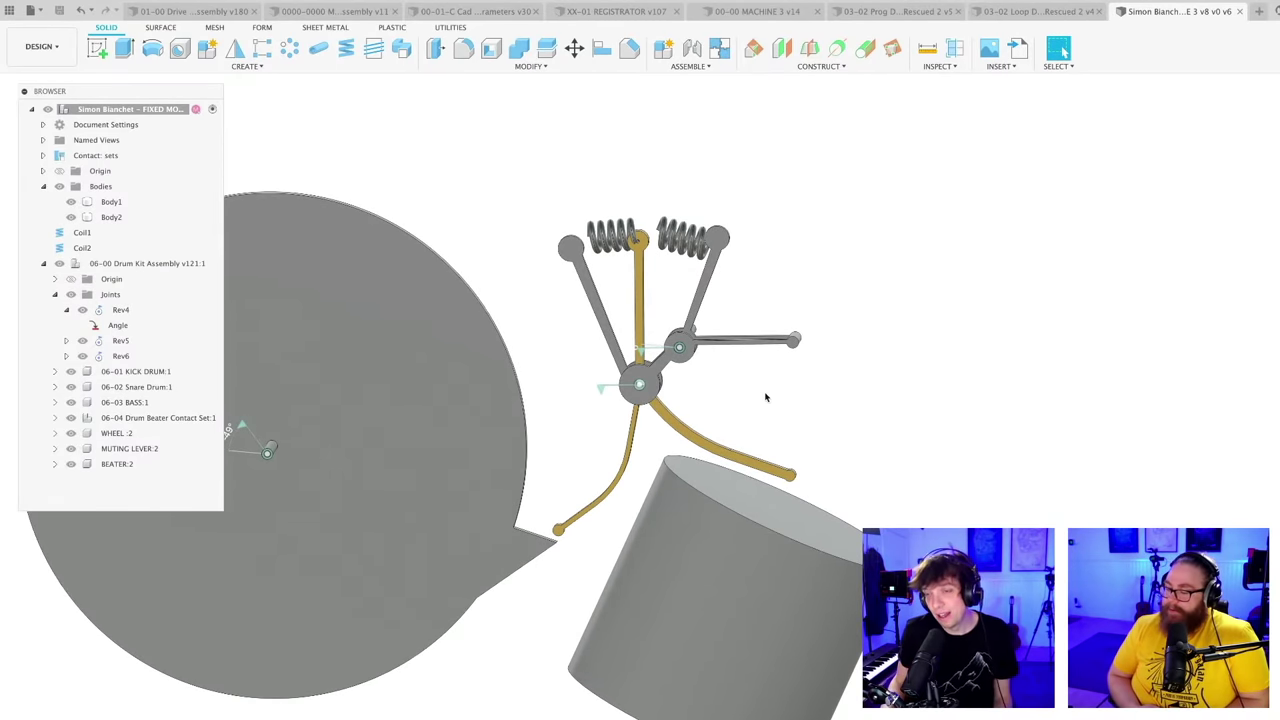
pyautogui.keyDown('shift'); pyautogui.moveTo(766, 398); pyautogui.dragTo(763, 396, button='middle'); pyautogui.keyUp('shift')
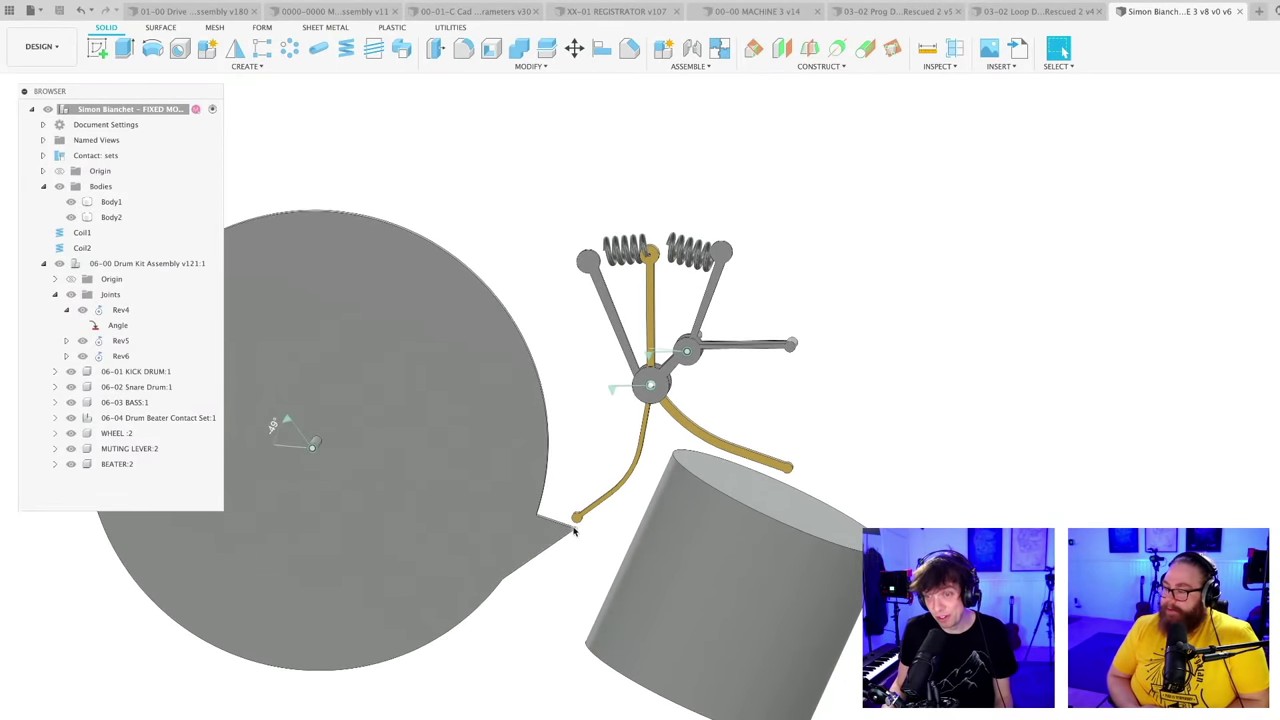
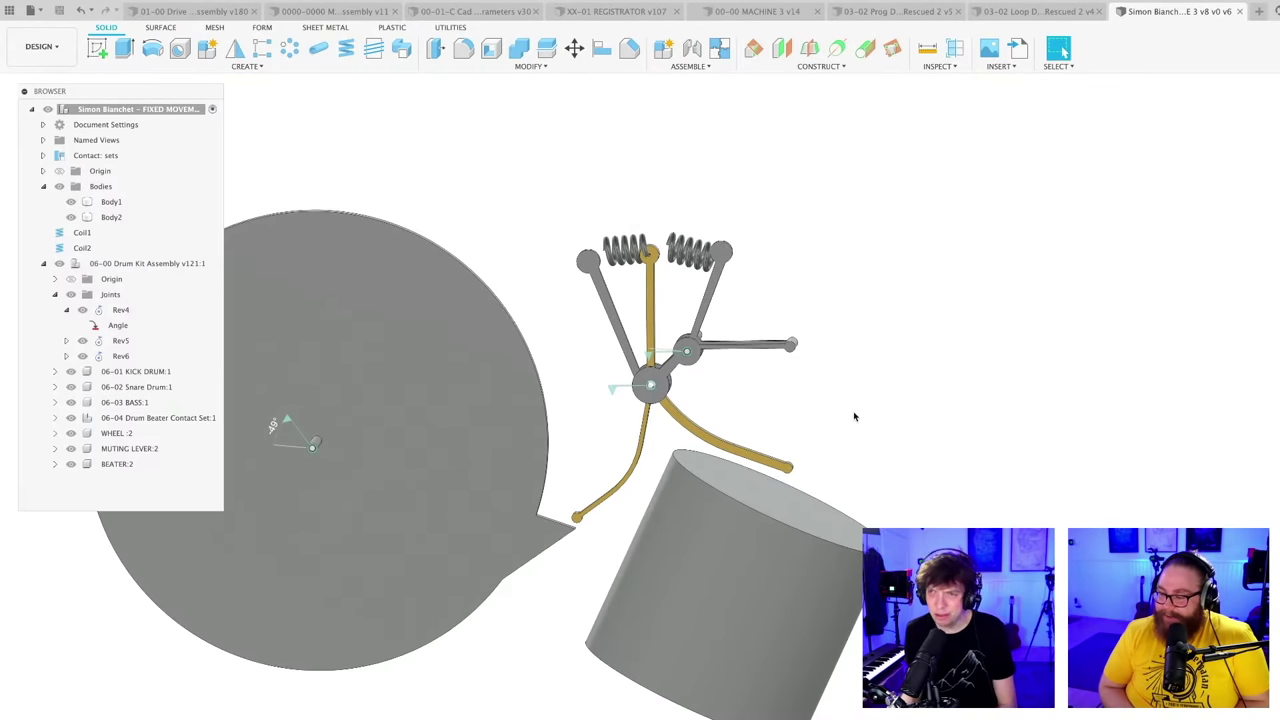
pyautogui.scroll(-2, 846, 414)
pyautogui.moveTo(837, 417); pyautogui.dragTo(891, 447, button='middle')
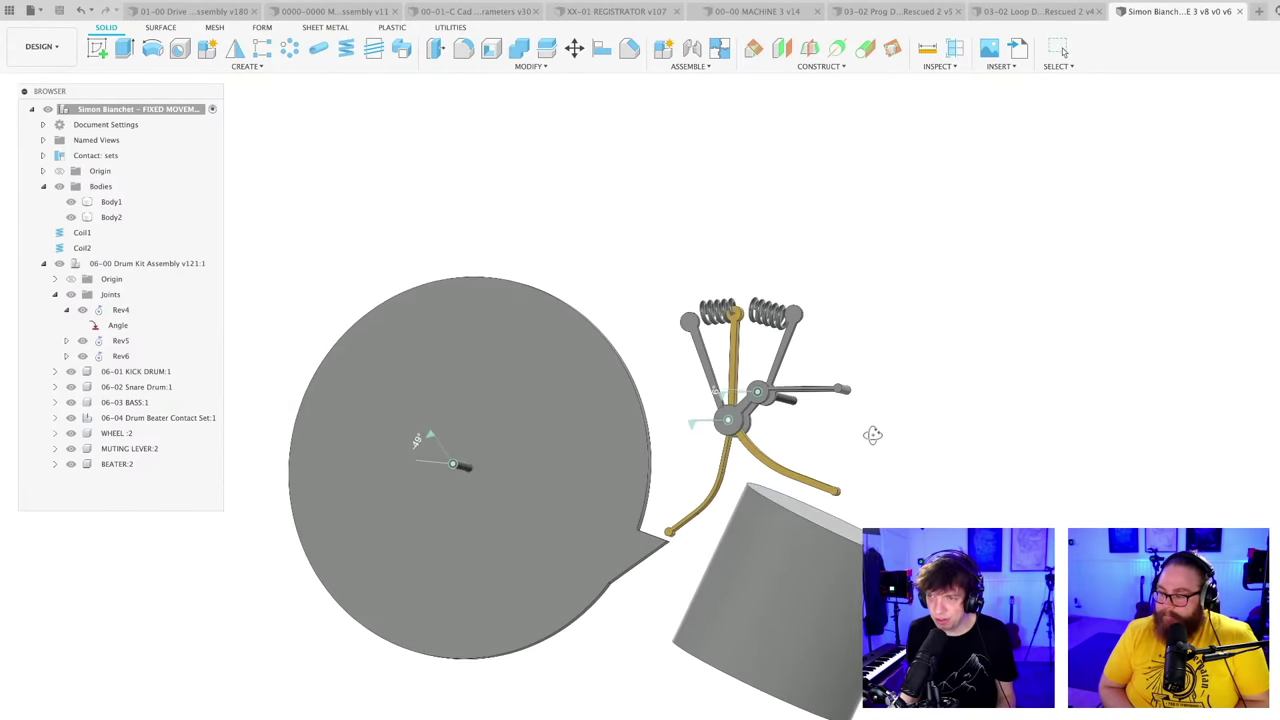
pyautogui.scroll(2, 890, 456)
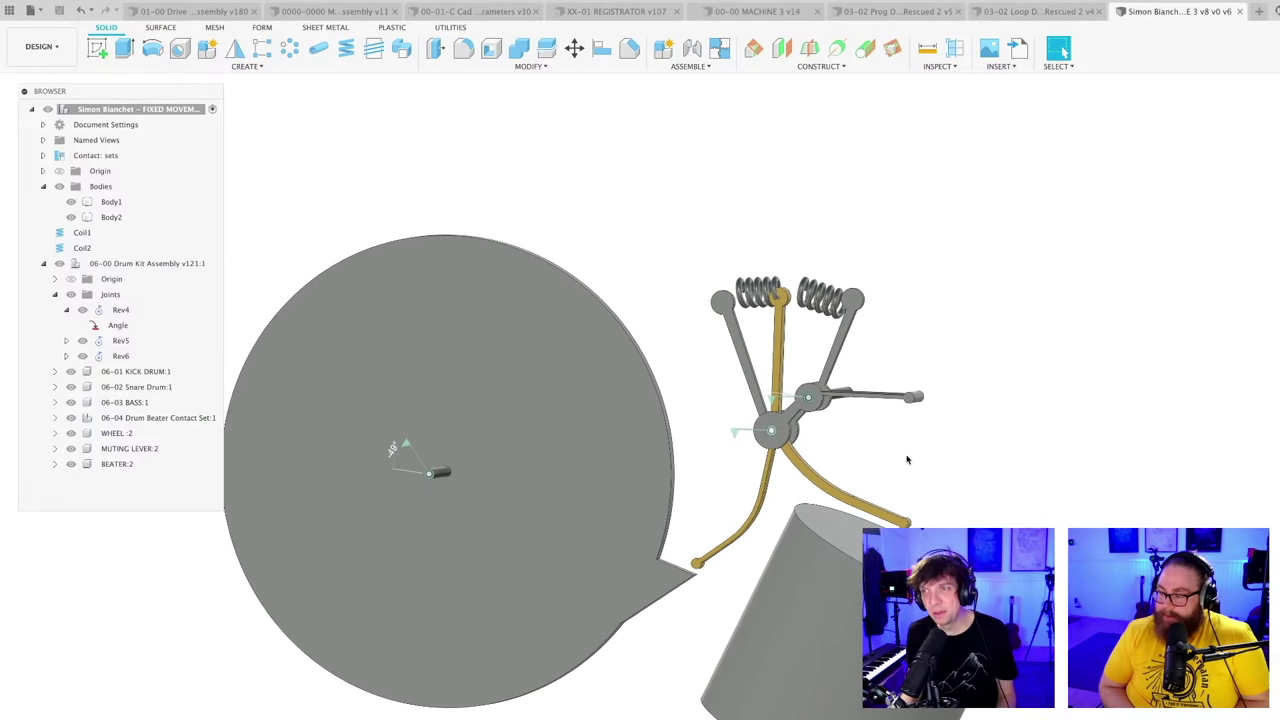
pyautogui.moveTo(874, 449); pyautogui.dragTo(979, 400, button='middle')
pyautogui.scroll(2, 875, 441)
pyautogui.scroll(-3, 939, 385)
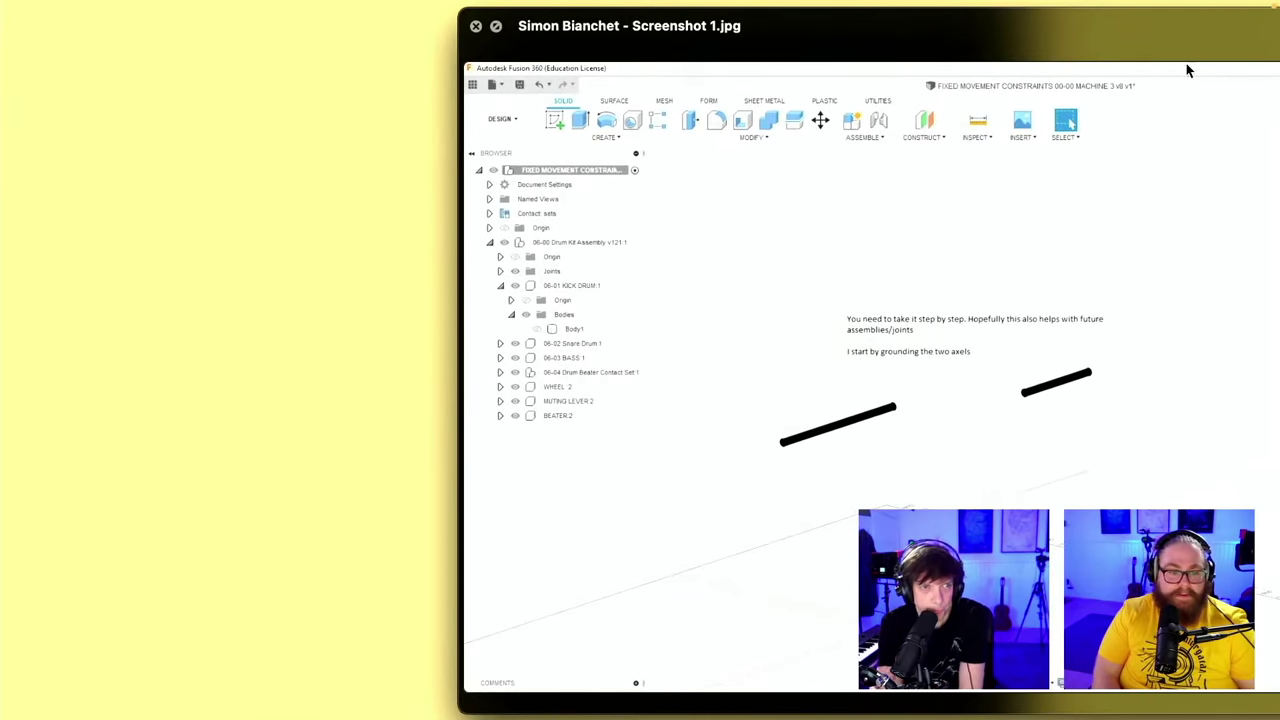
# Step: Enlarge the preview of the submitted instruction images and read Screenshots 1 to 5 about the axles, joints, limits and contact set
pyautogui.moveTo(1187, 51); pyautogui.dragTo(730, 41)
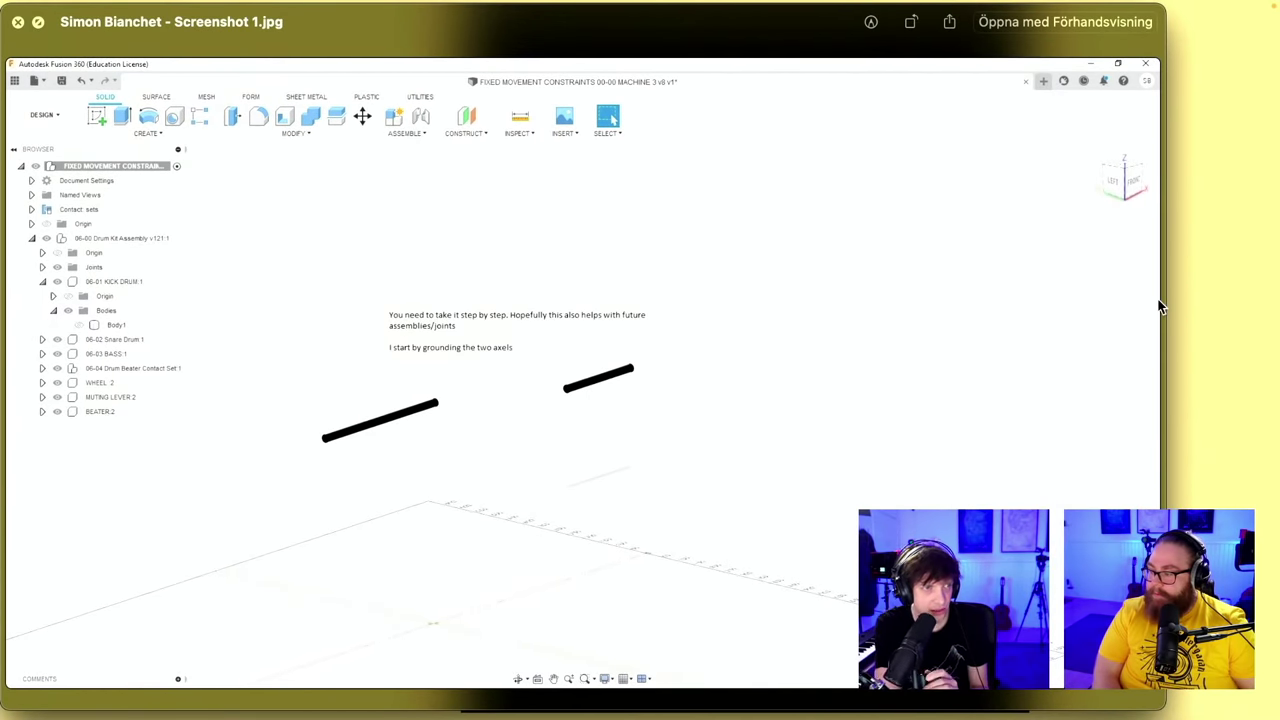
pyautogui.moveTo(1165, 296); pyautogui.dragTo(1273, 302)
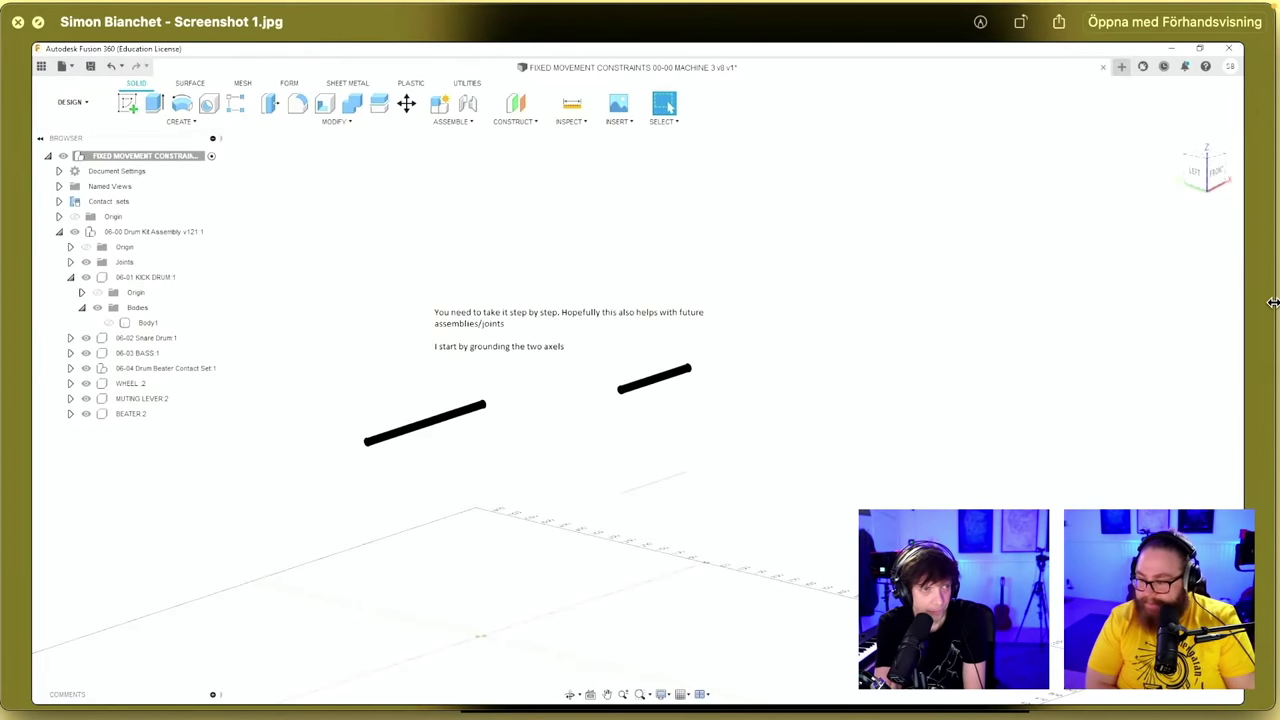
pyautogui.press('Right')
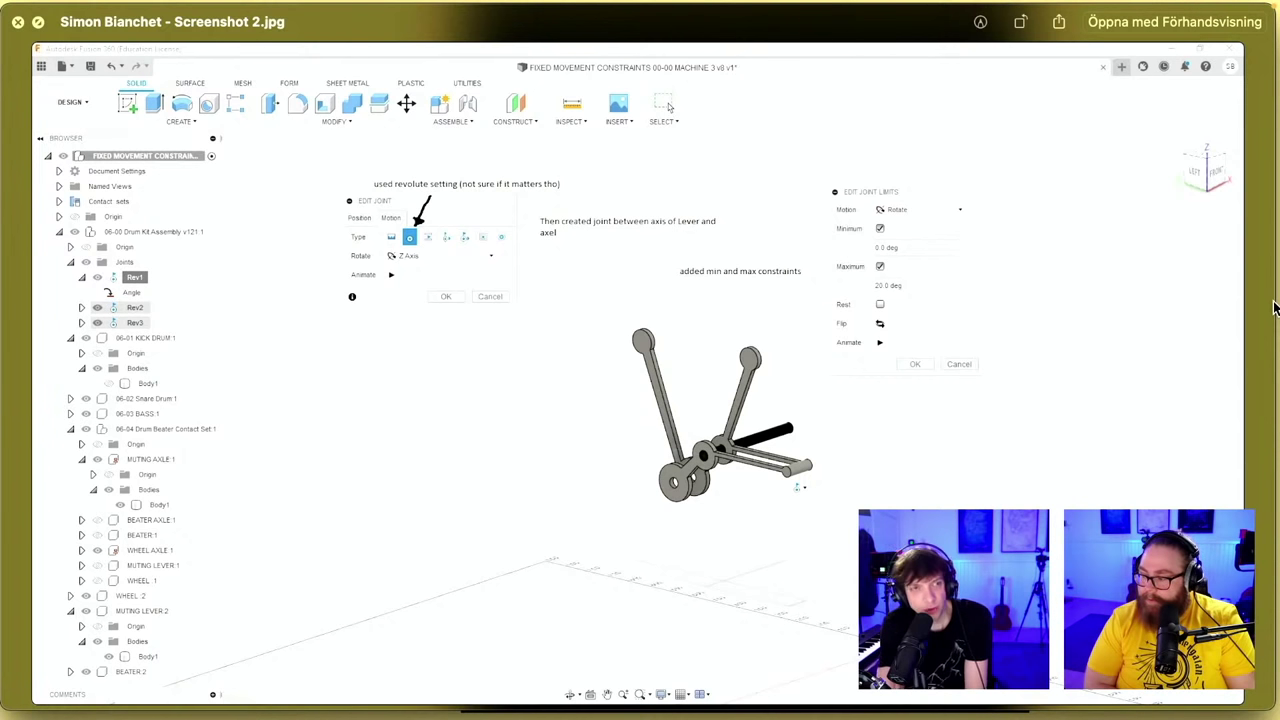
pyautogui.press('Right')
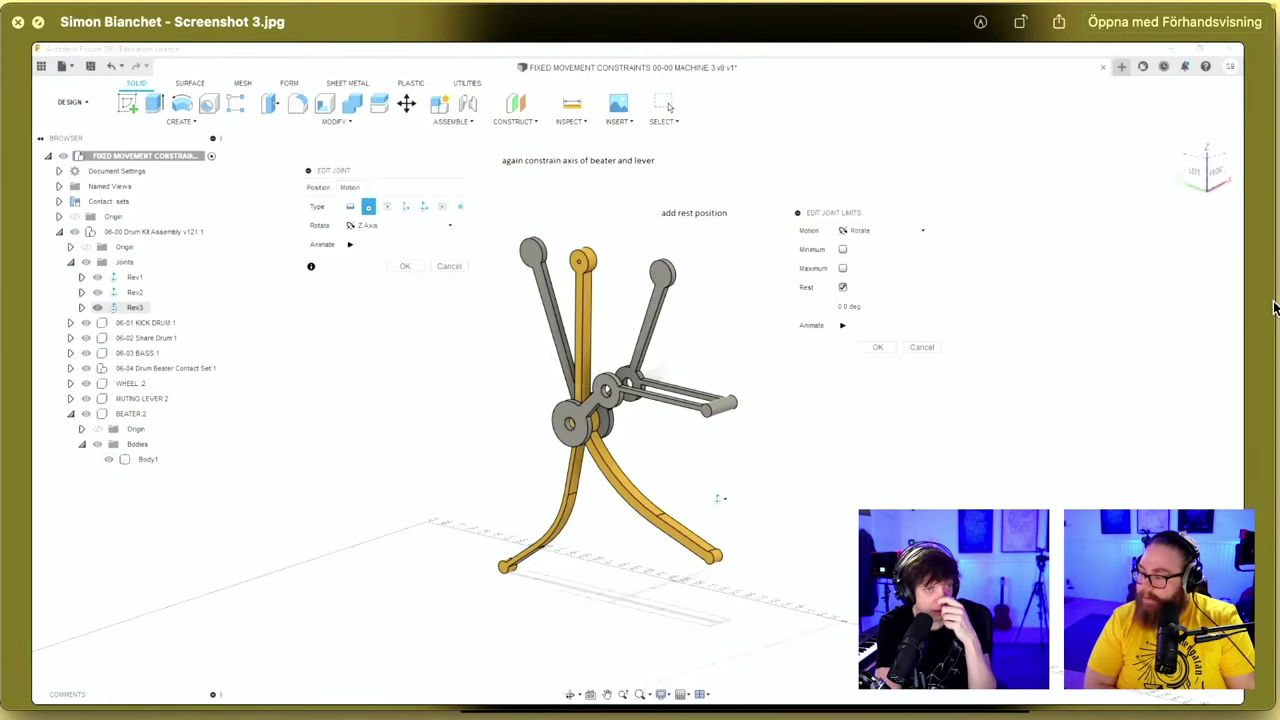
pyautogui.press('Right')
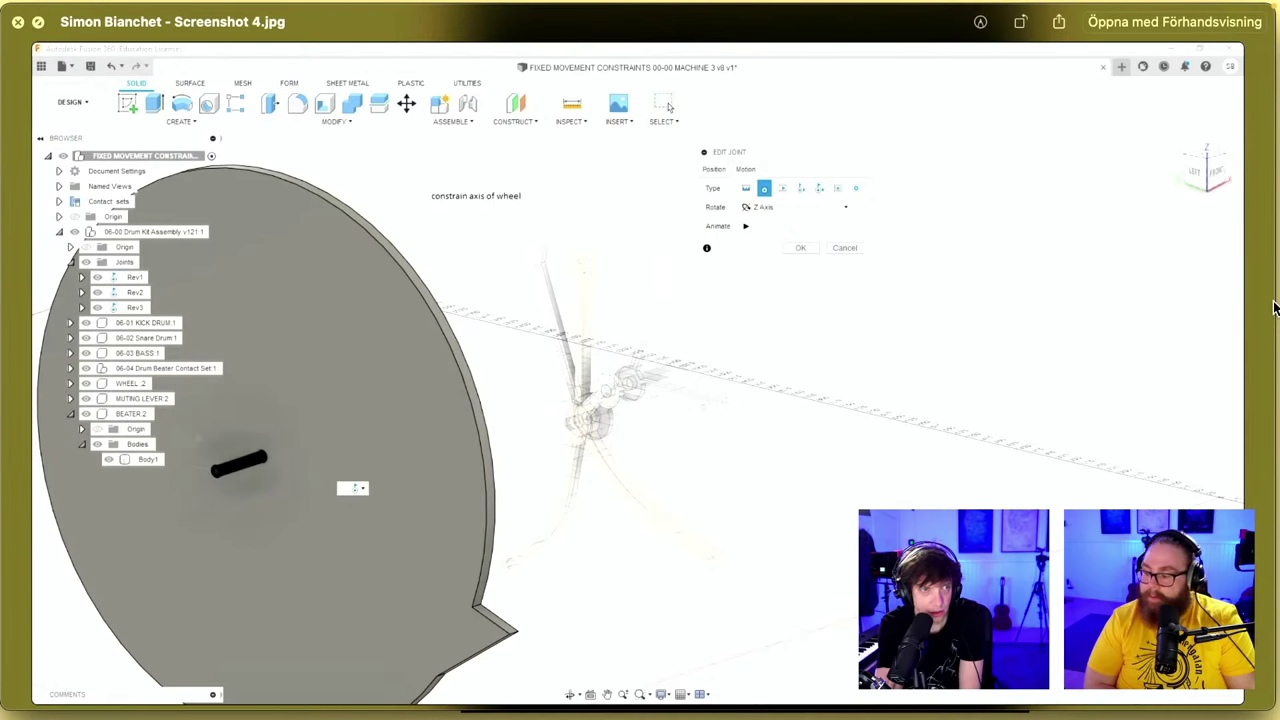
pyautogui.press('Right')
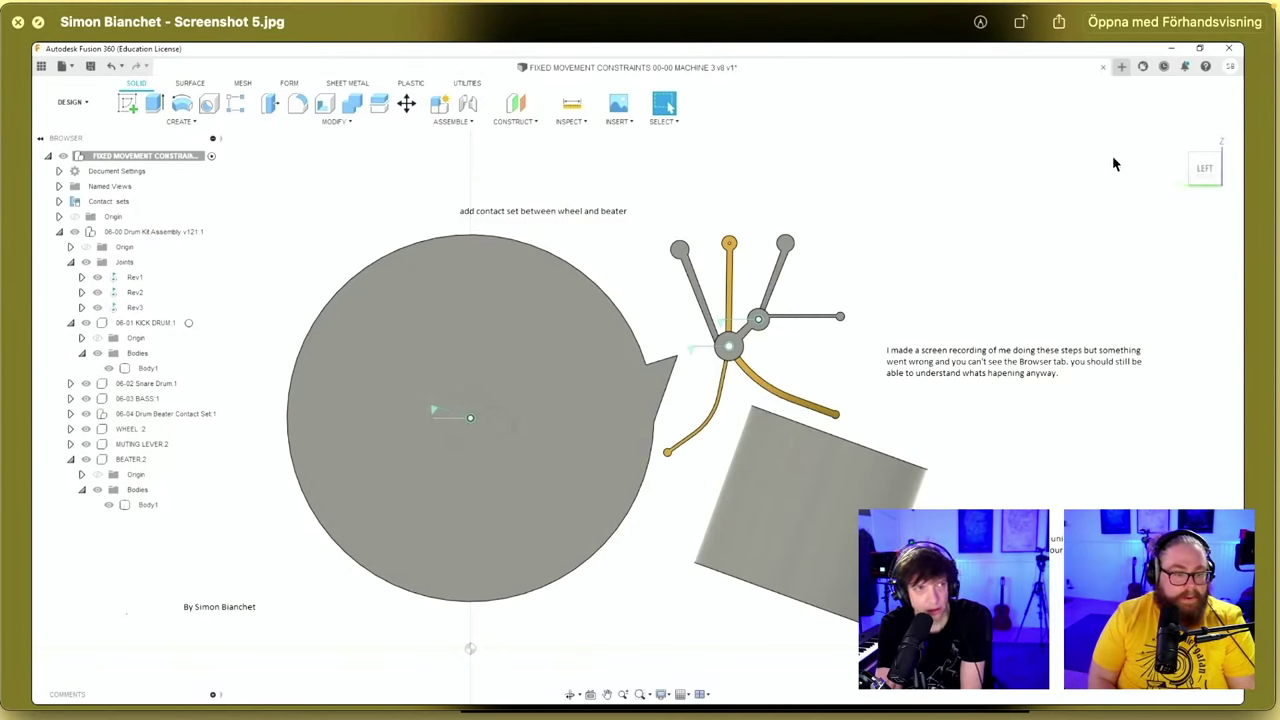
pyautogui.moveTo(913, 26); pyautogui.dragTo(871, 0)
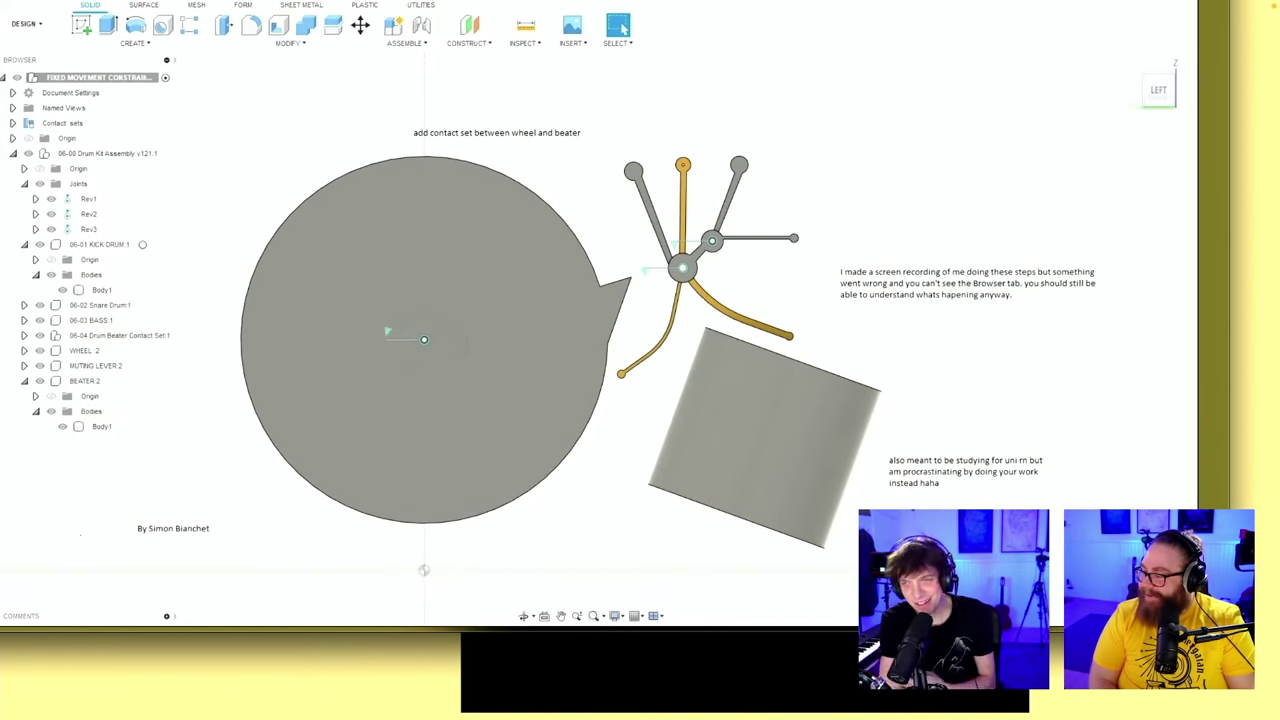
pyautogui.moveTo(869, 0); pyautogui.dragTo(929, 12)
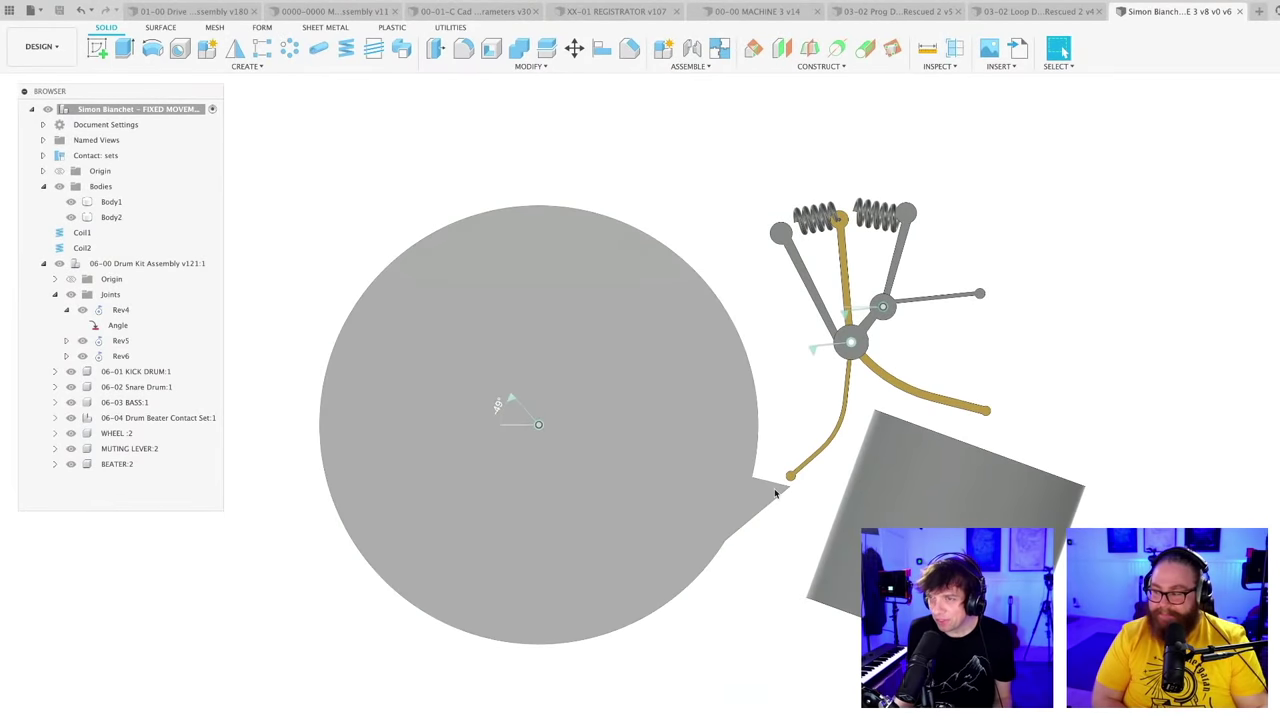
# Step: Turn the wheel's tooth down to about -70°, well below the gold lever's tip
pyautogui.scroll(5, 790, 488)
pyautogui.moveTo(790, 487); pyautogui.dragTo(768, 504)
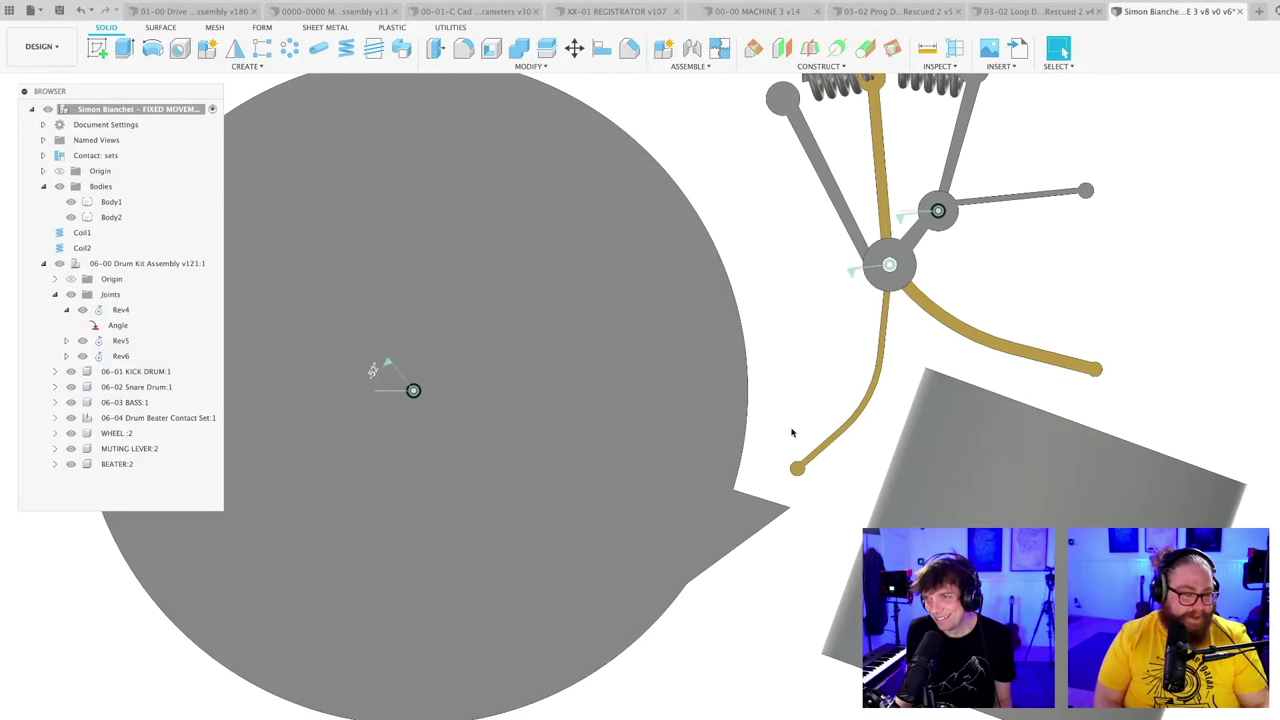
pyautogui.scroll(-3, 786, 423)
pyautogui.keyDown('shift'); pyautogui.moveTo(786, 423); pyautogui.dragTo(943, 309, button='middle'); pyautogui.keyUp('shift')
pyautogui.moveTo(956, 275); pyautogui.dragTo(958, 275)
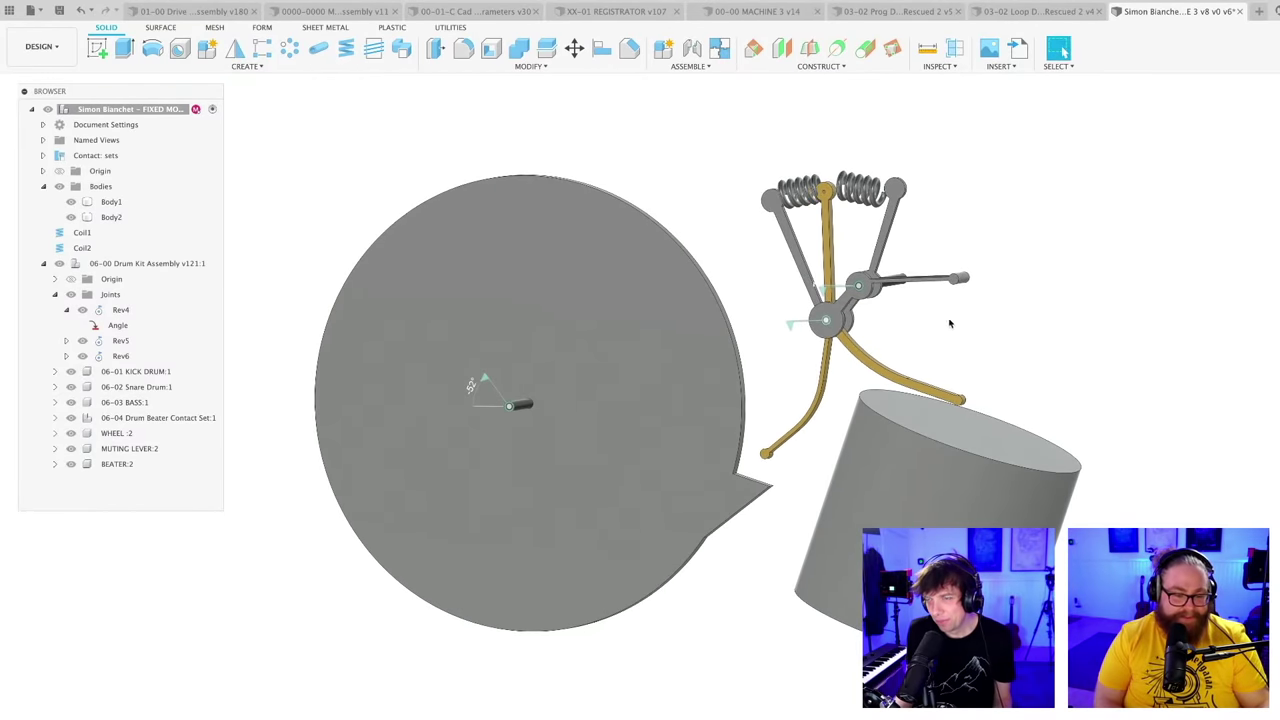
pyautogui.moveTo(771, 491); pyautogui.dragTo(751, 457)
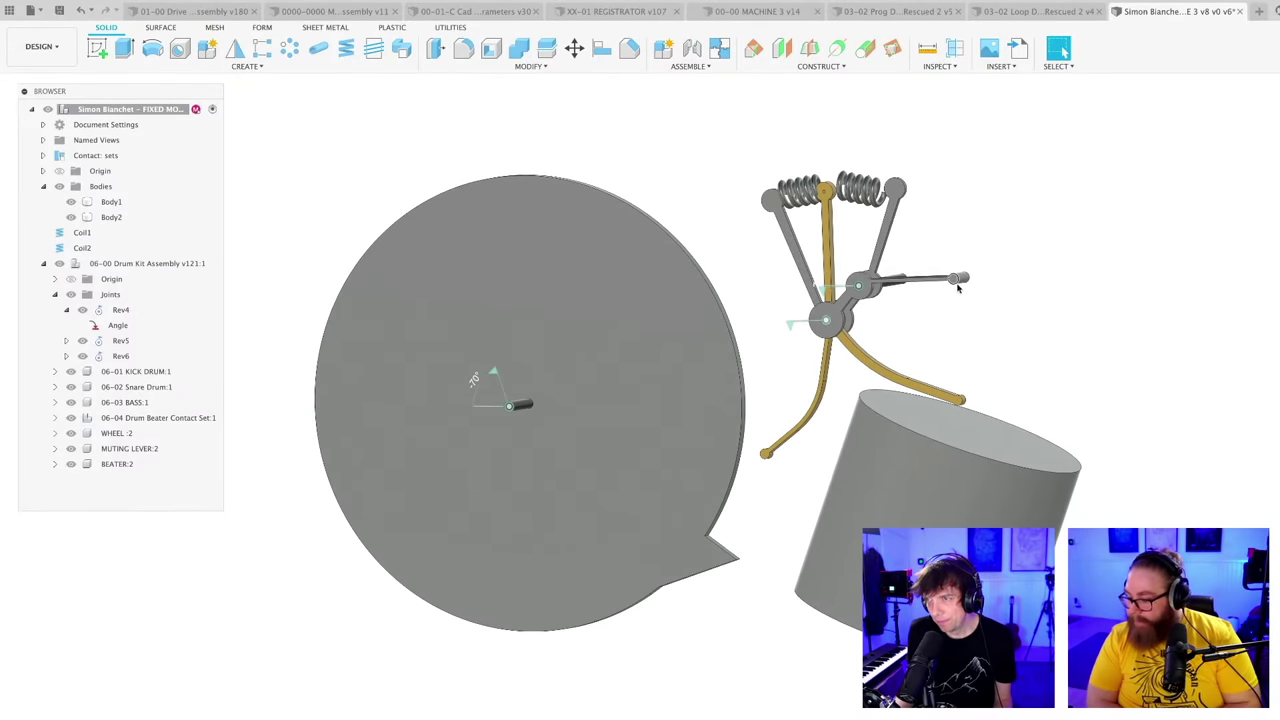
# Step: Swing the muting lever's long arm up and back down, and save the design
pyautogui.moveTo(990, 314); pyautogui.dragTo(883, 411, button='middle')
pyautogui.scroll(3, 870, 417)
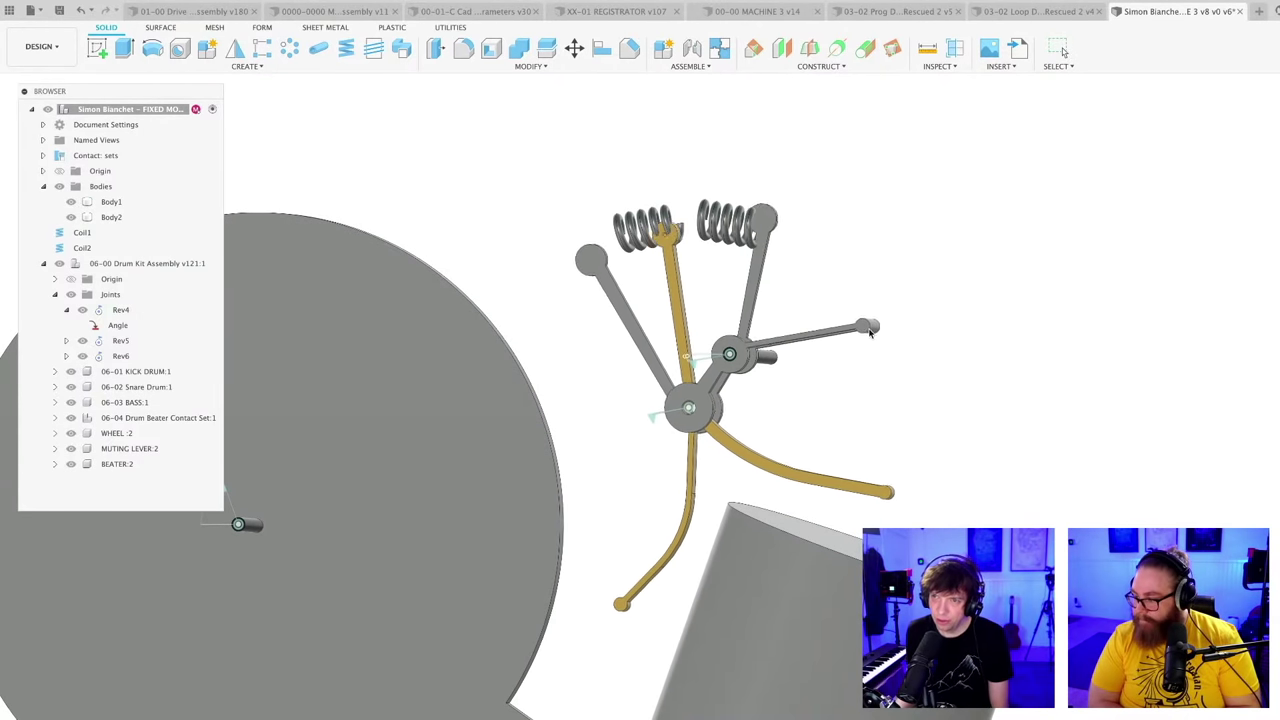
pyautogui.press('Escape')
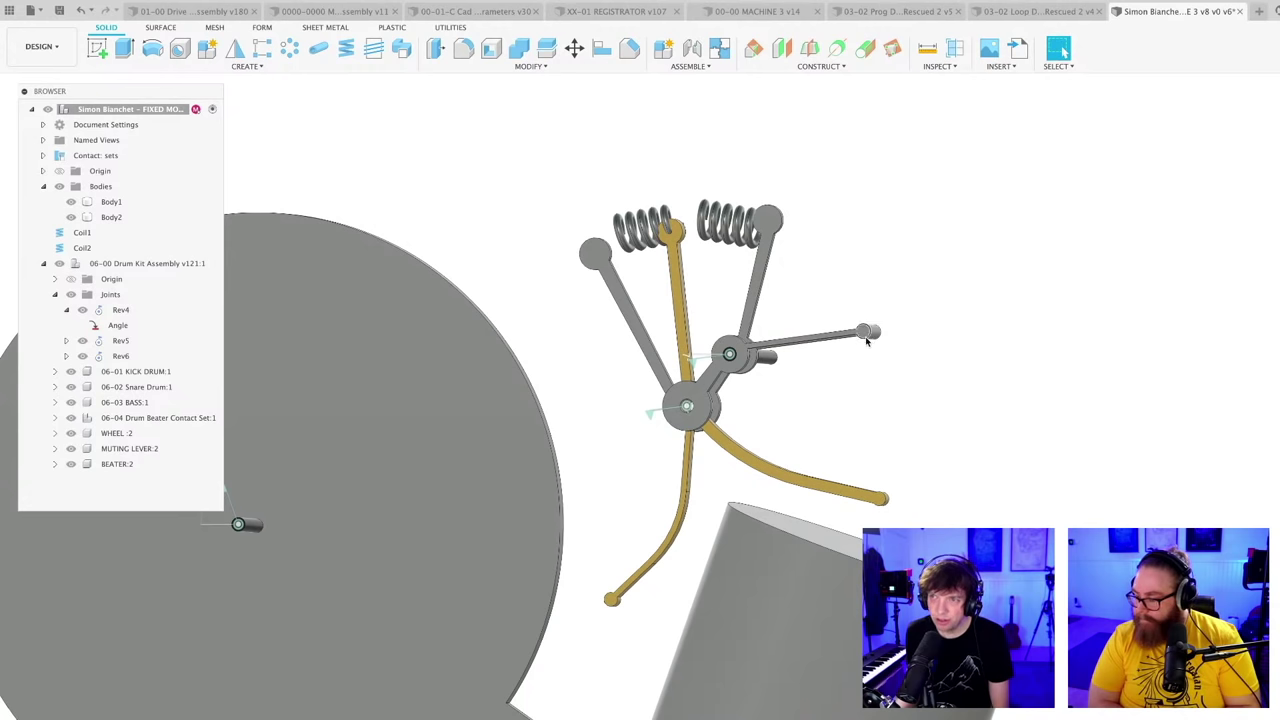
pyautogui.moveTo(867, 337); pyautogui.dragTo(848, 356)
pyautogui.scroll(-2, 852, 404)
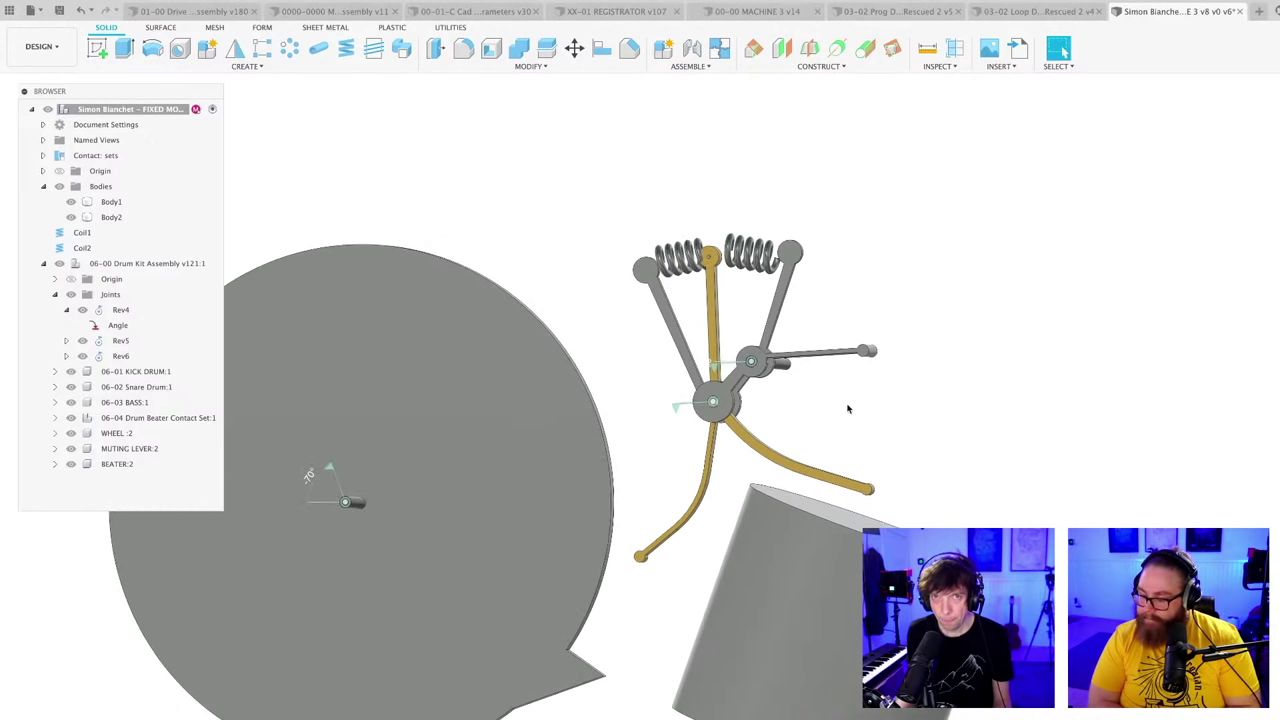
pyautogui.keyDown('shift'); pyautogui.moveTo(864, 396); pyautogui.dragTo(820, 449, button='middle'); pyautogui.keyUp('shift')
pyautogui.press('super+s')
pyautogui.press('Return')
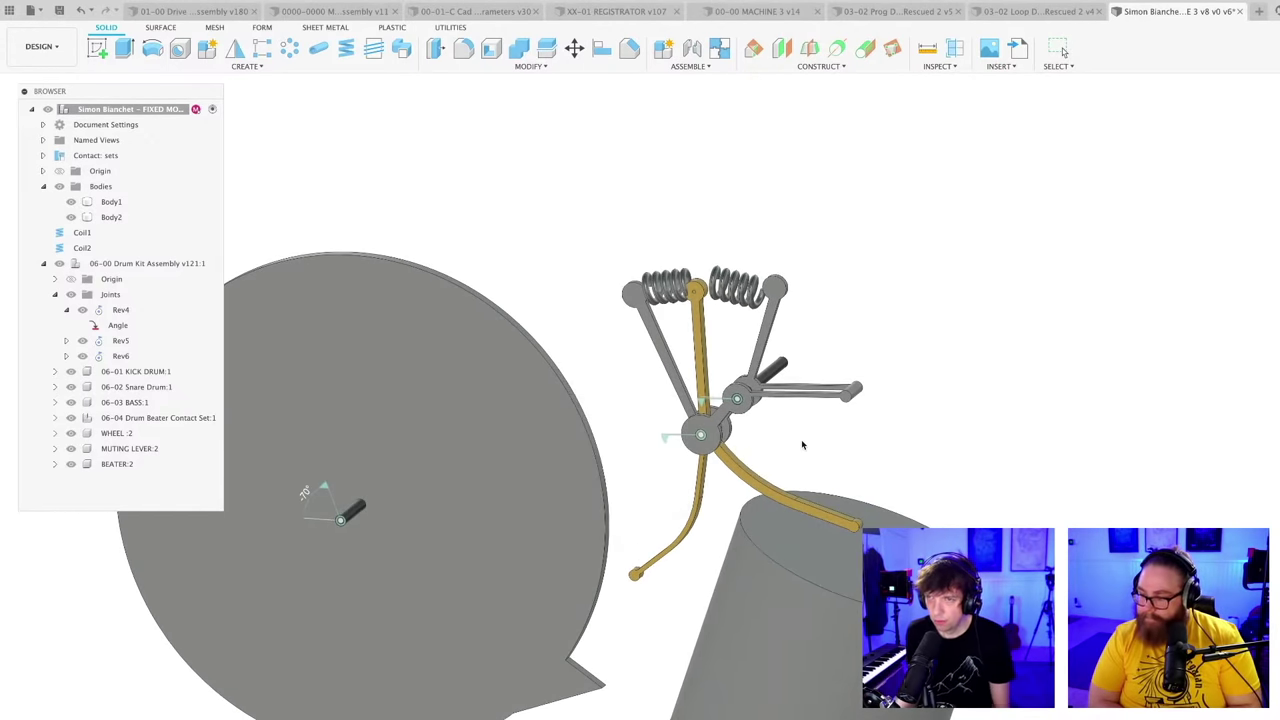
# Step: Lower the muting lever's long arm slightly and save the design with the version description "User Saved"
pyautogui.scroll(2, 801, 442)
pyautogui.keyDown('shift'); pyautogui.moveTo(799, 424); pyautogui.dragTo(796, 420, button='middle'); pyautogui.keyUp('shift')
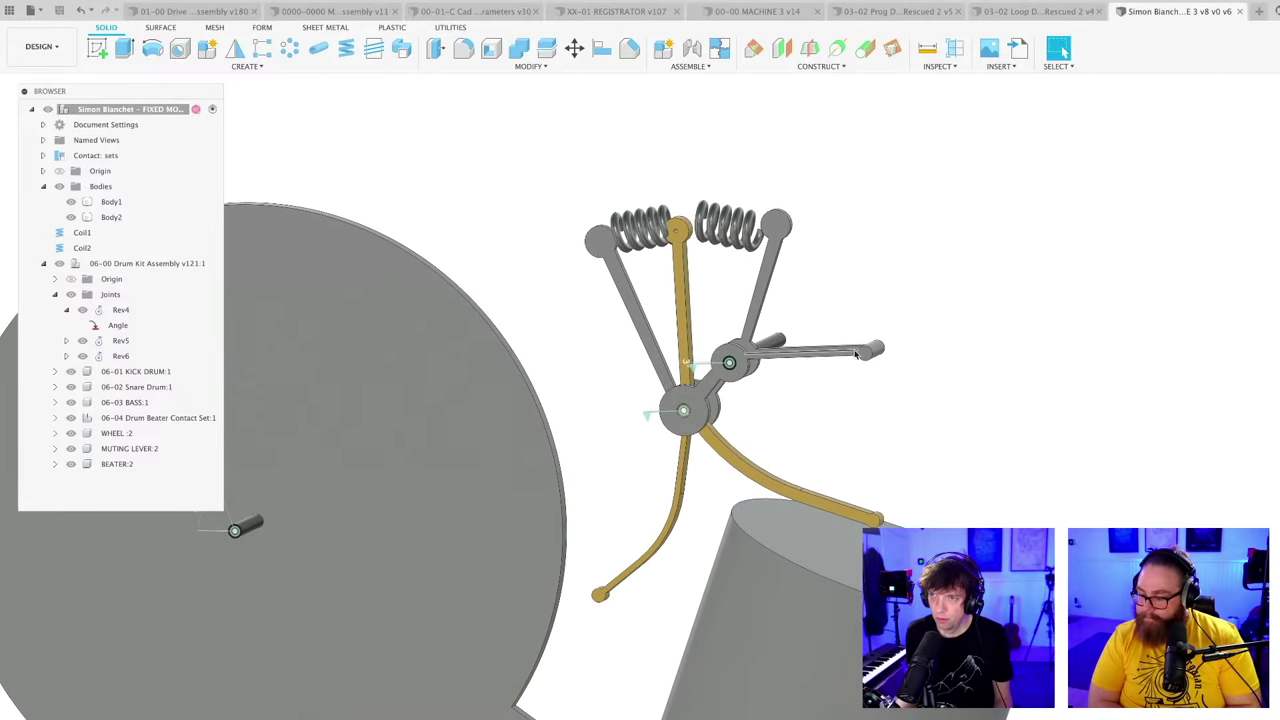
pyautogui.moveTo(864, 356); pyautogui.dragTo(866, 364)
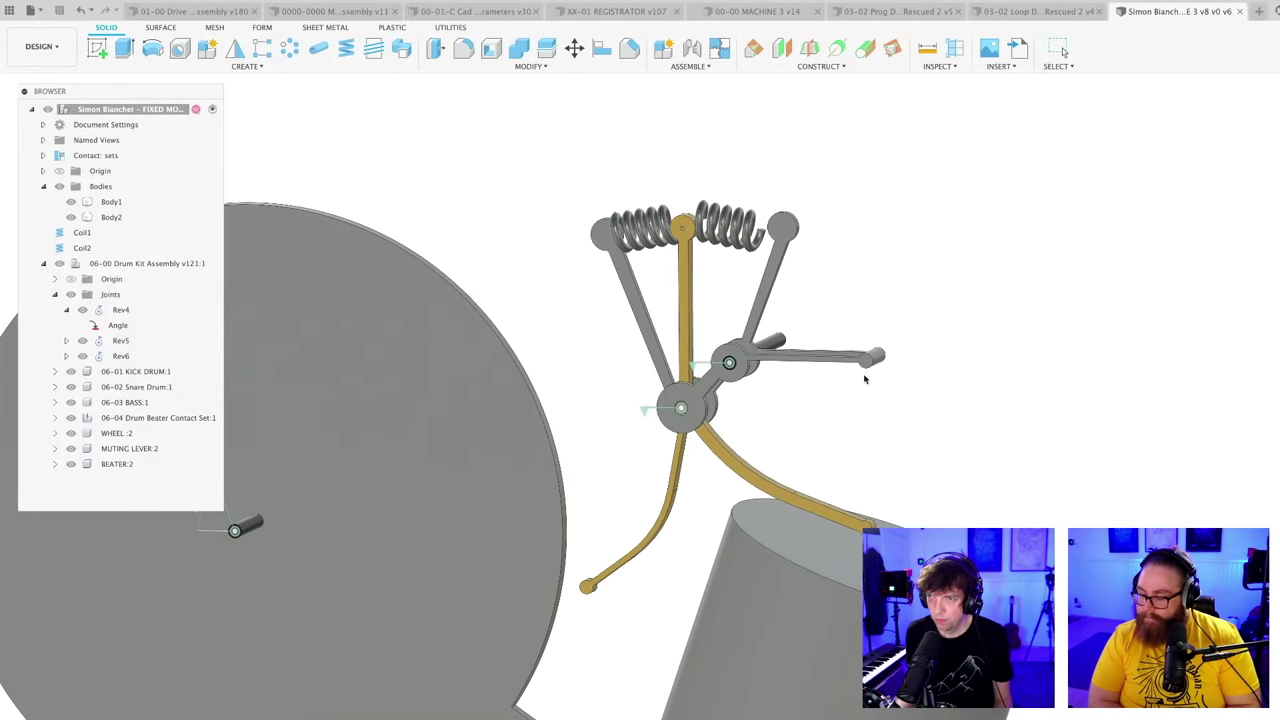
pyautogui.scroll(-3, 843, 408)
pyautogui.moveTo(843, 408)
pyautogui.keyDown('shift'); pyautogui.mouseDown(button='middle')
pyautogui.moveTo(880, 383)
pyautogui.moveTo(860, 394)
pyautogui.mouseUp(button='middle'); pyautogui.keyUp('shift')
pyautogui.hotkey('ctrl', 's')
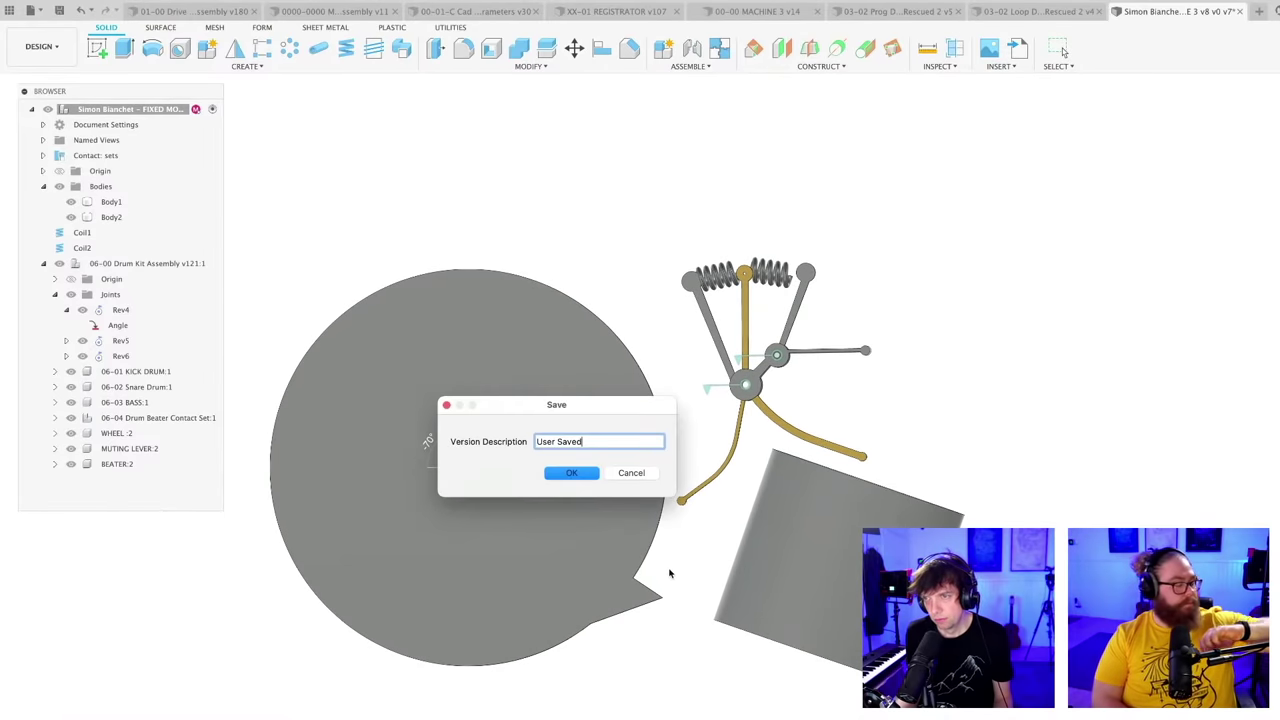
pyautogui.press('Return')
# Step: Examine the levers, pivots and coils up close and in relation to the wheel and drum
pyautogui.scroll(2, 809, 394)
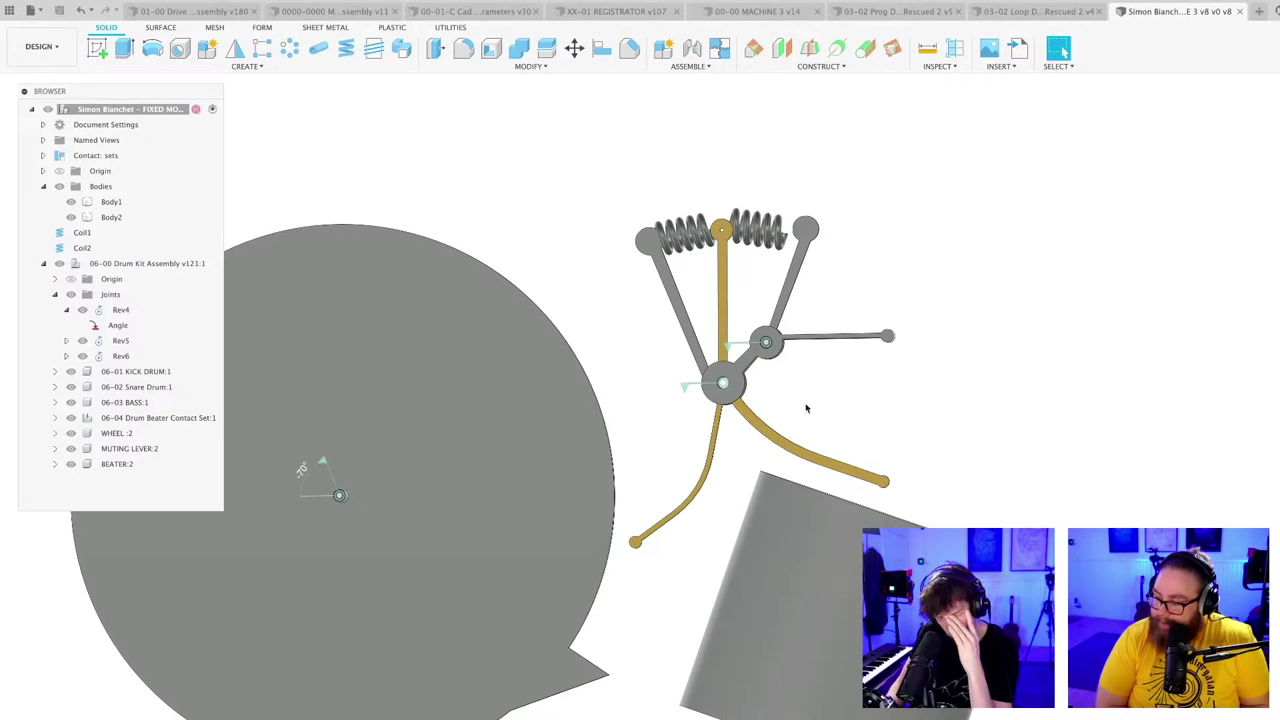
pyautogui.moveTo(808, 387); pyautogui.dragTo(729, 412, button='middle')
pyautogui.scroll(2, 727, 410)
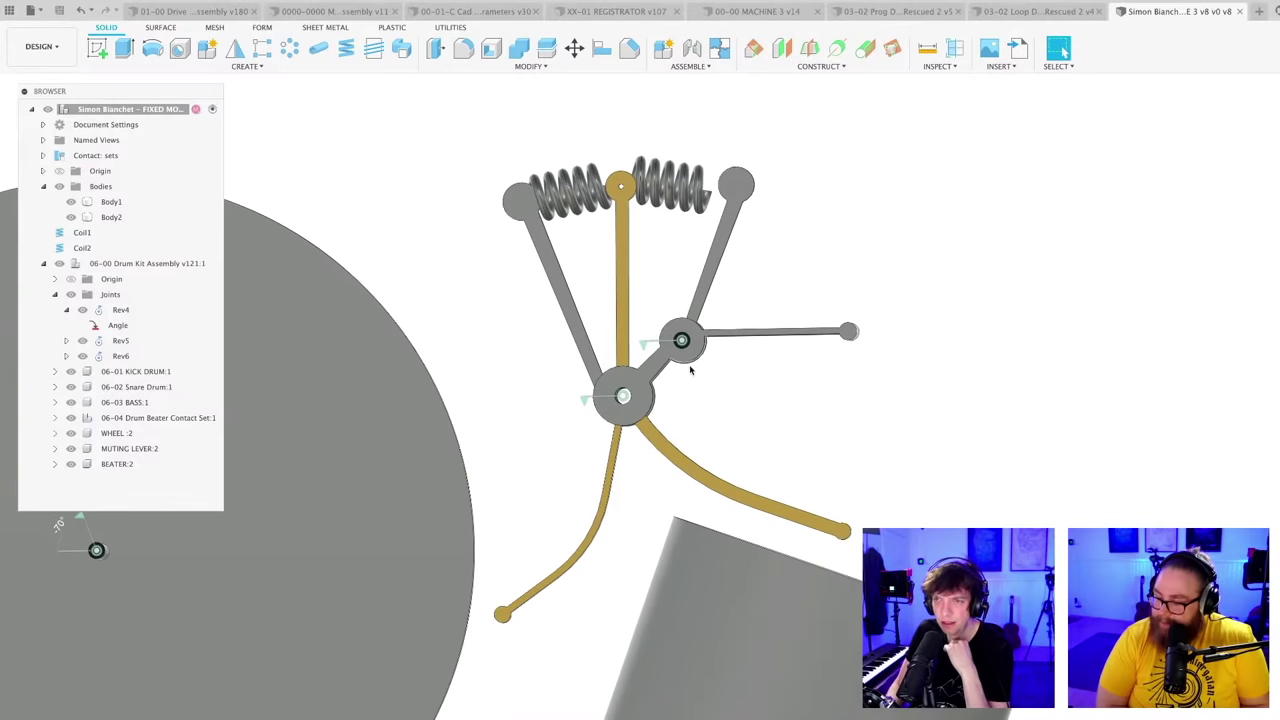
pyautogui.scroll(3, 679, 340)
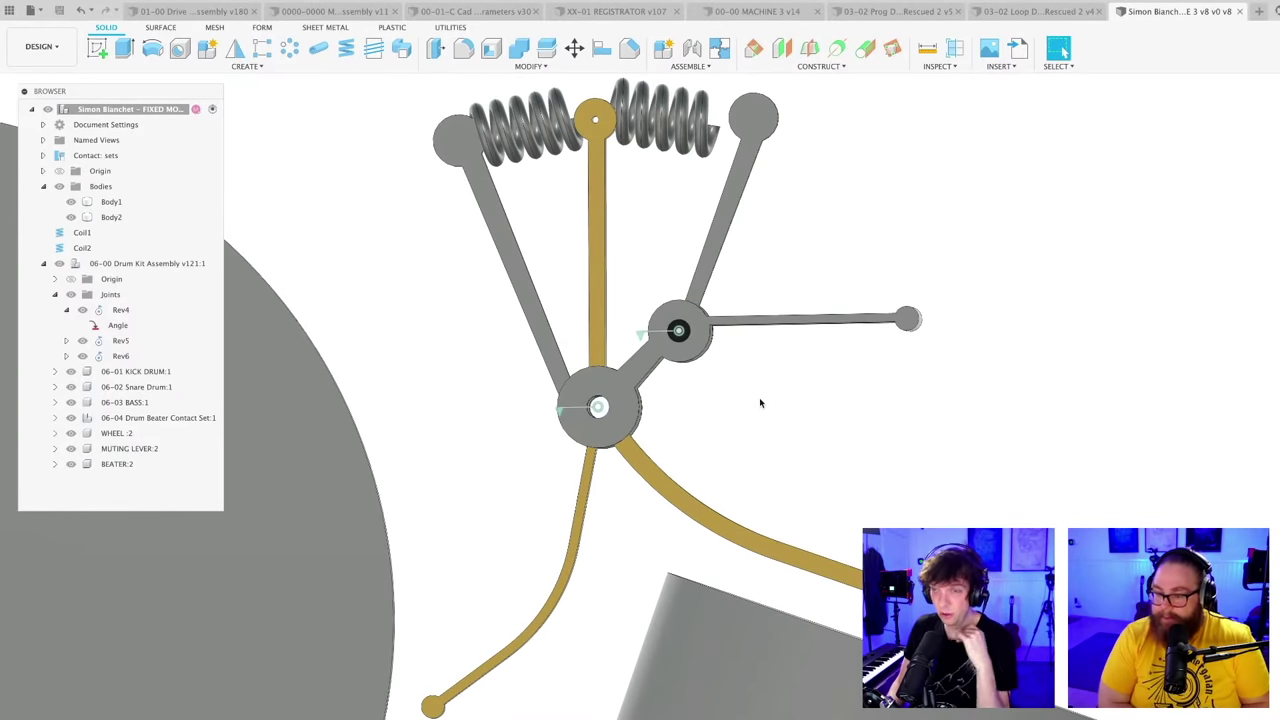
pyautogui.scroll(-3, 760, 401)
pyautogui.moveTo(751, 406); pyautogui.dragTo(717, 416, button='middle')
pyautogui.scroll(-2, 694, 428)
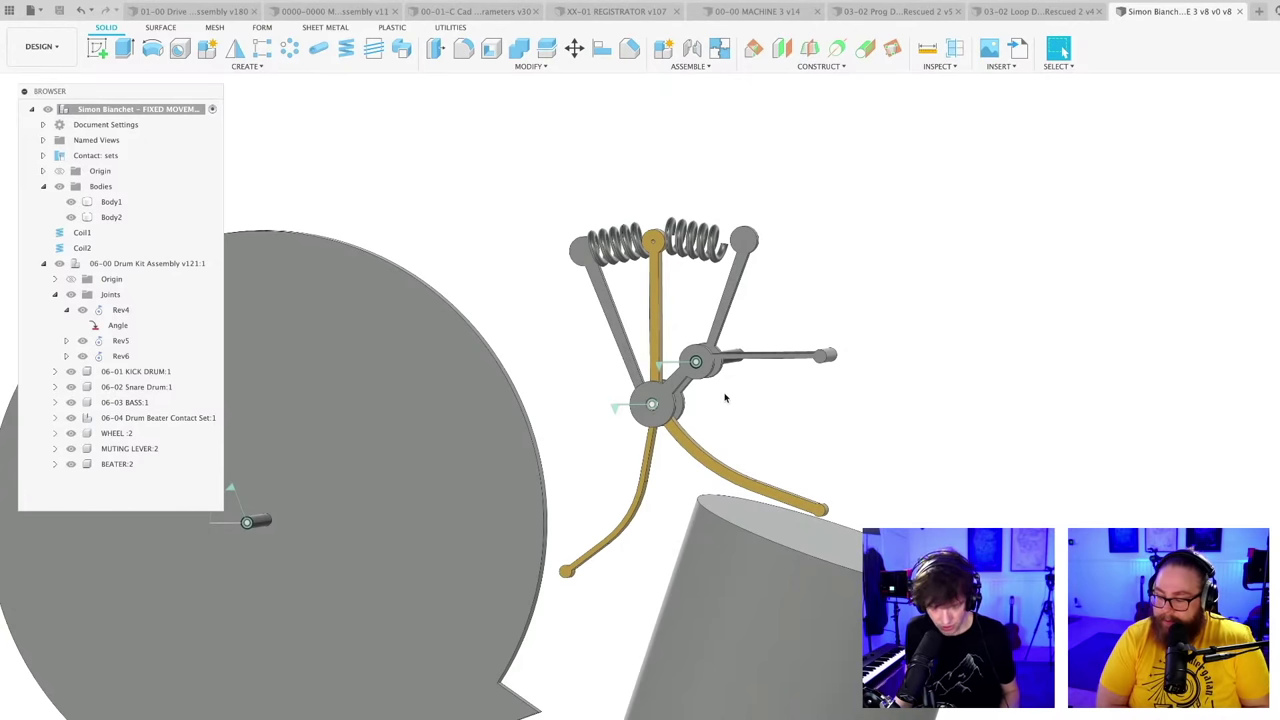
pyautogui.scroll(-2, 788, 401)
pyautogui.moveTo(784, 403); pyautogui.dragTo(813, 433, button='middle')
pyautogui.scroll(-1, 814, 421)
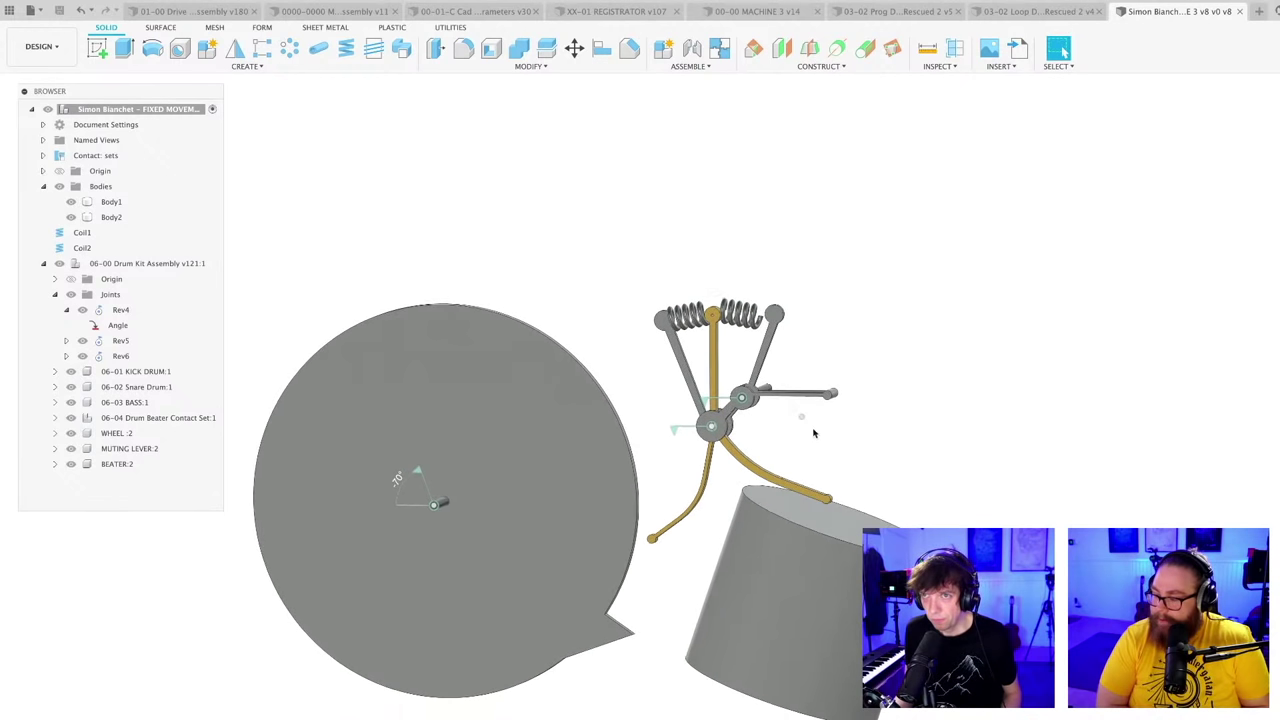
# Step: Look through the open master assembly, CAD skeleton and loop drum documents, and return to the 01-00 Drive Train Assembly
pyautogui.click(337, 12)
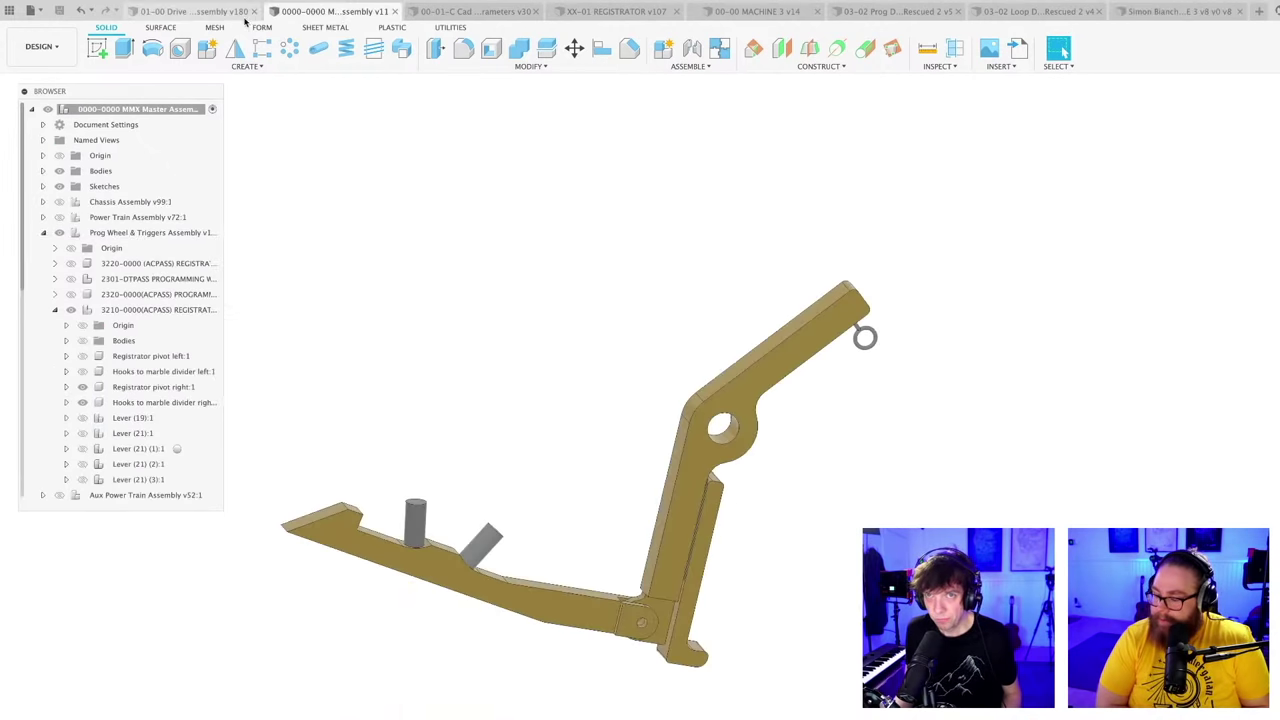
pyautogui.click(205, 11)
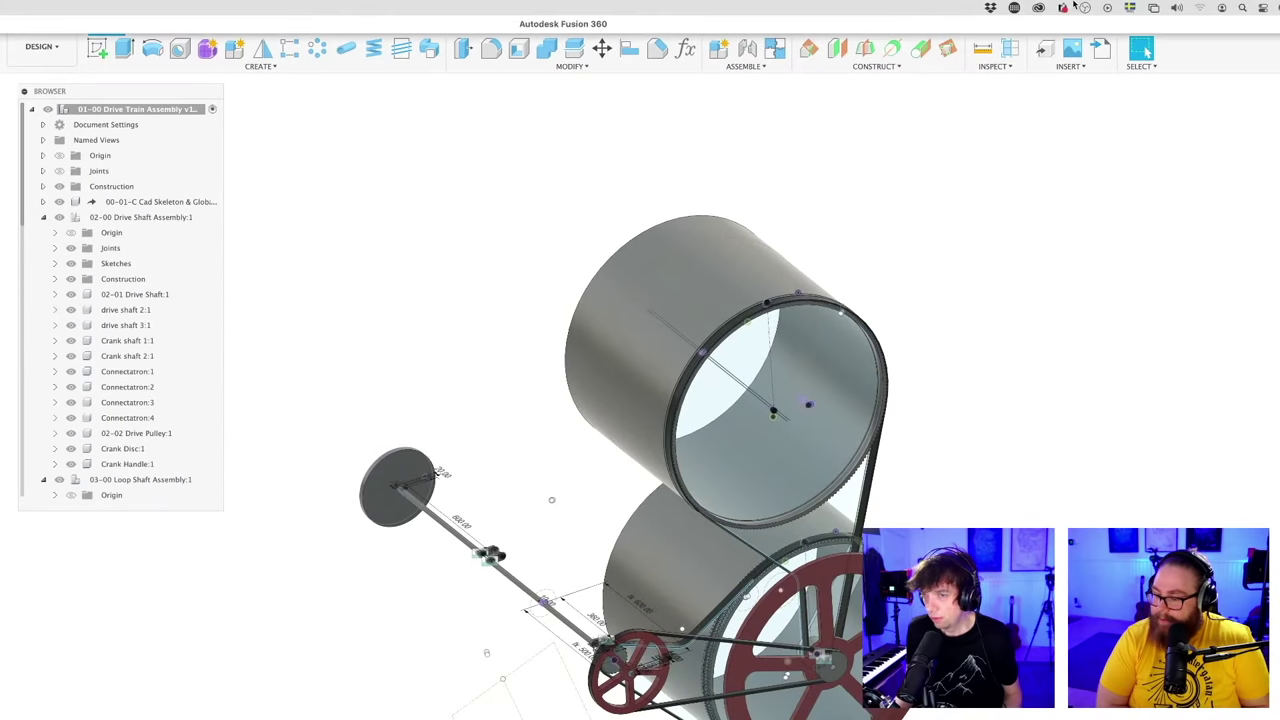
pyautogui.moveTo(511, 407)
pyautogui.keyDown('shift'); pyautogui.mouseDown(button='middle')
pyautogui.moveTo(473, 392)
pyautogui.moveTo(506, 383)
pyautogui.moveTo(523, 403)
pyautogui.moveTo(497, 409)
pyautogui.moveTo(517, 391)
pyautogui.moveTo(486, 391)
pyautogui.moveTo(583, 394)
pyautogui.moveTo(534, 380)
pyautogui.moveTo(491, 391)
pyautogui.moveTo(507, 405)
pyautogui.mouseUp(button='middle'); pyautogui.keyUp('shift')
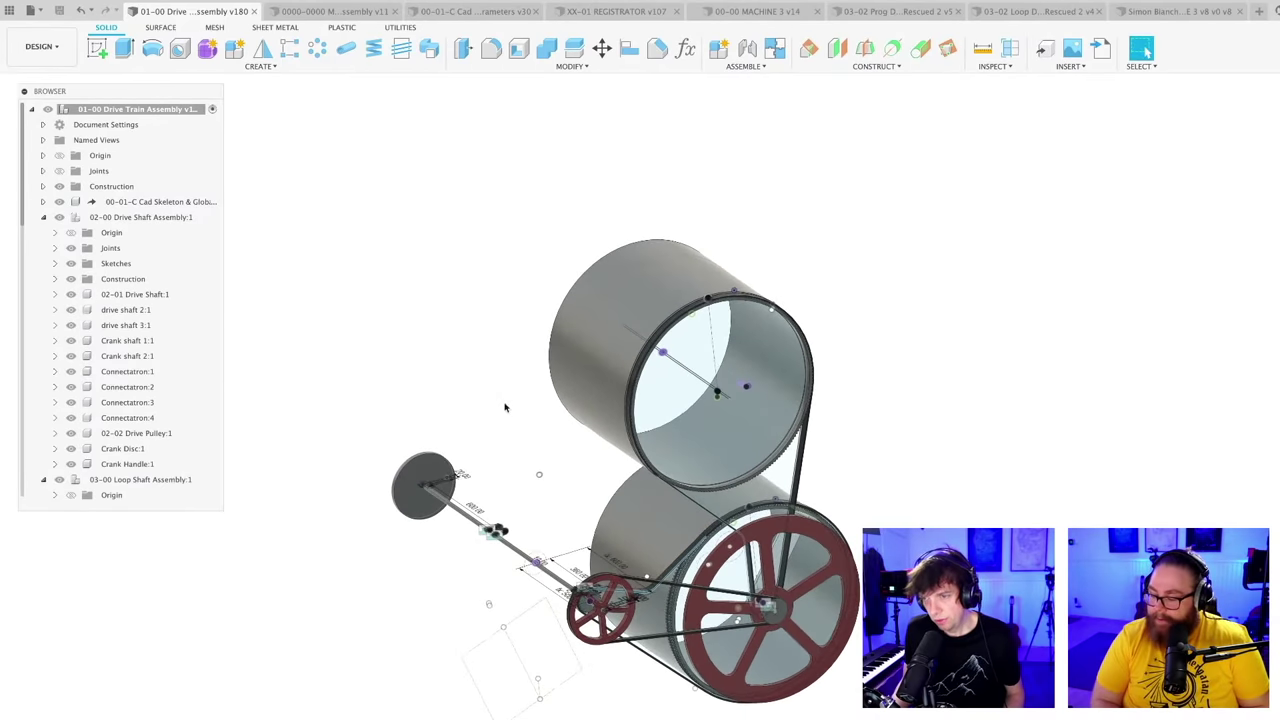
pyautogui.click(470, 11)
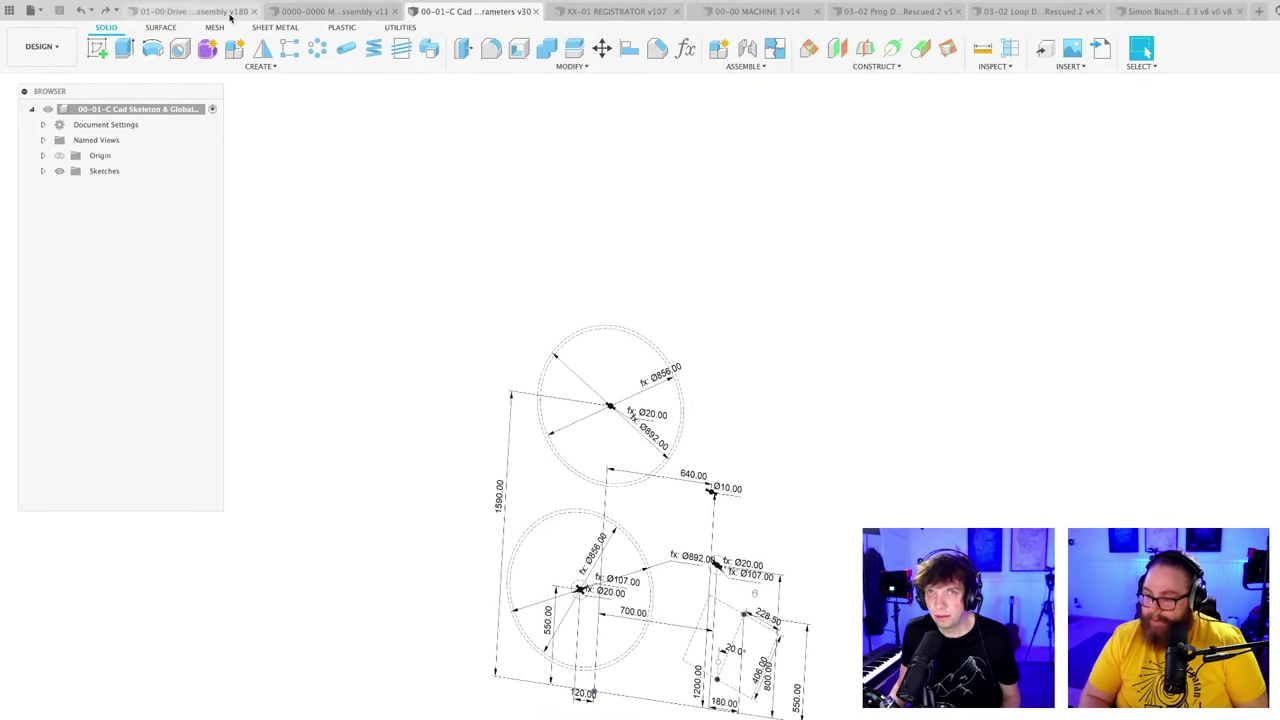
pyautogui.click(900, 12)
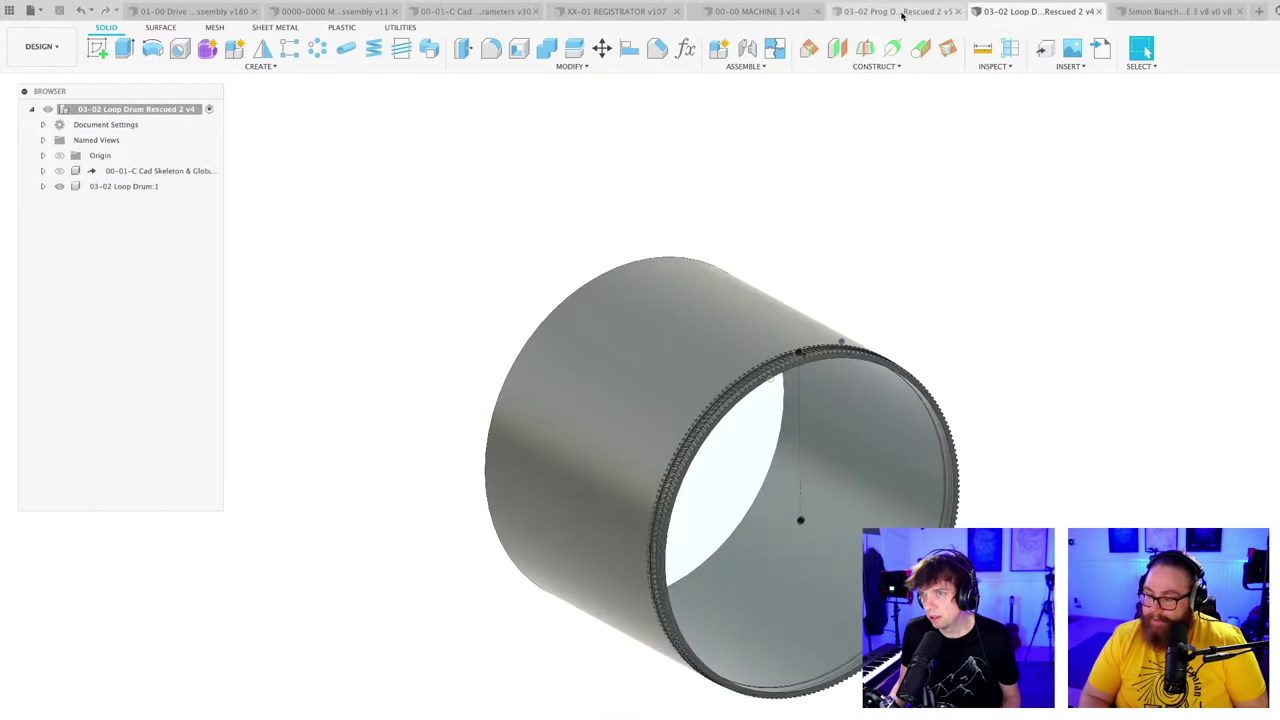
pyautogui.click(182, 12)
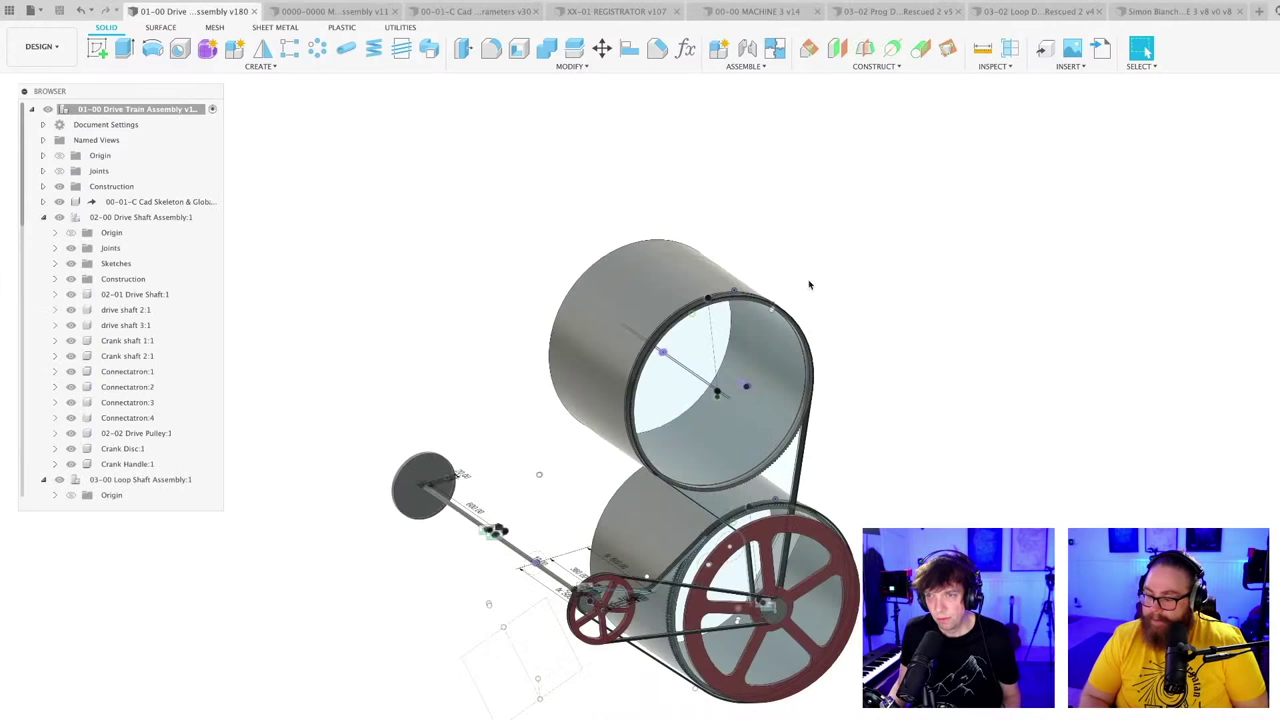
# Step: Examine the drive train's two drums, red pulleys and belts from several distances and angles
pyautogui.moveTo(857, 395); pyautogui.dragTo(853, 428, button='middle')
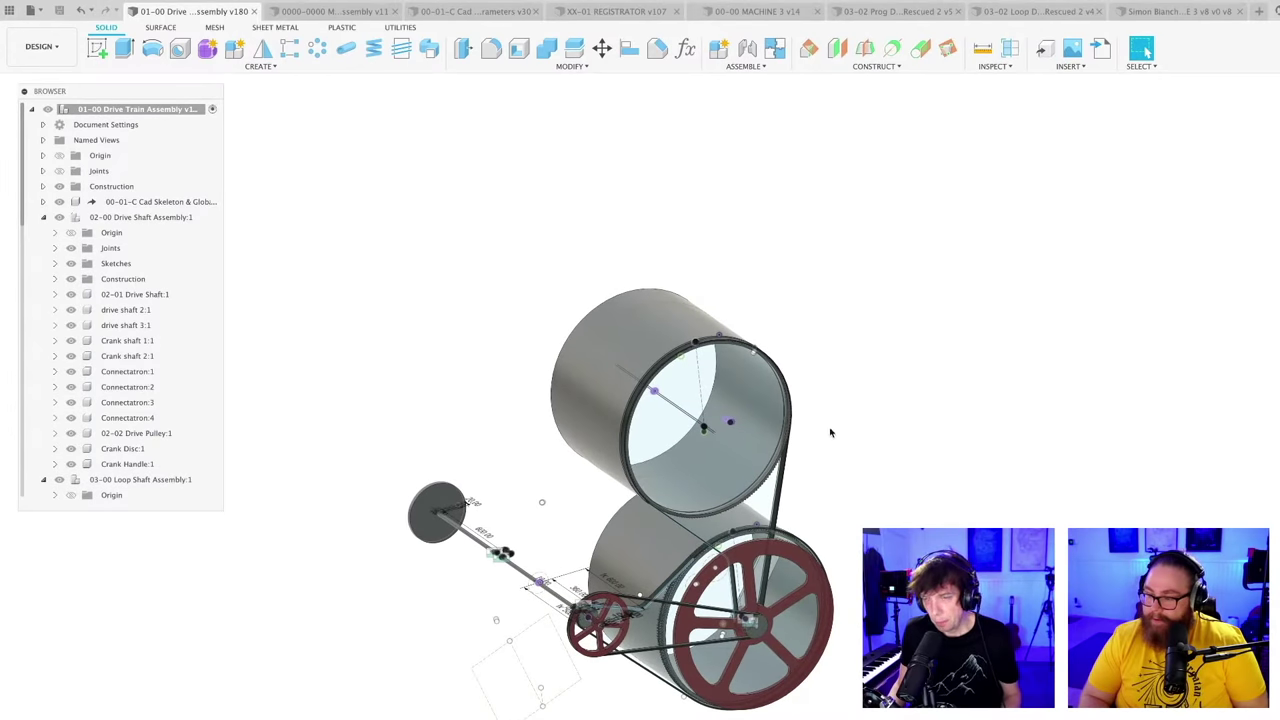
pyautogui.scroll(-2, 844, 443)
pyautogui.keyDown('shift'); pyautogui.moveTo(868, 484); pyautogui.dragTo(795, 483, button='middle'); pyautogui.keyUp('shift')
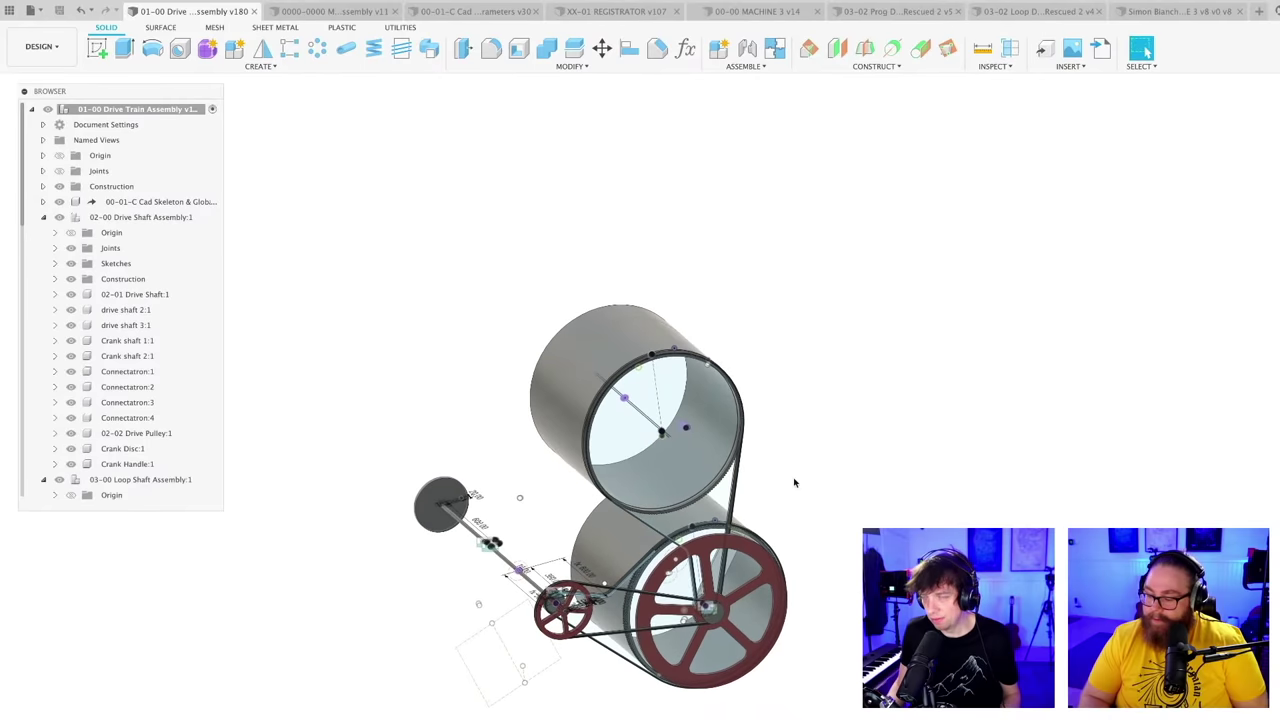
pyautogui.scroll(3, 785, 486)
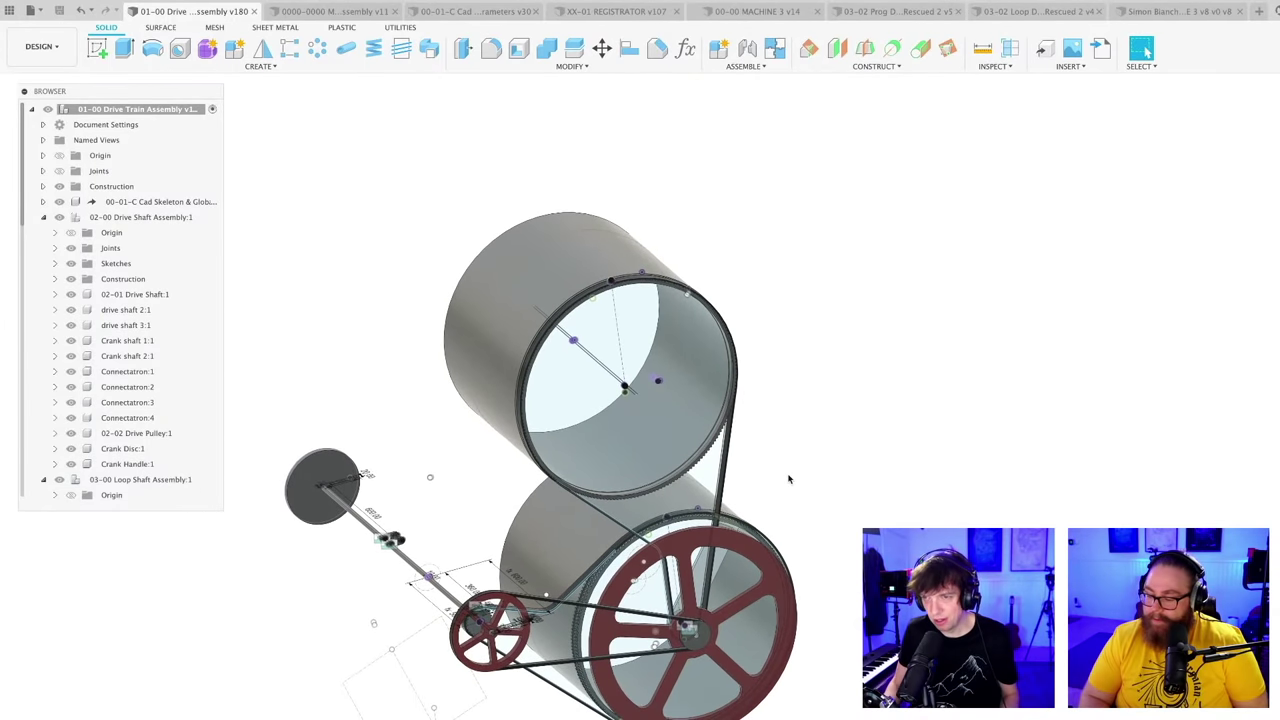
pyautogui.moveTo(819, 459); pyautogui.dragTo(853, 450, button='middle')
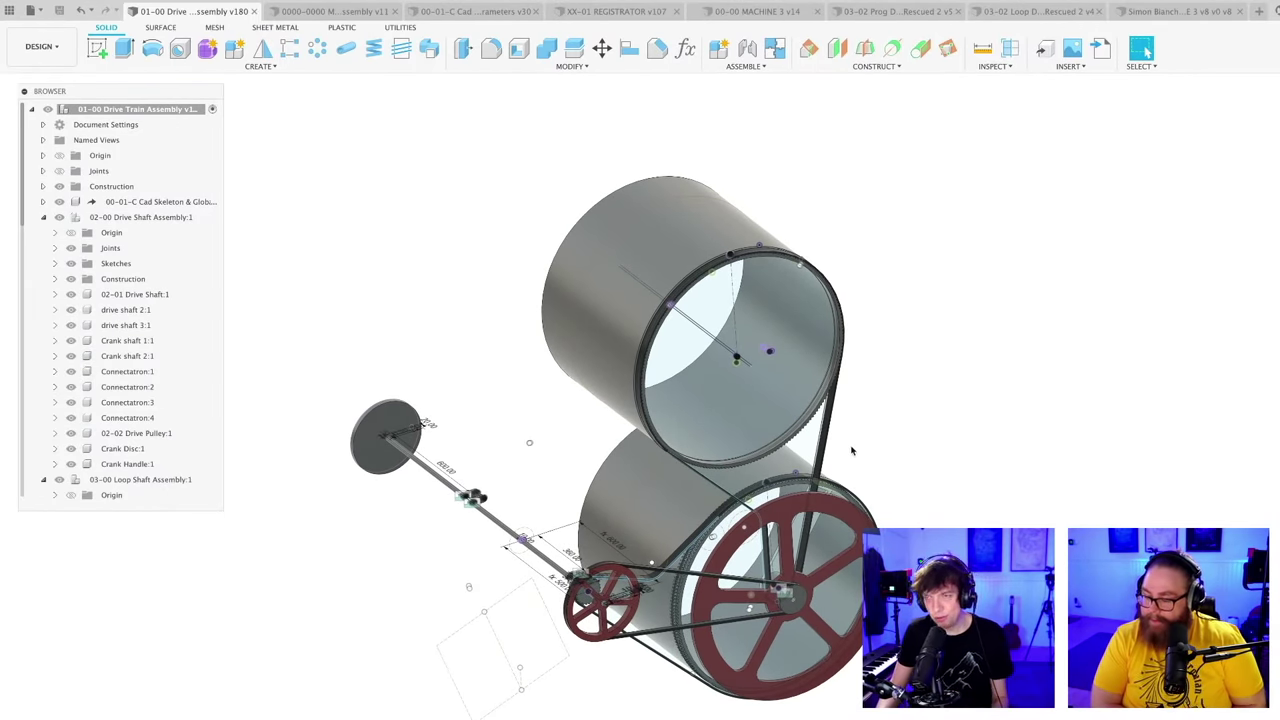
pyautogui.scroll(1, 852, 450)
pyautogui.scroll(-1, 852, 449)
pyautogui.keyDown('shift'); pyautogui.moveTo(853, 449); pyautogui.dragTo(862, 452, button='middle'); pyautogui.keyUp('shift')
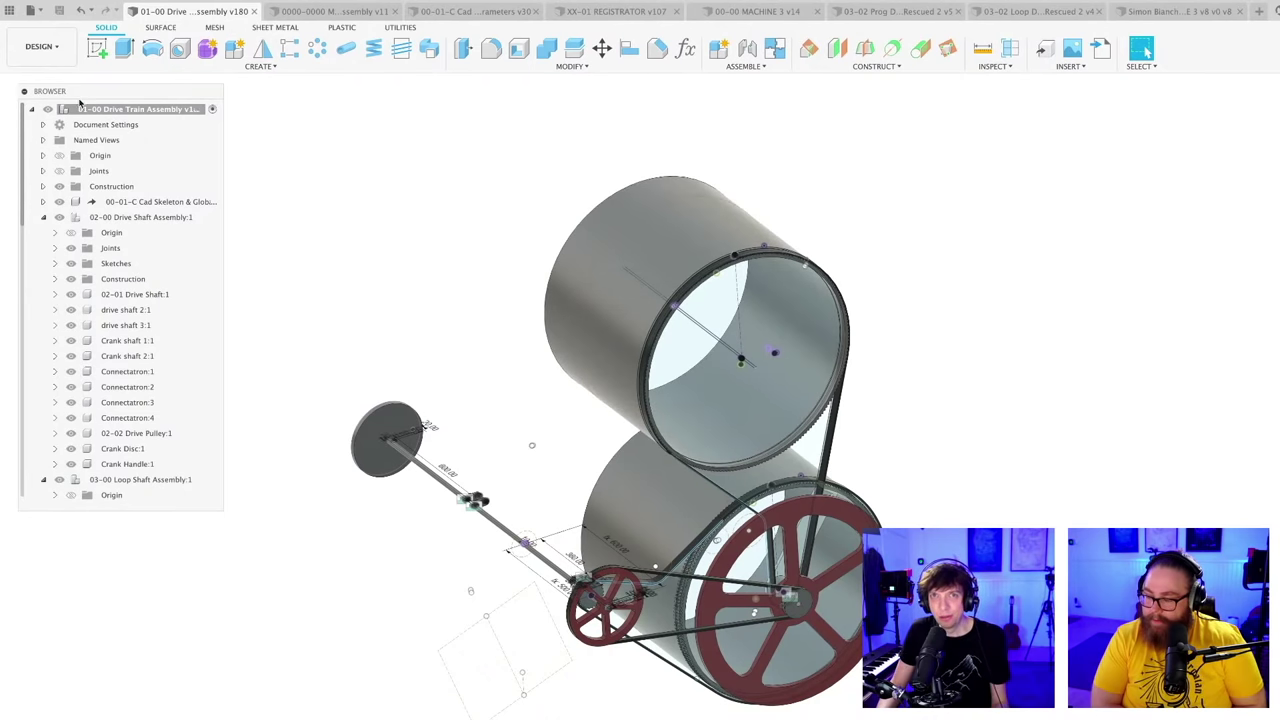
# Step: Enlarge the component browser to show full names, and examine how the belts link the drive shaft pulley to both drums
pyautogui.moveTo(85, 97); pyautogui.dragTo(73, 93)
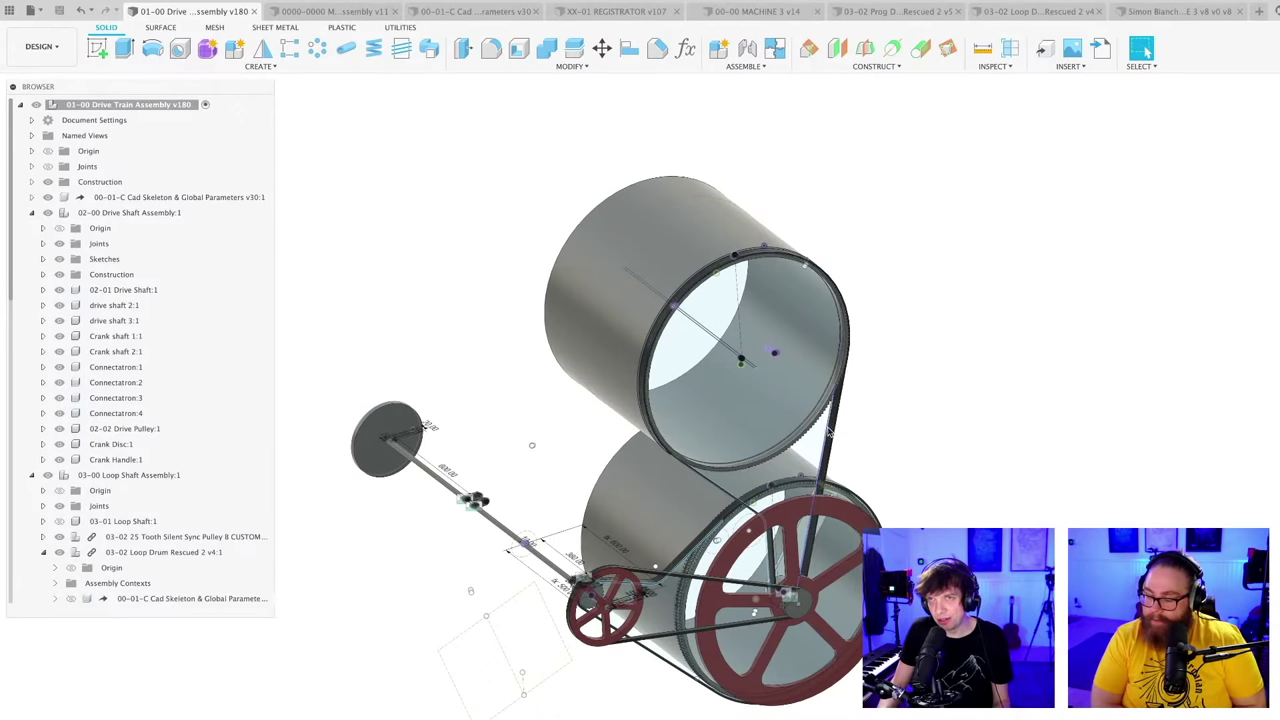
pyautogui.keyDown('shift'); pyautogui.moveTo(840, 424); pyautogui.dragTo(858, 470, button='middle'); pyautogui.keyUp('shift')
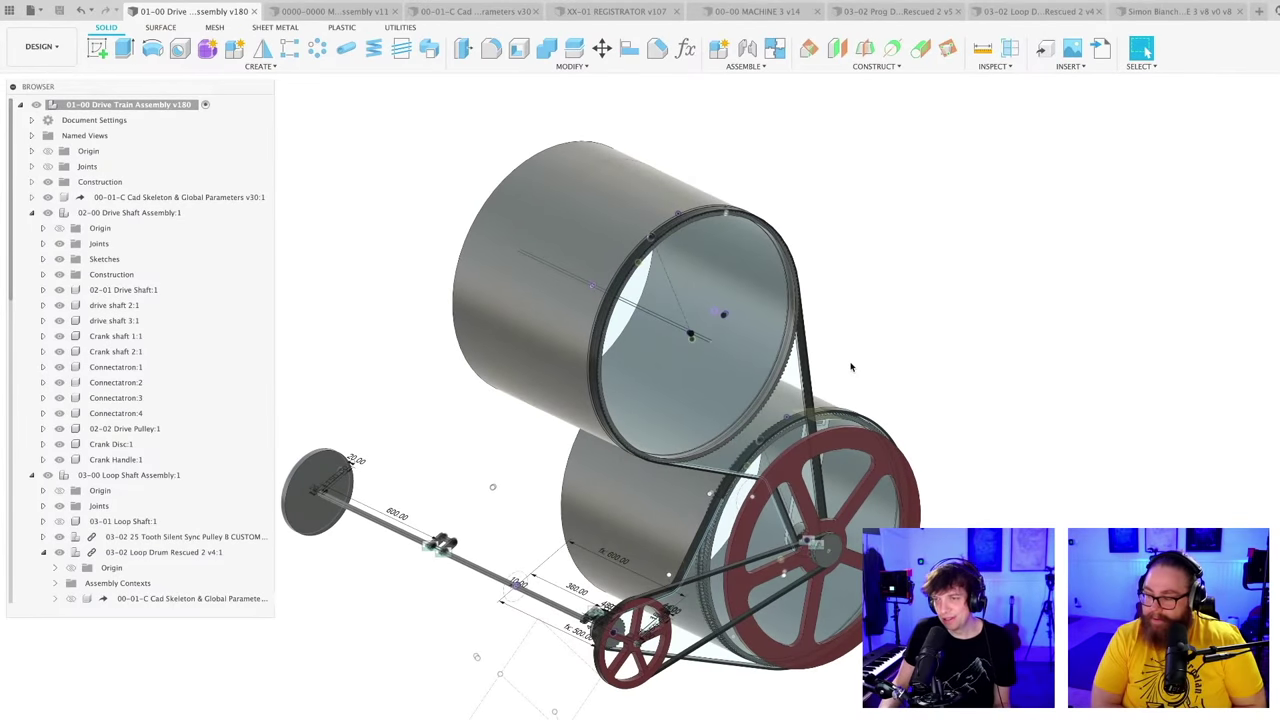
pyautogui.keyDown('shift'); pyautogui.moveTo(851, 367); pyautogui.dragTo(932, 397, button='middle'); pyautogui.keyUp('shift')
pyautogui.scroll(2, 830, 394)
pyautogui.scroll(-2, 828, 403)
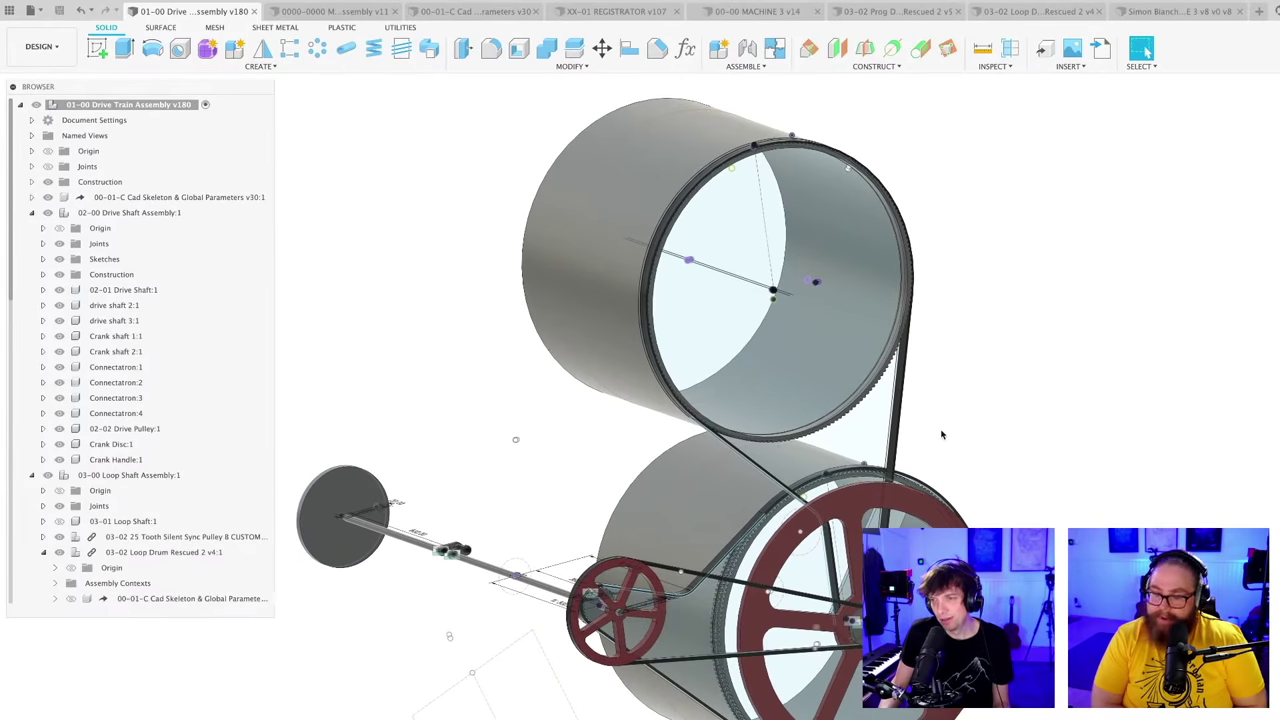
pyautogui.scroll(-1, 942, 435)
pyautogui.keyDown('shift'); pyautogui.moveTo(942, 431); pyautogui.dragTo(929, 430, button='middle'); pyautogui.keyUp('shift')
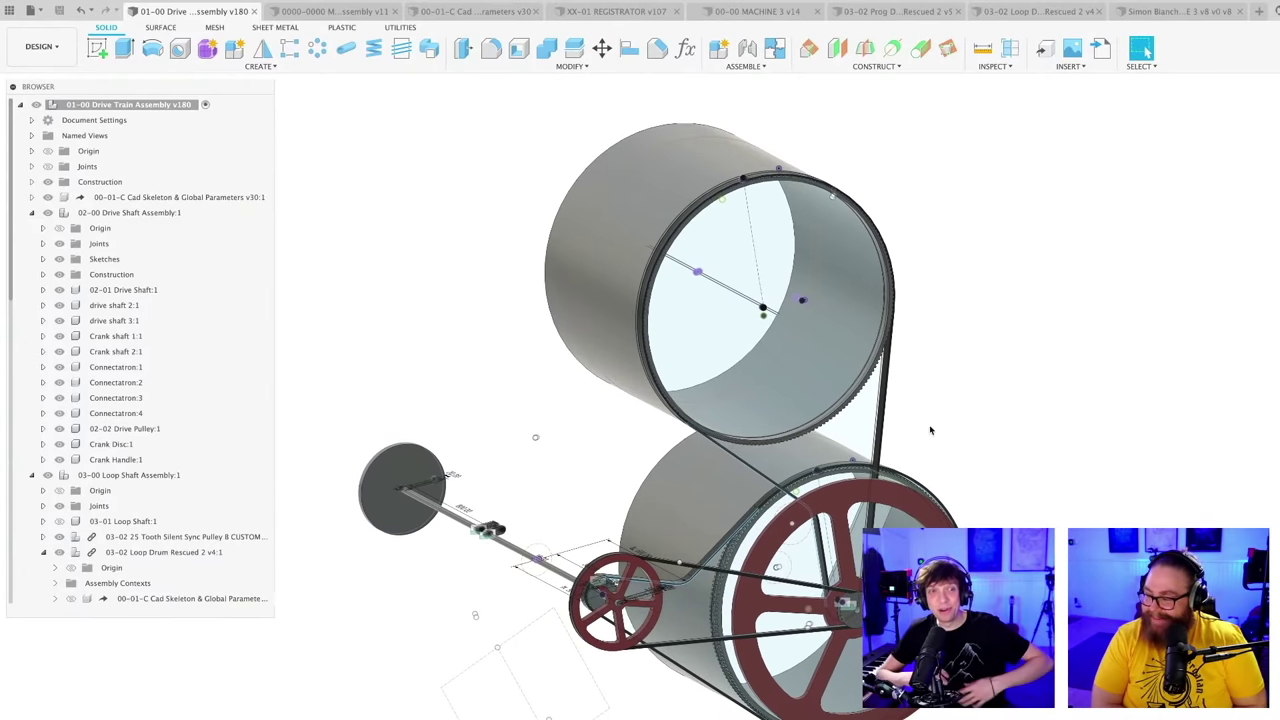